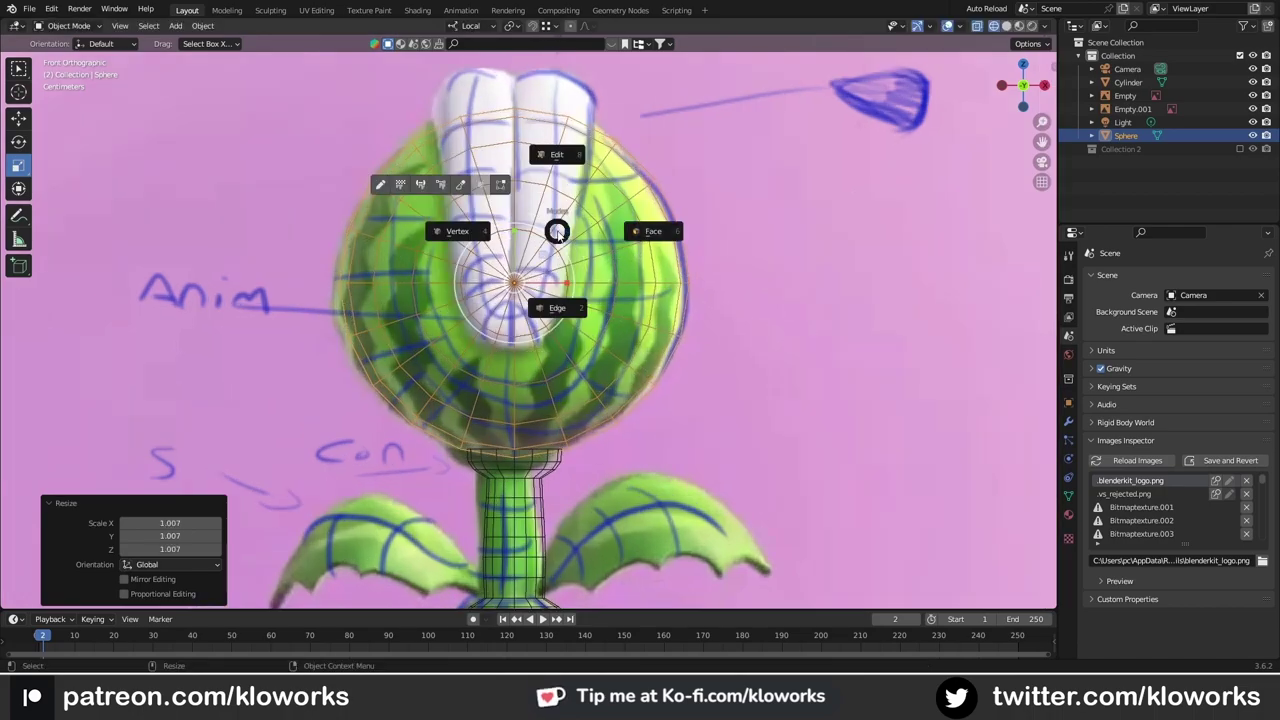
Step: Delete the central front faces of the sphere to open the mouth
{"action": "key", "text": "x"}
{"action": "left_click", "coordinate": [525, 283]}
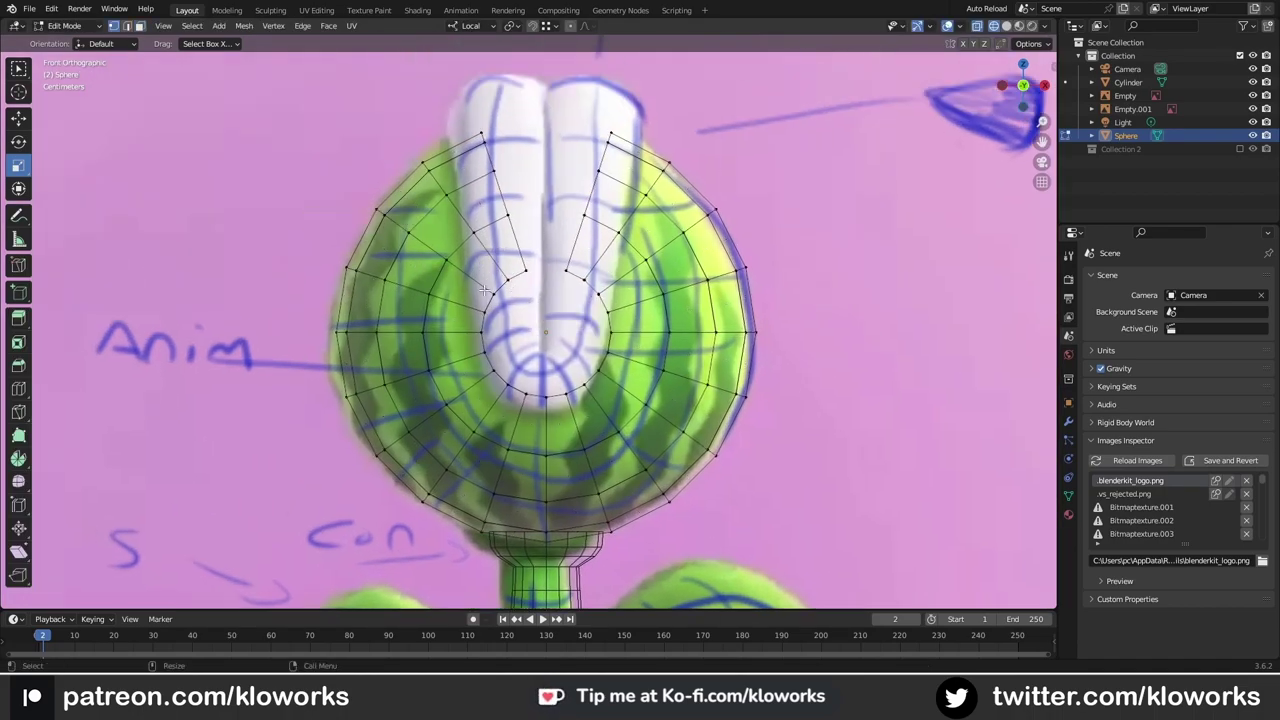
{"action": "scroll", "coordinate": [587, 246], "scroll_direction": "up", "scroll_amount": 1}
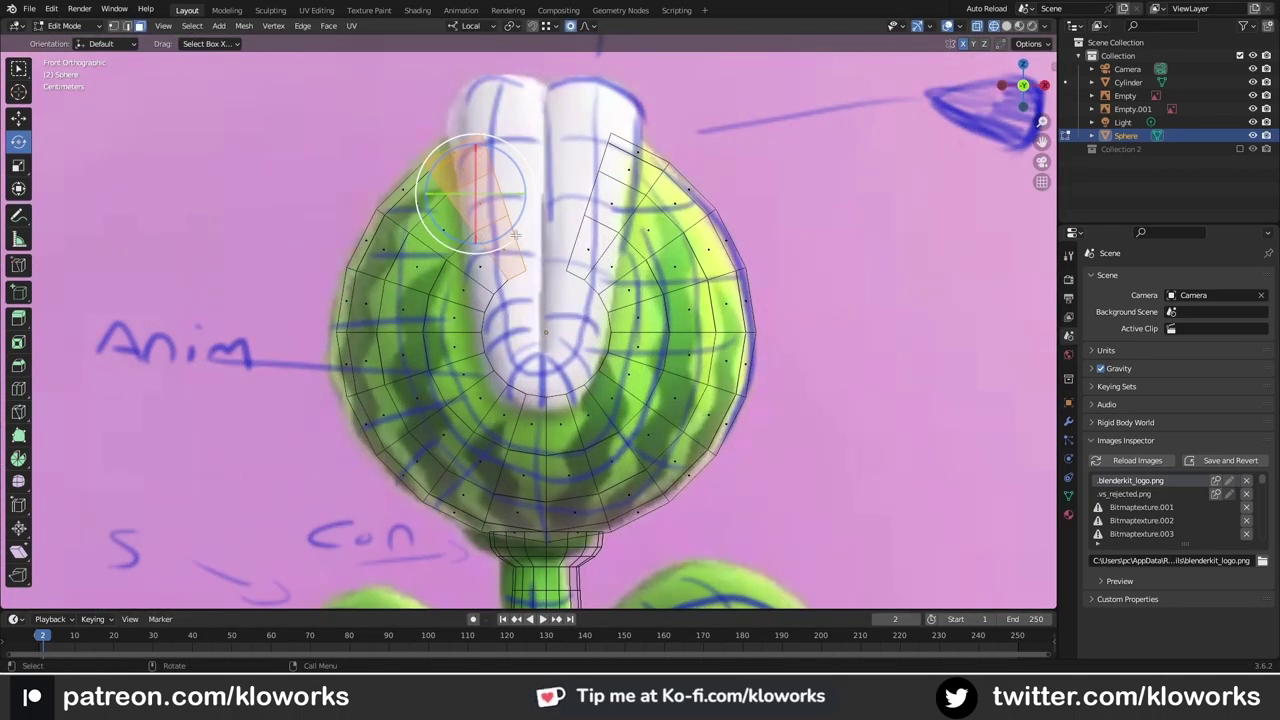
Step: Rotate and reshape the mouth rim with proportional editing
{"action": "key", "text": "r"}
{"action": "left_click", "coordinate": [500, 214]}
{"action": "key", "text": "g"}
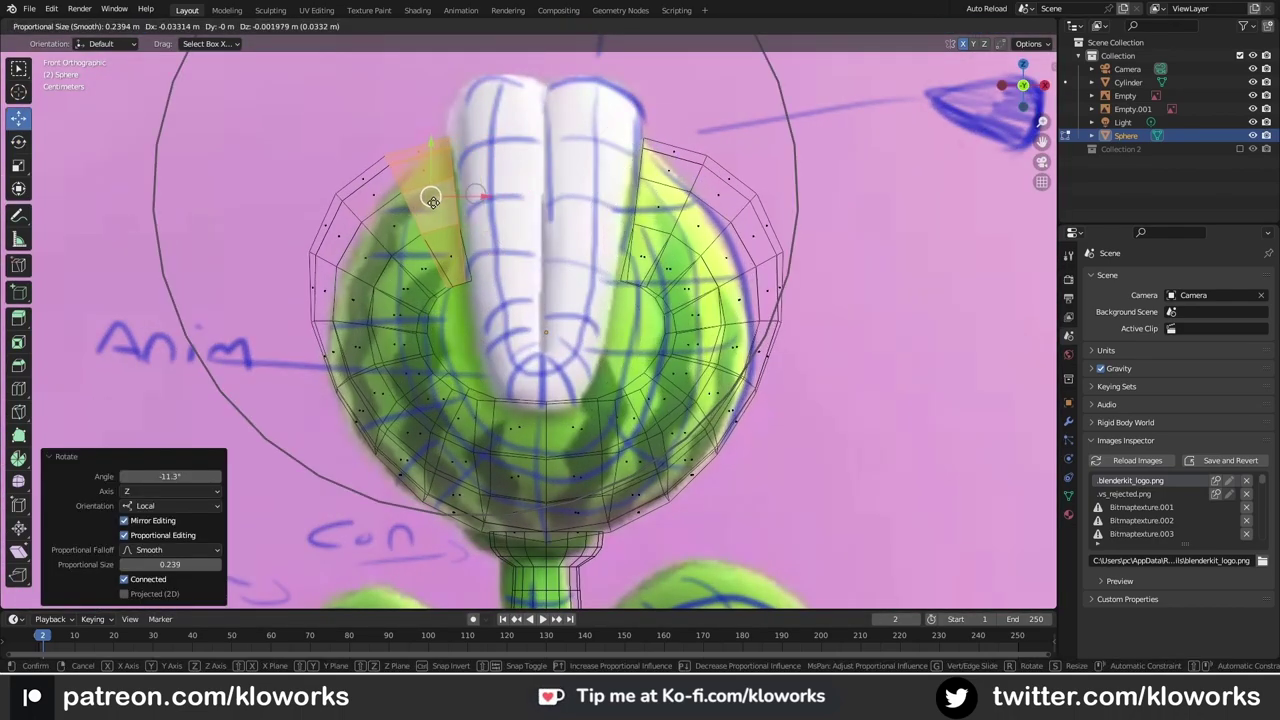
{"action": "left_click", "coordinate": [505, 291]}
{"action": "scroll", "coordinate": [484, 280], "scroll_direction": "up", "scroll_amount": 2}
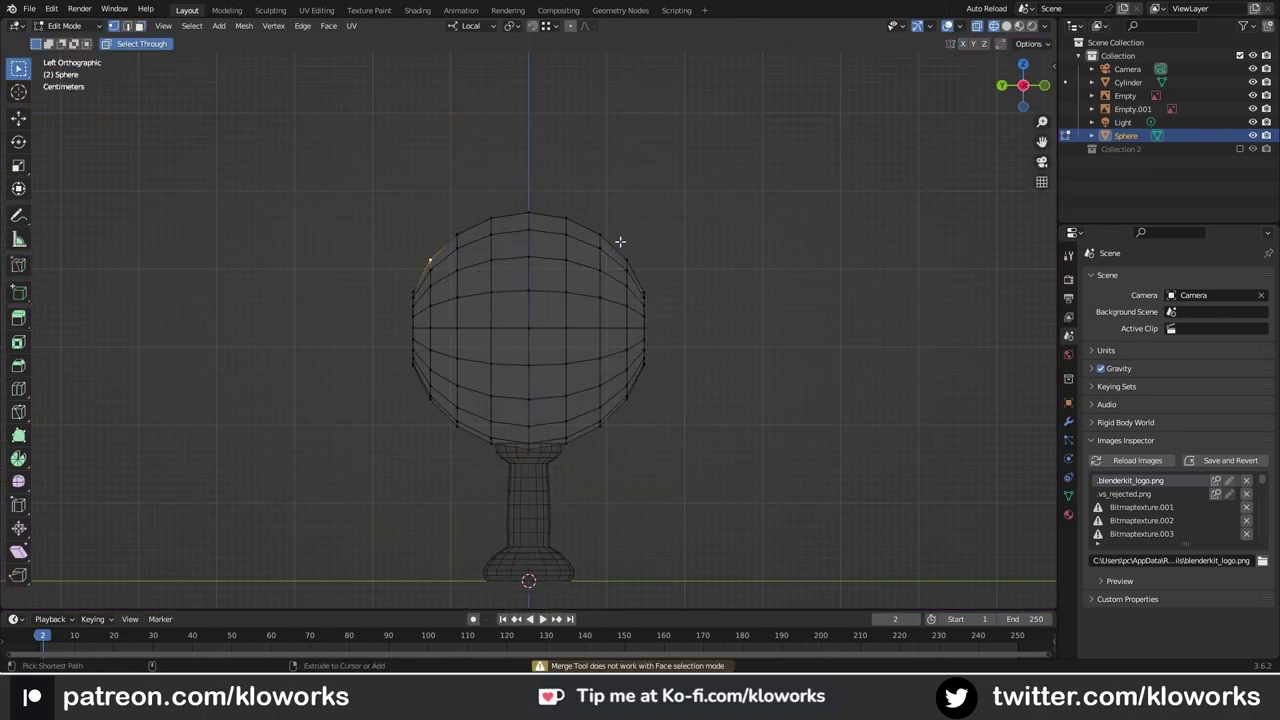
Step: Select the head's left half and move the rim vertices toward the reference lip line
{"action": "left_click_drag", "start_coordinate": [369, 172], "coordinate": [525, 468]}
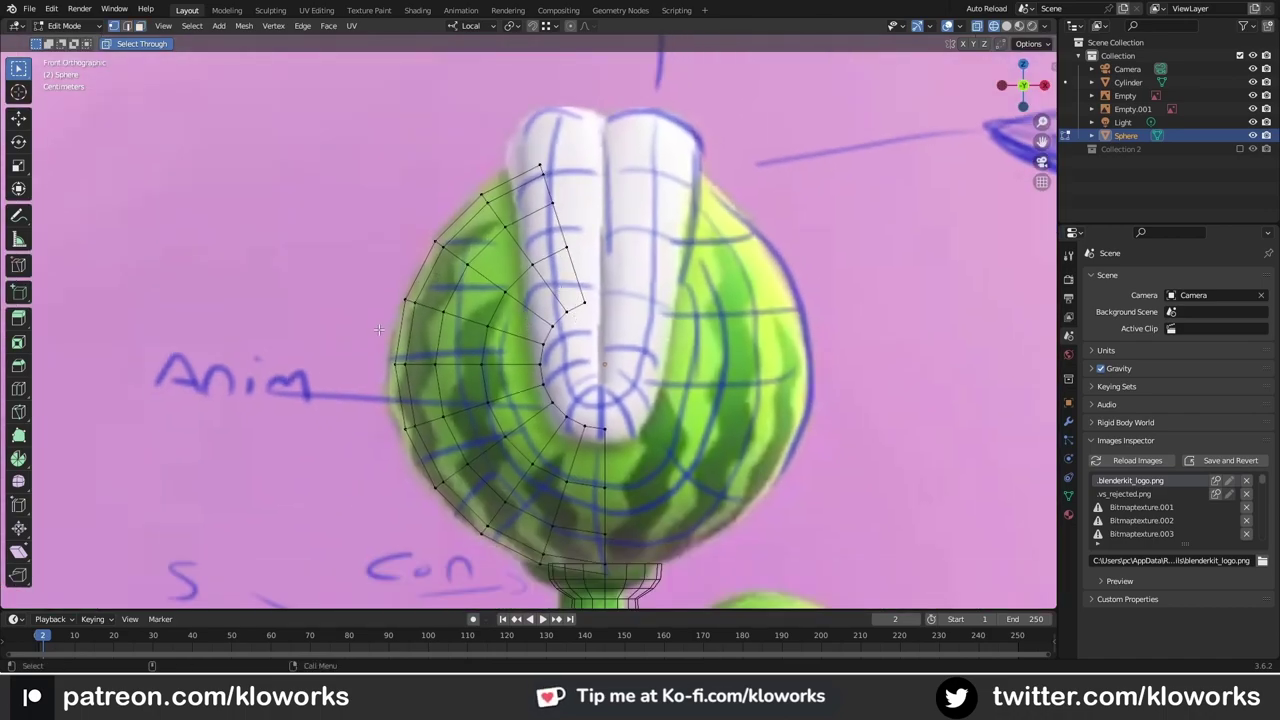
{"action": "scroll", "coordinate": [378, 330], "scroll_direction": "up", "scroll_amount": 3}
{"action": "scroll", "coordinate": [620, 293], "scroll_direction": "up", "scroll_amount": 1}
{"action": "left_click_drag", "start_coordinate": [599, 310], "coordinate": [557, 331]}
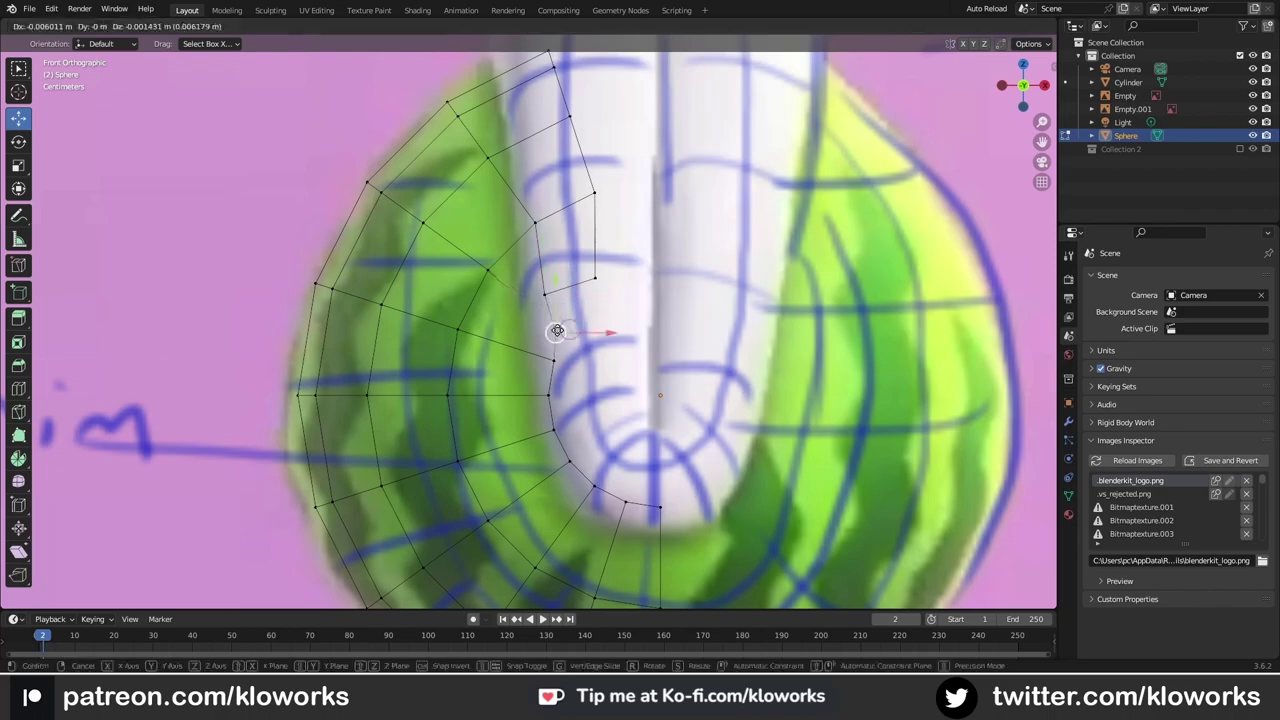
{"action": "left_click_drag", "start_coordinate": [624, 392], "coordinate": [626, 390]}
{"action": "scroll", "coordinate": [680, 261], "scroll_direction": "down", "scroll_amount": 4, "text": "shift"}
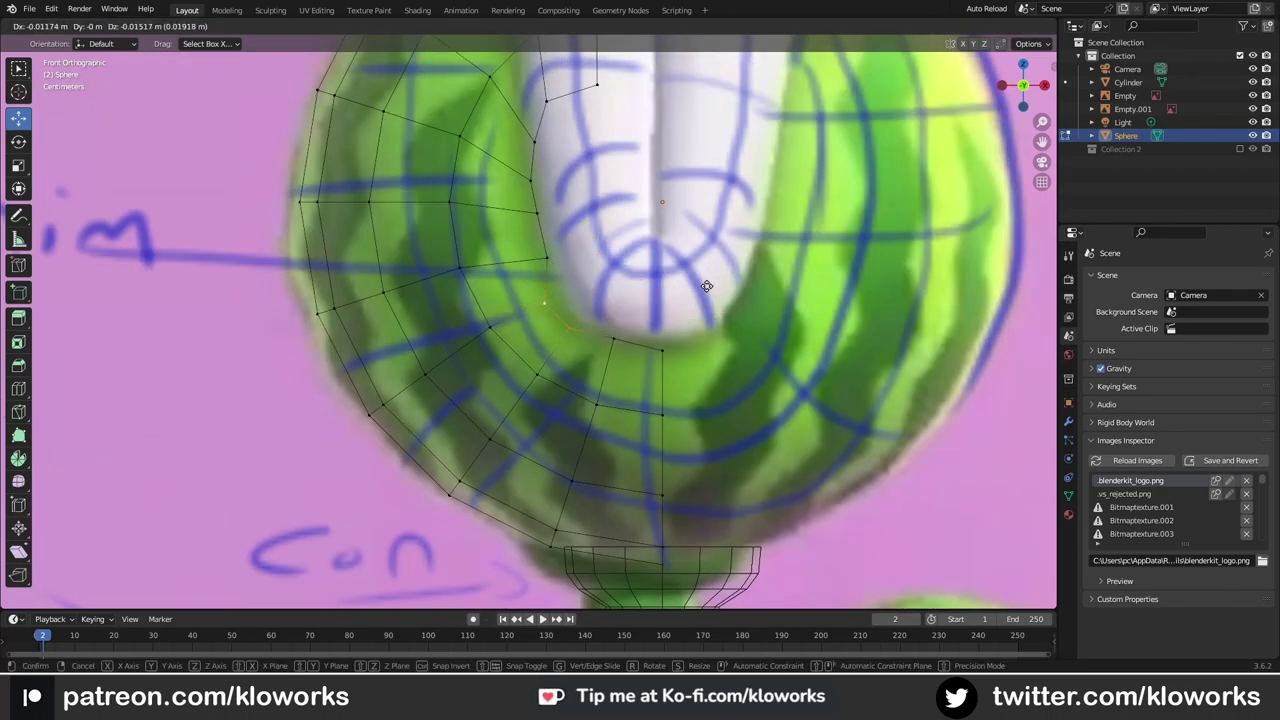
{"action": "left_click_drag", "start_coordinate": [577, 258], "coordinate": [557, 238]}
{"action": "scroll", "coordinate": [620, 274], "scroll_direction": "up", "scroll_amount": 4, "text": "shift"}
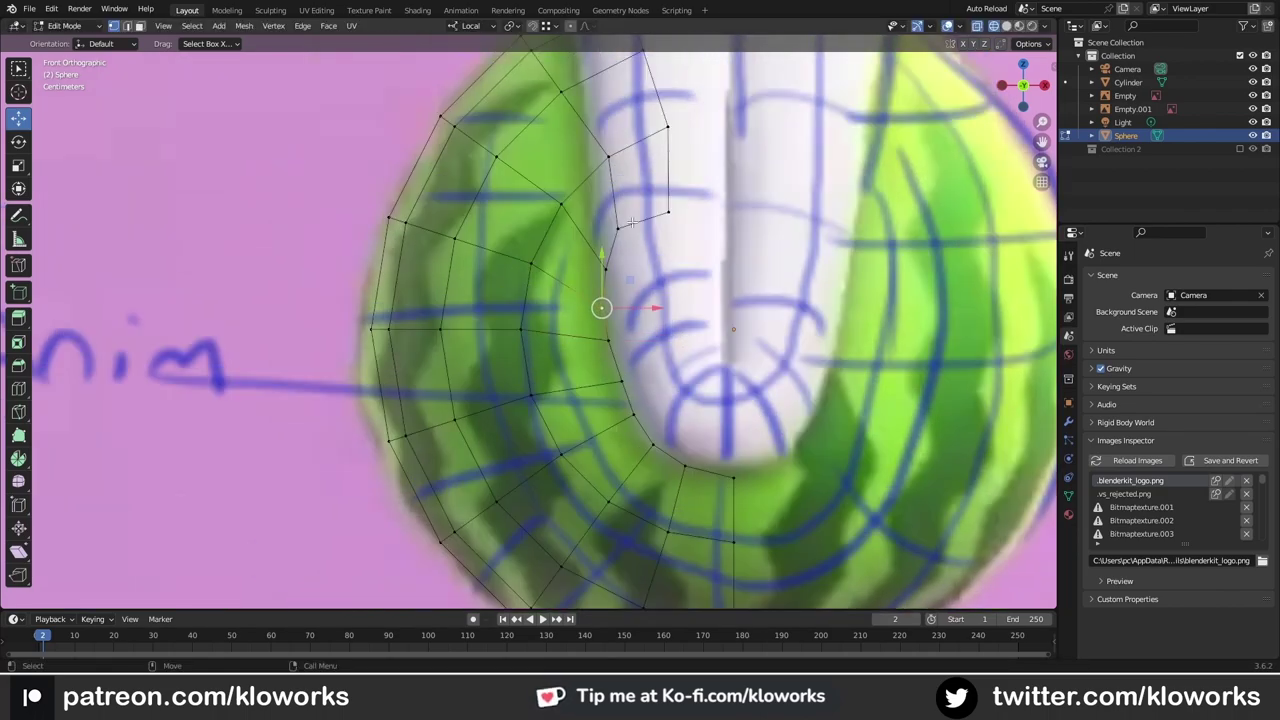
{"action": "left_click_drag", "start_coordinate": [640, 330], "coordinate": [615, 300]}
{"action": "left_click_drag", "start_coordinate": [600, 255], "coordinate": [585, 233]}
{"action": "left_click_drag", "start_coordinate": [540, 126], "coordinate": [546, 139]}
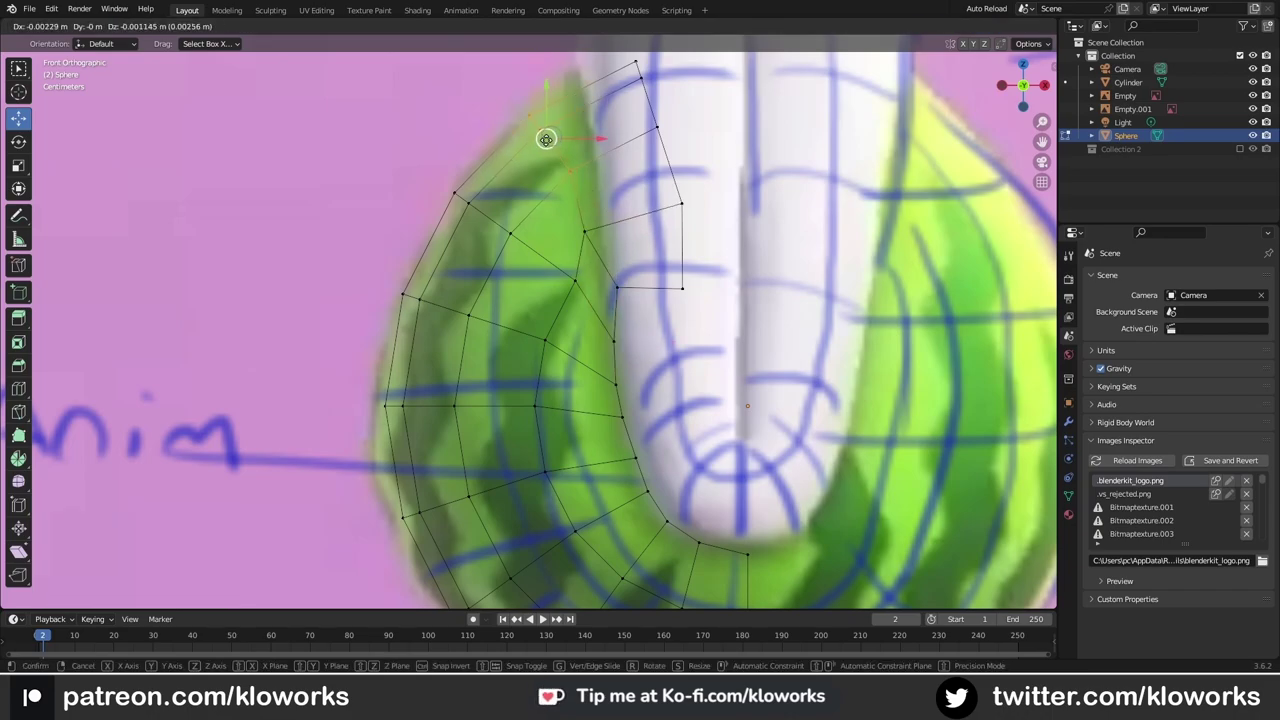
Step: Slide the top rim vertex along its edge and pull it left onto its neighbour
{"action": "key", "text": "shift+v"}
{"action": "left_click", "coordinate": [590, 245]}
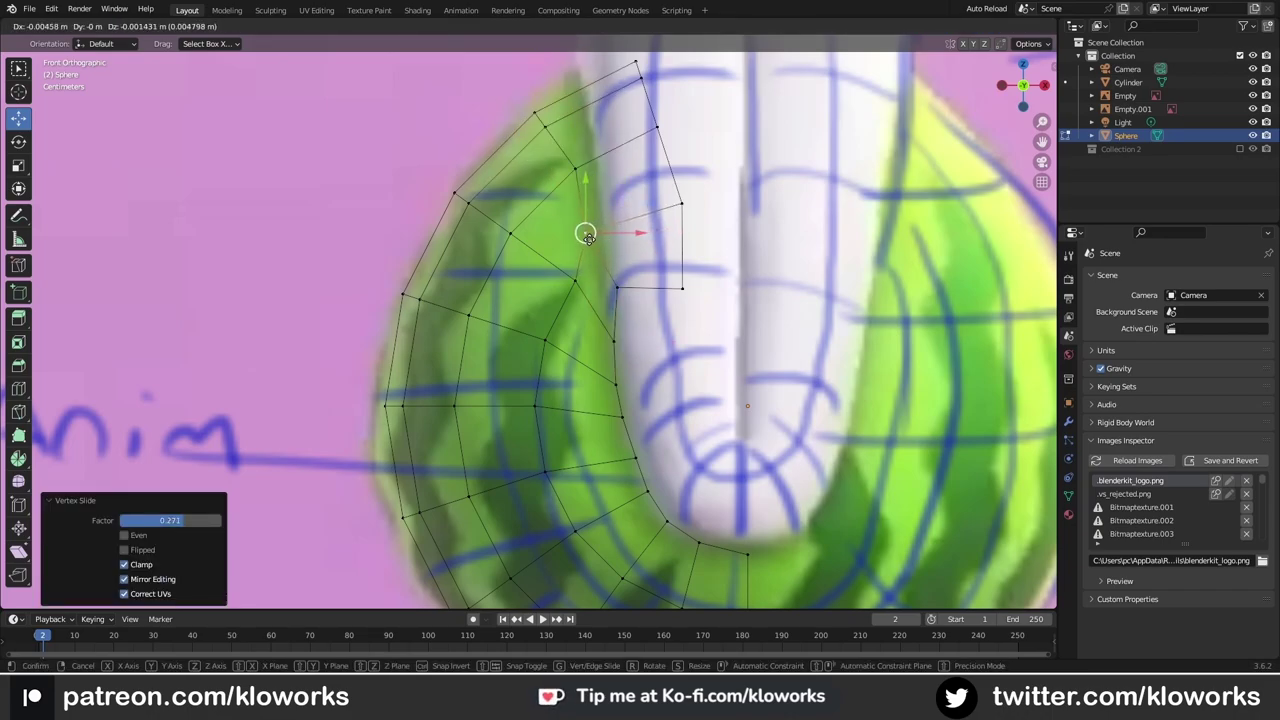
{"action": "left_click_drag", "start_coordinate": [587, 236], "coordinate": [587, 236]}
{"action": "scroll", "coordinate": [587, 236], "scroll_direction": "down", "scroll_amount": 2}
{"action": "left_click_drag", "start_coordinate": [617, 106], "coordinate": [565, 115]}
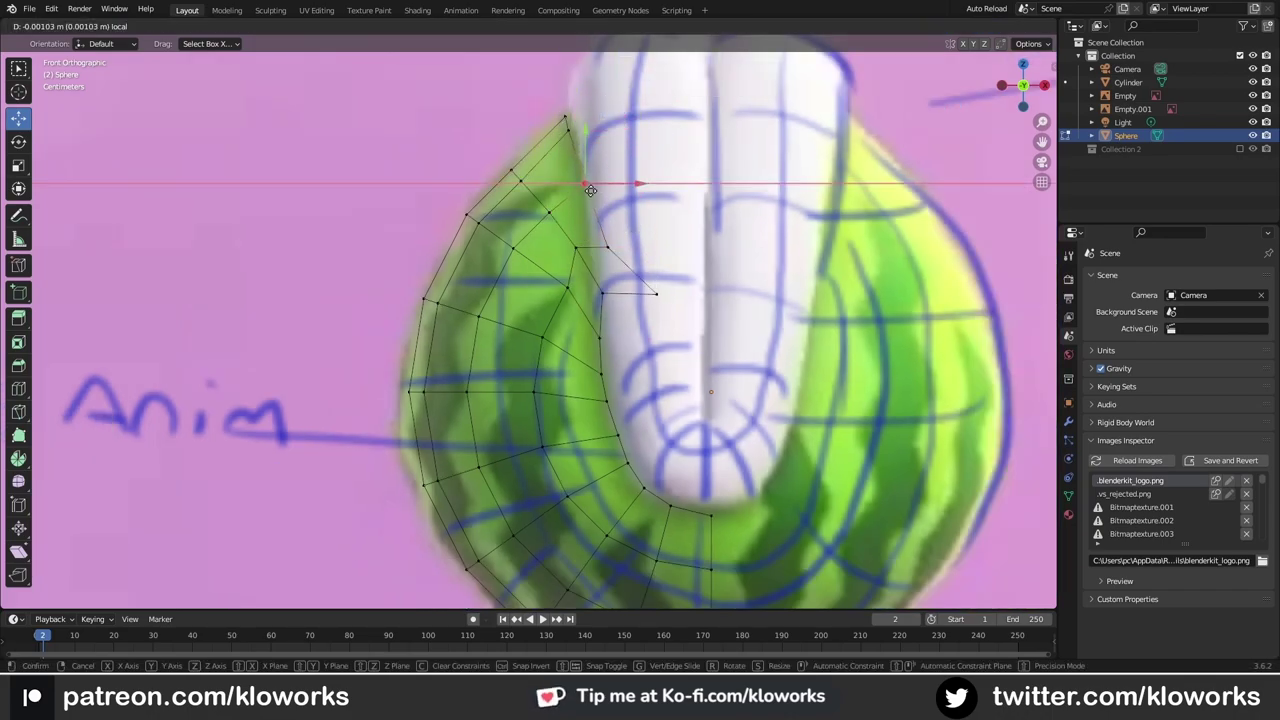
{"action": "left_click", "coordinate": [590, 190]}
{"action": "scroll", "coordinate": [634, 277], "scroll_direction": "up", "scroll_amount": 2}
{"action": "scroll", "coordinate": [595, 232], "scroll_direction": "down", "scroll_amount": 2}
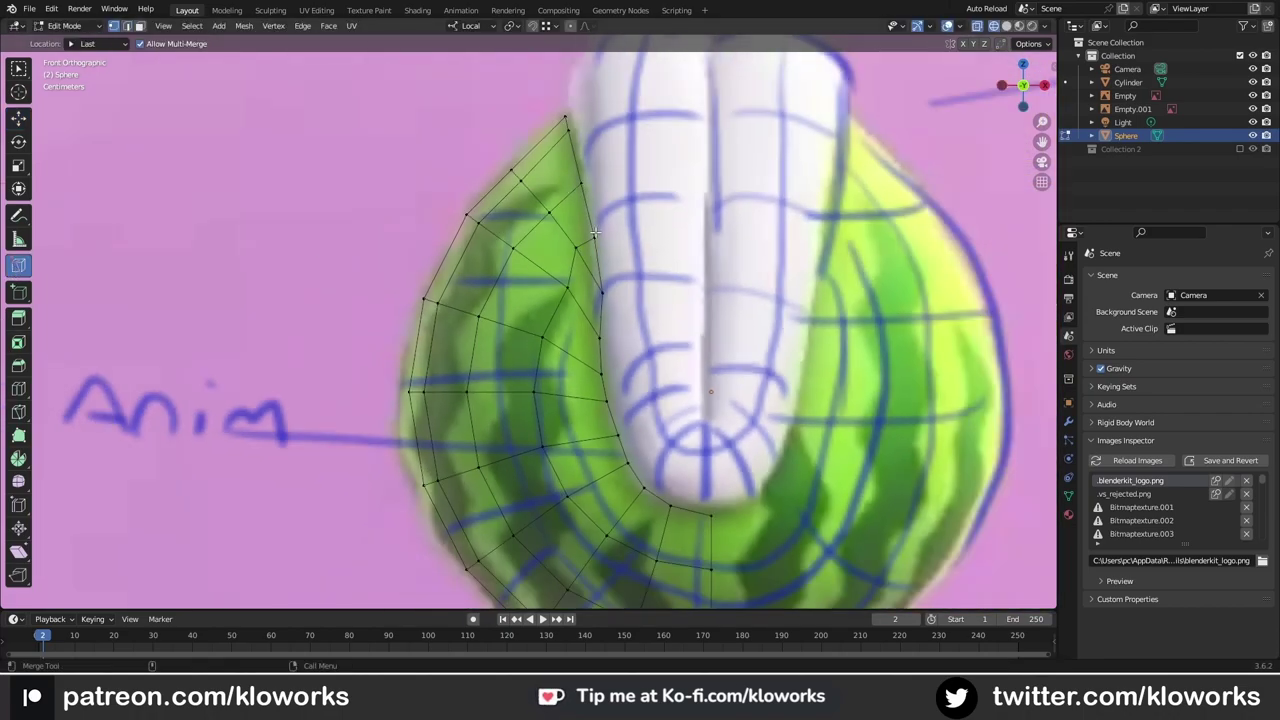
{"action": "scroll", "coordinate": [595, 232], "scroll_direction": "up", "scroll_amount": 1}
Step: Move a rim vertex down into line with the lip
{"action": "key", "text": "shift+space"}
{"action": "key", "text": "g"}
{"action": "left_click_drag", "start_coordinate": [580, 250], "coordinate": [579, 298]}
{"action": "scroll", "coordinate": [579, 298], "scroll_direction": "down", "scroll_amount": 2}
{"action": "scroll", "coordinate": [579, 298], "scroll_direction": "down", "scroll_amount": 1}
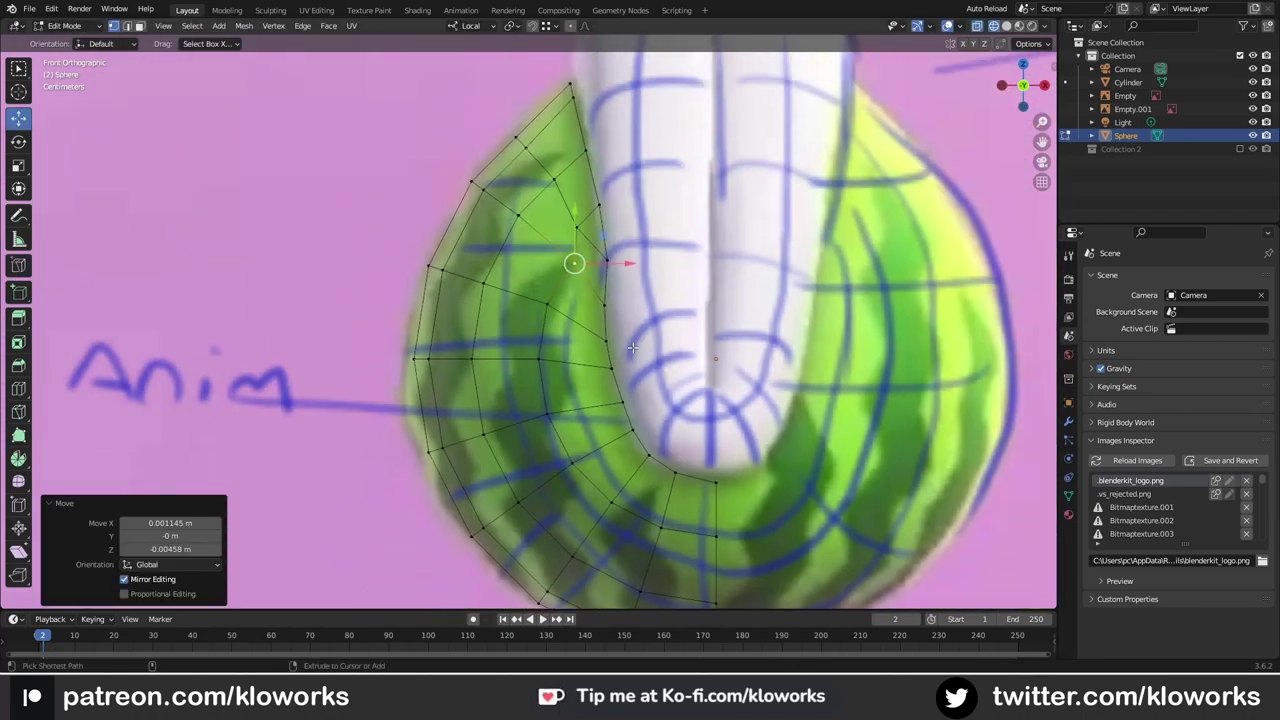
{"action": "scroll", "coordinate": [595, 320], "scroll_direction": "up", "scroll_amount": 3}
Step: Select a path of lower rim vertices and vertex-slide one along its edge
{"action": "key", "text": "w"}
{"action": "left_click", "coordinate": [530, 433]}
{"action": "scroll", "coordinate": [609, 340], "scroll_direction": "down", "scroll_amount": 2}
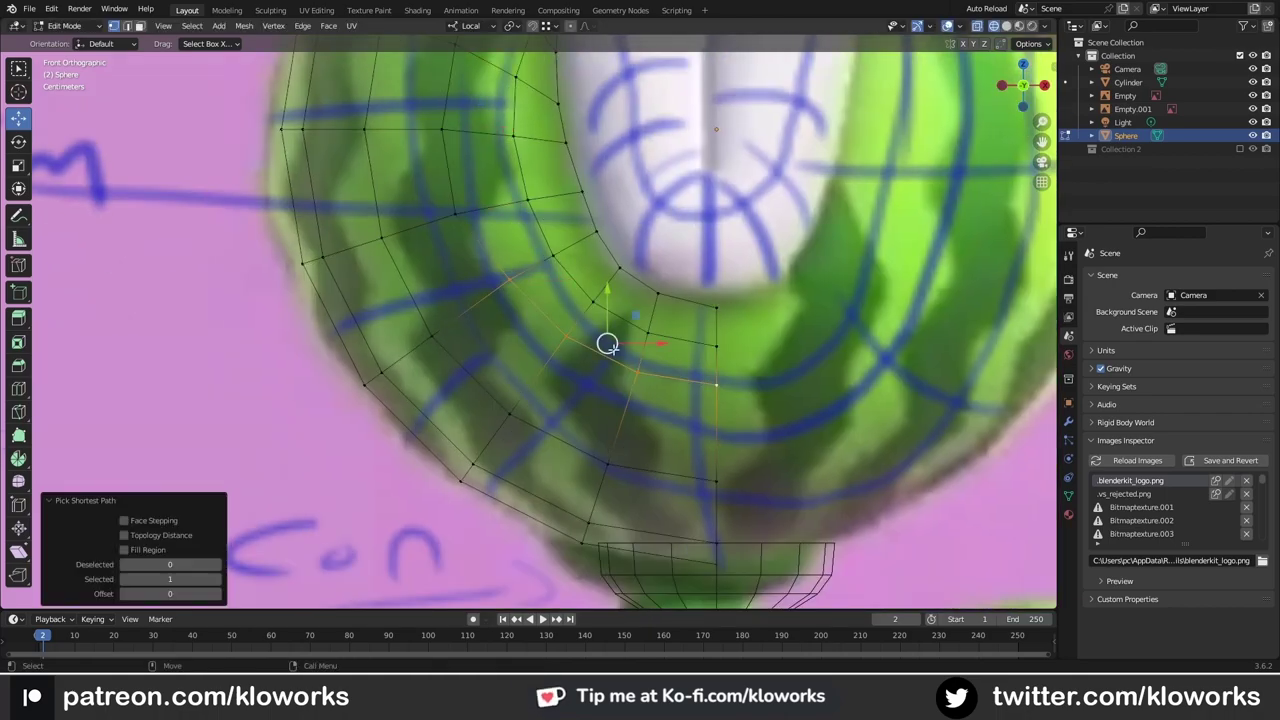
{"action": "scroll", "coordinate": [611, 506], "scroll_direction": "down", "scroll_amount": 1}
{"action": "scroll", "coordinate": [583, 263], "scroll_direction": "up", "scroll_amount": 3}
{"action": "key", "text": "shift+v"}
{"action": "left_click", "coordinate": [519, 205]}
Step: Collapse selected rim vertices into one with Merge > Collapse
{"action": "left_click", "coordinate": [610, 330]}
{"action": "scroll", "coordinate": [608, 331], "scroll_direction": "down", "scroll_amount": 1}
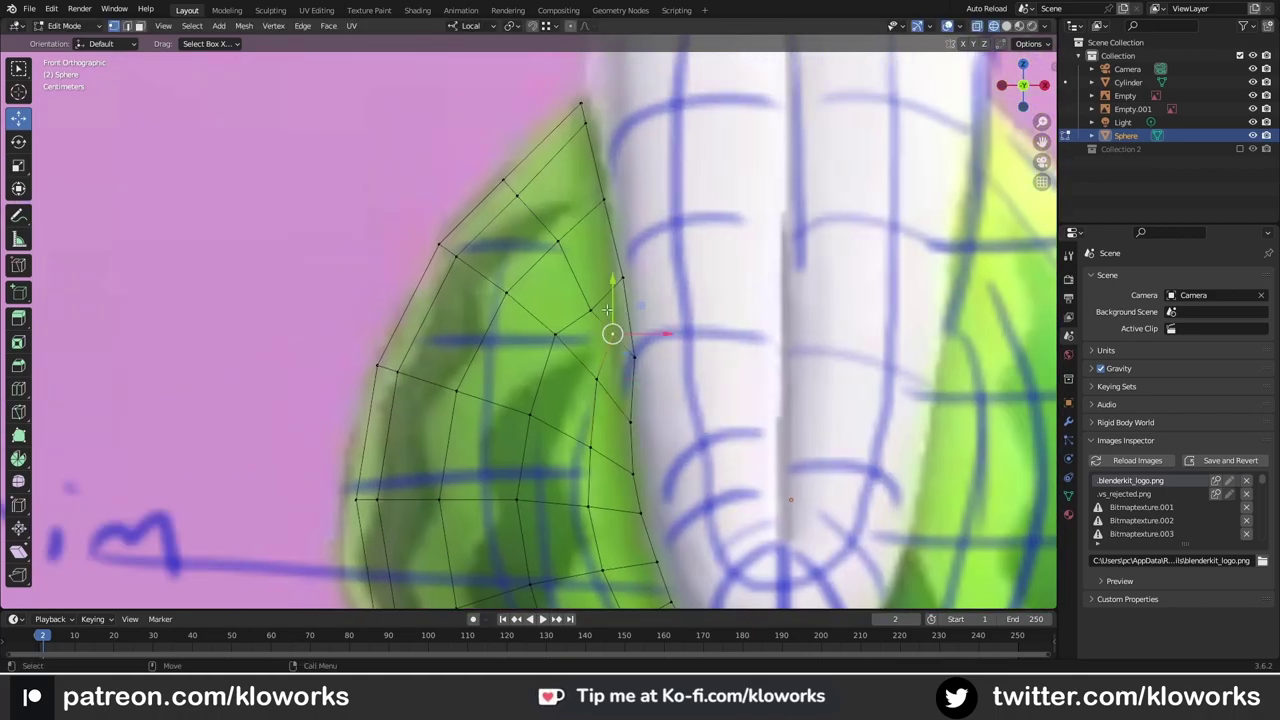
{"action": "scroll", "coordinate": [590, 331], "scroll_direction": "down", "scroll_amount": 2}
{"action": "scroll", "coordinate": [612, 334], "scroll_direction": "up", "scroll_amount": 3}
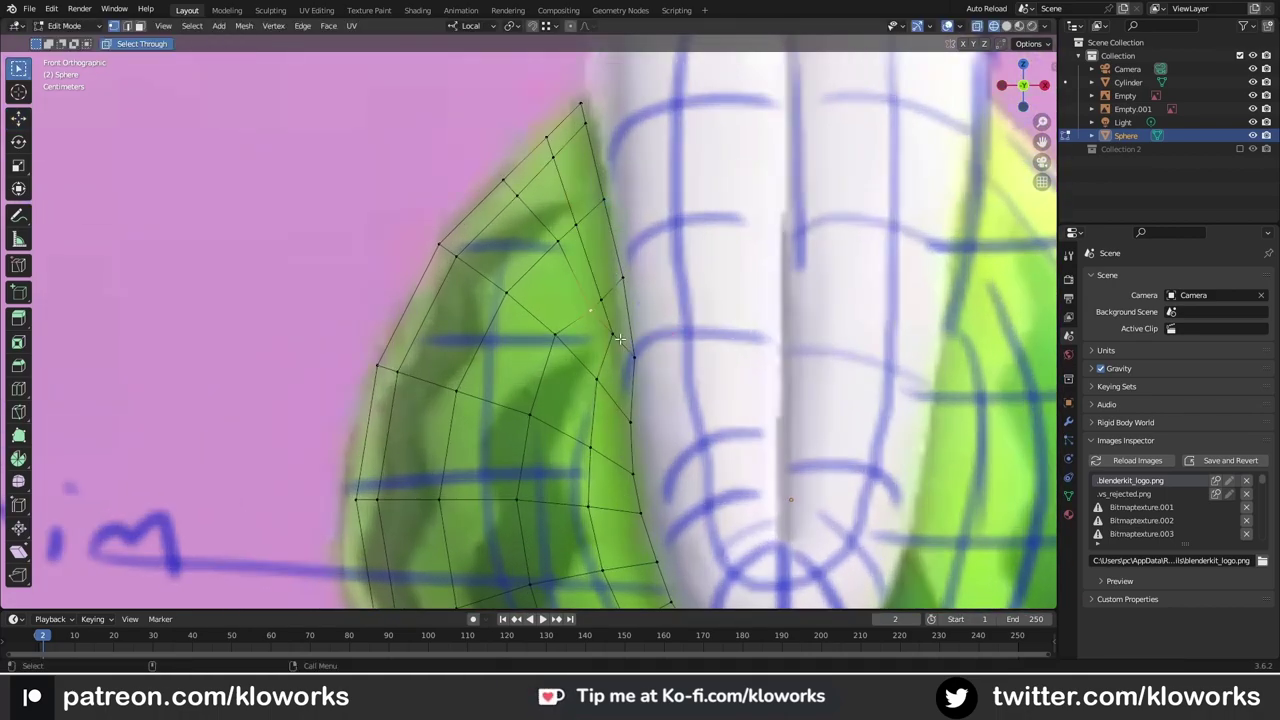
{"action": "key", "text": "m"}
{"action": "left_click", "coordinate": [611, 319]}
{"action": "scroll", "coordinate": [614, 318], "scroll_direction": "up", "scroll_amount": 1}
Step: Move another vertex up along the lip line, then collapse the selected vertices
{"action": "left_click", "coordinate": [648, 321]}
{"action": "scroll", "coordinate": [600, 310], "scroll_direction": "down", "scroll_amount": 2}
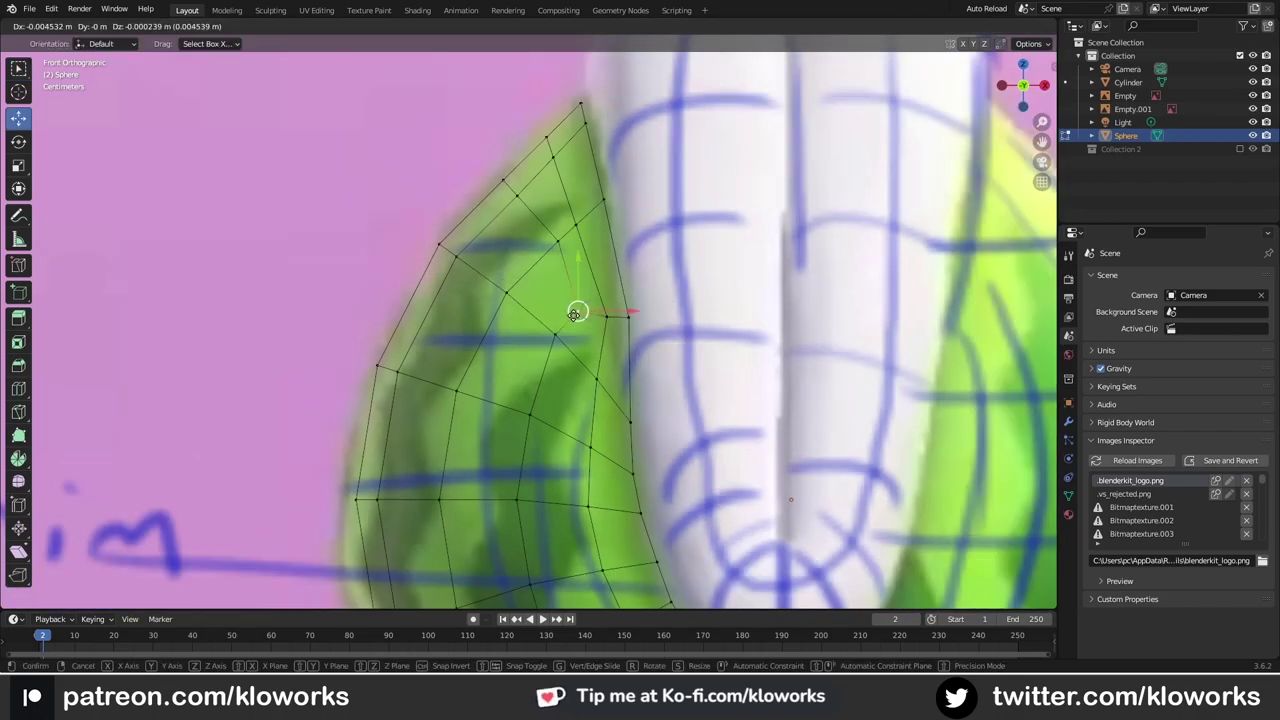
{"action": "left_click_drag", "start_coordinate": [586, 312], "coordinate": [590, 314]}
{"action": "scroll", "coordinate": [590, 314], "scroll_direction": "up", "scroll_amount": 1}
{"action": "left_click_drag", "start_coordinate": [571, 224], "coordinate": [569, 218]}
{"action": "scroll", "coordinate": [539, 345], "scroll_direction": "down", "scroll_amount": 2}
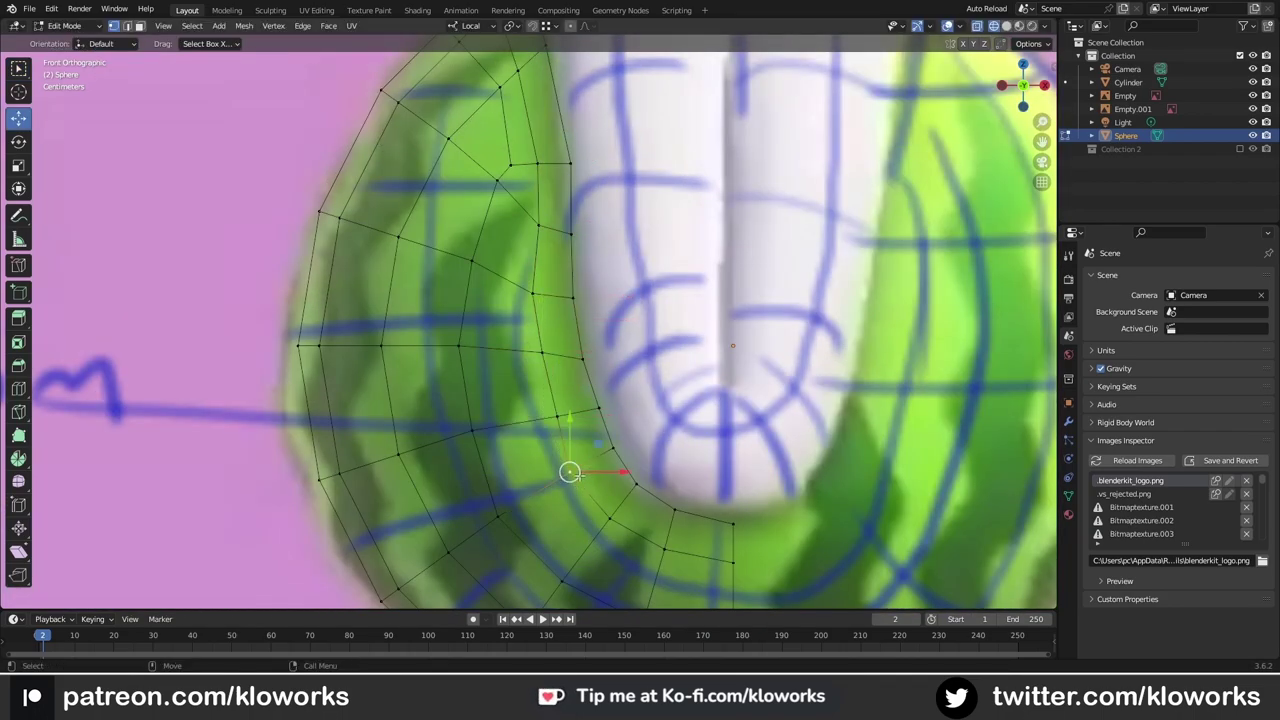
{"action": "scroll", "coordinate": [557, 423], "scroll_direction": "down", "scroll_amount": 2}
{"action": "scroll", "coordinate": [519, 232], "scroll_direction": "up", "scroll_amount": 4}
{"action": "key", "text": "Left"}
{"action": "scroll", "coordinate": [562, 310], "scroll_direction": "down", "scroll_amount": 2}
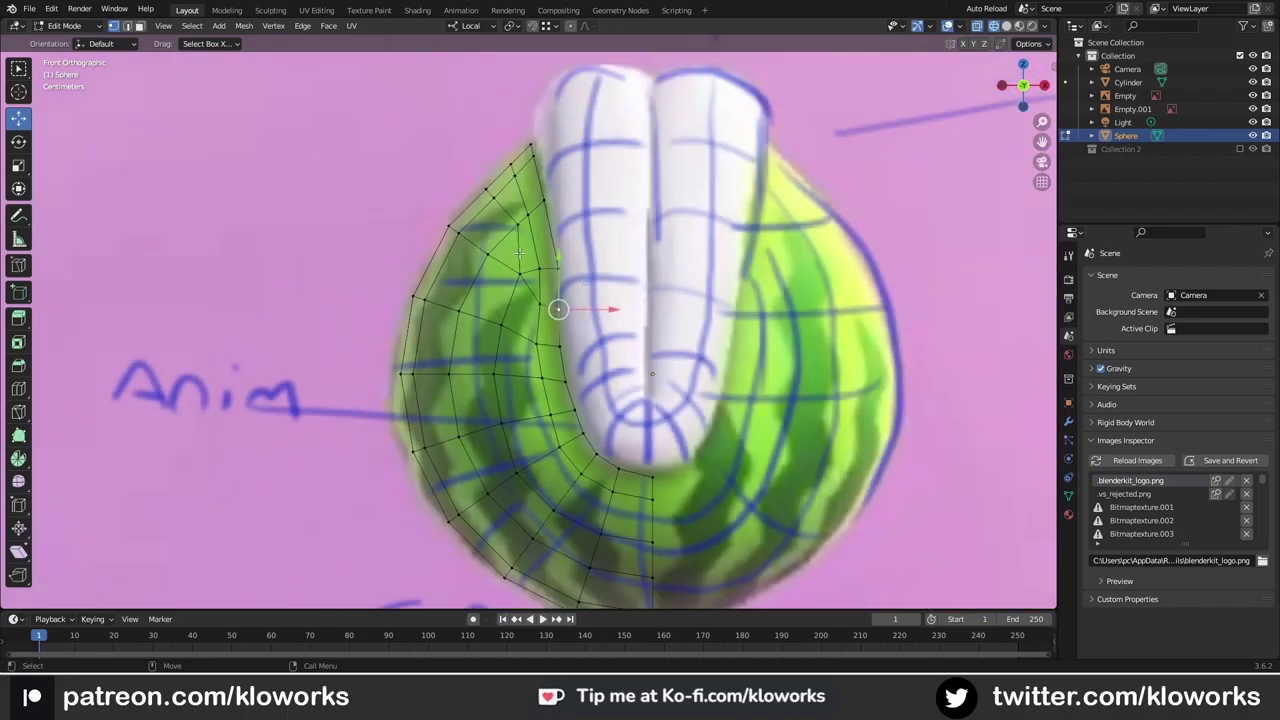
{"action": "scroll", "coordinate": [536, 273], "scroll_direction": "up", "scroll_amount": 2}
{"action": "scroll", "coordinate": [521, 227], "scroll_direction": "up", "scroll_amount": 3, "text": "shift"}
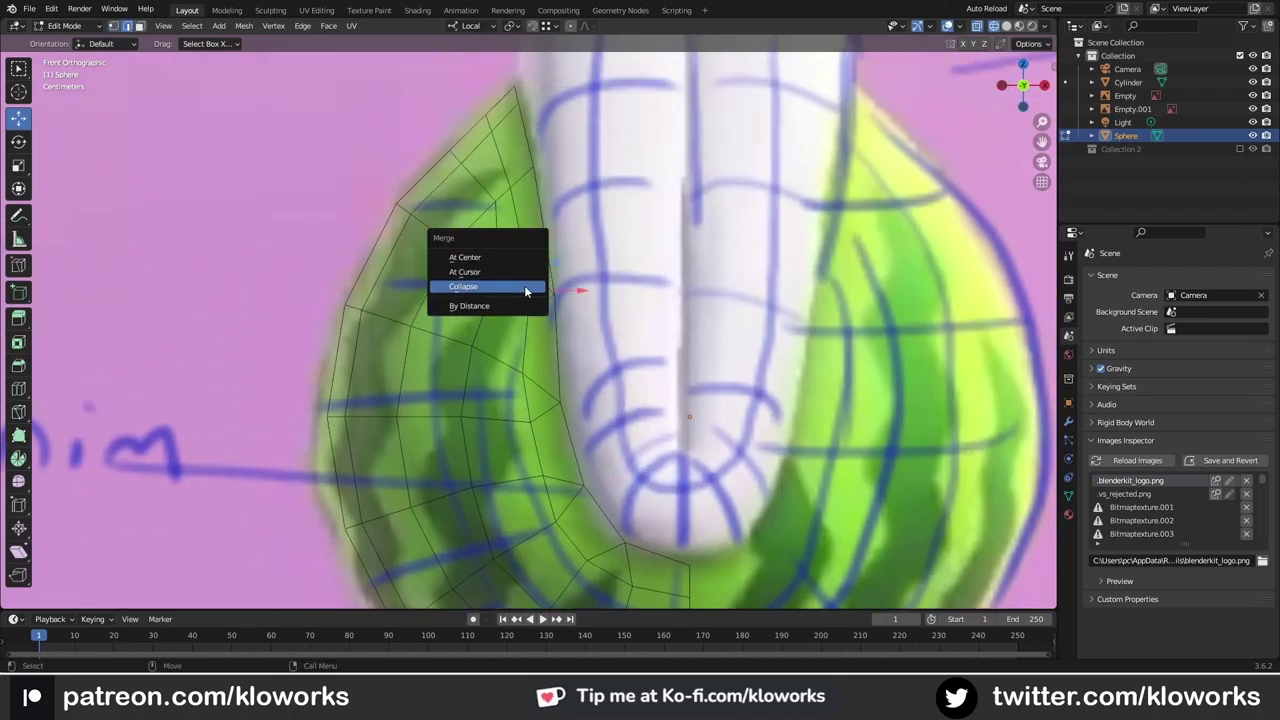
{"action": "left_click", "coordinate": [525, 291]}
{"action": "scroll", "coordinate": [480, 290], "scroll_direction": "down", "scroll_amount": 1}
Step: Reposition the merged vertex and pull the lower-corner vertices down to round the curve
{"action": "key", "text": "g"}
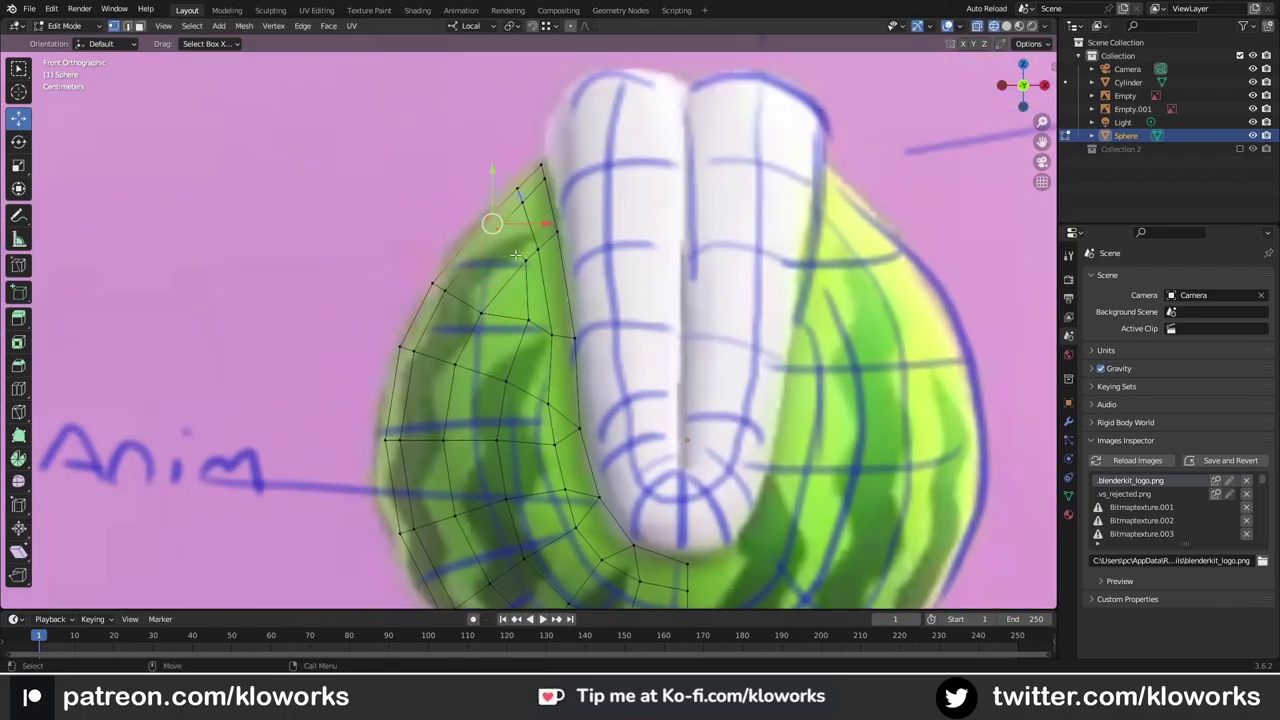
{"action": "left_click", "coordinate": [497, 258]}
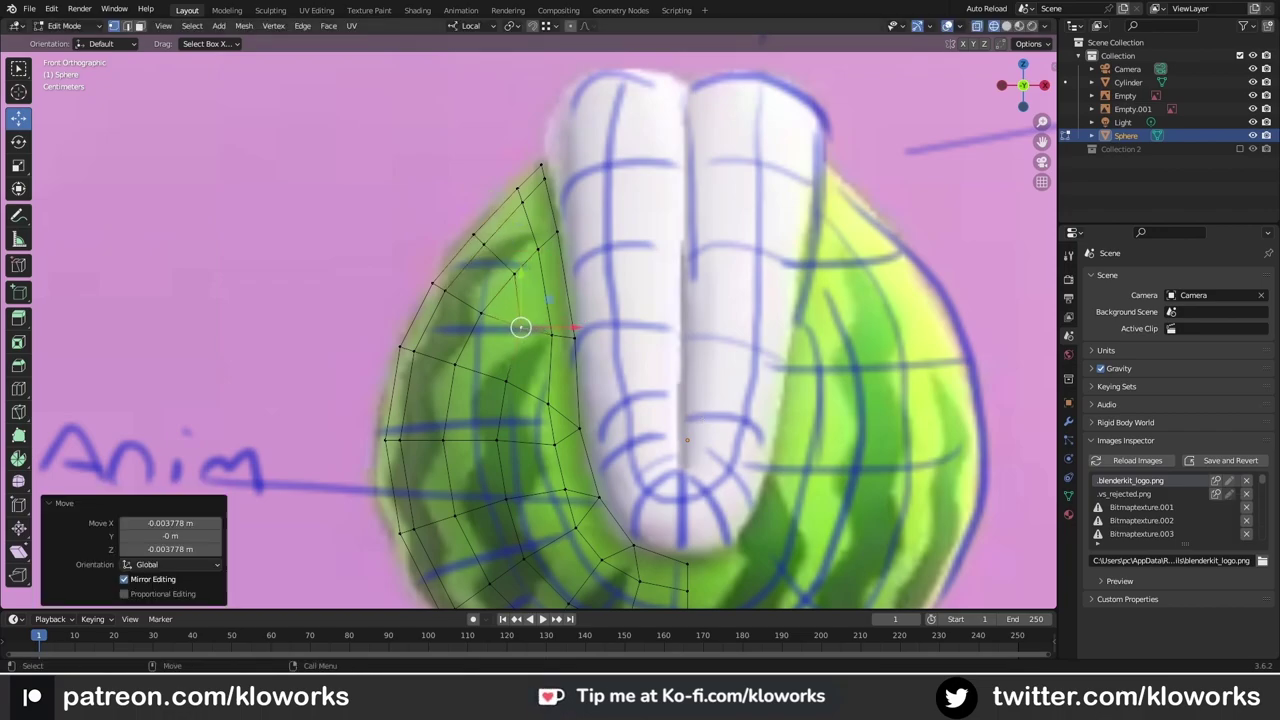
{"action": "scroll", "coordinate": [520, 327], "scroll_direction": "down", "scroll_amount": 1}
{"action": "scroll", "coordinate": [332, 330], "scroll_direction": "up", "scroll_amount": 3}
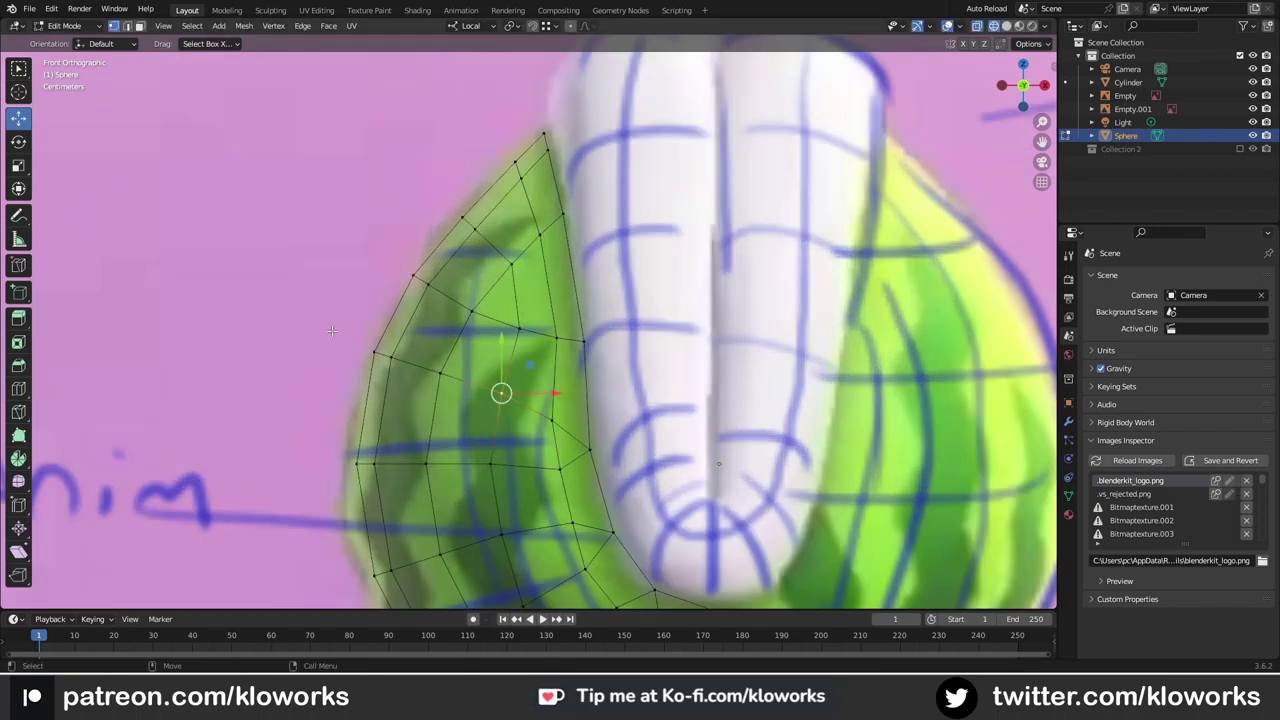
{"action": "left_click", "coordinate": [422, 376]}
{"action": "scroll", "coordinate": [430, 380], "scroll_direction": "down", "scroll_amount": 2}
{"action": "left_click", "coordinate": [434, 443]}
{"action": "scroll", "coordinate": [505, 345], "scroll_direction": "up", "scroll_amount": 1}
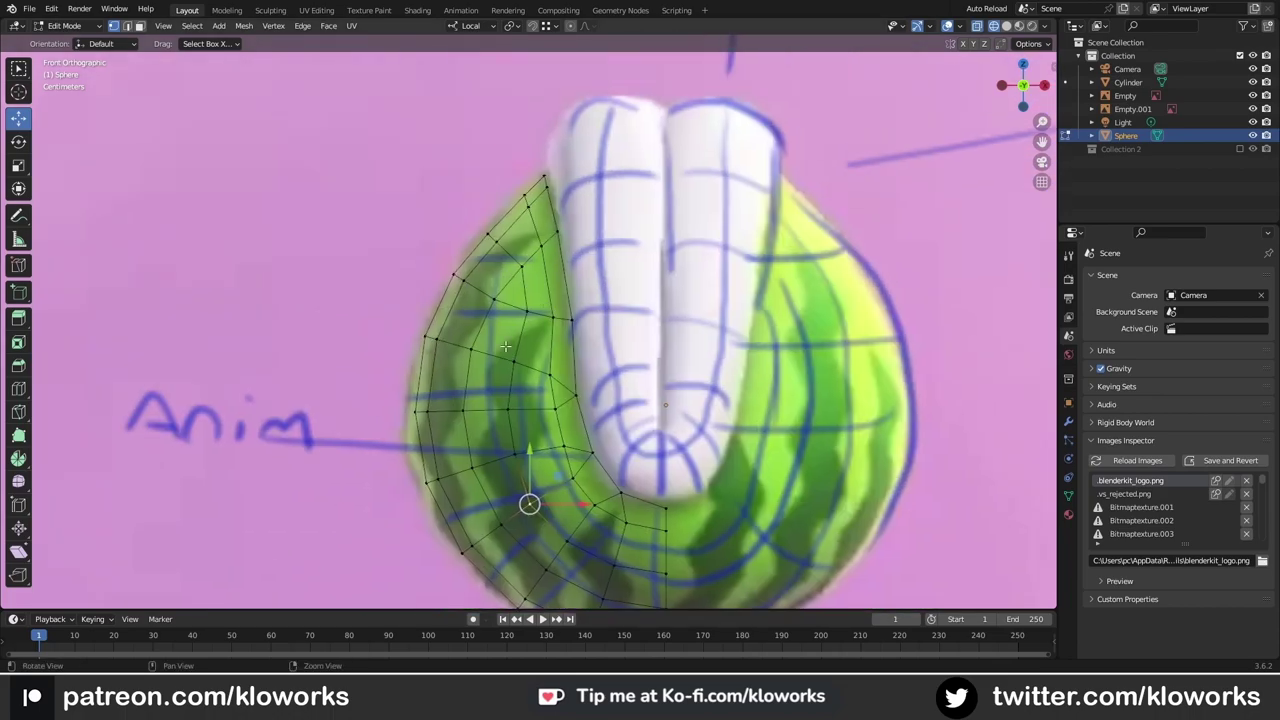
{"action": "scroll", "coordinate": [505, 345], "scroll_direction": "up", "scroll_amount": 2}
{"action": "left_click", "coordinate": [571, 400]}
{"action": "left_click_drag", "start_coordinate": [571, 400], "coordinate": [571, 471]}
{"action": "scroll", "coordinate": [607, 469], "scroll_direction": "down", "scroll_amount": 2}
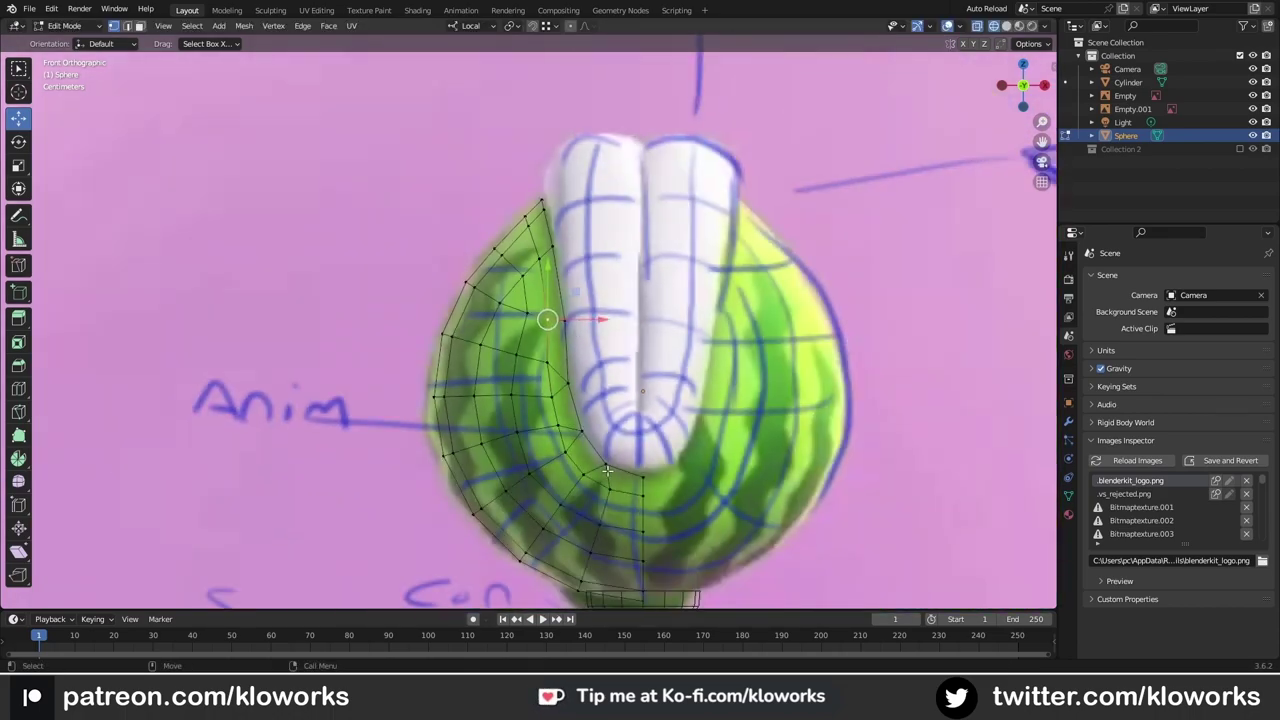
{"action": "scroll", "coordinate": [607, 469], "scroll_direction": "up", "scroll_amount": 1}
Step: Return to Object Mode and select Empty.001
{"action": "key", "text": "Tab"}
{"action": "scroll", "coordinate": [600, 400], "scroll_direction": "down", "scroll_amount": 2}
{"action": "scroll", "coordinate": [560, 340], "scroll_direction": "down", "scroll_amount": 2}
{"action": "scroll", "coordinate": [534, 318], "scroll_direction": "up", "scroll_amount": 1}
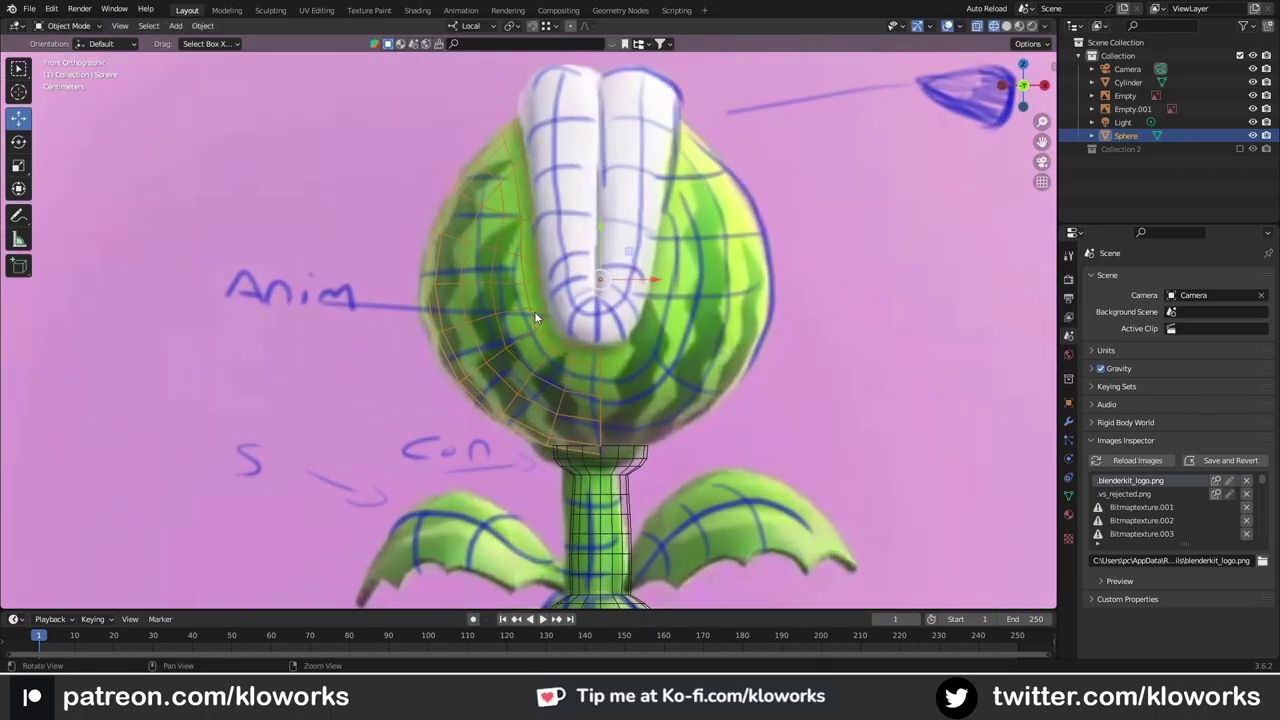
{"action": "left_click", "coordinate": [605, 407]}
Step: Confirm the head's mirror, enter Edit Mode in side view, and nudge the right-side faces up
{"action": "mouse_move", "coordinate": [567, 366]}
{"action": "middle_mouse_down"}
{"action": "mouse_move", "coordinate": [606, 371]}
{"action": "mouse_move", "coordinate": [624, 337]}
{"action": "mouse_move", "coordinate": [559, 331]}
{"action": "middle_mouse_up"}
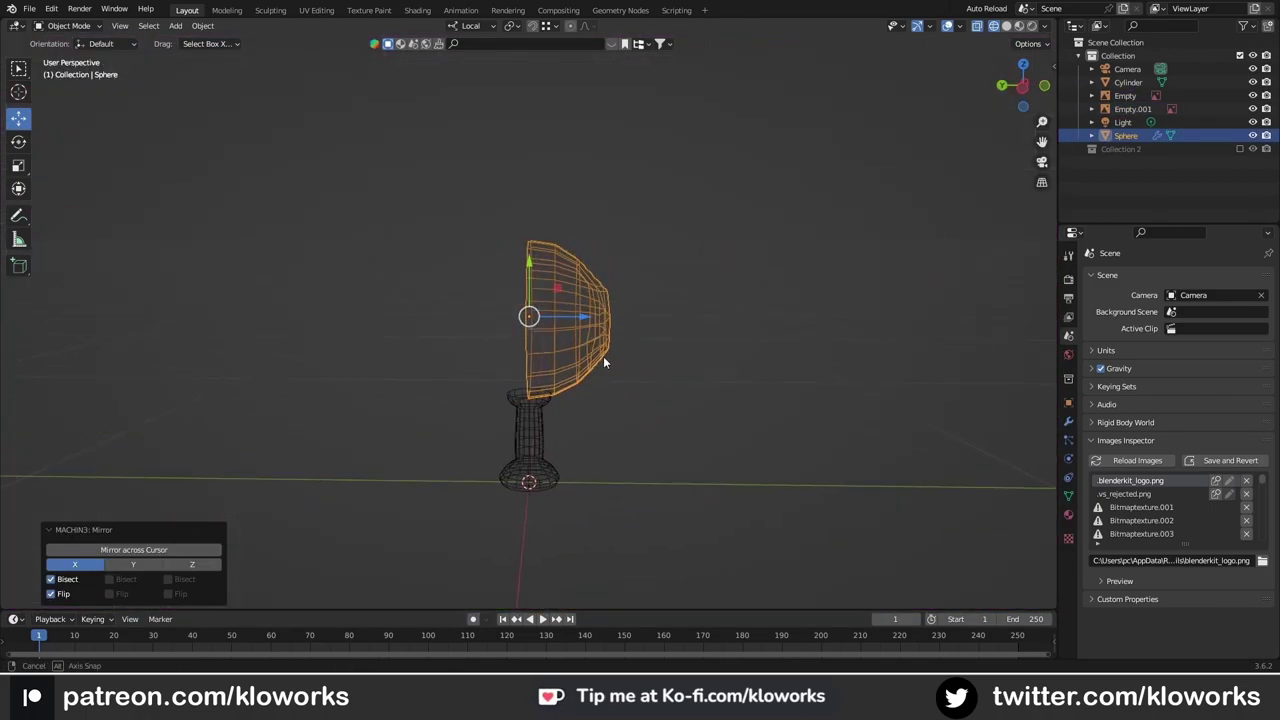
{"action": "left_click", "coordinate": [540, 333]}
{"action": "key", "text": "Tab"}
{"action": "key", "text": "alt+z"}
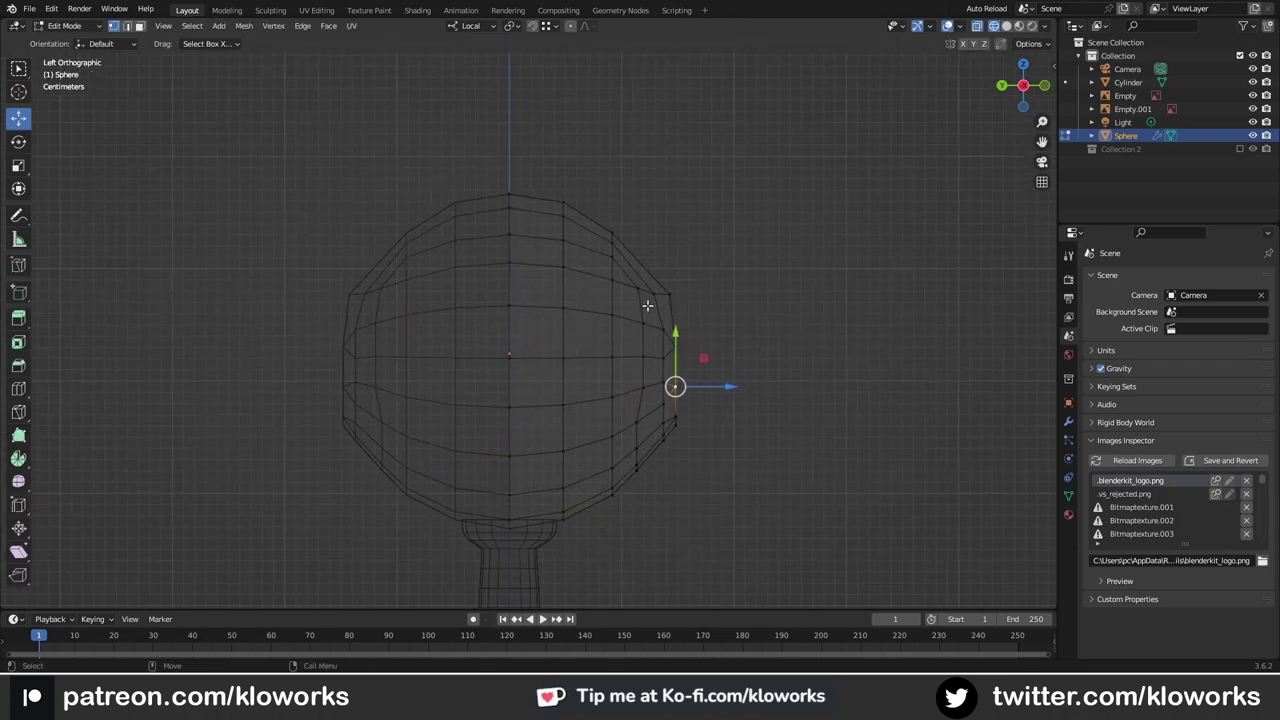
{"action": "left_click_drag", "start_coordinate": [690, 230], "coordinate": [605, 480]}
{"action": "left_click_drag", "start_coordinate": [643, 330], "coordinate": [653, 331]}
{"action": "scroll", "coordinate": [653, 331], "scroll_direction": "up", "scroll_amount": 3}
Step: Box-select the right-edge rim vertices and move them along Z
{"action": "key", "text": "w"}
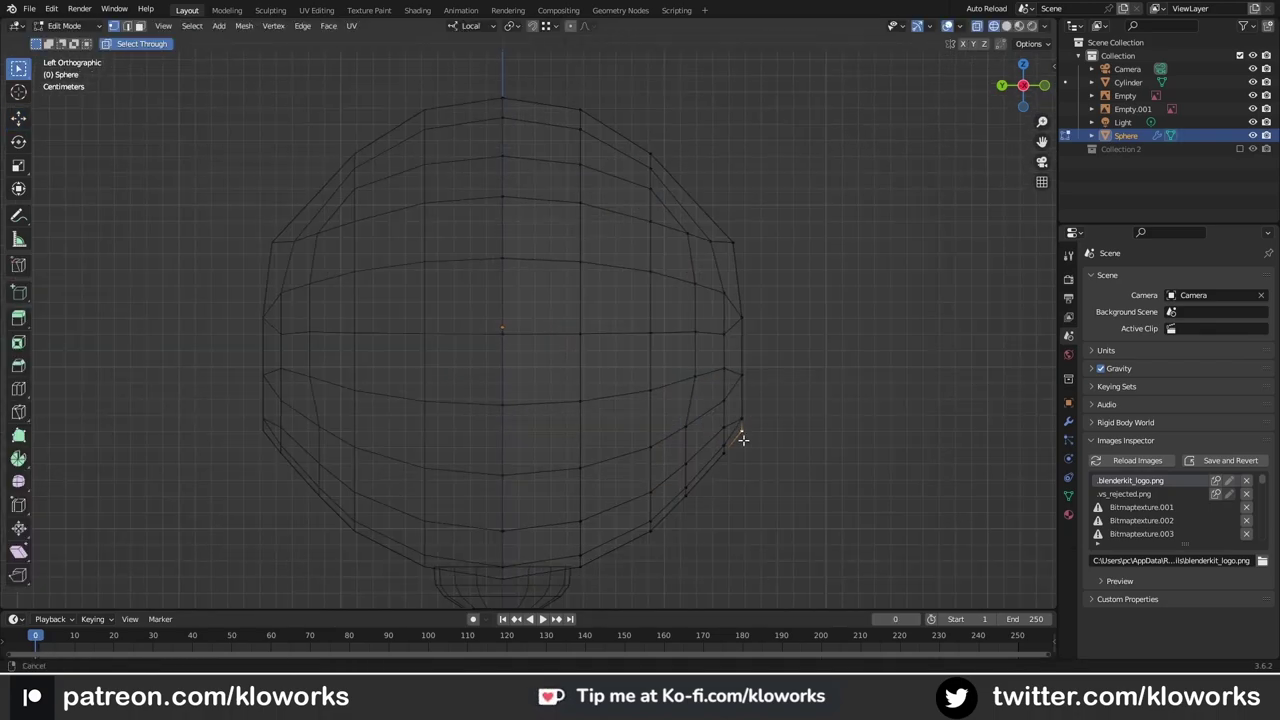
{"action": "mouse_move", "coordinate": [662, 188]}
{"action": "left_mouse_down"}
{"action": "mouse_move", "coordinate": [707, 215]}
{"action": "mouse_move", "coordinate": [694, 271]}
{"action": "mouse_move", "coordinate": [705, 283]}
{"action": "left_mouse_up"}
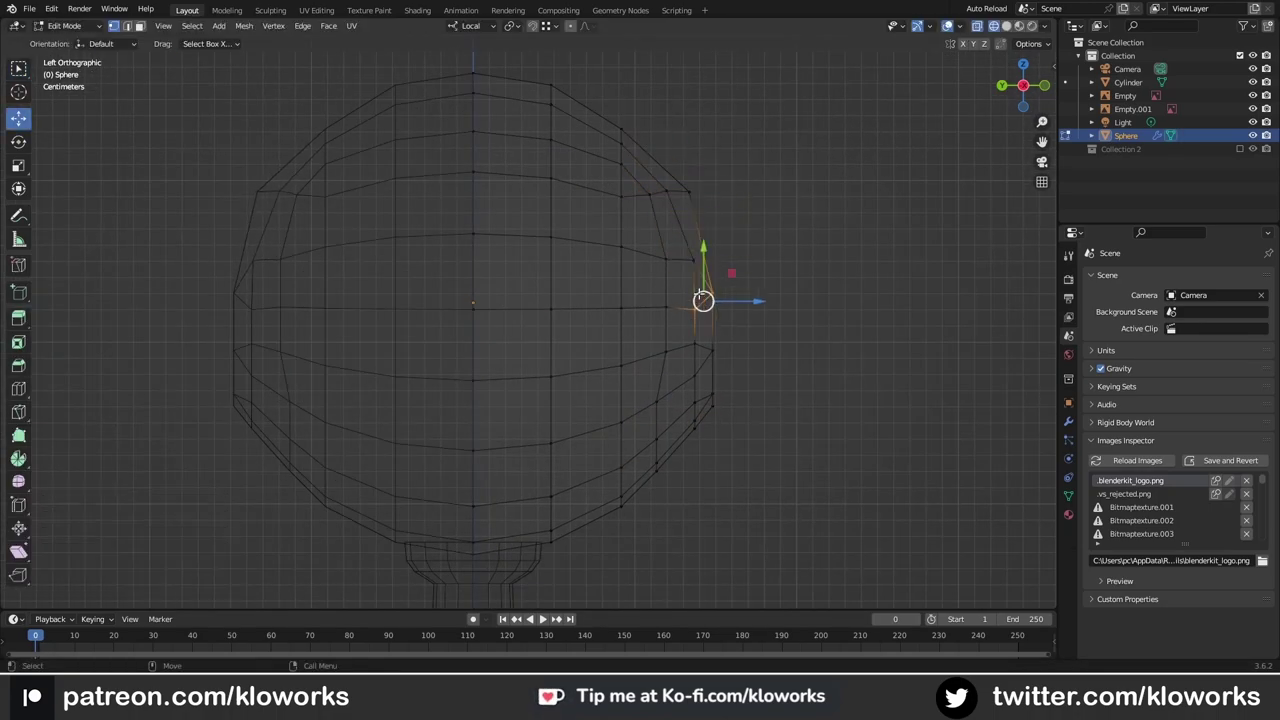
{"action": "middle_click_drag", "start_coordinate": [699, 213], "coordinate": [771, 263], "text": "shift"}
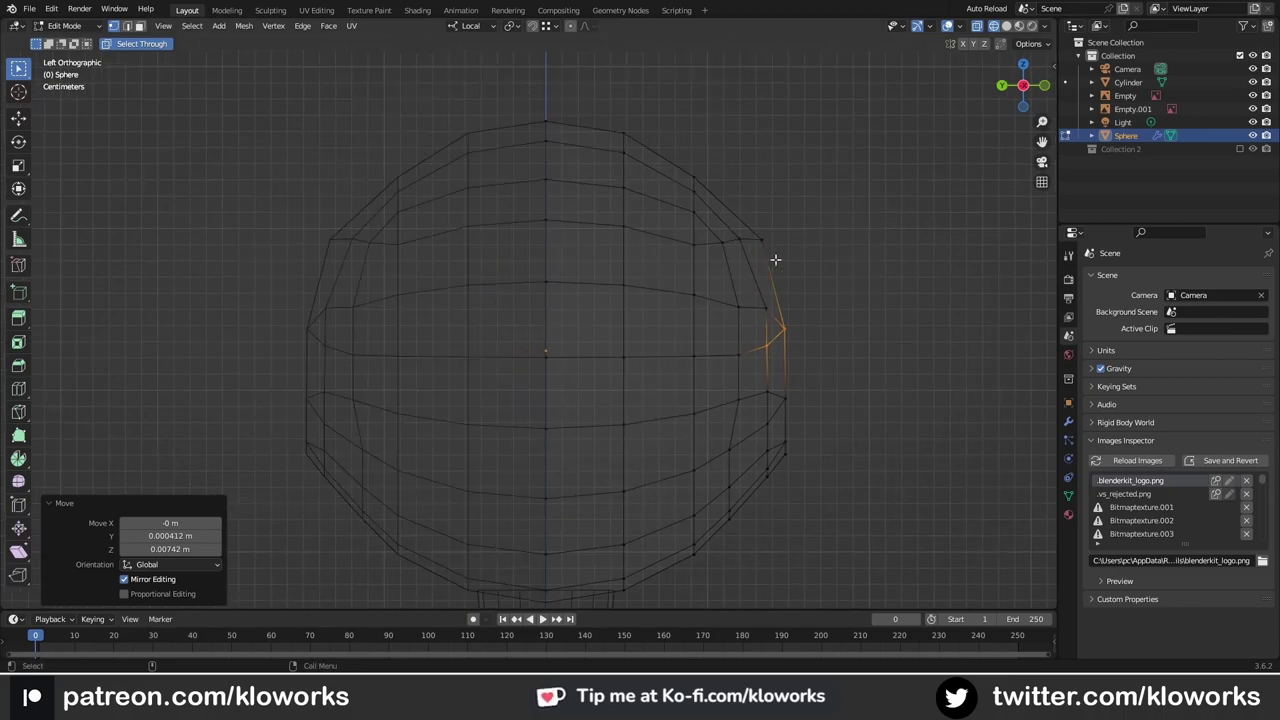
{"action": "key", "text": "g"}
{"action": "key", "text": "z"}
{"action": "key", "text": "z"}
{"action": "left_click", "coordinate": [773, 320]}
Step: Lower another right-rim vertex along the Z axis
{"action": "left_click", "coordinate": [780, 396]}
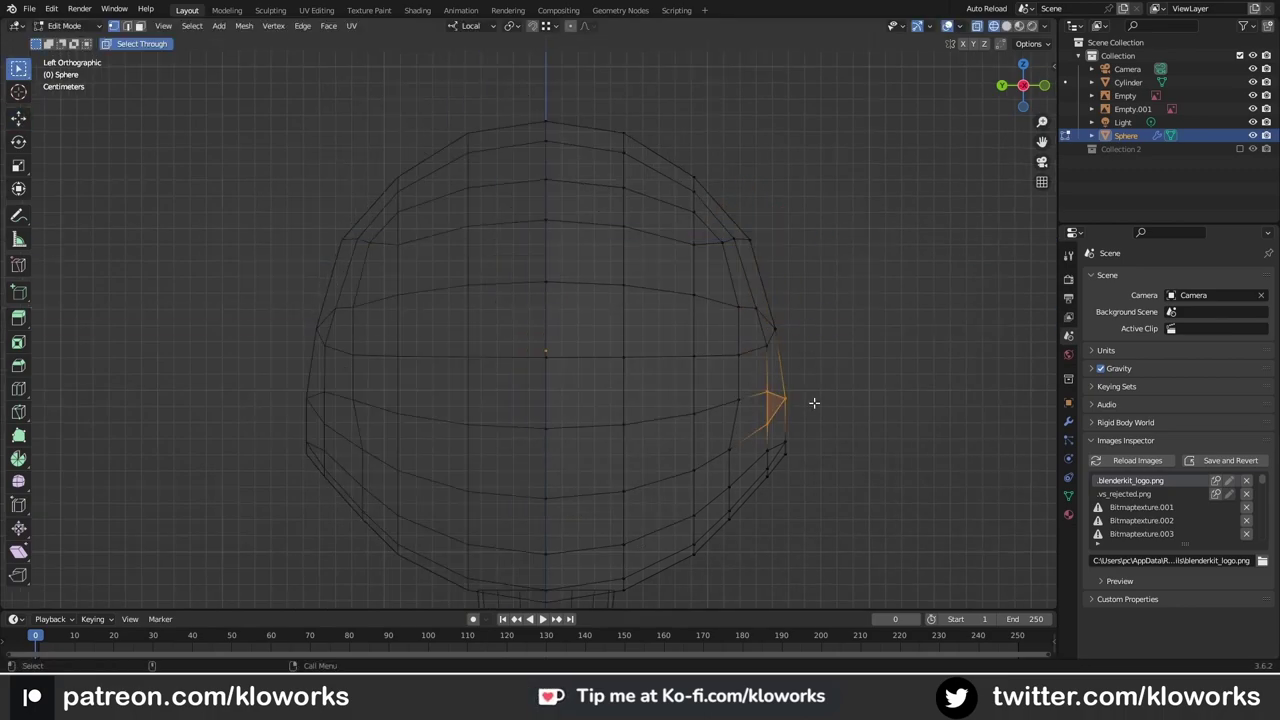
{"action": "scroll", "coordinate": [639, 450], "scroll_direction": "up", "scroll_amount": 2}
{"action": "key", "text": "w"}
{"action": "key", "text": "g"}
{"action": "key", "text": "z"}
{"action": "key", "text": "z"}
{"action": "left_click", "coordinate": [749, 357]}
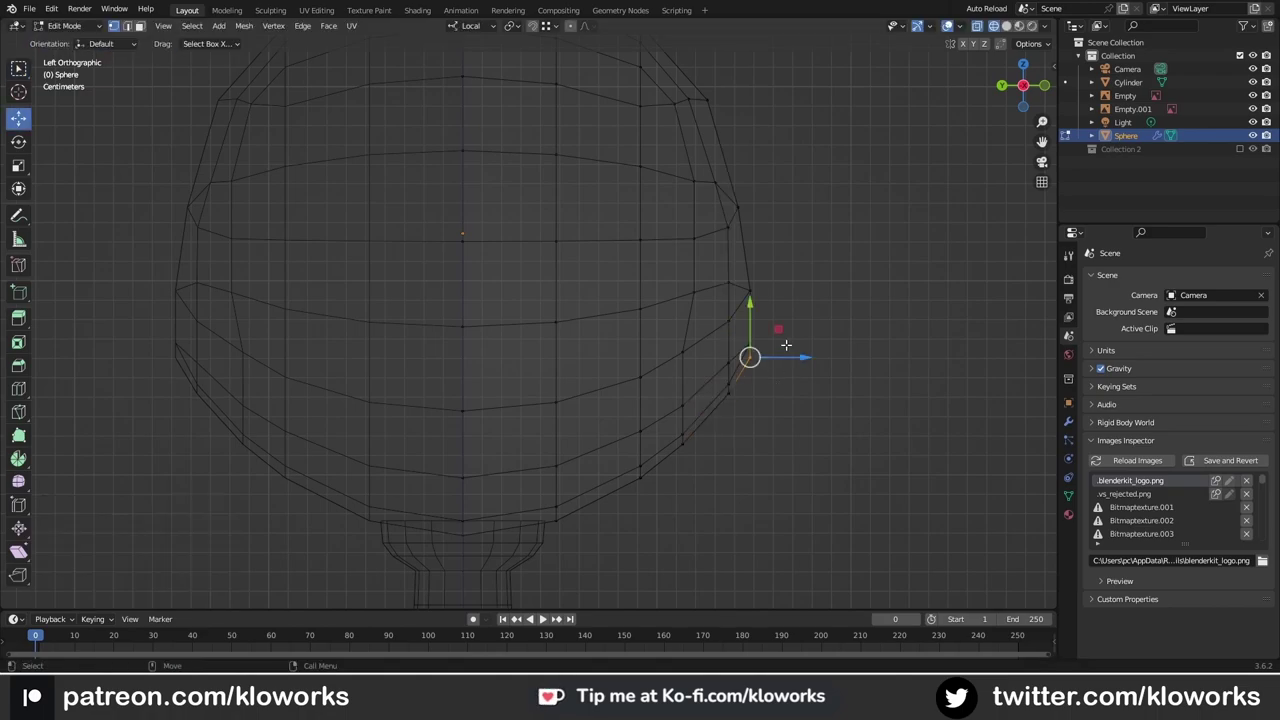
{"action": "scroll", "coordinate": [766, 397], "scroll_direction": "up", "scroll_amount": 3, "text": "shift"}
Step: Raise a further rim vertex along the Z axis
{"action": "middle_click_drag", "start_coordinate": [765, 425], "coordinate": [832, 389], "text": "shift"}
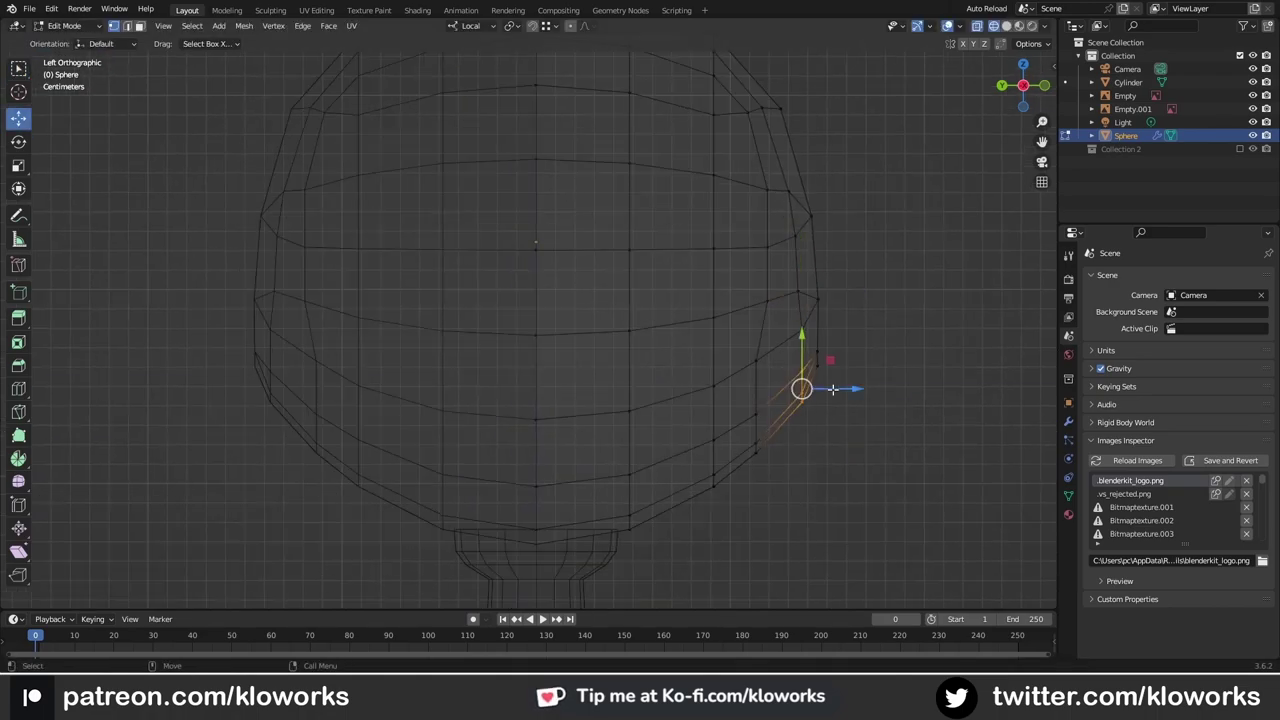
{"action": "left_click", "coordinate": [829, 326]}
{"action": "scroll", "coordinate": [829, 326], "scroll_direction": "down", "scroll_amount": 2}
{"action": "key", "text": "g"}
{"action": "key", "text": "z"}
{"action": "left_click", "coordinate": [665, 197]}
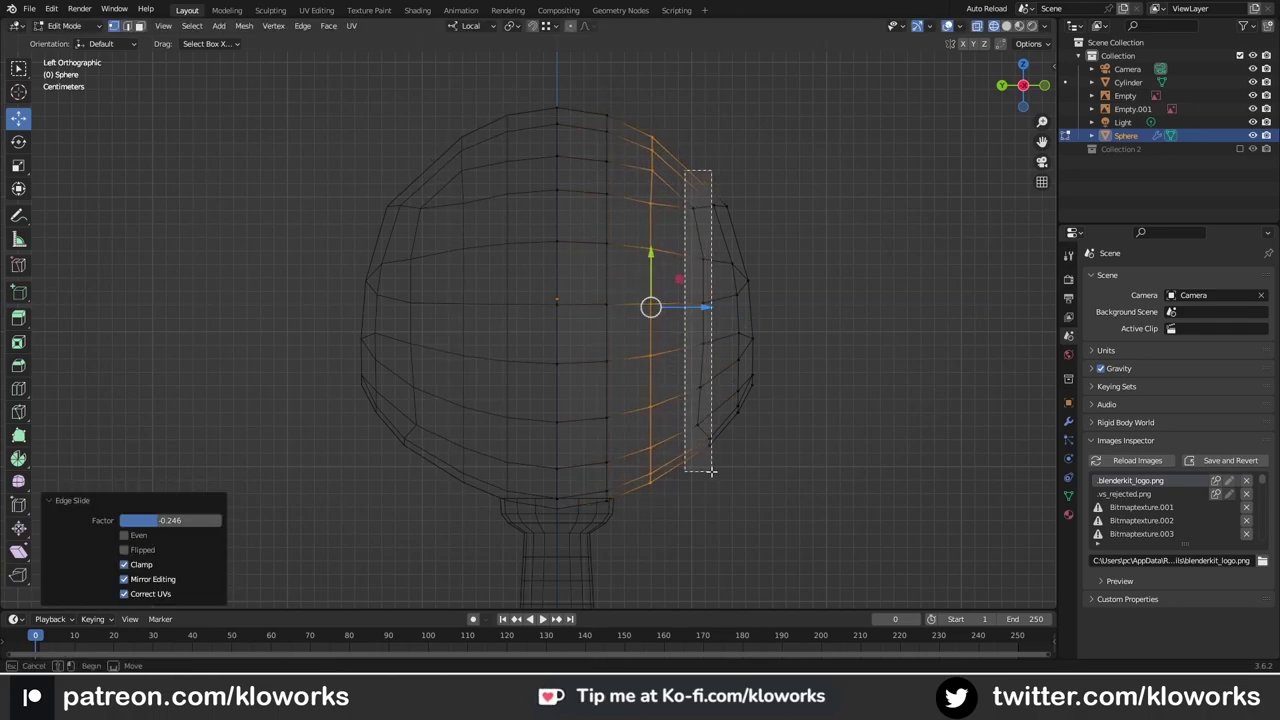
Step: Select the right-side edge loop and upper-right rim vertices, then slide them sideways
{"action": "left_click_drag", "start_coordinate": [711, 470], "coordinate": [676, 416]}
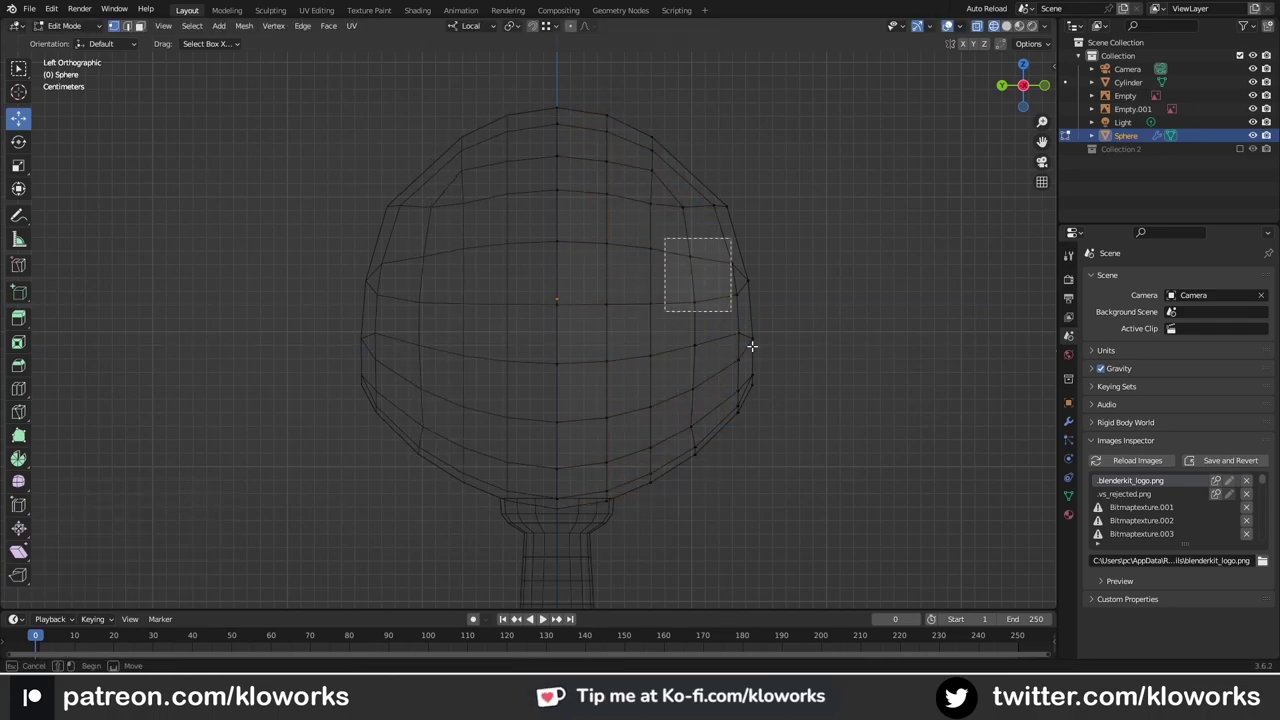
{"action": "left_click_drag", "start_coordinate": [752, 346], "coordinate": [834, 357]}
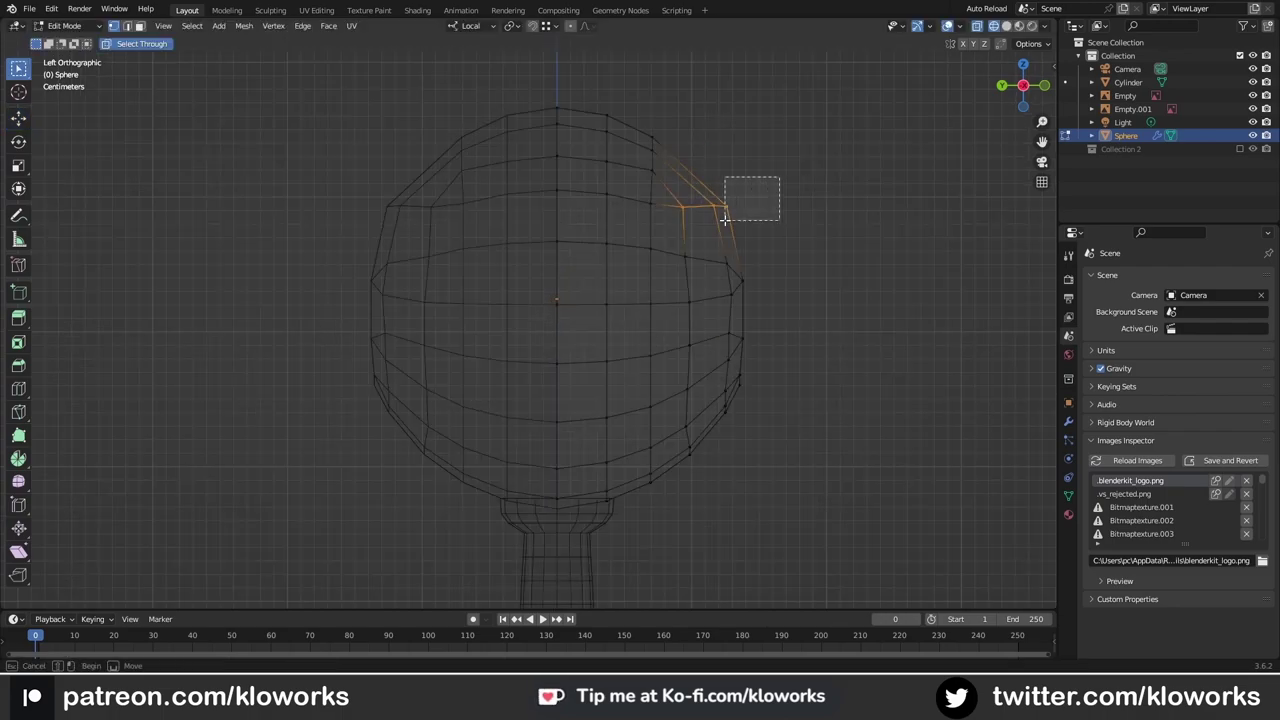
{"action": "left_click_drag", "start_coordinate": [725, 220], "coordinate": [725, 220]}
{"action": "left_click_drag", "start_coordinate": [745, 268], "coordinate": [720, 337]}
{"action": "scroll", "coordinate": [720, 337], "scroll_direction": "up", "scroll_amount": 3}
{"action": "scroll", "coordinate": [814, 406], "scroll_direction": "up", "scroll_amount": 3}
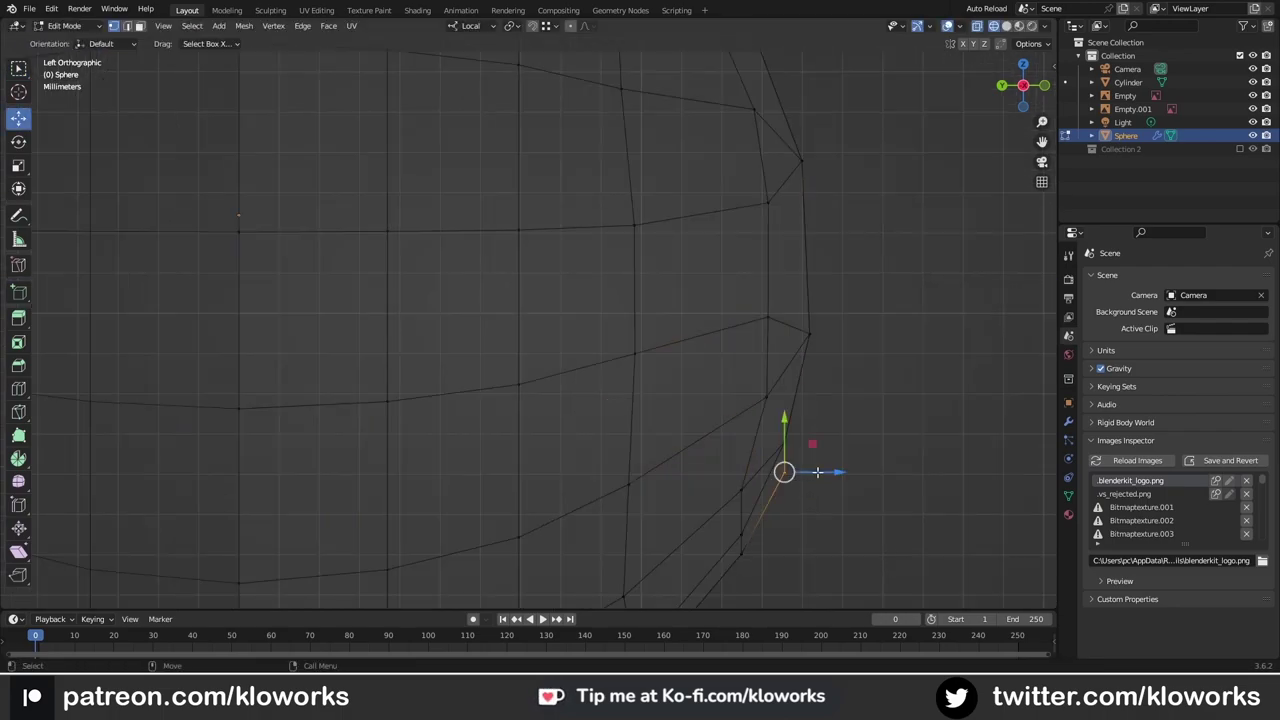
{"action": "scroll", "coordinate": [820, 443], "scroll_direction": "down", "scroll_amount": 2}
{"action": "left_click_drag", "start_coordinate": [762, 384], "coordinate": [762, 384]}
Step: Finish the rim vertex move and slide an edge loop toward the mouth rim in front view
{"action": "left_click", "coordinate": [701, 521]}
{"action": "scroll", "coordinate": [701, 521], "scroll_direction": "down", "scroll_amount": 5}
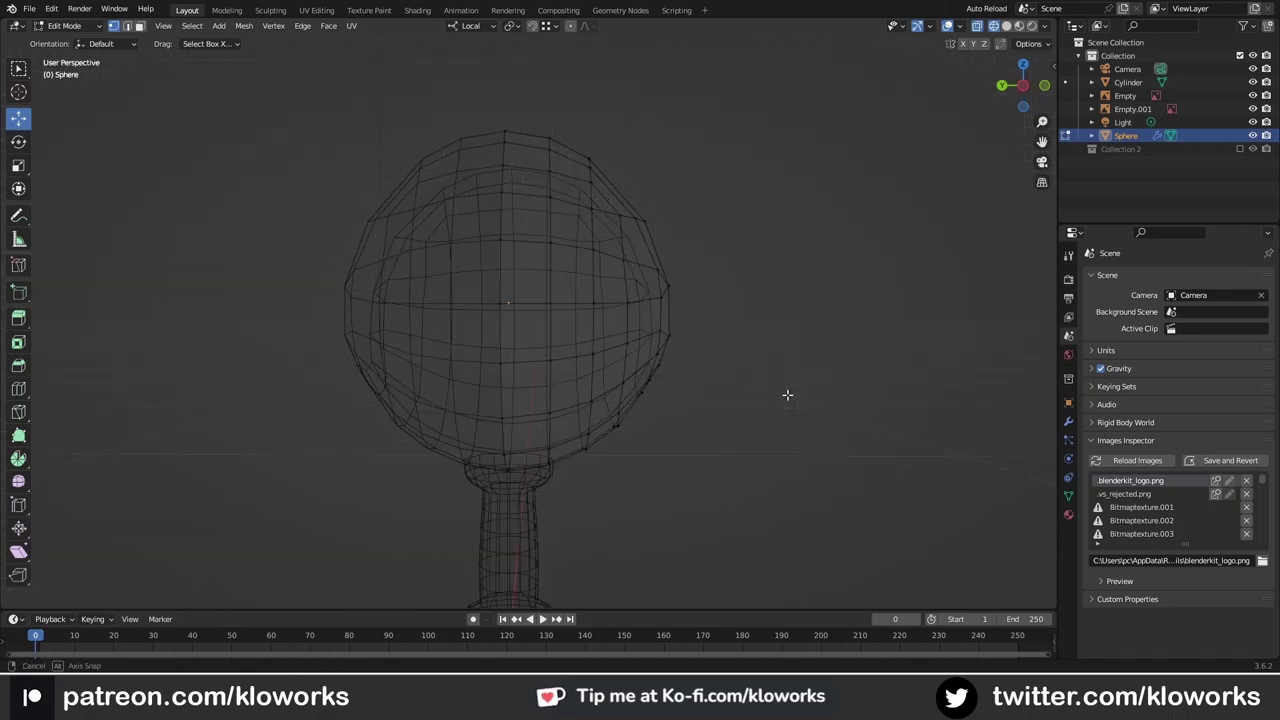
{"action": "key", "text": "KP_1"}
{"action": "scroll", "coordinate": [789, 394], "scroll_direction": "up", "scroll_amount": 3}
{"action": "scroll", "coordinate": [587, 290], "scroll_direction": "up", "scroll_amount": 3}
{"action": "scroll", "coordinate": [587, 290], "scroll_direction": "down", "scroll_amount": 2}
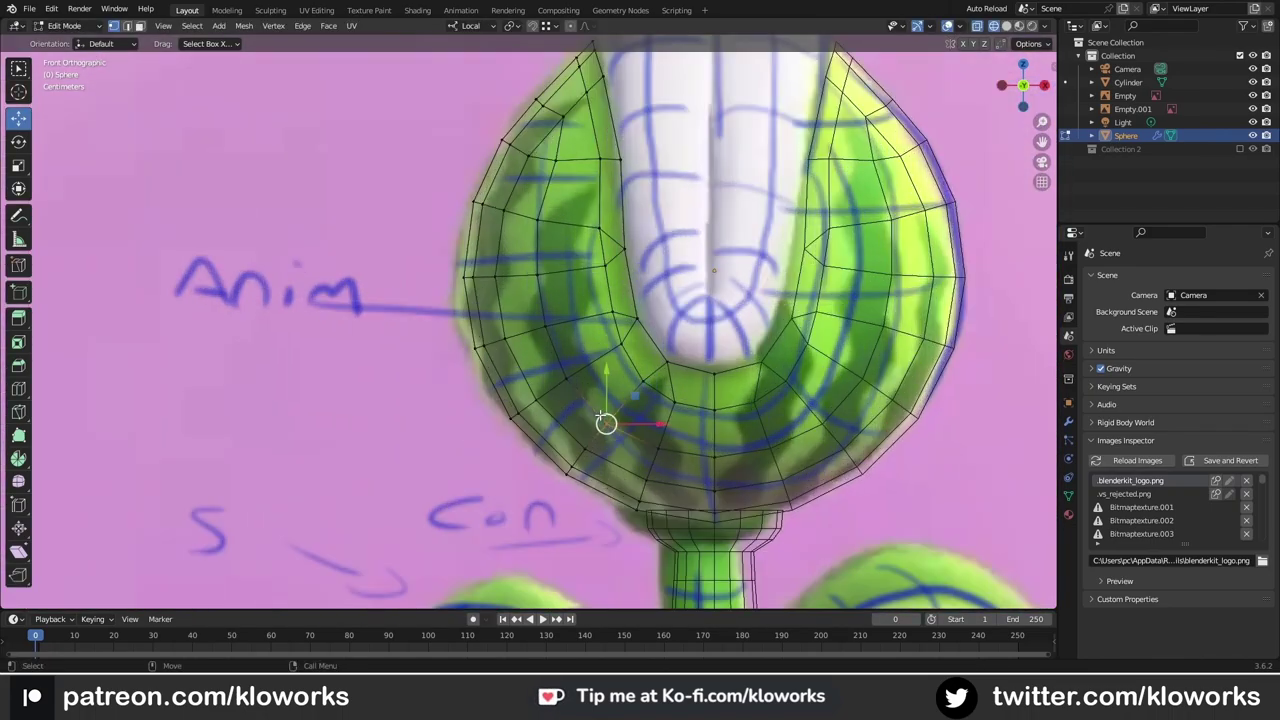
{"action": "left_click", "coordinate": [620, 320]}
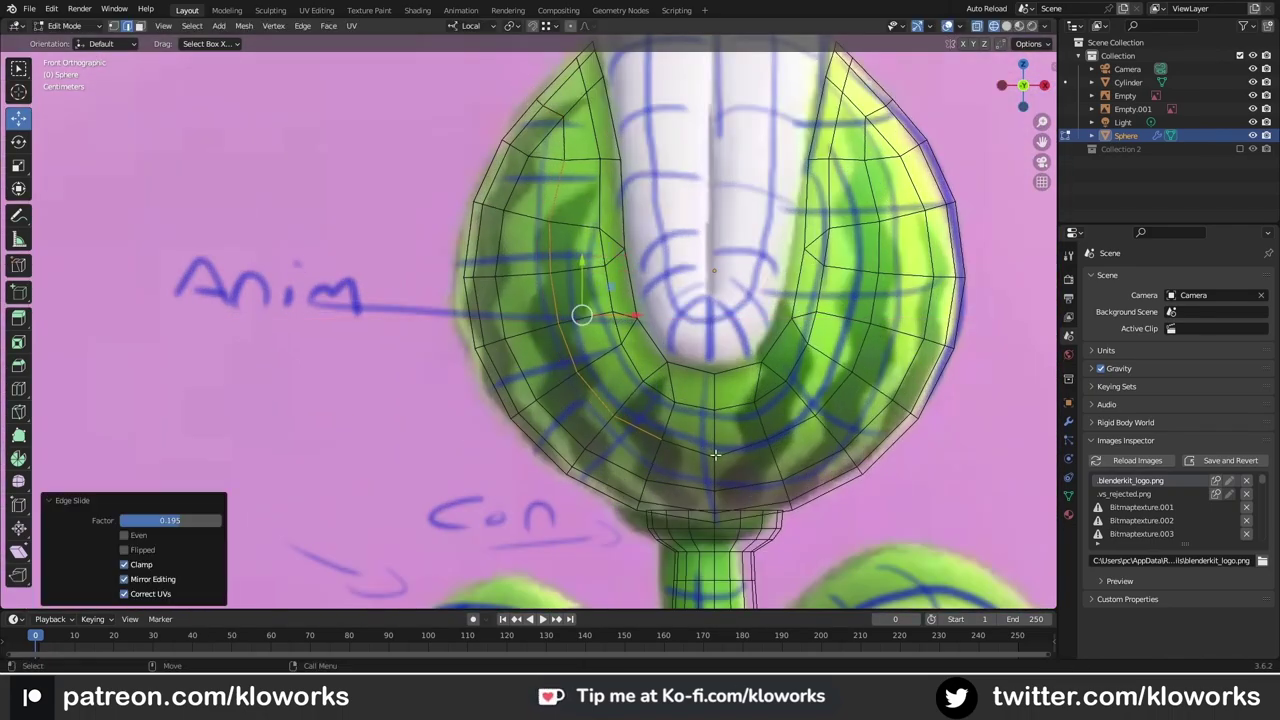
{"action": "scroll", "coordinate": [714, 451], "scroll_direction": "down", "scroll_amount": 3}
Step: Check the cup shape in Object Mode, then reselect the head and edit it from the side
{"action": "key", "text": "Tab"}
{"action": "mouse_move", "coordinate": [603, 394]}
{"action": "middle_mouse_down"}
{"action": "mouse_move", "coordinate": [563, 246]}
{"action": "mouse_move", "coordinate": [768, 334]}
{"action": "middle_mouse_up"}
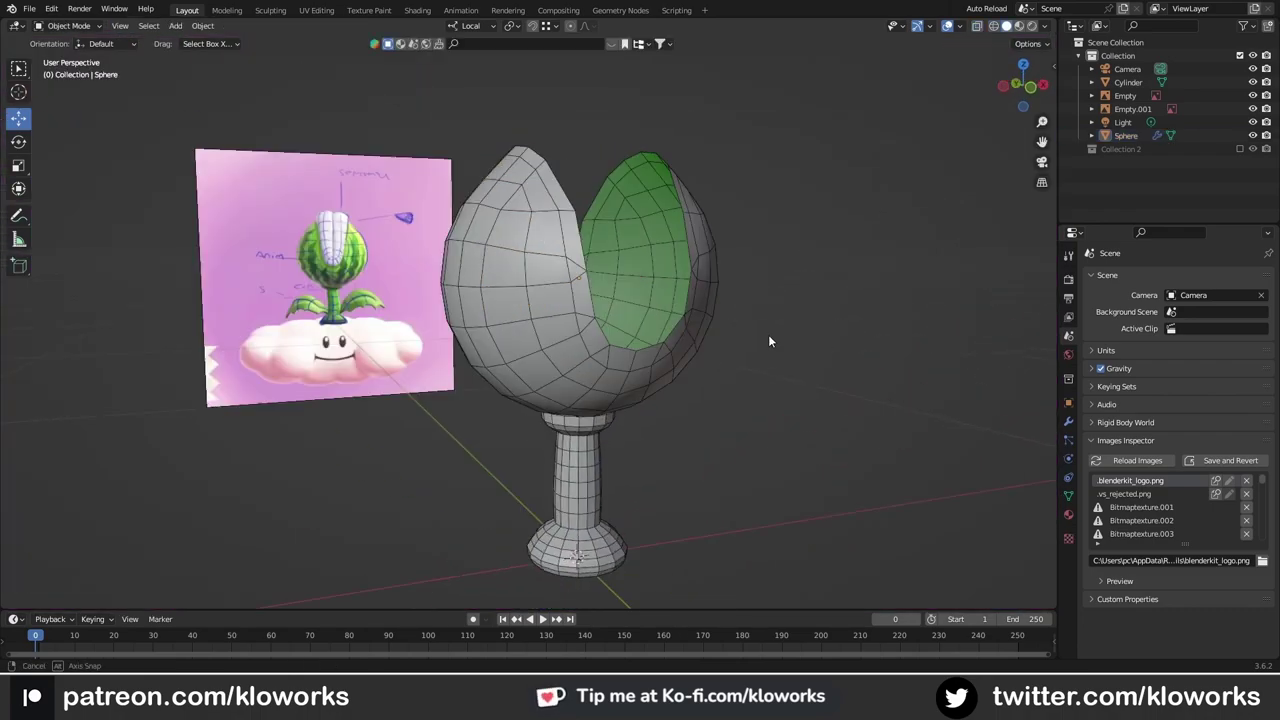
{"action": "key", "text": "ctrl+KP_3"}
{"action": "left_click", "coordinate": [580, 300]}
{"action": "key", "text": "Tab"}
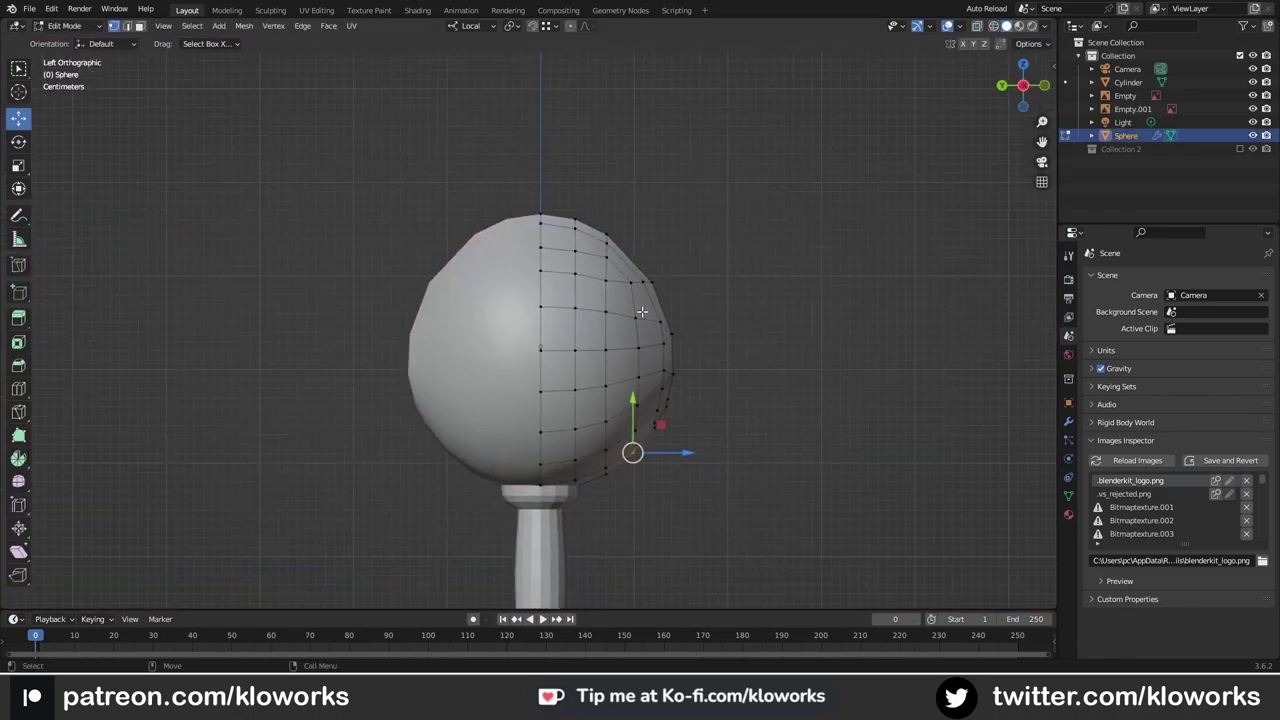
{"action": "scroll", "coordinate": [722, 298], "scroll_direction": "up", "scroll_amount": 2}
{"action": "scroll", "coordinate": [722, 298], "scroll_direction": "up", "scroll_amount": 4}
Step: Smooth the flow of the rim-top edge loop and pull its vertices to round the lip
{"action": "key", "text": "ctrl+e"}
{"action": "left_click", "coordinate": [757, 549]}
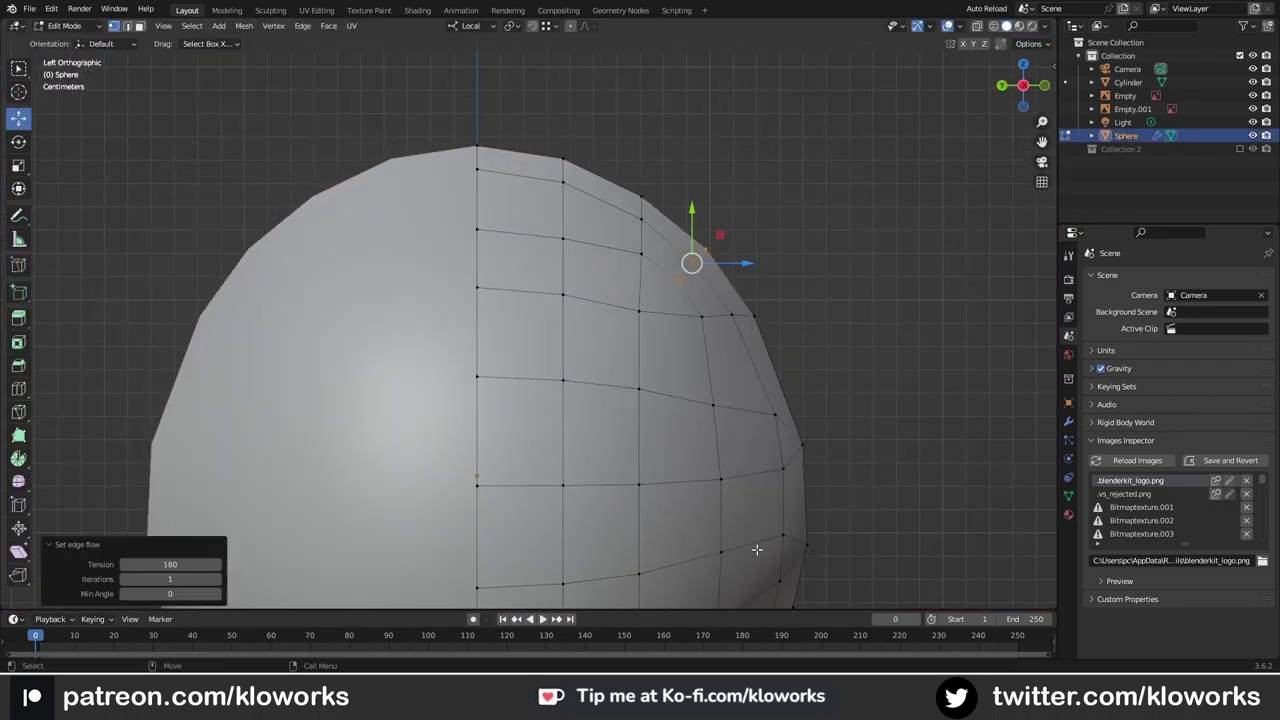
{"action": "key", "text": "shift+space"}
{"action": "key", "text": "g"}
{"action": "left_click_drag", "start_coordinate": [737, 326], "coordinate": [735, 330]}
{"action": "scroll", "coordinate": [689, 346], "scroll_direction": "down", "scroll_amount": 2}
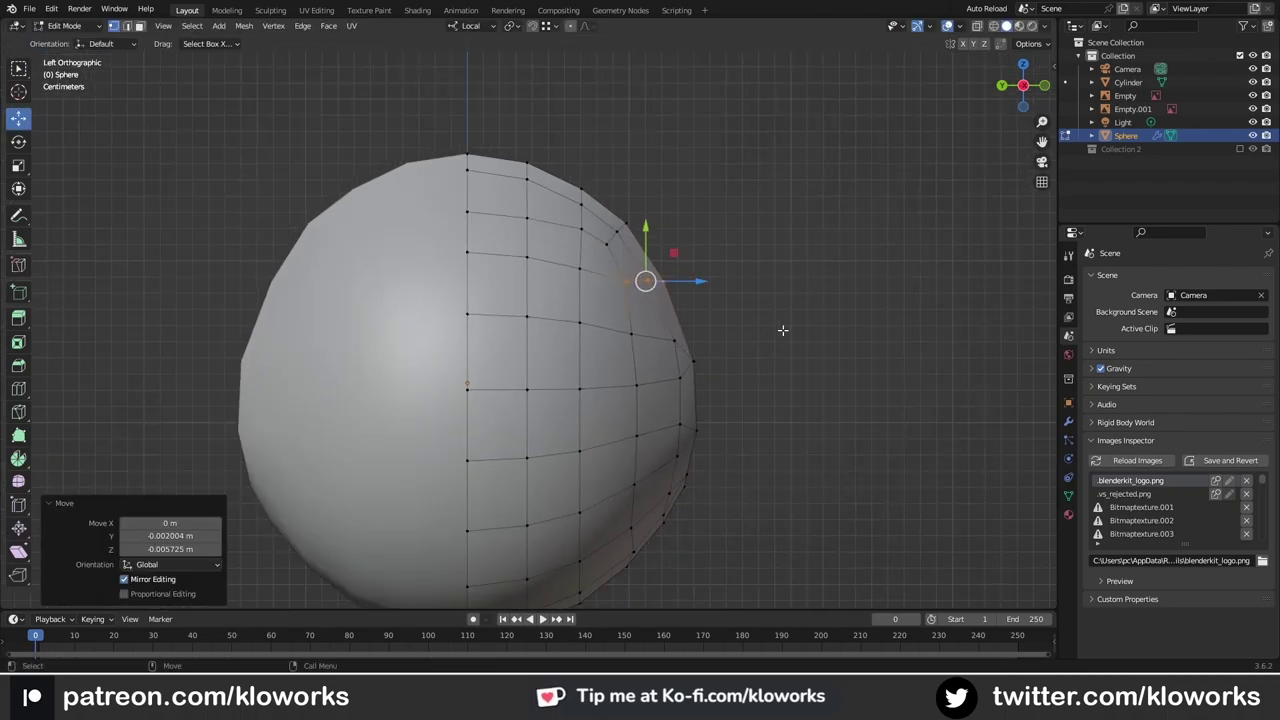
Step: Reposition individual lip vertices in front view, then review the whole head on its stem
{"action": "middle_click_drag", "start_coordinate": [783, 330], "coordinate": [680, 338]}
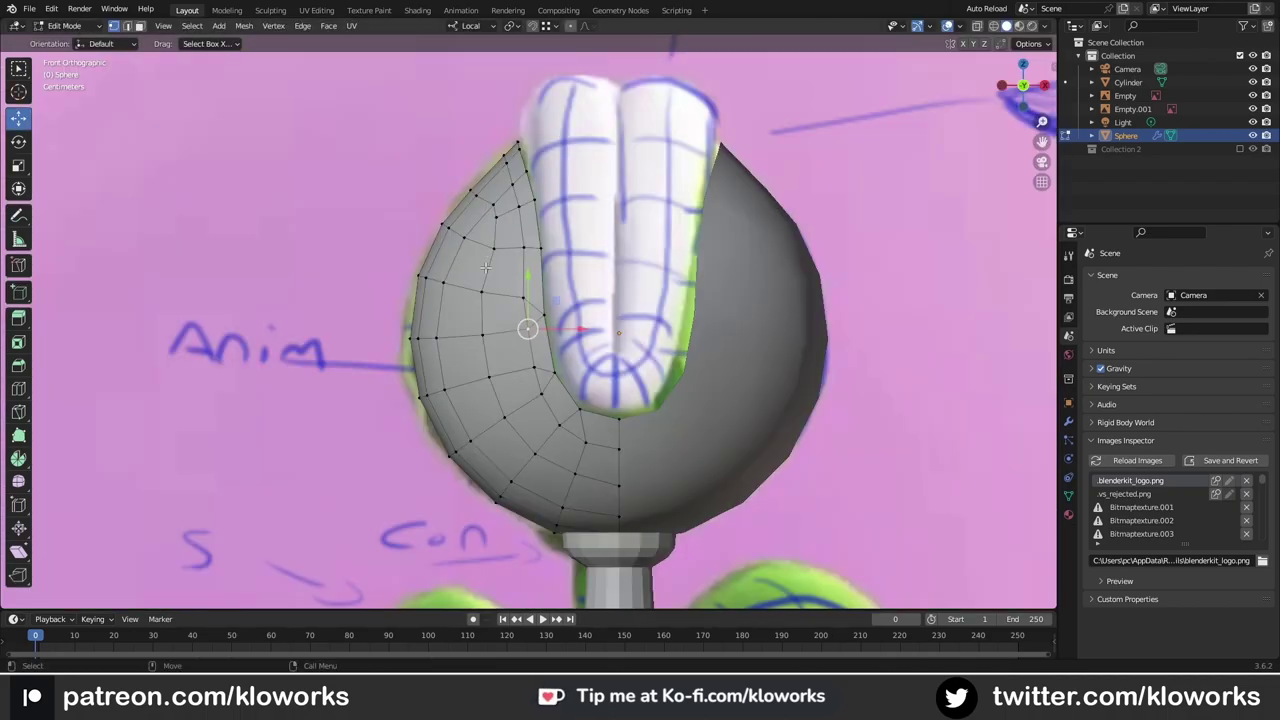
{"action": "middle_click_drag", "start_coordinate": [538, 296], "coordinate": [508, 155], "text": "alt"}
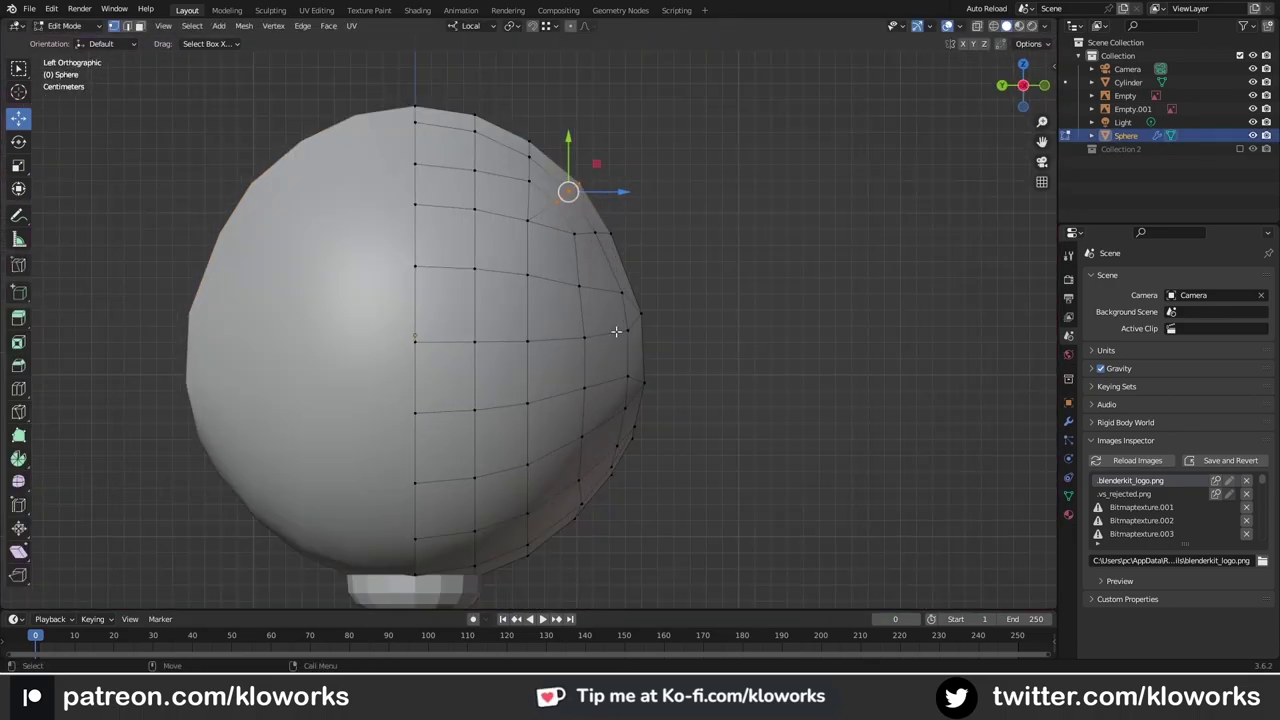
{"action": "key", "text": "Escape"}
{"action": "scroll", "coordinate": [611, 337], "scroll_direction": "up", "scroll_amount": 2}
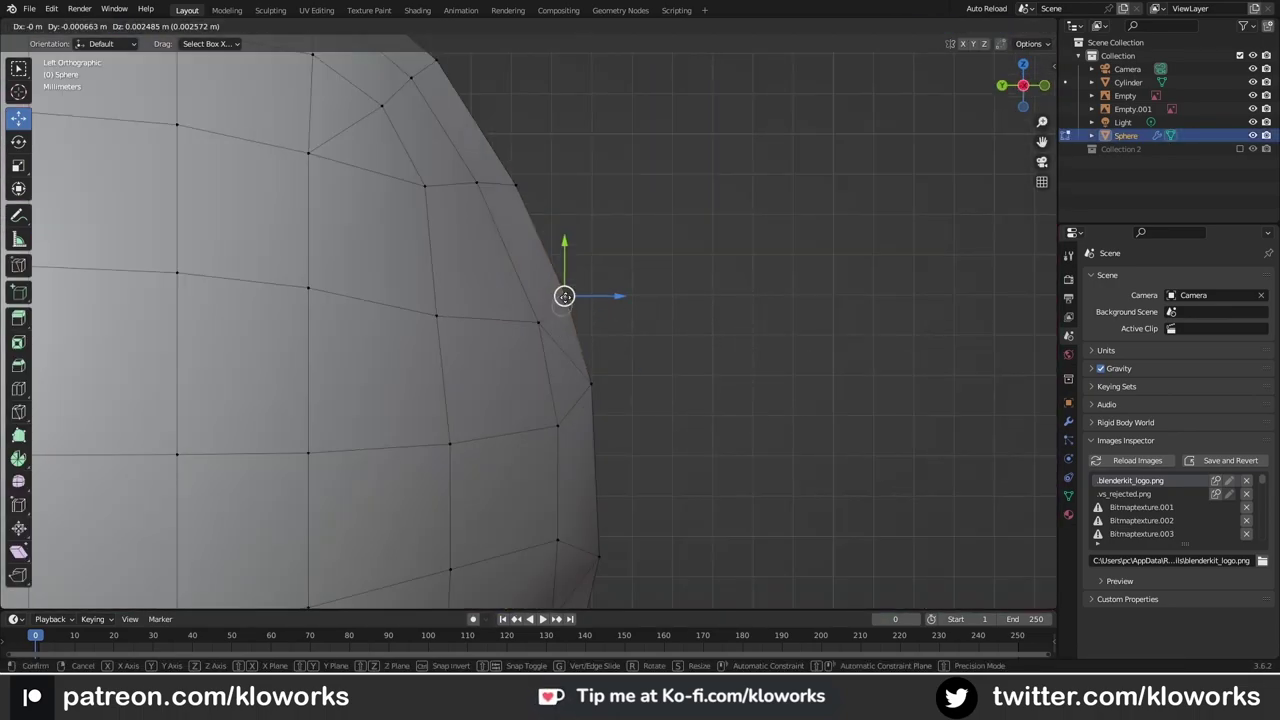
{"action": "left_click", "coordinate": [564, 296]}
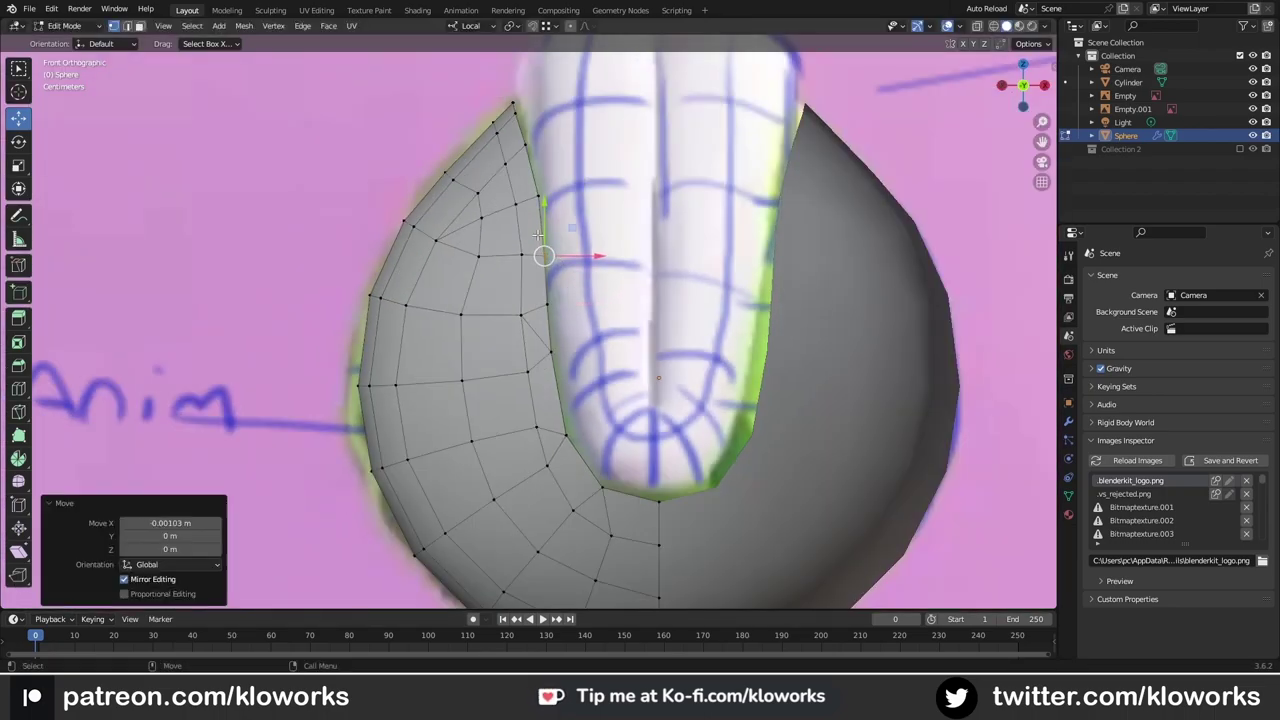
{"action": "scroll", "coordinate": [540, 240], "scroll_direction": "down", "scroll_amount": 2}
{"action": "key", "text": "g"}
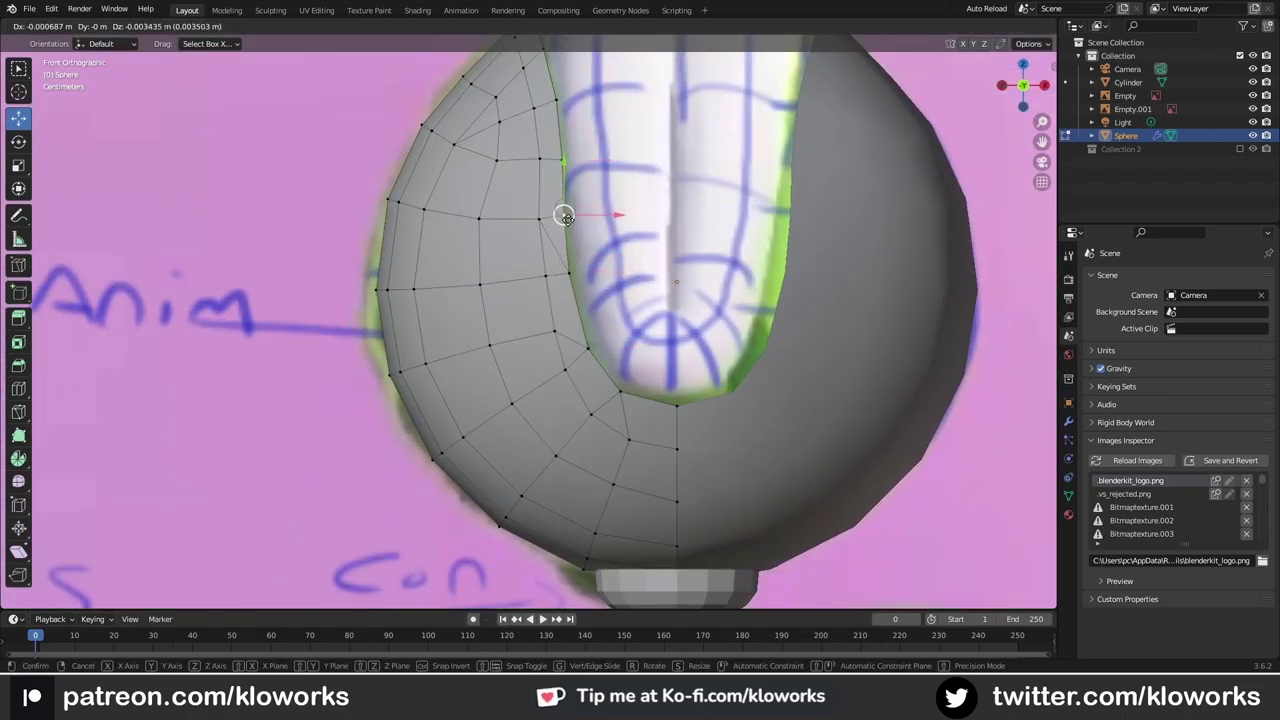
{"action": "left_click", "coordinate": [565, 218]}
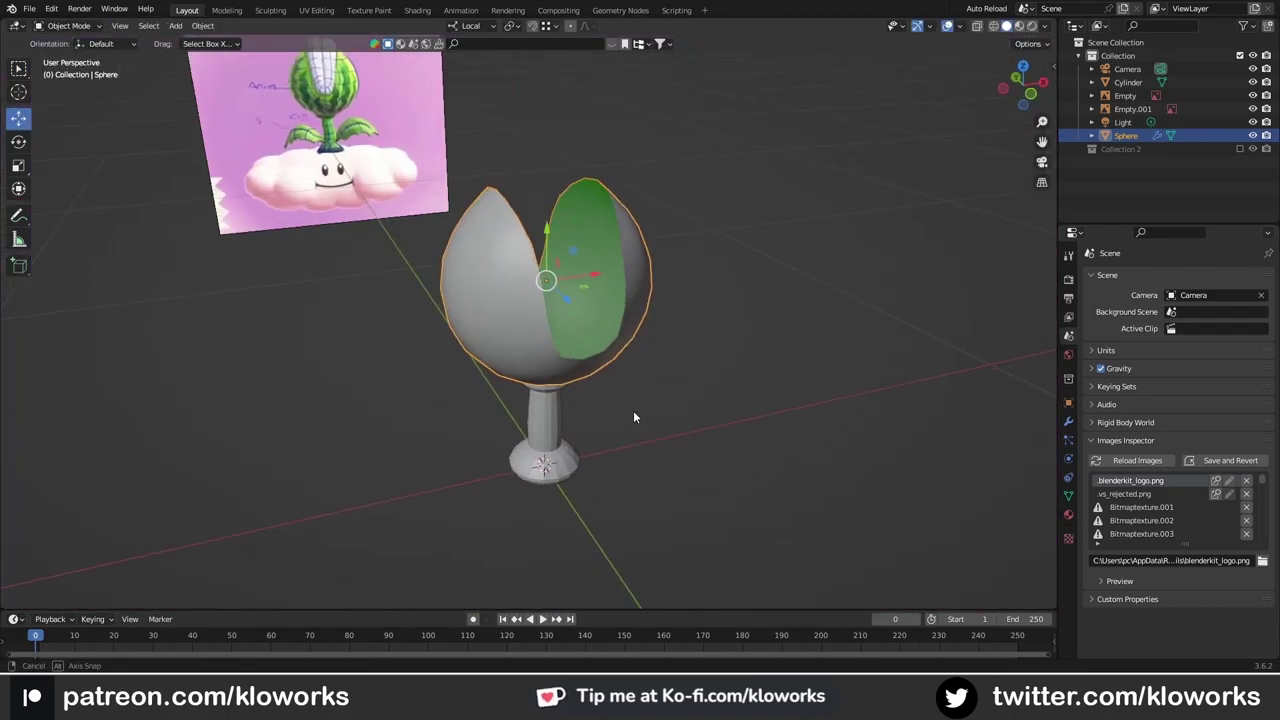
{"action": "middle_click_drag", "start_coordinate": [633, 410], "coordinate": [568, 345]}
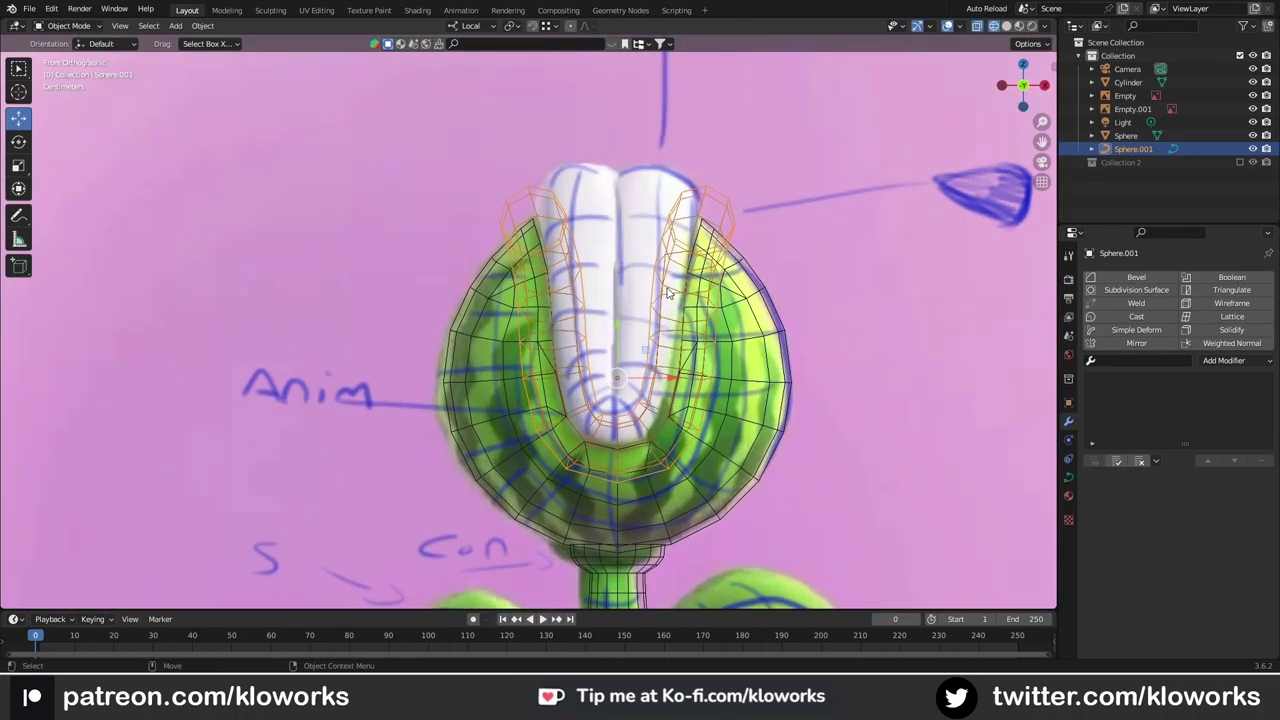
Step: Extrude a new point from the tube curve's end and rotate that segment slightly
{"action": "key", "text": "Tab"}
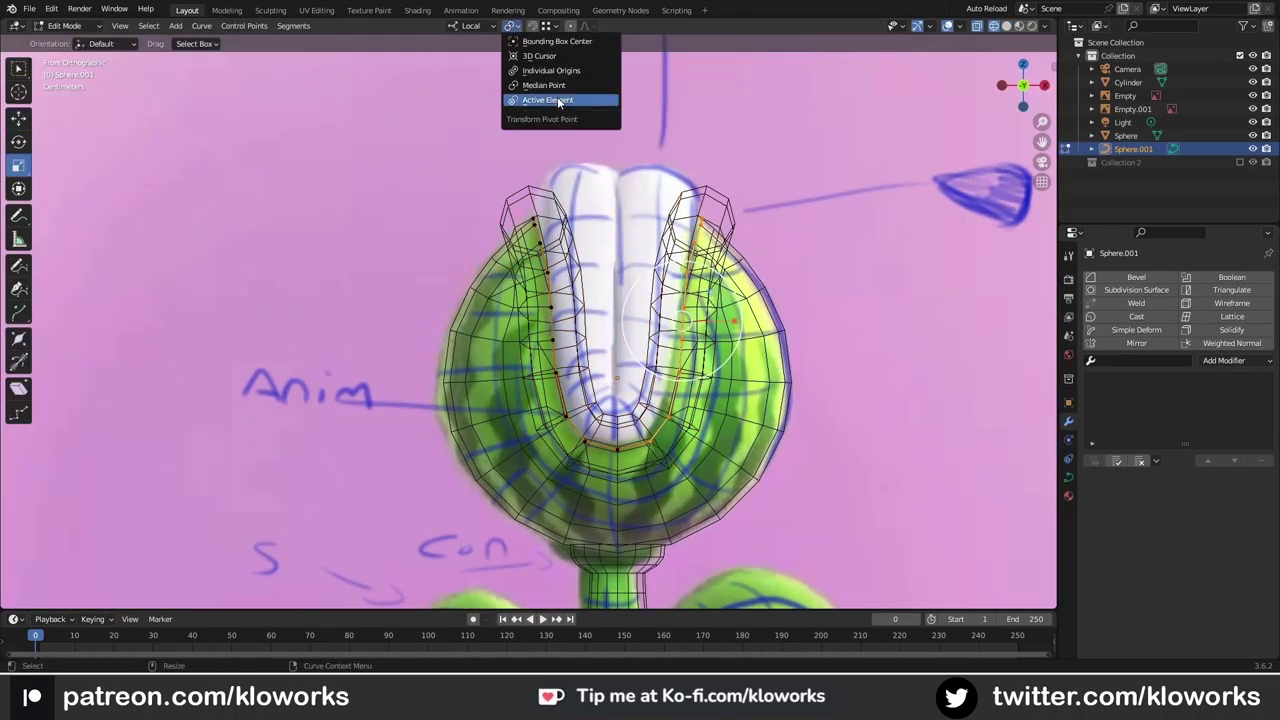
{"action": "key", "text": "e"}
{"action": "left_click", "coordinate": [617, 450]}
{"action": "key", "text": "shift+space"}
{"action": "key", "text": "s"}
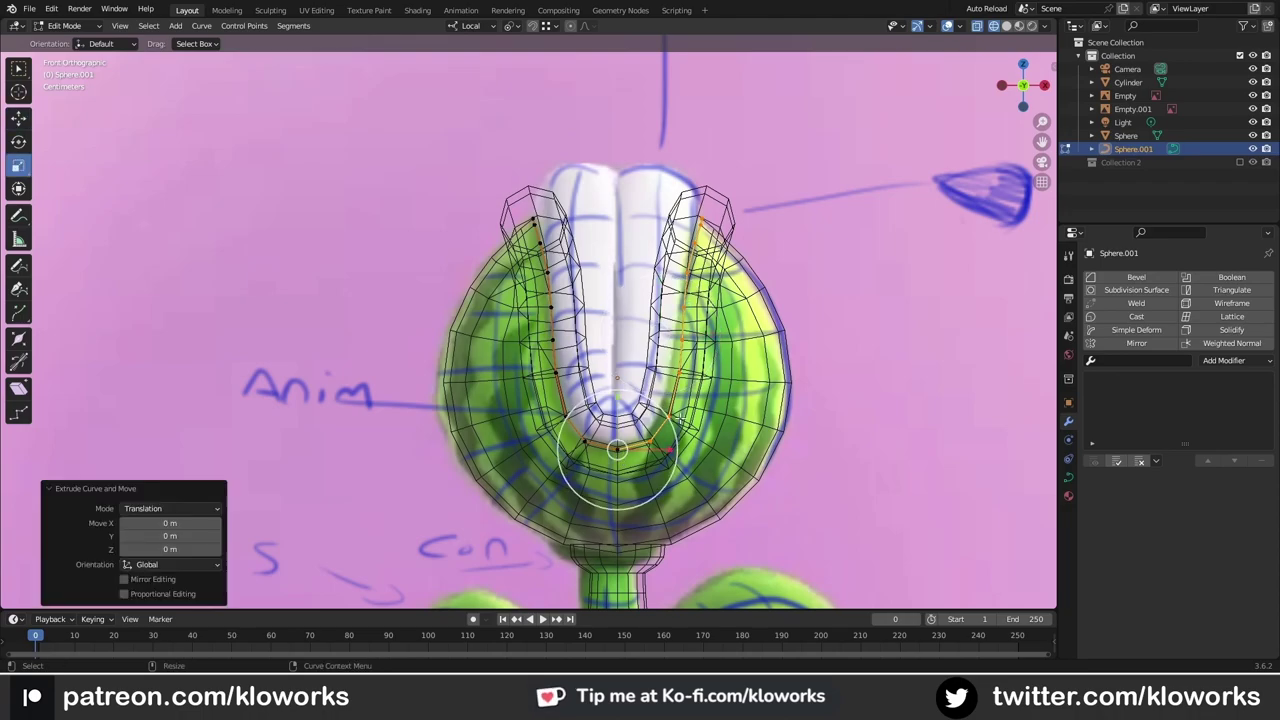
{"action": "left_click_drag", "start_coordinate": [660, 478], "coordinate": [668, 472]}
{"action": "key", "text": "shift+space"}
Step: Move the new curve point into position and select the points of the right tube
{"action": "key", "text": "g"}
{"action": "left_click_drag", "start_coordinate": [662, 410], "coordinate": [652, 408]}
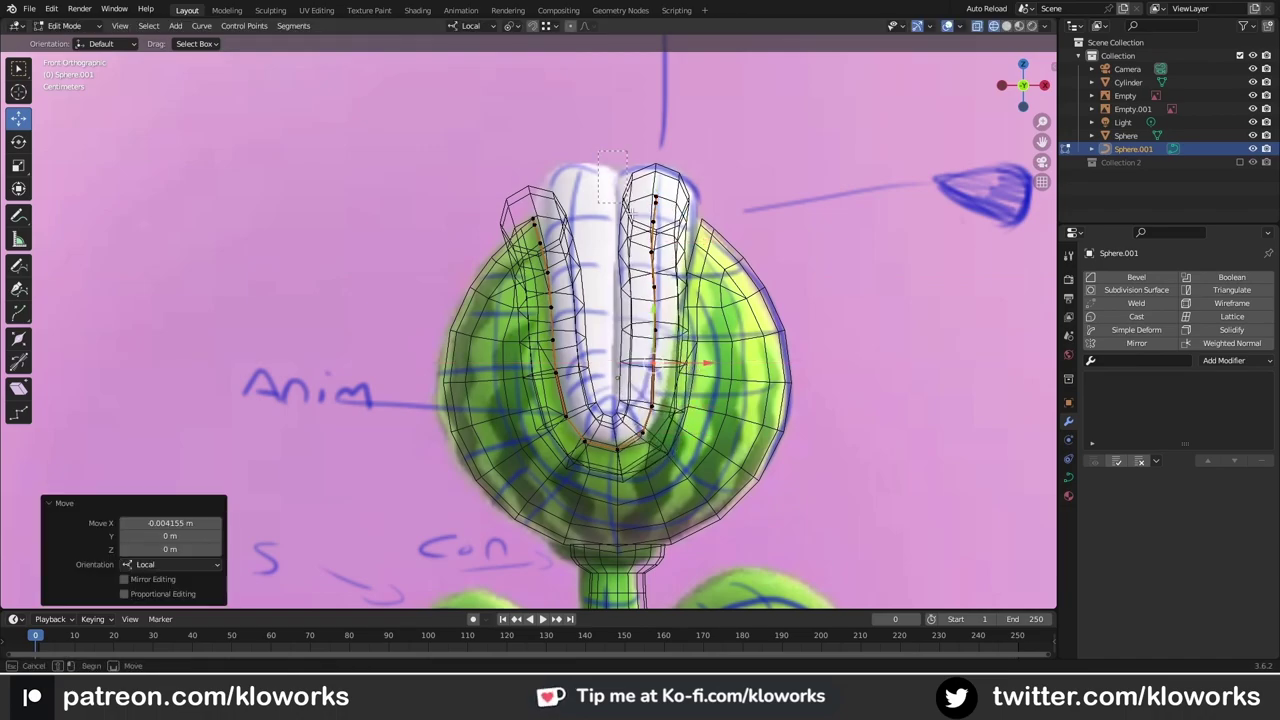
{"action": "left_click_drag", "start_coordinate": [688, 248], "coordinate": [702, 252]}
{"action": "key", "text": "shift+space"}
{"action": "key", "text": "g"}
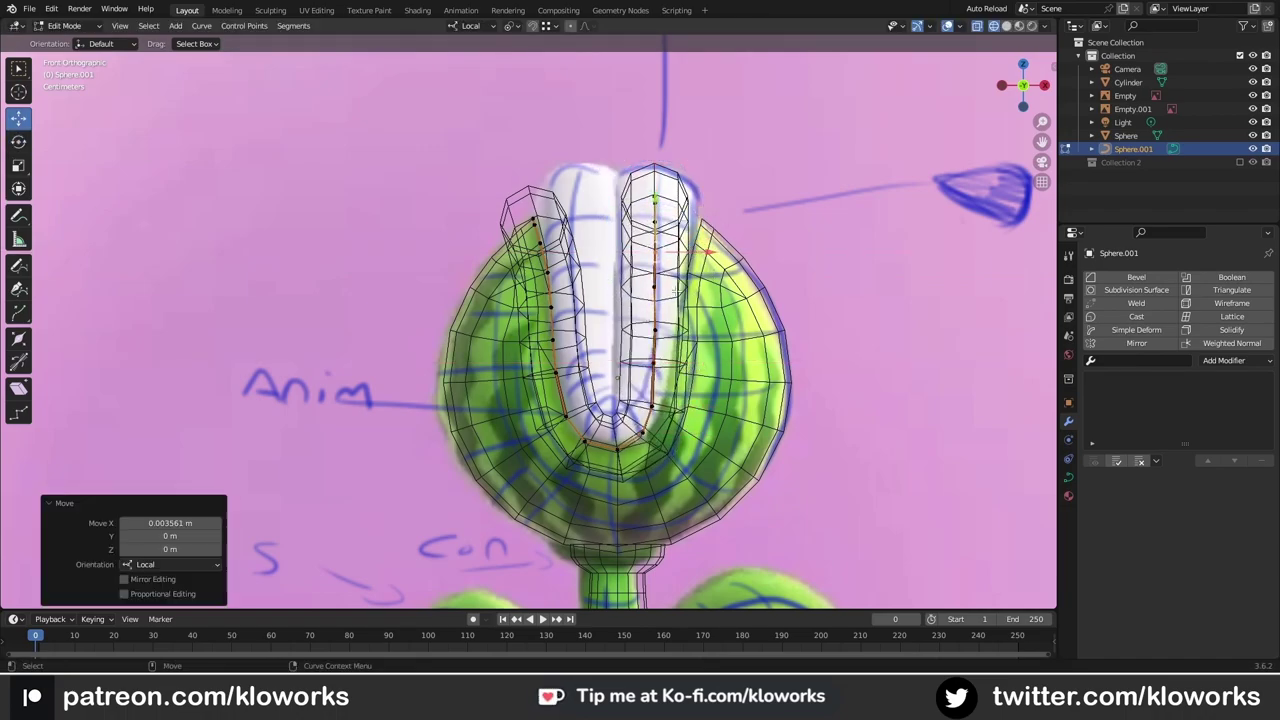
{"action": "left_click_drag", "start_coordinate": [608, 155], "coordinate": [692, 305]}
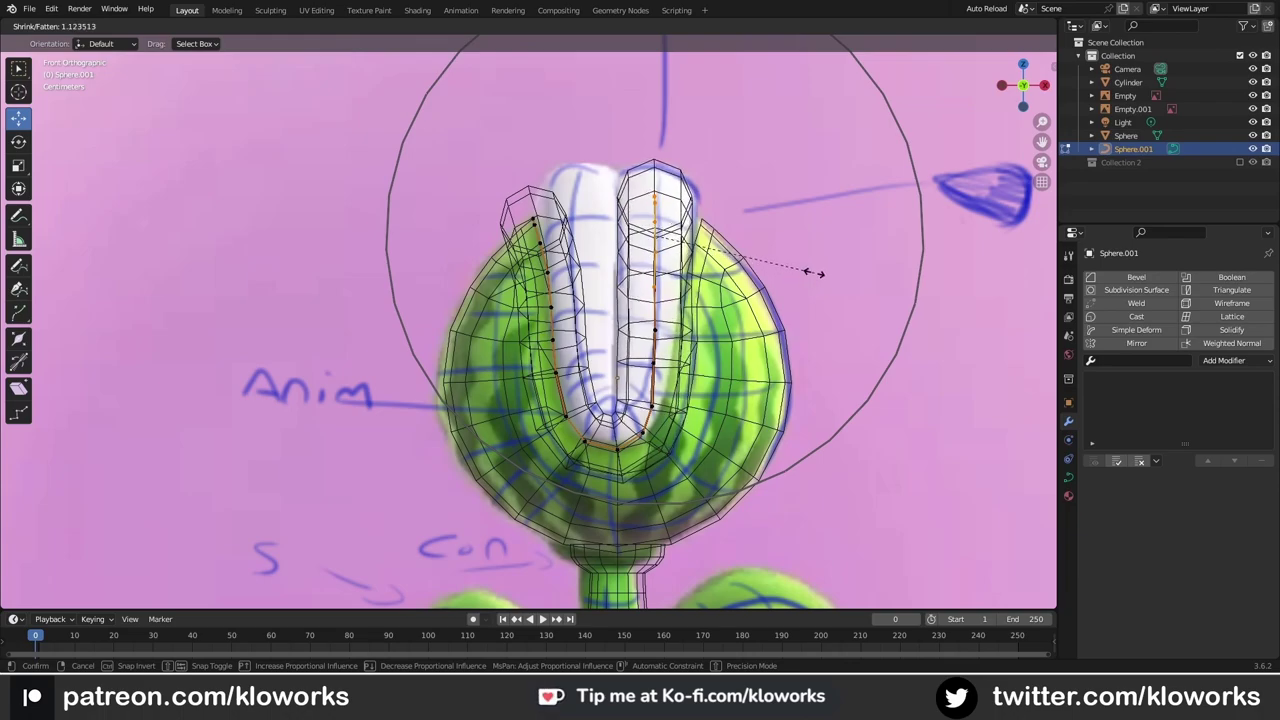
Step: Shrink the tube radius to 0.722 and rotate the bottom point by -57.3°
{"action": "left_click", "coordinate": [740, 385]}
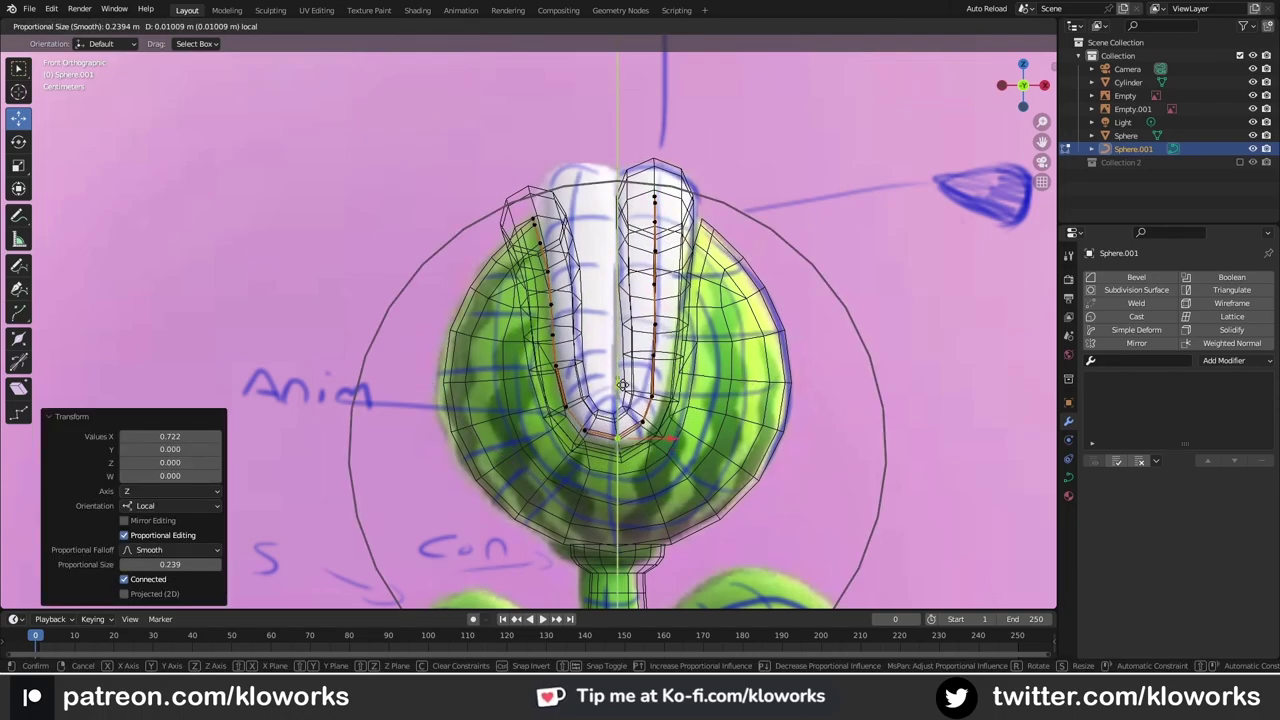
{"action": "left_click", "coordinate": [622, 455]}
{"action": "left_click", "coordinate": [672, 414]}
{"action": "scroll", "coordinate": [672, 414], "scroll_direction": "up", "scroll_amount": 5}
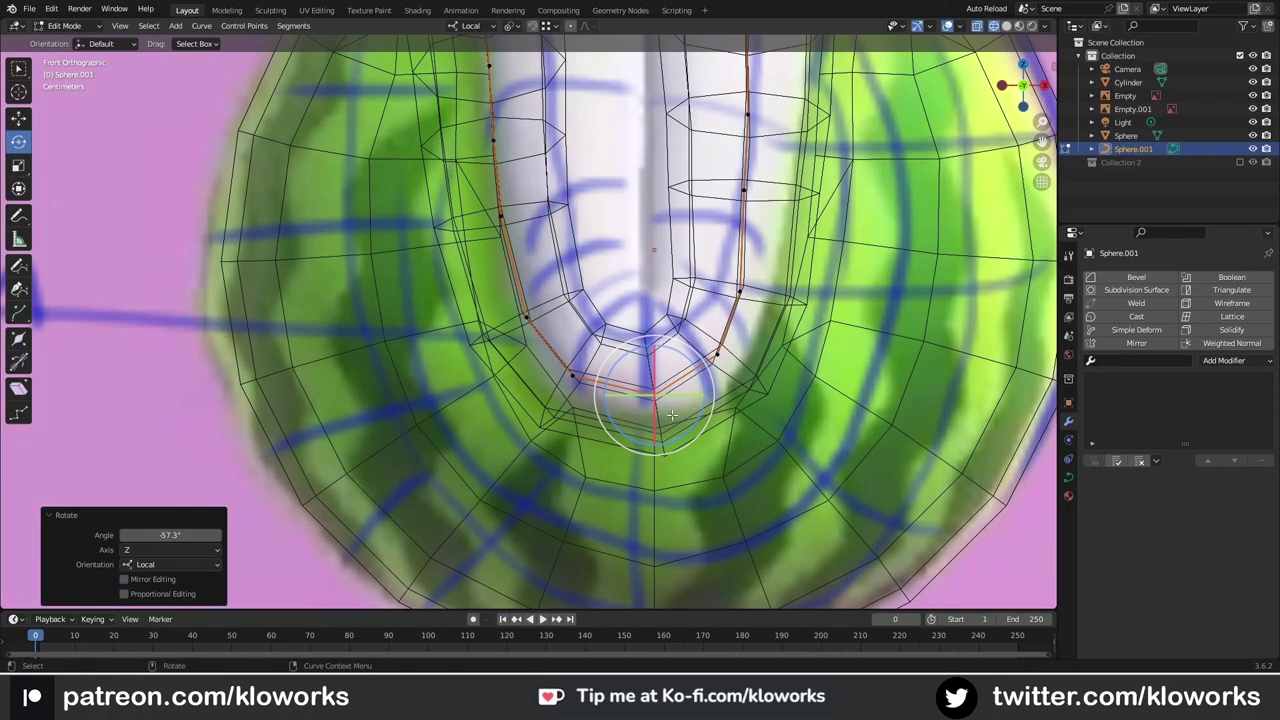
Step: Move neighbouring curve points down and inward to narrow the U at the mouth's base
{"action": "key", "text": "shift+space"}
{"action": "key", "text": "g"}
{"action": "scroll", "coordinate": [647, 397], "scroll_direction": "down", "scroll_amount": 2}
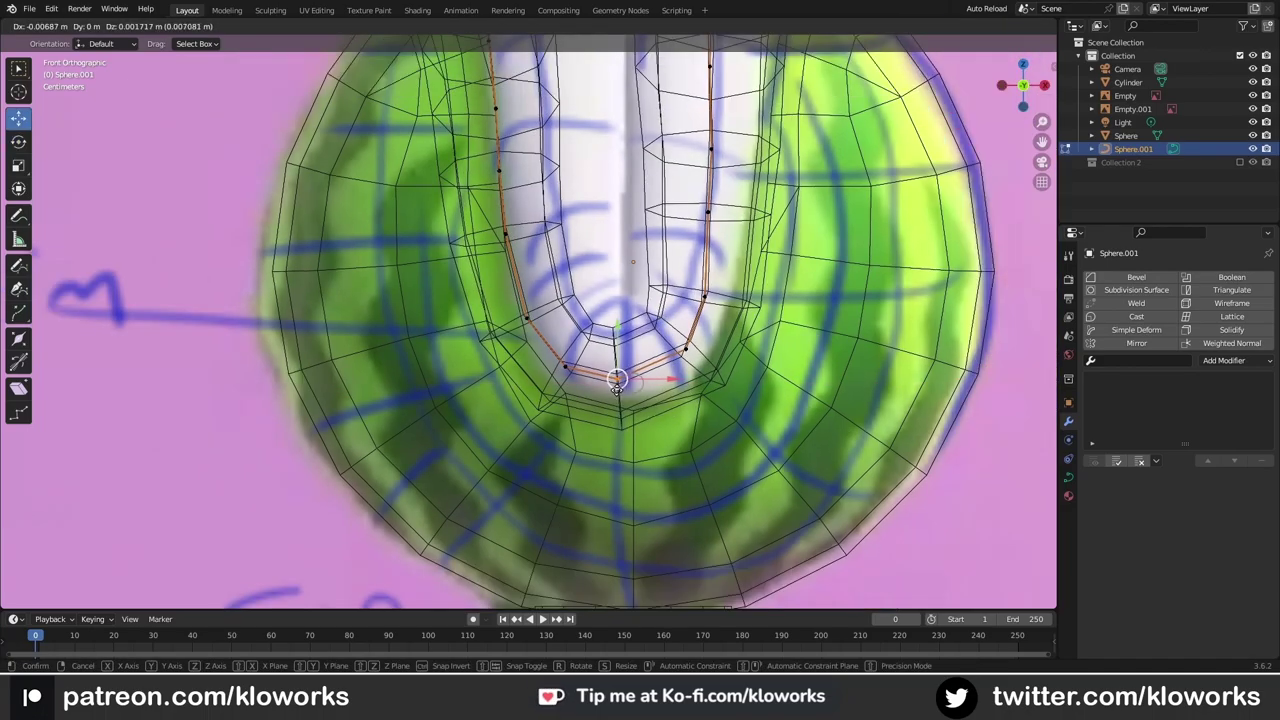
{"action": "left_click", "coordinate": [617, 380]}
{"action": "left_click_drag", "start_coordinate": [686, 349], "coordinate": [700, 367]}
{"action": "scroll", "coordinate": [700, 367], "scroll_direction": "down", "scroll_amount": 4}
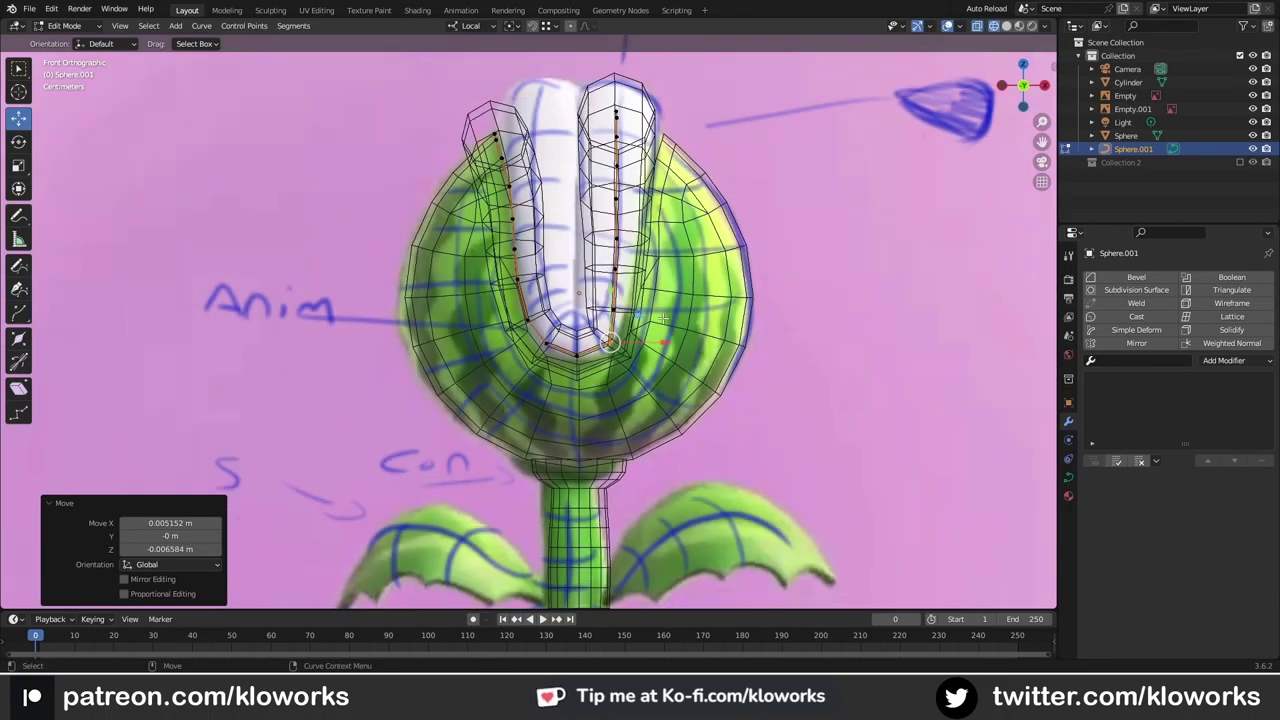
{"action": "key", "text": "shift+z"}
{"action": "middle_click_drag", "start_coordinate": [620, 400], "coordinate": [680, 380]}
{"action": "key", "text": "KP_1"}
{"action": "scroll", "coordinate": [606, 379], "scroll_direction": "up", "scroll_amount": 4}
Step: In side view, move the loop's top points closer to the head
{"action": "left_click_drag", "start_coordinate": [606, 379], "coordinate": [608, 378]}
{"action": "scroll", "coordinate": [608, 360], "scroll_direction": "down", "scroll_amount": 1}
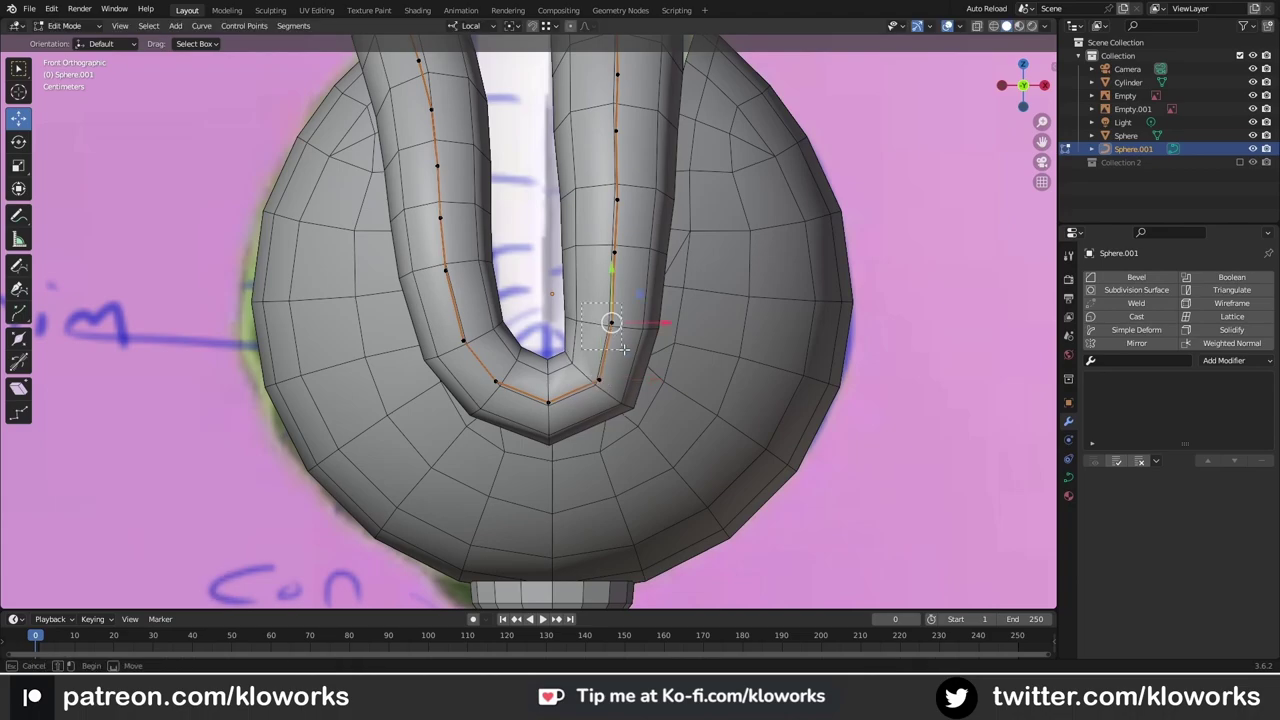
{"action": "scroll", "coordinate": [614, 327], "scroll_direction": "down", "scroll_amount": 2}
{"action": "key", "text": "KP_3"}
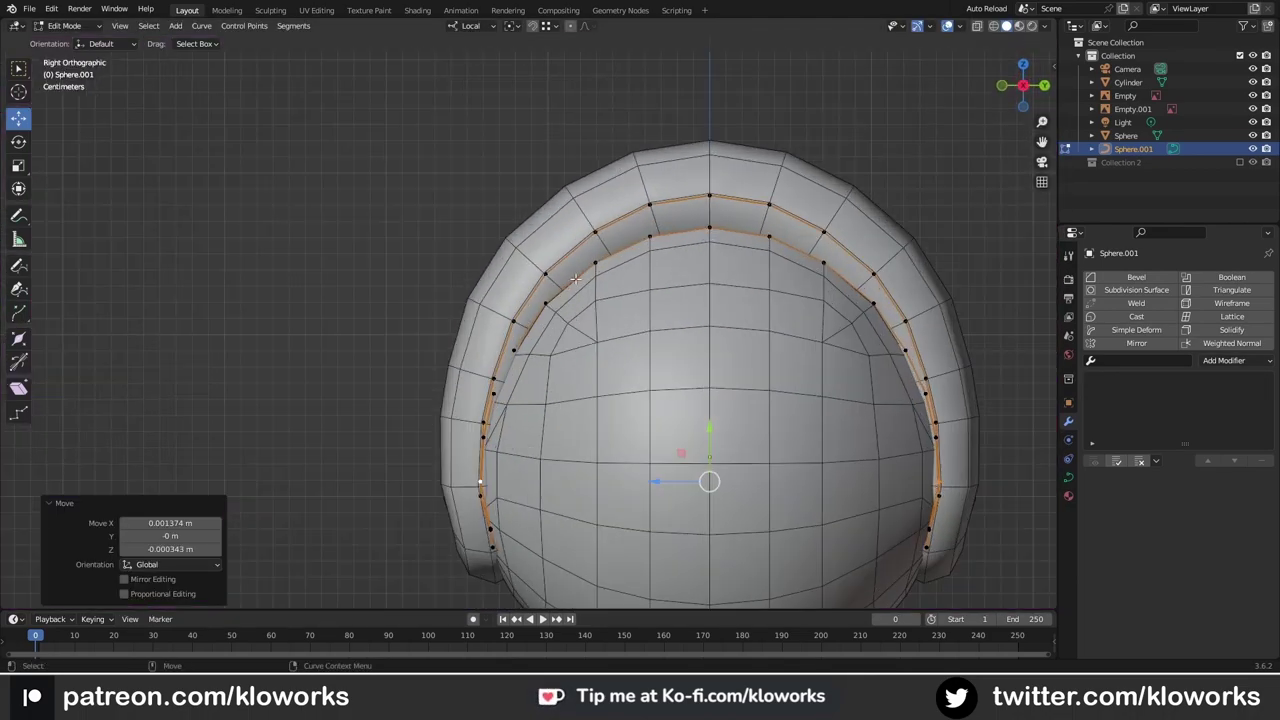
{"action": "left_click", "coordinate": [648, 205]}
{"action": "left_click_drag", "start_coordinate": [648, 206], "coordinate": [647, 205]}
{"action": "left_click_drag", "start_coordinate": [592, 240], "coordinate": [571, 229]}
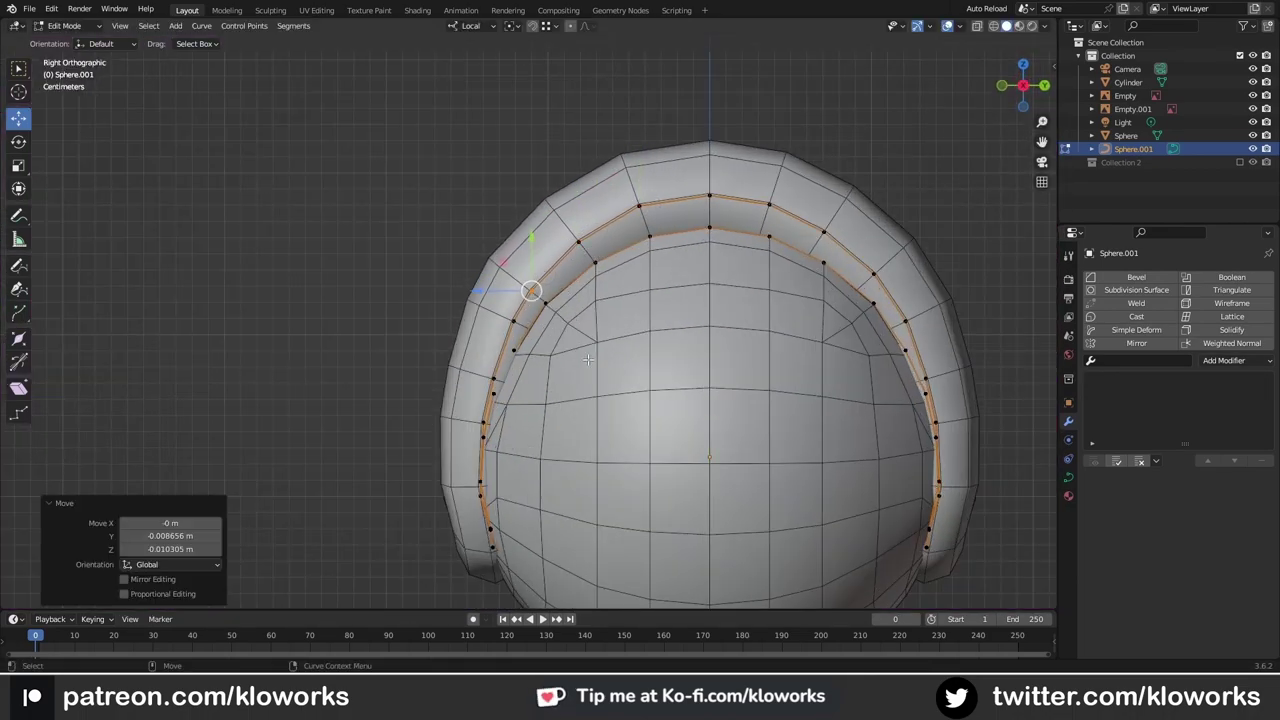
{"action": "scroll", "coordinate": [540, 270], "scroll_direction": "up", "scroll_amount": 4}
{"action": "left_click_drag", "start_coordinate": [652, 240], "coordinate": [640, 266]}
{"action": "middle_click_drag", "start_coordinate": [640, 266], "coordinate": [700, 260]}
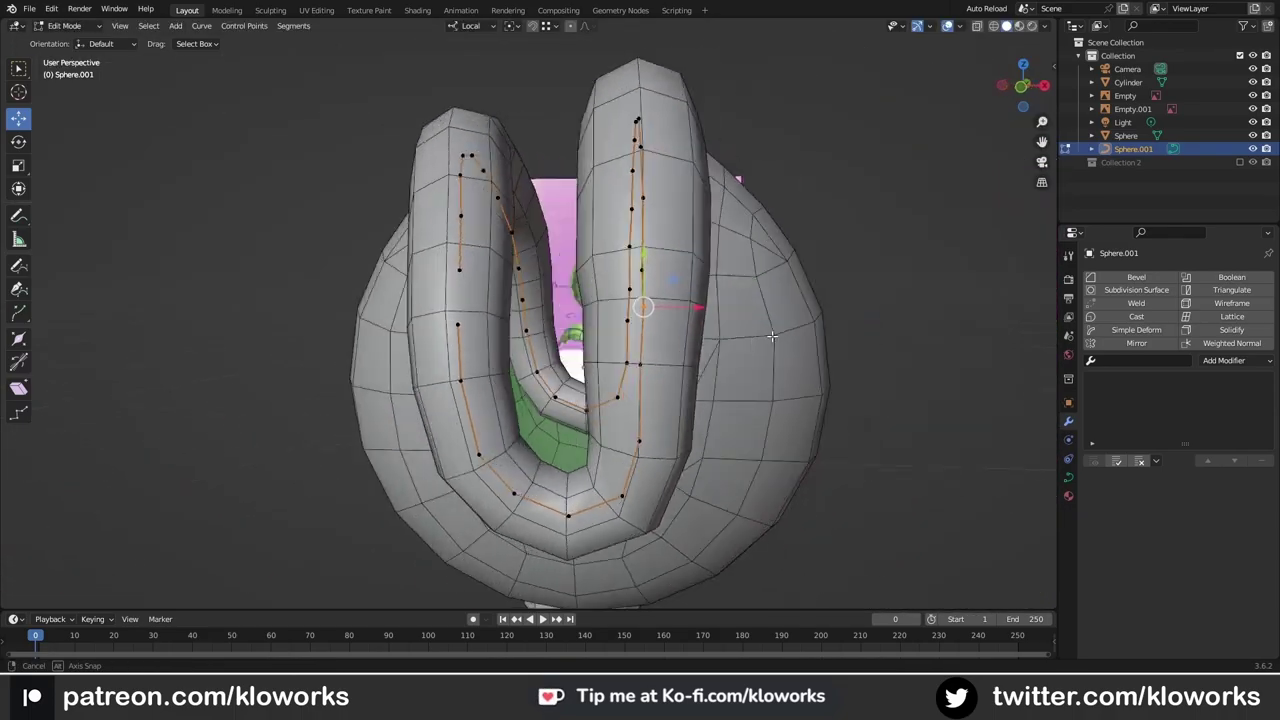
{"action": "key", "text": "KP_3"}
Step: Shift rim points of the tube along the mouth rim, checking the shape from angled views
{"action": "left_click_drag", "start_coordinate": [603, 337], "coordinate": [603, 337]}
{"action": "middle_click_drag", "start_coordinate": [603, 337], "coordinate": [650, 330]}
{"action": "key", "text": "KP_3"}
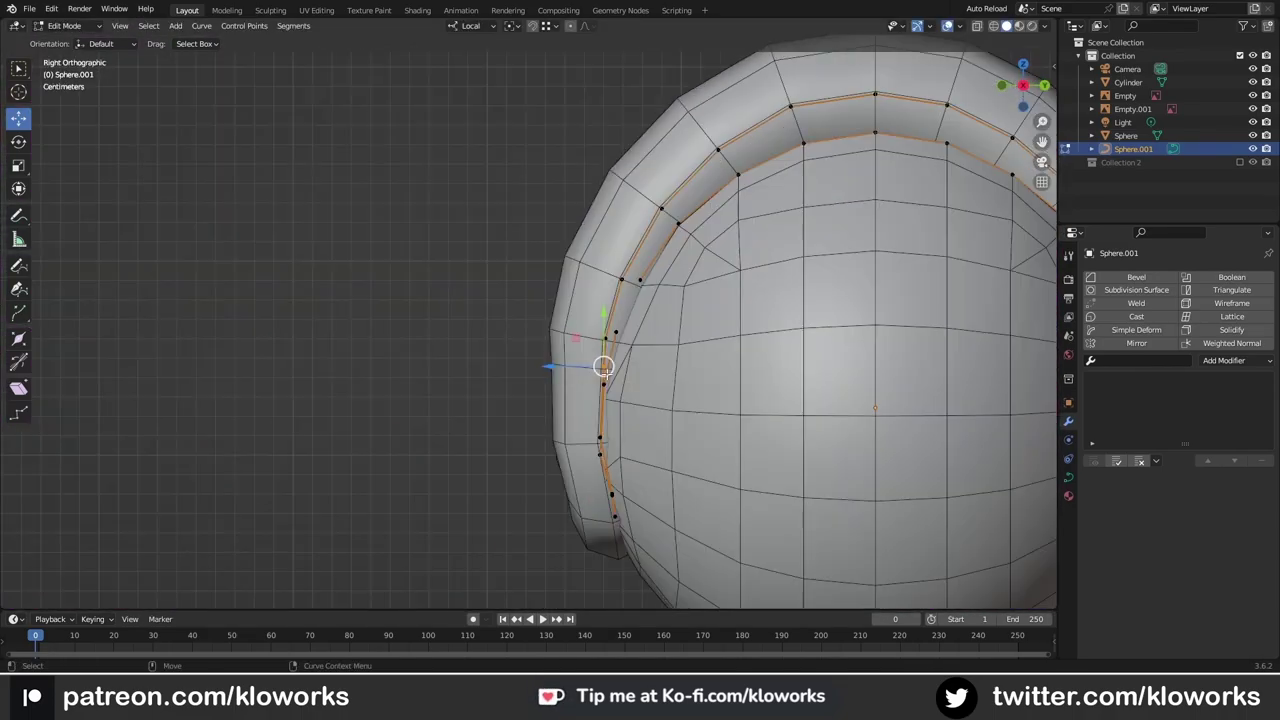
{"action": "scroll", "coordinate": [606, 366], "scroll_direction": "down", "scroll_amount": 2}
{"action": "left_click", "coordinate": [609, 307]}
{"action": "left_click_drag", "start_coordinate": [603, 332], "coordinate": [603, 332]}
{"action": "middle_click_drag", "start_coordinate": [603, 332], "coordinate": [693, 342]}
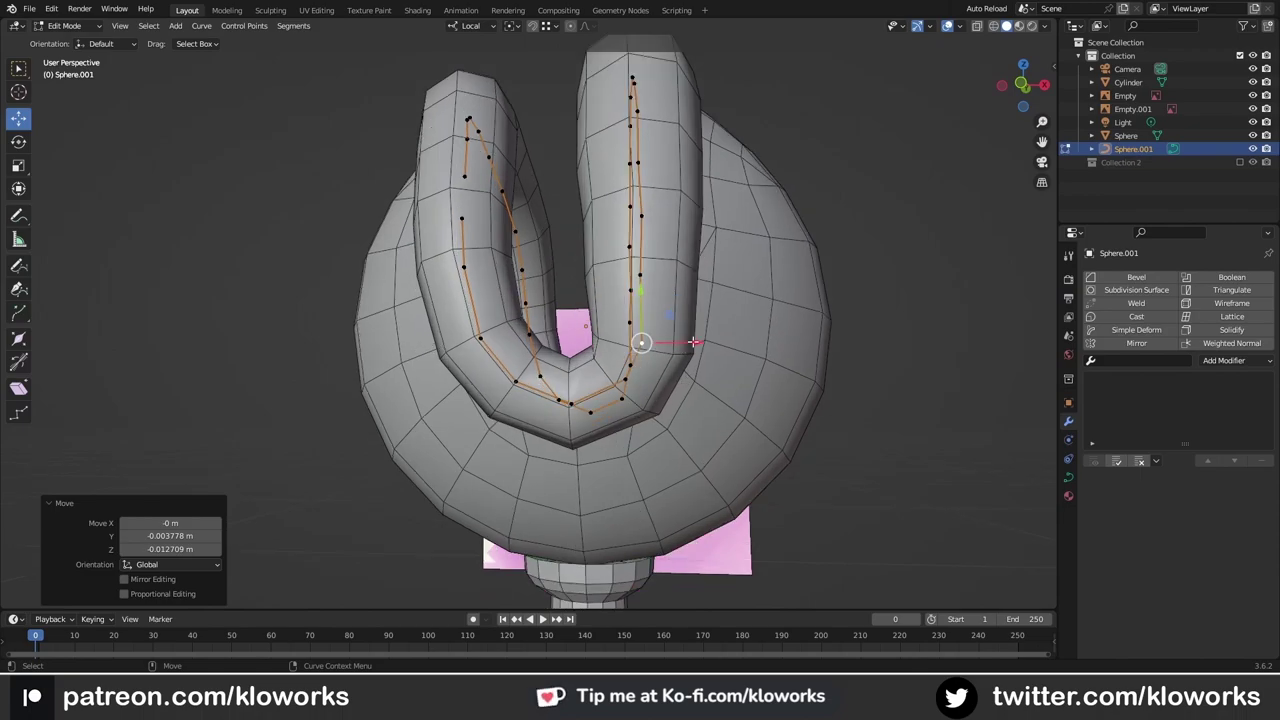
{"action": "right_click", "coordinate": [780, 302]}
{"action": "mouse_move", "coordinate": [780, 302]}
{"action": "middle_mouse_down"}
{"action": "mouse_move", "coordinate": [862, 232]}
{"action": "mouse_move", "coordinate": [543, 270]}
{"action": "middle_mouse_up"}
{"action": "right_click", "coordinate": [836, 240]}
Step: Thin the tube at the U's bottom point and shift that point along X
{"action": "key", "text": "KP_1"}
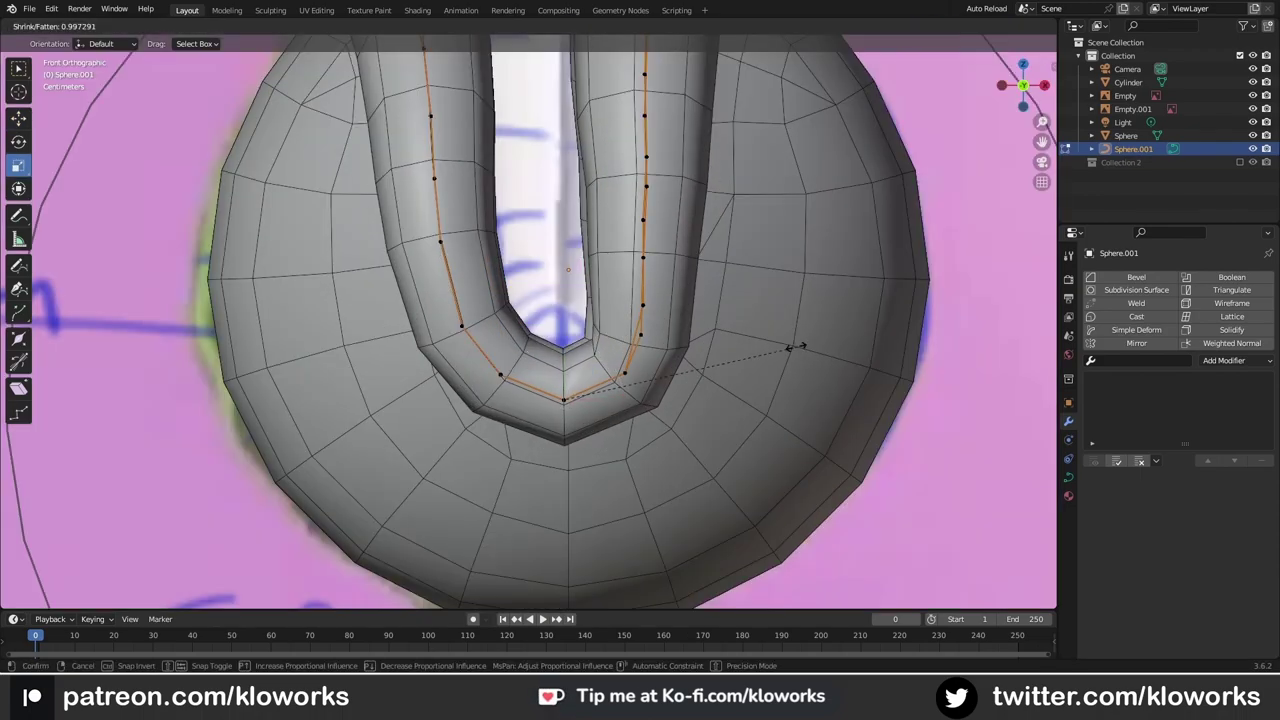
{"action": "left_click", "coordinate": [755, 356]}
{"action": "key", "text": "g"}
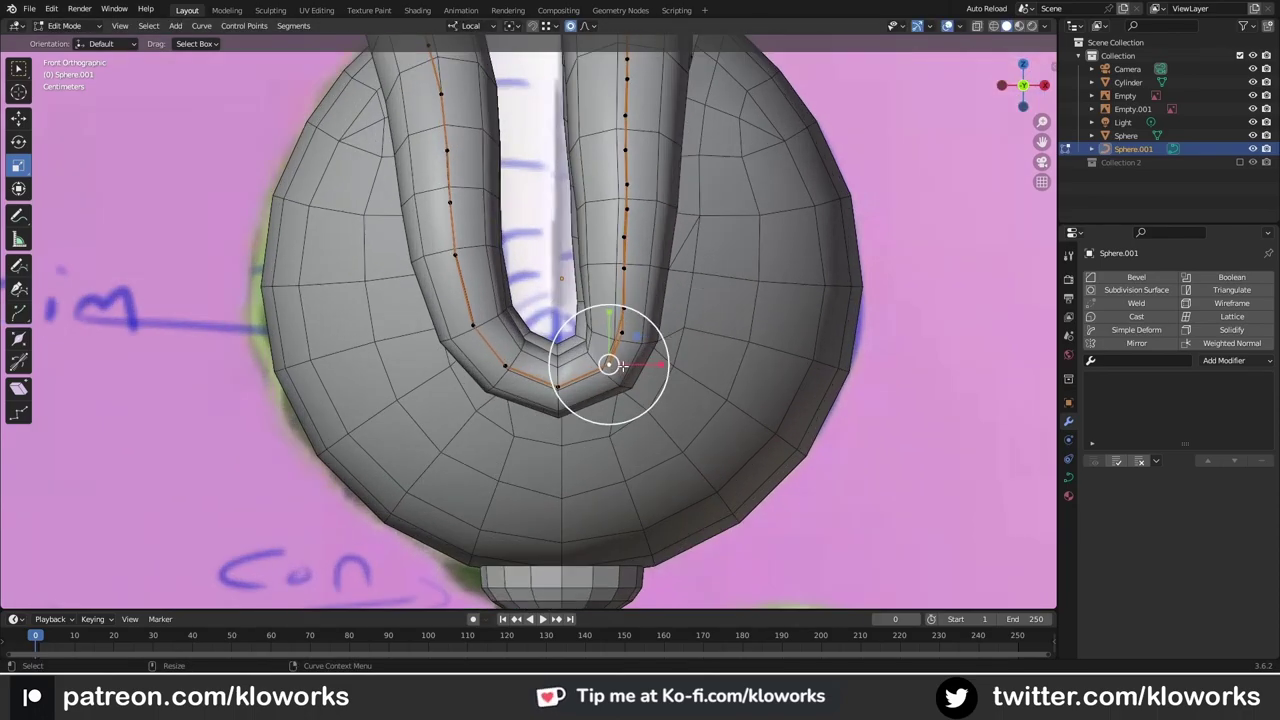
{"action": "key", "text": "x"}
{"action": "left_click", "coordinate": [614, 340]}
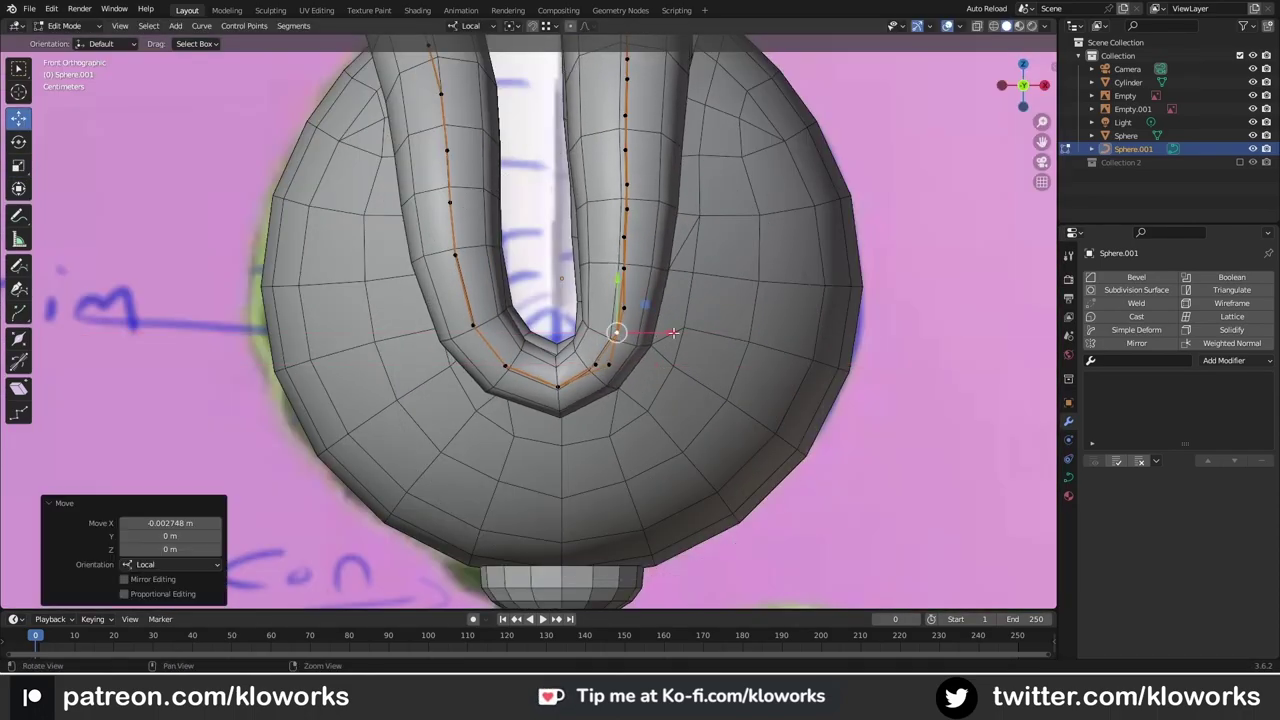
{"action": "mouse_move", "coordinate": [614, 340]}
{"action": "middle_mouse_down"}
{"action": "mouse_move", "coordinate": [595, 330]}
{"action": "mouse_move", "coordinate": [619, 395]}
{"action": "middle_mouse_up"}
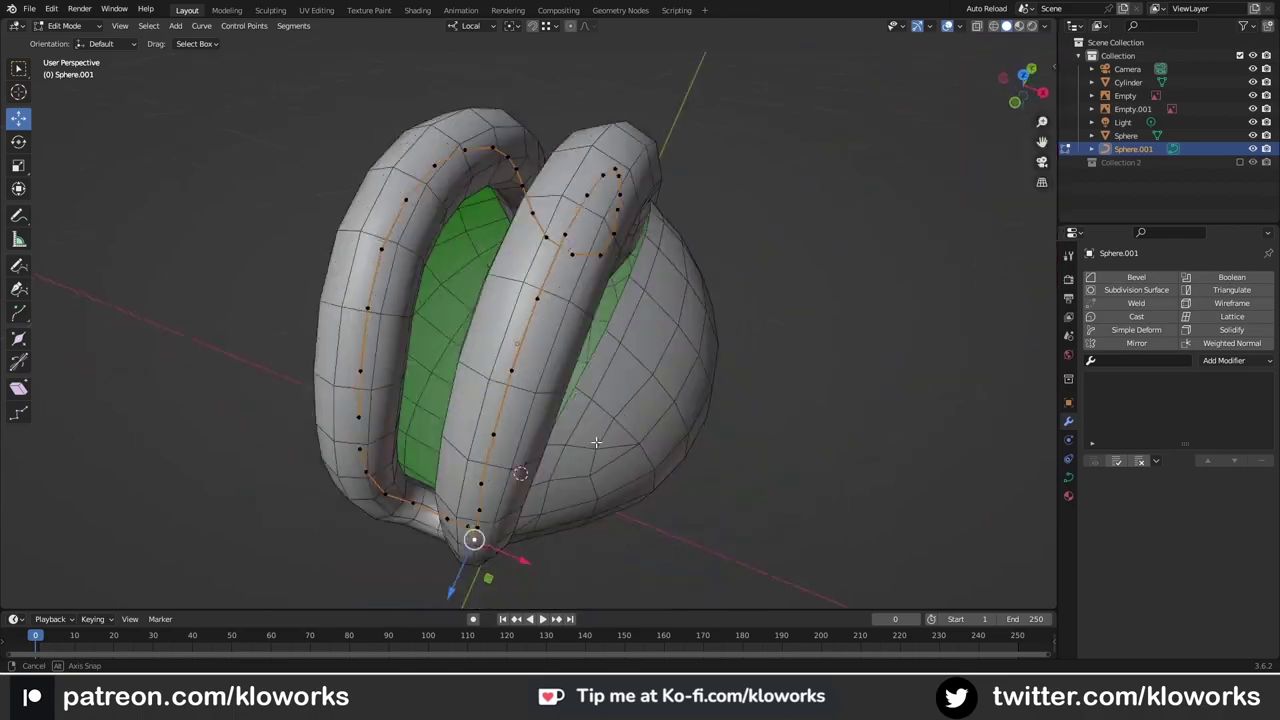
{"action": "key", "text": "KP_7"}
Step: Leave the curve and put the Sphere head mesh into Edit Mode, viewed from the front
{"action": "key", "text": "Tab"}
{"action": "left_click", "coordinate": [641, 265]}
{"action": "key", "text": "Tab"}
{"action": "mouse_move", "coordinate": [641, 265]}
{"action": "middle_mouse_down"}
{"action": "mouse_move", "coordinate": [609, 286]}
{"action": "mouse_move", "coordinate": [646, 293]}
{"action": "middle_mouse_up"}
{"action": "key", "text": "KP_1"}
Step: Edge-slide a loop on the sphere head to reposition the notch edge
{"action": "scroll", "coordinate": [643, 300], "scroll_direction": "up", "scroll_amount": 1}
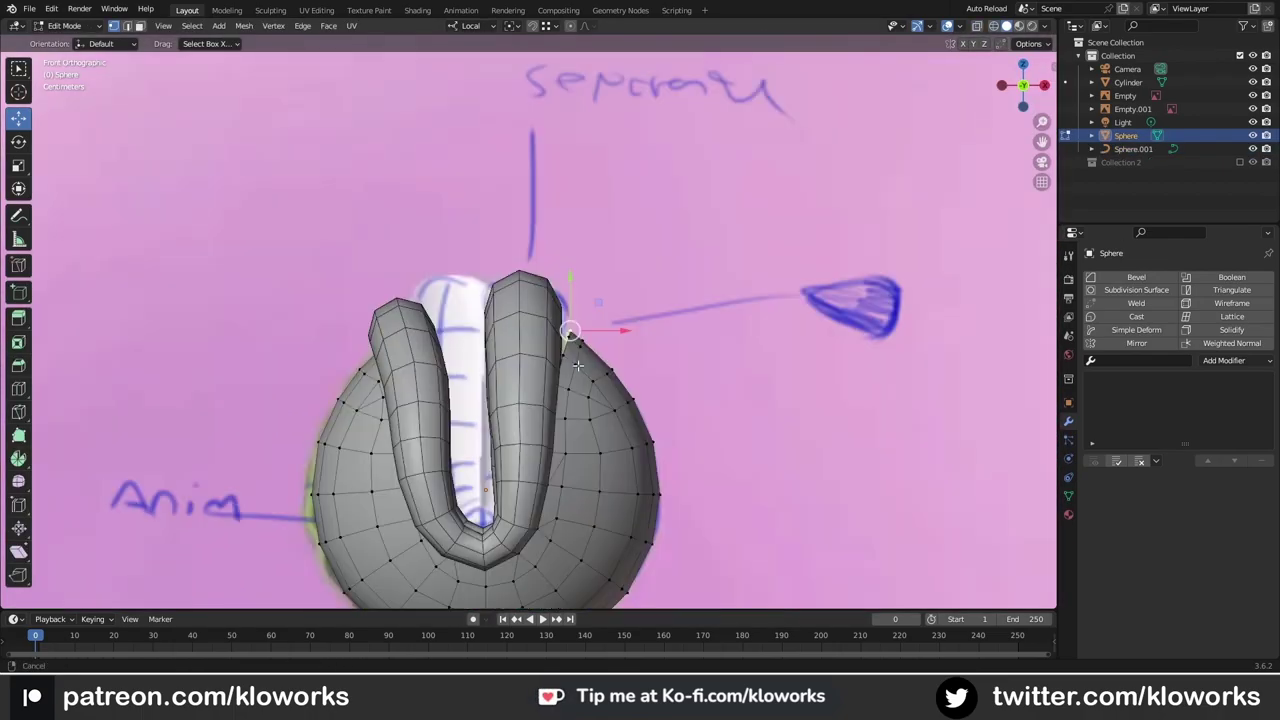
{"action": "scroll", "coordinate": [643, 314], "scroll_direction": "up", "scroll_amount": 4}
{"action": "scroll", "coordinate": [630, 396], "scroll_direction": "up", "scroll_amount": 2}
{"action": "scroll", "coordinate": [627, 393], "scroll_direction": "down", "scroll_amount": 4}
{"action": "middle_click_drag", "start_coordinate": [614, 291], "coordinate": [750, 258]}
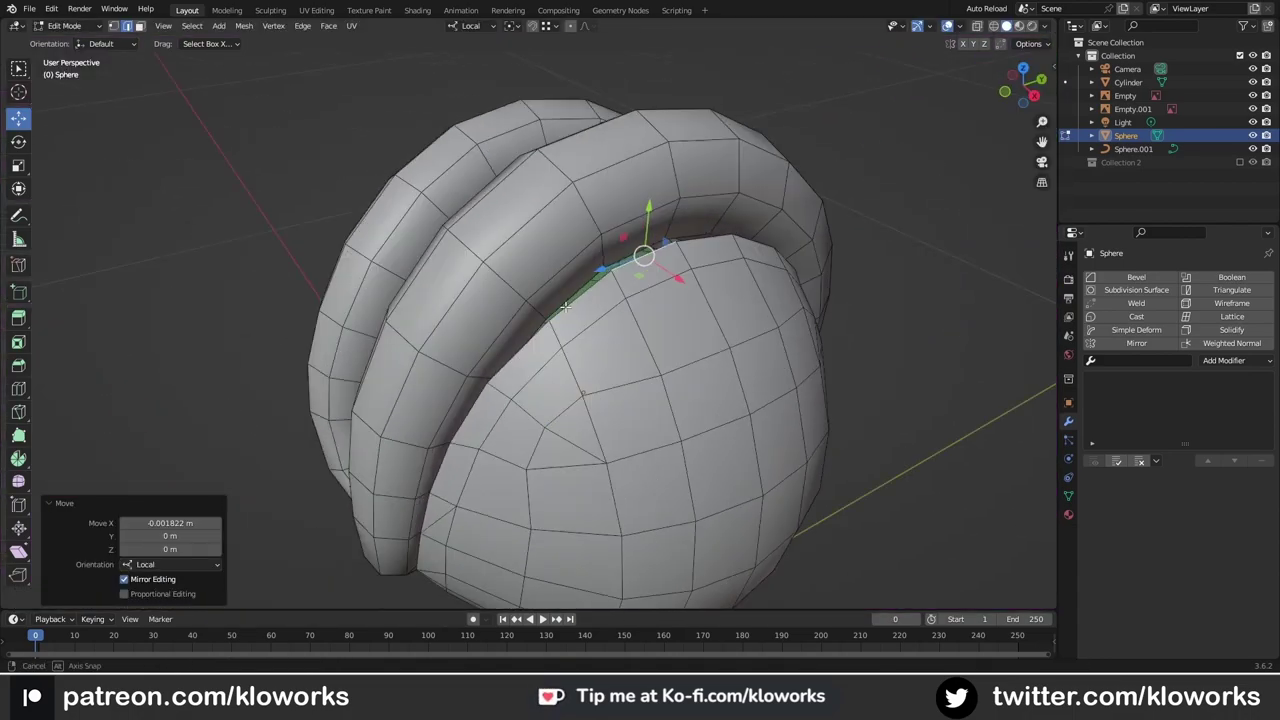
{"action": "key", "text": "w"}
{"action": "left_click", "coordinate": [658, 327]}
Step: In isolated front view, cut the notch bottom and place its new vertex, then leave Edit Mode
{"action": "mouse_move", "coordinate": [658, 327]}
{"action": "middle_mouse_down"}
{"action": "mouse_move", "coordinate": [623, 300]}
{"action": "mouse_move", "coordinate": [663, 257]}
{"action": "mouse_move", "coordinate": [648, 398]}
{"action": "middle_mouse_up"}
{"action": "key", "text": "KP_1"}
{"action": "key", "text": "KP_Divide"}
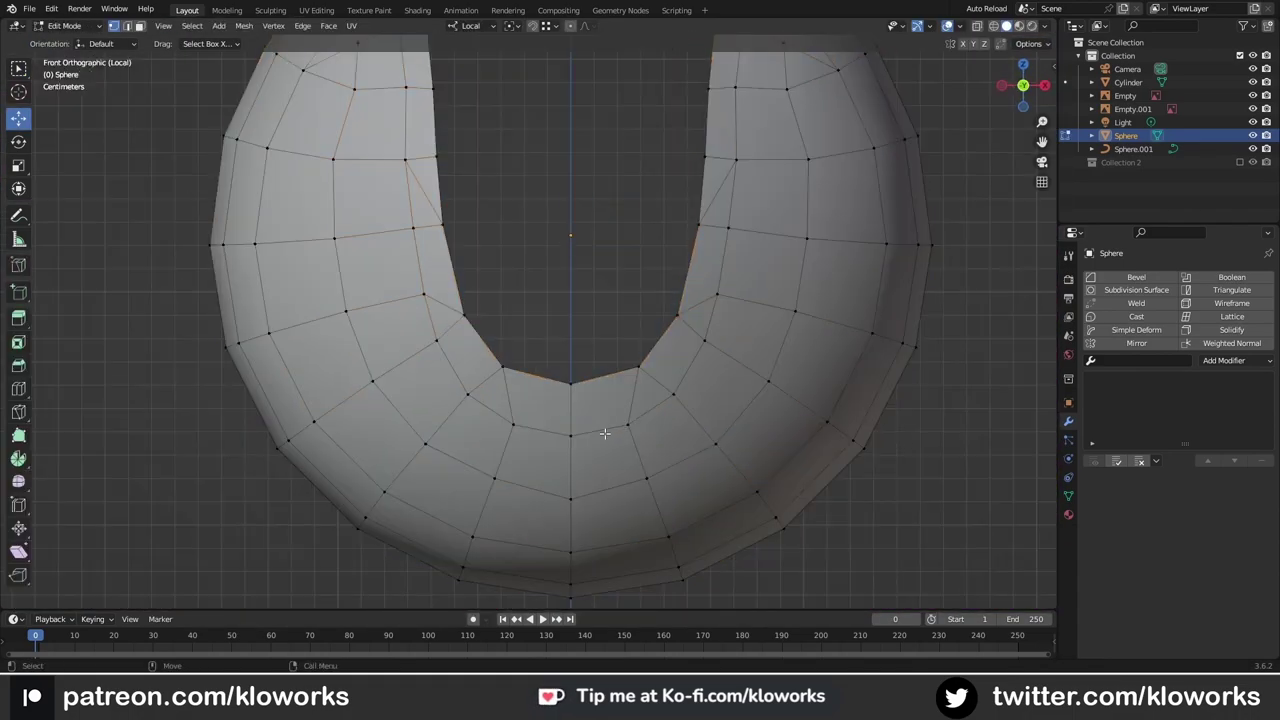
{"action": "key", "text": "Return"}
{"action": "scroll", "coordinate": [517, 412], "scroll_direction": "up", "scroll_amount": 3}
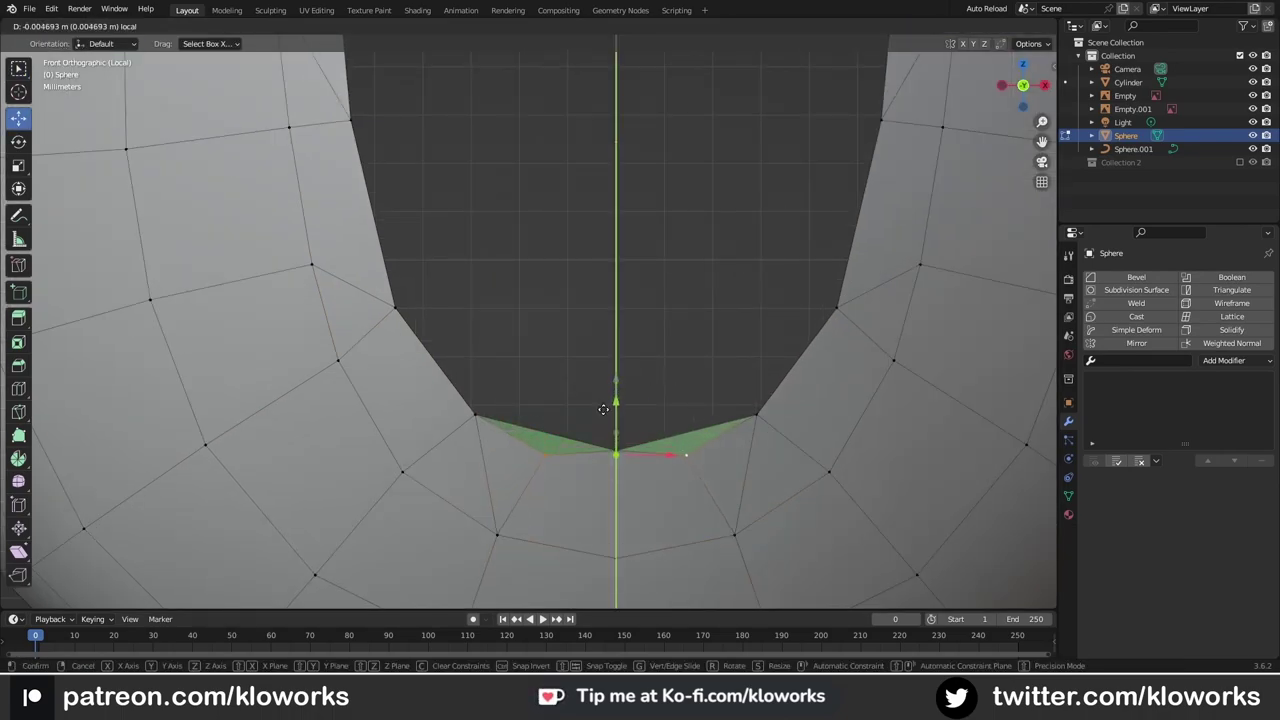
{"action": "left_click", "coordinate": [616, 428]}
{"action": "key", "text": "Tab"}
{"action": "key", "text": "KP_Divide"}
Step: On tube curve Sphere.001, move a point, extrude a new one and subdivide the curve
{"action": "left_click", "coordinate": [619, 349]}
{"action": "key", "text": "Tab"}
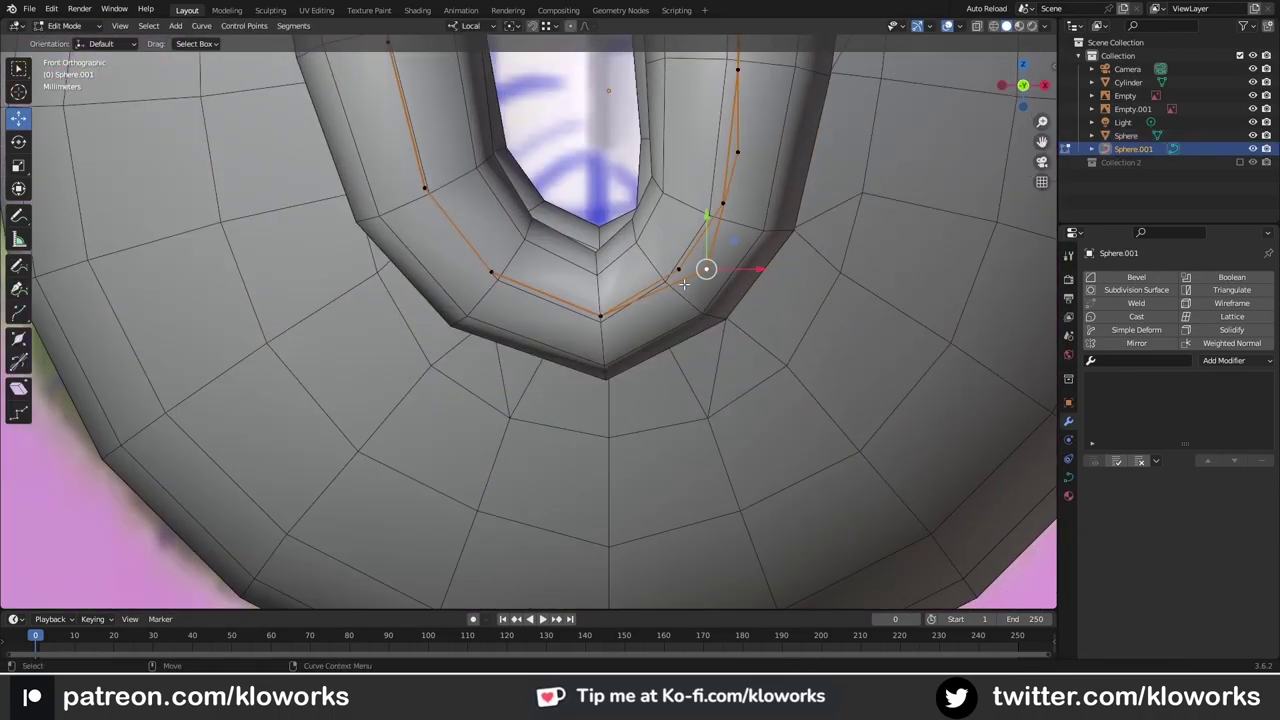
{"action": "middle_click_drag", "start_coordinate": [700, 269], "coordinate": [637, 322]}
{"action": "left_click", "coordinate": [709, 265]}
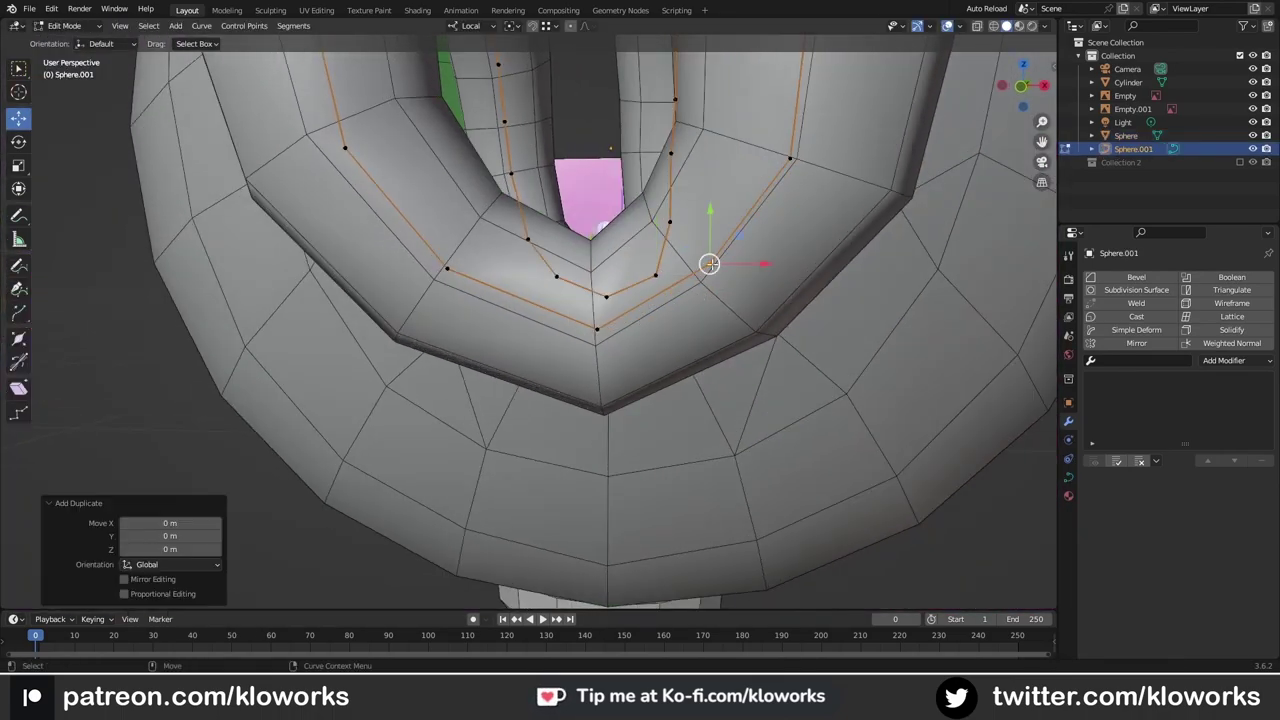
{"action": "left_click", "coordinate": [18, 313]}
{"action": "left_click_drag", "start_coordinate": [709, 266], "coordinate": [644, 327]}
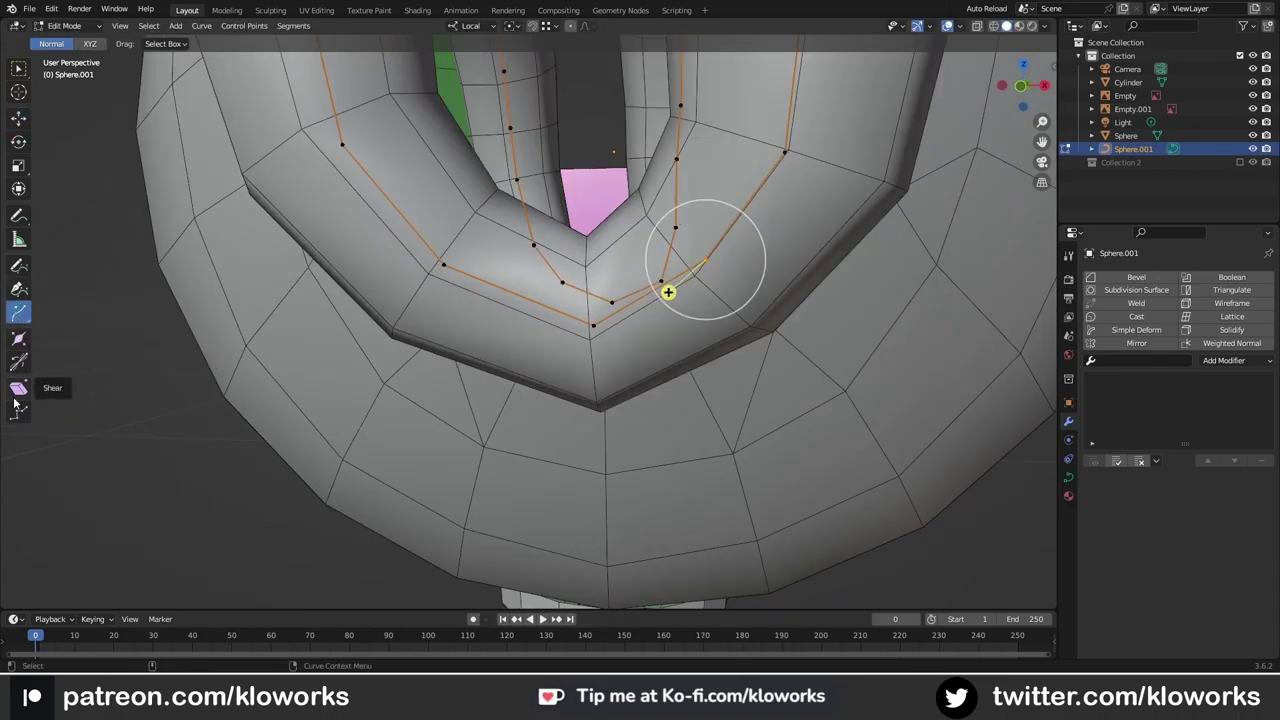
{"action": "mouse_move", "coordinate": [650, 288]}
{"action": "middle_mouse_down"}
{"action": "mouse_move", "coordinate": [695, 250]}
{"action": "mouse_move", "coordinate": [652, 336]}
{"action": "mouse_move", "coordinate": [639, 253]}
{"action": "middle_mouse_up"}
{"action": "key", "text": "a"}
{"action": "right_click", "coordinate": [652, 336]}
{"action": "left_click", "coordinate": [655, 337]}
{"action": "scroll", "coordinate": [582, 303], "scroll_direction": "down", "scroll_amount": 5}
{"action": "mouse_move", "coordinate": [582, 303]}
{"action": "middle_mouse_down"}
{"action": "mouse_move", "coordinate": [666, 262]}
{"action": "mouse_move", "coordinate": [600, 300]}
{"action": "middle_mouse_up"}
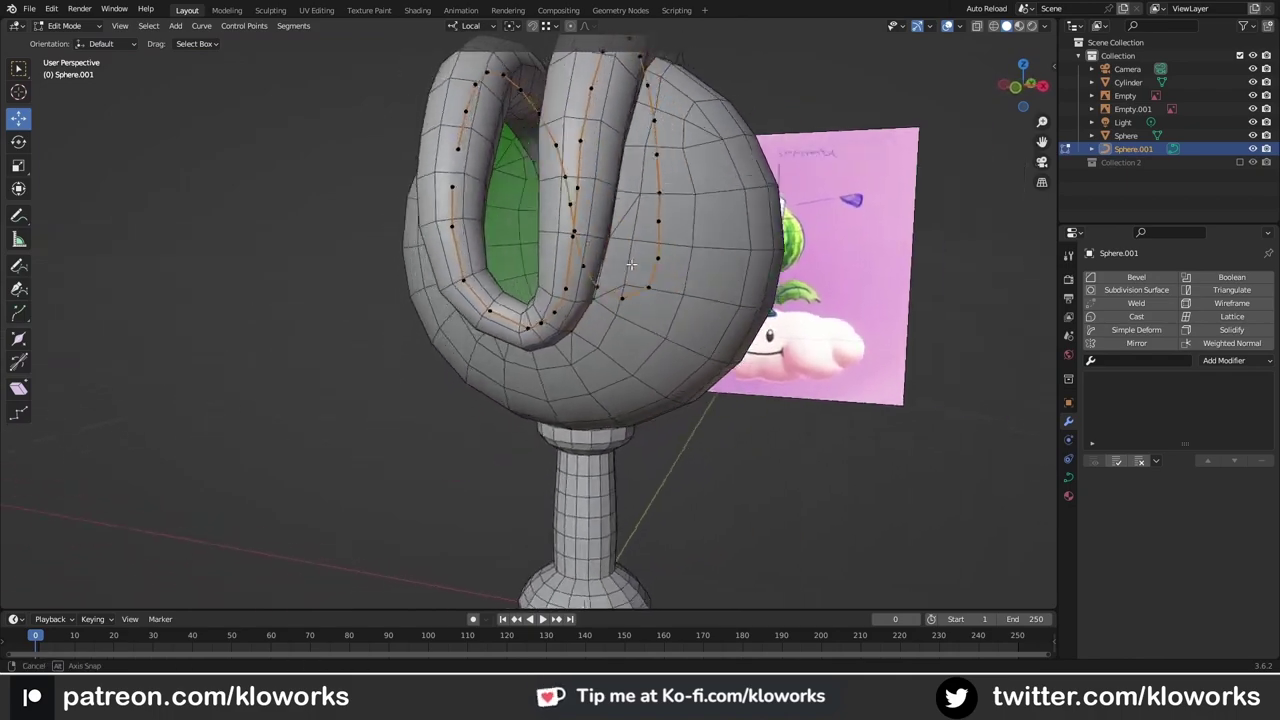
{"action": "key", "text": "KP_1"}
Step: Back on the isolated head mesh, nudge a notch vertex and knife-cut new edges
{"action": "key", "text": "alt+q"}
{"action": "key", "text": "KP_Divide"}
{"action": "left_click_drag", "start_coordinate": [633, 157], "coordinate": [631, 157]}
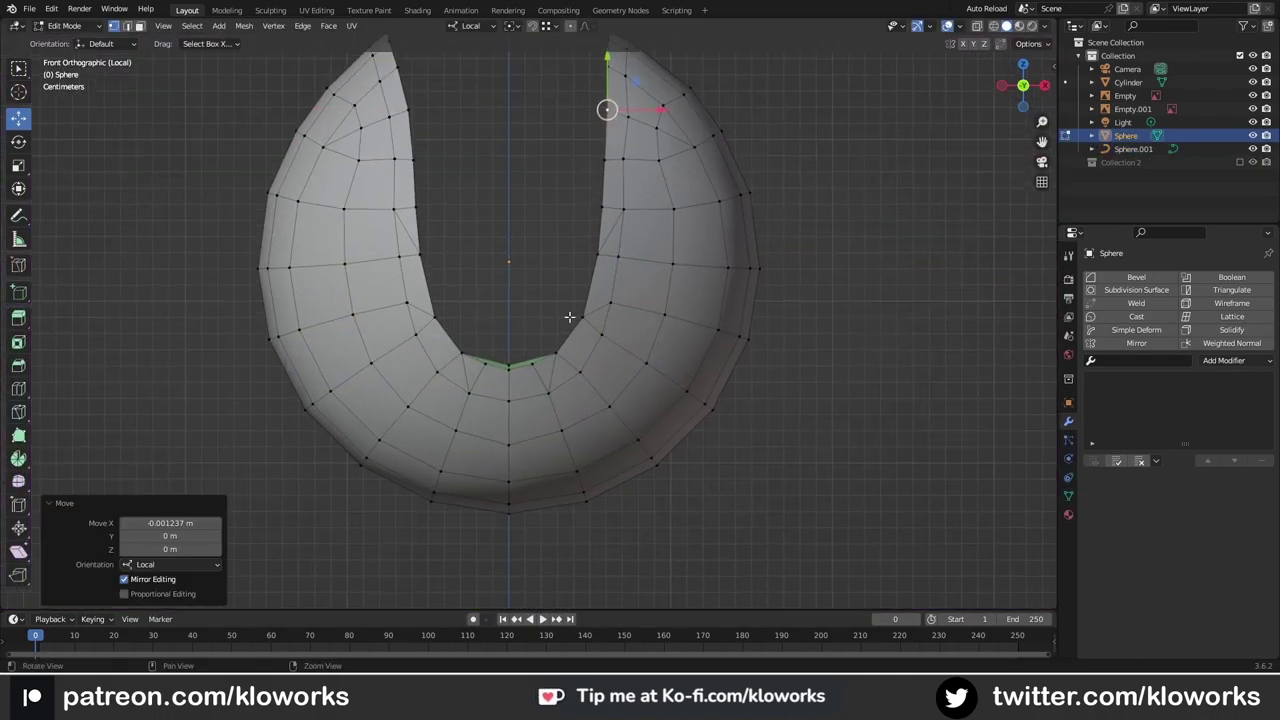
{"action": "scroll", "coordinate": [580, 312], "scroll_direction": "up", "scroll_amount": 2}
{"action": "scroll", "coordinate": [600, 300], "scroll_direction": "up", "scroll_amount": 2}
{"action": "key", "text": "k"}
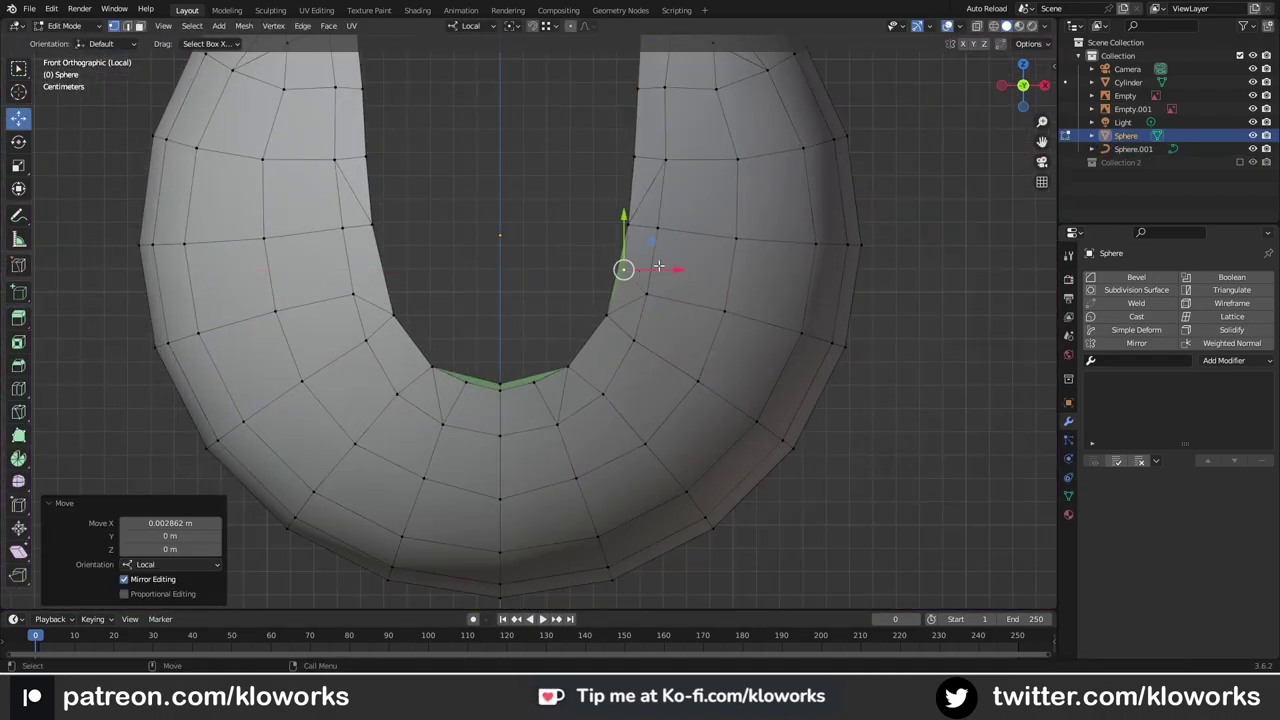
{"action": "key", "text": "KP_Divide"}
{"action": "middle_click_drag", "start_coordinate": [659, 266], "coordinate": [571, 317]}
Step: Subdivide the selected tube-curve segment and check its shape from the front
{"action": "key", "text": "alt+q"}
{"action": "right_click", "coordinate": [528, 323]}
{"action": "left_click", "coordinate": [528, 323]}
{"action": "key", "text": "KP_1"}
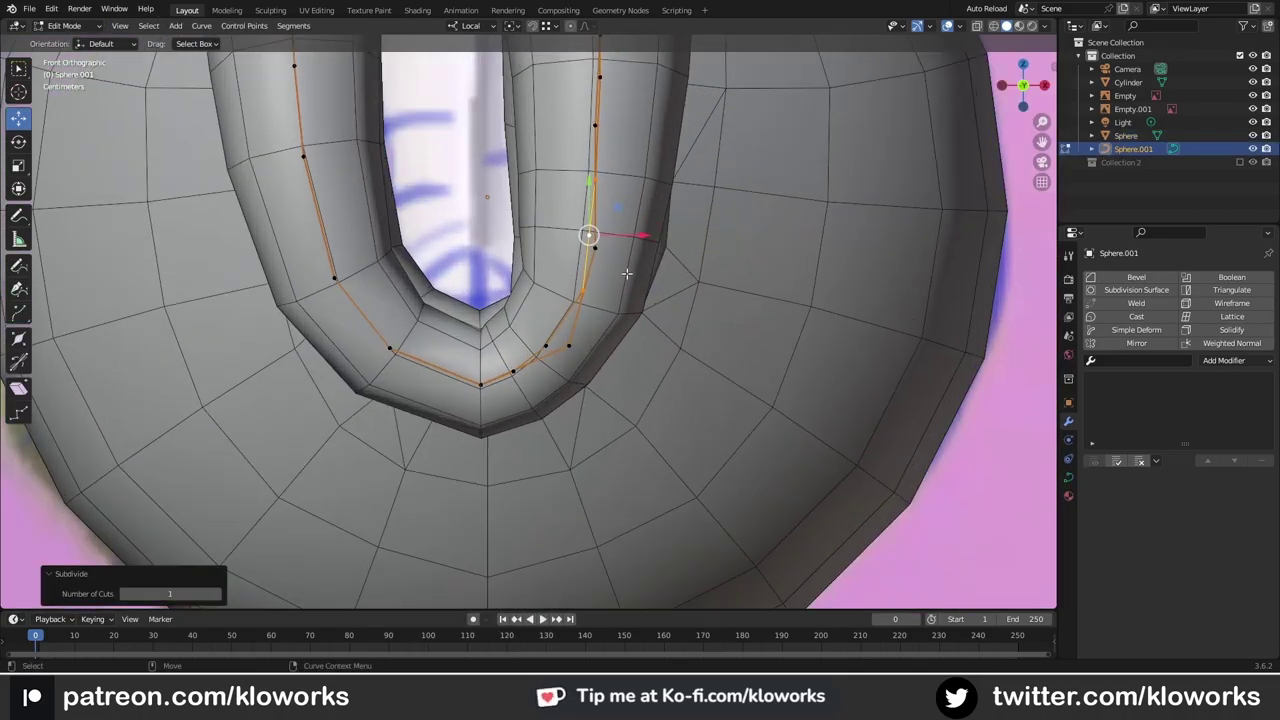
{"action": "scroll", "coordinate": [597, 240], "scroll_direction": "down", "scroll_amount": 2}
{"action": "middle_click_drag", "start_coordinate": [597, 240], "coordinate": [578, 308]}
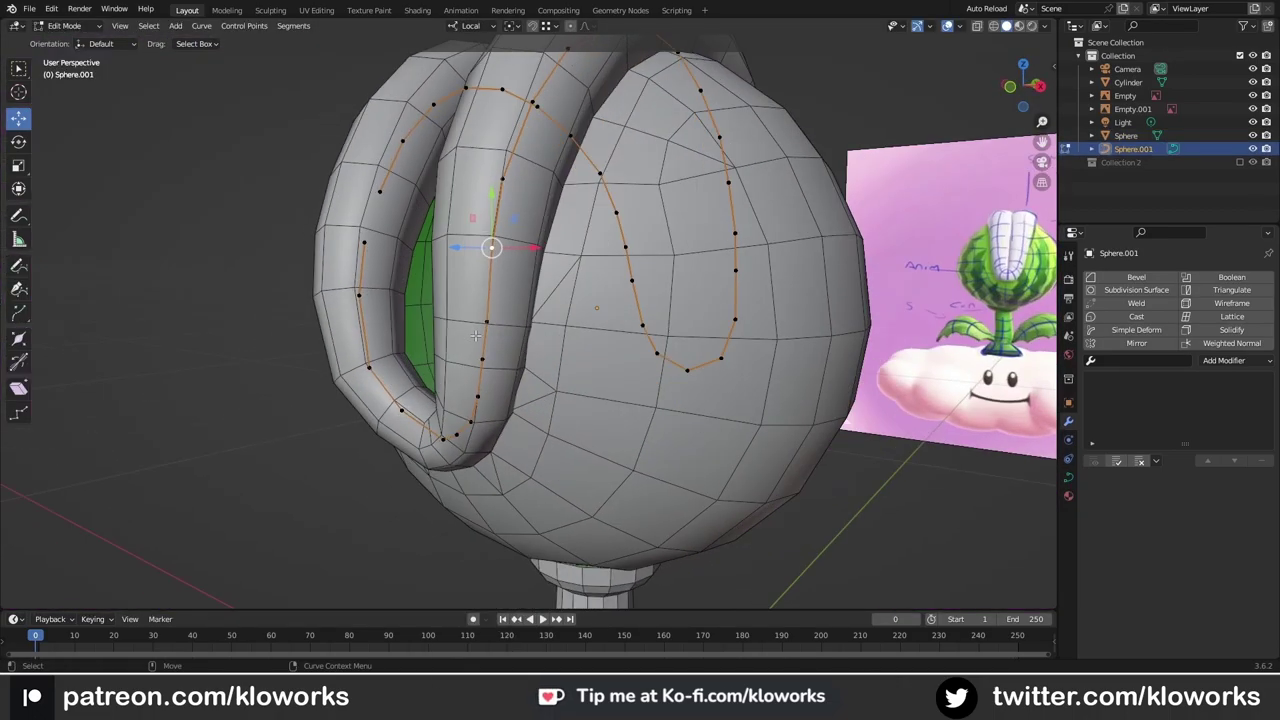
{"action": "key", "text": "KP_1"}
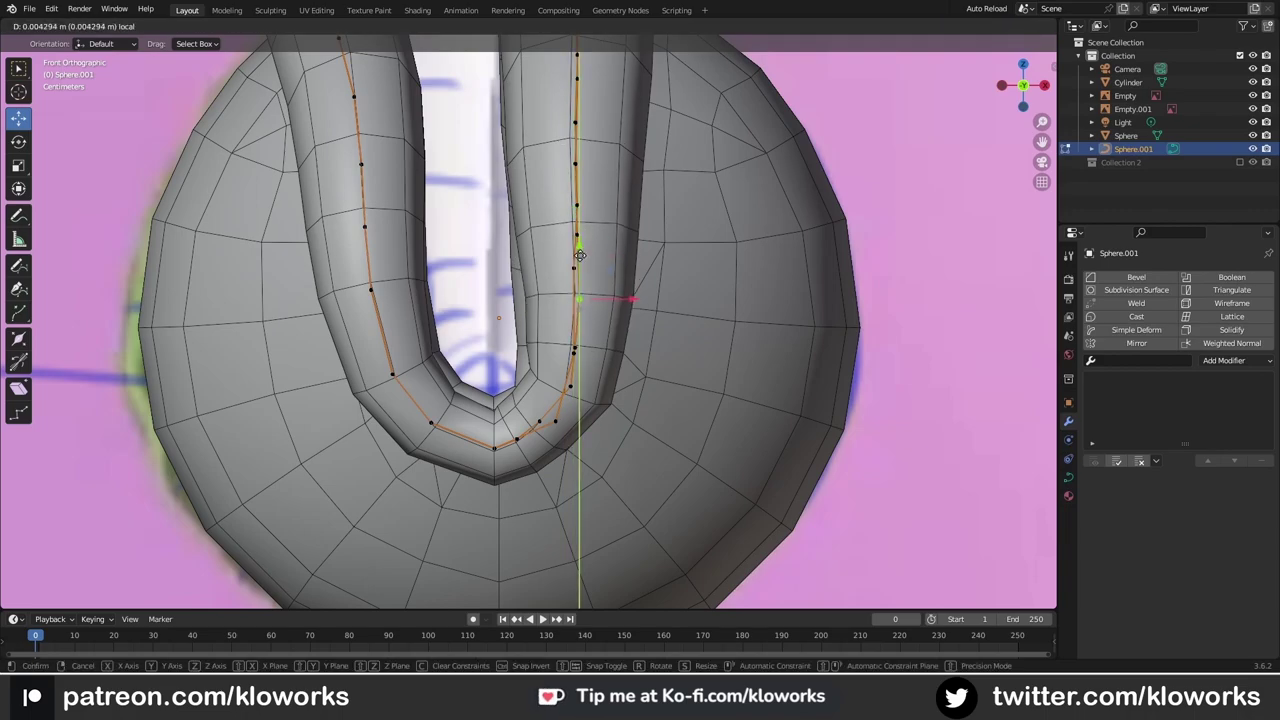
Step: Shift the notch vertices of the head sideways in the isolated view
{"action": "key", "text": "alt+q"}
{"action": "key", "text": "KP_Divide"}
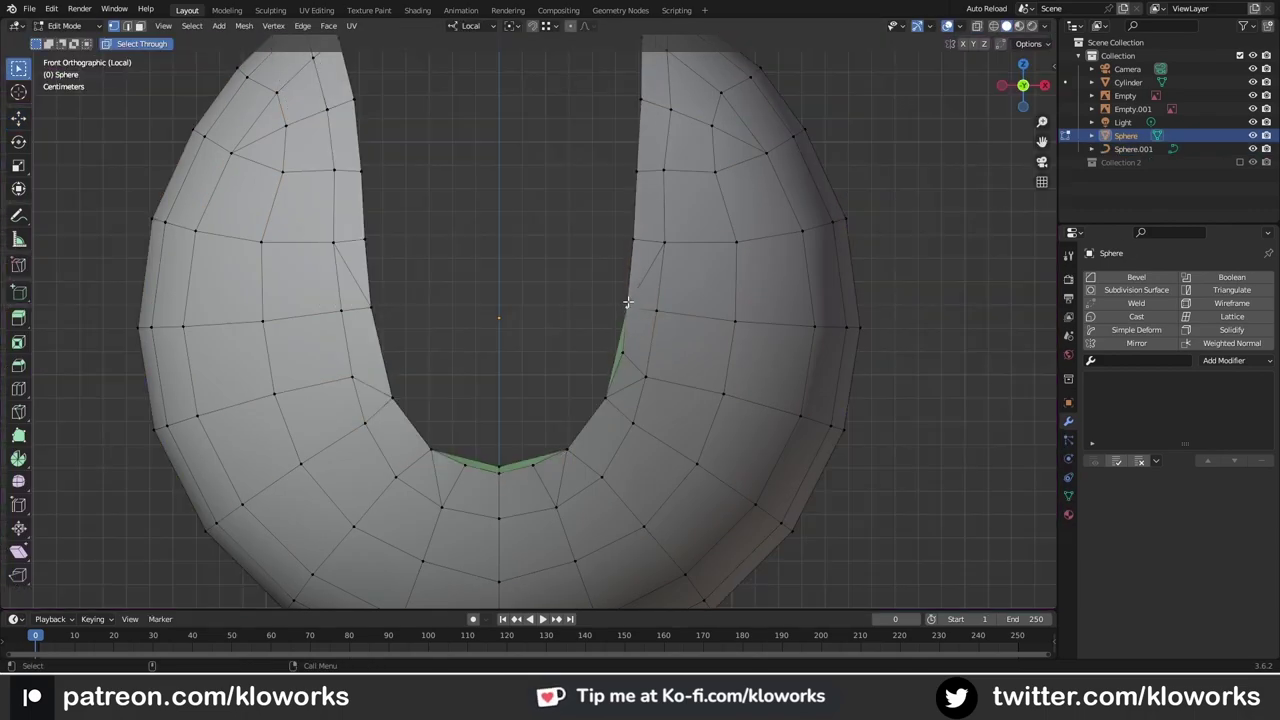
{"action": "left_click", "coordinate": [671, 170]}
{"action": "key", "text": "Tab"}
{"action": "key", "text": "KP_Divide"}
{"action": "middle_click_drag", "start_coordinate": [674, 314], "coordinate": [537, 278]}
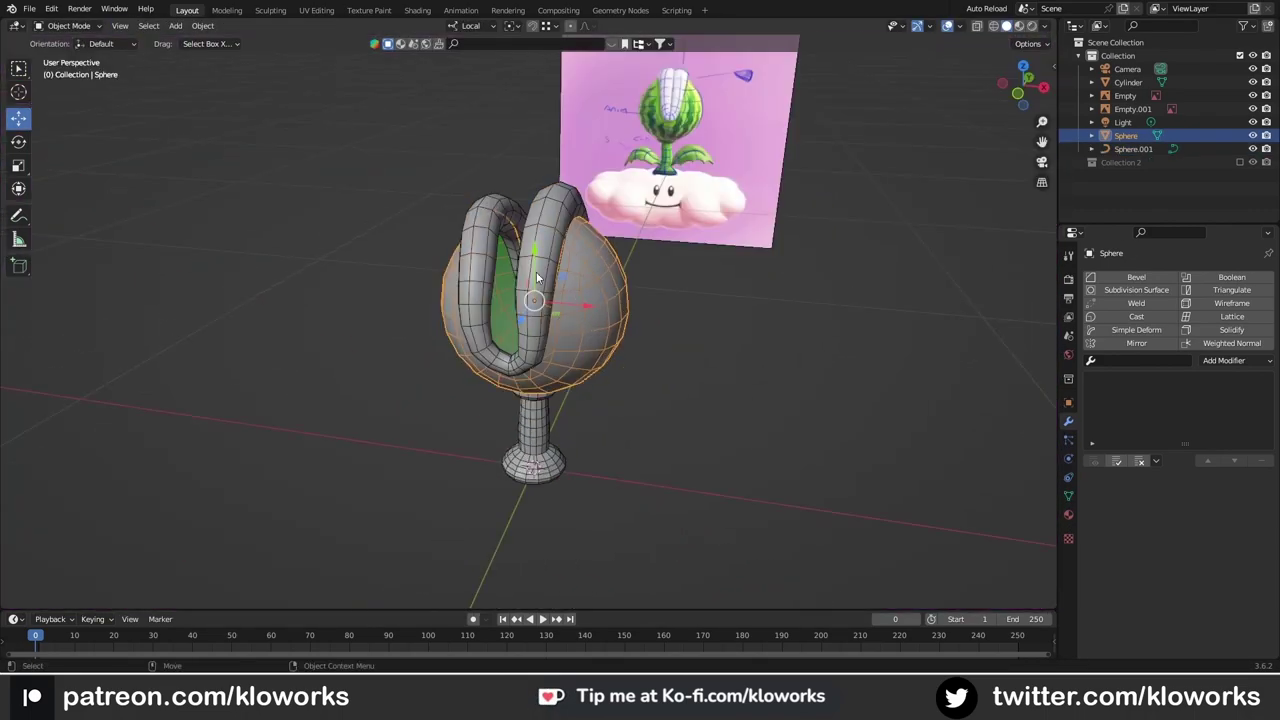
{"action": "scroll", "coordinate": [590, 310], "scroll_direction": "up", "scroll_amount": 4}
Step: Slide the selected tube-curve points along X with G X to match the notch
{"action": "key", "text": "ctrl+z"}
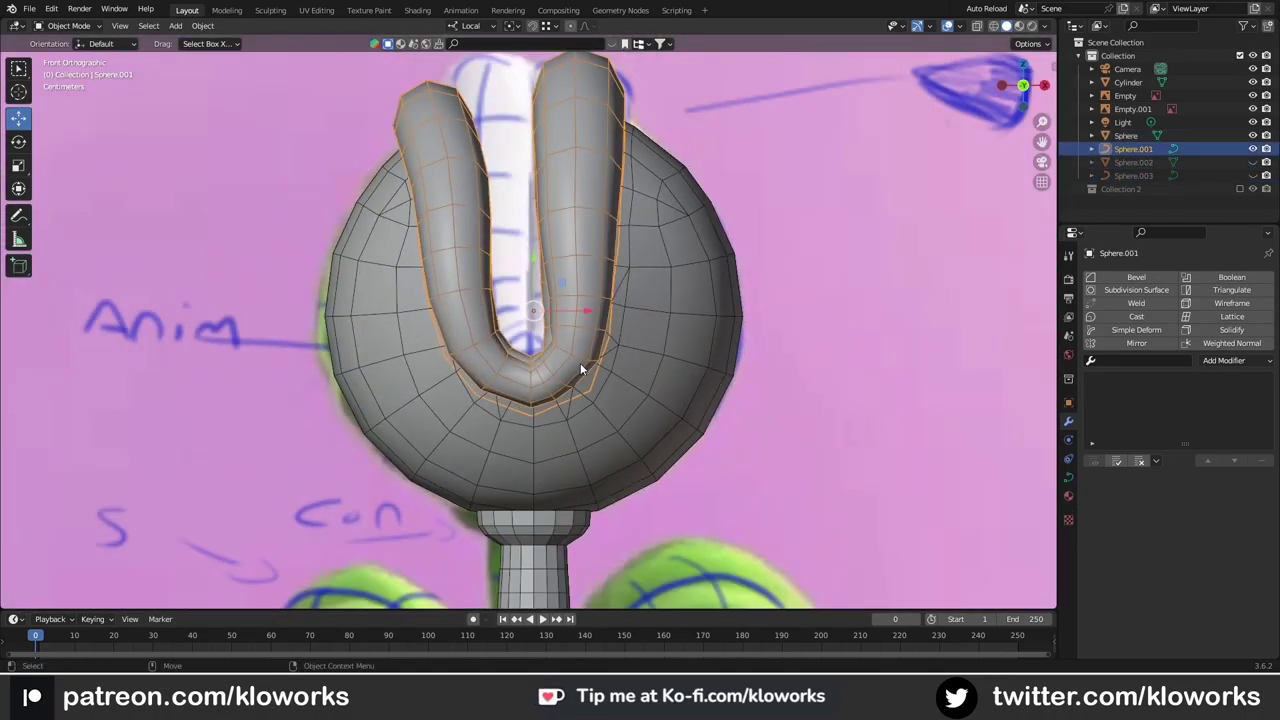
{"action": "mouse_move", "coordinate": [607, 360]}
{"action": "middle_mouse_down"}
{"action": "mouse_move", "coordinate": [581, 383]}
{"action": "mouse_move", "coordinate": [617, 294]}
{"action": "middle_mouse_up"}
{"action": "key", "text": "g"}
{"action": "key", "text": "x"}
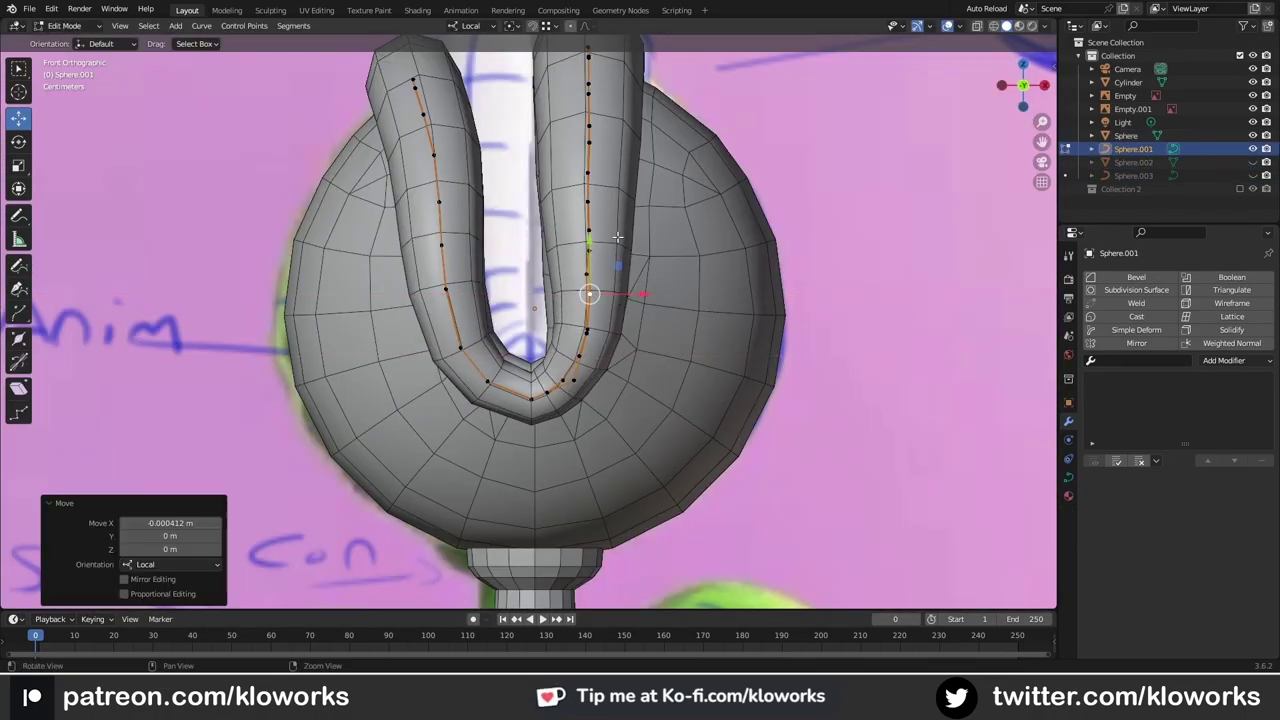
{"action": "key", "text": "Tab"}
Step: Reselect the head mesh and compare it in isolated front view before showing the whole plant
{"action": "scroll", "coordinate": [563, 325], "scroll_direction": "down", "scroll_amount": 3}
{"action": "key", "text": "KP_Divide"}
{"action": "key", "text": "KP_Divide"}
{"action": "left_click", "coordinate": [632, 380]}
{"action": "key", "text": "KP_Divide"}
{"action": "key", "text": "Tab"}
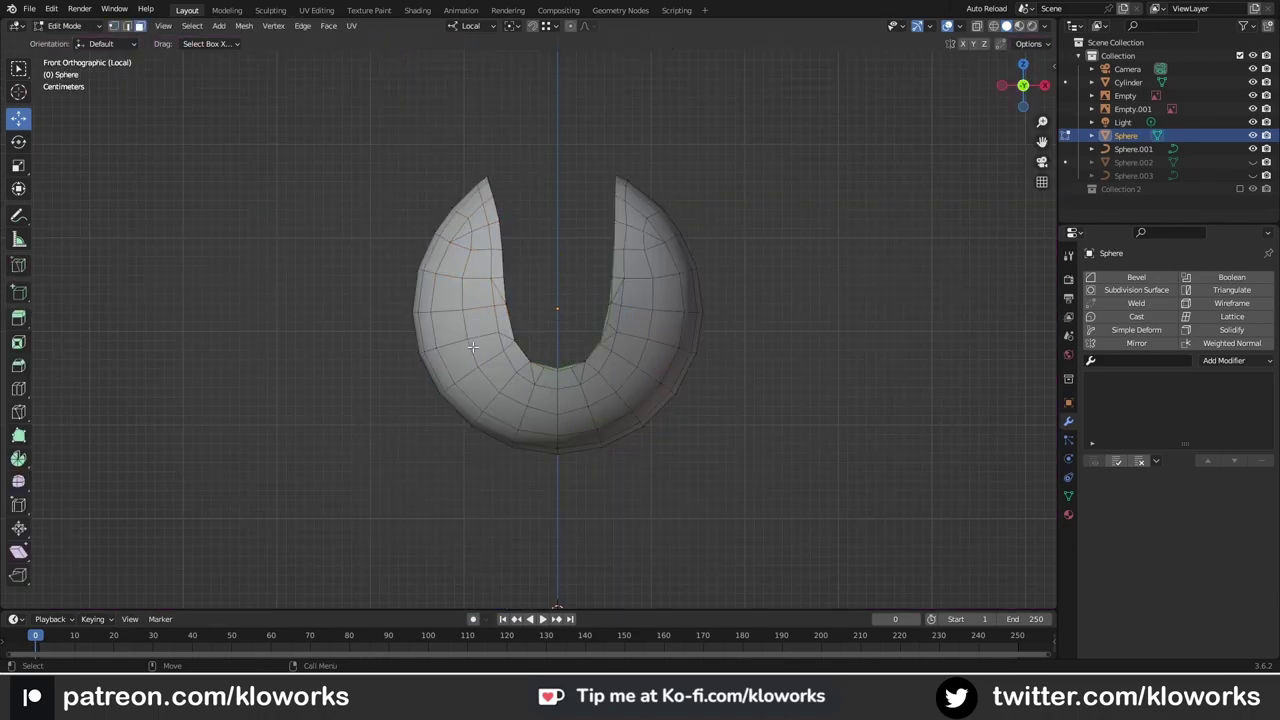
{"action": "key", "text": "Tab"}
{"action": "key", "text": "KP_Divide"}
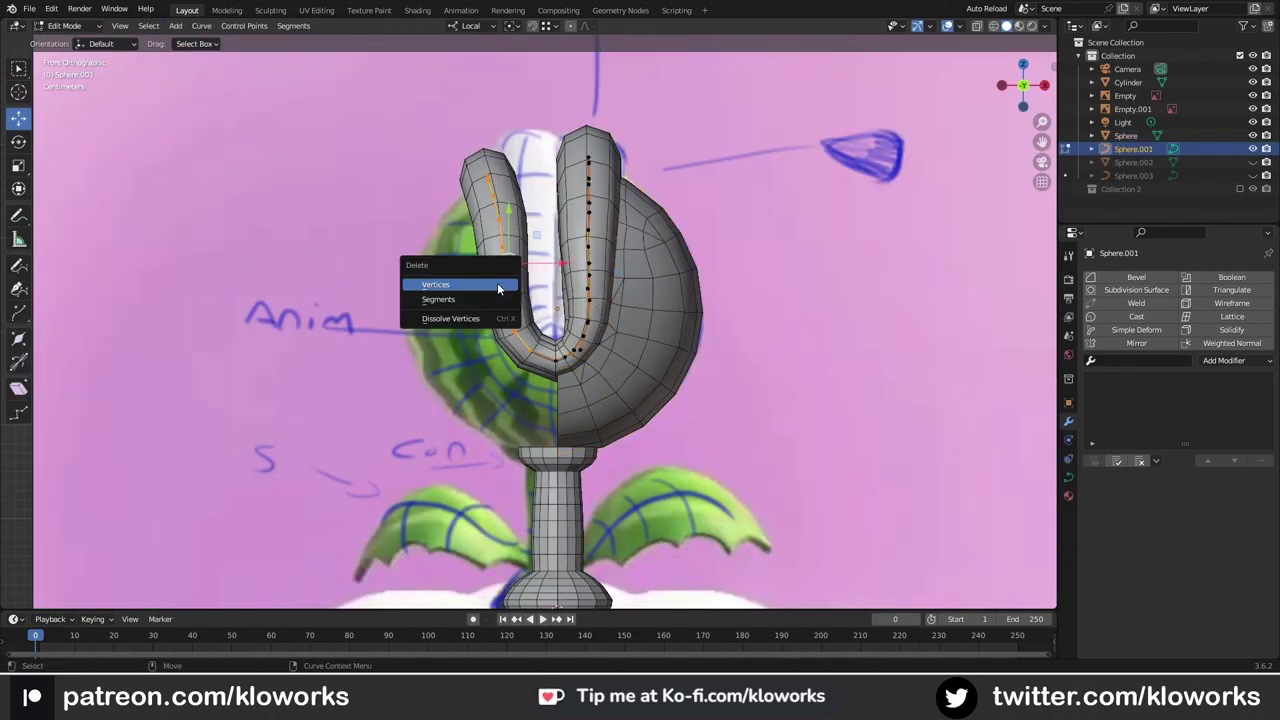
Step: Inspect the curve arms from the side and lower the top curve segment slightly
{"action": "mouse_move", "coordinate": [497, 288]}
{"action": "middle_mouse_down"}
{"action": "mouse_move", "coordinate": [680, 449]}
{"action": "mouse_move", "coordinate": [500, 300]}
{"action": "mouse_move", "coordinate": [524, 275]}
{"action": "middle_mouse_up"}
{"action": "key", "text": "x"}
{"action": "right_click", "coordinate": [524, 275]}
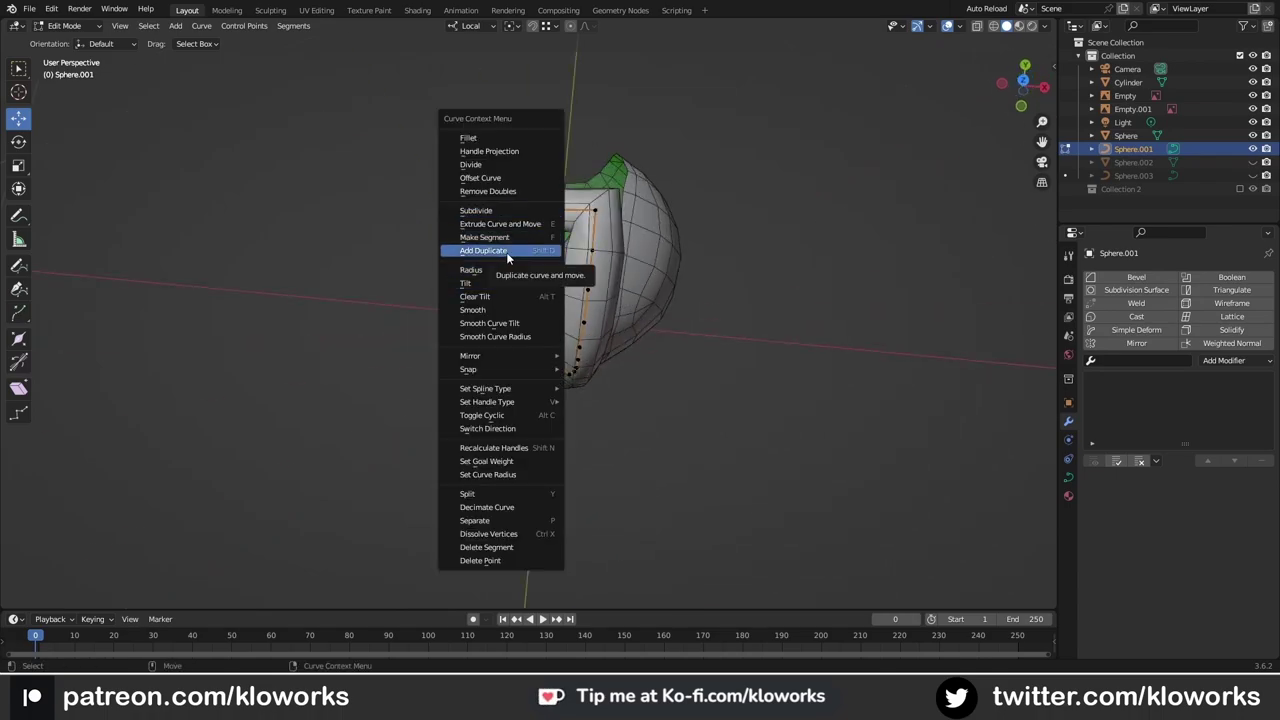
{"action": "mouse_move", "coordinate": [507, 258]}
{"action": "middle_mouse_down"}
{"action": "mouse_move", "coordinate": [500, 194]}
{"action": "mouse_move", "coordinate": [518, 180]}
{"action": "mouse_move", "coordinate": [505, 205]}
{"action": "middle_mouse_up"}
{"action": "right_click", "coordinate": [500, 194]}
{"action": "right_click", "coordinate": [511, 207]}
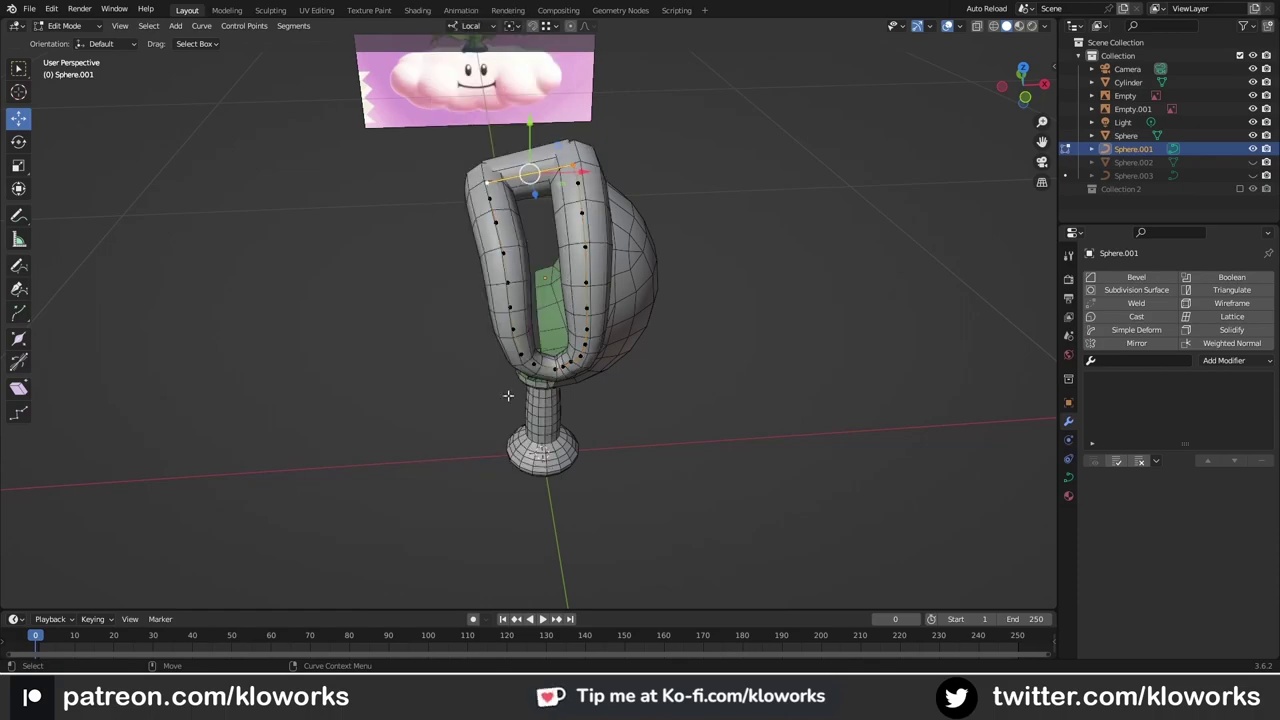
{"action": "left_click_drag", "start_coordinate": [505, 205], "coordinate": [507, 215]}
{"action": "scroll", "coordinate": [507, 215], "scroll_direction": "up", "scroll_amount": 2}
{"action": "mouse_move", "coordinate": [507, 215]}
{"action": "middle_mouse_down"}
{"action": "mouse_move", "coordinate": [552, 461]}
{"action": "mouse_move", "coordinate": [557, 403]}
{"action": "middle_mouse_up"}
{"action": "right_click", "coordinate": [557, 403]}
Step: Delete the left arm's vertices, return to Object Mode and select the half-sphere head
{"action": "left_click", "coordinate": [557, 403]}
{"action": "key", "text": "KP_1"}
{"action": "scroll", "coordinate": [511, 200], "scroll_direction": "up", "scroll_amount": 3}
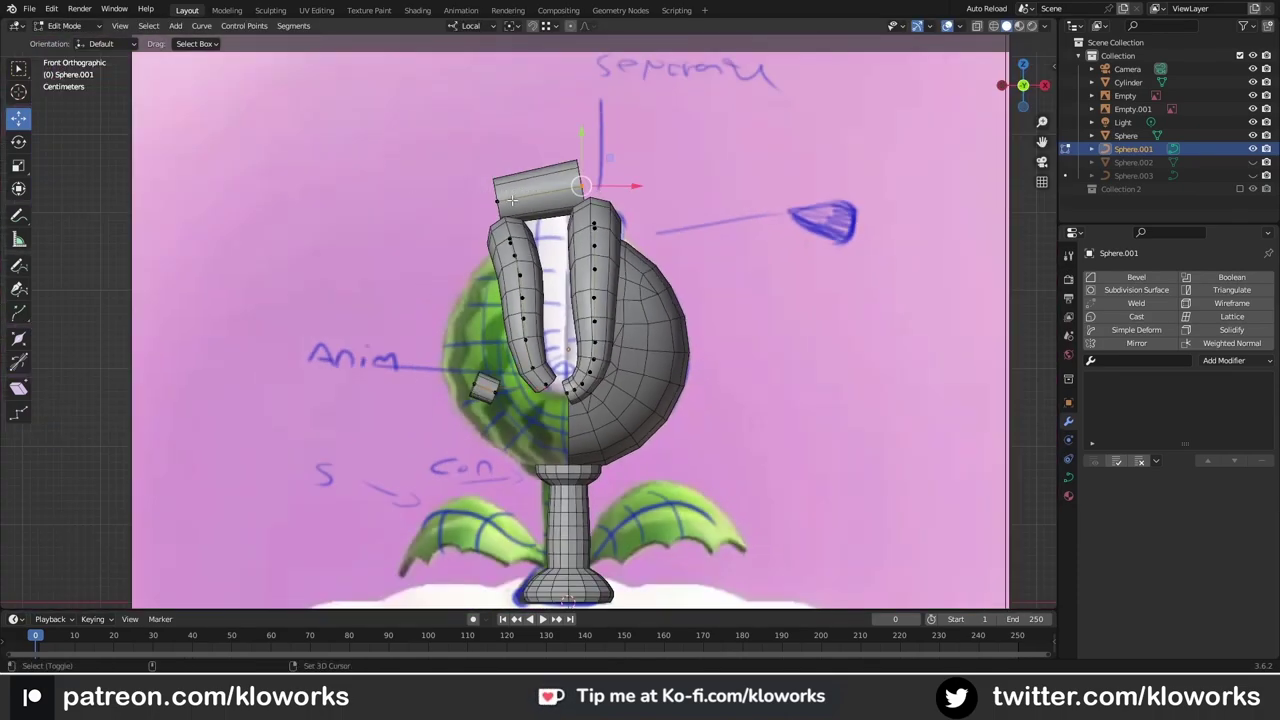
{"action": "left_click", "coordinate": [514, 365]}
{"action": "scroll", "coordinate": [514, 365], "scroll_direction": "up", "scroll_amount": 6}
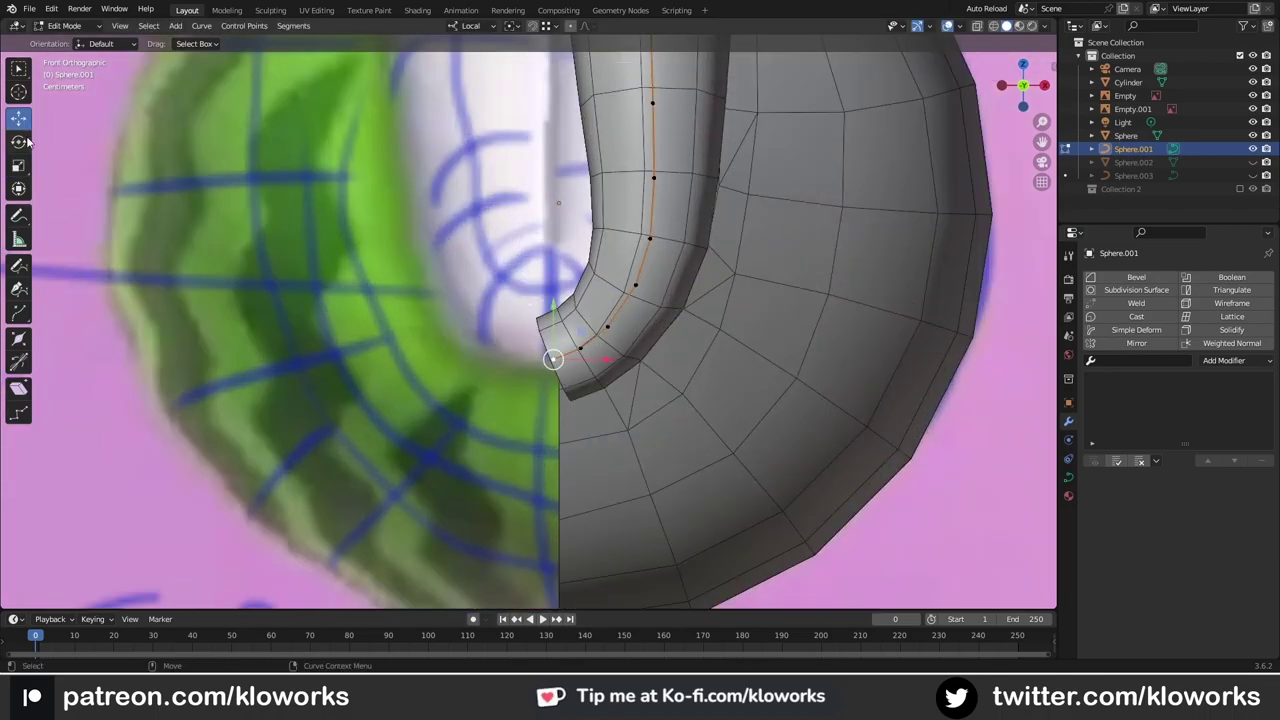
{"action": "scroll", "coordinate": [400, 250], "scroll_direction": "down", "scroll_amount": 5}
{"action": "key", "text": "Tab"}
{"action": "mouse_move", "coordinate": [450, 300]}
{"action": "middle_mouse_down"}
{"action": "mouse_move", "coordinate": [529, 208]}
{"action": "mouse_move", "coordinate": [676, 206]}
{"action": "mouse_move", "coordinate": [514, 240]}
{"action": "middle_mouse_up"}
{"action": "left_click", "coordinate": [529, 208]}
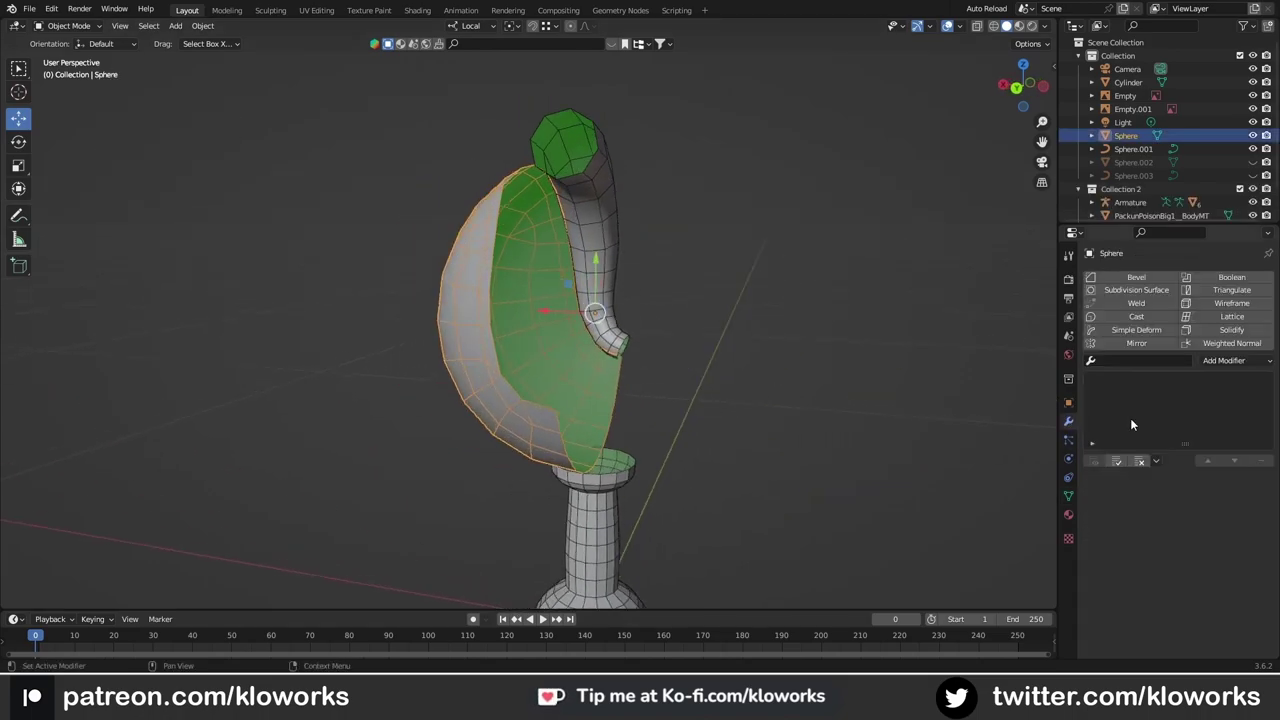
Step: Add a Solidify modifier, apply scale, and thicken the head shell to 0.019 m
{"action": "left_click", "coordinate": [1203, 331]}
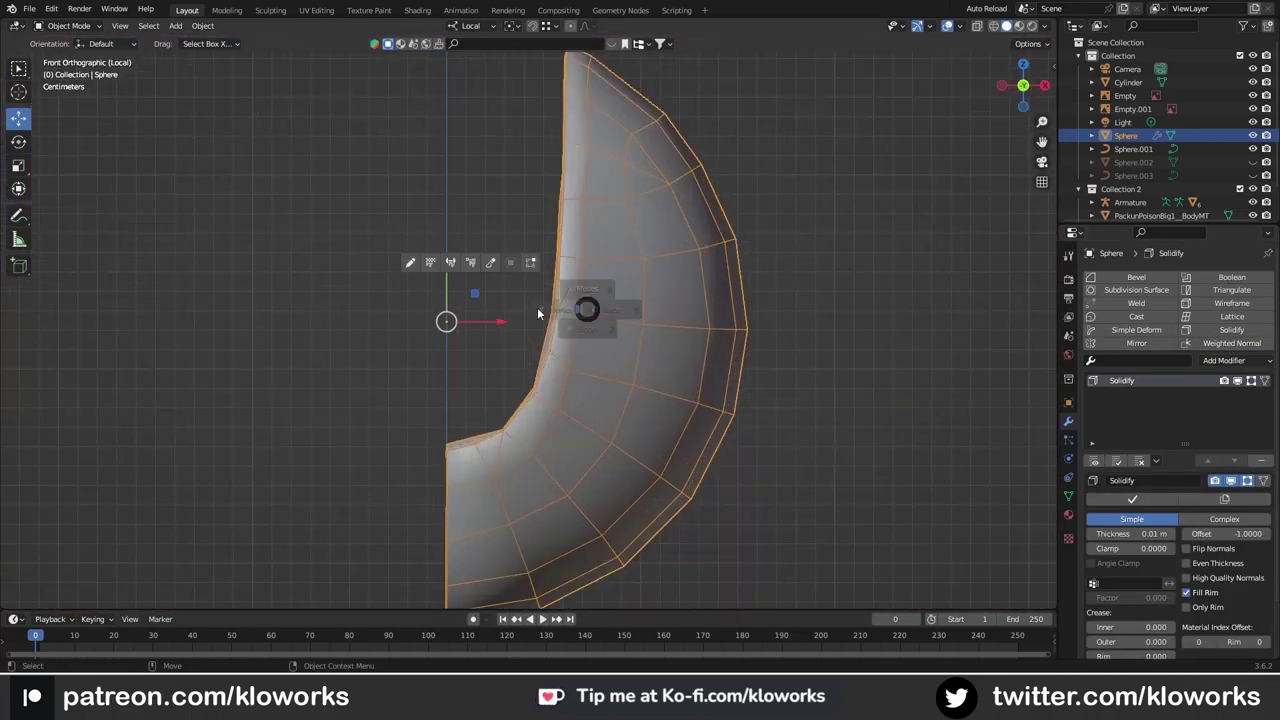
{"action": "key", "text": "Tab"}
{"action": "left_click", "coordinate": [549, 343], "text": "alt"}
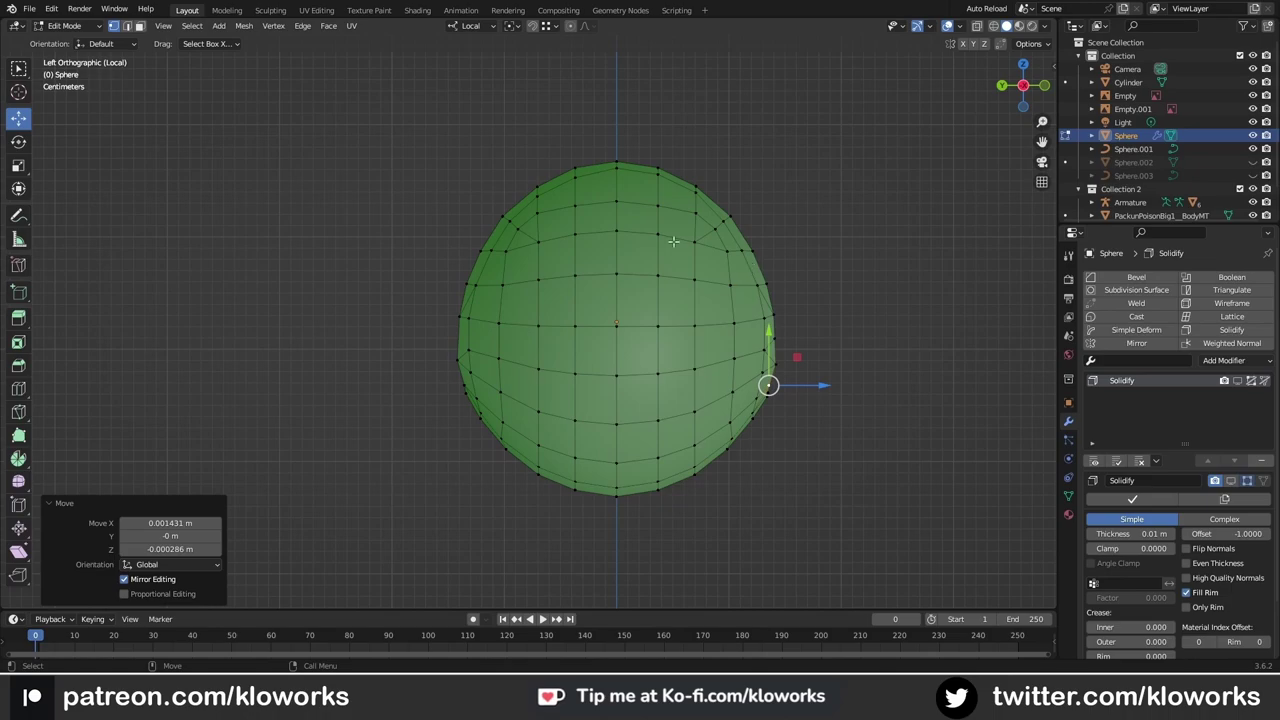
{"action": "middle_click_drag", "start_coordinate": [766, 380], "coordinate": [774, 434]}
{"action": "key", "text": "Tab"}
{"action": "right_click", "coordinate": [537, 453]}
{"action": "key", "text": "ctrl+a"}
{"action": "middle_click_drag", "start_coordinate": [537, 453], "coordinate": [672, 419]}
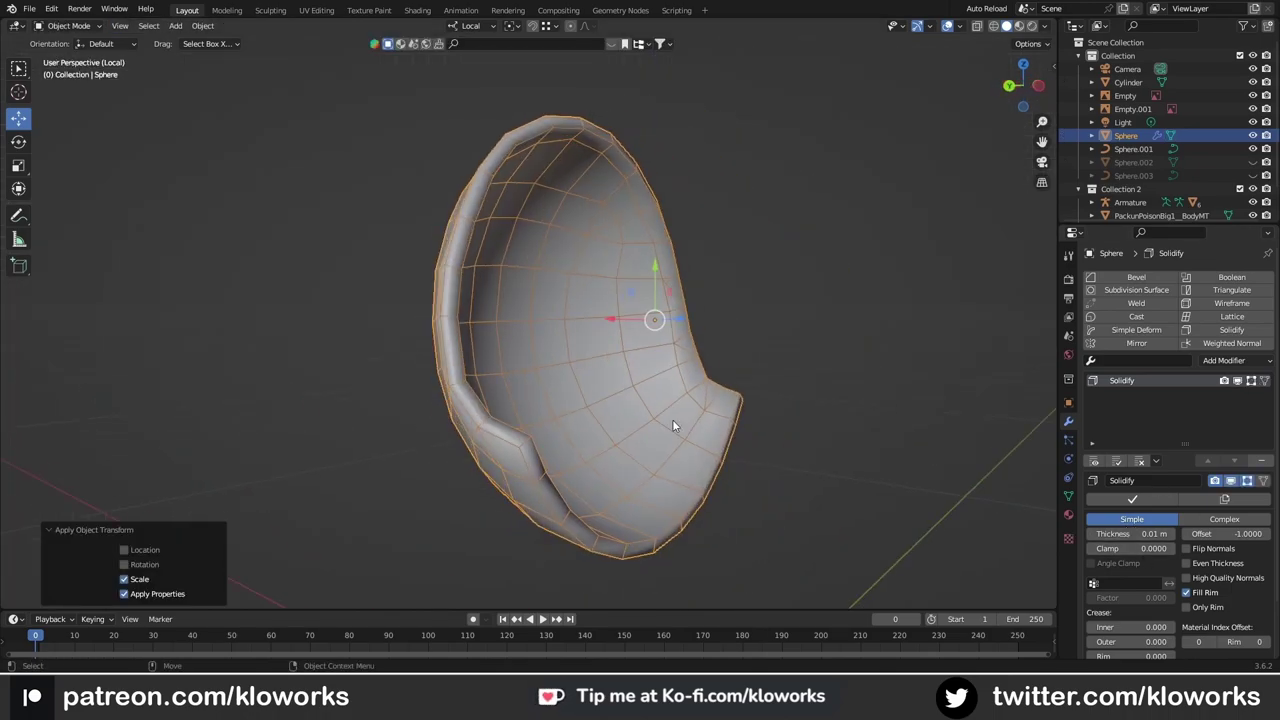
Step: Reselect the head, isolate it and check the thickened shell from the front
{"action": "middle_click_drag", "start_coordinate": [640, 300], "coordinate": [657, 260]}
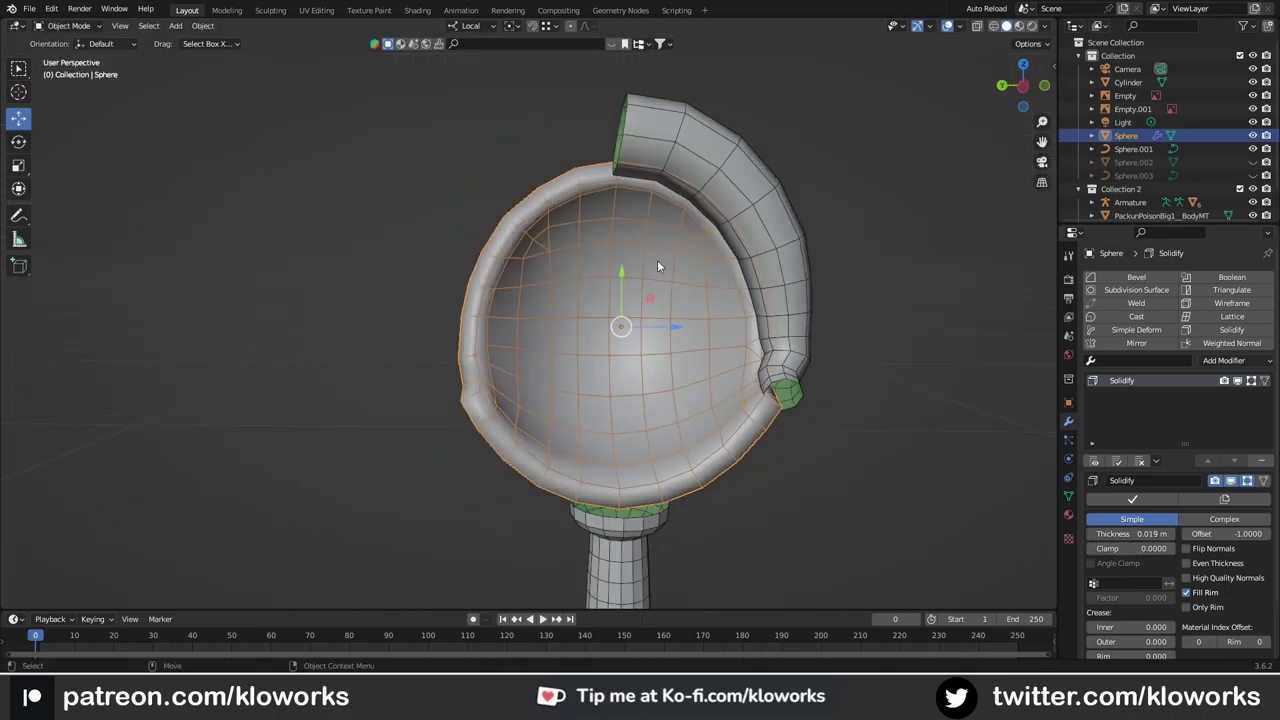
{"action": "key", "text": "KP_Divide"}
{"action": "left_click", "coordinate": [1125, 95]}
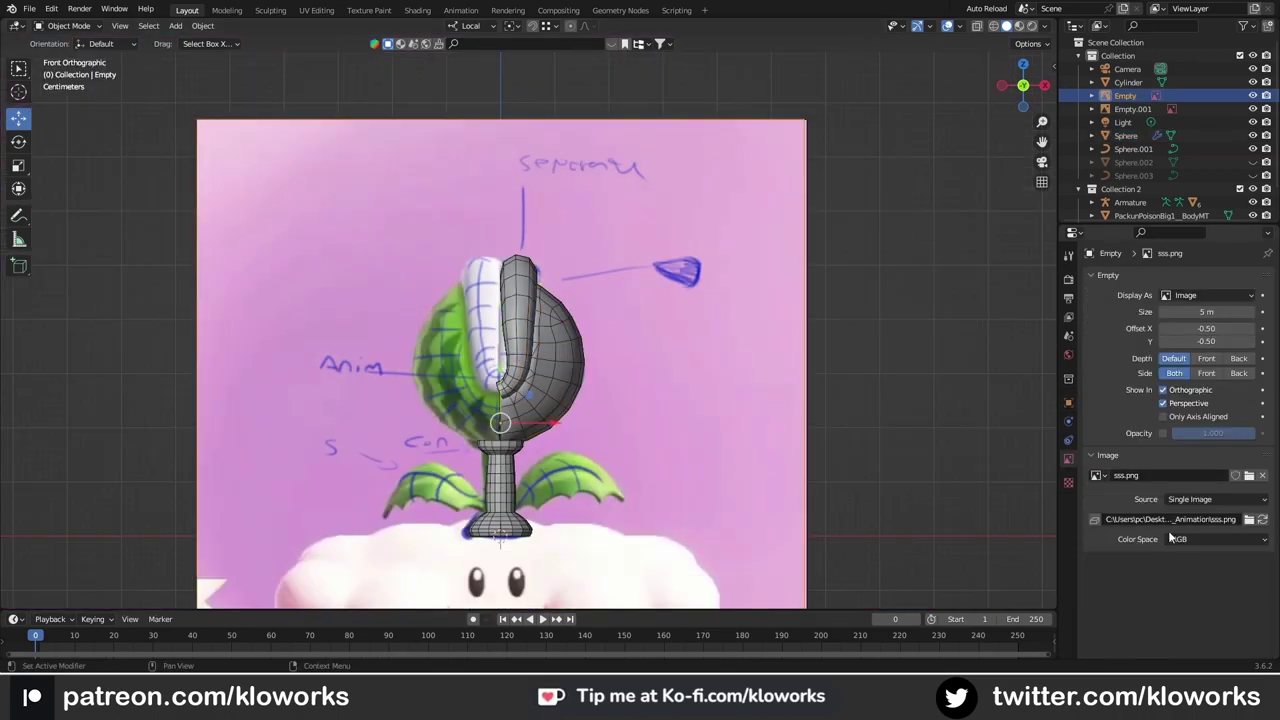
{"action": "middle_click_drag", "start_coordinate": [966, 285], "coordinate": [700, 330]}
{"action": "left_click", "coordinate": [700, 330]}
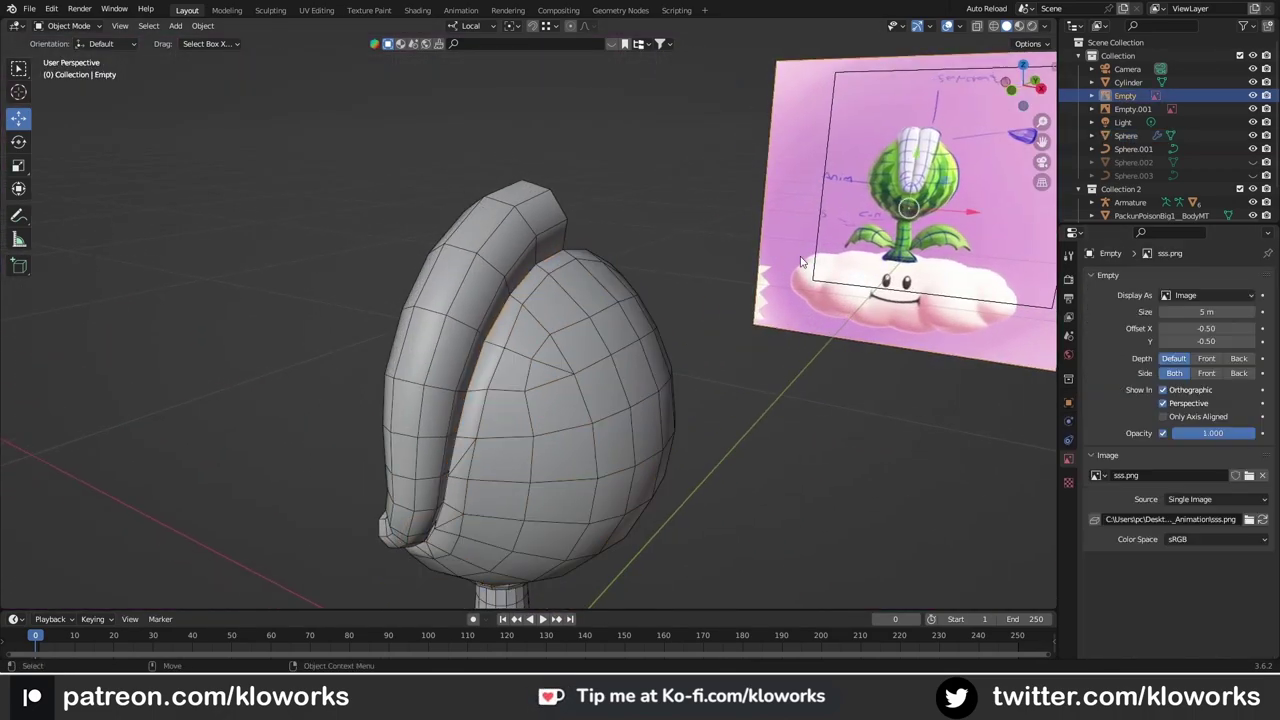
{"action": "key", "text": "KP_Divide"}
{"action": "key", "text": "KP_1"}
{"action": "key", "text": "Tab"}
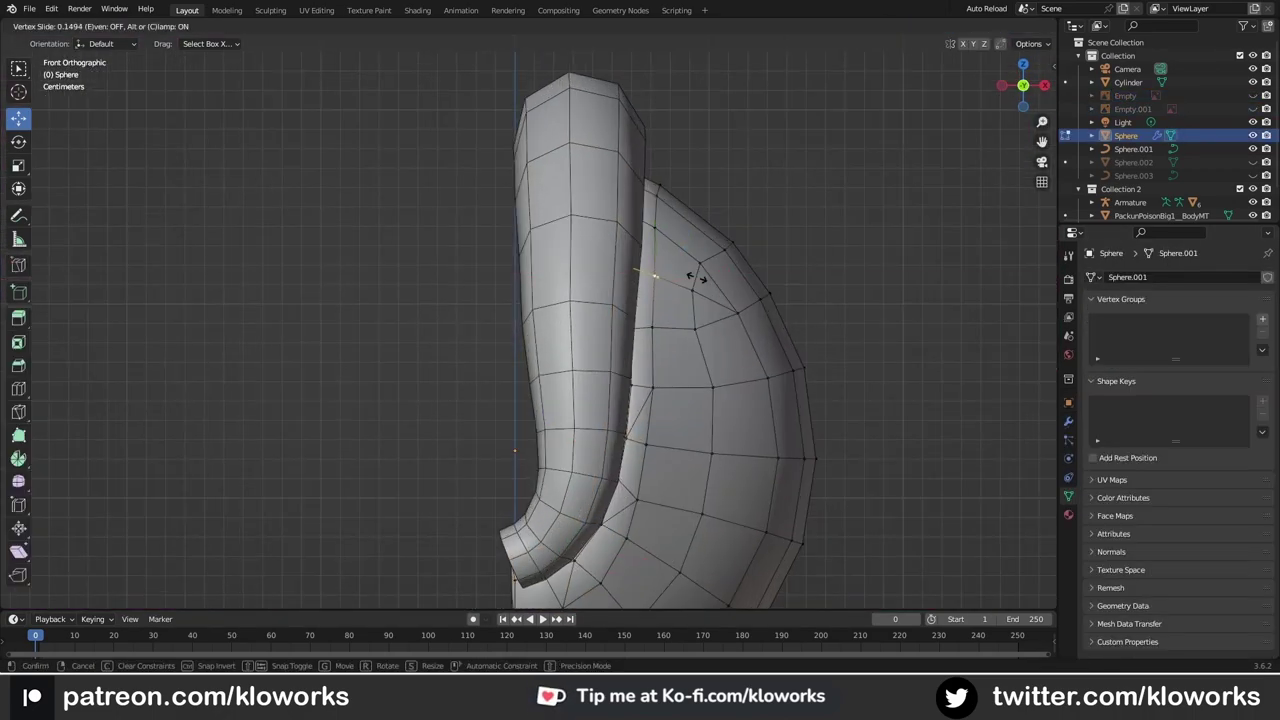
{"action": "key", "text": "KP_1"}
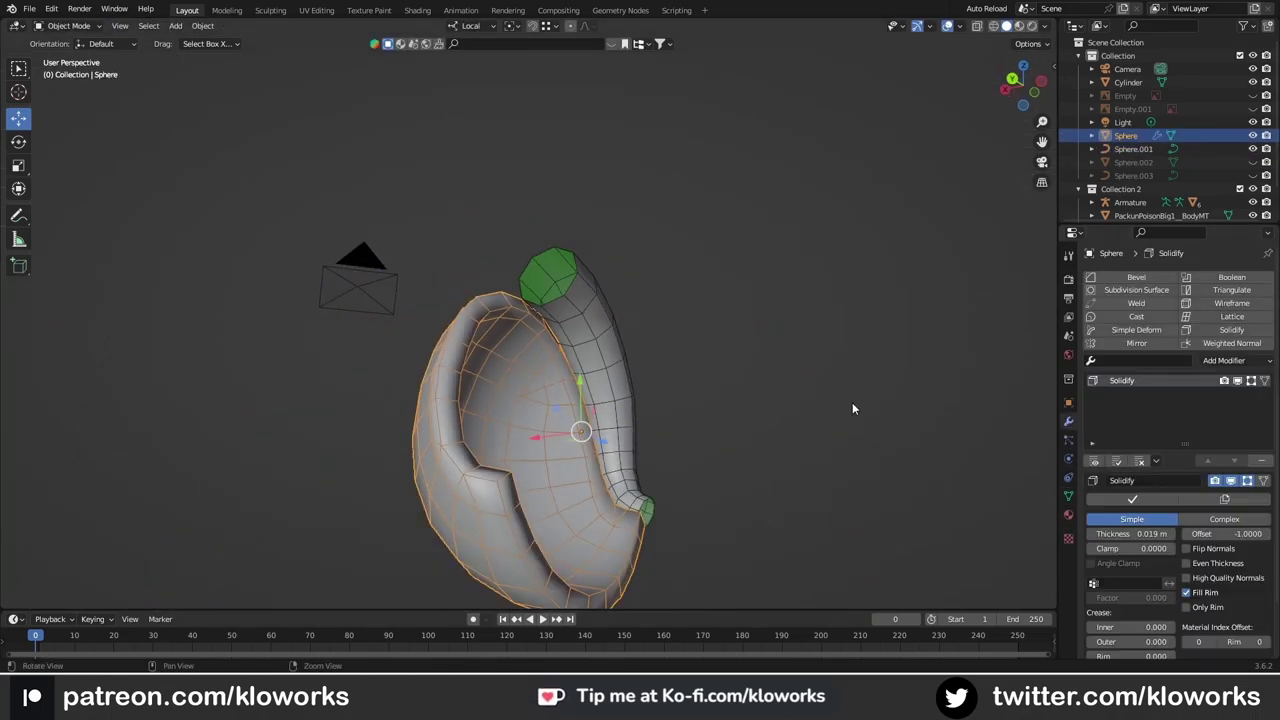
{"action": "key", "text": "Tab"}
{"action": "key", "text": "Tab"}
Step: Mirror the head shell across the X axis and inspect the hook from several angles
{"action": "key", "text": "alt+shift+x"}
{"action": "left_click", "coordinate": [667, 368]}
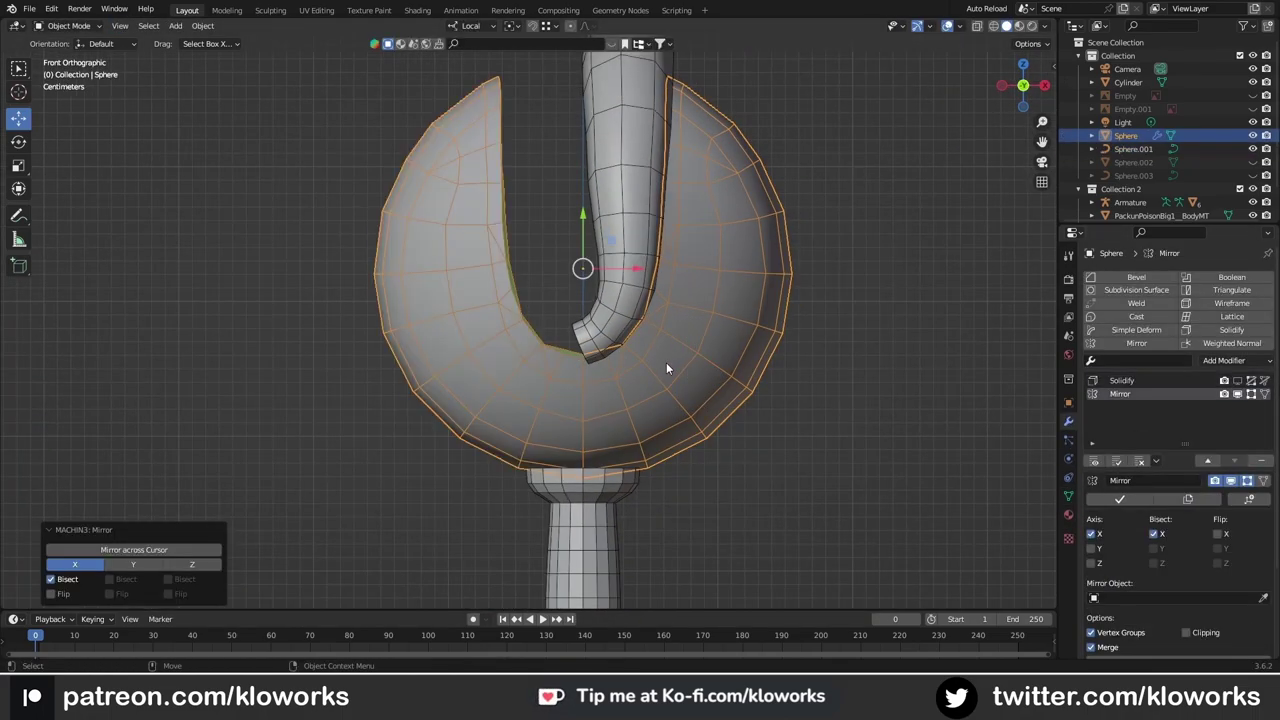
{"action": "scroll", "coordinate": [631, 420], "scroll_direction": "up", "scroll_amount": 5}
{"action": "mouse_move", "coordinate": [631, 420]}
{"action": "middle_mouse_down"}
{"action": "mouse_move", "coordinate": [766, 335]}
{"action": "mouse_move", "coordinate": [632, 349]}
{"action": "middle_mouse_up"}
{"action": "scroll", "coordinate": [632, 349], "scroll_direction": "down", "scroll_amount": 2}
{"action": "scroll", "coordinate": [595, 286], "scroll_direction": "down", "scroll_amount": 4}
{"action": "middle_click_drag", "start_coordinate": [595, 286], "coordinate": [600, 330]}
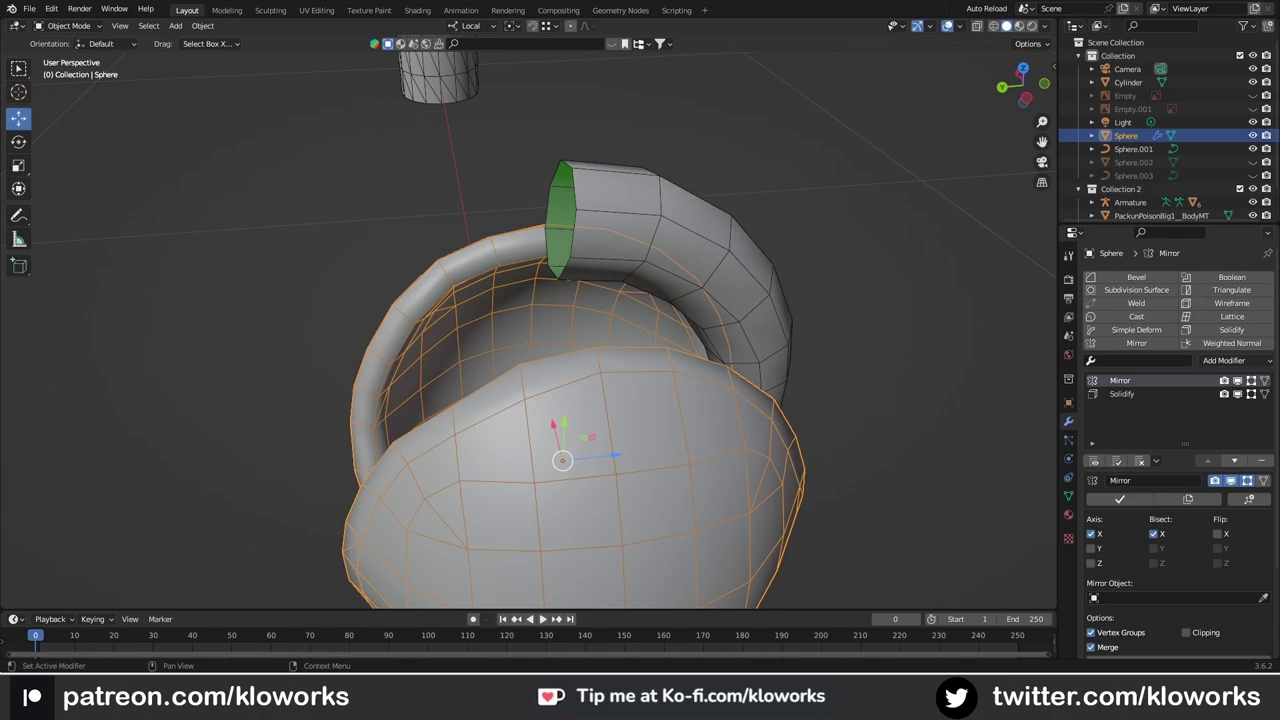
{"action": "mouse_move", "coordinate": [523, 289]}
{"action": "middle_mouse_down"}
{"action": "mouse_move", "coordinate": [580, 298]}
{"action": "mouse_move", "coordinate": [573, 392]}
{"action": "middle_mouse_up"}
Step: Select the head shell, apply its Solidify thickness in Edit Mode, and delete the extra vertices
{"action": "key", "text": "alt+a"}
{"action": "left_click", "coordinate": [548, 309]}
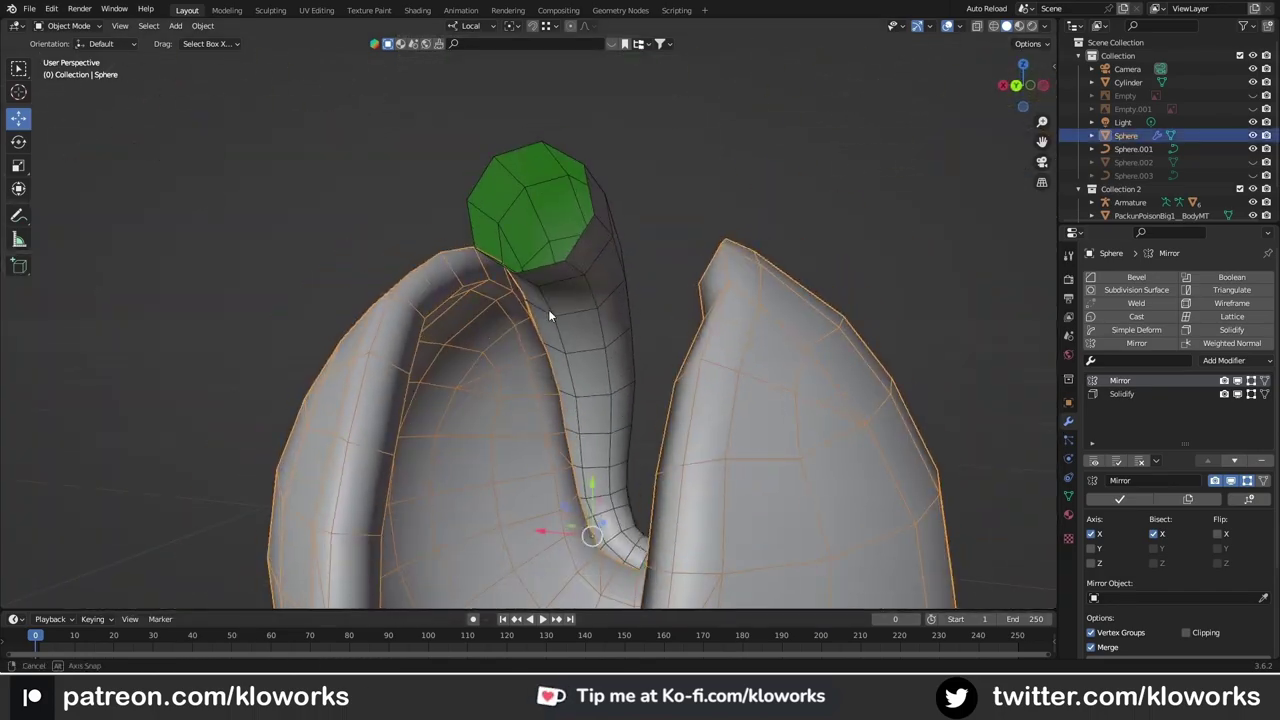
{"action": "scroll", "coordinate": [580, 315], "scroll_direction": "up", "scroll_amount": 3}
{"action": "mouse_move", "coordinate": [618, 323]}
{"action": "middle_mouse_down"}
{"action": "mouse_move", "coordinate": [512, 285]}
{"action": "mouse_move", "coordinate": [513, 333]}
{"action": "mouse_move", "coordinate": [574, 331]}
{"action": "mouse_move", "coordinate": [457, 337]}
{"action": "mouse_move", "coordinate": [623, 286]}
{"action": "middle_mouse_up"}
{"action": "key", "text": "Tab"}
{"action": "key", "text": "ctrl+a"}
{"action": "left_click", "coordinate": [501, 332]}
{"action": "key", "text": "Tab"}
Step: Select a rim vertex on the head, cancelling an unwanted duplicate of the head
{"action": "left_click", "coordinate": [480, 329]}
{"action": "left_click", "coordinate": [547, 343]}
{"action": "key", "text": "Tab"}
{"action": "left_click", "coordinate": [480, 330]}
{"action": "left_click", "coordinate": [552, 25]}
{"action": "key", "text": "Tab"}
{"action": "scroll", "coordinate": [615, 382], "scroll_direction": "down", "scroll_amount": 3}
{"action": "mouse_move", "coordinate": [615, 382]}
{"action": "middle_mouse_down"}
{"action": "mouse_move", "coordinate": [511, 337]}
{"action": "mouse_move", "coordinate": [557, 328]}
{"action": "mouse_move", "coordinate": [514, 329]}
{"action": "mouse_move", "coordinate": [567, 372]}
{"action": "middle_mouse_up"}
{"action": "key", "text": "shift+d"}
{"action": "right_click", "coordinate": [538, 461]}
{"action": "key", "text": "Escape"}
Step: Nudge the first notch-edge rim vertices inward toward the lip tube
{"action": "key", "text": "Tab"}
{"action": "scroll", "coordinate": [557, 328], "scroll_direction": "up", "scroll_amount": 3}
{"action": "left_click", "coordinate": [514, 329]}
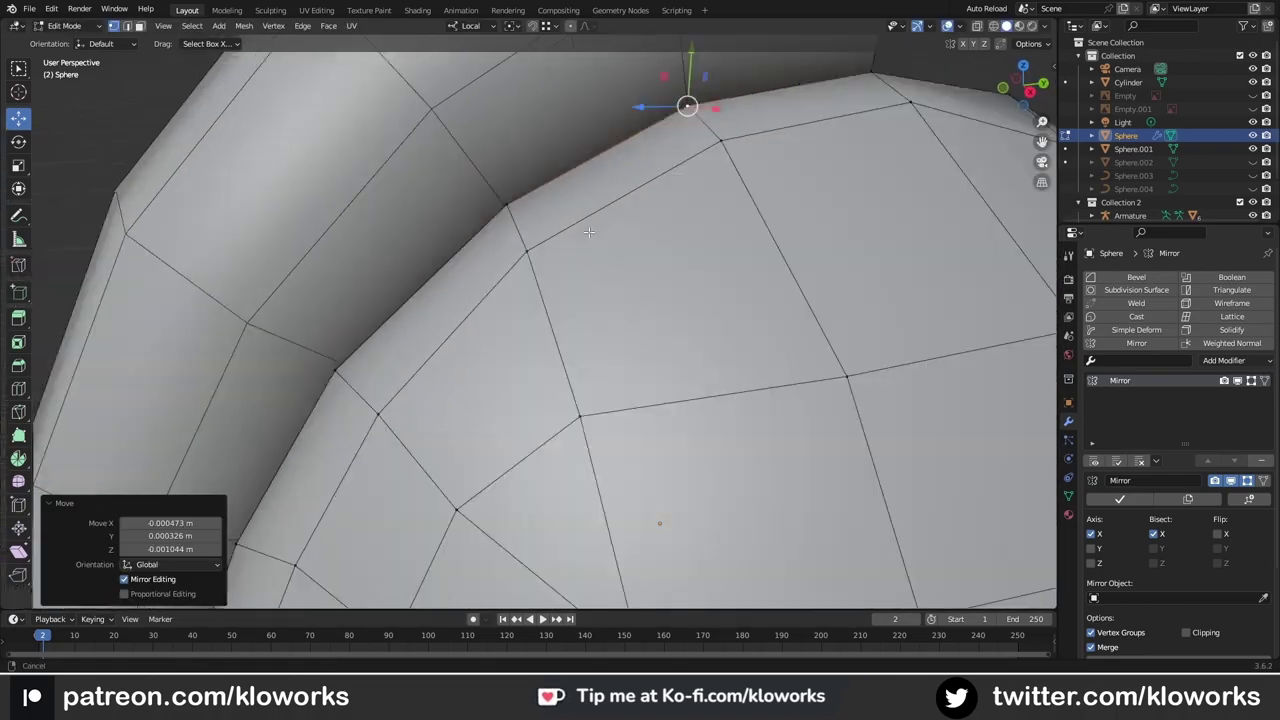
{"action": "scroll", "coordinate": [567, 372], "scroll_direction": "down", "scroll_amount": 5}
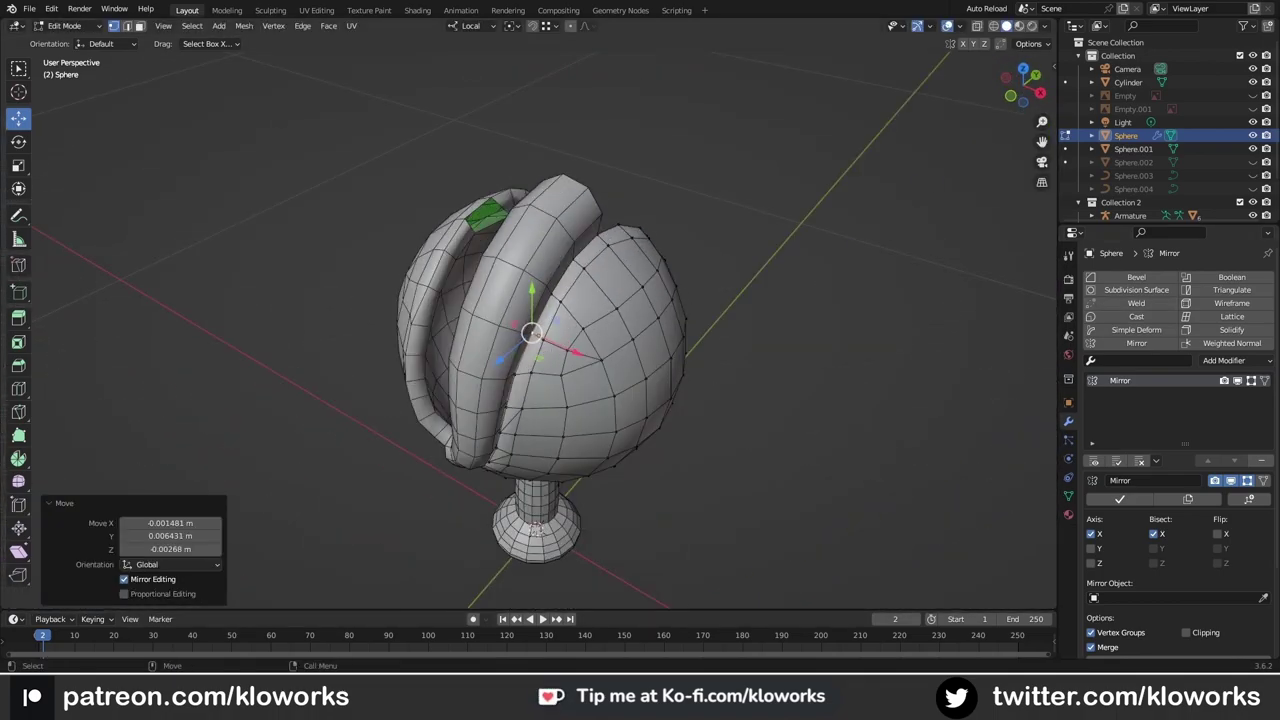
{"action": "middle_click_drag", "start_coordinate": [531, 332], "coordinate": [560, 300]}
{"action": "scroll", "coordinate": [560, 300], "scroll_direction": "up", "scroll_amount": 5}
{"action": "key", "text": "g"}
{"action": "left_click", "coordinate": [508, 354]}
{"action": "mouse_move", "coordinate": [508, 354]}
{"action": "middle_mouse_down"}
{"action": "mouse_move", "coordinate": [530, 399]}
{"action": "mouse_move", "coordinate": [557, 351]}
{"action": "middle_mouse_up"}
{"action": "scroll", "coordinate": [557, 351], "scroll_direction": "up", "scroll_amount": 3}
{"action": "key", "text": "g"}
{"action": "left_click", "coordinate": [649, 369]}
Step: Reposition more rim vertices where the shell meets the hook
{"action": "middle_click_drag", "start_coordinate": [649, 369], "coordinate": [711, 214]}
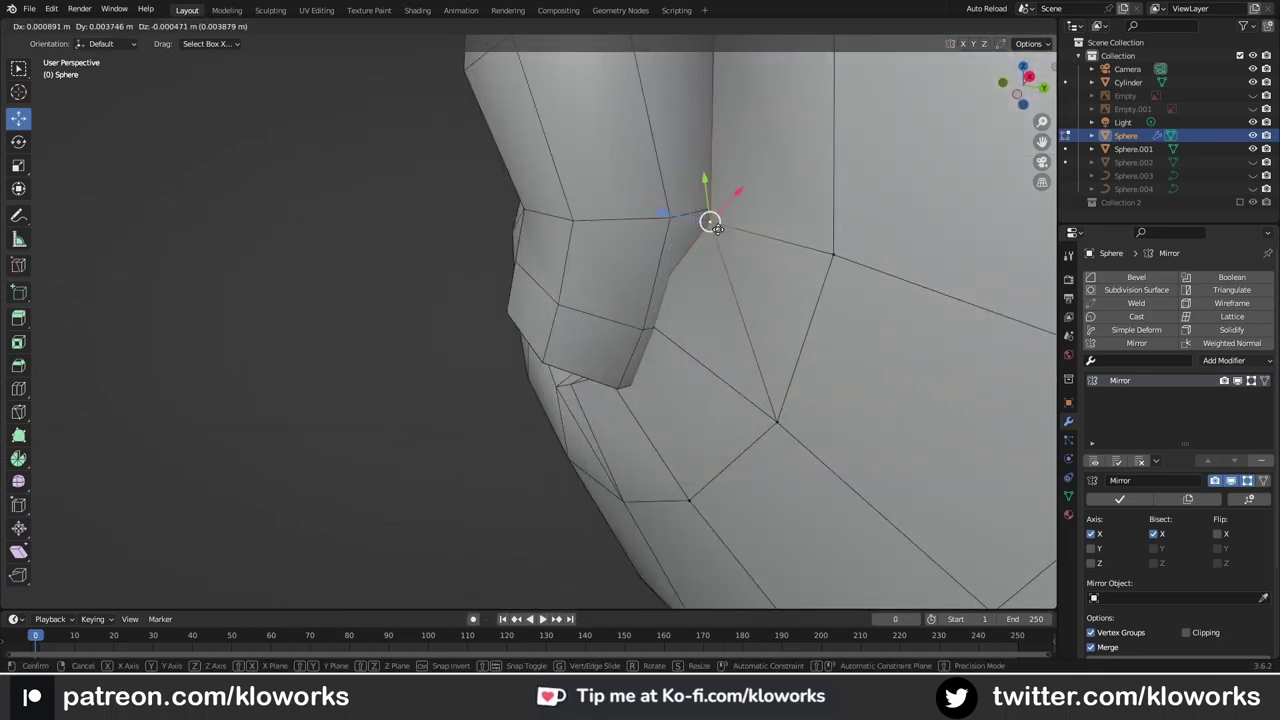
{"action": "middle_click_drag", "start_coordinate": [634, 393], "coordinate": [631, 466]}
{"action": "scroll", "coordinate": [631, 466], "scroll_direction": "up", "scroll_amount": 3}
{"action": "key", "text": "g"}
{"action": "left_click", "coordinate": [683, 343]}
{"action": "mouse_move", "coordinate": [683, 343]}
{"action": "middle_mouse_down"}
{"action": "mouse_move", "coordinate": [651, 306]}
{"action": "mouse_move", "coordinate": [443, 337]}
{"action": "middle_mouse_up"}
{"action": "scroll", "coordinate": [651, 306], "scroll_direction": "down", "scroll_amount": 5}
{"action": "scroll", "coordinate": [443, 337], "scroll_direction": "up", "scroll_amount": 5}
{"action": "scroll", "coordinate": [421, 256], "scroll_direction": "up", "scroll_amount": 3}
{"action": "mouse_move", "coordinate": [421, 256]}
{"action": "middle_mouse_down"}
{"action": "mouse_move", "coordinate": [606, 429]}
{"action": "mouse_move", "coordinate": [591, 151]}
{"action": "mouse_move", "coordinate": [626, 357]}
{"action": "mouse_move", "coordinate": [609, 263]}
{"action": "mouse_move", "coordinate": [627, 320]}
{"action": "middle_mouse_up"}
{"action": "key", "text": "g"}
{"action": "left_click", "coordinate": [566, 111]}
Step: Move a rim vertex along the Y axis, then select head vertices from the side view
{"action": "key", "text": "g"}
{"action": "key", "text": "y"}
{"action": "key", "text": "y"}
{"action": "mouse_move", "coordinate": [716, 386]}
{"action": "middle_mouse_down"}
{"action": "mouse_move", "coordinate": [520, 383]}
{"action": "mouse_move", "coordinate": [594, 371]}
{"action": "middle_mouse_up"}
{"action": "left_click", "coordinate": [545, 416]}
{"action": "mouse_move", "coordinate": [545, 416]}
{"action": "middle_mouse_down"}
{"action": "mouse_move", "coordinate": [528, 322]}
{"action": "mouse_move", "coordinate": [600, 380]}
{"action": "mouse_move", "coordinate": [640, 360]}
{"action": "middle_mouse_up"}
{"action": "key", "text": "KP_3"}
{"action": "left_click_drag", "start_coordinate": [720, 223], "coordinate": [573, 444]}
{"action": "mouse_move", "coordinate": [471, 294]}
{"action": "middle_mouse_down"}
{"action": "mouse_move", "coordinate": [608, 223]}
{"action": "mouse_move", "coordinate": [586, 286]}
{"action": "mouse_move", "coordinate": [478, 339]}
{"action": "mouse_move", "coordinate": [601, 310]}
{"action": "middle_mouse_up"}
Step: Revert to the single half-shell and merge its duplicate vertices by distance
{"action": "key", "text": "Tab"}
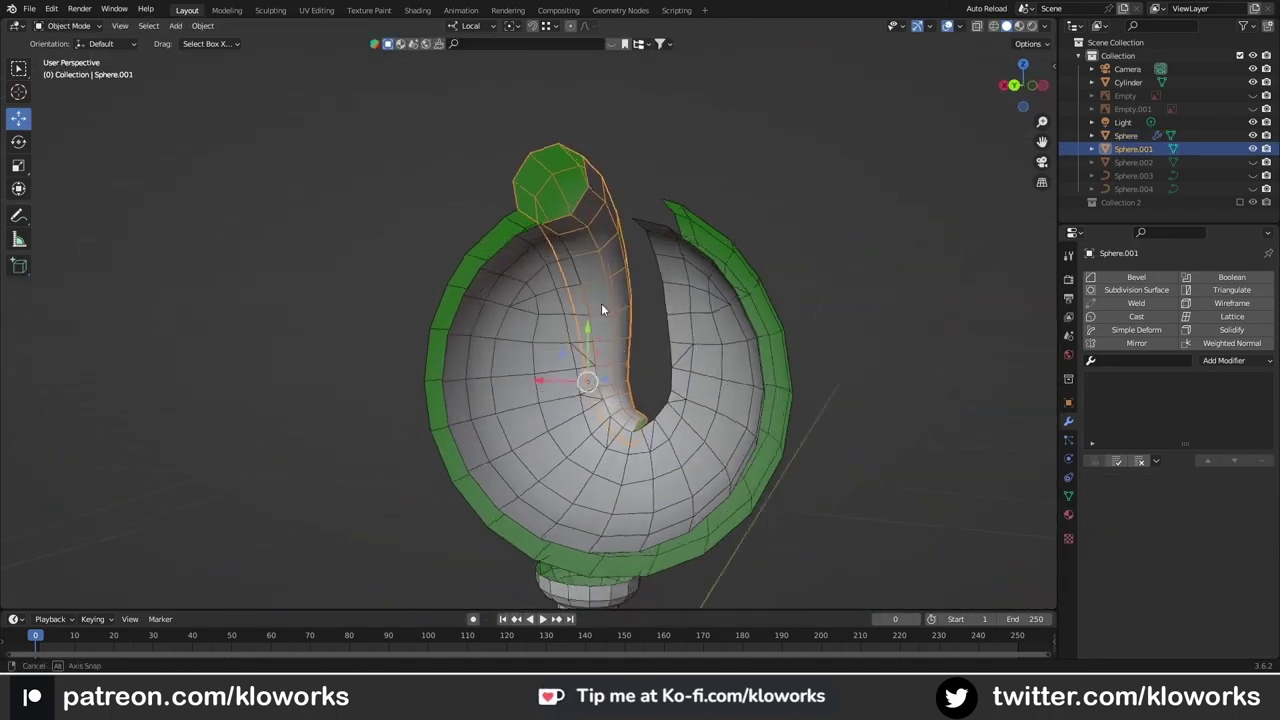
{"action": "key", "text": "ctrl+z"}
{"action": "key", "text": "ctrl+z"}
{"action": "key", "text": "ctrl+z"}
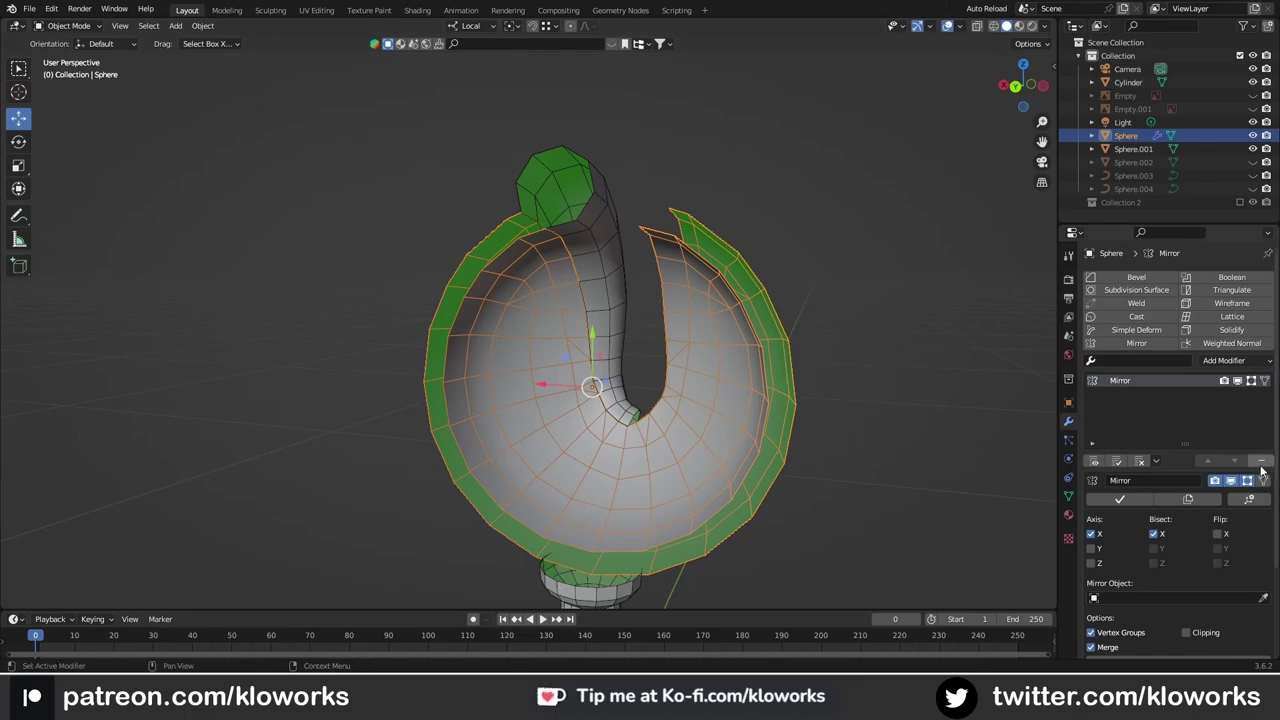
{"action": "key", "text": "ctrl+shift+z"}
{"action": "key", "text": "ctrl+shift+z"}
{"action": "key", "text": "Tab"}
{"action": "key", "text": "a"}
{"action": "key", "text": "m"}
{"action": "left_click", "coordinate": [600, 294]}
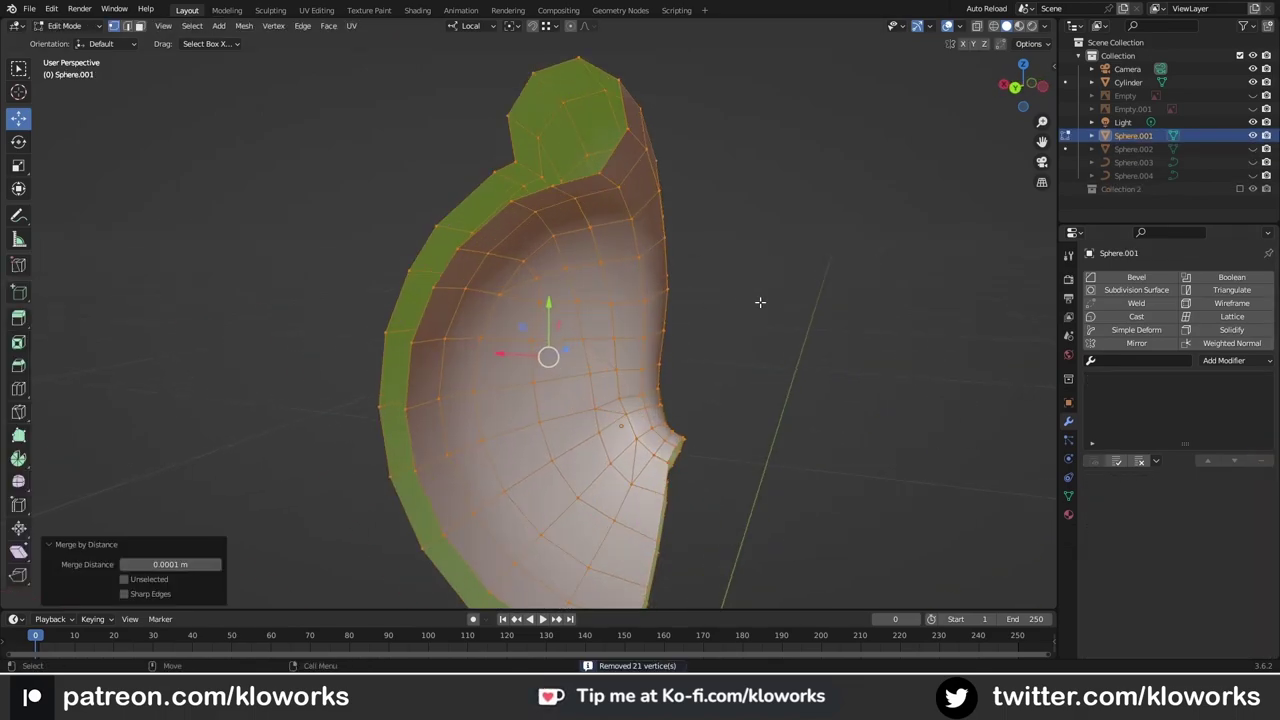
Step: Merge away a stray vertex on the shell
{"action": "scroll", "coordinate": [576, 268], "scroll_direction": "up", "scroll_amount": 5}
{"action": "key", "text": "alt+a"}
{"action": "left_click", "coordinate": [576, 268]}
{"action": "key", "text": "m"}
Step: Box-select the rim vertices near the edge and scale them in
{"action": "scroll", "coordinate": [586, 251], "scroll_direction": "down", "scroll_amount": 5}
{"action": "scroll", "coordinate": [586, 251], "scroll_direction": "up", "scroll_amount": 4}
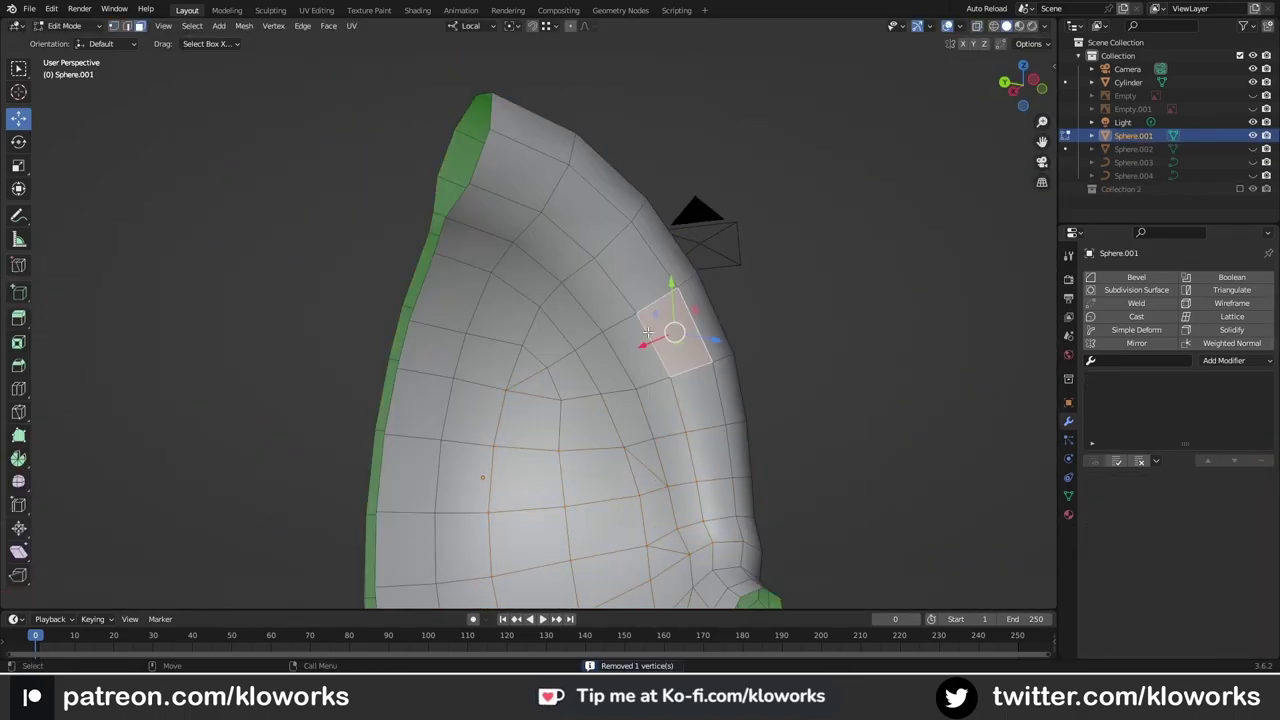
{"action": "mouse_move", "coordinate": [586, 251]}
{"action": "middle_mouse_down"}
{"action": "mouse_move", "coordinate": [571, 240]}
{"action": "mouse_move", "coordinate": [590, 200]}
{"action": "middle_mouse_up"}
{"action": "scroll", "coordinate": [480, 410], "scroll_direction": "up", "scroll_amount": 3}
{"action": "scroll", "coordinate": [430, 500], "scroll_direction": "down", "scroll_amount": 2}
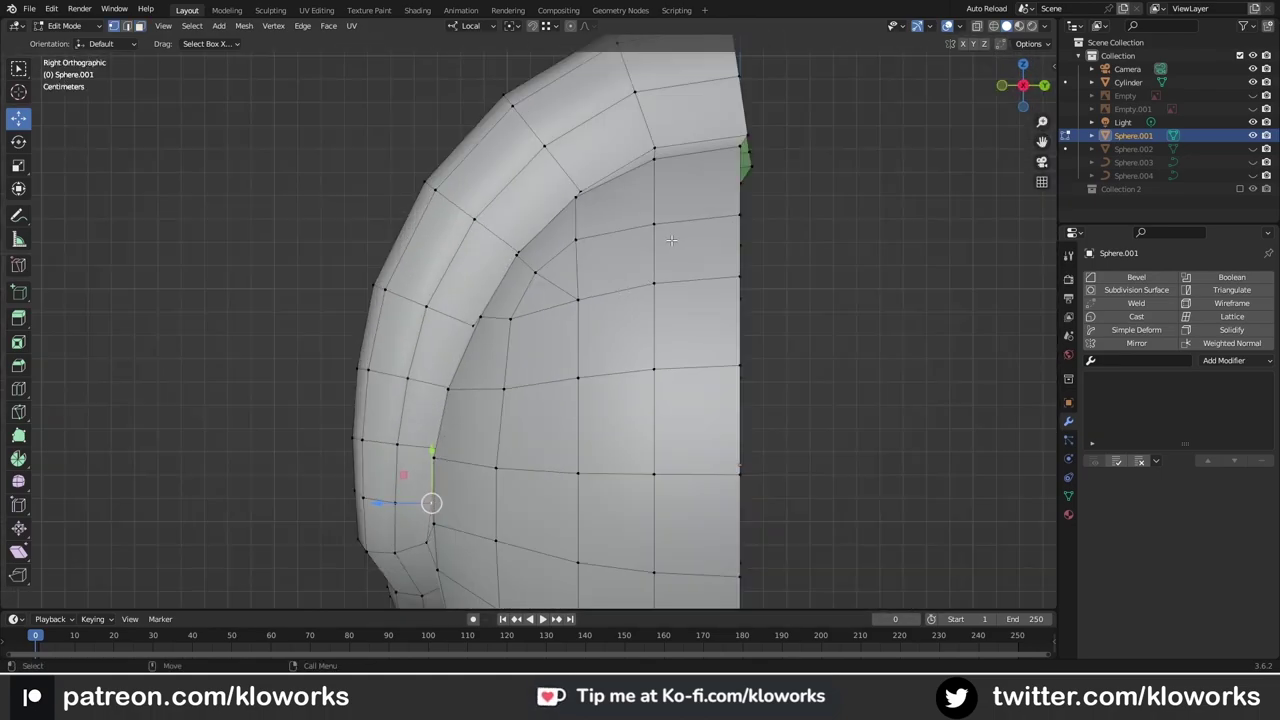
{"action": "left_click_drag", "start_coordinate": [609, 188], "coordinate": [651, 305]}
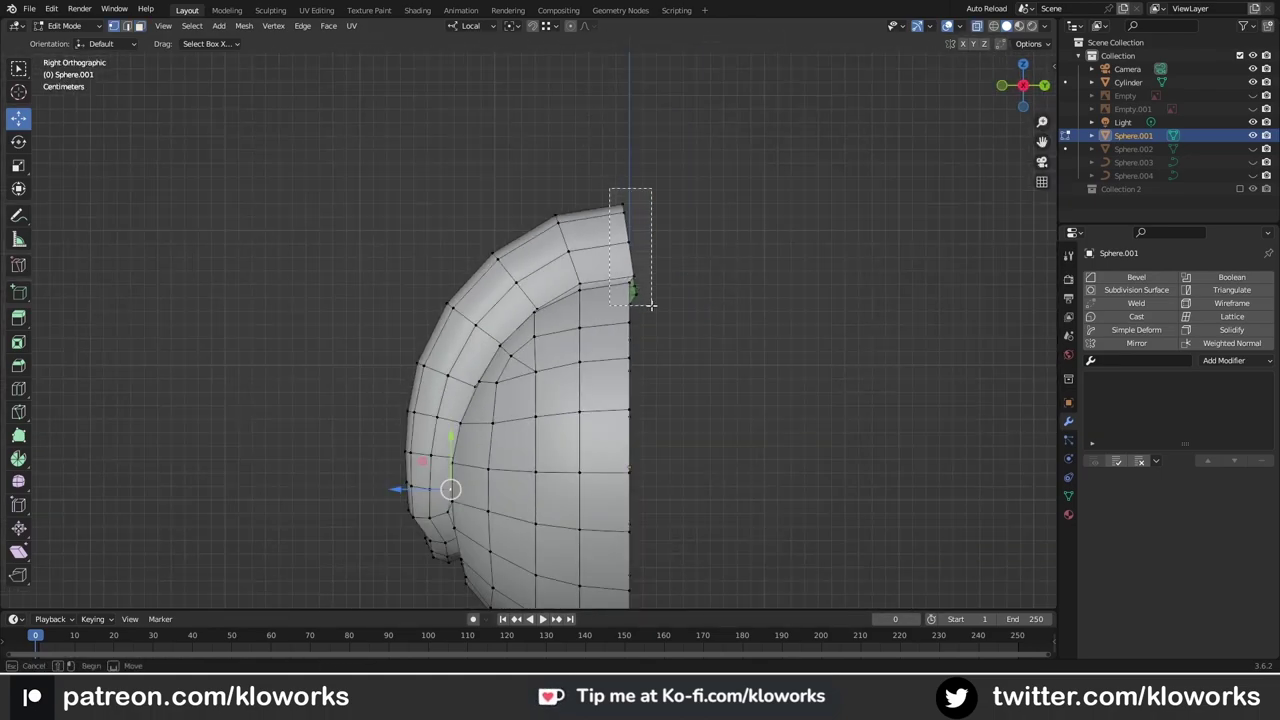
{"action": "left_click", "coordinate": [597, 256]}
Step: Reposition a single rim vertex, moving it along the Z axis
{"action": "scroll", "coordinate": [597, 256], "scroll_direction": "up", "scroll_amount": 3}
{"action": "scroll", "coordinate": [674, 223], "scroll_direction": "up", "scroll_amount": 2}
{"action": "left_click", "coordinate": [543, 300]}
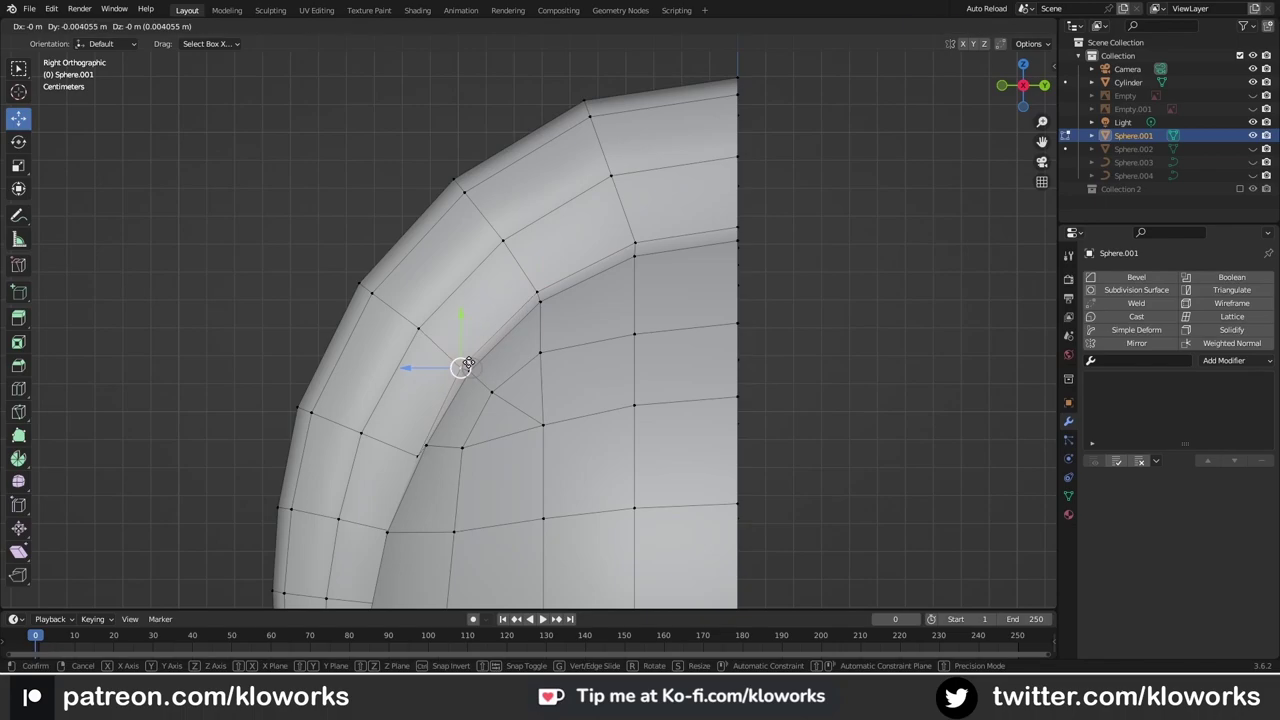
{"action": "scroll", "coordinate": [468, 362], "scroll_direction": "up", "scroll_amount": 2}
{"action": "left_click", "coordinate": [671, 177]}
{"action": "key", "text": "shift+z"}
{"action": "key", "text": "shift+z"}
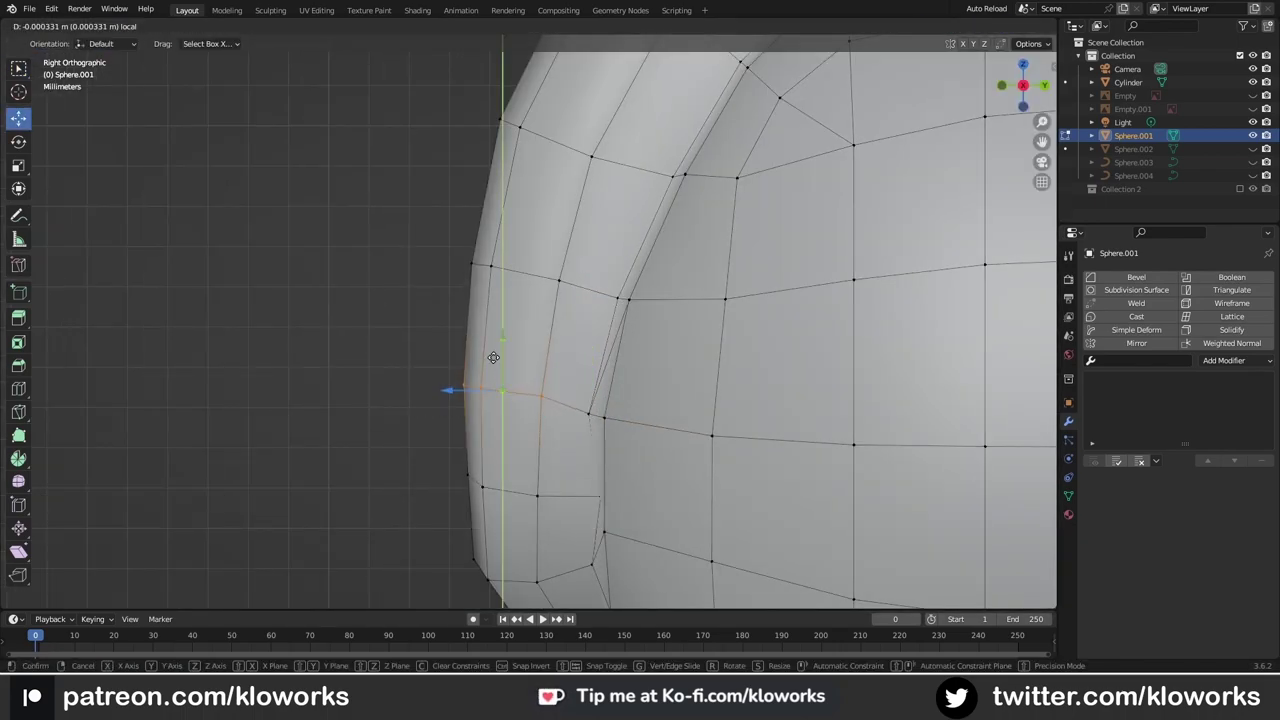
{"action": "key", "text": "g"}
{"action": "key", "text": "z"}
{"action": "left_click", "coordinate": [600, 362]}
Step: From the right side view, push a lip vertex along its normals and reposition it
{"action": "middle_click_drag", "start_coordinate": [600, 362], "coordinate": [464, 381]}
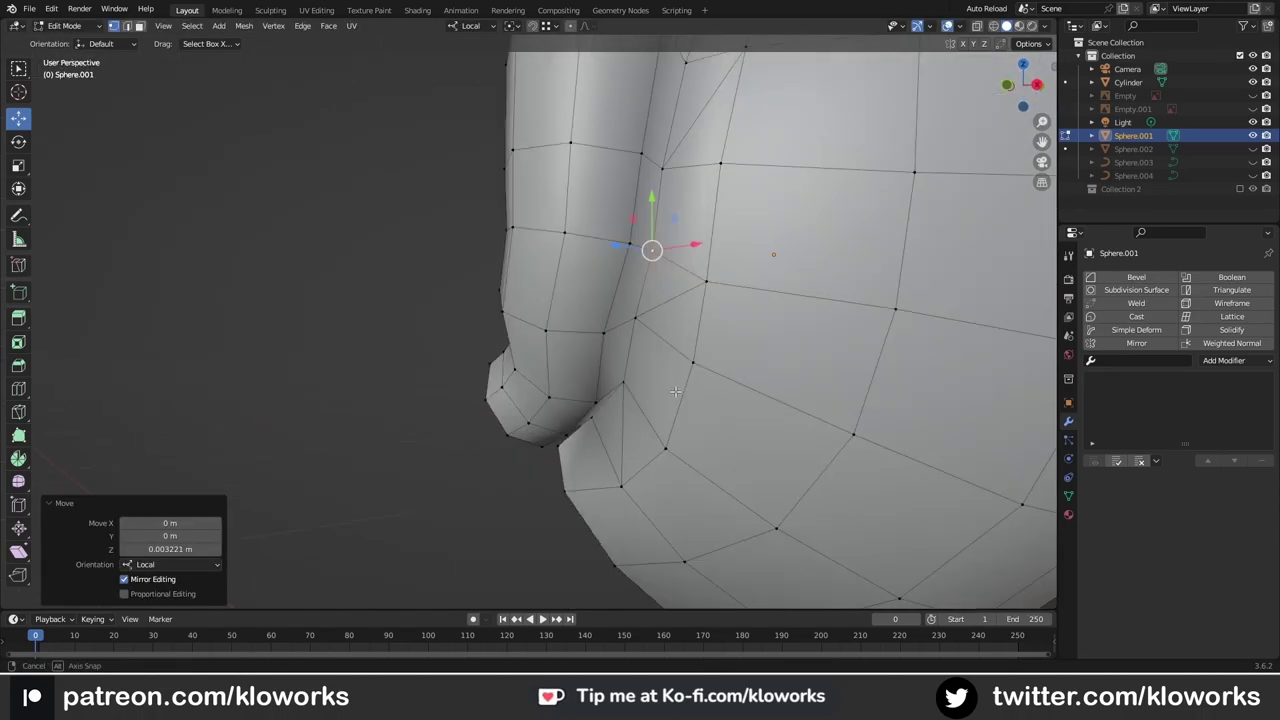
{"action": "key", "text": "KP_3"}
{"action": "scroll", "coordinate": [569, 420], "scroll_direction": "up", "scroll_amount": 3}
{"action": "key", "text": "g"}
{"action": "key", "text": "z"}
{"action": "left_click", "coordinate": [569, 420]}
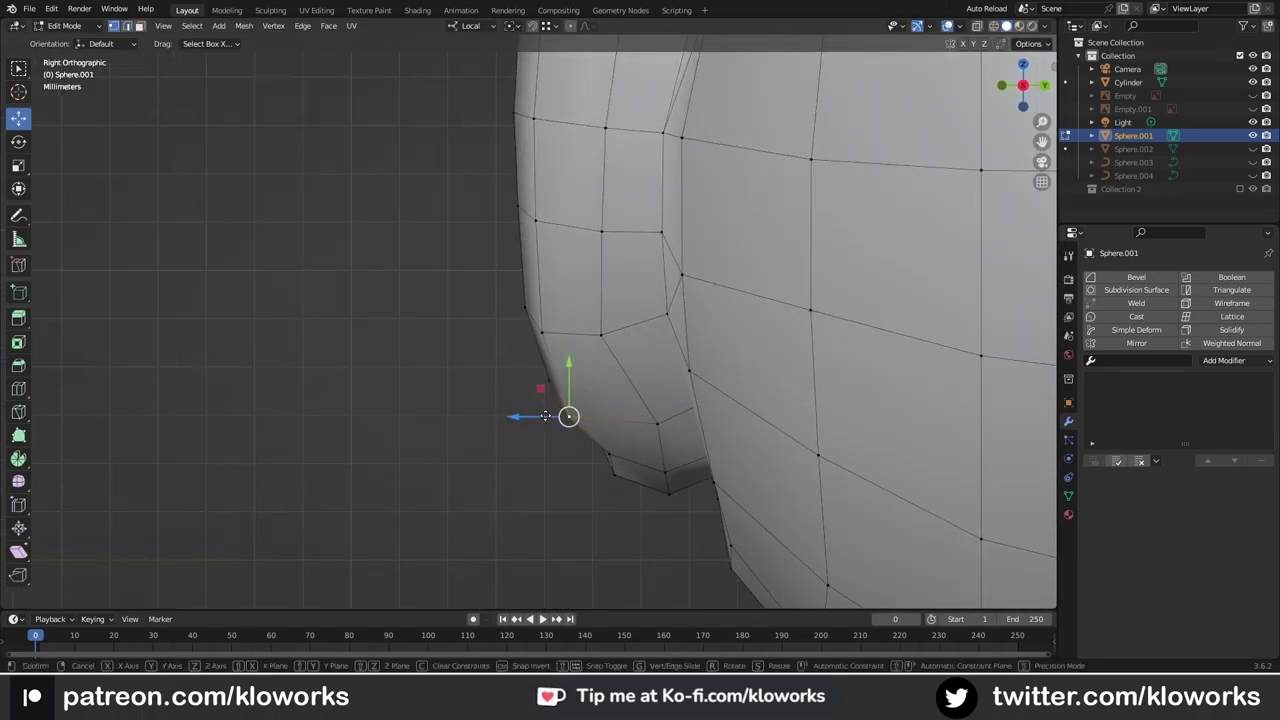
{"action": "mouse_move", "coordinate": [545, 416]}
{"action": "middle_mouse_down", "text": "shift"}
{"action": "mouse_move", "coordinate": [475, 380]}
{"action": "mouse_move", "coordinate": [430, 400]}
{"action": "mouse_move", "coordinate": [437, 428]}
{"action": "mouse_move", "coordinate": [443, 357]}
{"action": "mouse_move", "coordinate": [586, 391]}
{"action": "mouse_move", "coordinate": [570, 313]}
{"action": "mouse_move", "coordinate": [428, 269]}
{"action": "mouse_move", "coordinate": [540, 300]}
{"action": "mouse_move", "coordinate": [588, 280]}
{"action": "middle_mouse_up", "text": "shift"}
{"action": "key", "text": "alt+s"}
{"action": "key", "text": "g"}
{"action": "left_click", "coordinate": [430, 400]}
Step: Fine-tune that vertex's position with a Z-locked move and two free moves
{"action": "key", "text": "g"}
{"action": "key", "text": "z"}
{"action": "left_click", "coordinate": [570, 313]}
{"action": "key", "text": "g"}
{"action": "left_click", "coordinate": [365, 250]}
{"action": "key", "text": "g"}
{"action": "left_click", "coordinate": [540, 300]}
Step: Move a vertex near the lip-bulb joint along X onto the edge
{"action": "left_click", "coordinate": [587, 280]}
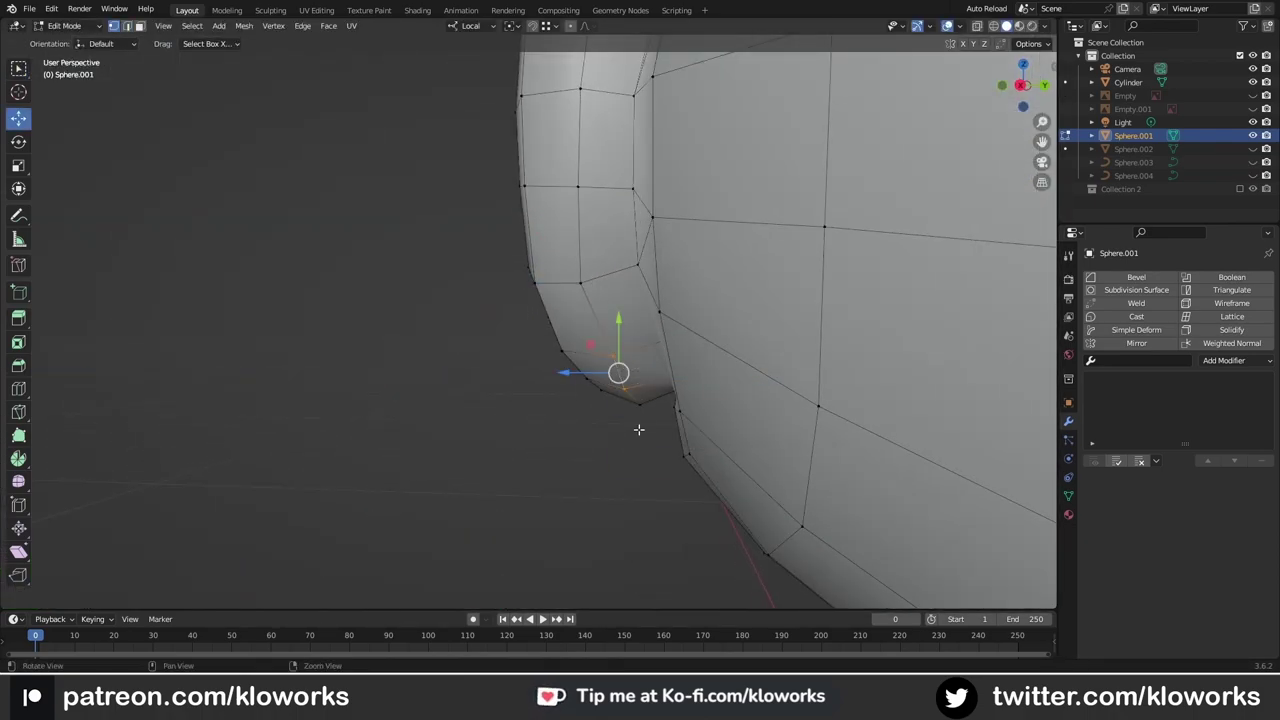
{"action": "middle_click_drag", "start_coordinate": [639, 429], "coordinate": [622, 494]}
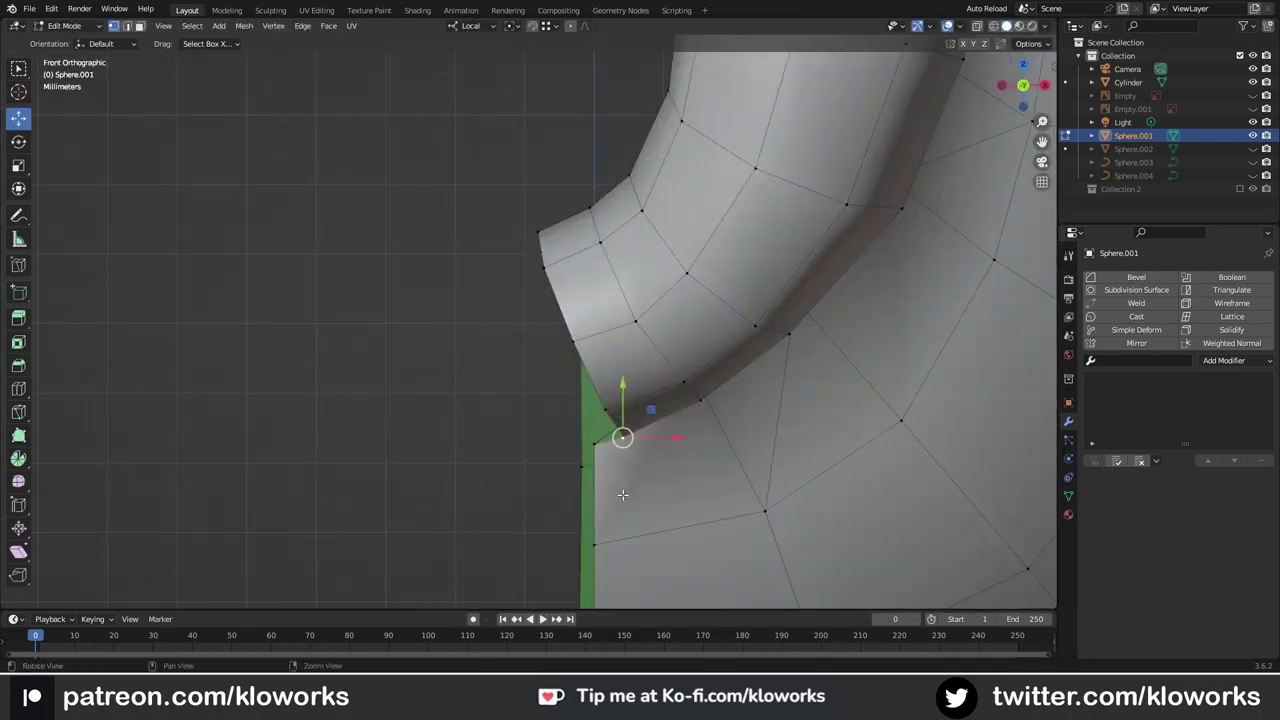
{"action": "key", "text": "g"}
{"action": "key", "text": "x"}
{"action": "left_click", "coordinate": [631, 443]}
{"action": "middle_click_drag", "start_coordinate": [631, 443], "coordinate": [593, 384], "text": "shift"}
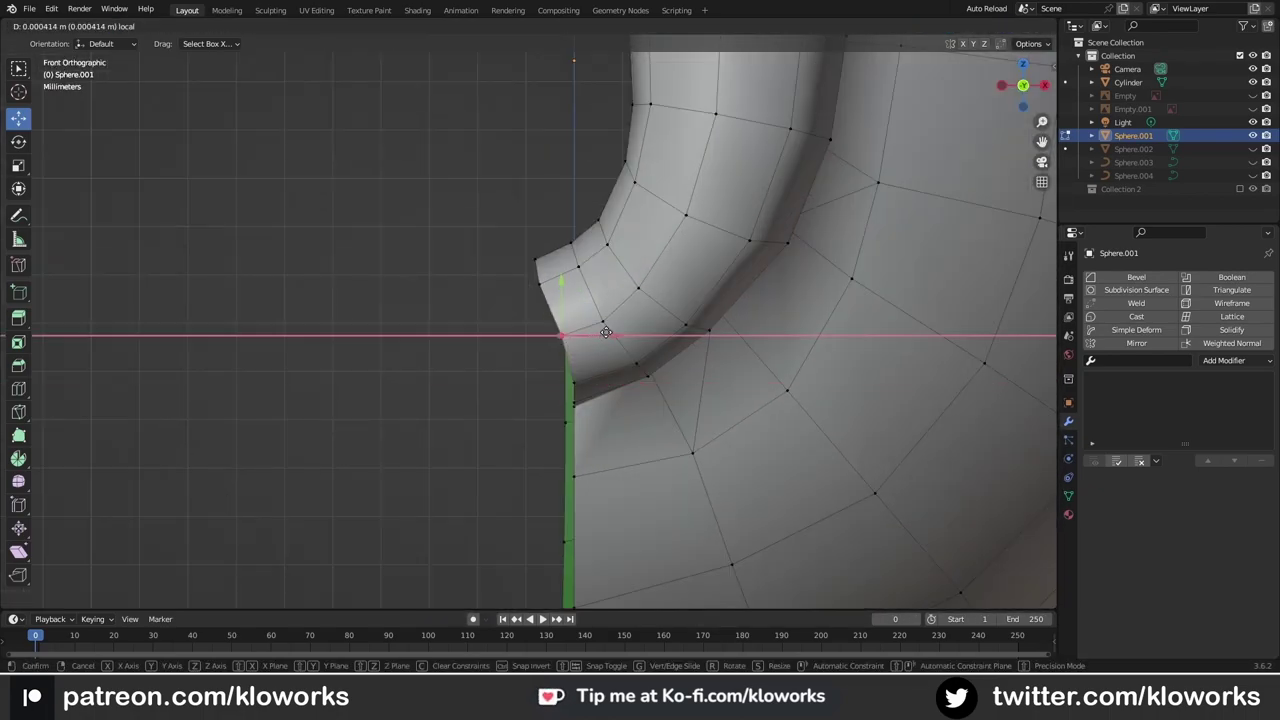
{"action": "left_click", "coordinate": [573, 242]}
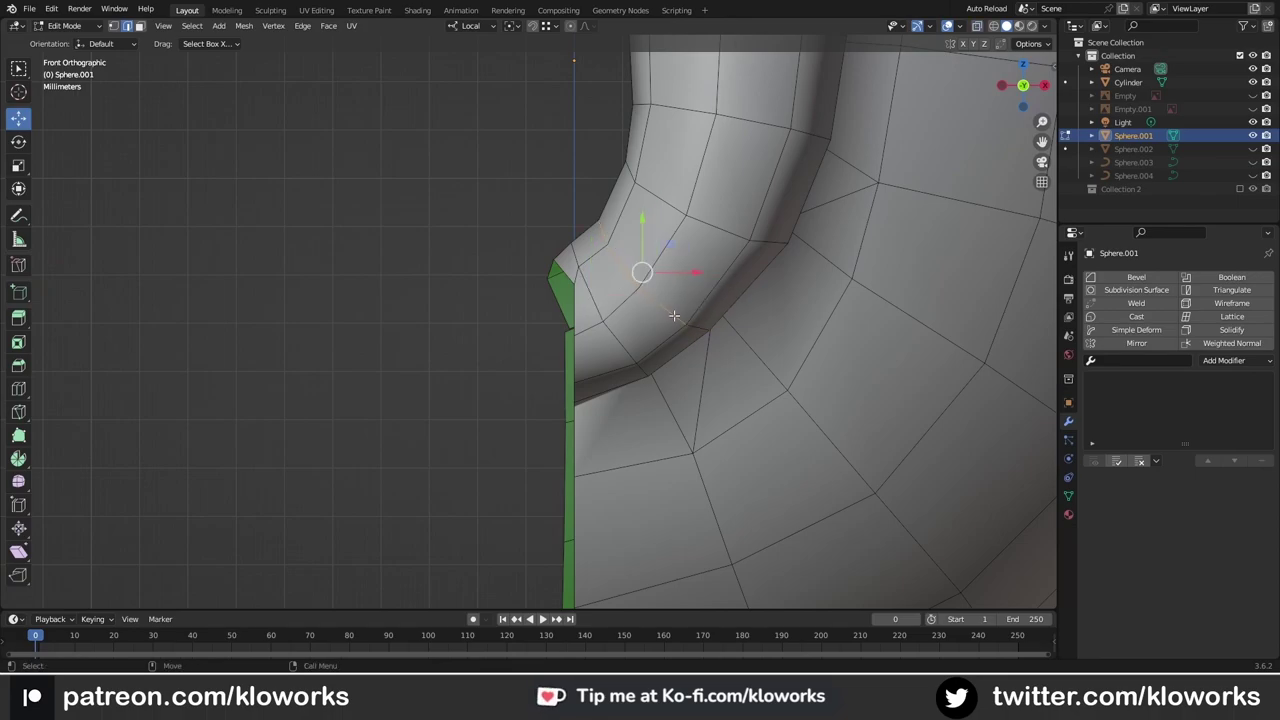
Step: Nudge a vertex at the lip crease along the X axis
{"action": "middle_click_drag", "start_coordinate": [578, 310], "coordinate": [588, 270], "text": "shift"}
{"action": "key", "text": "g"}
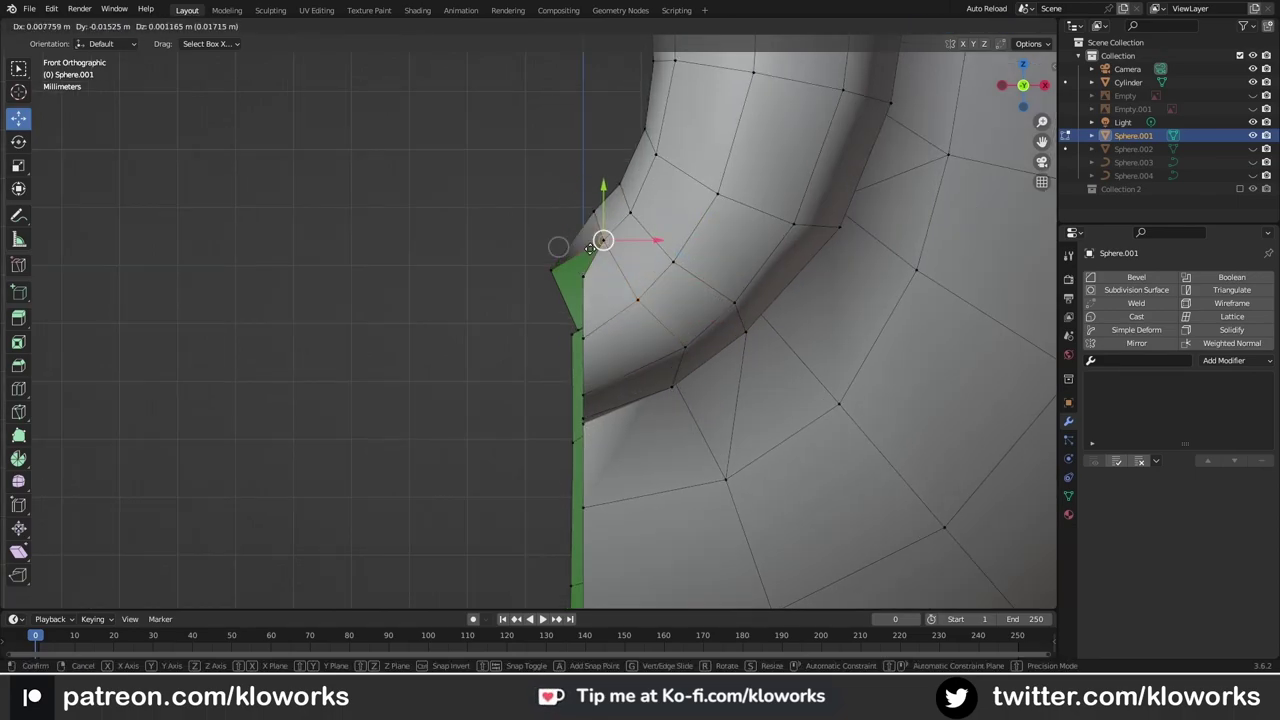
{"action": "key", "text": "g"}
{"action": "key", "text": "x"}
{"action": "left_click", "coordinate": [586, 268]}
{"action": "scroll", "coordinate": [551, 300], "scroll_direction": "down", "scroll_amount": 3}
Step: Flatten the centre-seam vertices, then shift a crease vertex along X
{"action": "key", "text": "w"}
{"action": "left_click_drag", "start_coordinate": [540, 142], "coordinate": [592, 543]}
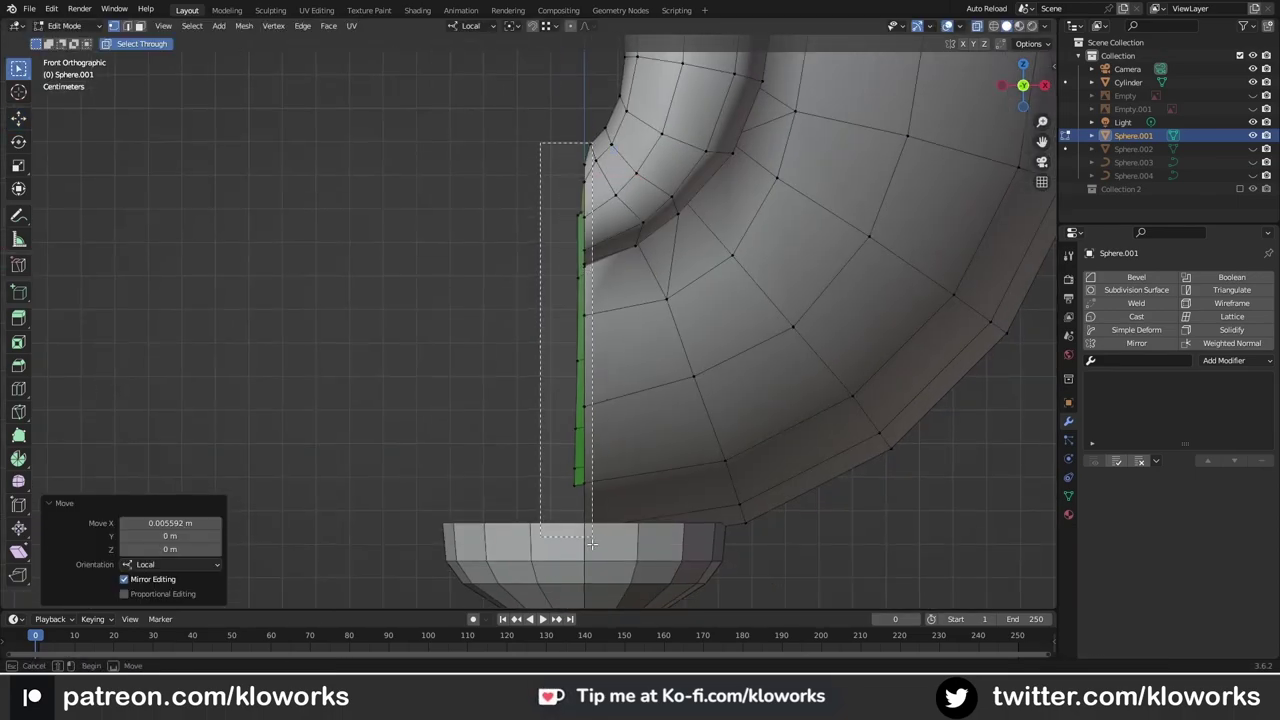
{"action": "left_click", "coordinate": [603, 357]}
{"action": "key", "text": "ctrl+shift+Tab"}
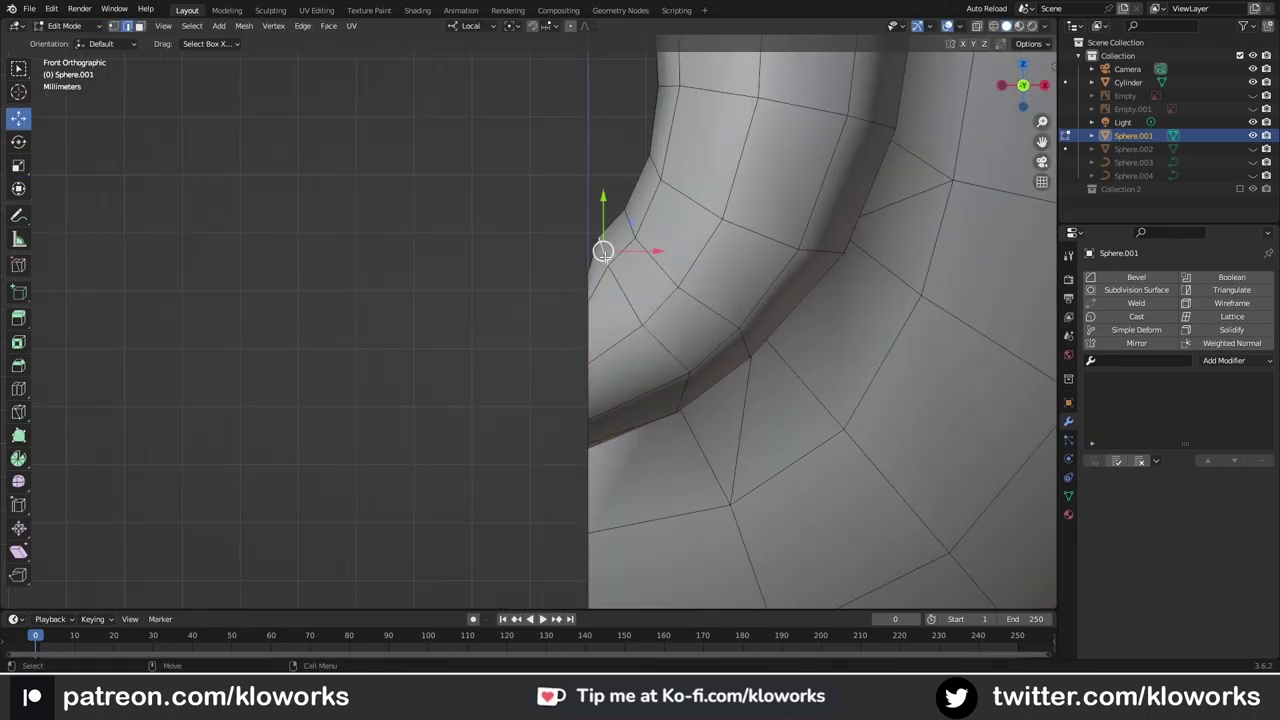
{"action": "left_click", "coordinate": [685, 282]}
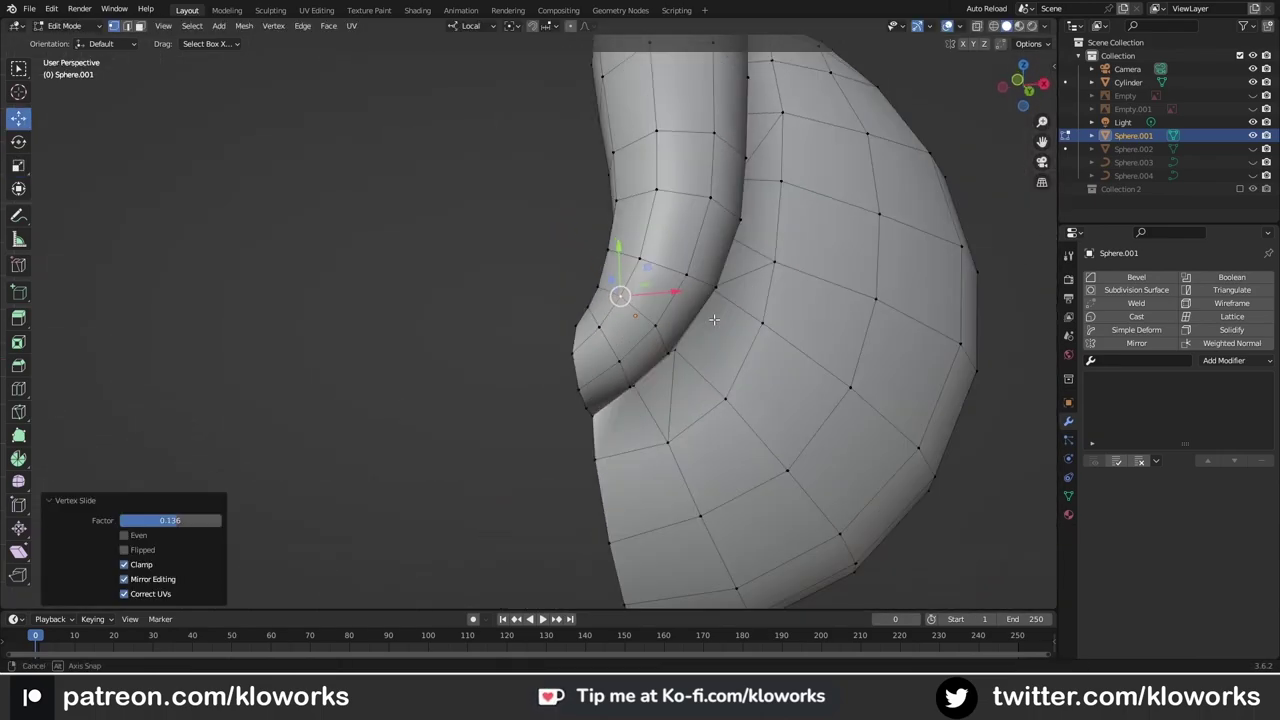
{"action": "scroll", "coordinate": [651, 317], "scroll_direction": "up", "scroll_amount": 3}
{"action": "key", "text": "g"}
{"action": "key", "text": "x"}
{"action": "left_click", "coordinate": [641, 316]}
{"action": "scroll", "coordinate": [641, 316], "scroll_direction": "down", "scroll_amount": 3}
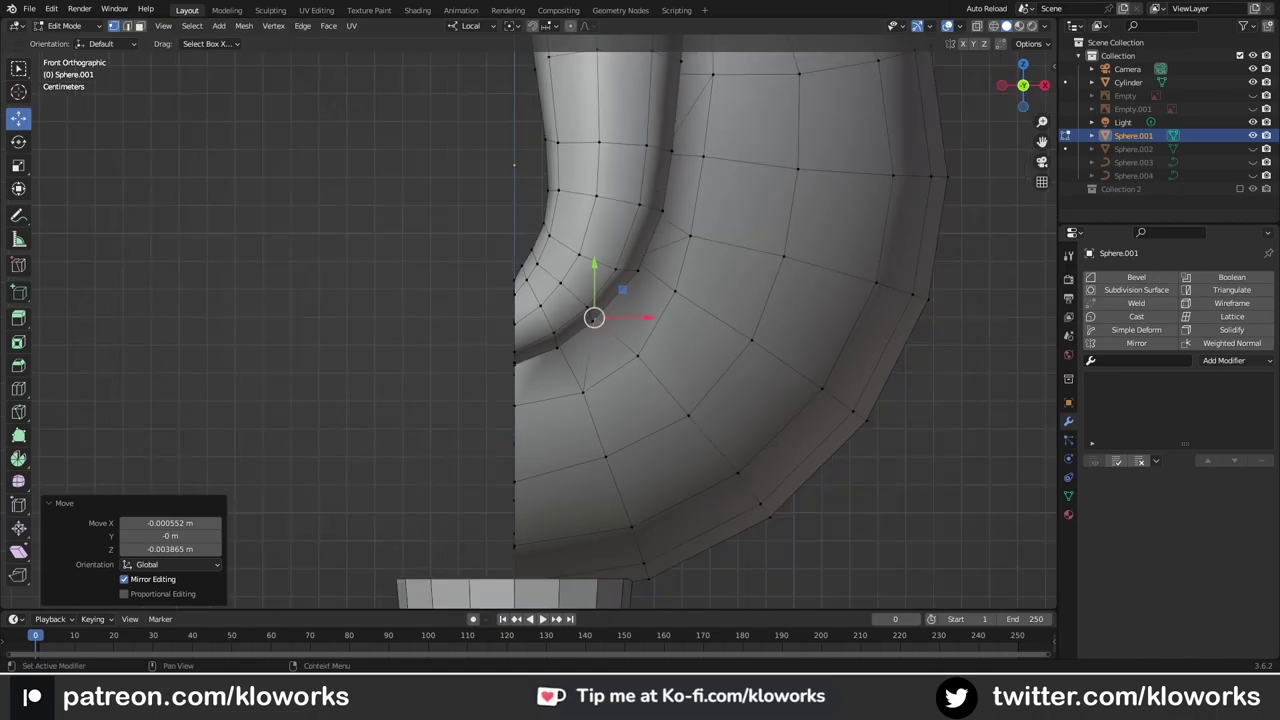
Step: Slide a vertex at the top of the lip along its edge
{"action": "middle_click_drag", "start_coordinate": [594, 318], "coordinate": [712, 172]}
{"action": "left_click", "coordinate": [712, 172]}
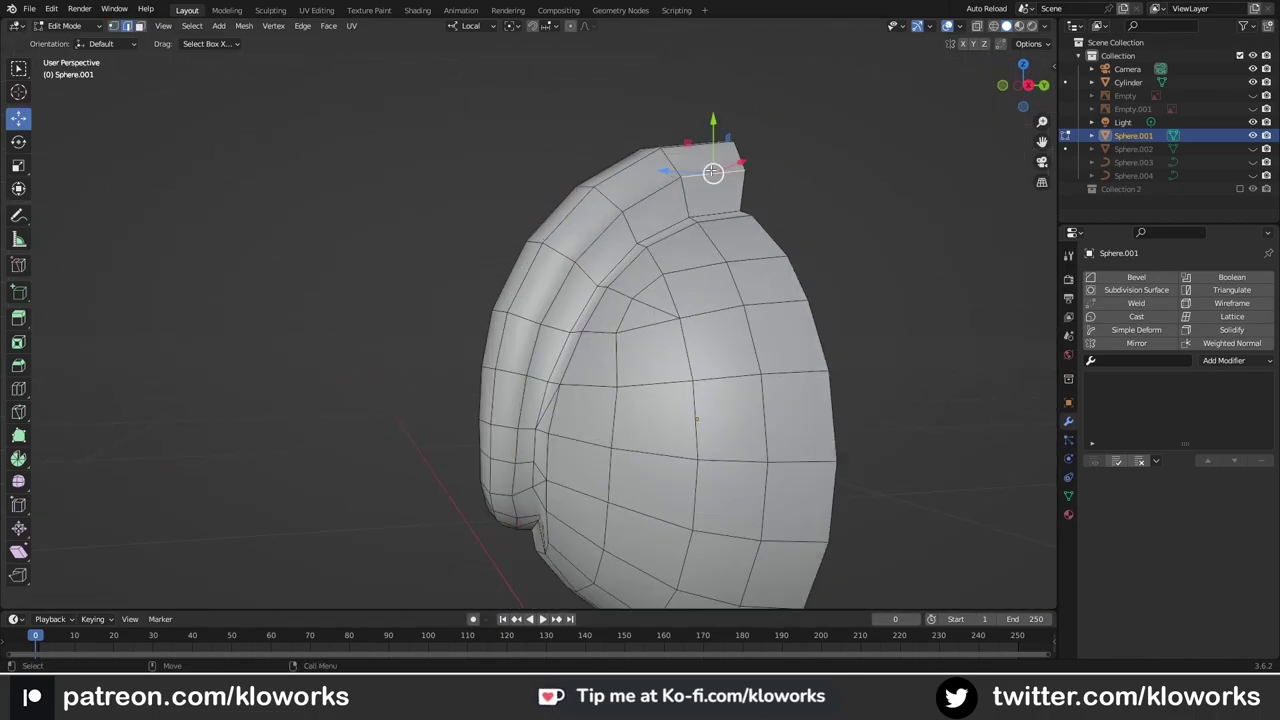
{"action": "middle_click_drag", "start_coordinate": [649, 215], "coordinate": [599, 309]}
{"action": "key", "text": "g"}
{"action": "key", "text": "y"}
{"action": "key", "text": "y"}
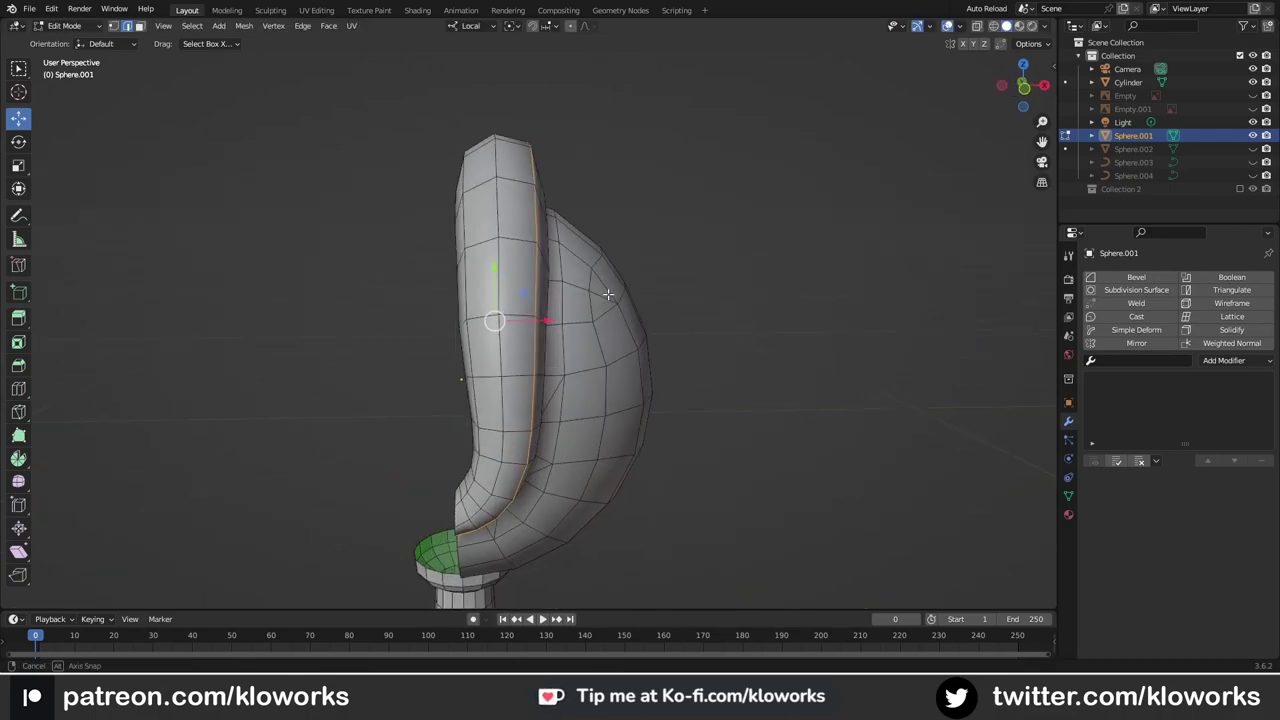
{"action": "left_click", "coordinate": [528, 312]}
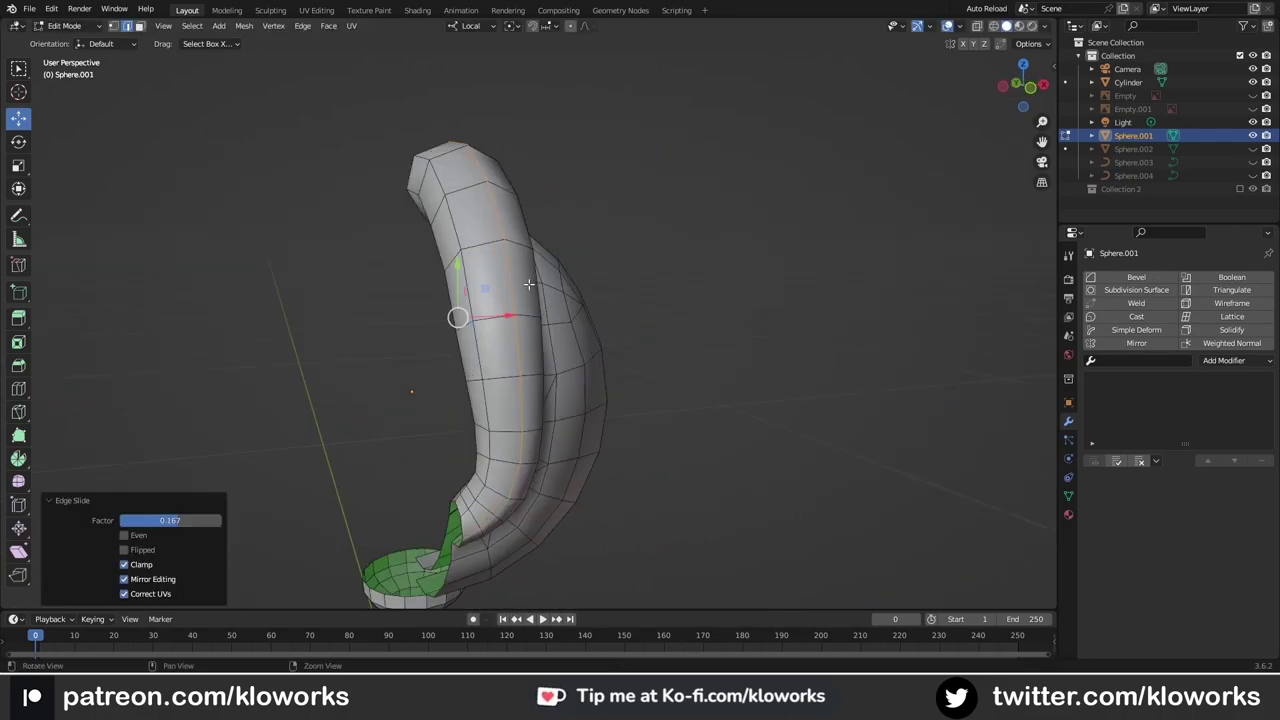
Step: In front view, slide the lip edge along the surface to tighten the crease
{"action": "middle_click_drag", "start_coordinate": [660, 300], "coordinate": [609, 294]}
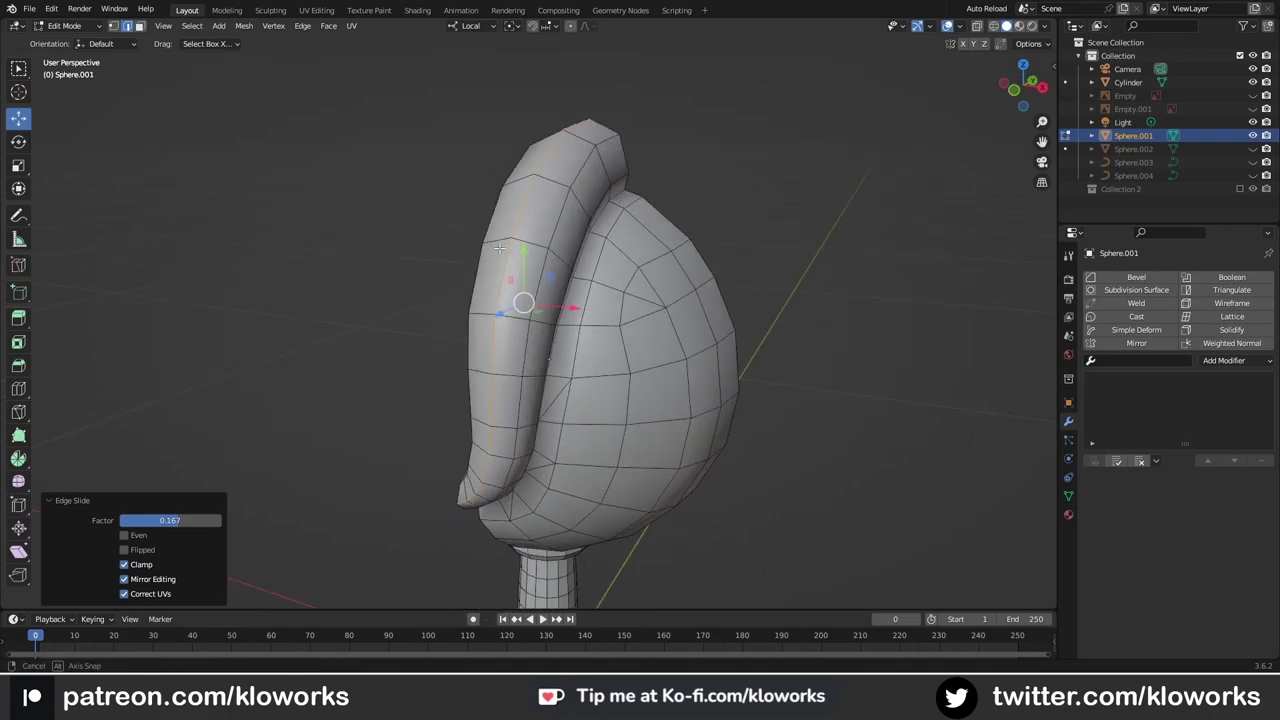
{"action": "key", "text": "KP_1"}
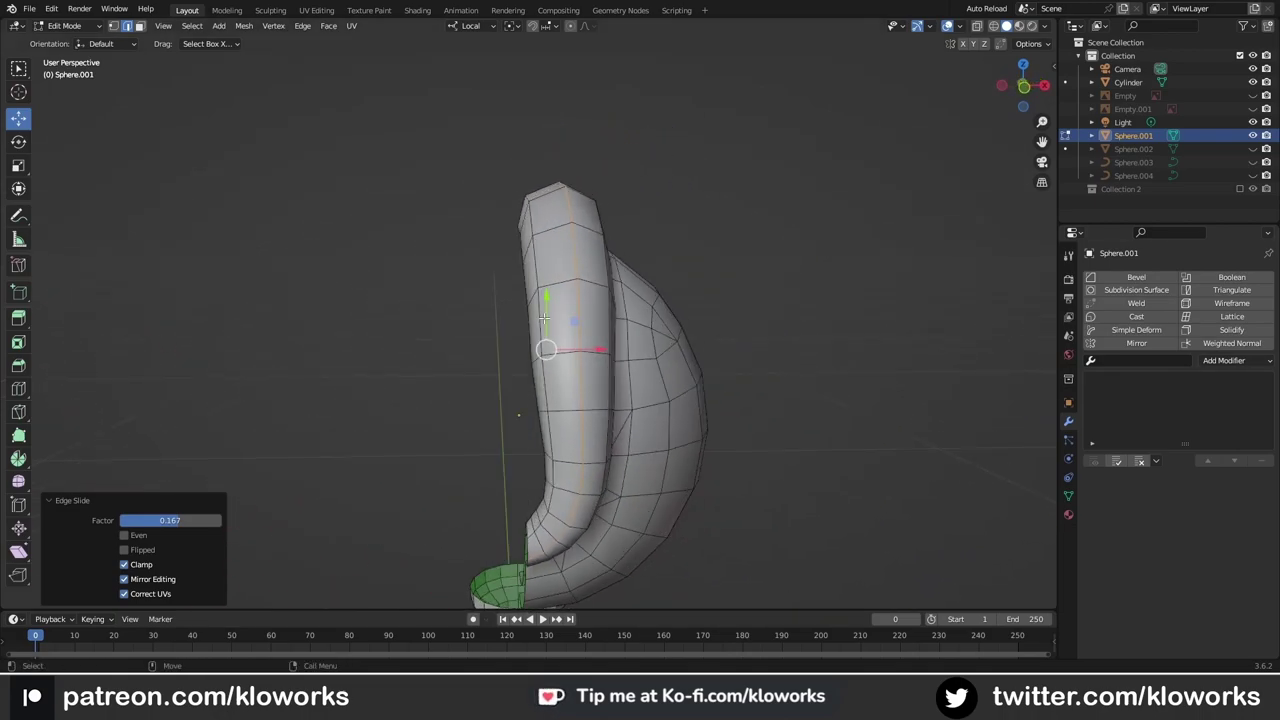
{"action": "key", "text": "g"}
{"action": "key", "text": "x"}
{"action": "left_click", "coordinate": [591, 362]}
{"action": "right_click", "coordinate": [586, 245]}
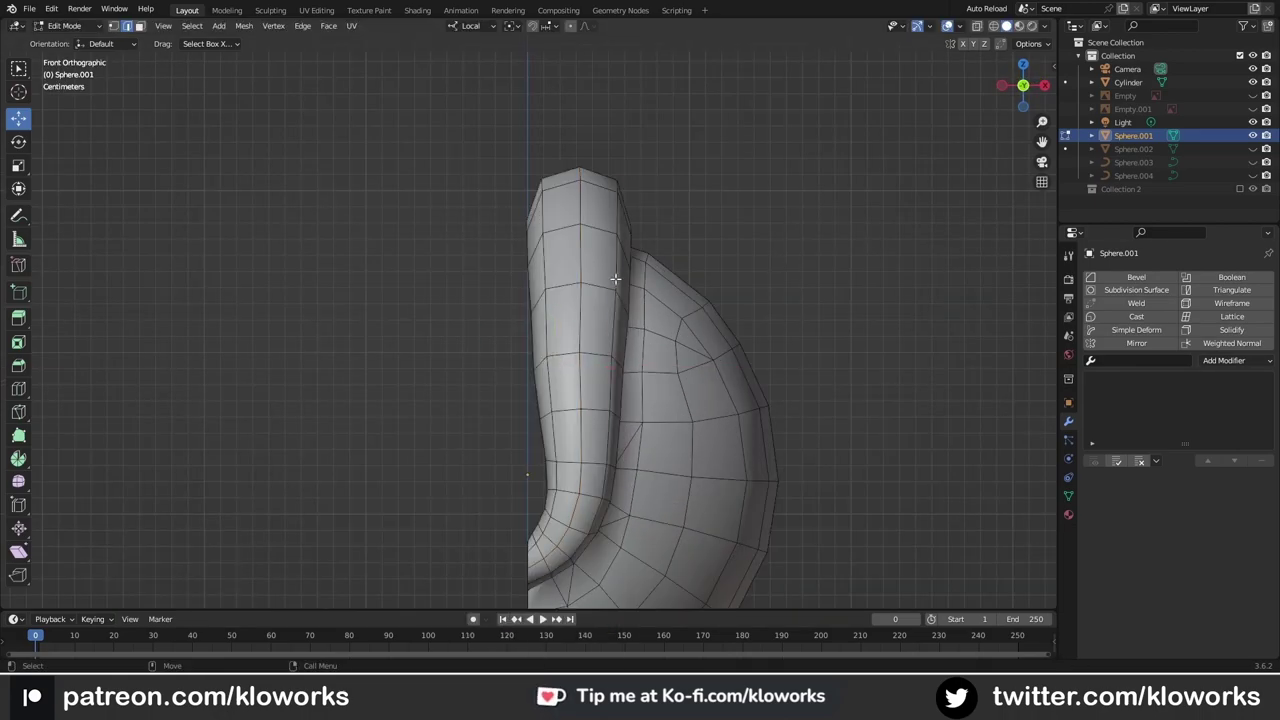
{"action": "right_click", "coordinate": [765, 497]}
Step: Raise the vertices at the lip's top about 0.002061 m along Z
{"action": "middle_click_drag", "start_coordinate": [800, 497], "coordinate": [600, 400]}
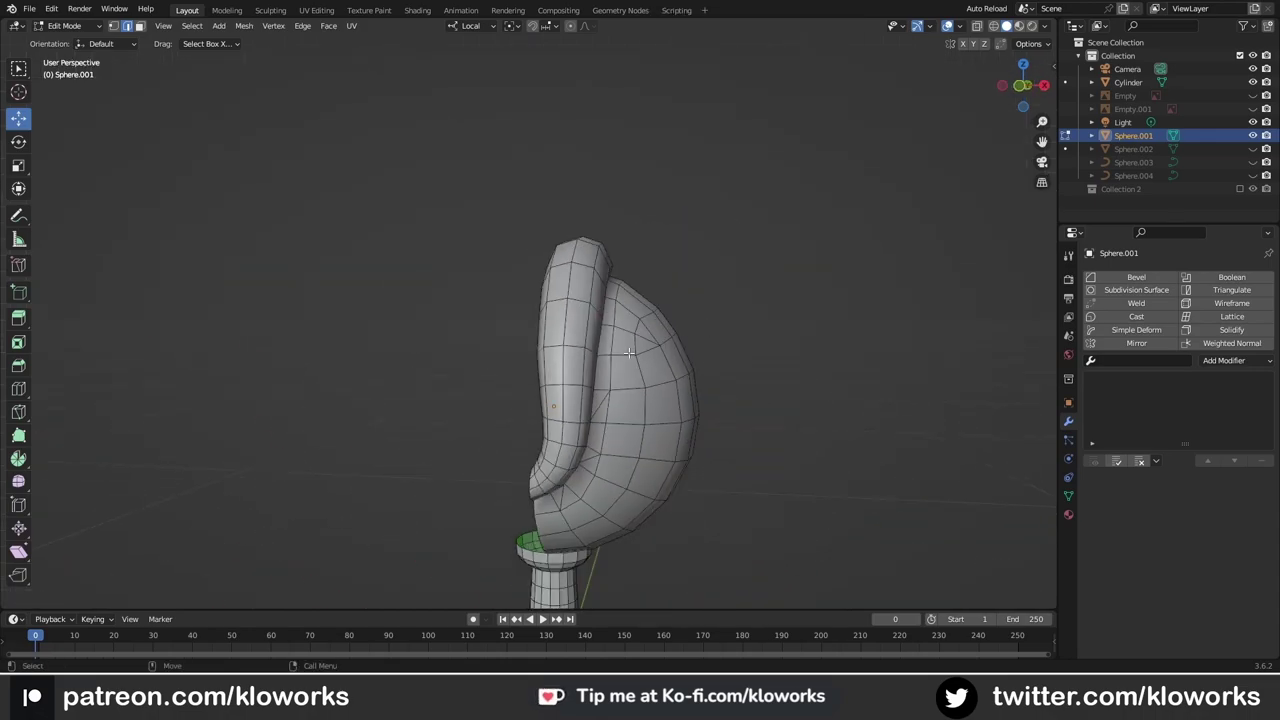
{"action": "key", "text": "KP_1"}
{"action": "scroll", "coordinate": [553, 420], "scroll_direction": "up", "scroll_amount": 3}
{"action": "left_click_drag", "start_coordinate": [481, 376], "coordinate": [553, 420]}
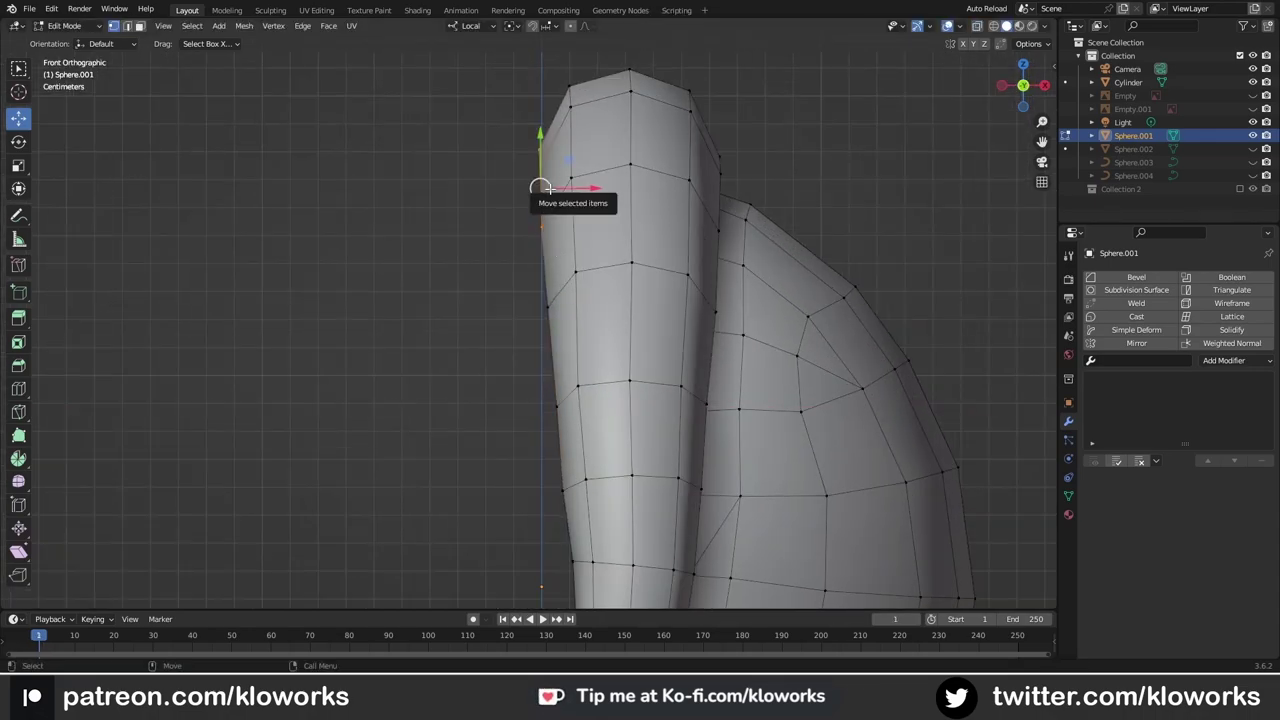
{"action": "left_click", "coordinate": [540, 188]}
Step: Add a loop cut running along the lip and apply Set Edge Flow to it
{"action": "mouse_move", "coordinate": [551, 189]}
{"action": "middle_mouse_down"}
{"action": "mouse_move", "coordinate": [684, 320]}
{"action": "mouse_move", "coordinate": [763, 354]}
{"action": "middle_mouse_up"}
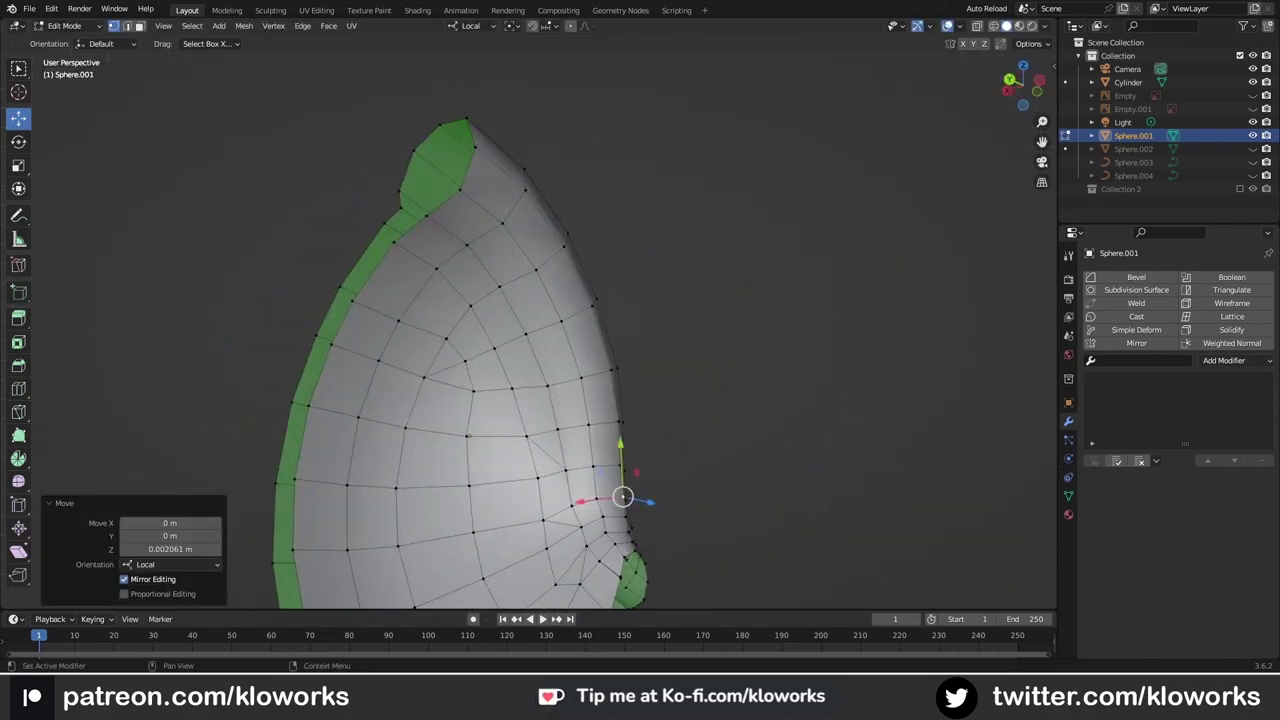
{"action": "middle_click_drag", "start_coordinate": [680, 400], "coordinate": [603, 321]}
{"action": "key", "text": "ctrl+r"}
{"action": "left_click", "coordinate": [855, 327]}
{"action": "middle_click_drag", "start_coordinate": [800, 371], "coordinate": [614, 494]}
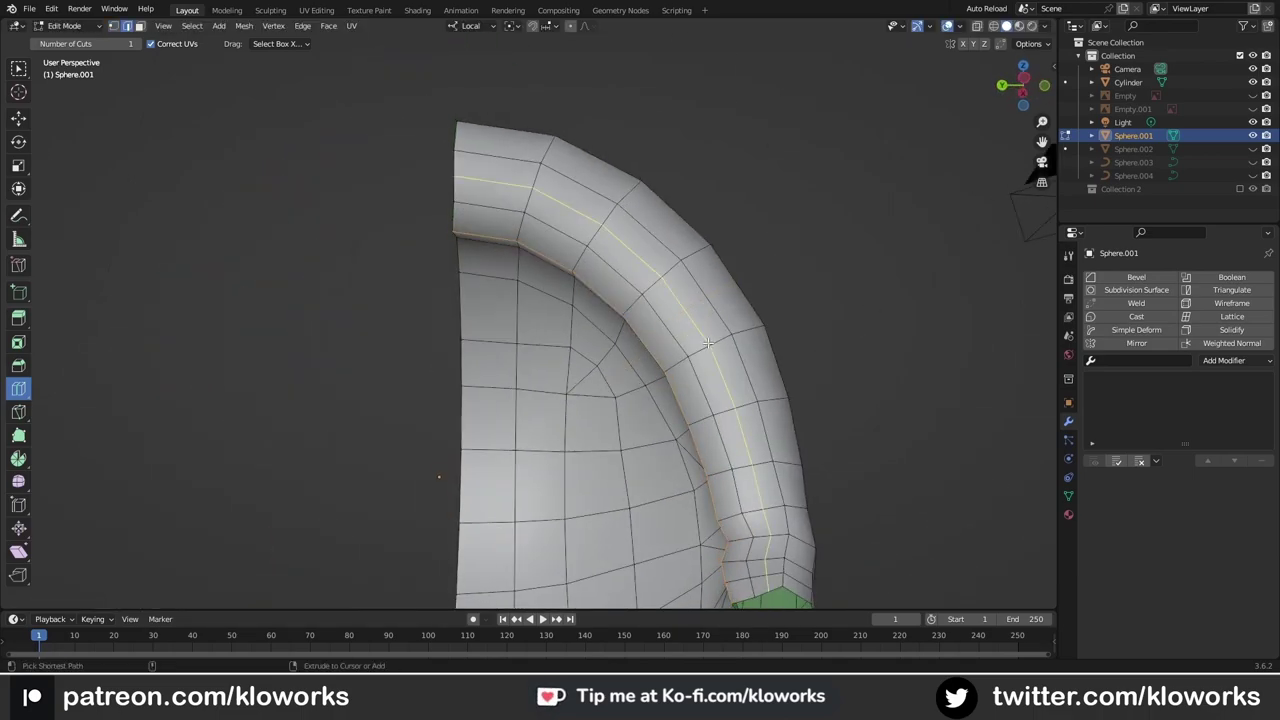
{"action": "right_click", "coordinate": [614, 494]}
{"action": "left_click", "coordinate": [614, 494]}
{"action": "middle_click_drag", "start_coordinate": [641, 263], "coordinate": [771, 491]}
{"action": "scroll", "coordinate": [467, 339], "scroll_direction": "up", "scroll_amount": 5}
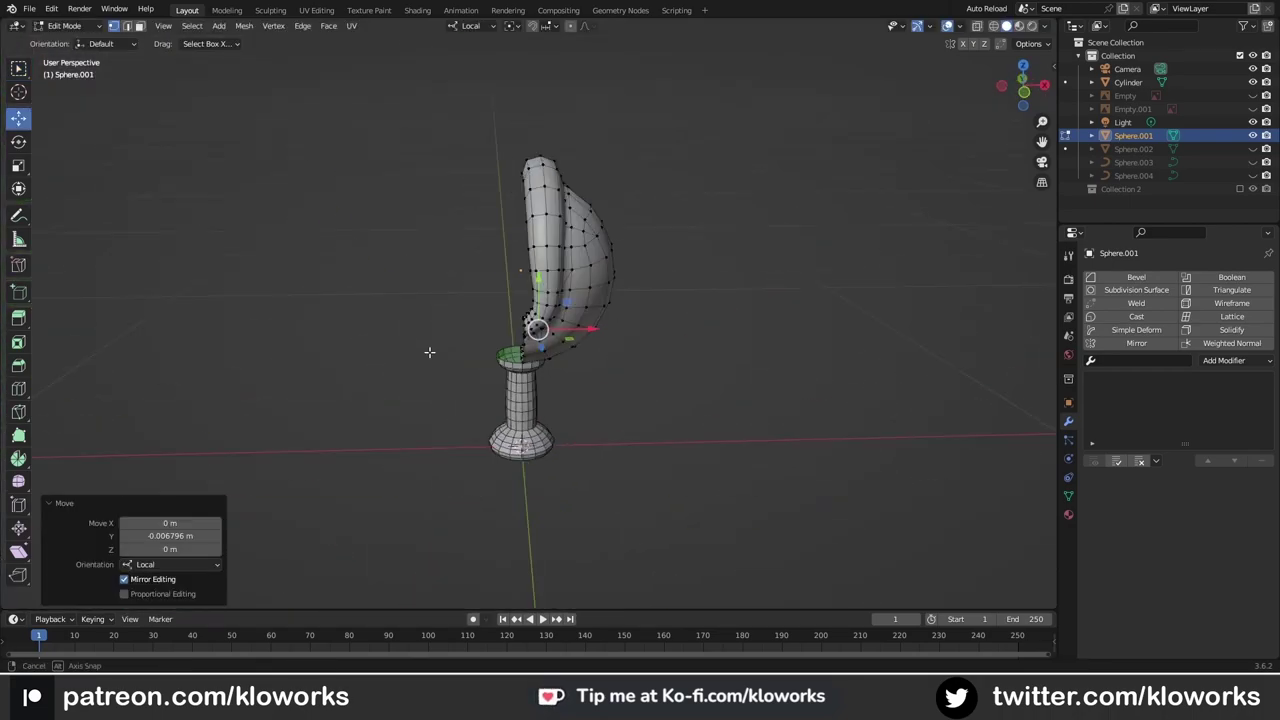
Step: Select the plant head and frame its inner-lobe vertex from the front
{"action": "middle_click_drag", "start_coordinate": [429, 352], "coordinate": [520, 300], "text": "alt"}
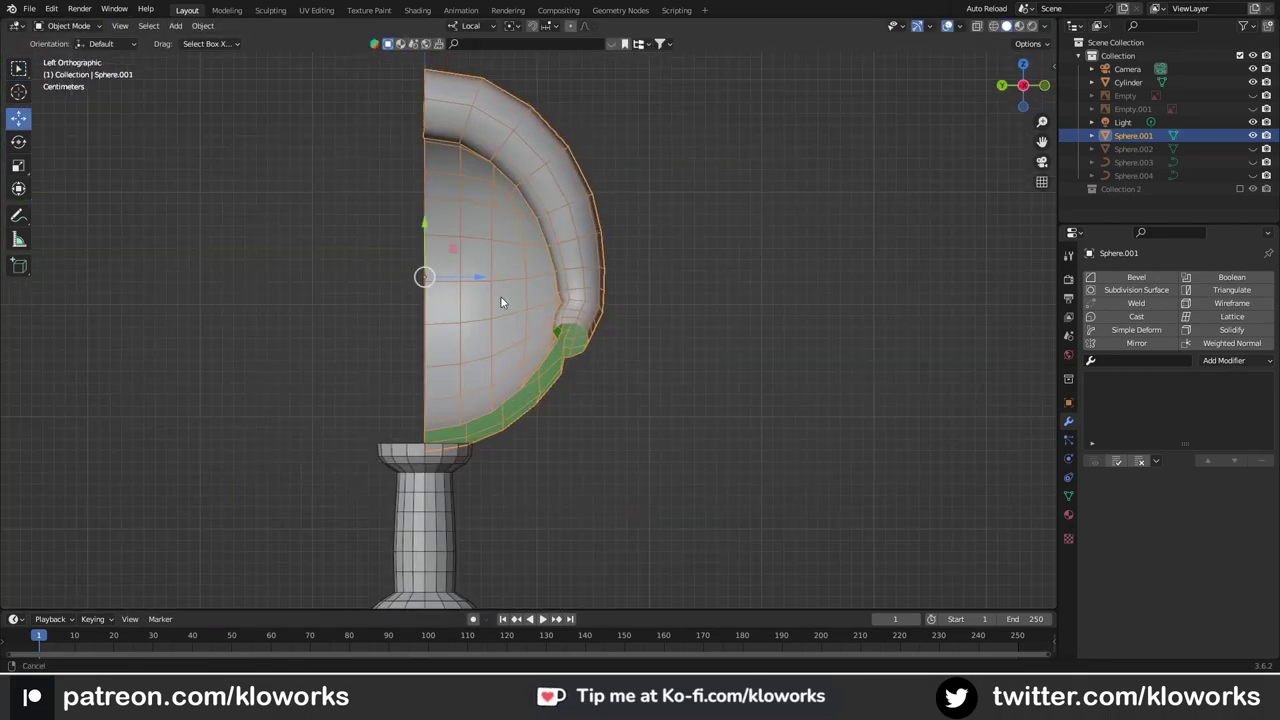
{"action": "scroll", "coordinate": [565, 405], "scroll_direction": "up", "scroll_amount": 3}
{"action": "scroll", "coordinate": [565, 405], "scroll_direction": "up", "scroll_amount": 2}
{"action": "key", "text": "g"}
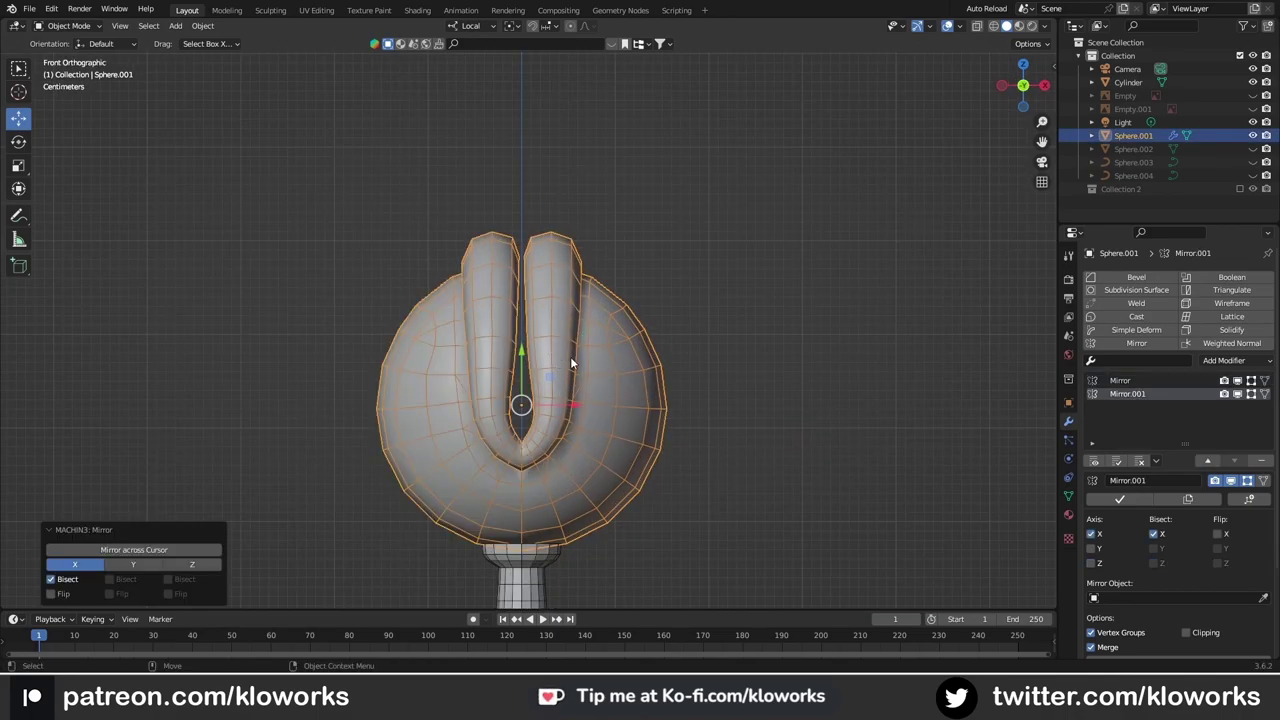
{"action": "left_click", "coordinate": [682, 316]}
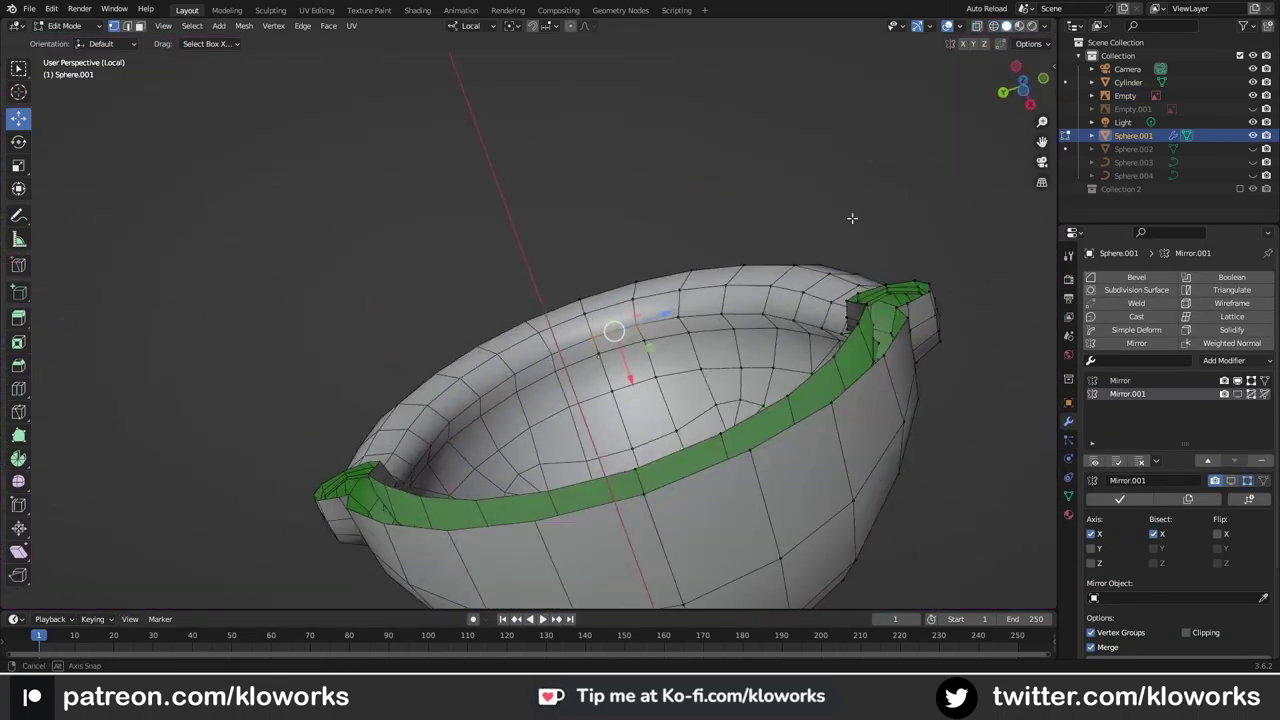
{"action": "key", "text": "KP_1"}
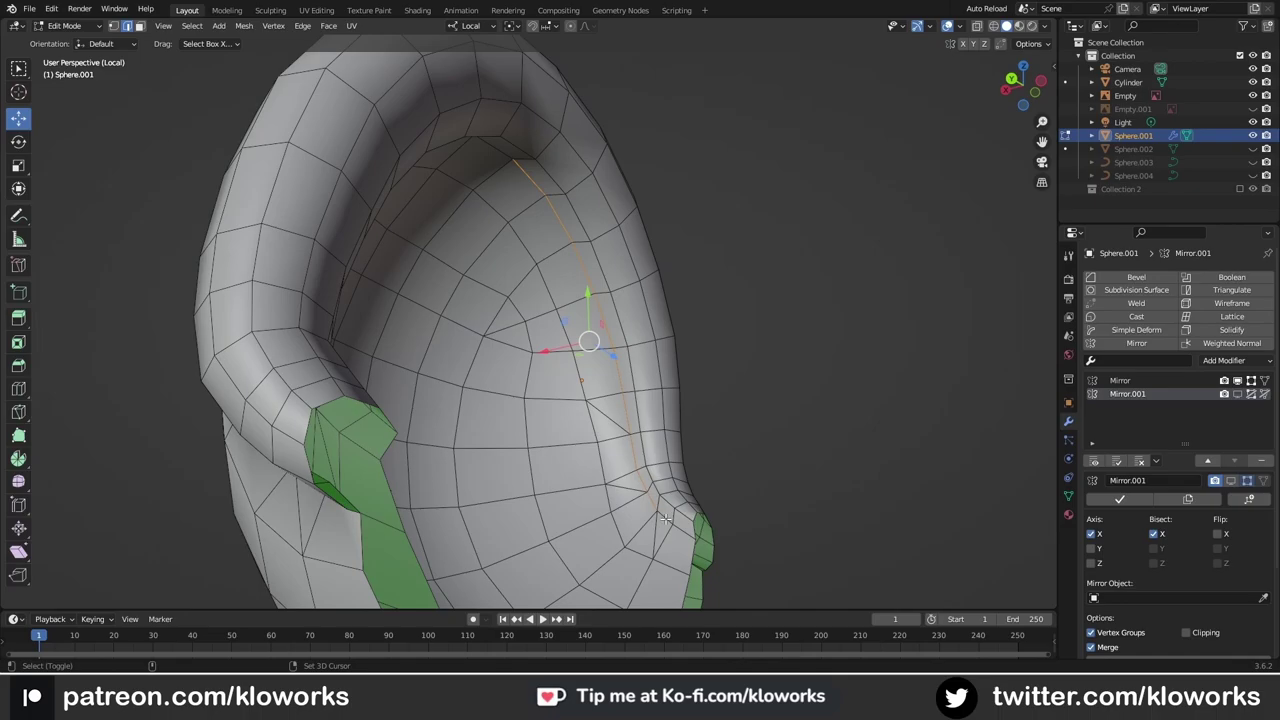
{"action": "right_click", "coordinate": [517, 358]}
{"action": "left_click", "coordinate": [517, 357]}
{"action": "mouse_move", "coordinate": [517, 362]}
{"action": "middle_mouse_down"}
{"action": "mouse_move", "coordinate": [513, 152]}
{"action": "mouse_move", "coordinate": [441, 329]}
{"action": "middle_mouse_up"}
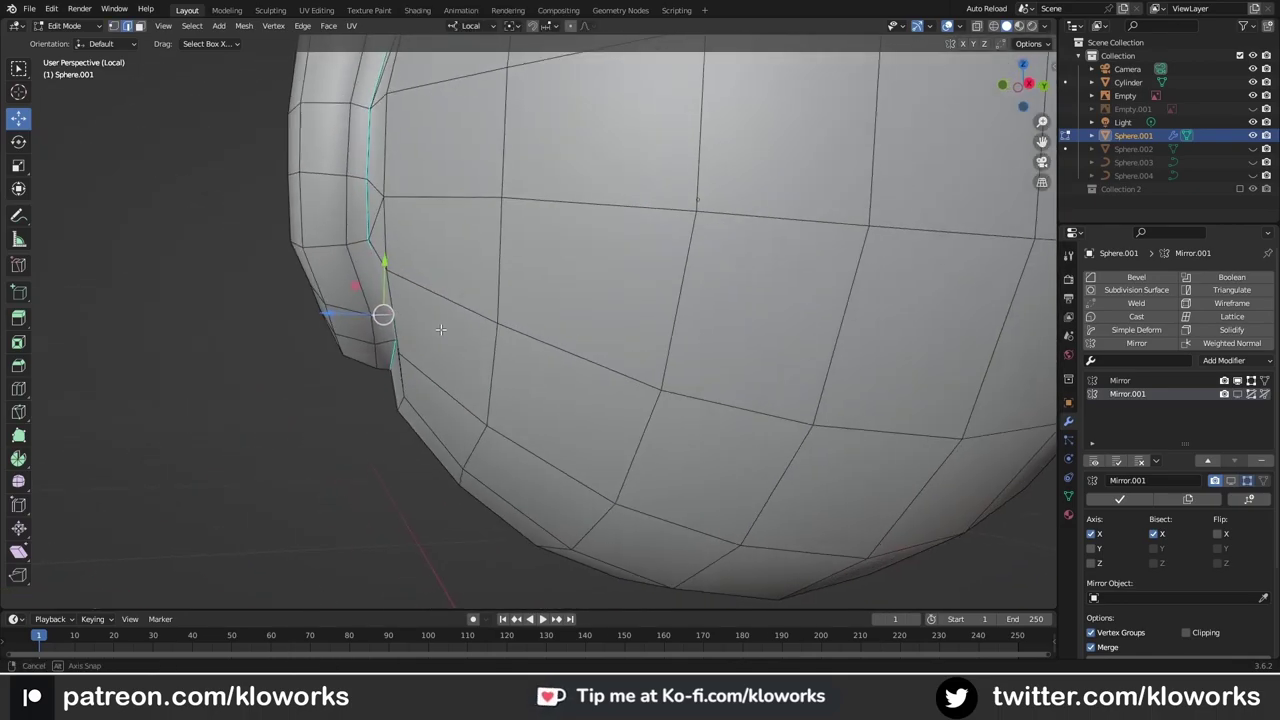
{"action": "middle_click_drag", "start_coordinate": [441, 329], "coordinate": [522, 251]}
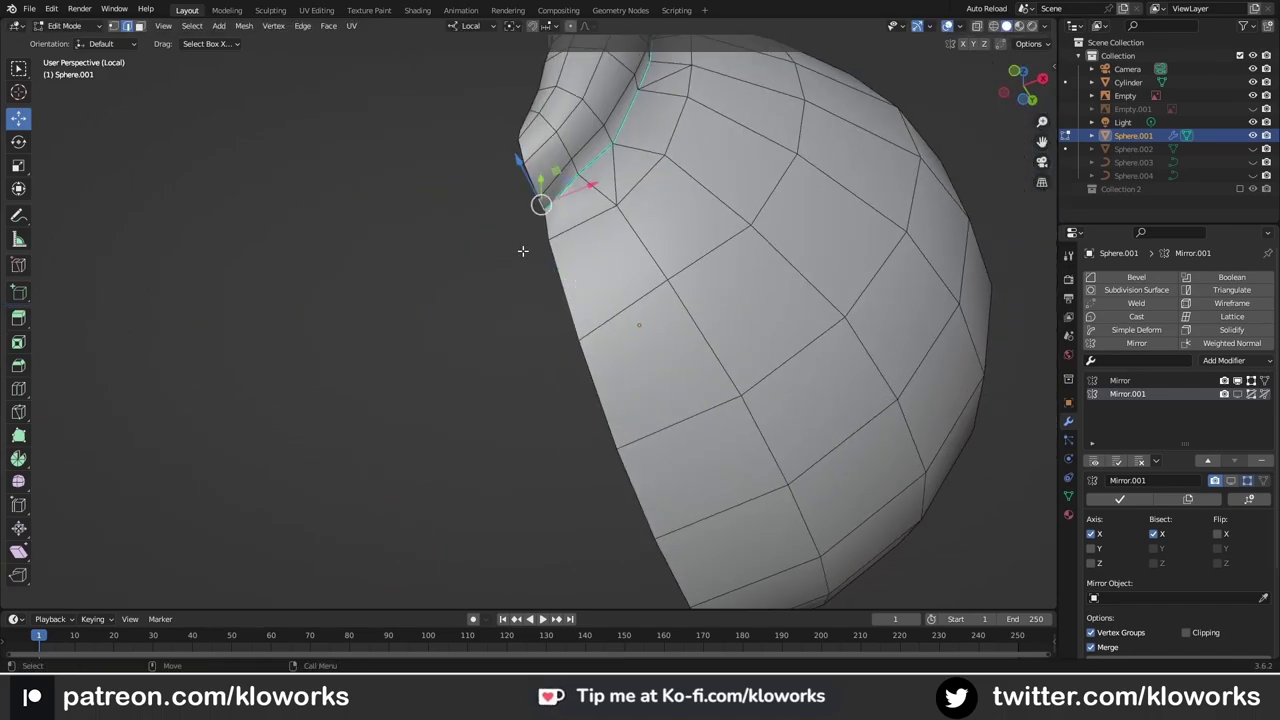
{"action": "key", "text": "KP_Decimal"}
Step: Merge overlapping vertices by distance and move the lobe vertex along Y
{"action": "key", "text": "m"}
{"action": "left_click", "coordinate": [475, 421]}
{"action": "scroll", "coordinate": [475, 421], "scroll_direction": "down", "scroll_amount": 3}
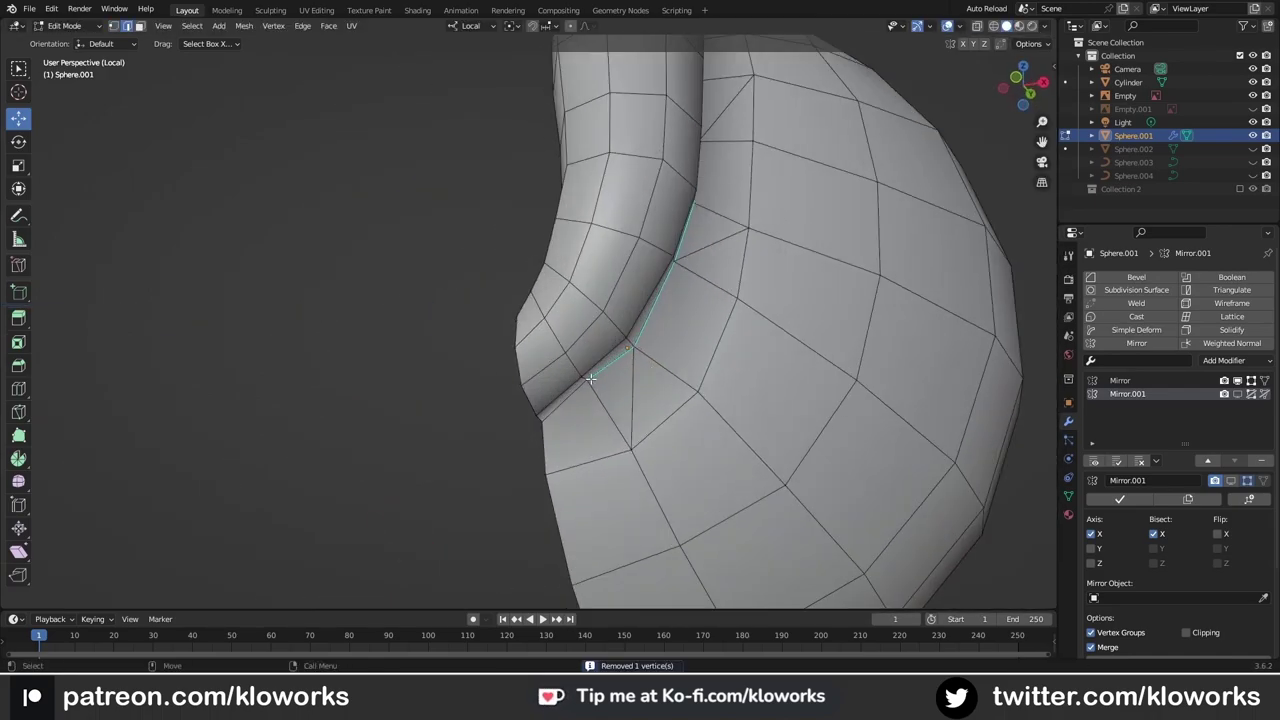
{"action": "key", "text": "g"}
{"action": "key", "text": "y"}
{"action": "left_click", "coordinate": [700, 515]}
Step: Place the lobe vertex up along the crease and slide it along its edge
{"action": "scroll", "coordinate": [702, 517], "scroll_direction": "up", "scroll_amount": 2}
{"action": "middle_click_drag", "start_coordinate": [702, 517], "coordinate": [507, 410], "text": "alt"}
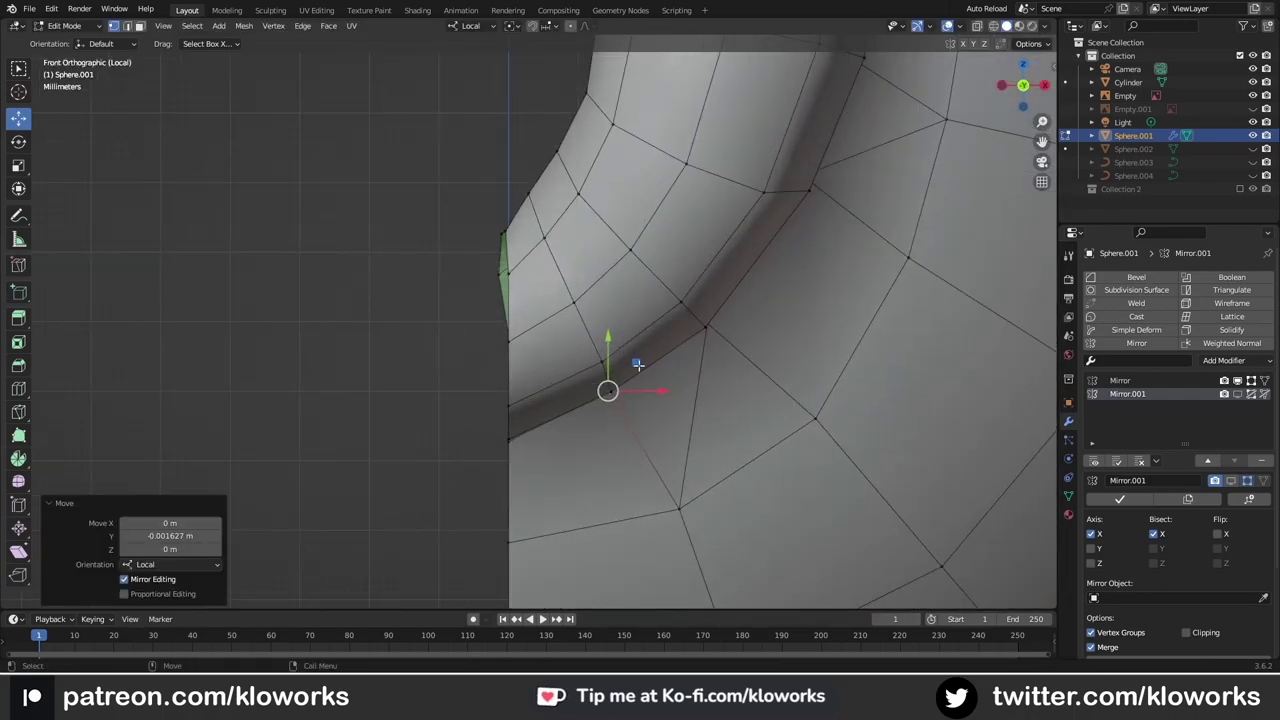
{"action": "mouse_move", "coordinate": [507, 405]}
{"action": "left_mouse_down"}
{"action": "mouse_move", "coordinate": [709, 329]}
{"action": "mouse_move", "coordinate": [809, 180]}
{"action": "left_mouse_up"}
{"action": "middle_click_drag", "start_coordinate": [809, 180], "coordinate": [689, 420], "text": "shift"}
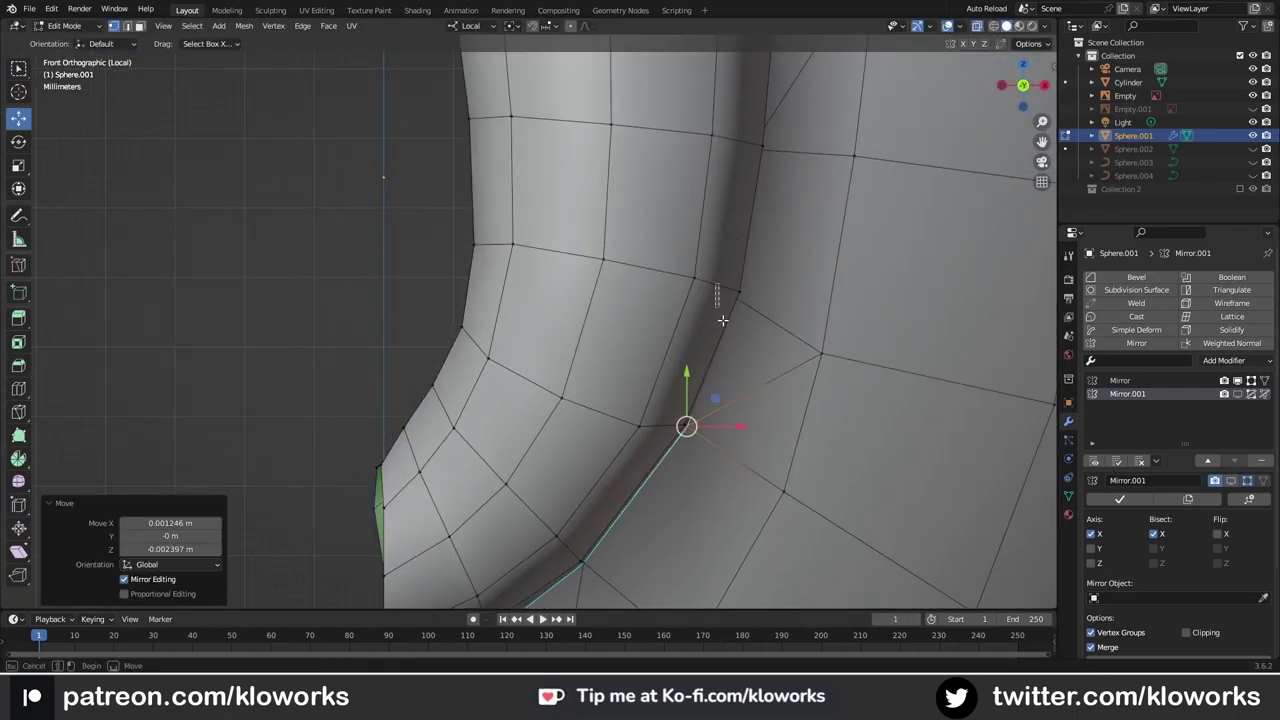
{"action": "mouse_move", "coordinate": [686, 423]}
{"action": "left_mouse_down"}
{"action": "mouse_move", "coordinate": [738, 296]}
{"action": "mouse_move", "coordinate": [726, 323]}
{"action": "left_mouse_up"}
{"action": "middle_click_drag", "start_coordinate": [726, 323], "coordinate": [737, 343], "text": "shift"}
{"action": "left_click_drag", "start_coordinate": [737, 343], "coordinate": [674, 514]}
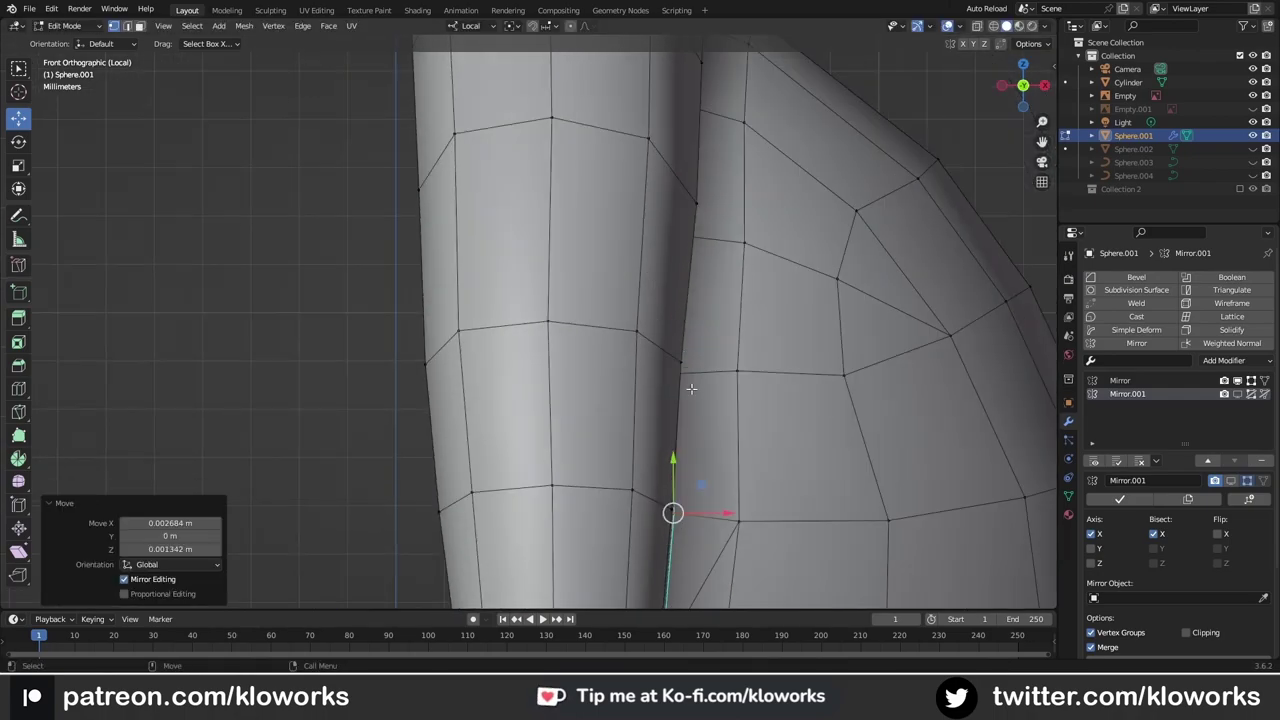
{"action": "middle_click_drag", "start_coordinate": [674, 514], "coordinate": [669, 211], "text": "shift"}
{"action": "key", "text": "g"}
{"action": "key", "text": "g"}
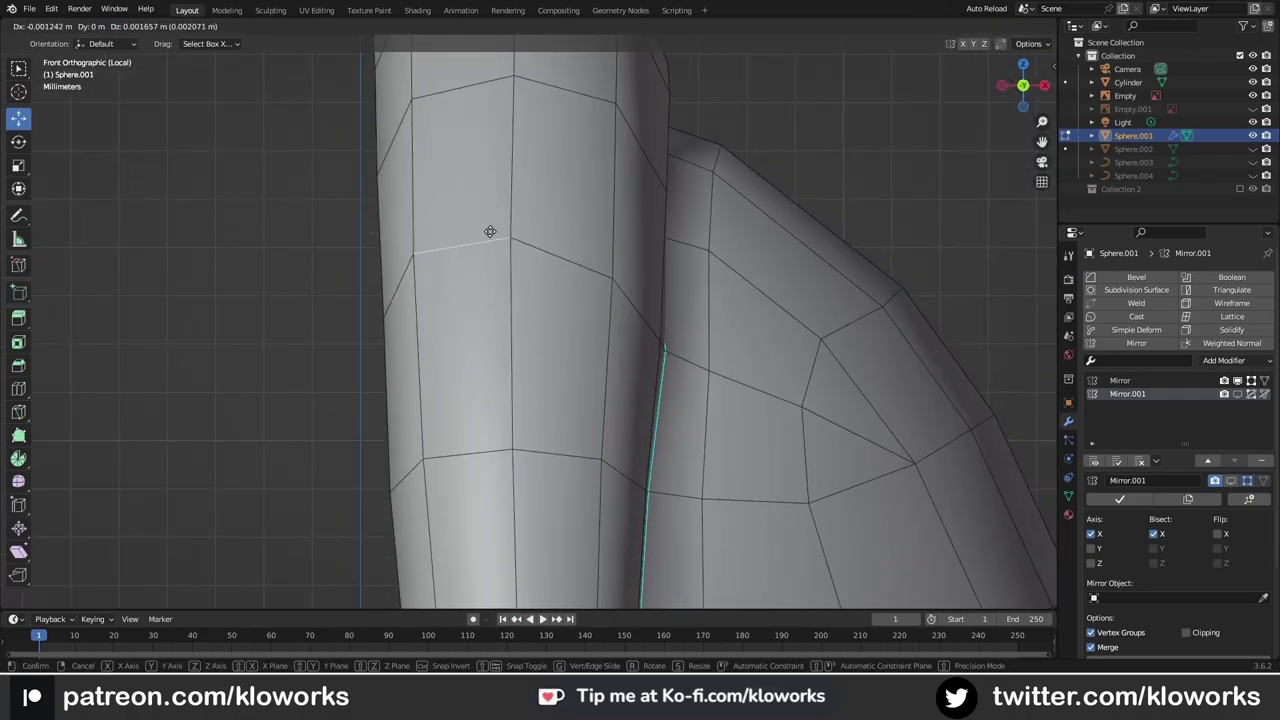
{"action": "left_click", "coordinate": [490, 231]}
Step: Check the head's shape from the front in Object Mode, then resume mesh editing
{"action": "middle_click_drag", "start_coordinate": [480, 280], "coordinate": [545, 317], "text": "shift"}
{"action": "middle_click_drag", "start_coordinate": [580, 260], "coordinate": [666, 237]}
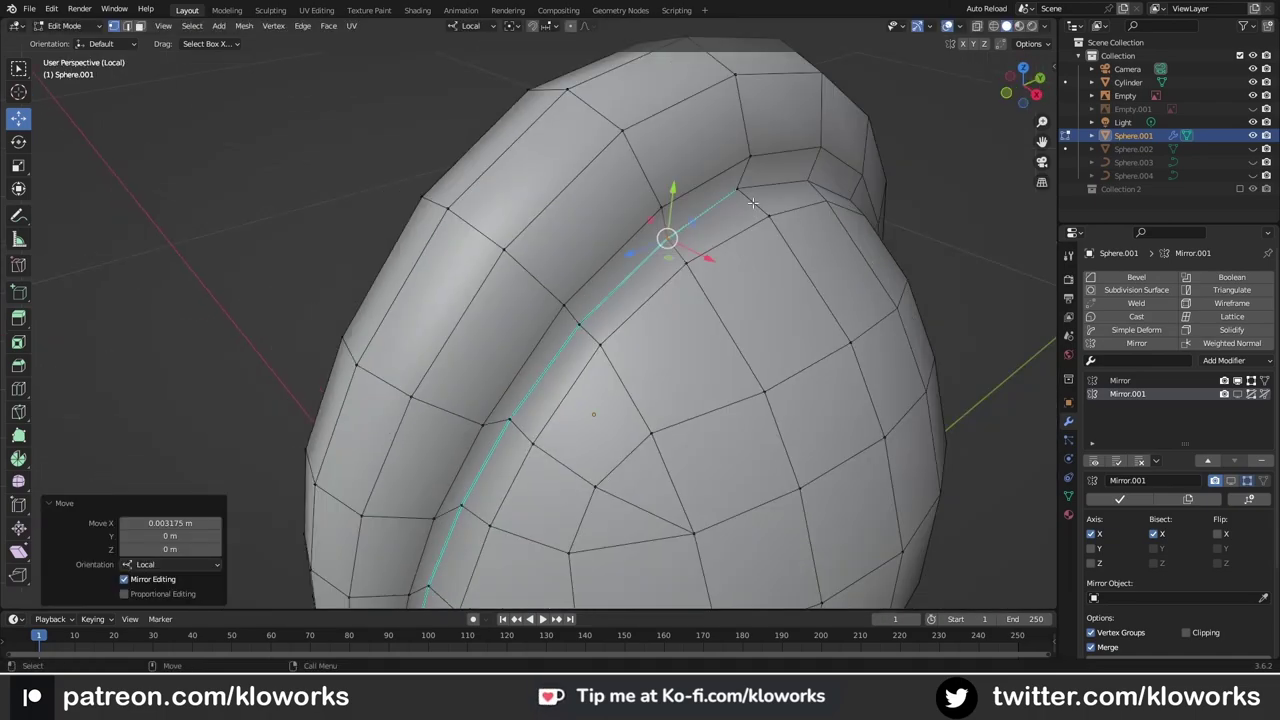
{"action": "key", "text": "Tab"}
{"action": "scroll", "coordinate": [769, 165], "scroll_direction": "down", "scroll_amount": 5}
{"action": "key", "text": "KP_1"}
{"action": "scroll", "coordinate": [470, 352], "scroll_direction": "up", "scroll_amount": 6}
{"action": "key", "text": "Tab"}
{"action": "scroll", "coordinate": [470, 352], "scroll_direction": "up", "scroll_amount": 3}
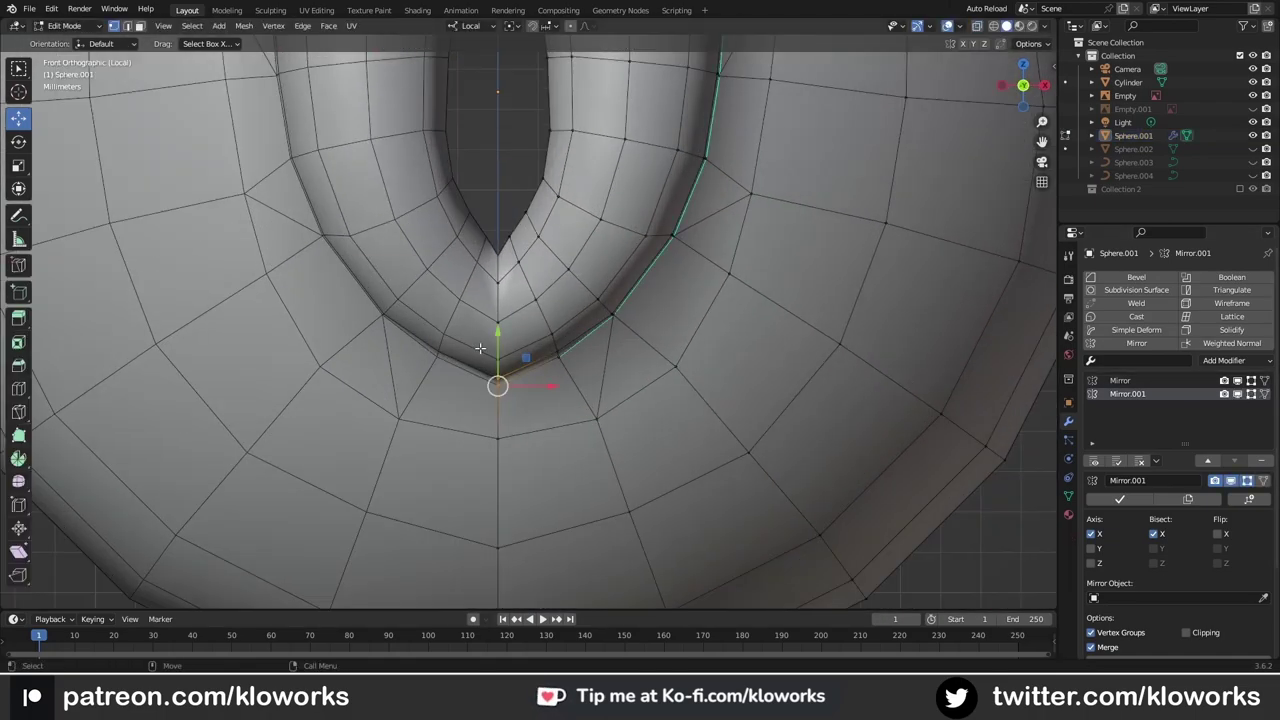
Step: Nudge the lip-seam vertices 0.002186 m along local Y to narrow the central gap
{"action": "key", "text": "g"}
{"action": "left_click", "coordinate": [491, 345]}
{"action": "scroll", "coordinate": [500, 330], "scroll_direction": "up", "scroll_amount": 2}
{"action": "key", "text": "g"}
{"action": "left_click", "coordinate": [533, 297]}
{"action": "scroll", "coordinate": [526, 294], "scroll_direction": "down", "scroll_amount": 5}
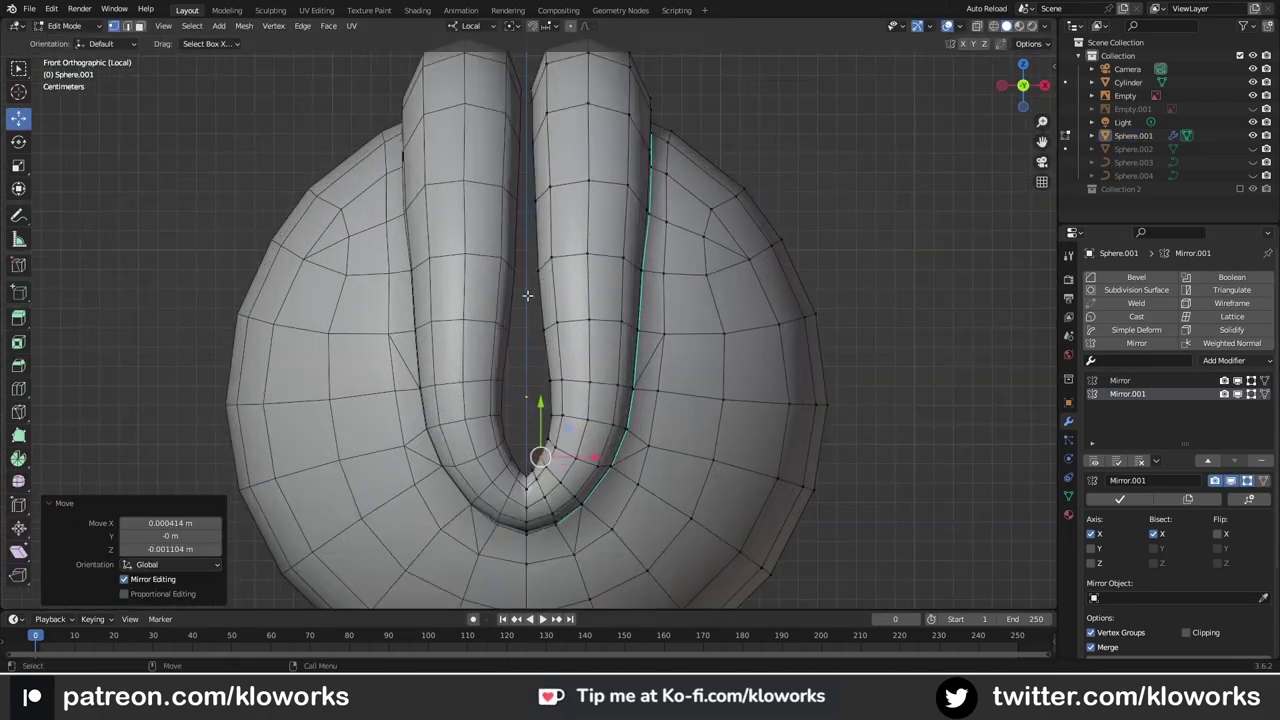
{"action": "scroll", "coordinate": [523, 323], "scroll_direction": "up", "scroll_amount": 5}
{"action": "key", "text": "g"}
{"action": "key", "text": "y"}
{"action": "key", "text": "y"}
{"action": "left_click", "coordinate": [491, 430]}
{"action": "scroll", "coordinate": [491, 430], "scroll_direction": "down", "scroll_amount": 3}
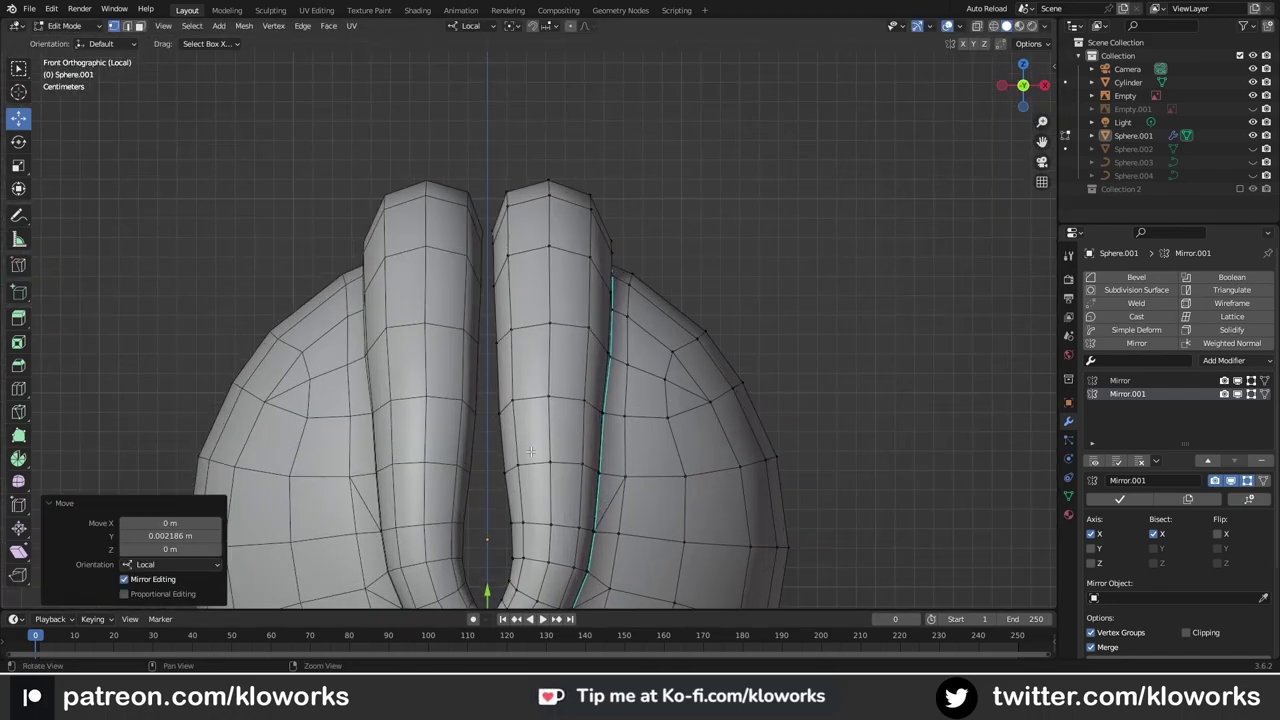
{"action": "scroll", "coordinate": [510, 480], "scroll_direction": "down", "scroll_amount": 2}
{"action": "scroll", "coordinate": [540, 460], "scroll_direction": "up", "scroll_amount": 2}
{"action": "scroll", "coordinate": [540, 400], "scroll_direction": "down", "scroll_amount": 2}
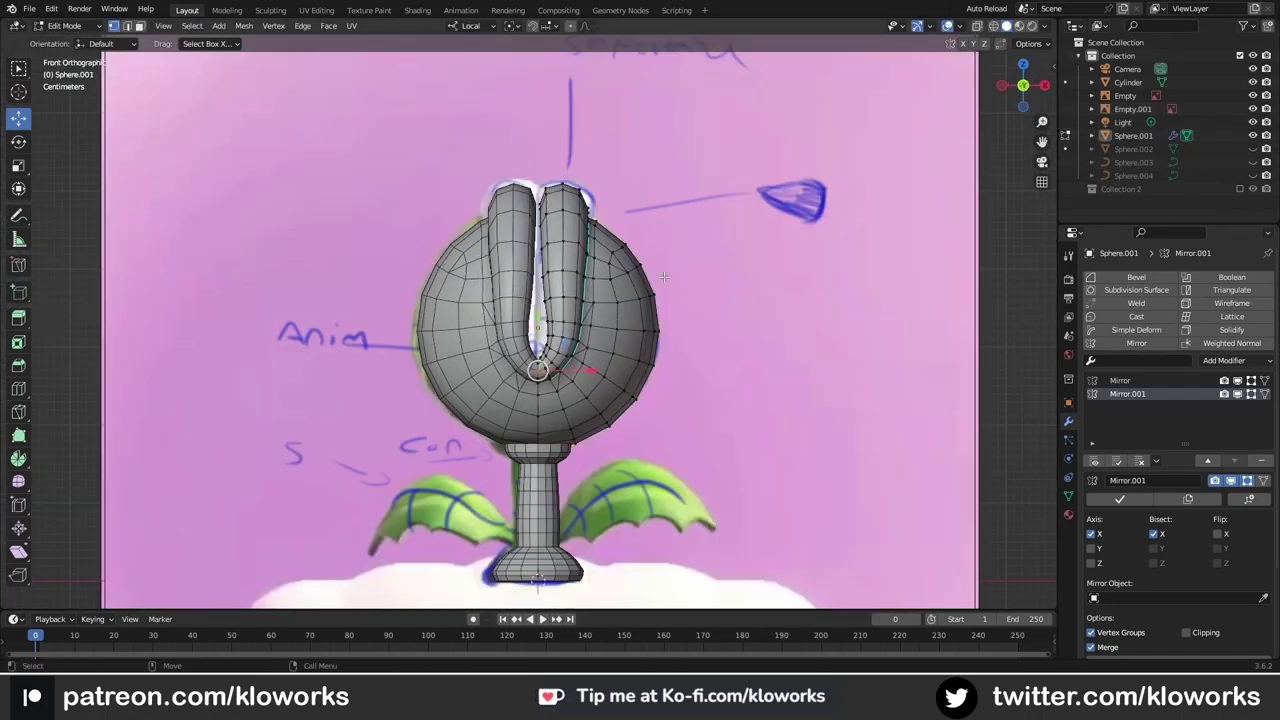
Step: Return to Object Mode and isolate the head mesh in local view
{"action": "key", "text": "Tab"}
{"action": "mouse_move", "coordinate": [638, 290]}
{"action": "middle_mouse_down"}
{"action": "mouse_move", "coordinate": [544, 372]}
{"action": "mouse_move", "coordinate": [539, 342]}
{"action": "mouse_move", "coordinate": [552, 335]}
{"action": "mouse_move", "coordinate": [716, 315]}
{"action": "mouse_move", "coordinate": [680, 250]}
{"action": "middle_mouse_up"}
{"action": "key", "text": "KP_Divide"}
Step: Select faces on the head's rim and merge overlapping vertices by distance
{"action": "key", "text": "Tab"}
{"action": "scroll", "coordinate": [716, 315], "scroll_direction": "up", "scroll_amount": 3}
{"action": "left_click", "coordinate": [671, 343]}
{"action": "left_click", "coordinate": [612, 152], "text": "ctrl"}
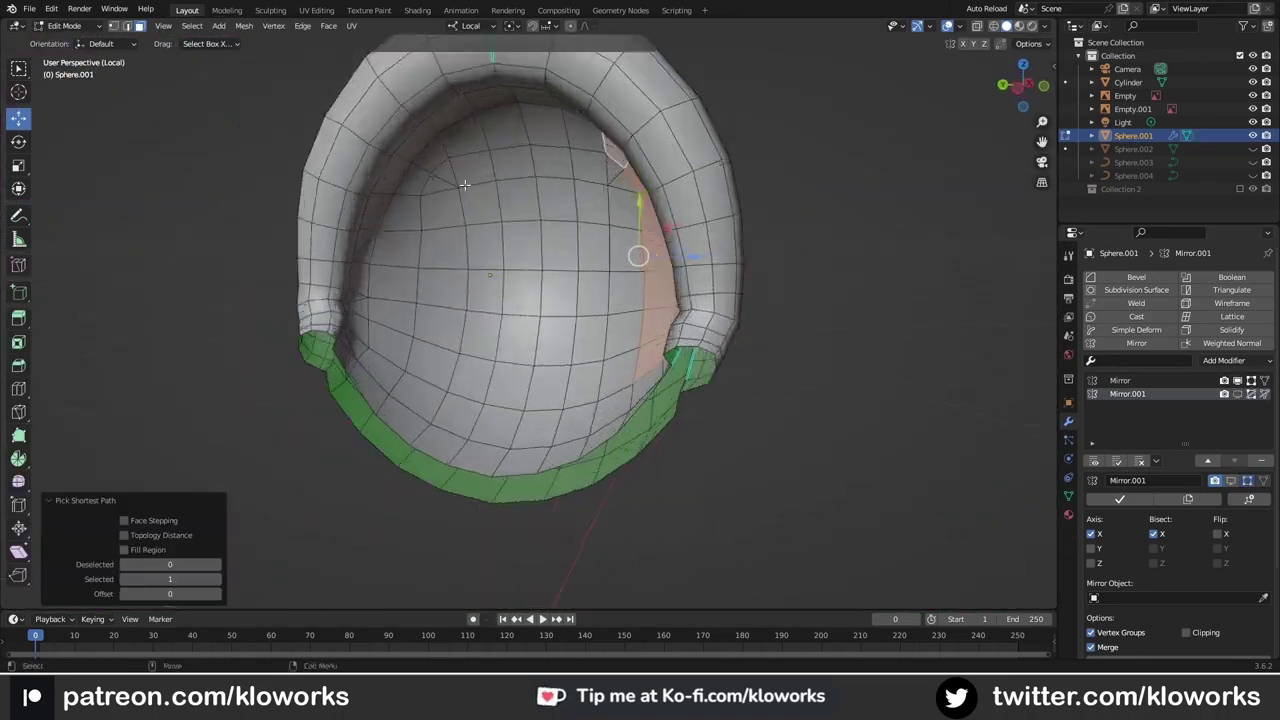
{"action": "mouse_move", "coordinate": [464, 184]}
{"action": "middle_mouse_down"}
{"action": "mouse_move", "coordinate": [600, 250]}
{"action": "mouse_move", "coordinate": [572, 194]}
{"action": "mouse_move", "coordinate": [586, 130]}
{"action": "middle_mouse_up"}
{"action": "left_click", "coordinate": [608, 253]}
{"action": "left_click", "coordinate": [565, 288]}
Step: Select a face strip down the inner dome and switch transform orientation to Normal
{"action": "key", "text": "1"}
{"action": "left_click", "coordinate": [586, 130]}
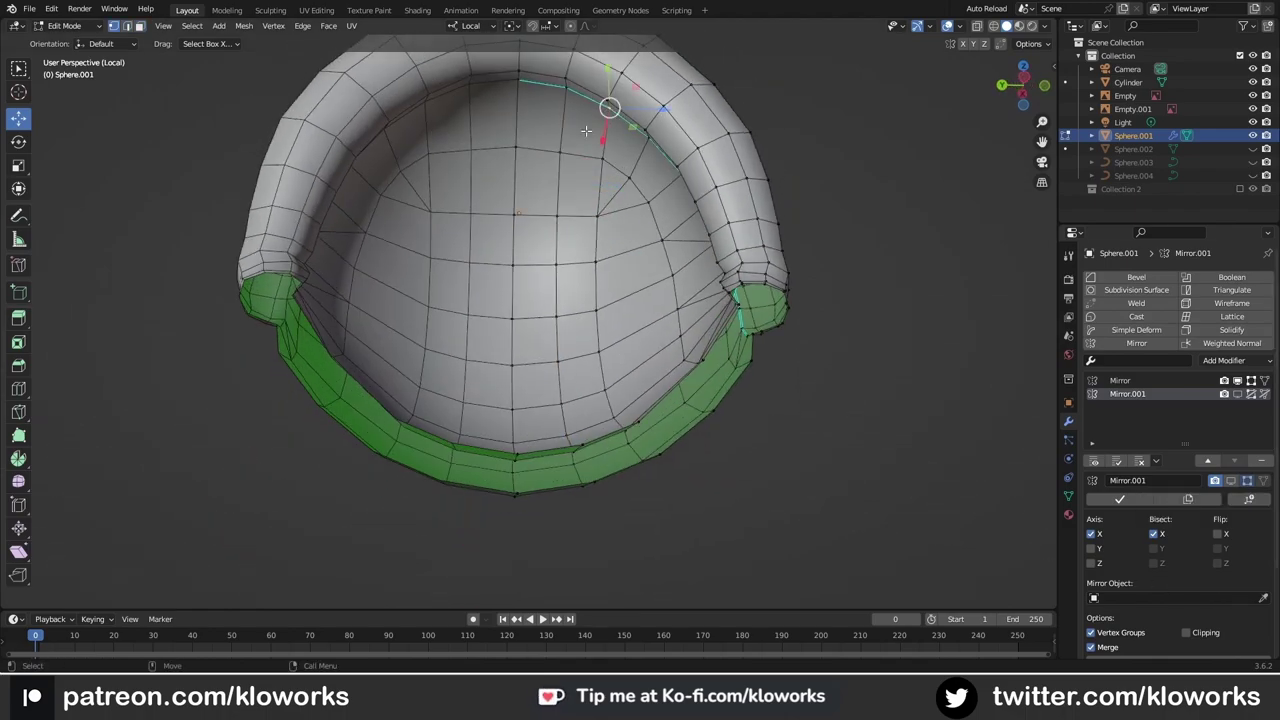
{"action": "middle_click_drag", "start_coordinate": [525, 88], "coordinate": [598, 135]}
{"action": "left_click", "coordinate": [552, 208]}
{"action": "middle_click_drag", "start_coordinate": [552, 208], "coordinate": [561, 131]}
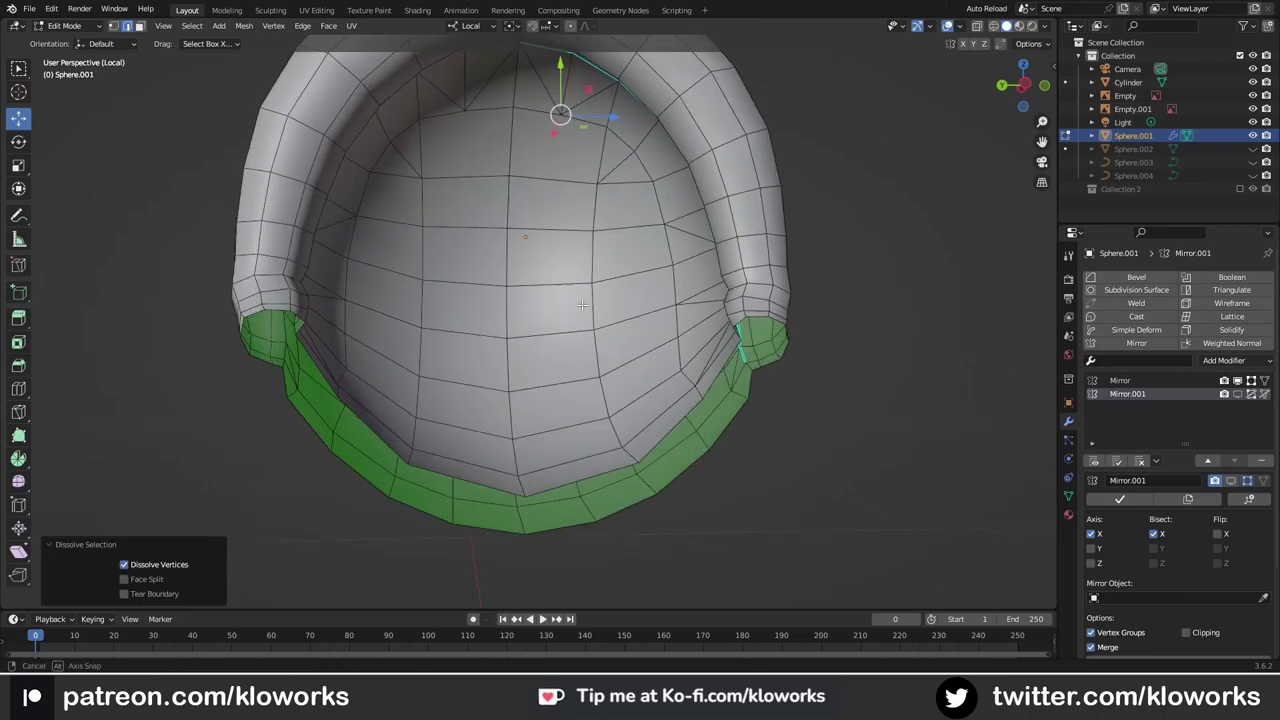
{"action": "left_click", "coordinate": [523, 206], "text": "ctrl"}
{"action": "mouse_move", "coordinate": [523, 206]}
{"action": "middle_mouse_down"}
{"action": "mouse_move", "coordinate": [780, 274]}
{"action": "mouse_move", "coordinate": [509, 286]}
{"action": "middle_mouse_up"}
{"action": "left_click", "coordinate": [467, 25]}
{"action": "left_click", "coordinate": [465, 94]}
{"action": "middle_click_drag", "start_coordinate": [470, 120], "coordinate": [520, 199]}
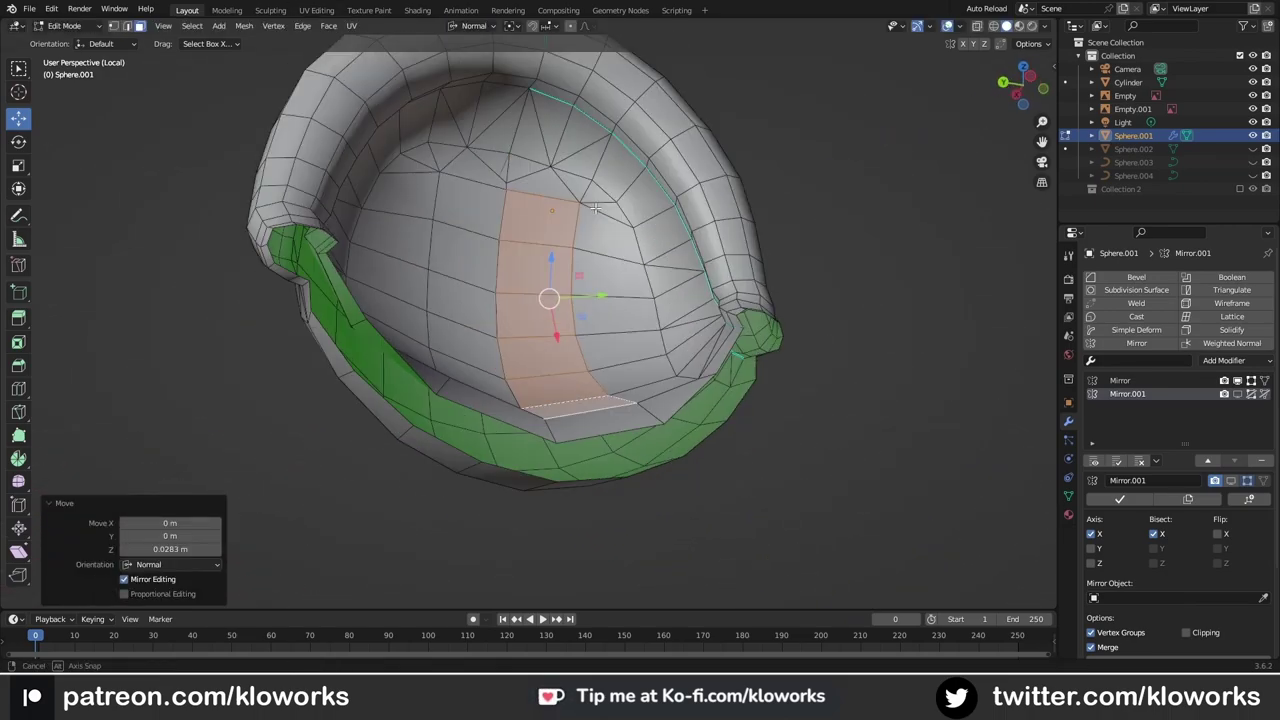
Step: Push the dome face strip out along its normal and shift it on local X
{"action": "mouse_move", "coordinate": [635, 404]}
{"action": "middle_mouse_down"}
{"action": "mouse_move", "coordinate": [508, 277]}
{"action": "mouse_move", "coordinate": [600, 280]}
{"action": "mouse_move", "coordinate": [570, 297]}
{"action": "middle_mouse_up"}
{"action": "key", "text": "g"}
{"action": "key", "text": "x"}
{"action": "key", "text": "x"}
{"action": "left_click", "coordinate": [508, 277]}
{"action": "key", "text": "s"}
{"action": "key", "text": "x"}
{"action": "key", "text": "x"}
{"action": "key", "text": "Escape"}
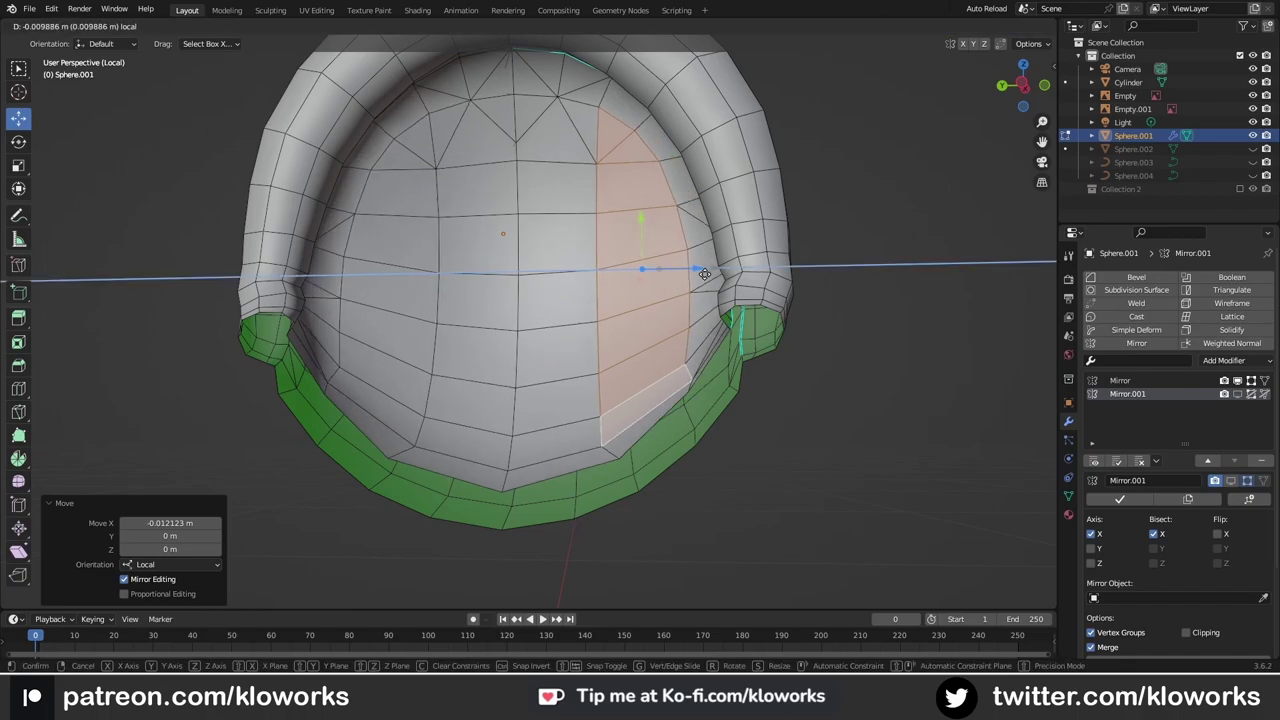
Step: Slide and shift several lip vertices to even out the edge flow
{"action": "mouse_move", "coordinate": [705, 273]}
{"action": "middle_mouse_down"}
{"action": "mouse_move", "coordinate": [652, 277]}
{"action": "mouse_move", "coordinate": [620, 300]}
{"action": "mouse_move", "coordinate": [658, 321]}
{"action": "middle_mouse_up"}
{"action": "scroll", "coordinate": [652, 277], "scroll_direction": "up", "scroll_amount": 3}
{"action": "scroll", "coordinate": [600, 285], "scroll_direction": "up", "scroll_amount": 3}
{"action": "left_click", "coordinate": [588, 285]}
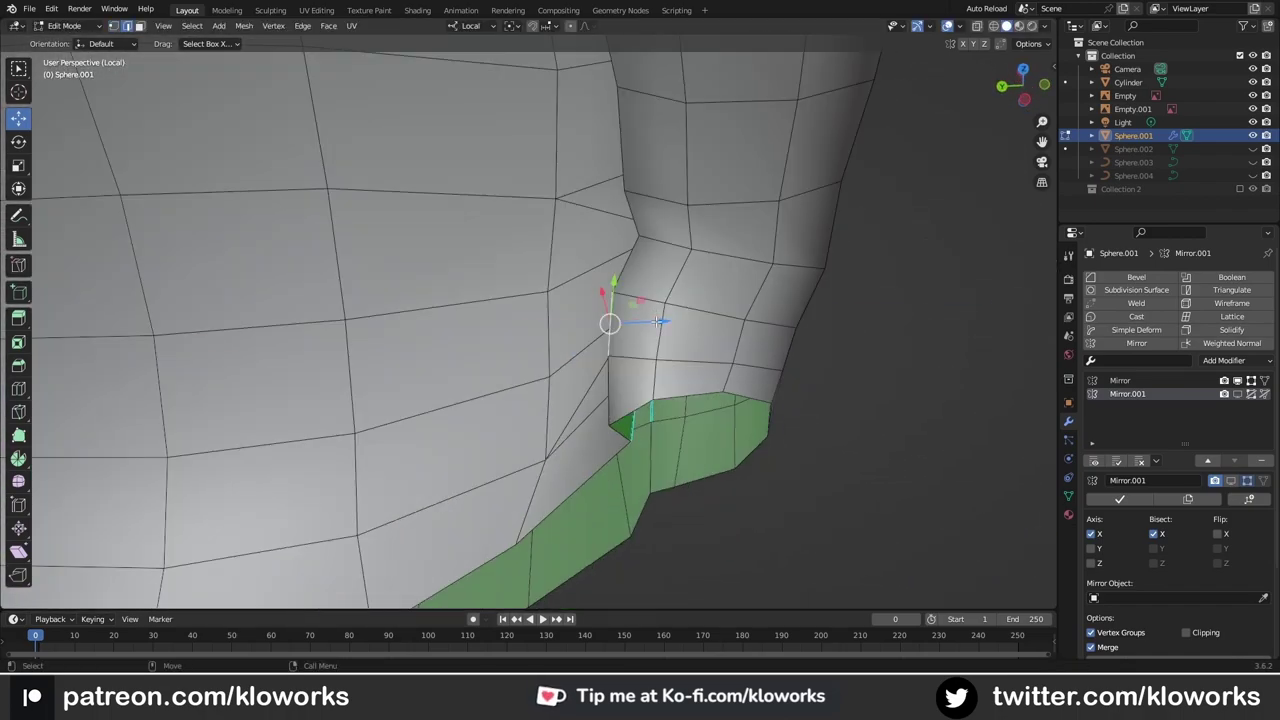
{"action": "left_click", "coordinate": [712, 244]}
{"action": "mouse_move", "coordinate": [712, 244]}
{"action": "middle_mouse_down"}
{"action": "mouse_move", "coordinate": [623, 294]}
{"action": "mouse_move", "coordinate": [641, 385]}
{"action": "middle_mouse_up"}
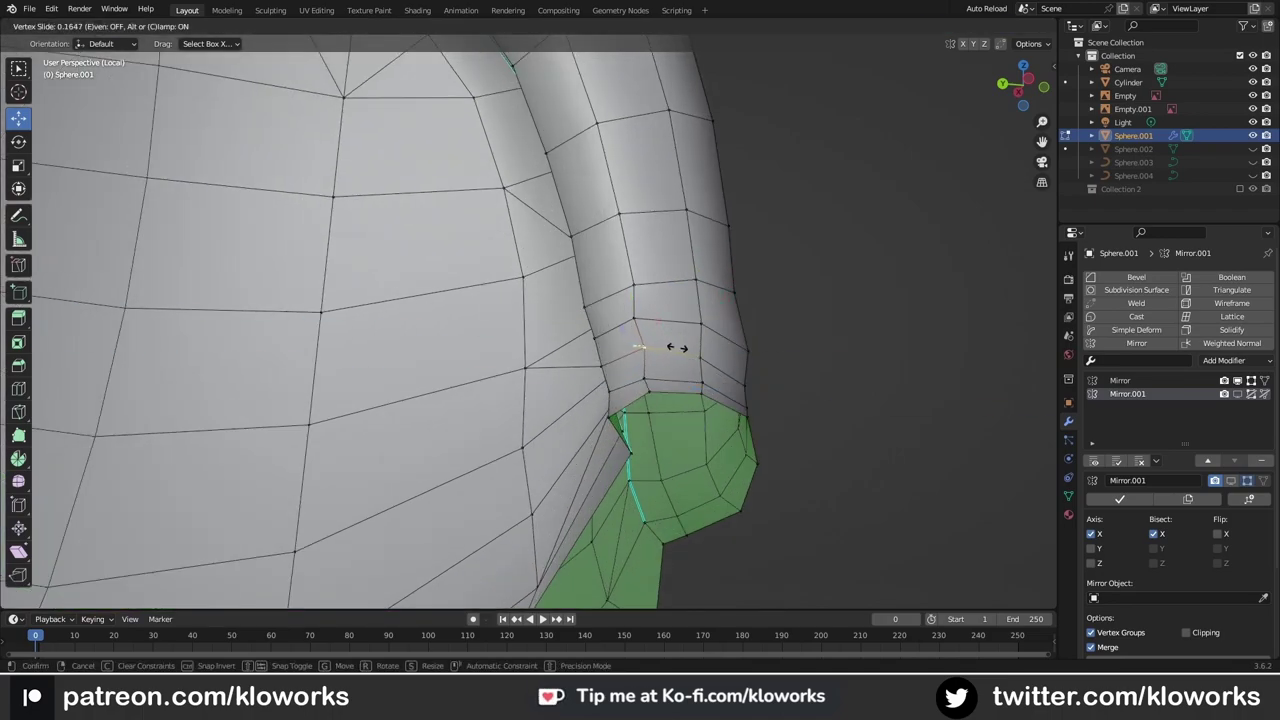
{"action": "left_click", "coordinate": [778, 352]}
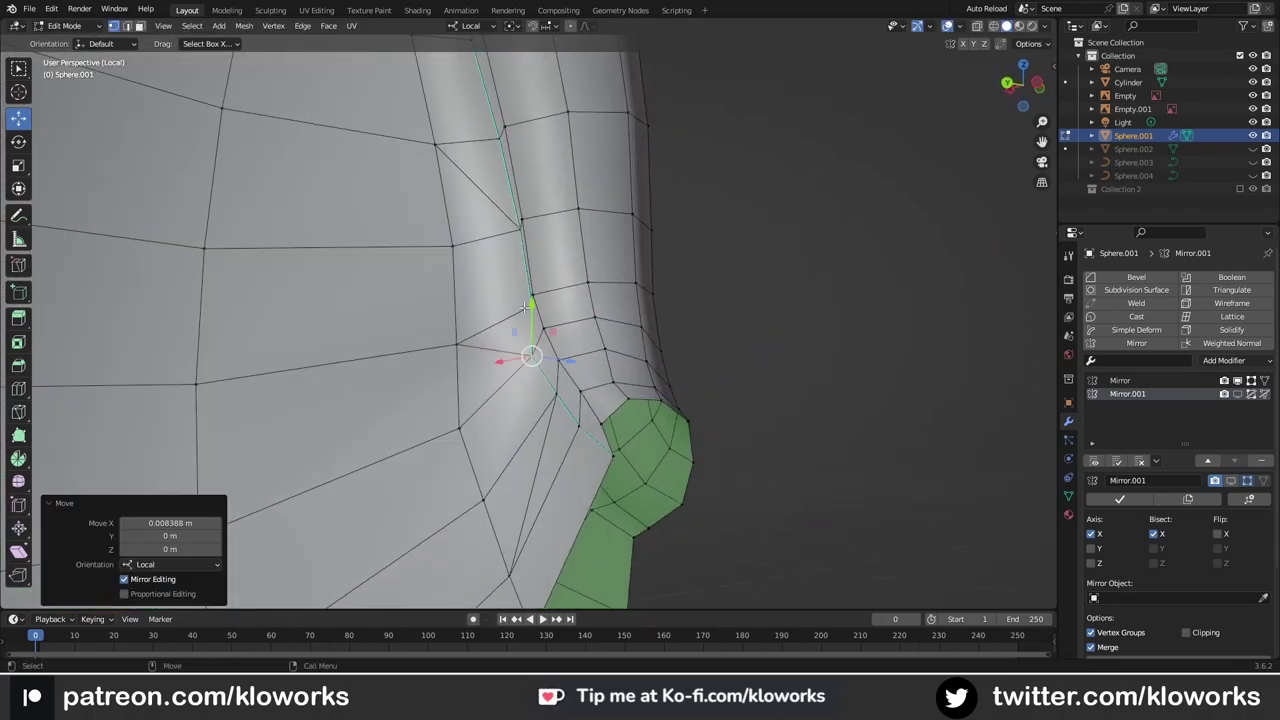
{"action": "mouse_move", "coordinate": [520, 370]}
{"action": "middle_mouse_down"}
{"action": "mouse_move", "coordinate": [513, 287]}
{"action": "mouse_move", "coordinate": [571, 243]}
{"action": "middle_mouse_up"}
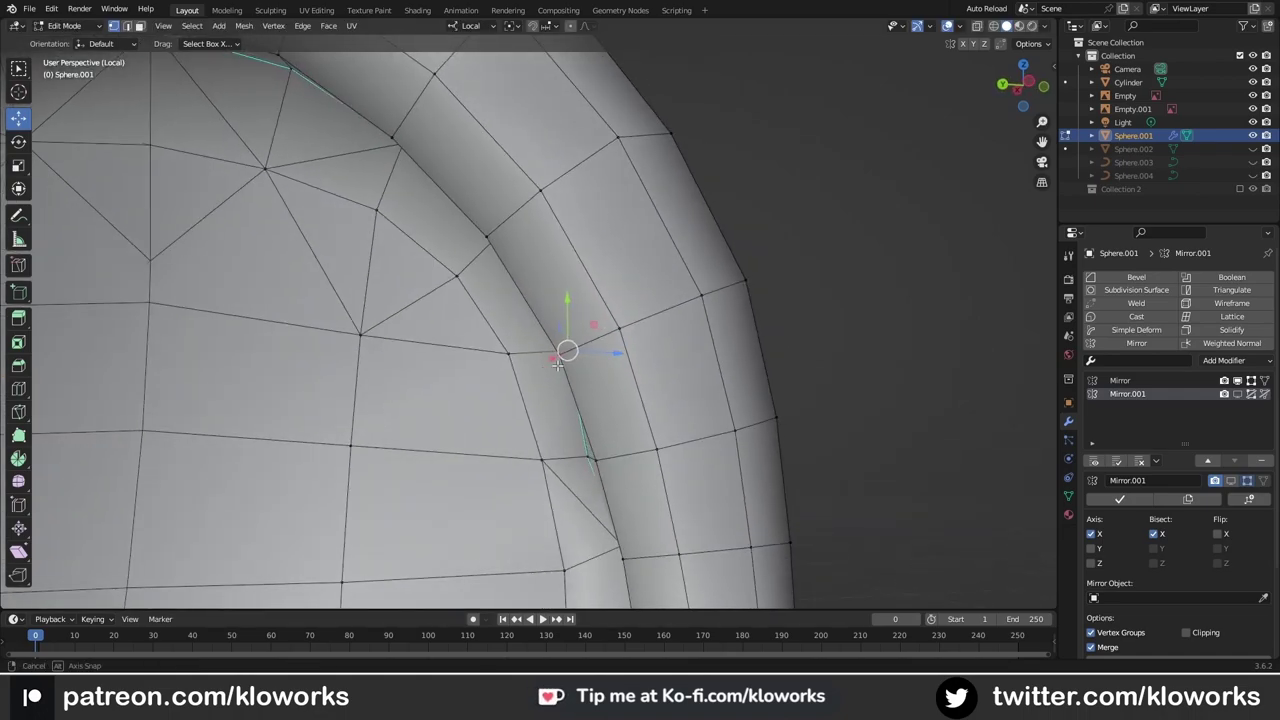
{"action": "key", "text": "g"}
{"action": "left_click", "coordinate": [641, 423]}
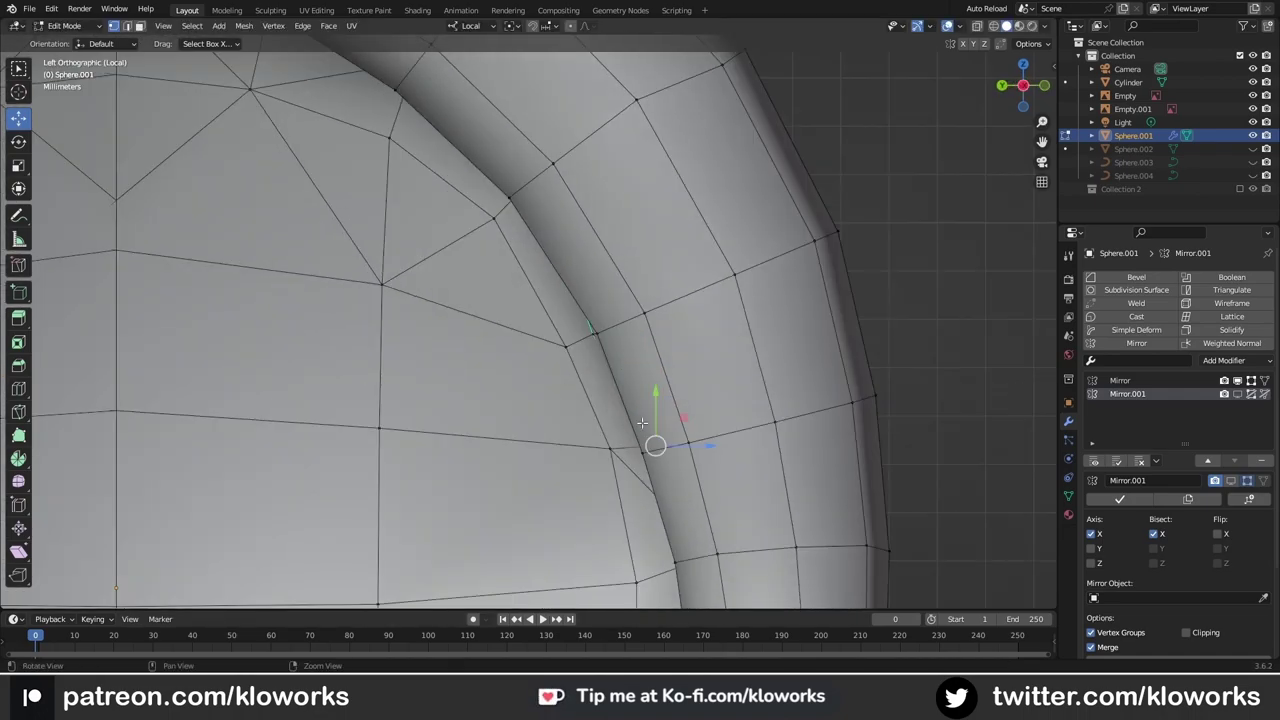
{"action": "left_click", "coordinate": [641, 450]}
{"action": "mouse_move", "coordinate": [641, 450]}
{"action": "middle_mouse_down"}
{"action": "mouse_move", "coordinate": [638, 481]}
{"action": "mouse_move", "coordinate": [662, 456]}
{"action": "mouse_move", "coordinate": [669, 571]}
{"action": "middle_mouse_up"}
Step: In X-ray, reposition lip vertices along Z and nudge the seam -0.001649 m on Y
{"action": "key", "text": "alt+z"}
{"action": "key", "text": "alt+z"}
{"action": "key", "text": "g"}
{"action": "key", "text": "z"}
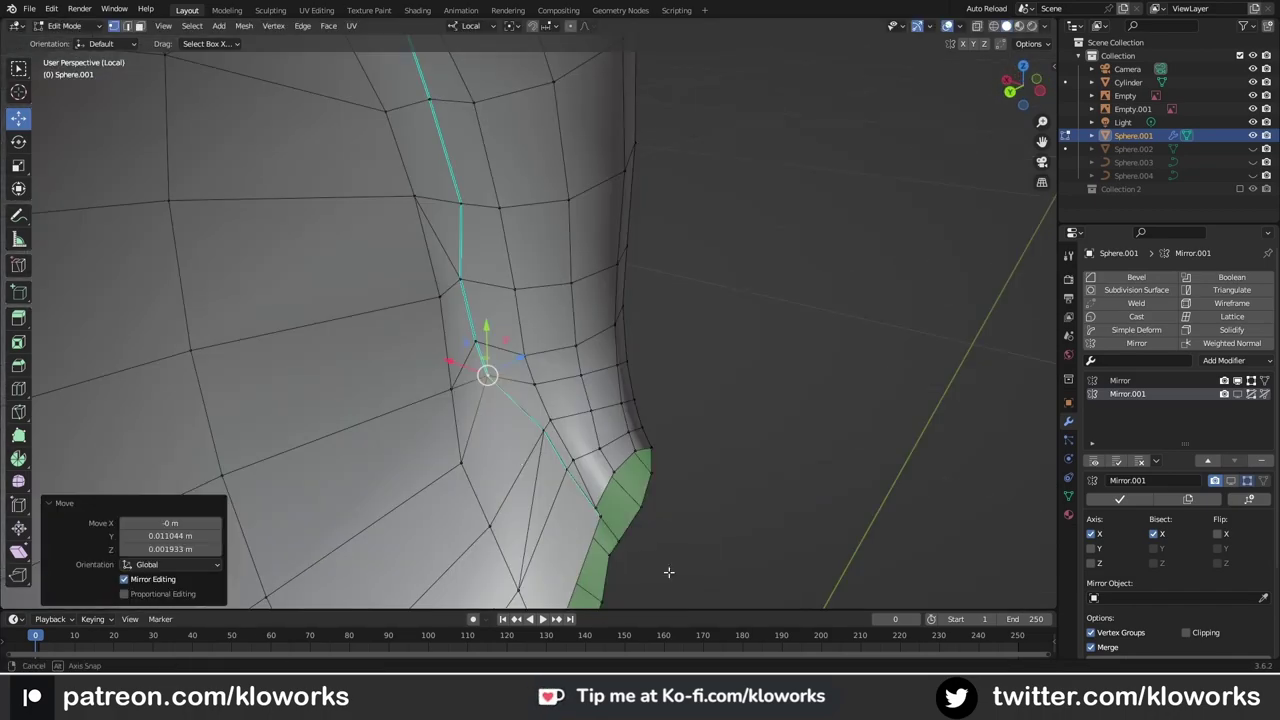
{"action": "key", "text": "g"}
{"action": "left_click", "coordinate": [628, 415]}
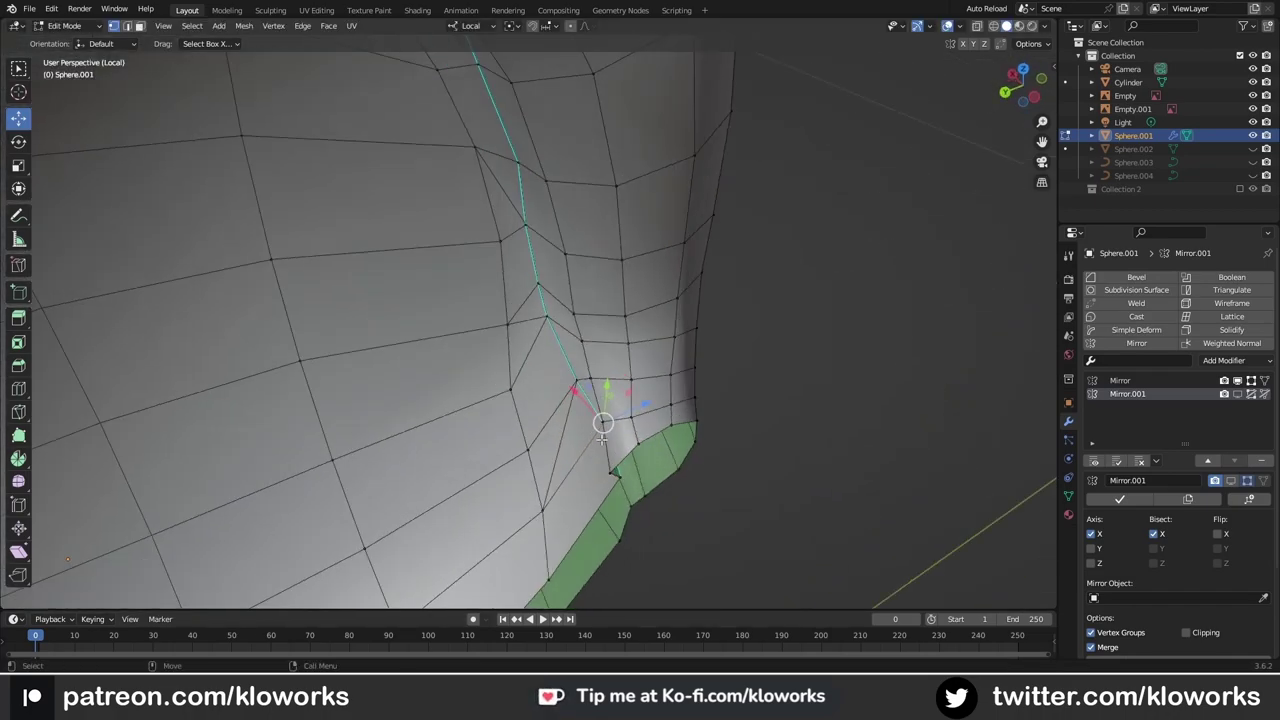
{"action": "mouse_move", "coordinate": [628, 415]}
{"action": "middle_mouse_down"}
{"action": "mouse_move", "coordinate": [543, 349]}
{"action": "mouse_move", "coordinate": [409, 344]}
{"action": "middle_mouse_up"}
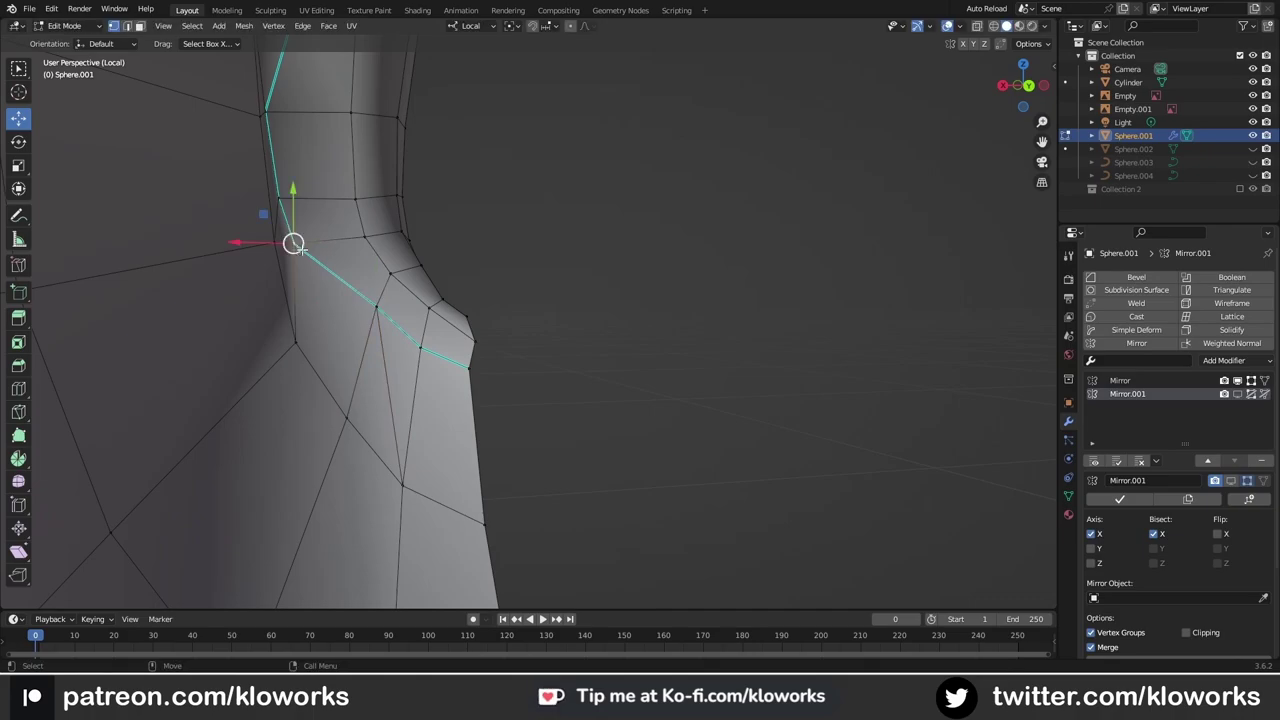
{"action": "middle_click_drag", "start_coordinate": [299, 248], "coordinate": [450, 388], "text": "shift"}
{"action": "left_click", "coordinate": [433, 240]}
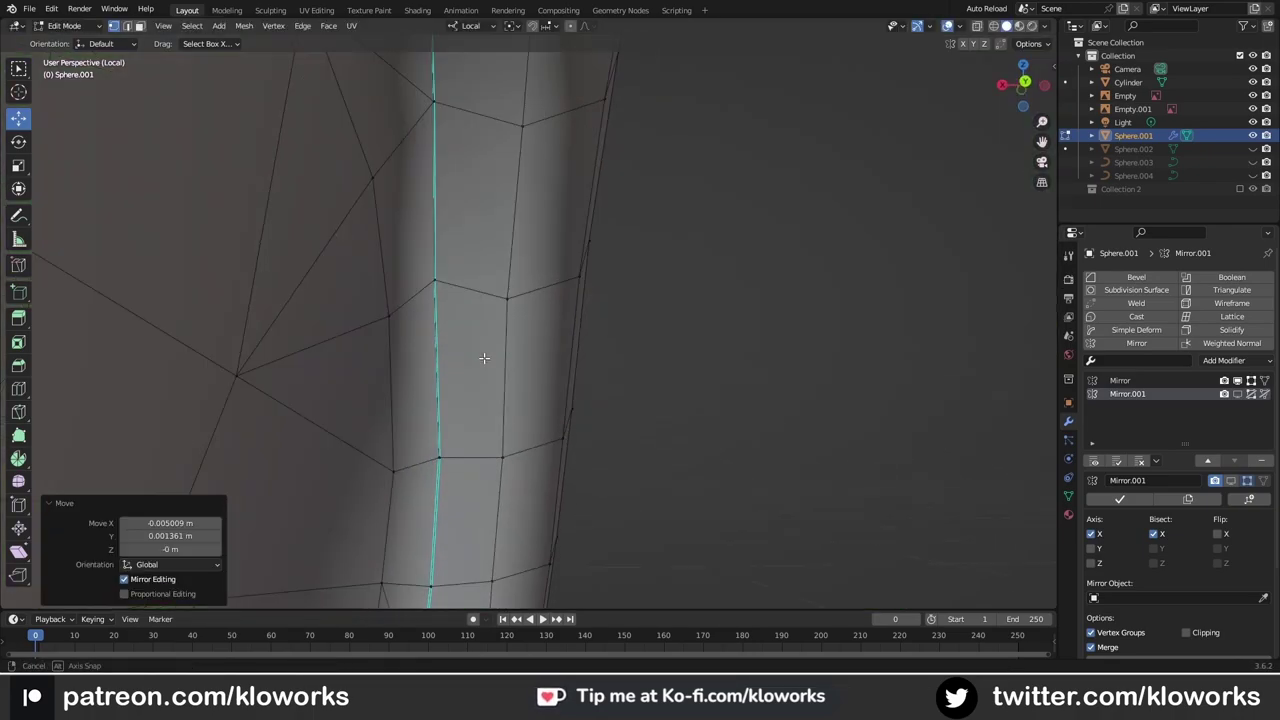
{"action": "mouse_move", "coordinate": [433, 240]}
{"action": "middle_mouse_down"}
{"action": "mouse_move", "coordinate": [424, 277]}
{"action": "mouse_move", "coordinate": [523, 190]}
{"action": "middle_mouse_up"}
{"action": "key", "text": "g"}
{"action": "key", "text": "y"}
{"action": "key", "text": "y"}
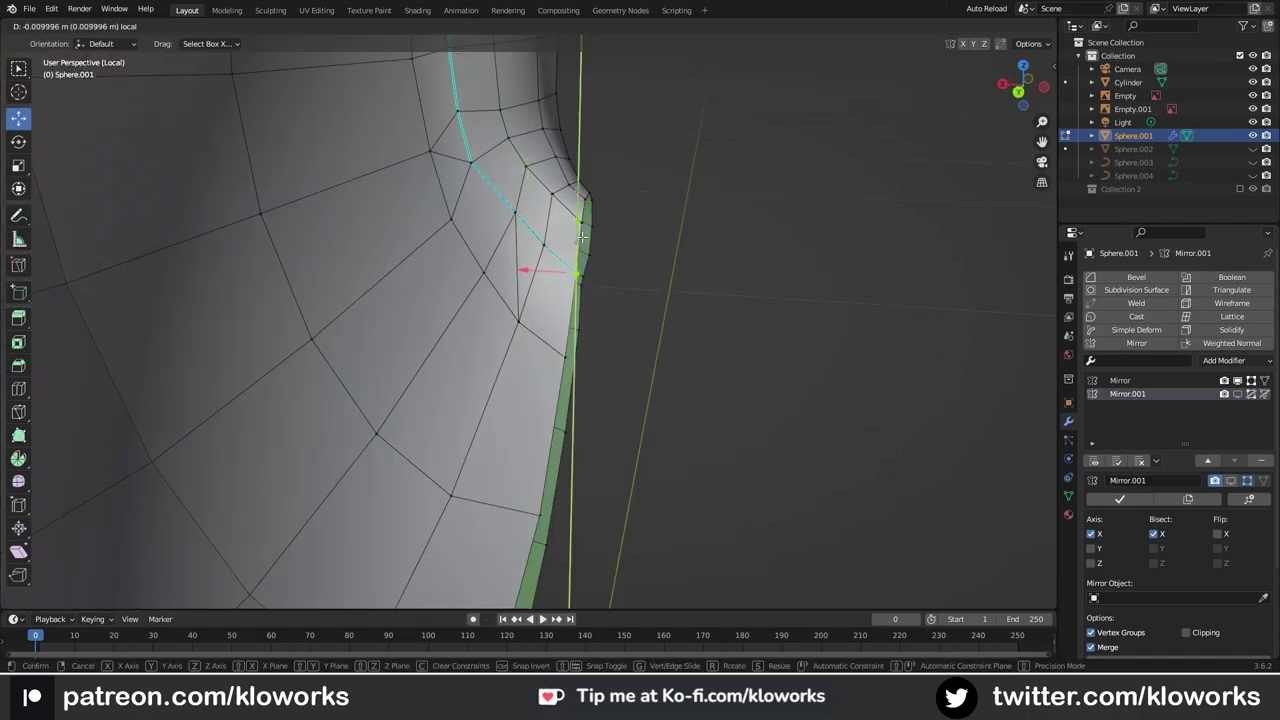
{"action": "left_click", "coordinate": [581, 236]}
{"action": "key", "text": "ctrl+KP_3"}
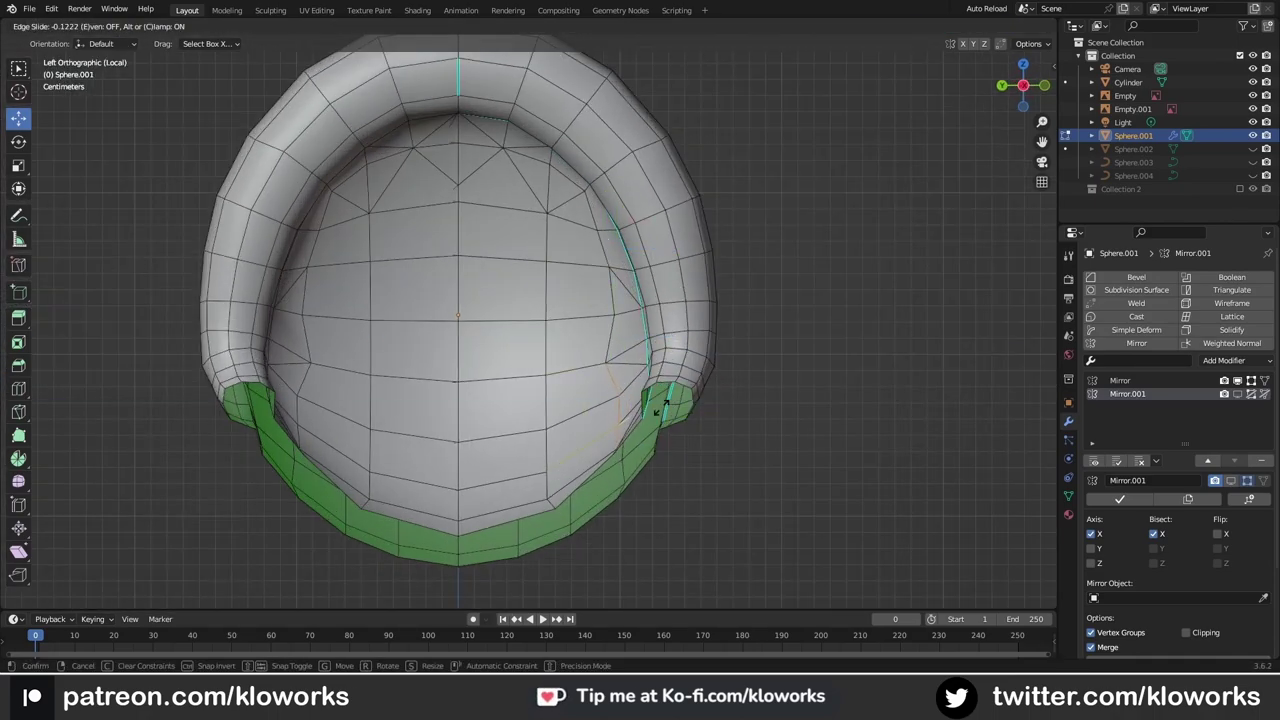
Step: Lower the upper inner-dome vertices along Z, then return to Object Mode showing the whole plant
{"action": "key", "text": "g"}
{"action": "key", "text": "z"}
{"action": "key", "text": "z"}
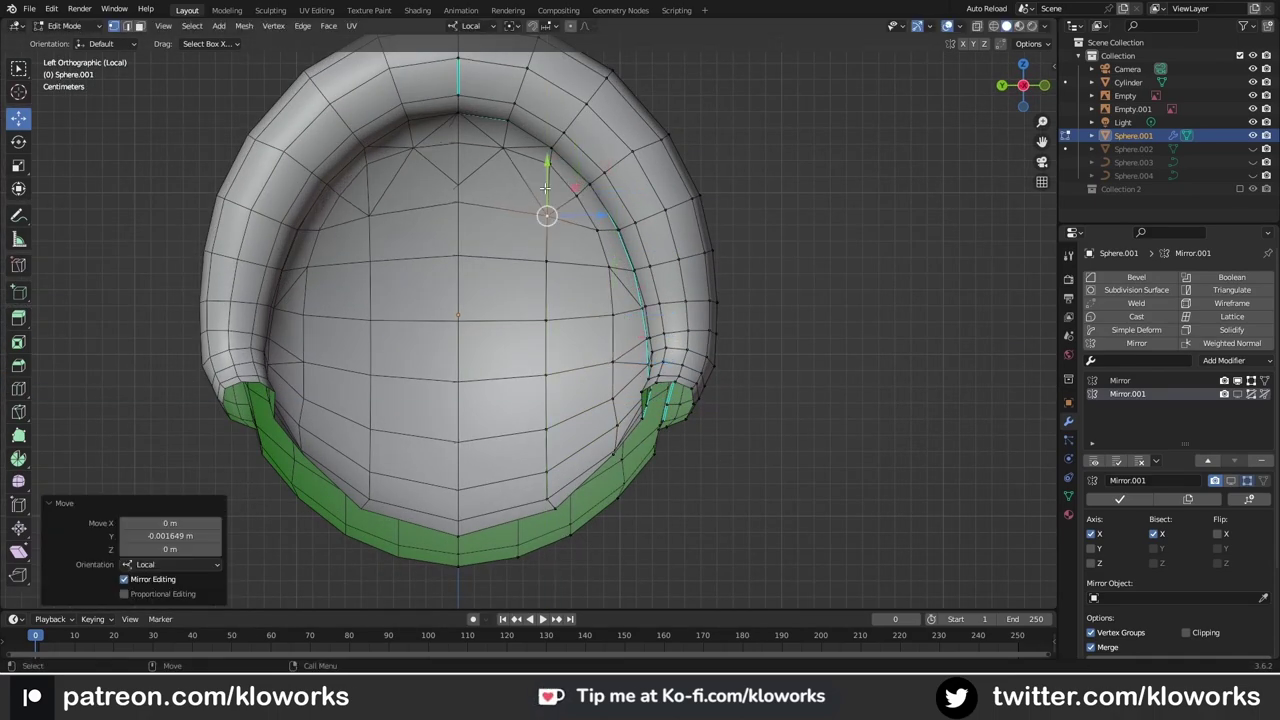
{"action": "left_click", "coordinate": [452, 210]}
{"action": "key", "text": "g"}
{"action": "key", "text": "z"}
{"action": "key", "text": "z"}
{"action": "key", "text": "Escape"}
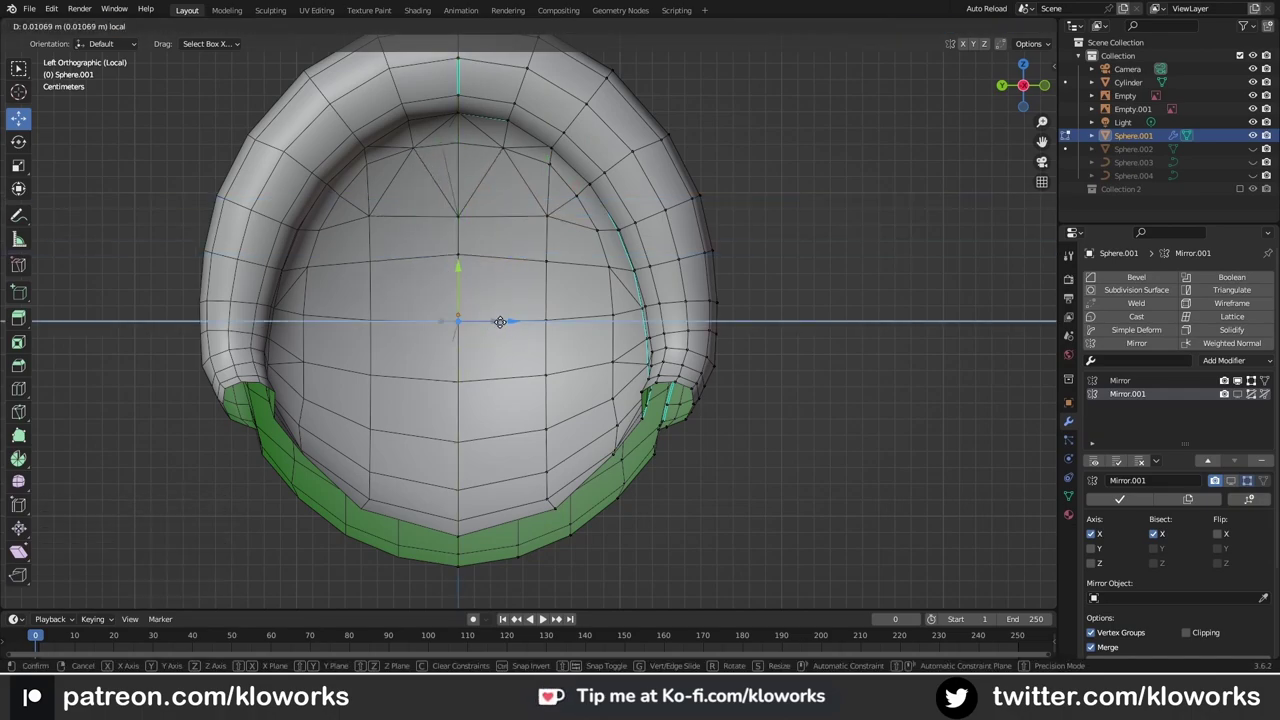
{"action": "left_click", "coordinate": [500, 320]}
{"action": "middle_click_drag", "start_coordinate": [500, 320], "coordinate": [729, 380]}
{"action": "key", "text": "ctrl+KP_3"}
{"action": "left_click", "coordinate": [444, 393]}
{"action": "key", "text": "g"}
{"action": "key", "text": "z"}
{"action": "key", "text": "z"}
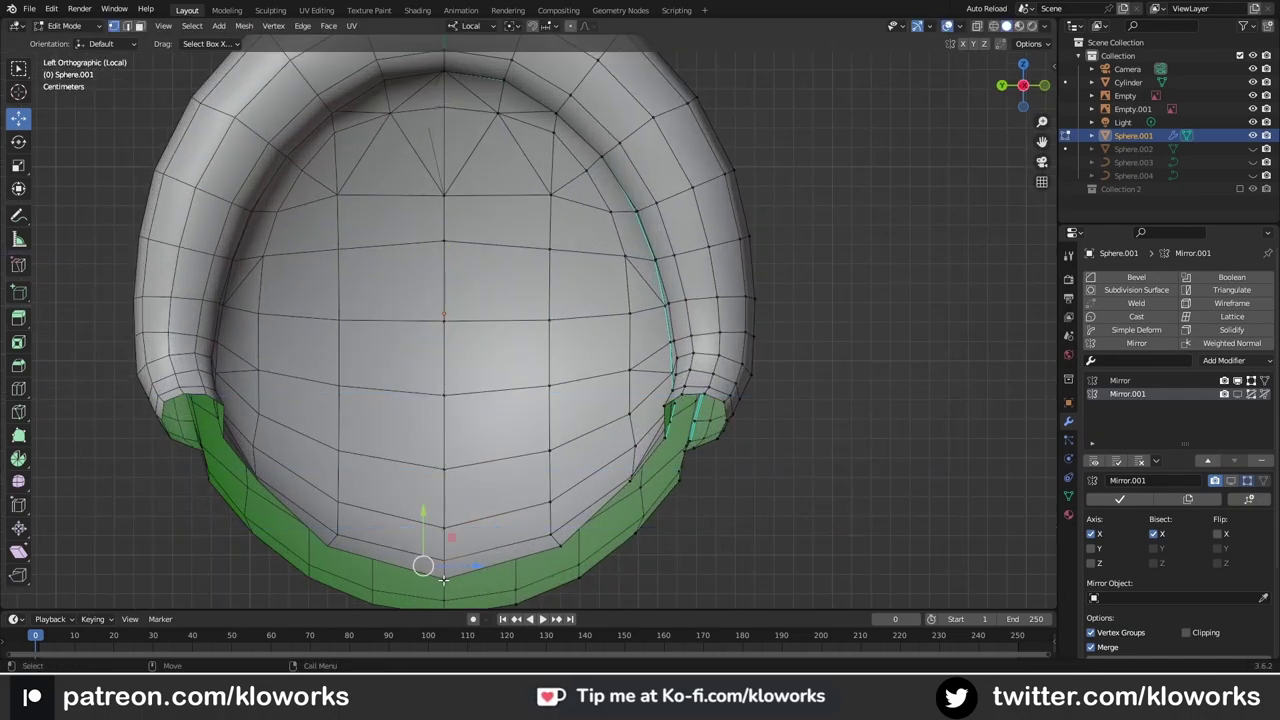
{"action": "left_click", "coordinate": [443, 578]}
{"action": "scroll", "coordinate": [443, 578], "scroll_direction": "down", "scroll_amount": 2}
{"action": "mouse_move", "coordinate": [443, 578]}
{"action": "middle_mouse_down"}
{"action": "mouse_move", "coordinate": [620, 432]}
{"action": "mouse_move", "coordinate": [520, 330]}
{"action": "middle_mouse_up"}
{"action": "key", "text": "Tab"}
{"action": "key", "text": "KP_Divide"}
Step: Line up the front view over the reference image and enter Edit Mode on the stem's vertex chain
{"action": "key", "text": "KP_1"}
{"action": "scroll", "coordinate": [499, 302], "scroll_direction": "up", "scroll_amount": 3}
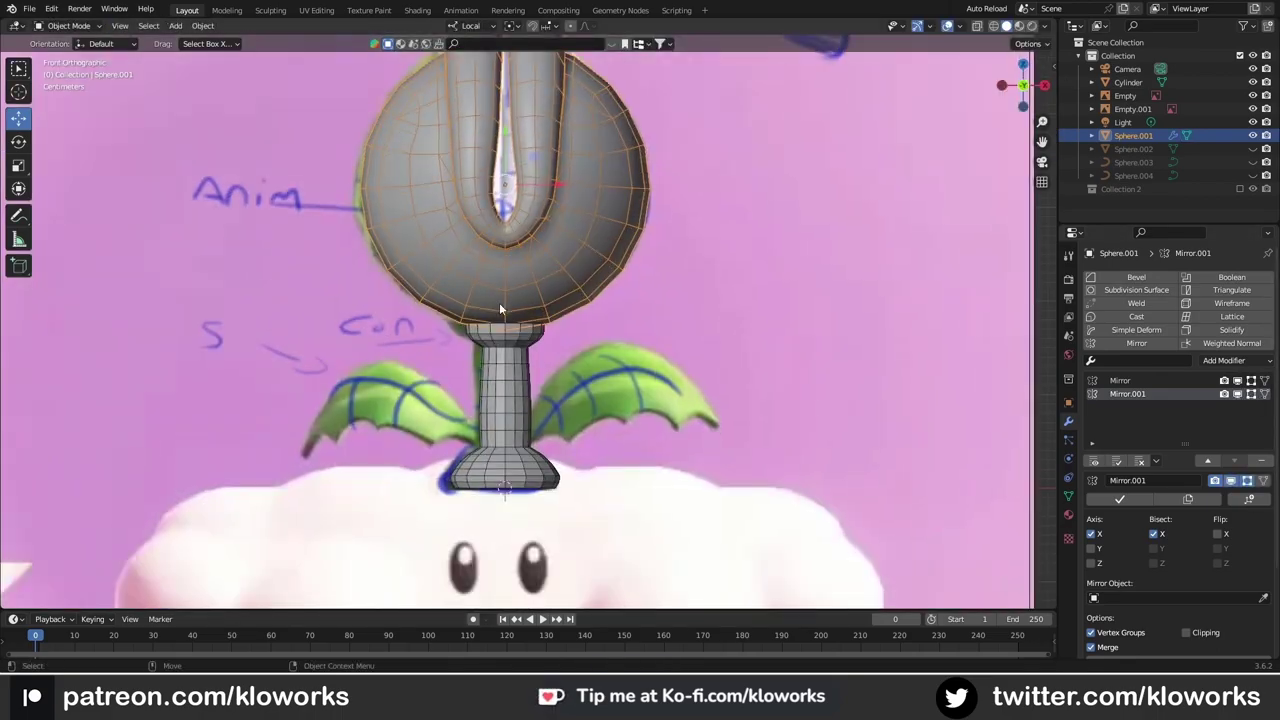
{"action": "scroll", "coordinate": [499, 302], "scroll_direction": "down", "scroll_amount": 5}
{"action": "key", "text": "KP_1"}
{"action": "scroll", "coordinate": [481, 194], "scroll_direction": "up", "scroll_amount": 3}
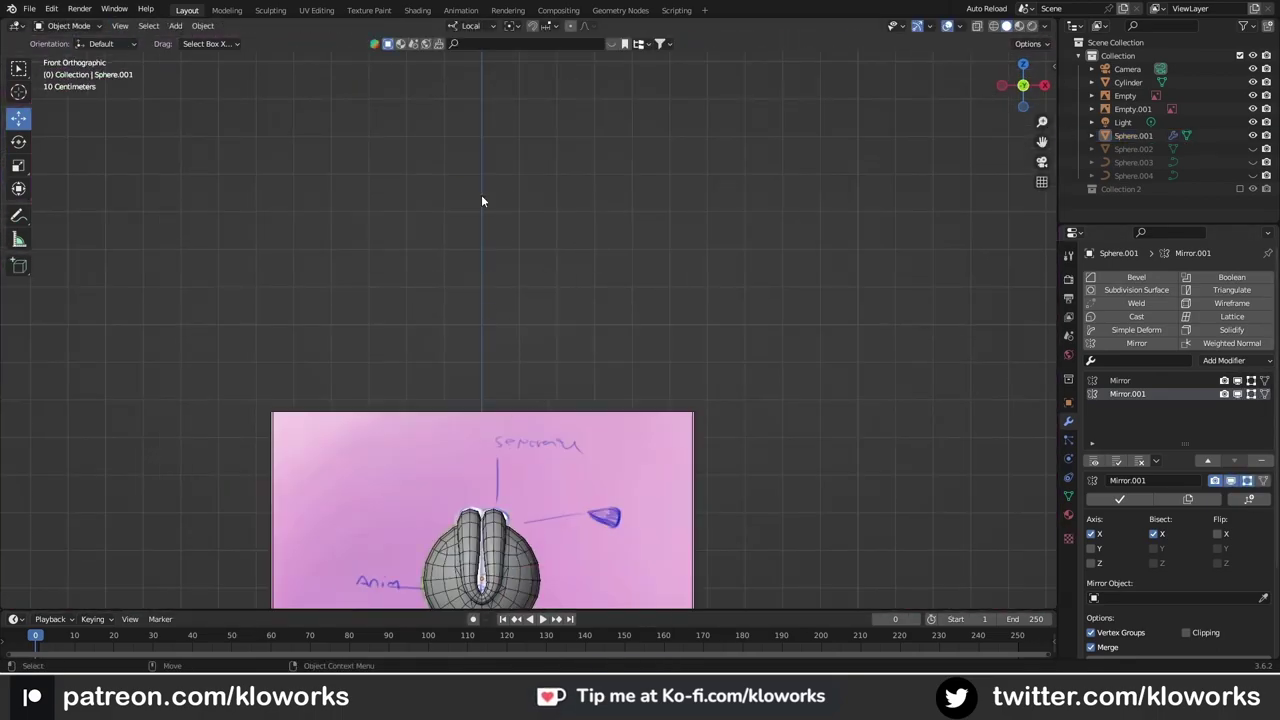
{"action": "middle_click_drag", "start_coordinate": [517, 321], "coordinate": [571, 294], "text": "shift"}
{"action": "key", "text": "Tab"}
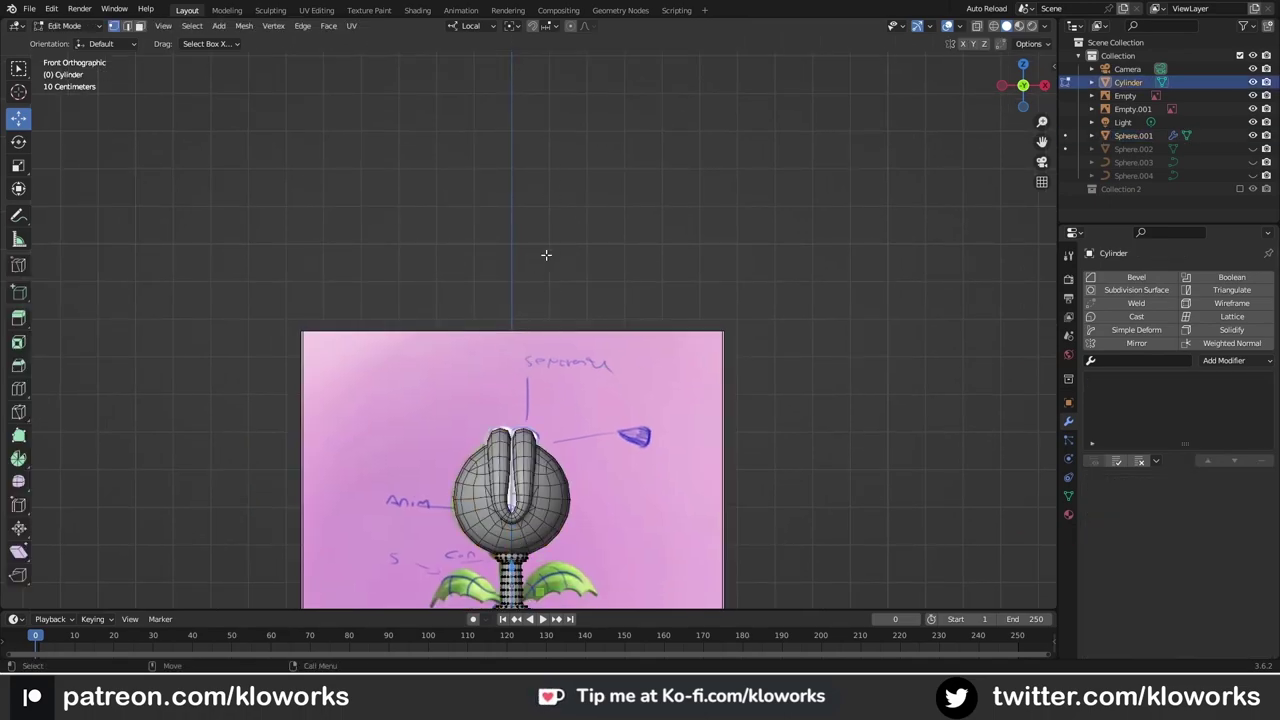
{"action": "right_click", "coordinate": [550, 258]}
{"action": "key", "text": "Escape"}
{"action": "mouse_move", "coordinate": [572, 218]}
{"action": "middle_mouse_down", "text": "shift"}
{"action": "mouse_move", "coordinate": [558, 173]}
{"action": "mouse_move", "coordinate": [594, 343]}
{"action": "middle_mouse_up", "text": "shift"}
{"action": "scroll", "coordinate": [594, 343], "scroll_direction": "up", "scroll_amount": 3}
{"action": "scroll", "coordinate": [572, 288], "scroll_direction": "down", "scroll_amount": 2}
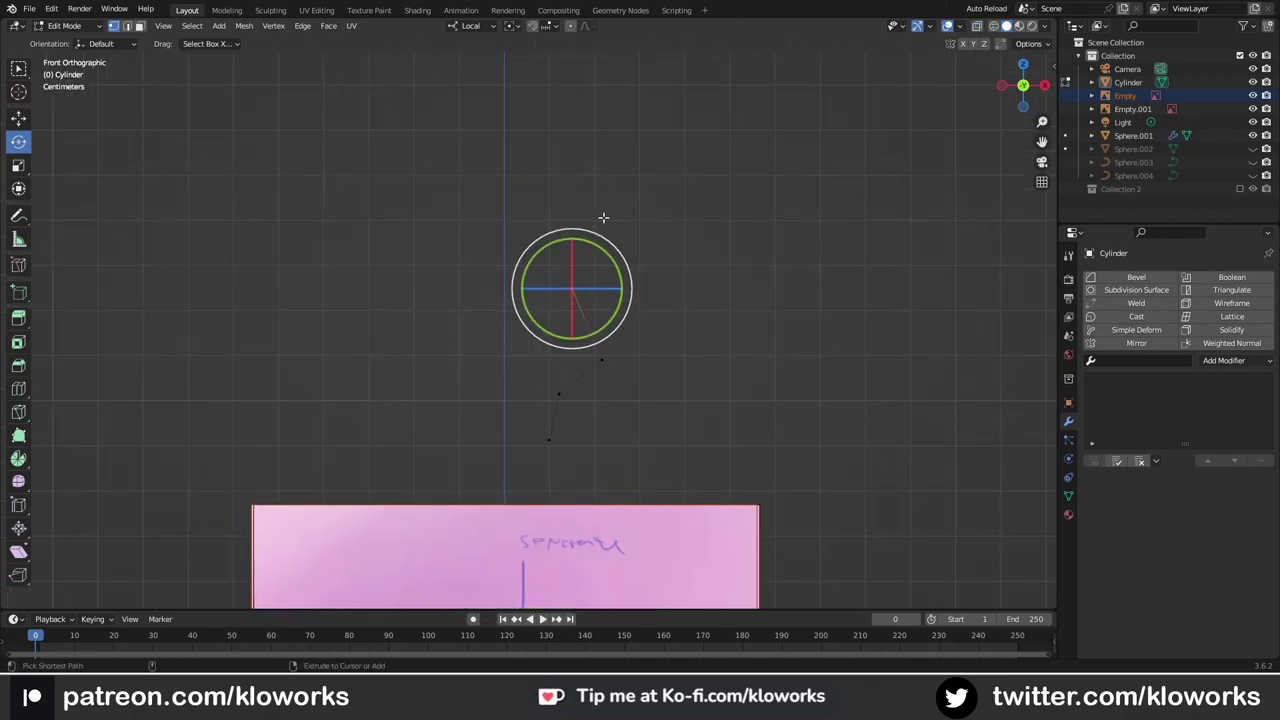
{"action": "middle_click_drag", "start_coordinate": [573, 284], "coordinate": [539, 313], "text": "shift"}
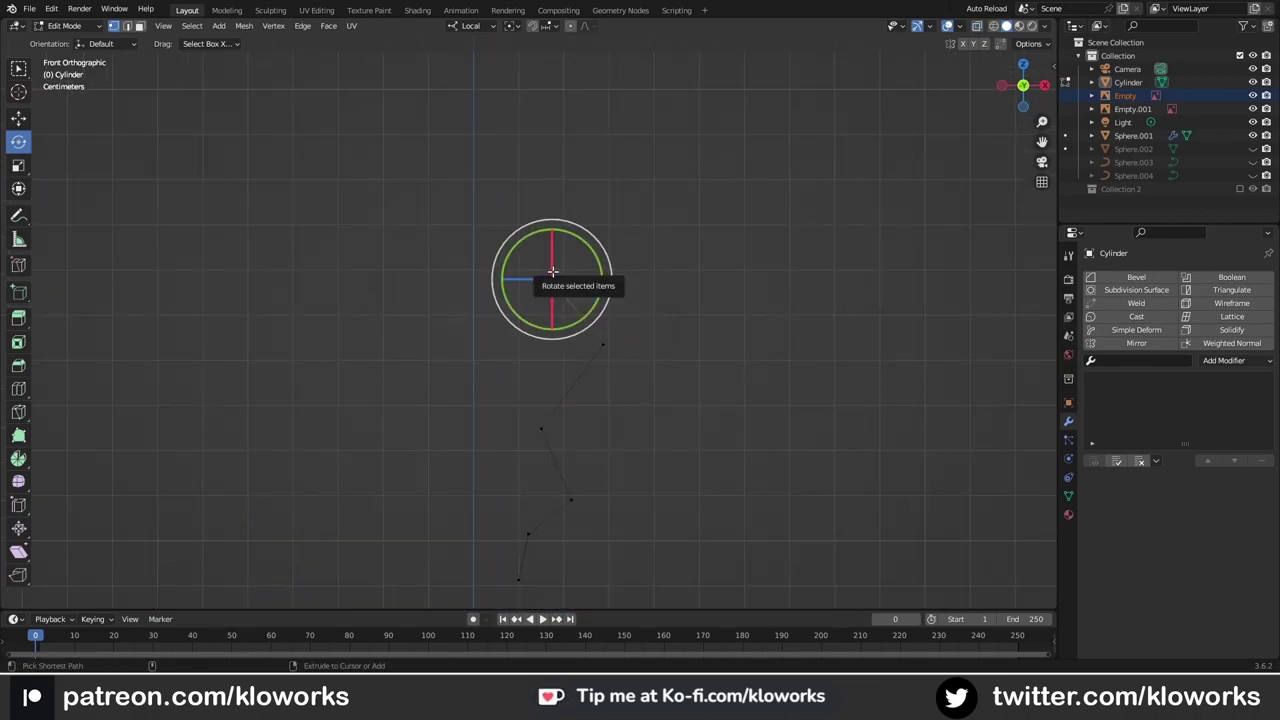
{"action": "scroll", "coordinate": [588, 178], "scroll_direction": "down", "scroll_amount": 2}
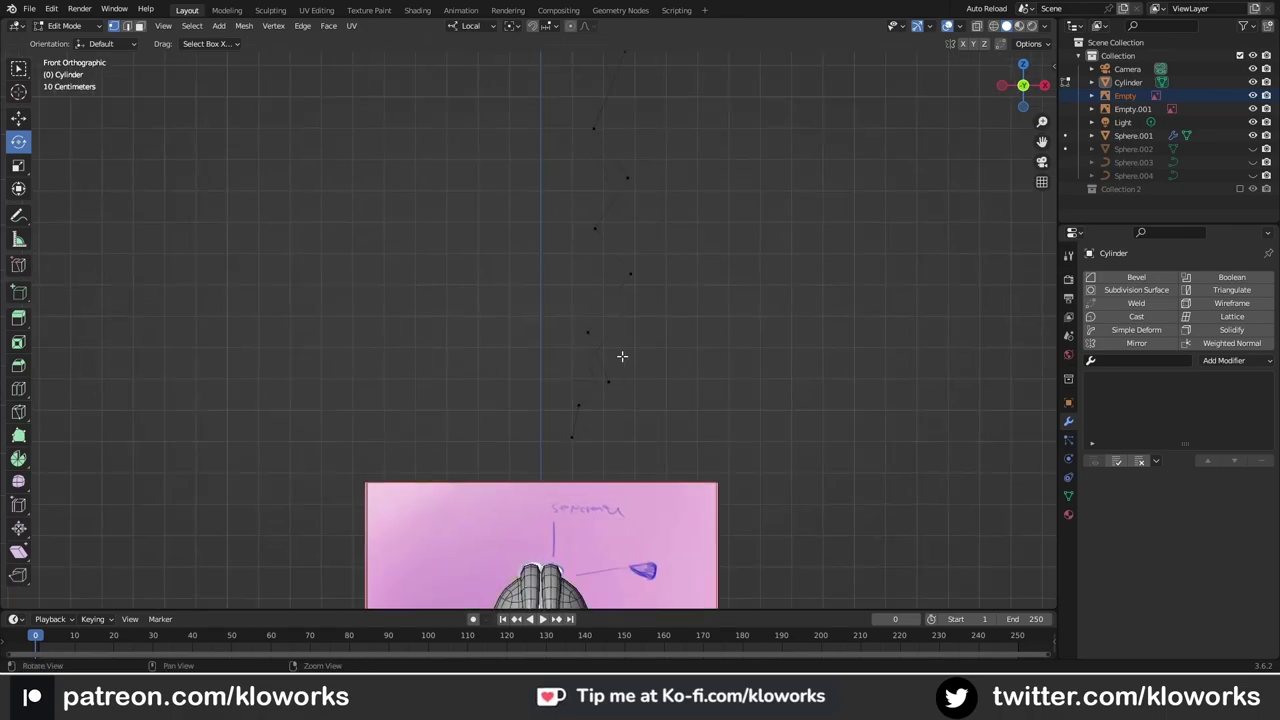
Step: Move the selected chain vertices, dissolve the extra ones, and raise the top vertex along Z
{"action": "key", "text": "g"}
{"action": "left_click", "coordinate": [547, 479]}
{"action": "scroll", "coordinate": [580, 400], "scroll_direction": "down", "scroll_amount": 2}
{"action": "scroll", "coordinate": [617, 317], "scroll_direction": "up", "scroll_amount": 1}
{"action": "key", "text": "Tab"}
{"action": "key", "text": "x"}
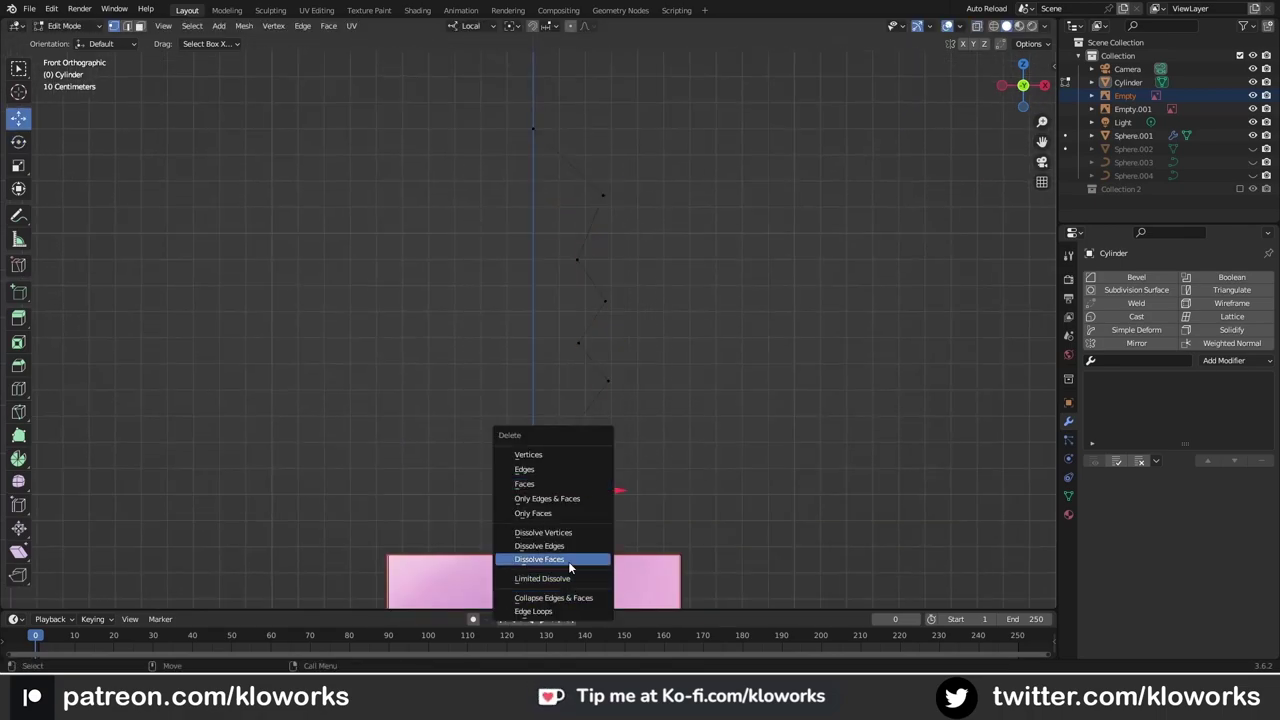
{"action": "left_click", "coordinate": [568, 560]}
{"action": "left_click_drag", "start_coordinate": [572, 466], "coordinate": [603, 463]}
{"action": "key", "text": "g"}
{"action": "key", "text": "z"}
{"action": "left_click", "coordinate": [603, 297]}
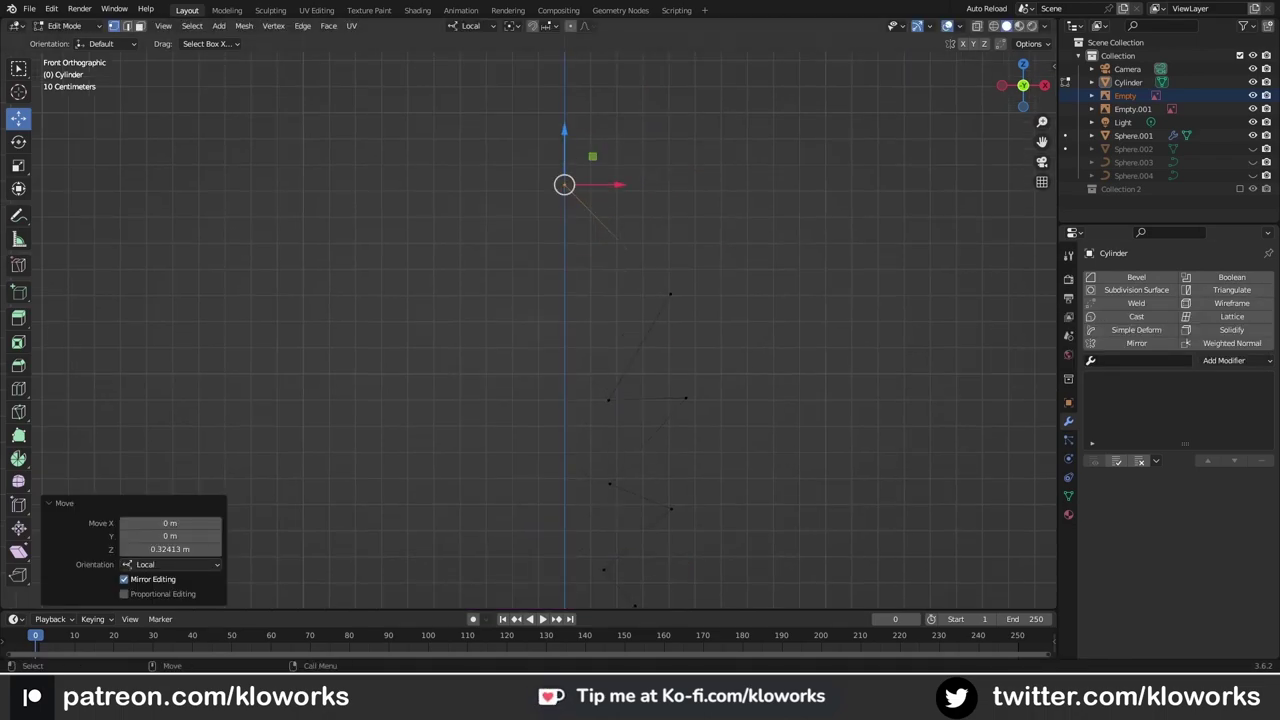
Step: Push the lower zigzag vertices outward and connect the selected vertex pair
{"action": "middle_click_drag", "start_coordinate": [685, 398], "coordinate": [678, 288], "text": "shift"}
{"action": "left_click", "coordinate": [678, 288]}
{"action": "left_click_drag", "start_coordinate": [678, 288], "coordinate": [693, 300]}
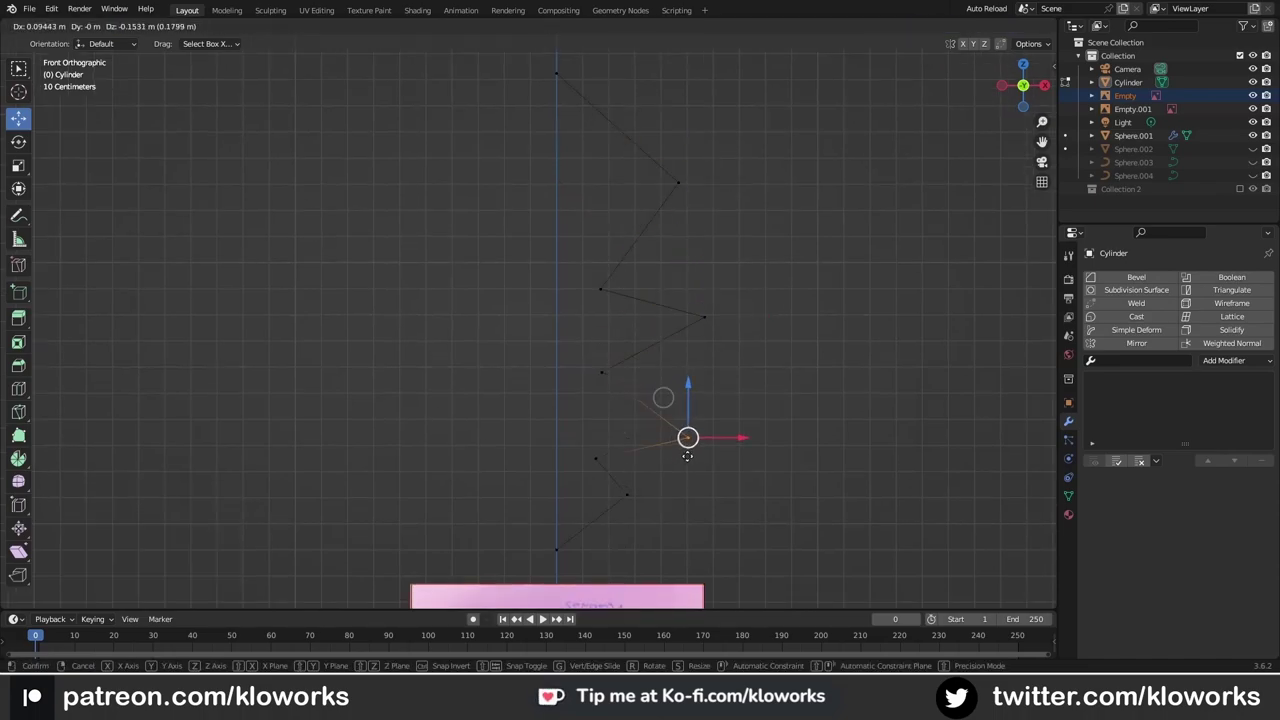
{"action": "left_click", "coordinate": [687, 455]}
{"action": "scroll", "coordinate": [580, 417], "scroll_direction": "down", "scroll_amount": 2}
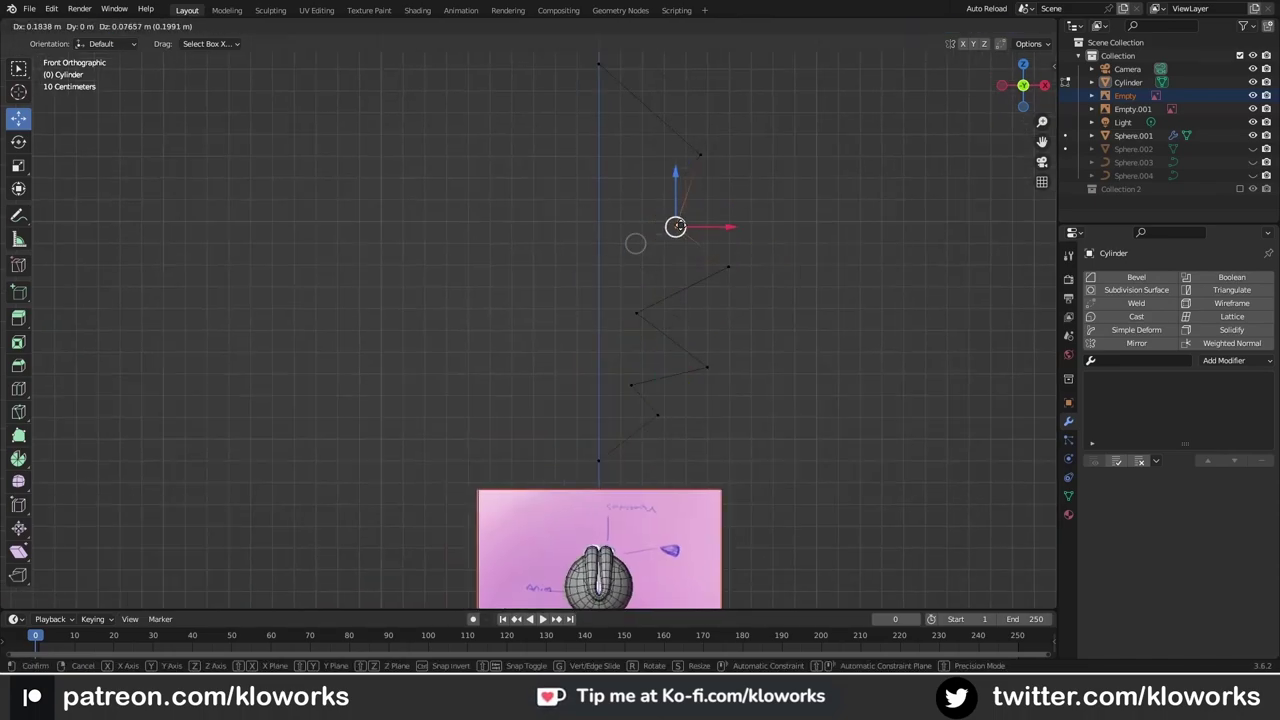
{"action": "left_click", "coordinate": [682, 300]}
{"action": "right_click", "coordinate": [550, 198]}
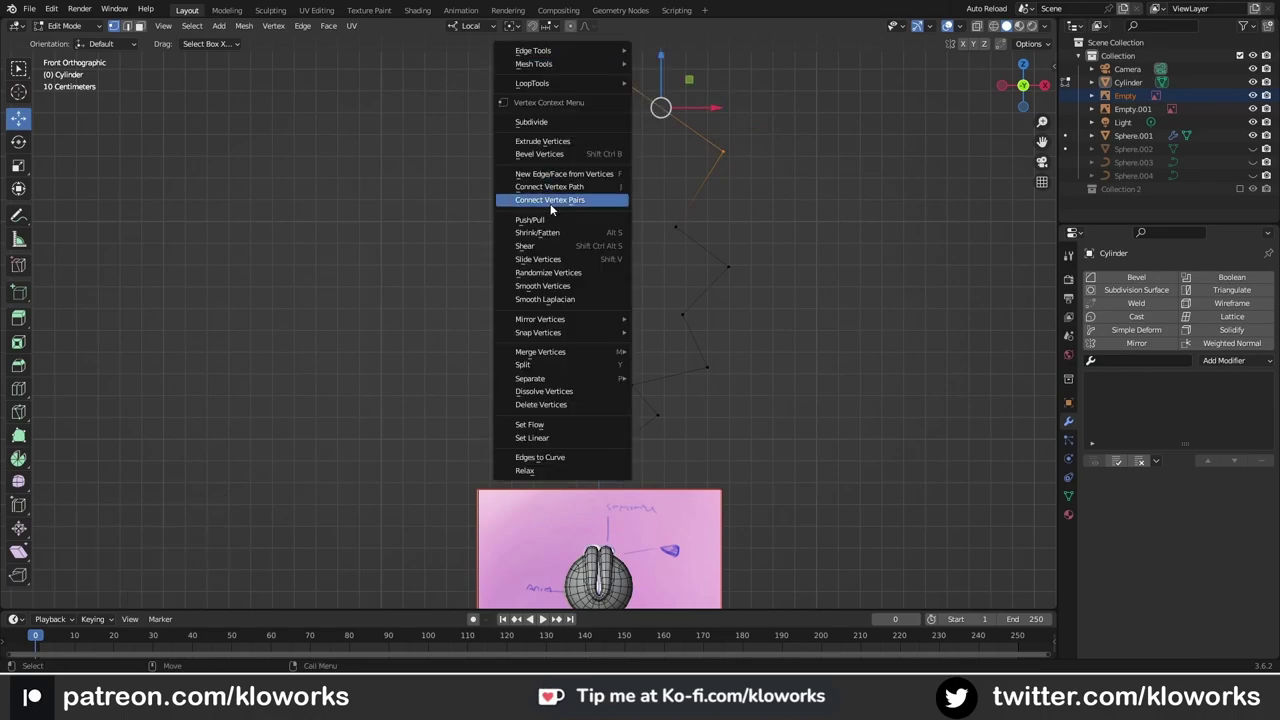
{"action": "left_click", "coordinate": [550, 196]}
Step: Shift profile vertices sideways along X to shape the zigzag's spikes
{"action": "left_click", "coordinate": [716, 147]}
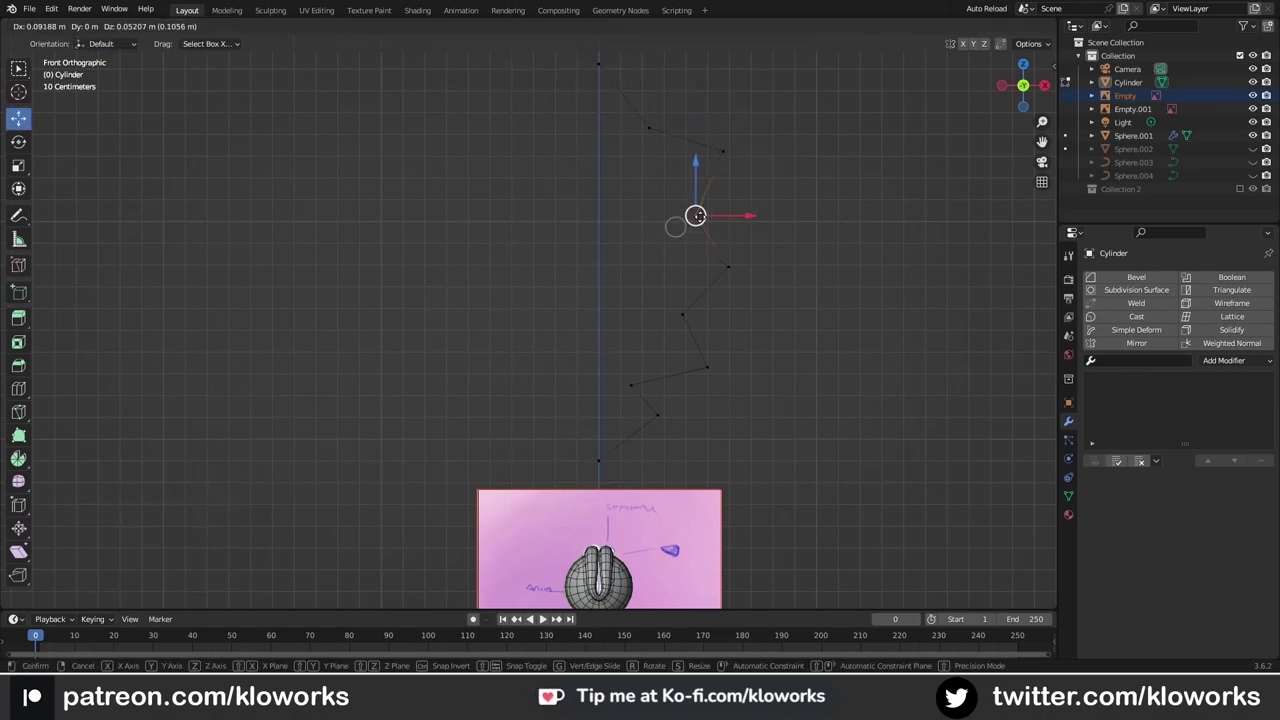
{"action": "key", "text": "x"}
{"action": "left_click", "coordinate": [714, 238]}
{"action": "scroll", "coordinate": [714, 238], "scroll_direction": "down", "scroll_amount": 3, "text": "shift"}
{"action": "key", "text": "g"}
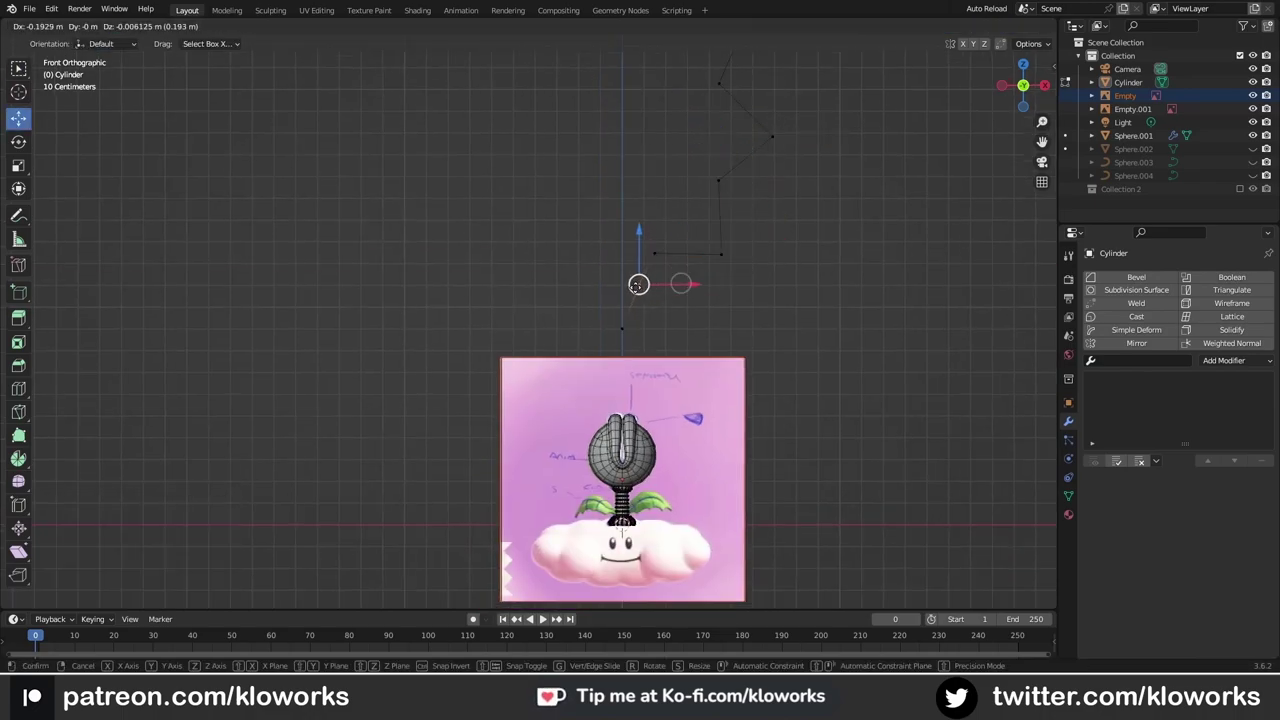
{"action": "left_click", "coordinate": [671, 251]}
{"action": "middle_click_drag", "start_coordinate": [726, 189], "coordinate": [694, 259], "text": "shift"}
{"action": "left_click_drag", "start_coordinate": [694, 259], "coordinate": [702, 249]}
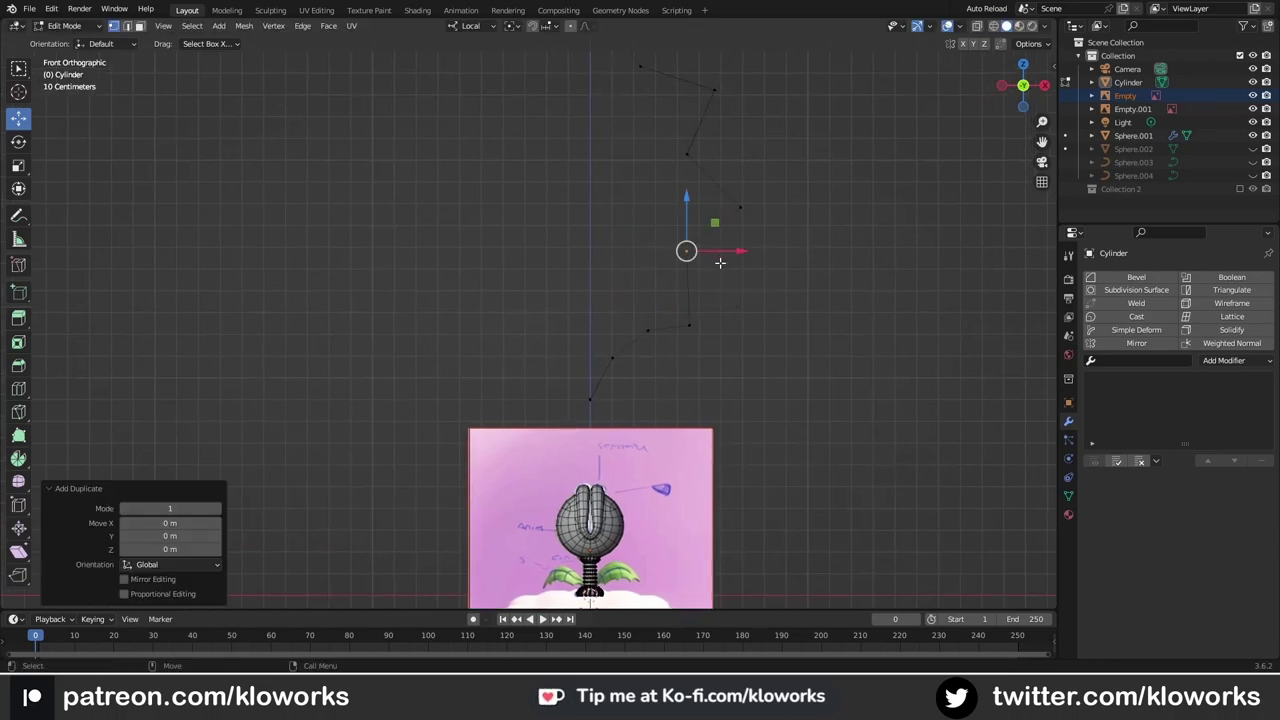
Step: Fine-tune the remaining zigzag vertices into the finished spiky half-leaf profile
{"action": "right_click", "coordinate": [765, 243]}
{"action": "scroll", "coordinate": [763, 313], "scroll_direction": "up", "scroll_amount": 2}
{"action": "key", "text": "g"}
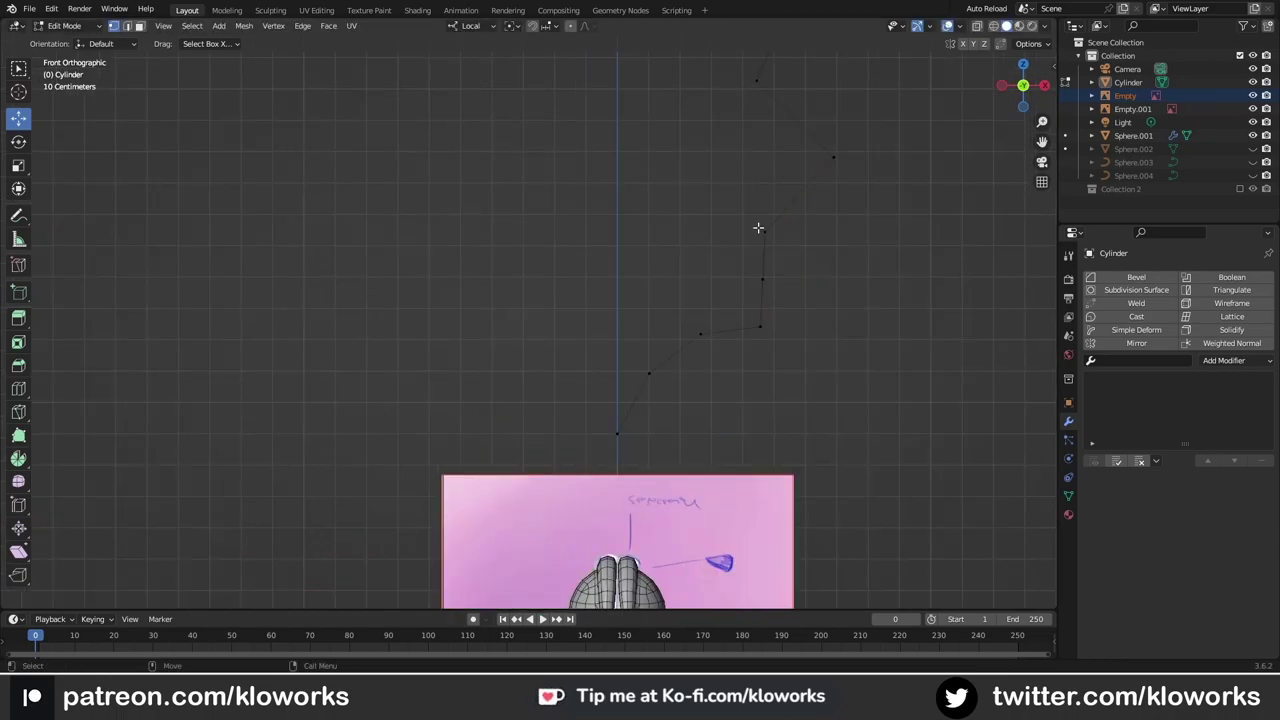
{"action": "left_click", "coordinate": [640, 280]}
{"action": "key", "text": "g"}
{"action": "left_click", "coordinate": [705, 285]}
{"action": "middle_click_drag", "start_coordinate": [705, 285], "coordinate": [695, 247], "text": "shift"}
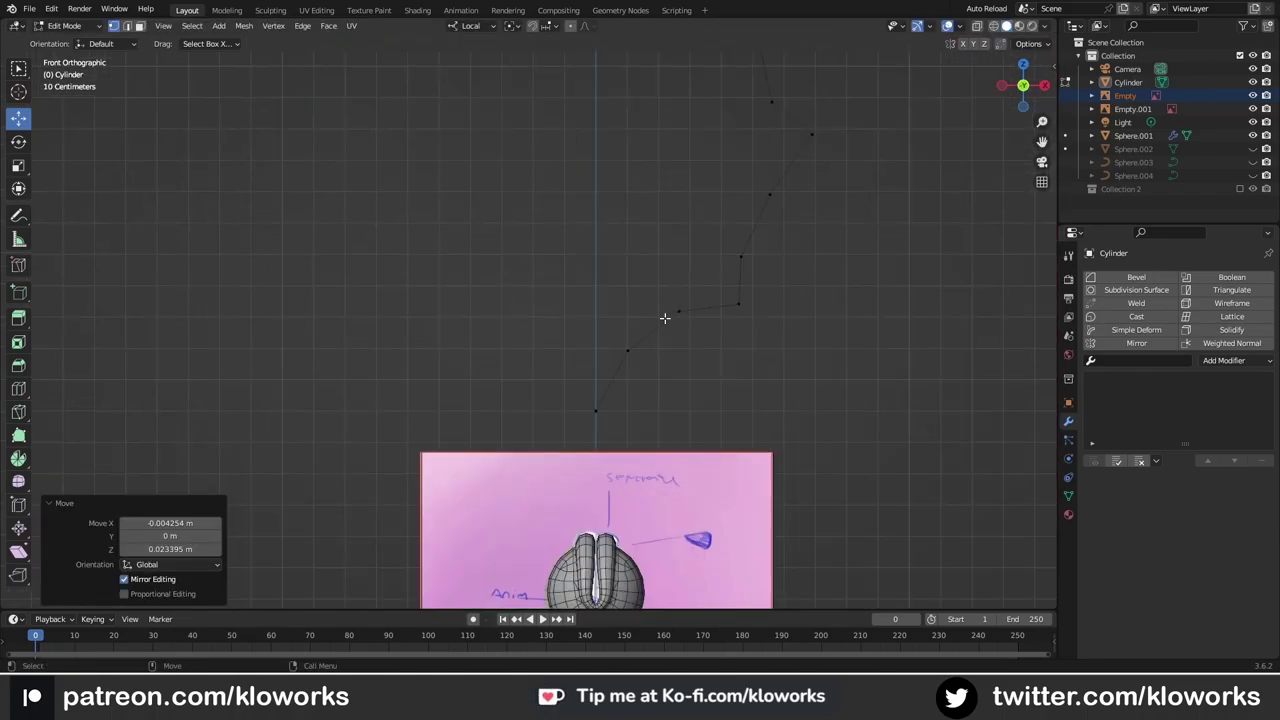
{"action": "left_click", "coordinate": [712, 449]}
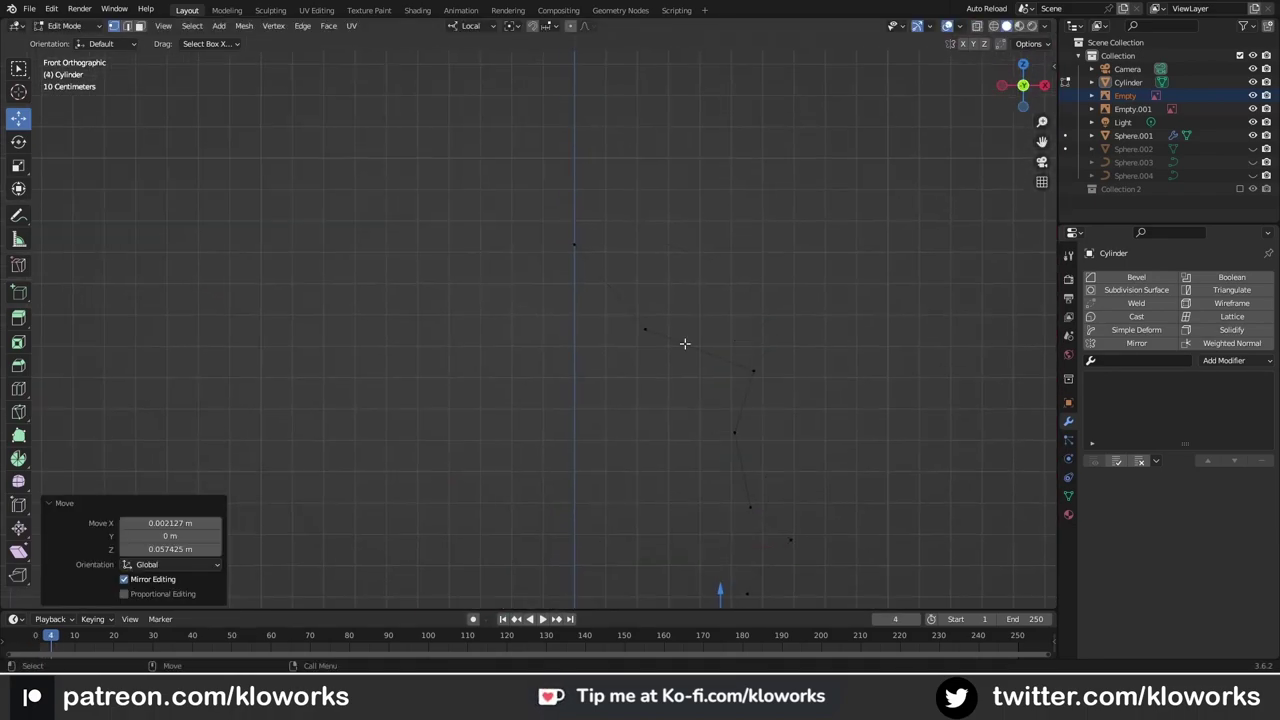
{"action": "left_click", "coordinate": [623, 302]}
{"action": "scroll", "coordinate": [623, 302], "scroll_direction": "down", "scroll_amount": 2}
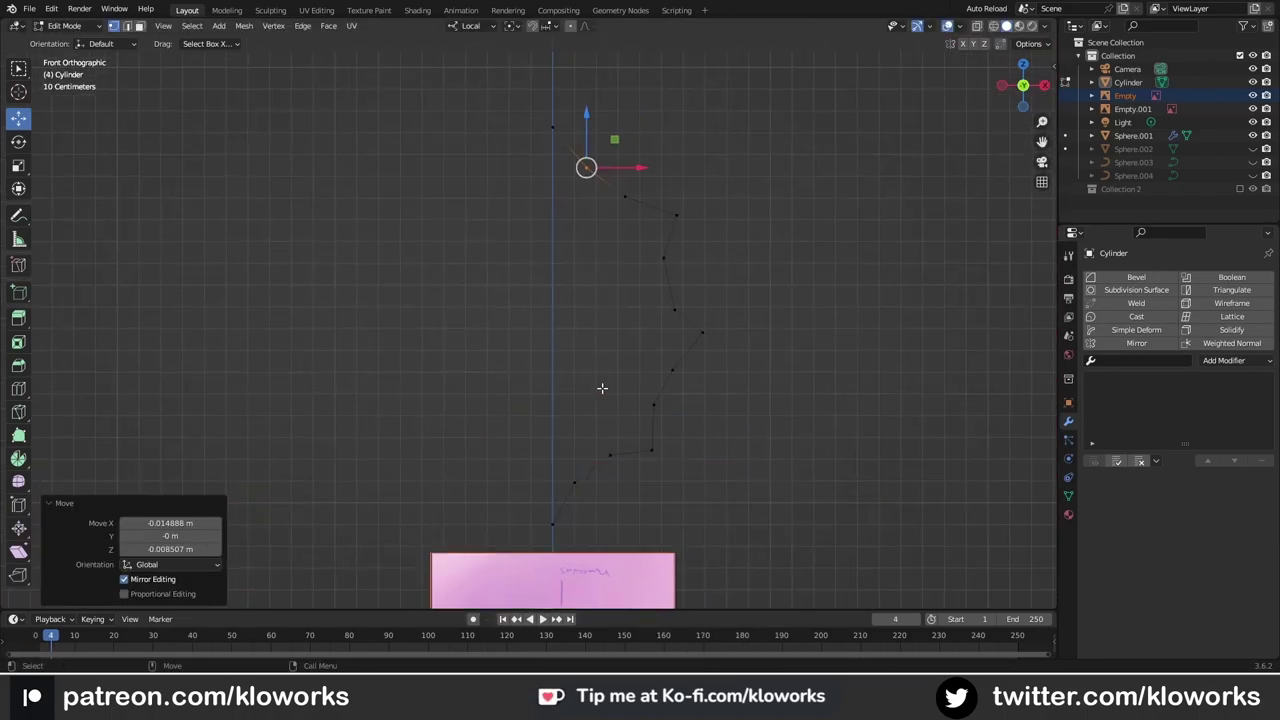
{"action": "key", "text": "Tab"}
Step: Add the X-axis Mirror modifier and adjust the upper and lower outline vertices
{"action": "left_click", "coordinate": [1136, 343]}
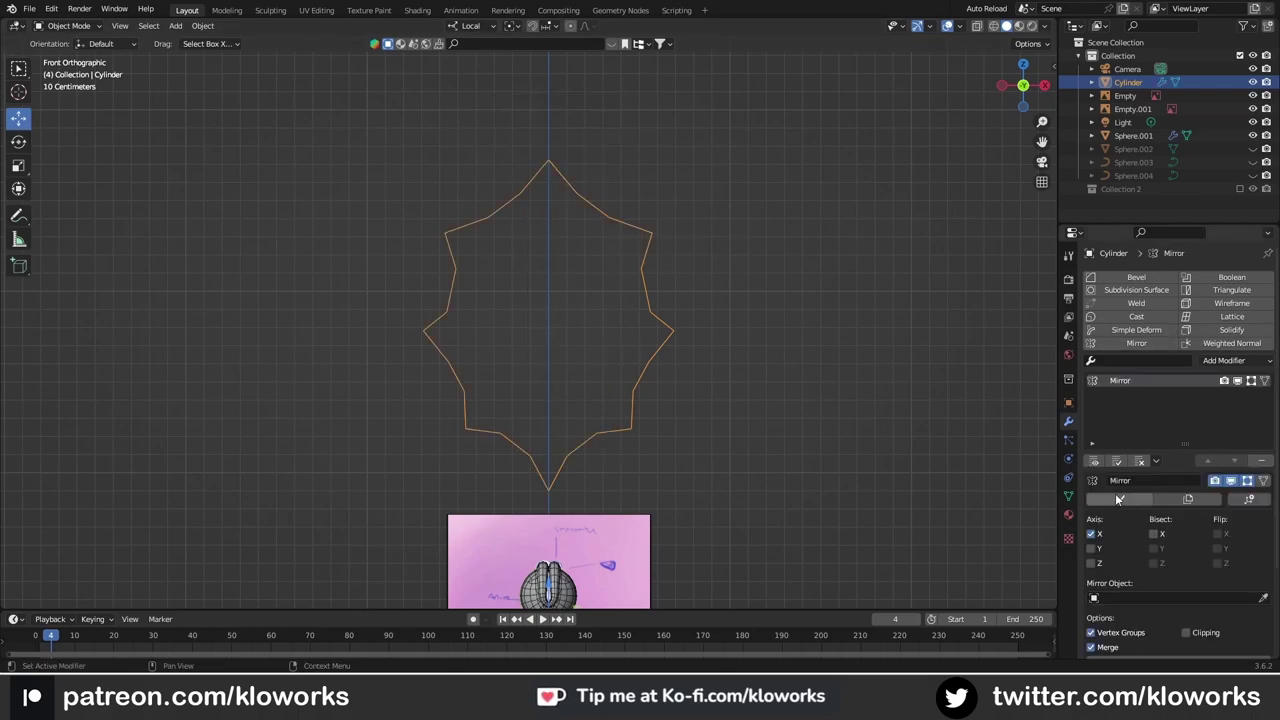
{"action": "key", "text": "Tab"}
{"action": "left_click", "coordinate": [683, 213]}
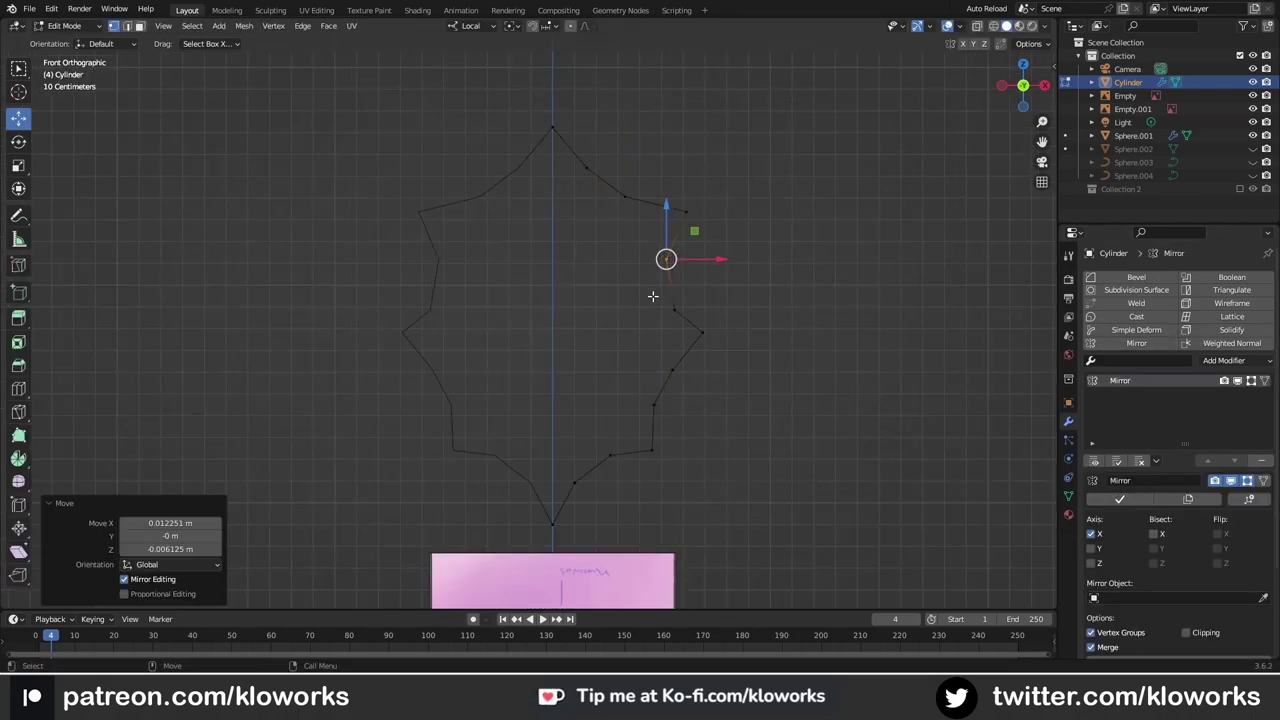
{"action": "left_click", "coordinate": [663, 258]}
{"action": "key", "text": "g"}
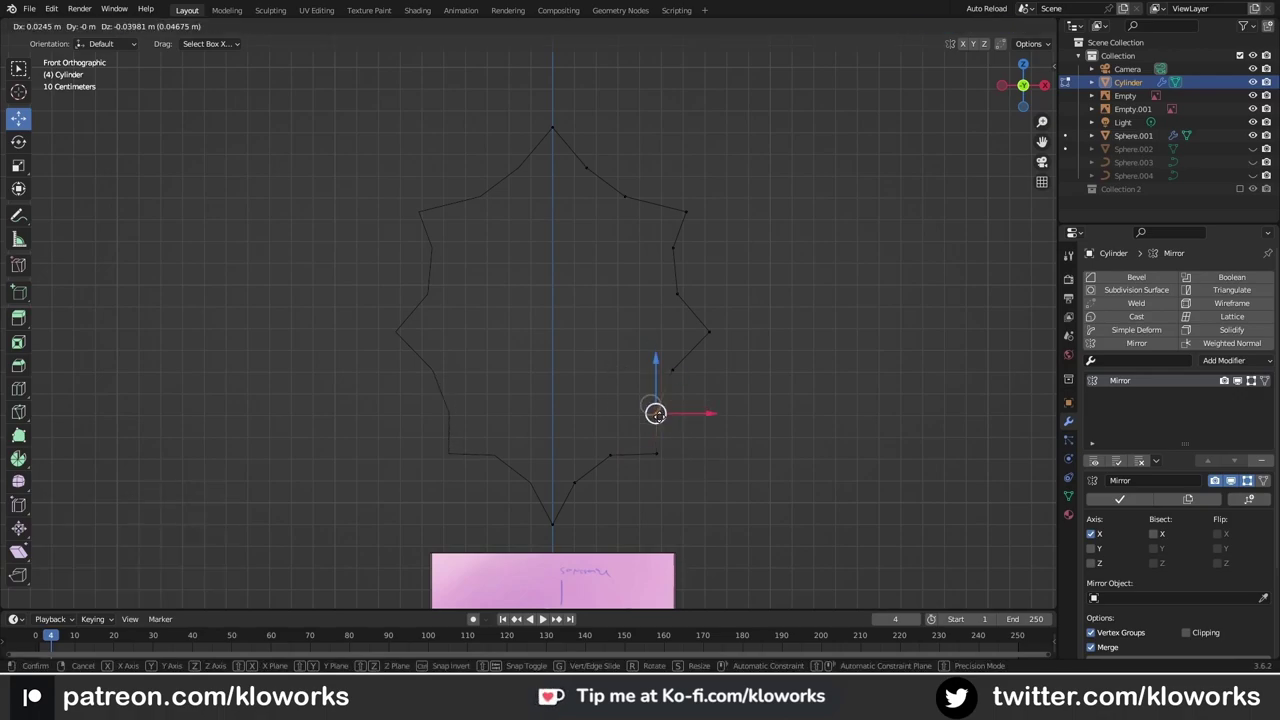
{"action": "left_click", "coordinate": [655, 413]}
Step: Even out the lower spike and move the bottom tip vertex into place
{"action": "left_click_drag", "start_coordinate": [580, 486], "coordinate": [608, 451]}
{"action": "left_click_drag", "start_coordinate": [557, 507], "coordinate": [566, 492]}
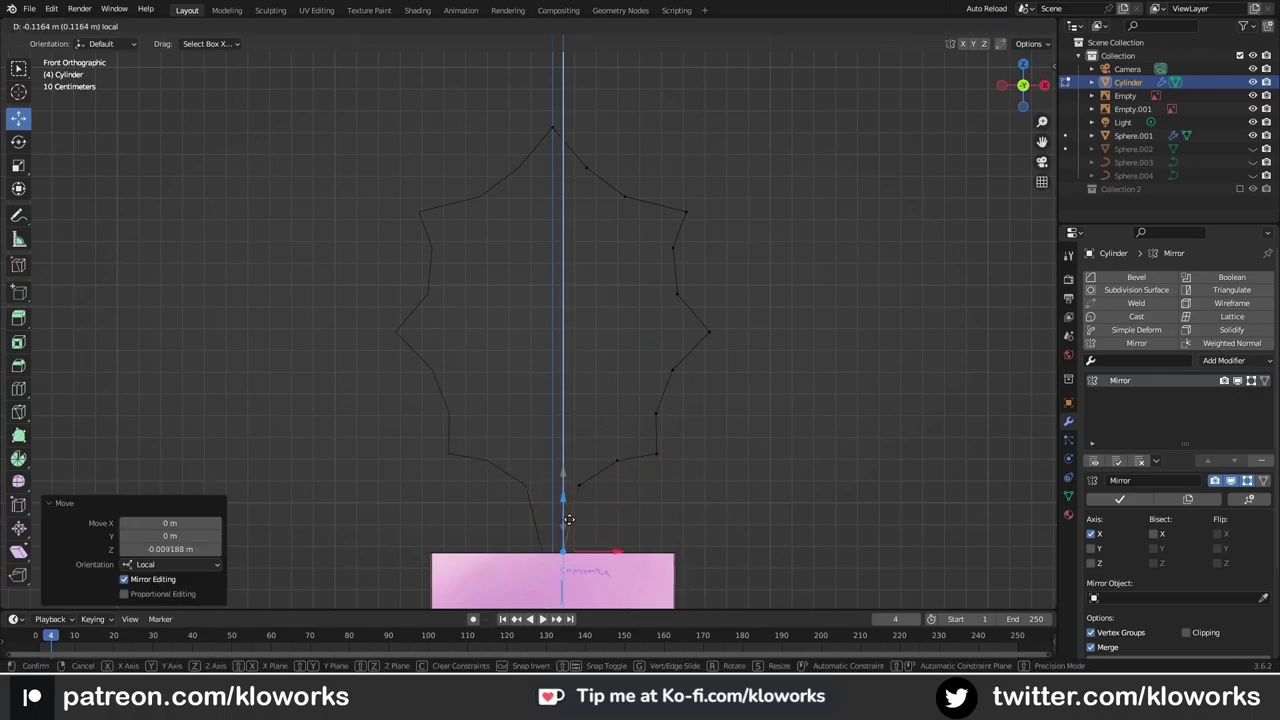
{"action": "left_click_drag", "start_coordinate": [568, 519], "coordinate": [589, 522]}
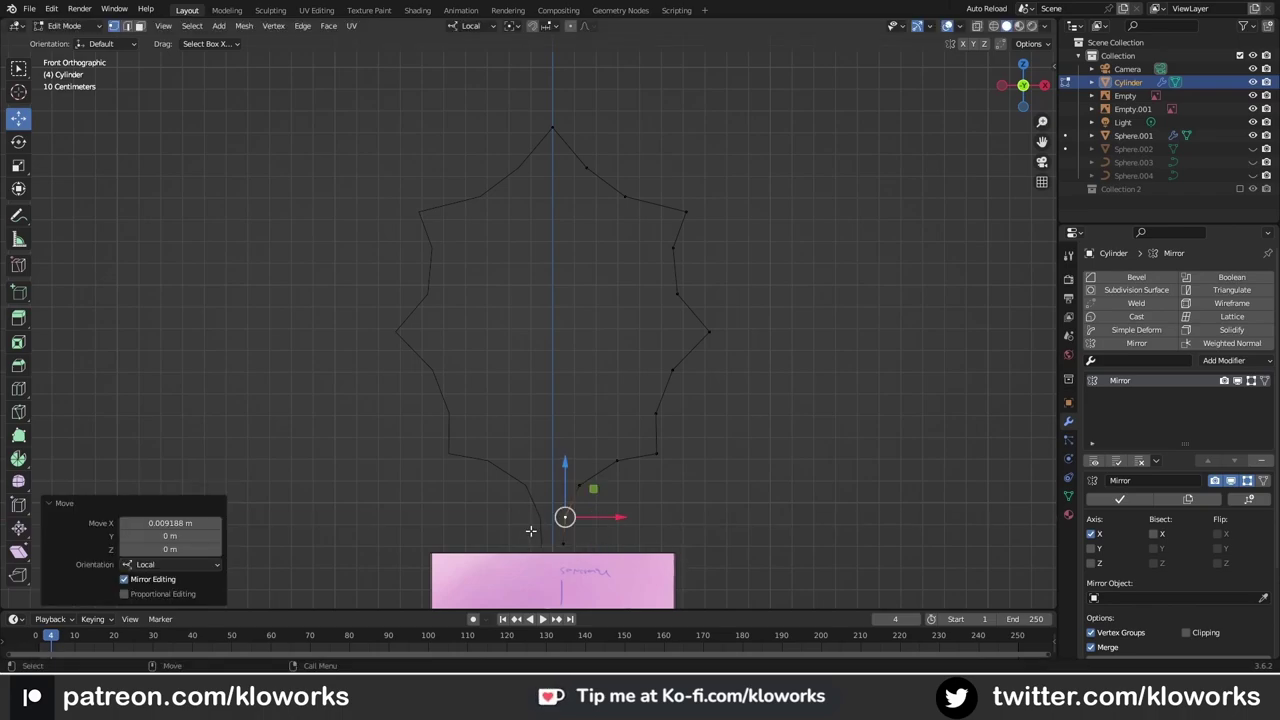
{"action": "left_click_drag", "start_coordinate": [564, 468], "coordinate": [596, 528]}
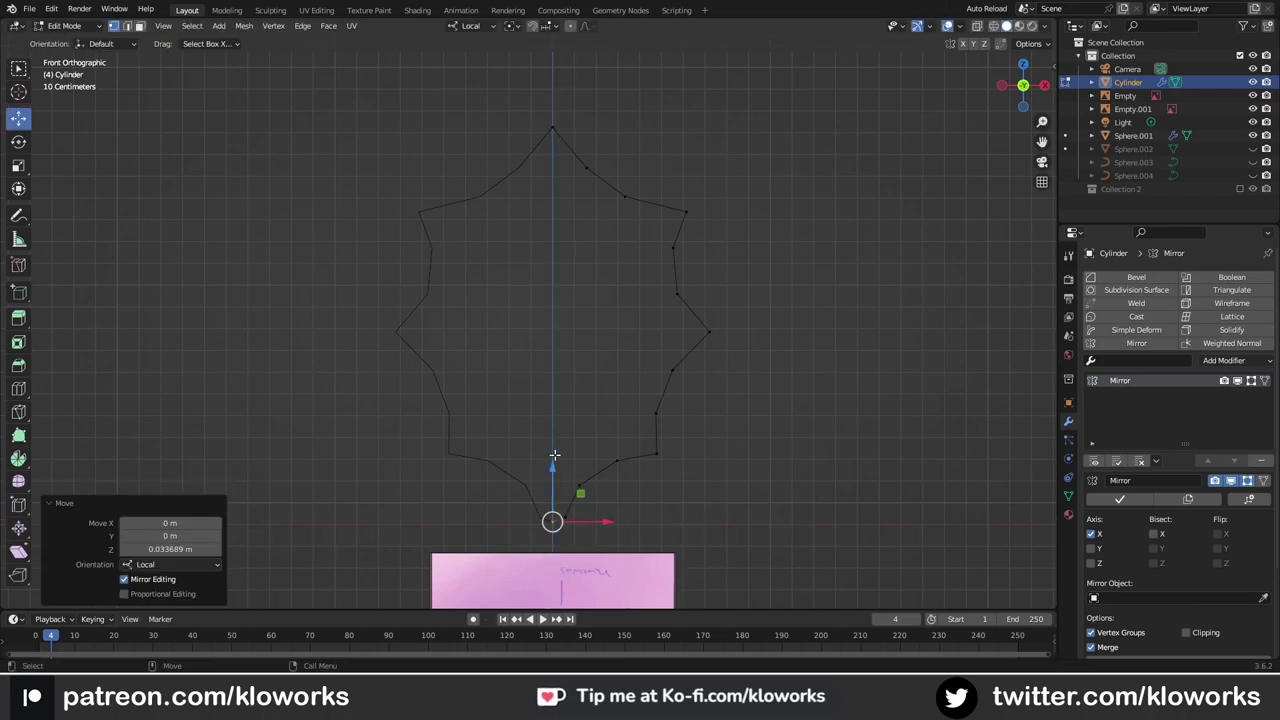
{"action": "left_click", "coordinate": [701, 323]}
{"action": "left_click", "coordinate": [688, 219]}
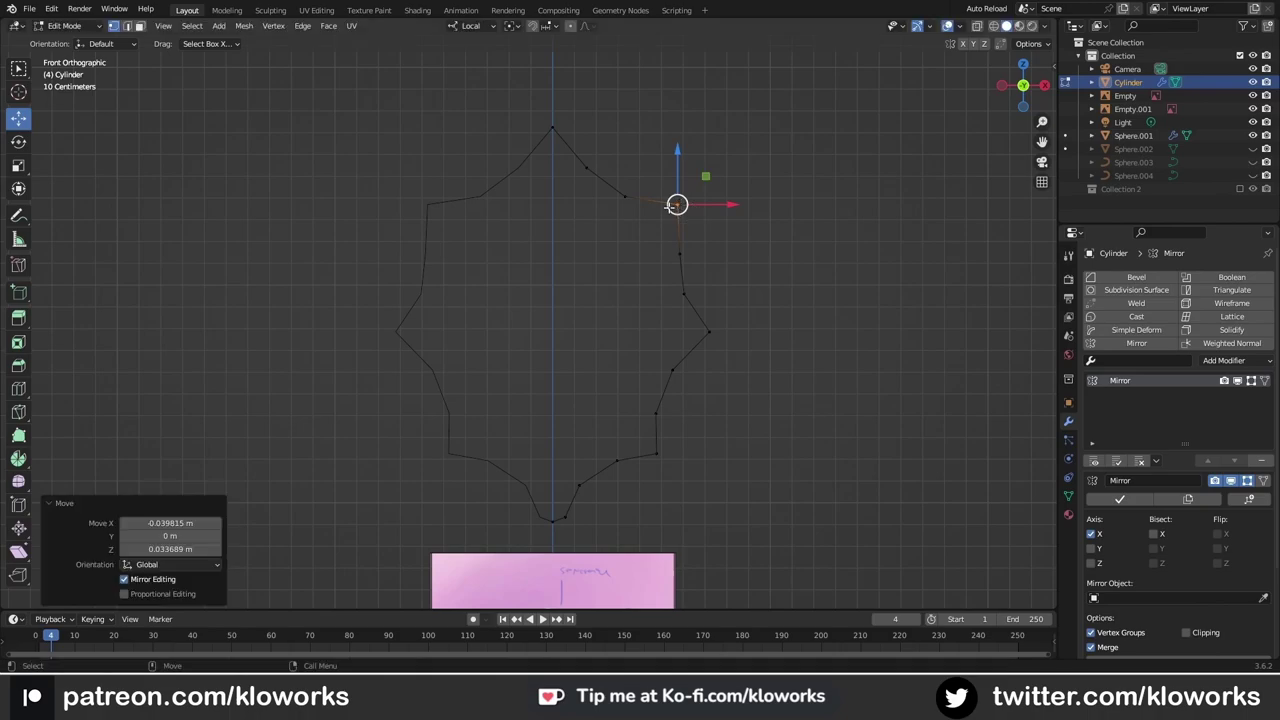
Step: Adjust the right-side spike vertices to even the star's points, then orbit to check
{"action": "left_click", "coordinate": [556, 102]}
{"action": "left_click_drag", "start_coordinate": [684, 292], "coordinate": [686, 300]}
{"action": "left_click", "coordinate": [679, 333]}
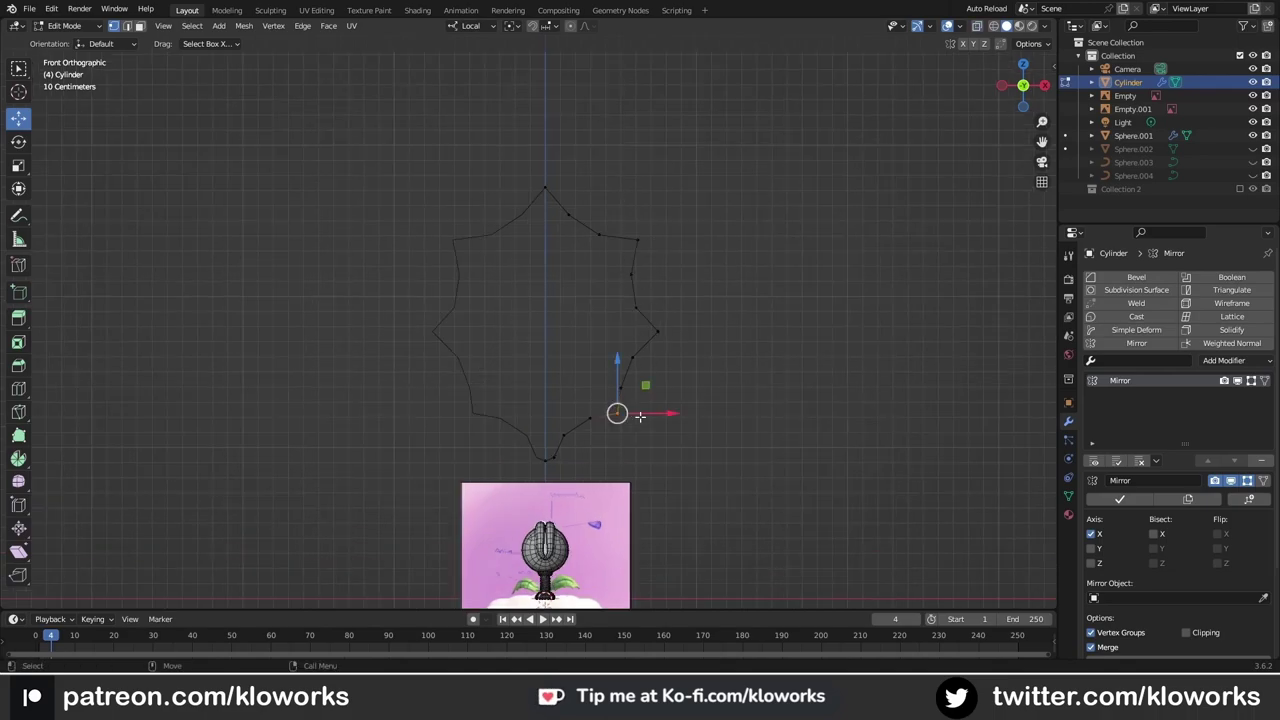
{"action": "left_click_drag", "start_coordinate": [640, 416], "coordinate": [673, 358]}
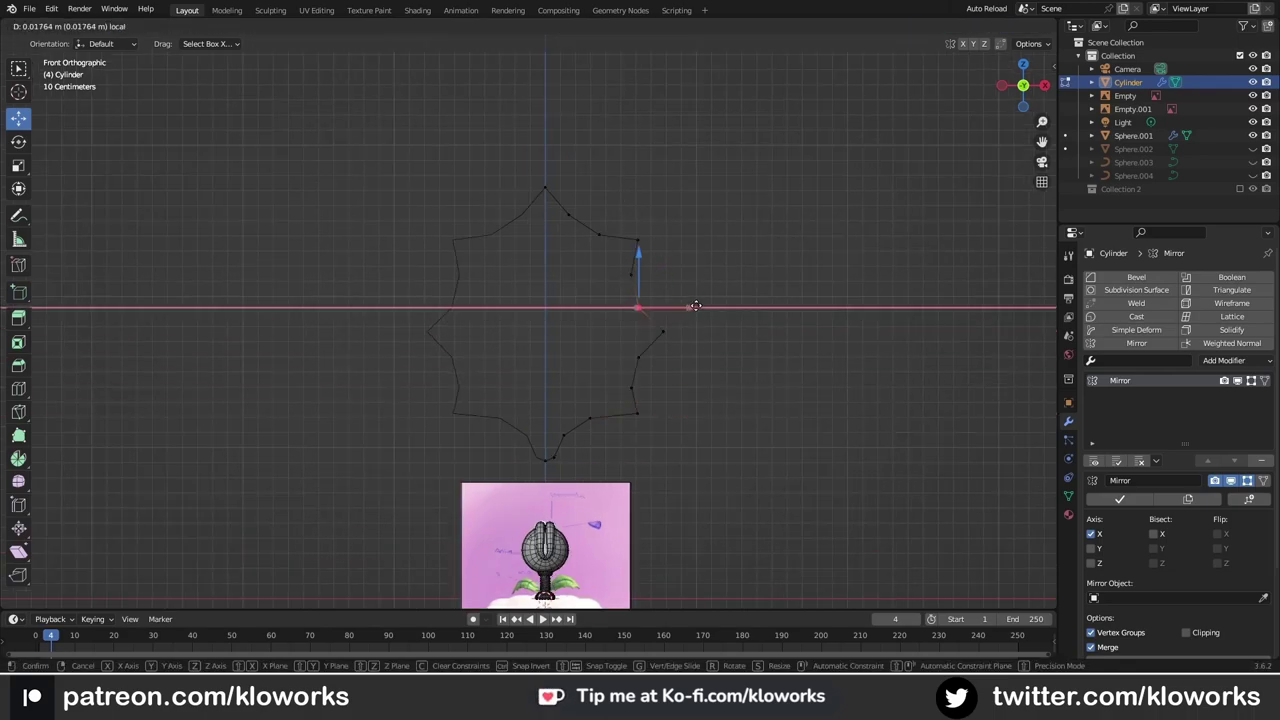
{"action": "left_click_drag", "start_coordinate": [695, 305], "coordinate": [628, 387]}
{"action": "left_click", "coordinate": [680, 331]}
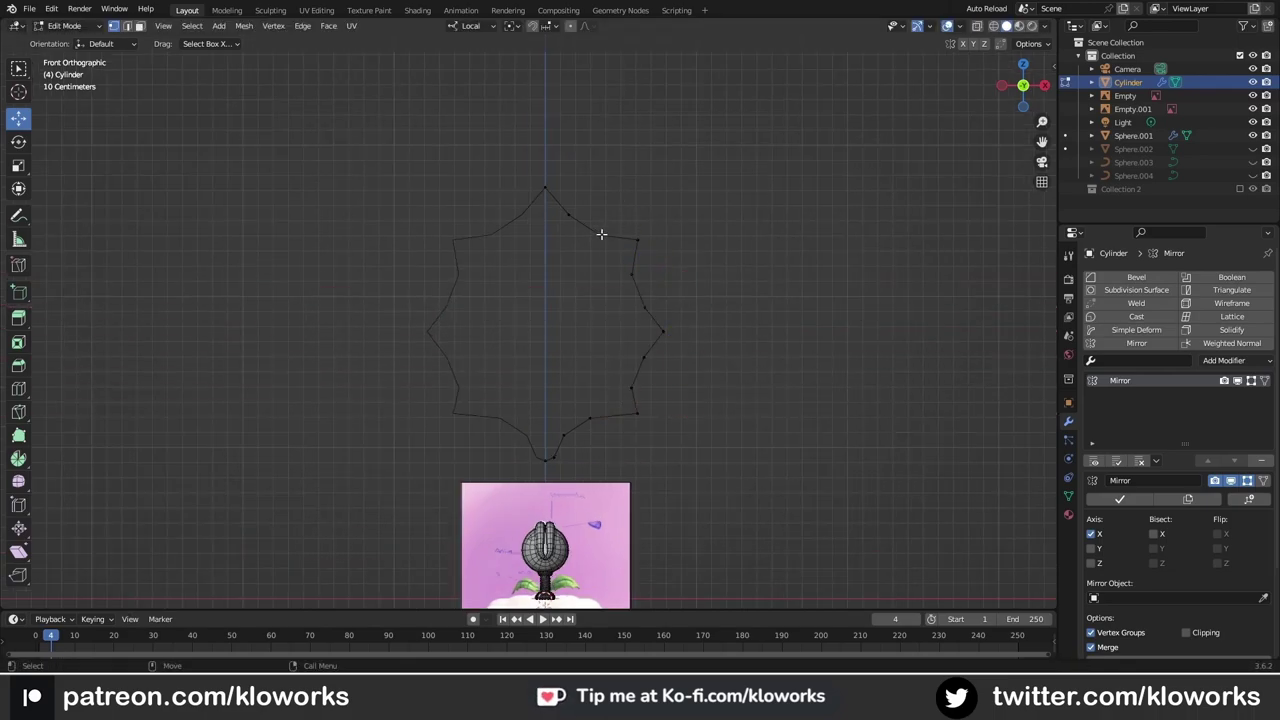
{"action": "mouse_move", "coordinate": [614, 291]}
{"action": "middle_mouse_down"}
{"action": "mouse_move", "coordinate": [564, 273]}
{"action": "mouse_move", "coordinate": [531, 213]}
{"action": "middle_mouse_up"}
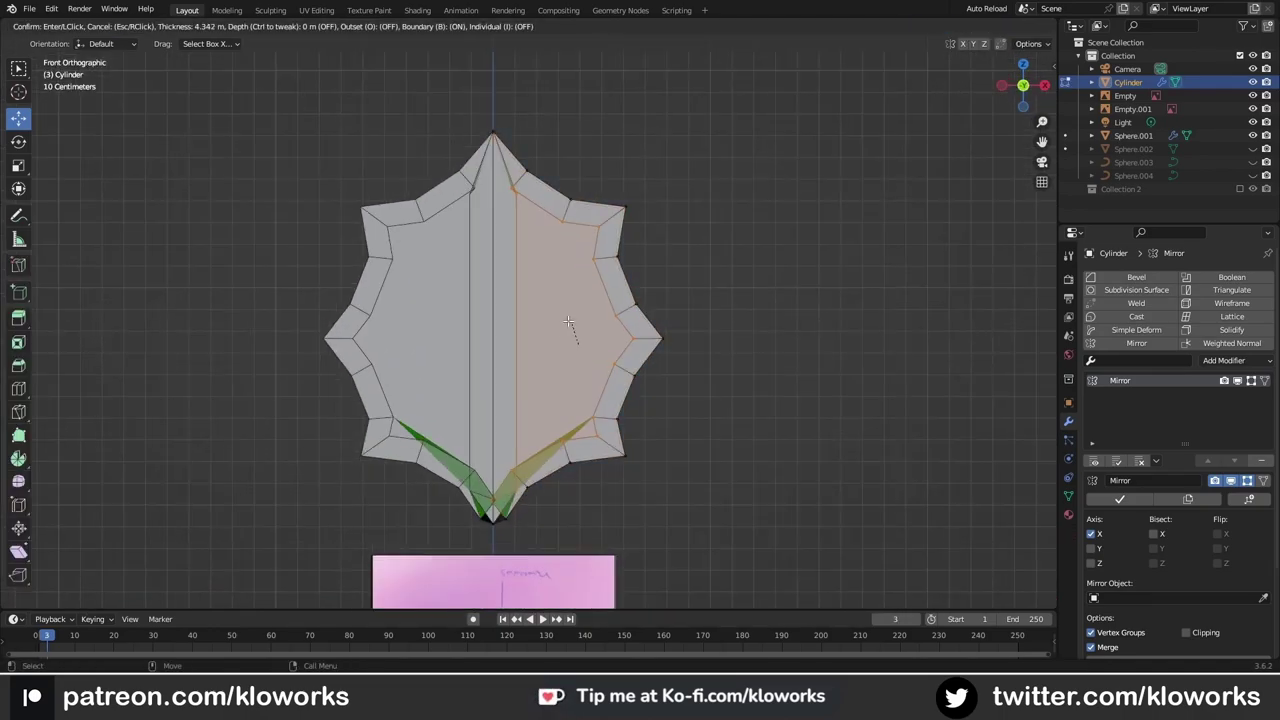
Step: Inset the filled star outline and knife-cut its bottom, moving vertices toward the centre
{"action": "left_click", "coordinate": [568, 321]}
{"action": "scroll", "coordinate": [563, 343], "scroll_direction": "up", "scroll_amount": 5}
{"action": "left_click_drag", "start_coordinate": [551, 474], "coordinate": [500, 477]}
{"action": "scroll", "coordinate": [541, 443], "scroll_direction": "up", "scroll_amount": 2}
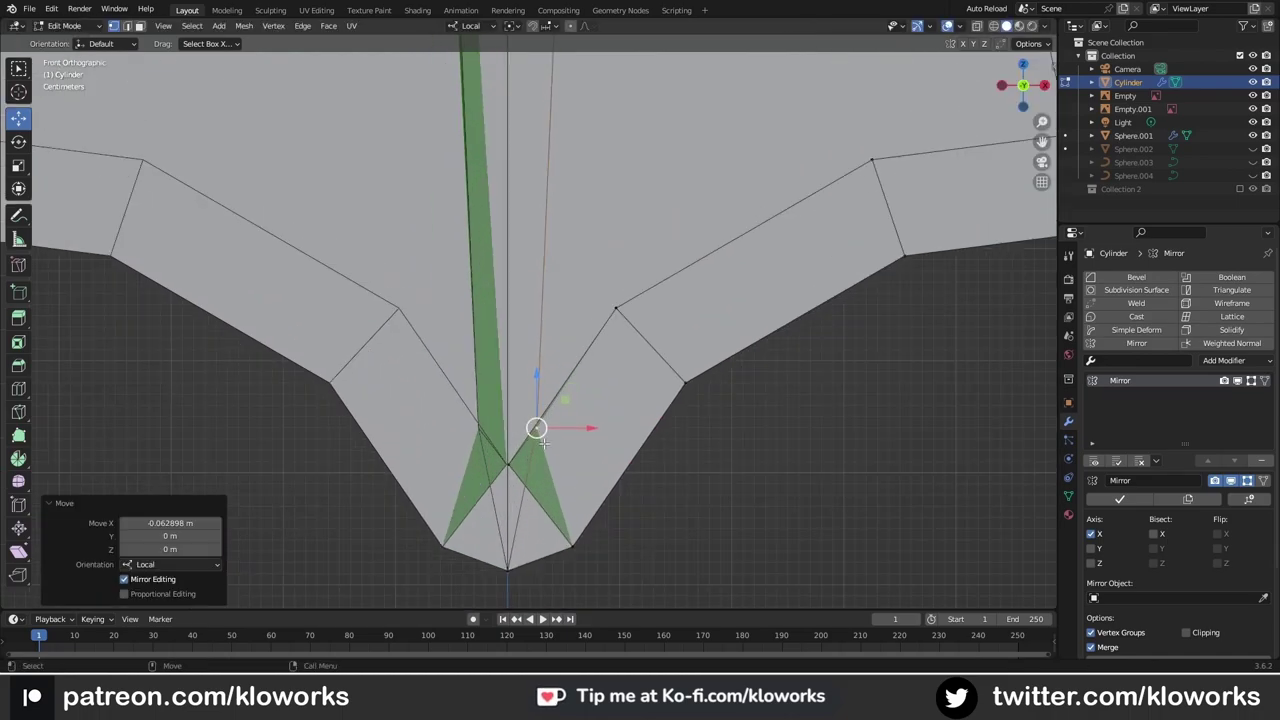
{"action": "scroll", "coordinate": [542, 443], "scroll_direction": "down", "scroll_amount": 2}
{"action": "left_click_drag", "start_coordinate": [590, 460], "coordinate": [549, 458]}
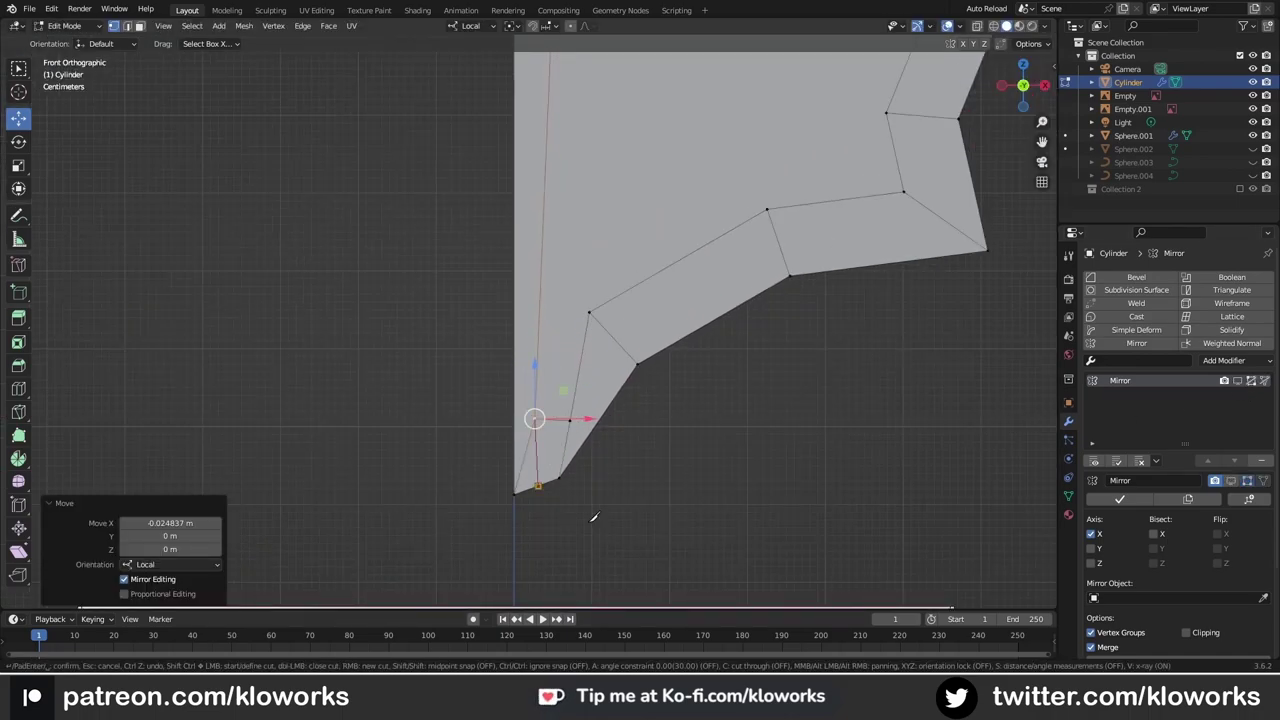
{"action": "key", "text": "Escape"}
Step: Dissolve the unwanted vertex left by the knife cut
{"action": "key", "text": "w"}
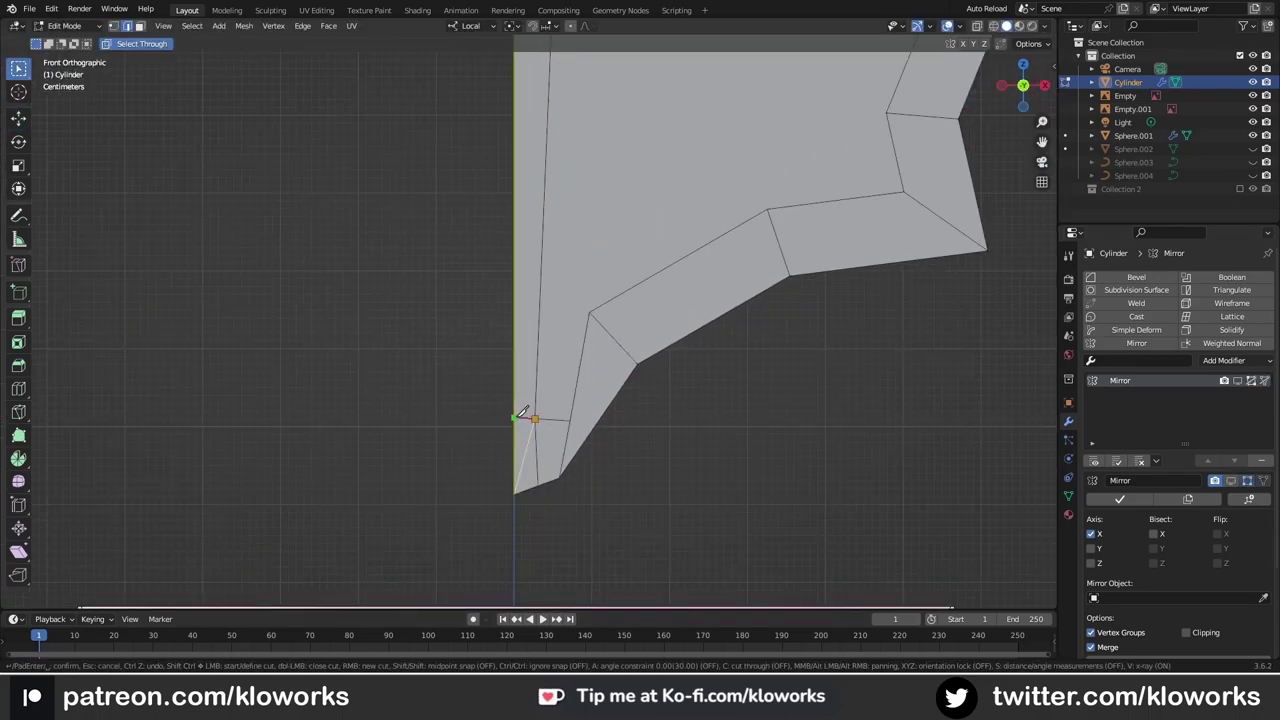
{"action": "key", "text": "x"}
{"action": "left_click", "coordinate": [652, 462]}
{"action": "scroll", "coordinate": [588, 362], "scroll_direction": "down", "scroll_amount": 2}
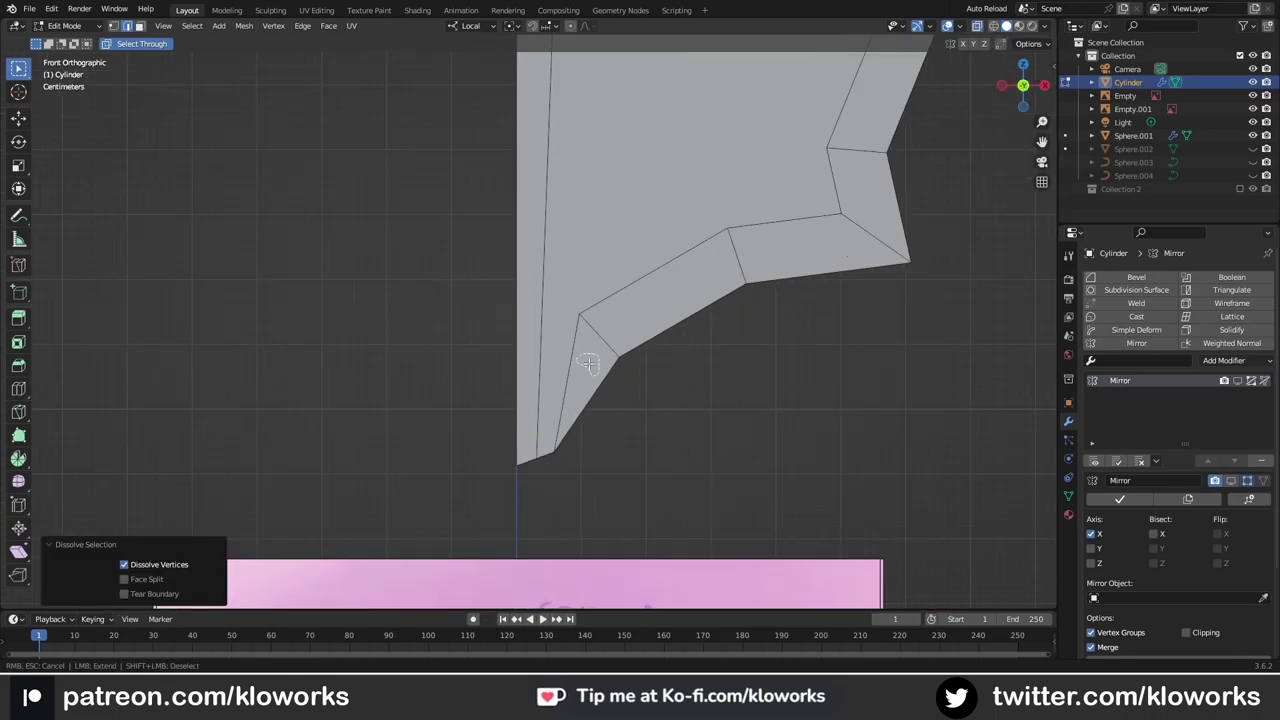
{"action": "left_click", "coordinate": [538, 461]}
{"action": "scroll", "coordinate": [560, 320], "scroll_direction": "down", "scroll_amount": 2}
{"action": "scroll", "coordinate": [537, 134], "scroll_direction": "up", "scroll_amount": 2}
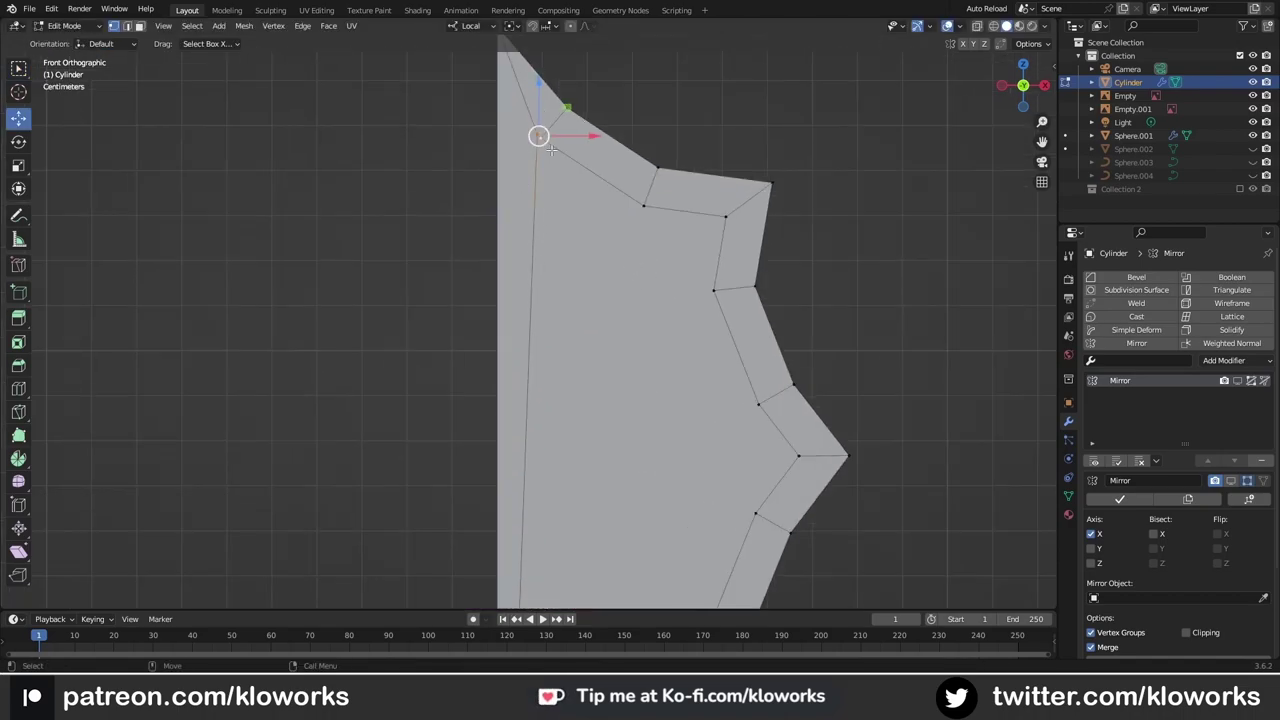
Step: Clean up the redundant edges with a Limited Dissolve
{"action": "key", "text": "w"}
{"action": "key", "text": "comma"}
{"action": "key", "text": "Escape"}
{"action": "scroll", "coordinate": [563, 123], "scroll_direction": "up", "scroll_amount": 2}
{"action": "scroll", "coordinate": [534, 234], "scroll_direction": "up", "scroll_amount": 2}
{"action": "key", "text": "w"}
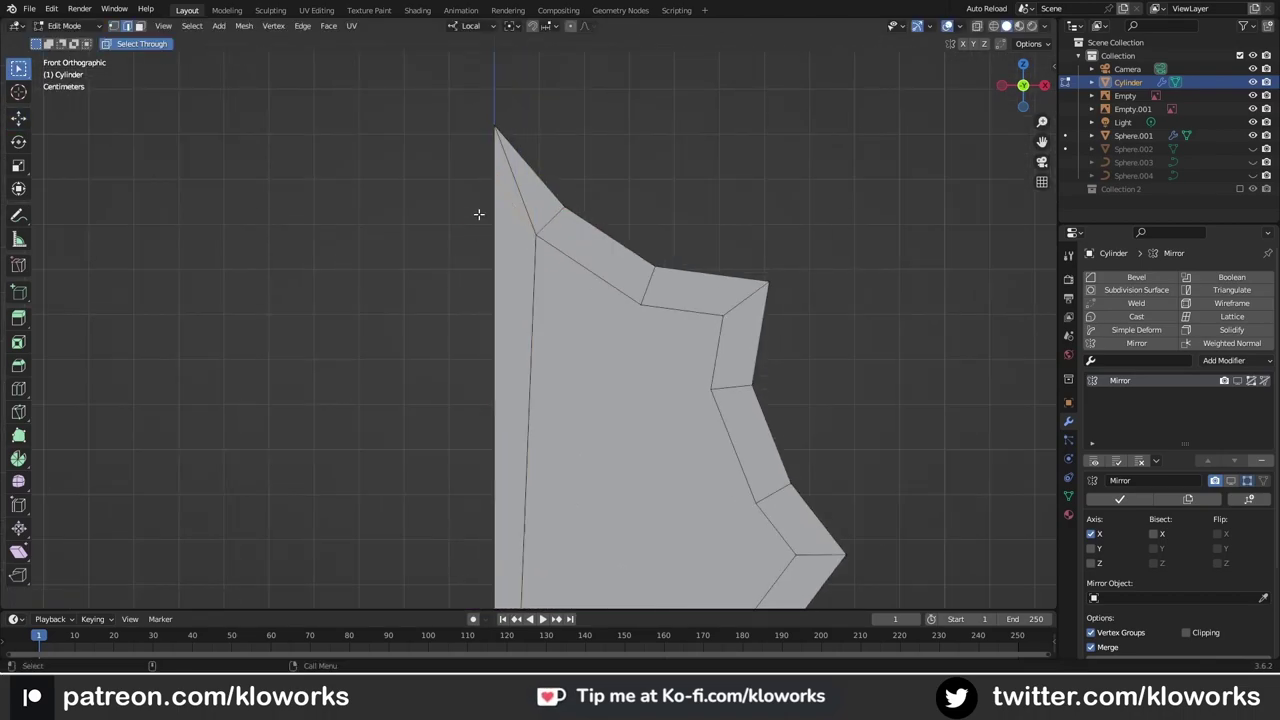
{"action": "key", "text": "x"}
{"action": "left_click", "coordinate": [560, 226]}
{"action": "scroll", "coordinate": [560, 226], "scroll_direction": "down", "scroll_amount": 2}
{"action": "key", "text": "w"}
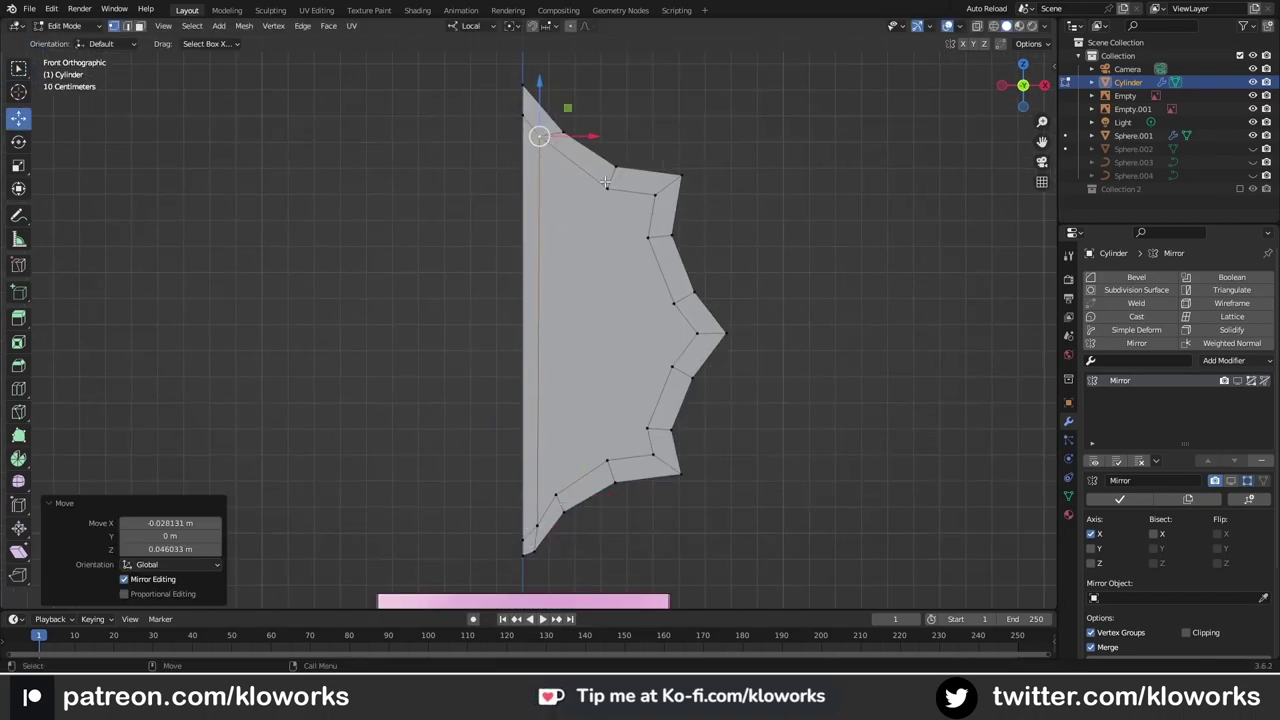
Step: Slide the new edge loop and adjust top, bottom and right vertices into a tidy quad grid
{"action": "left_click_drag", "start_coordinate": [650, 245], "coordinate": [655, 243]}
{"action": "left_click", "coordinate": [650, 240]}
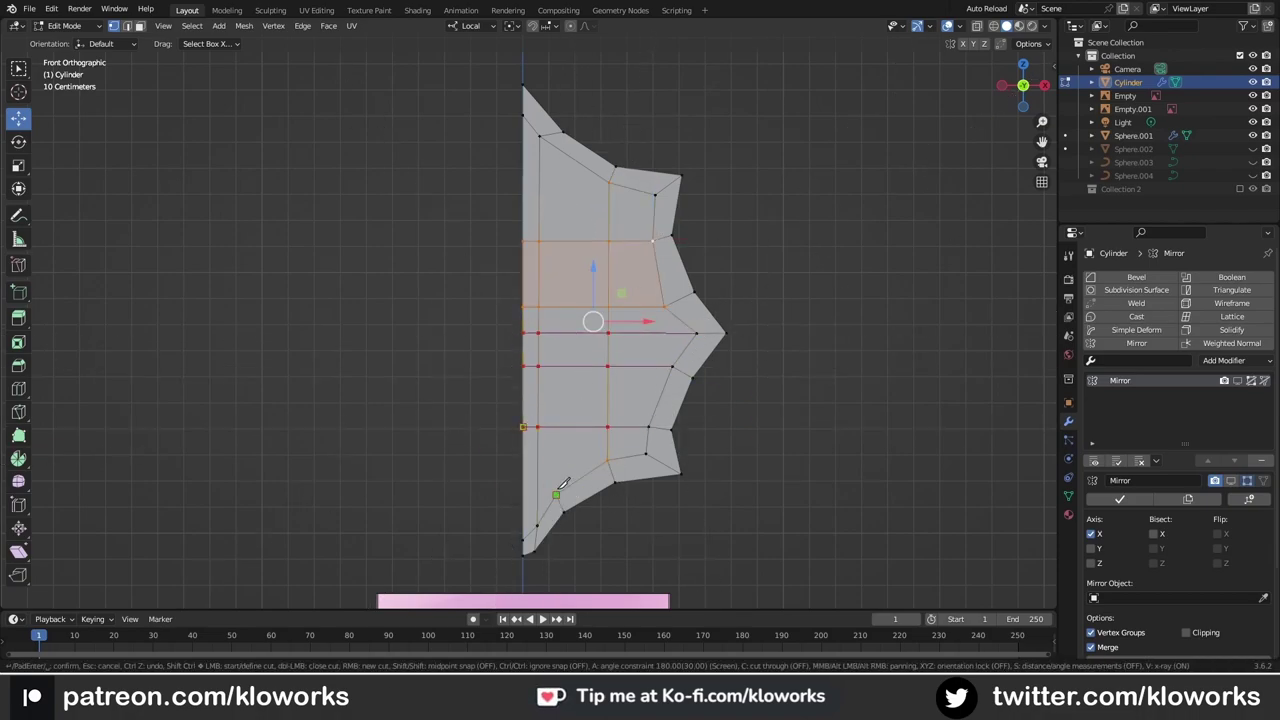
{"action": "left_click", "coordinate": [614, 321]}
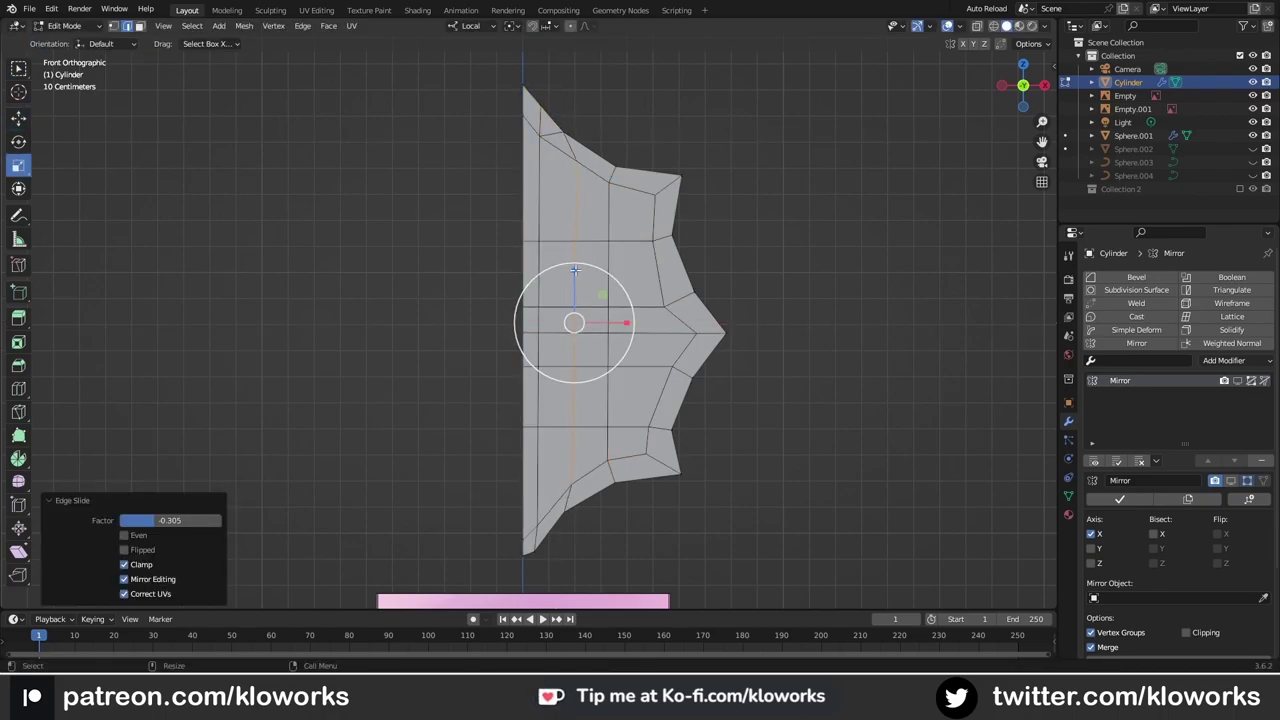
{"action": "key", "text": "shift+space"}
{"action": "key", "text": "s"}
{"action": "left_click_drag", "start_coordinate": [567, 511], "coordinate": [567, 484]}
{"action": "left_click_drag", "start_coordinate": [563, 131], "coordinate": [566, 155]}
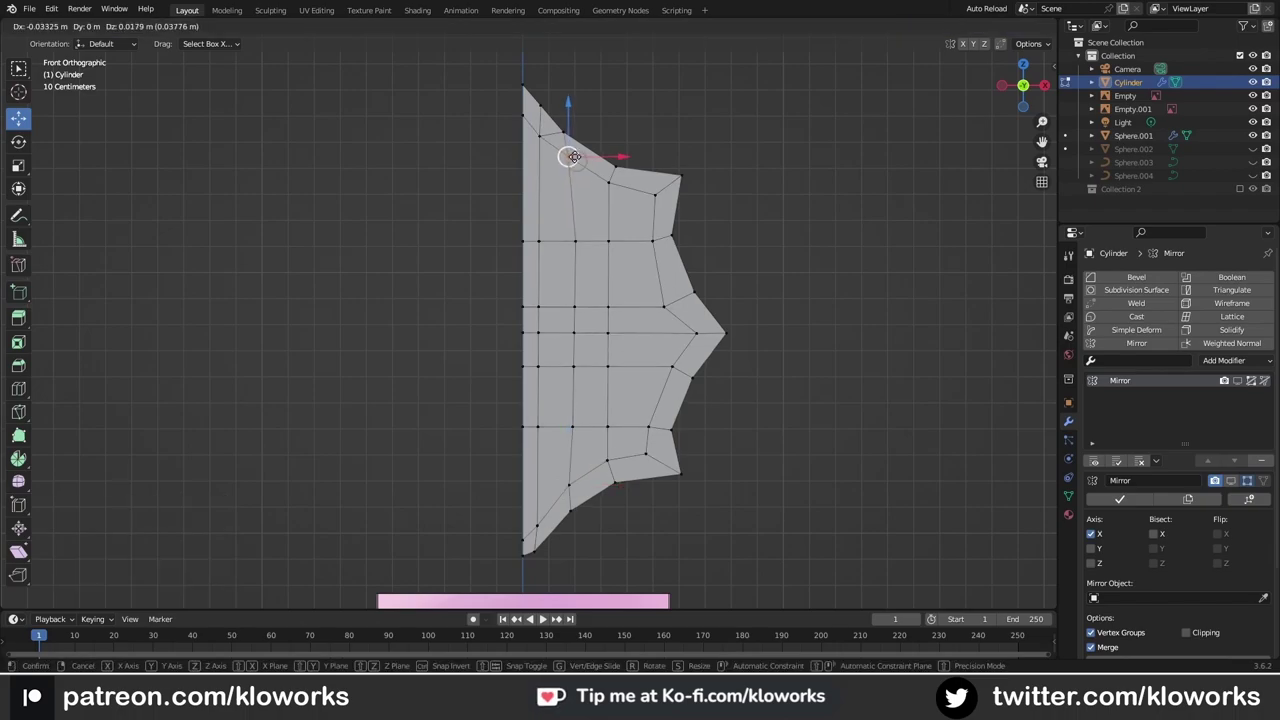
{"action": "left_click_drag", "start_coordinate": [661, 307], "coordinate": [669, 300]}
Step: Bevel the selected edges and pull the upper-right corner vertex outward to sharpen its spike
{"action": "key", "text": "Tab"}
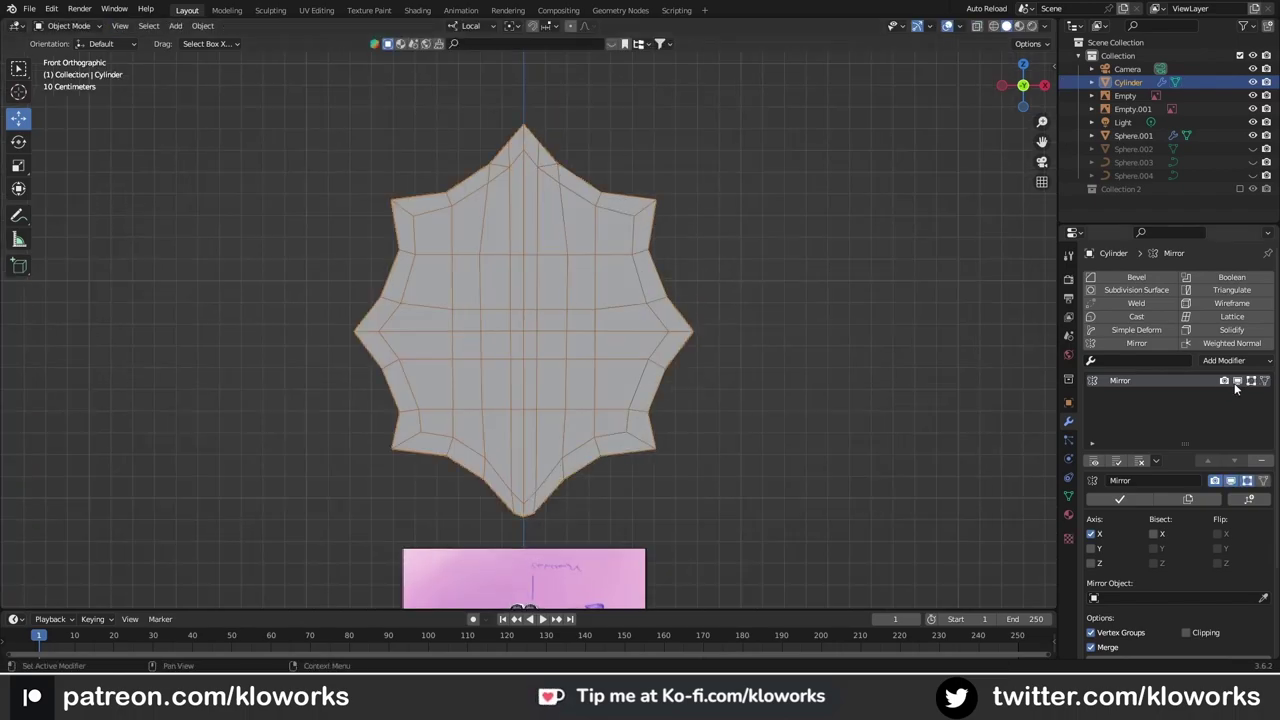
{"action": "scroll", "coordinate": [595, 450], "scroll_direction": "up", "scroll_amount": 1}
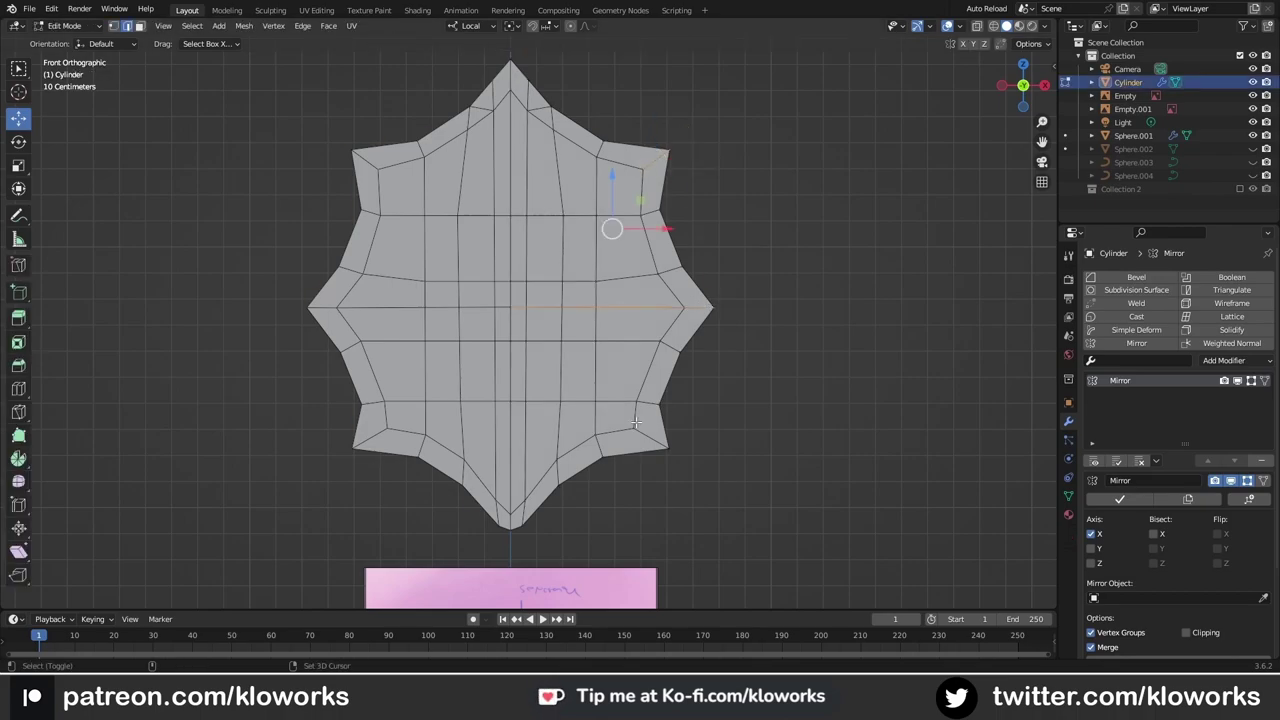
{"action": "left_click", "coordinate": [743, 203]}
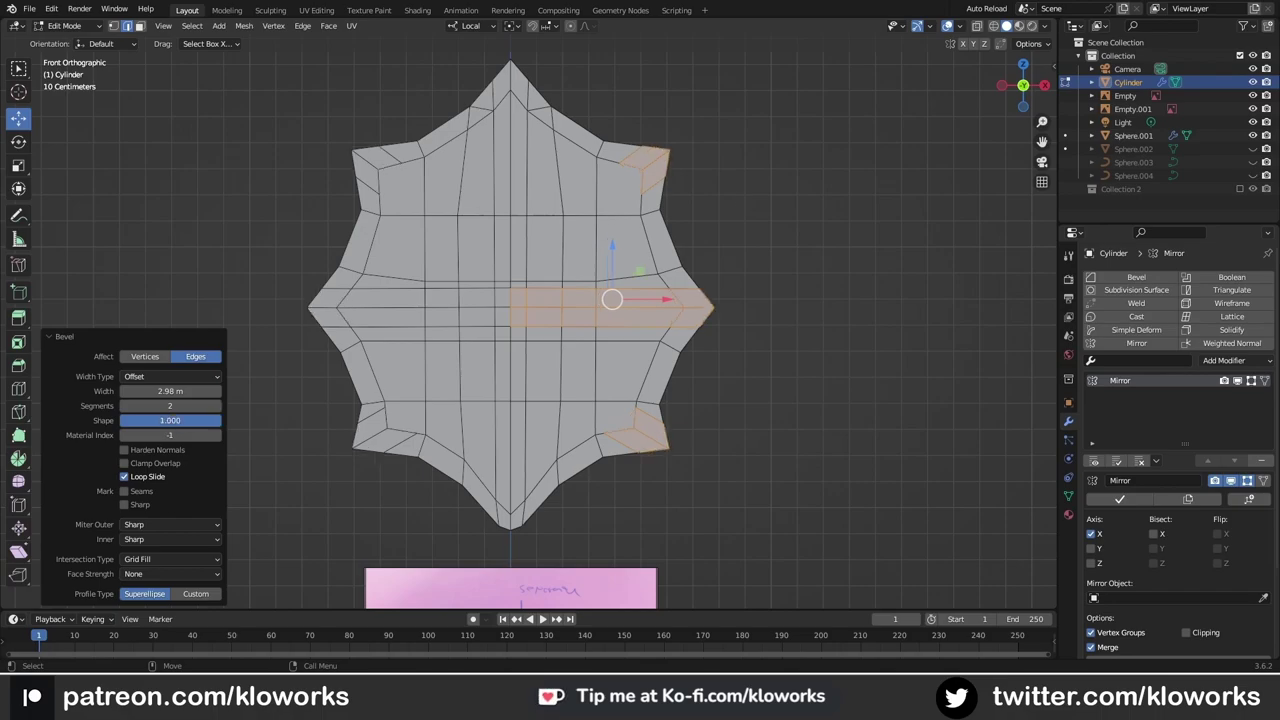
{"action": "key", "text": "1"}
{"action": "left_click", "coordinate": [668, 152]}
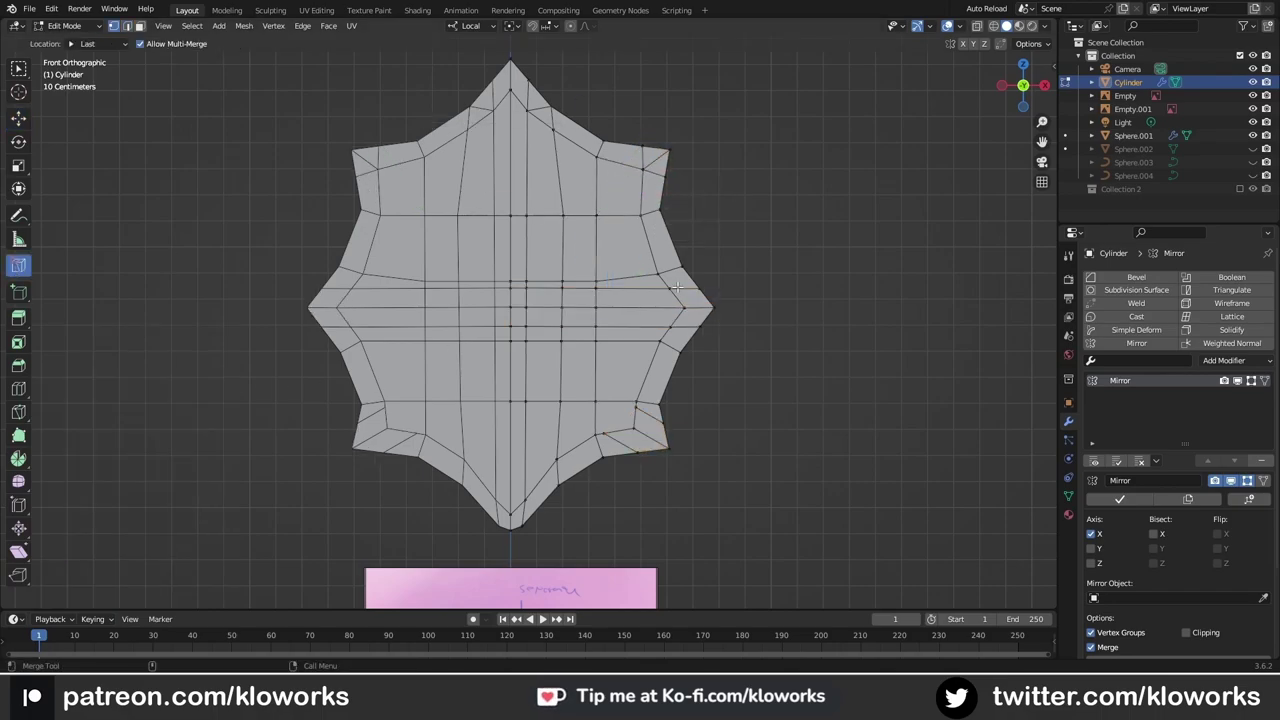
{"action": "key", "text": "shift+space"}
{"action": "key", "text": "g"}
{"action": "scroll", "coordinate": [613, 473], "scroll_direction": "up", "scroll_amount": 1}
{"action": "mouse_move", "coordinate": [614, 489]}
{"action": "left_mouse_down"}
{"action": "mouse_move", "coordinate": [569, 517]}
{"action": "mouse_move", "coordinate": [654, 474]}
{"action": "mouse_move", "coordinate": [690, 404]}
{"action": "left_mouse_up"}
Step: Dissolve the centre vertices and raise the right-edge vertices
{"action": "left_click", "coordinate": [711, 357]}
{"action": "left_click_drag", "start_coordinate": [711, 357], "coordinate": [706, 361]}
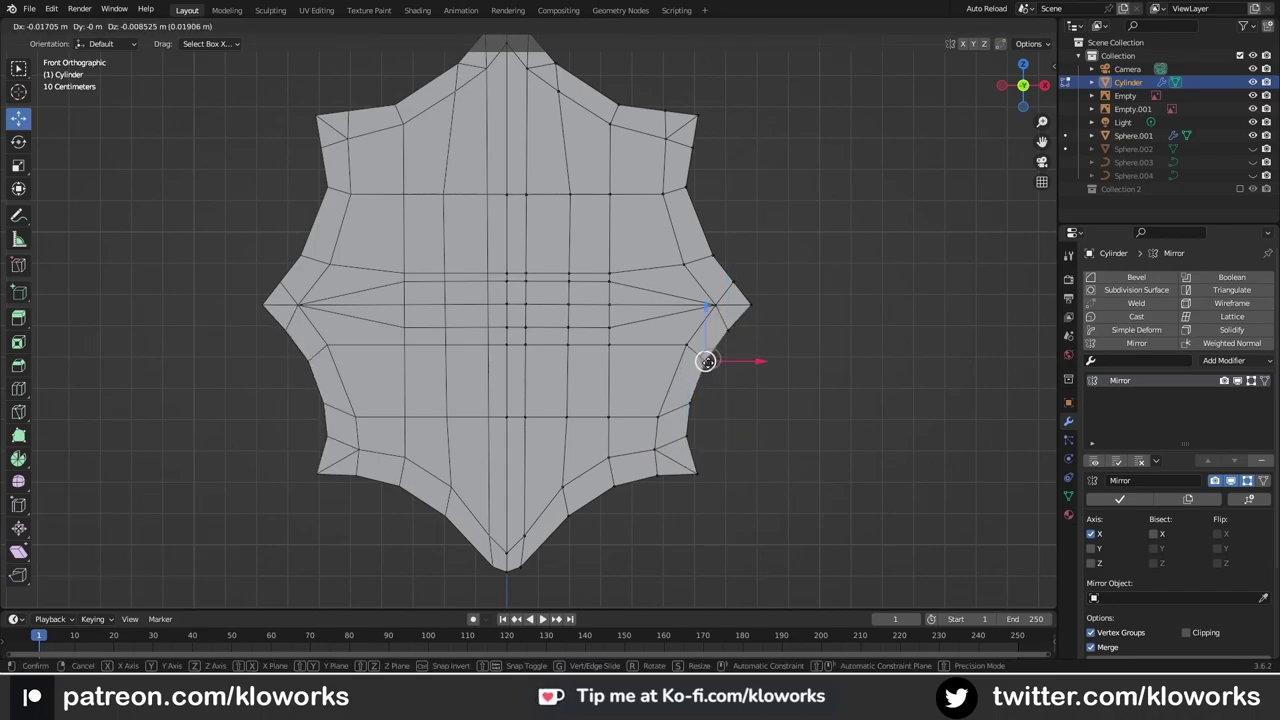
{"action": "key", "text": "ctrl+x"}
{"action": "middle_click_drag", "start_coordinate": [504, 418], "coordinate": [446, 505], "text": "shift"}
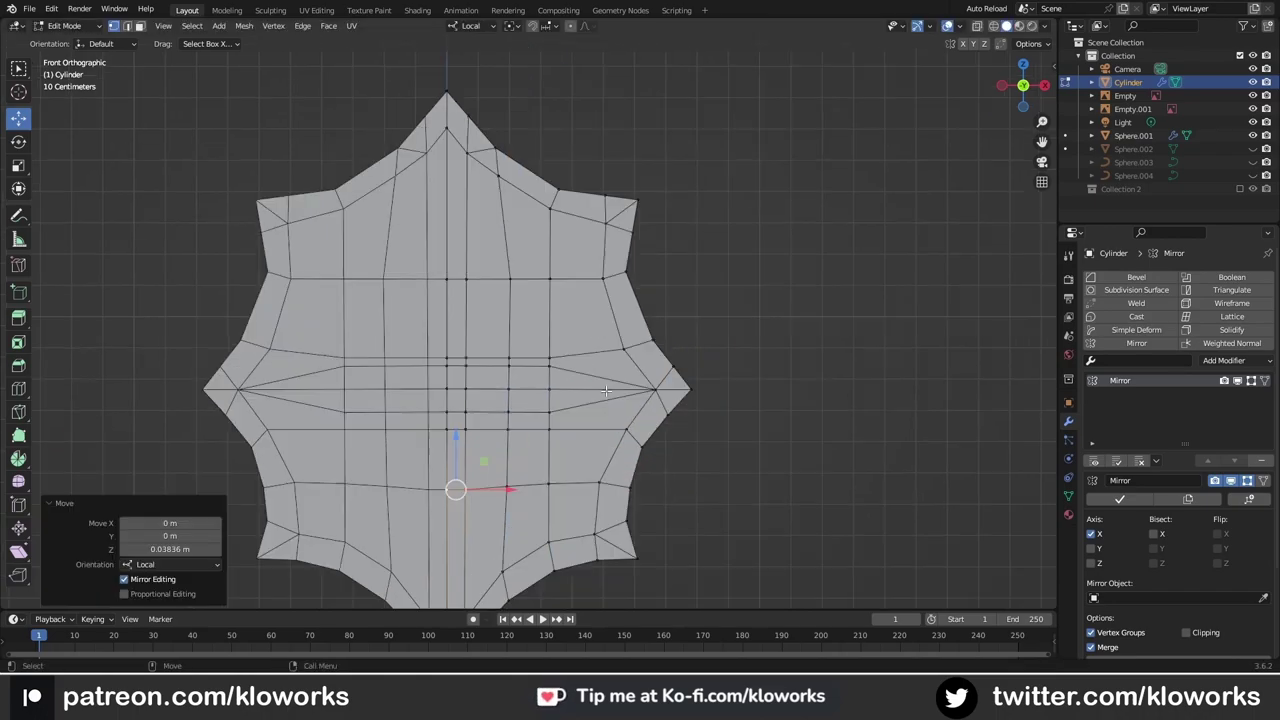
{"action": "left_click", "coordinate": [655, 390]}
{"action": "scroll", "coordinate": [610, 233], "scroll_direction": "up", "scroll_amount": 1}
{"action": "mouse_move", "coordinate": [649, 286]}
{"action": "left_mouse_down"}
{"action": "mouse_move", "coordinate": [646, 214]}
{"action": "mouse_move", "coordinate": [616, 176]}
{"action": "left_mouse_up"}
{"action": "left_click_drag", "start_coordinate": [488, 113], "coordinate": [500, 150]}
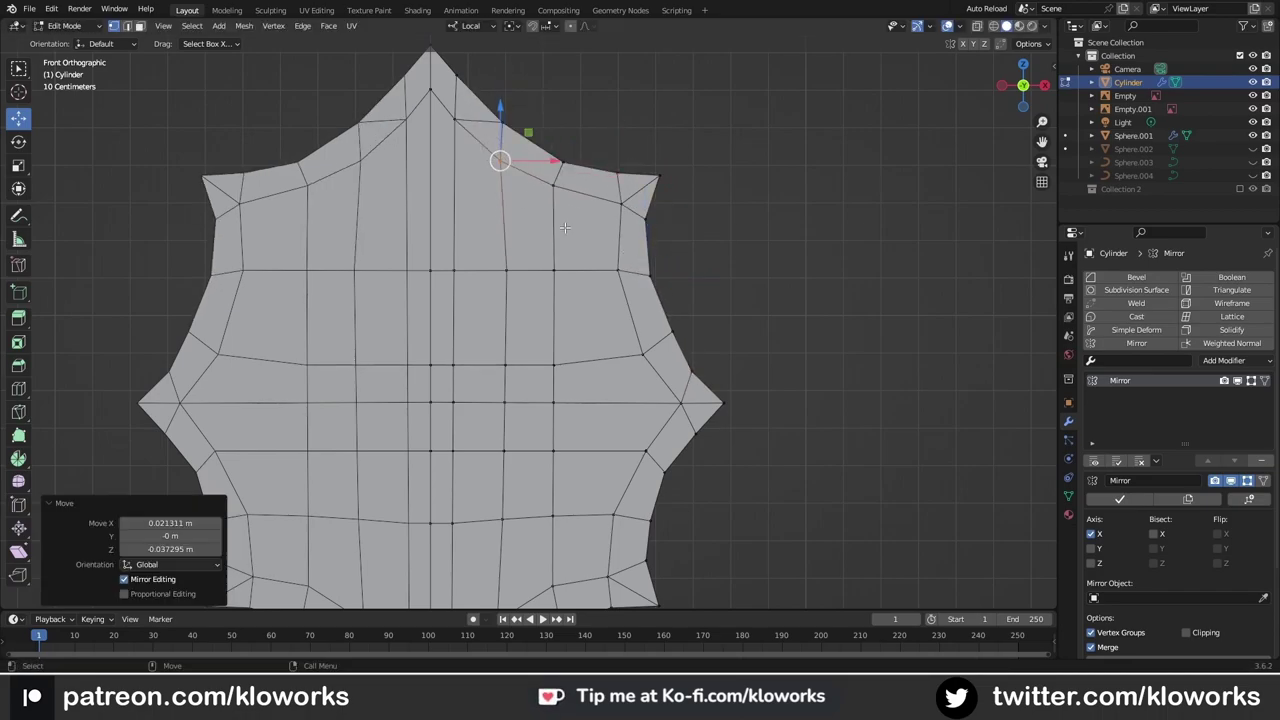
Step: Merge the vertices at the bottom tip, slide an edge loop, and even out the inner grid
{"action": "middle_click_drag", "start_coordinate": [503, 157], "coordinate": [508, 200], "text": "shift"}
{"action": "scroll", "coordinate": [508, 200], "scroll_direction": "down", "scroll_amount": 1}
{"action": "scroll", "coordinate": [485, 500], "scroll_direction": "up", "scroll_amount": 2}
{"action": "left_click_drag", "start_coordinate": [483, 515], "coordinate": [498, 372]}
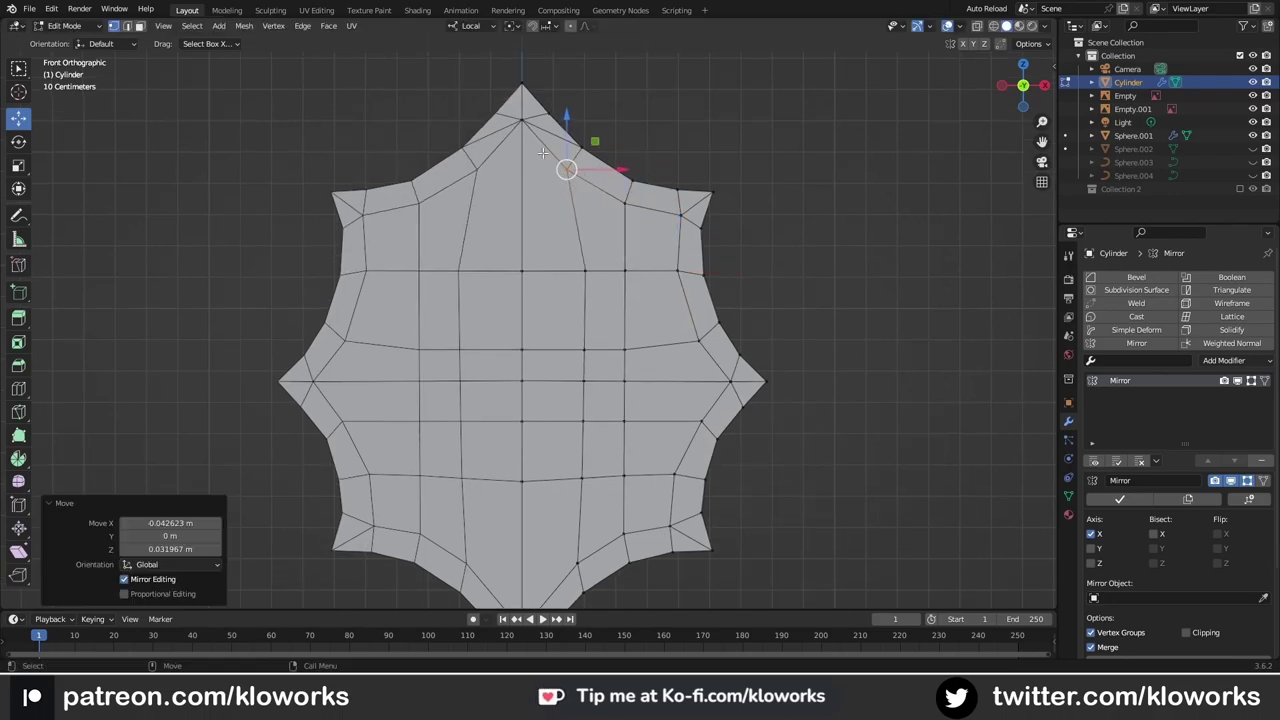
{"action": "left_click_drag", "start_coordinate": [588, 268], "coordinate": [407, 255]}
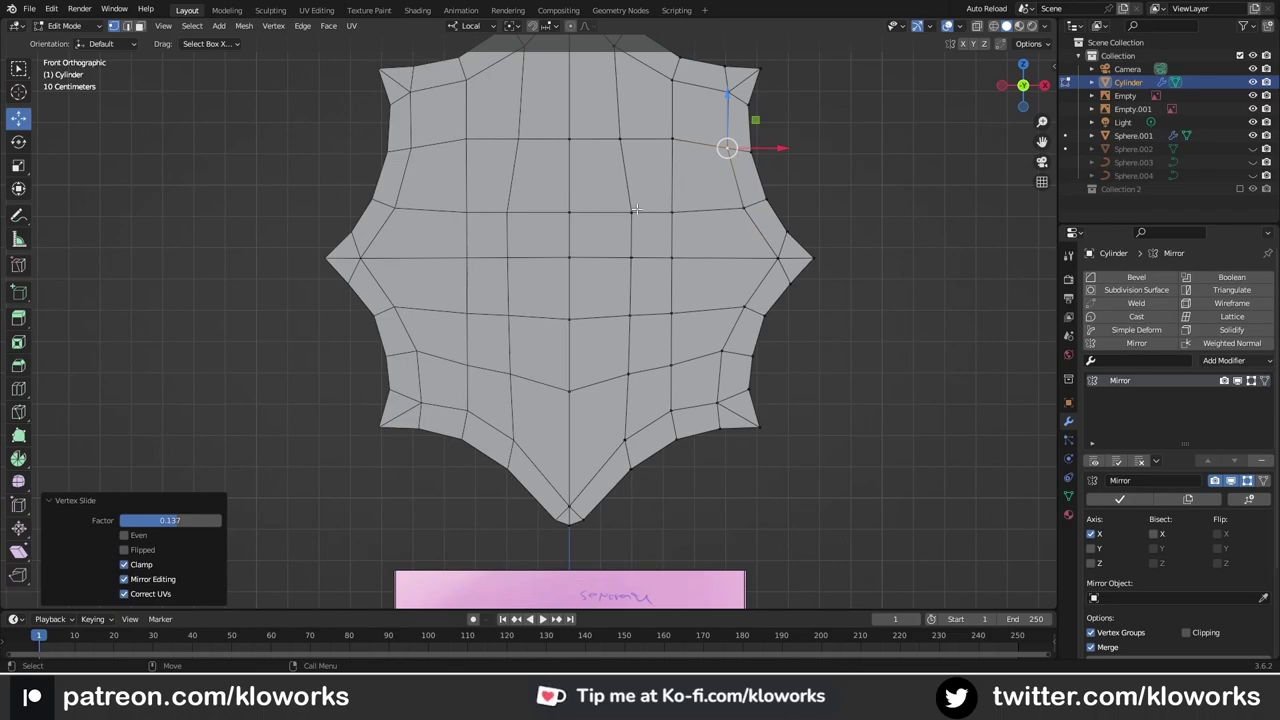
{"action": "left_click", "coordinate": [627, 378], "text": "shift"}
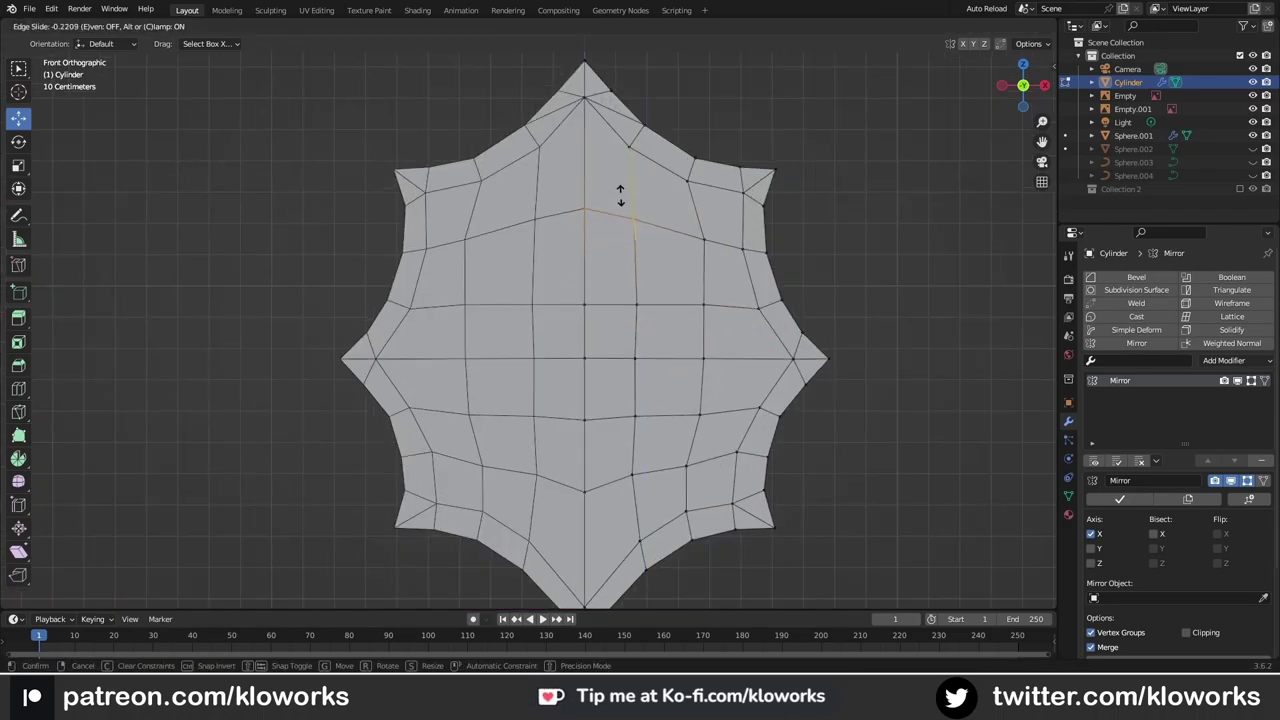
{"action": "left_click", "coordinate": [620, 195]}
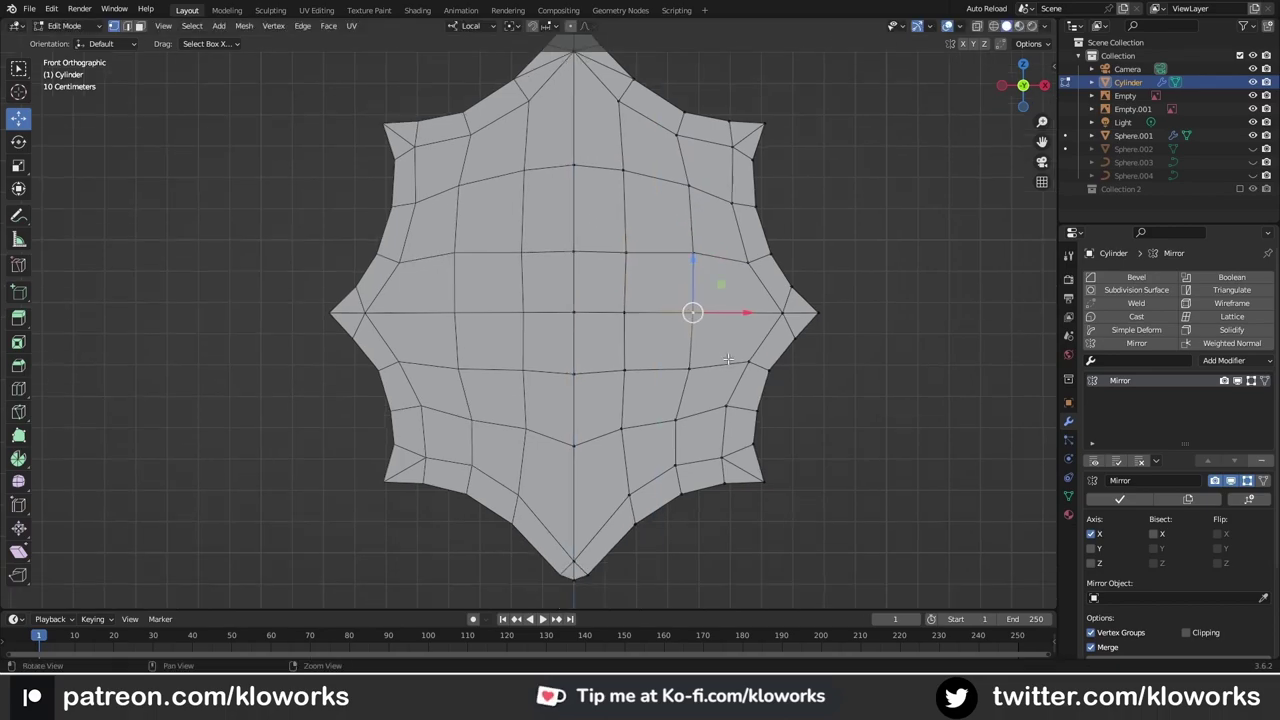
{"action": "left_click", "coordinate": [732, 373]}
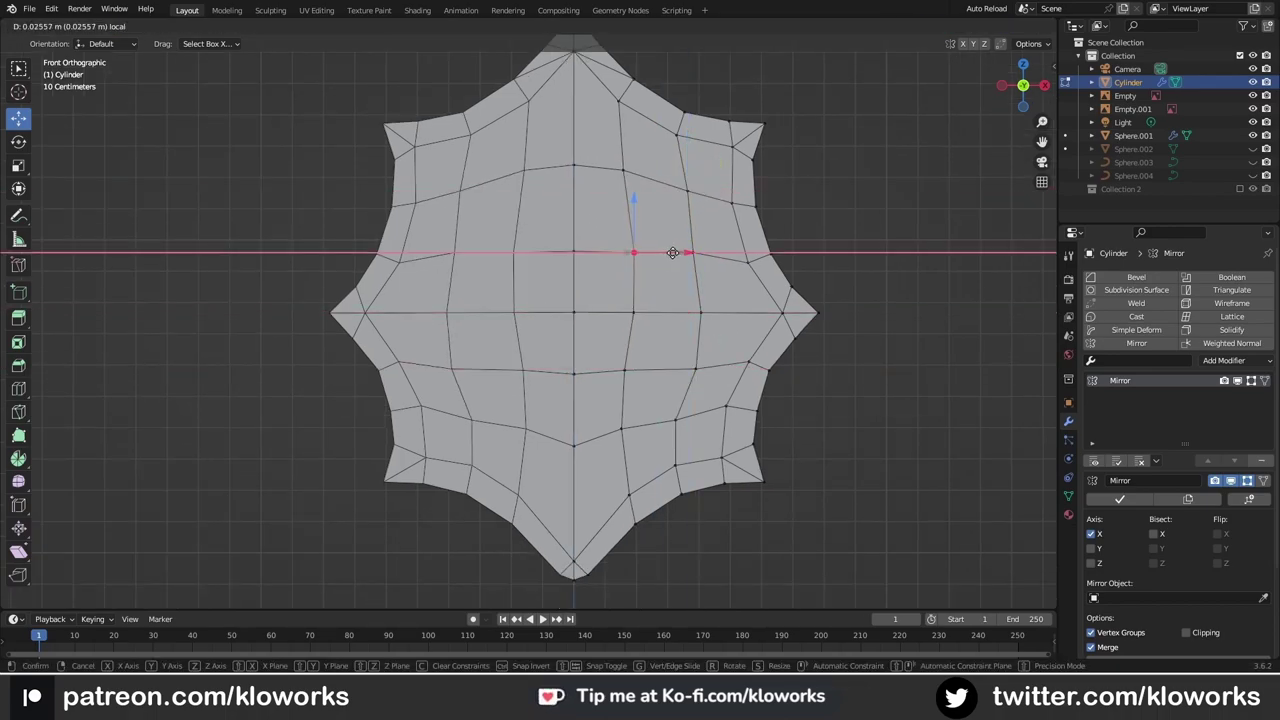
{"action": "left_click_drag", "start_coordinate": [596, 453], "coordinate": [578, 419]}
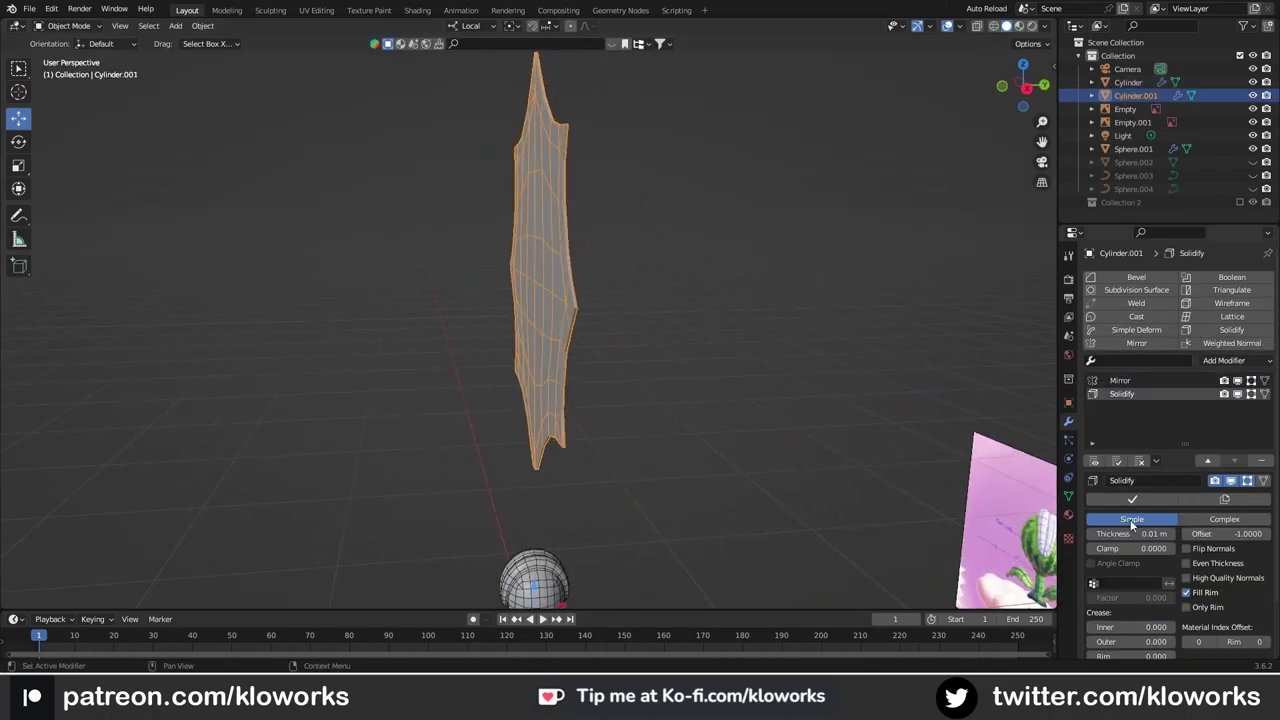
Step: Add a Bevel modifier limited by Weight to the star leaf, widening its offset slightly
{"action": "mouse_move", "coordinate": [560, 300]}
{"action": "middle_mouse_down"}
{"action": "mouse_move", "coordinate": [627, 218]}
{"action": "mouse_move", "coordinate": [600, 405]}
{"action": "mouse_move", "coordinate": [694, 329]}
{"action": "middle_mouse_up"}
{"action": "key", "text": "Tab"}
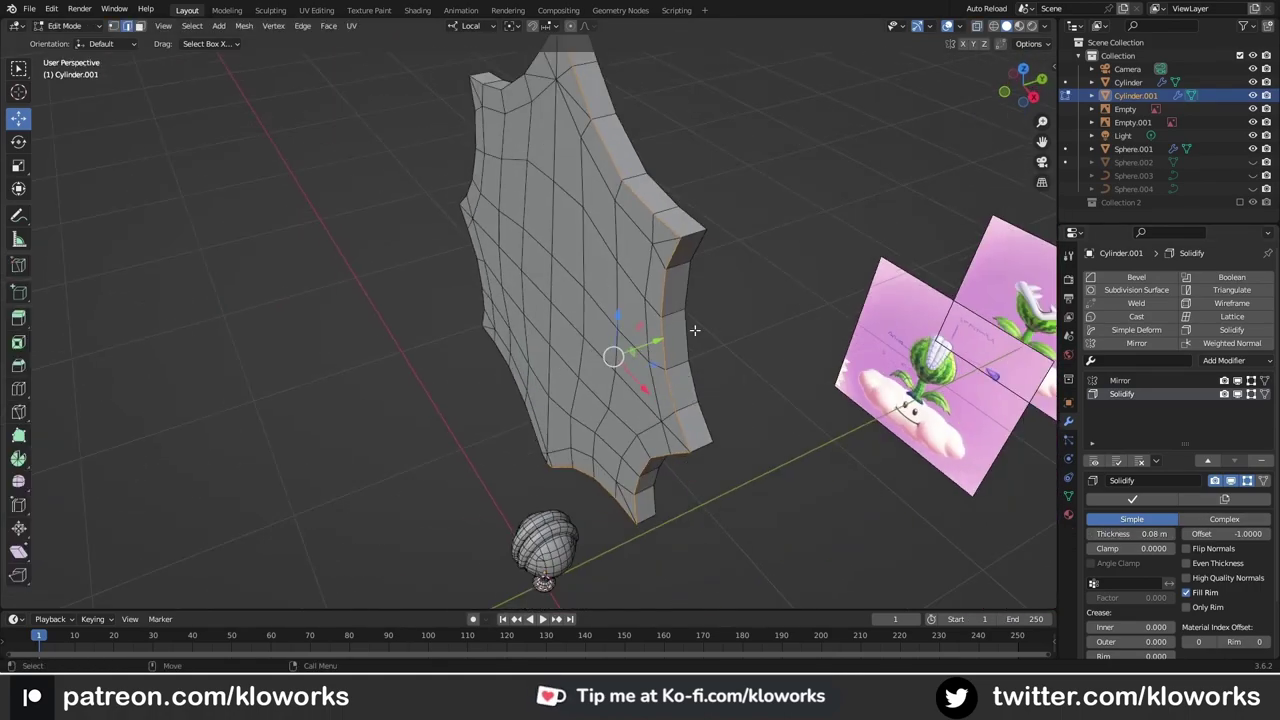
{"action": "key", "text": "n"}
{"action": "left_click", "coordinate": [1136, 277]}
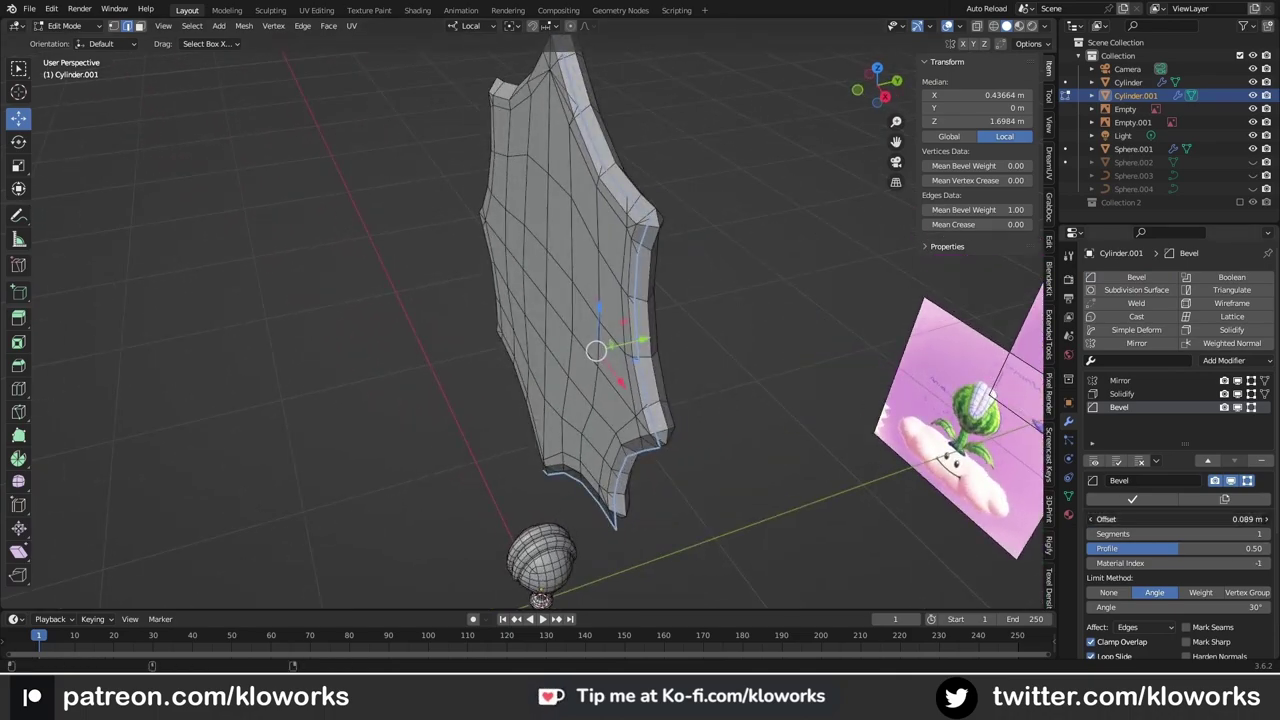
{"action": "scroll", "coordinate": [1187, 573], "scroll_direction": "down", "scroll_amount": 4}
{"action": "left_click", "coordinate": [1206, 488]}
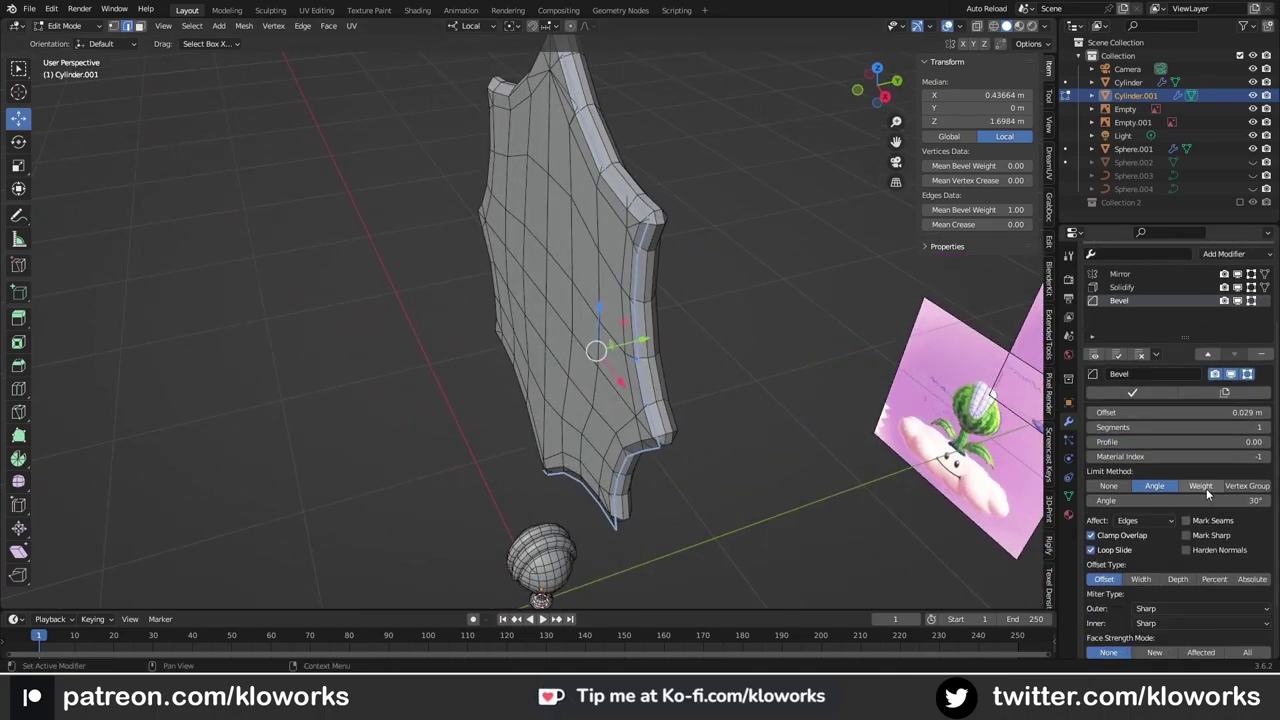
{"action": "key", "text": "Tab"}
{"action": "middle_click_drag", "start_coordinate": [621, 283], "coordinate": [596, 177]}
{"action": "left_click_drag", "start_coordinate": [1180, 412], "coordinate": [1190, 412]}
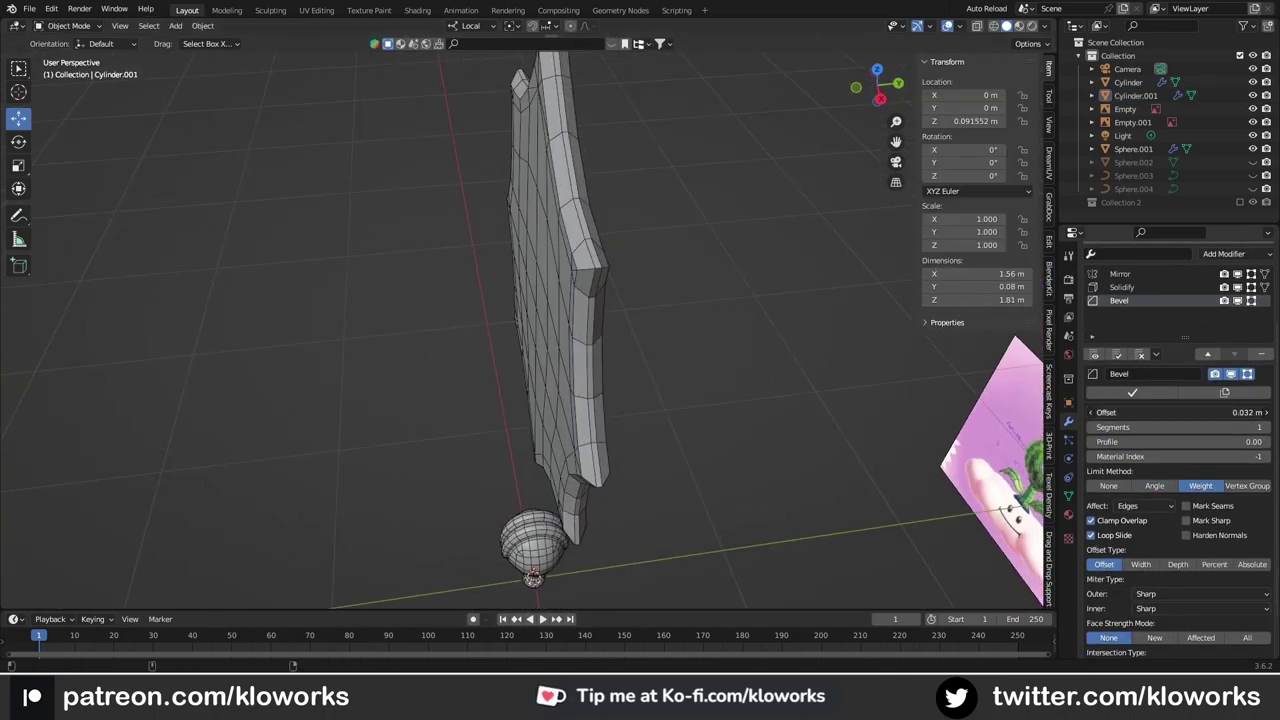
Step: Apply the leaf's transforms and scale it down to 0.2 beside the plant stem
{"action": "key", "text": "KP_1"}
{"action": "left_click", "coordinate": [589, 265]}
{"action": "key", "text": "shift+space"}
{"action": "key", "text": "s"}
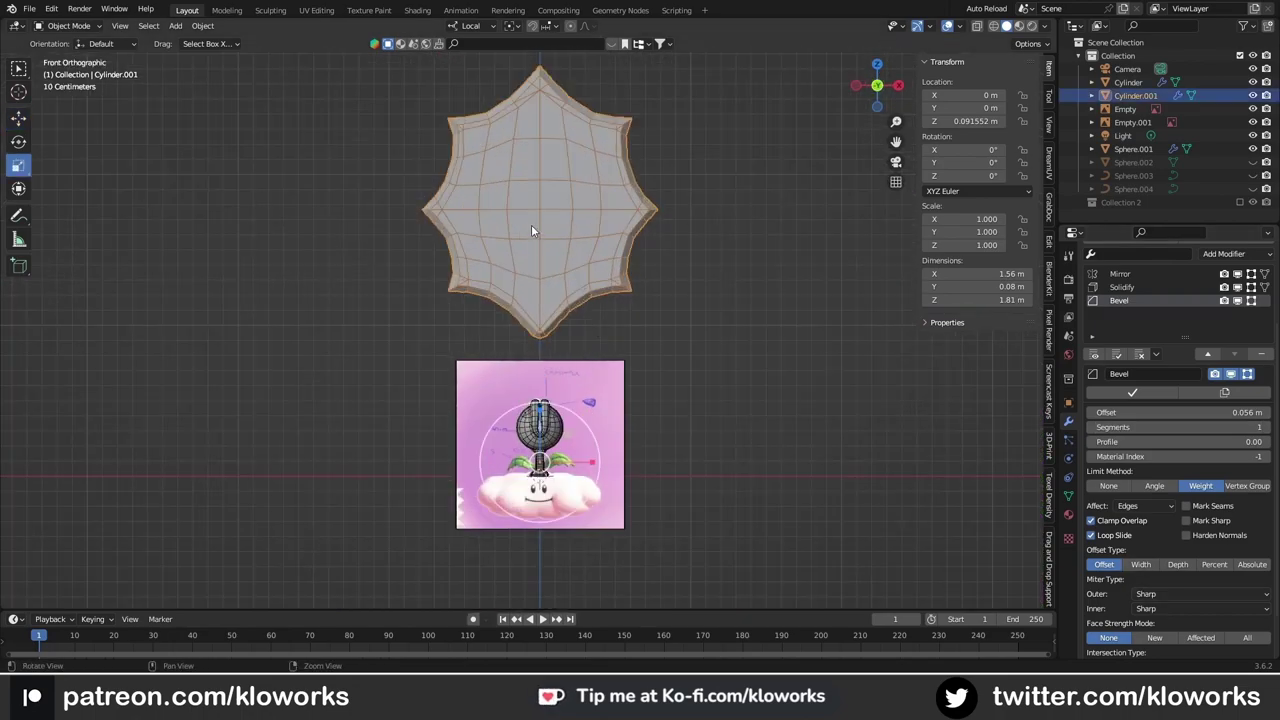
{"action": "key", "text": "ctrl+a"}
{"action": "left_click", "coordinate": [550, 209]}
{"action": "type", "text": "s.2"}
{"action": "key", "text": "Return"}
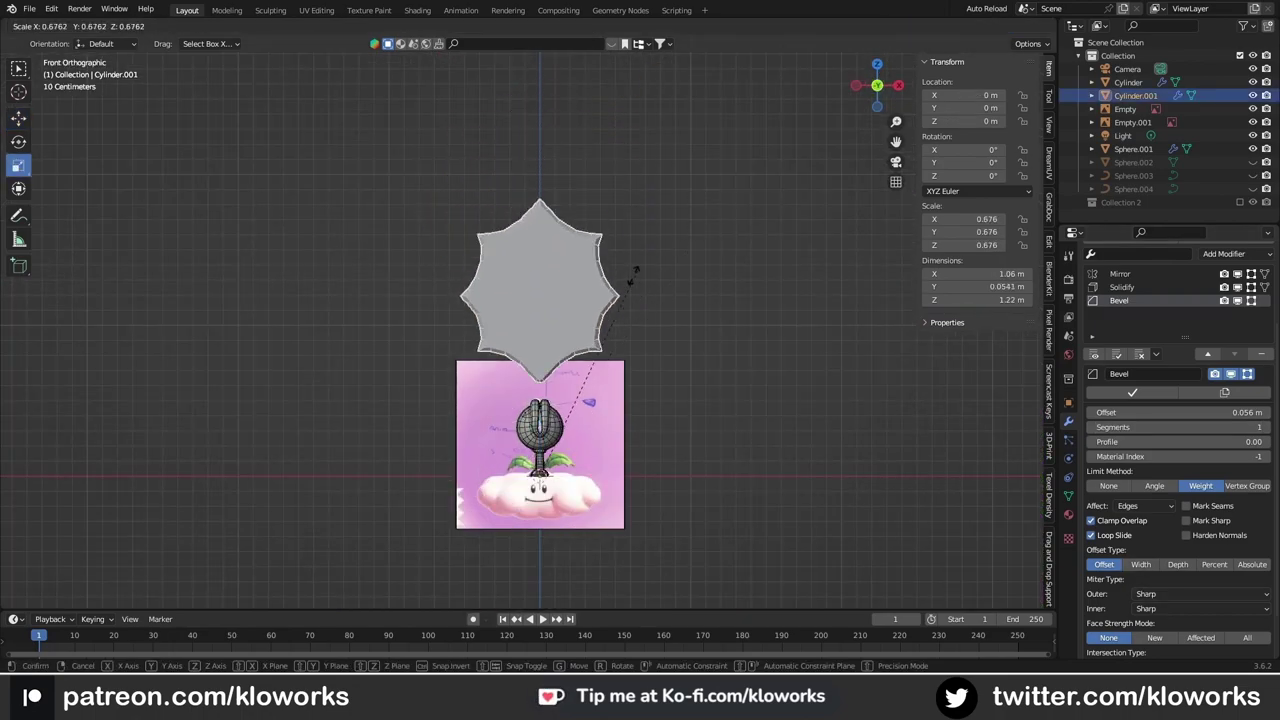
{"action": "key", "text": "KP_Decimal"}
{"action": "key", "text": "shift+space"}
Step: Place the leaf right of the stem and nudge its star-tip vertices with proportional editing
{"action": "key", "text": "g"}
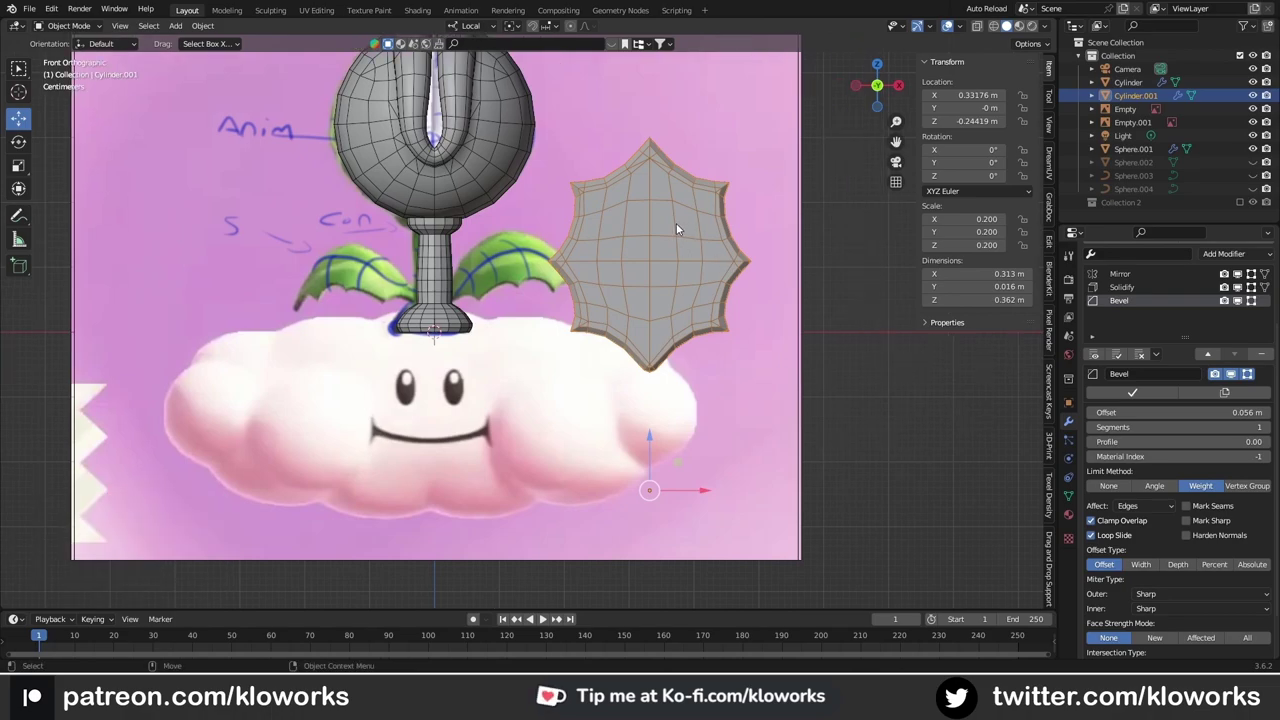
{"action": "key", "text": "Tab"}
{"action": "left_click_drag", "start_coordinate": [708, 170], "coordinate": [735, 200]}
{"action": "key", "text": "g"}
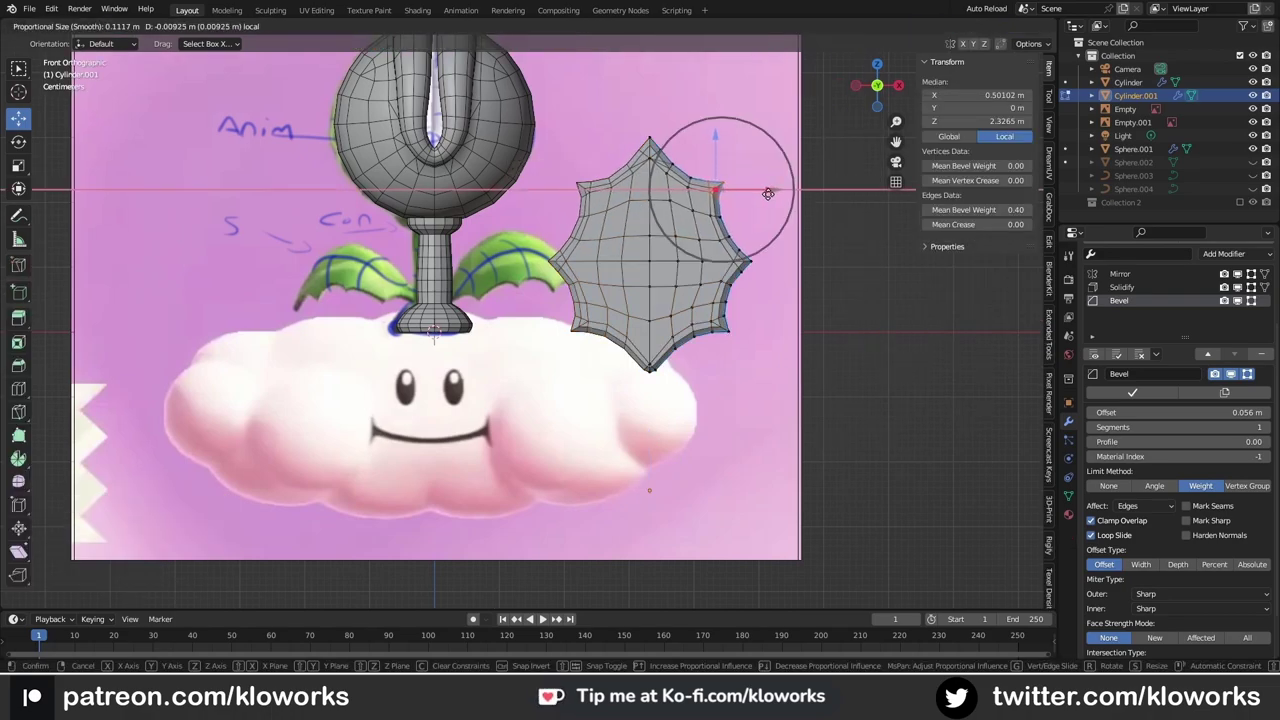
{"action": "left_click", "coordinate": [768, 193]}
{"action": "key", "text": "g"}
{"action": "left_click", "coordinate": [768, 193]}
{"action": "key", "text": "g"}
{"action": "left_click", "coordinate": [863, 313]}
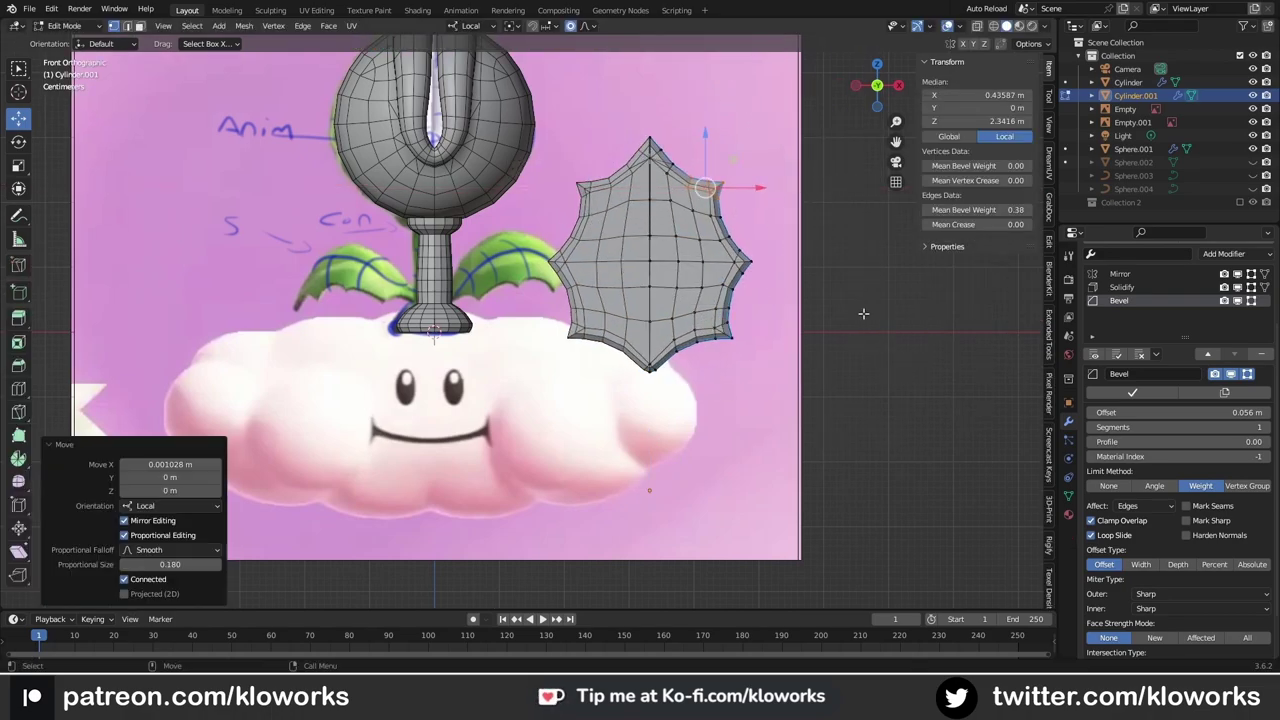
{"action": "key", "text": "g"}
{"action": "left_click_drag", "start_coordinate": [766, 188], "coordinate": [758, 187]}
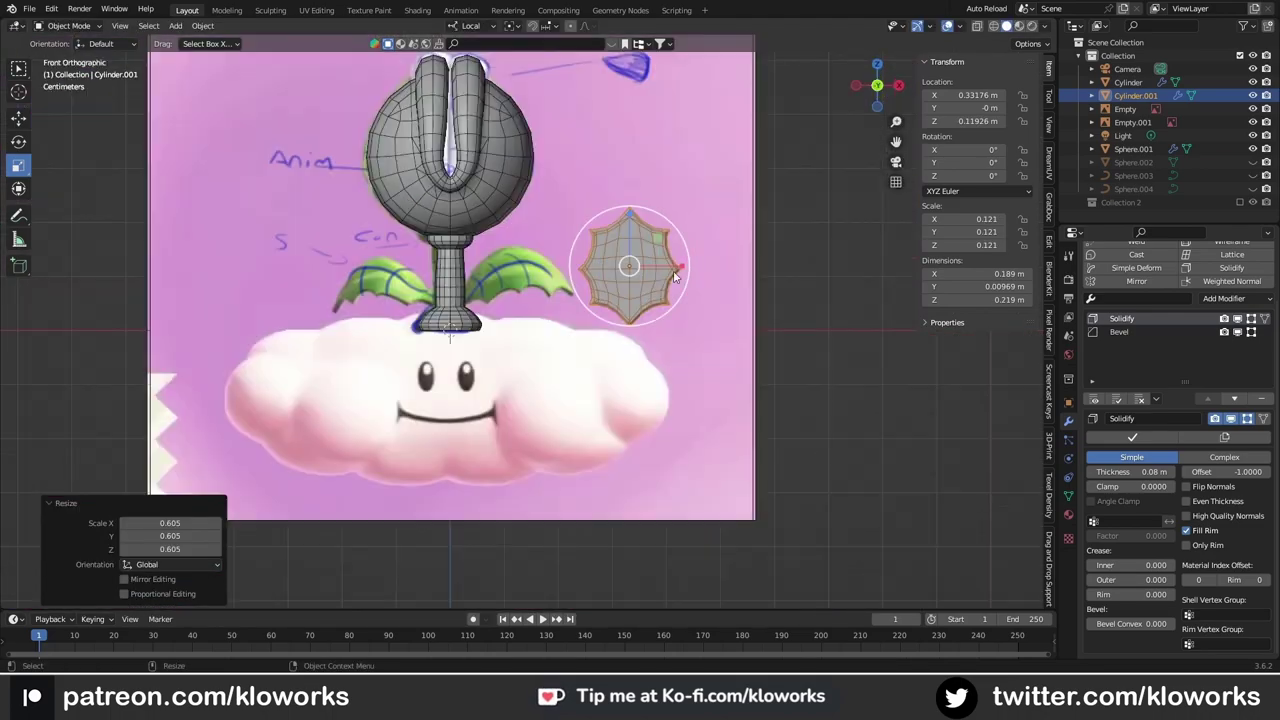
{"action": "scroll", "coordinate": [675, 277], "scroll_direction": "up", "scroll_amount": 5}
Step: Push the right tip inward and narrow the top spike horizontally with soft falloff
{"action": "key", "text": "Tab"}
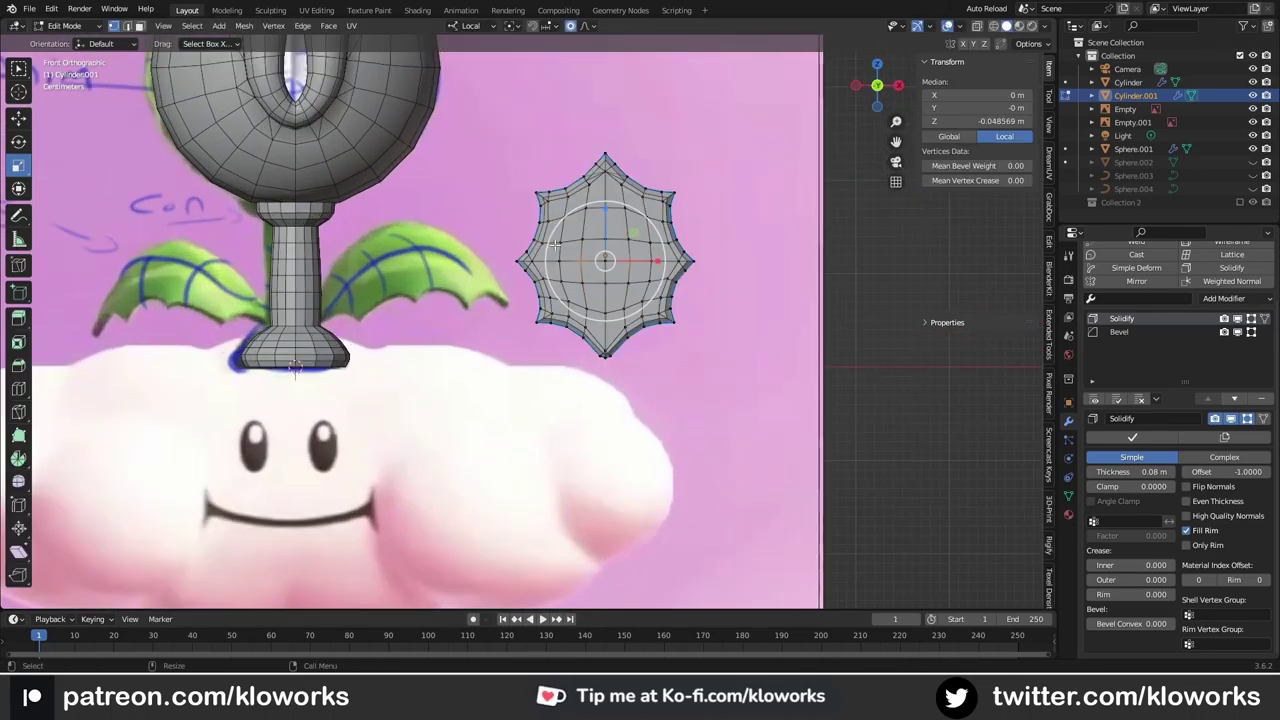
{"action": "key", "text": "shift+space"}
{"action": "key", "text": "g"}
{"action": "left_click_drag", "start_coordinate": [757, 250], "coordinate": [773, 247]}
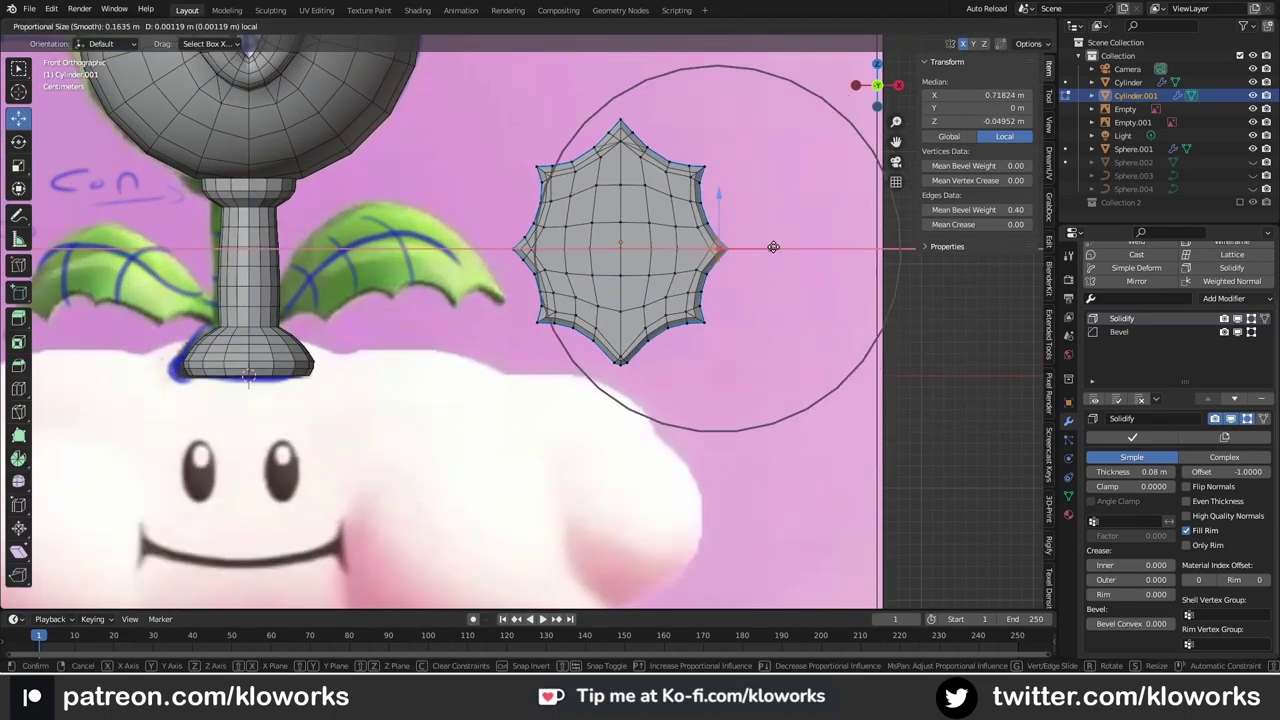
{"action": "left_click", "coordinate": [778, 246]}
{"action": "left_click", "coordinate": [620, 124]}
{"action": "key", "text": "s"}
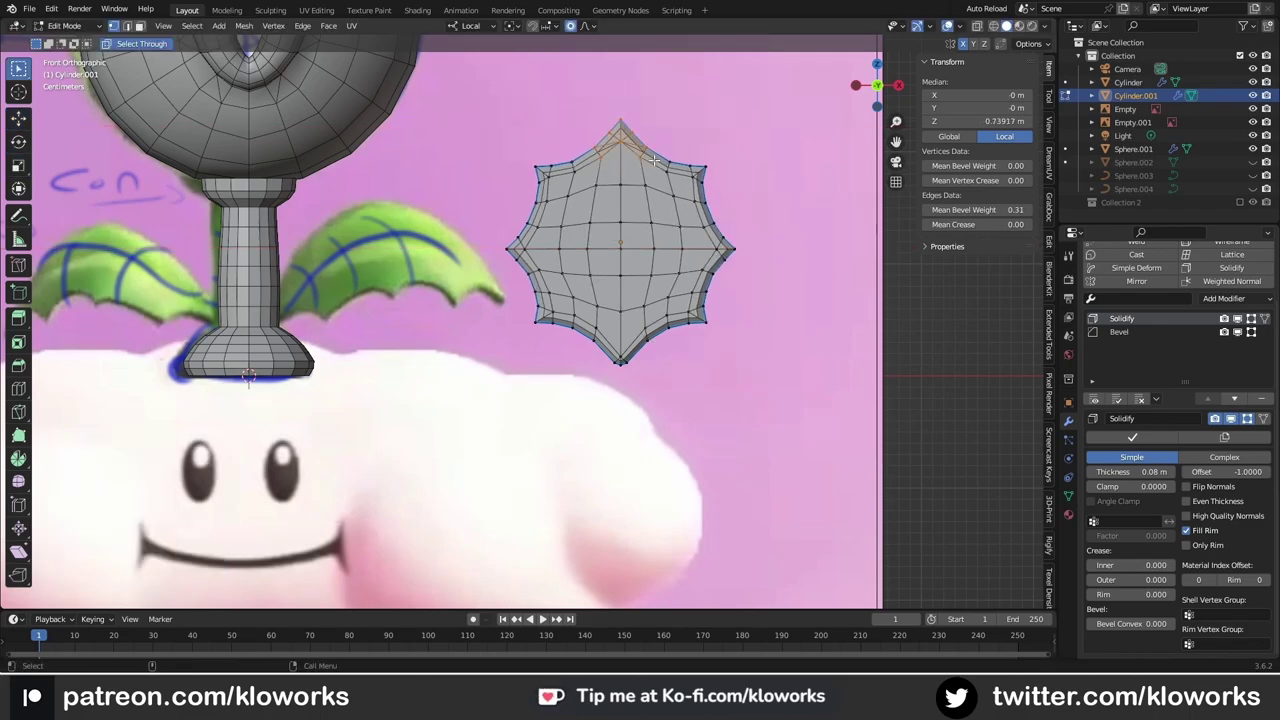
{"action": "key", "text": "shift+space"}
{"action": "key", "text": "s"}
{"action": "left_click_drag", "start_coordinate": [653, 160], "coordinate": [718, 286]}
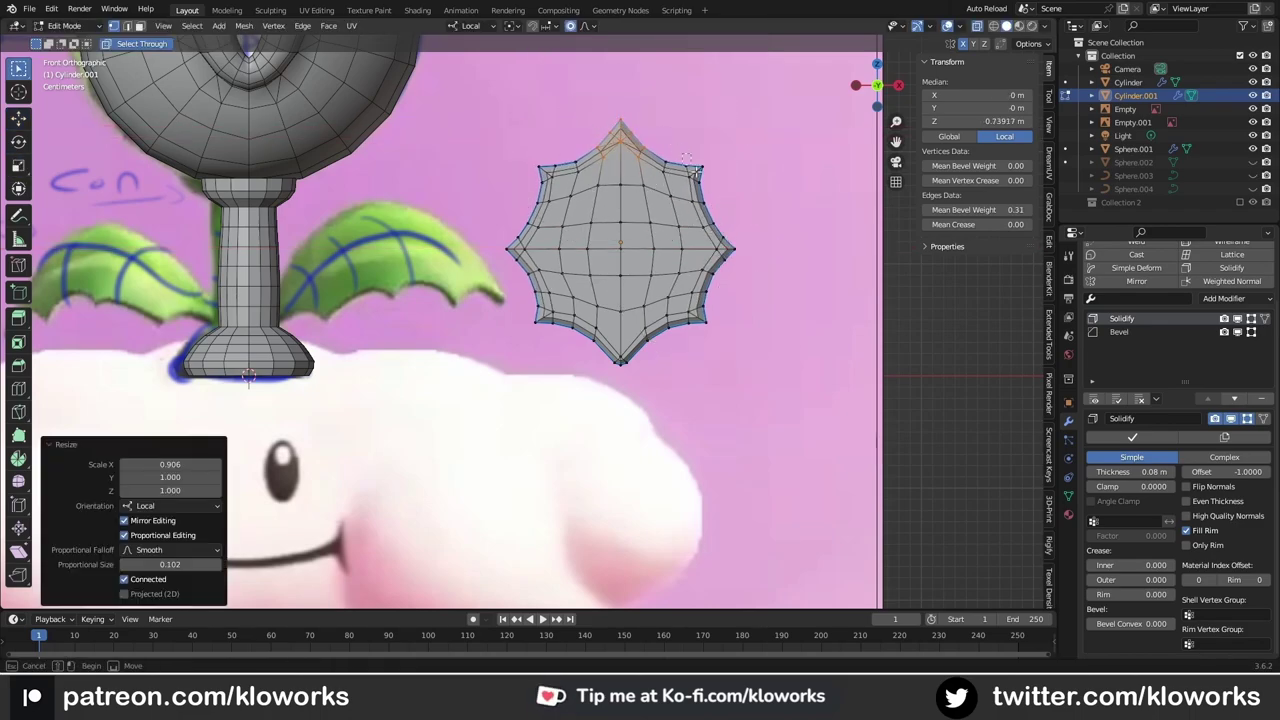
Step: Move the right-side spike vertices inward to reshape the right tip
{"action": "left_click", "coordinate": [735, 250]}
{"action": "key", "text": "g"}
{"action": "left_click", "coordinate": [694, 243]}
{"action": "left_click_drag", "start_coordinate": [760, 232], "coordinate": [712, 258]}
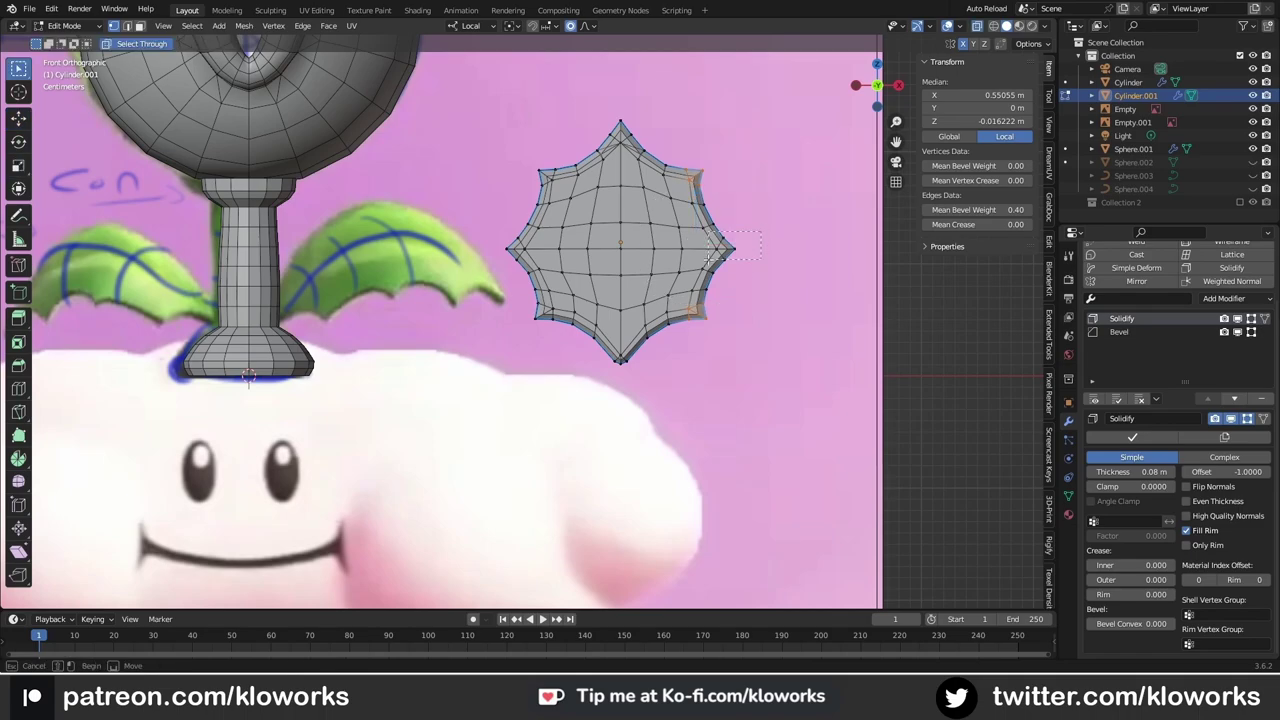
{"action": "key", "text": "g"}
{"action": "left_click", "coordinate": [640, 295]}
{"action": "key", "text": "Tab"}
Step: Nudge spike vertices down and push the upper-right spike vertex outward
{"action": "scroll", "coordinate": [632, 288], "scroll_direction": "down", "scroll_amount": 2}
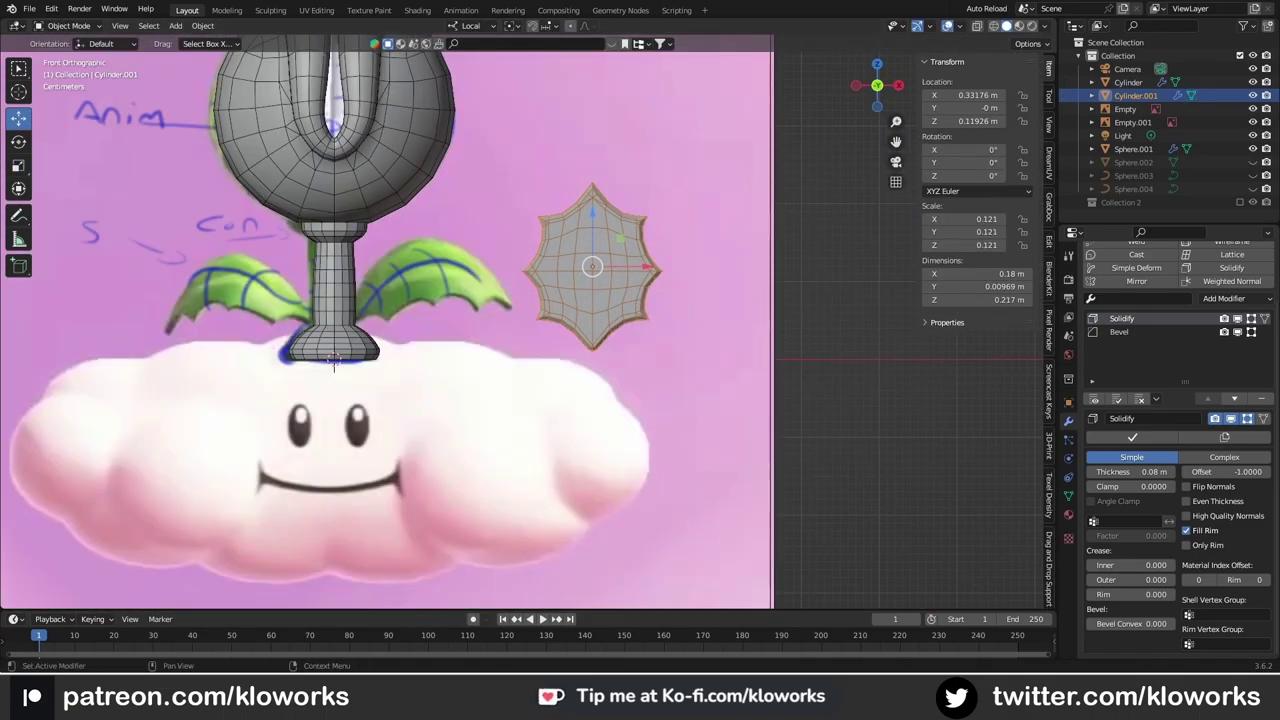
{"action": "key", "text": "KP_Decimal"}
{"action": "key", "text": "Tab"}
{"action": "mouse_move", "coordinate": [771, 357]}
{"action": "left_mouse_down"}
{"action": "mouse_move", "coordinate": [758, 367]}
{"action": "mouse_move", "coordinate": [823, 434]}
{"action": "left_mouse_up"}
{"action": "scroll", "coordinate": [758, 367], "scroll_direction": "up", "scroll_amount": 1}
{"action": "scroll", "coordinate": [811, 249], "scroll_direction": "up", "scroll_amount": 1}
{"action": "left_click", "coordinate": [778, 268]}
{"action": "key", "text": "g"}
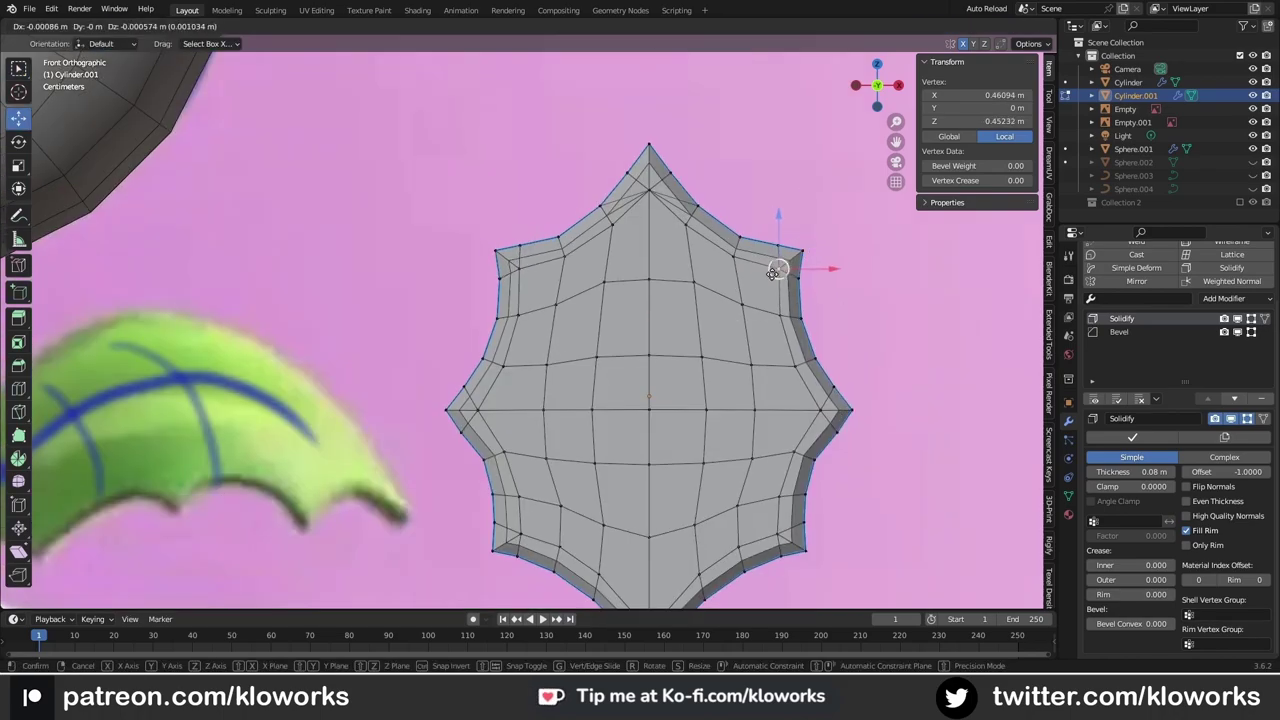
{"action": "left_click", "coordinate": [798, 278]}
{"action": "left_click_drag", "start_coordinate": [770, 305], "coordinate": [828, 338]}
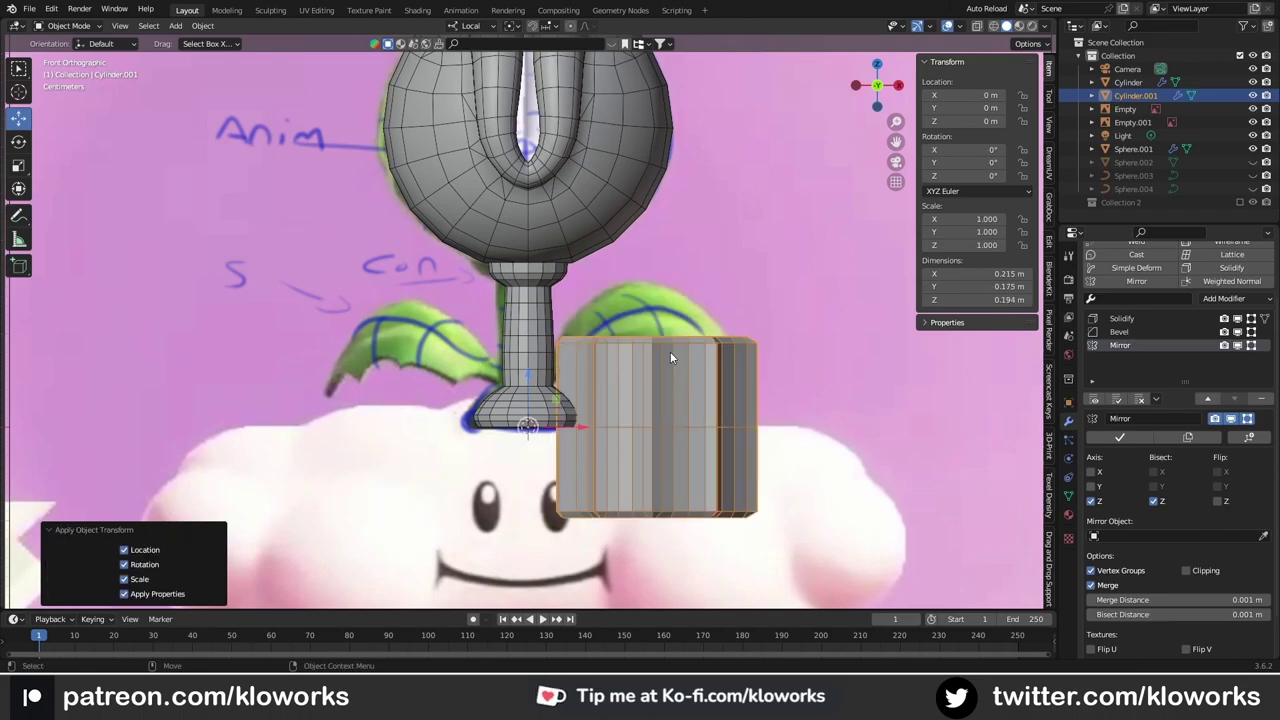
Step: Undo, apply All Transforms to the flattened leaf, and slightly narrow its depth
{"action": "key", "text": "ctrl+z"}
{"action": "key", "text": "ctrl+a"}
{"action": "left_click", "coordinate": [648, 322]}
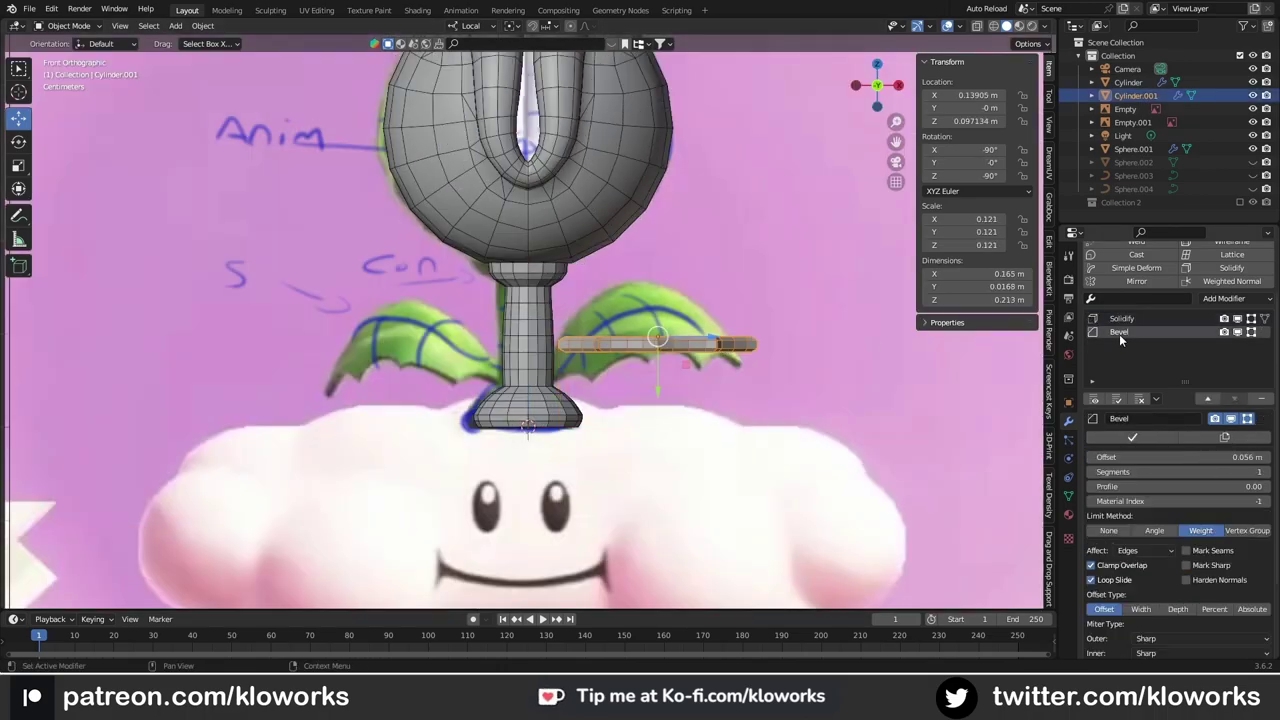
{"action": "key", "text": "ctrl+a"}
{"action": "left_click", "coordinate": [620, 350]}
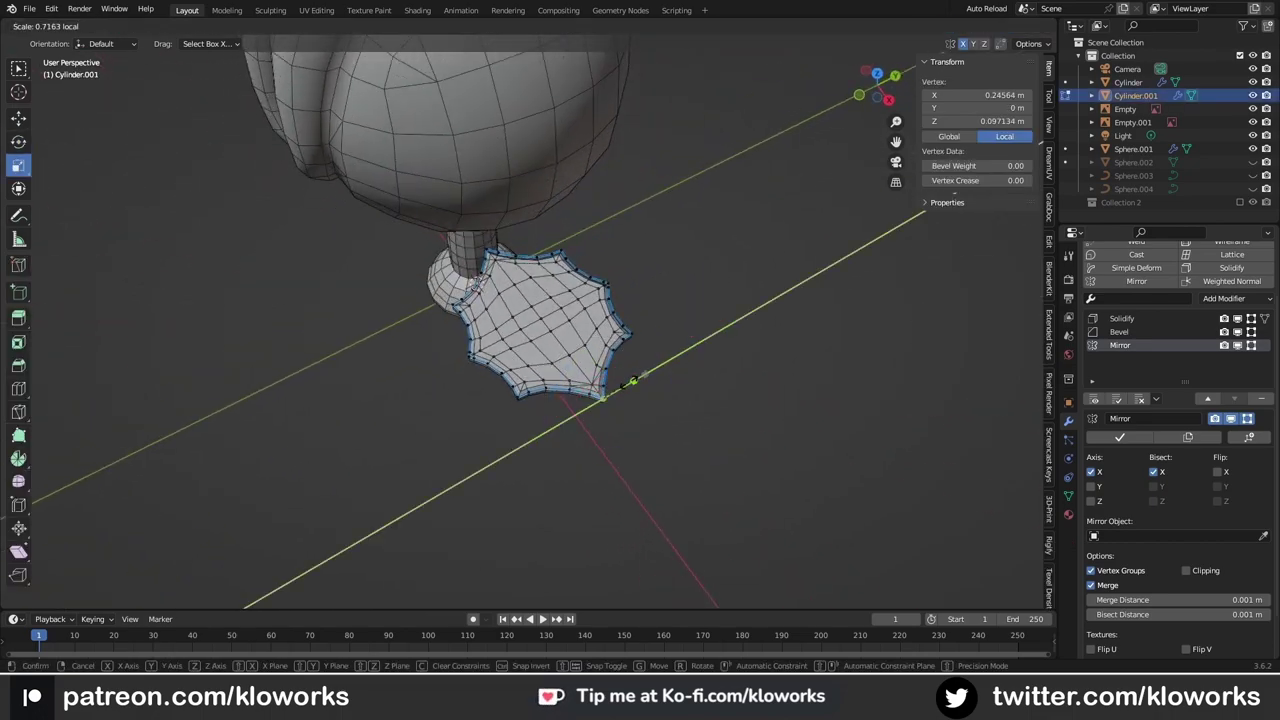
{"action": "left_click", "coordinate": [659, 342]}
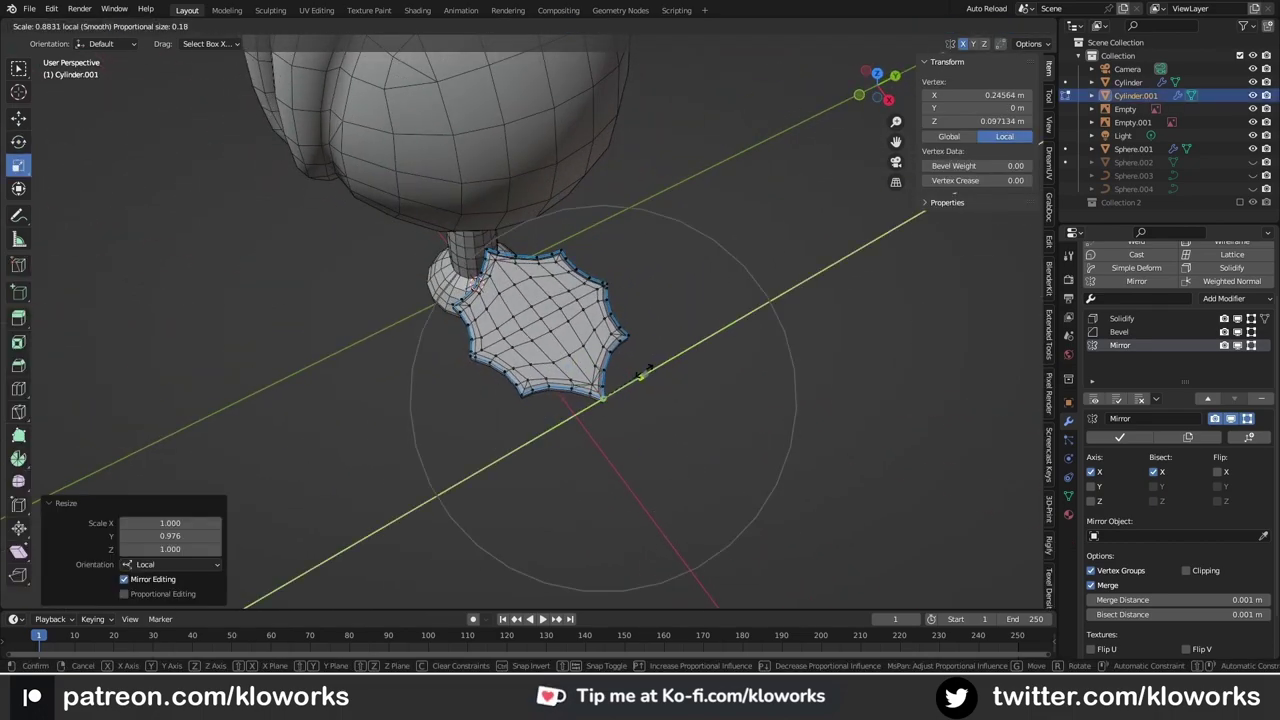
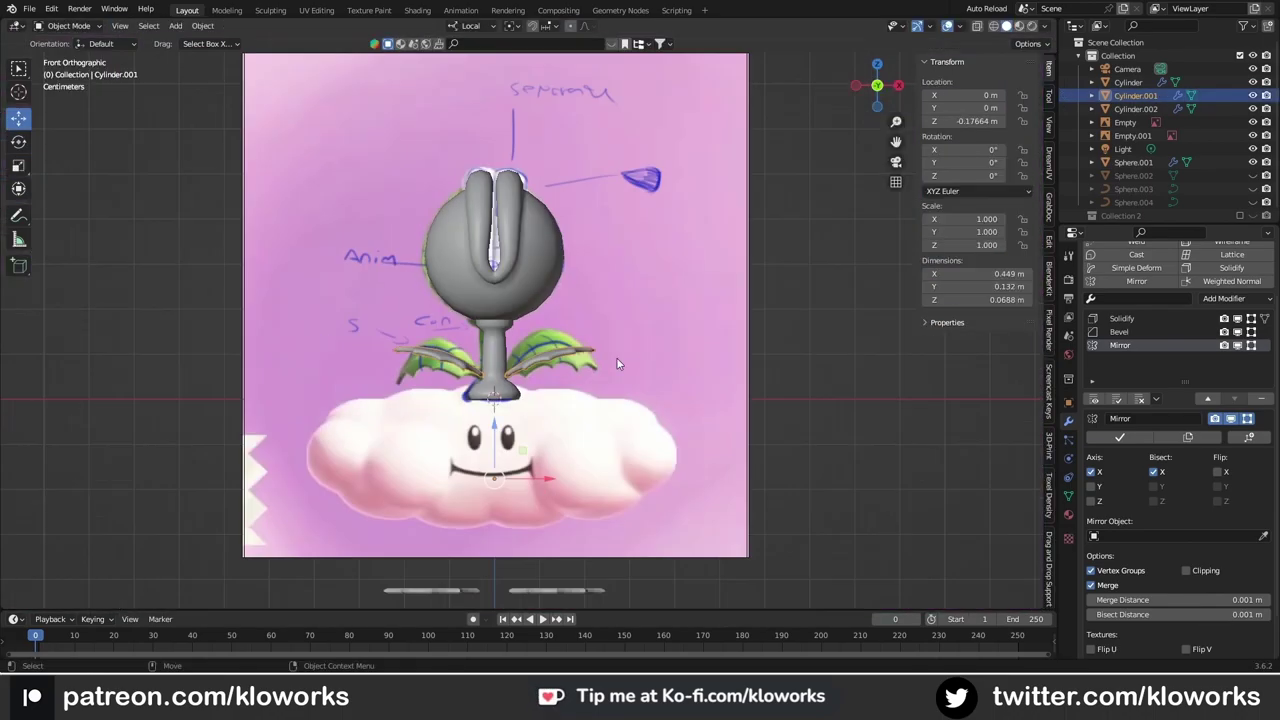
Step: Nudge a vertex on the edge of the plant head's mouth
{"action": "mouse_move", "coordinate": [617, 364]}
{"action": "middle_mouse_down"}
{"action": "mouse_move", "coordinate": [586, 360]}
{"action": "mouse_move", "coordinate": [542, 296]}
{"action": "middle_mouse_up"}
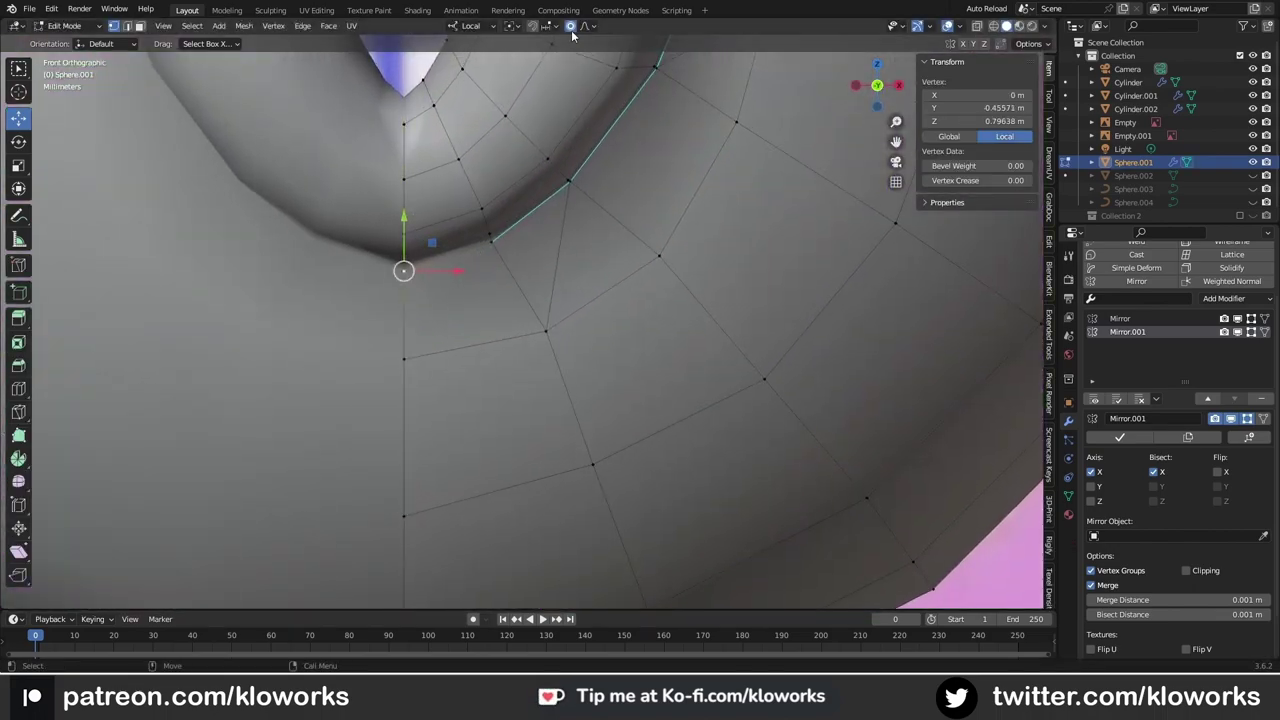
{"action": "left_click", "coordinate": [570, 26]}
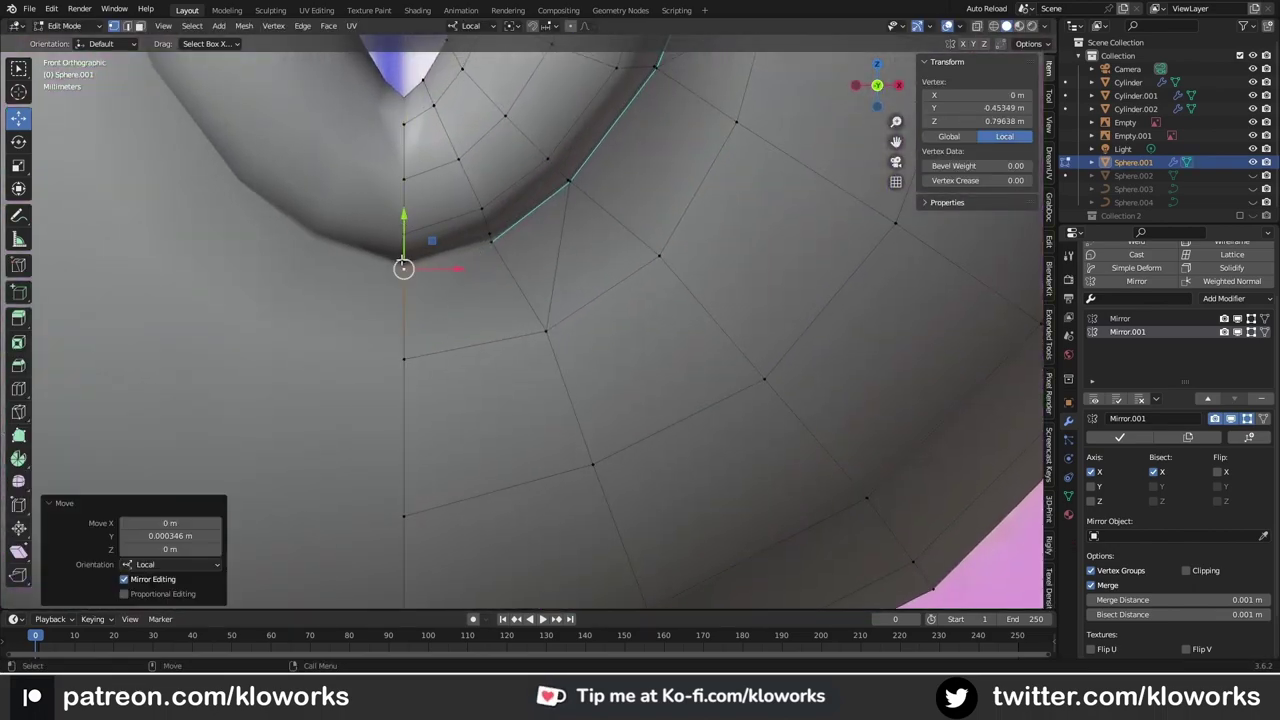
{"action": "key", "text": "alt+z"}
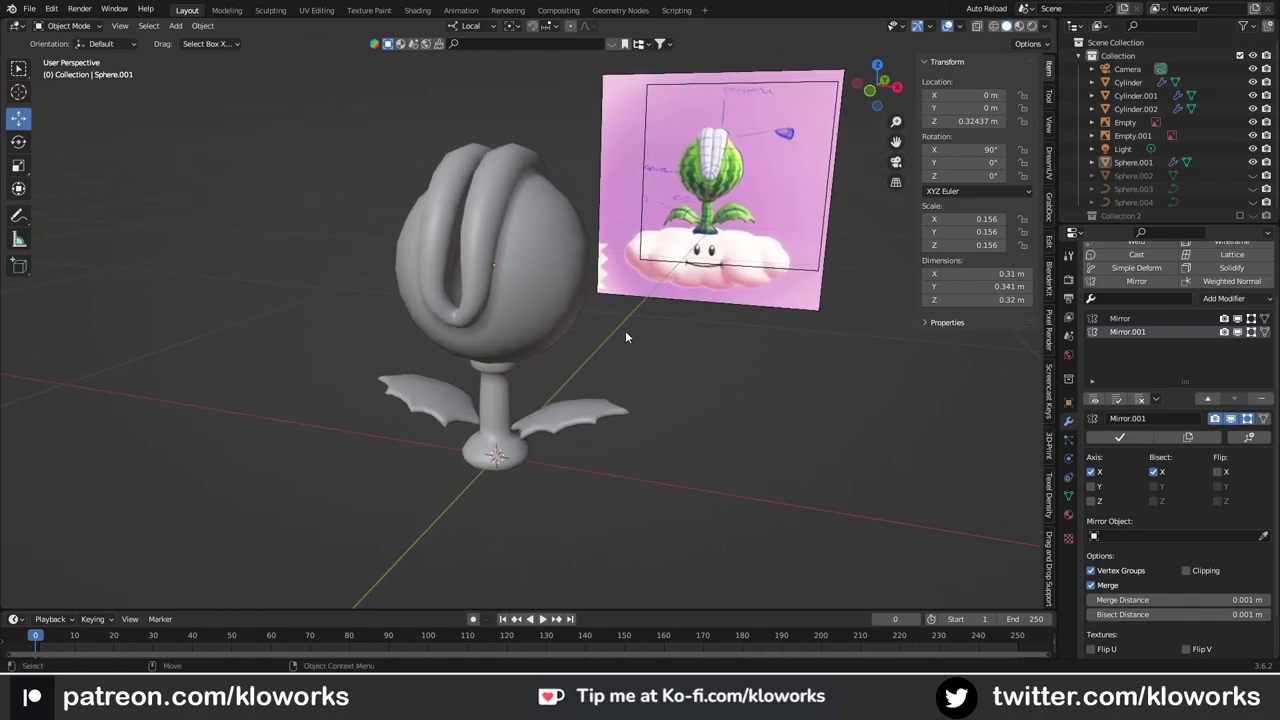
Step: Save the plant scene as bb.blend
{"action": "middle_click_drag", "start_coordinate": [575, 265], "coordinate": [652, 396]}
{"action": "key", "text": "ctrl+s"}
{"action": "middle_click_drag", "start_coordinate": [600, 330], "coordinate": [650, 380]}
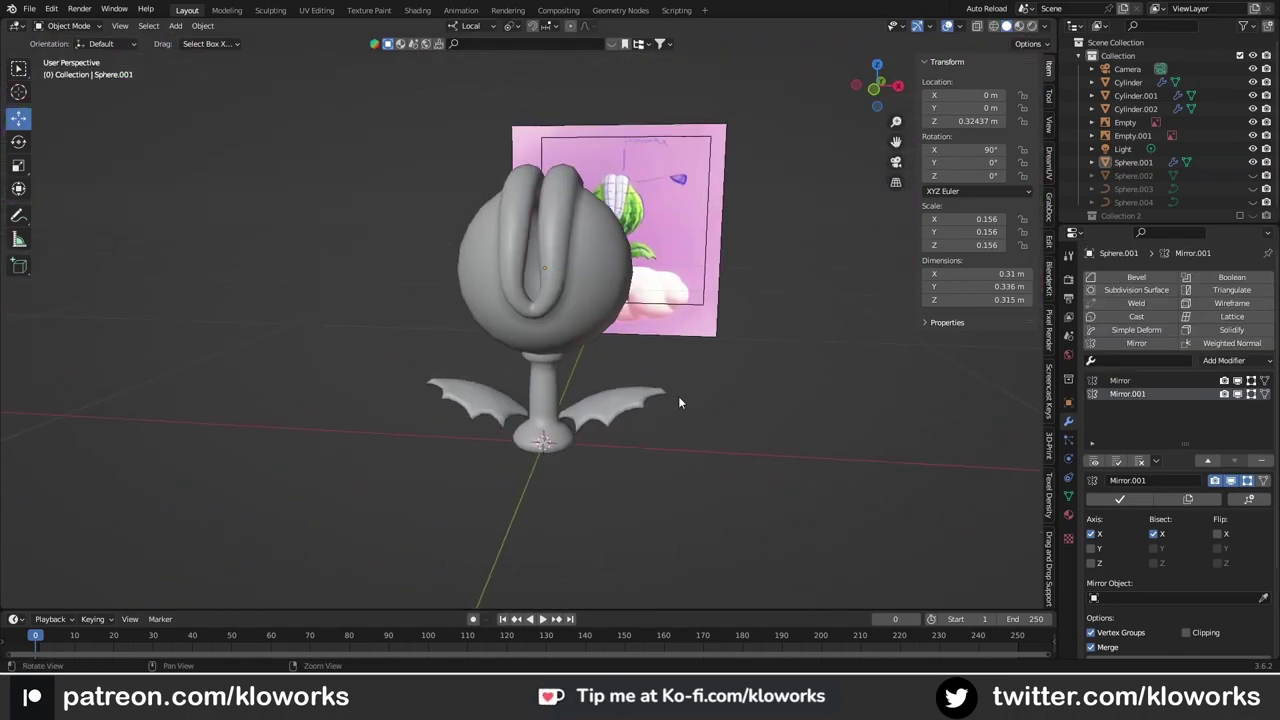
{"action": "key", "text": "shift+a"}
Step: Add a cylinder, merge its top into a cone point, and turn it sideways beside the head
{"action": "left_click", "coordinate": [763, 168]}
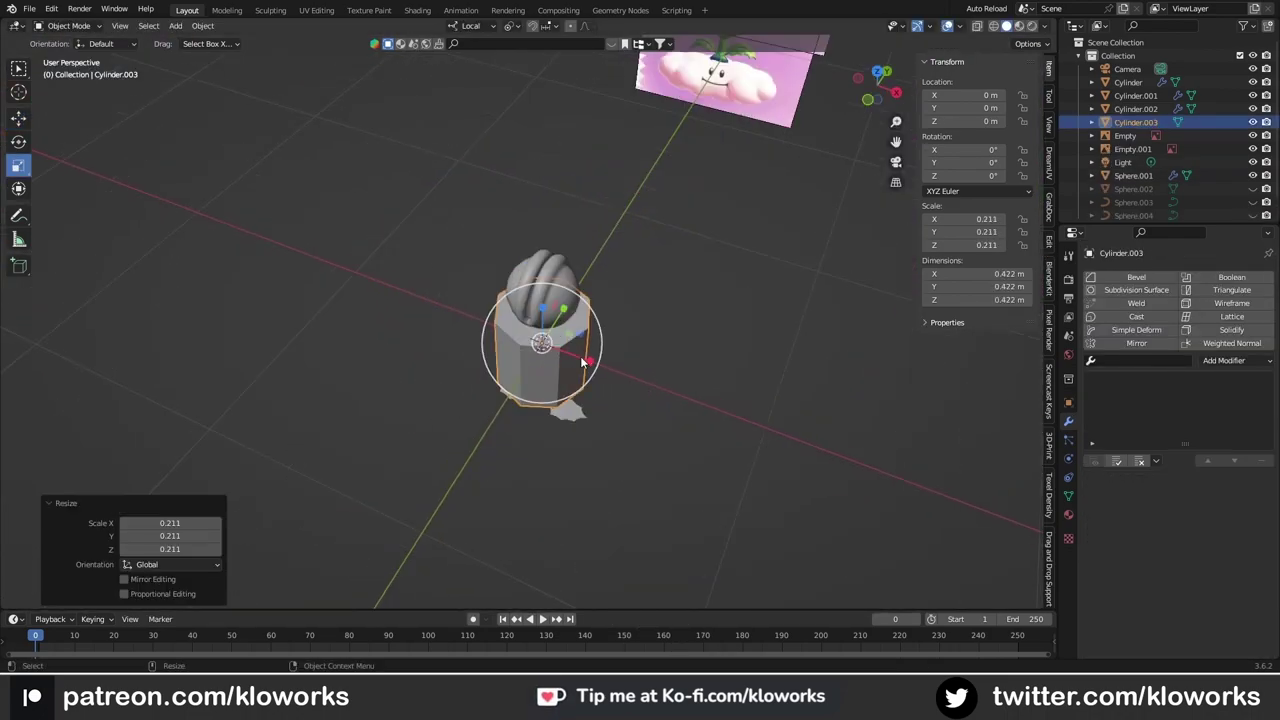
{"action": "key", "text": "Tab"}
{"action": "key", "text": "x"}
{"action": "key", "text": "Escape"}
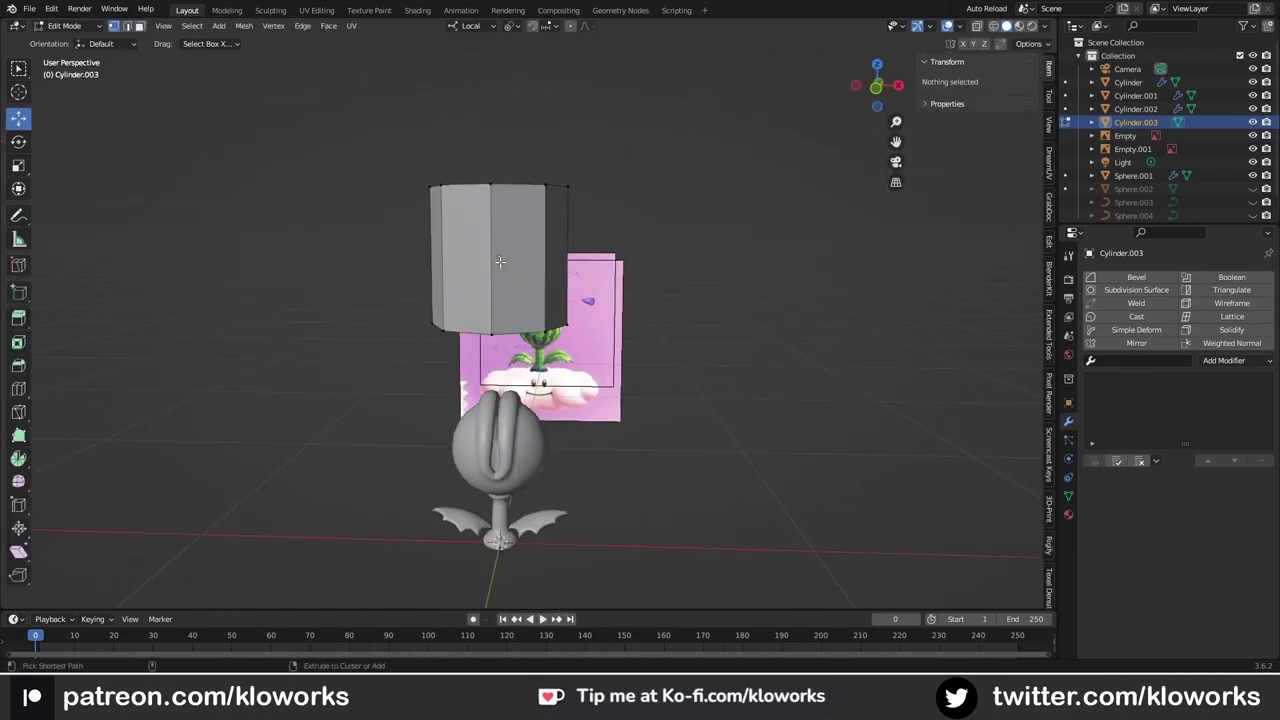
{"action": "key", "text": "KP_1"}
{"action": "key", "text": "m"}
{"action": "key", "text": "a"}
{"action": "key", "text": "r"}
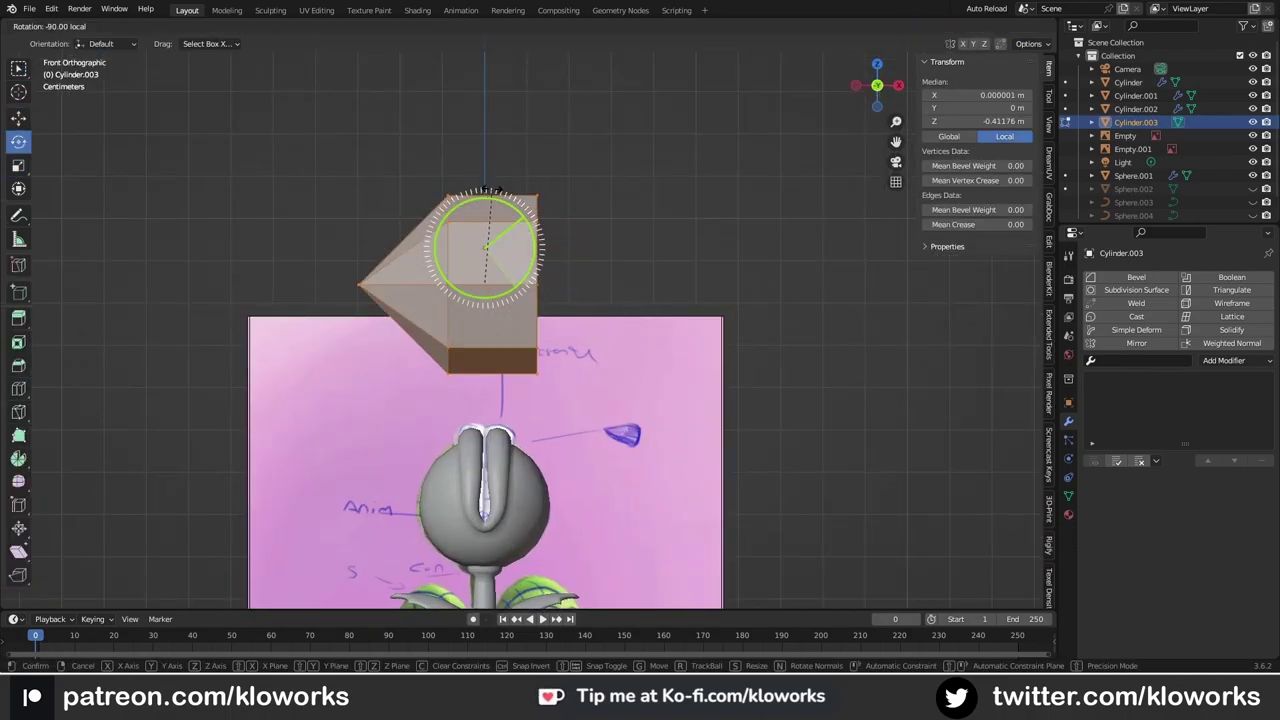
{"action": "left_click", "coordinate": [666, 247]}
{"action": "scroll", "coordinate": [666, 247], "scroll_direction": "up", "scroll_amount": 2}
{"action": "left_click_drag", "start_coordinate": [666, 247], "coordinate": [578, 149]}
Step: Scale the cone down and nudge its bottom vertex into place
{"action": "key", "text": "s"}
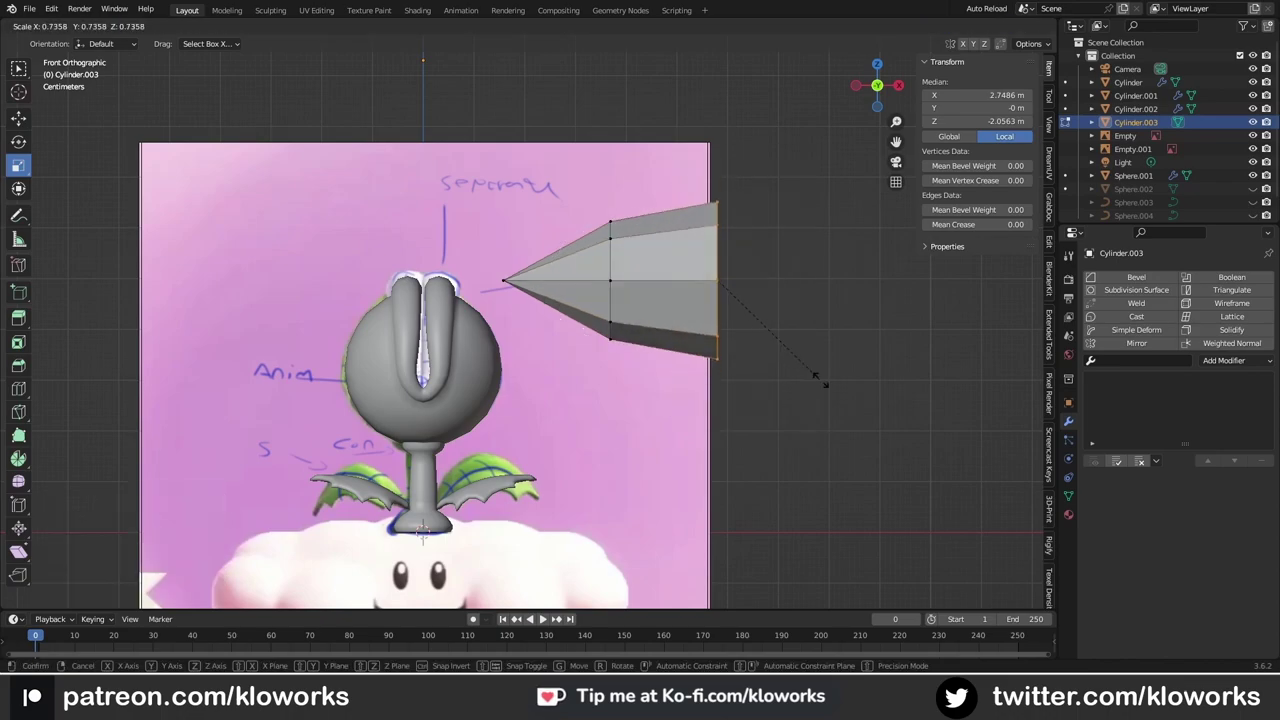
{"action": "left_click", "coordinate": [820, 374]}
{"action": "scroll", "coordinate": [358, 350], "scroll_direction": "up", "scroll_amount": 2}
{"action": "right_click", "coordinate": [790, 370]}
{"action": "left_click", "coordinate": [600, 413]}
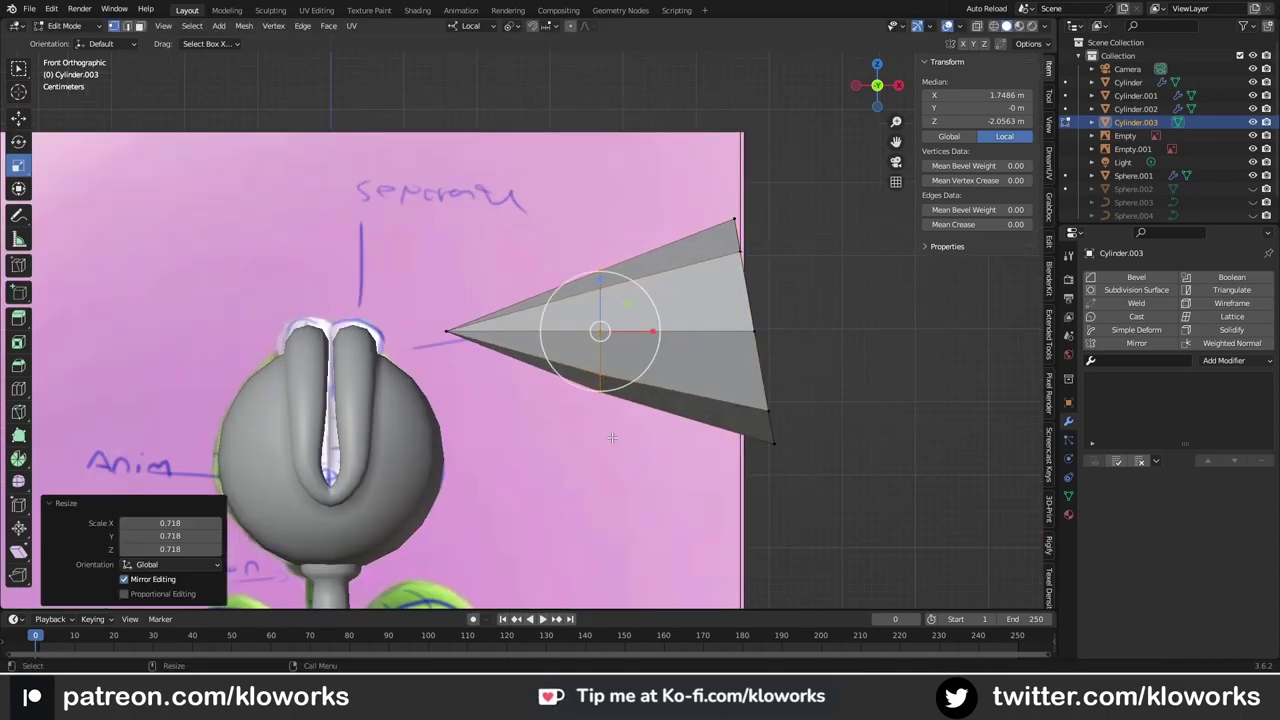
{"action": "left_click_drag", "start_coordinate": [600, 360], "coordinate": [593, 352]}
{"action": "scroll", "coordinate": [487, 320], "scroll_direction": "down", "scroll_amount": 4}
{"action": "key", "text": "s"}
{"action": "left_click", "coordinate": [600, 337]}
{"action": "scroll", "coordinate": [600, 337], "scroll_direction": "up", "scroll_amount": 5}
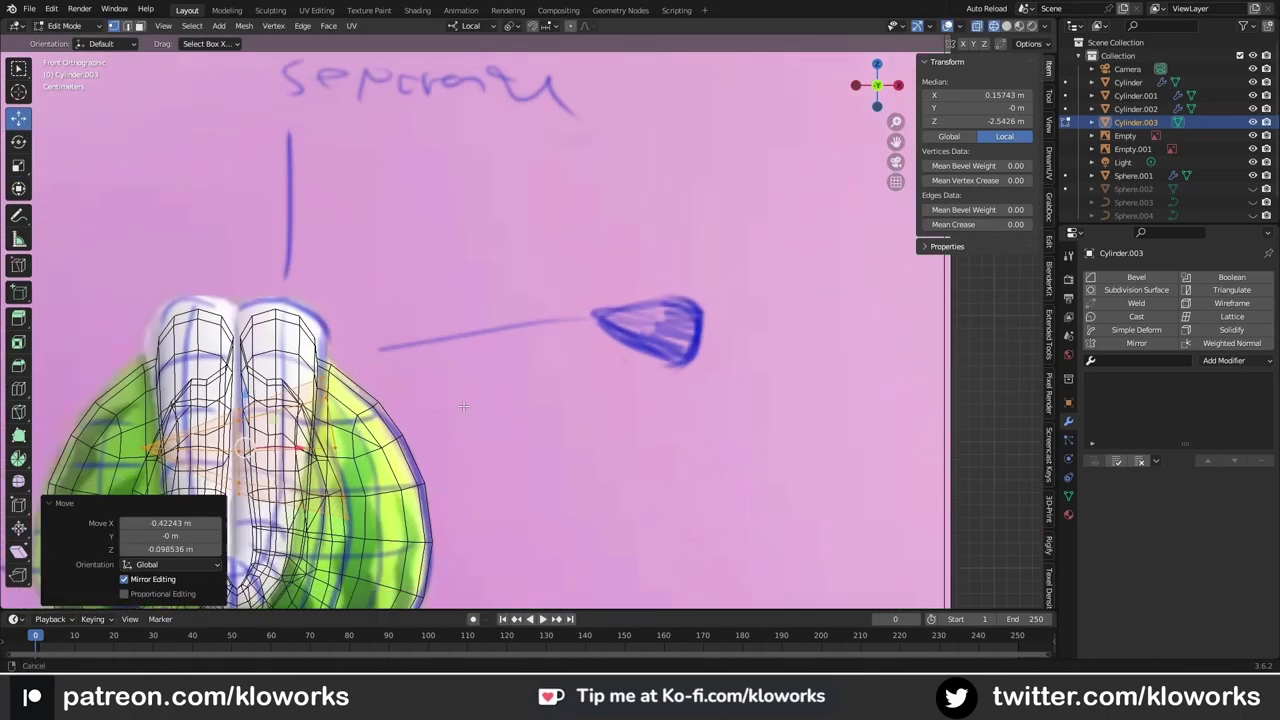
{"action": "scroll", "coordinate": [620, 273], "scroll_direction": "down", "scroll_amount": 5}
{"action": "key", "text": "Tab"}
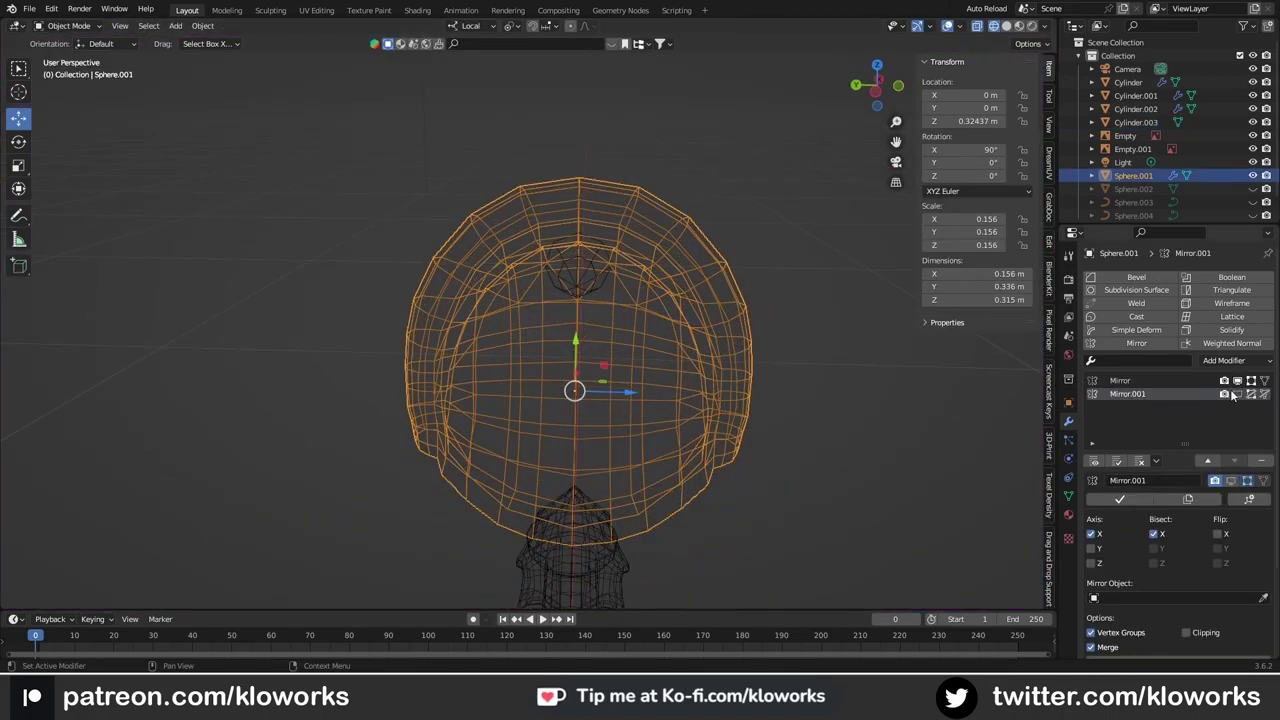
Step: Set the cone's origin to its geometry and resize it in front view
{"action": "mouse_move", "coordinate": [600, 330]}
{"action": "middle_mouse_down"}
{"action": "mouse_move", "coordinate": [672, 318]}
{"action": "mouse_move", "coordinate": [595, 340]}
{"action": "mouse_move", "coordinate": [595, 316]}
{"action": "middle_mouse_up"}
{"action": "key", "text": "ctrl+alt+shift+c"}
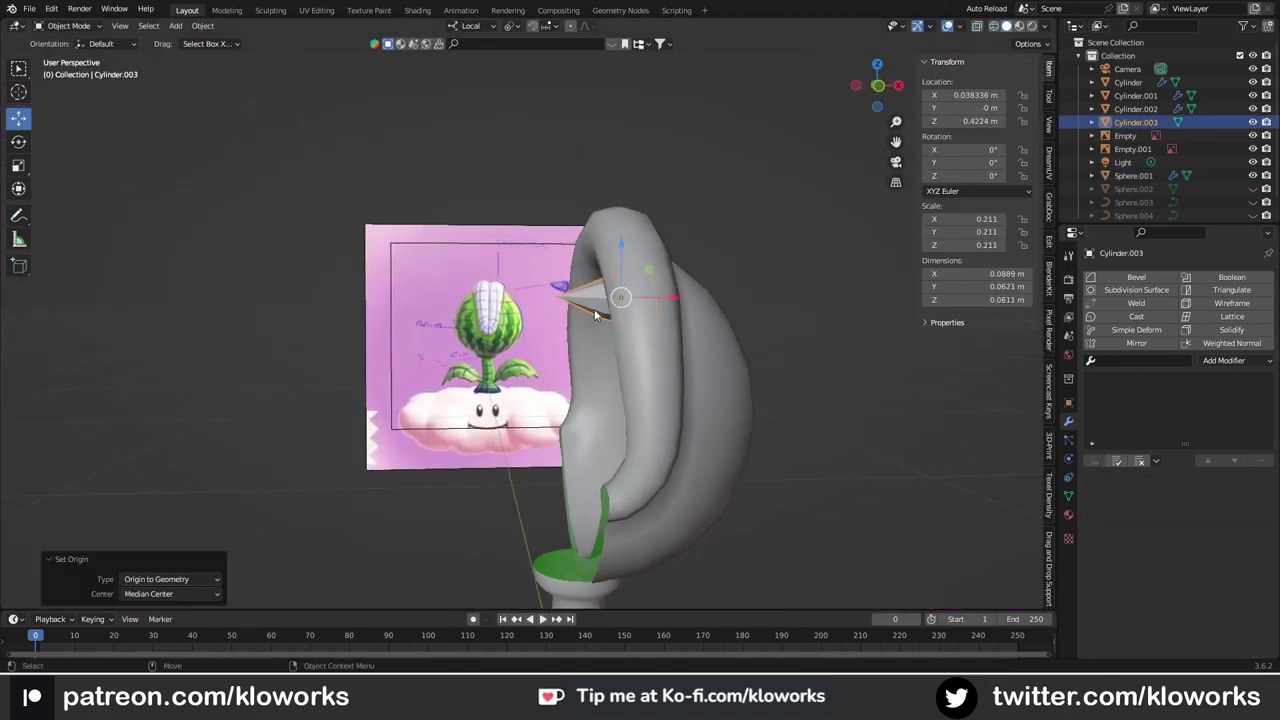
{"action": "key", "text": "KP_Decimal"}
{"action": "key", "text": "KP_1"}
{"action": "key", "text": "Tab"}
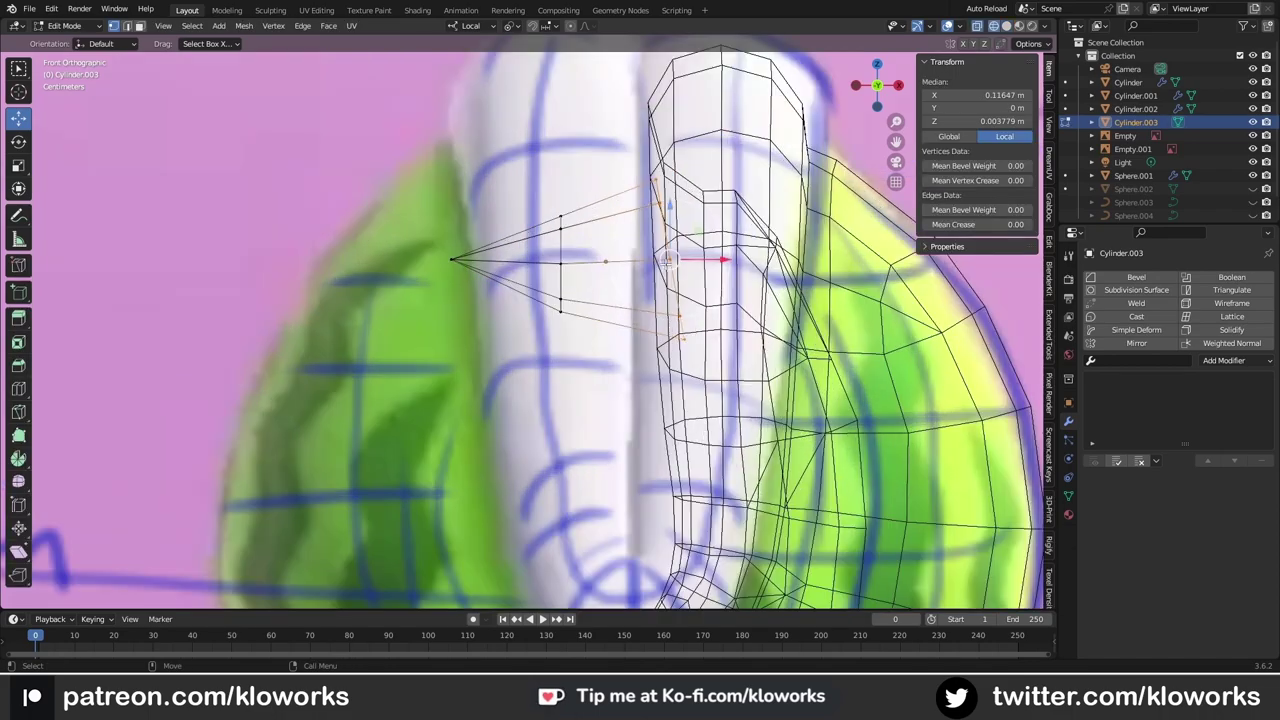
{"action": "key", "text": "s"}
{"action": "left_click", "coordinate": [550, 293]}
Step: Reposition the tip and slide the rings along the cone into a pointed tooth
{"action": "left_click_drag", "start_coordinate": [570, 355], "coordinate": [570, 355]}
{"action": "left_click", "coordinate": [452, 260]}
{"action": "scroll", "coordinate": [511, 260], "scroll_direction": "up", "scroll_amount": 2}
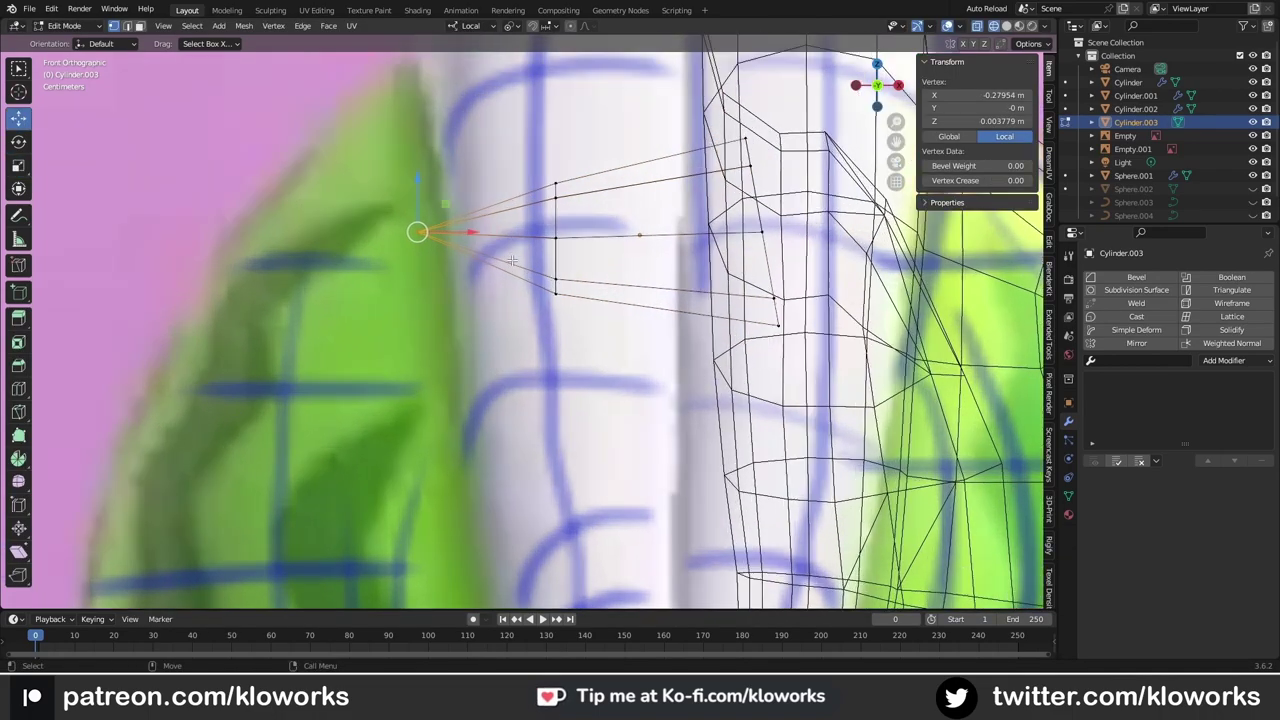
{"action": "left_click", "coordinate": [455, 233]}
{"action": "left_click", "coordinate": [557, 260], "text": "alt"}
{"action": "key", "text": "g"}
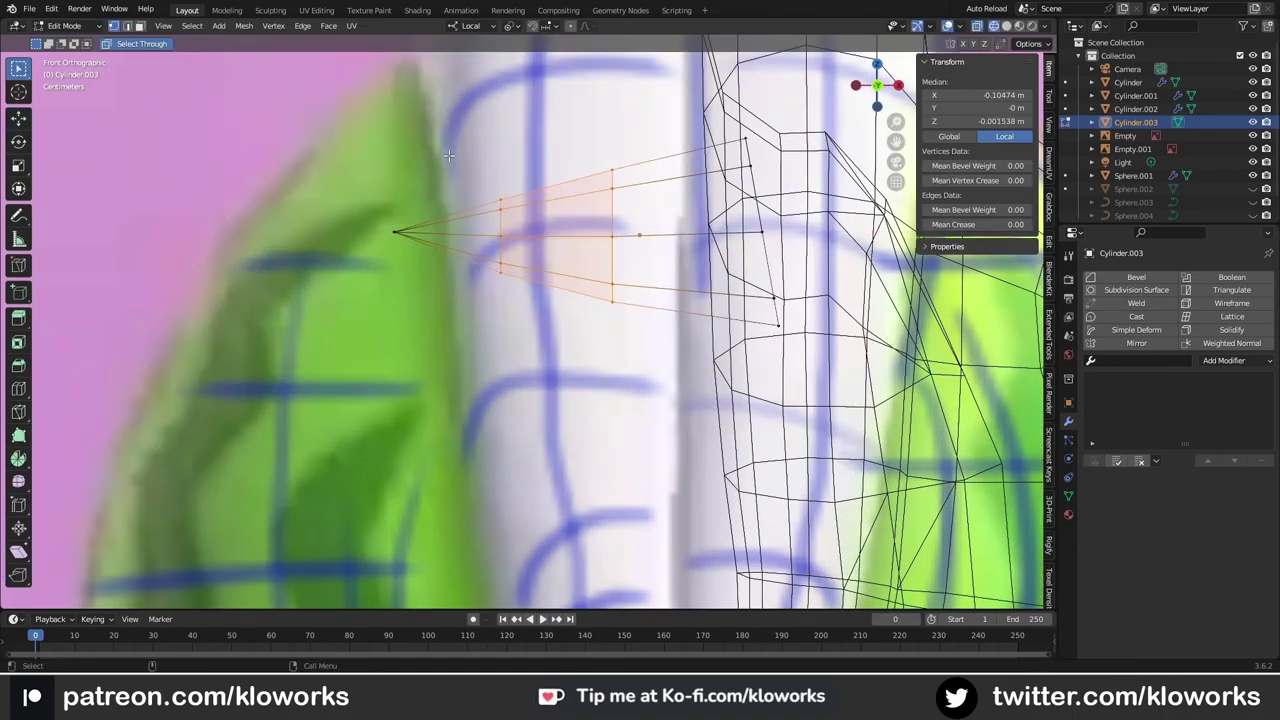
{"action": "left_click", "coordinate": [470, 237]}
{"action": "key", "text": "s"}
{"action": "scroll", "coordinate": [380, 225], "scroll_direction": "up", "scroll_amount": 2}
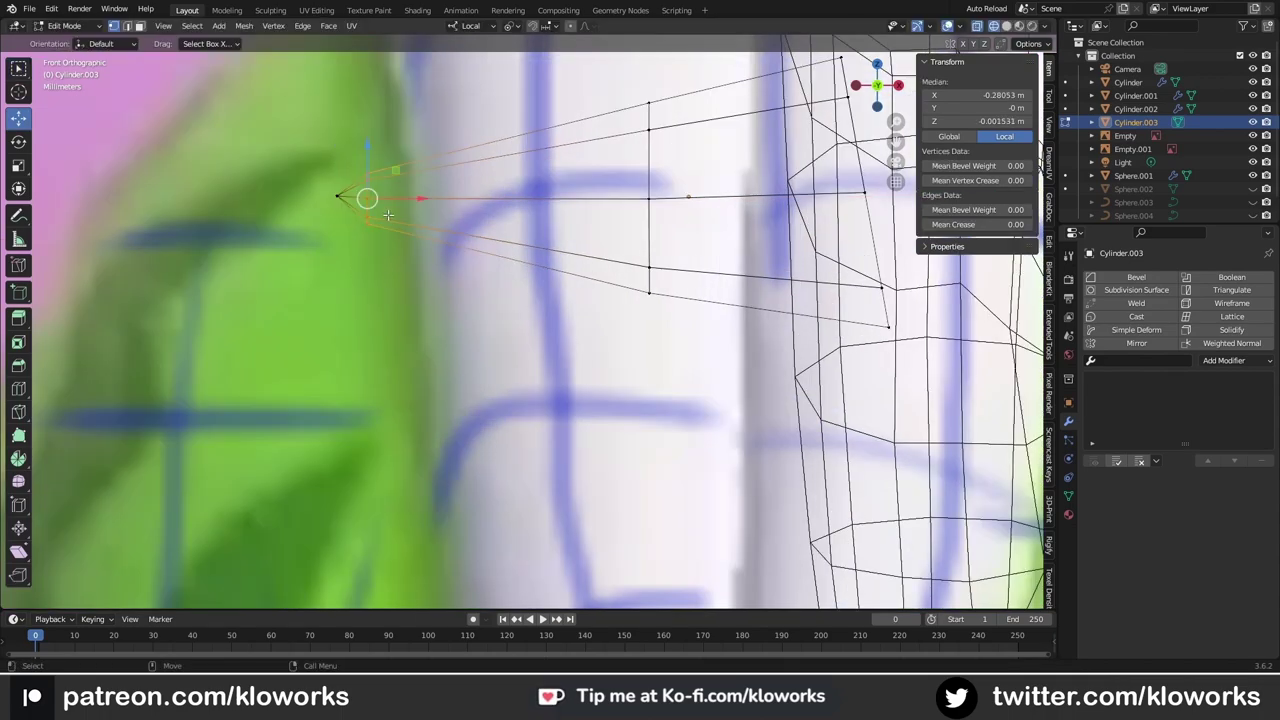
{"action": "key", "text": "shift+space"}
{"action": "key", "text": "g"}
{"action": "scroll", "coordinate": [429, 249], "scroll_direction": "down", "scroll_amount": 3}
{"action": "left_click", "coordinate": [552, 270], "text": "alt"}
{"action": "left_click_drag", "start_coordinate": [602, 259], "coordinate": [588, 259]}
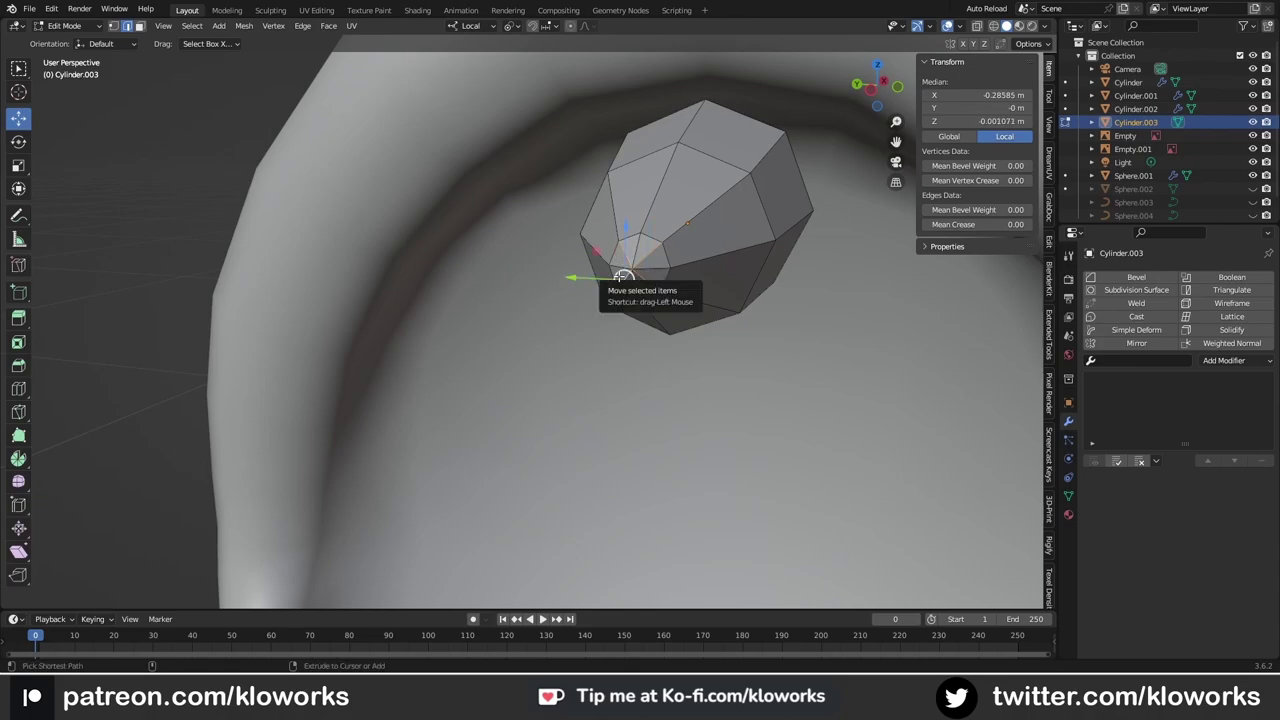
Step: Dissolve and merge the tooth's base vertices and rotate an edge for even triangles
{"action": "key", "text": "ctrl+x"}
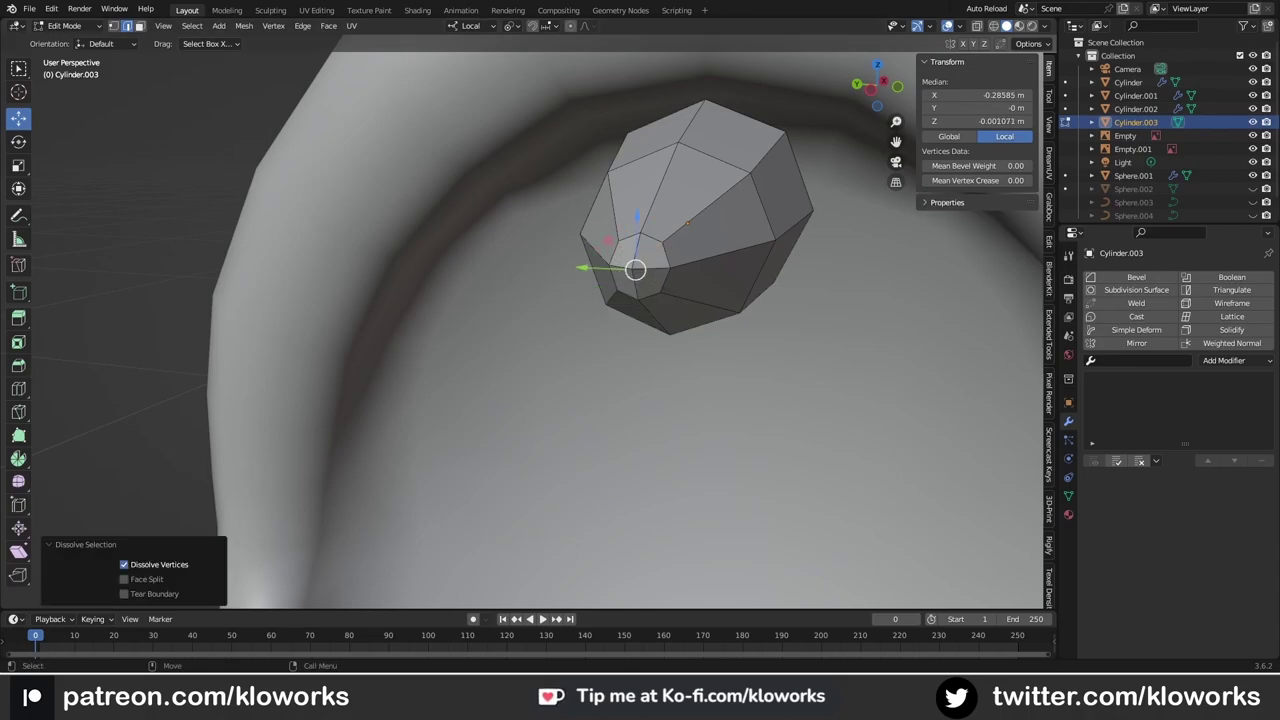
{"action": "middle_click_drag", "start_coordinate": [700, 258], "coordinate": [721, 256]}
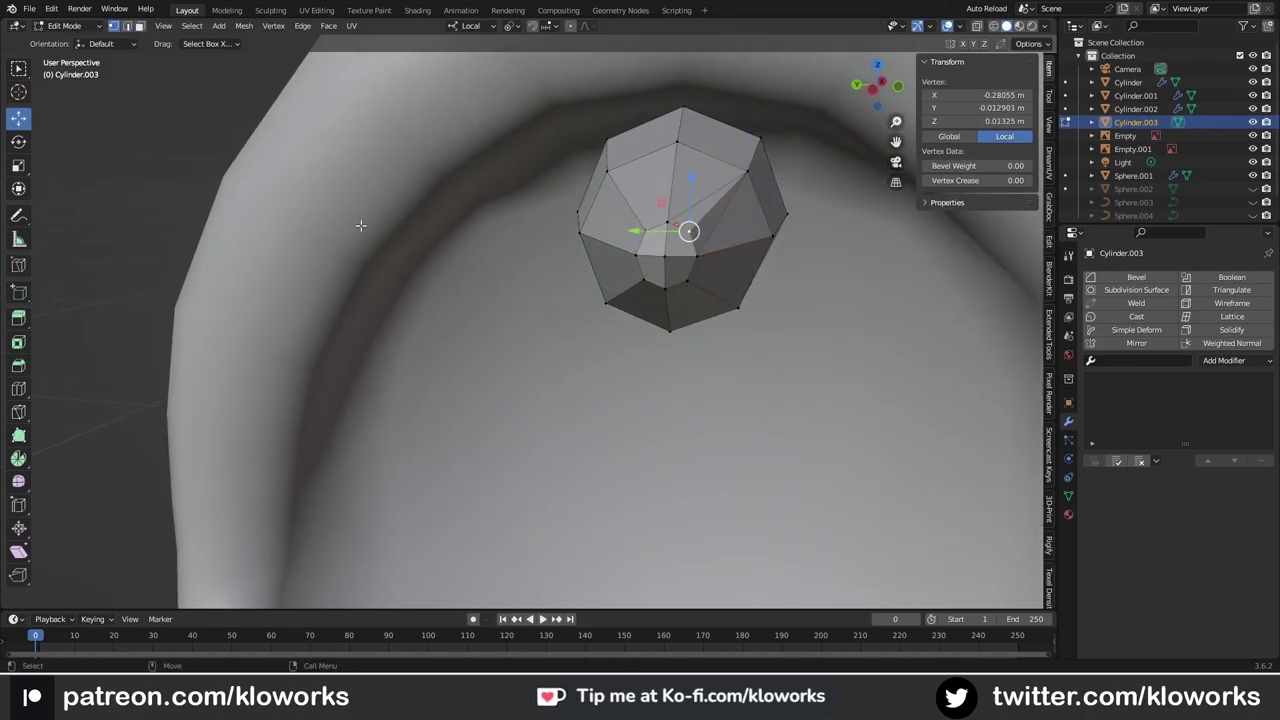
{"action": "middle_click_drag", "start_coordinate": [679, 231], "coordinate": [647, 221]}
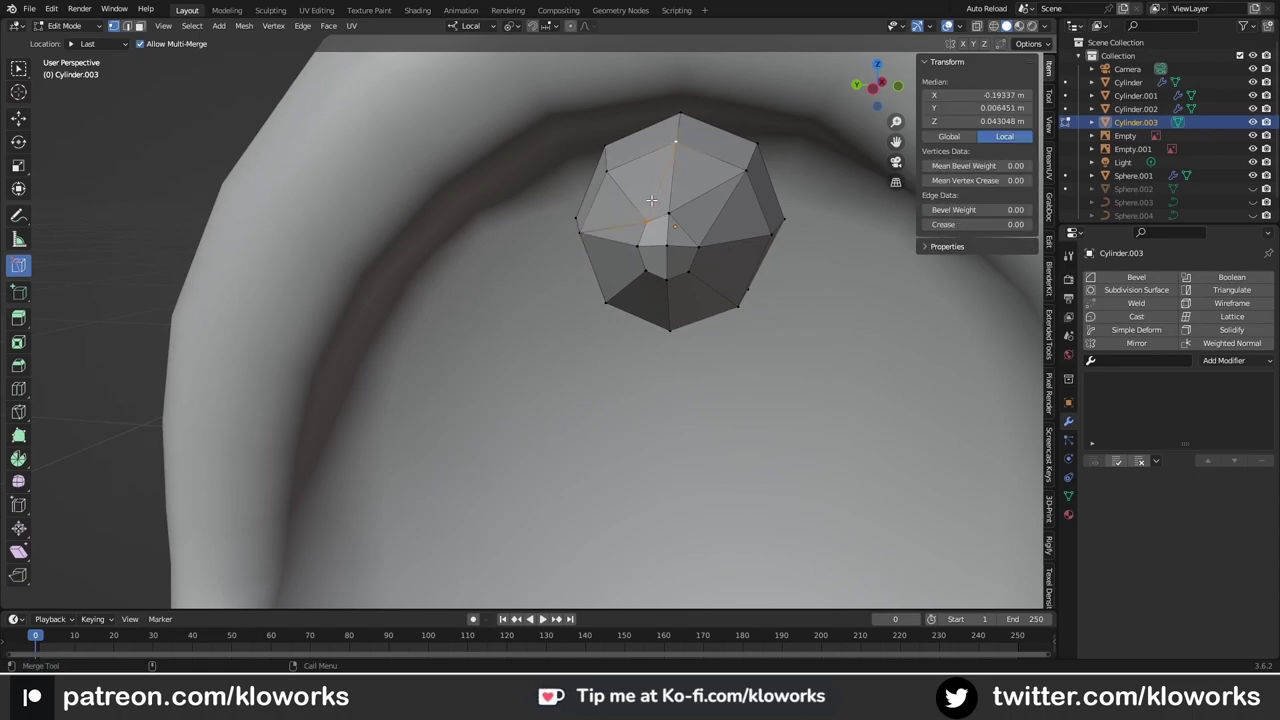
{"action": "left_click", "coordinate": [640, 216]}
{"action": "mouse_move", "coordinate": [640, 216]}
{"action": "middle_mouse_down"}
{"action": "mouse_move", "coordinate": [694, 289]}
{"action": "mouse_move", "coordinate": [733, 288]}
{"action": "middle_mouse_up"}
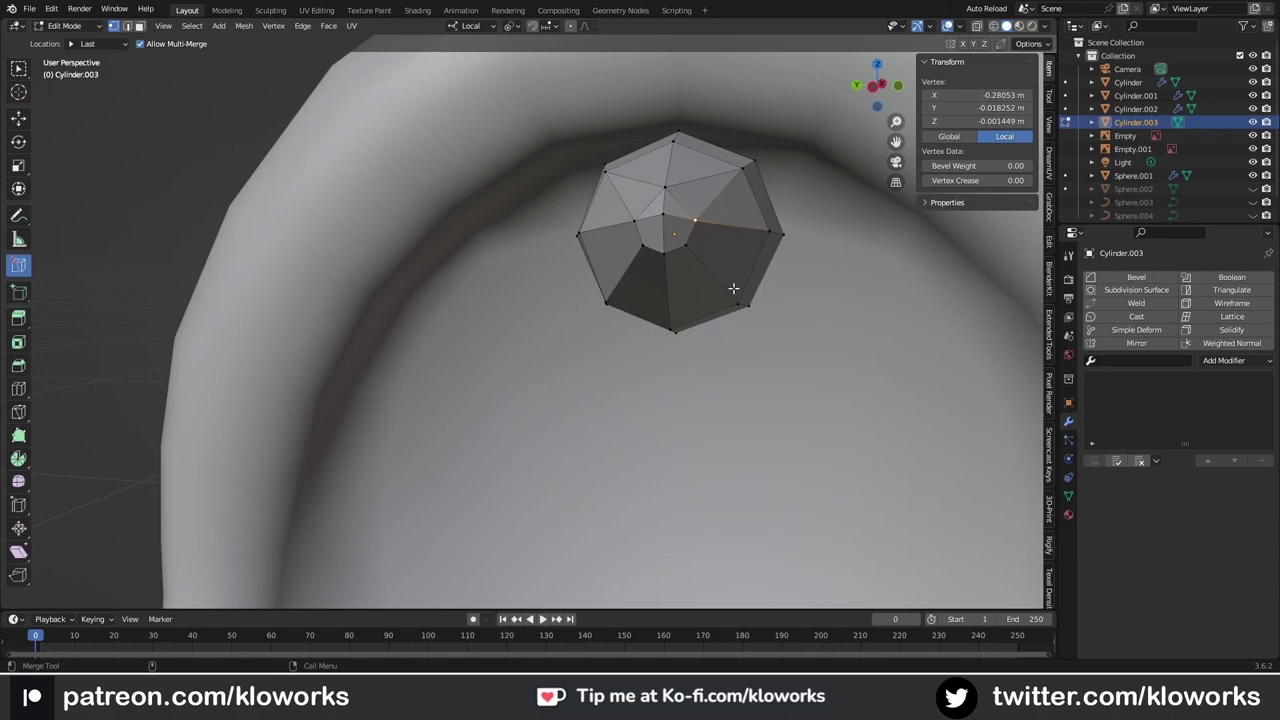
{"action": "key", "text": "w"}
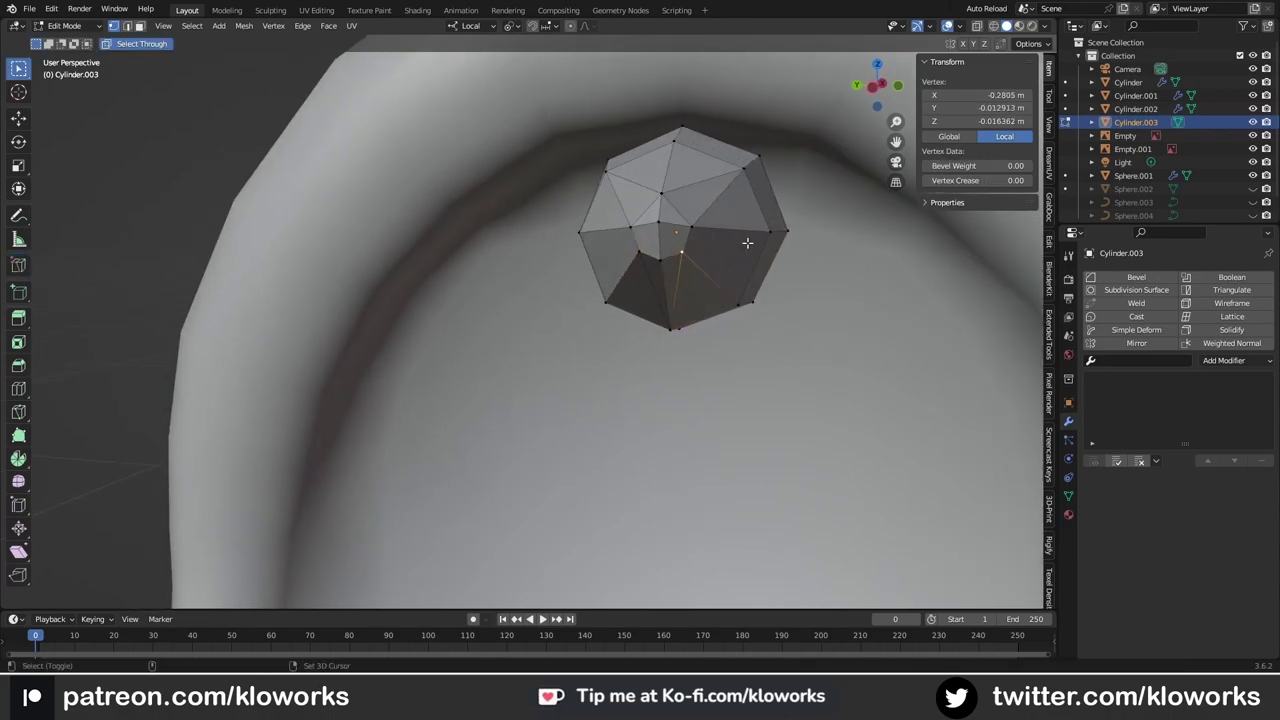
{"action": "key", "text": "2"}
{"action": "left_click", "coordinate": [720, 243]}
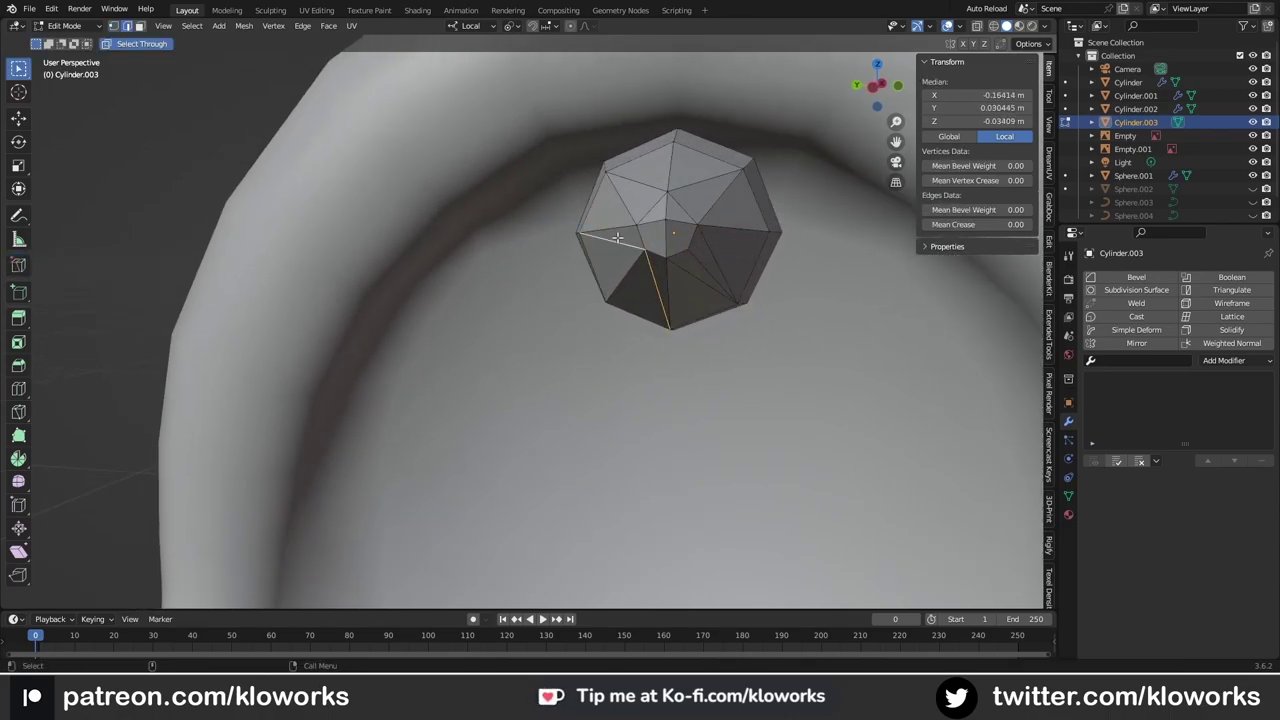
{"action": "key", "text": "1"}
Step: Slide the whole tooth along global X until it sits just inside the lip
{"action": "mouse_move", "coordinate": [699, 264]}
{"action": "middle_mouse_down"}
{"action": "mouse_move", "coordinate": [357, 246]}
{"action": "mouse_move", "coordinate": [617, 216]}
{"action": "mouse_move", "coordinate": [590, 285]}
{"action": "mouse_move", "coordinate": [648, 326]}
{"action": "middle_mouse_up"}
{"action": "left_click", "coordinate": [357, 246]}
{"action": "key", "text": "ctrl+l"}
{"action": "left_click", "coordinate": [468, 25]}
{"action": "left_click", "coordinate": [457, 77]}
{"action": "left_click_drag", "start_coordinate": [648, 326], "coordinate": [662, 328]}
{"action": "middle_click_drag", "start_coordinate": [662, 328], "coordinate": [643, 374]}
{"action": "middle_click_drag", "start_coordinate": [577, 447], "coordinate": [500, 440]}
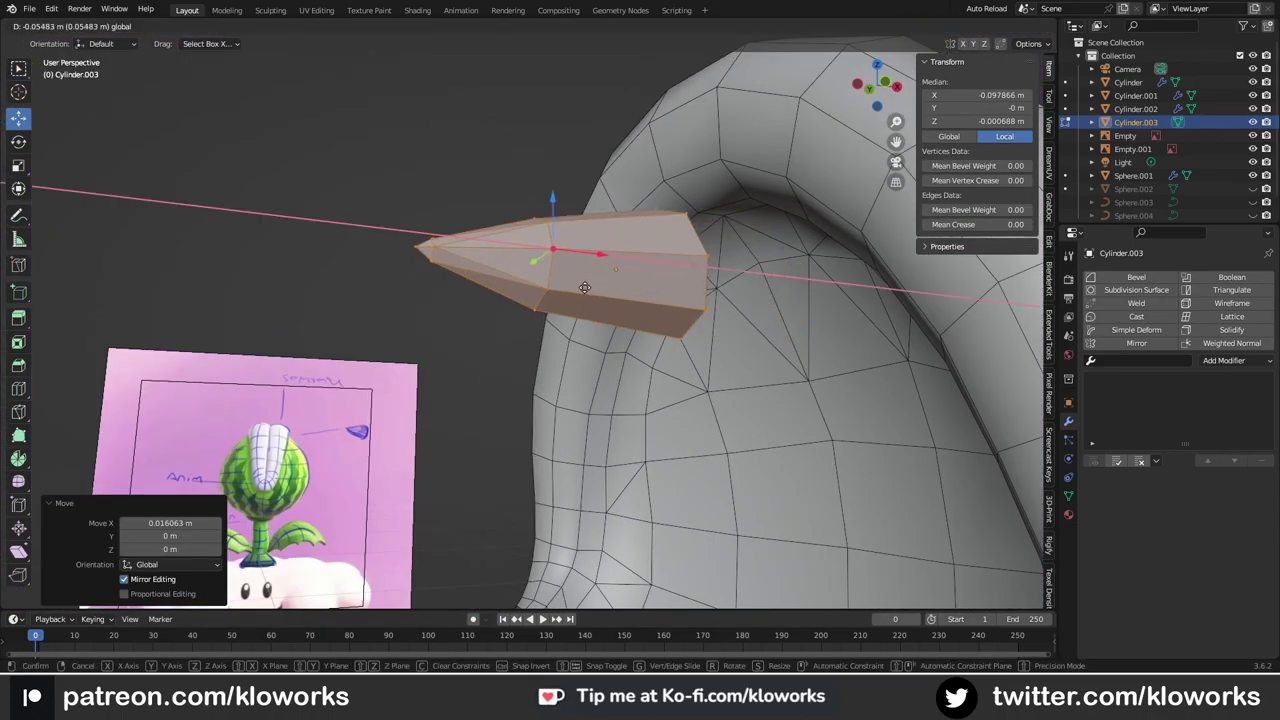
{"action": "key", "text": "shift+z"}
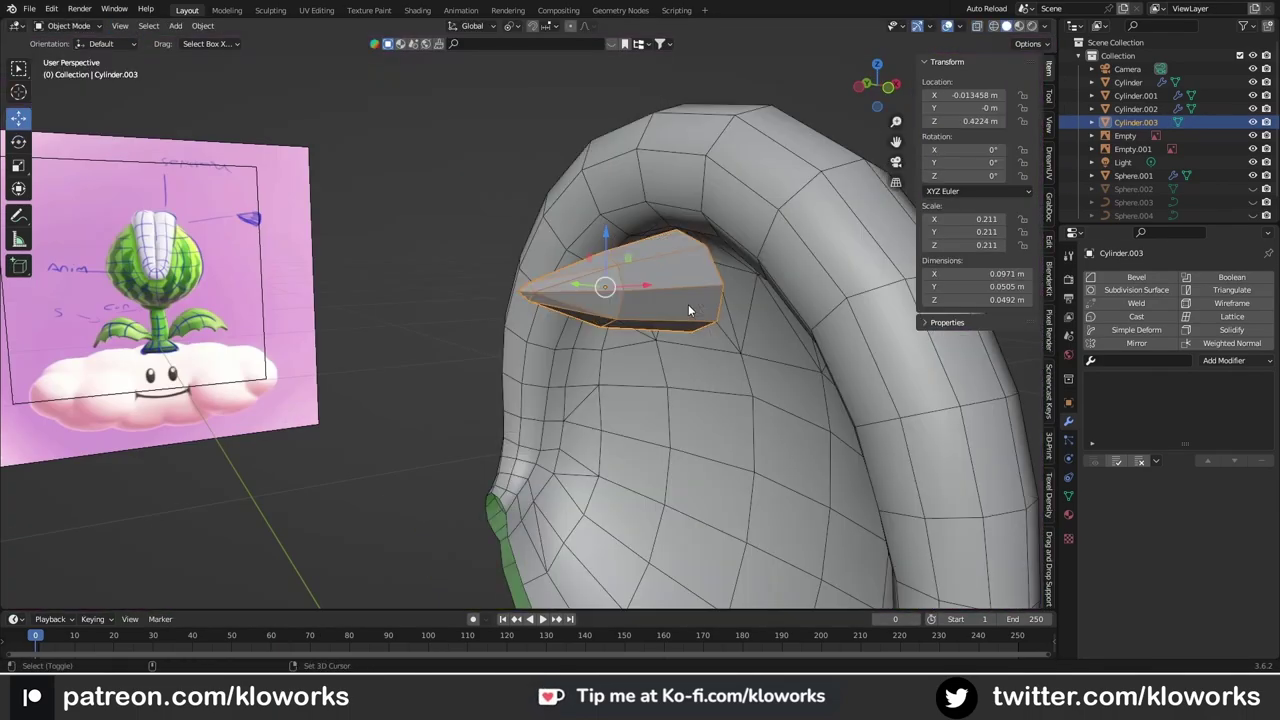
{"action": "middle_click_drag", "start_coordinate": [688, 310], "coordinate": [650, 380]}
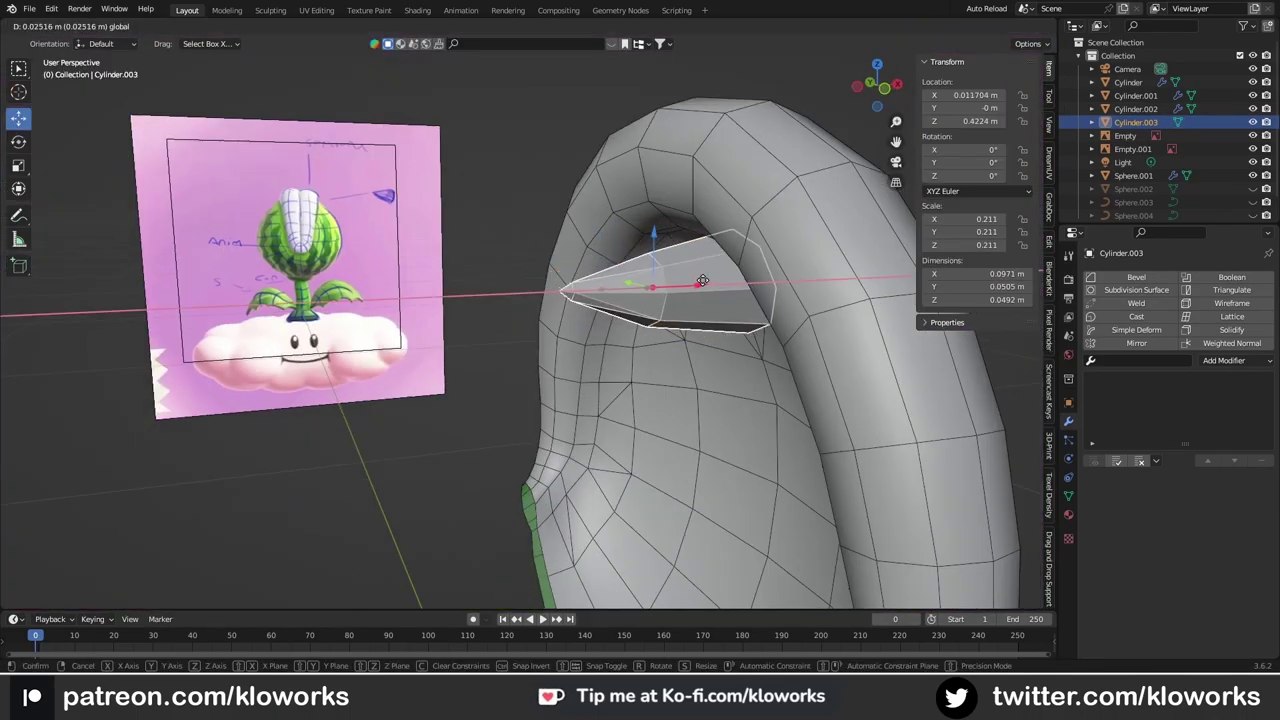
{"action": "left_click_drag", "start_coordinate": [636, 392], "coordinate": [644, 399]}
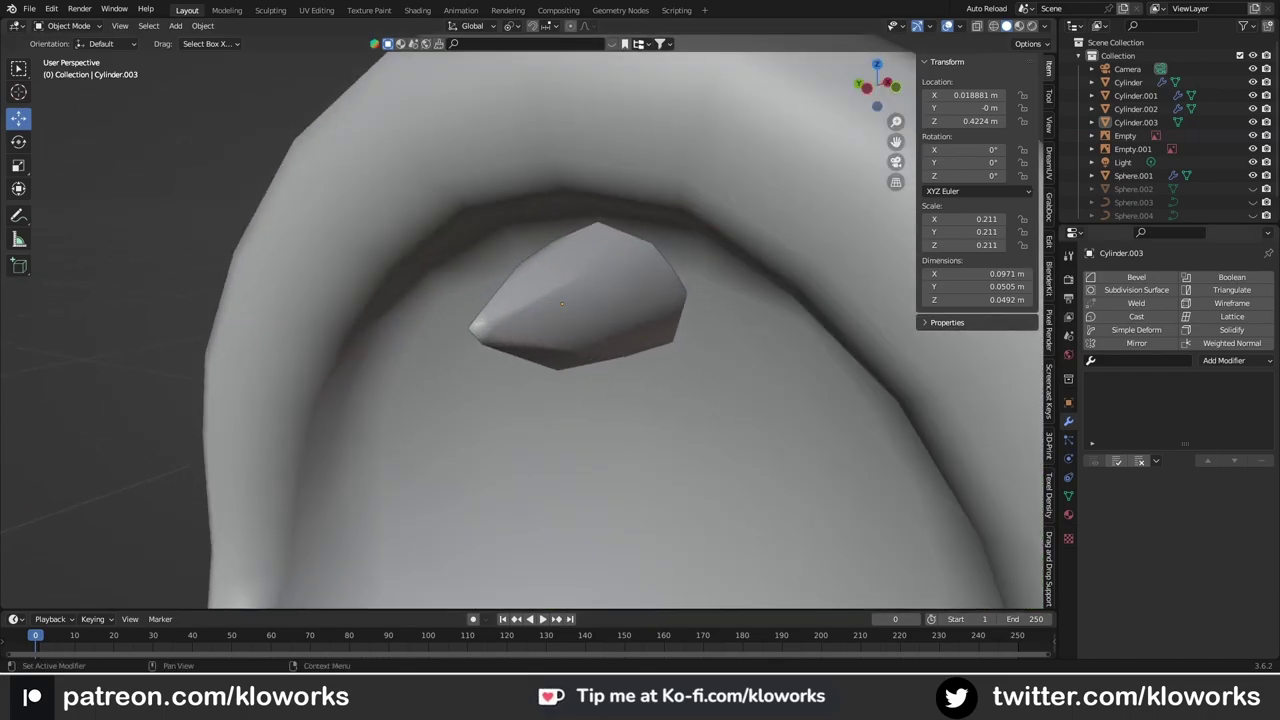
Step: Duplicate the tooth twice, apply its transforms, and mirror the teeth across Y
{"action": "left_click", "coordinate": [562, 303]}
{"action": "key", "text": "ctrl+KP_3"}
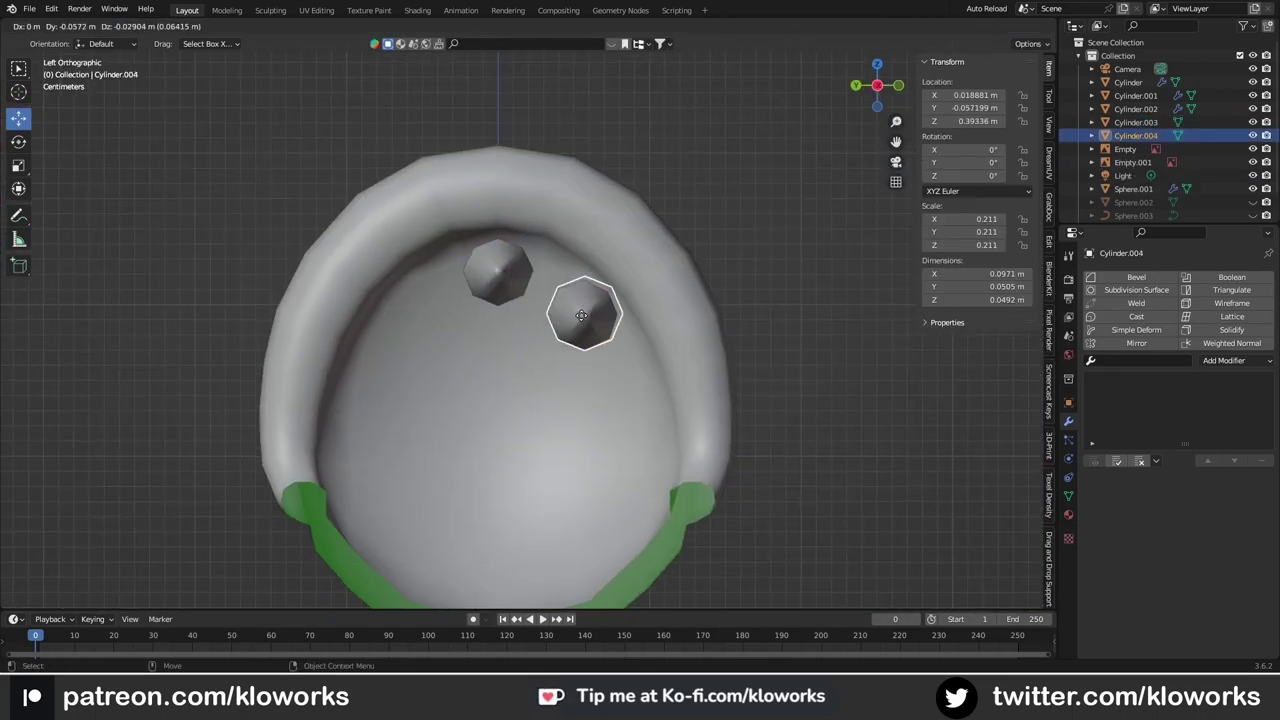
{"action": "left_click", "coordinate": [579, 318]}
{"action": "key", "text": "shift+d"}
{"action": "left_click", "coordinate": [770, 151]}
{"action": "scroll", "coordinate": [670, 233], "scroll_direction": "down", "scroll_amount": 2}
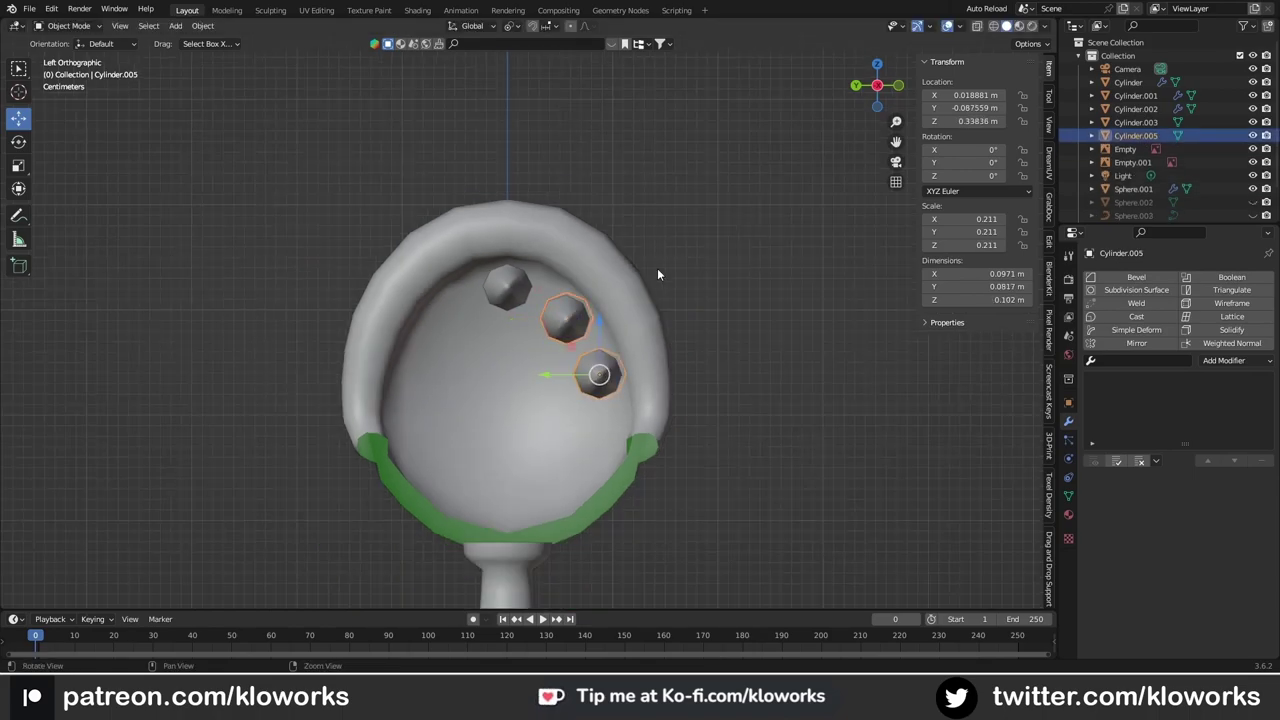
{"action": "key", "text": "ctrl+a"}
{"action": "left_click", "coordinate": [666, 270]}
{"action": "key", "text": "alt+shift+x"}
{"action": "middle_click_drag", "start_coordinate": [736, 272], "coordinate": [666, 278]}
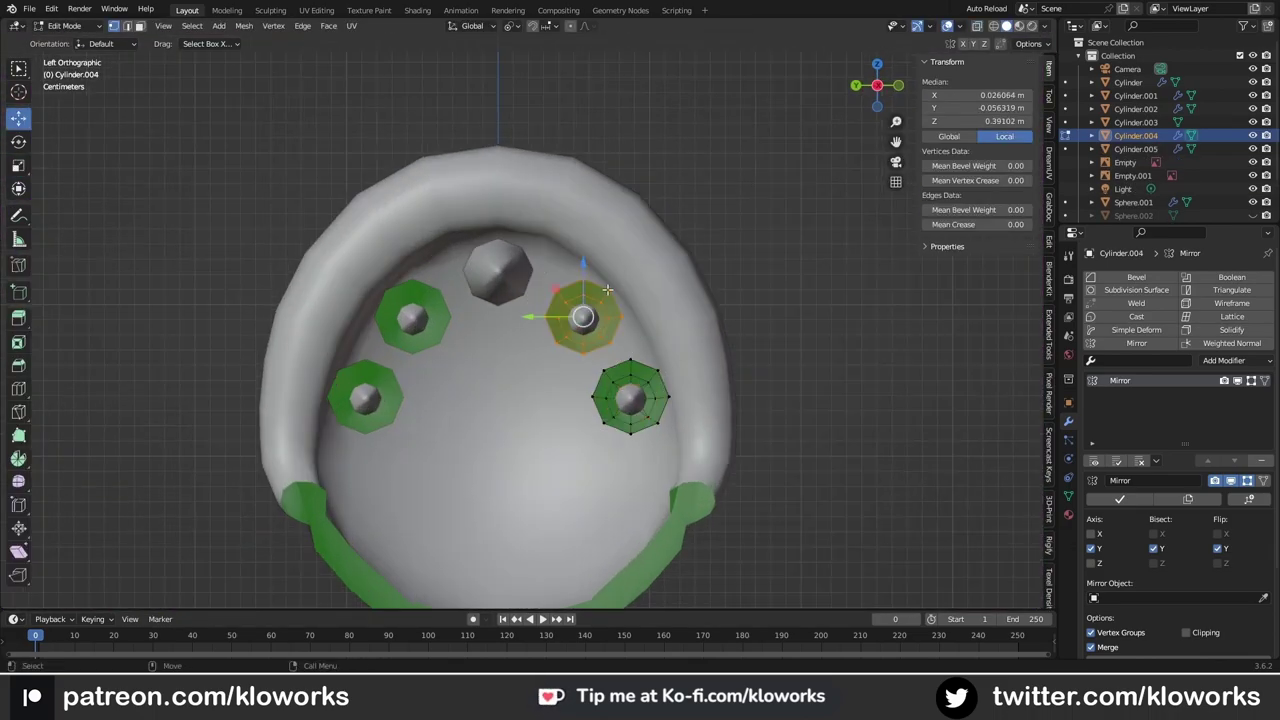
{"action": "left_click", "coordinate": [522, 254]}
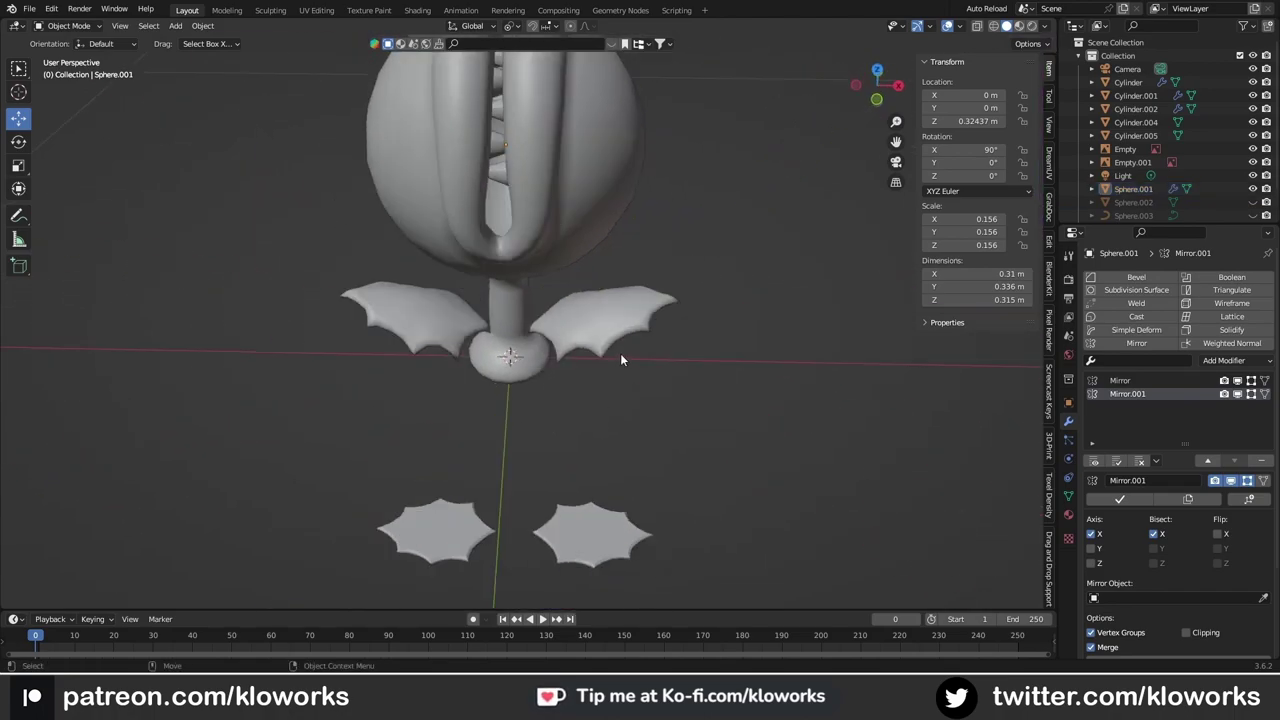
Step: Remove the leaves' Bevel modifier and slide the wing vertices (factor 0.279) to reshape them
{"action": "left_click", "coordinate": [1186, 500]}
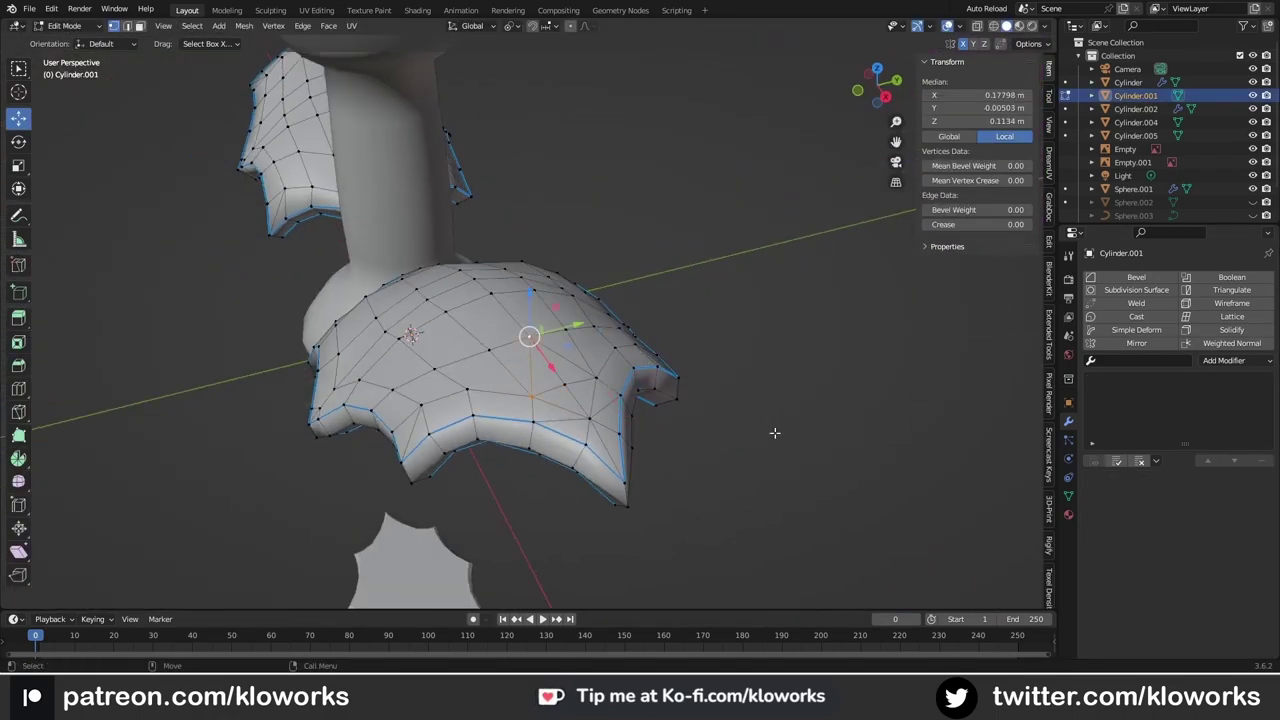
{"action": "middle_click_drag", "start_coordinate": [774, 432], "coordinate": [598, 368]}
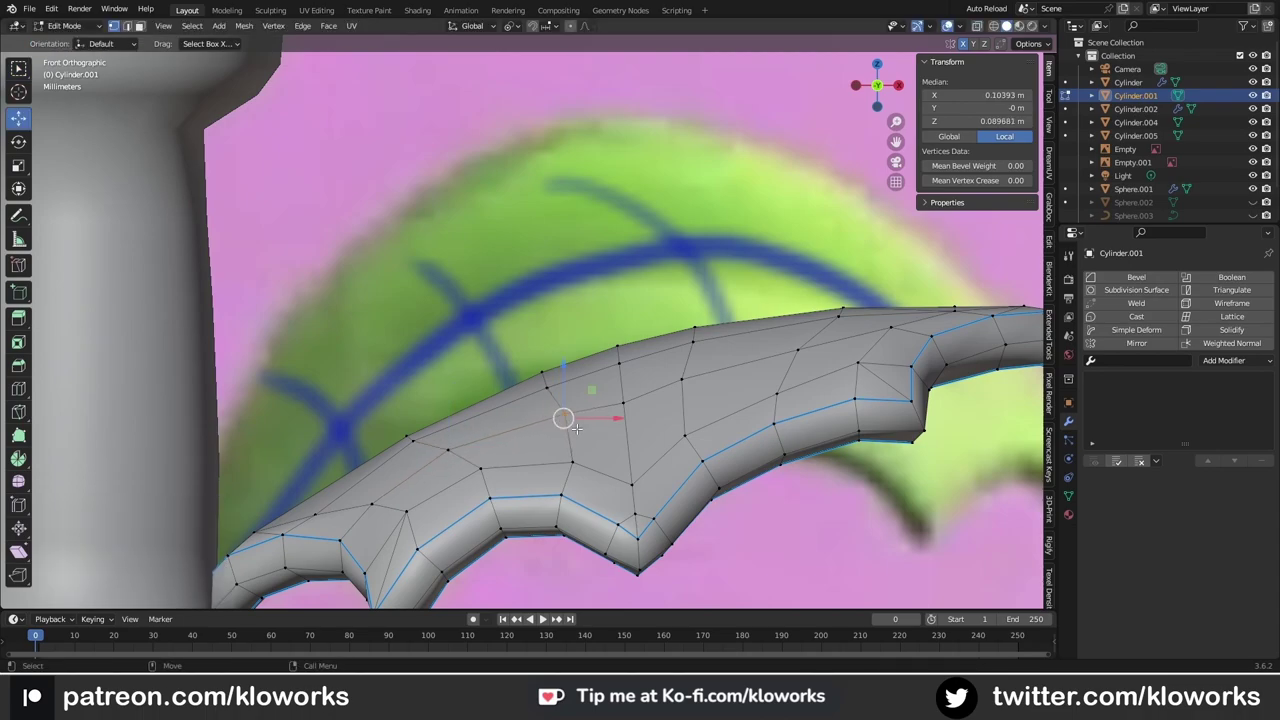
{"action": "left_click", "coordinate": [625, 388]}
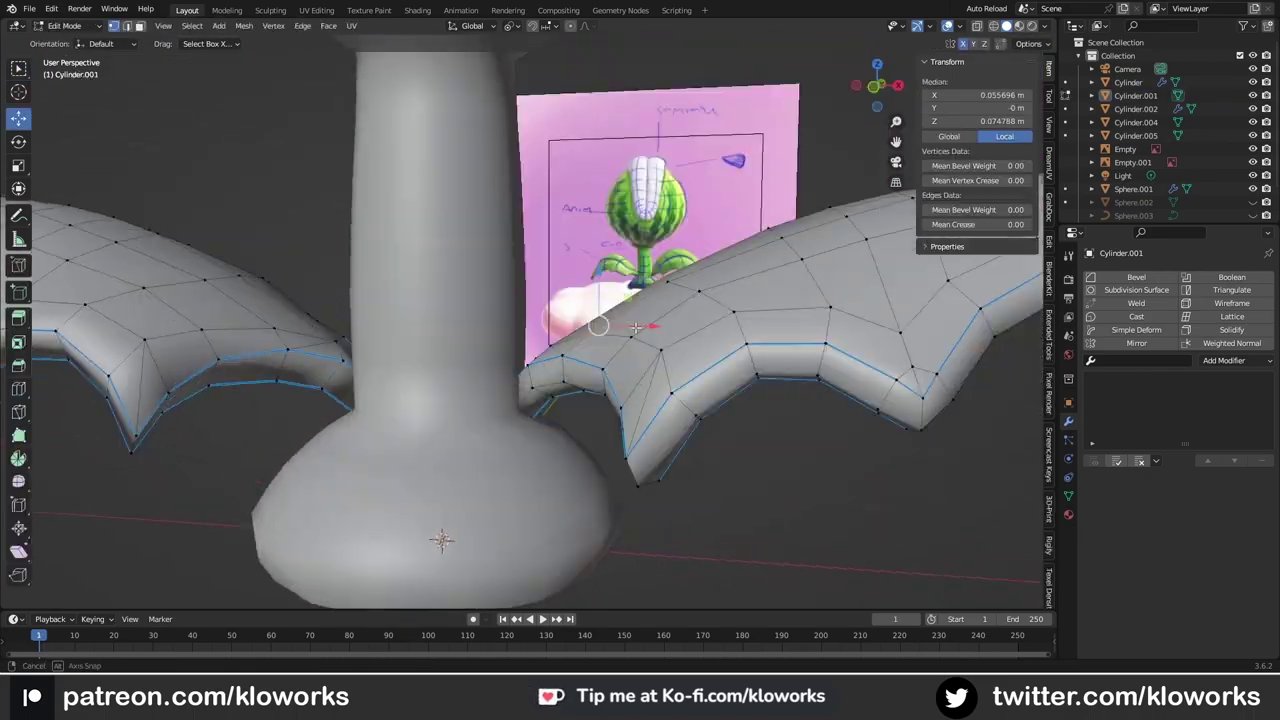
{"action": "middle_click_drag", "start_coordinate": [620, 380], "coordinate": [651, 388]}
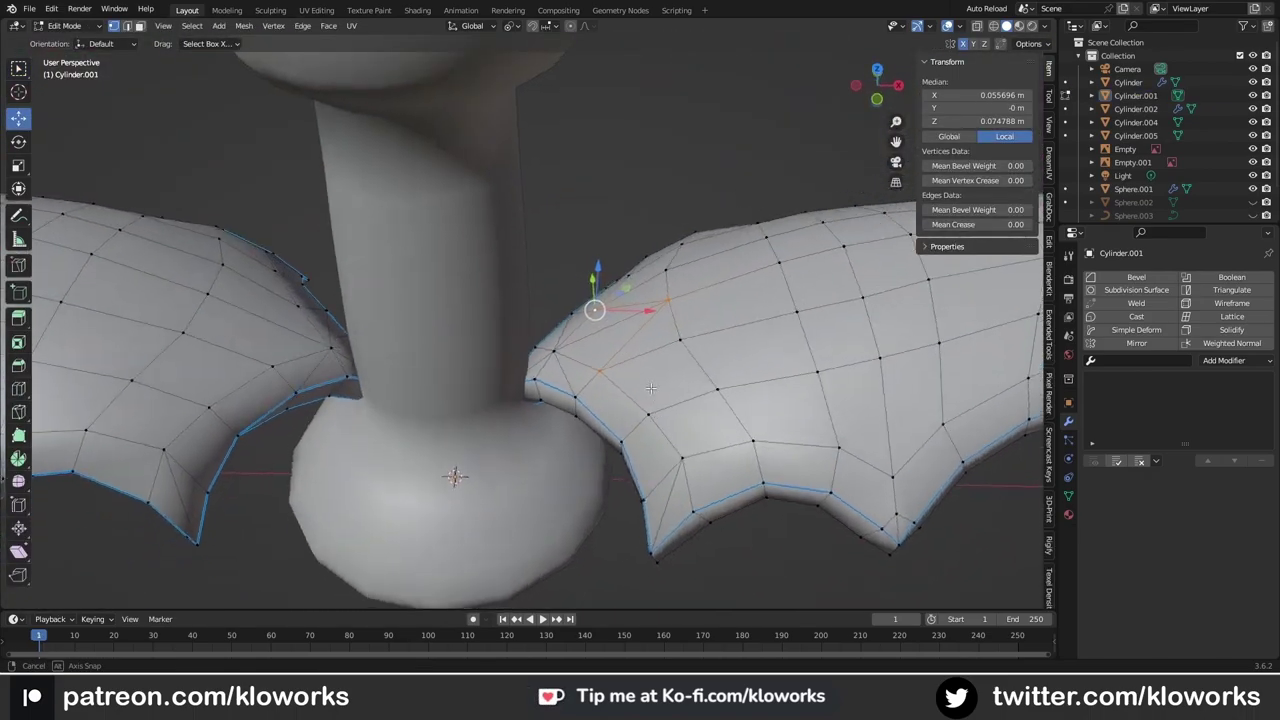
{"action": "key", "text": "g"}
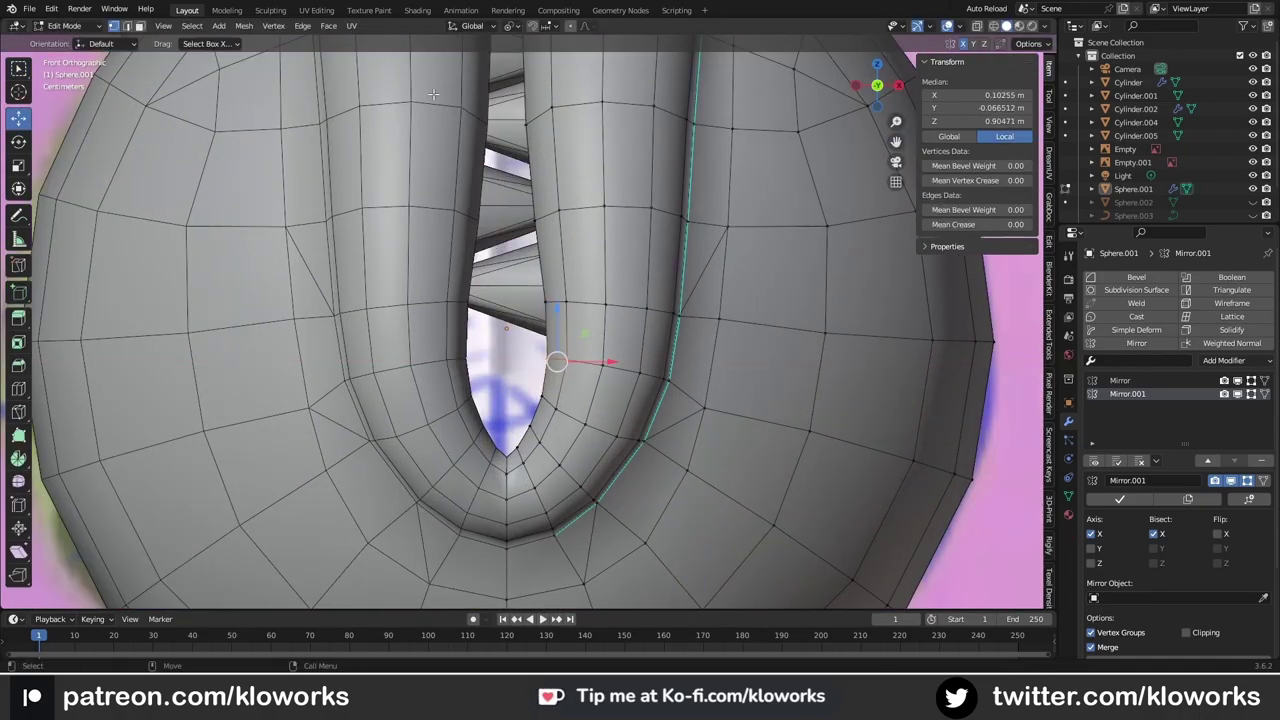
Step: Slide the lip's edge loop and vertices along X onto the centre line
{"action": "left_click_drag", "start_coordinate": [604, 362], "coordinate": [560, 371]}
{"action": "scroll", "coordinate": [560, 380], "scroll_direction": "down", "scroll_amount": 3}
{"action": "left_click_drag", "start_coordinate": [527, 497], "coordinate": [557, 500]}
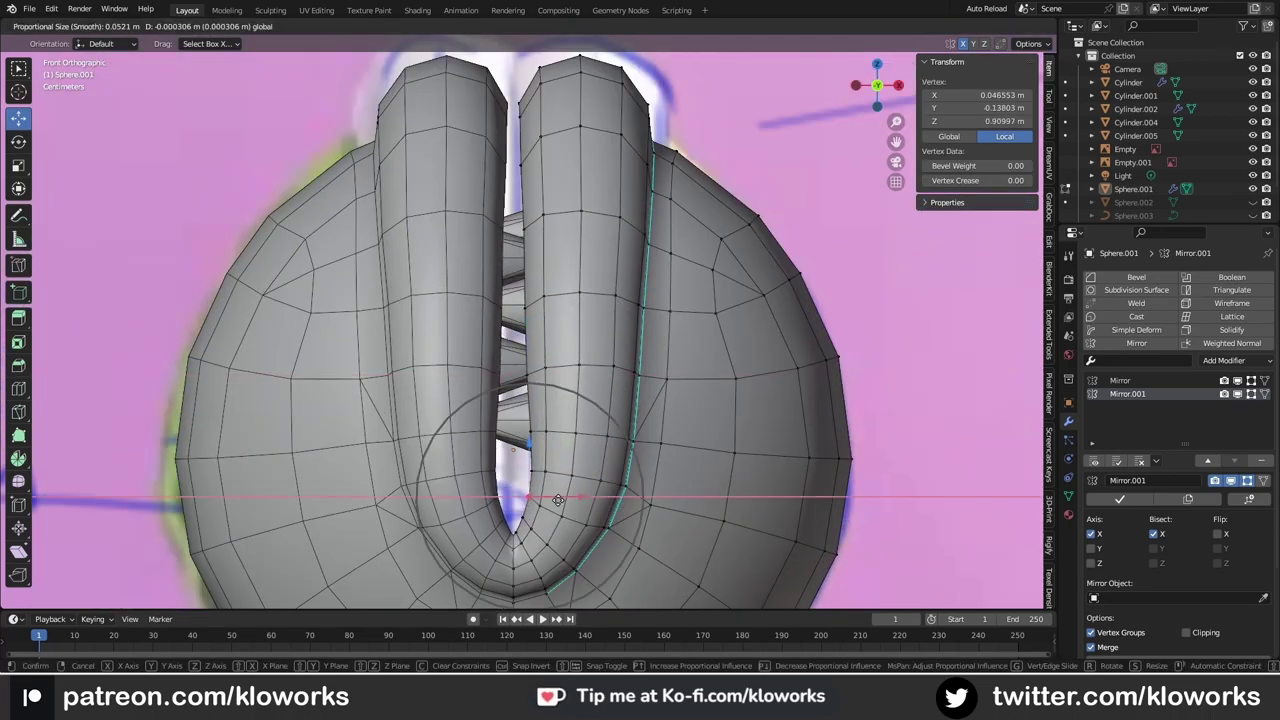
{"action": "scroll", "coordinate": [560, 500], "scroll_direction": "up", "scroll_amount": 2}
{"action": "scroll", "coordinate": [570, 460], "scroll_direction": "up", "scroll_amount": 2}
{"action": "left_click_drag", "start_coordinate": [570, 446], "coordinate": [585, 444]}
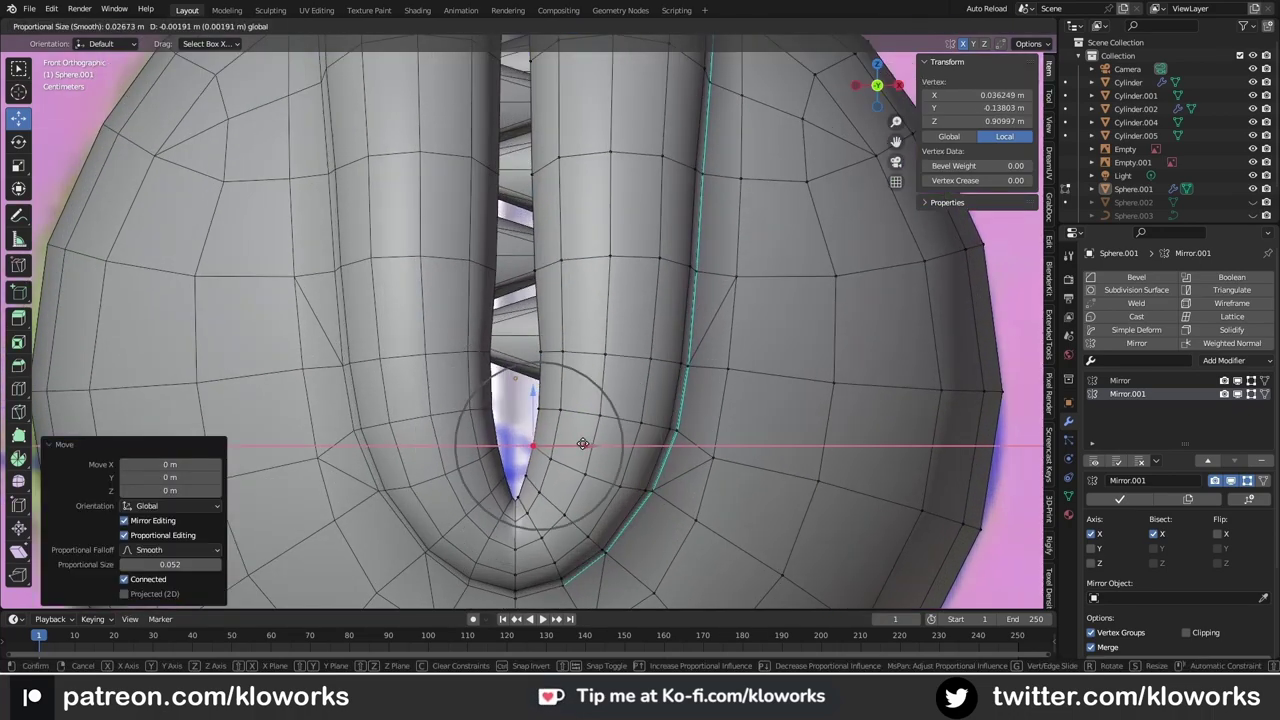
{"action": "left_click", "coordinate": [528, 351]}
{"action": "scroll", "coordinate": [555, 335], "scroll_direction": "up", "scroll_amount": 5}
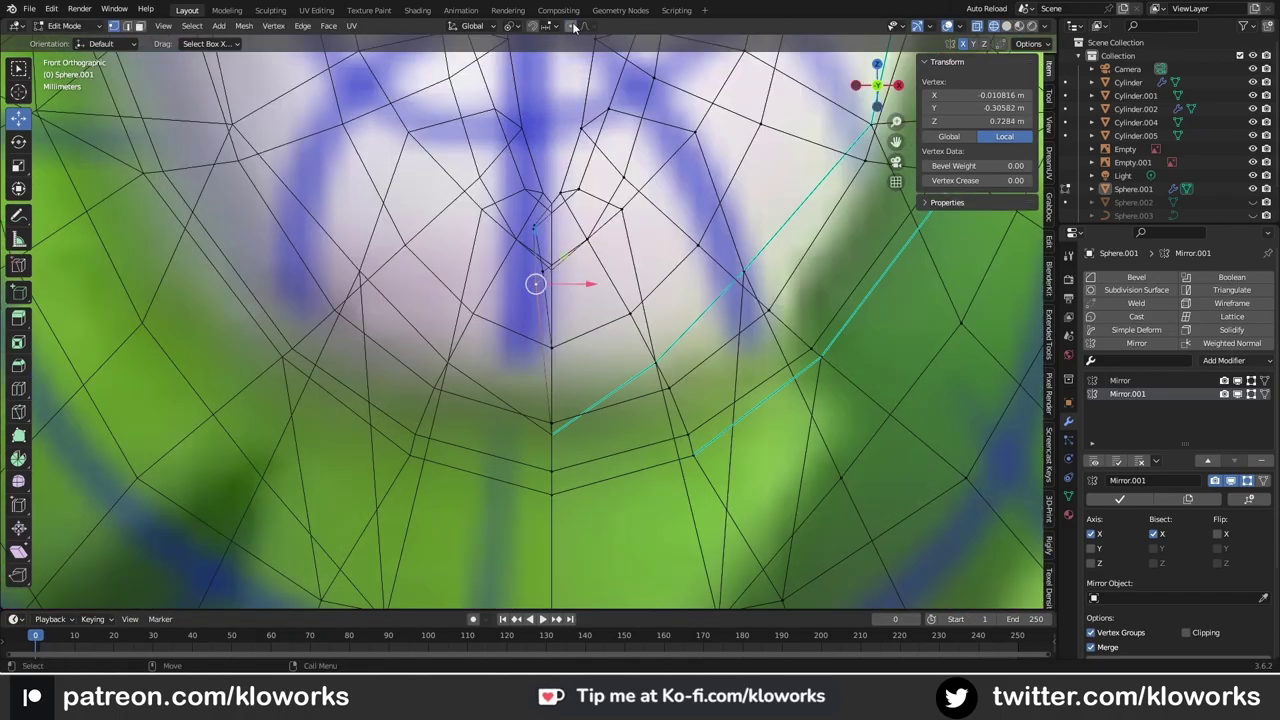
{"action": "key", "text": "g"}
{"action": "key", "text": "x"}
Step: Adjust the crease vertices at the lip tip along X and Y
{"action": "left_click", "coordinate": [555, 286]}
{"action": "left_click", "coordinate": [585, 230]}
{"action": "key", "text": "g"}
{"action": "key", "text": "x"}
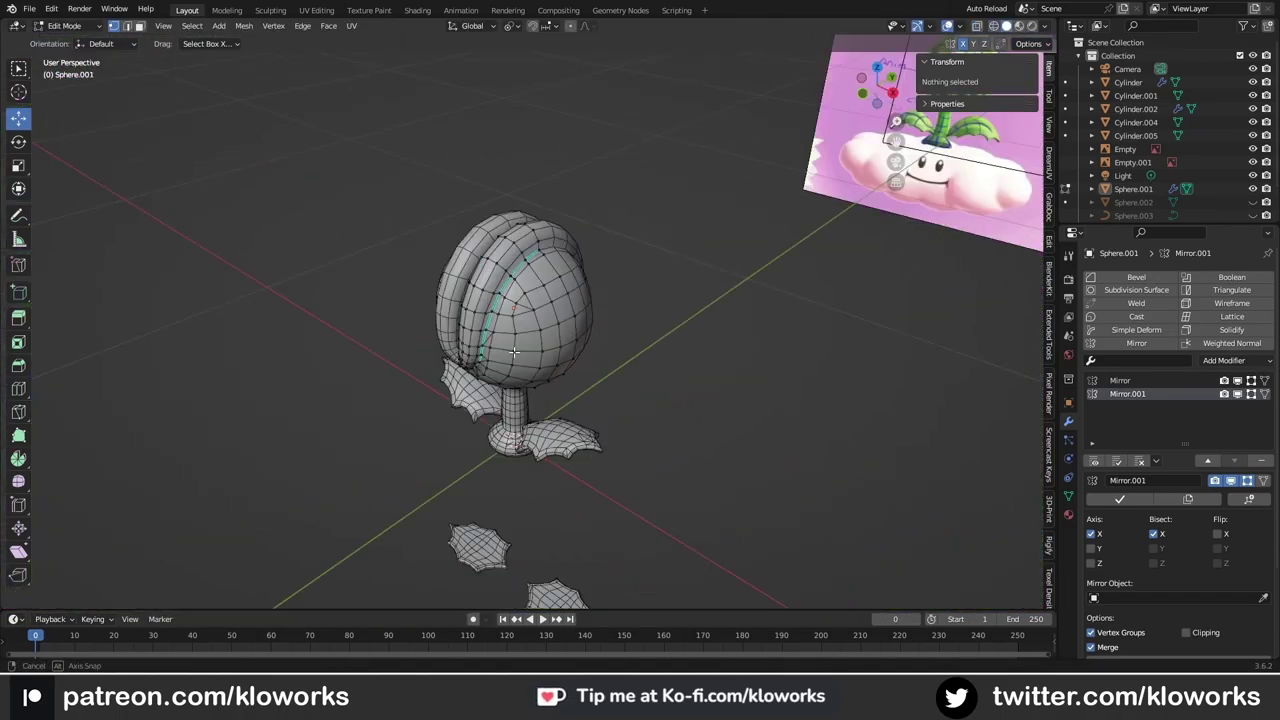
{"action": "scroll", "coordinate": [436, 196], "scroll_direction": "down", "scroll_amount": 5}
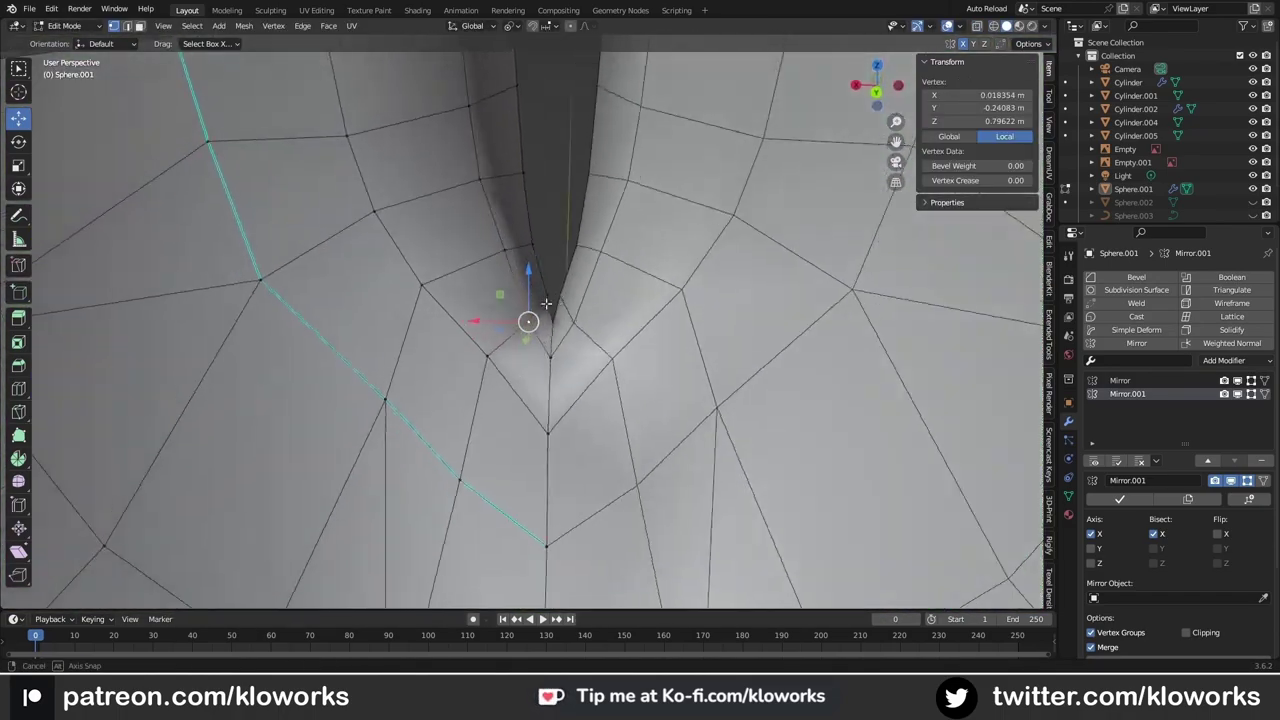
{"action": "scroll", "coordinate": [480, 400], "scroll_direction": "down", "scroll_amount": 3}
{"action": "key", "text": "g"}
{"action": "key", "text": "y"}
{"action": "left_click", "coordinate": [505, 390]}
{"action": "scroll", "coordinate": [510, 347], "scroll_direction": "down", "scroll_amount": 5}
Step: Apply the Mirror.001 modifier to the head in Object Mode
{"action": "key", "text": "Tab"}
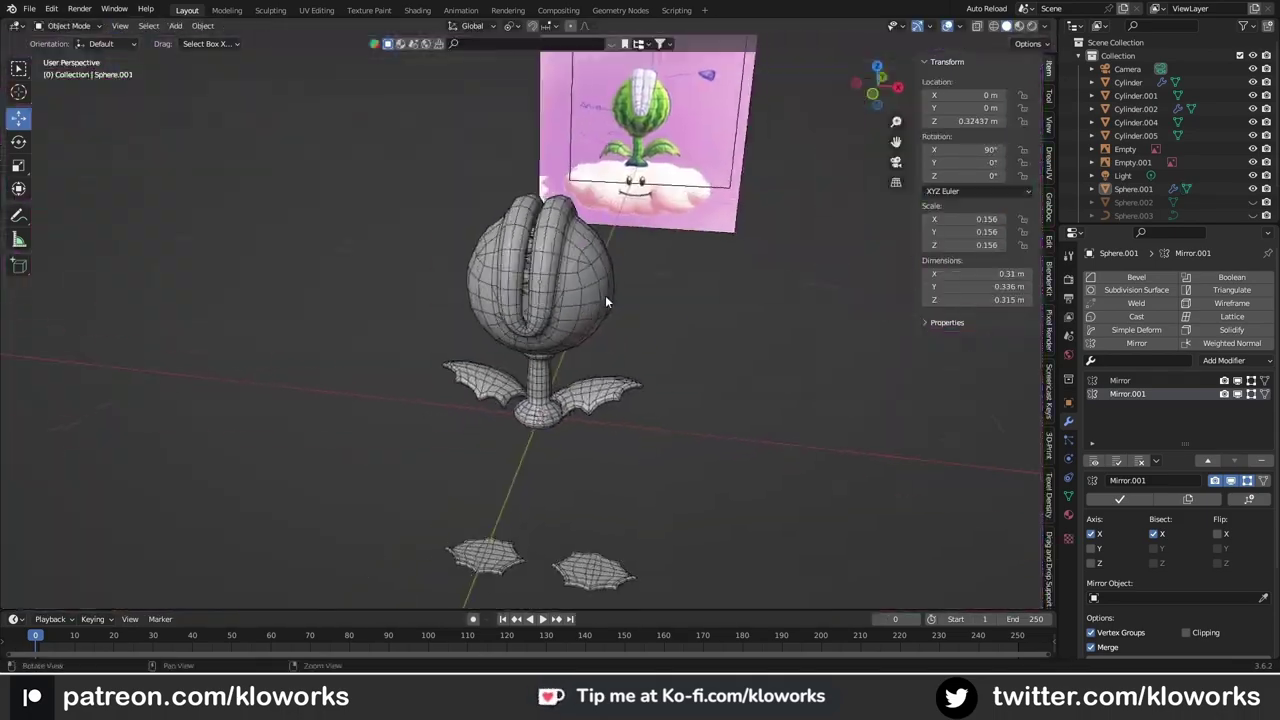
{"action": "middle_click_drag", "start_coordinate": [605, 295], "coordinate": [950, 420]}
{"action": "left_click", "coordinate": [1140, 499]}
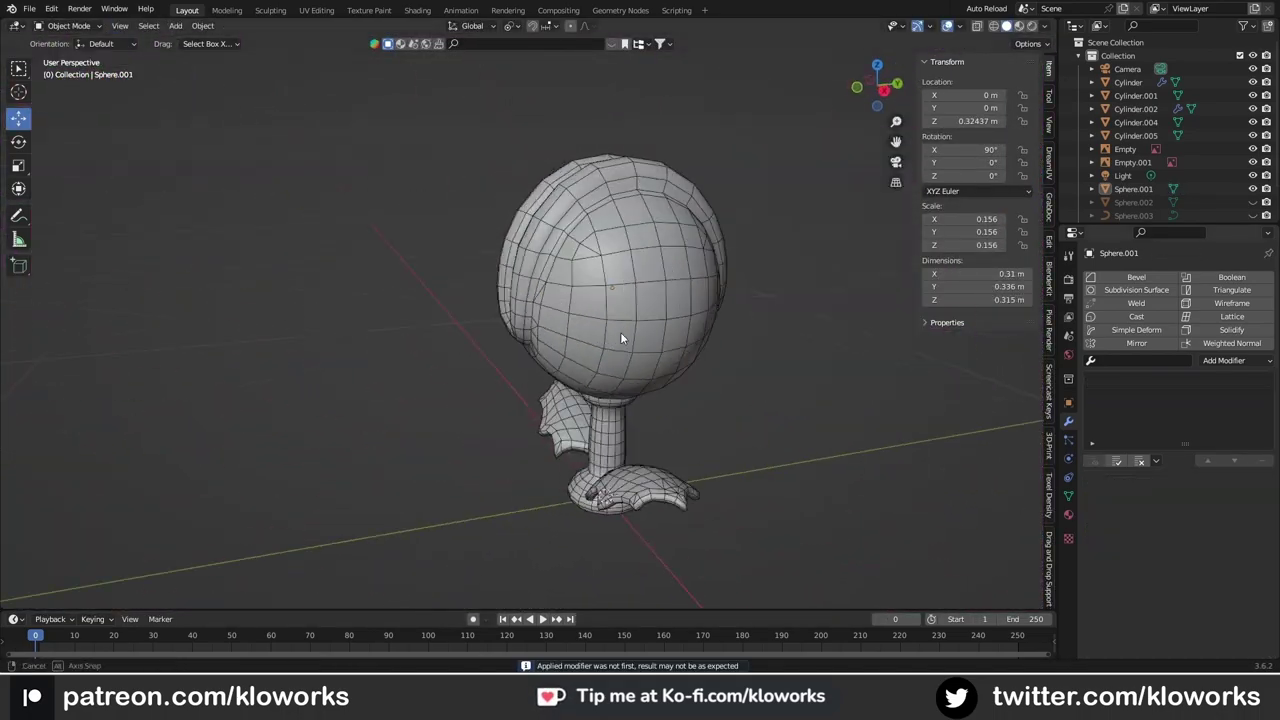
{"action": "mouse_move", "coordinate": [620, 332]}
{"action": "middle_mouse_down"}
{"action": "mouse_move", "coordinate": [552, 338]}
{"action": "mouse_move", "coordinate": [562, 367]}
{"action": "middle_mouse_up"}
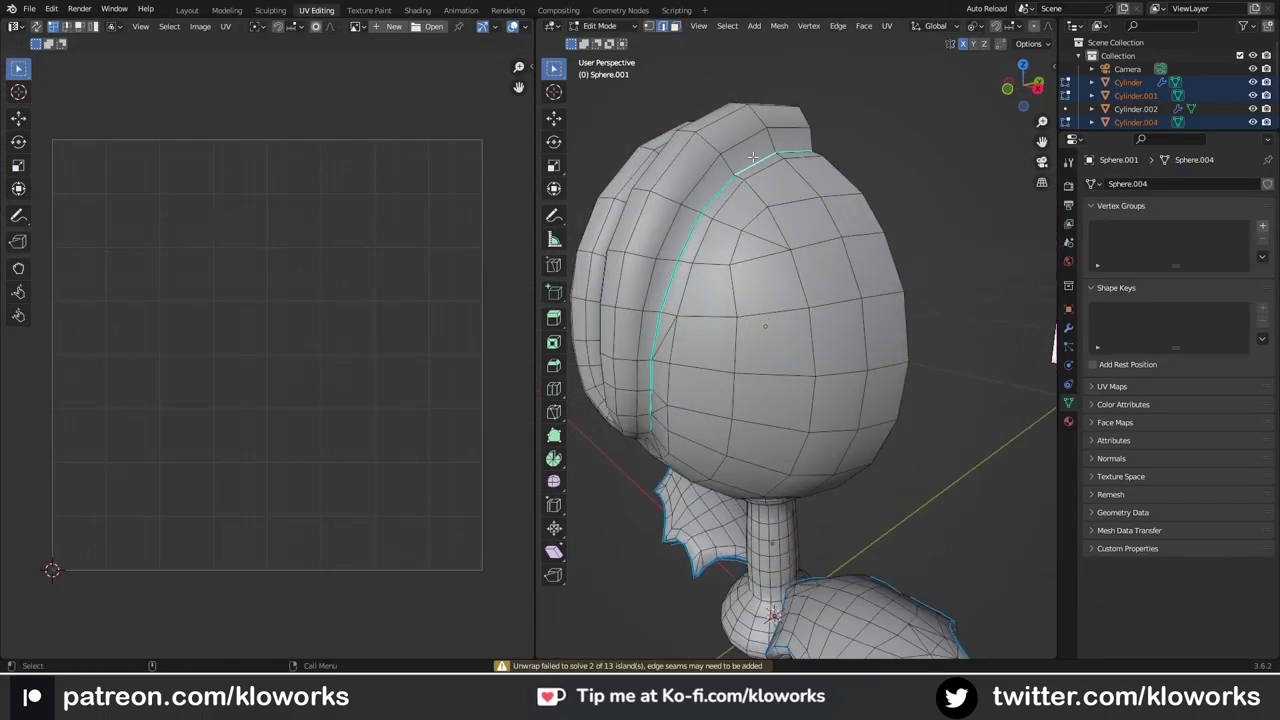
Step: Mark UV seams on the head and inspect the seam below the teeth
{"action": "key", "text": "ctrl+e"}
{"action": "left_click", "coordinate": [780, 440]}
{"action": "mouse_move", "coordinate": [884, 283]}
{"action": "middle_mouse_down"}
{"action": "mouse_move", "coordinate": [800, 363]}
{"action": "mouse_move", "coordinate": [873, 343]}
{"action": "middle_mouse_up"}
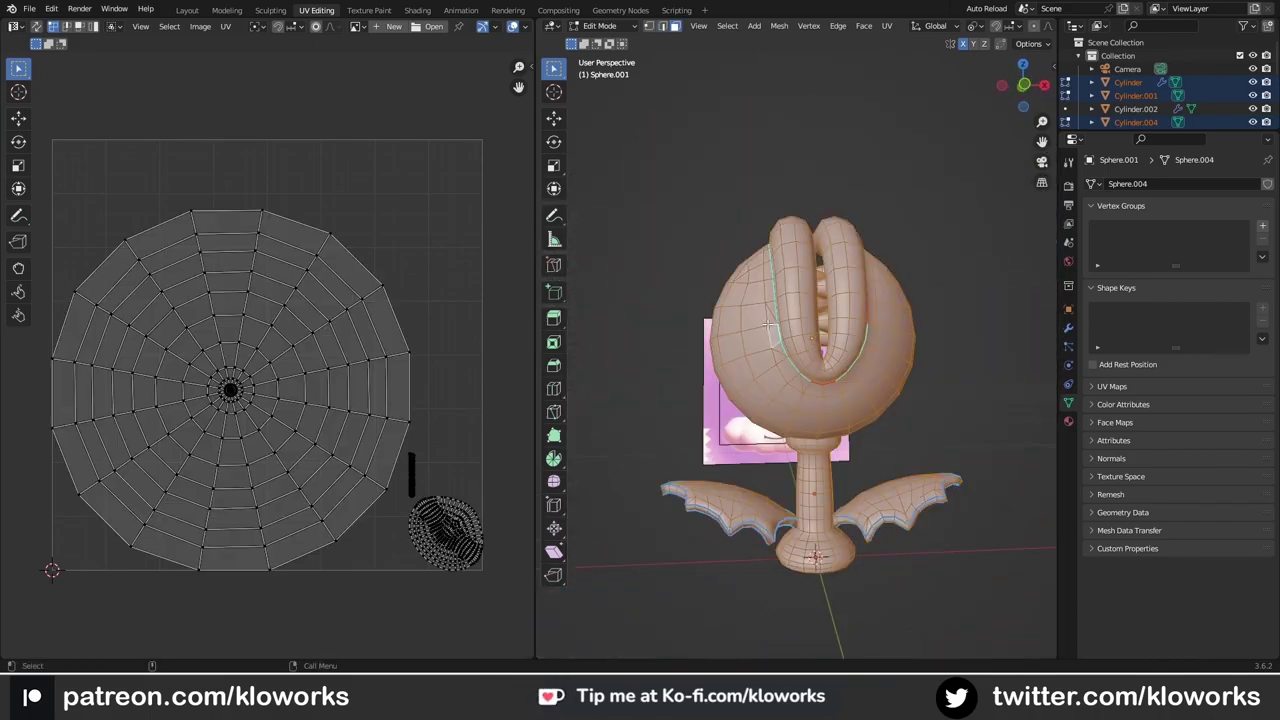
{"action": "left_click", "coordinate": [728, 181]}
{"action": "key", "text": "ctrl+l"}
{"action": "key", "text": "ctrl+z"}
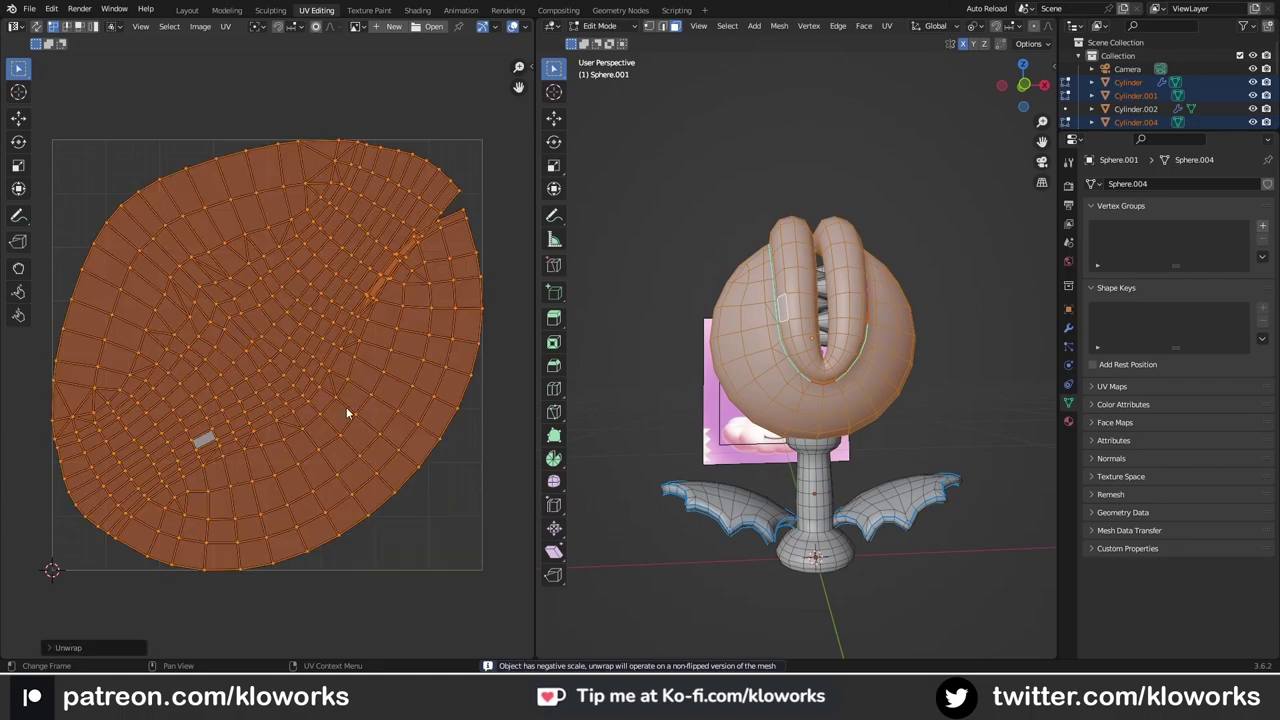
{"action": "scroll", "coordinate": [762, 245], "scroll_direction": "up", "scroll_amount": 5}
{"action": "mouse_move", "coordinate": [762, 260]}
{"action": "middle_mouse_down"}
{"action": "mouse_move", "coordinate": [762, 245]}
{"action": "mouse_move", "coordinate": [808, 245]}
{"action": "middle_mouse_up"}
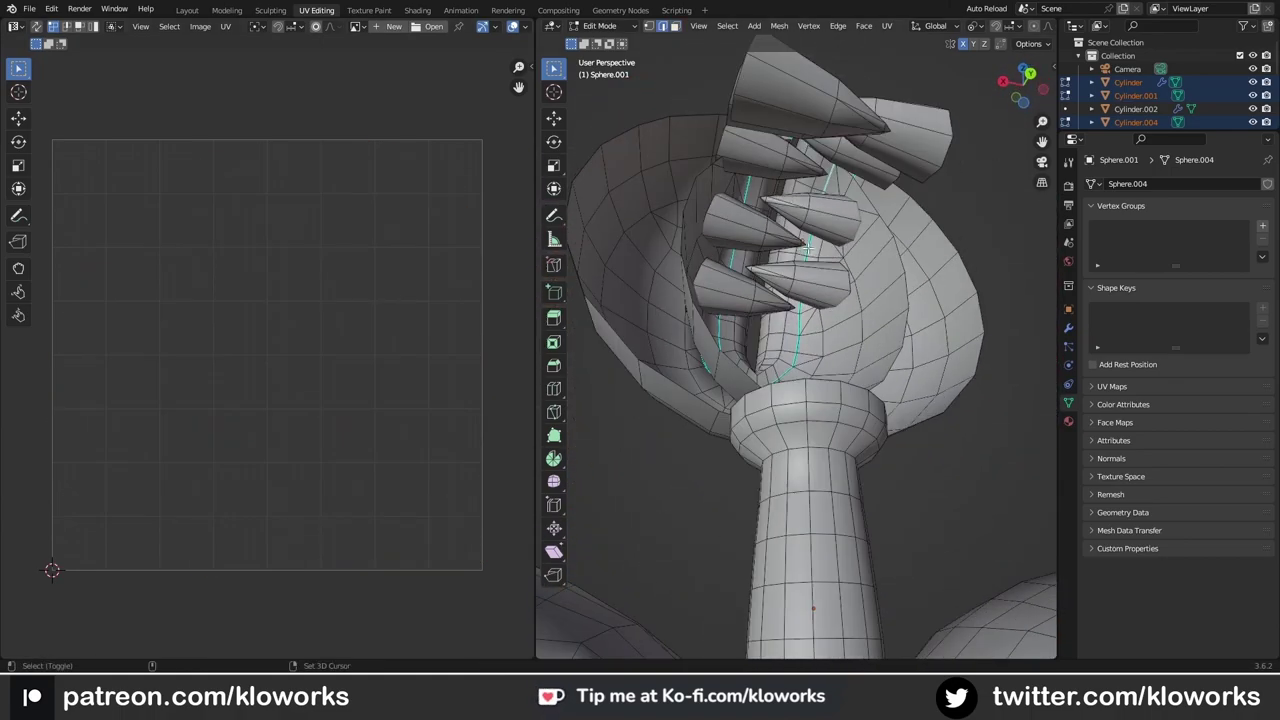
{"action": "scroll", "coordinate": [789, 371], "scroll_direction": "up", "scroll_amount": 3}
{"action": "middle_click_drag", "start_coordinate": [789, 371], "coordinate": [737, 412]}
{"action": "scroll", "coordinate": [696, 224], "scroll_direction": "down", "scroll_amount": 5}
{"action": "middle_click_drag", "start_coordinate": [696, 224], "coordinate": [790, 350]}
{"action": "middle_click_drag", "start_coordinate": [820, 400], "coordinate": [867, 320]}
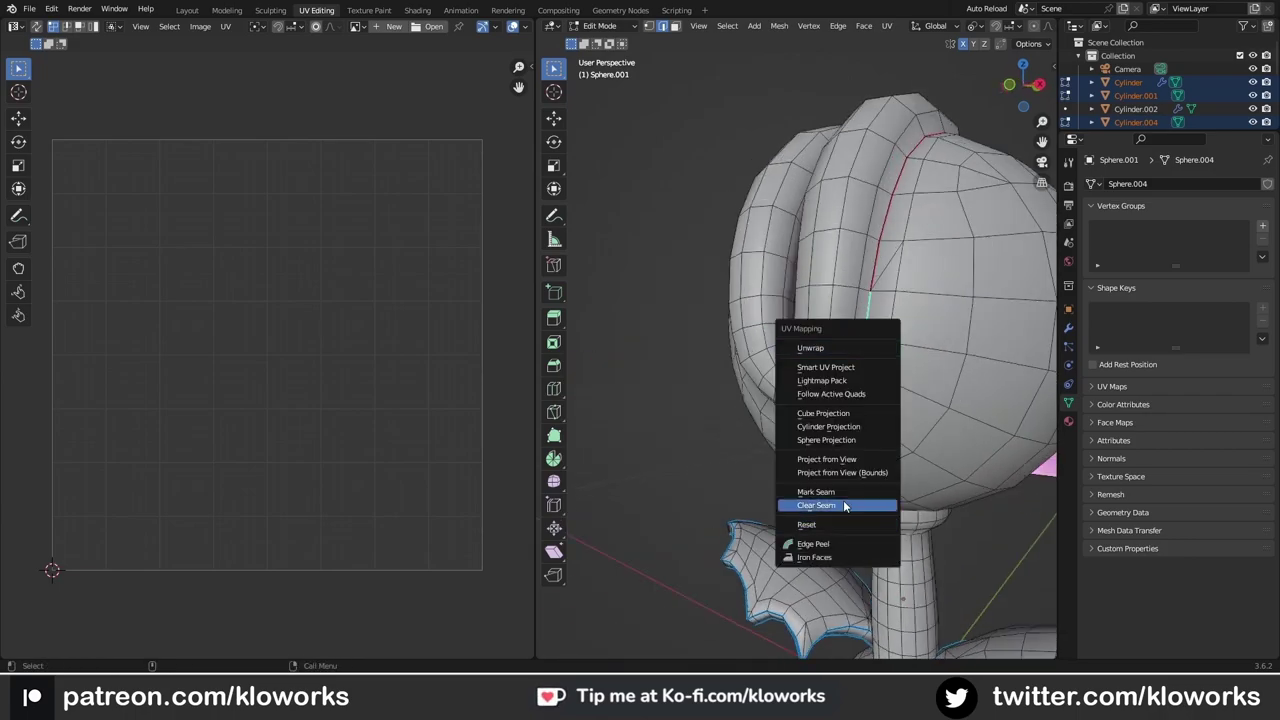
Step: Clear the unwanted seam and unwrap the head into three UV islands
{"action": "left_click", "coordinate": [844, 506]}
{"action": "key", "text": "a"}
{"action": "key", "text": "u"}
{"action": "left_click", "coordinate": [357, 351]}
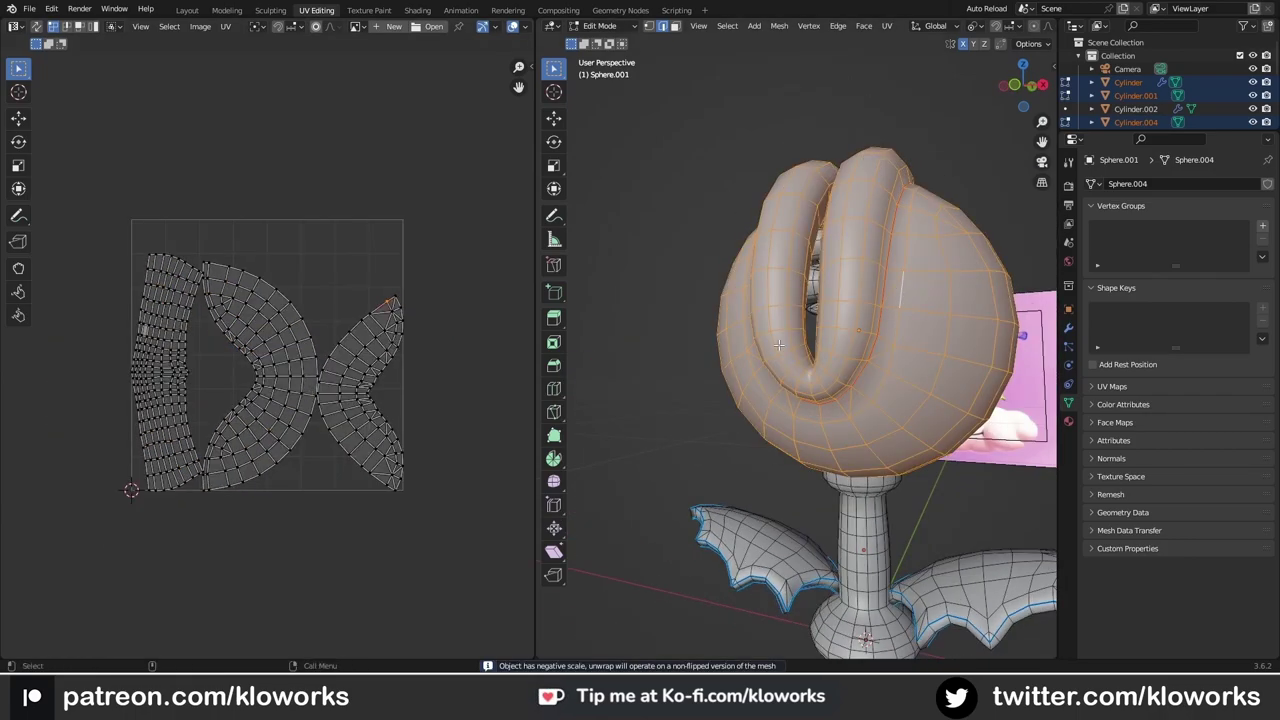
Step: Unwrap the stem and select the connected bat-wing leaf mesh
{"action": "mouse_move", "coordinate": [778, 345]}
{"action": "middle_mouse_down"}
{"action": "mouse_move", "coordinate": [790, 250]}
{"action": "mouse_move", "coordinate": [776, 300]}
{"action": "middle_mouse_up"}
{"action": "left_click", "coordinate": [776, 420]}
{"action": "key", "text": "ctrl+l"}
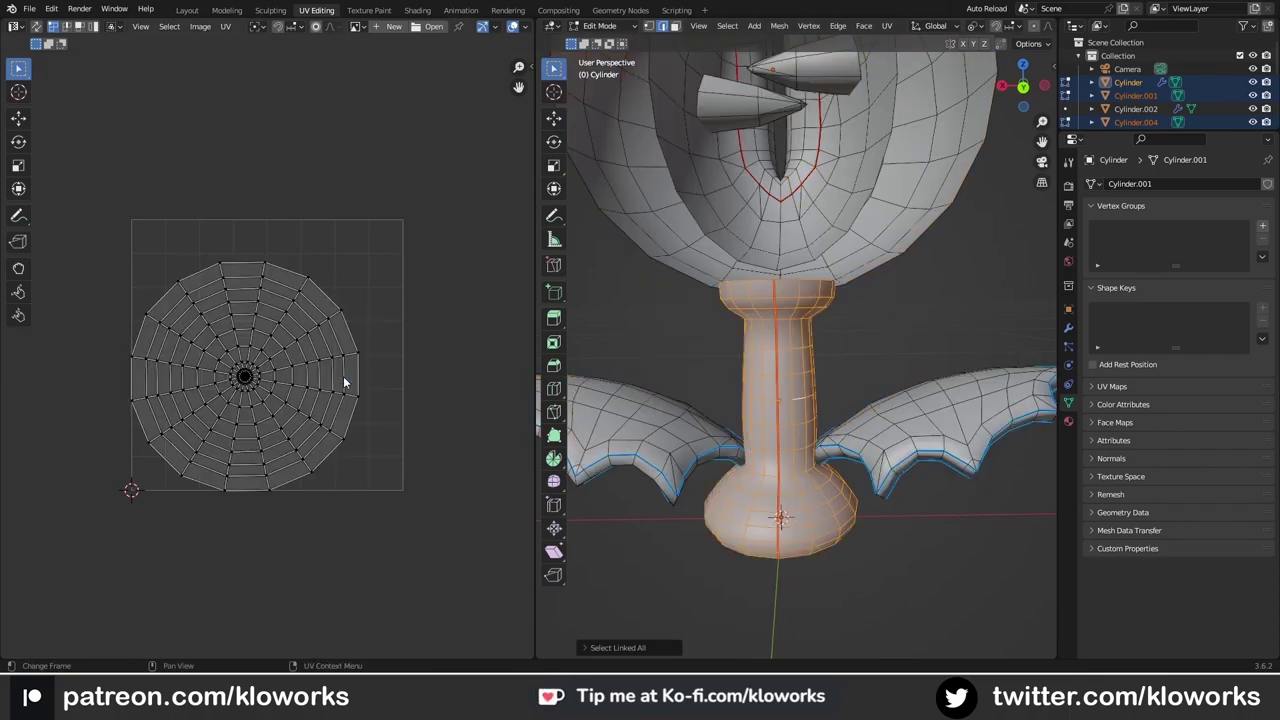
{"action": "key", "text": "u"}
{"action": "left_click", "coordinate": [366, 393]}
{"action": "scroll", "coordinate": [790, 350], "scroll_direction": "down", "scroll_amount": 3}
{"action": "middle_click_drag", "start_coordinate": [790, 350], "coordinate": [757, 300]}
{"action": "left_click", "coordinate": [757, 390]}
{"action": "key", "text": "ctrl+l"}
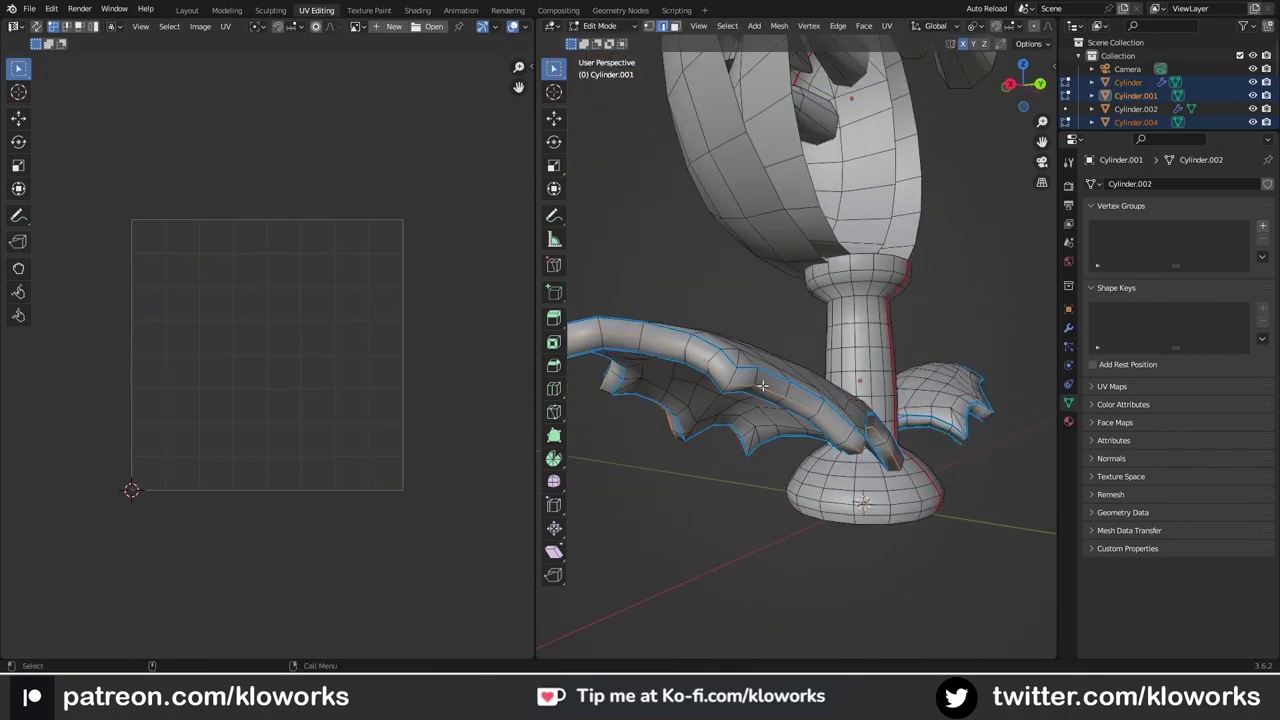
{"action": "middle_click_drag", "start_coordinate": [762, 385], "coordinate": [781, 398]}
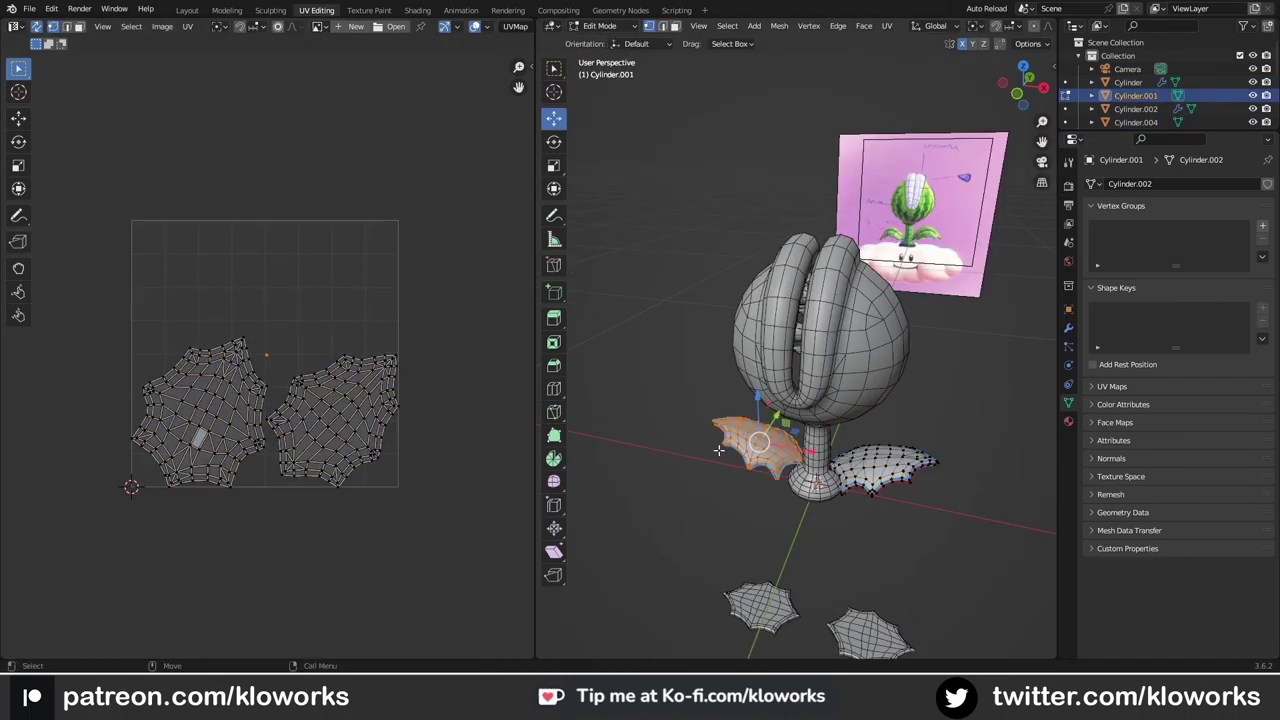
Step: Re-unwrap both wing leaves' UV islands and turn off UV selection sync in TexTools
{"action": "middle_click_drag", "start_coordinate": [718, 451], "coordinate": [745, 463]}
{"action": "key", "text": "x"}
{"action": "scroll", "coordinate": [368, 424], "scroll_direction": "up", "scroll_amount": 3}
{"action": "key", "text": "a"}
{"action": "right_click", "coordinate": [368, 424]}
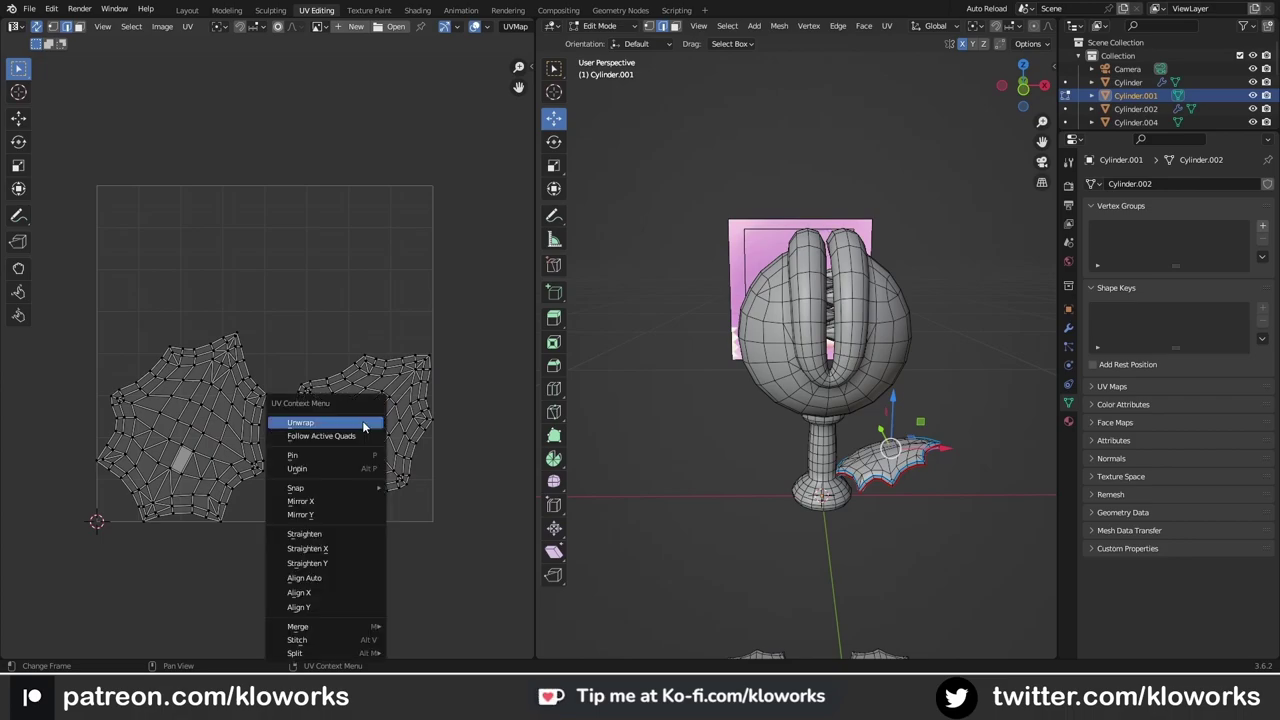
{"action": "left_click", "coordinate": [527, 170]}
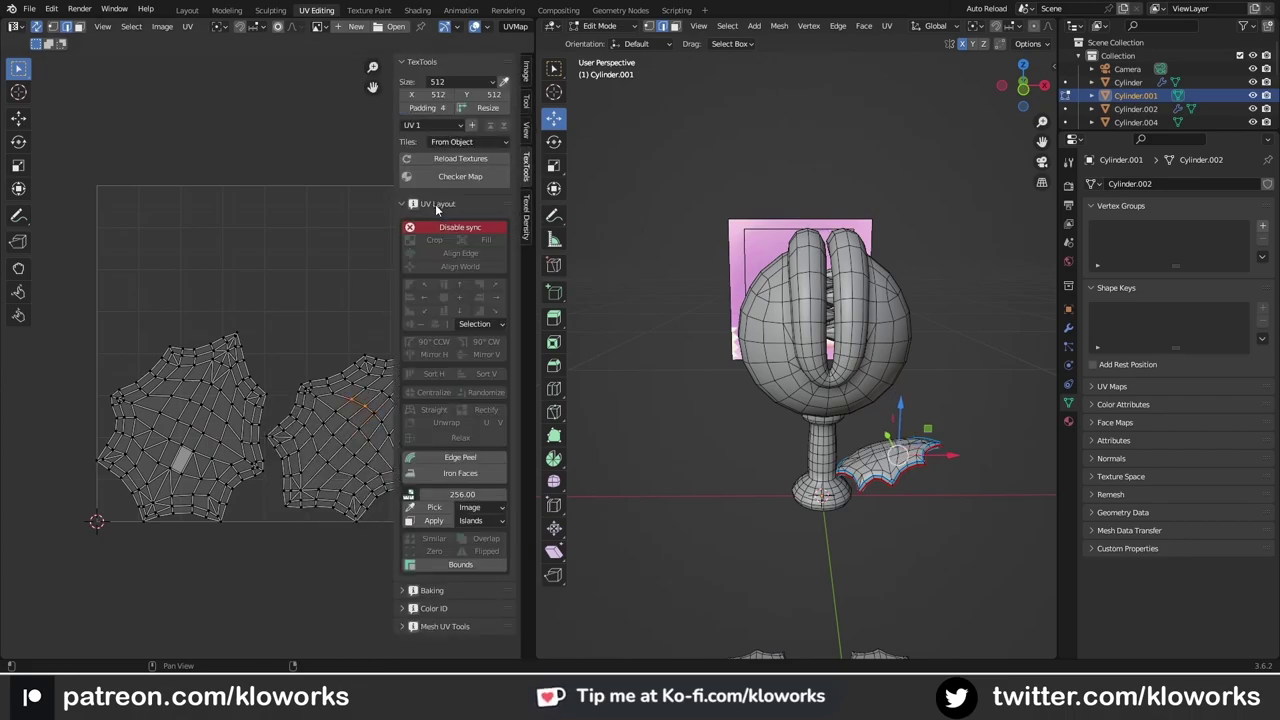
{"action": "left_click", "coordinate": [360, 446]}
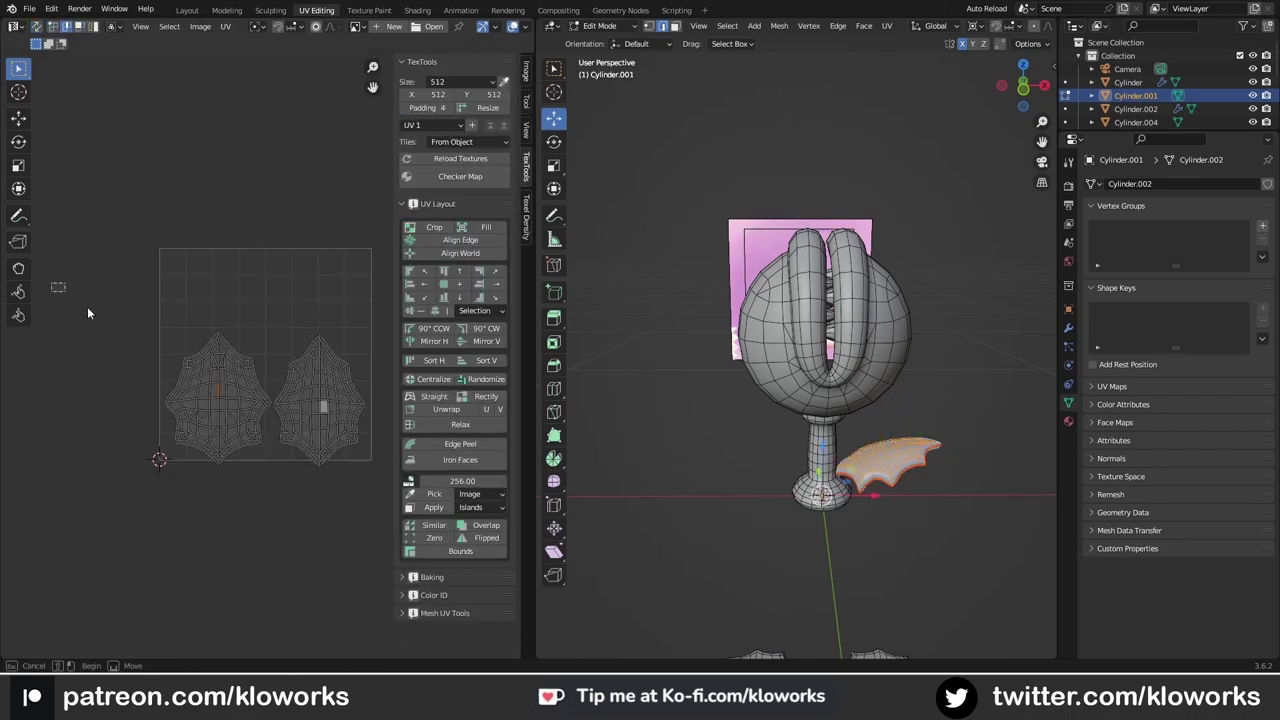
Step: Select the stem's whole UV island and Rectify it into a straight rectangular grid
{"action": "key", "text": "alt+q"}
{"action": "left_click", "coordinate": [273, 366]}
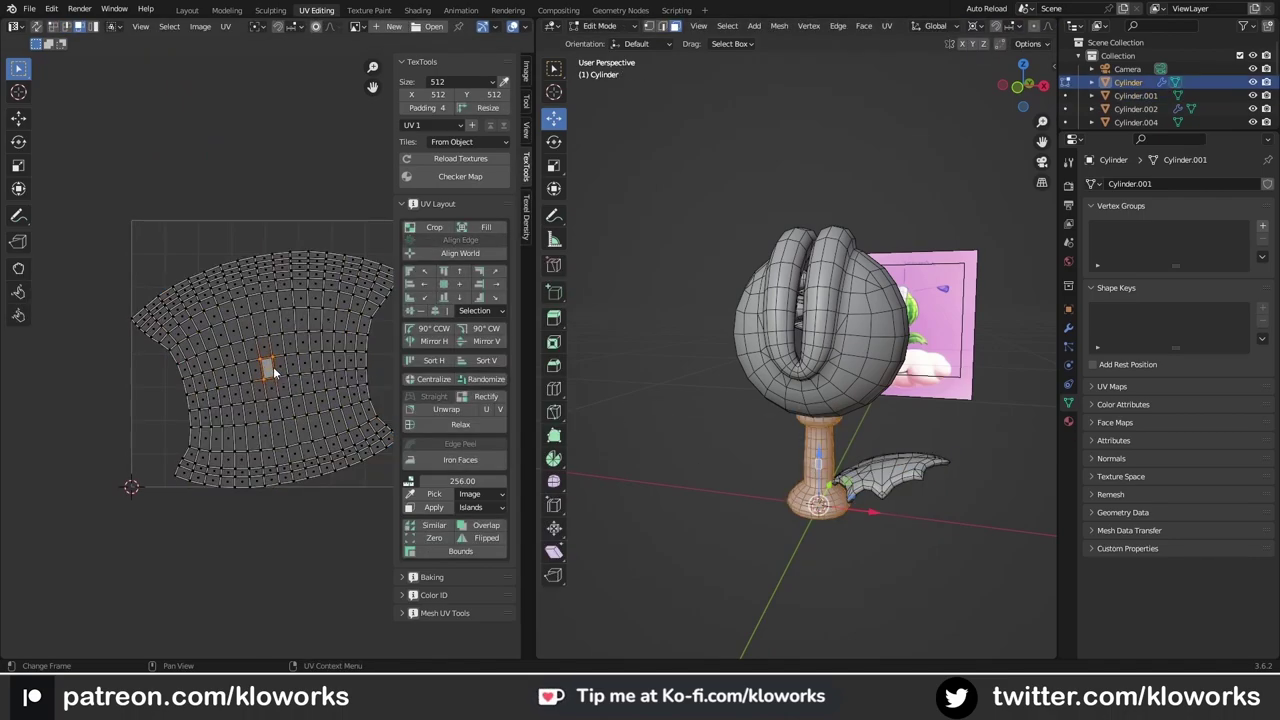
{"action": "key", "text": "a"}
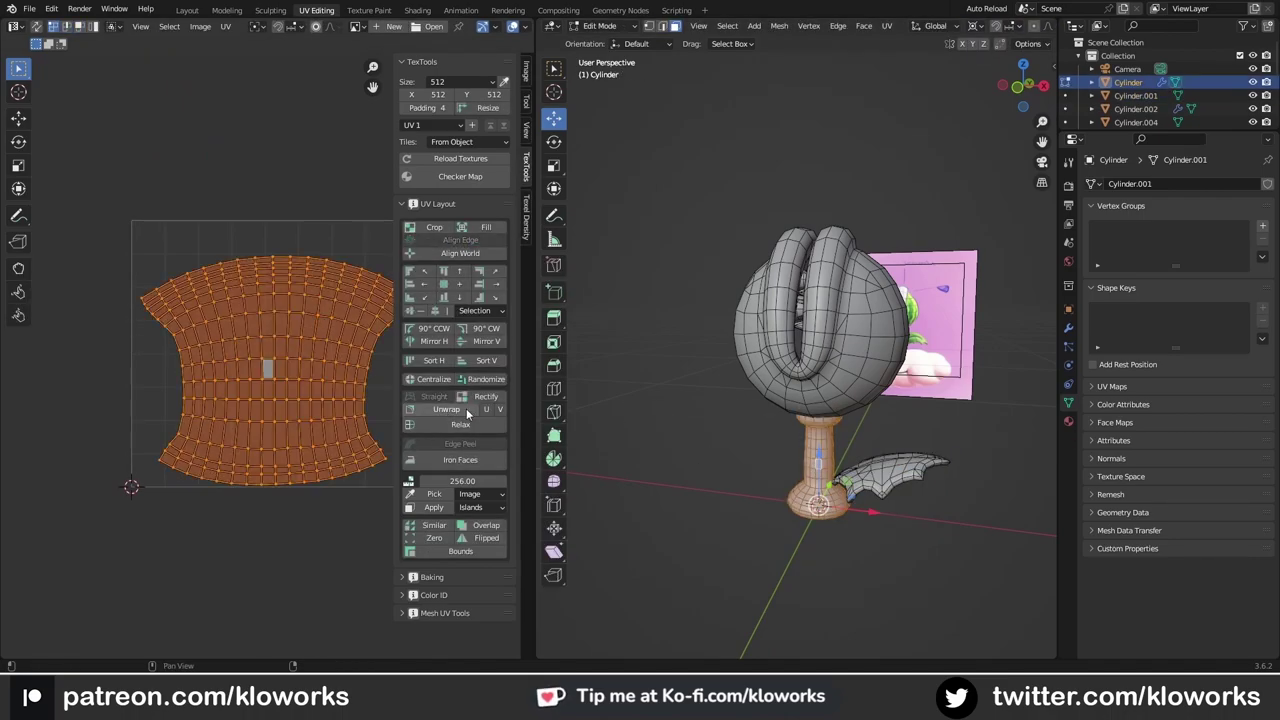
{"action": "left_click", "coordinate": [497, 397]}
{"action": "scroll", "coordinate": [292, 317], "scroll_direction": "down", "scroll_amount": 2}
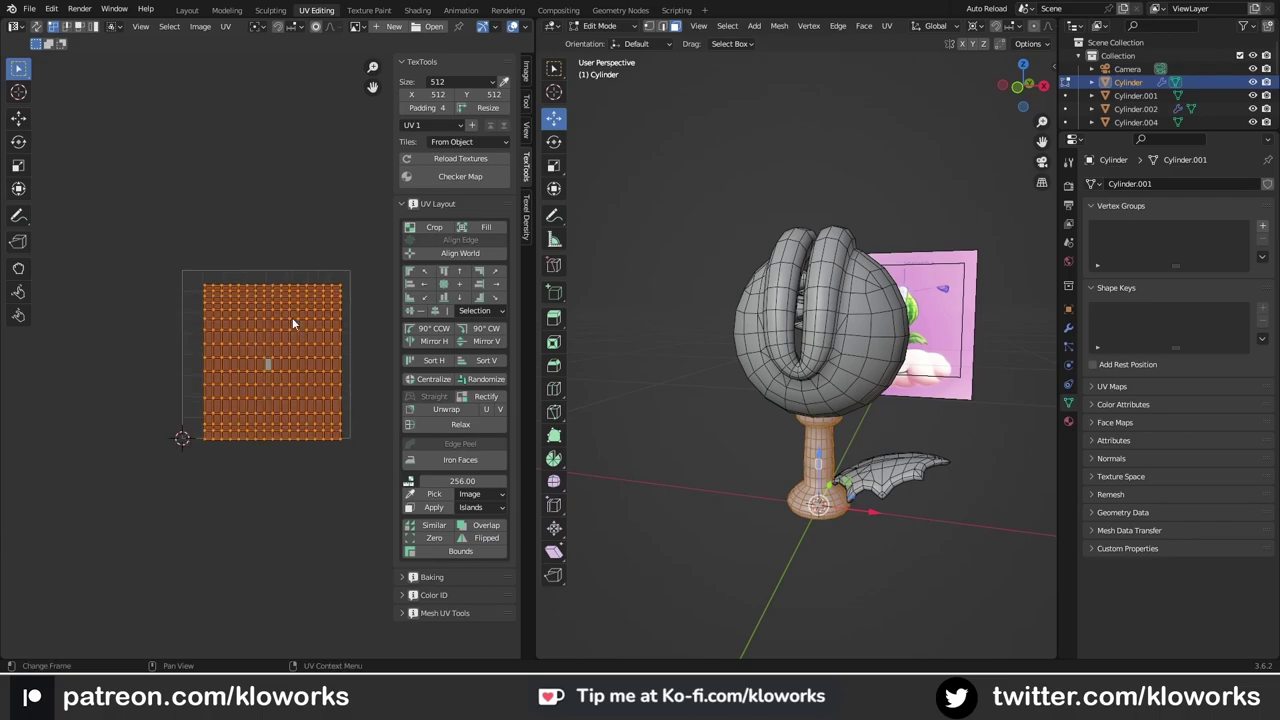
{"action": "key", "text": "alt+a"}
{"action": "middle_click_drag", "start_coordinate": [870, 383], "coordinate": [823, 327]}
{"action": "key", "text": "alt+q"}
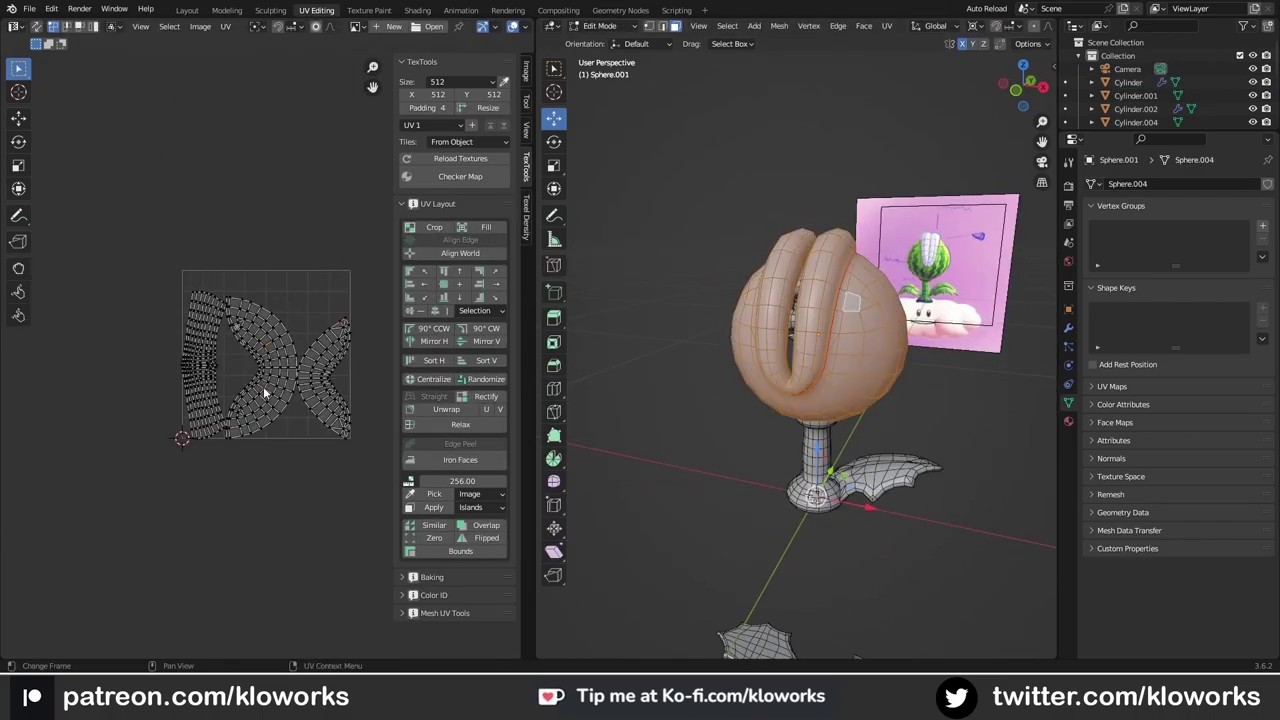
Step: Straighten the head's left UV island into a strip and relax and reshape the crescent islands
{"action": "scroll", "coordinate": [263, 386], "scroll_direction": "up", "scroll_amount": 3}
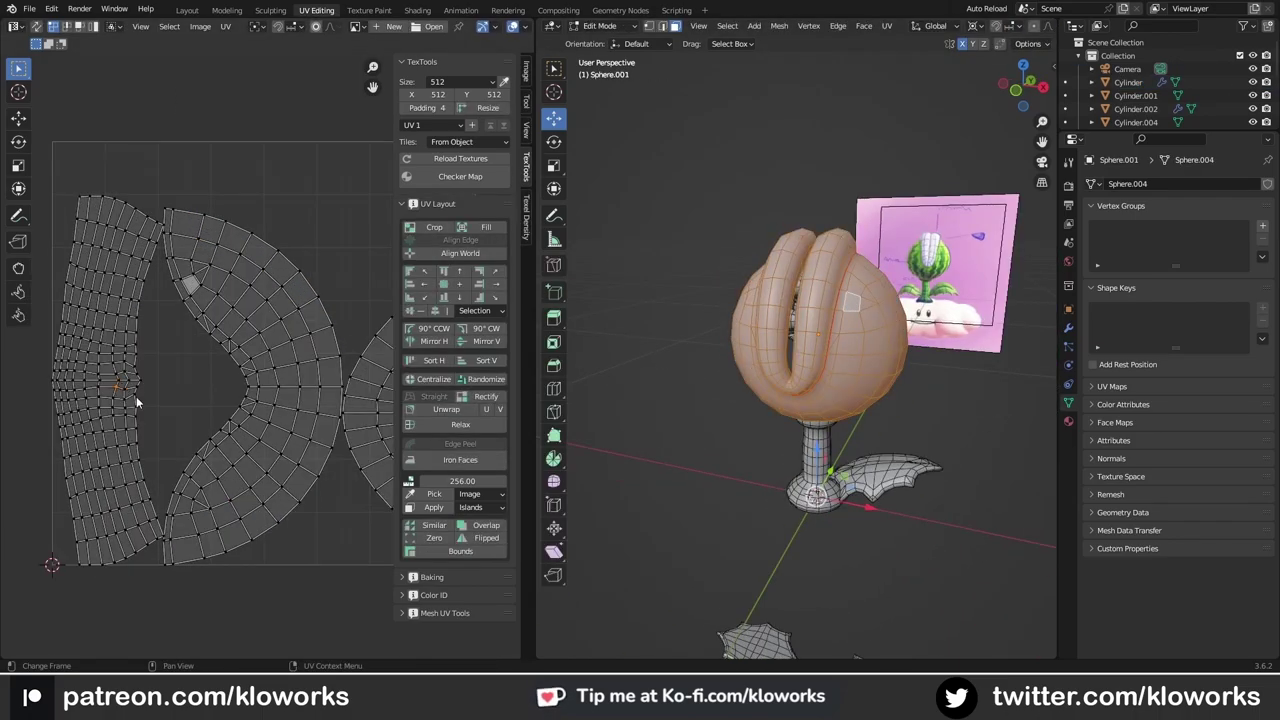
{"action": "left_click", "coordinate": [136, 396]}
{"action": "left_click", "coordinate": [486, 396]}
{"action": "left_click", "coordinate": [460, 424]}
{"action": "scroll", "coordinate": [243, 420], "scroll_direction": "down", "scroll_amount": 2}
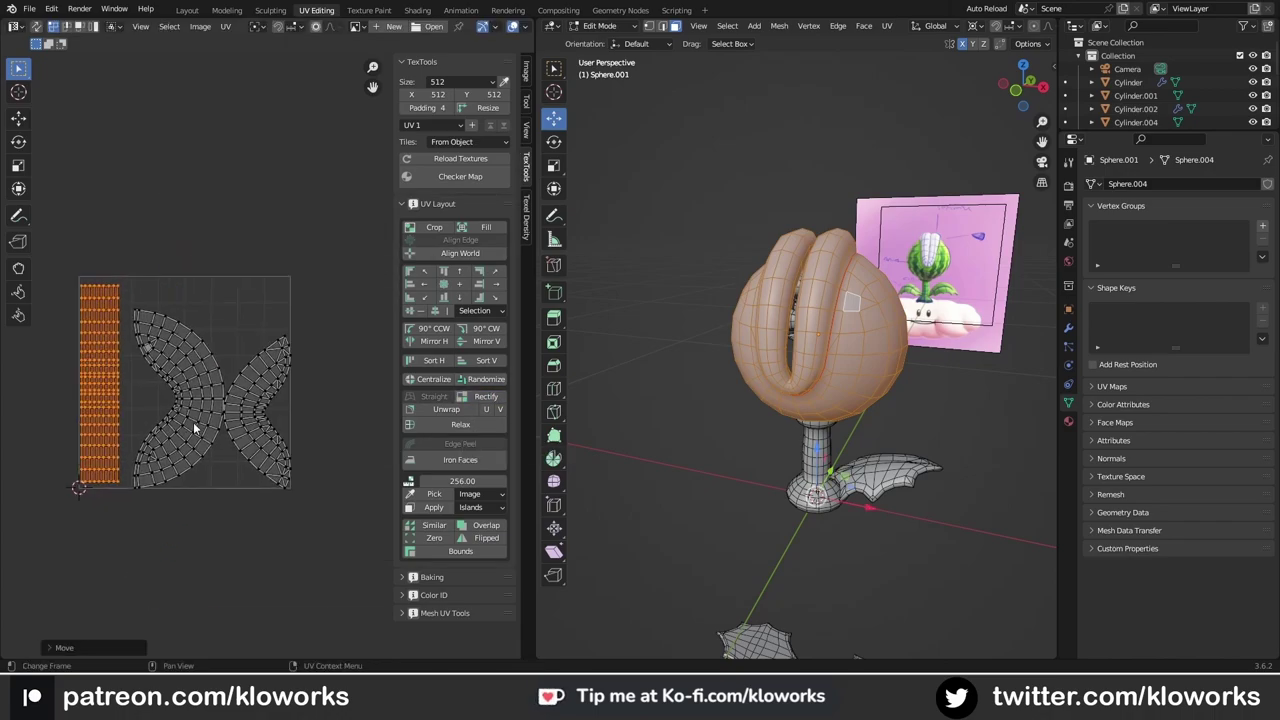
{"action": "left_click", "coordinate": [255, 420]}
{"action": "left_click", "coordinate": [409, 482]}
{"action": "scroll", "coordinate": [275, 418], "scroll_direction": "down", "scroll_amount": 1}
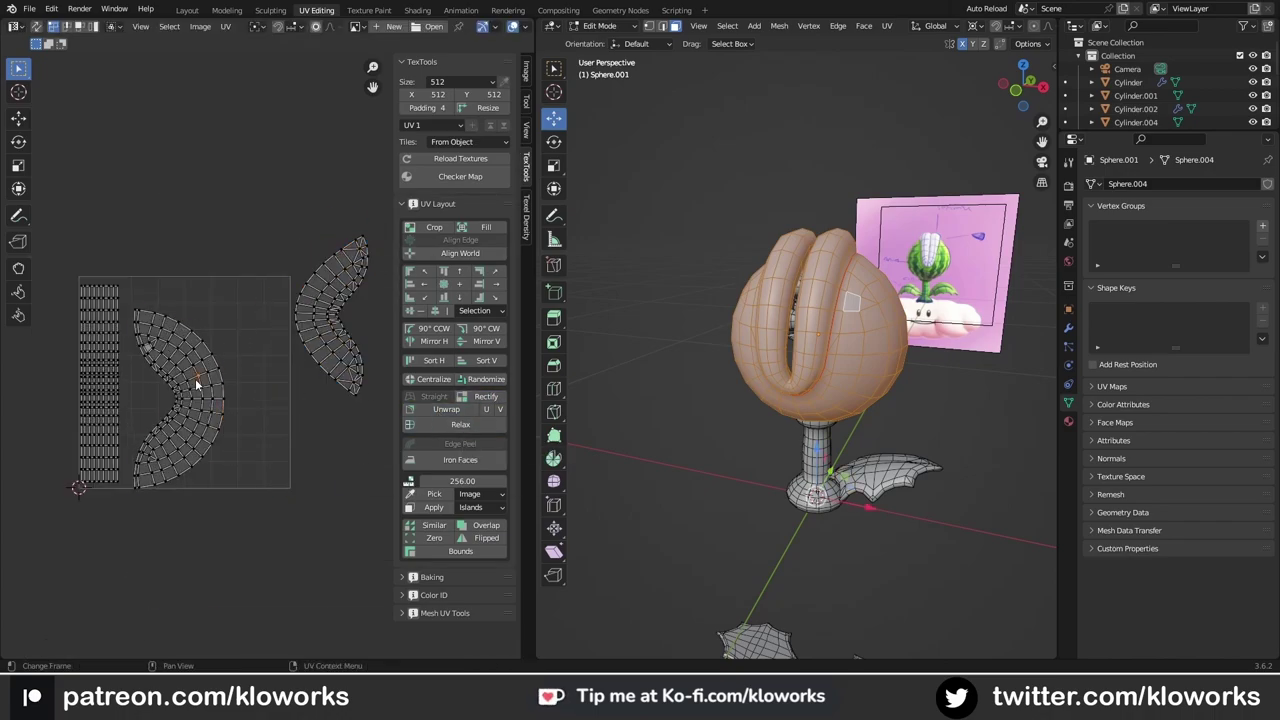
Step: Undo the newly added mirror modifier and clear the head's UV and mesh selection
{"action": "middle_click_drag", "start_coordinate": [850, 330], "coordinate": [760, 330]}
{"action": "key", "text": "ctrl+z"}
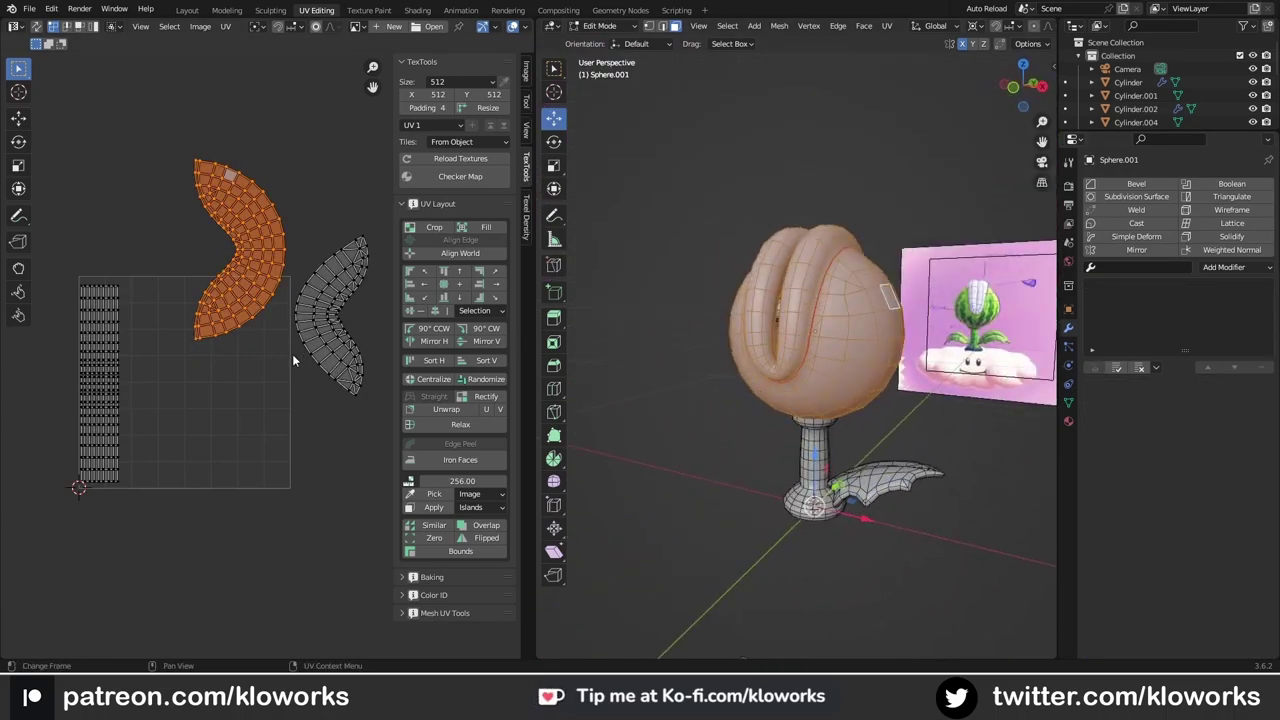
{"action": "key", "text": "a"}
{"action": "left_click", "coordinate": [100, 320], "text": "shift"}
{"action": "key", "text": "Home"}
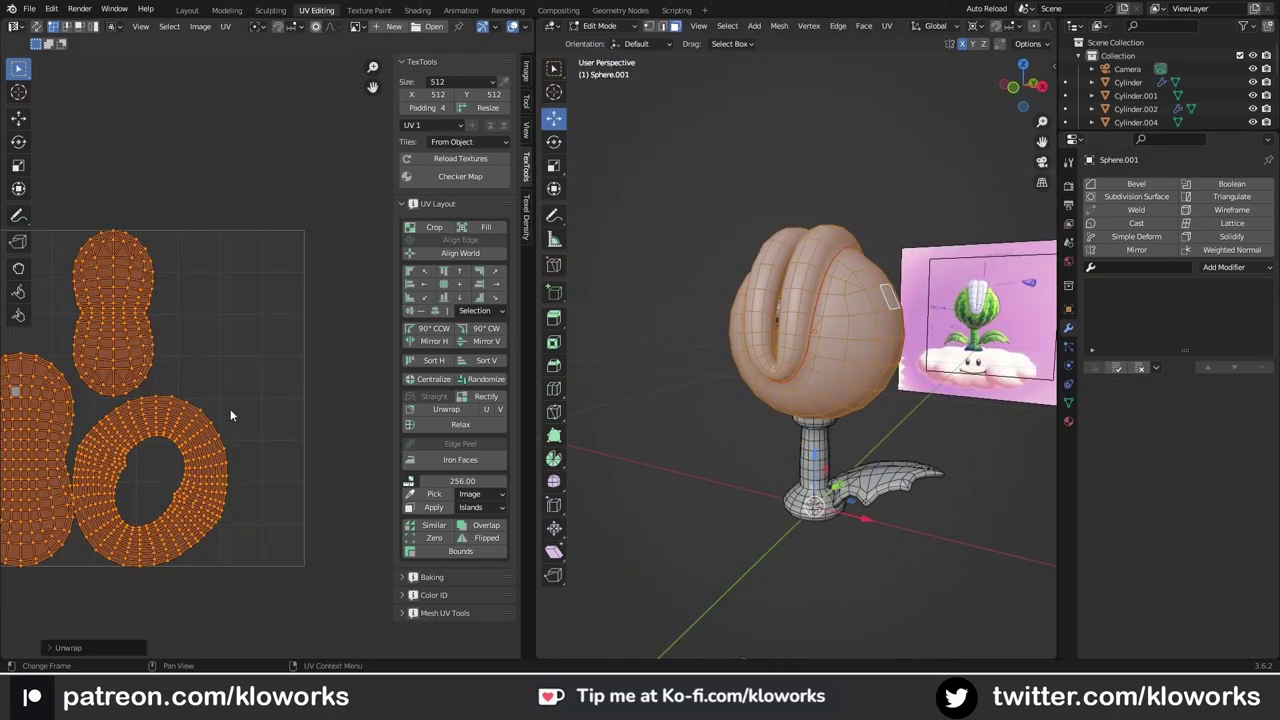
{"action": "scroll", "coordinate": [818, 312], "scroll_direction": "up", "scroll_amount": 5}
{"action": "middle_click_drag", "start_coordinate": [818, 340], "coordinate": [818, 312]}
{"action": "key", "text": "alt+a"}
{"action": "scroll", "coordinate": [818, 312], "scroll_direction": "up", "scroll_amount": 3}
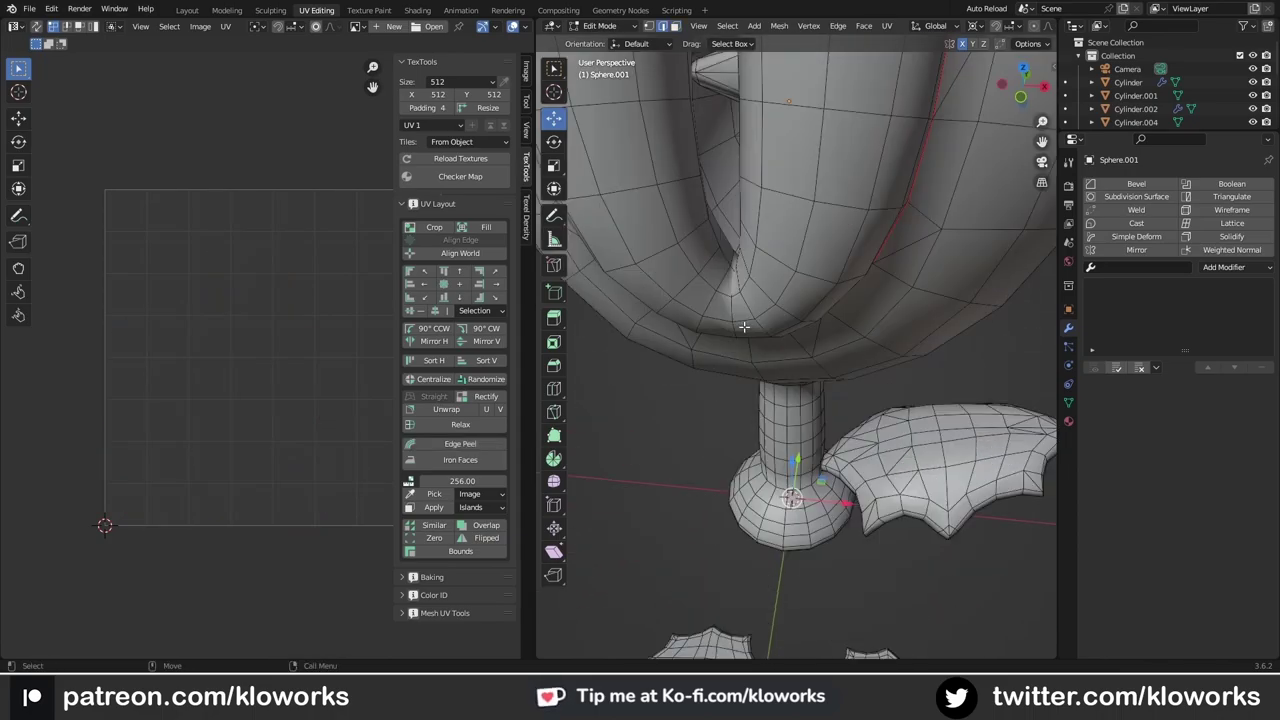
{"action": "scroll", "coordinate": [748, 320], "scroll_direction": "up", "scroll_amount": 3}
{"action": "scroll", "coordinate": [780, 451], "scroll_direction": "down", "scroll_amount": 5}
Step: Select the edges around the neck and mouth and unwrap the head into three upright islands
{"action": "middle_click_drag", "start_coordinate": [780, 450], "coordinate": [723, 293]}
{"action": "left_click_drag", "start_coordinate": [723, 293], "coordinate": [888, 446]}
{"action": "key", "text": "ctrl+KP_1"}
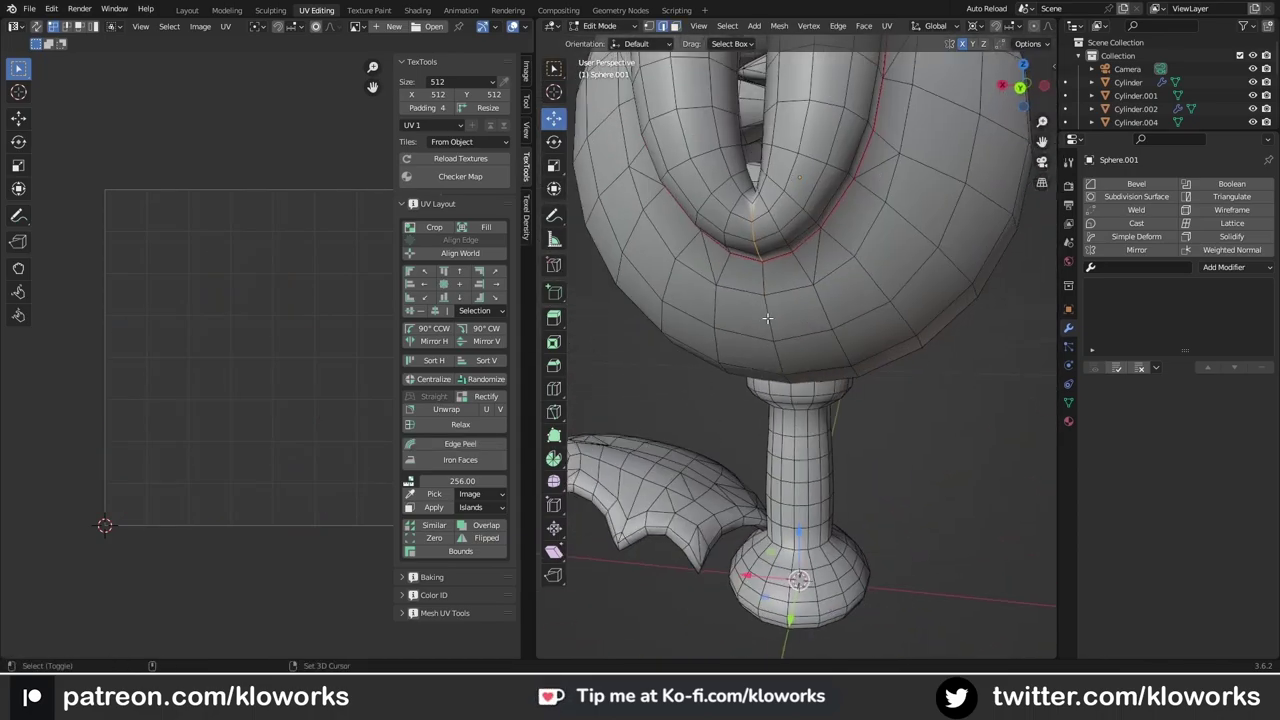
{"action": "middle_click_drag", "start_coordinate": [827, 238], "coordinate": [823, 379]}
{"action": "scroll", "coordinate": [823, 379], "scroll_direction": "up", "scroll_amount": 5}
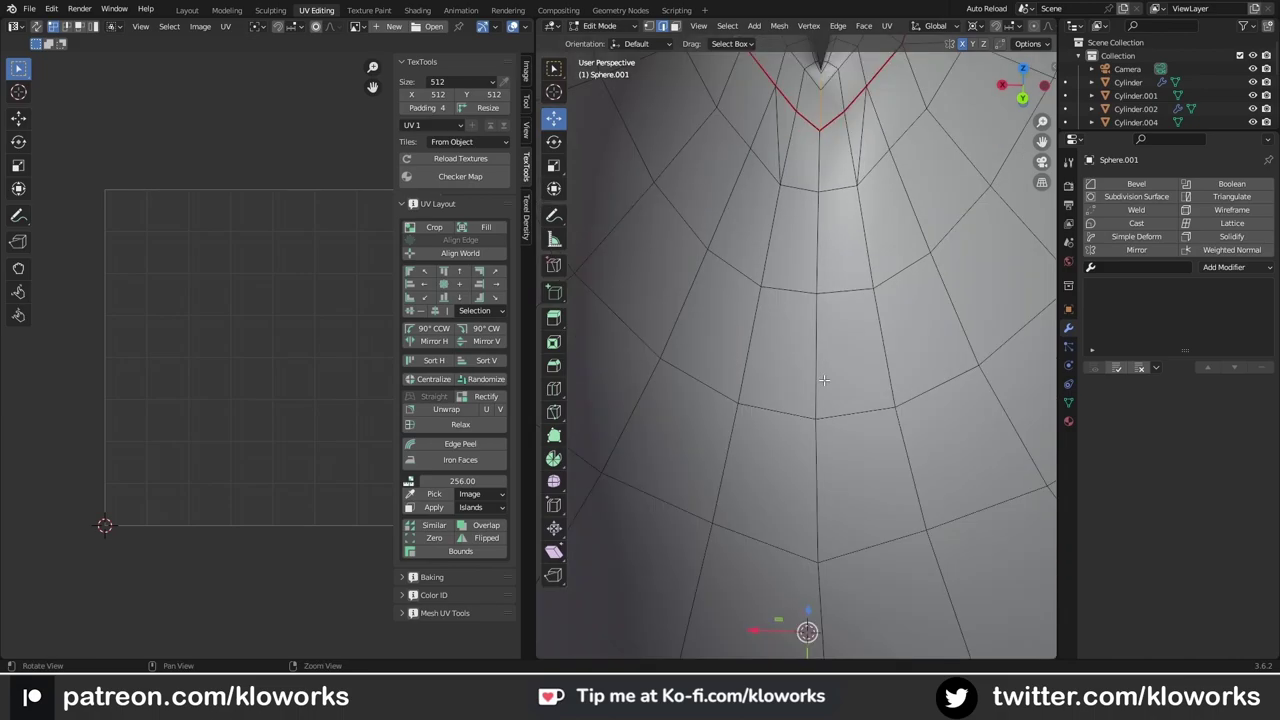
{"action": "scroll", "coordinate": [818, 224], "scroll_direction": "down", "scroll_amount": 2}
{"action": "scroll", "coordinate": [800, 260], "scroll_direction": "down", "scroll_amount": 3}
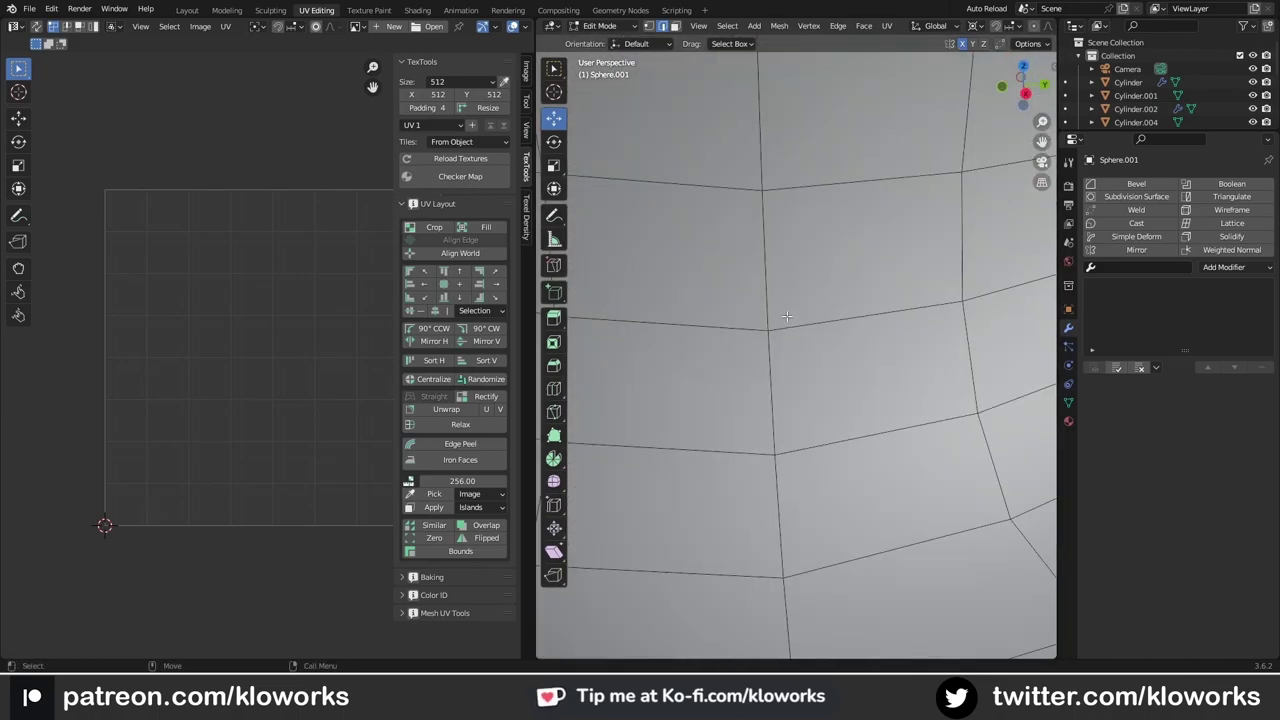
{"action": "scroll", "coordinate": [749, 323], "scroll_direction": "down", "scroll_amount": 5}
{"action": "key", "text": "u"}
{"action": "scroll", "coordinate": [292, 406], "scroll_direction": "up", "scroll_amount": 2}
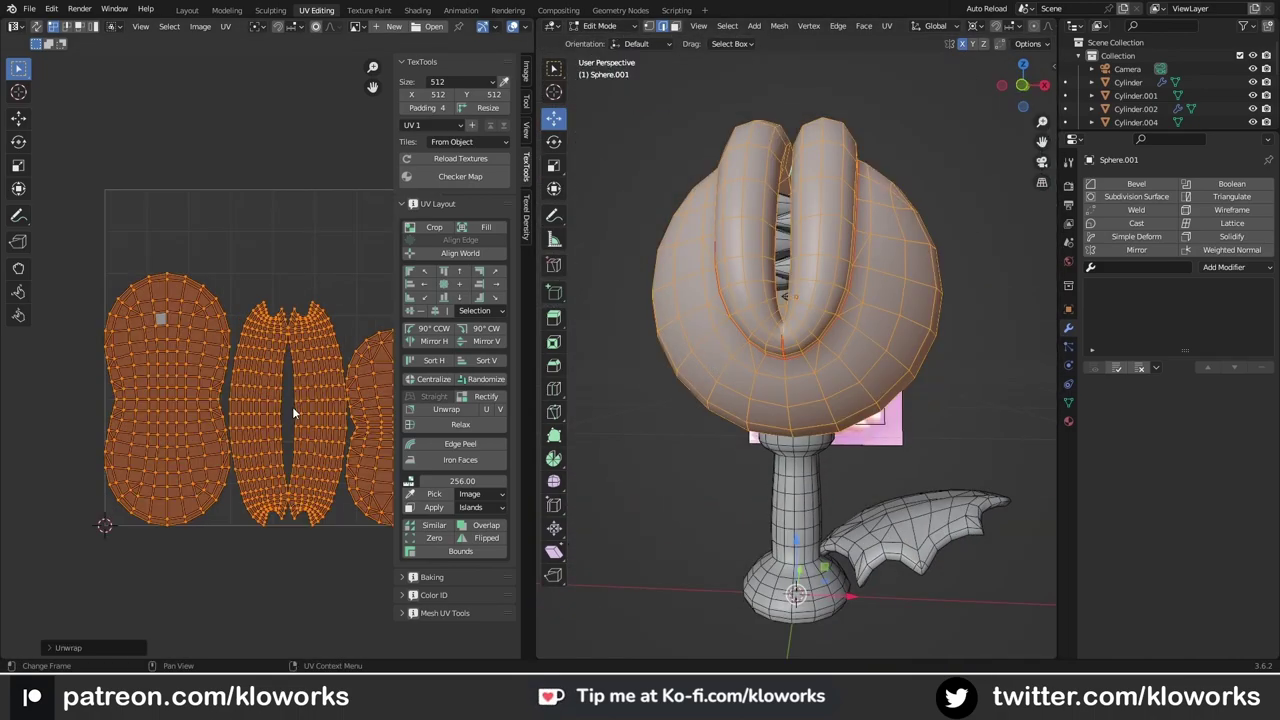
{"action": "scroll", "coordinate": [328, 370], "scroll_direction": "up", "scroll_amount": 3}
{"action": "key", "text": "alt+a"}
{"action": "scroll", "coordinate": [308, 391], "scroll_direction": "down", "scroll_amount": 3}
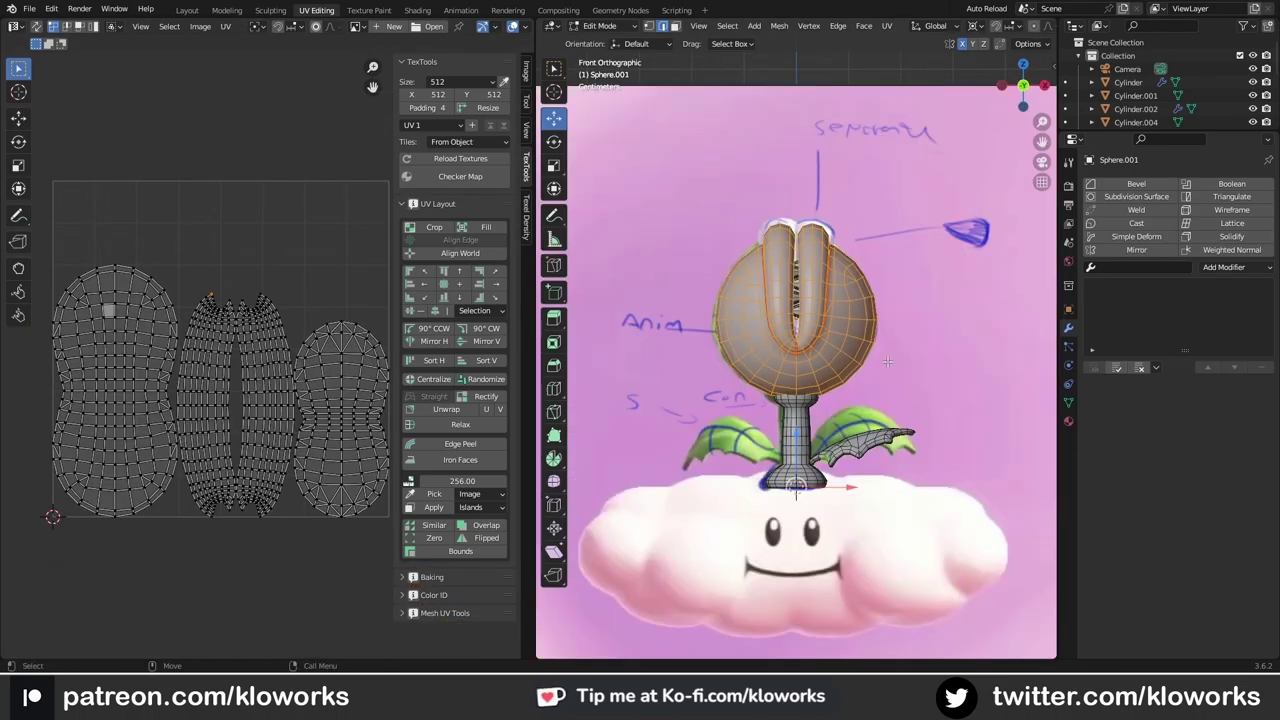
Step: Select the head mesh and reshape its UV islands from the UV context menu
{"action": "key", "text": "KP_7"}
{"action": "left_click_drag", "start_coordinate": [950, 248], "coordinate": [802, 545]}
{"action": "middle_click_drag", "start_coordinate": [890, 455], "coordinate": [859, 373]}
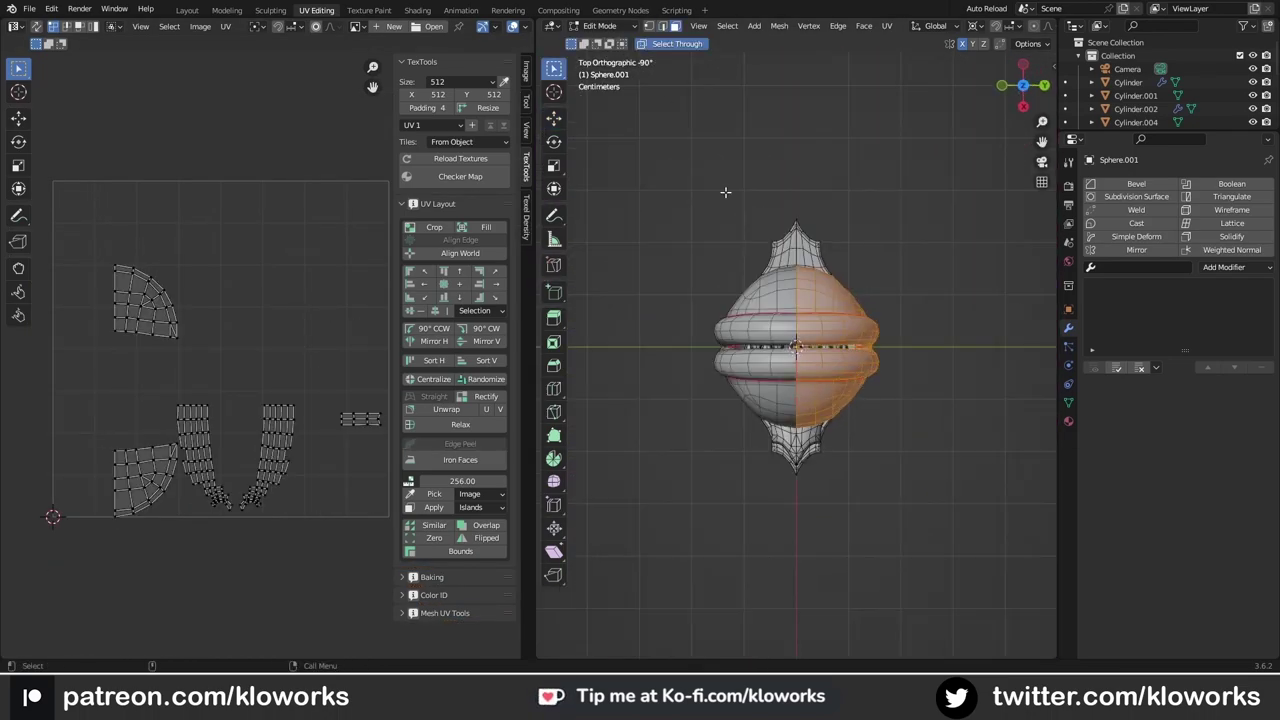
{"action": "key", "text": "a"}
{"action": "left_click_drag", "start_coordinate": [865, 490], "coordinate": [866, 490]}
{"action": "middle_click_drag", "start_coordinate": [894, 403], "coordinate": [860, 330]}
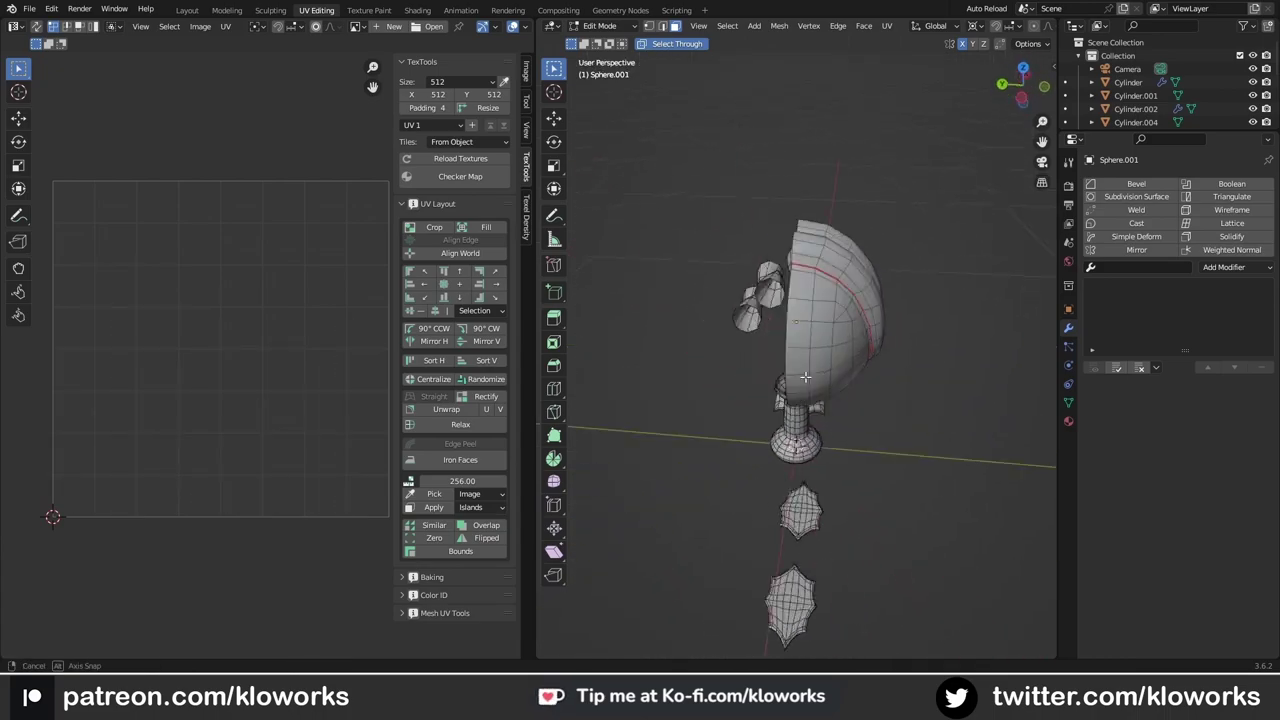
{"action": "left_click", "coordinate": [249, 356]}
{"action": "left_click", "coordinate": [306, 435]}
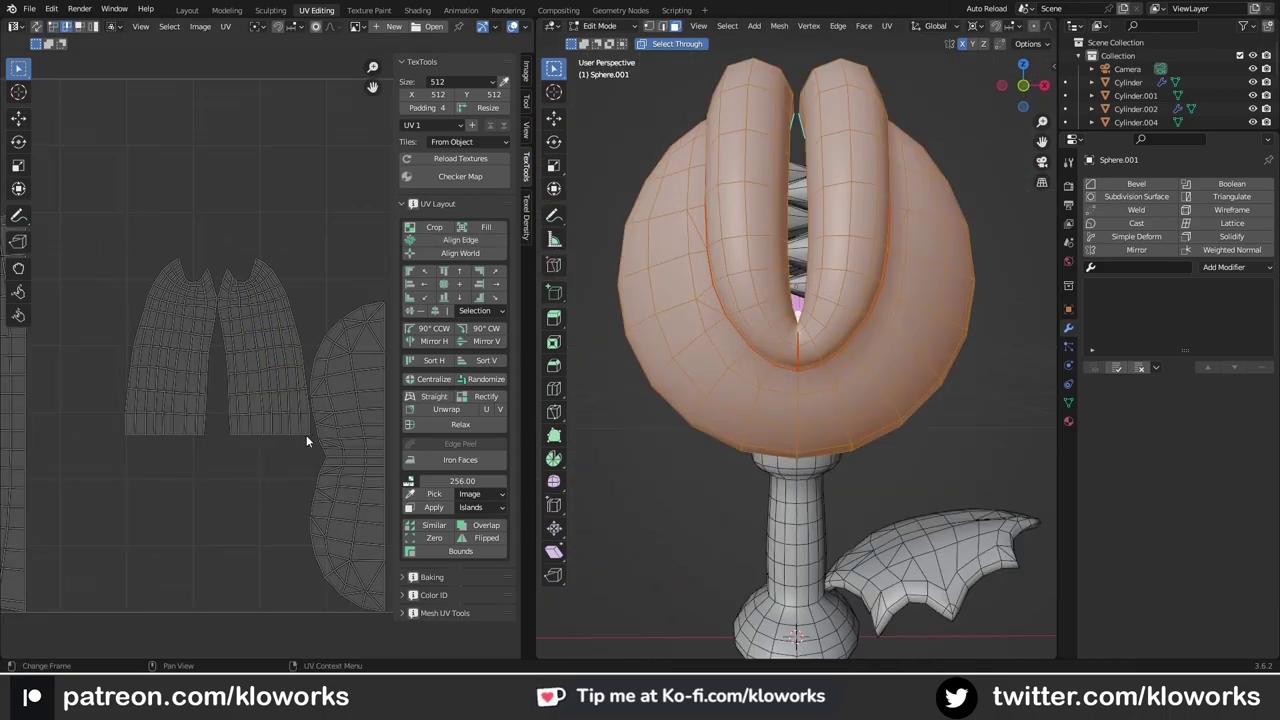
{"action": "right_click", "coordinate": [282, 383]}
{"action": "left_click", "coordinate": [195, 368]}
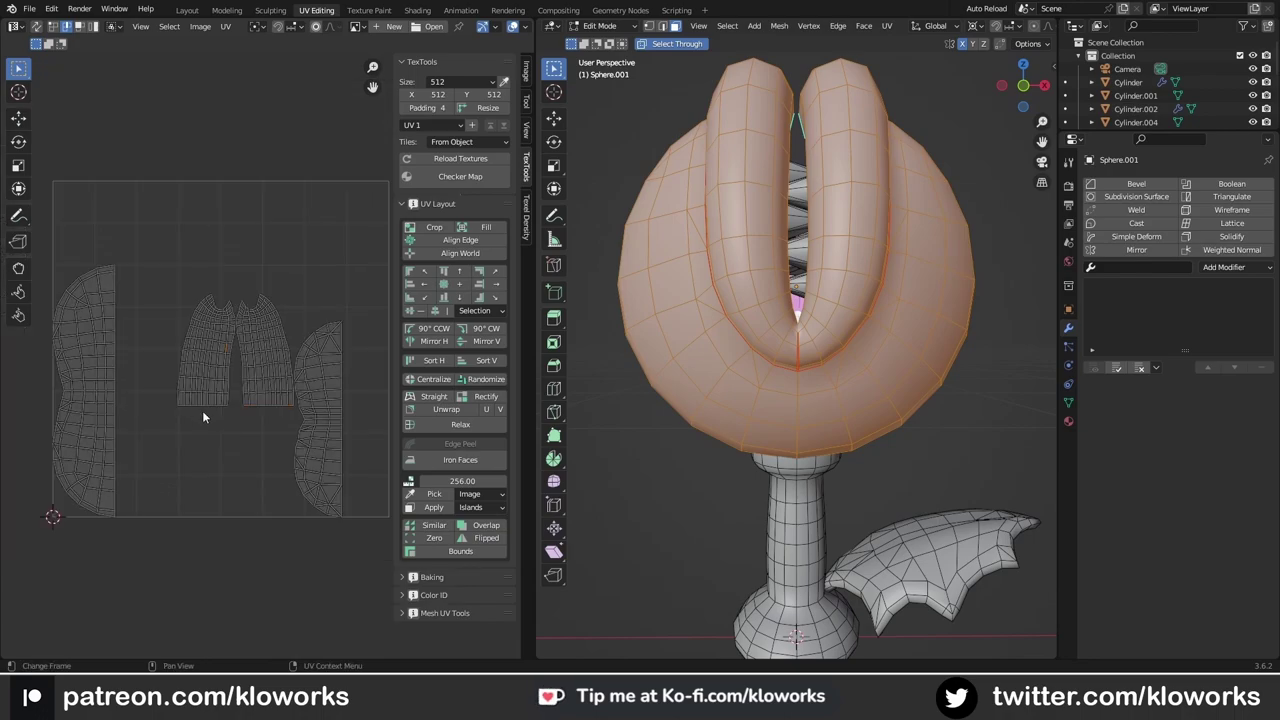
{"action": "scroll", "coordinate": [883, 437], "scroll_direction": "up", "scroll_amount": 3}
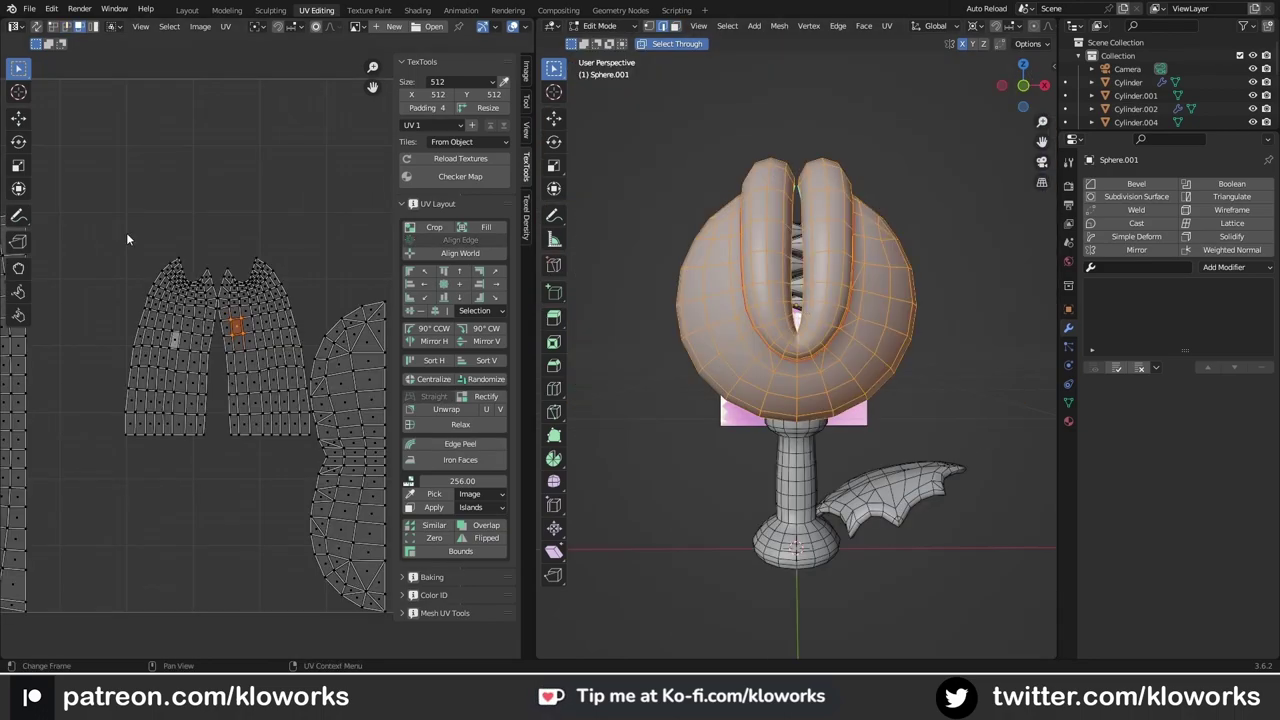
Step: Rotate the inner mouth island upright, Rectify it into a grid and rescale it
{"action": "left_click", "coordinate": [306, 430]}
{"action": "key", "text": "r"}
{"action": "left_click", "coordinate": [488, 414]}
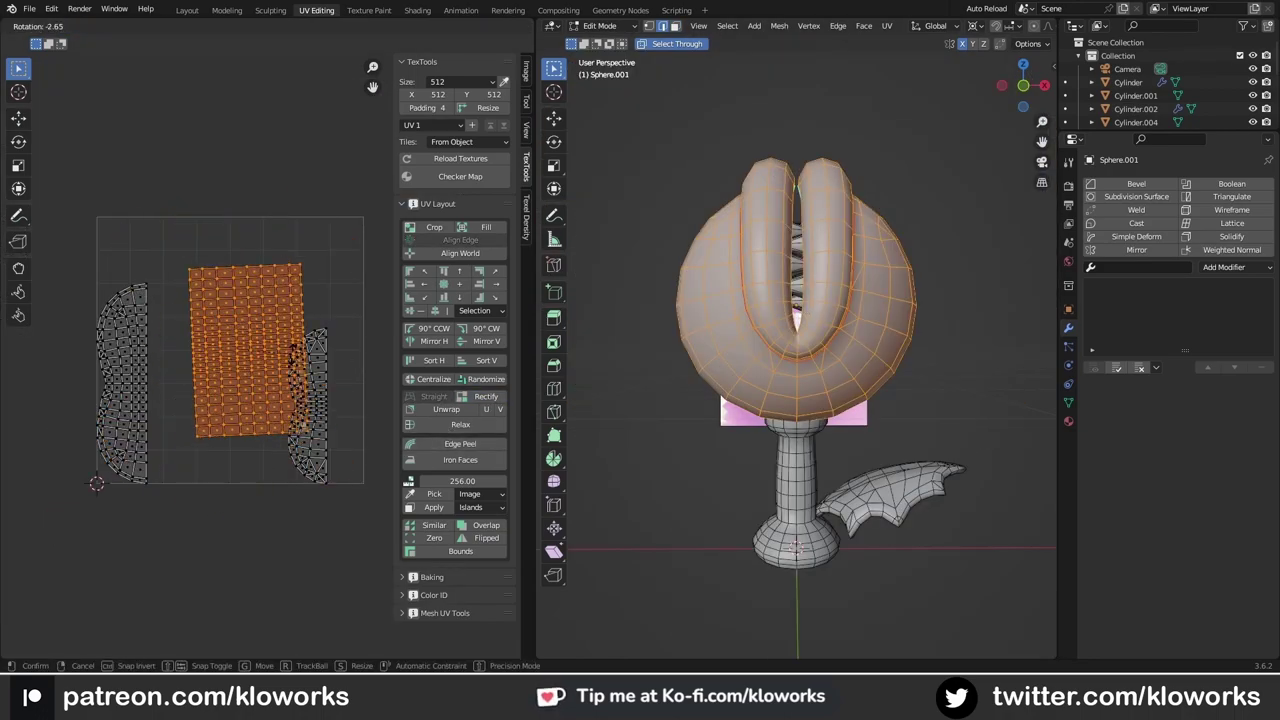
{"action": "left_click", "coordinate": [447, 411]}
{"action": "scroll", "coordinate": [266, 361], "scroll_direction": "up", "scroll_amount": 2}
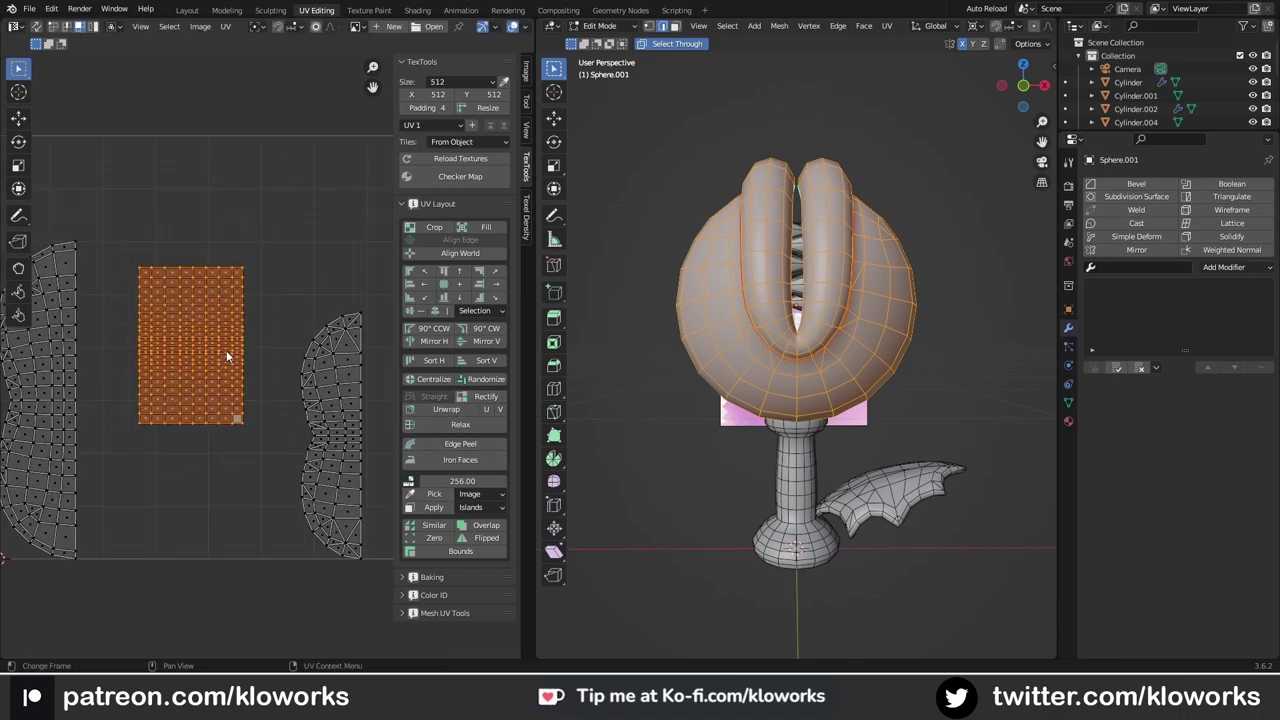
{"action": "left_click", "coordinate": [185, 260]}
{"action": "scroll", "coordinate": [232, 405], "scroll_direction": "down", "scroll_amount": 2}
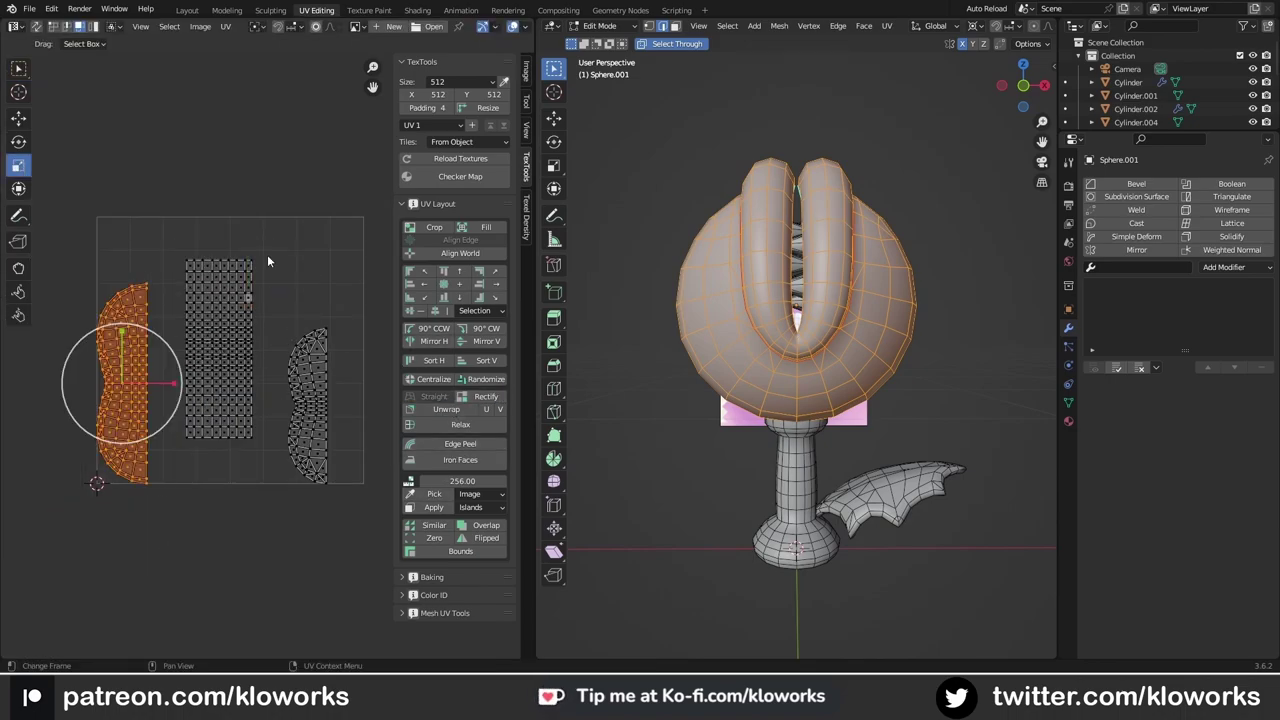
Step: Average the UV island scale across all the selected plant parts
{"action": "key", "text": "Tab"}
{"action": "middle_click_drag", "start_coordinate": [790, 400], "coordinate": [829, 434]}
{"action": "key", "text": "Tab"}
{"action": "left_click", "coordinate": [213, 26]}
Step: Apply the parts' scale and pack all UV islands with the Scale option enabled
{"action": "left_click", "coordinate": [278, 280]}
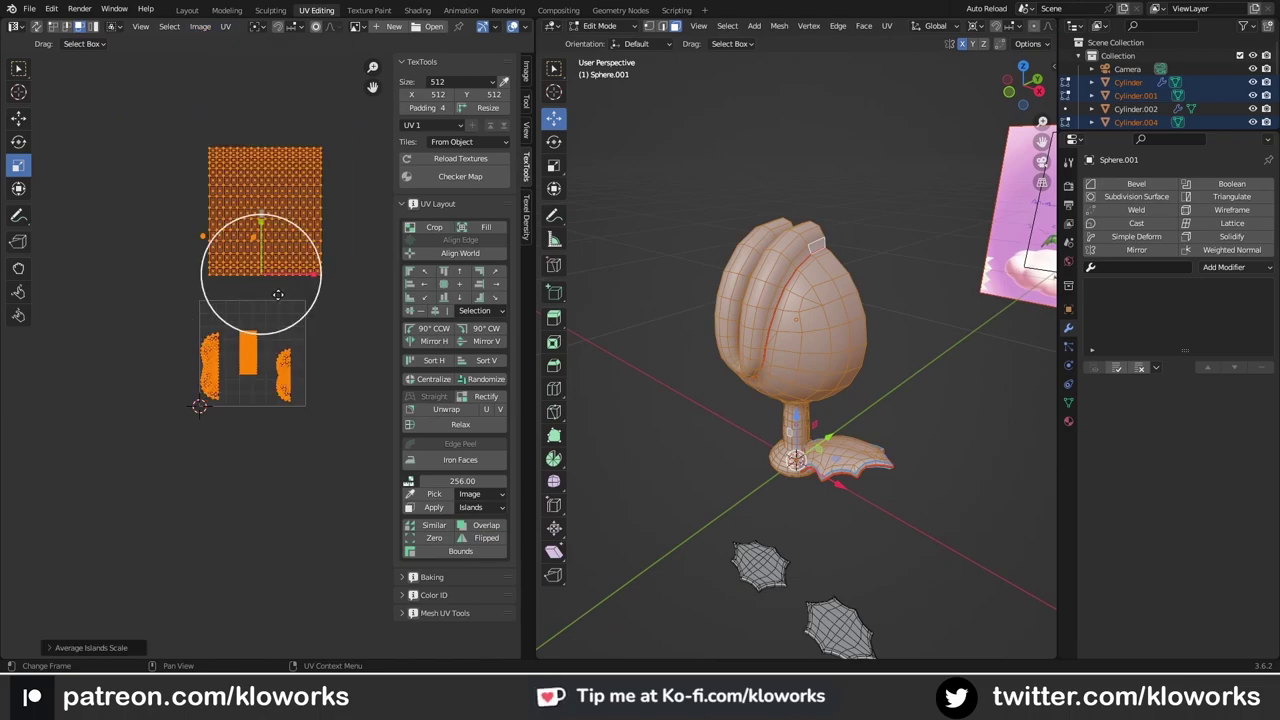
{"action": "key", "text": "Tab"}
{"action": "key", "text": "ctrl+a"}
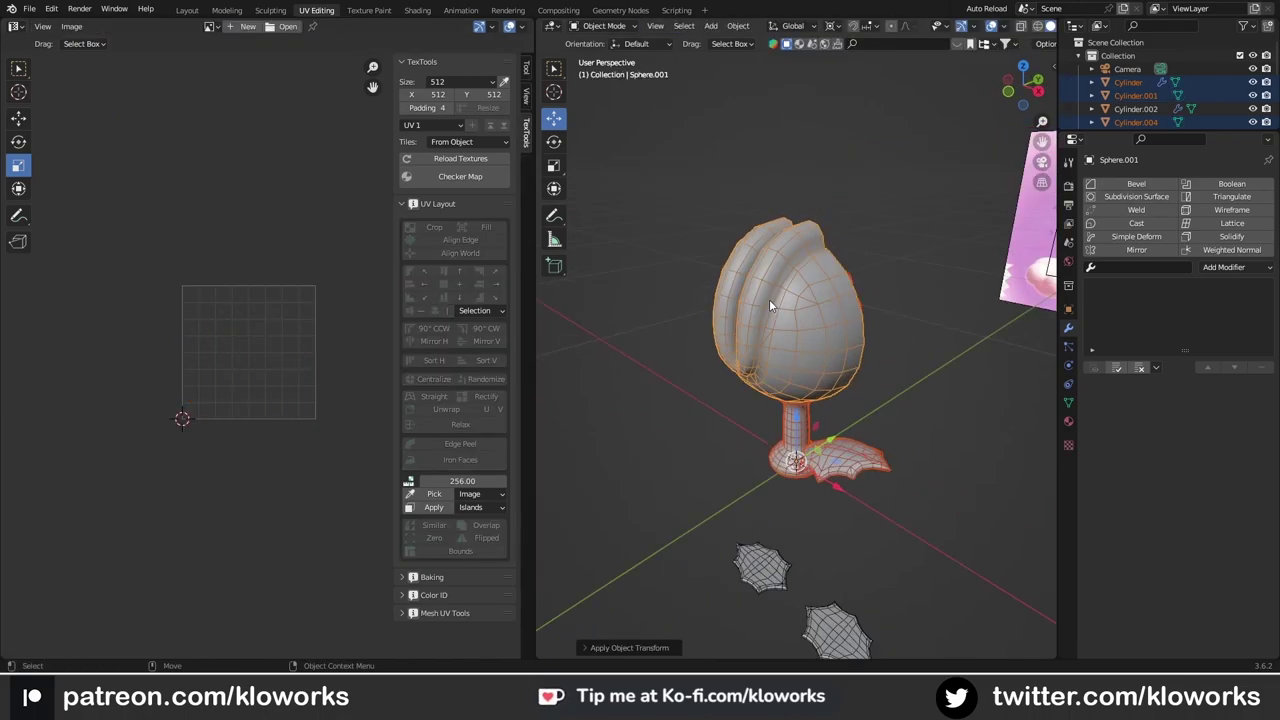
{"action": "key", "text": "Tab"}
{"action": "left_click", "coordinate": [213, 26]}
{"action": "left_click", "coordinate": [278, 278]}
{"action": "left_click", "coordinate": [213, 26]}
{"action": "left_click", "coordinate": [292, 268]}
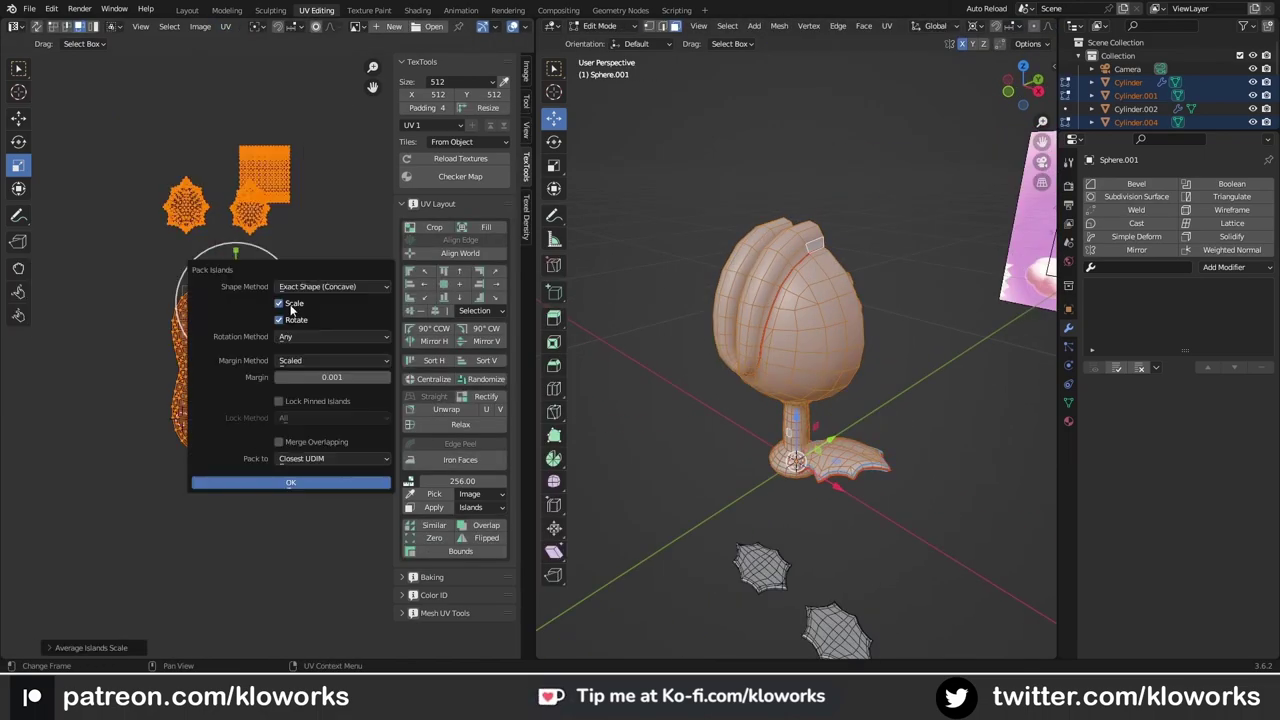
{"action": "key", "text": "Return"}
{"action": "key", "text": "Return"}
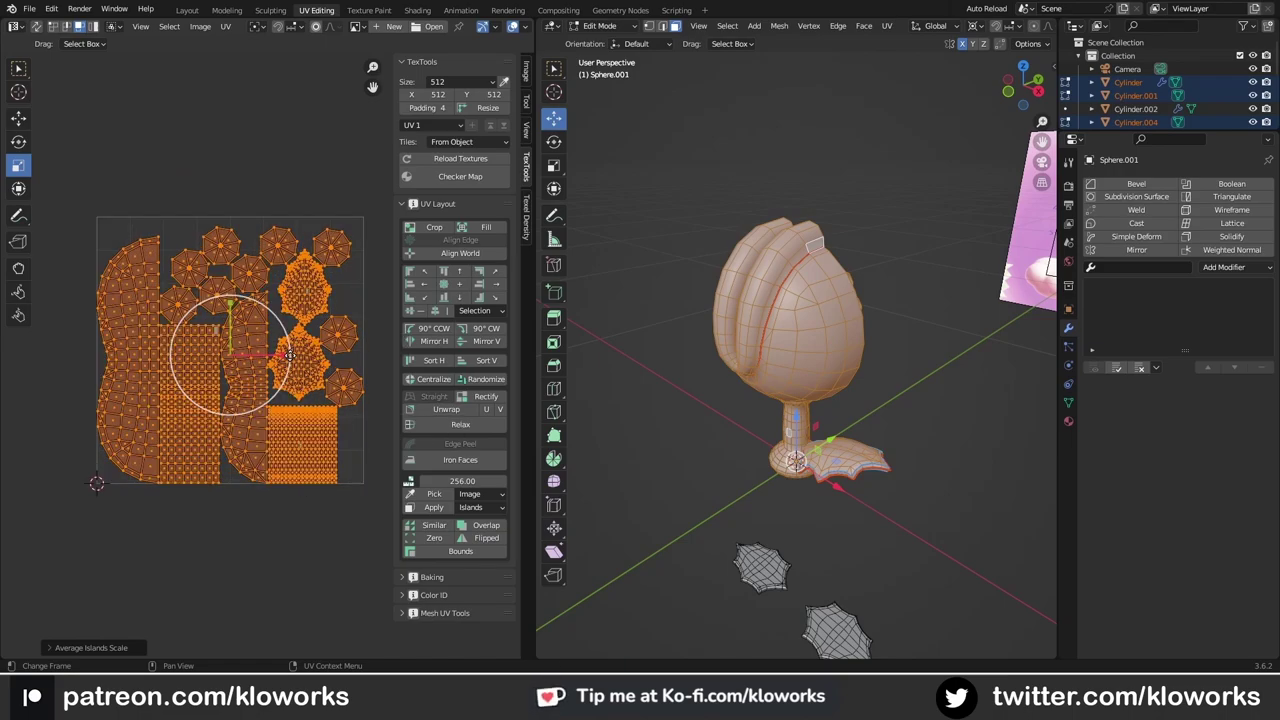
Step: Move the small round islands above the UV square and repack the remaining islands
{"action": "left_click", "coordinate": [346, 380]}
{"action": "left_click", "coordinate": [434, 525]}
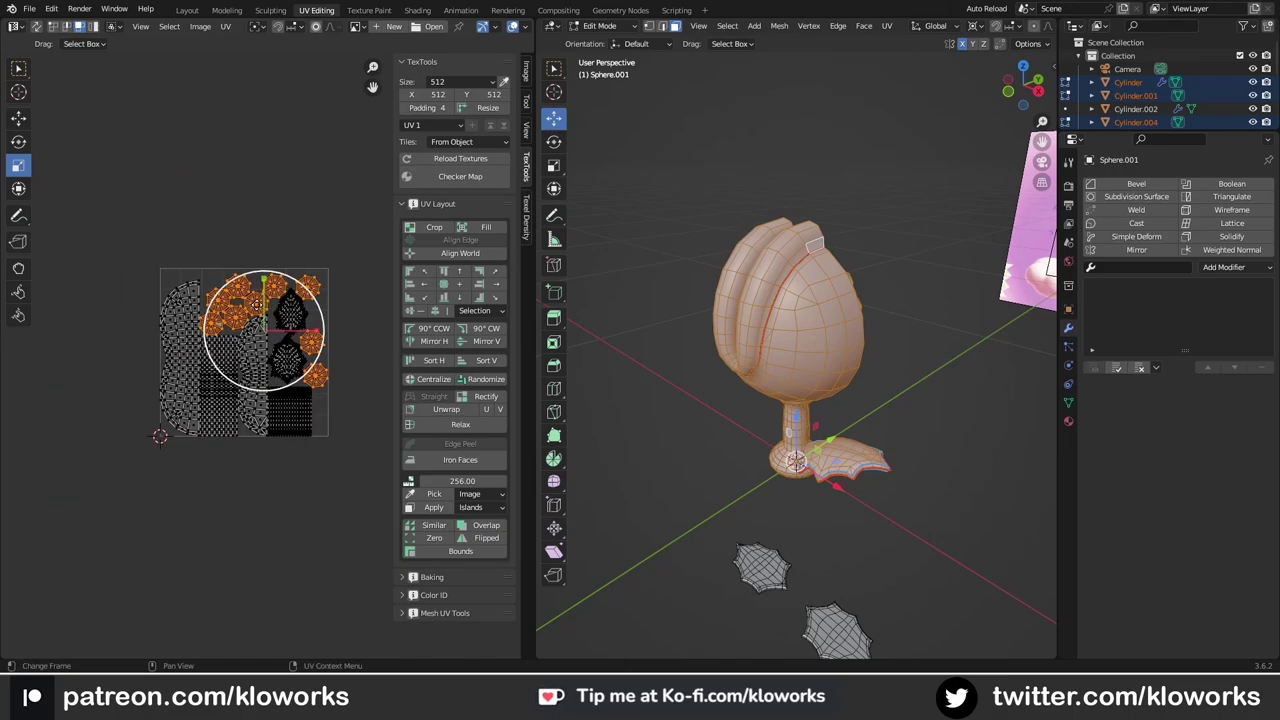
{"action": "key", "text": "g"}
{"action": "left_click", "coordinate": [240, 150]}
{"action": "left_click", "coordinate": [213, 26]}
{"action": "left_click", "coordinate": [285, 288]}
{"action": "key", "text": "Return"}
Step: Resize the rectangular grid island and the curved island within the UV square
{"action": "scroll", "coordinate": [210, 370], "scroll_direction": "up", "scroll_amount": 6}
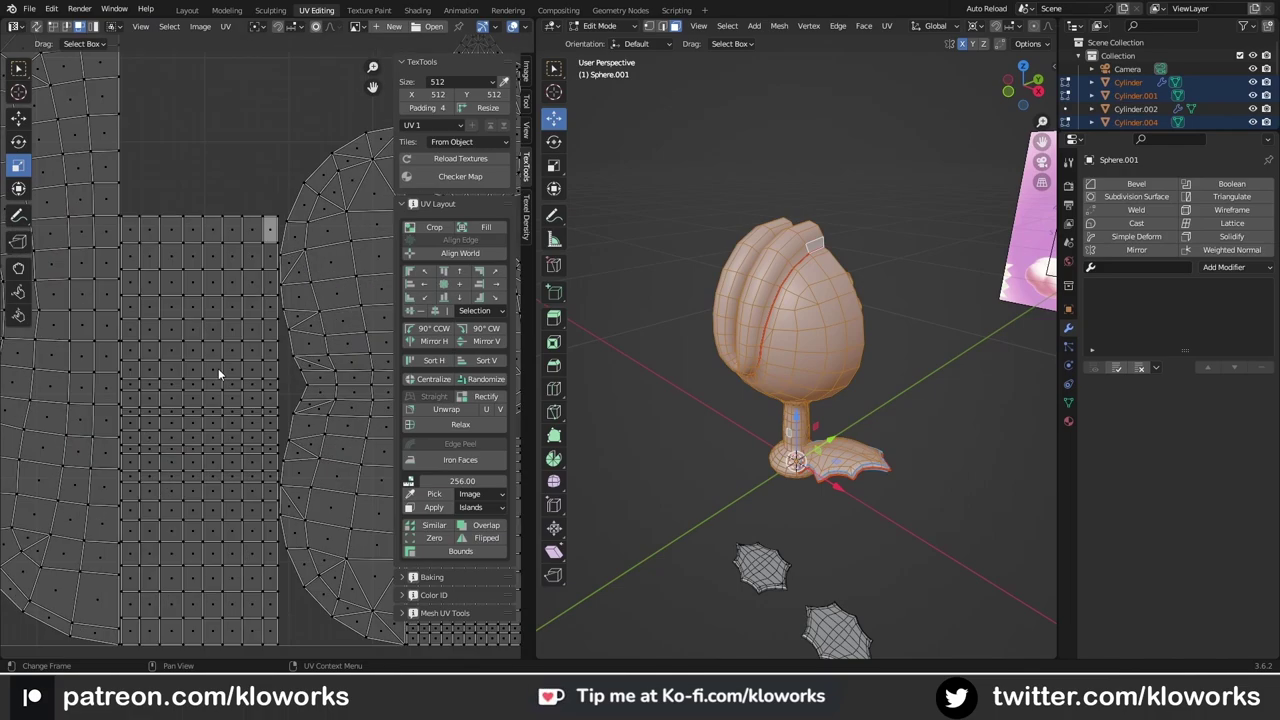
{"action": "scroll", "coordinate": [250, 410], "scroll_direction": "down", "scroll_amount": 2}
{"action": "scroll", "coordinate": [280, 450], "scroll_direction": "down", "scroll_amount": 1}
{"action": "left_click", "coordinate": [305, 480]}
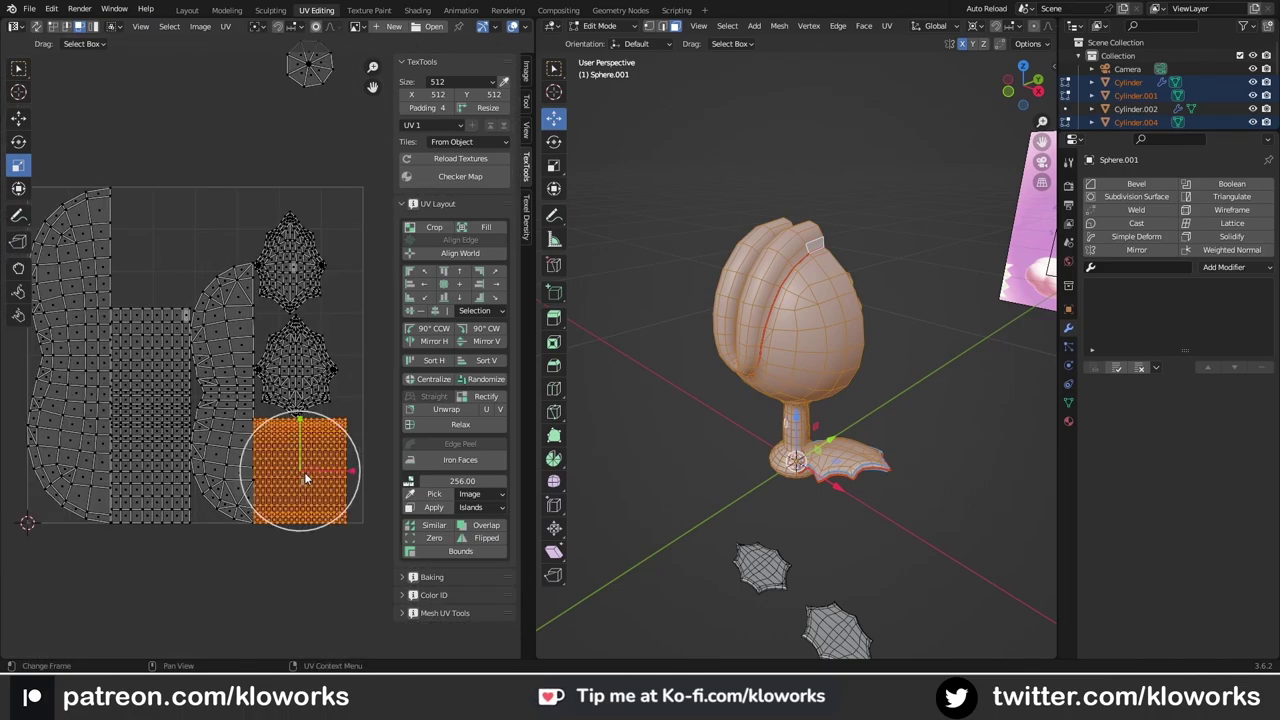
{"action": "left_click", "coordinate": [190, 413]}
{"action": "middle_click_drag", "start_coordinate": [234, 449], "coordinate": [196, 439]}
{"action": "left_click", "coordinate": [175, 418]}
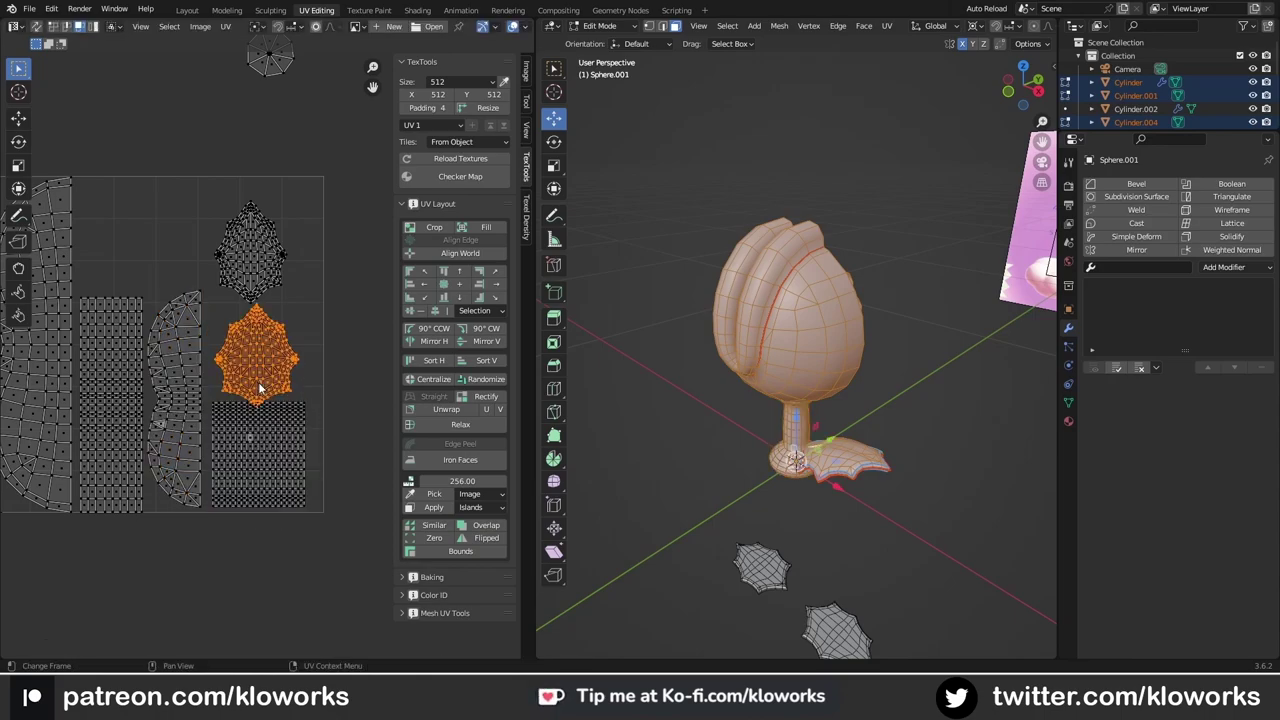
Step: Select the whole connected stem mesh in the viewport
{"action": "key", "text": "KP_3"}
{"action": "scroll", "coordinate": [760, 480], "scroll_direction": "up", "scroll_amount": 3}
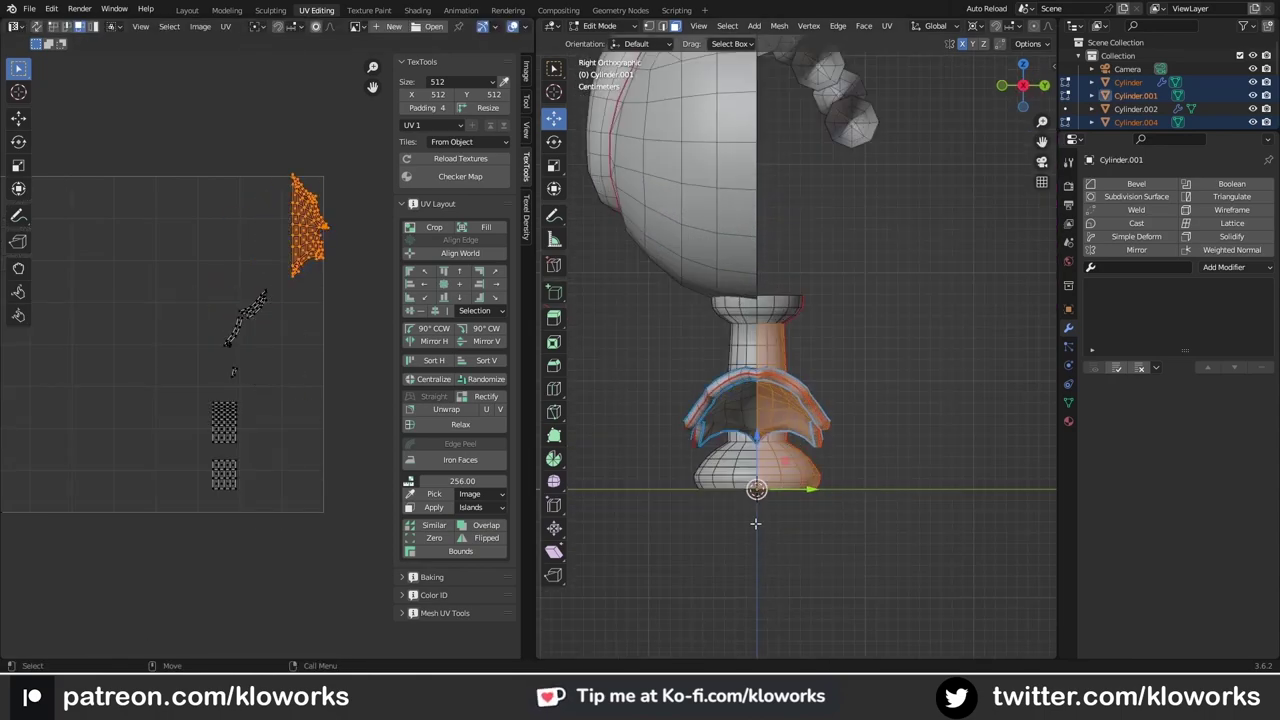
{"action": "scroll", "coordinate": [810, 397], "scroll_direction": "down", "scroll_amount": 2}
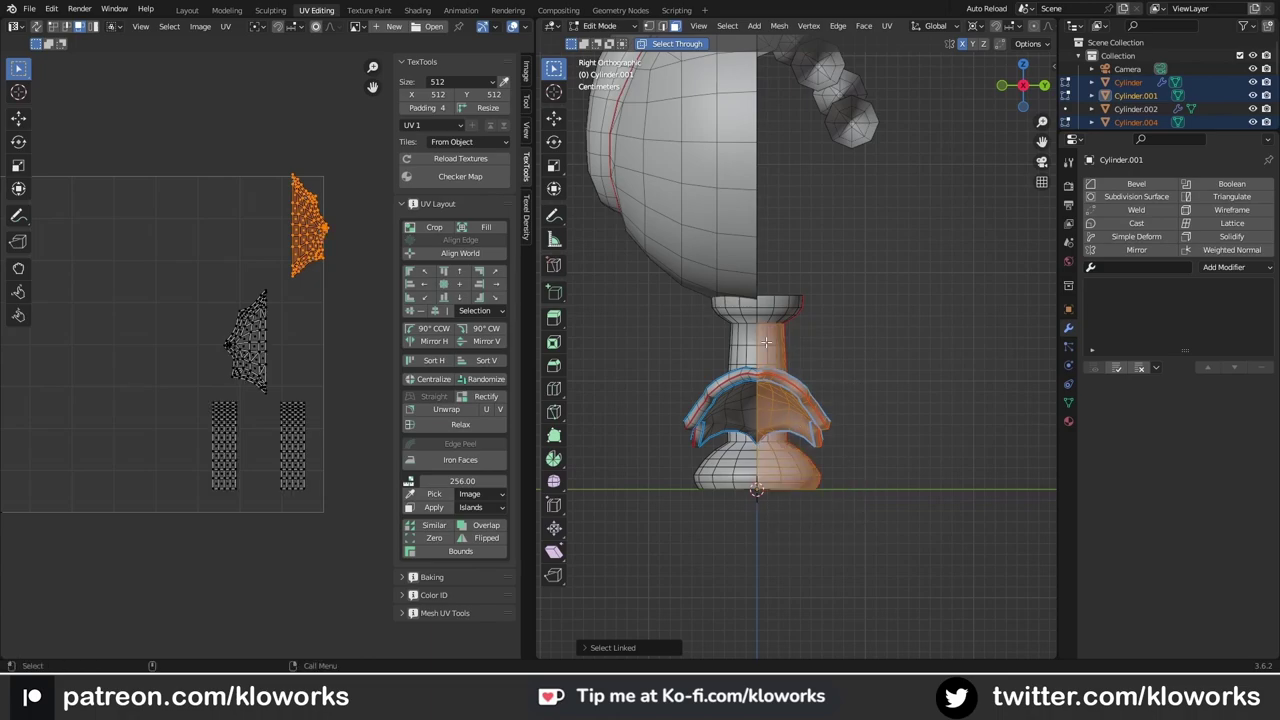
{"action": "mouse_move", "coordinate": [765, 343]}
{"action": "middle_mouse_down"}
{"action": "mouse_move", "coordinate": [813, 498]}
{"action": "mouse_move", "coordinate": [700, 420]}
{"action": "middle_mouse_up"}
{"action": "left_click", "coordinate": [813, 498]}
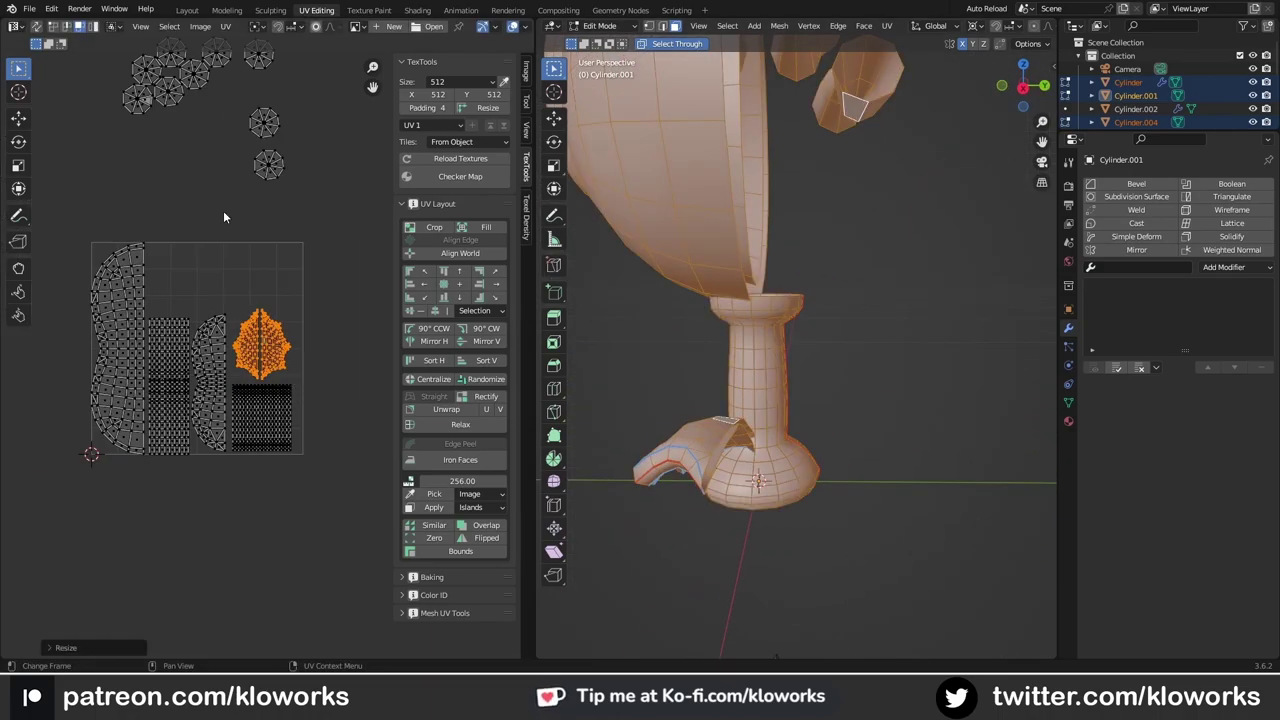
Step: Mark a tooth edge sharp, unwrap that tooth cone, and rotate and place its fan island
{"action": "scroll", "coordinate": [780, 300], "scroll_direction": "up", "scroll_amount": 4}
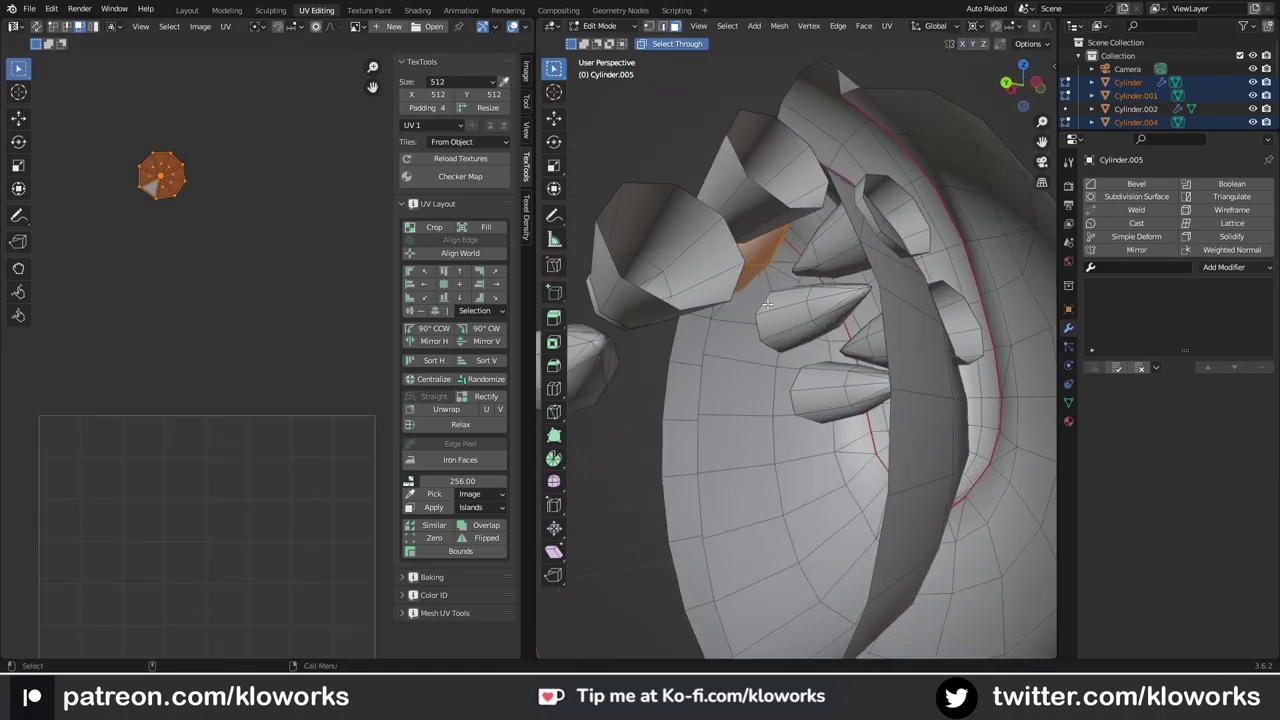
{"action": "scroll", "coordinate": [780, 300], "scroll_direction": "up", "scroll_amount": 3}
{"action": "right_click", "coordinate": [734, 472]}
{"action": "left_click", "coordinate": [706, 472]}
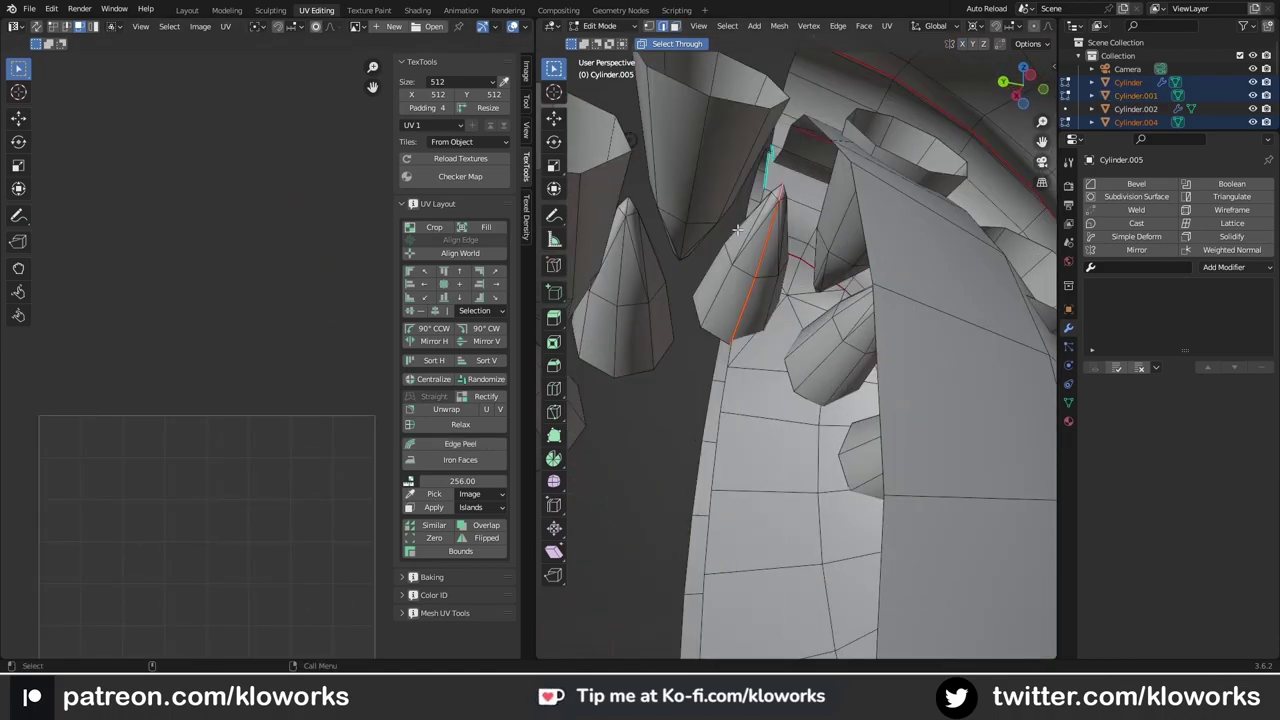
{"action": "key", "text": "l"}
{"action": "key", "text": "u"}
{"action": "left_click", "coordinate": [150, 123]}
{"action": "key", "text": "r"}
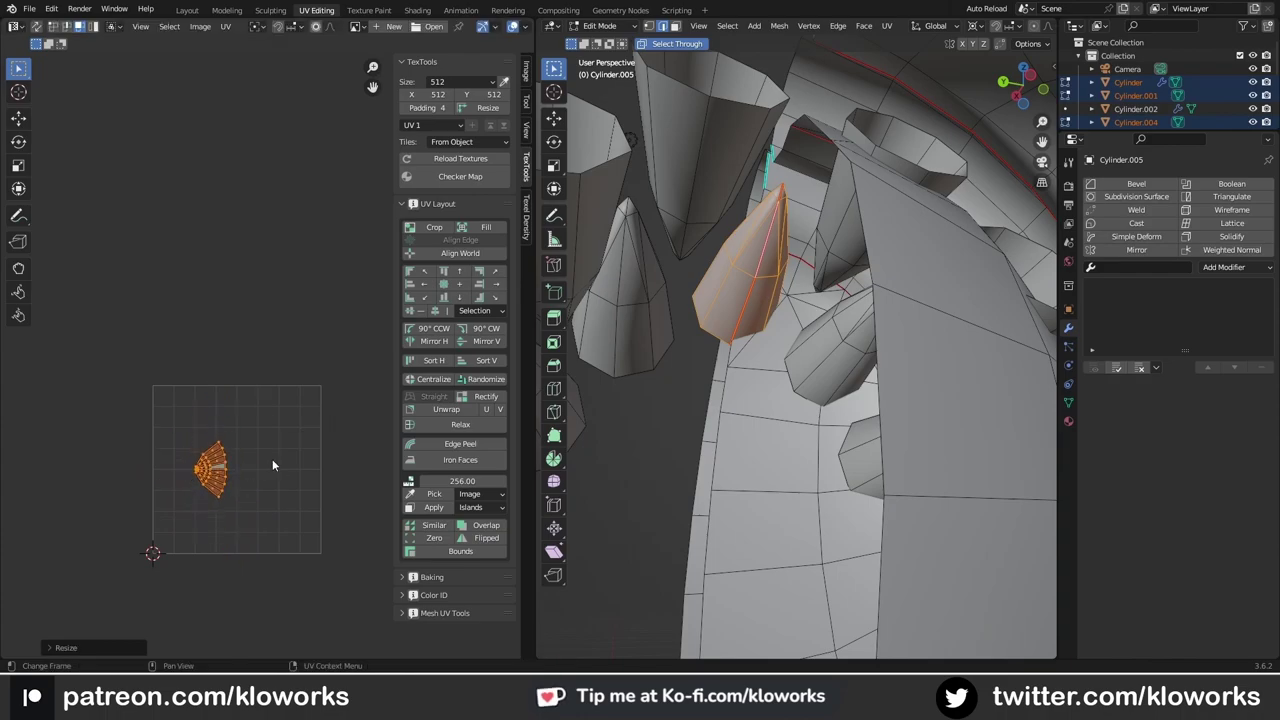
{"action": "left_click_drag", "start_coordinate": [260, 321], "coordinate": [210, 500]}
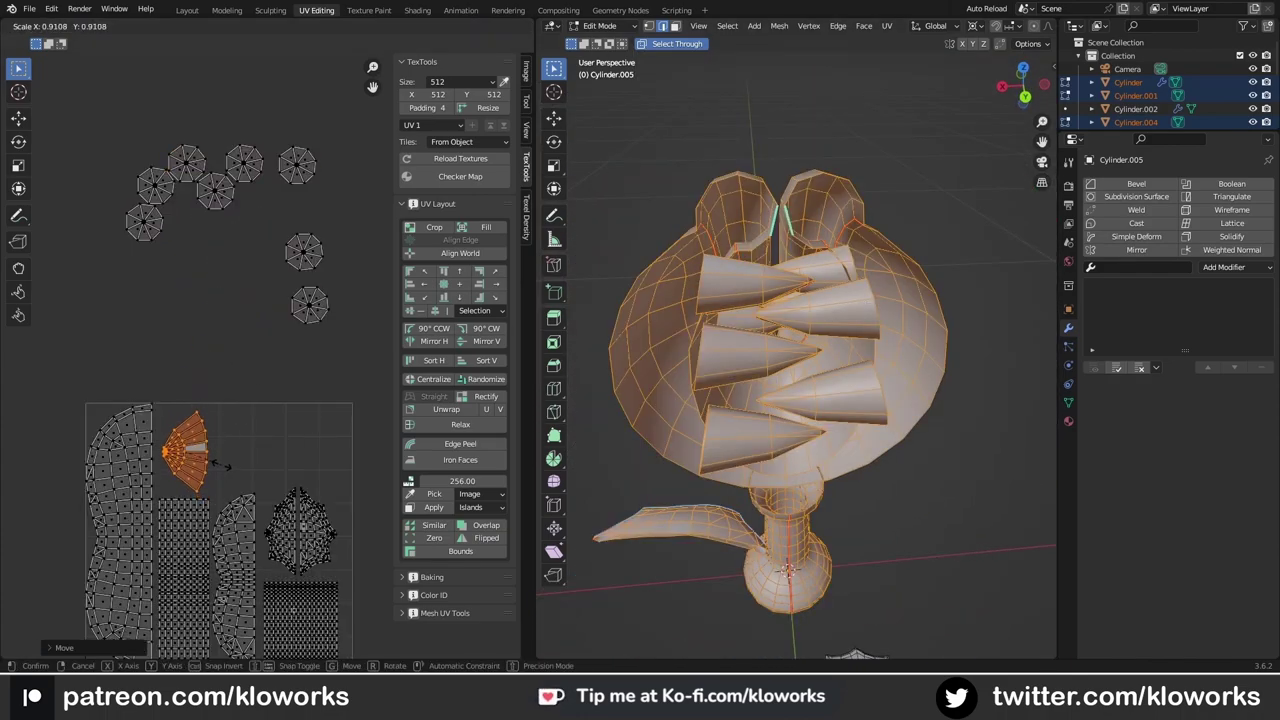
Step: Copy the tooth's UV layout and paste it onto another tooth
{"action": "left_click", "coordinate": [210, 500]}
{"action": "left_click", "coordinate": [226, 26]}
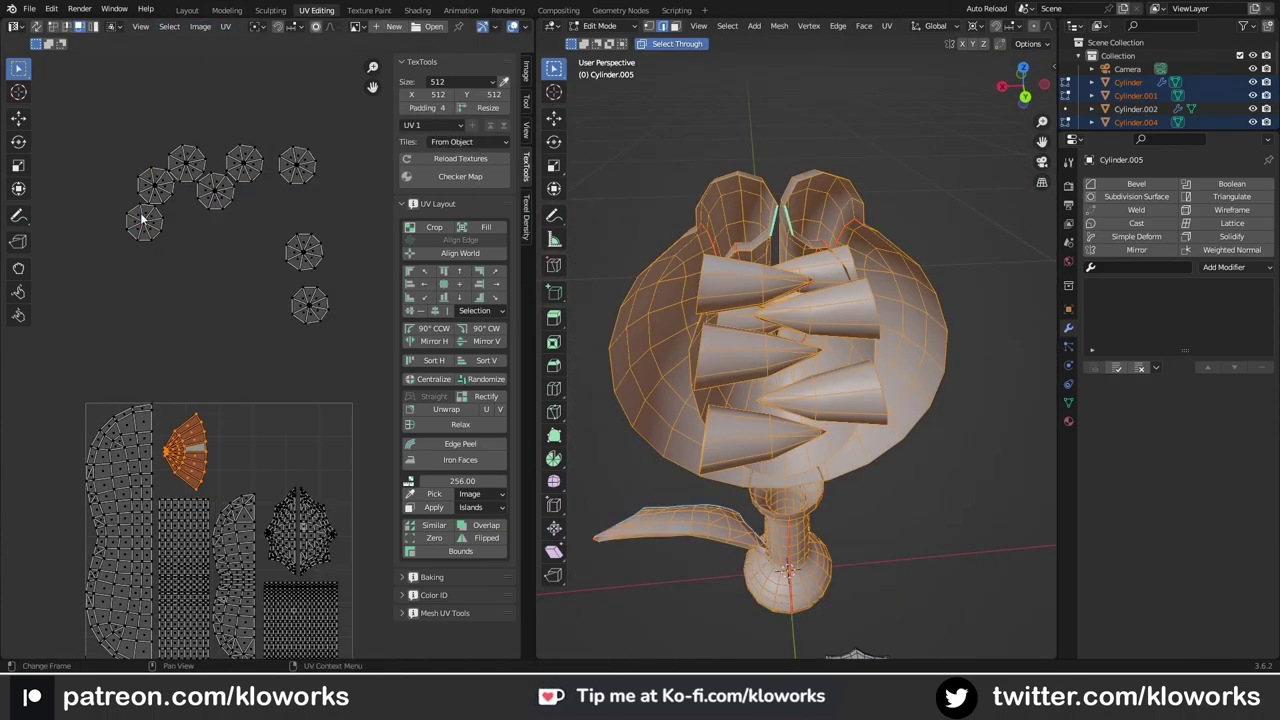
{"action": "left_click", "coordinate": [226, 26]}
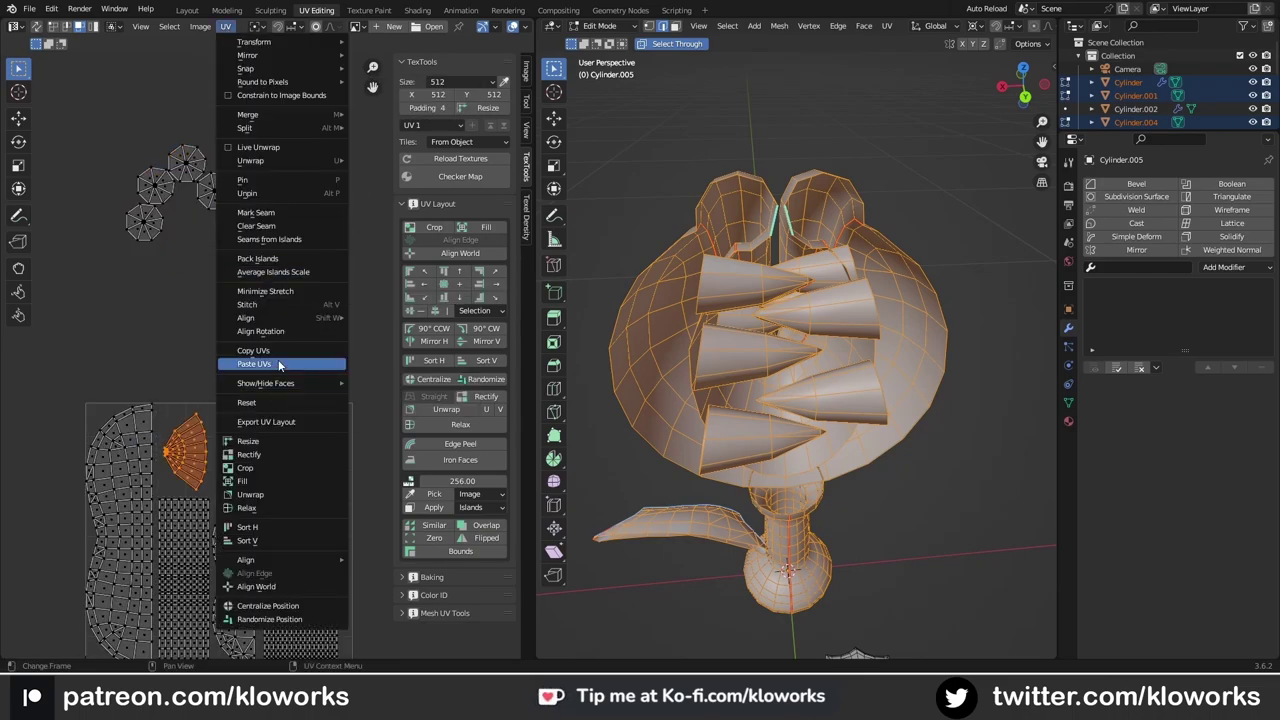
{"action": "left_click", "coordinate": [279, 365]}
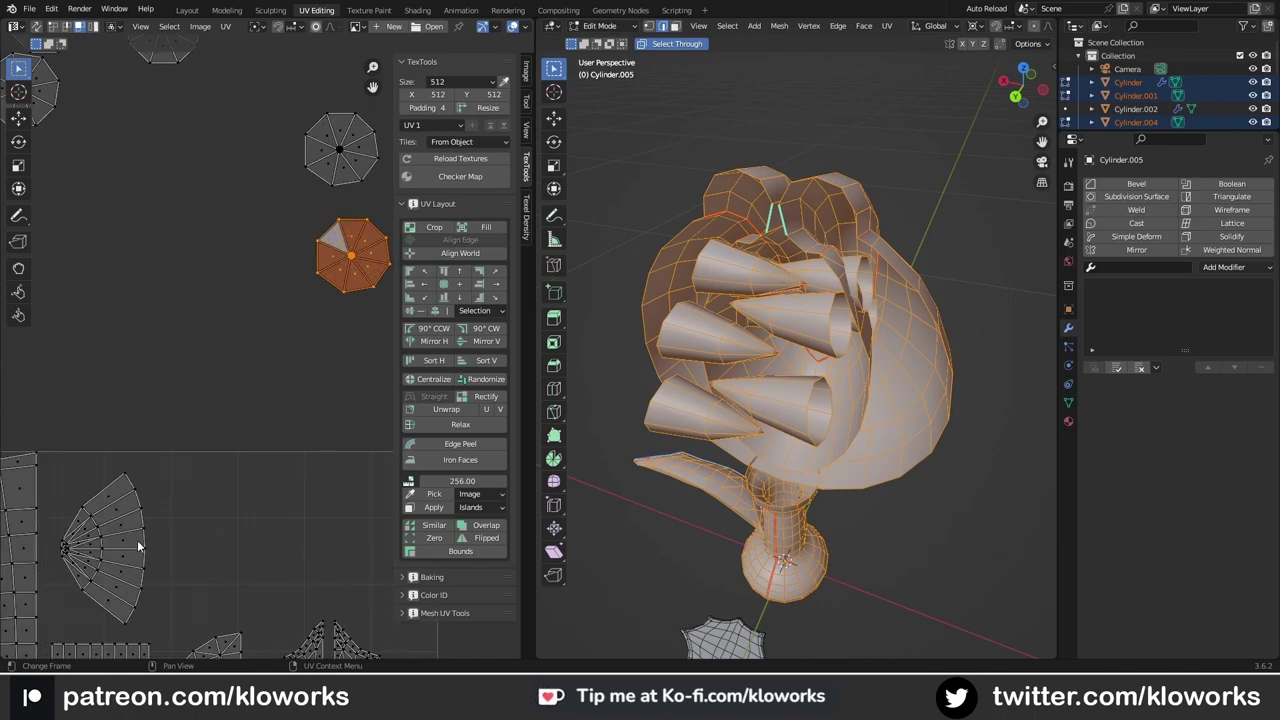
Step: Select all the teeth cones and separate them into their own object, Cylinder.003
{"action": "scroll", "coordinate": [300, 320], "scroll_direction": "up", "scroll_amount": 3}
{"action": "left_click_drag", "start_coordinate": [276, 249], "coordinate": [430, 362]}
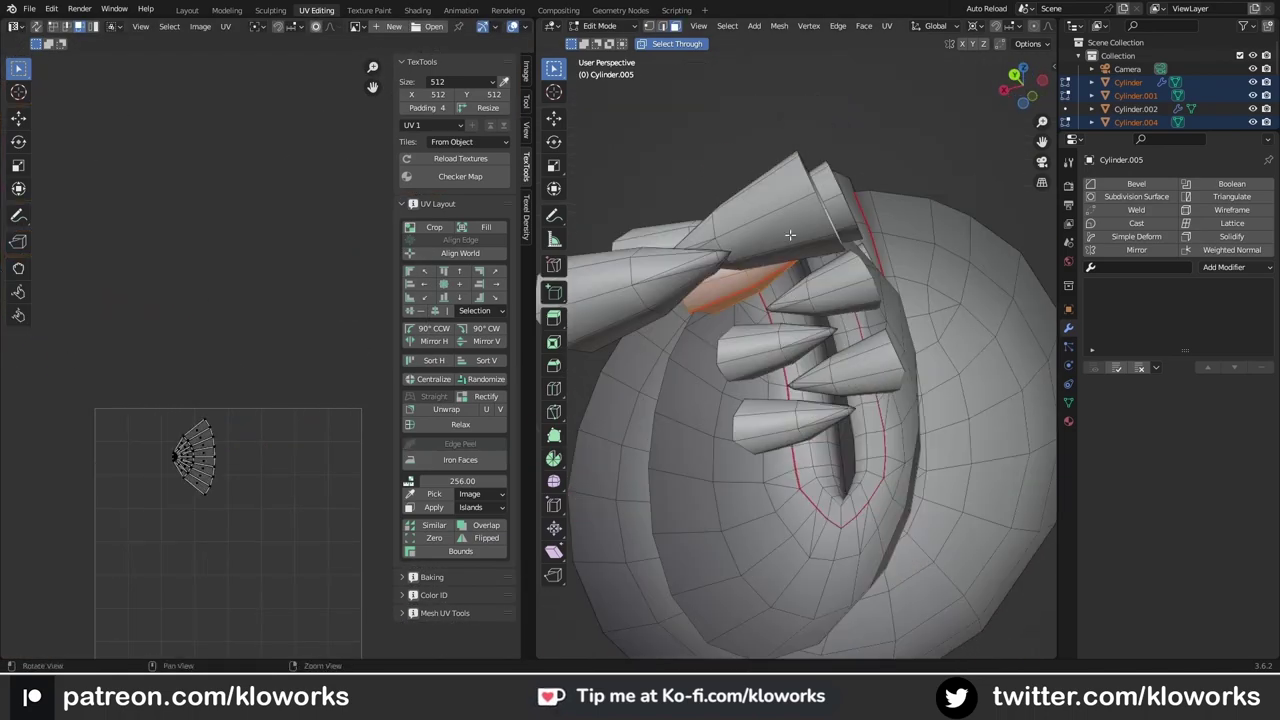
{"action": "key", "text": "l"}
{"action": "key", "text": "l"}
{"action": "key", "text": "l"}
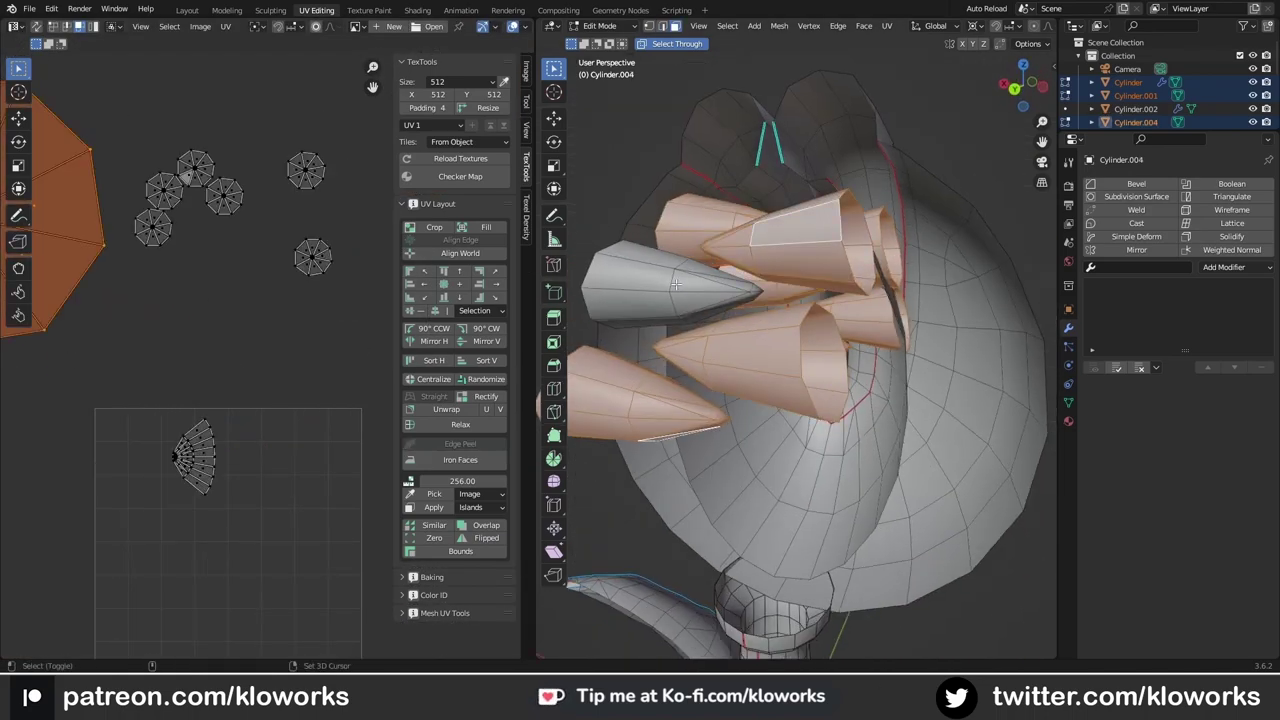
{"action": "middle_click_drag", "start_coordinate": [790, 234], "coordinate": [756, 291]}
{"action": "key", "text": "p"}
{"action": "left_click", "coordinate": [756, 291]}
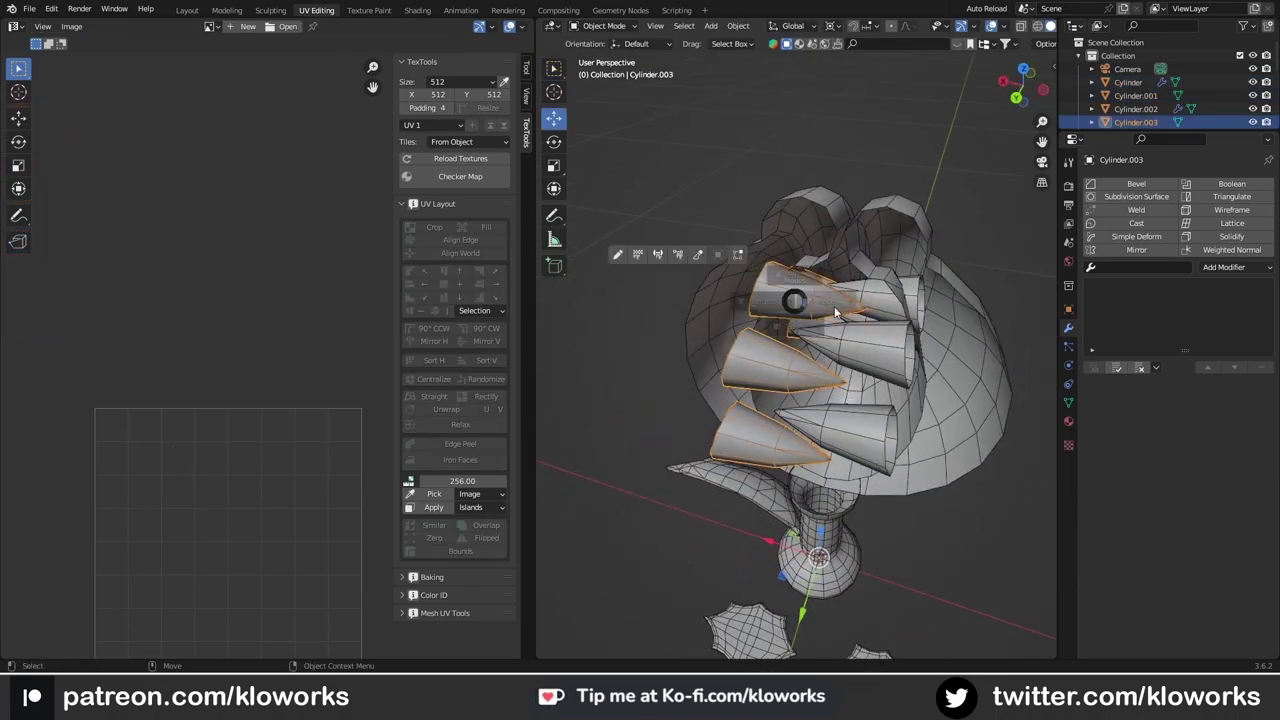
Step: Unwrap Cylinder.006's four tooth cones and straighten their fan islands with TexTools Align World
{"action": "mouse_move", "coordinate": [820, 252]}
{"action": "middle_mouse_down"}
{"action": "mouse_move", "coordinate": [700, 275]}
{"action": "mouse_move", "coordinate": [720, 290]}
{"action": "middle_mouse_up"}
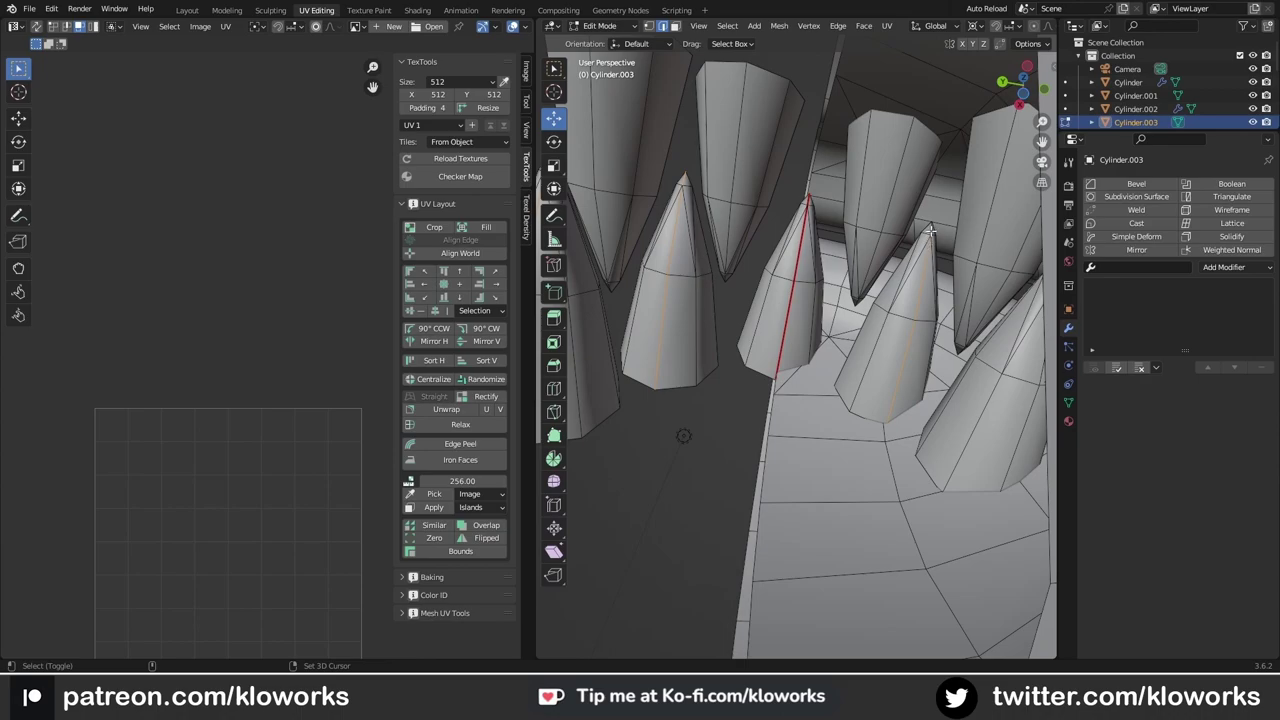
{"action": "scroll", "coordinate": [767, 337], "scroll_direction": "up", "scroll_amount": 5}
{"action": "key", "text": "u"}
{"action": "left_click", "coordinate": [720, 289]}
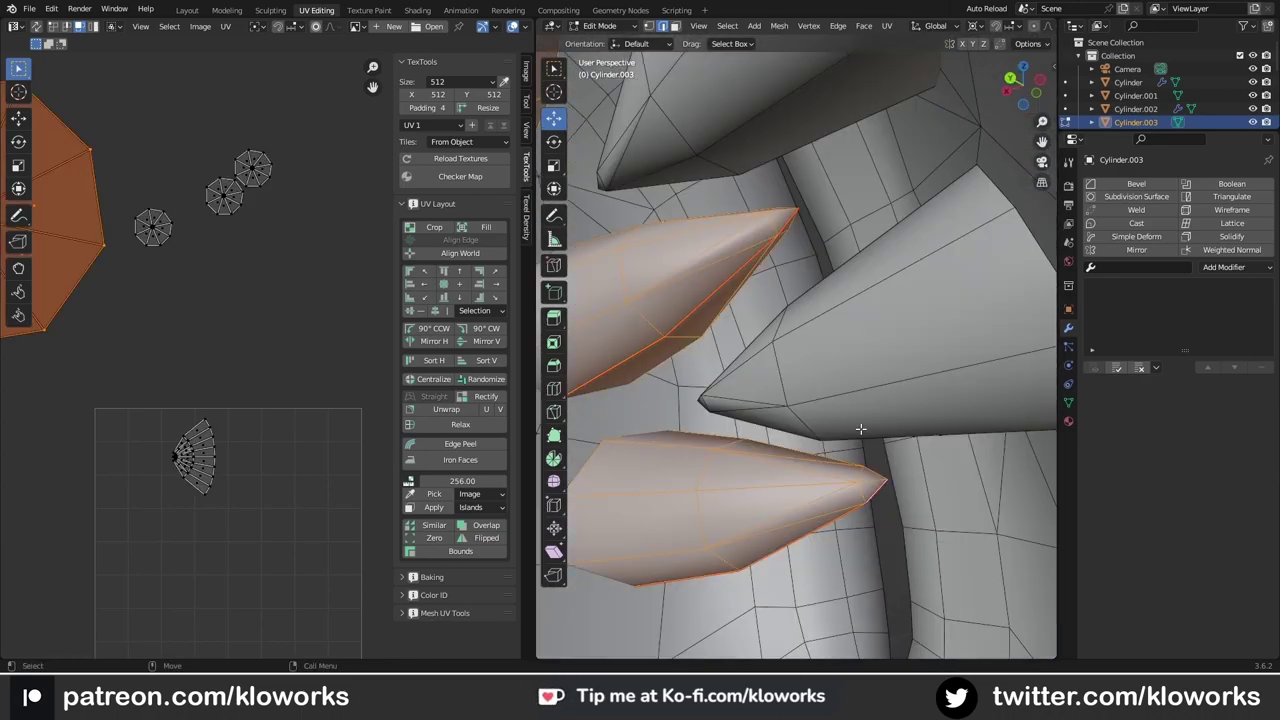
{"action": "scroll", "coordinate": [800, 350], "scroll_direction": "down", "scroll_amount": 5}
{"action": "scroll", "coordinate": [246, 336], "scroll_direction": "up", "scroll_amount": 3}
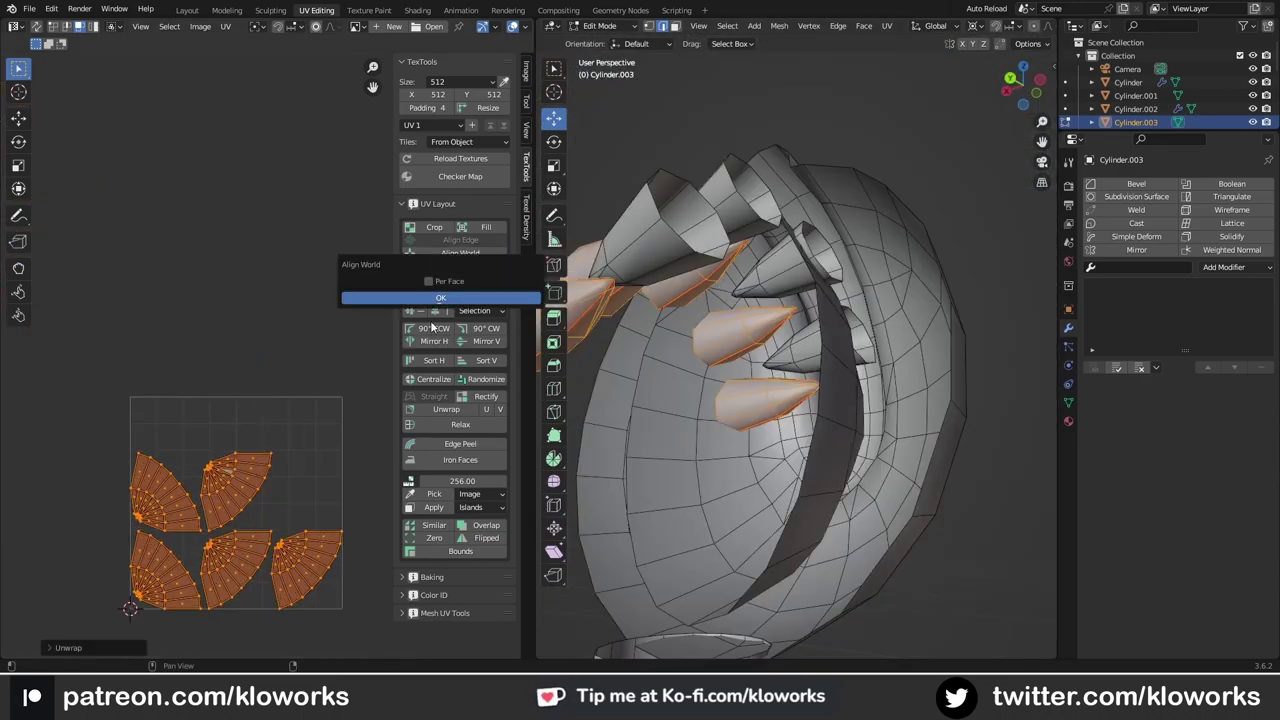
{"action": "left_click", "coordinate": [455, 254]}
{"action": "left_click", "coordinate": [436, 530]}
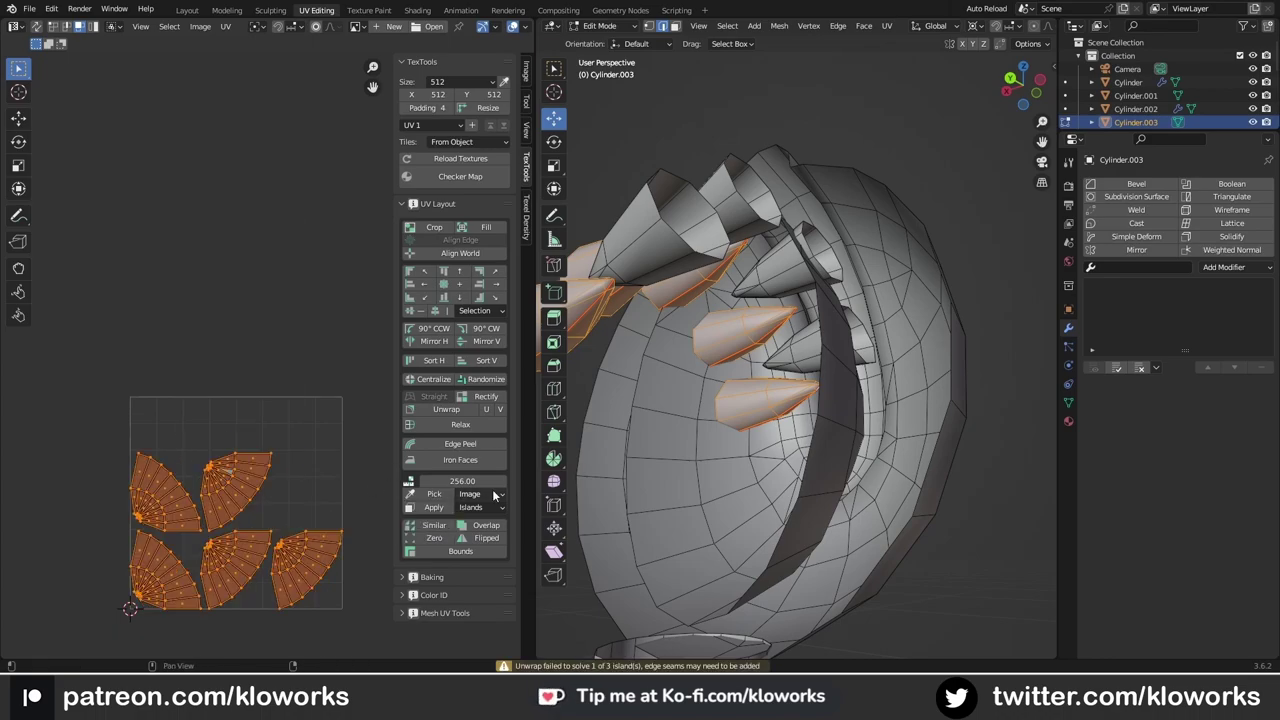
{"action": "left_click", "coordinate": [463, 253]}
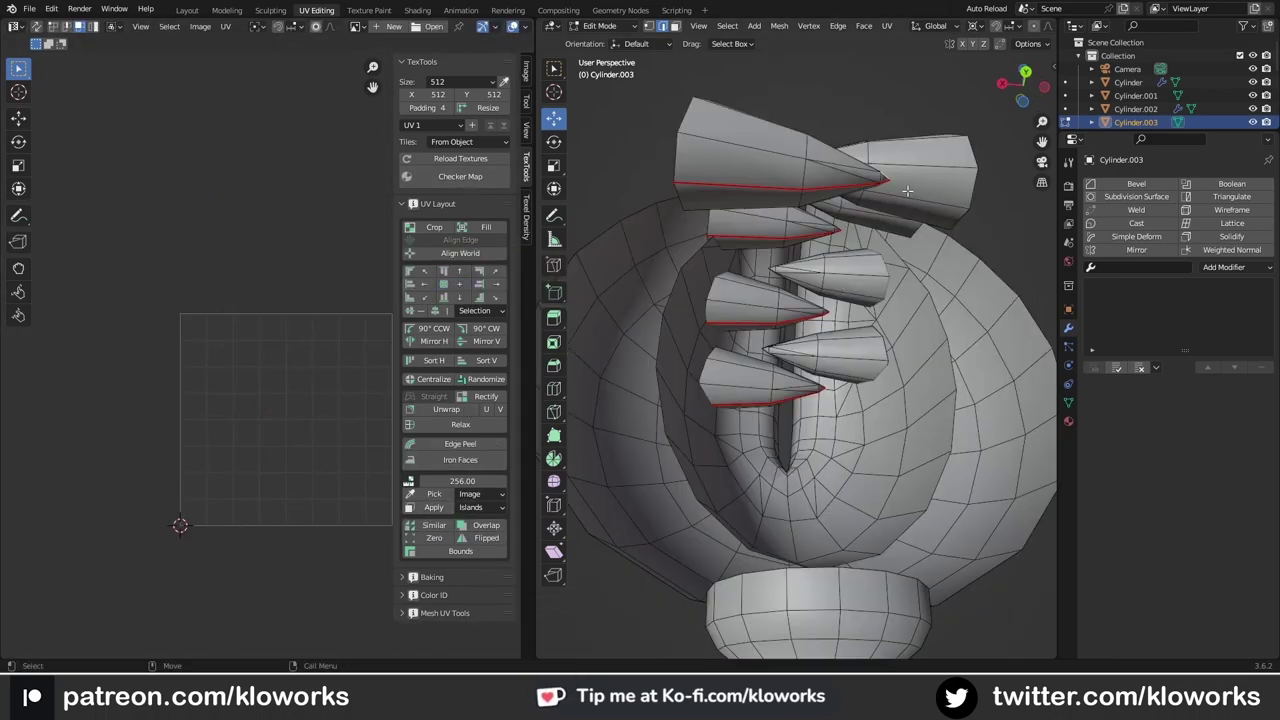
{"action": "scroll", "coordinate": [604, 251], "scroll_direction": "up", "scroll_amount": 3}
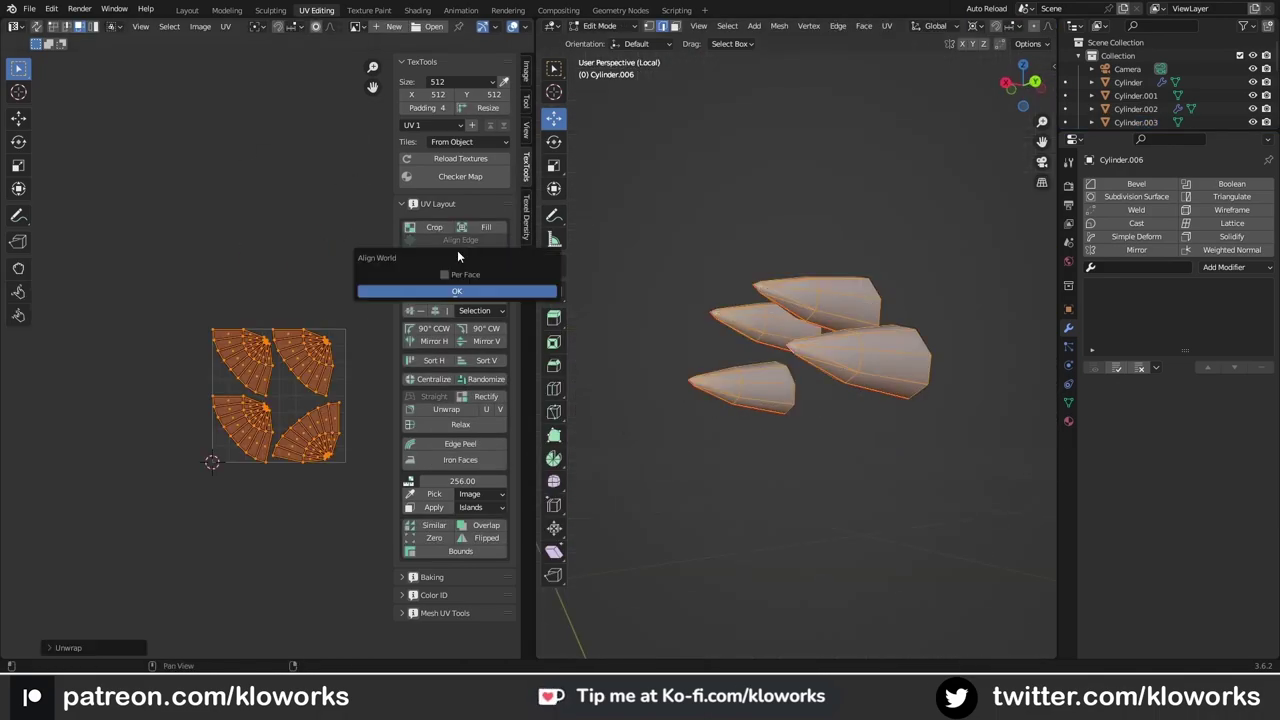
Step: Stack the cone teeth UV islands into one fan and average all island scales
{"action": "left_click", "coordinate": [284, 169]}
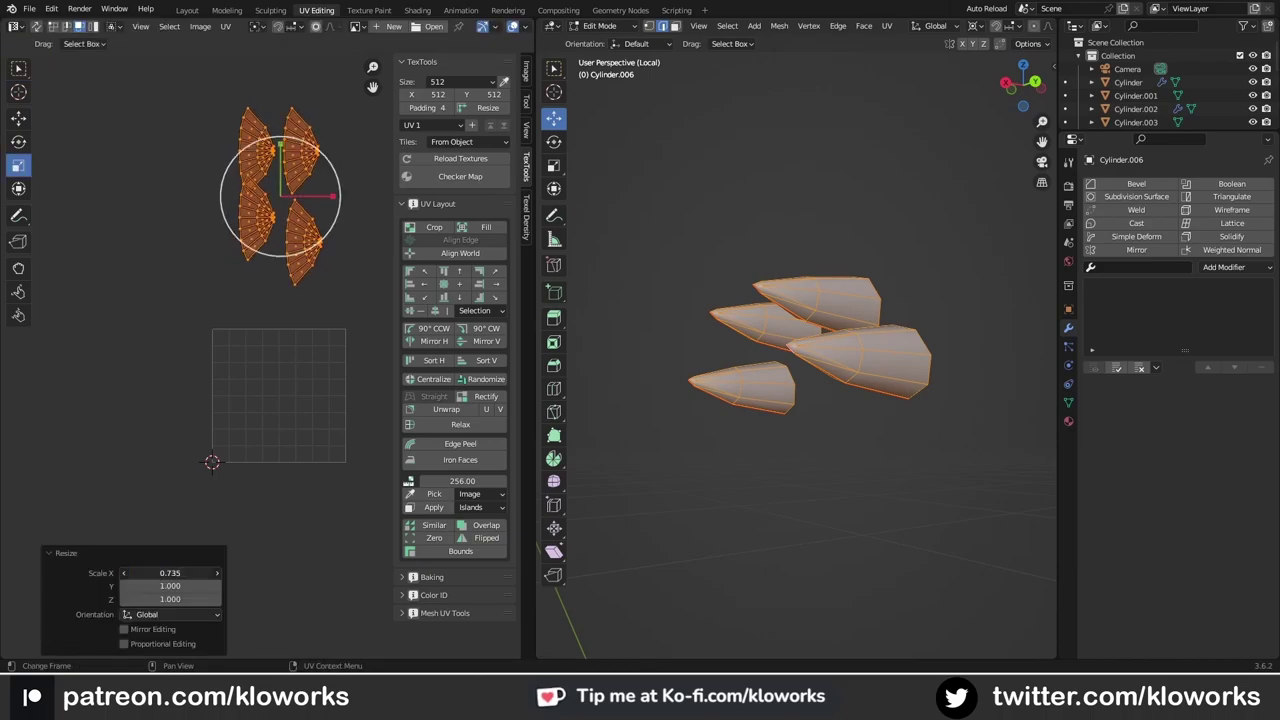
{"action": "left_click", "coordinate": [438, 416]}
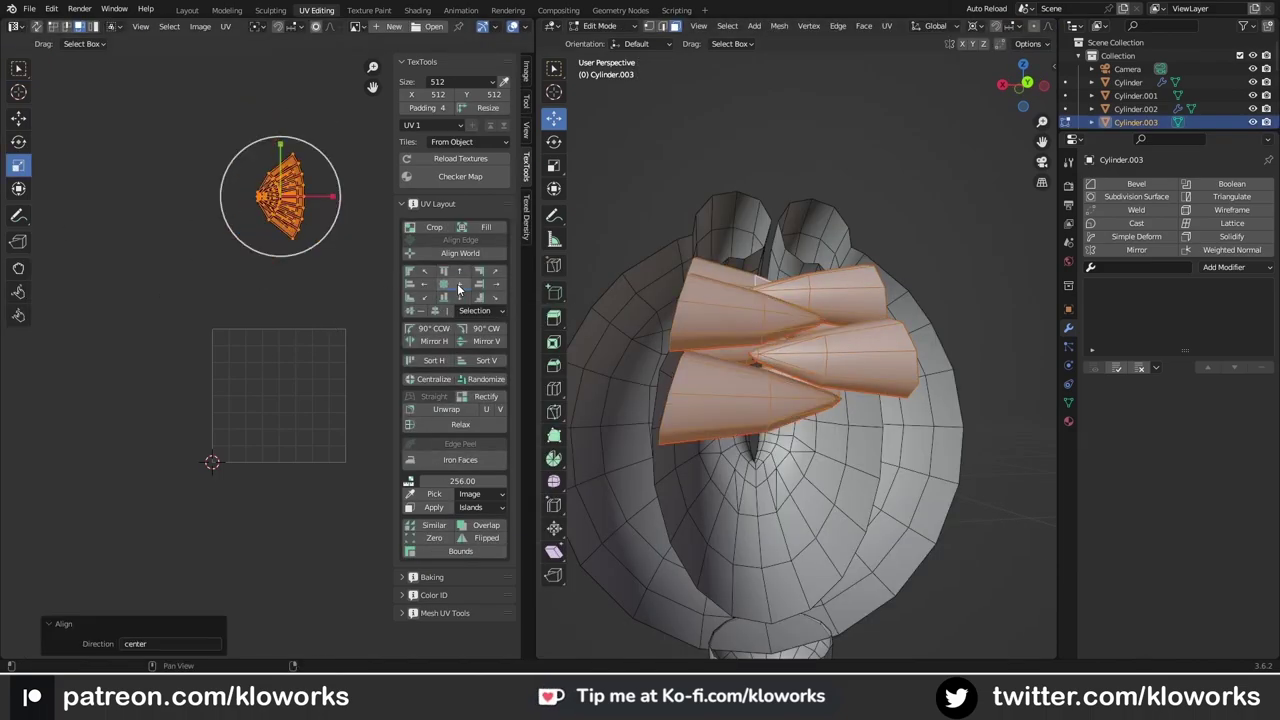
{"action": "left_click", "coordinate": [226, 26]}
{"action": "left_click", "coordinate": [288, 331]}
Step: Edit the body and teeth UVs together, resize the teeth fan and pack all islands
{"action": "key", "text": "Tab"}
{"action": "scroll", "coordinate": [800, 400], "scroll_direction": "down", "scroll_amount": 3}
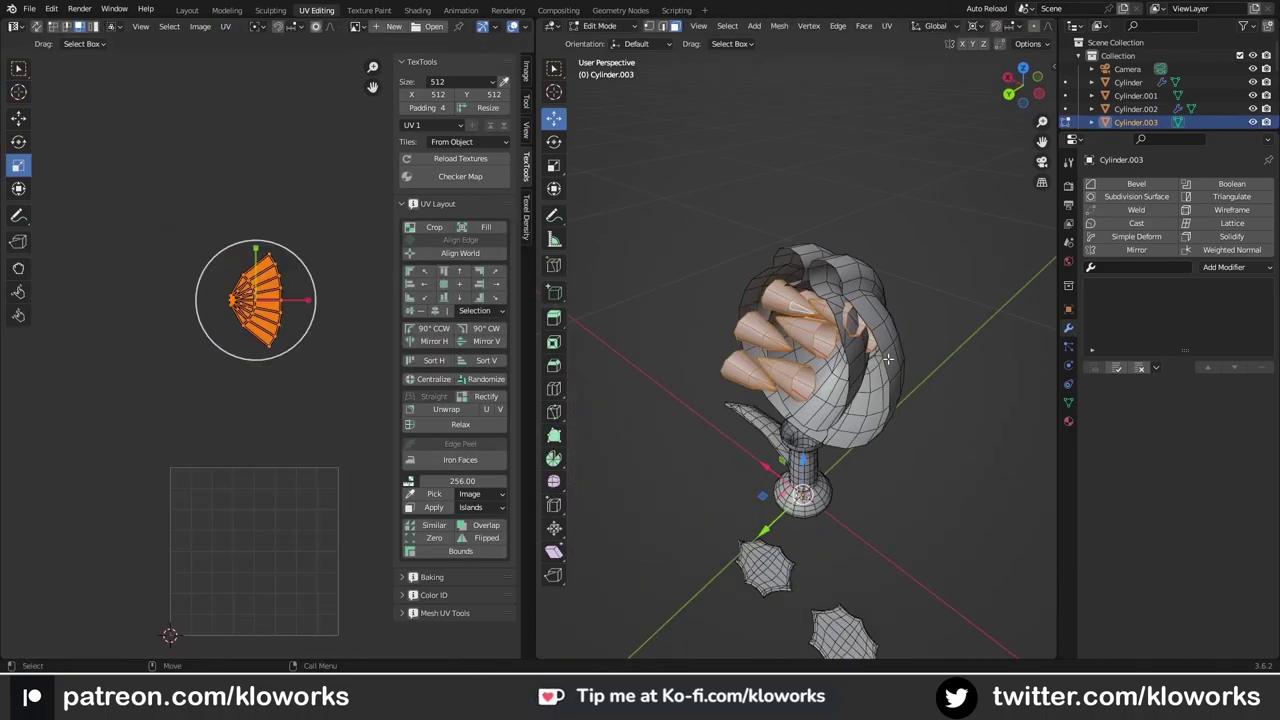
{"action": "middle_click_drag", "start_coordinate": [800, 400], "coordinate": [760, 380]}
{"action": "left_click_drag", "start_coordinate": [709, 229], "coordinate": [920, 529]}
{"action": "key", "text": "Tab"}
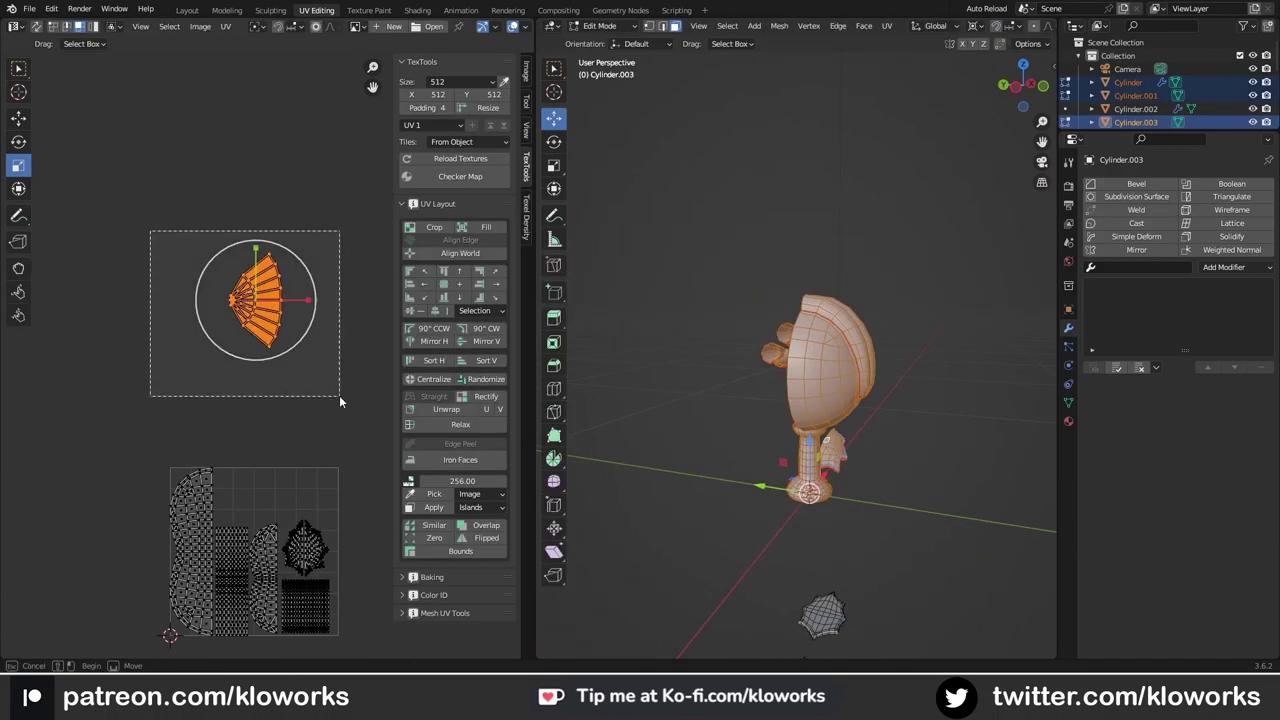
{"action": "key", "text": "s"}
{"action": "scroll", "coordinate": [281, 305], "scroll_direction": "up", "scroll_amount": 2}
{"action": "key", "text": "ctrl+p"}
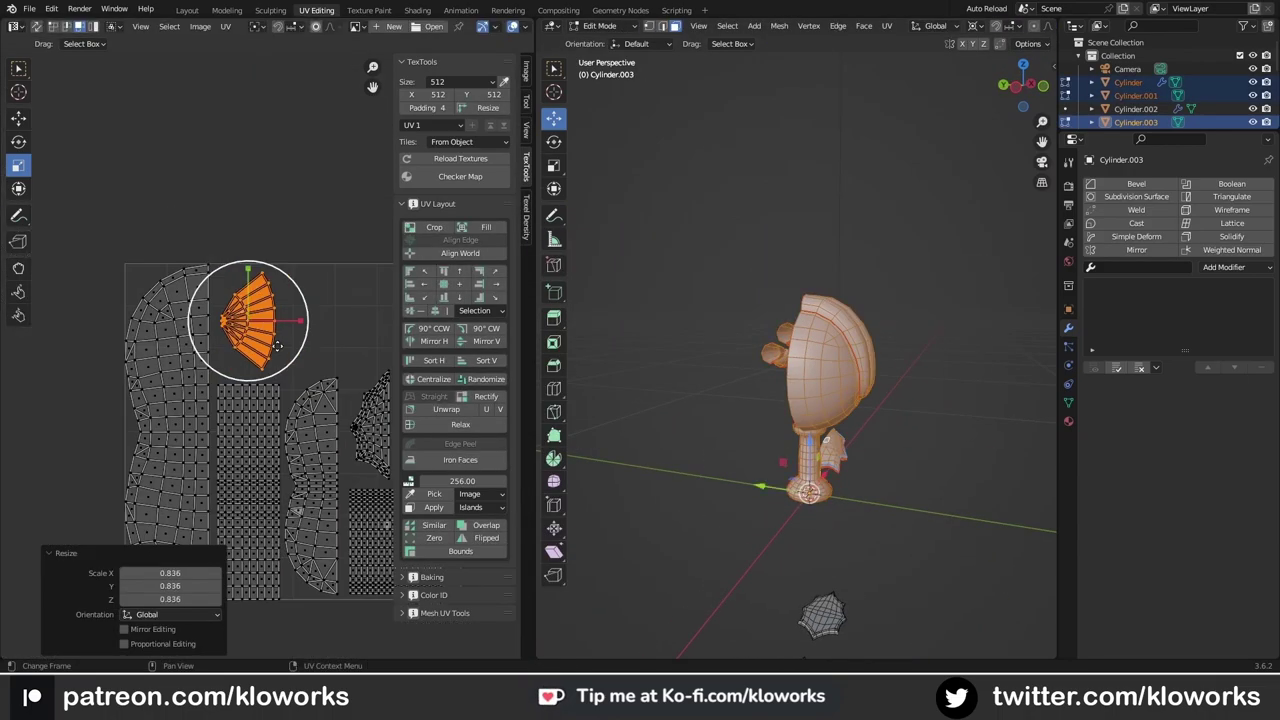
Step: Turn the watermelon to a front view and bring up the painter's texture export options
{"action": "scroll", "coordinate": [336, 328], "scroll_direction": "down", "scroll_amount": 1}
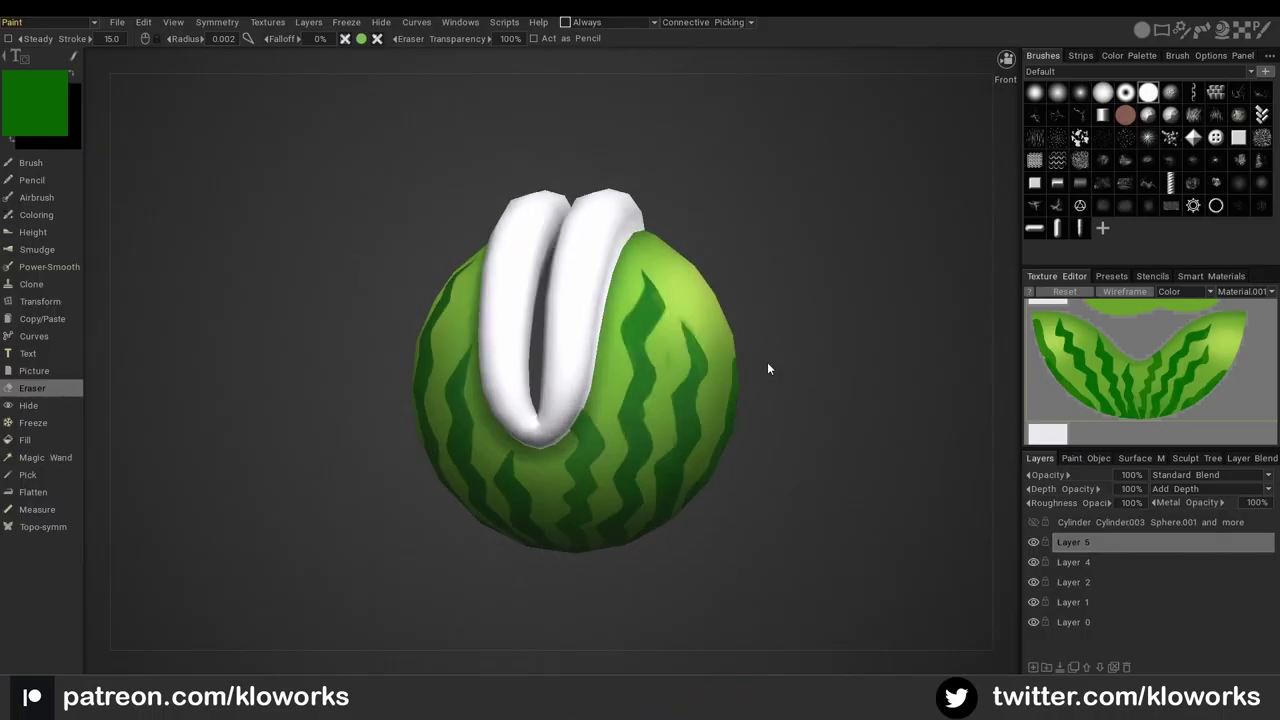
{"action": "left_click_drag", "start_coordinate": [801, 348], "coordinate": [815, 365]}
{"action": "scroll", "coordinate": [815, 365], "scroll_direction": "down", "scroll_amount": 2}
{"action": "scroll", "coordinate": [738, 408], "scroll_direction": "up", "scroll_amount": 2}
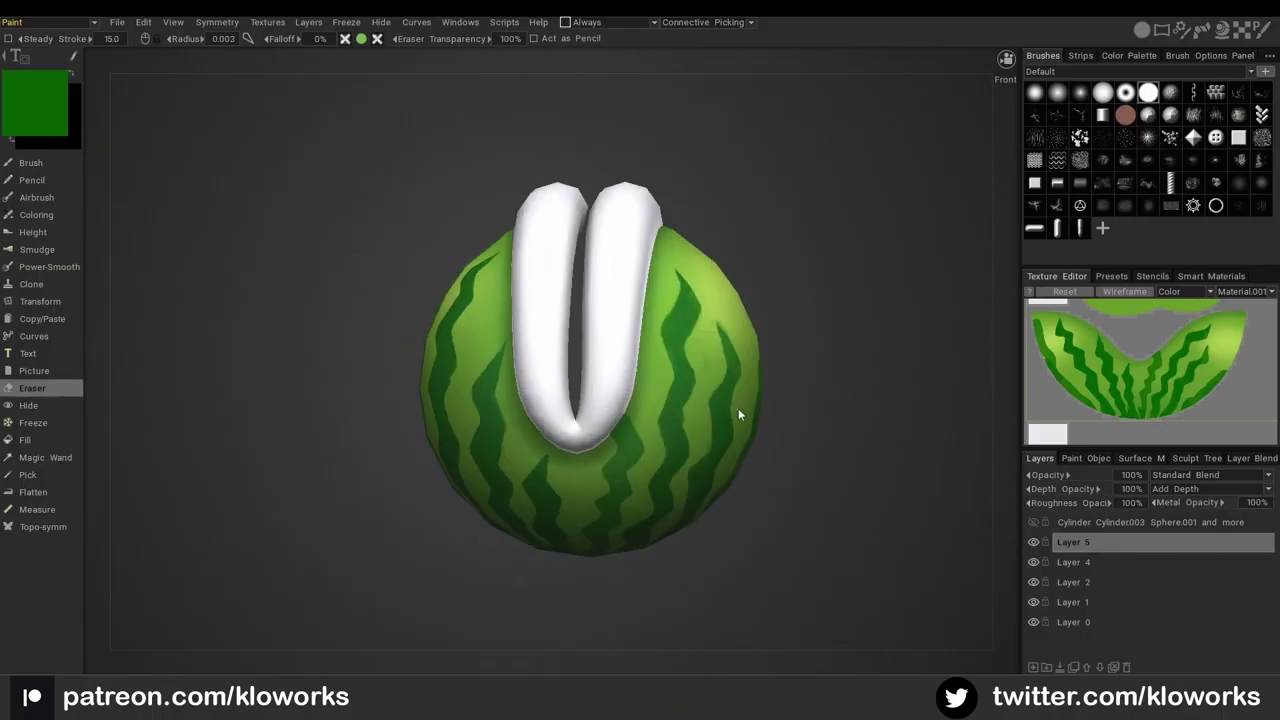
{"action": "left_click", "coordinate": [265, 22]}
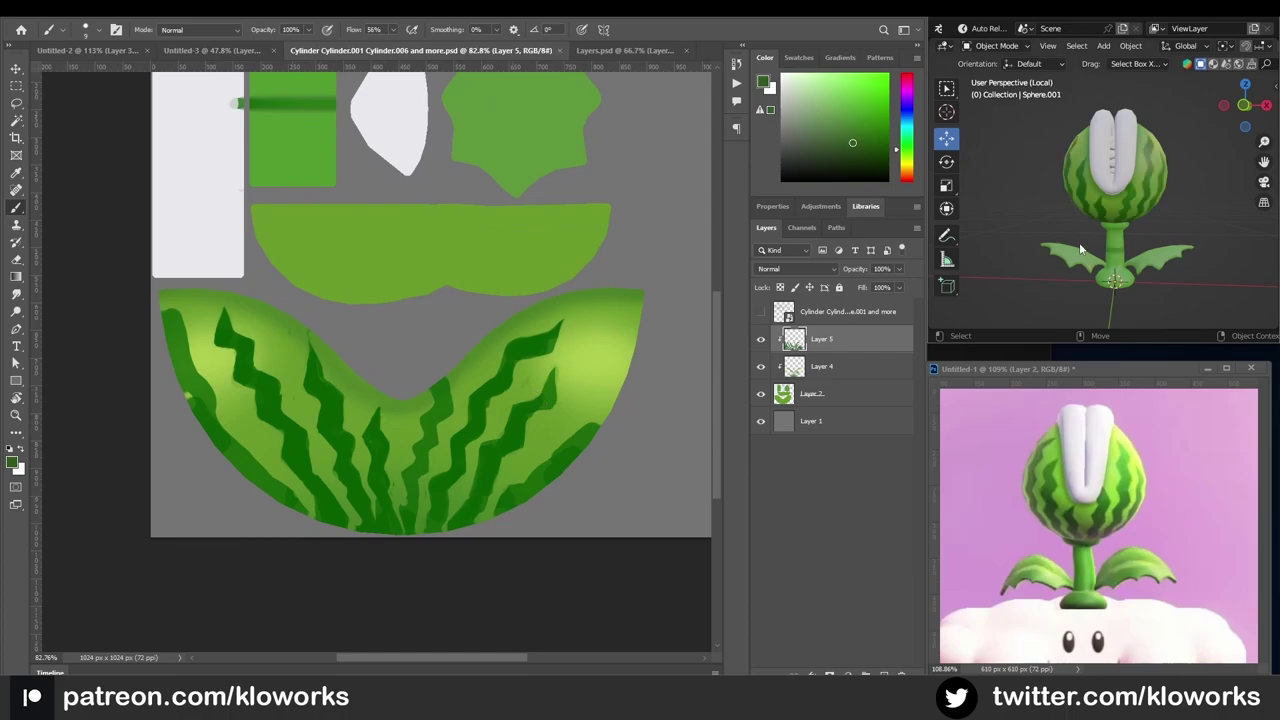
Step: Repaint and erase the dark green zigzag stripe edges on Layer 5, then zoom out to the whole texture
{"action": "middle_click_drag", "start_coordinate": [1192, 236], "coordinate": [1106, 214]}
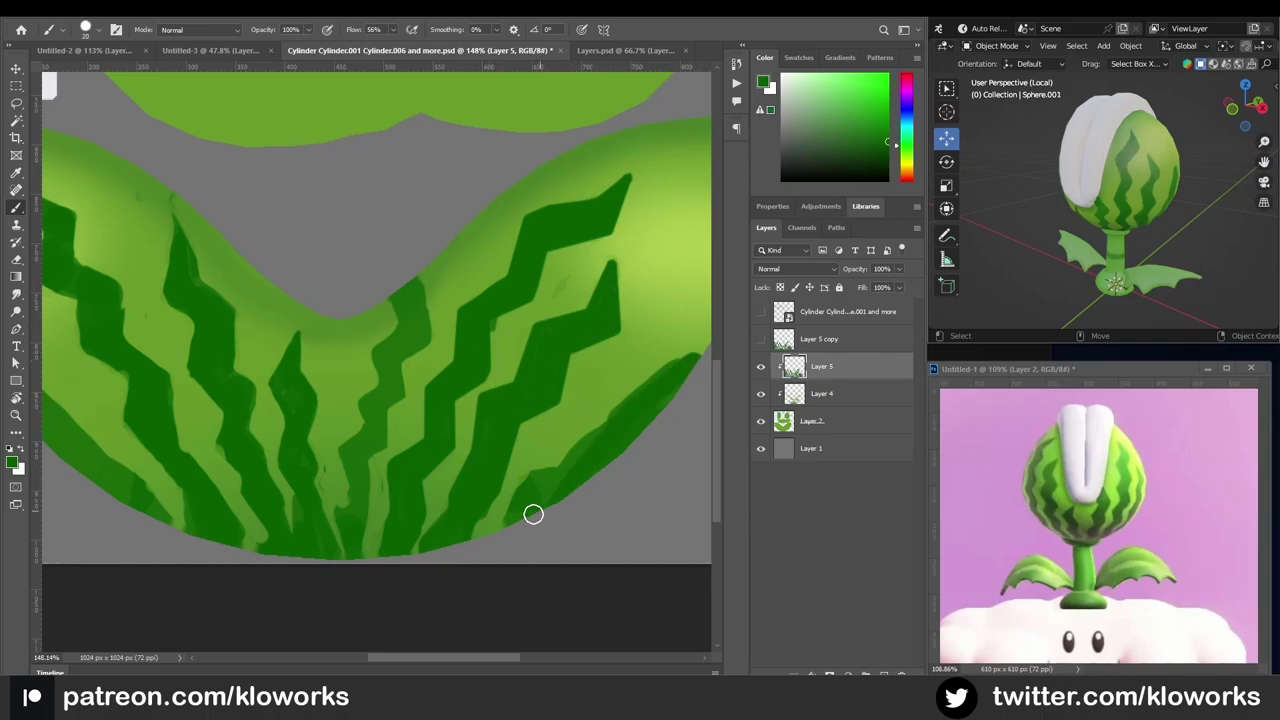
{"action": "key", "text": "e"}
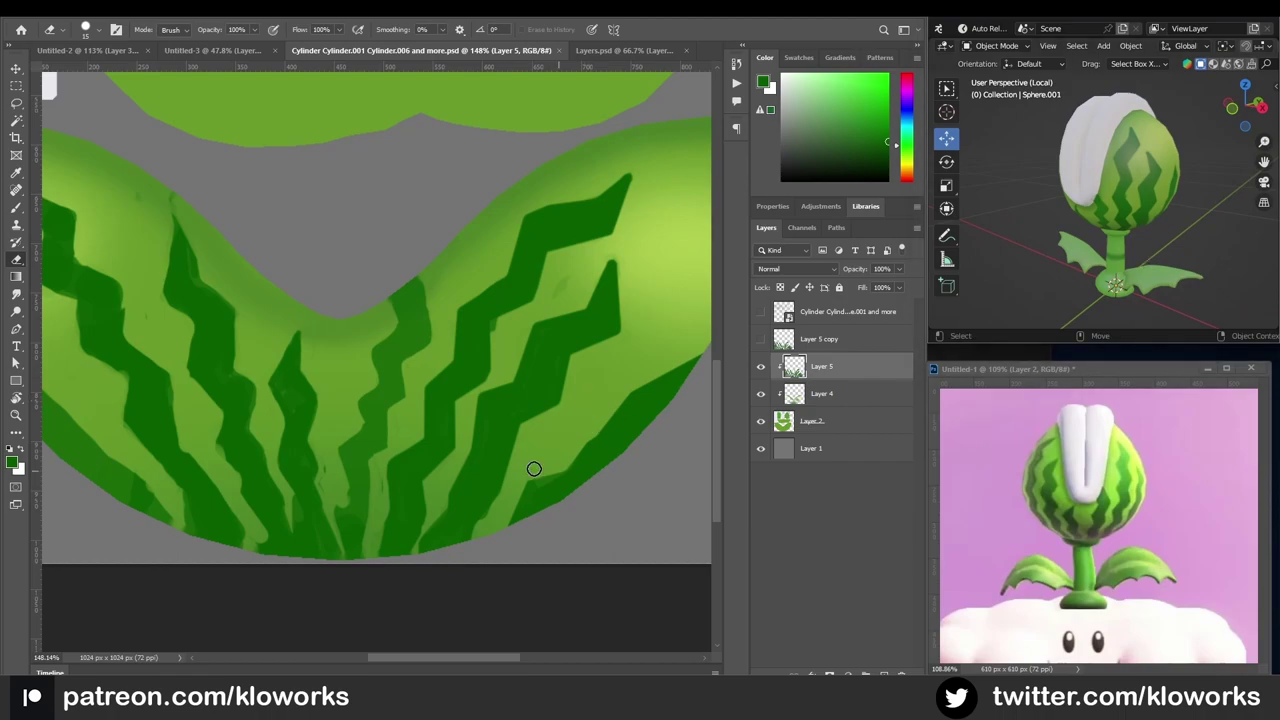
{"action": "key", "text": "b"}
{"action": "key", "text": "e"}
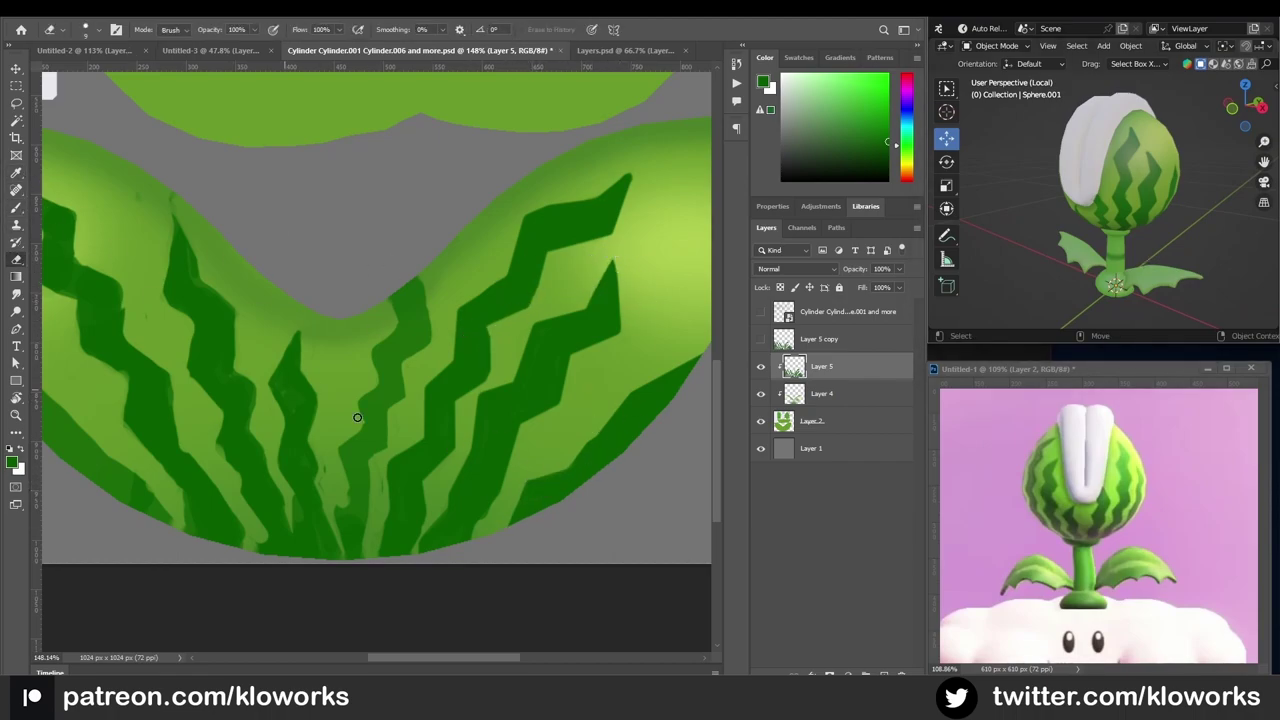
{"action": "scroll", "coordinate": [351, 343], "scroll_direction": "down", "scroll_amount": 5, "text": "alt"}
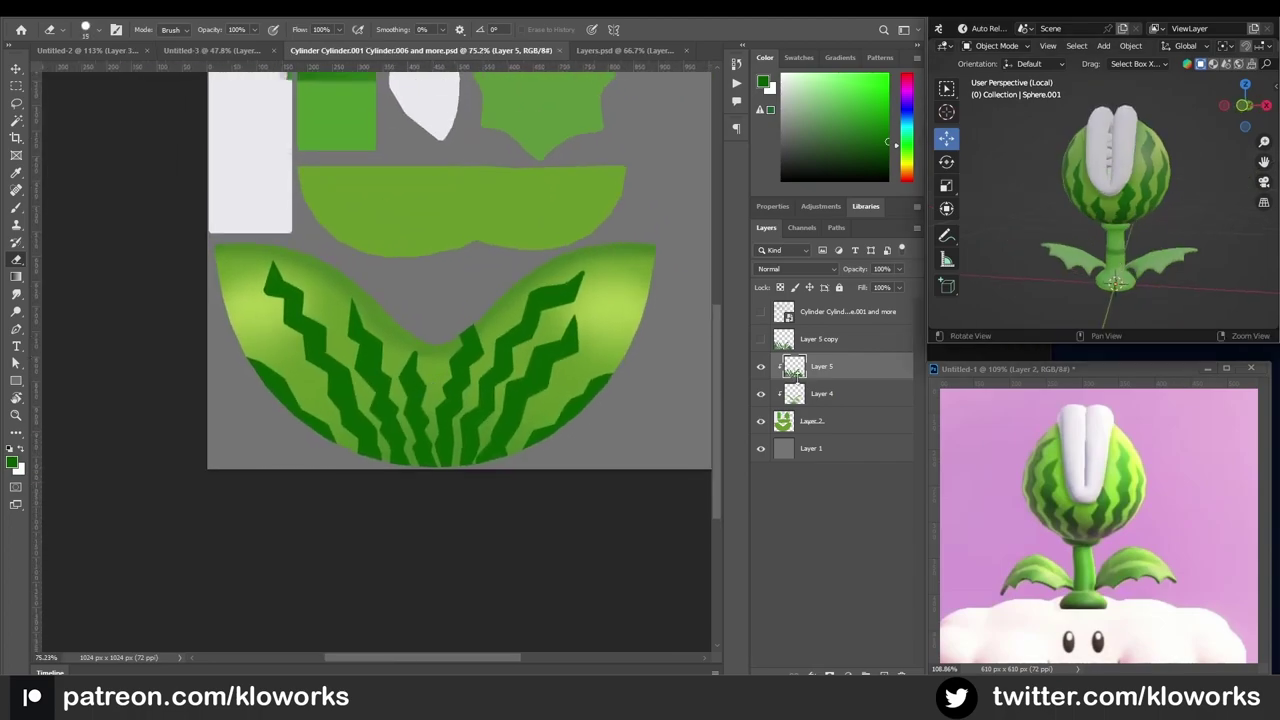
Step: Lock Layer 5's transparent pixels and try lightening the stripe tops, then undo it
{"action": "left_click", "coordinate": [797, 383], "text": "ctrl"}
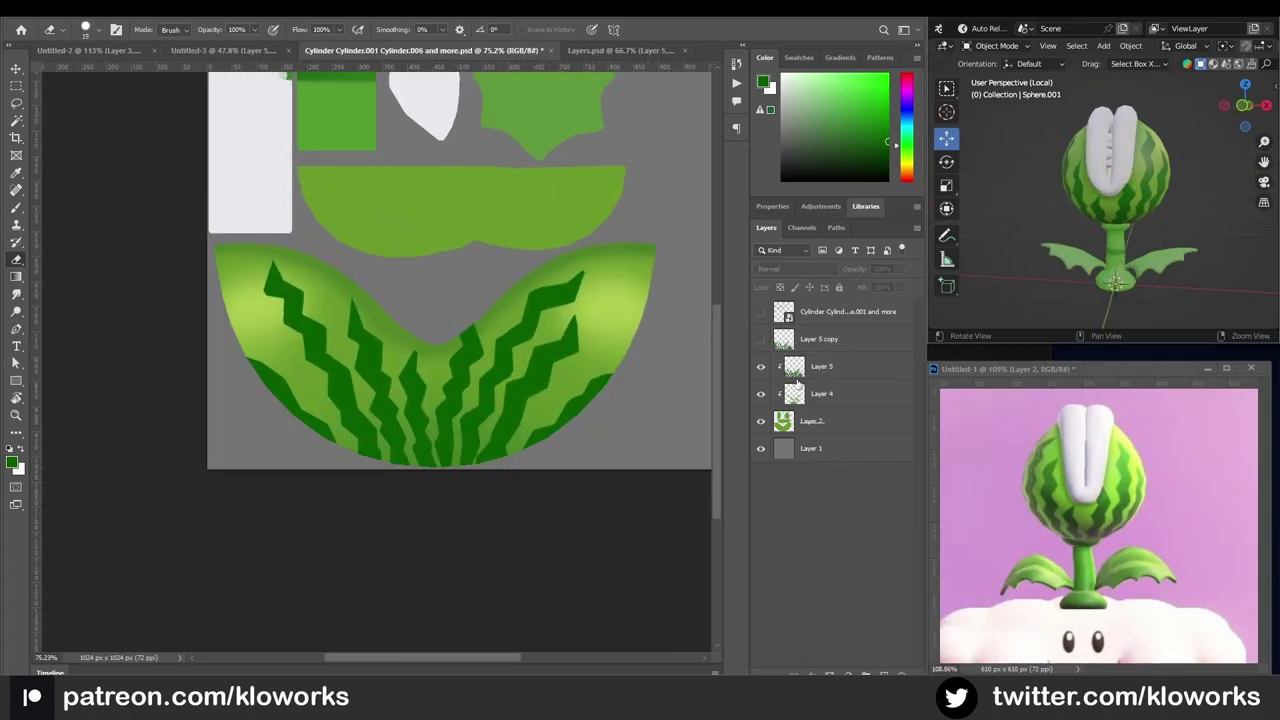
{"action": "left_click", "coordinate": [797, 378]}
{"action": "left_click", "coordinate": [652, 337]}
{"action": "key", "text": "Return"}
{"action": "key", "text": "b"}
{"action": "left_click", "coordinate": [552, 322], "text": "alt"}
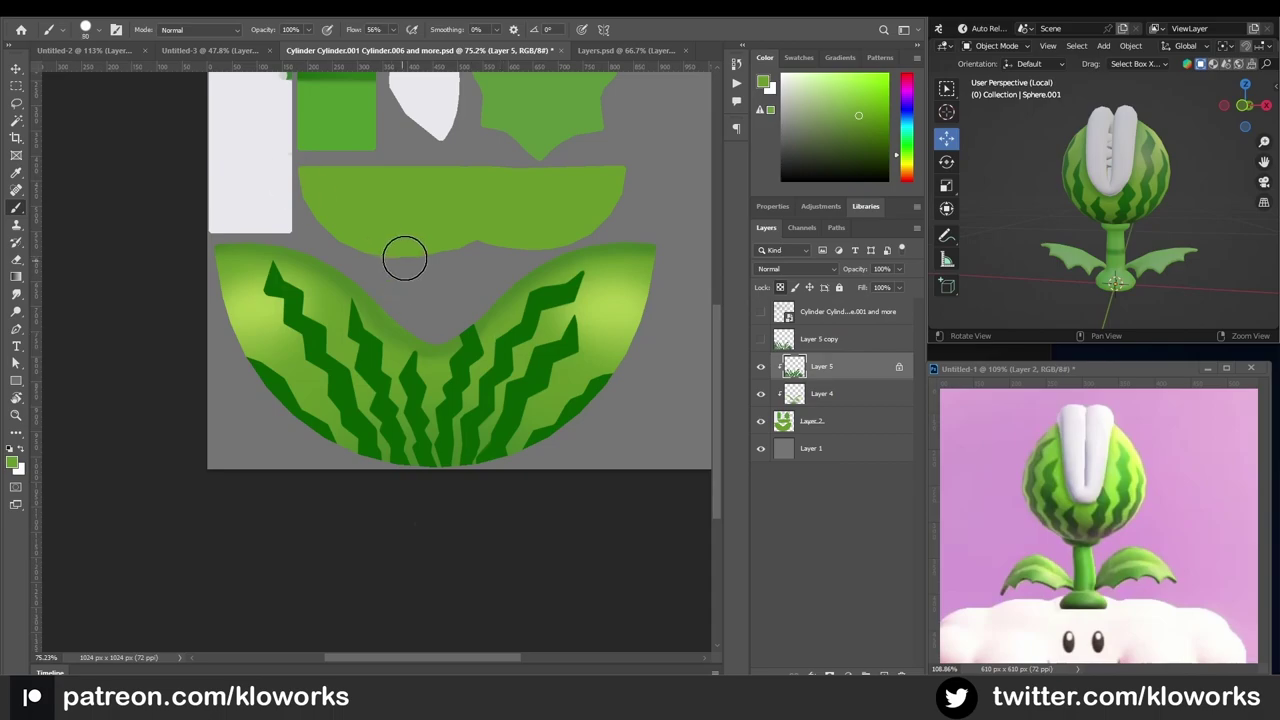
{"action": "left_click_drag", "start_coordinate": [404, 259], "coordinate": [563, 263]}
{"action": "left_click", "coordinate": [879, 150]}
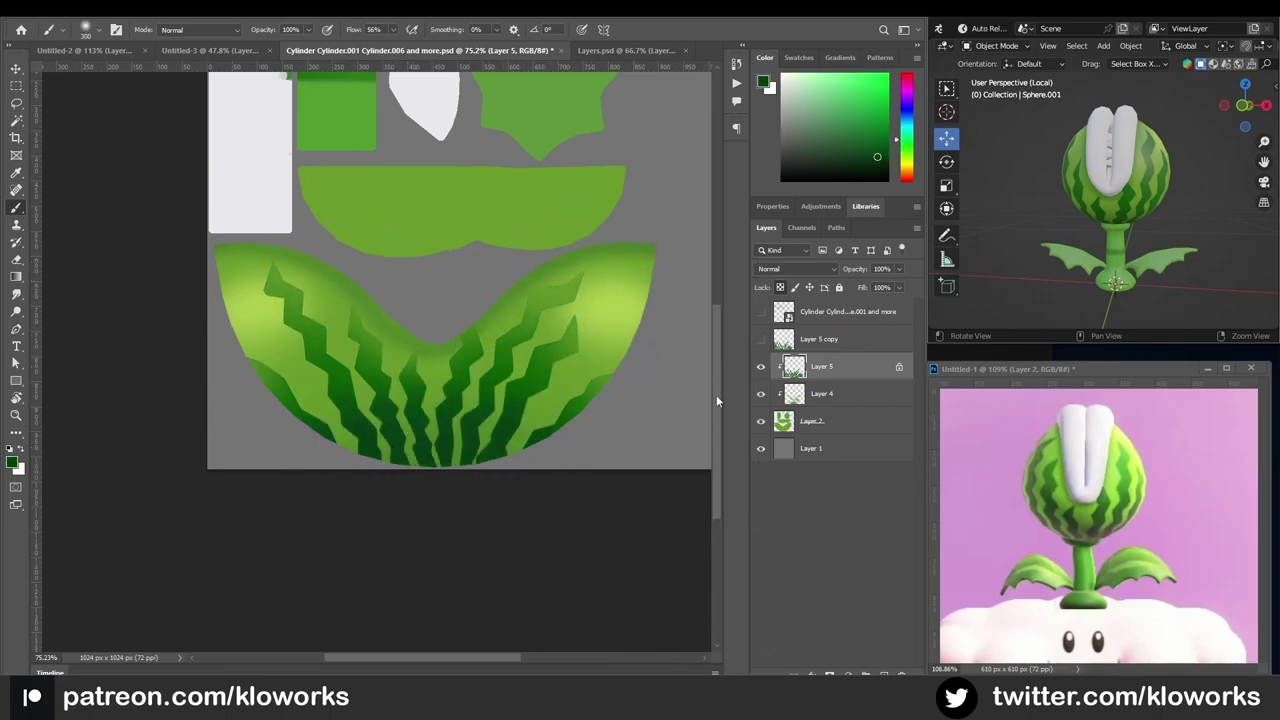
{"action": "key", "text": "ctrl+z"}
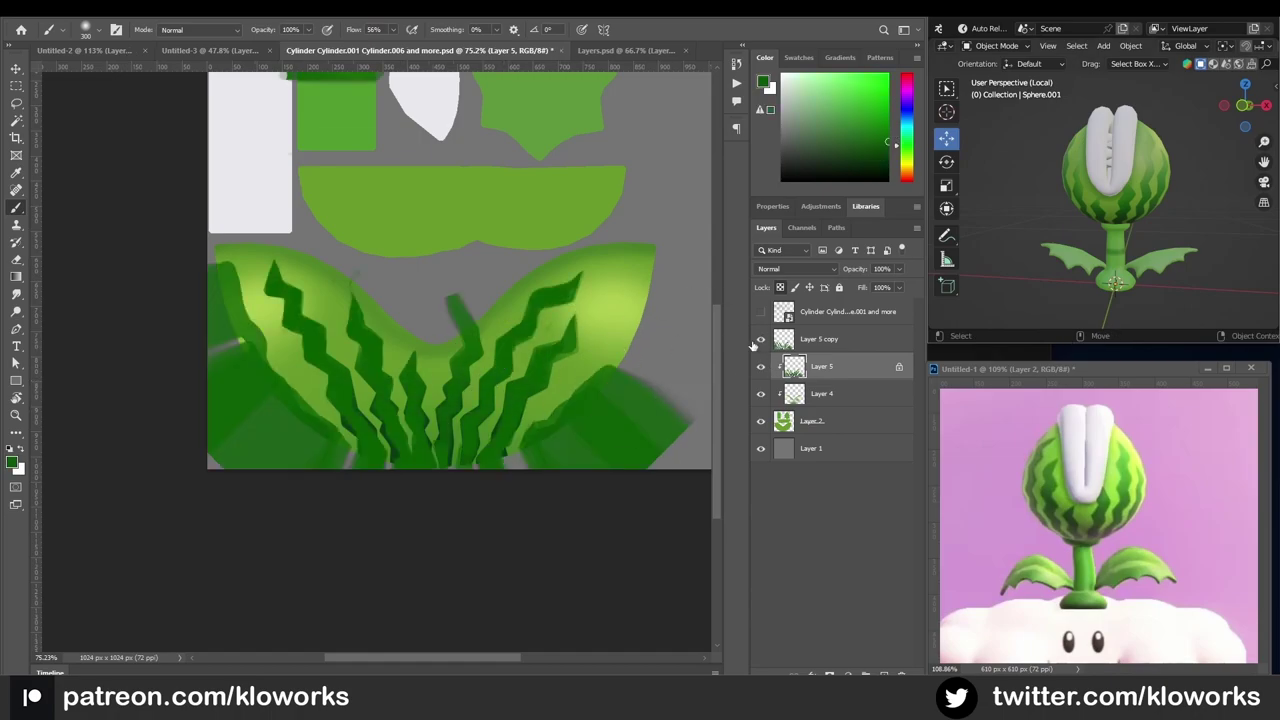
Step: Shade the zigzag stripes in green at the upper right and near the melon's bottom
{"action": "right_click", "coordinate": [400, 306]}
{"action": "left_click", "coordinate": [297, 167], "text": "alt"}
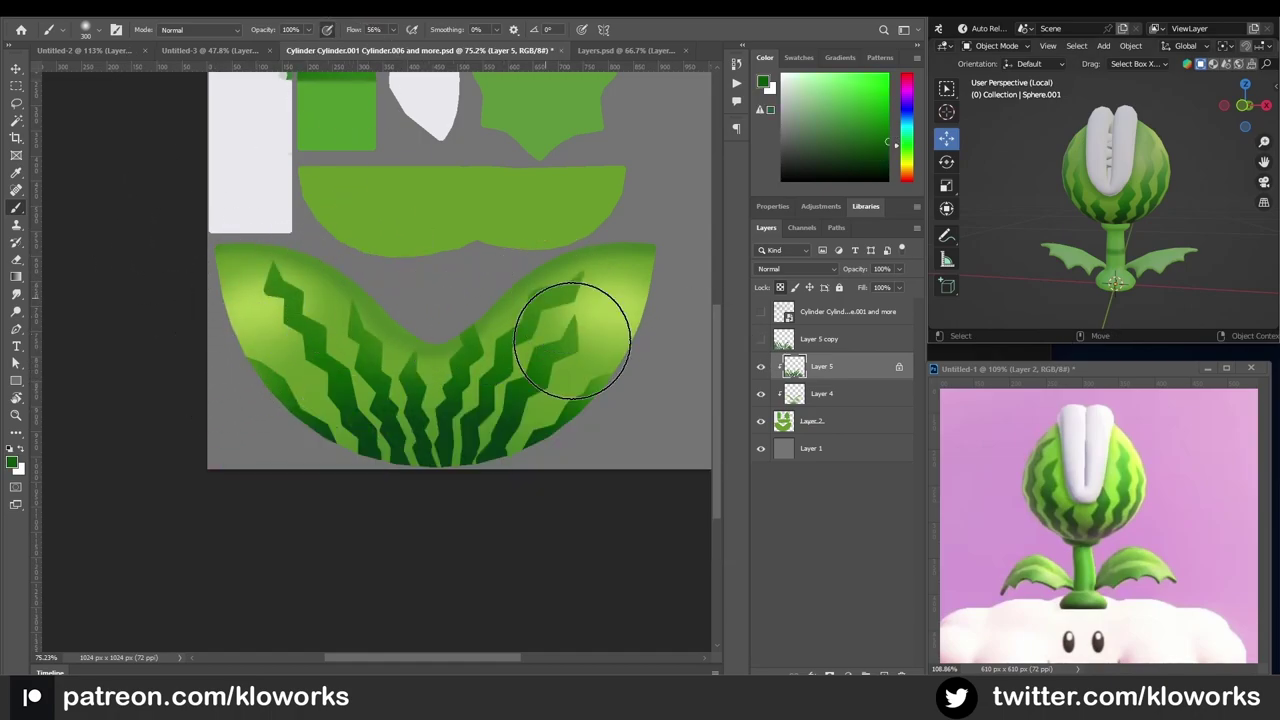
{"action": "left_click_drag", "start_coordinate": [568, 310], "coordinate": [491, 325]}
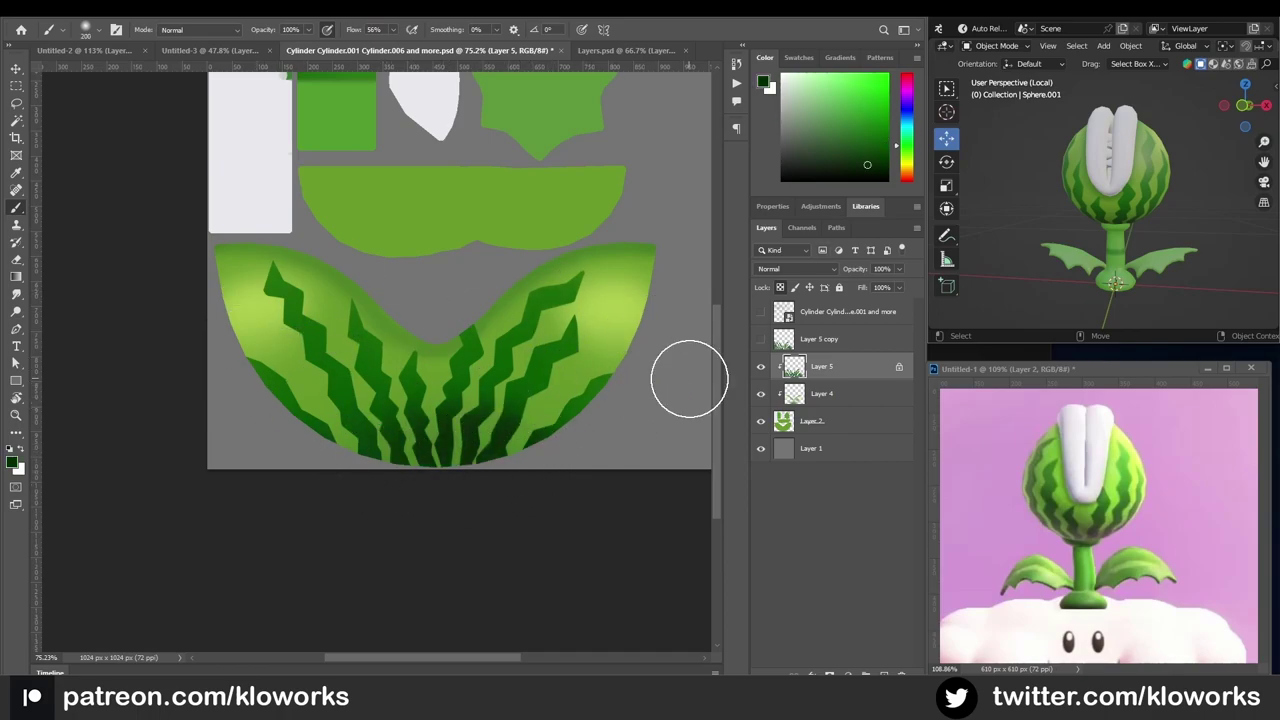
{"action": "left_click_drag", "start_coordinate": [505, 410], "coordinate": [478, 462]}
{"action": "middle_click_drag", "start_coordinate": [1060, 220], "coordinate": [1089, 230]}
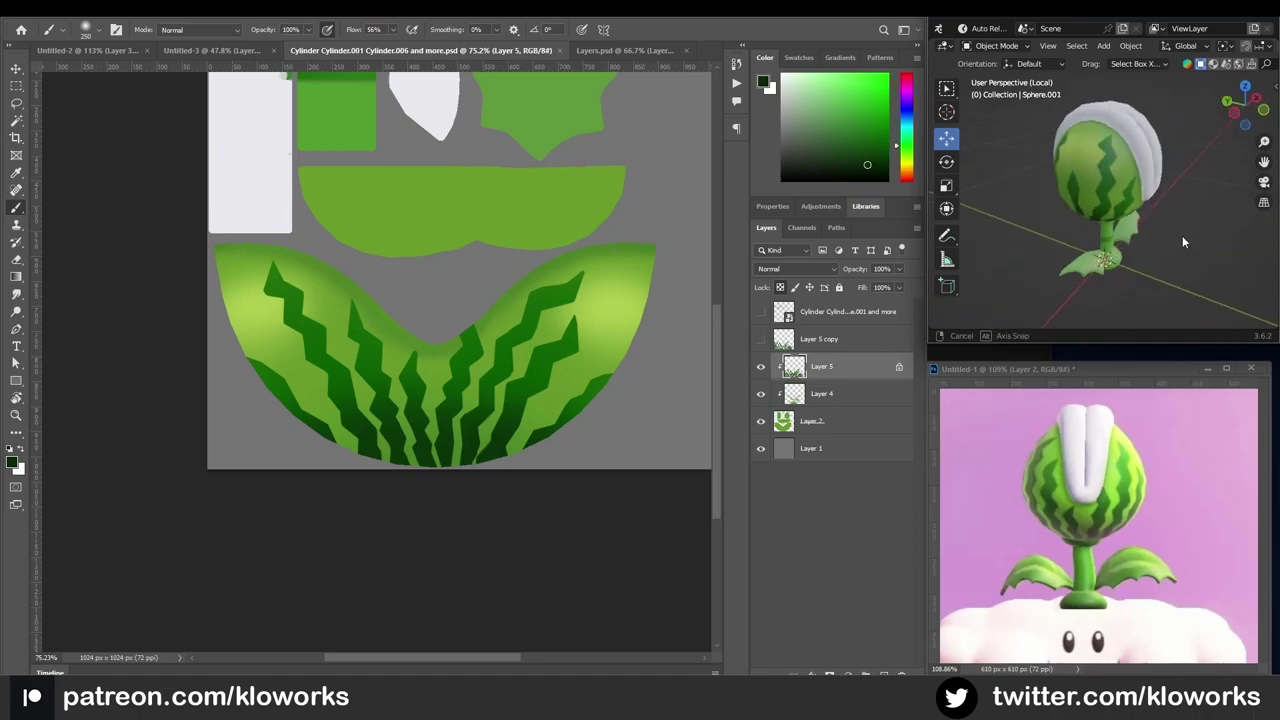
{"action": "middle_click_drag", "start_coordinate": [1089, 222], "coordinate": [1127, 217]}
Step: Add a new layer named Mouth and select the white teeth rectangle
{"action": "key", "text": "ctrl+shift+alt+n"}
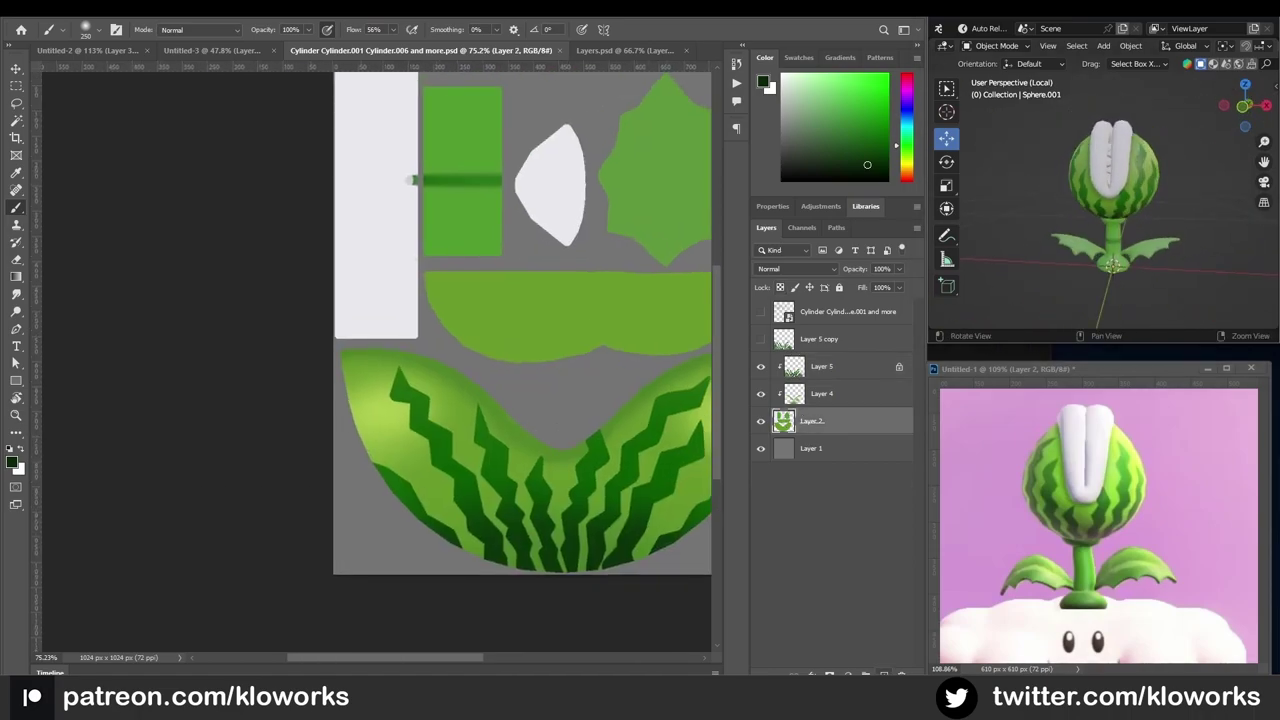
{"action": "double_click", "coordinate": [817, 421]}
{"action": "type", "text": "Mouth"}
{"action": "key", "text": "Return"}
{"action": "left_click_drag", "start_coordinate": [368, 254], "coordinate": [400, 346]}
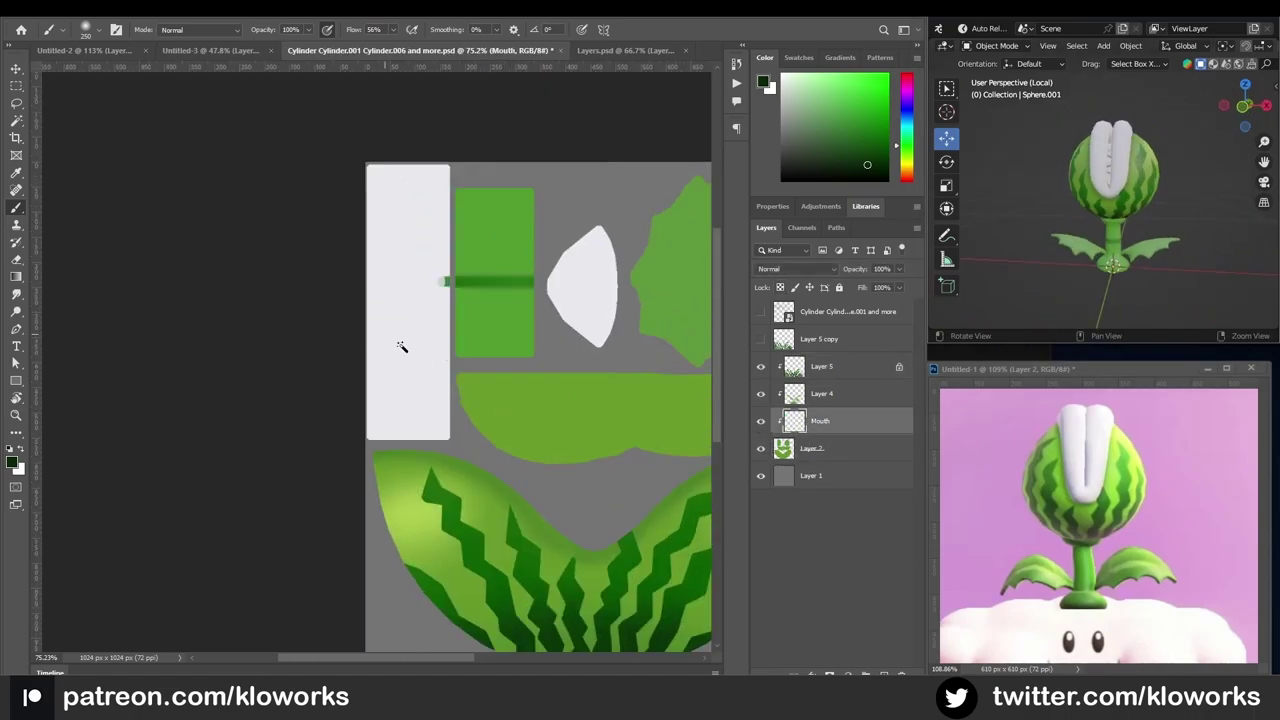
{"action": "key", "text": "alt+bracketright"}
{"action": "key", "text": "alt+bracketright"}
{"action": "key", "text": "m"}
{"action": "left_click_drag", "start_coordinate": [689, 409], "coordinate": [529, 371]}
Step: Shade the white strip's right edge light grey with a smaller brush
{"action": "key", "text": "b"}
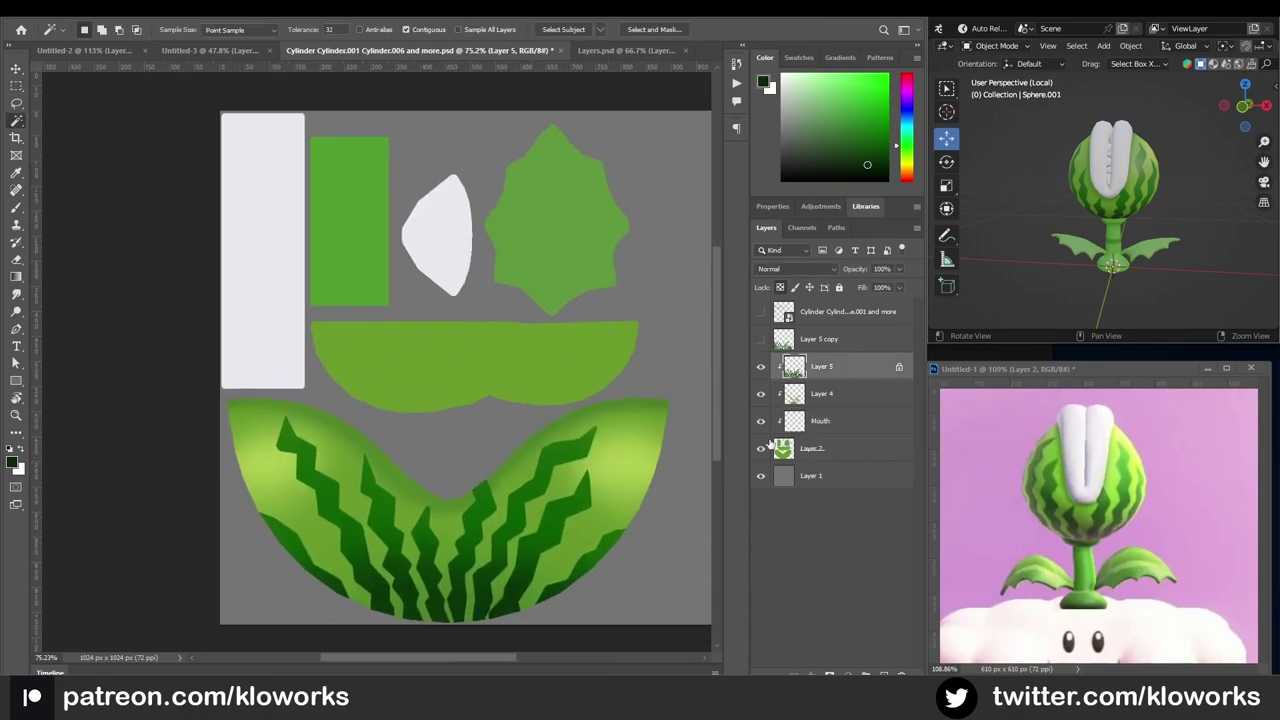
{"action": "left_click", "coordinate": [1077, 485], "text": "alt"}
{"action": "left_click_drag", "start_coordinate": [337, 337], "coordinate": [404, 367]}
{"action": "key", "text": "alt+bracketleft"}
{"action": "key", "text": "alt+bracketleft"}
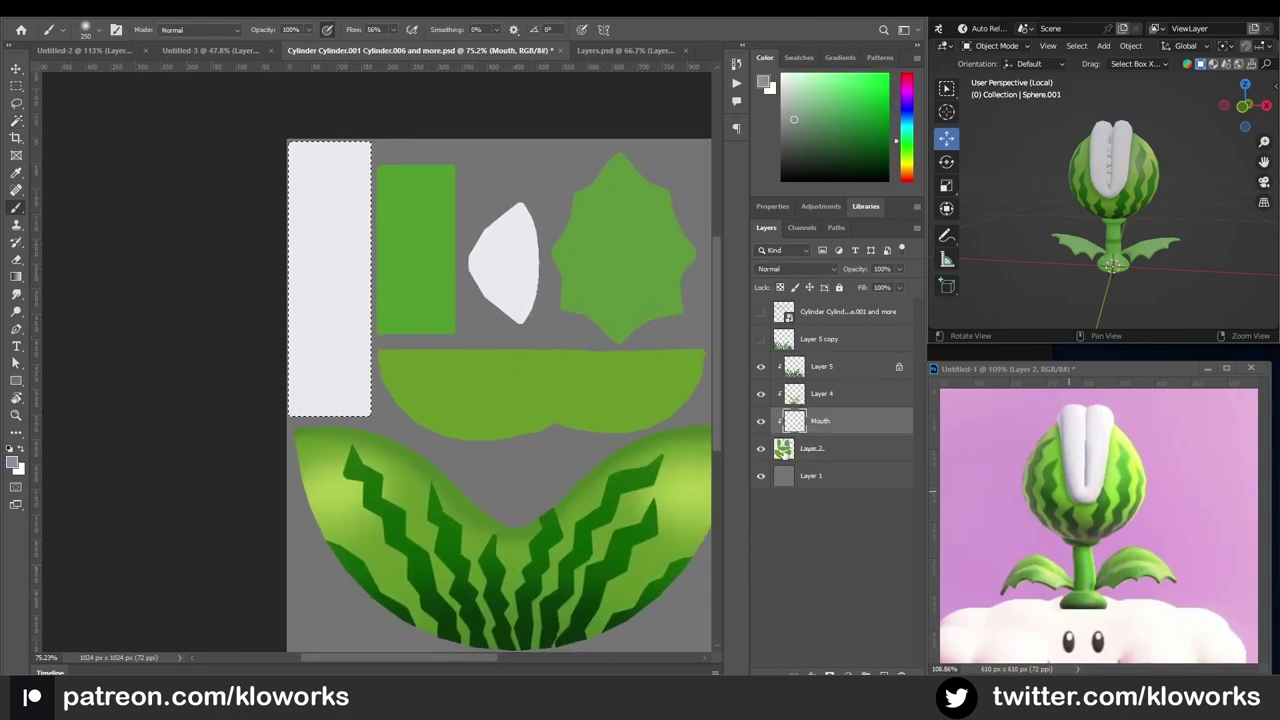
{"action": "key", "text": "bracketleft"}
{"action": "key", "text": "bracketleft"}
{"action": "key", "text": "bracketleft"}
{"action": "left_click_drag", "start_coordinate": [366, 420], "coordinate": [366, 102]}
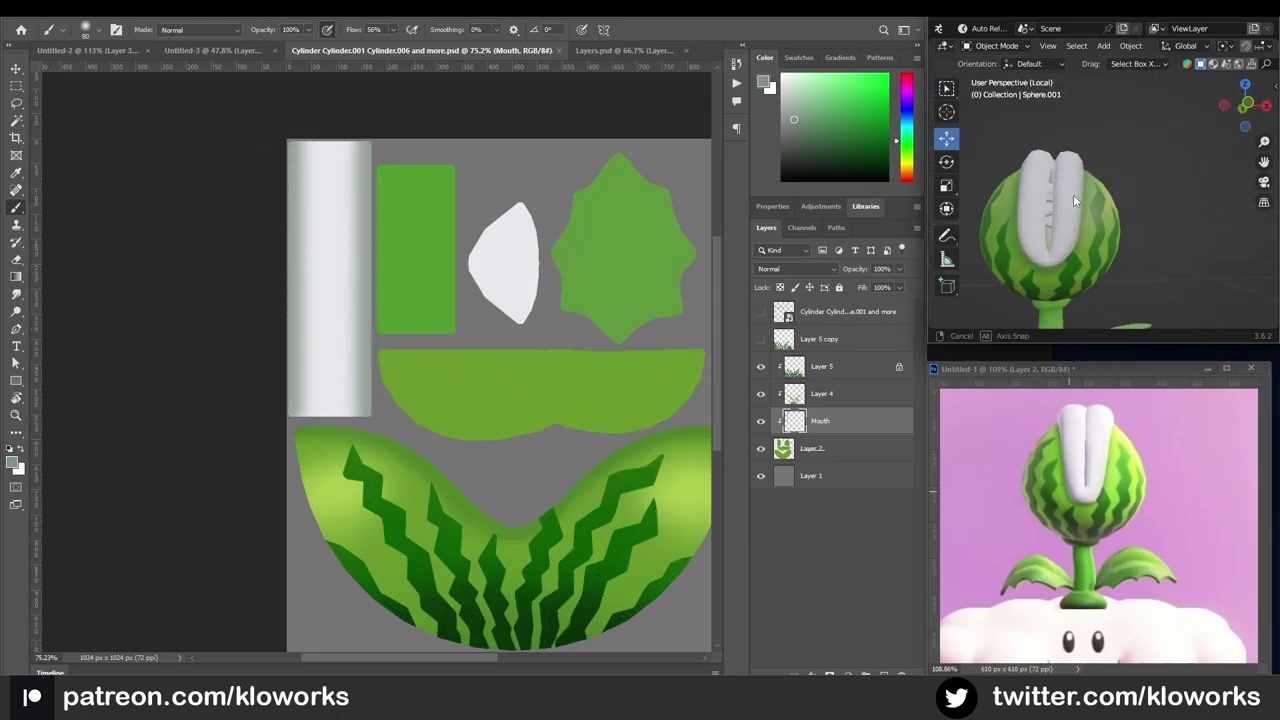
{"action": "left_click_drag", "start_coordinate": [329, 424], "coordinate": [329, 145]}
{"action": "key", "text": "ctrl+z"}
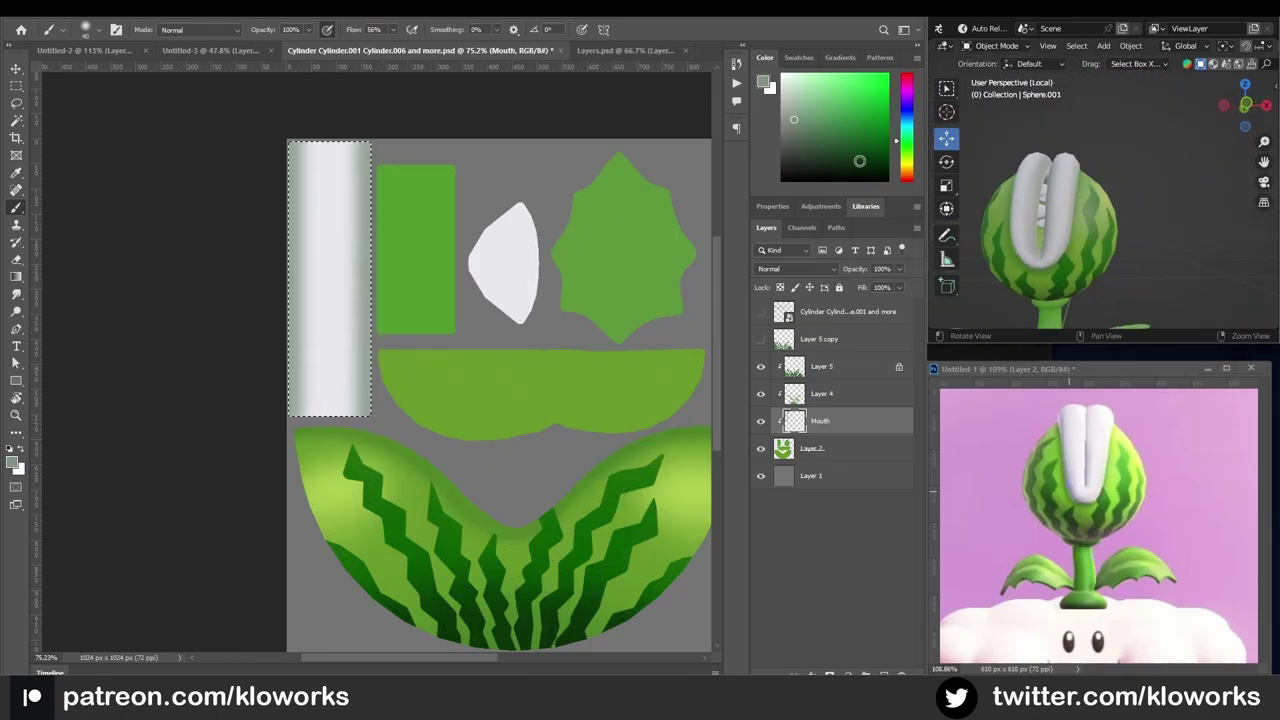
Step: Paint white and blue-grey vertical strokes down the teeth strip
{"action": "key", "text": "bracketleft"}
{"action": "key", "text": "bracketleft"}
{"action": "key", "text": "bracketleft"}
{"action": "left_click", "coordinate": [329, 180], "text": "alt"}
{"action": "left_click_drag", "start_coordinate": [324, 422], "coordinate": [329, 145]}
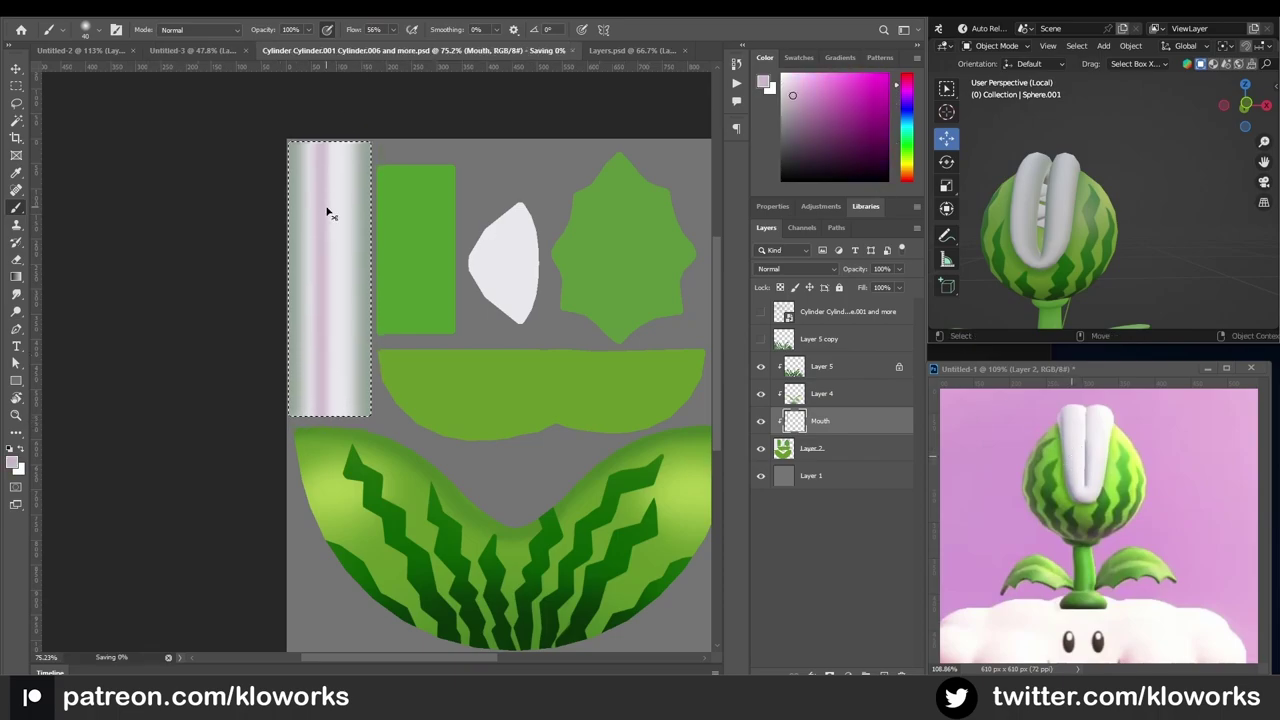
{"action": "left_click_drag", "start_coordinate": [885, 112], "coordinate": [885, 117]}
{"action": "mouse_move", "coordinate": [323, 414]}
{"action": "left_mouse_down"}
{"action": "mouse_move", "coordinate": [329, 145]}
{"action": "mouse_move", "coordinate": [320, 414]}
{"action": "left_mouse_up"}
{"action": "left_click", "coordinate": [348, 162], "text": "alt"}
Step: Dab sampled blue-grey onto the strip and show the 3D model with texture colours
{"action": "mouse_move", "coordinate": [1082, 199]}
{"action": "middle_mouse_down"}
{"action": "mouse_move", "coordinate": [986, 260]}
{"action": "mouse_move", "coordinate": [1066, 214]}
{"action": "mouse_move", "coordinate": [1019, 237]}
{"action": "mouse_move", "coordinate": [983, 234]}
{"action": "middle_mouse_up"}
{"action": "scroll", "coordinate": [327, 476], "scroll_direction": "up", "scroll_amount": 2}
{"action": "left_click", "coordinate": [327, 476], "text": "alt"}
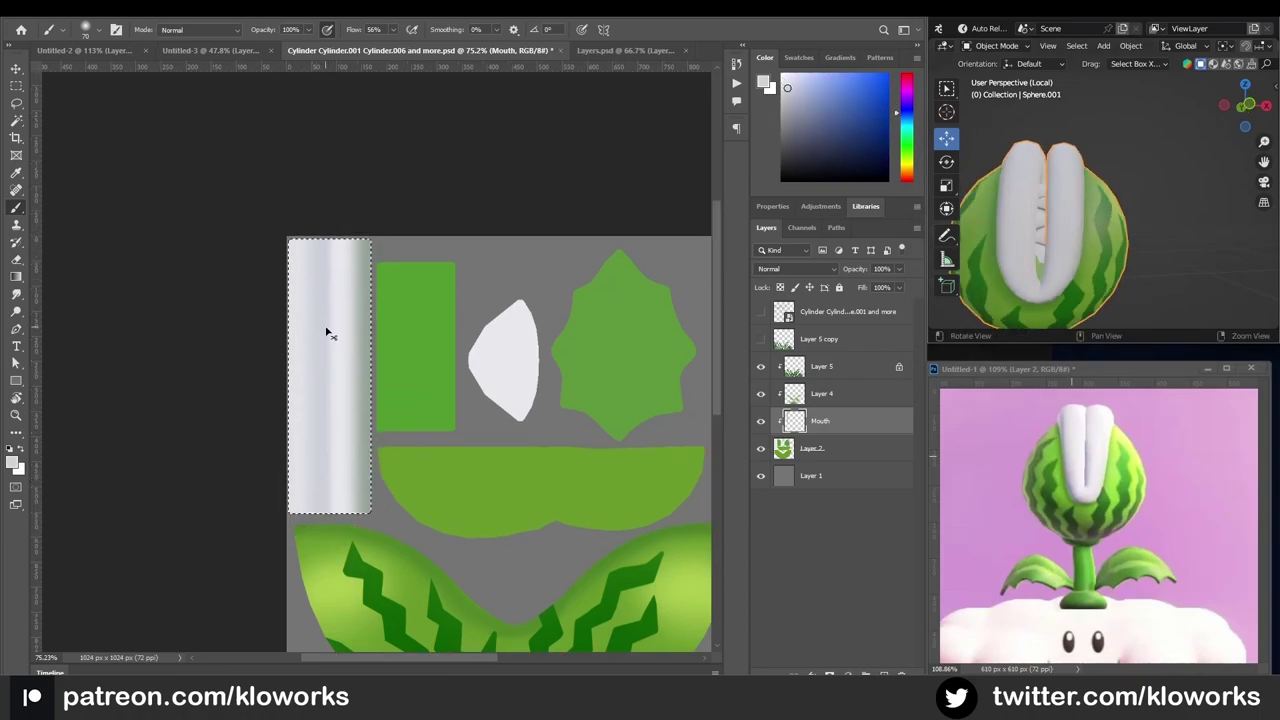
{"action": "left_click", "coordinate": [309, 506]}
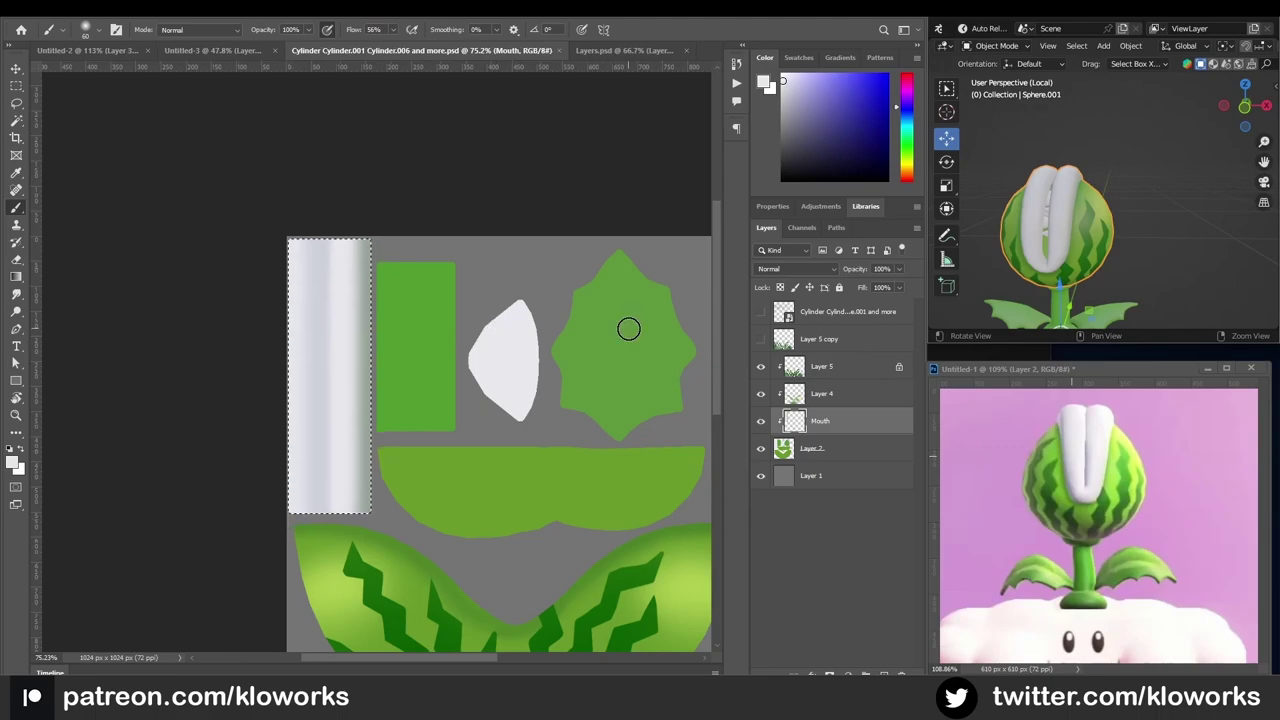
{"action": "scroll", "coordinate": [1040, 230], "scroll_direction": "up", "scroll_amount": 3}
{"action": "left_click", "coordinate": [1268, 46]}
{"action": "left_click", "coordinate": [1238, 228]}
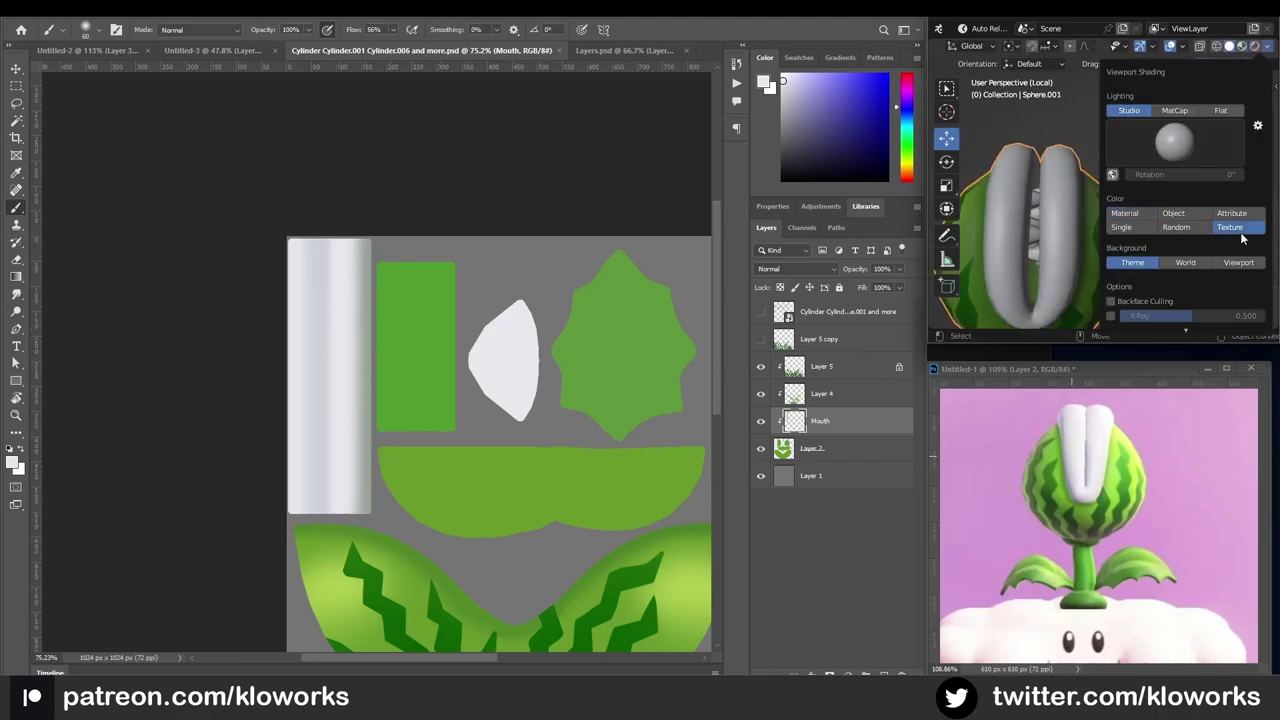
{"action": "mouse_move", "coordinate": [1241, 237]}
{"action": "middle_mouse_down"}
{"action": "mouse_move", "coordinate": [1176, 258]}
{"action": "mouse_move", "coordinate": [1100, 240]}
{"action": "middle_mouse_up"}
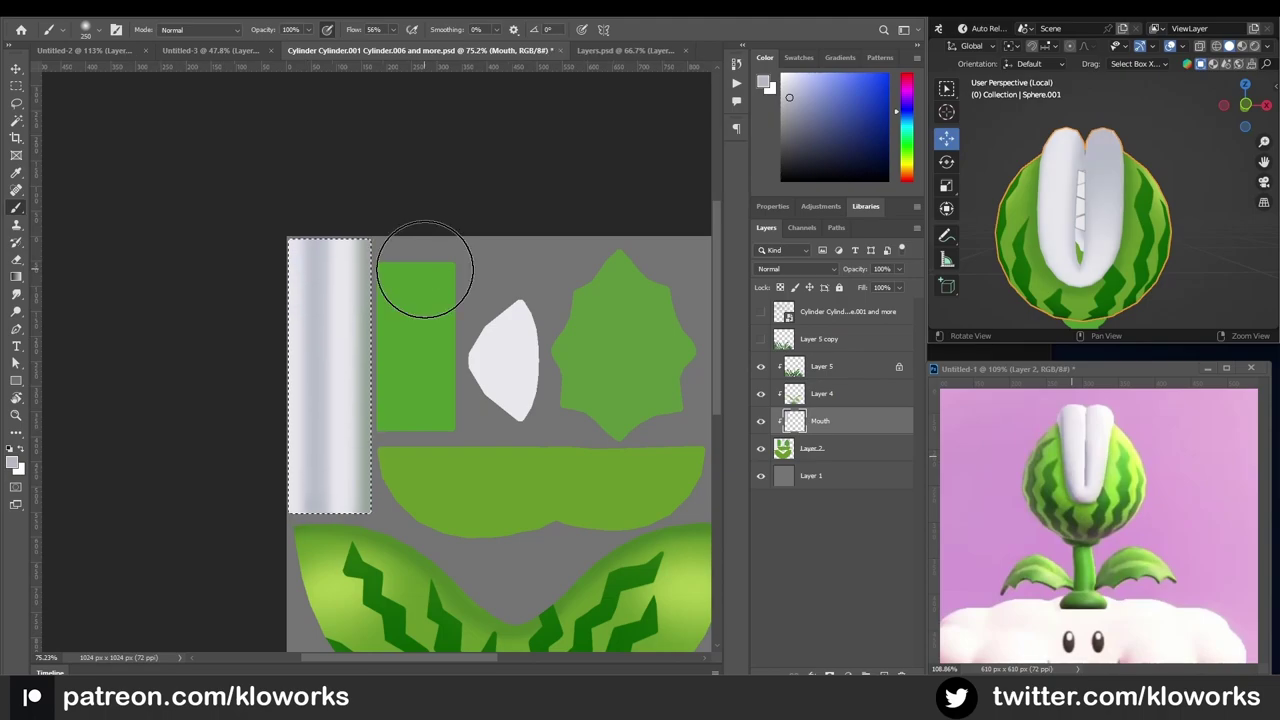
Step: Smooth the strip's shading and add a darker band along its right side
{"action": "left_click_drag", "start_coordinate": [340, 378], "coordinate": [411, 411]}
{"action": "left_click_drag", "start_coordinate": [330, 377], "coordinate": [409, 361]}
{"action": "mouse_move", "coordinate": [1050, 200]}
{"action": "middle_mouse_down"}
{"action": "mouse_move", "coordinate": [1011, 175]}
{"action": "mouse_move", "coordinate": [1206, 230]}
{"action": "middle_mouse_up"}
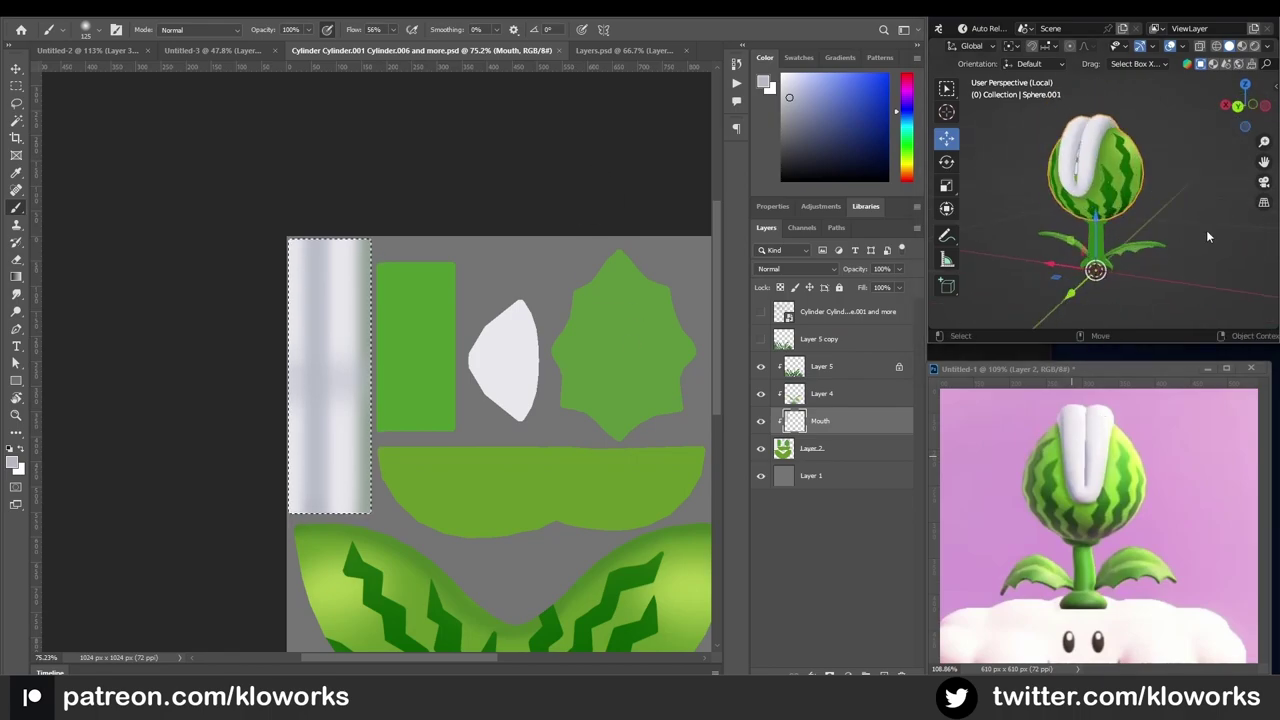
{"action": "scroll", "coordinate": [1121, 140], "scroll_direction": "up", "scroll_amount": 3}
{"action": "scroll", "coordinate": [443, 214], "scroll_direction": "down", "scroll_amount": 1, "text": "alt"}
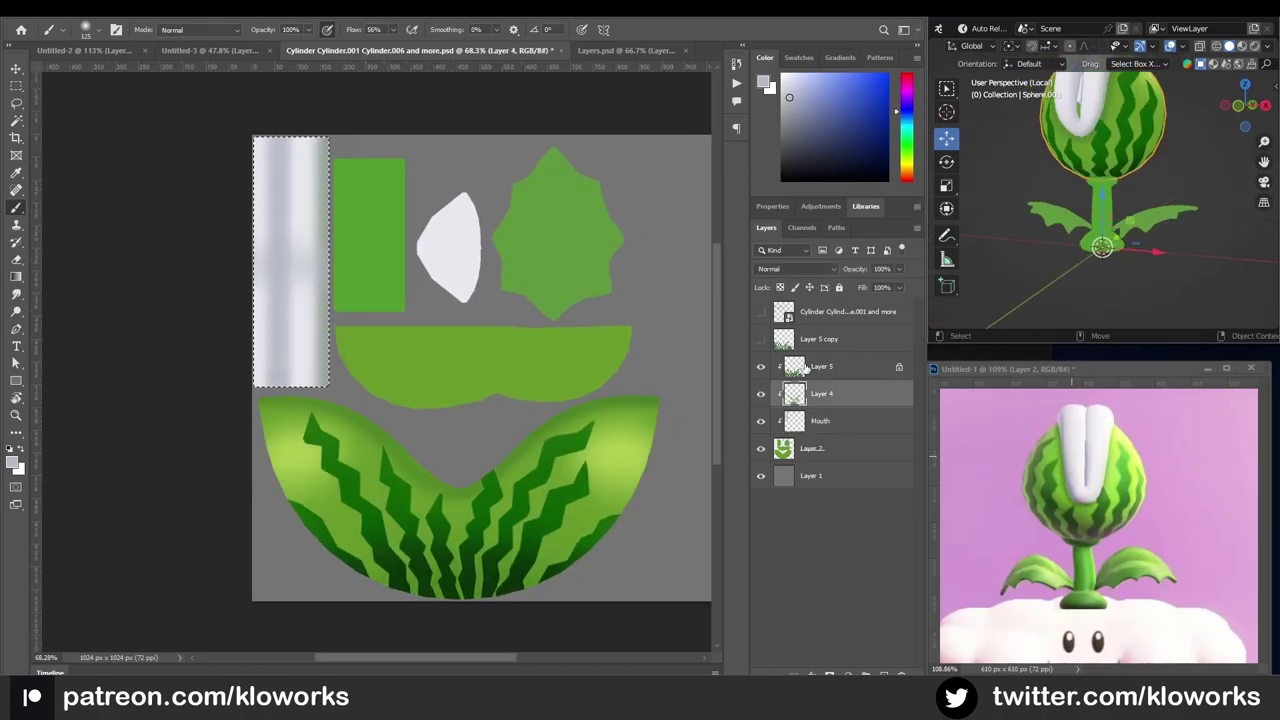
Step: Isolate the teeth model in the 3D view to inspect it, then clear the white shape selection
{"action": "left_click", "coordinate": [810, 448]}
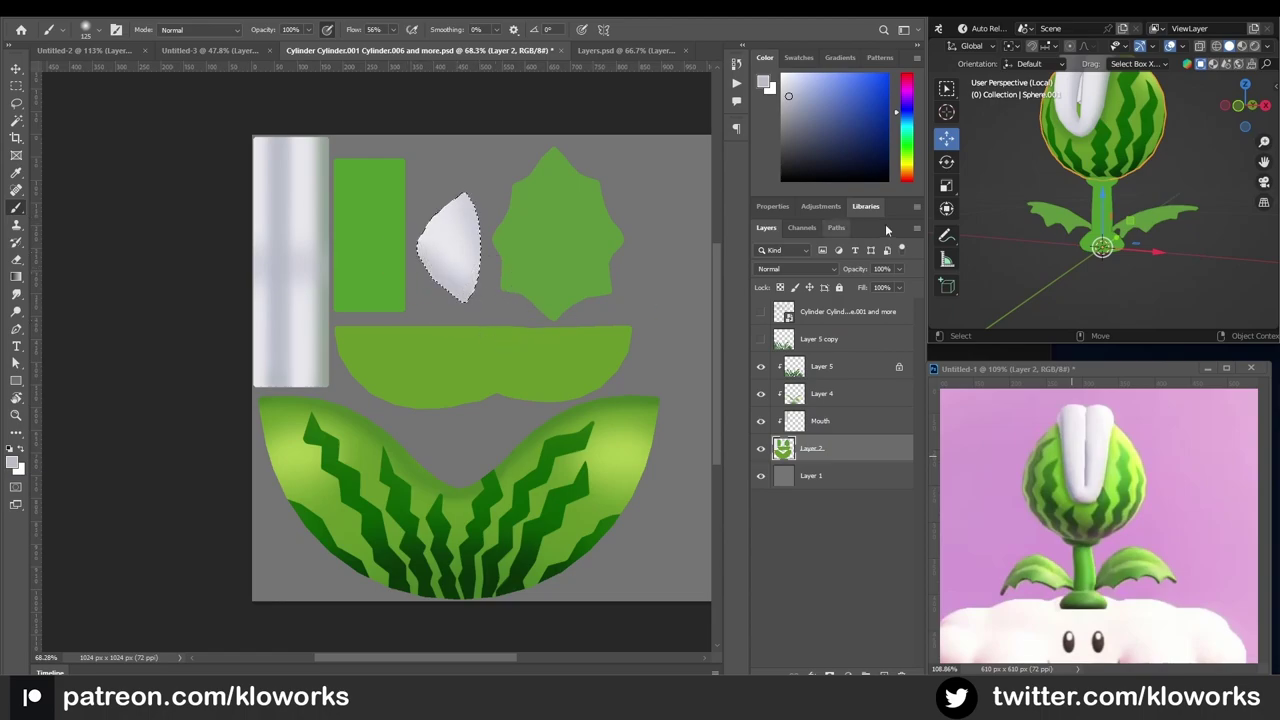
{"action": "left_click", "coordinate": [1085, 150]}
{"action": "key", "text": "KP_Divide"}
{"action": "key", "text": "KP_Divide"}
{"action": "mouse_move", "coordinate": [1060, 220]}
{"action": "middle_mouse_down"}
{"action": "mouse_move", "coordinate": [1075, 210]}
{"action": "mouse_move", "coordinate": [1090, 245]}
{"action": "middle_mouse_up"}
{"action": "key", "text": "ctrl+d"}
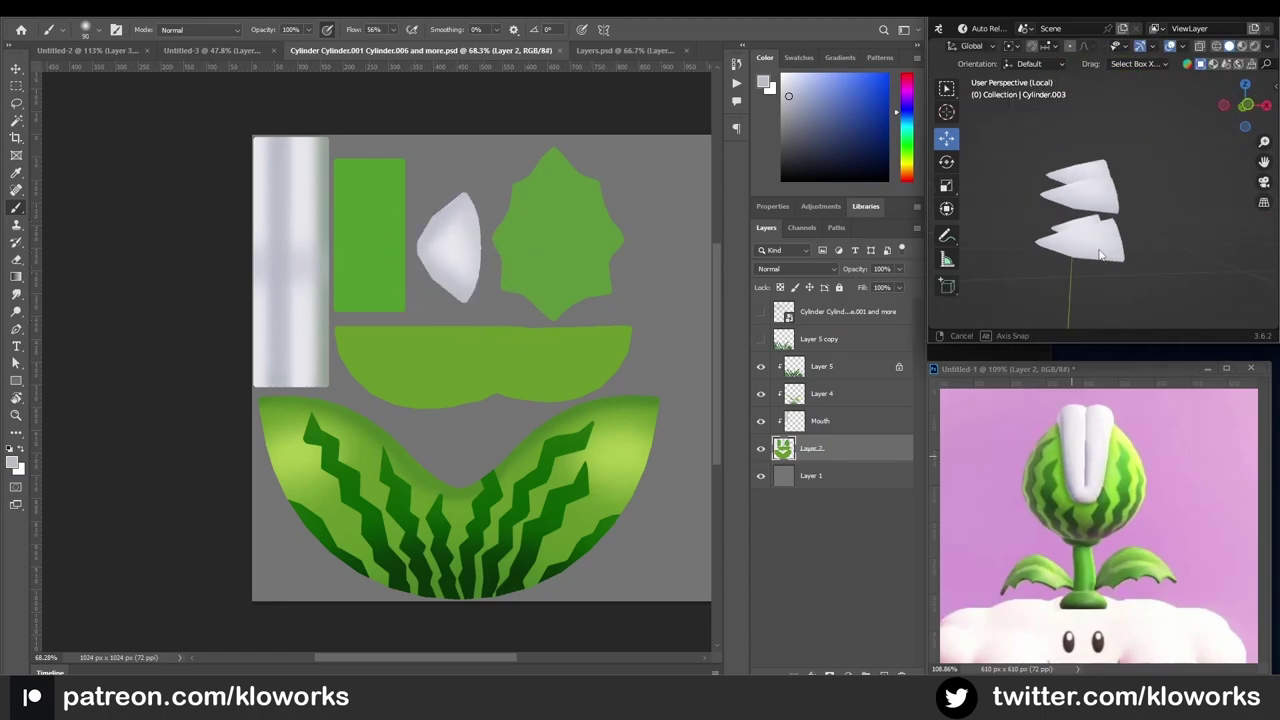
{"action": "scroll", "coordinate": [561, 323], "scroll_direction": "up", "scroll_amount": 2, "text": "alt"}
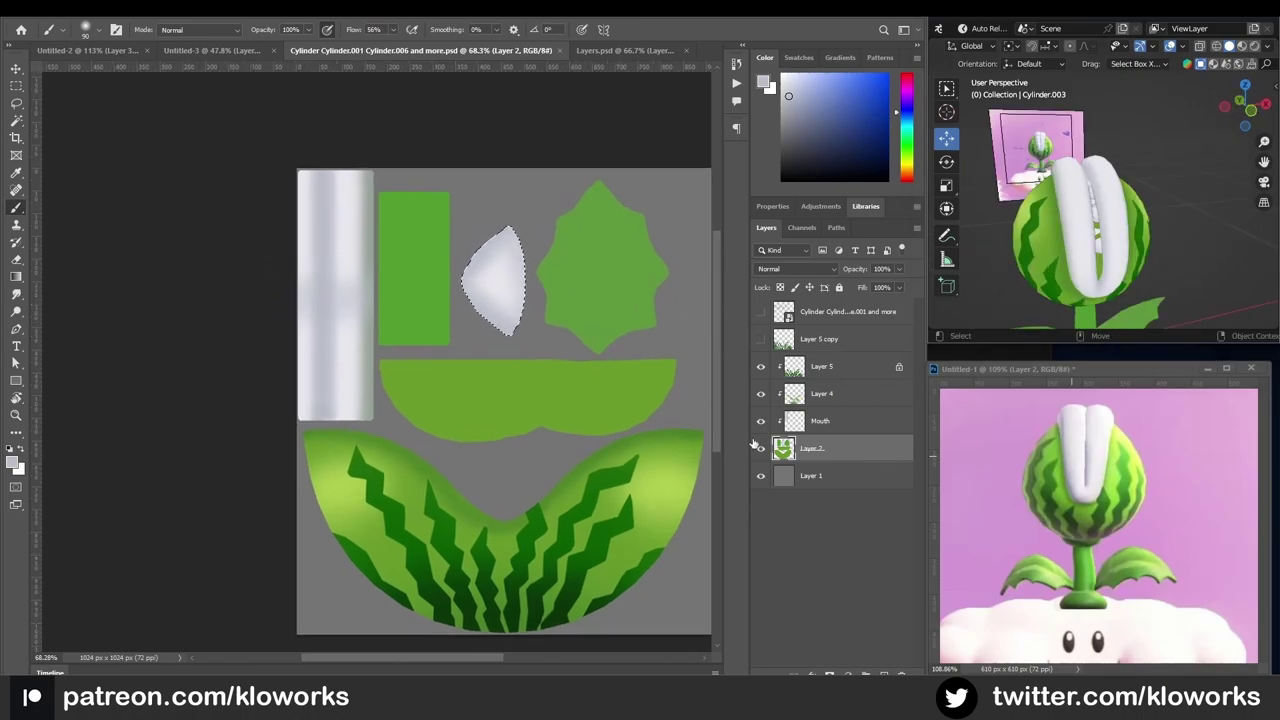
Step: Paint dark green bands across the green stem rectangle on Layer 4
{"action": "left_click", "coordinate": [820, 420]}
{"action": "left_click", "coordinate": [820, 393]}
{"action": "left_click", "coordinate": [794, 393], "text": "ctrl"}
{"action": "left_click", "coordinate": [425, 253], "text": "alt"}
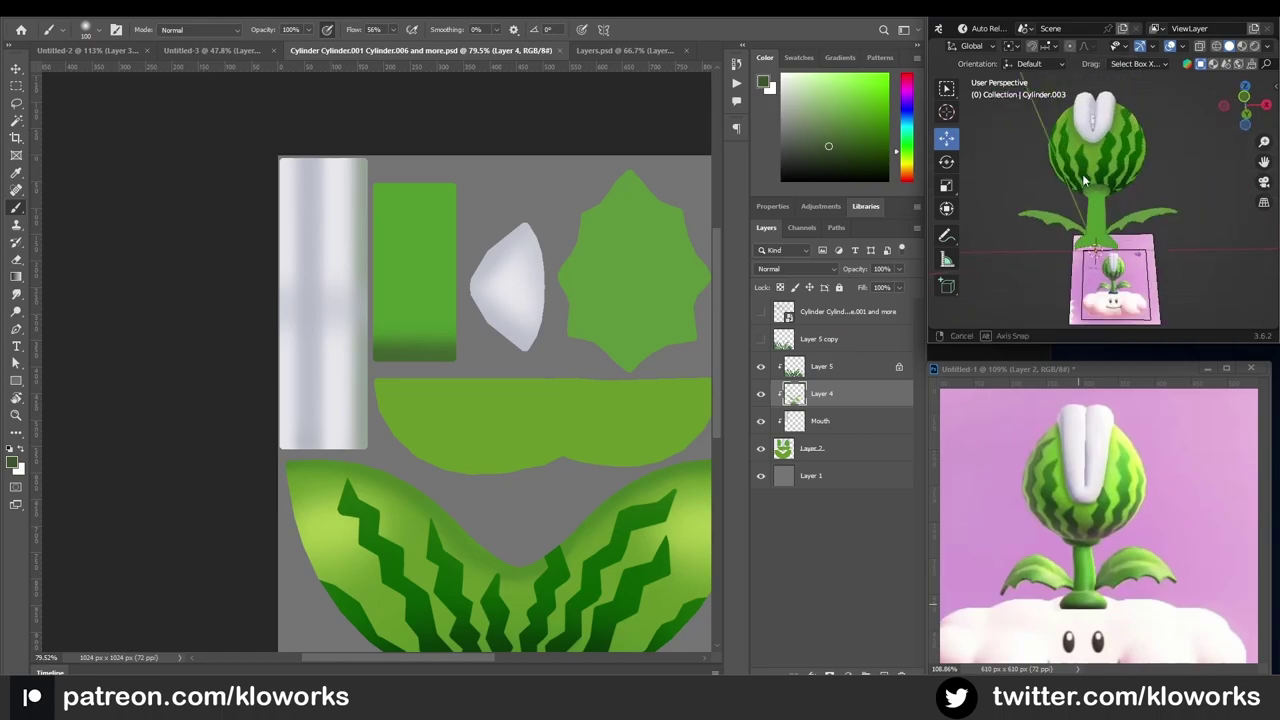
{"action": "key", "text": "ctrl+d"}
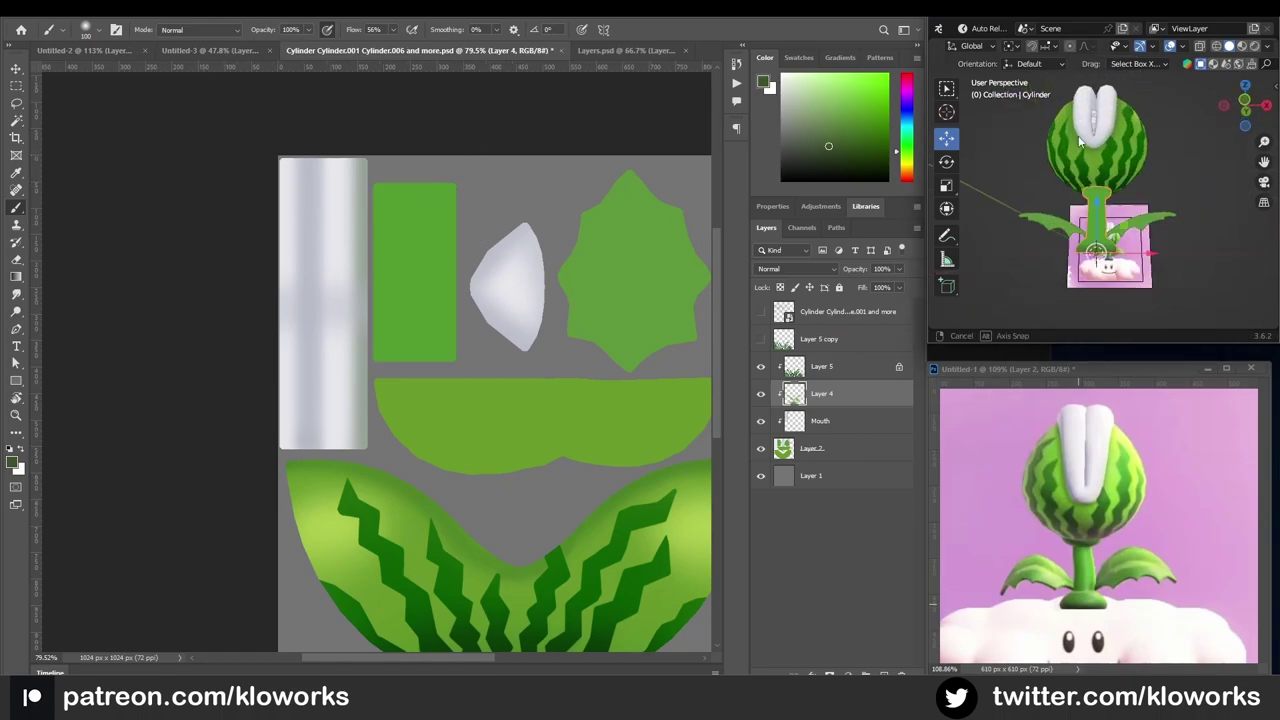
{"action": "scroll", "coordinate": [1150, 264], "scroll_direction": "up", "scroll_amount": 3}
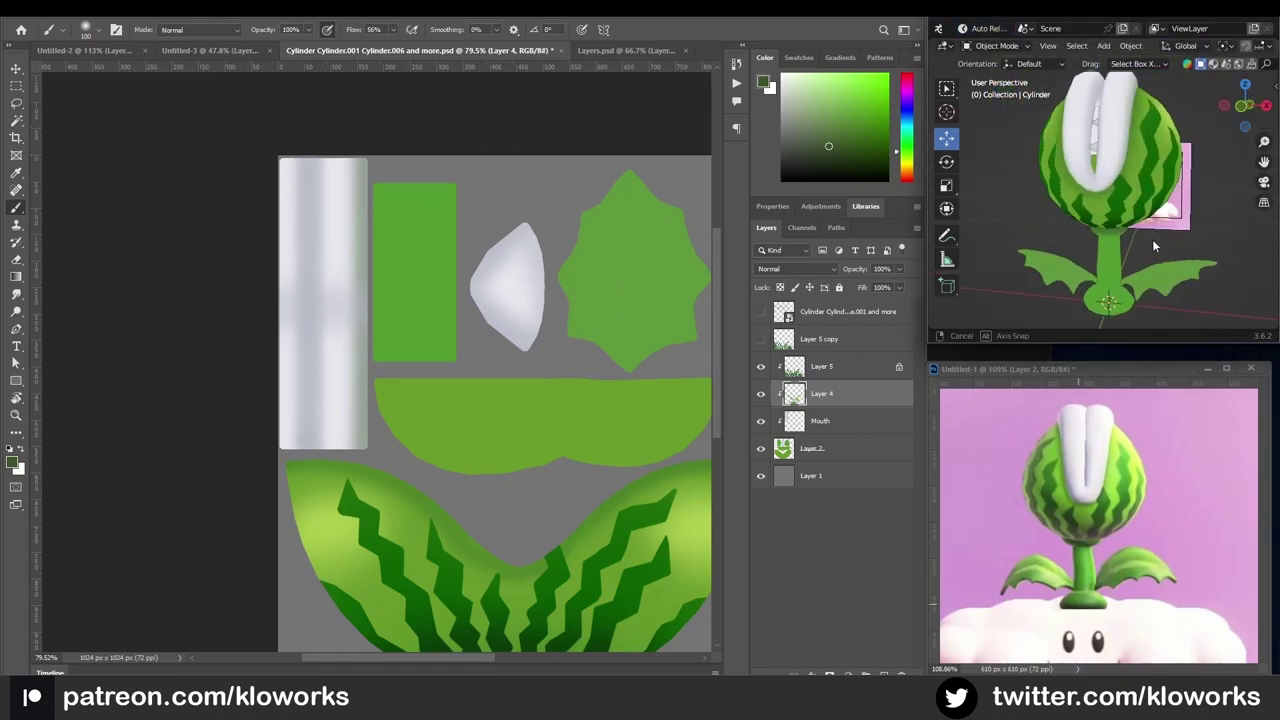
{"action": "key", "text": "ctrl+shift+d"}
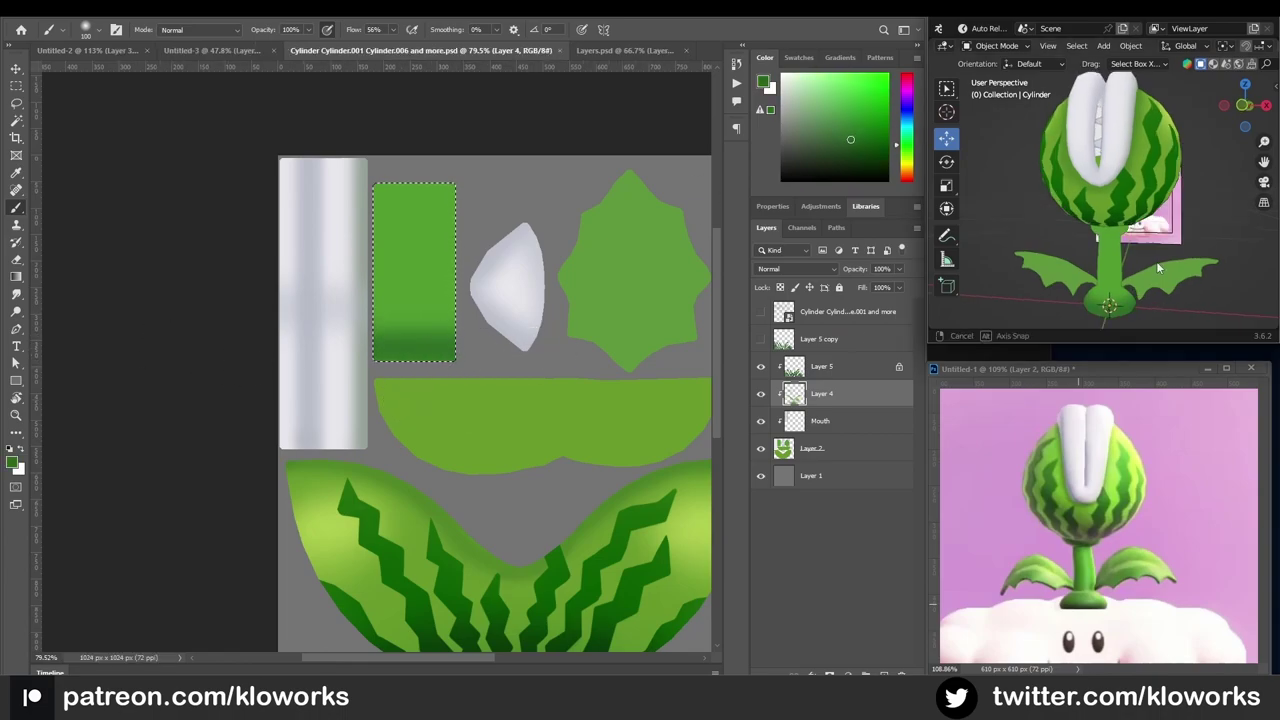
{"action": "left_click_drag", "start_coordinate": [383, 306], "coordinate": [251, 303]}
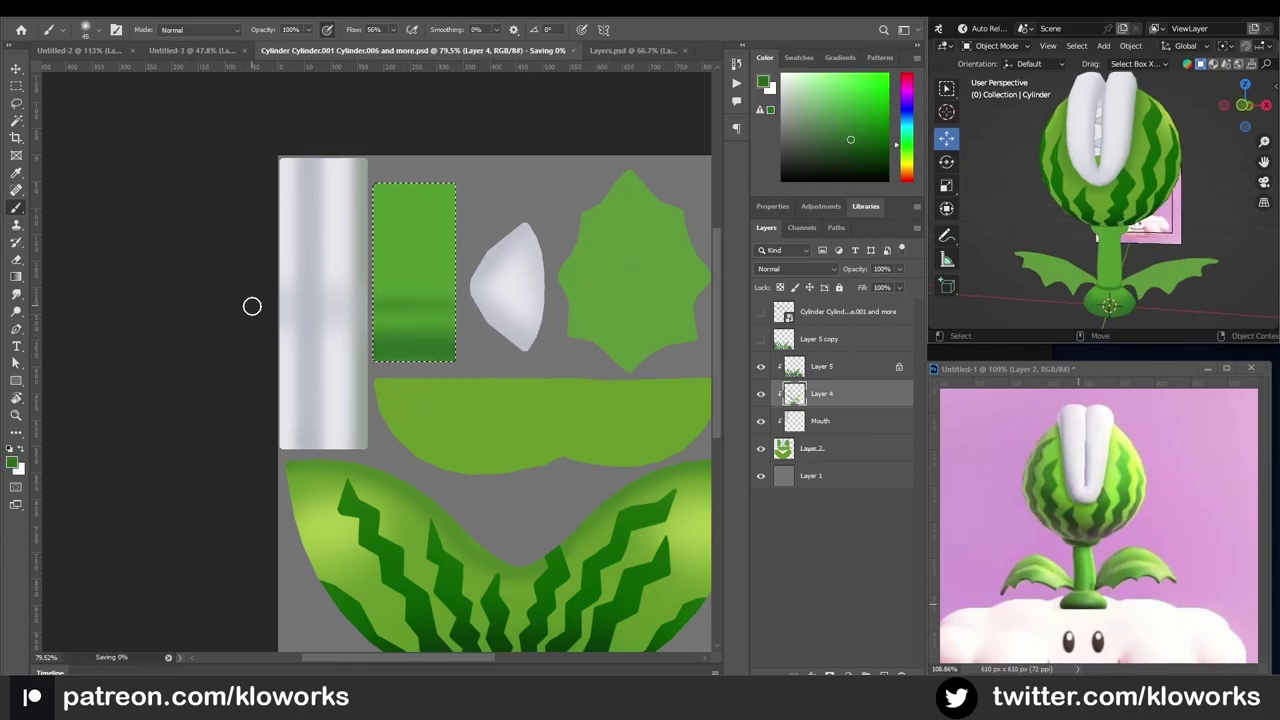
{"action": "left_click_drag", "start_coordinate": [462, 218], "coordinate": [275, 217]}
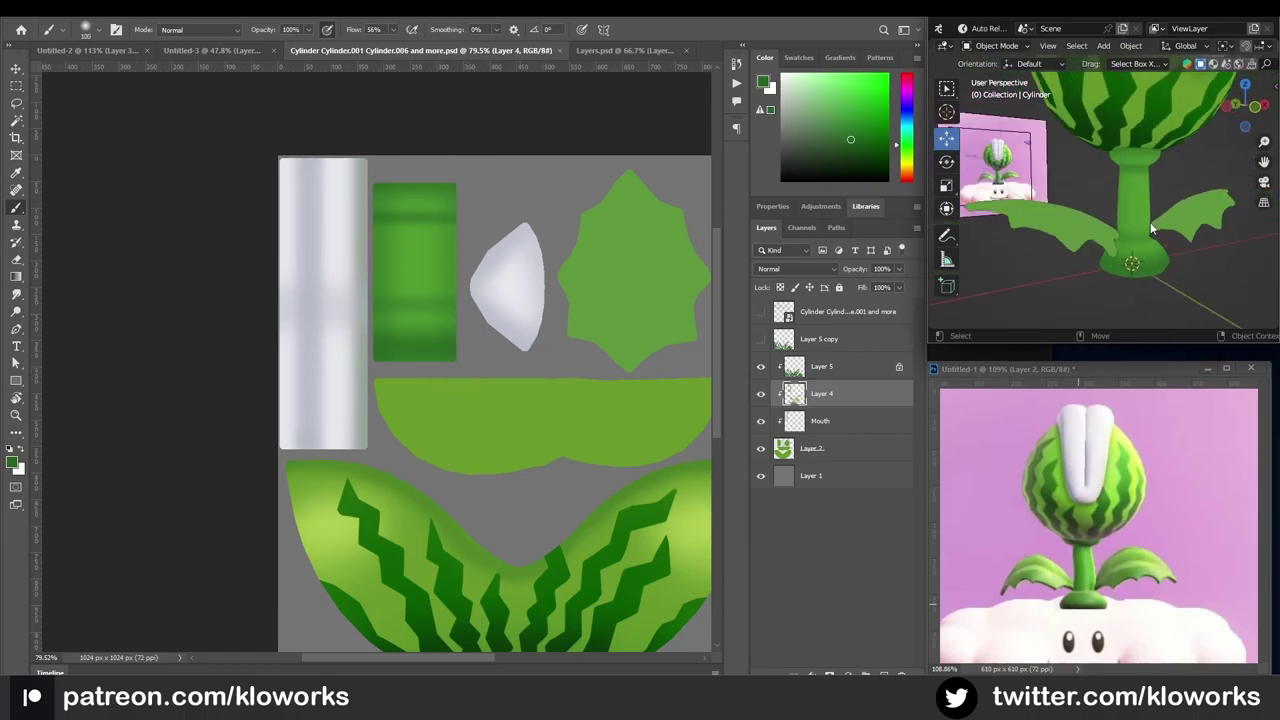
Step: Add a new layer above Layer 4 and name it Light
{"action": "left_click", "coordinate": [881, 672]}
{"action": "double_click", "coordinate": [822, 393]}
{"action": "type", "text": "Light"}
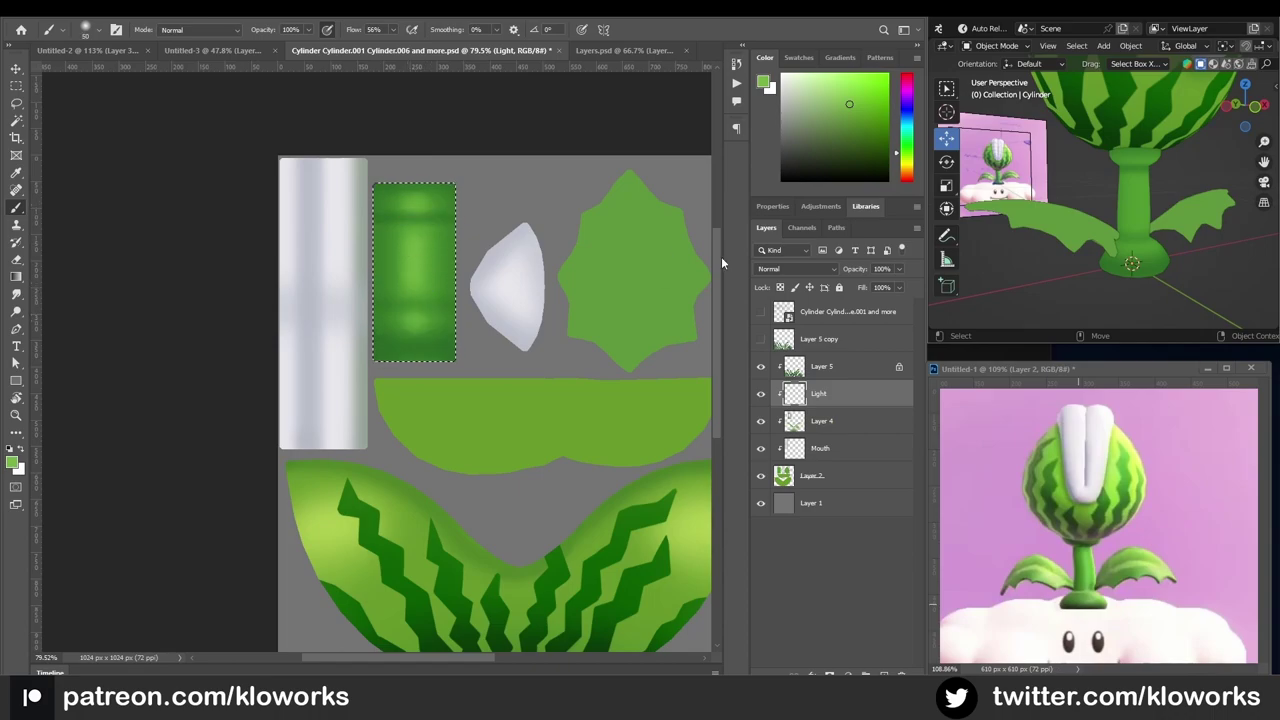
{"action": "left_click_drag", "start_coordinate": [636, 418], "coordinate": [532, 399]}
Step: Brush darker green across the middle of the selected light green band on Layer 4
{"action": "key", "text": "w"}
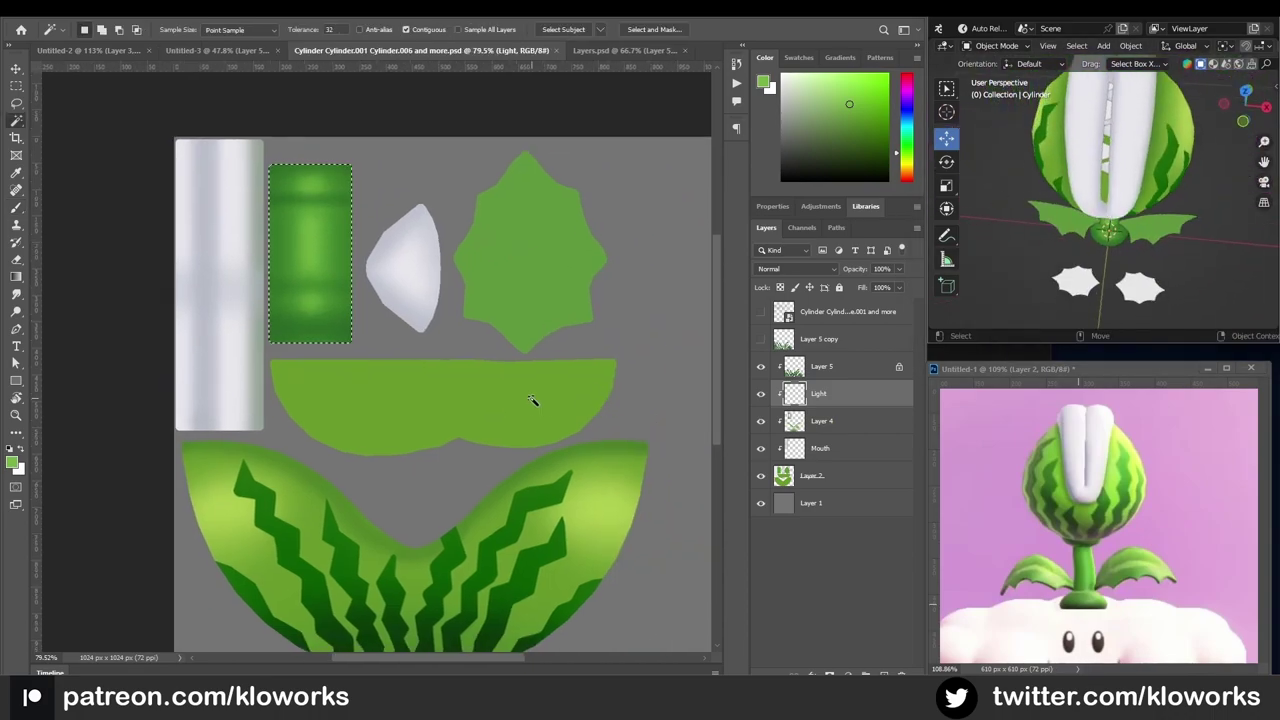
{"action": "left_click", "coordinate": [811, 475]}
{"action": "left_click", "coordinate": [532, 399]}
{"action": "key", "text": "b"}
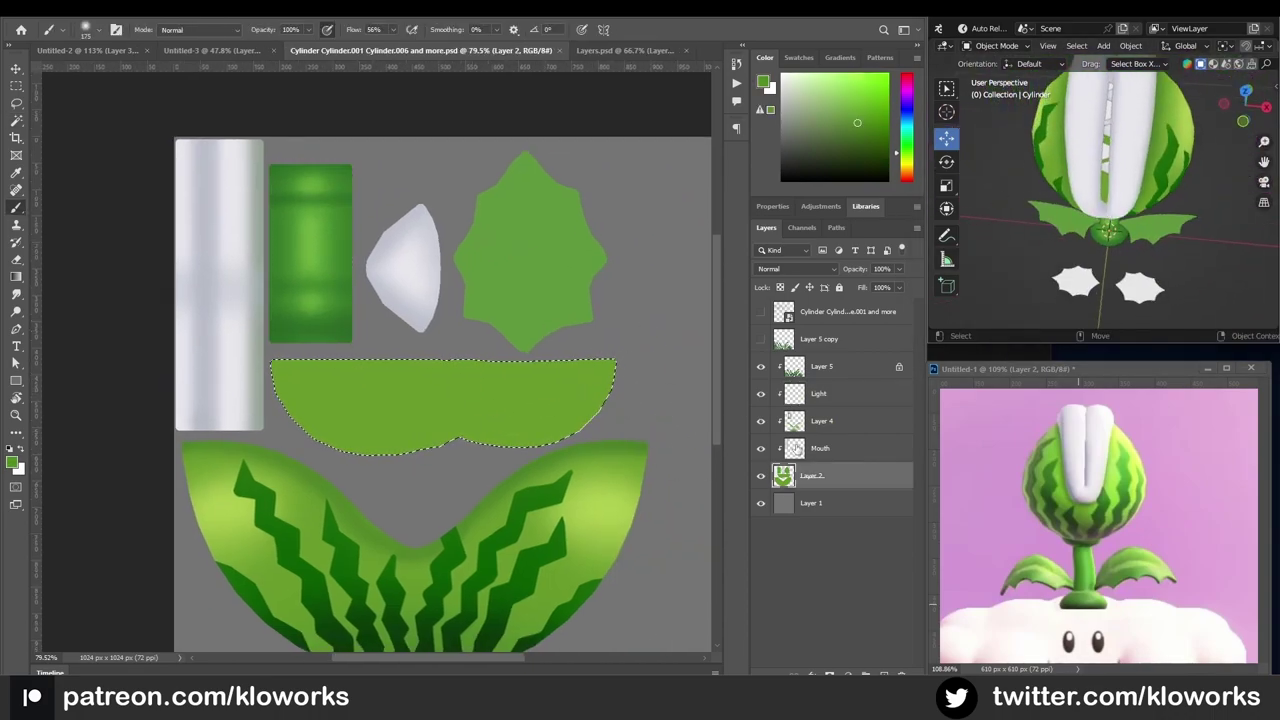
{"action": "left_click", "coordinate": [822, 420]}
{"action": "left_click_drag", "start_coordinate": [600, 390], "coordinate": [272, 385]}
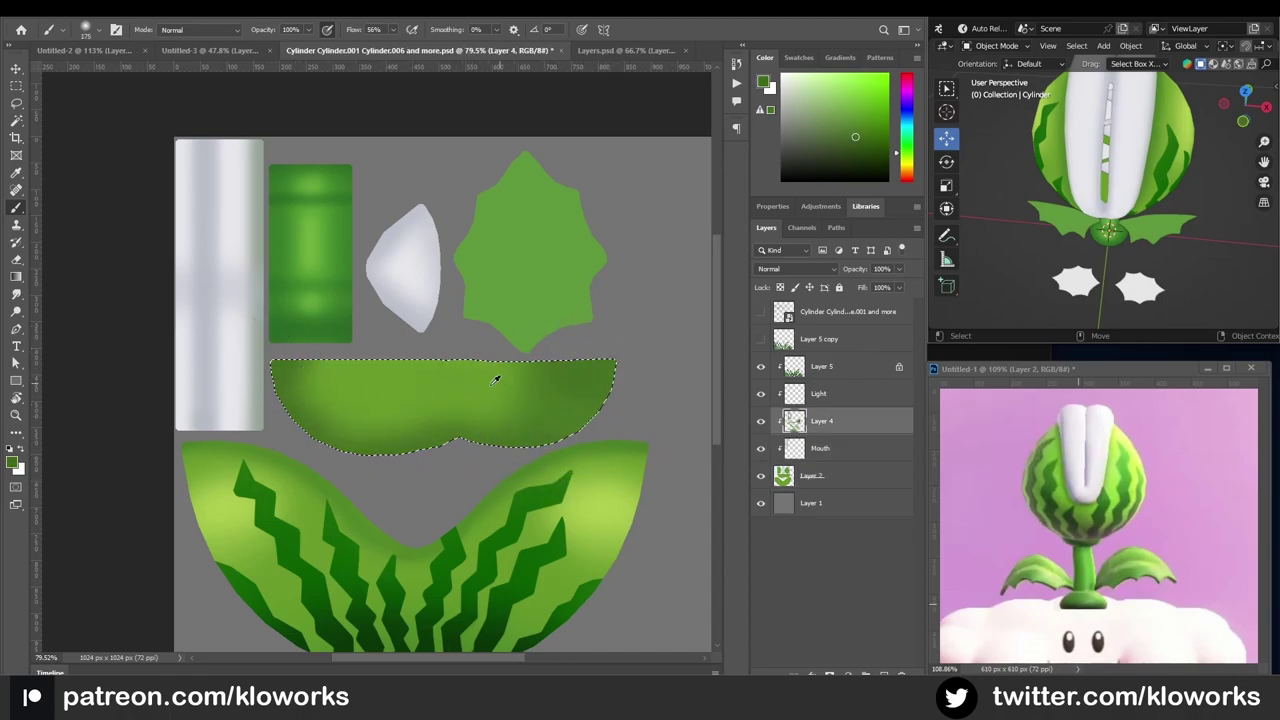
{"action": "left_click_drag", "start_coordinate": [425, 430], "coordinate": [481, 371]}
Step: Select the leaf shape and darken its upper-right edge with a smaller brush
{"action": "key", "text": "w"}
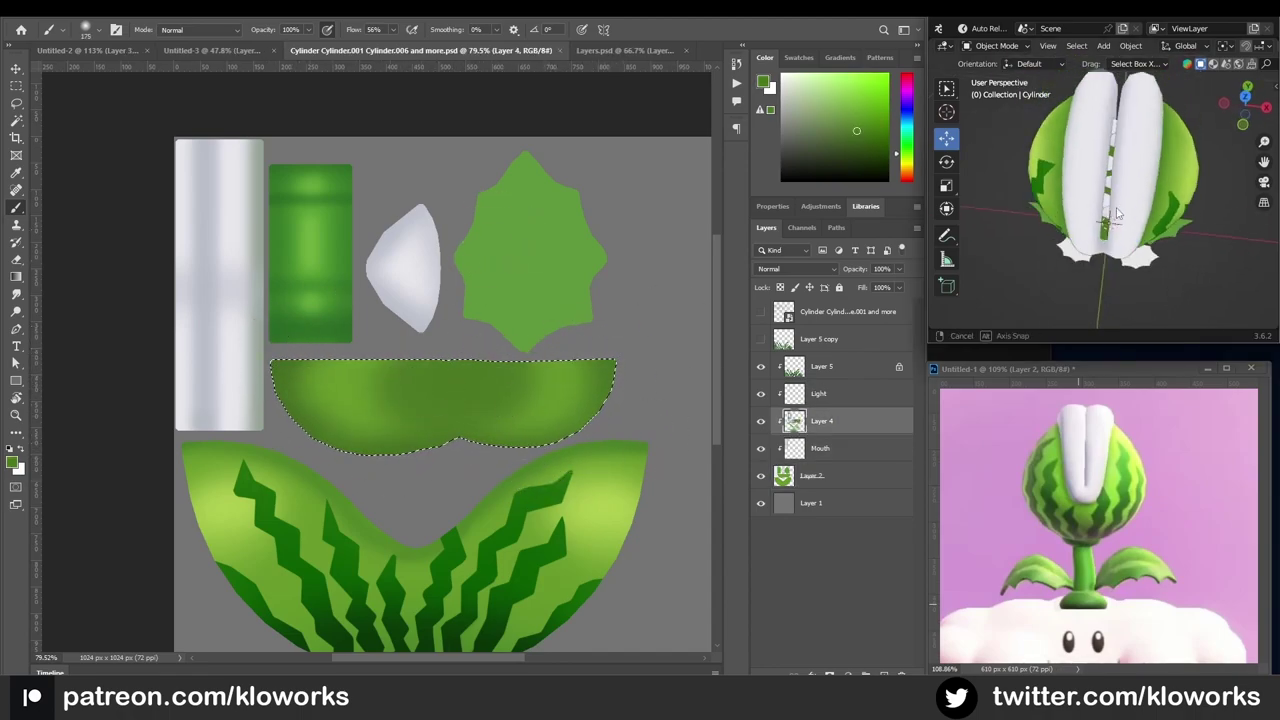
{"action": "left_click", "coordinate": [530, 260]}
{"action": "left_click", "coordinate": [820, 448]}
{"action": "scroll", "coordinate": [570, 348], "scroll_direction": "up", "scroll_amount": 1, "text": "alt"}
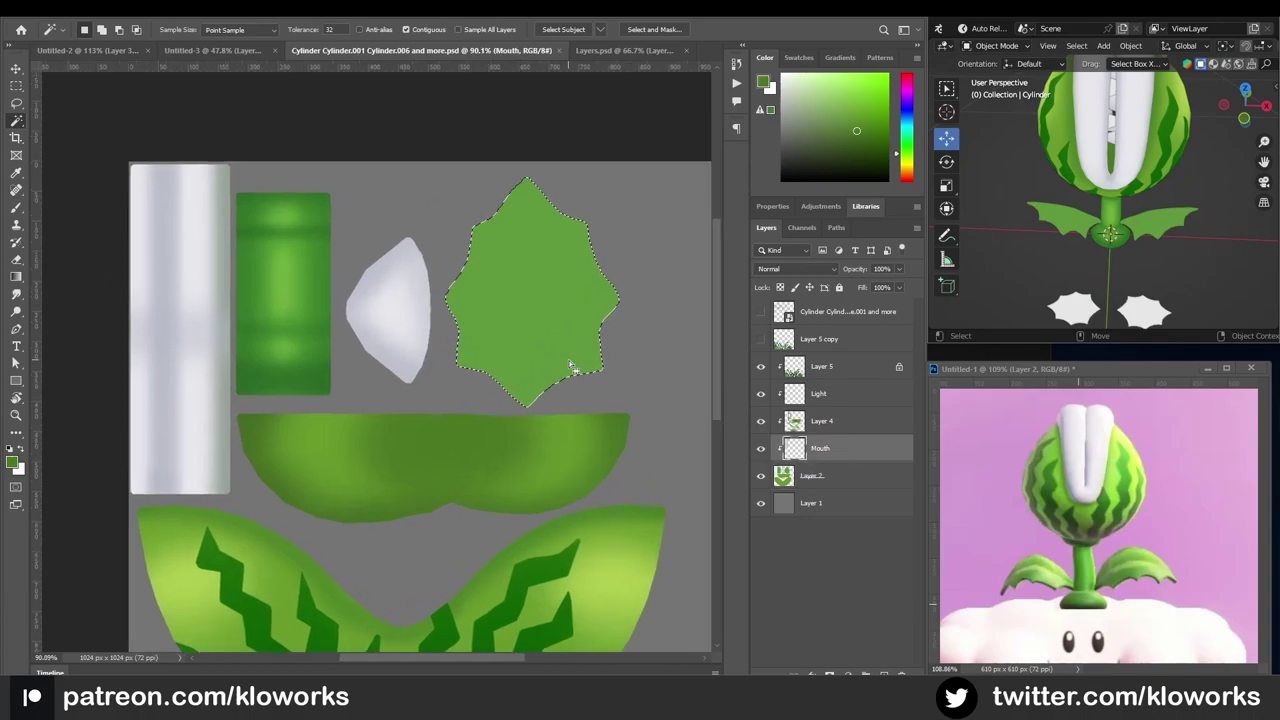
{"action": "key", "text": "alt+bracketright"}
{"action": "key", "text": "b"}
{"action": "key", "text": "bracketleft"}
{"action": "key", "text": "bracketleft"}
{"action": "key", "text": "bracketleft"}
{"action": "left_click_drag", "start_coordinate": [525, 175], "coordinate": [607, 286]}
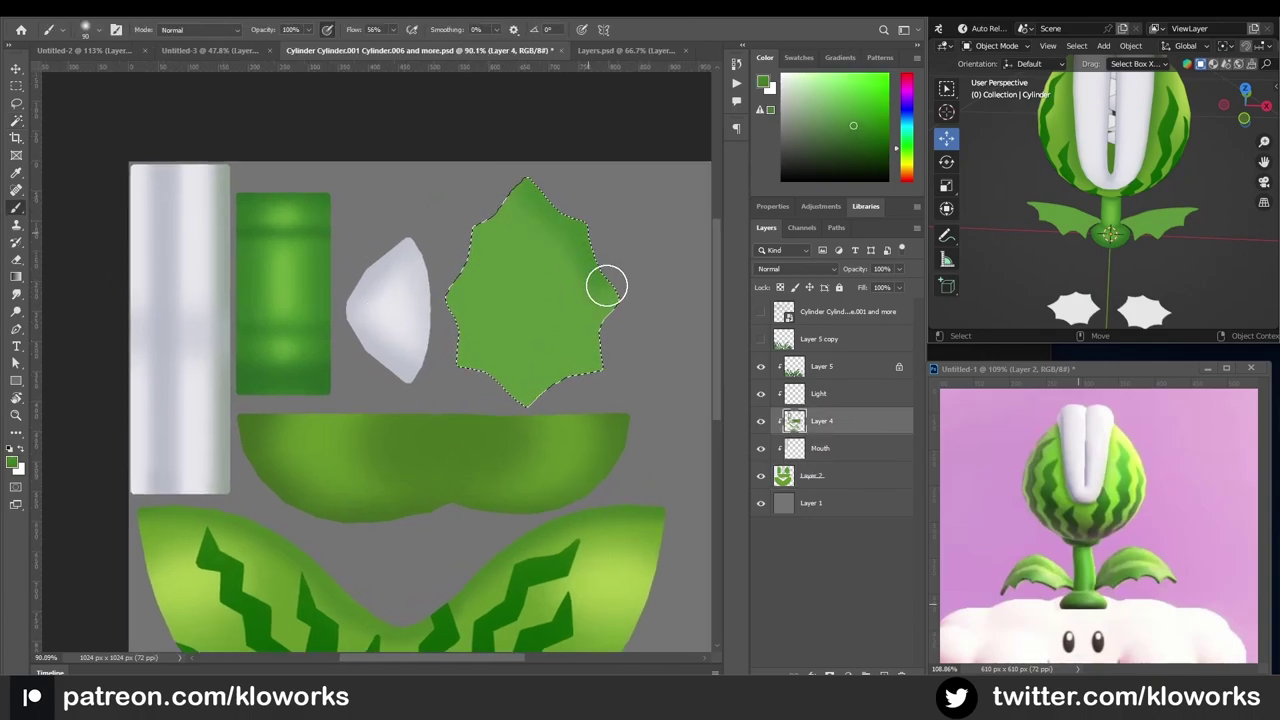
{"action": "key", "text": "bracketleft"}
{"action": "key", "text": "bracketleft"}
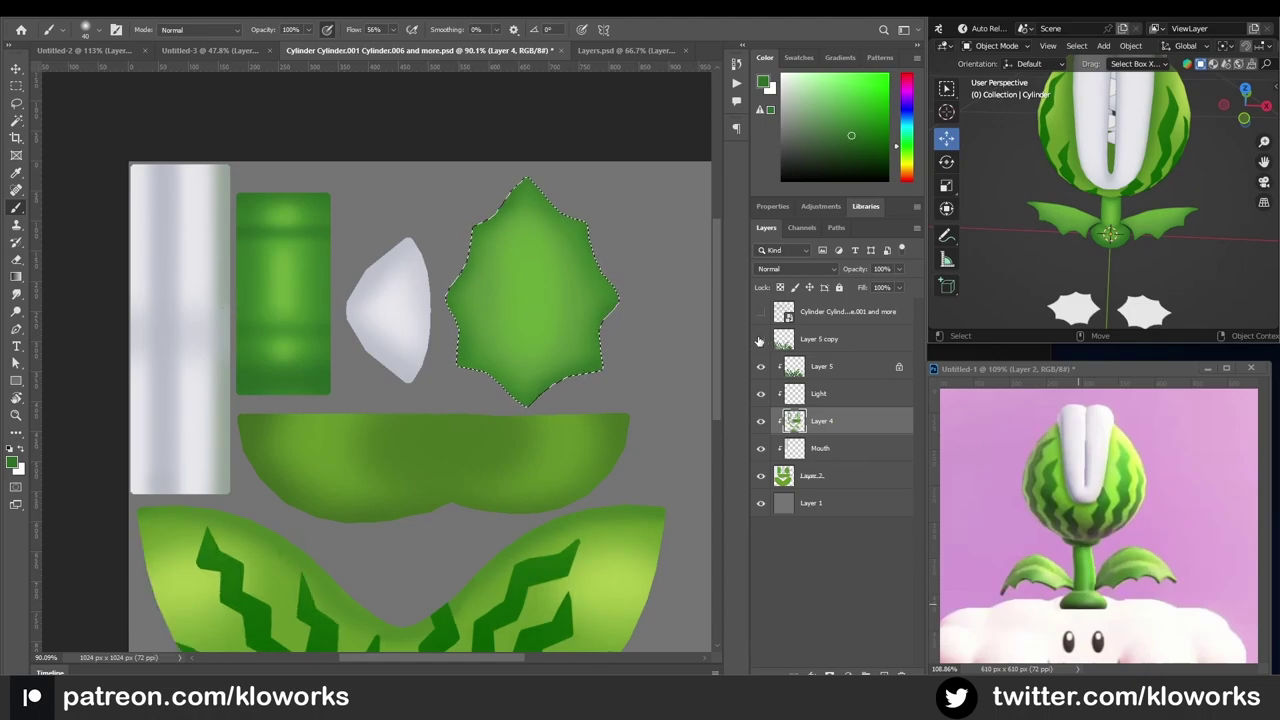
{"action": "middle_click_drag", "start_coordinate": [1030, 280], "coordinate": [1100, 235]}
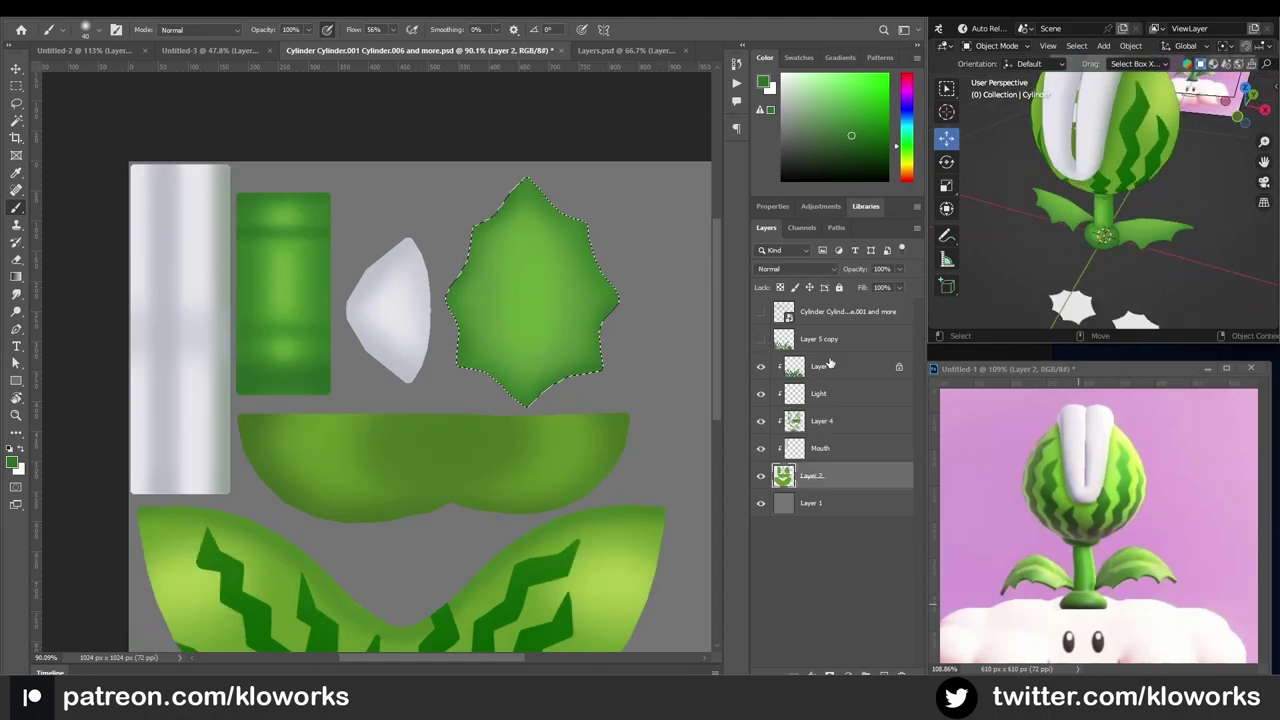
Step: Create Layer 6, fill the leaf selection with green and start a Free Transform
{"action": "key", "text": "ctrl+shift+alt+n"}
{"action": "key", "text": "alt+BackSpace"}
{"action": "key", "text": "ctrl+t"}
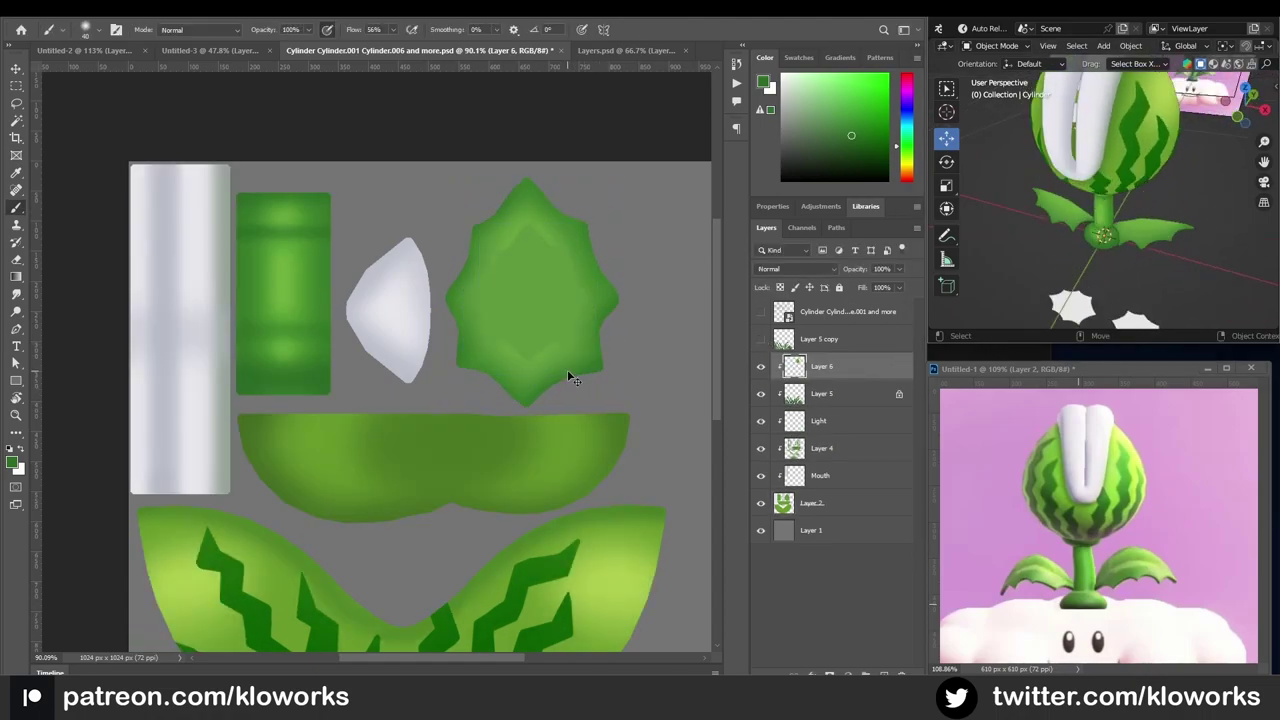
Step: Raise Layer 6's saturation with Hue/Saturation and move it below Layer 4
{"action": "key", "text": "ctrl+u"}
{"action": "left_click_drag", "start_coordinate": [941, 491], "coordinate": [953, 495]}
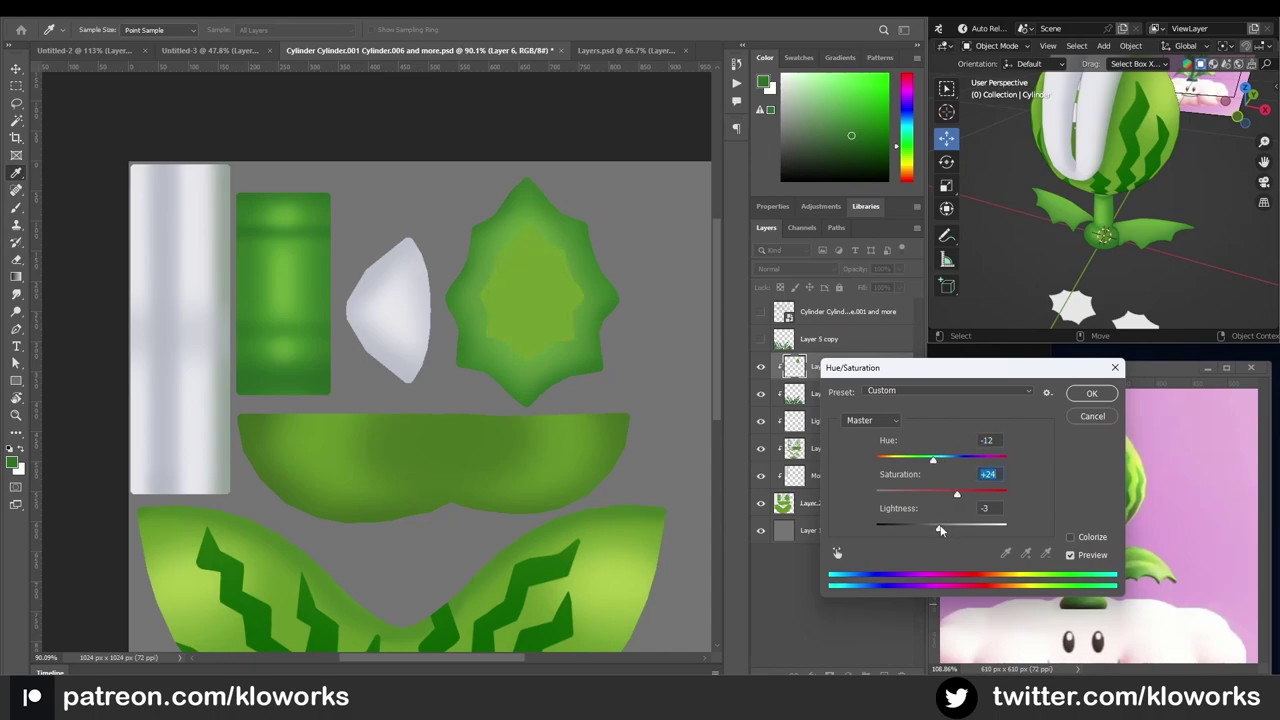
{"action": "key", "text": "Return"}
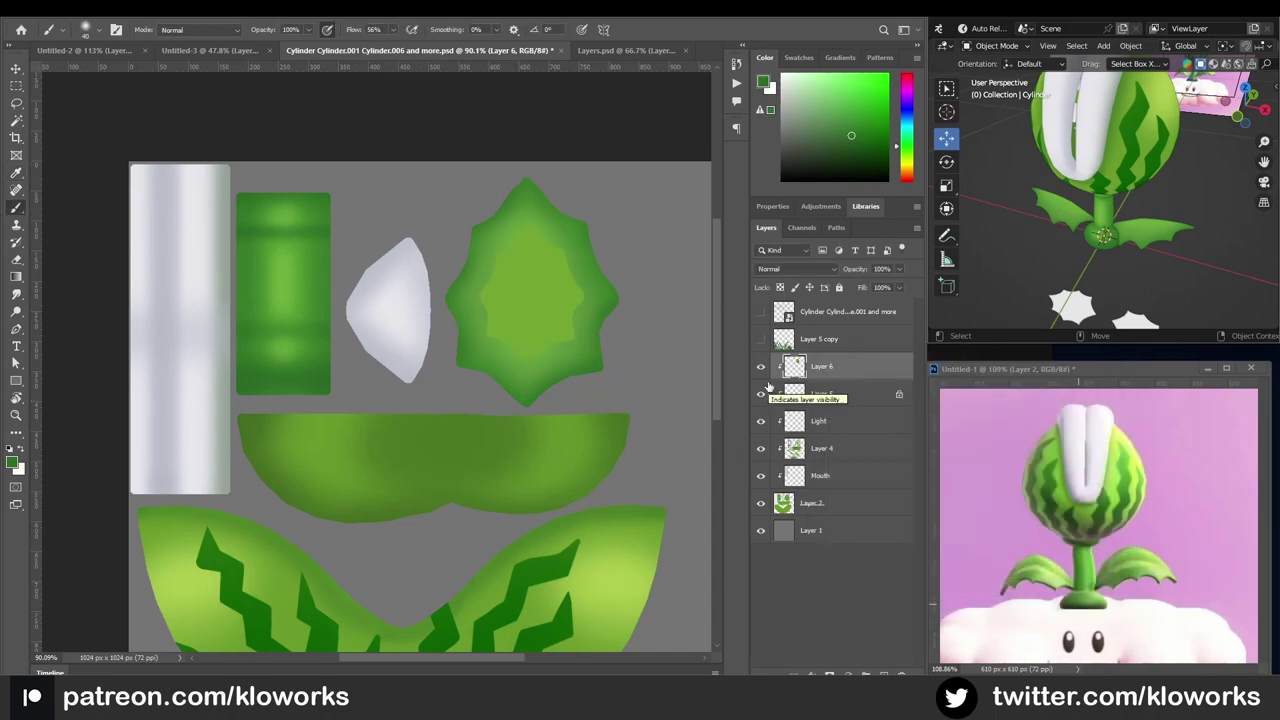
{"action": "left_click_drag", "start_coordinate": [802, 453], "coordinate": [802, 460]}
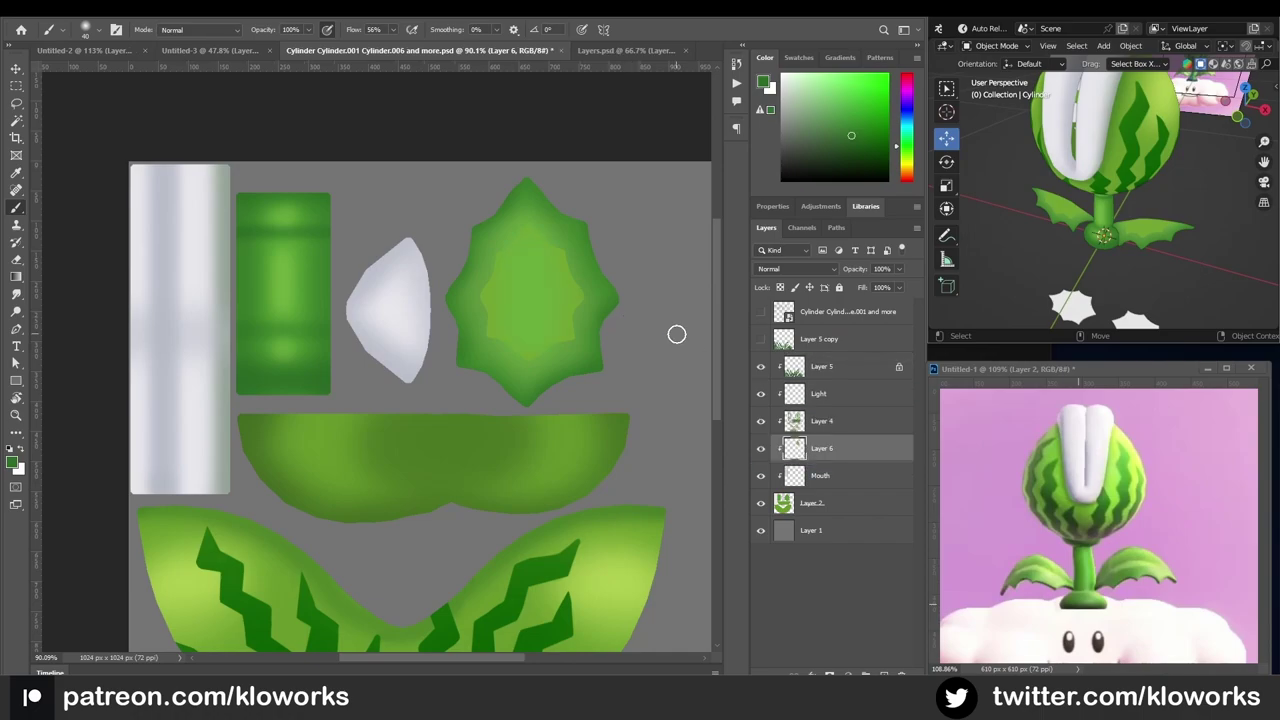
{"action": "key", "text": "ctrl+u"}
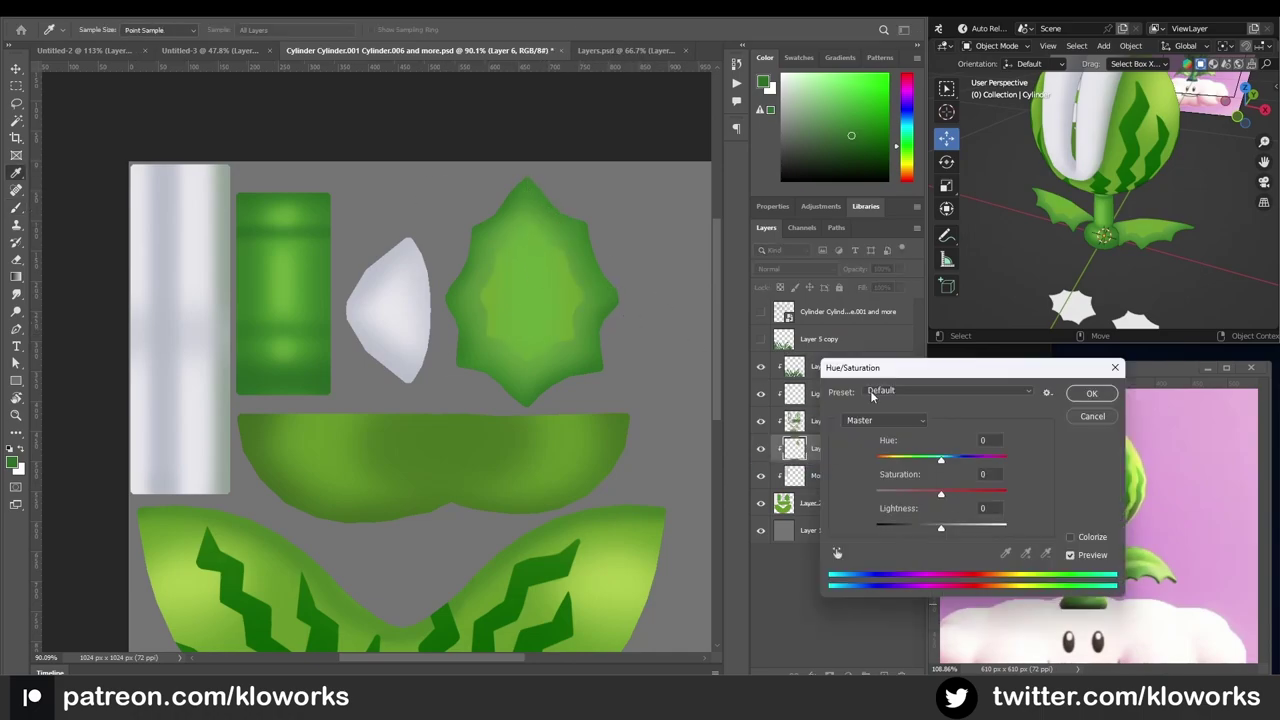
{"action": "key", "text": "Return"}
Step: Hide the Layer 5 watermelon stripes, keep Layer 4 active and zoom the canvas out
{"action": "left_click", "coordinate": [820, 420]}
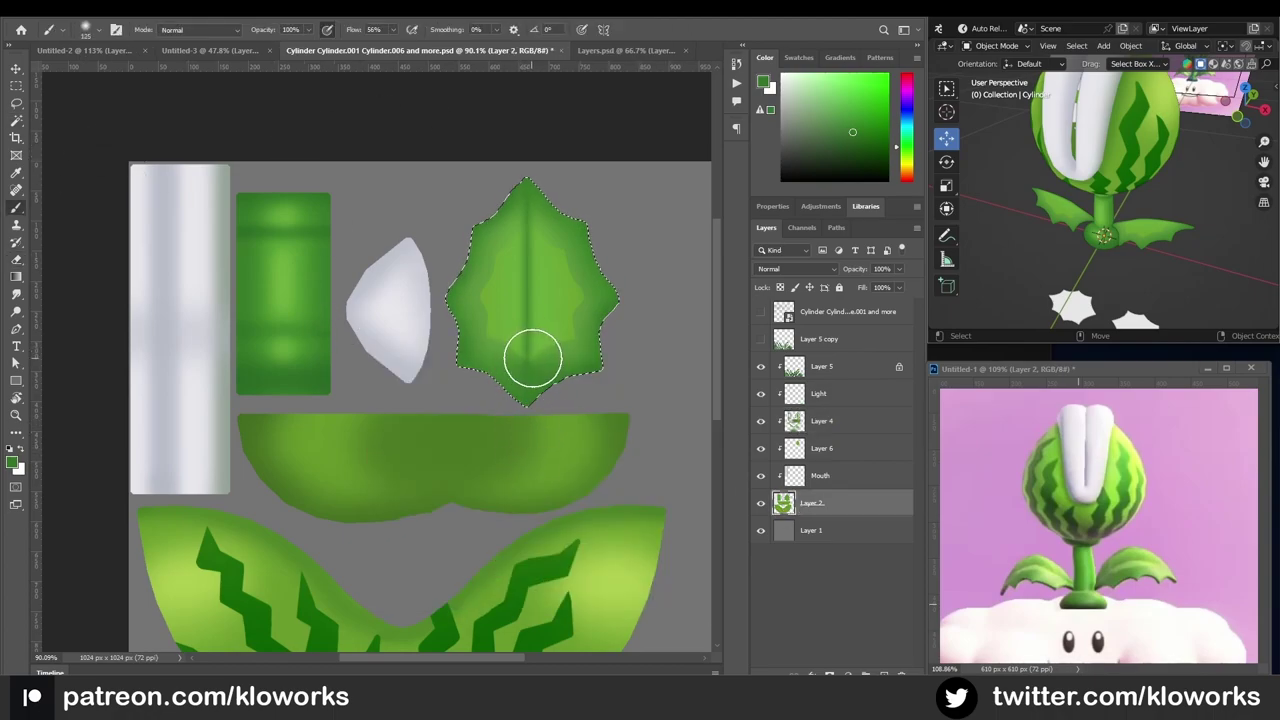
{"action": "left_click", "coordinate": [760, 366]}
{"action": "left_click", "coordinate": [822, 420]}
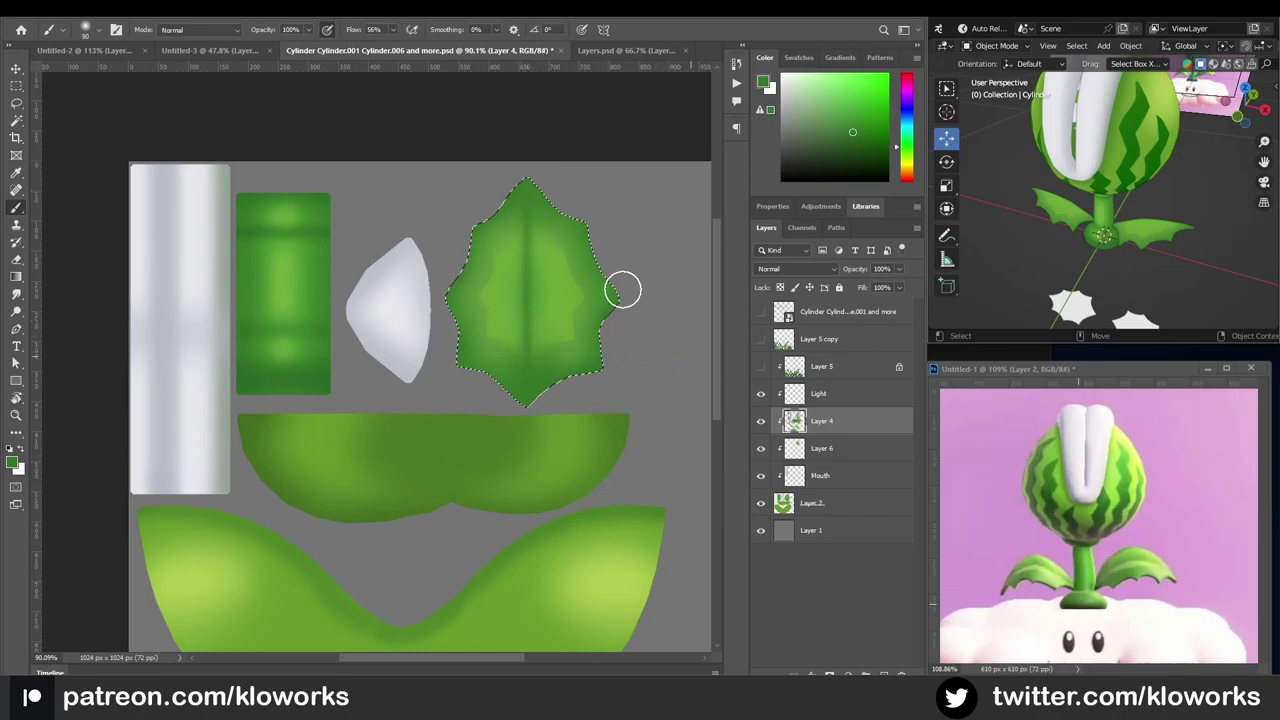
{"action": "scroll", "coordinate": [440, 354], "scroll_direction": "down", "scroll_amount": 3, "text": "alt"}
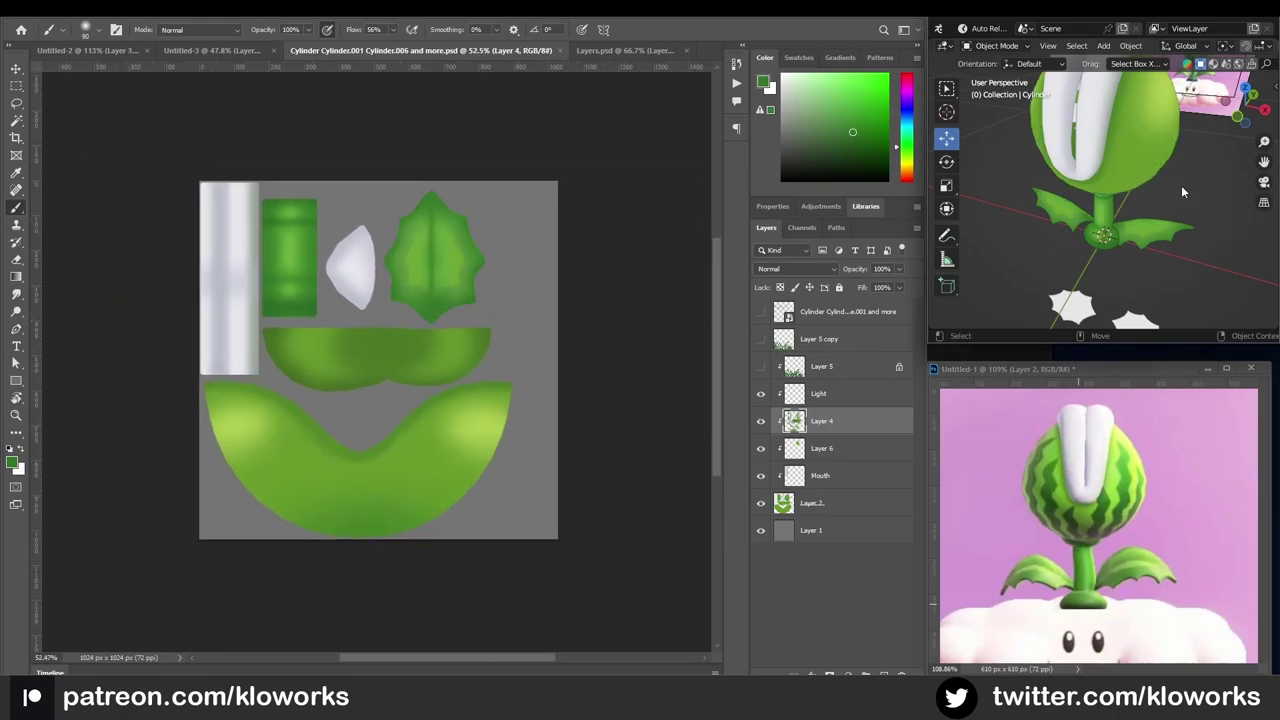
Step: Make the watermelon stripe texture layer visible again on the plant
{"action": "middle_click_drag", "start_coordinate": [1181, 185], "coordinate": [1160, 200]}
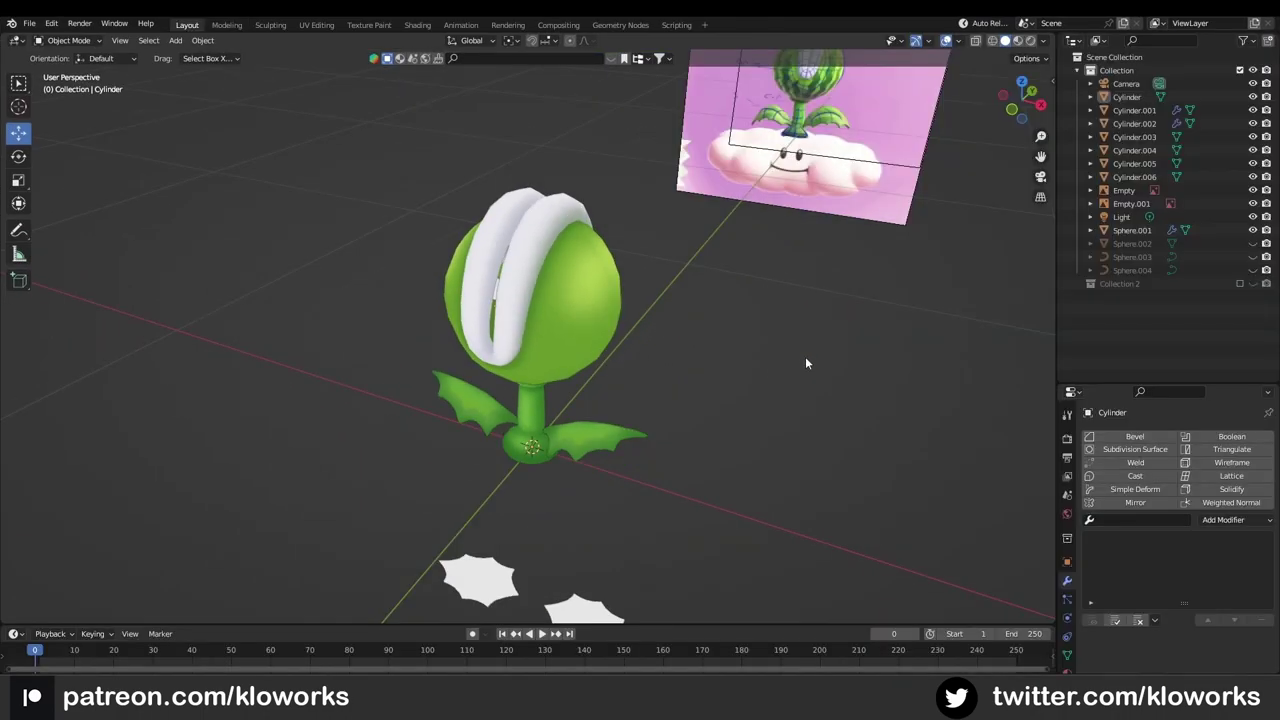
{"action": "scroll", "coordinate": [539, 310], "scroll_direction": "up", "scroll_amount": 3}
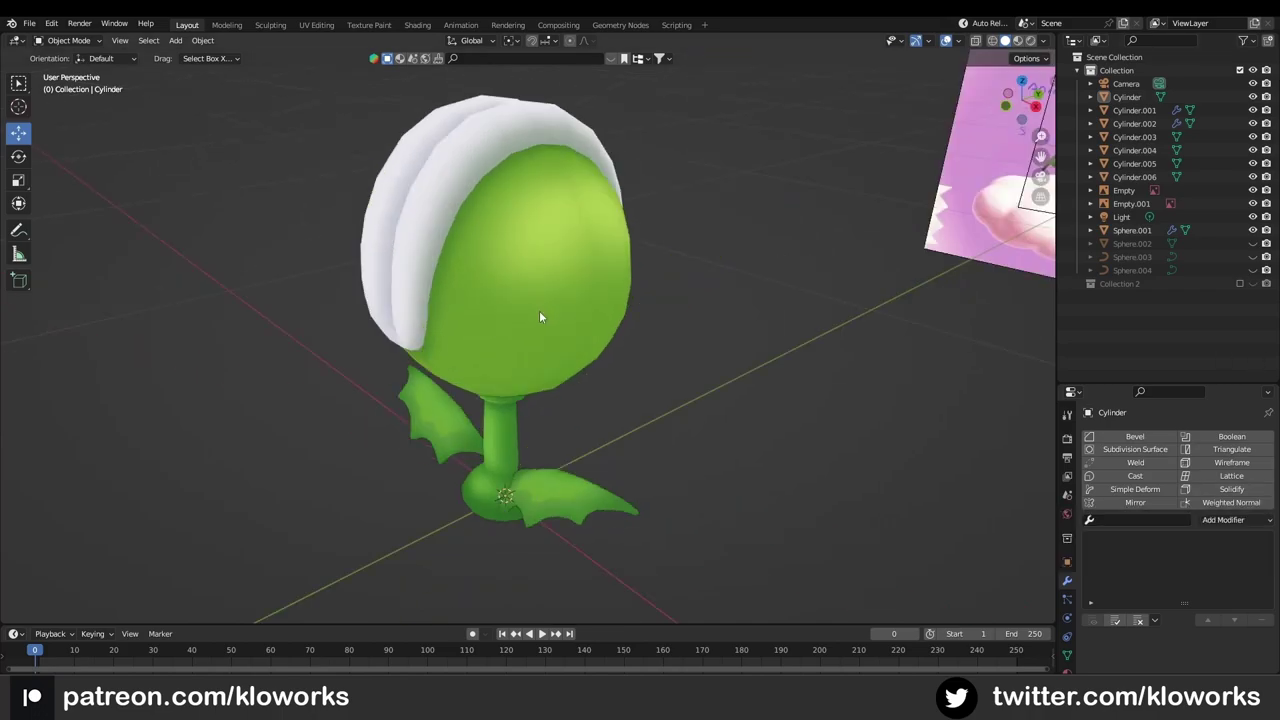
{"action": "left_click", "coordinate": [985, 23]}
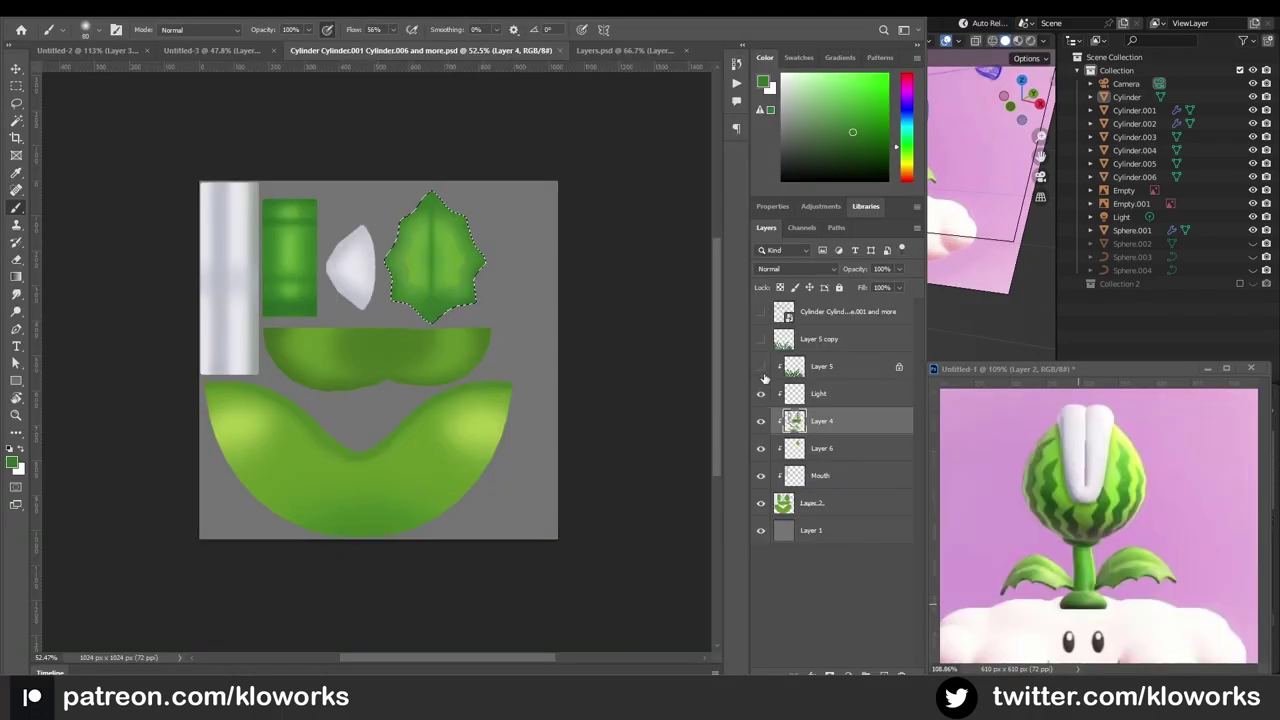
{"action": "left_click", "coordinate": [760, 367]}
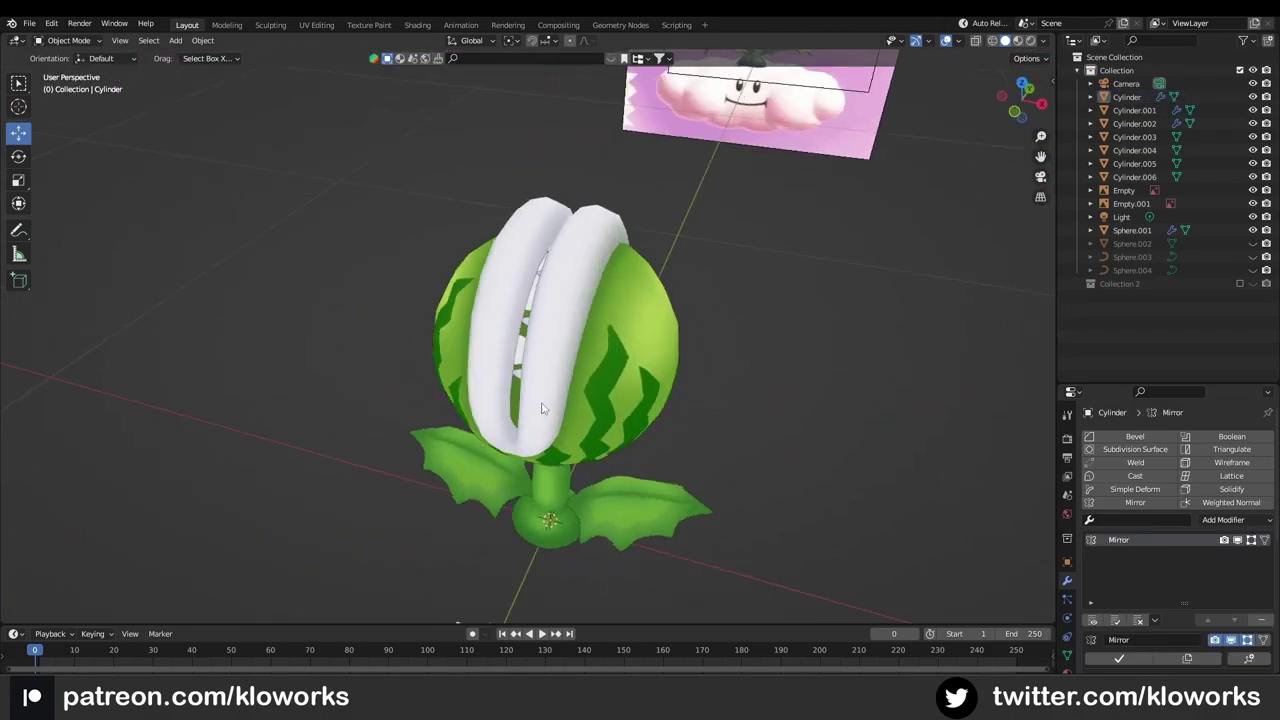
{"action": "scroll", "coordinate": [675, 250], "scroll_direction": "down", "scroll_amount": 2}
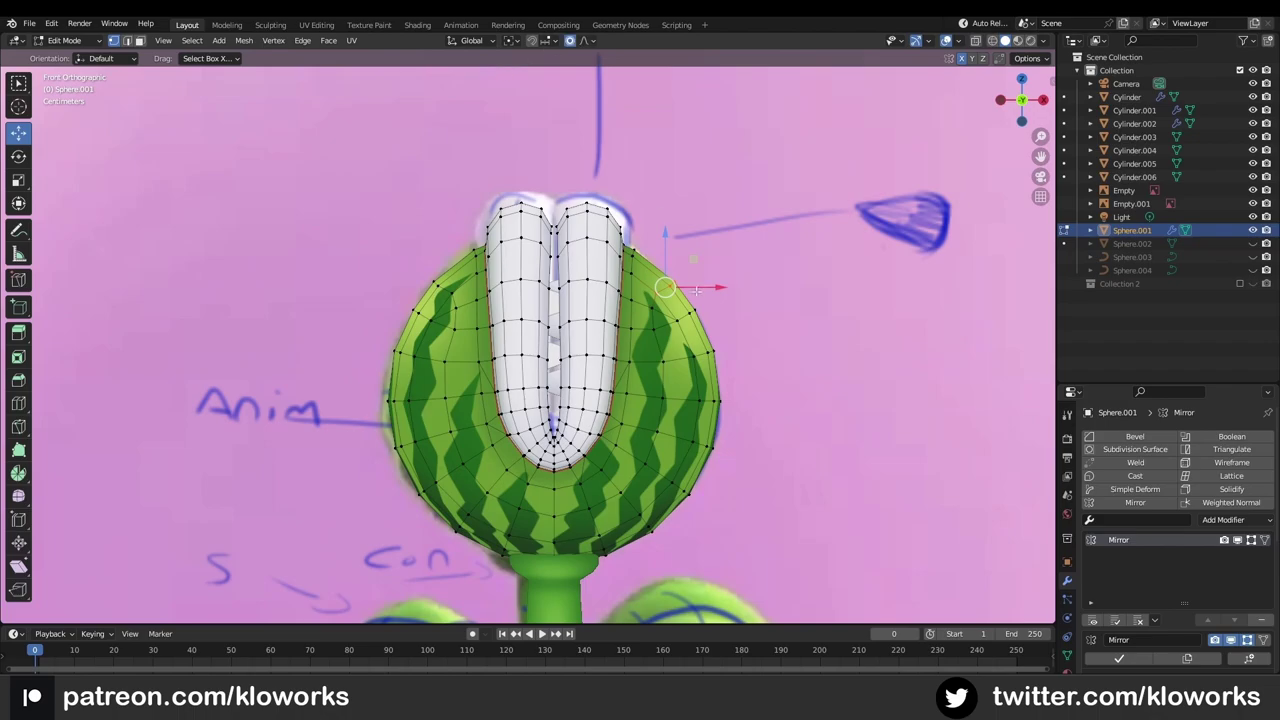
Step: Reshape the mouth with a proportional X-axis move, then scale and inflate the top vertices
{"action": "key", "text": "o"}
{"action": "key", "text": "g"}
{"action": "key", "text": "x"}
{"action": "left_click", "coordinate": [697, 287]}
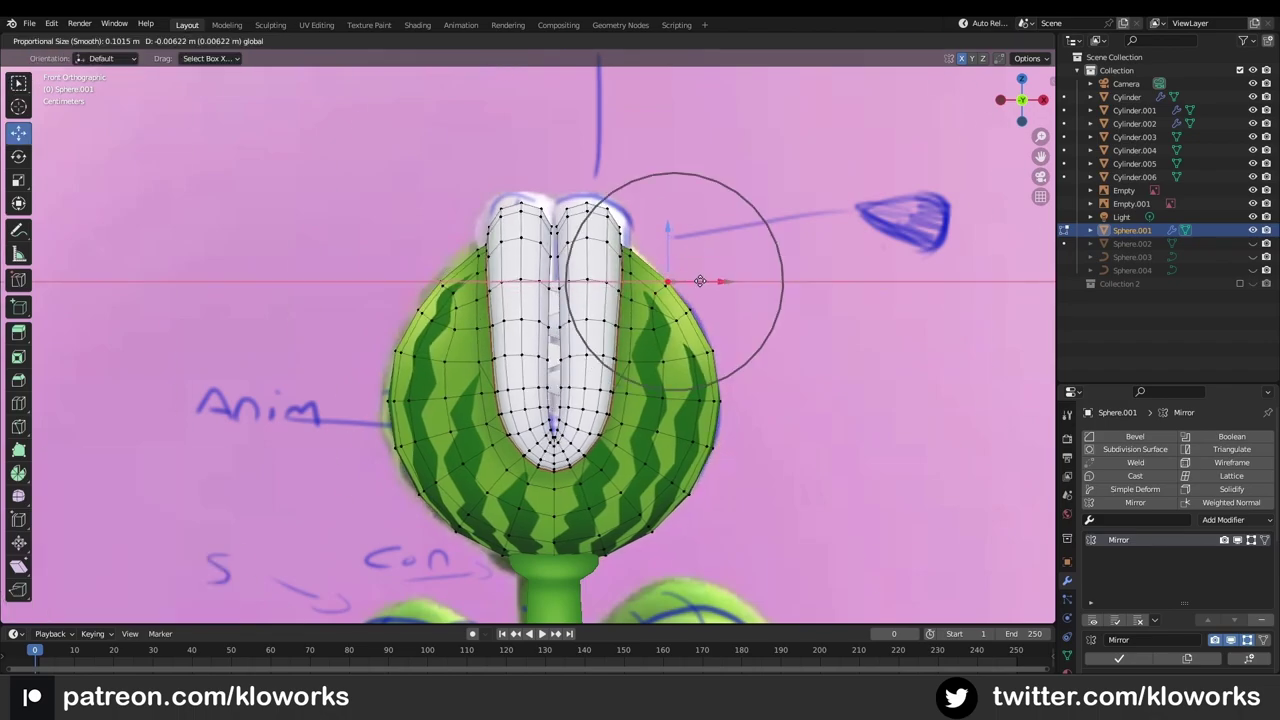
{"action": "key", "text": "s"}
{"action": "left_click", "coordinate": [754, 207]}
{"action": "key", "text": "alt+s"}
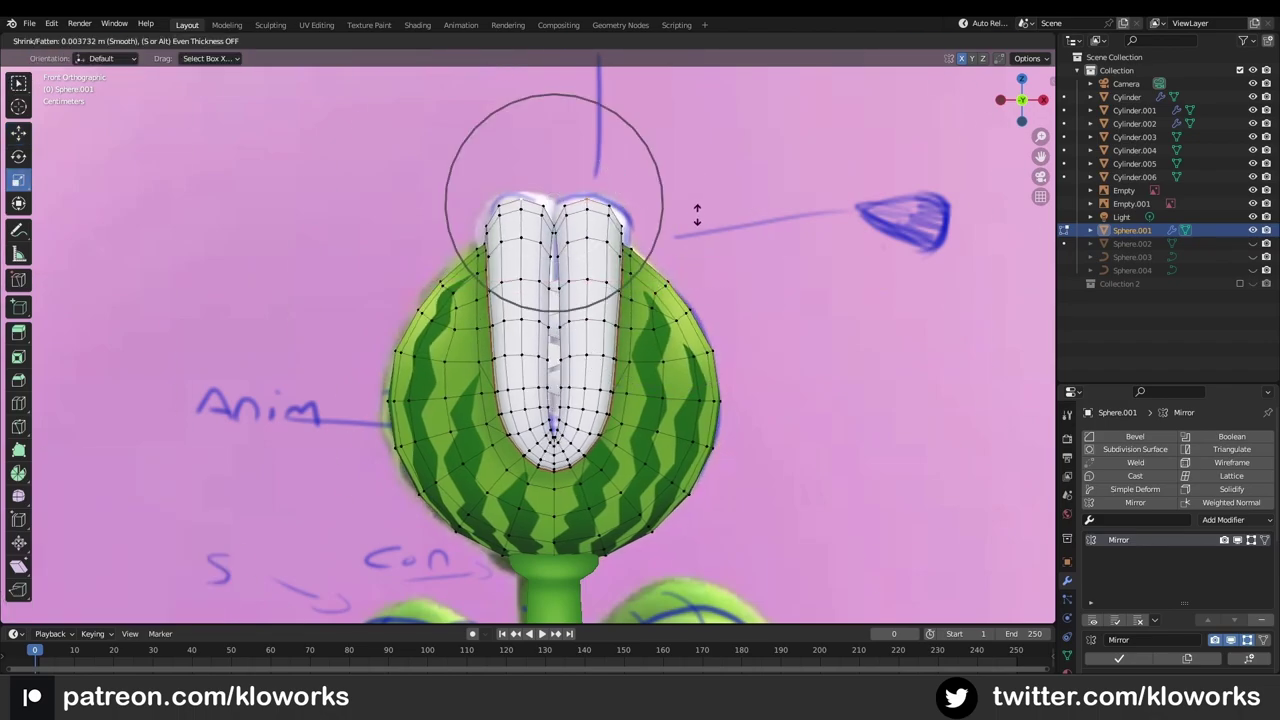
{"action": "left_click", "coordinate": [703, 213]}
{"action": "scroll", "coordinate": [552, 400], "scroll_direction": "down", "scroll_amount": 3}
{"action": "scroll", "coordinate": [552, 400], "scroll_direction": "up", "scroll_amount": 2}
Step: Tilt the right mouth lobe about 12 degrees and check it from the front view
{"action": "key", "text": "l"}
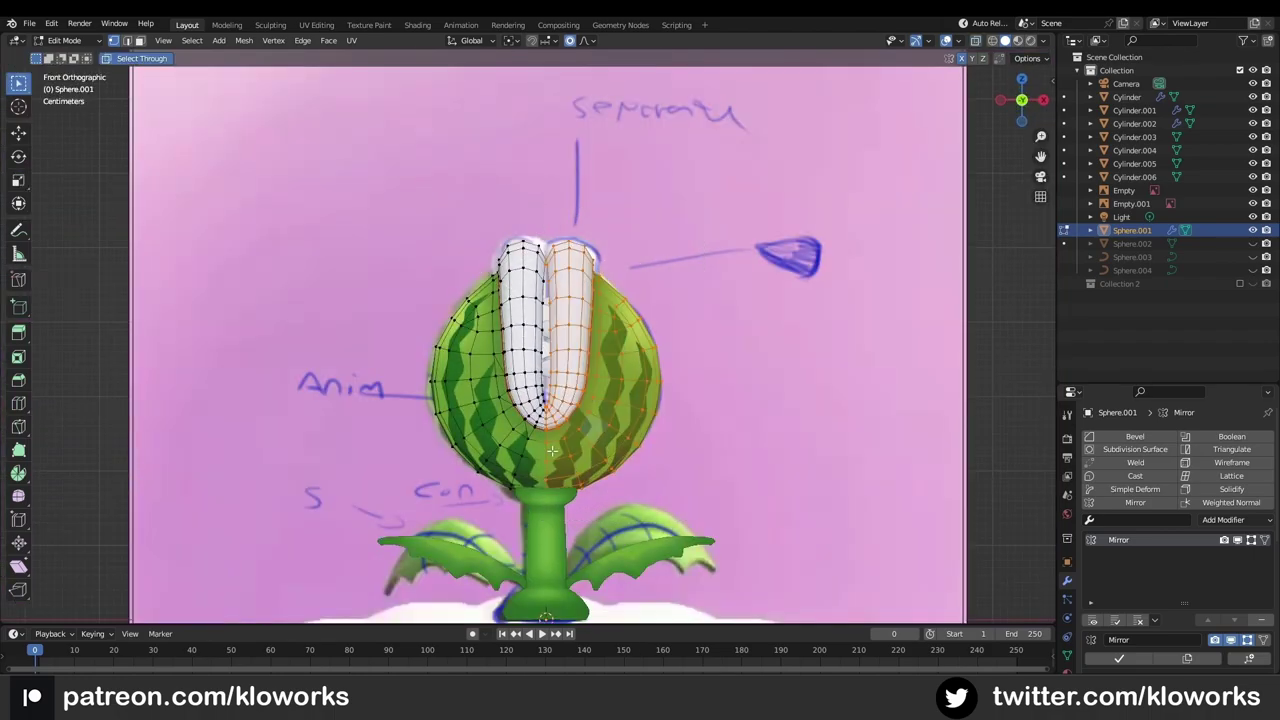
{"action": "left_click_drag", "start_coordinate": [643, 402], "coordinate": [625, 385]}
{"action": "middle_click_drag", "start_coordinate": [625, 385], "coordinate": [700, 360]}
{"action": "key", "text": "KP_1"}
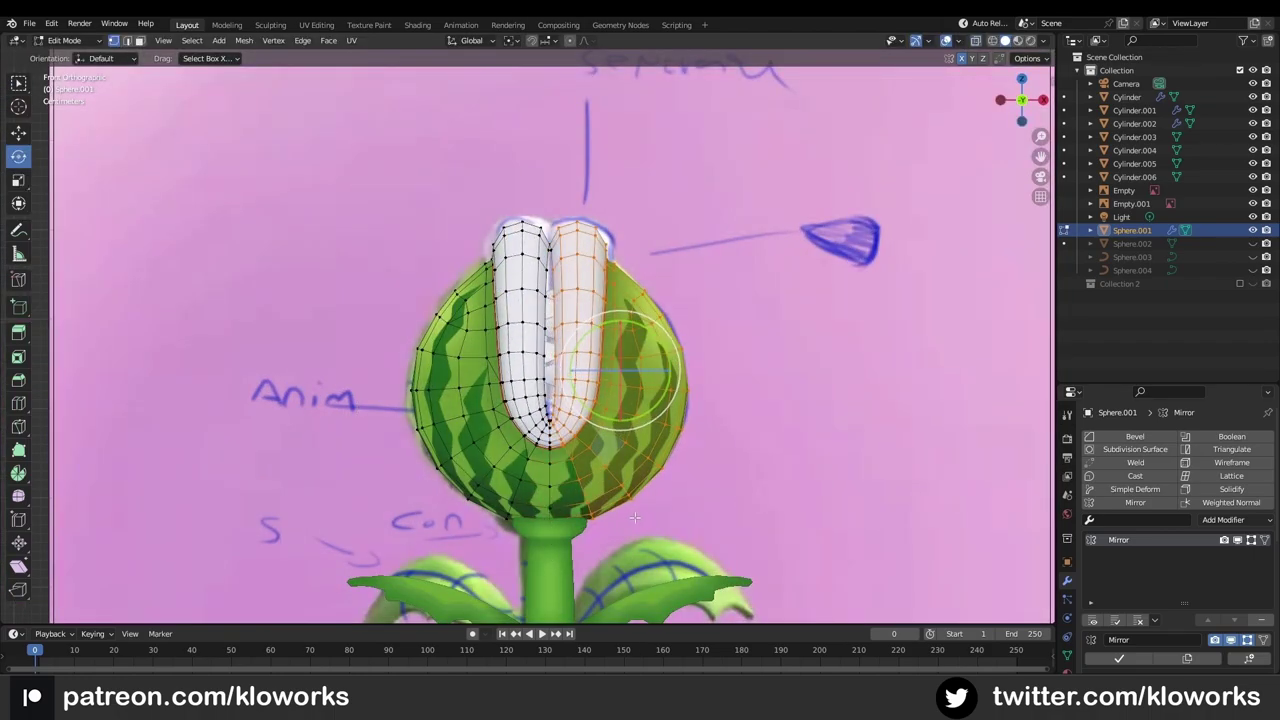
{"action": "middle_click_drag", "start_coordinate": [629, 380], "coordinate": [680, 360]}
Step: In Object Mode, apply the Mirror modifiers on the head and the bat-wing leaves
{"action": "key", "text": "Tab"}
{"action": "scroll", "coordinate": [640, 360], "scroll_direction": "down", "scroll_amount": 3}
{"action": "mouse_move", "coordinate": [600, 340]}
{"action": "middle_mouse_down"}
{"action": "mouse_move", "coordinate": [621, 324]}
{"action": "mouse_move", "coordinate": [655, 367]}
{"action": "mouse_move", "coordinate": [700, 390]}
{"action": "middle_mouse_up"}
{"action": "left_click", "coordinate": [1118, 658]}
{"action": "left_click", "coordinate": [680, 425]}
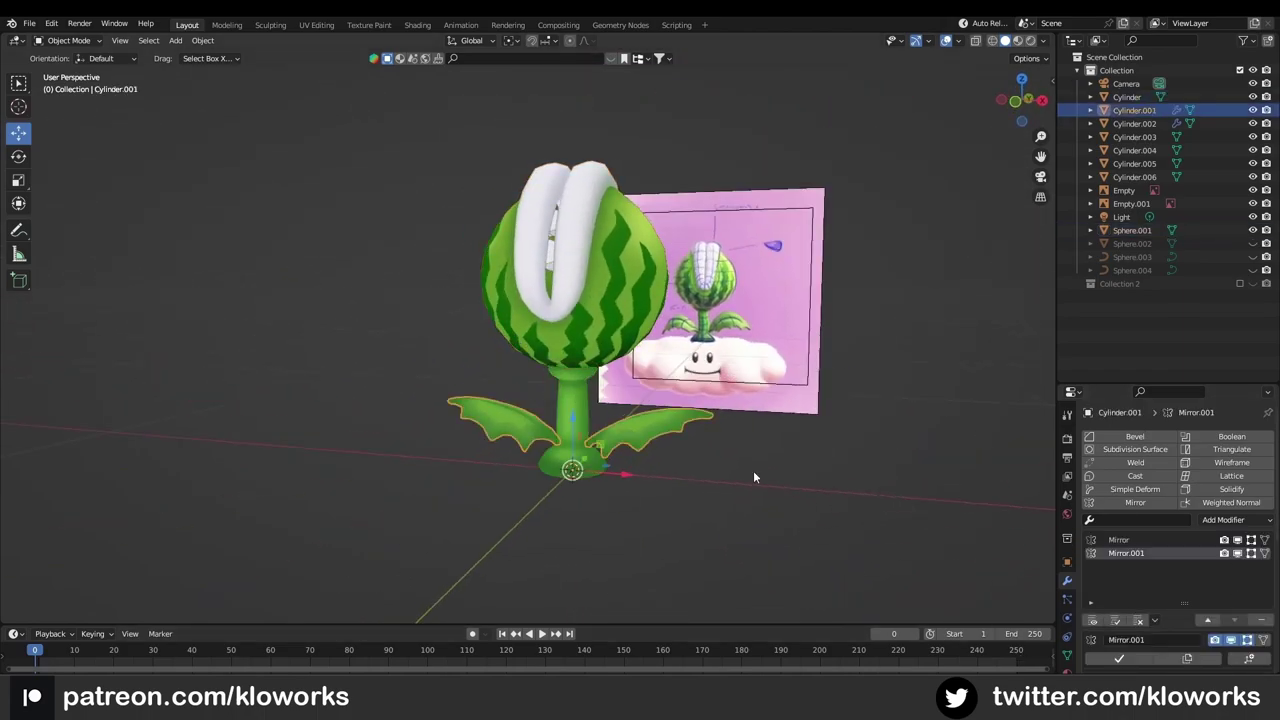
{"action": "left_click", "coordinate": [1118, 658]}
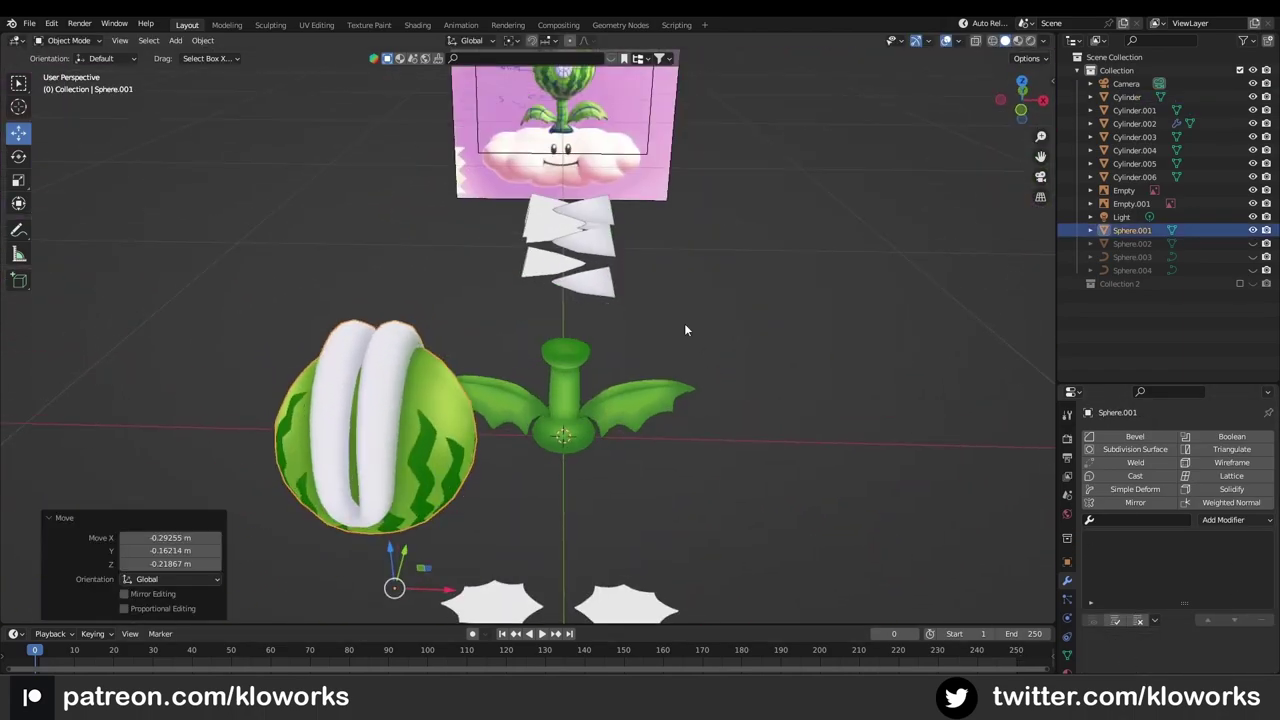
{"action": "left_click", "coordinate": [491, 378]}
{"action": "middle_click_drag", "start_coordinate": [491, 378], "coordinate": [464, 368]}
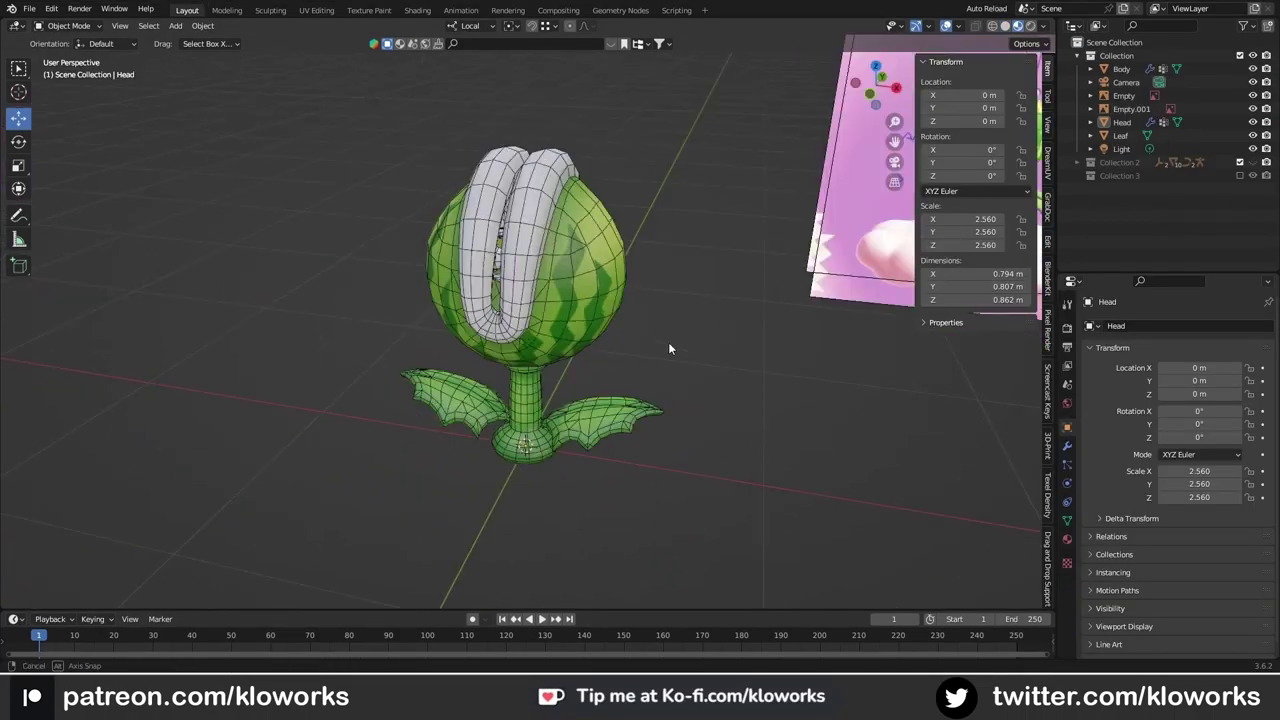
Step: Add an armature at the origin, showing bone axes and drawn as wire in front
{"action": "key", "text": "KP_1"}
{"action": "key", "text": "shift+a"}
{"action": "left_click", "coordinate": [625, 465]}
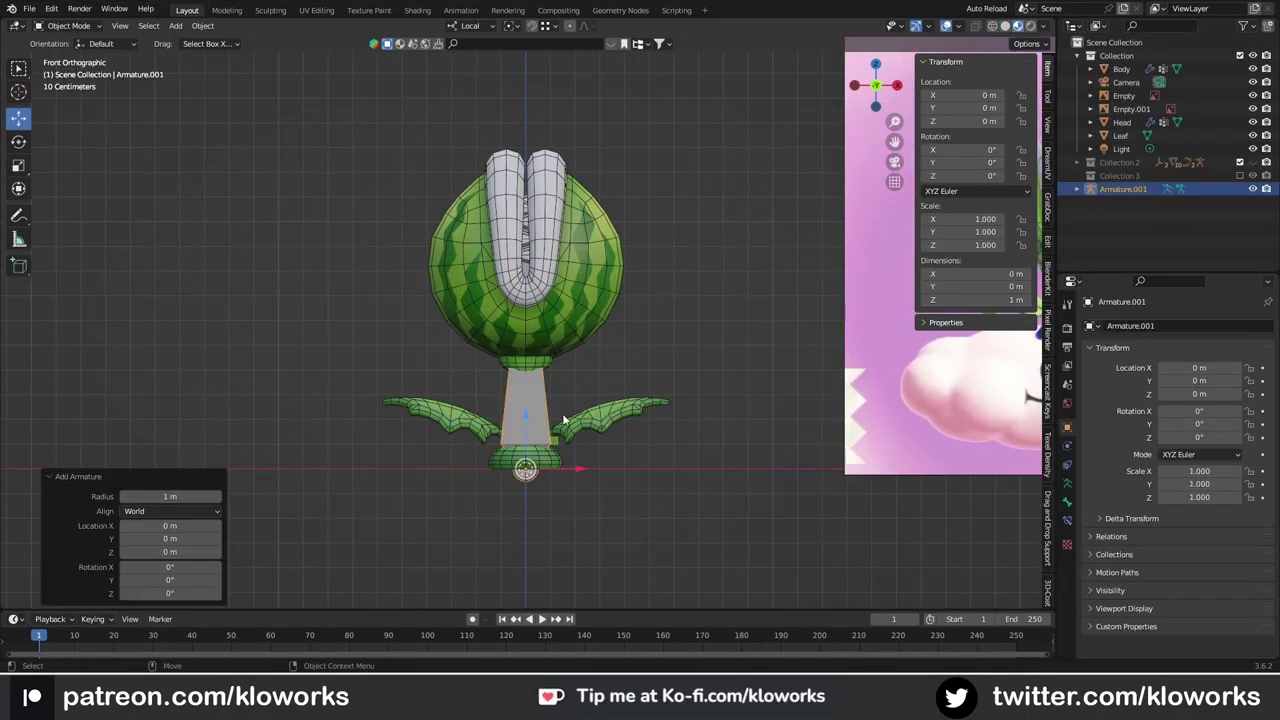
{"action": "left_click", "coordinate": [1162, 599]}
{"action": "key", "text": "Tab"}
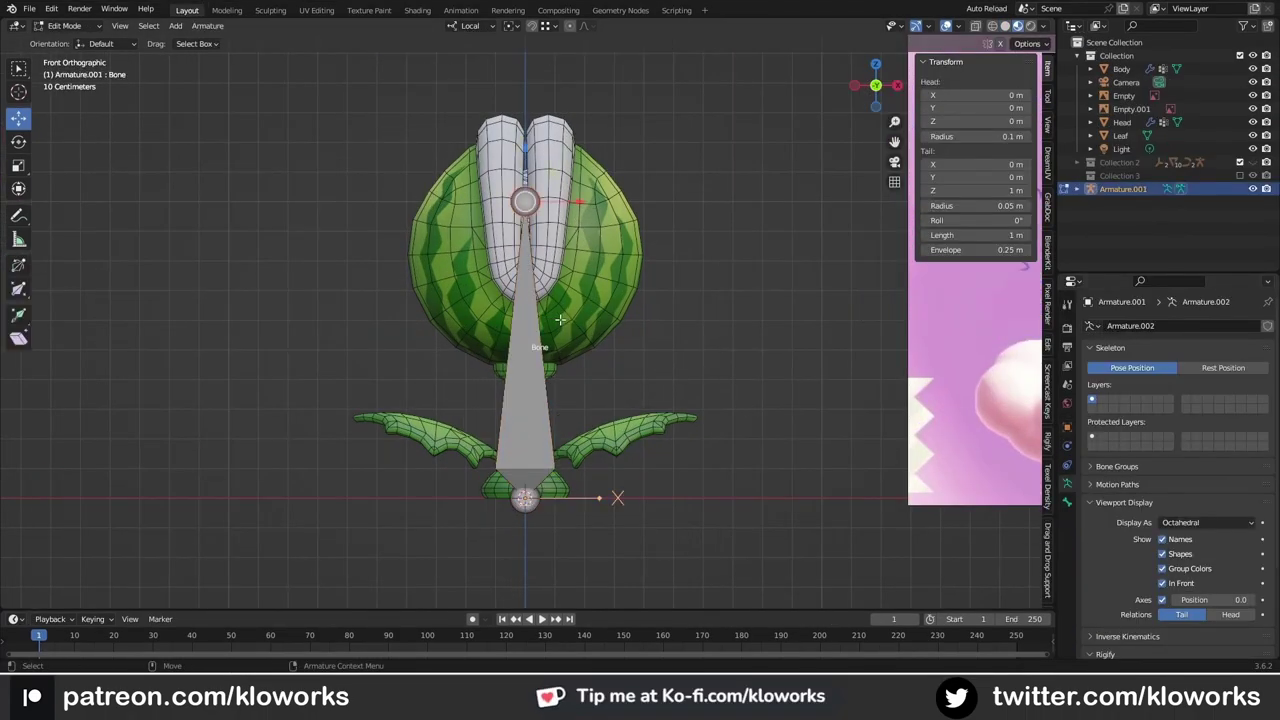
{"action": "key", "text": "shift+z"}
{"action": "key", "text": "Tab"}
{"action": "left_click", "coordinate": [1067, 427]}
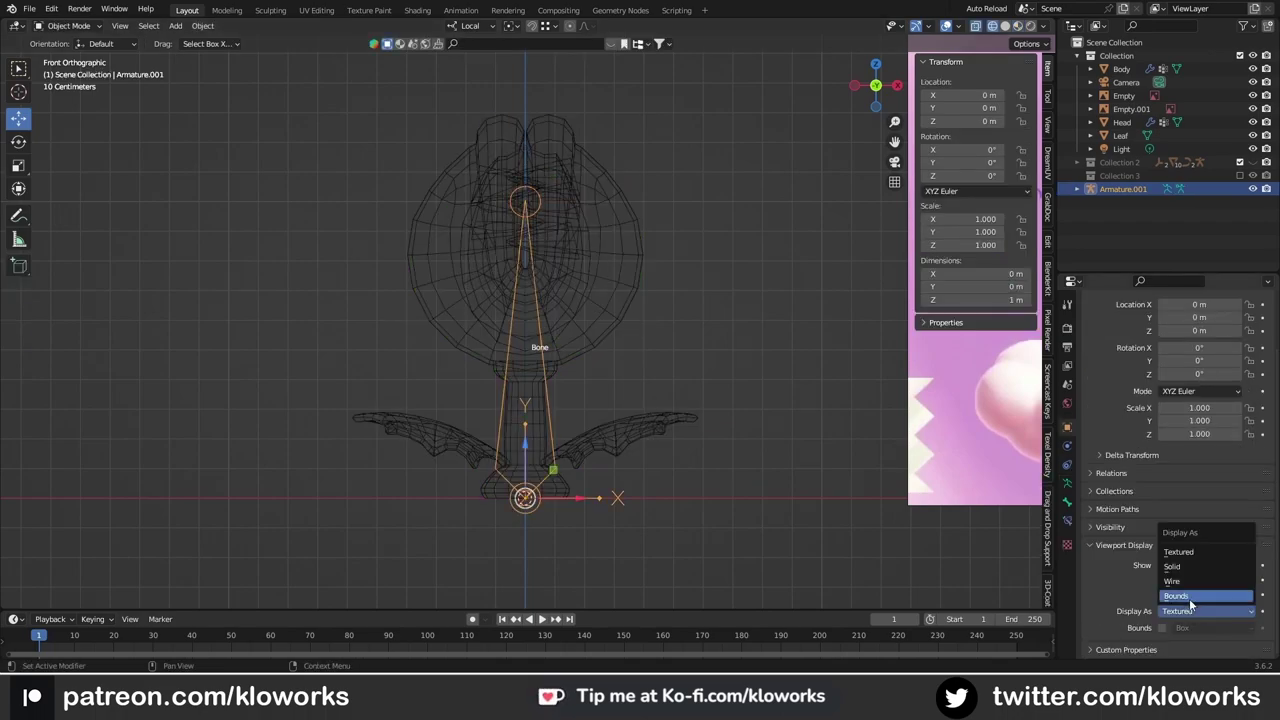
{"action": "left_click", "coordinate": [544, 359]}
{"action": "key", "text": "z"}
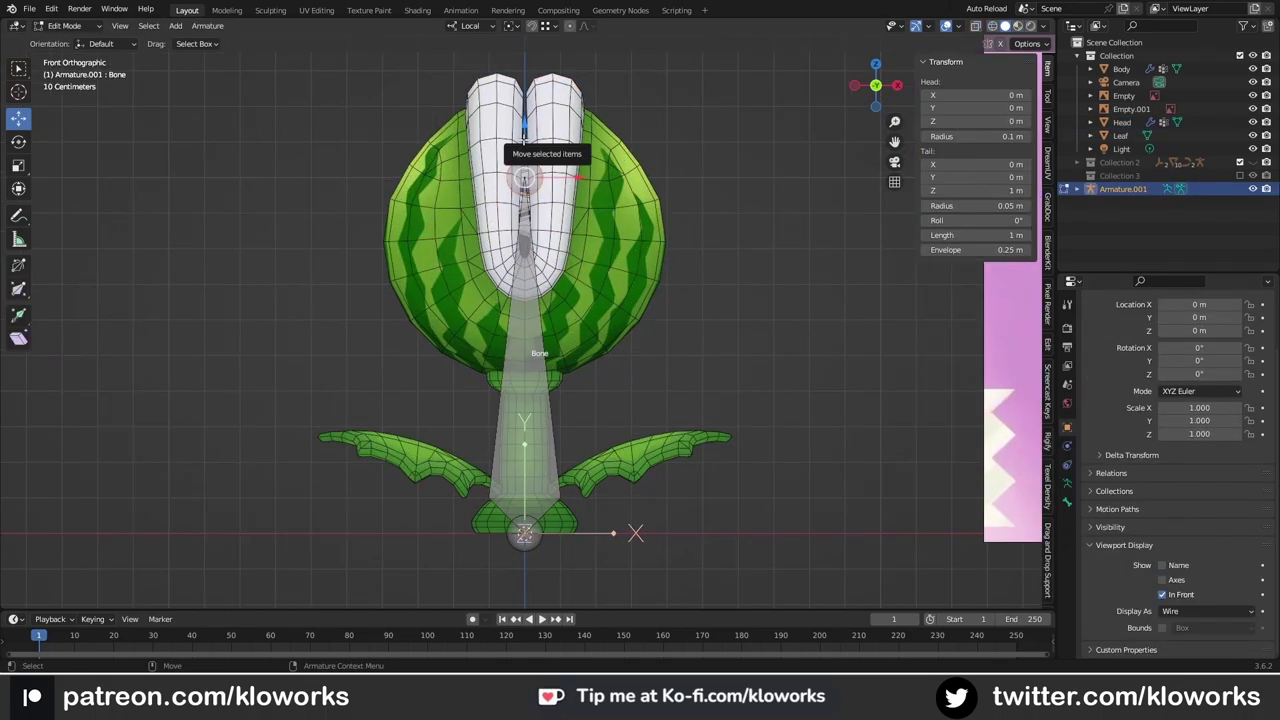
Step: Extrude a bone chain up the stem, into the head and out to the lobe tip
{"action": "left_click_drag", "start_coordinate": [524, 140], "coordinate": [524, 409]}
{"action": "key", "text": "e"}
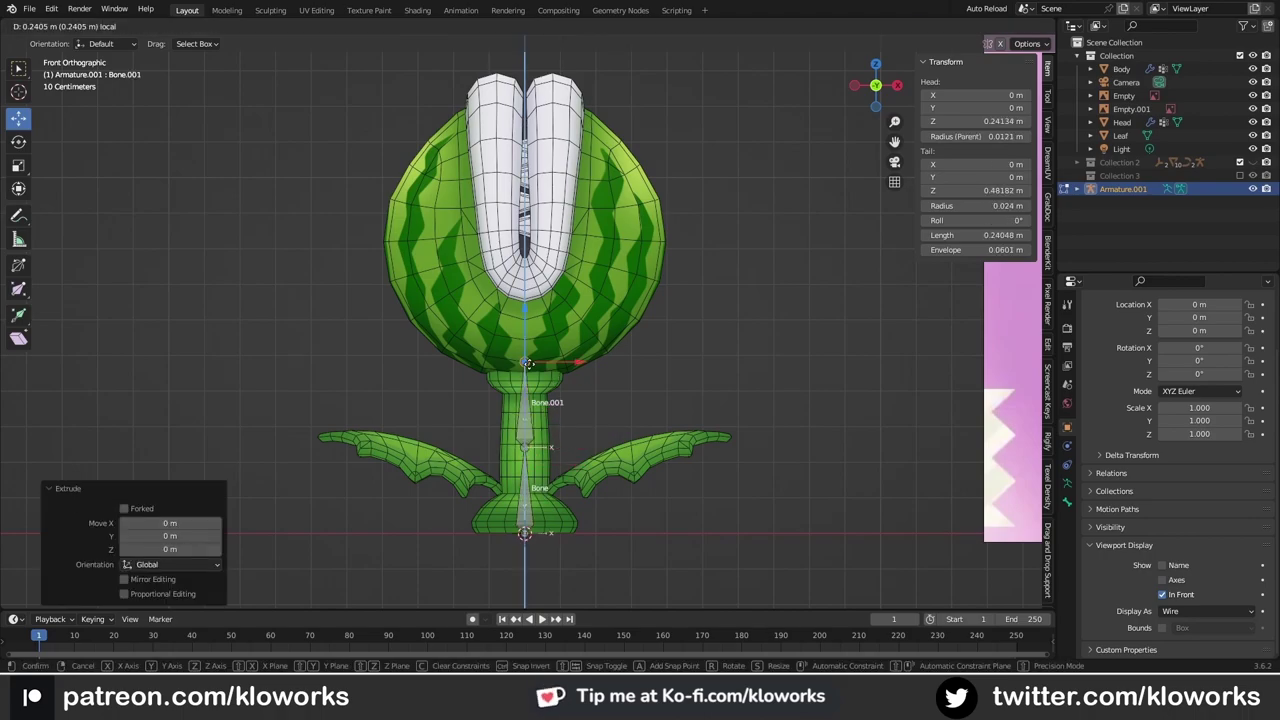
{"action": "left_click", "coordinate": [524, 380]}
{"action": "key", "text": "y"}
{"action": "key", "text": "y"}
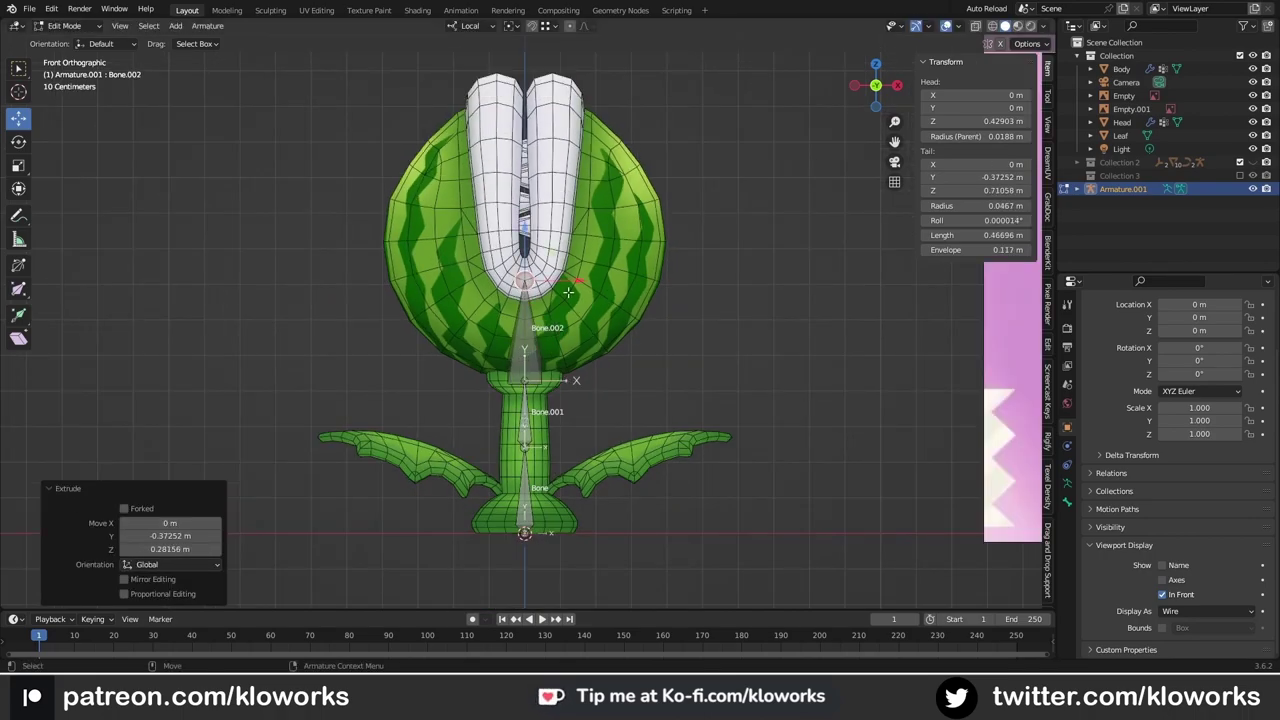
{"action": "left_click", "coordinate": [530, 280]}
{"action": "key", "text": "e"}
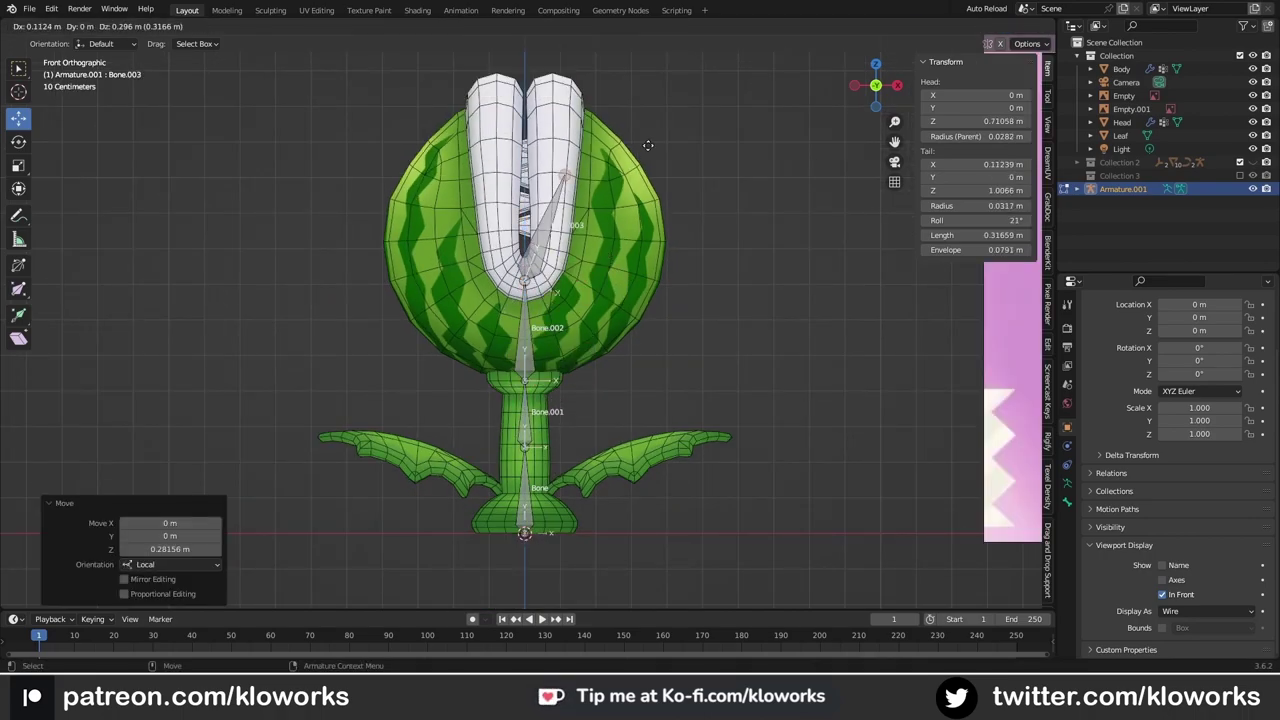
{"action": "left_click", "coordinate": [636, 112]}
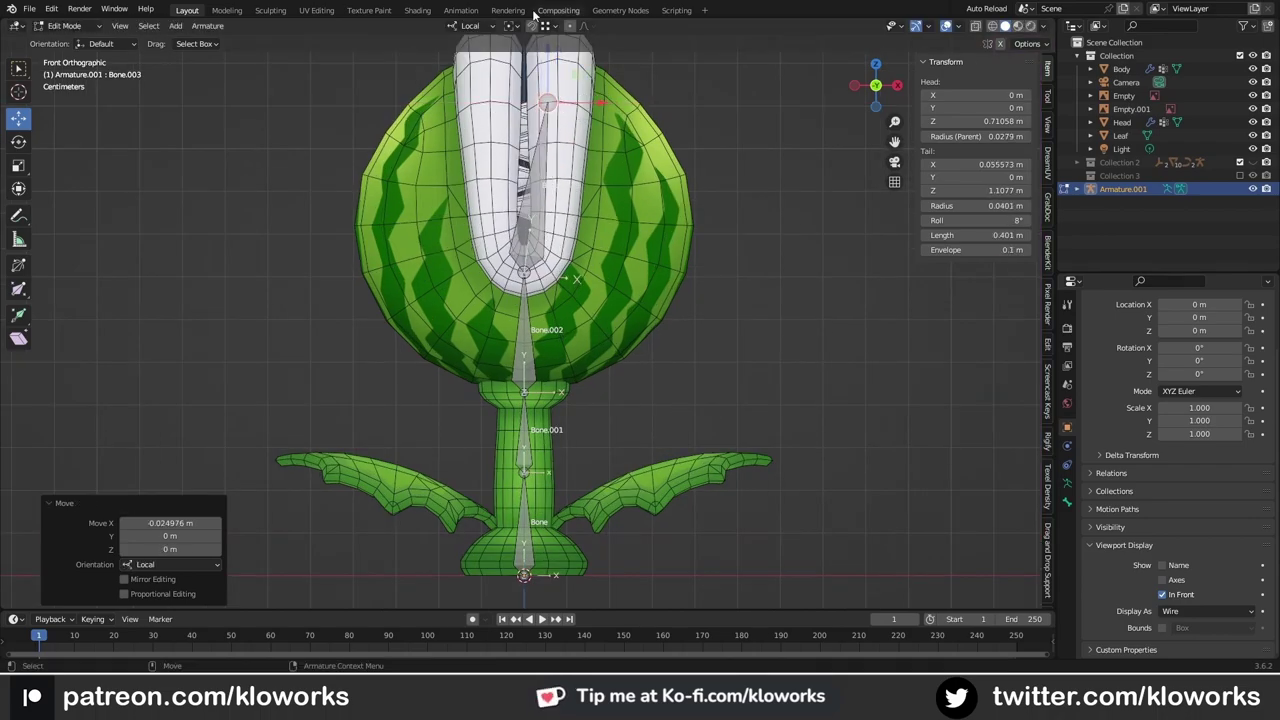
{"action": "scroll", "coordinate": [455, 313], "scroll_direction": "up", "scroll_amount": 3}
{"action": "key", "text": "e"}
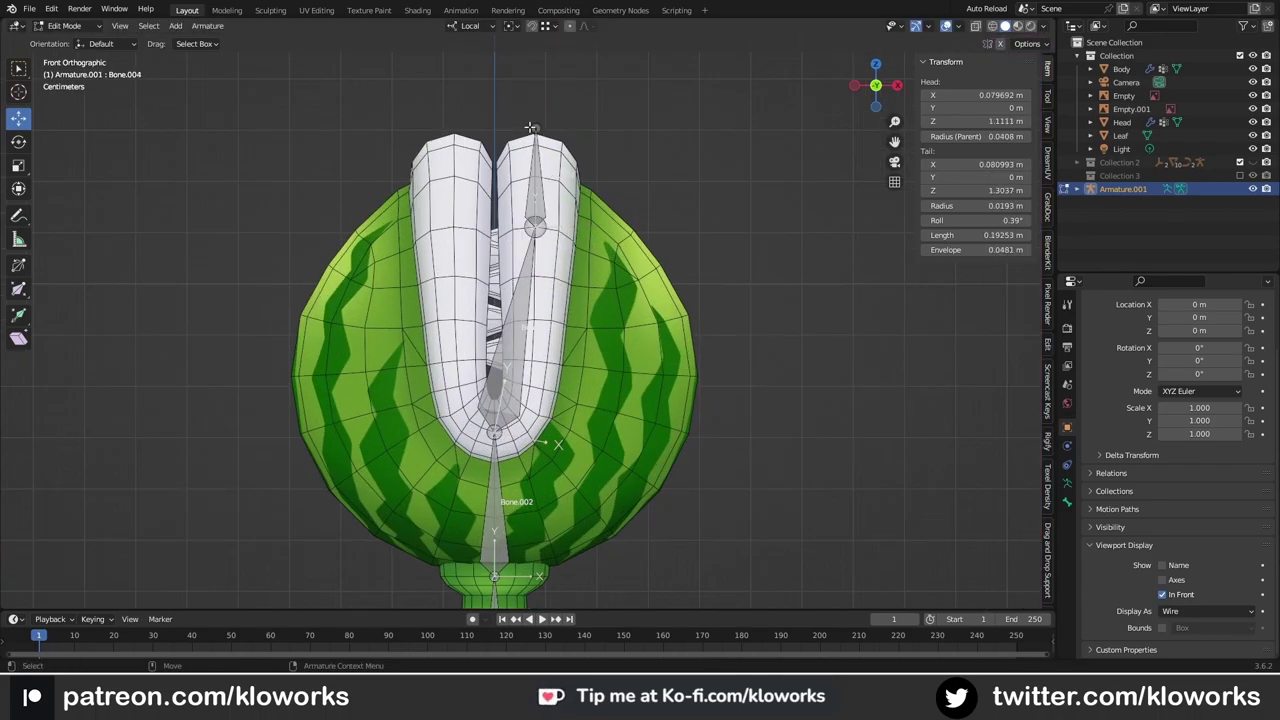
{"action": "left_click", "coordinate": [455, 313]}
{"action": "scroll", "coordinate": [455, 313], "scroll_direction": "down", "scroll_amount": 3}
{"action": "scroll", "coordinate": [455, 313], "scroll_direction": "up", "scroll_amount": 2}
Step: Extrude a mirrored pair of bones into both mouth lobes, then select the root bone for renaming
{"action": "key", "text": "shift+e"}
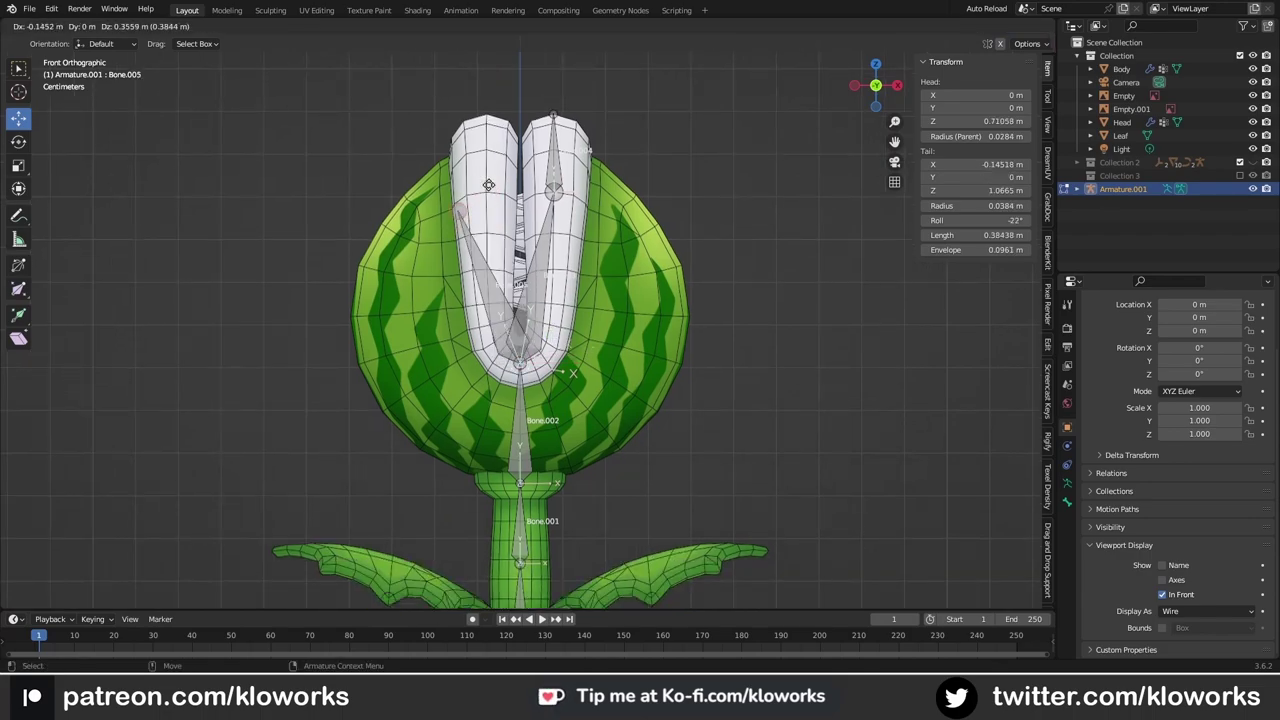
{"action": "left_click", "coordinate": [514, 140]}
{"action": "scroll", "coordinate": [694, 280], "scroll_direction": "down", "scroll_amount": 4}
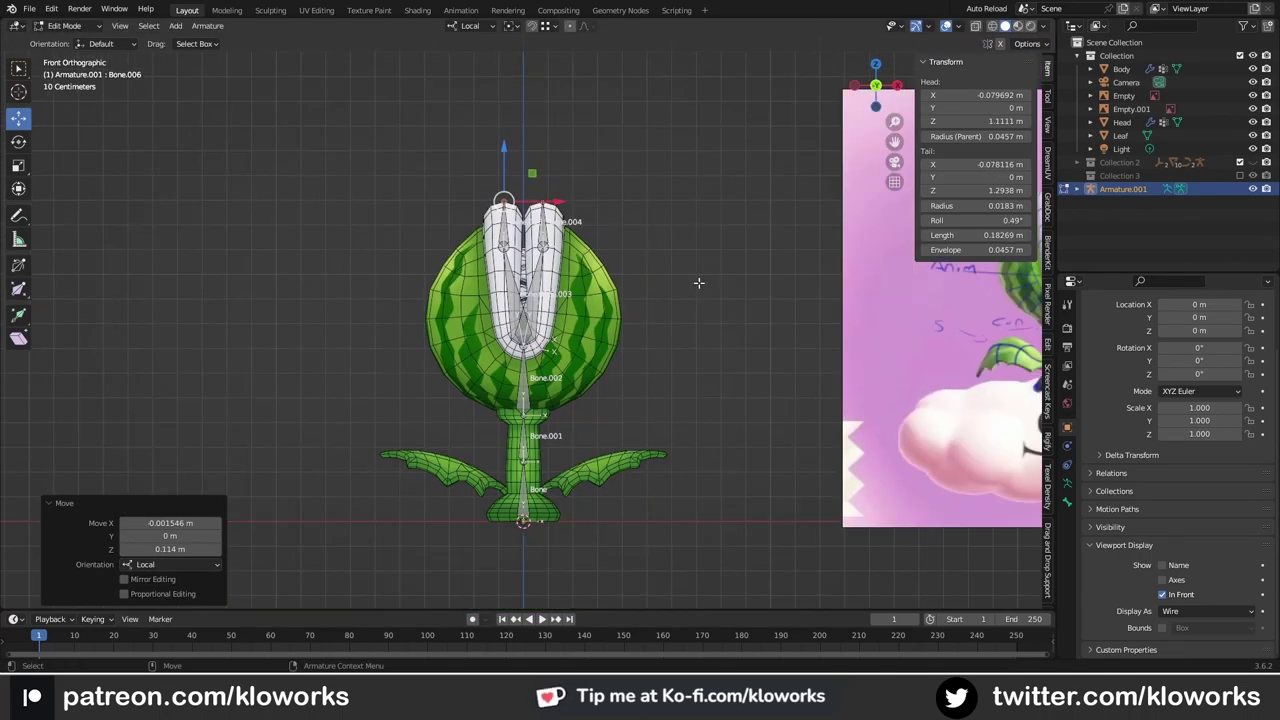
{"action": "scroll", "coordinate": [694, 280], "scroll_direction": "up", "scroll_amount": 2}
{"action": "left_click", "coordinate": [510, 331]}
{"action": "left_click", "coordinate": [524, 600]}
{"action": "scroll", "coordinate": [524, 560], "scroll_direction": "up", "scroll_amount": 3}
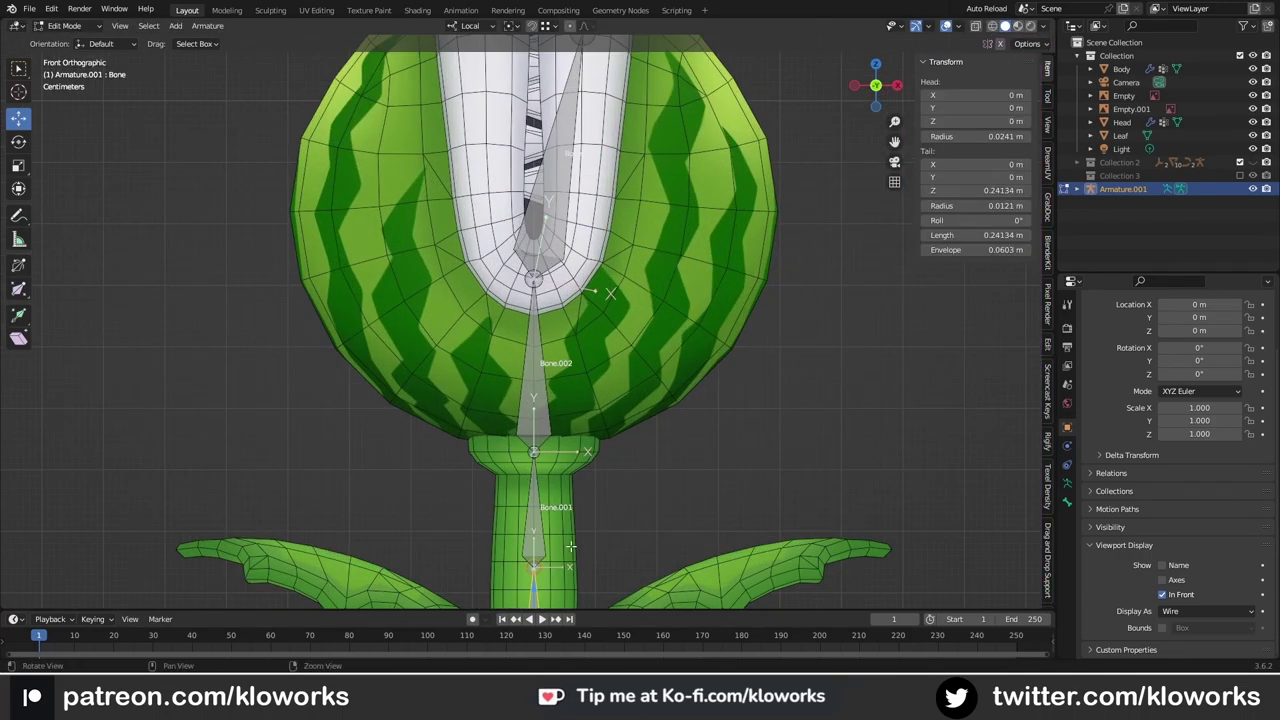
{"action": "left_click", "coordinate": [1067, 501]}
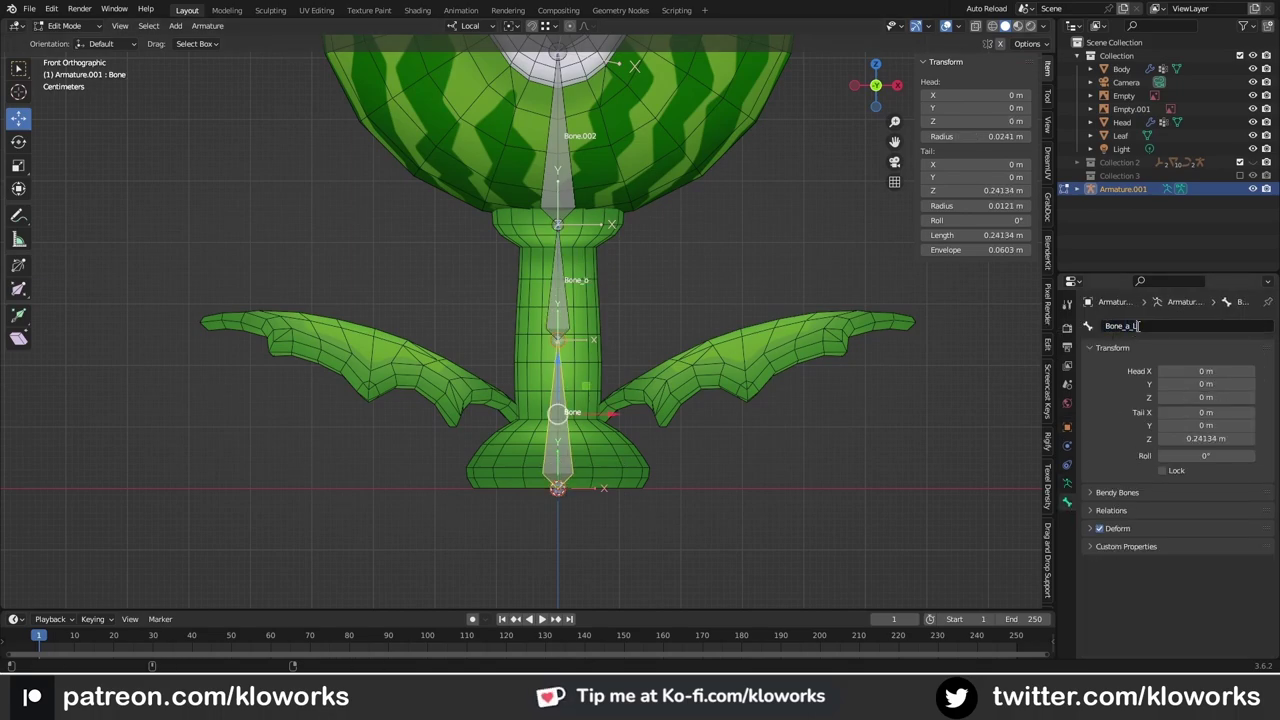
Step: Name the root bone Bone_a, rename the head bone, and create mirrored _L mouth bones
{"action": "key", "text": "Return"}
{"action": "middle_click_drag", "start_coordinate": [635, 223], "coordinate": [622, 513], "text": "shift"}
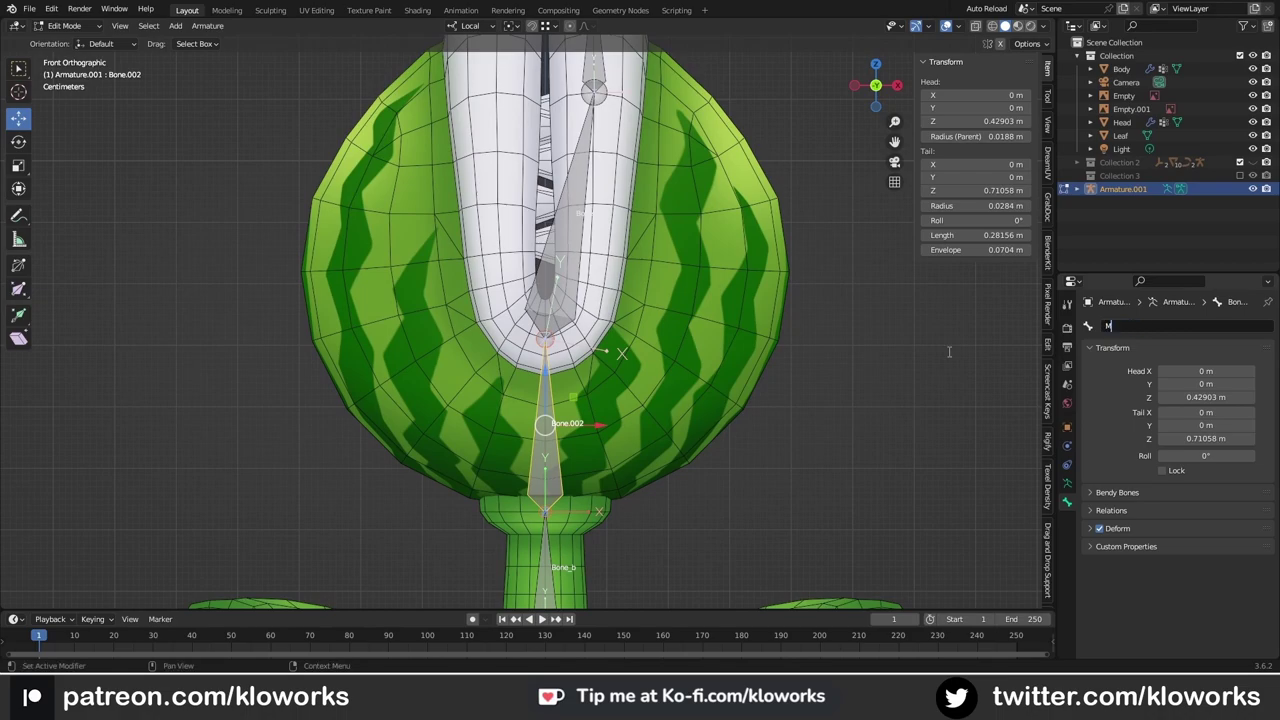
{"action": "left_click", "coordinate": [1153, 326]}
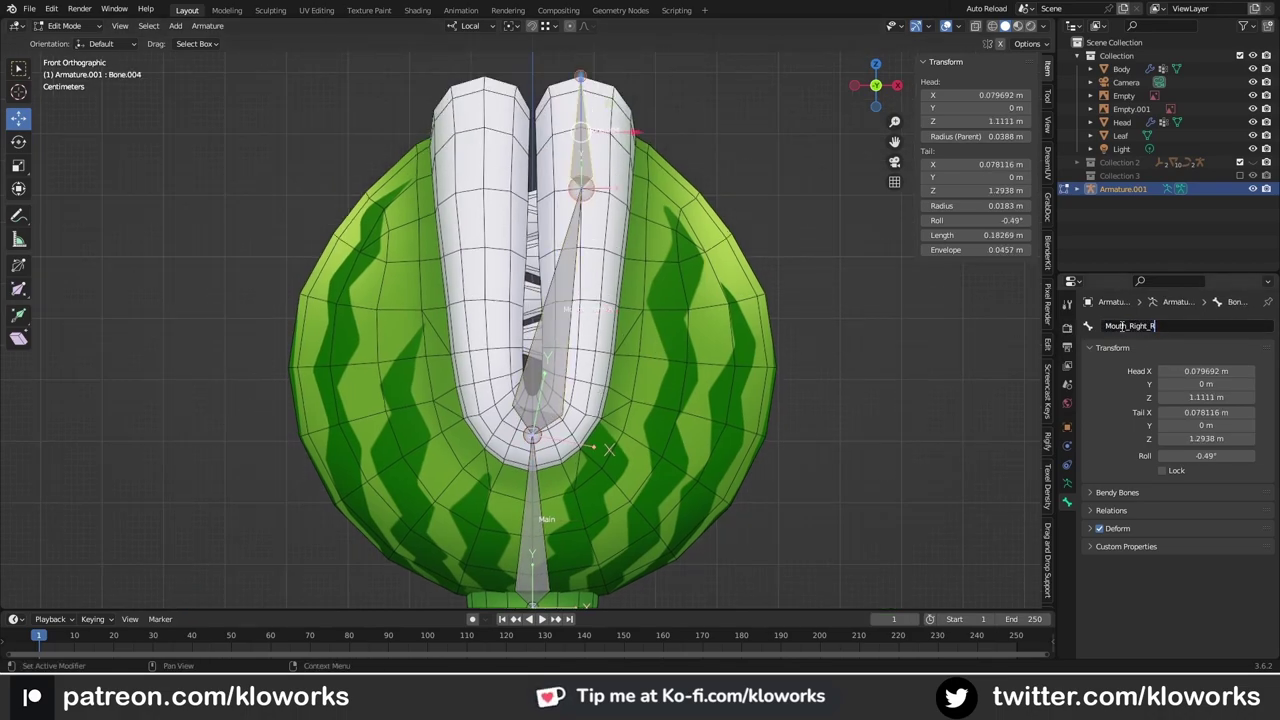
{"action": "right_click", "coordinate": [786, 137]}
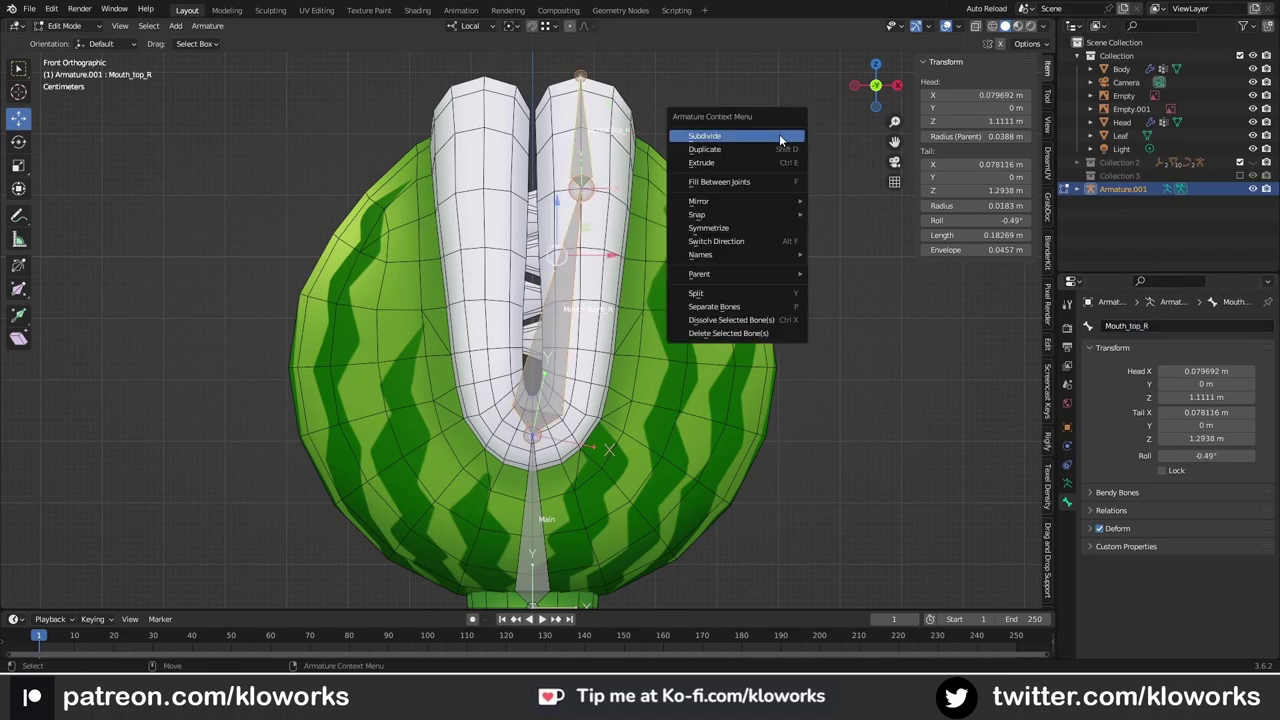
{"action": "left_click", "coordinate": [207, 25]}
{"action": "left_click", "coordinate": [215, 227]}
{"action": "scroll", "coordinate": [661, 199], "scroll_direction": "down", "scroll_amount": 4}
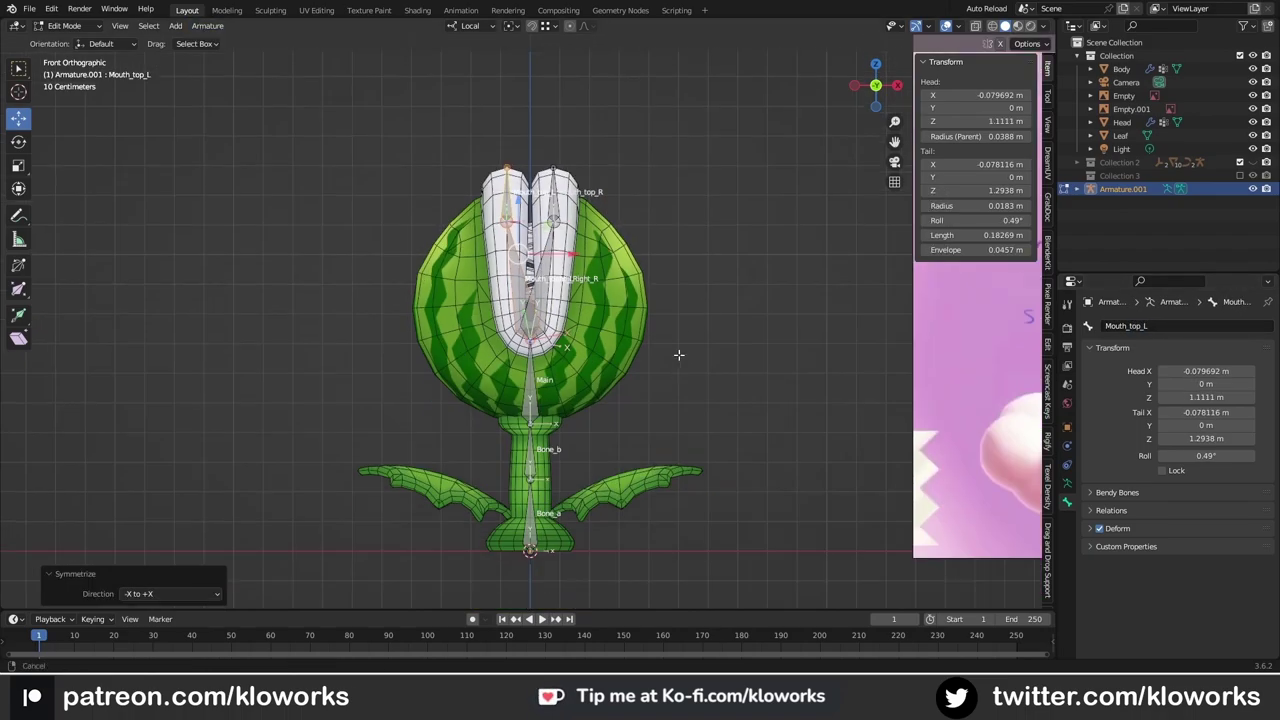
{"action": "scroll", "coordinate": [677, 357], "scroll_direction": "up", "scroll_amount": 1}
Step: Clear the Main head bone's parent and disconnect it
{"action": "middle_click_drag", "start_coordinate": [677, 357], "coordinate": [640, 330], "text": "shift"}
{"action": "left_click", "coordinate": [567, 497]}
{"action": "scroll", "coordinate": [602, 374], "scroll_direction": "down", "scroll_amount": 1}
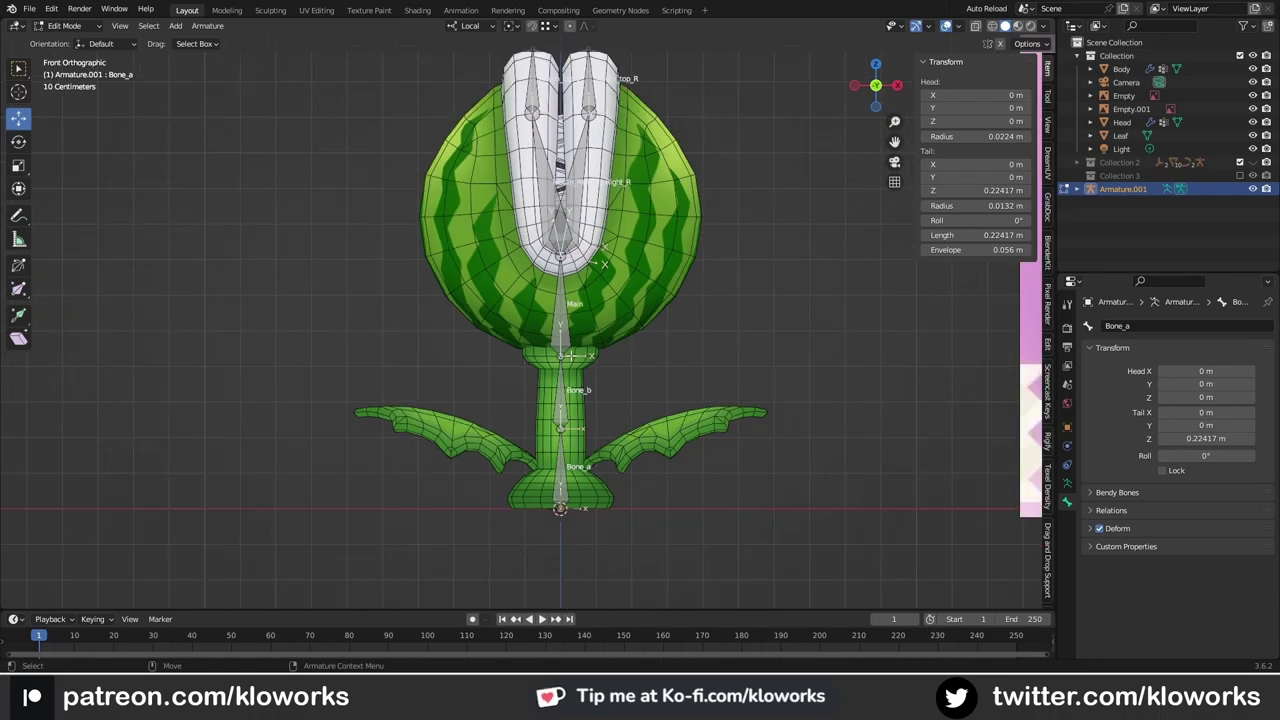
{"action": "left_click", "coordinate": [602, 374]}
{"action": "left_click", "coordinate": [741, 409]}
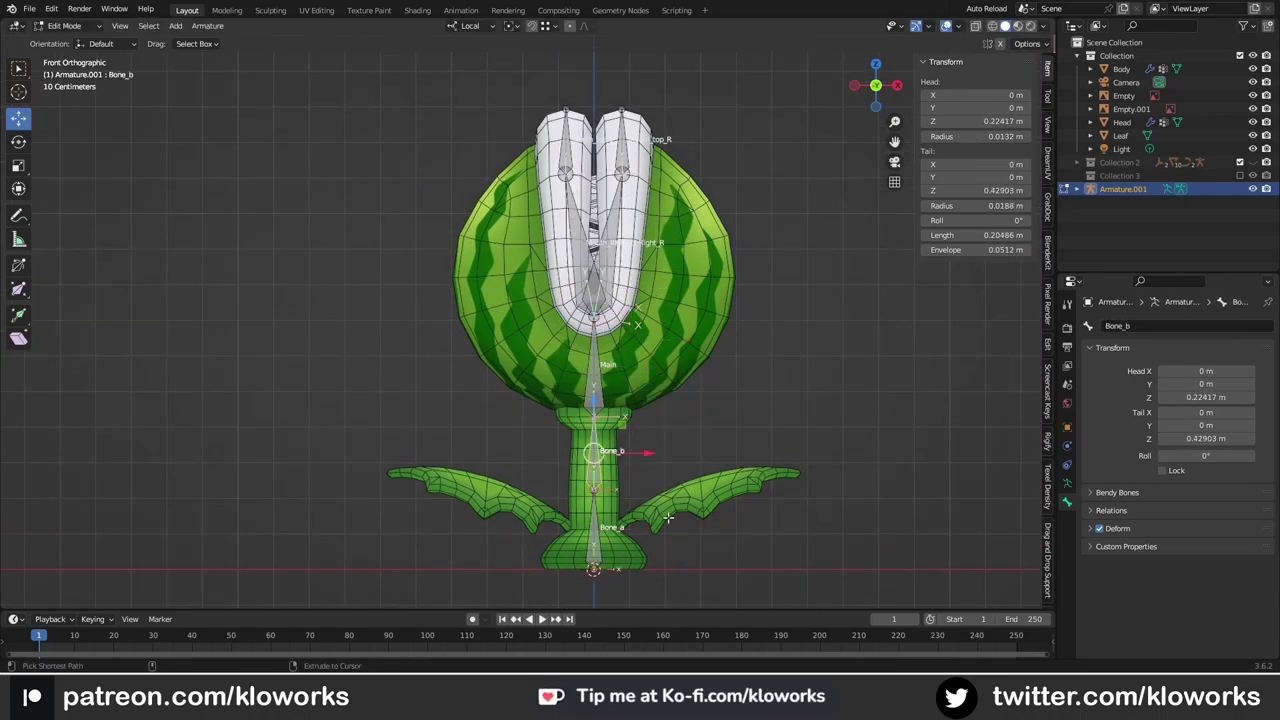
{"action": "left_click", "coordinate": [723, 419]}
Step: In Pose Mode, rotate Bone_b about 102° to test the stem bending
{"action": "left_click", "coordinate": [619, 469]}
{"action": "key", "text": "shift+space"}
{"action": "key", "text": "r"}
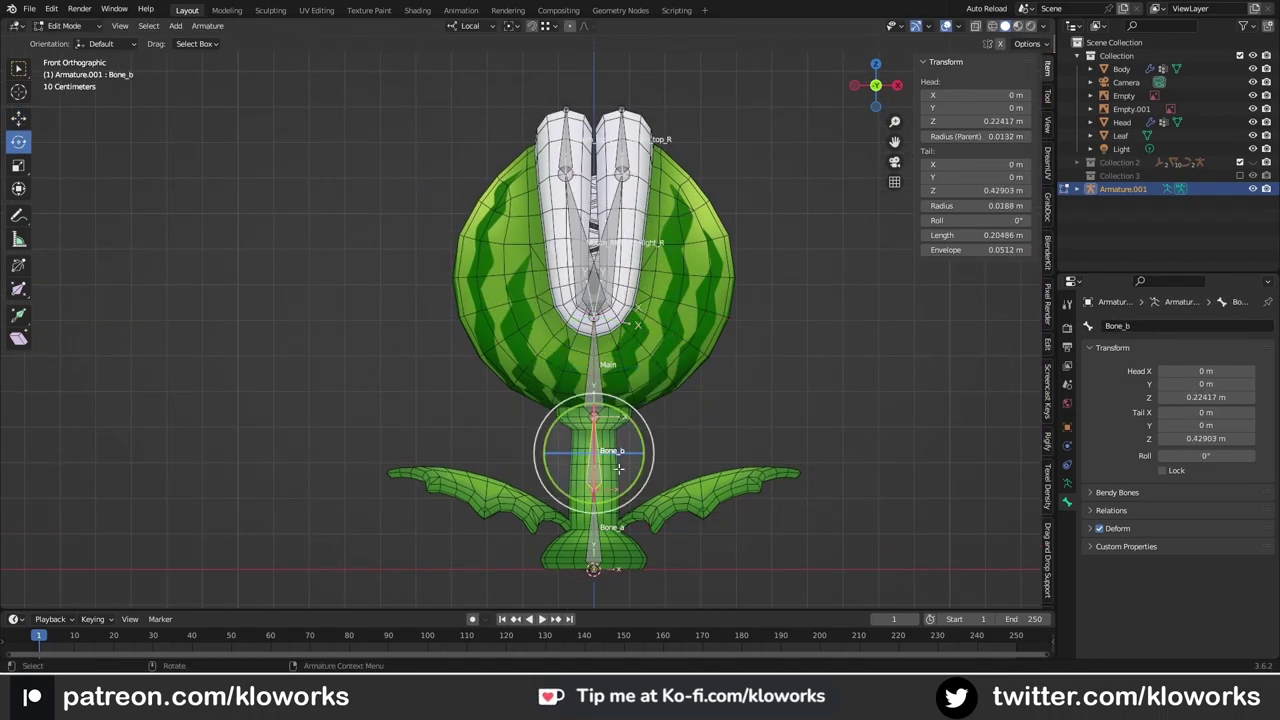
{"action": "left_click", "coordinate": [766, 388]}
{"action": "left_click_drag", "start_coordinate": [653, 450], "coordinate": [616, 462]}
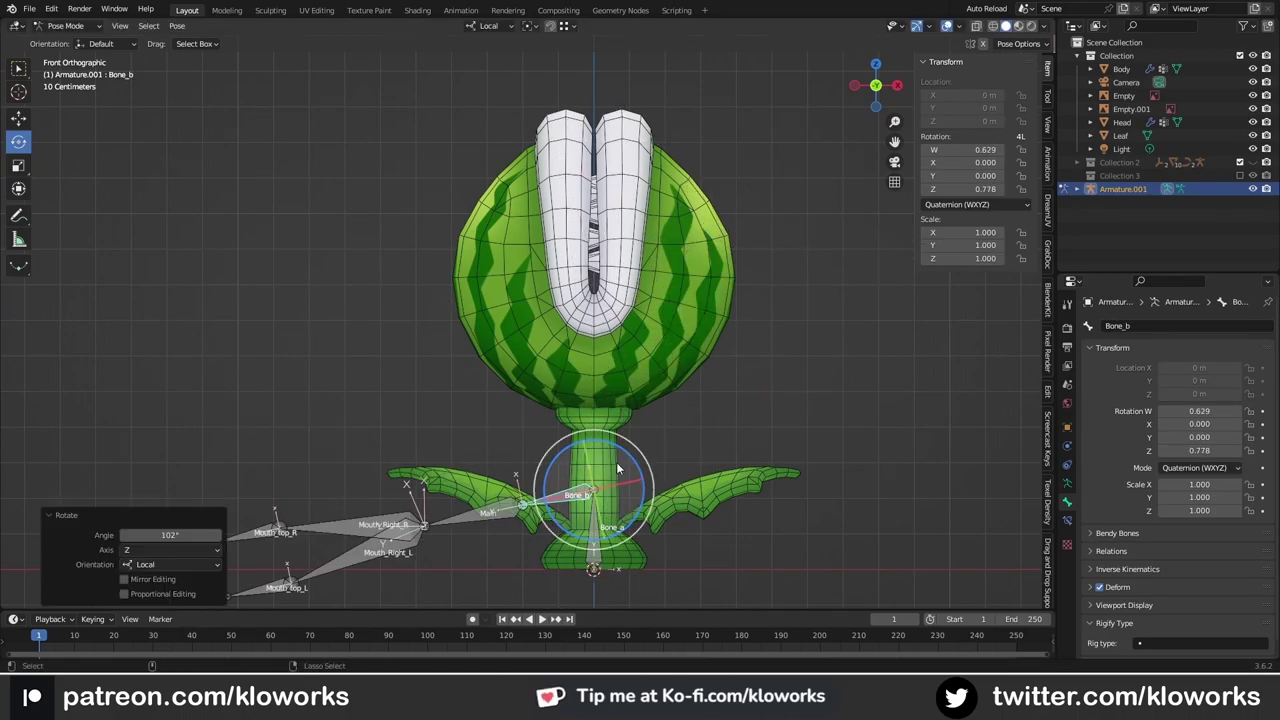
Step: Parent the Head mesh to Armature.001 with automatic weights
{"action": "key", "text": "ctrl+Tab"}
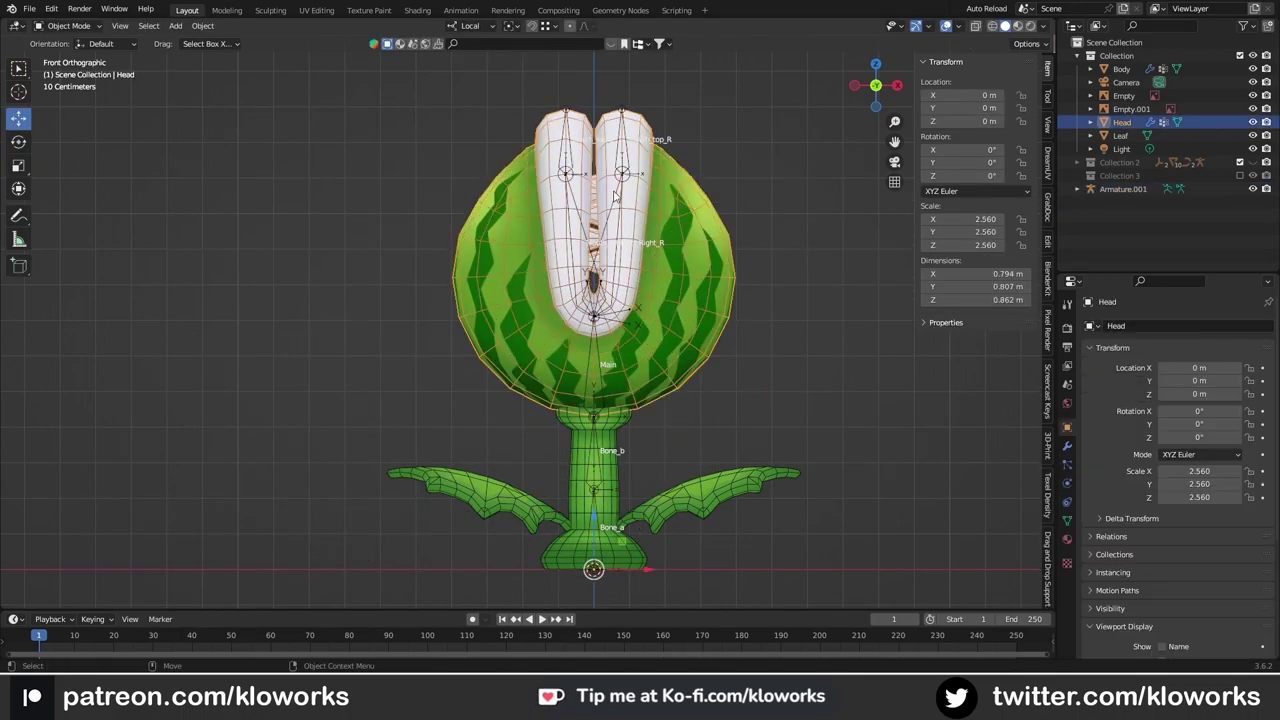
{"action": "middle_click_drag", "start_coordinate": [660, 300], "coordinate": [716, 226]}
{"action": "key", "text": "ctrl+p"}
{"action": "left_click", "coordinate": [690, 314]}
{"action": "key", "text": "KP_1"}
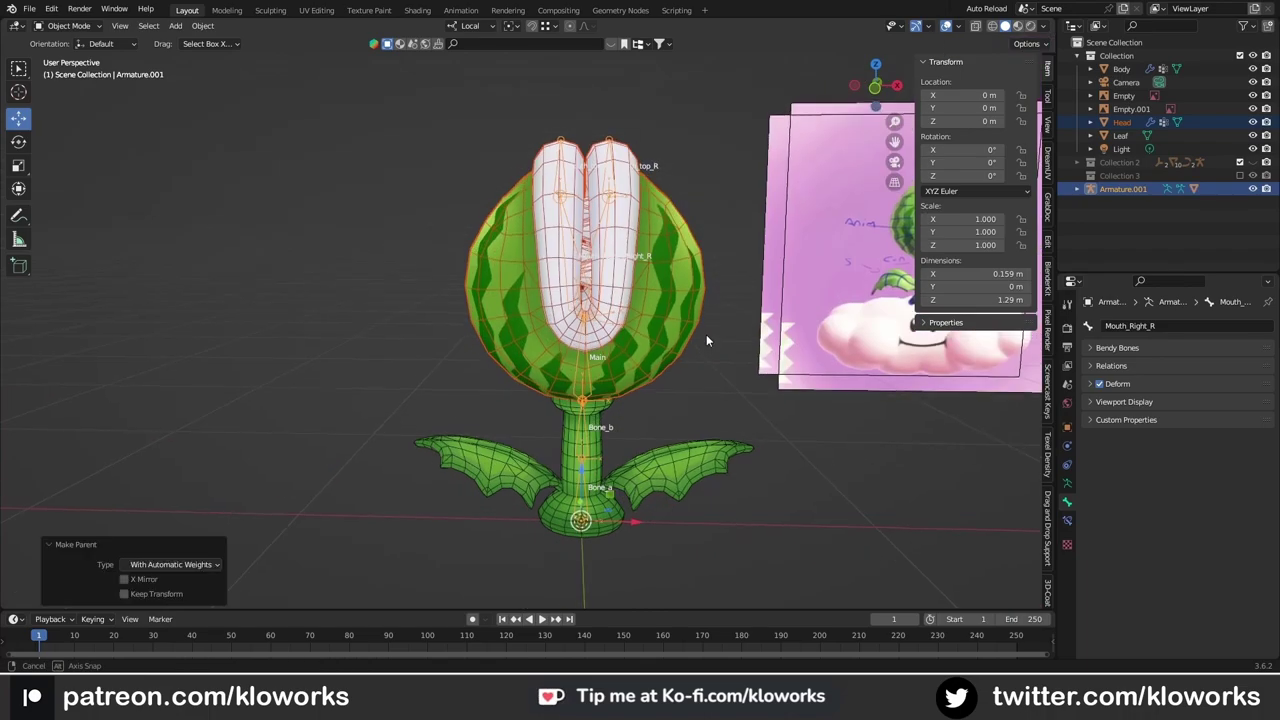
Step: Test-rotate the mouth bone in Pose Mode to open the jaws, then undo it
{"action": "key", "text": "ctrl+Tab"}
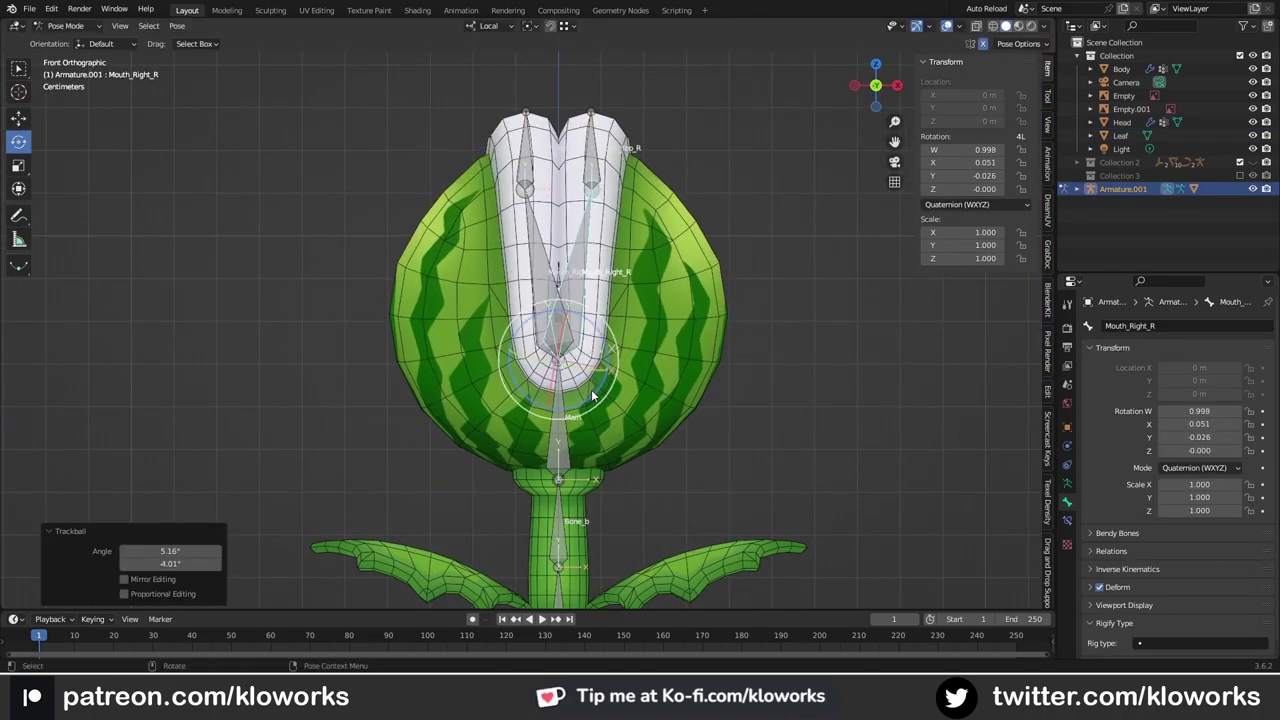
{"action": "mouse_move", "coordinate": [630, 392]}
{"action": "left_mouse_down"}
{"action": "mouse_move", "coordinate": [588, 396]}
{"action": "mouse_move", "coordinate": [638, 336]}
{"action": "left_mouse_up"}
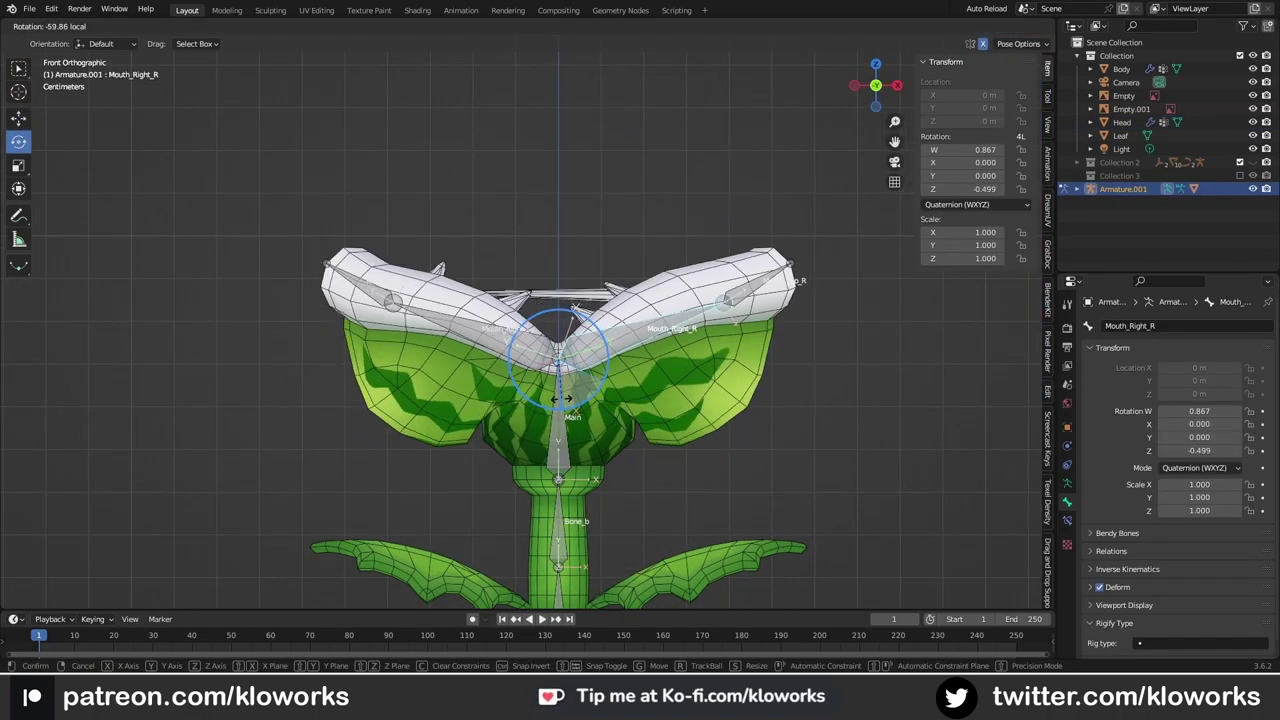
{"action": "key", "text": "ctrl+z"}
{"action": "middle_click_drag", "start_coordinate": [638, 336], "coordinate": [443, 186]}
Step: Put the head into Weight Paint mode and show its vertex groups
{"action": "key", "text": "ctrl+Tab"}
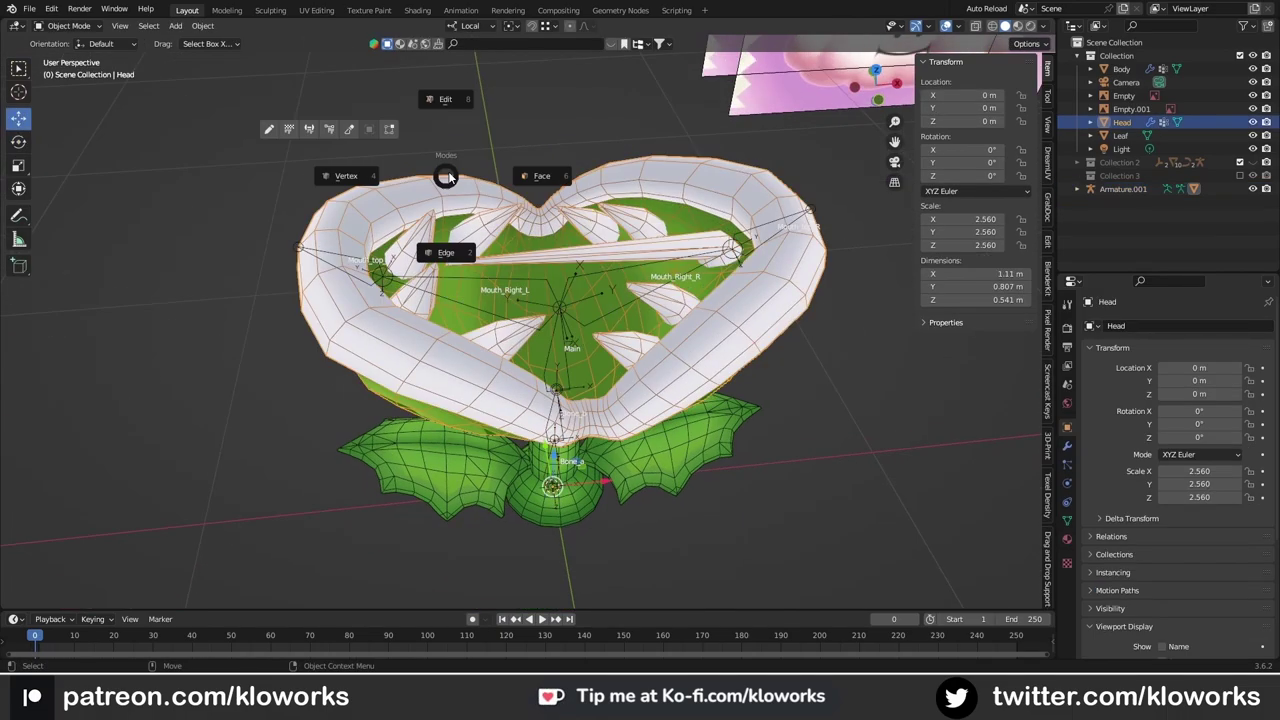
{"action": "left_click", "coordinate": [637, 307]}
{"action": "left_click", "coordinate": [683, 272]}
{"action": "left_click", "coordinate": [1066, 520]}
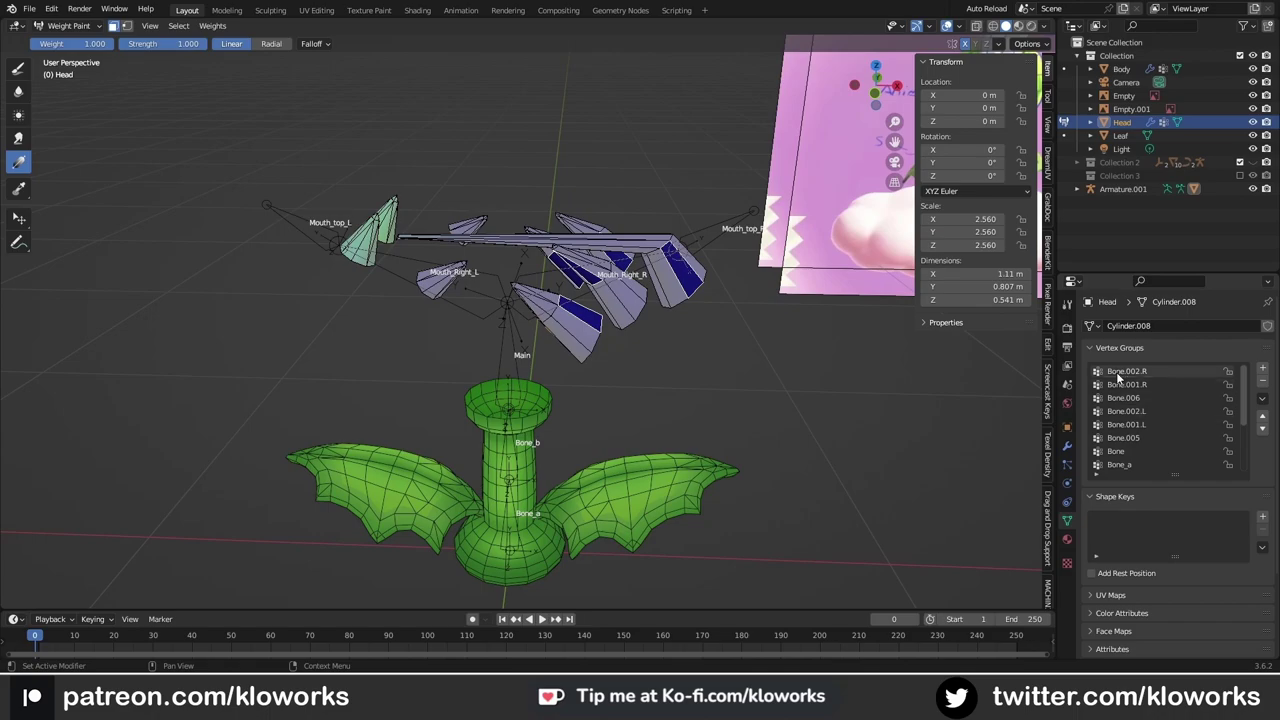
Step: Hide Collection 2, return to Object Mode, and move Armature.001 into Collection
{"action": "left_click", "coordinate": [1253, 162]}
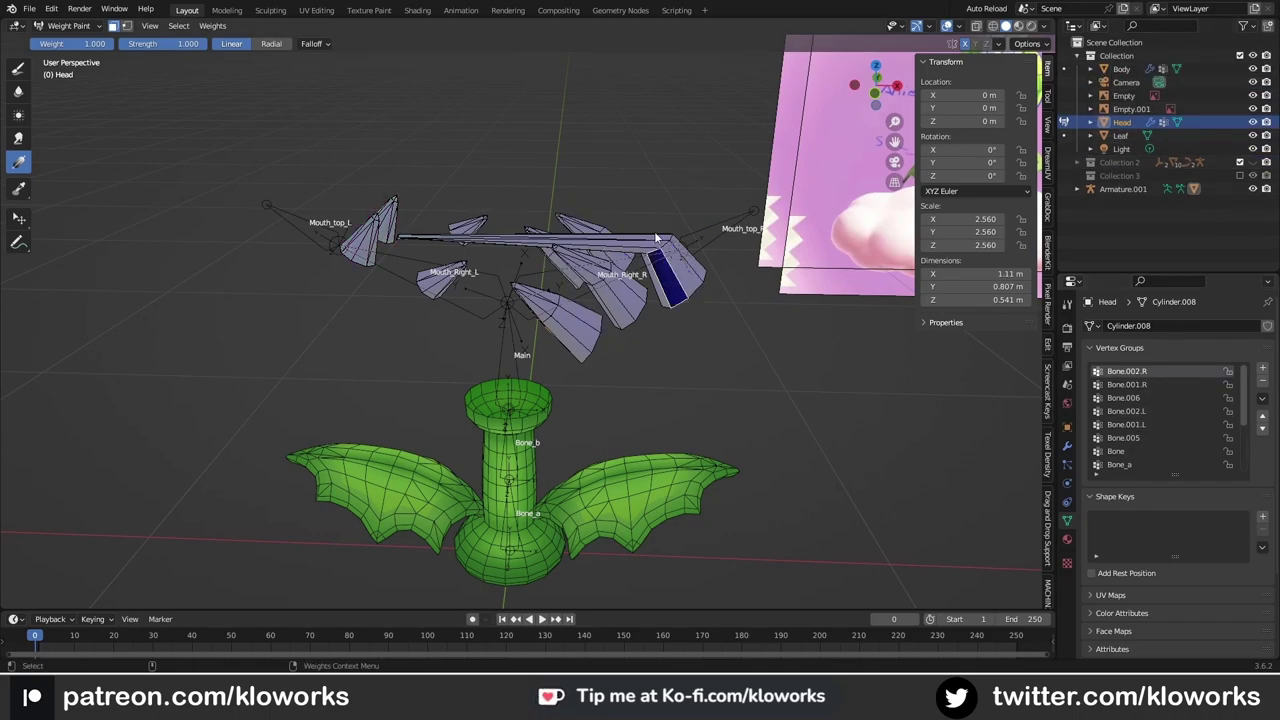
{"action": "key", "text": "ctrl+Tab"}
{"action": "left_click", "coordinate": [1076, 190]}
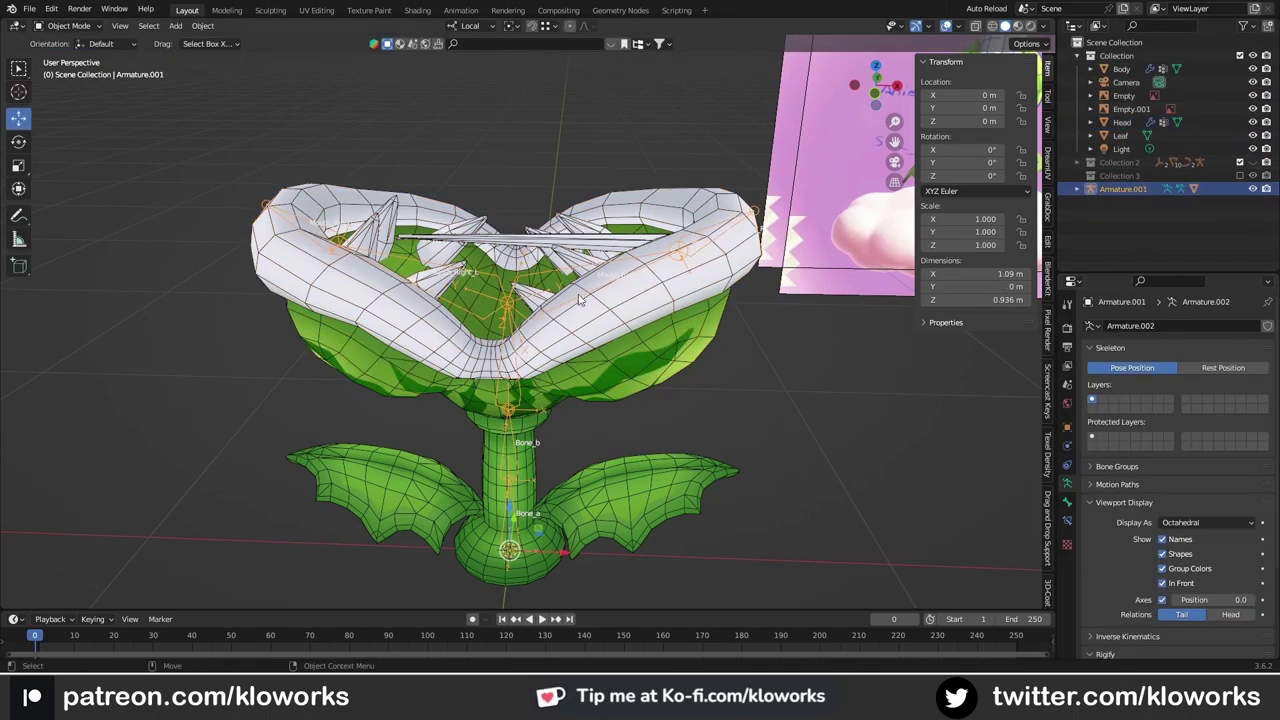
{"action": "left_click", "coordinate": [632, 261]}
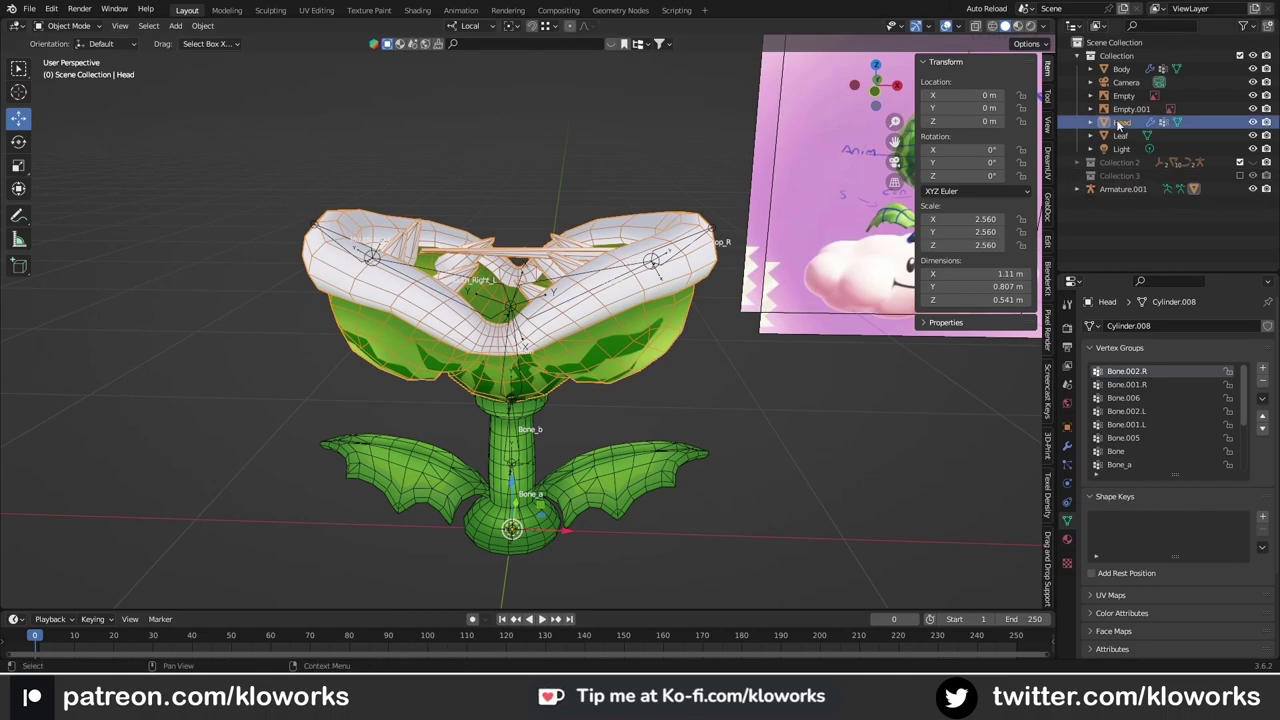
{"action": "left_click", "coordinate": [1122, 189]}
{"action": "left_click_drag", "start_coordinate": [1122, 189], "coordinate": [1090, 72]}
Step: Select Armature.001 and the Head mesh, then put the Head into Weight Paint mode
{"action": "key", "text": "KP_1"}
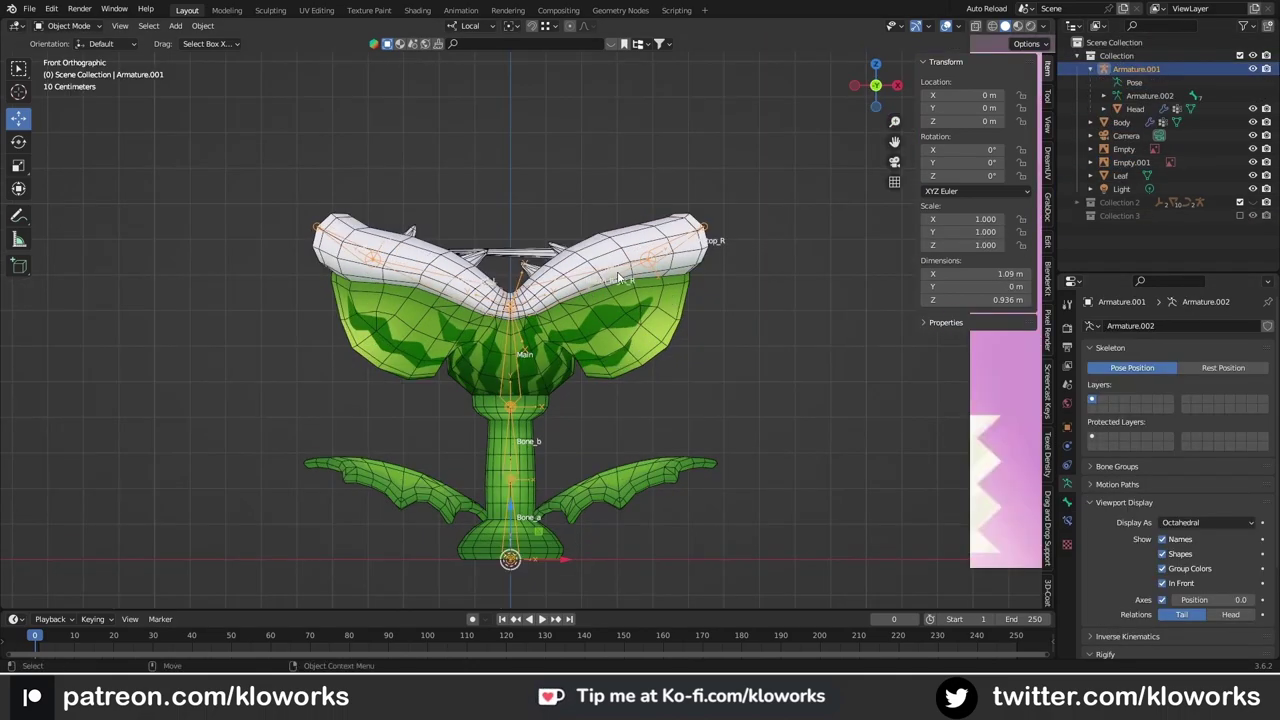
{"action": "left_click", "coordinate": [508, 513]}
{"action": "scroll", "coordinate": [508, 513], "scroll_direction": "up", "scroll_amount": 2}
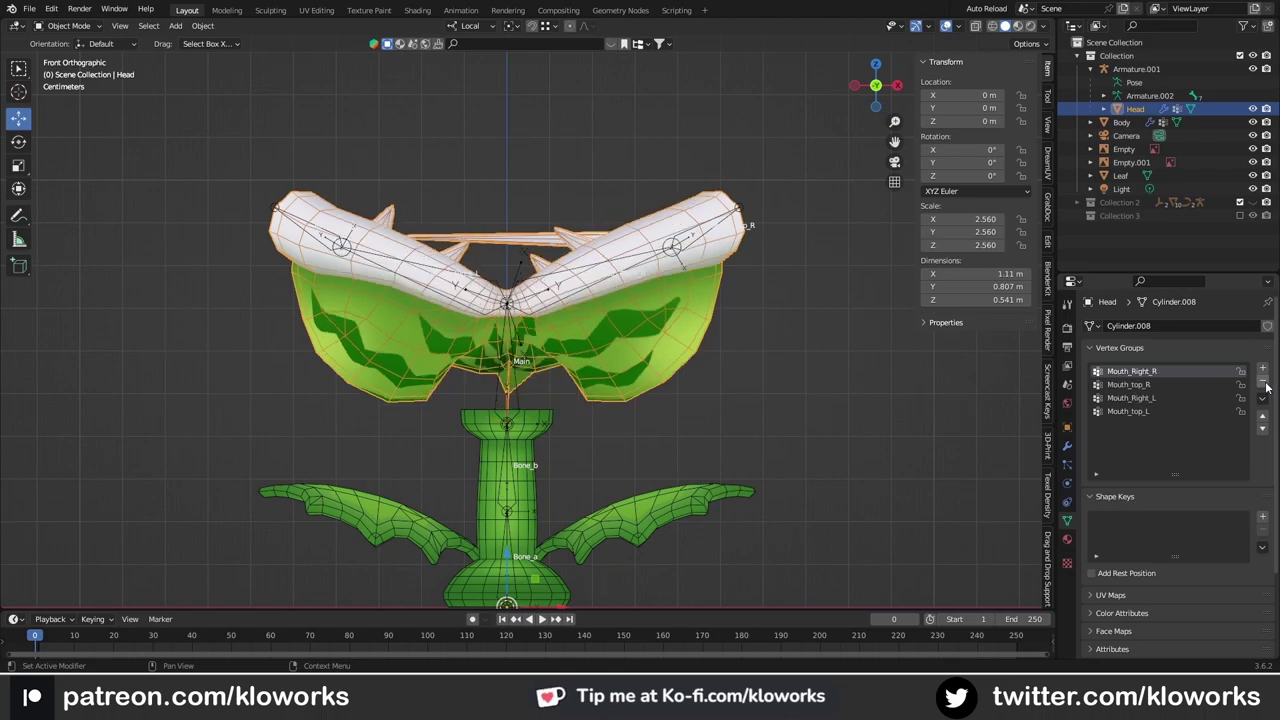
{"action": "left_click", "coordinate": [531, 432]}
{"action": "left_click", "coordinate": [544, 378]}
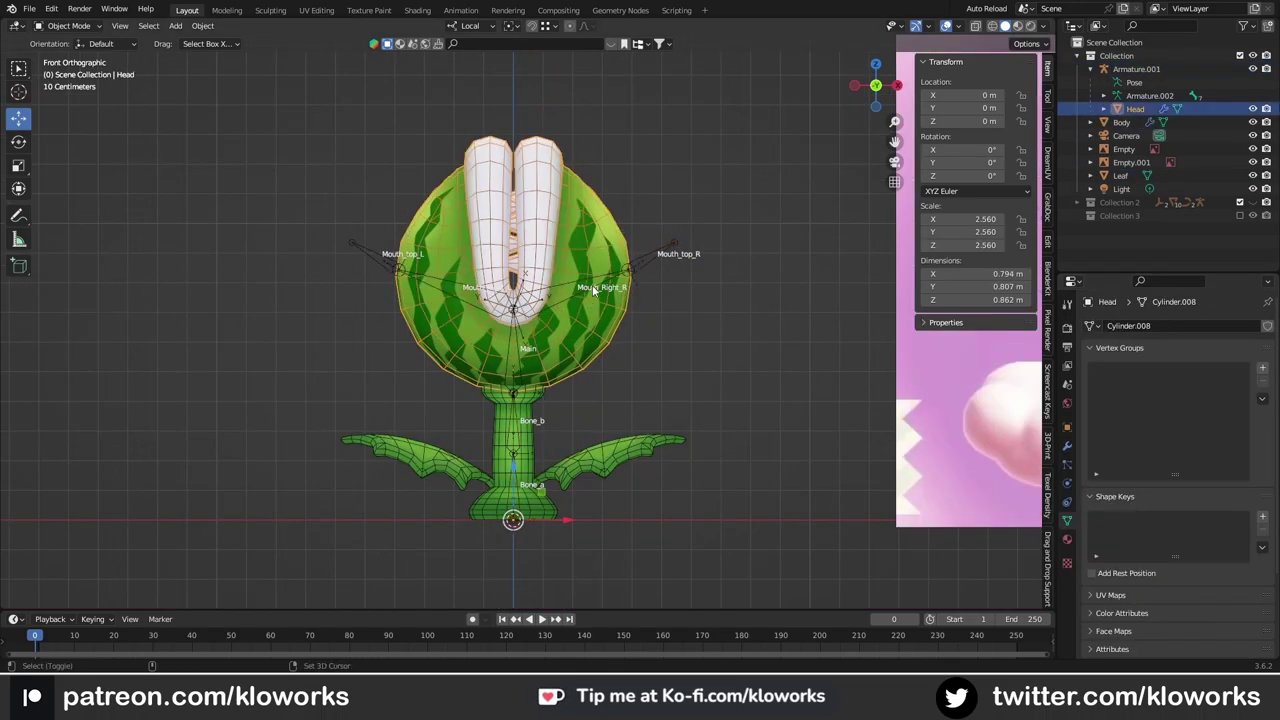
{"action": "right_click", "coordinate": [713, 218]}
{"action": "left_click", "coordinate": [713, 218]}
{"action": "key", "text": "ctrl+Tab"}
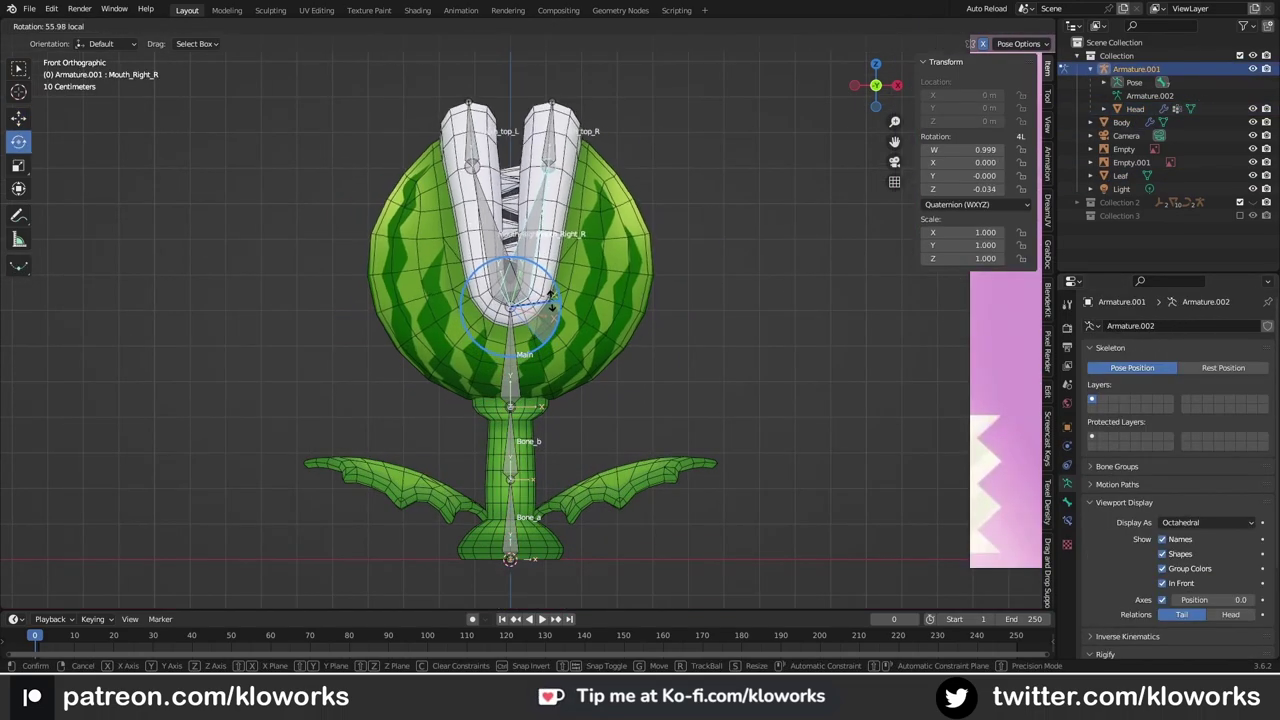
{"action": "left_click", "coordinate": [618, 341]}
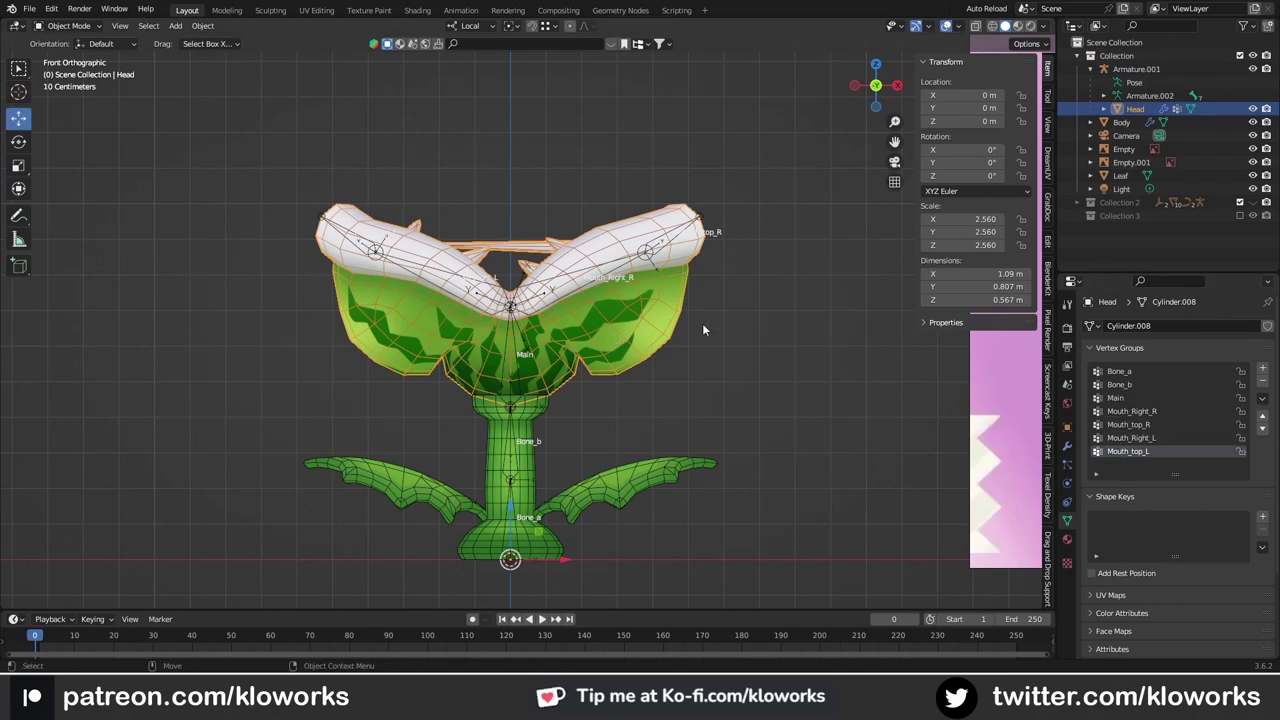
{"action": "key", "text": "ctrl+Tab"}
Step: Turn off Auto Normalize, make Mouth_top_L the active group, and set paint weight to 0
{"action": "mouse_move", "coordinate": [649, 298]}
{"action": "middle_mouse_down"}
{"action": "mouse_move", "coordinate": [575, 233]}
{"action": "mouse_move", "coordinate": [1040, 155]}
{"action": "middle_mouse_up"}
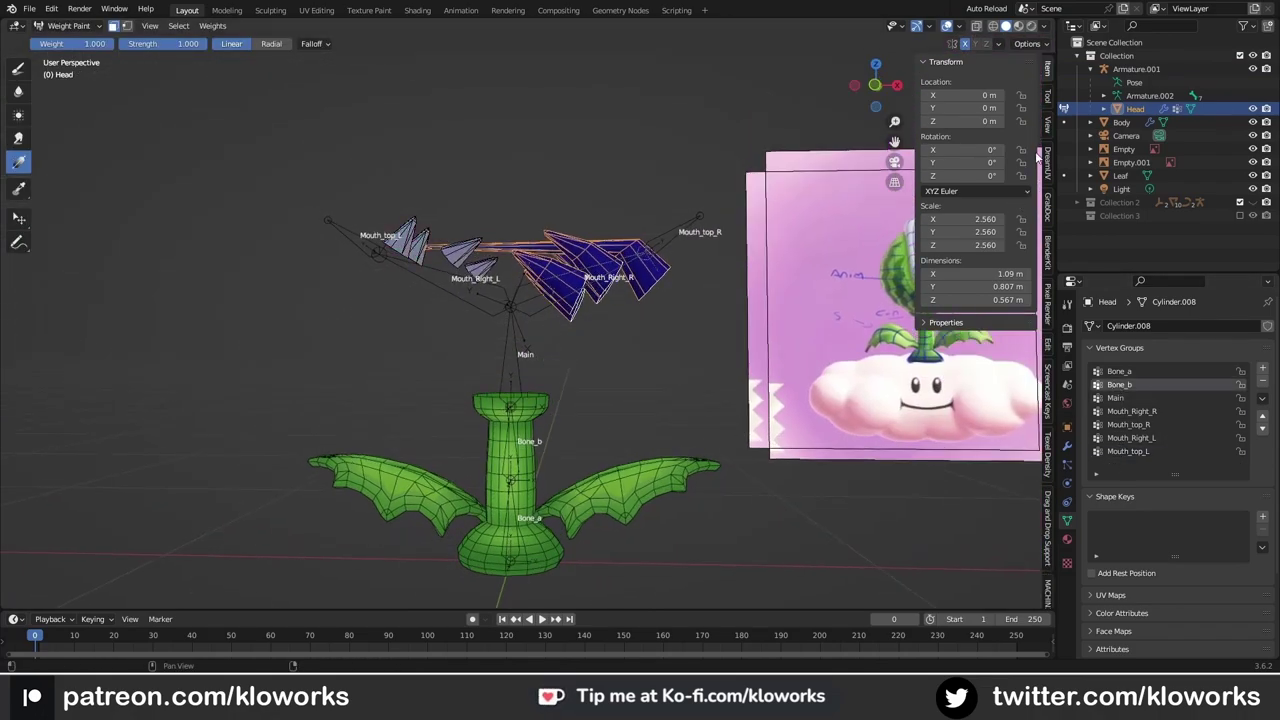
{"action": "left_click", "coordinate": [1046, 97]}
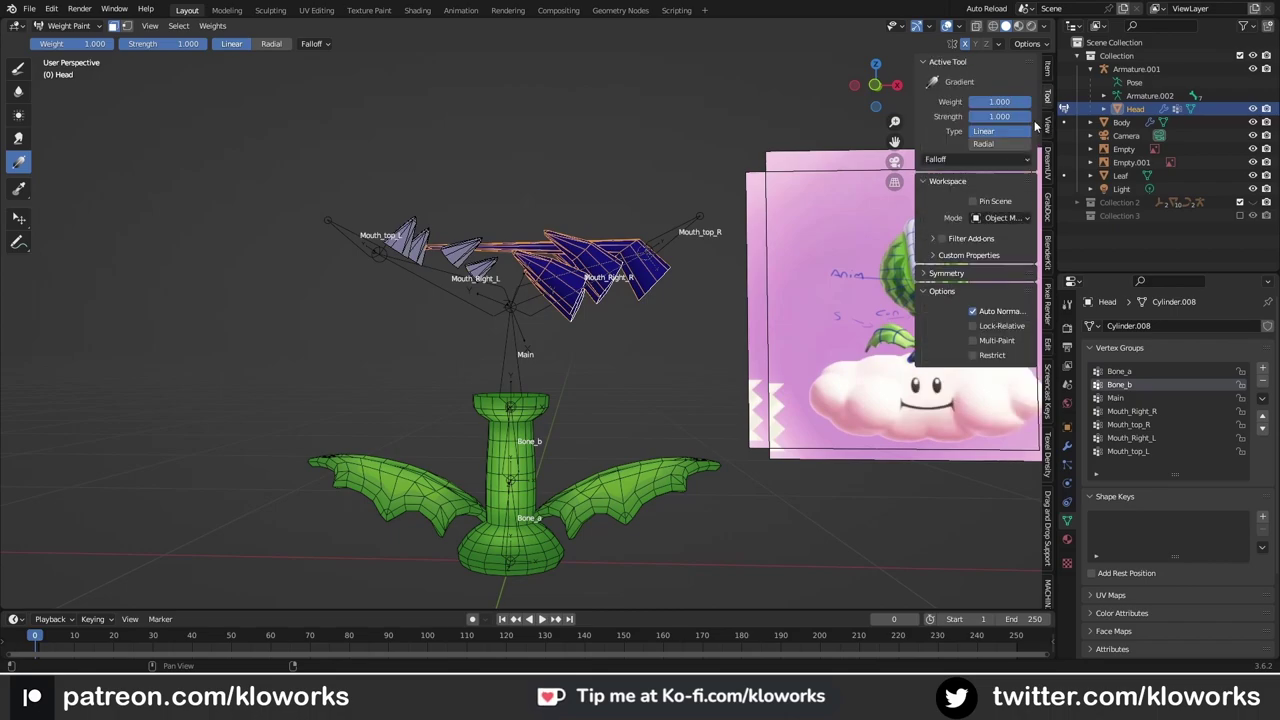
{"action": "left_click", "coordinate": [973, 312]}
{"action": "left_click", "coordinate": [1128, 451]}
{"action": "left_click_drag", "start_coordinate": [999, 101], "coordinate": [940, 101]}
Step: Paint gradient weights across the right teeth in the Mouth_top_R and Mouth_Right_R groups
{"action": "left_click_drag", "start_coordinate": [520, 480], "coordinate": [520, 380]}
{"action": "middle_click_drag", "start_coordinate": [640, 420], "coordinate": [744, 410]}
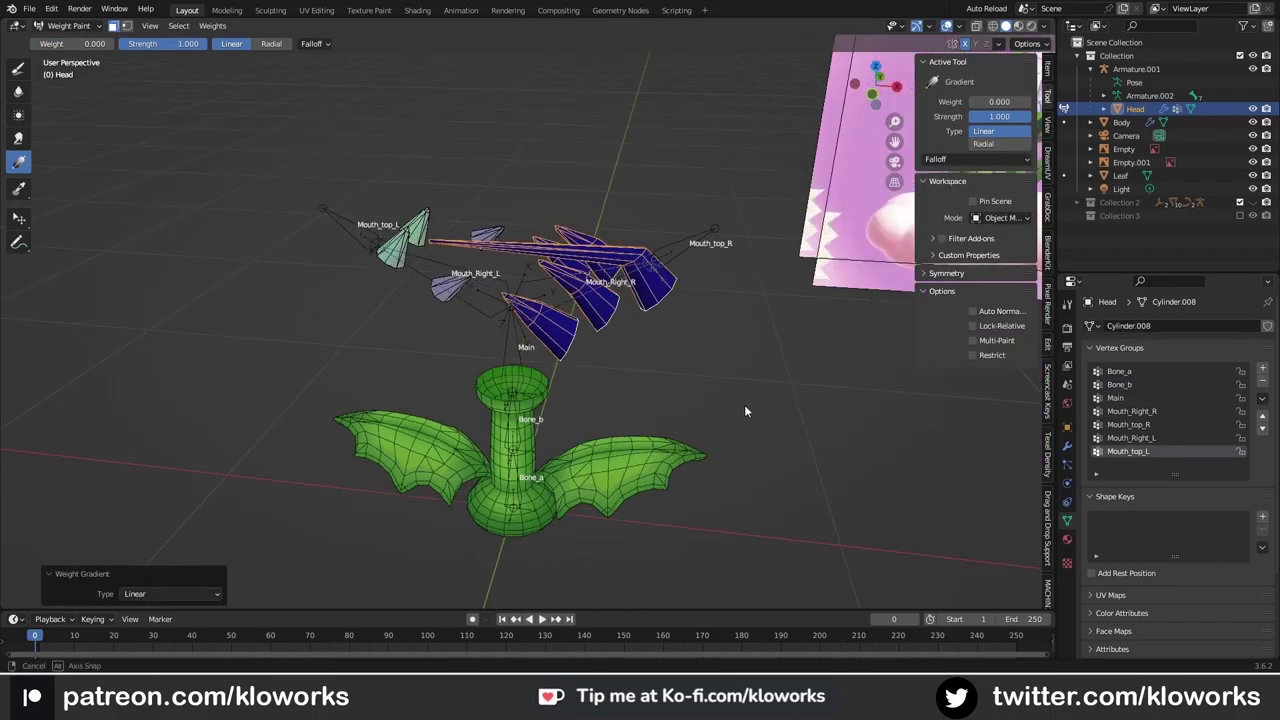
{"action": "key", "text": "KP_1"}
{"action": "left_click", "coordinate": [1128, 424]}
{"action": "key", "text": "KP_5"}
{"action": "left_click_drag", "start_coordinate": [598, 222], "coordinate": [493, 107]}
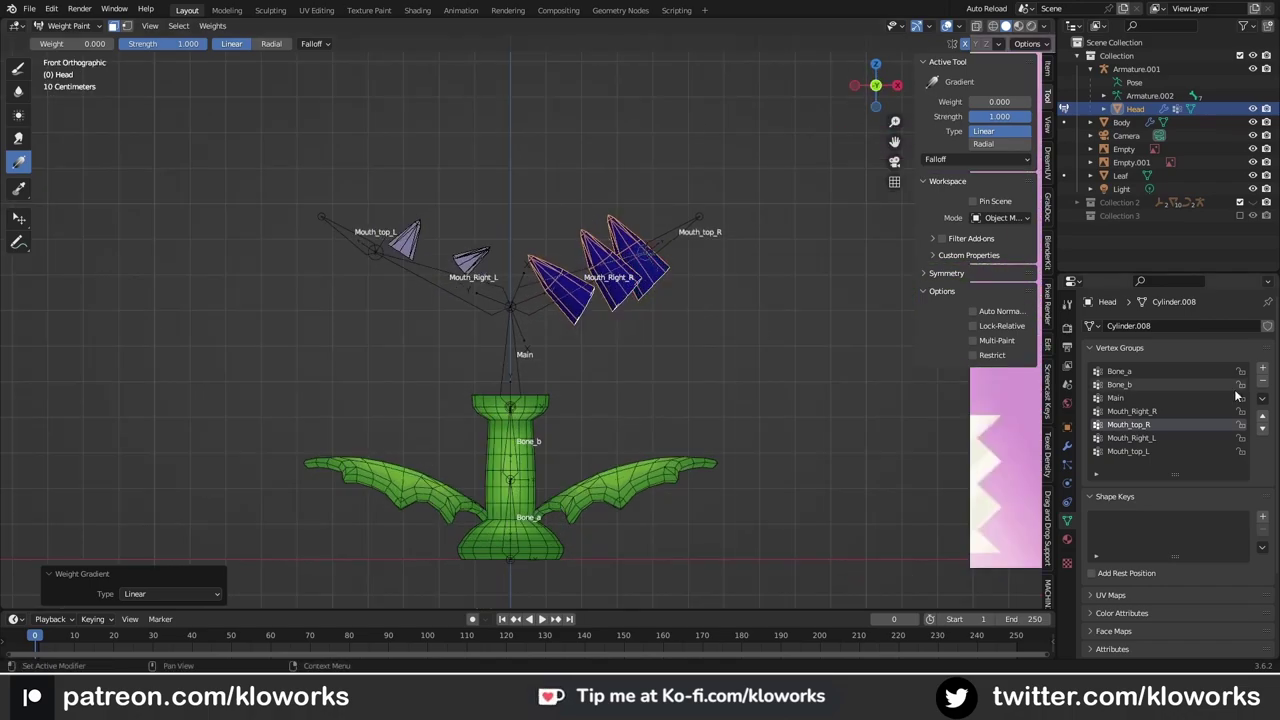
{"action": "left_click", "coordinate": [1131, 411]}
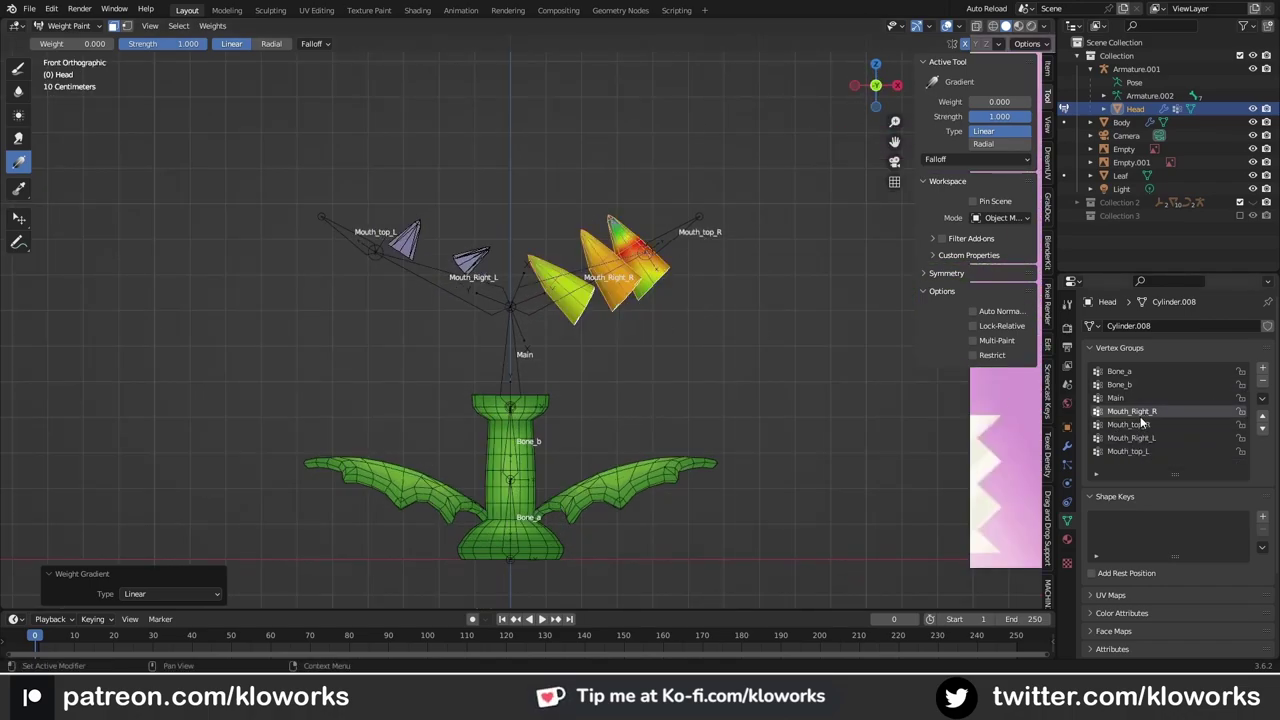
{"action": "middle_click_drag", "start_coordinate": [510, 300], "coordinate": [570, 267]}
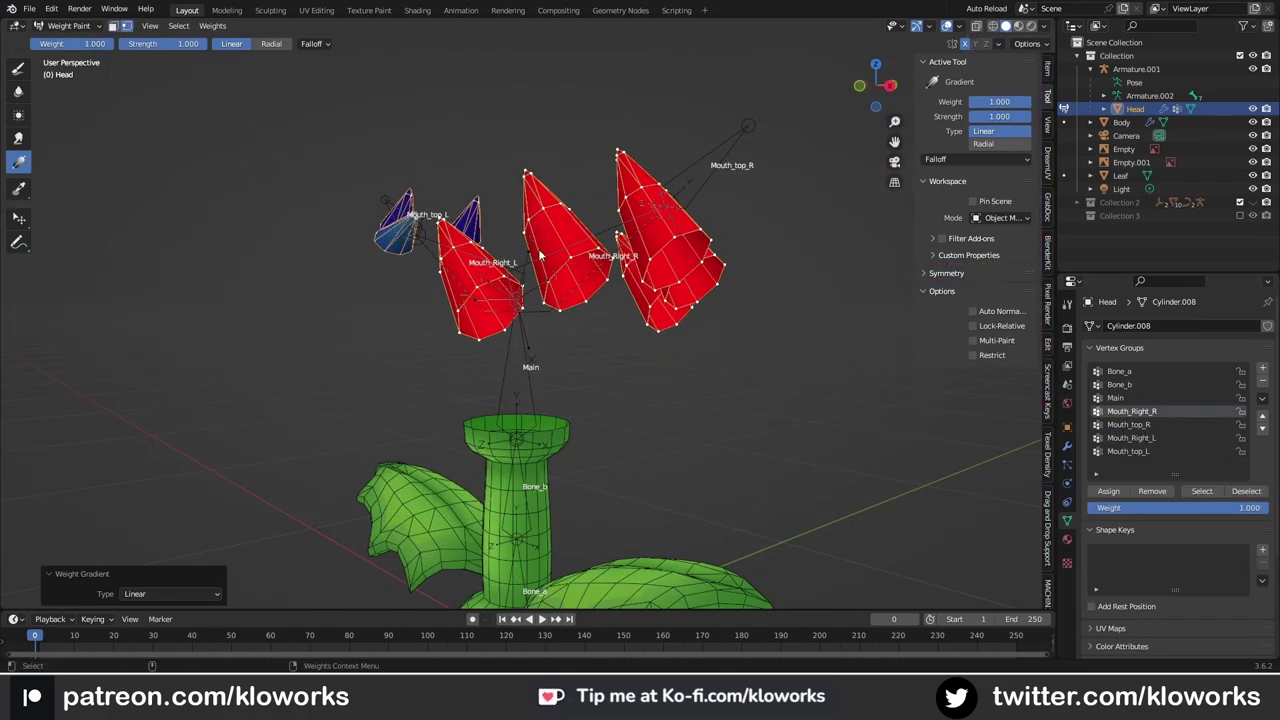
Step: Box-select the right teeth vertices and try a weight gradient across them
{"action": "scroll", "coordinate": [570, 265], "scroll_direction": "up", "scroll_amount": 3}
{"action": "left_click", "coordinate": [18, 218]}
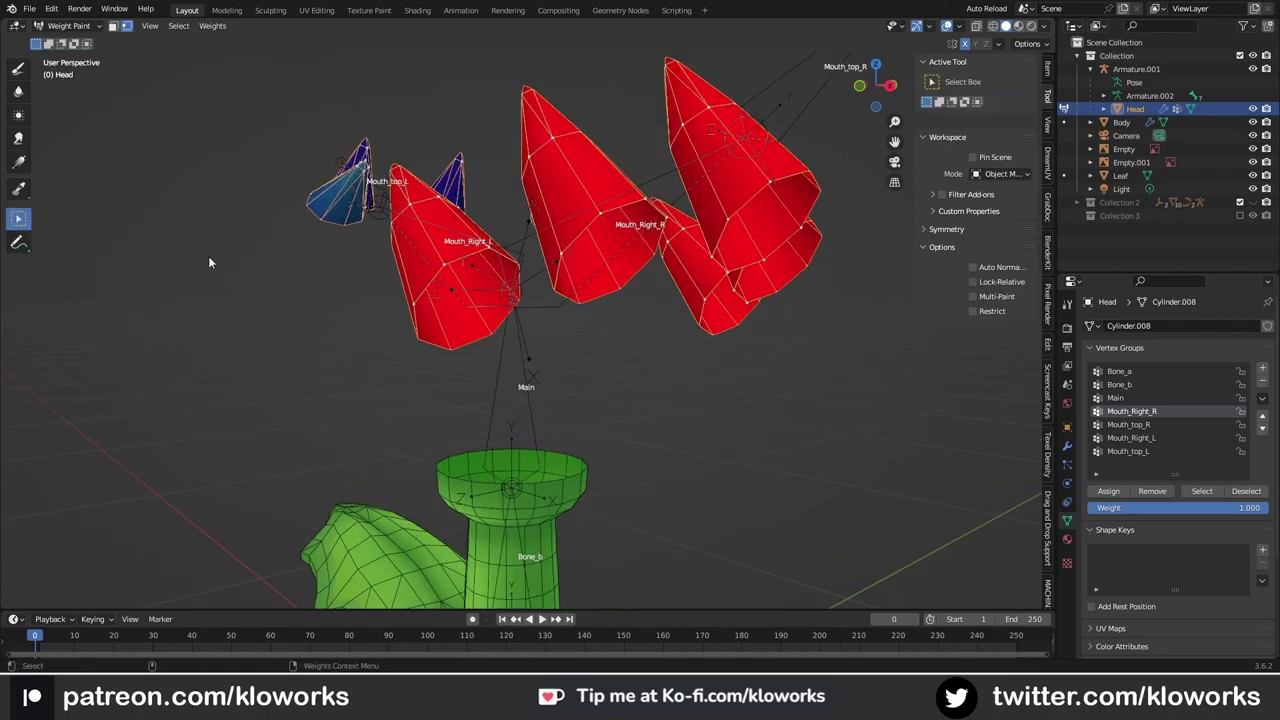
{"action": "mouse_move", "coordinate": [640, 349]}
{"action": "middle_mouse_down"}
{"action": "mouse_move", "coordinate": [598, 298]}
{"action": "mouse_move", "coordinate": [631, 438]}
{"action": "mouse_move", "coordinate": [540, 262]}
{"action": "mouse_move", "coordinate": [670, 394]}
{"action": "middle_mouse_up"}
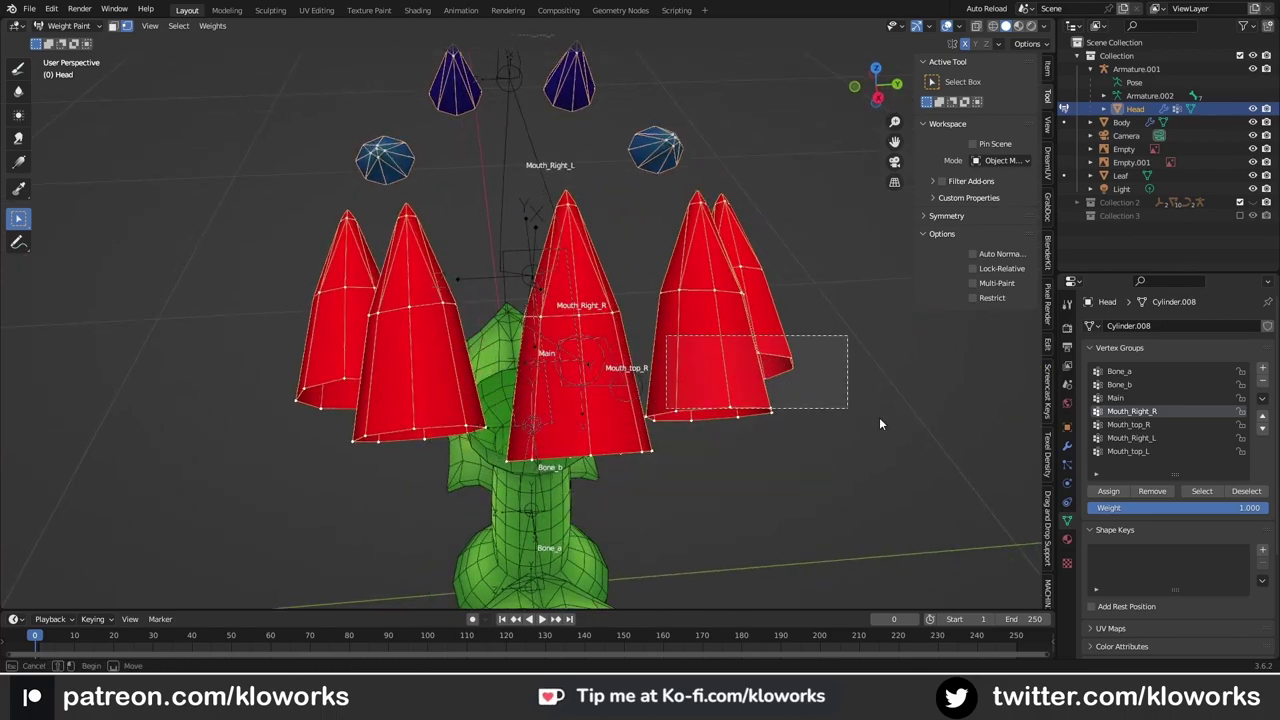
{"action": "middle_click_drag", "start_coordinate": [879, 417], "coordinate": [660, 498]}
{"action": "left_click_drag", "start_coordinate": [505, 452], "coordinate": [234, 594]}
{"action": "mouse_move", "coordinate": [234, 594]}
{"action": "middle_mouse_down"}
{"action": "mouse_move", "coordinate": [658, 445]}
{"action": "mouse_move", "coordinate": [520, 300]}
{"action": "middle_mouse_up"}
{"action": "left_click", "coordinate": [18, 162]}
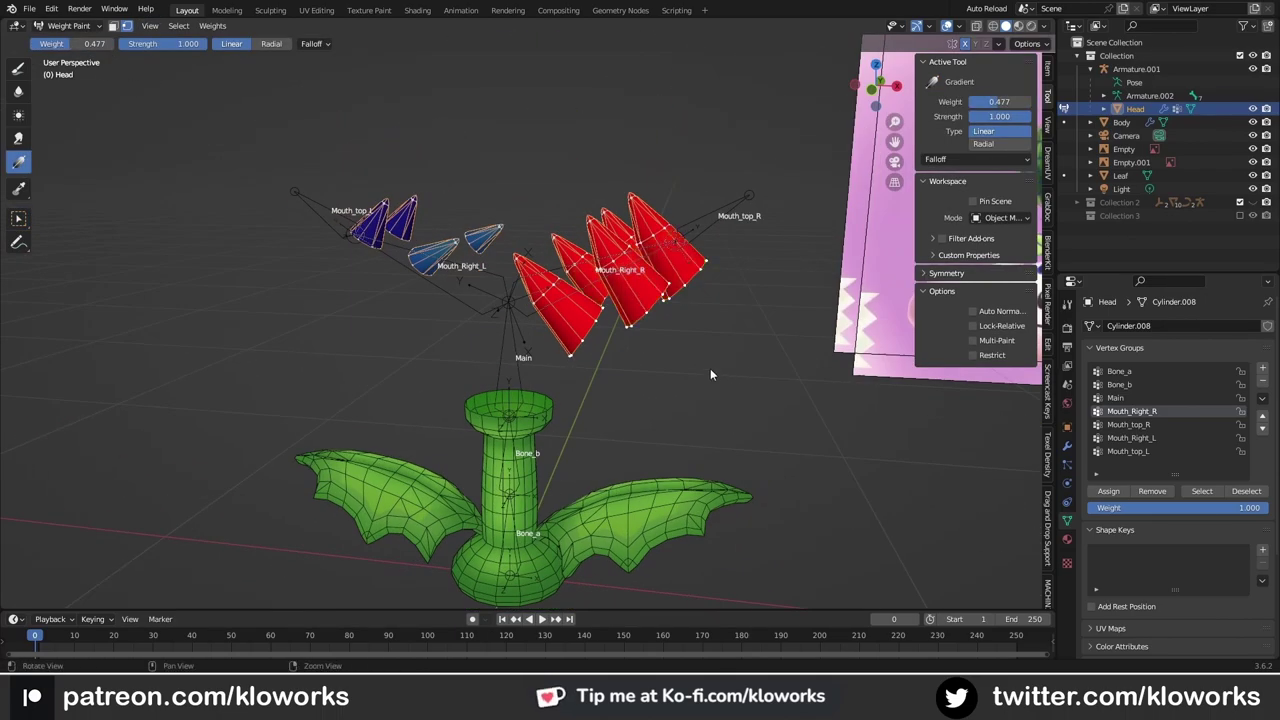
{"action": "mouse_move", "coordinate": [710, 368]}
{"action": "middle_mouse_down"}
{"action": "mouse_move", "coordinate": [660, 305]}
{"action": "mouse_move", "coordinate": [68, 46]}
{"action": "middle_mouse_up"}
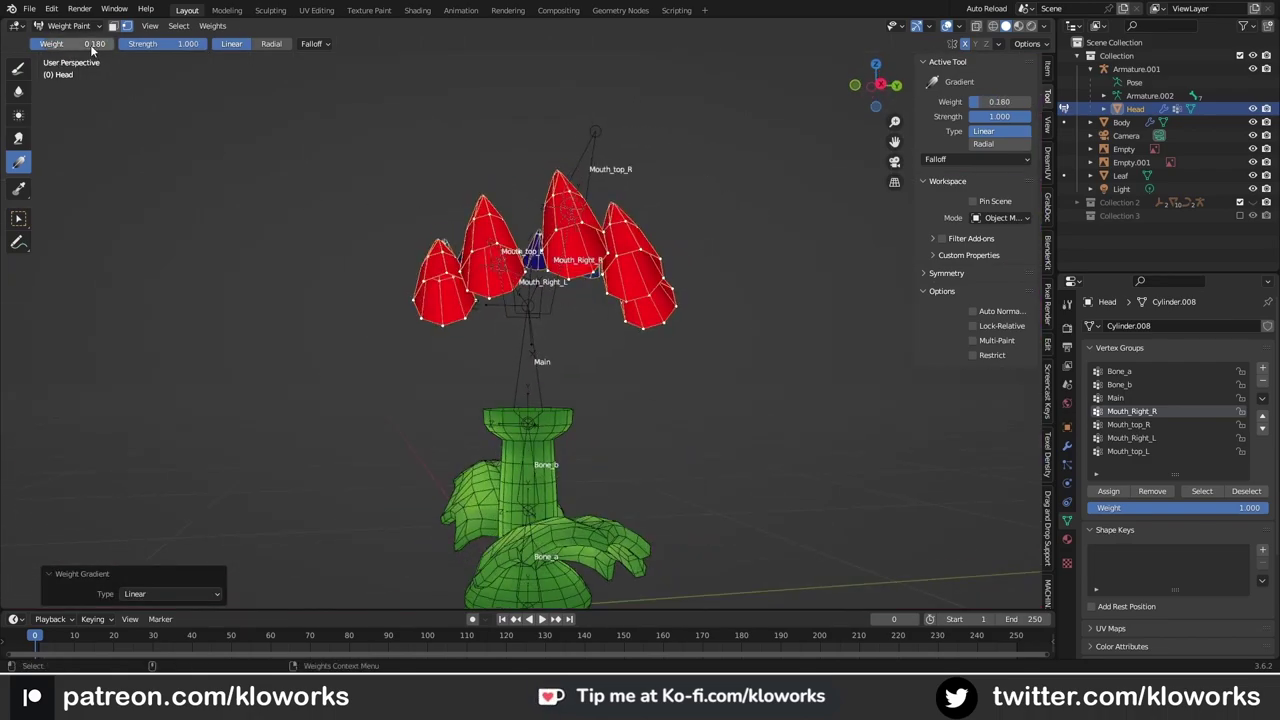
Step: Switch between brush and vertex selection, then select the left top tooth in front view
{"action": "left_click", "coordinate": [18, 67]}
{"action": "scroll", "coordinate": [488, 195], "scroll_direction": "up", "scroll_amount": 2}
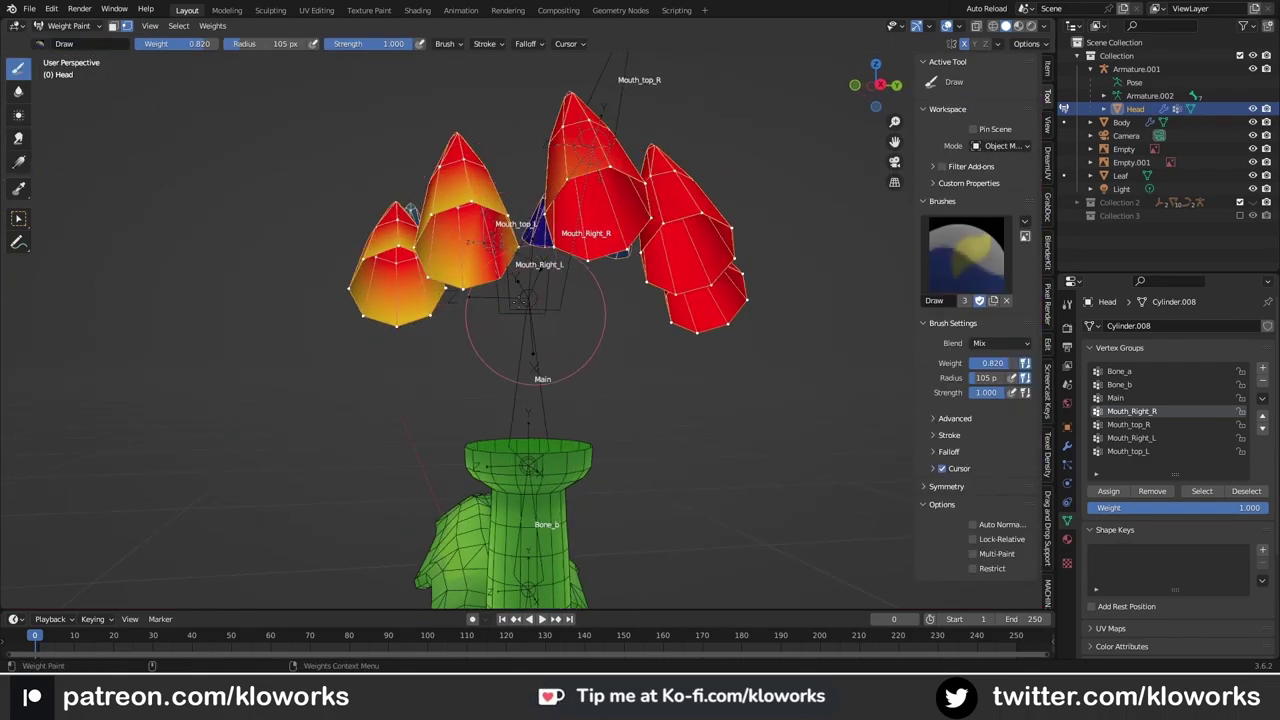
{"action": "mouse_move", "coordinate": [535, 318]}
{"action": "middle_mouse_down"}
{"action": "mouse_move", "coordinate": [443, 329]}
{"action": "mouse_move", "coordinate": [223, 223]}
{"action": "middle_mouse_up"}
{"action": "left_click", "coordinate": [18, 218]}
{"action": "mouse_move", "coordinate": [300, 260]}
{"action": "middle_mouse_down"}
{"action": "mouse_move", "coordinate": [583, 324]}
{"action": "mouse_move", "coordinate": [300, 220]}
{"action": "mouse_move", "coordinate": [60, 90]}
{"action": "mouse_move", "coordinate": [524, 349]}
{"action": "mouse_move", "coordinate": [560, 320]}
{"action": "mouse_move", "coordinate": [477, 206]}
{"action": "middle_mouse_up"}
{"action": "left_click", "coordinate": [18, 67]}
{"action": "scroll", "coordinate": [477, 206], "scroll_direction": "up", "scroll_amount": 3}
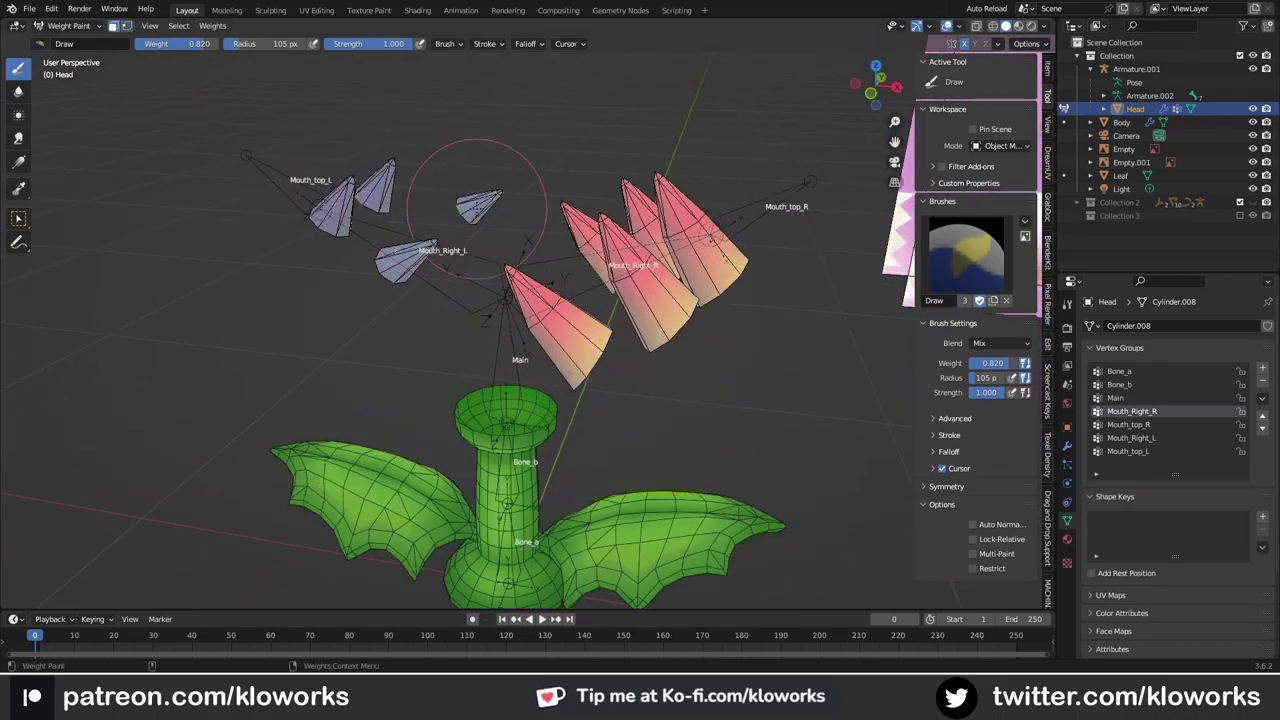
{"action": "key", "text": "w"}
{"action": "left_click", "coordinate": [330, 209]}
{"action": "key", "text": "KP_1"}
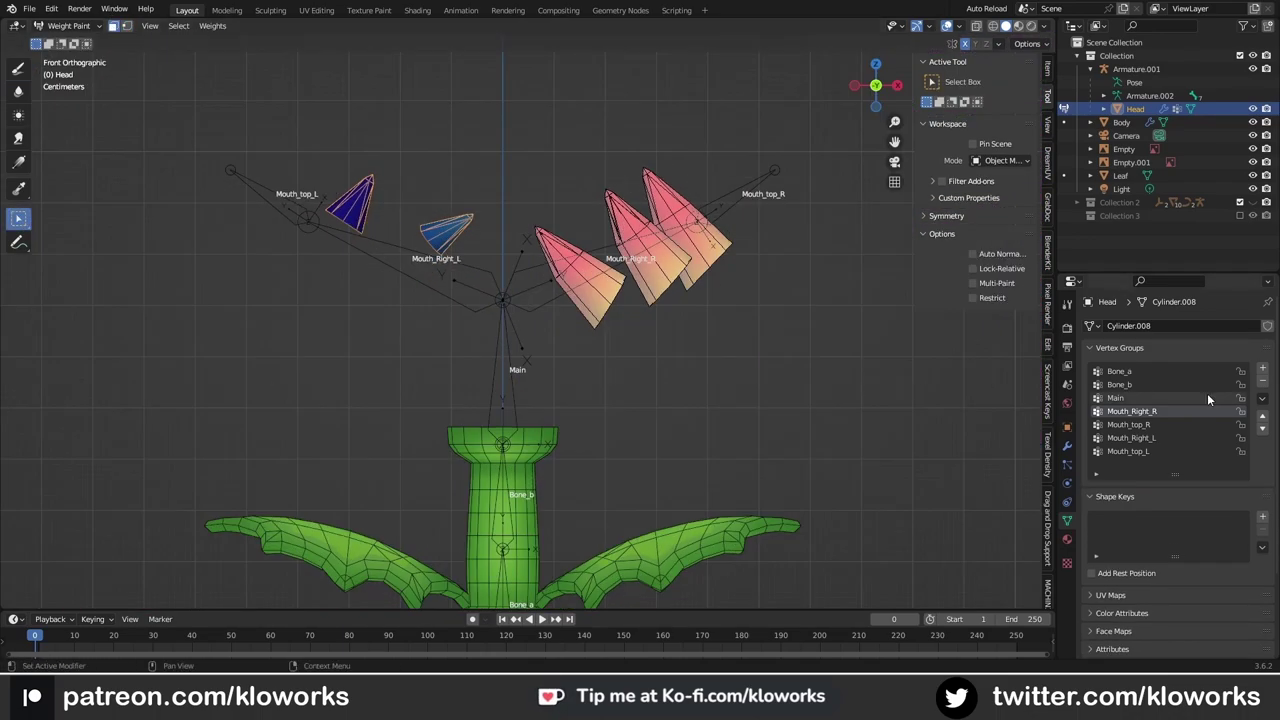
Step: Apply a Mouth_top_L weight gradient on the left top tooth, then undo it
{"action": "left_click", "coordinate": [1128, 451]}
{"action": "left_click", "coordinate": [18, 162]}
{"action": "left_click_drag", "start_coordinate": [340, 185], "coordinate": [365, 228]}
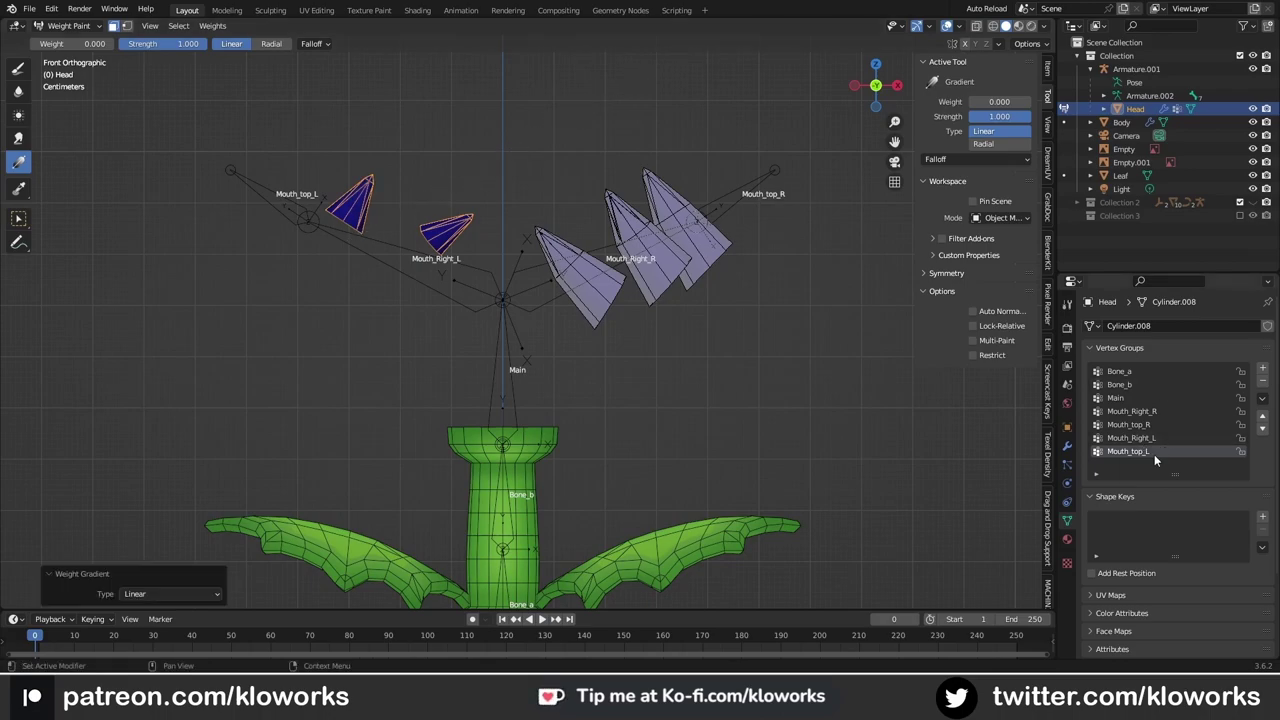
{"action": "left_click", "coordinate": [1116, 398]}
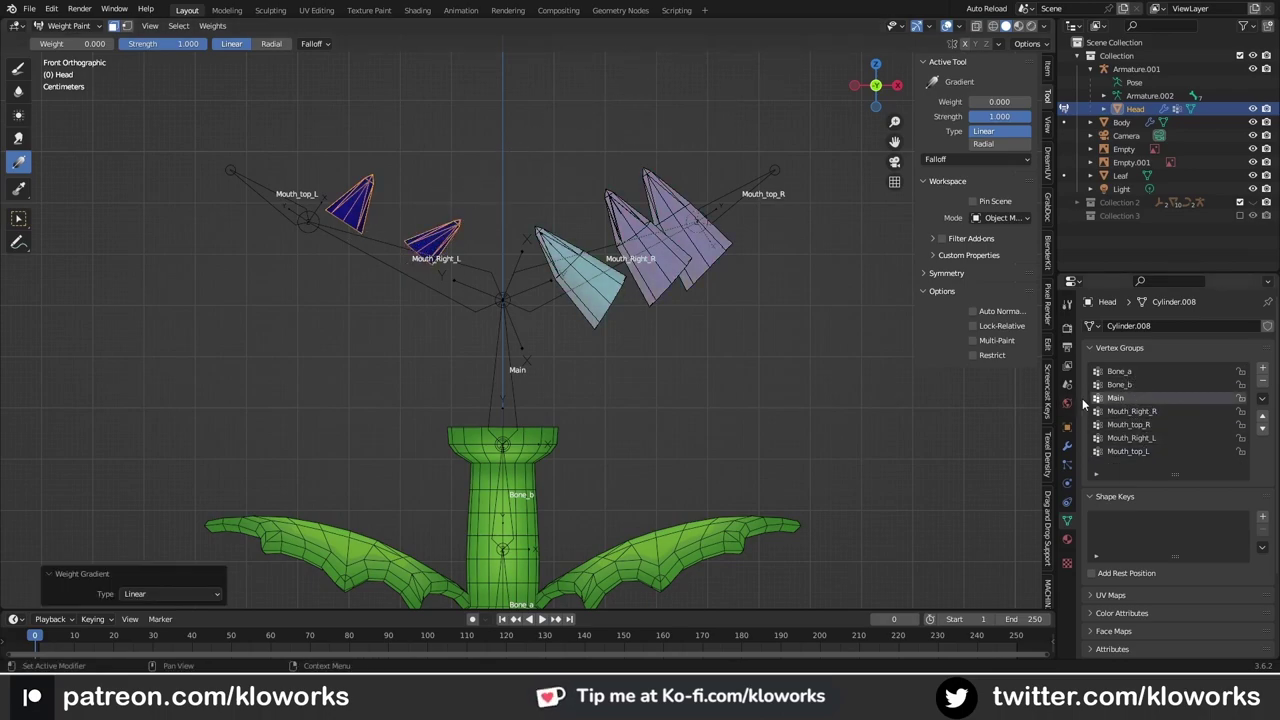
{"action": "middle_click_drag", "start_coordinate": [600, 320], "coordinate": [645, 345]}
{"action": "key", "text": "ctrl+z"}
{"action": "key", "text": "ctrl+shift+z"}
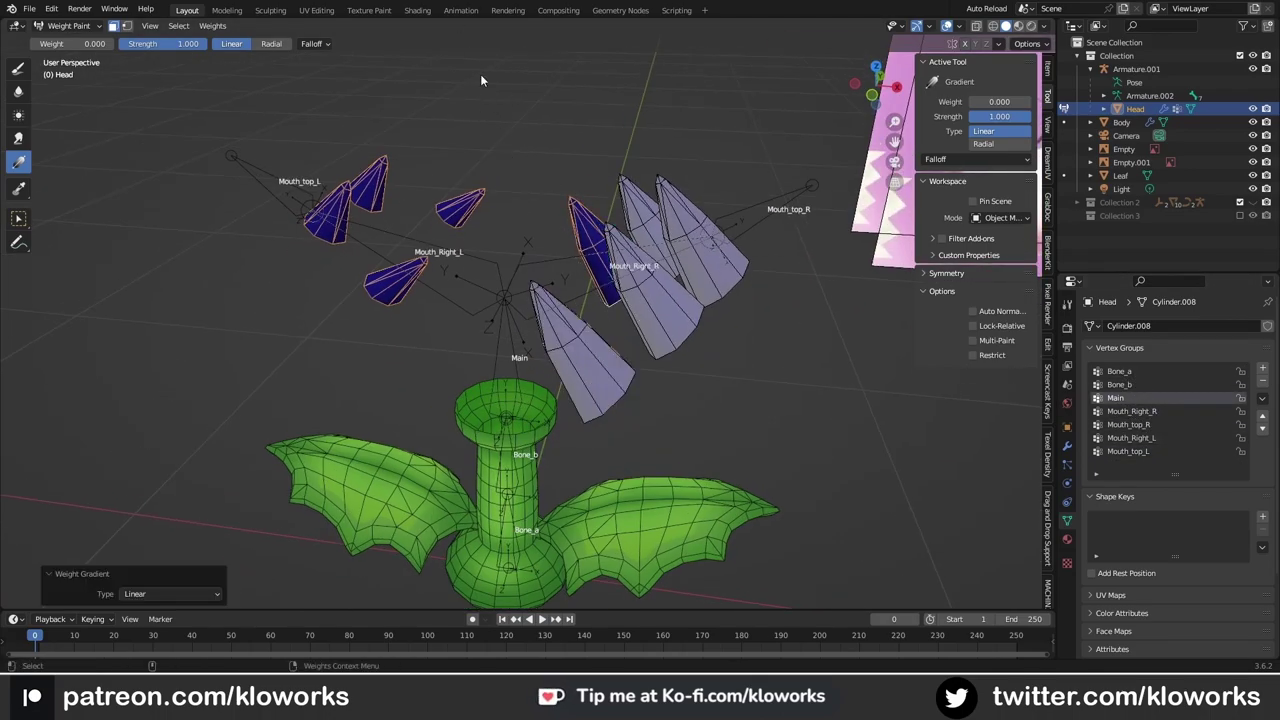
{"action": "key", "text": "ctrl+z"}
{"action": "middle_click_drag", "start_coordinate": [460, 330], "coordinate": [414, 304]}
{"action": "key", "text": "KP_1"}
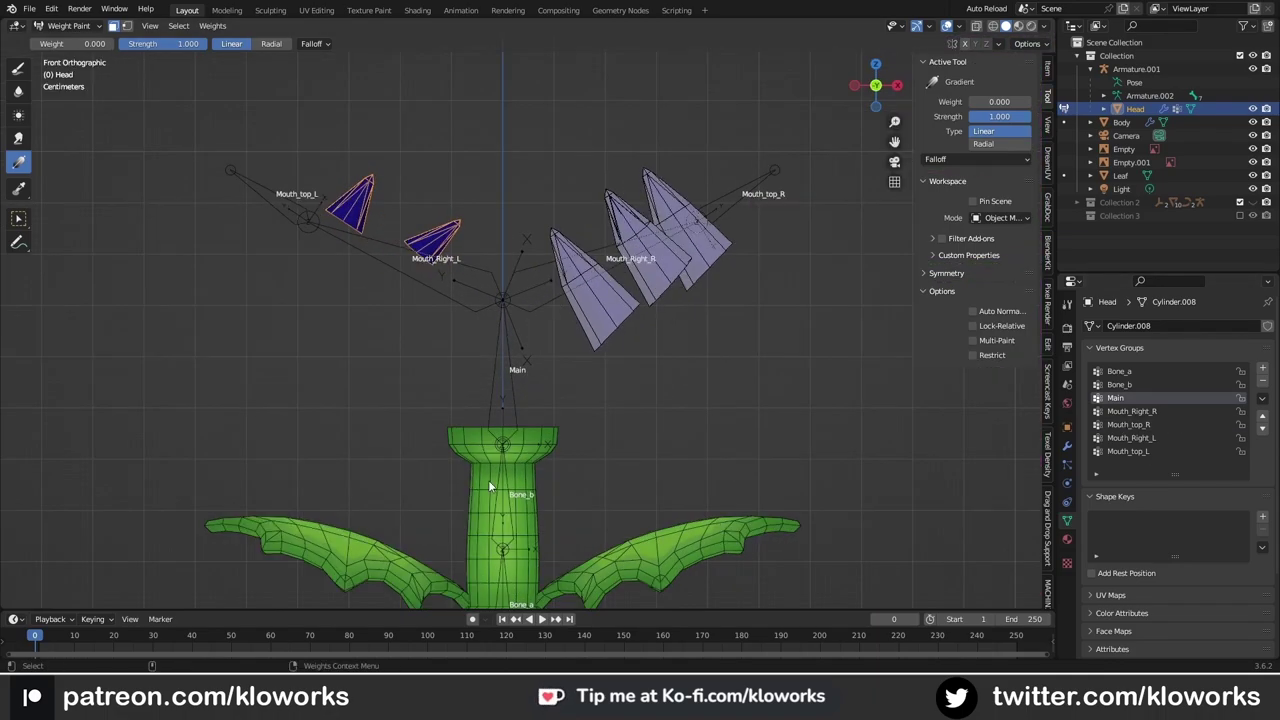
Step: Apply weight gradients to the left teeth in the Mouth_Right_L group
{"action": "left_click", "coordinate": [1131, 411]}
{"action": "left_click_drag", "start_coordinate": [430, 240], "coordinate": [470, 180]}
{"action": "left_click", "coordinate": [1131, 437]}
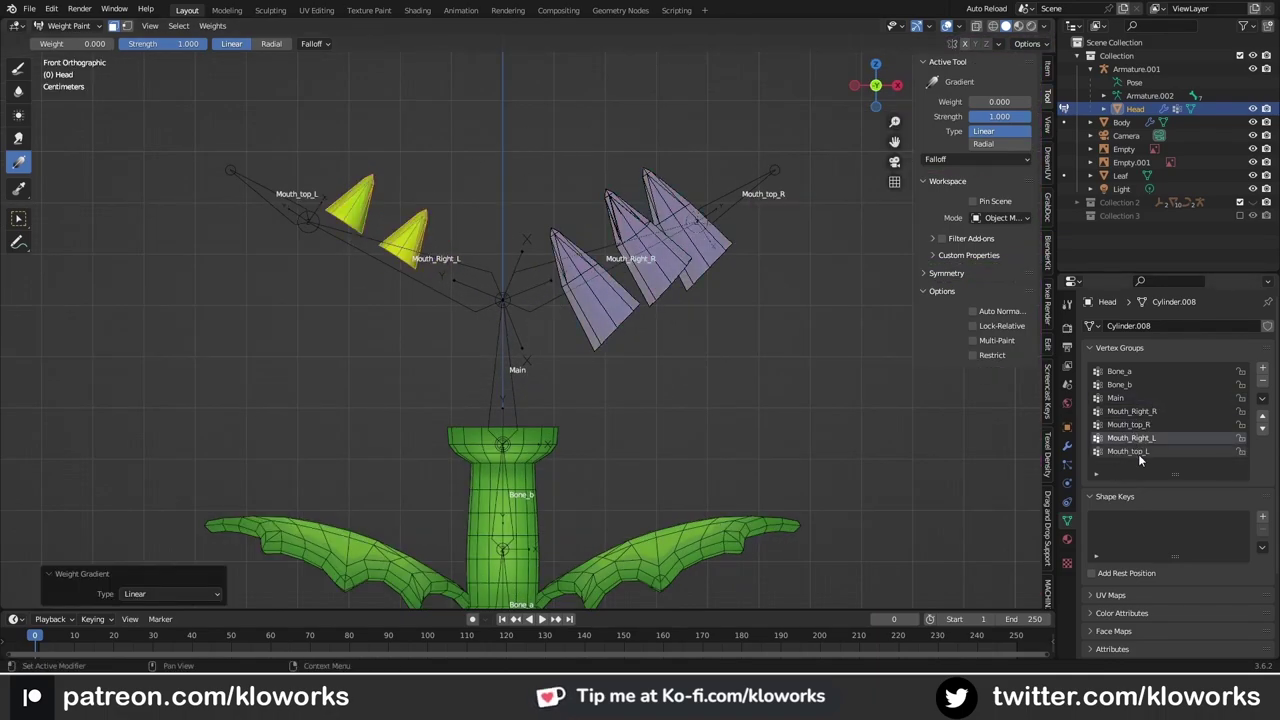
{"action": "left_click_drag", "start_coordinate": [440, 230], "coordinate": [703, 70]}
{"action": "key", "text": "ctrl+z"}
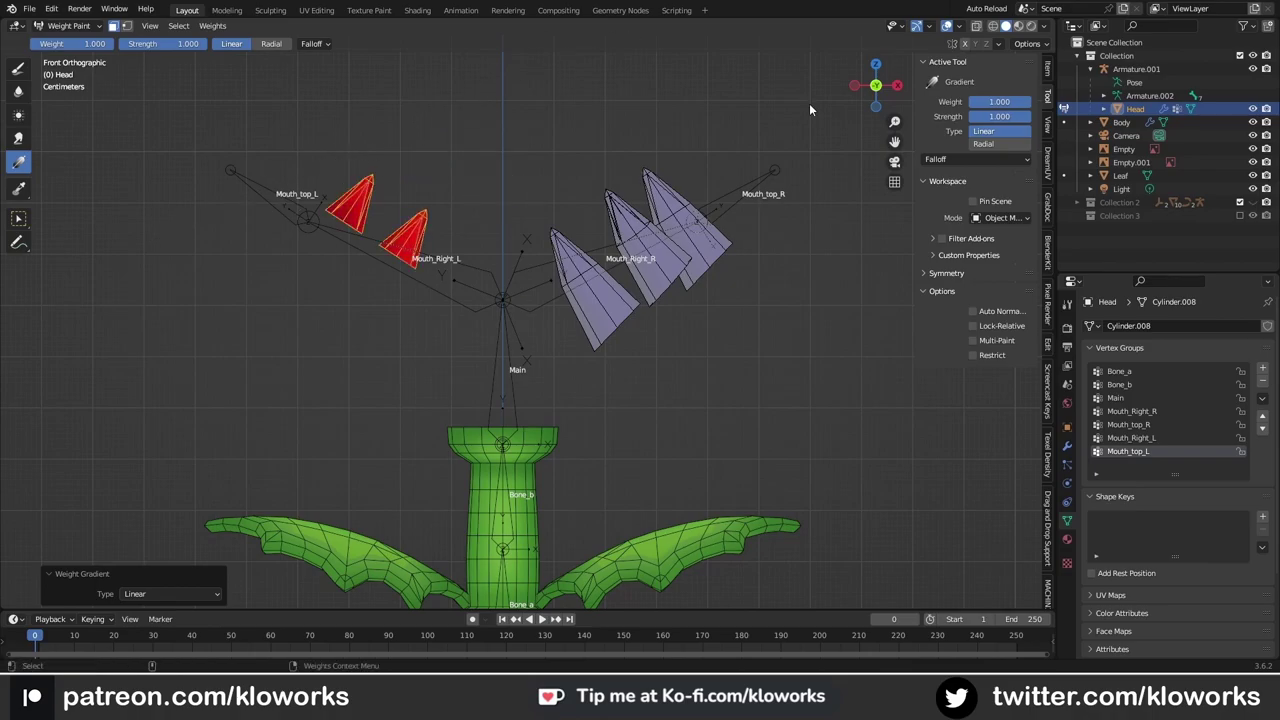
{"action": "middle_click_drag", "start_coordinate": [529, 358], "coordinate": [440, 256]}
Step: Inspect the mouth vertex groups and apply a Mouth_top_L gradient to the left teeth
{"action": "key", "text": "ctrl+z"}
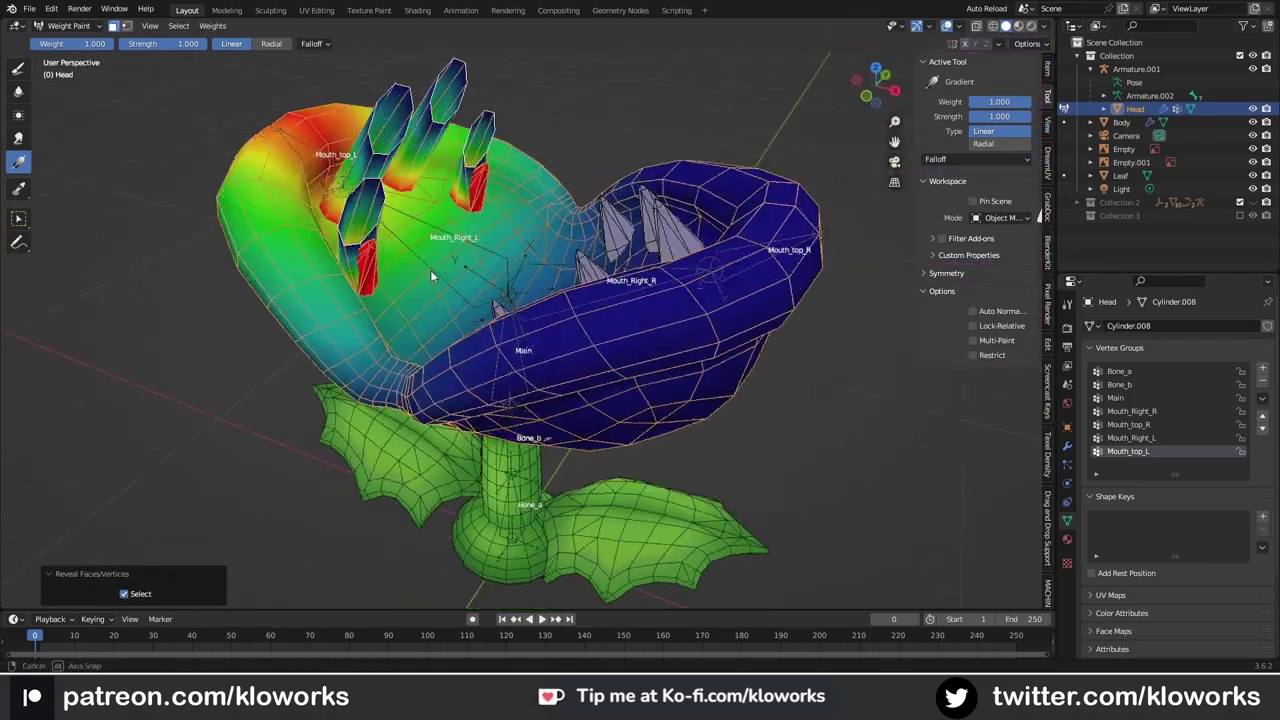
{"action": "key", "text": "ctrl+z"}
{"action": "key", "text": "ctrl+z"}
{"action": "key", "text": "ctrl+z"}
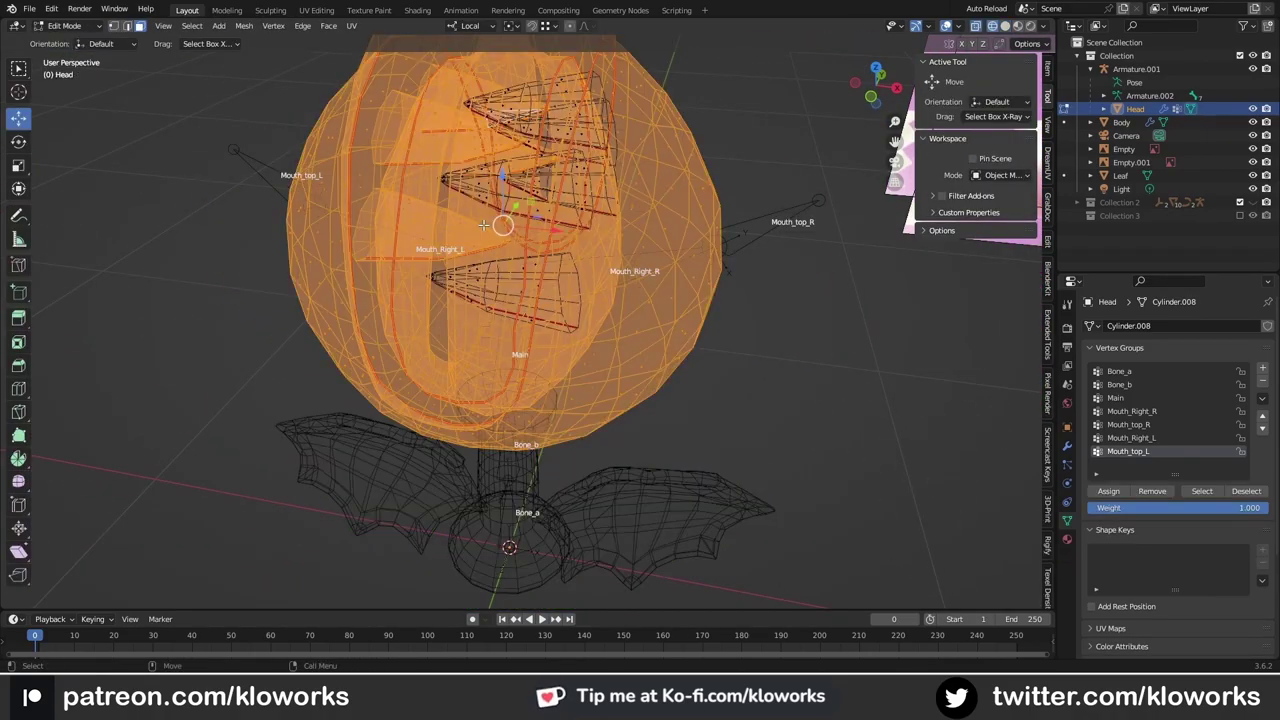
{"action": "middle_click_drag", "start_coordinate": [571, 309], "coordinate": [463, 288]}
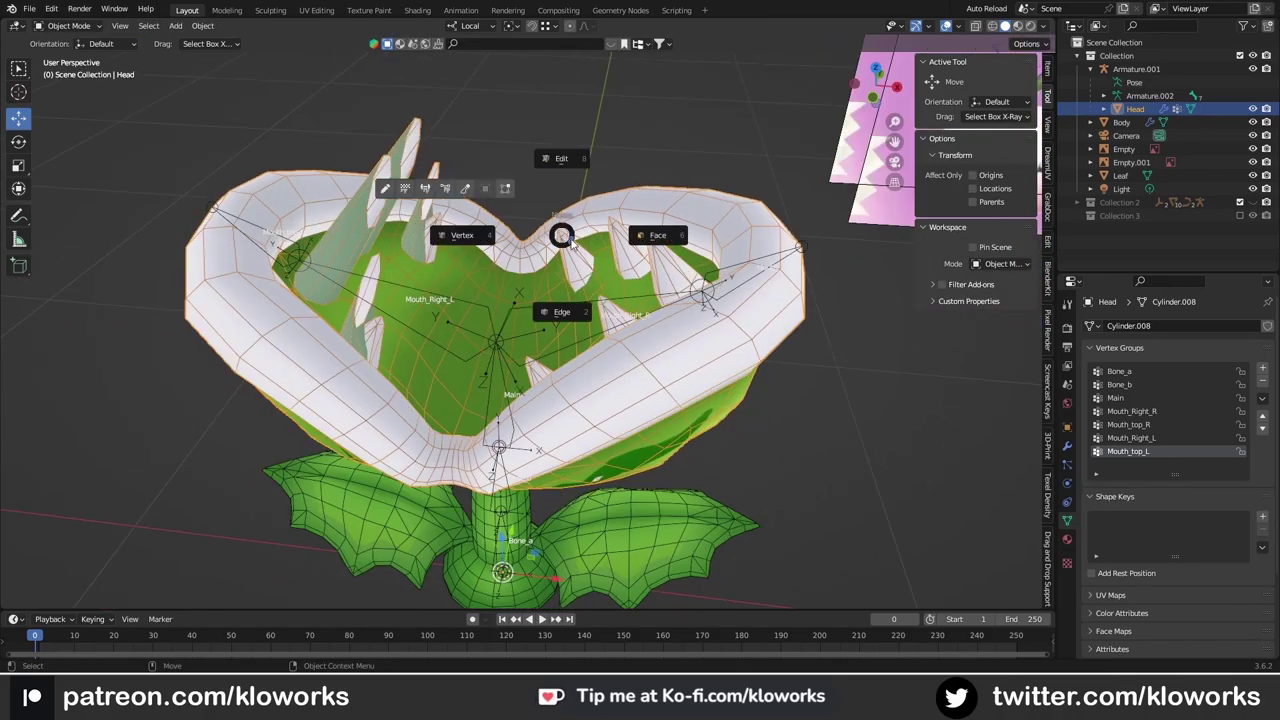
{"action": "middle_click_drag", "start_coordinate": [563, 300], "coordinate": [479, 200]}
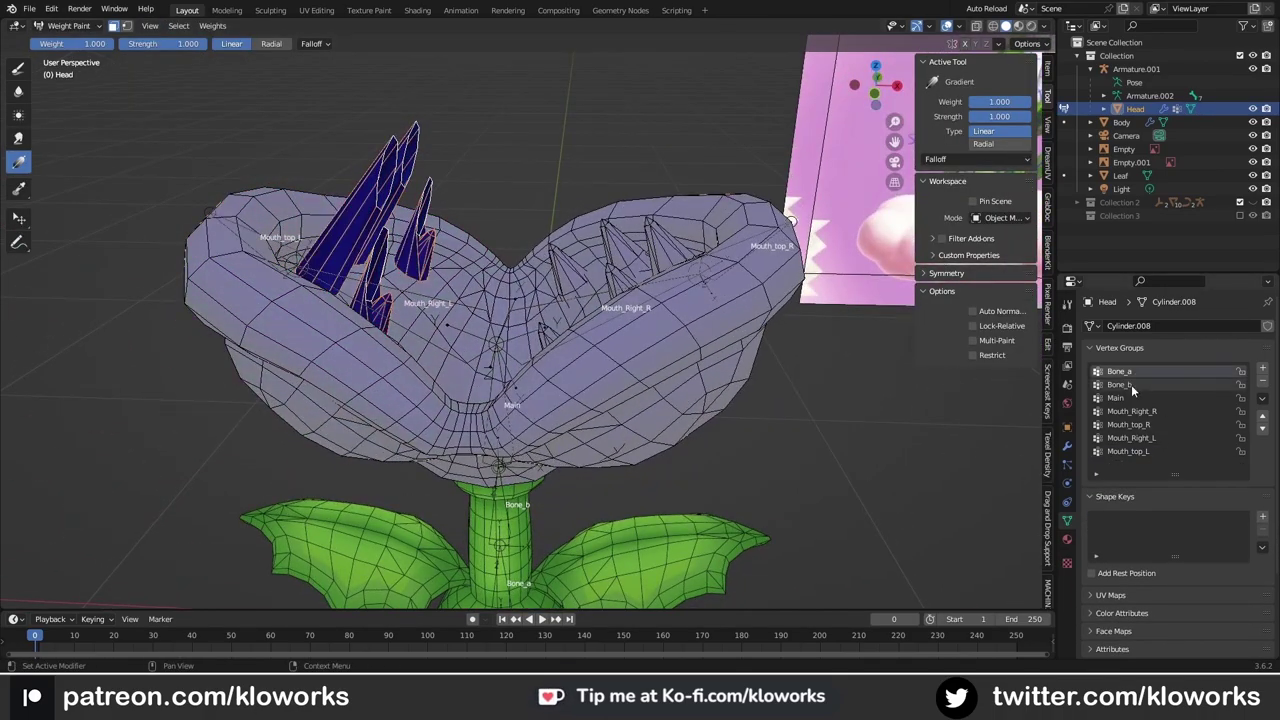
{"action": "left_click", "coordinate": [1131, 411]}
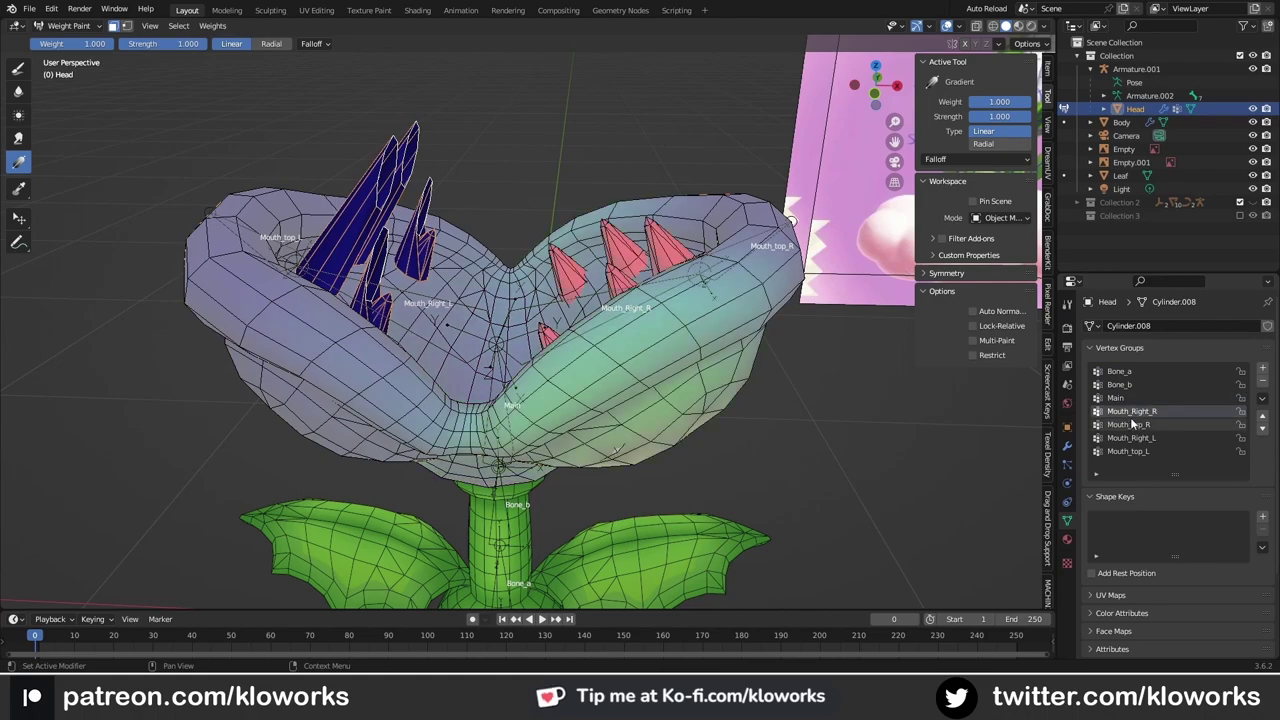
{"action": "left_click", "coordinate": [1143, 438]}
{"action": "left_click", "coordinate": [1128, 451]}
{"action": "key", "text": "KP_1"}
{"action": "left_click_drag", "start_coordinate": [250, 205], "coordinate": [466, 208]}
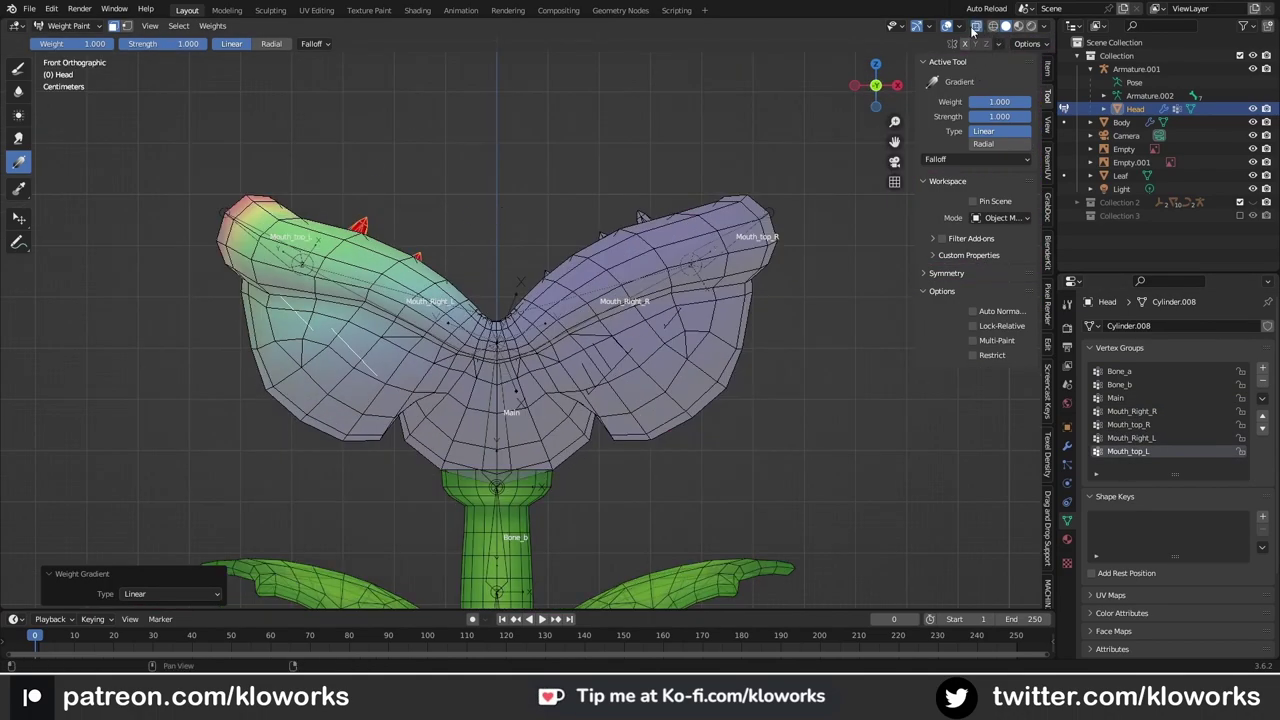
Step: Isolate the left teeth and reselect the Mouth_top_L group in front view
{"action": "key", "text": "Tab"}
{"action": "middle_click_drag", "start_coordinate": [514, 212], "coordinate": [440, 250]}
{"action": "left_click", "coordinate": [1131, 438]}
{"action": "left_click", "coordinate": [1128, 451]}
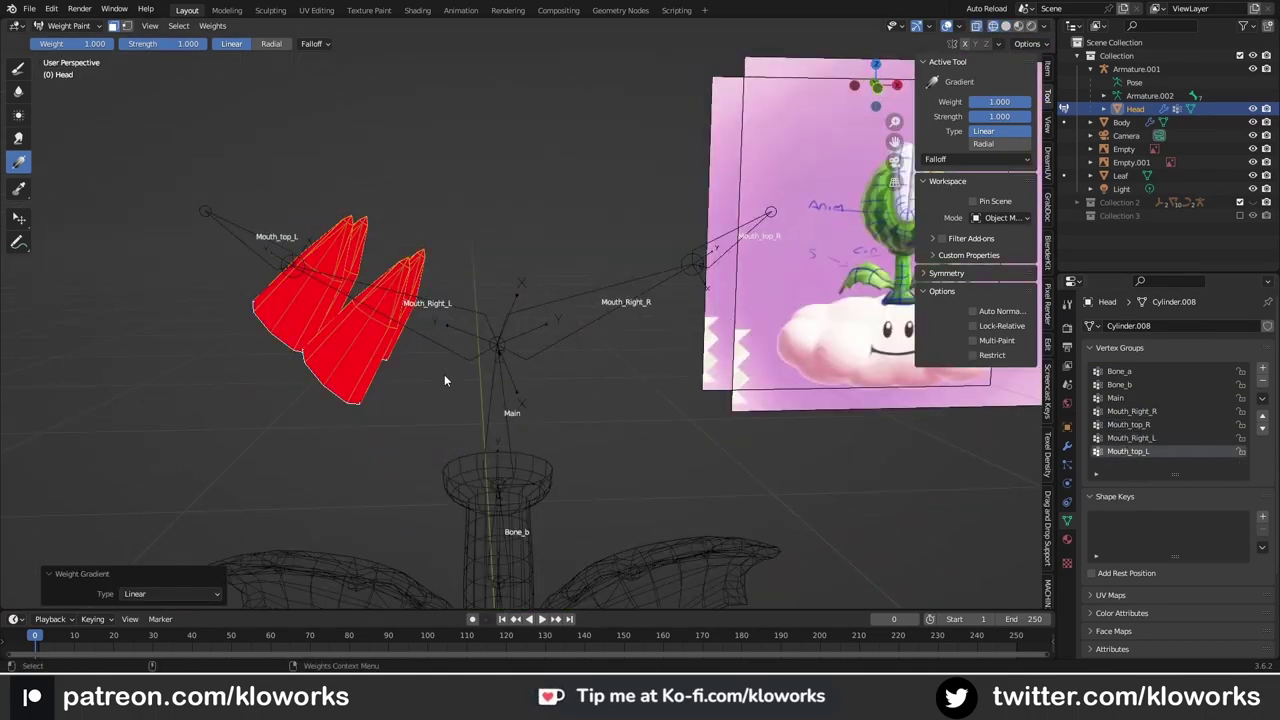
{"action": "middle_click_drag", "start_coordinate": [444, 374], "coordinate": [350, 322]}
{"action": "key", "text": "KP_1"}
Step: Box-select the left teeth vertices and brush-paint them to full weight
{"action": "left_click", "coordinate": [18, 217]}
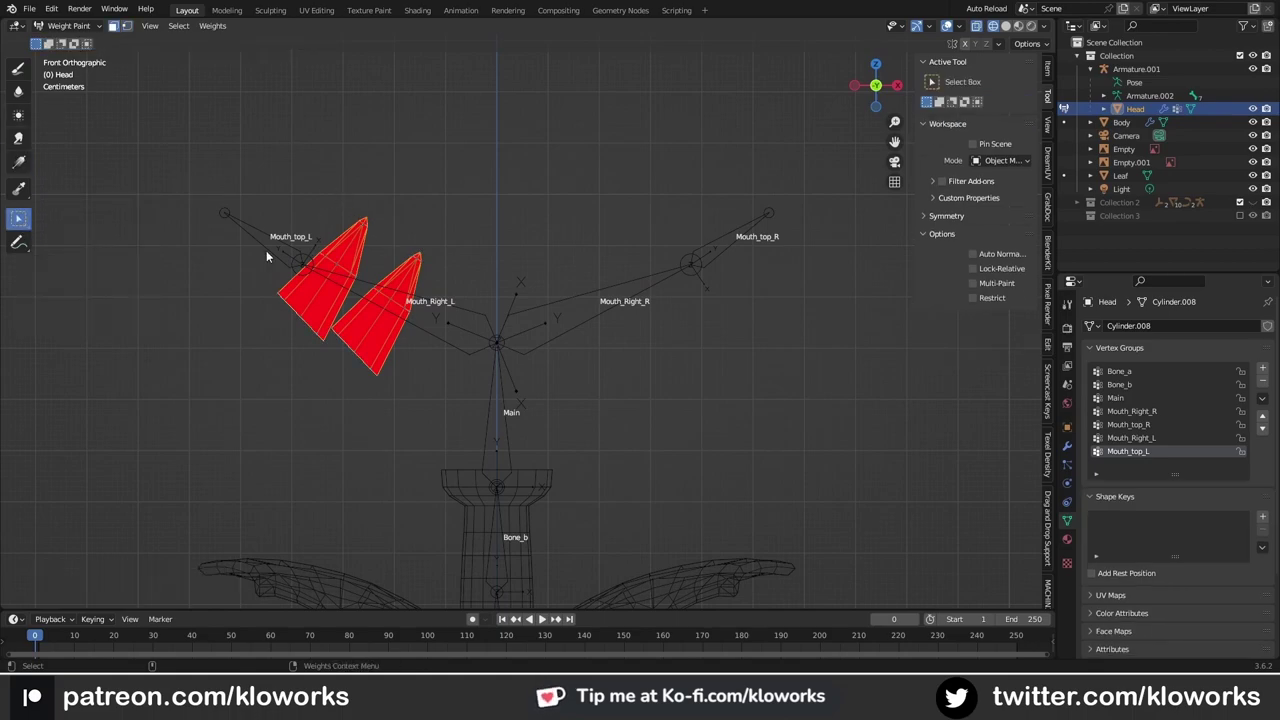
{"action": "left_click_drag", "start_coordinate": [214, 272], "coordinate": [300, 396]}
{"action": "middle_click_drag", "start_coordinate": [300, 396], "coordinate": [487, 364]}
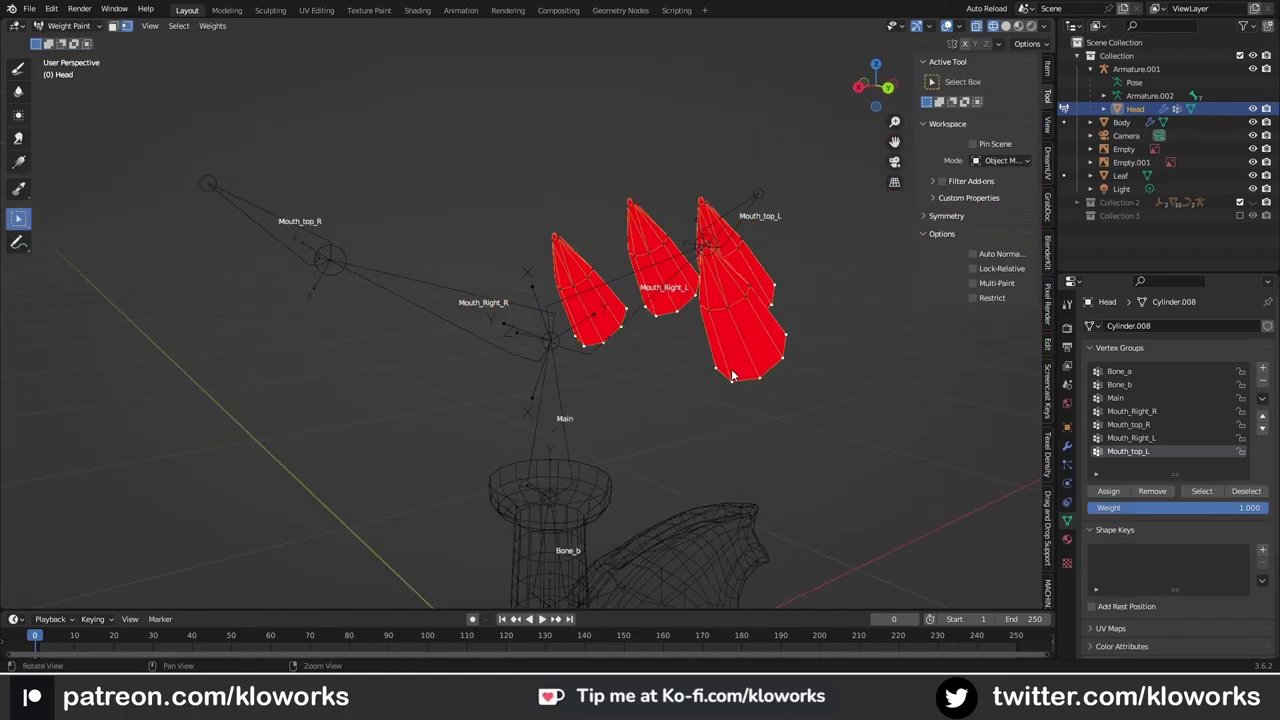
{"action": "left_click", "coordinate": [18, 67]}
{"action": "mouse_move", "coordinate": [347, 171]}
{"action": "middle_mouse_down"}
{"action": "mouse_move", "coordinate": [608, 300]}
{"action": "mouse_move", "coordinate": [470, 279]}
{"action": "middle_mouse_up"}
{"action": "key", "text": "KP_1"}
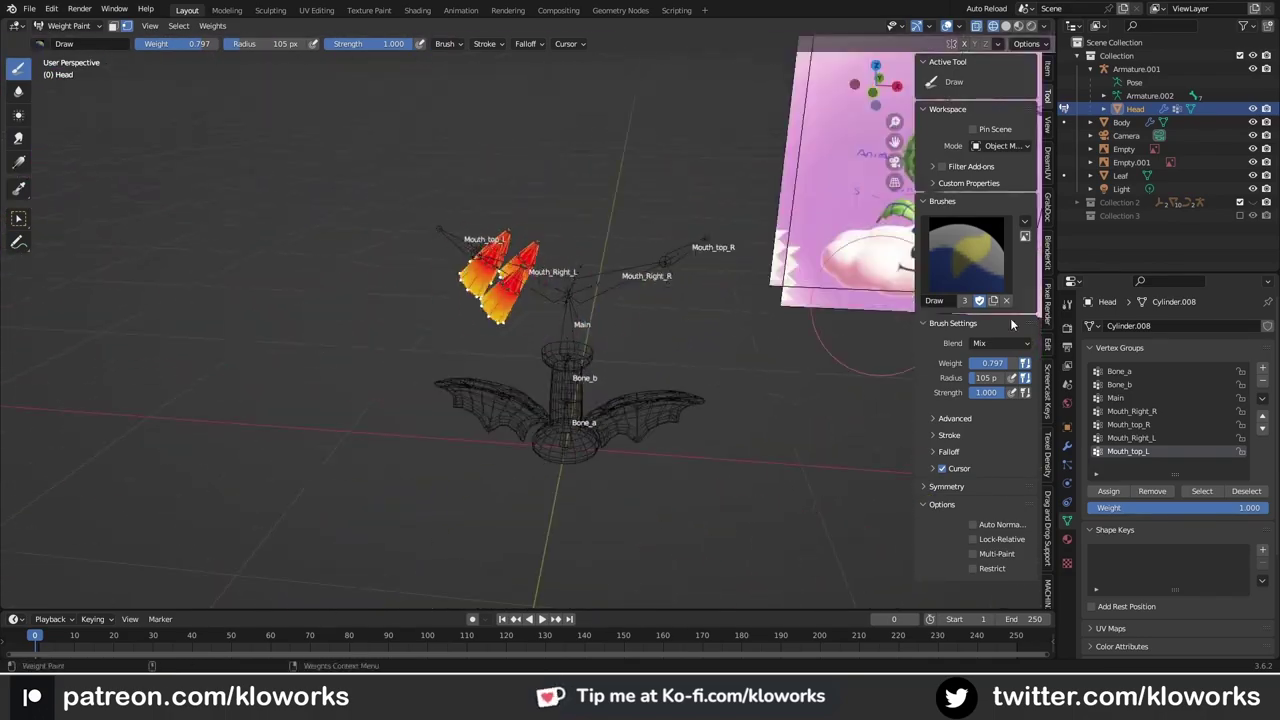
Step: Turn off vertex selection masking and disable Lock Object Modes in the editing preferences
{"action": "left_click", "coordinate": [126, 26]}
{"action": "left_click", "coordinate": [126, 26]}
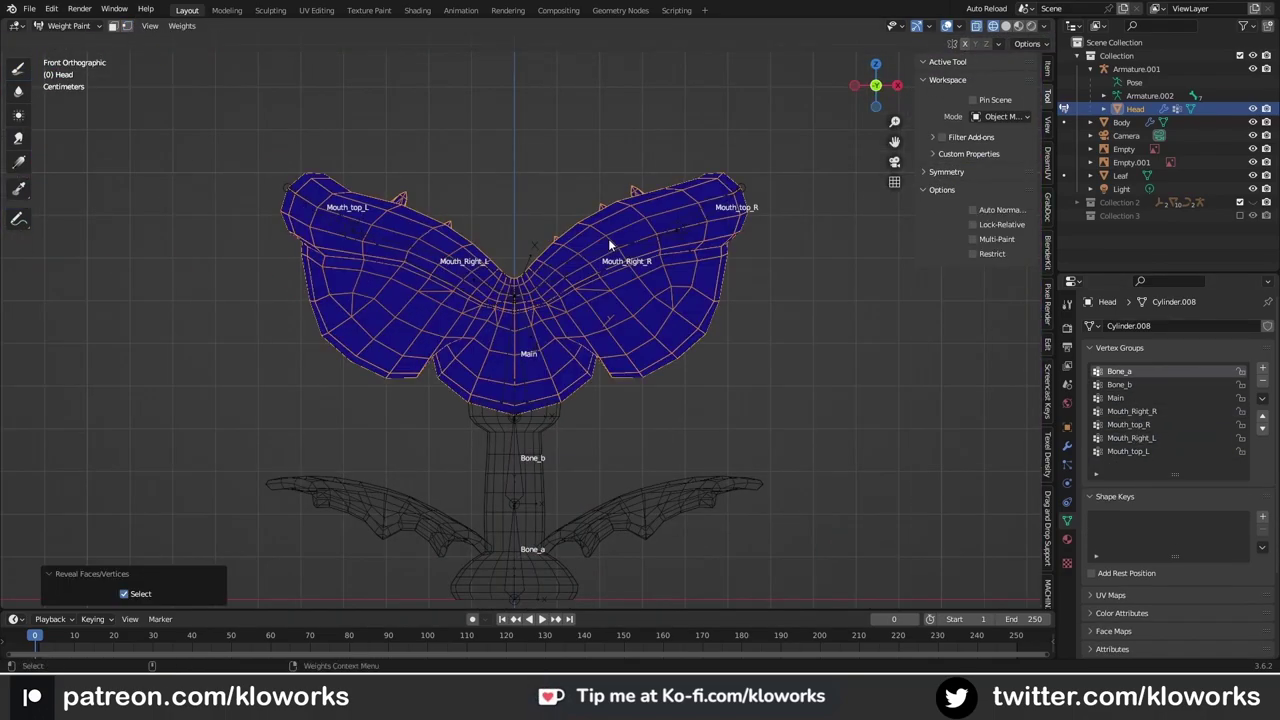
{"action": "left_click", "coordinate": [51, 9]}
{"action": "left_click", "coordinate": [93, 180]}
Step: Rotate the Mouth_Right_R bone to test the mouth, then Tab the Head into Edit Mode
{"action": "left_click", "coordinate": [544, 279]}
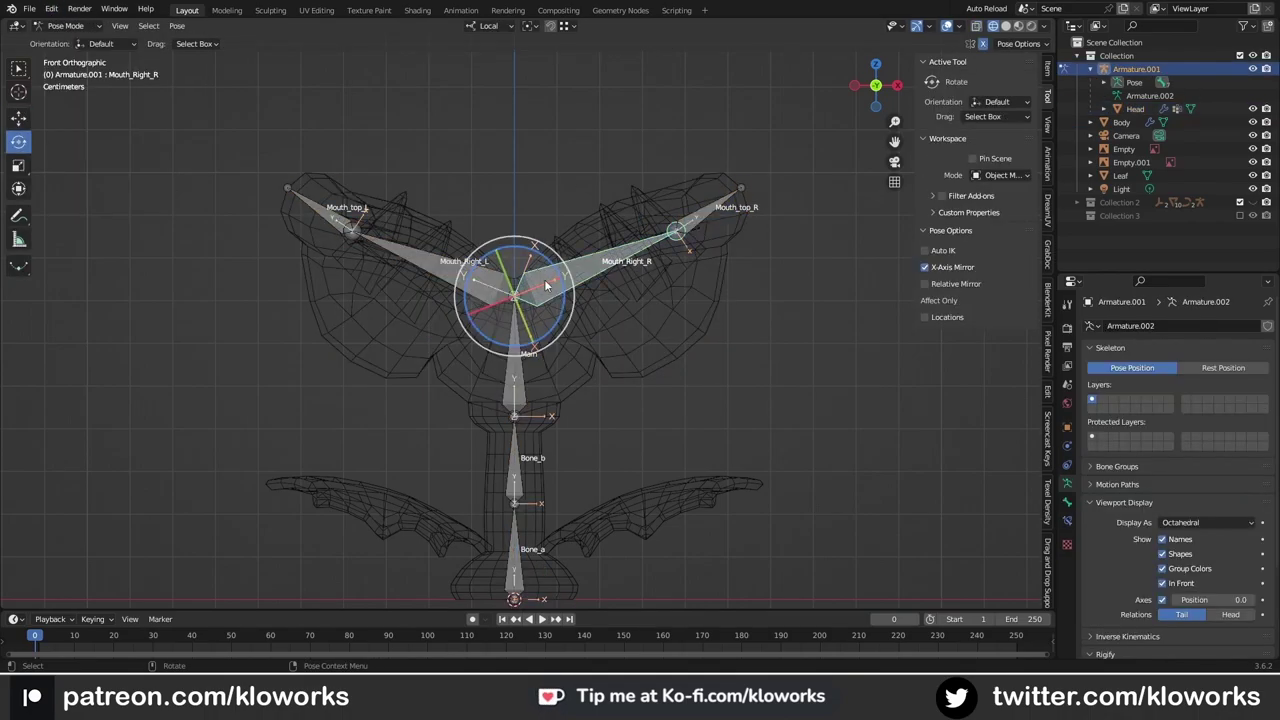
{"action": "left_click_drag", "start_coordinate": [544, 279], "coordinate": [565, 348]}
{"action": "key", "text": "r"}
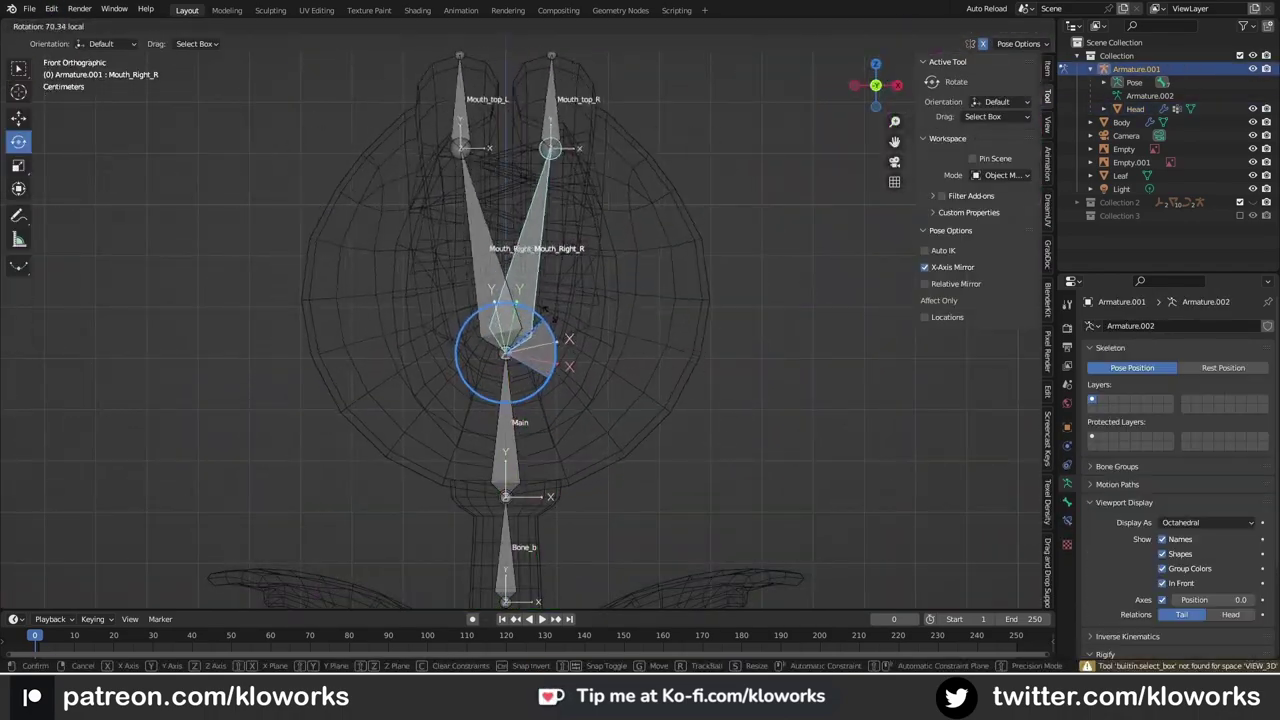
{"action": "left_click", "coordinate": [626, 252]}
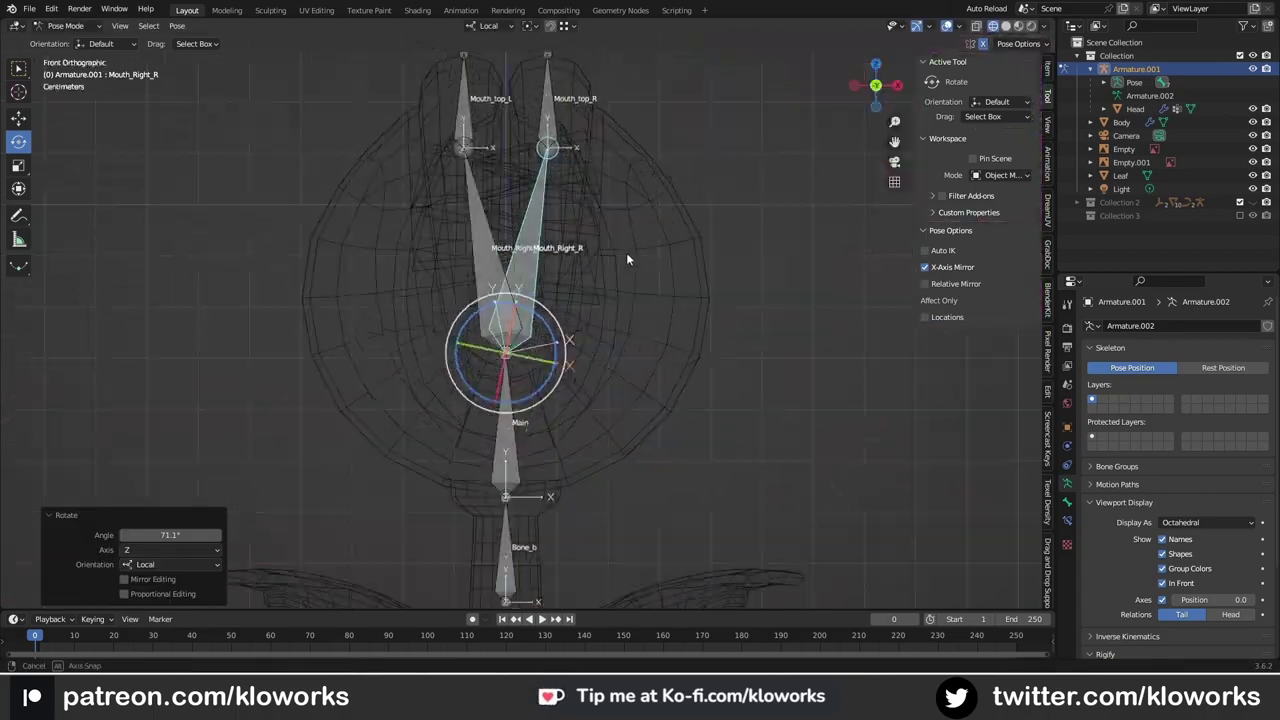
{"action": "key", "text": "ctrl+Tab"}
{"action": "key", "text": "Tab"}
Step: Adjust the linked tooth selection with Shift+L while viewing inside the mouth
{"action": "scroll", "coordinate": [380, 216], "scroll_direction": "down", "scroll_amount": 5}
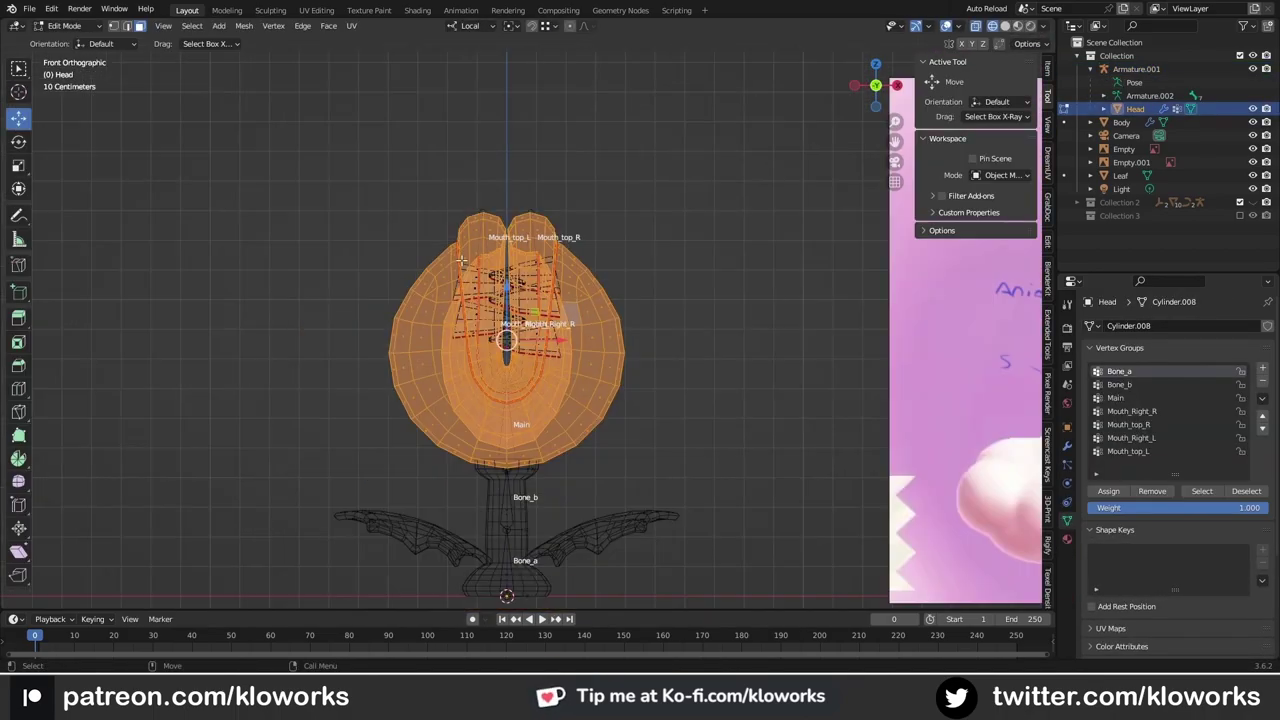
{"action": "middle_click_drag", "start_coordinate": [380, 216], "coordinate": [478, 366]}
{"action": "key", "text": "shift+l"}
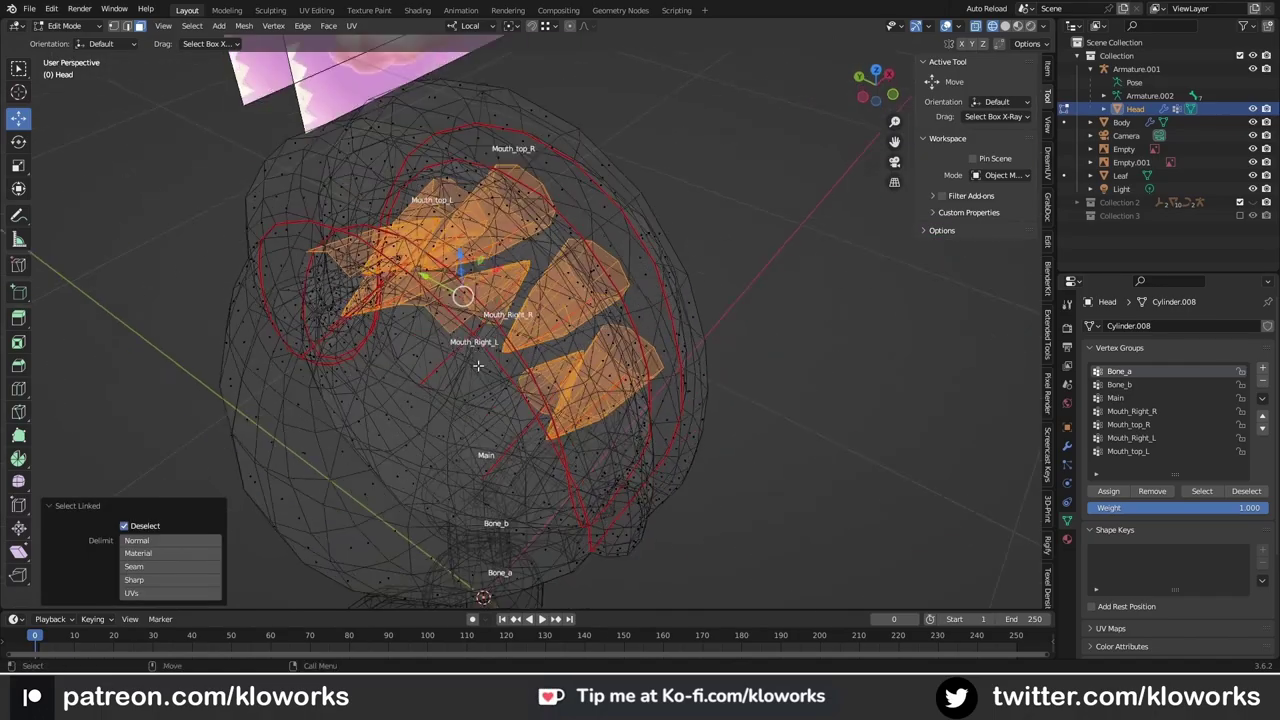
{"action": "mouse_move", "coordinate": [470, 313]}
{"action": "middle_mouse_down", "text": "alt"}
{"action": "mouse_move", "coordinate": [618, 308]}
{"action": "mouse_move", "coordinate": [506, 343]}
{"action": "middle_mouse_up", "text": "alt"}
{"action": "scroll", "coordinate": [604, 267], "scroll_direction": "up", "scroll_amount": 5}
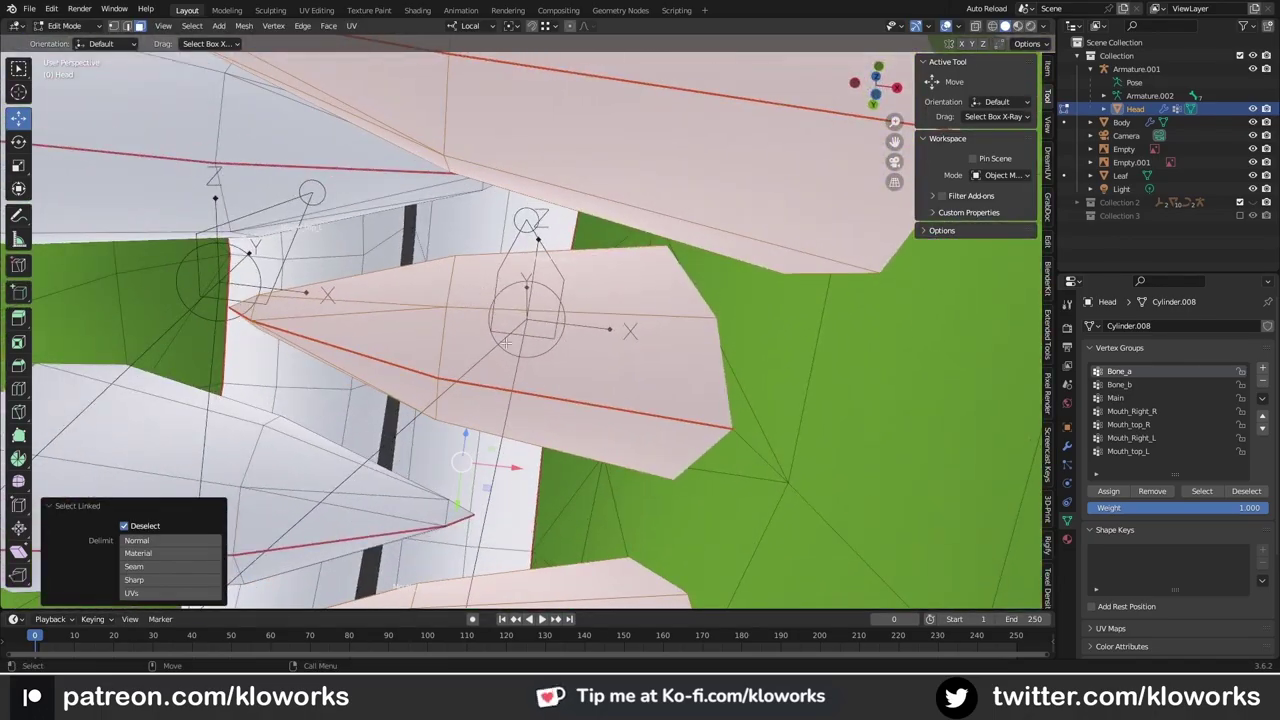
{"action": "right_click", "coordinate": [496, 460]}
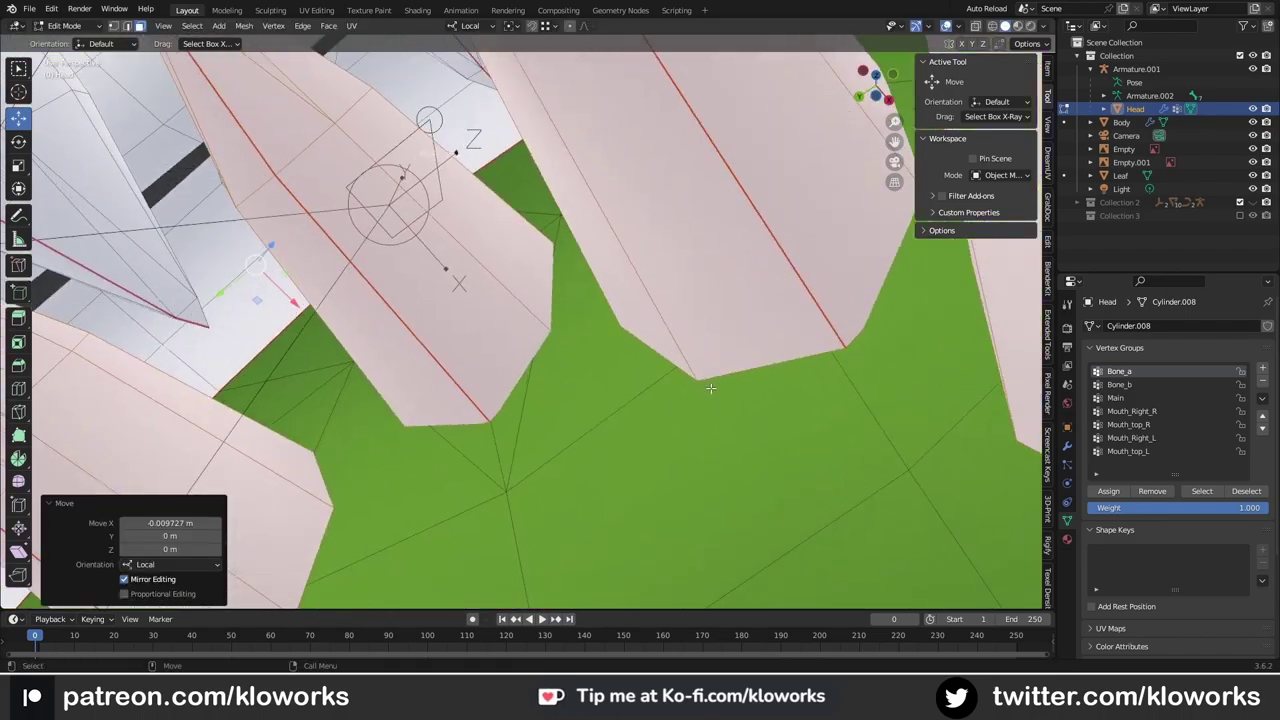
{"action": "middle_click_drag", "start_coordinate": [496, 460], "coordinate": [370, 350]}
Step: Move the selected tooth along the X axis
{"action": "key", "text": "g"}
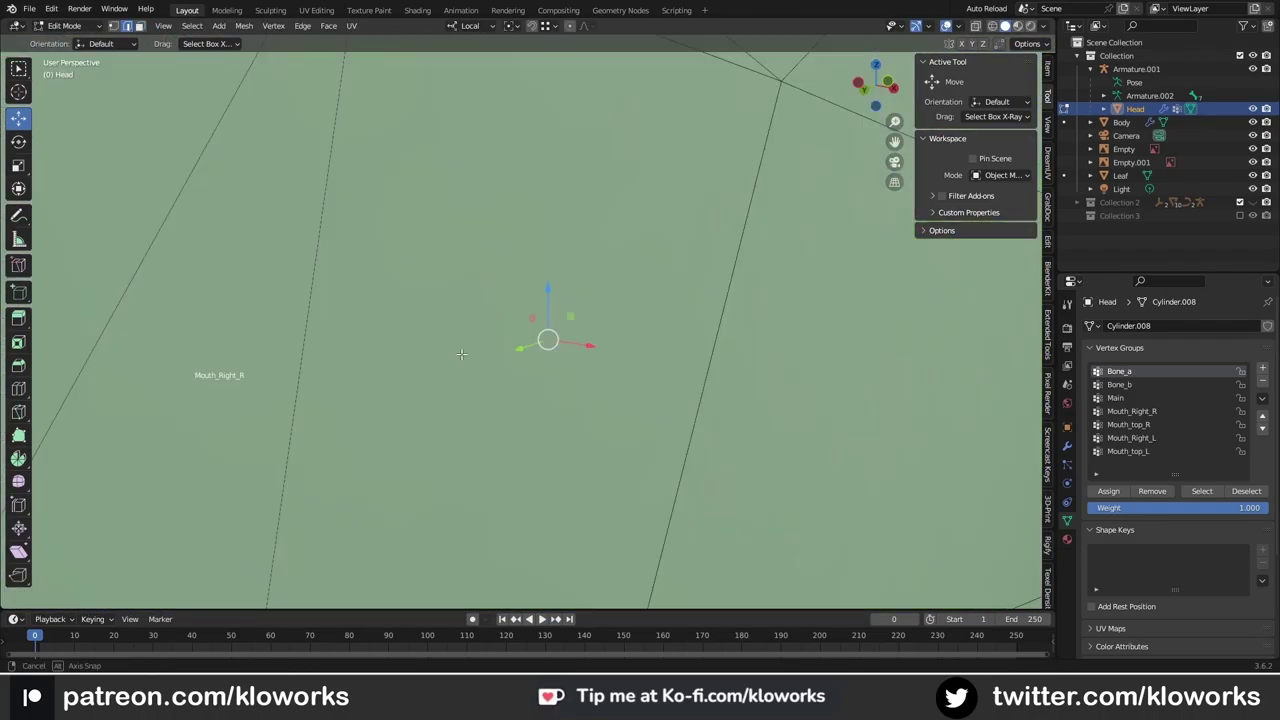
{"action": "key", "text": "x"}
{"action": "left_click", "coordinate": [557, 337]}
{"action": "mouse_move", "coordinate": [557, 337]}
{"action": "middle_mouse_down"}
{"action": "mouse_move", "coordinate": [639, 307]}
{"action": "mouse_move", "coordinate": [527, 262]}
{"action": "middle_mouse_up"}
Step: Resize the teeth in X-ray view and move a tooth into place
{"action": "key", "text": "Tab"}
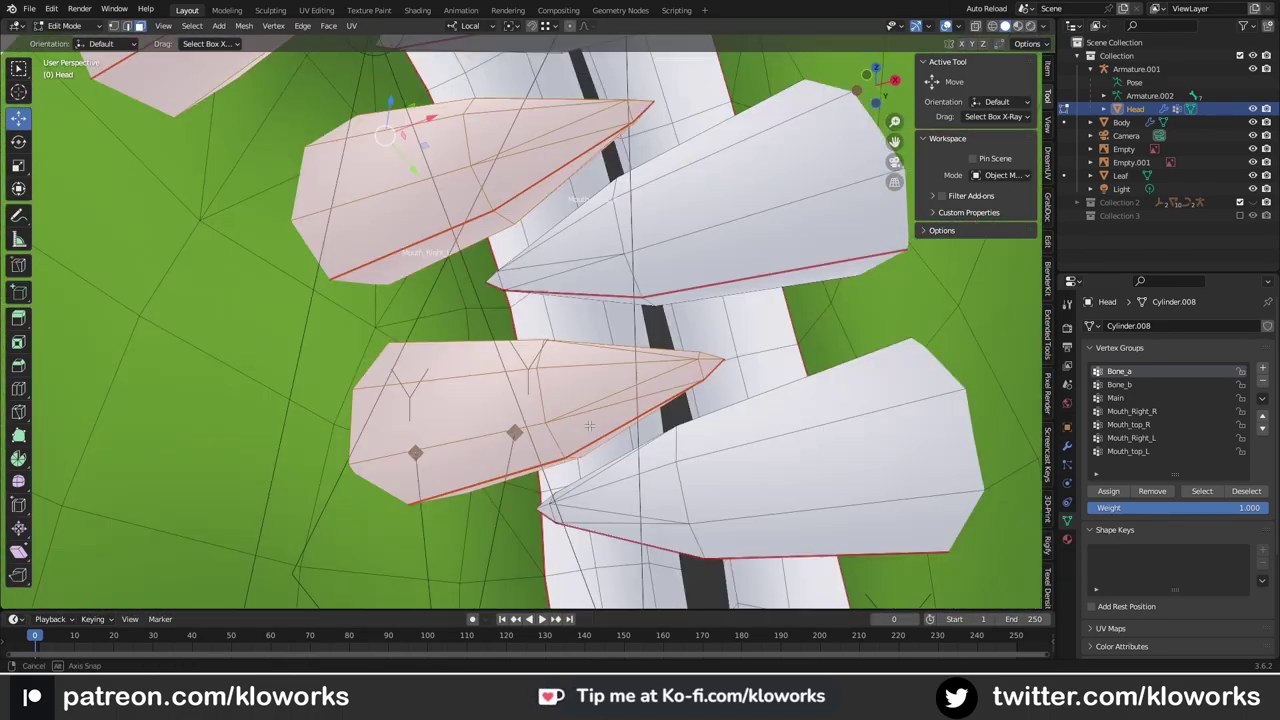
{"action": "mouse_move", "coordinate": [659, 371]}
{"action": "middle_mouse_down"}
{"action": "mouse_move", "coordinate": [490, 248]}
{"action": "mouse_move", "coordinate": [148, 275]}
{"action": "middle_mouse_up"}
{"action": "key", "text": "alt+z"}
{"action": "left_click", "coordinate": [487, 243]}
{"action": "scroll", "coordinate": [148, 275], "scroll_direction": "up", "scroll_amount": 5}
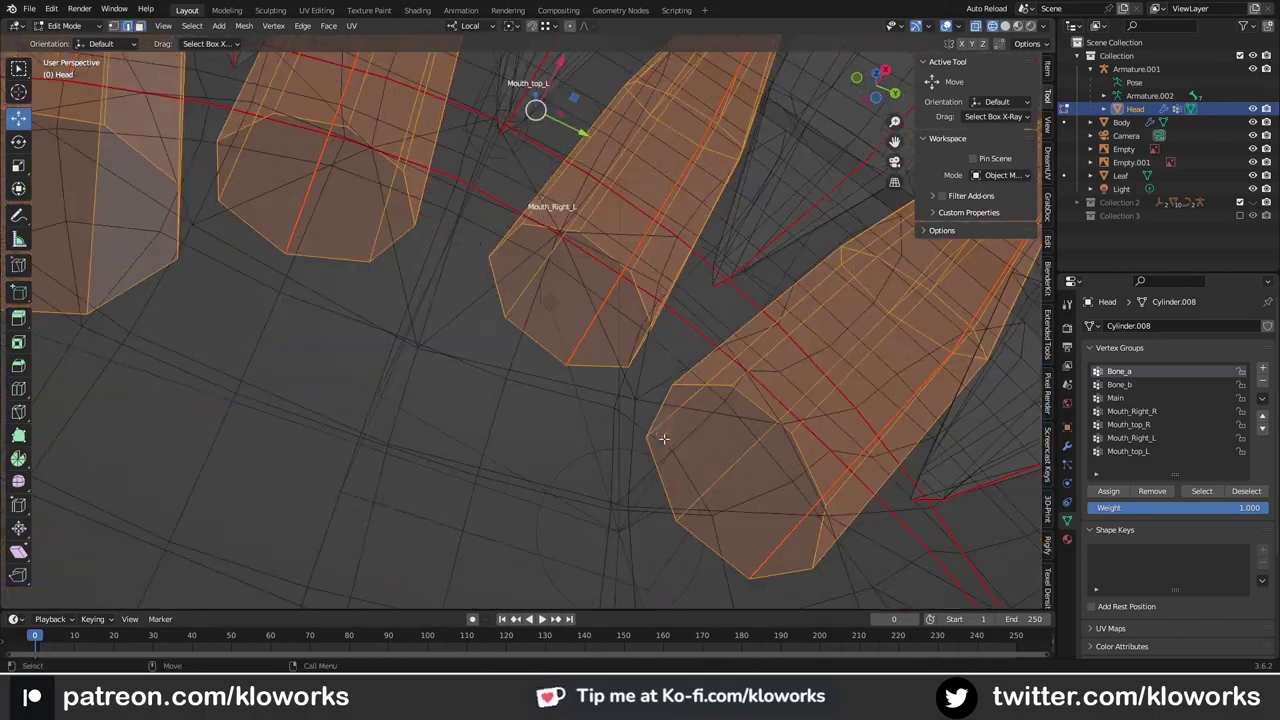
{"action": "key", "text": "alt+z"}
{"action": "left_click", "coordinate": [433, 280]}
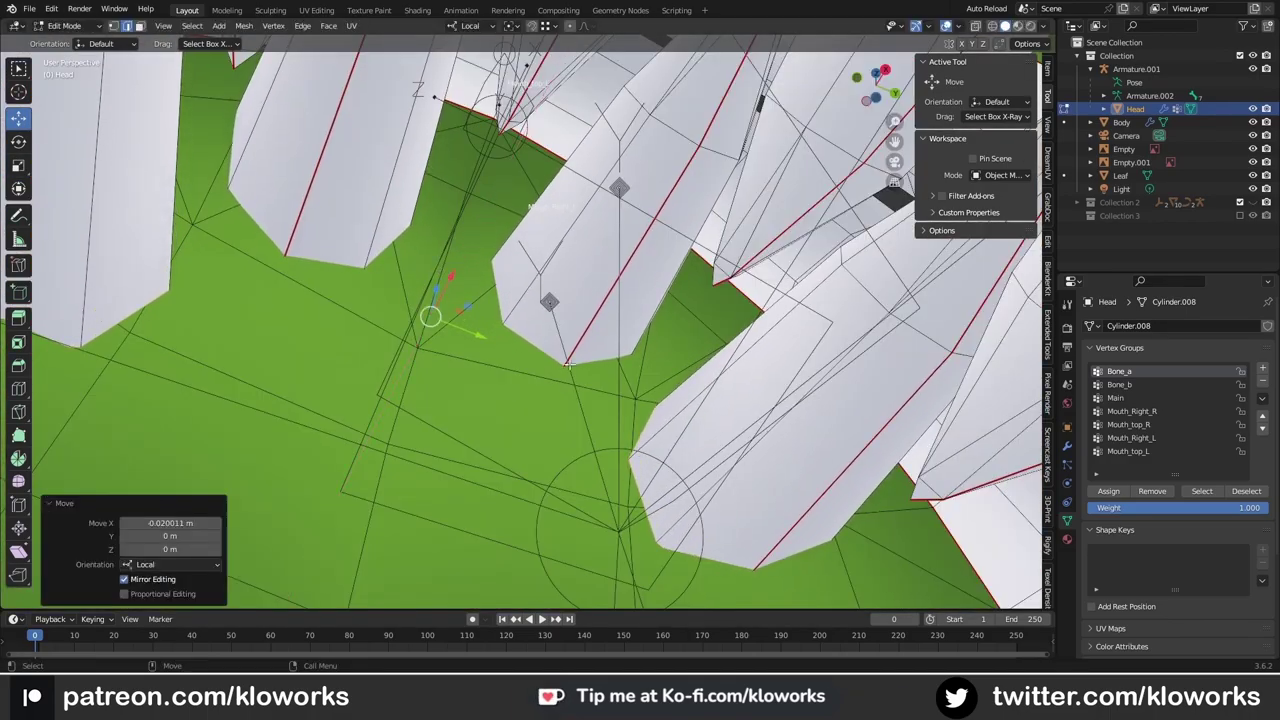
{"action": "left_click", "coordinate": [446, 418]}
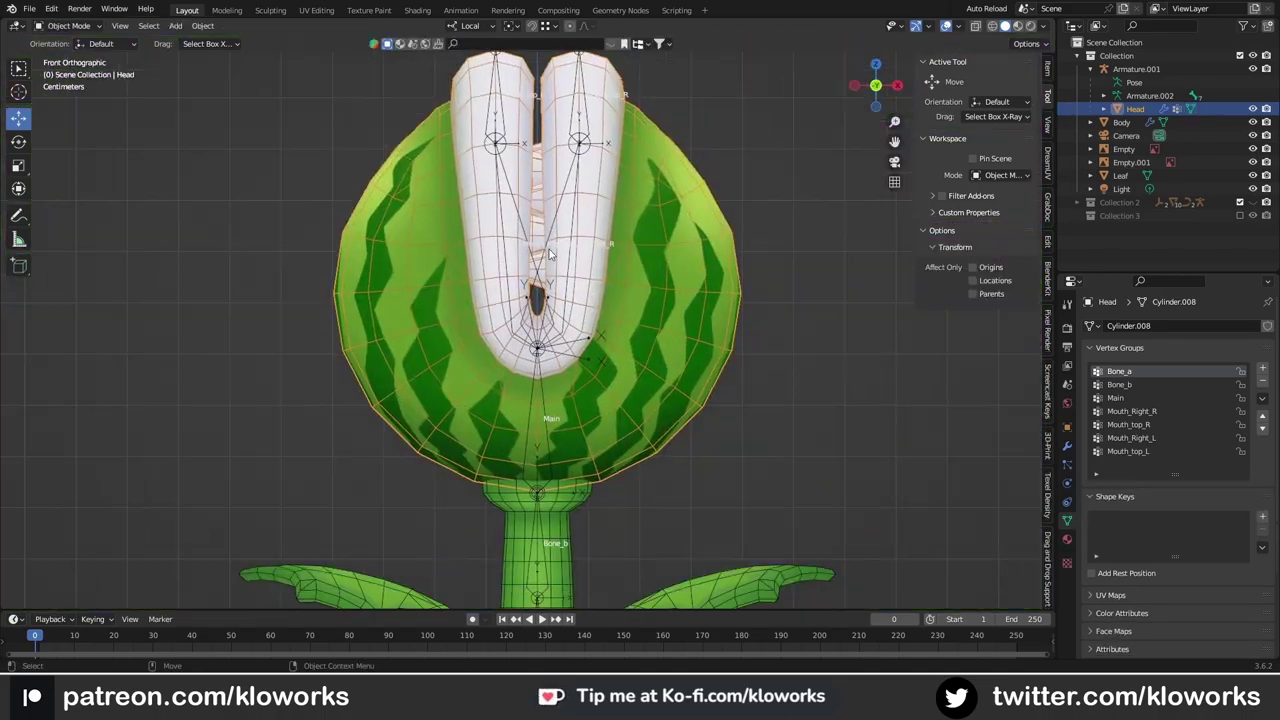
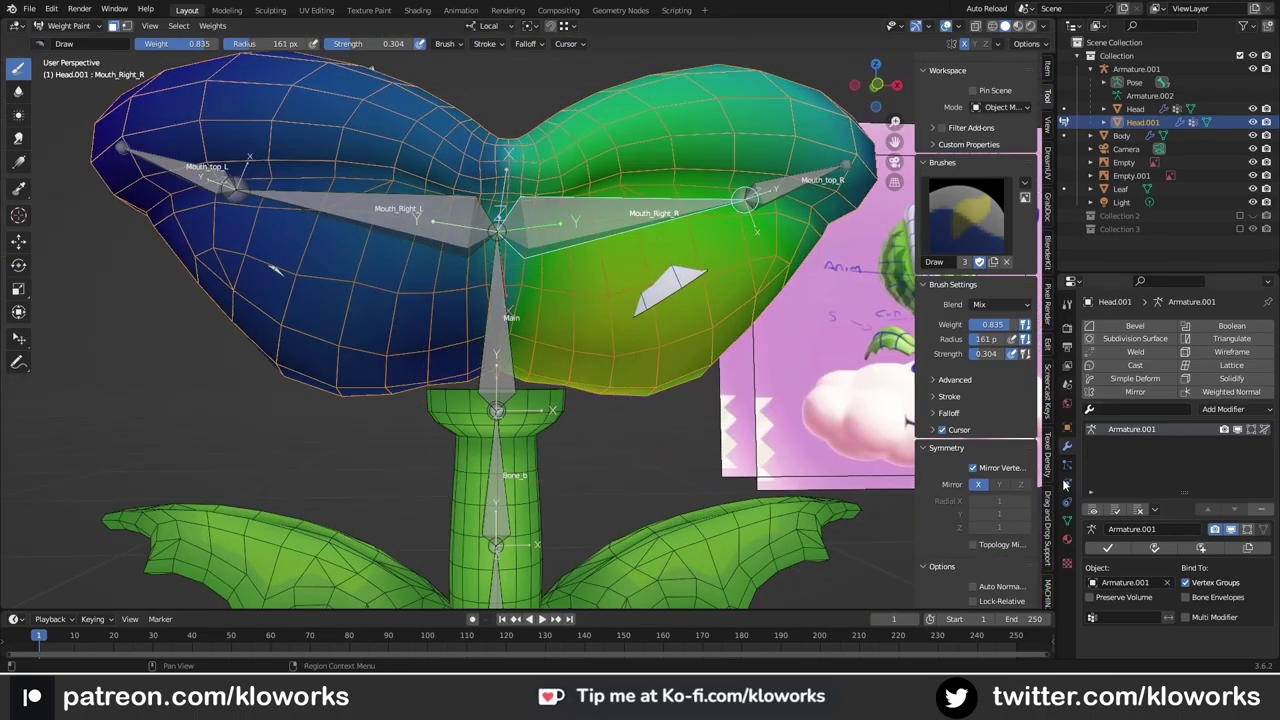
Step: Select the head's Main vertex group and paint zero weight over the lips
{"action": "left_click", "coordinate": [1067, 520]}
{"action": "left_click", "coordinate": [1118, 398]}
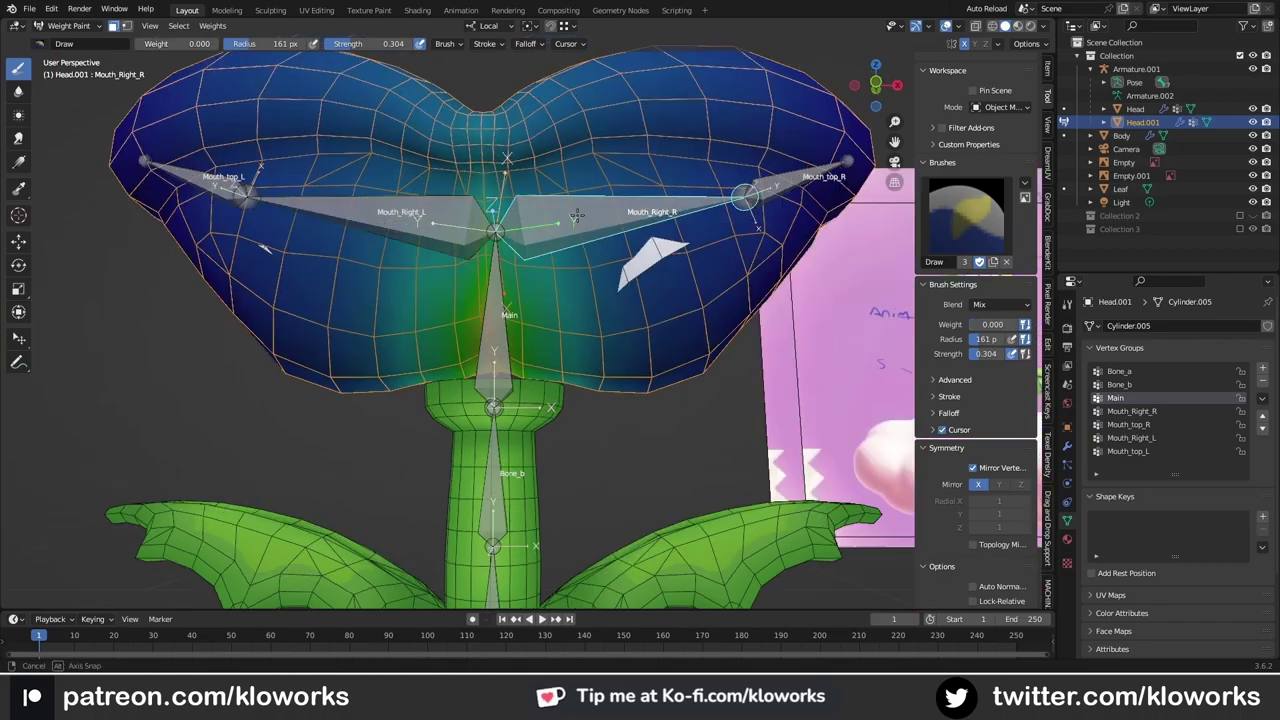
{"action": "middle_click_drag", "start_coordinate": [558, 410], "coordinate": [480, 192]}
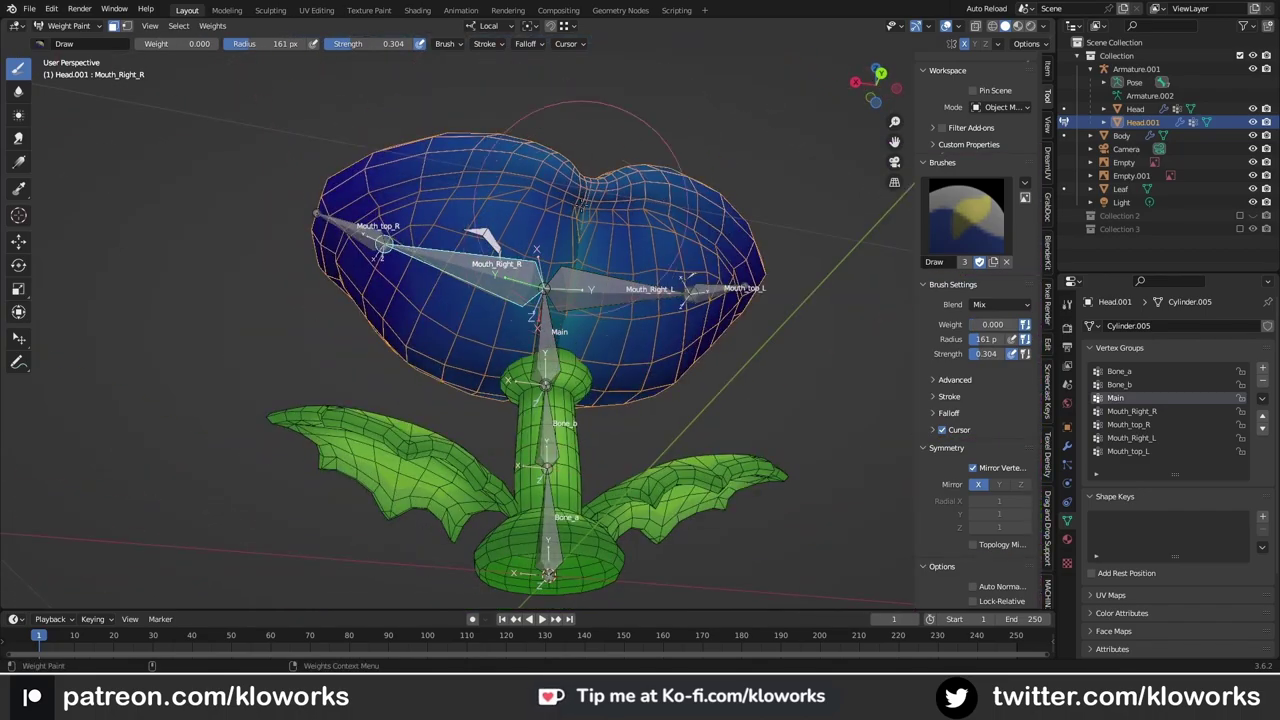
{"action": "middle_click_drag", "start_coordinate": [637, 325], "coordinate": [555, 208]}
{"action": "key", "text": "KP_1"}
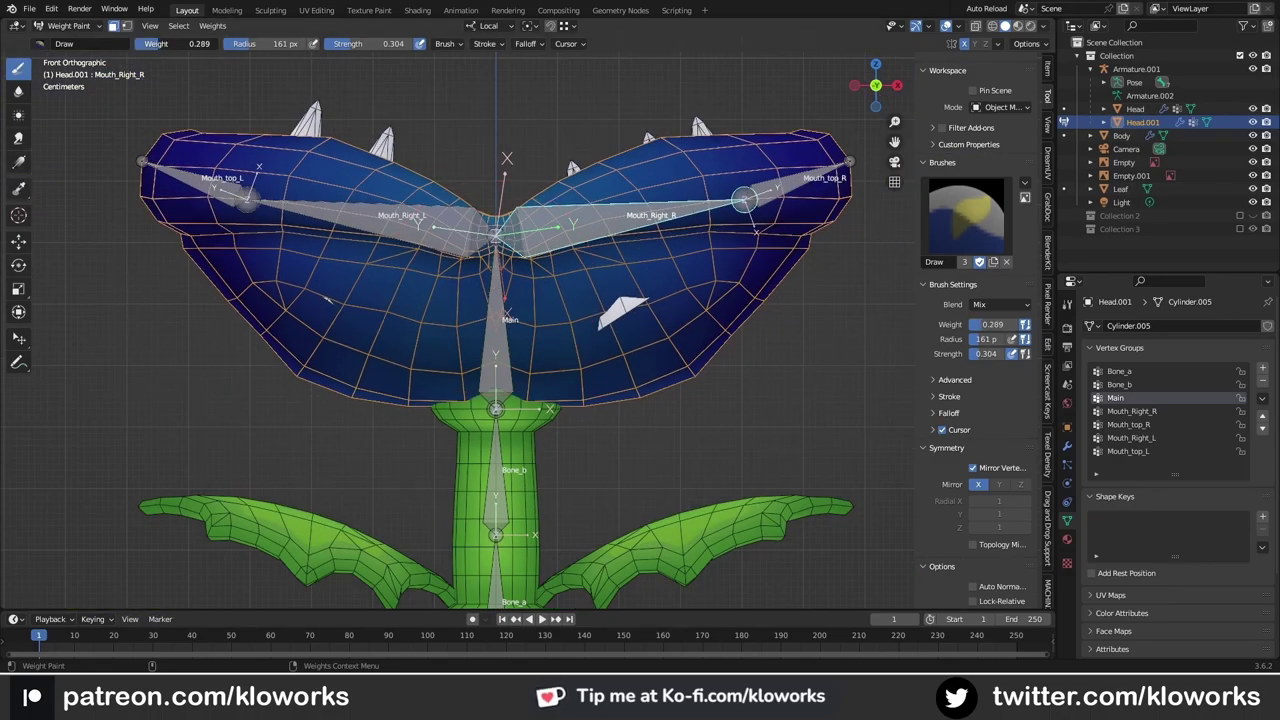
Step: Orbit and zoom around the head and stem to inspect the Main weights from all sides
{"action": "middle_click_drag", "start_coordinate": [488, 117], "coordinate": [560, 200]}
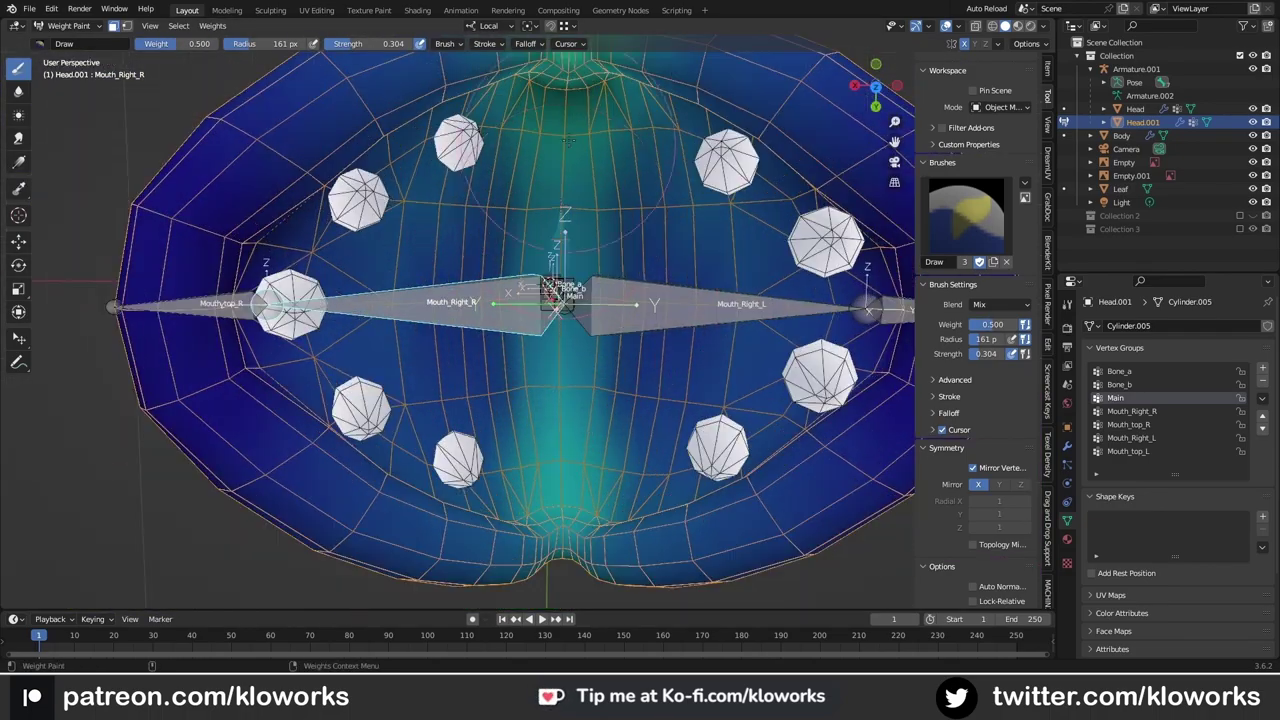
{"action": "middle_click_drag", "start_coordinate": [560, 300], "coordinate": [561, 403]}
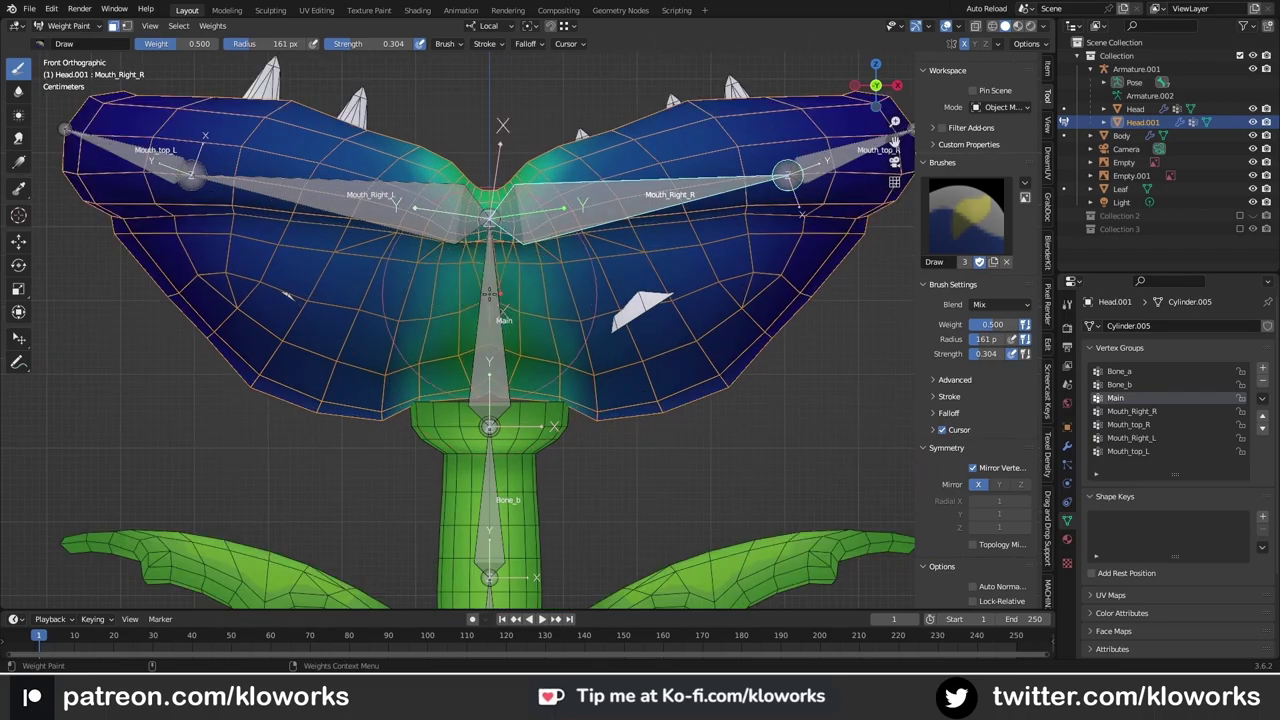
{"action": "scroll", "coordinate": [561, 403], "scroll_direction": "up", "scroll_amount": 5}
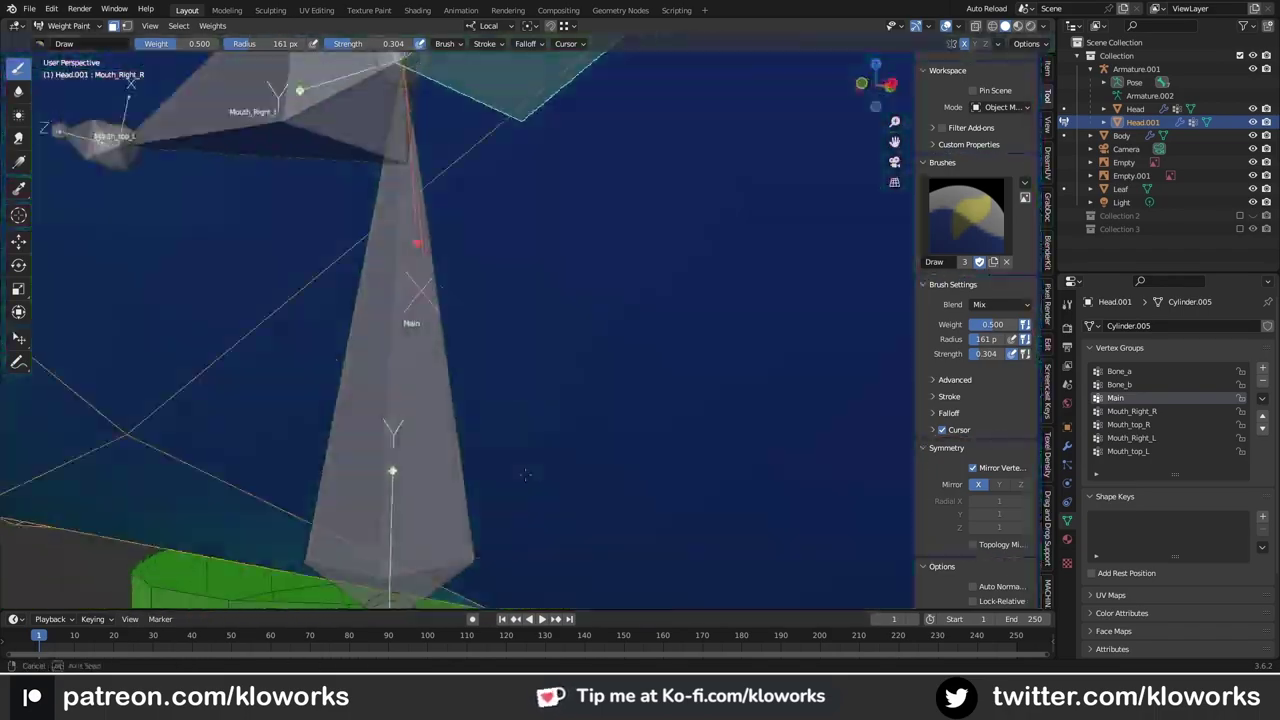
{"action": "middle_click_drag", "start_coordinate": [561, 403], "coordinate": [745, 433]}
{"action": "middle_click_drag", "start_coordinate": [295, 347], "coordinate": [290, 320]}
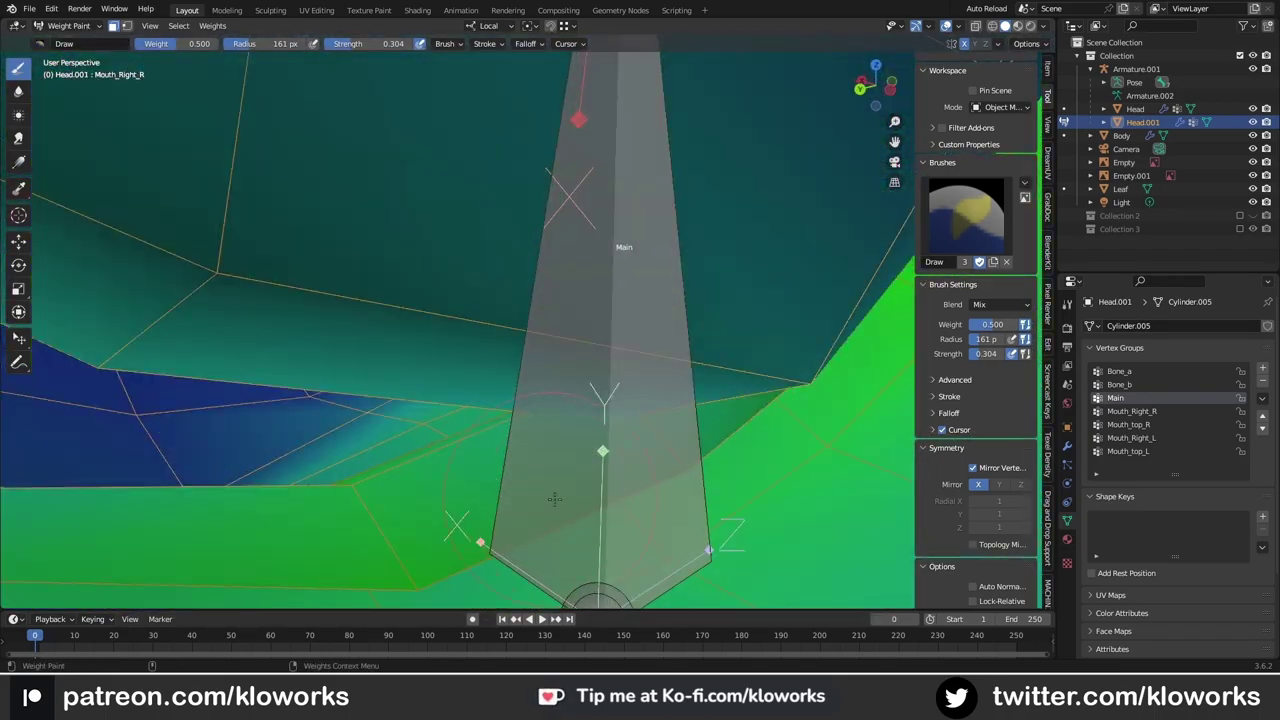
{"action": "scroll", "coordinate": [290, 320], "scroll_direction": "down", "scroll_amount": 6}
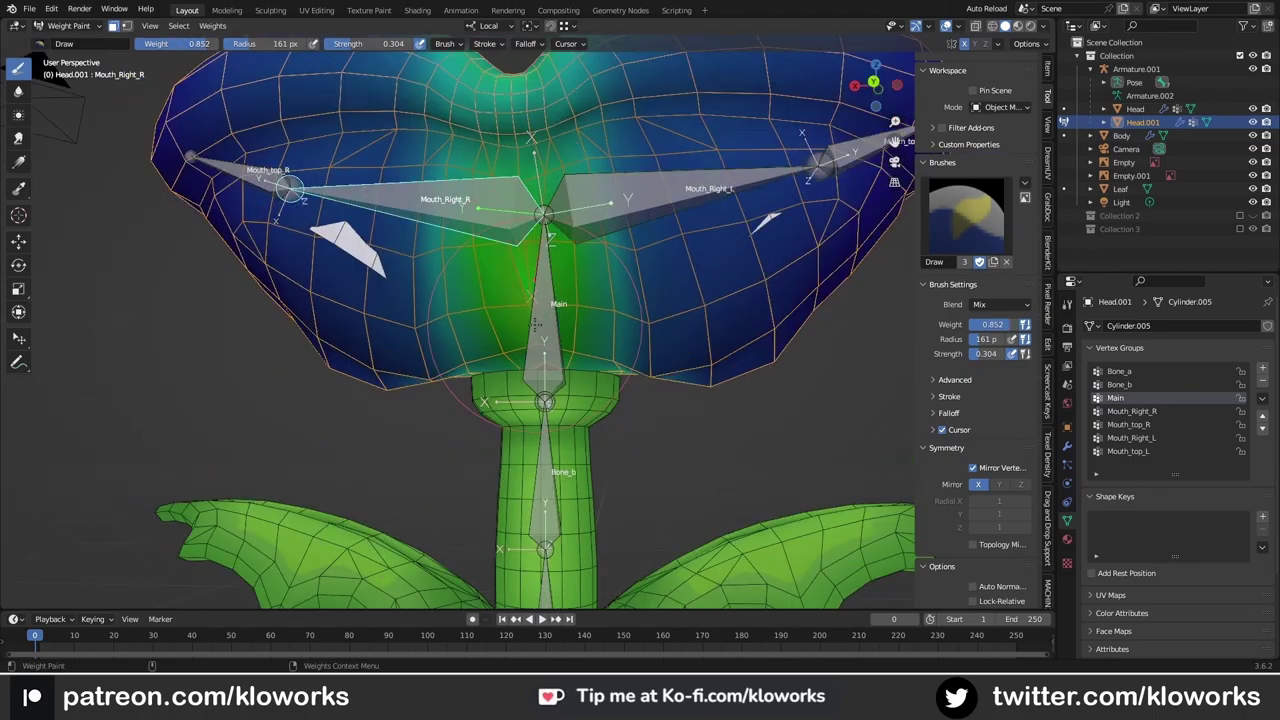
{"action": "middle_click_drag", "start_coordinate": [536, 323], "coordinate": [504, 299]}
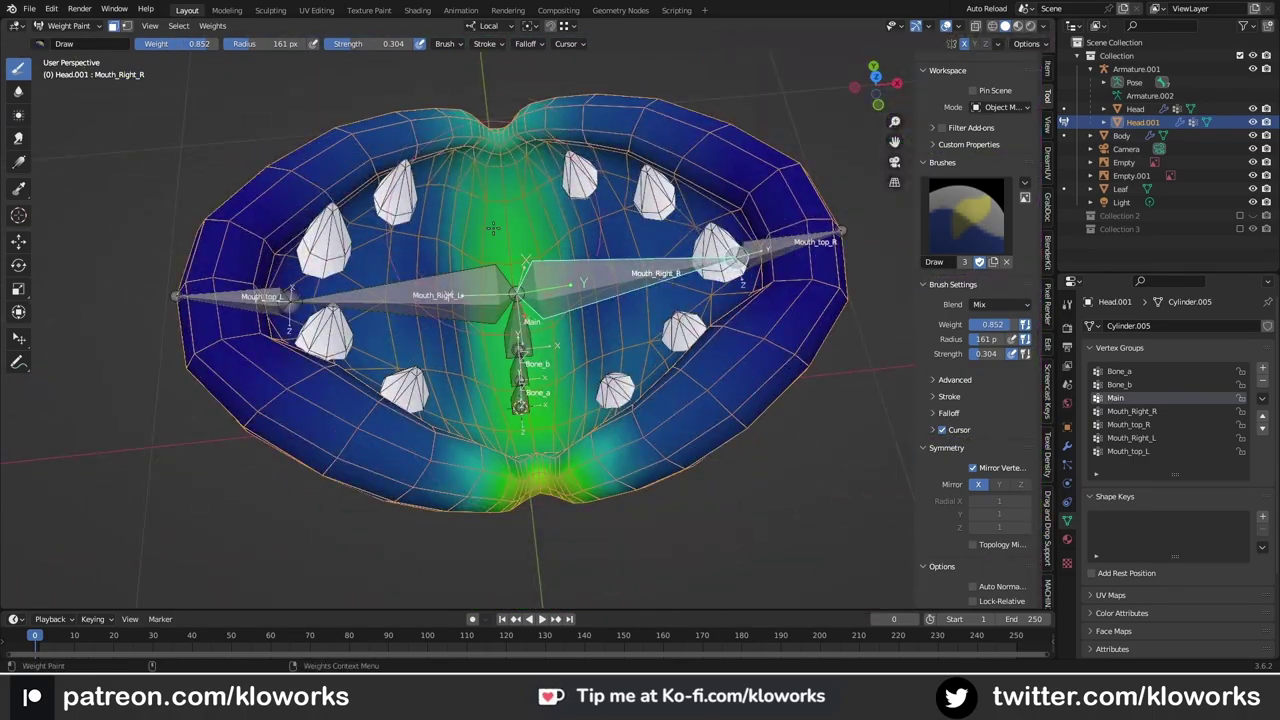
{"action": "mouse_move", "coordinate": [615, 110]}
{"action": "middle_mouse_down"}
{"action": "mouse_move", "coordinate": [615, 300]}
{"action": "mouse_move", "coordinate": [600, 160]}
{"action": "mouse_move", "coordinate": [668, 300]}
{"action": "middle_mouse_up"}
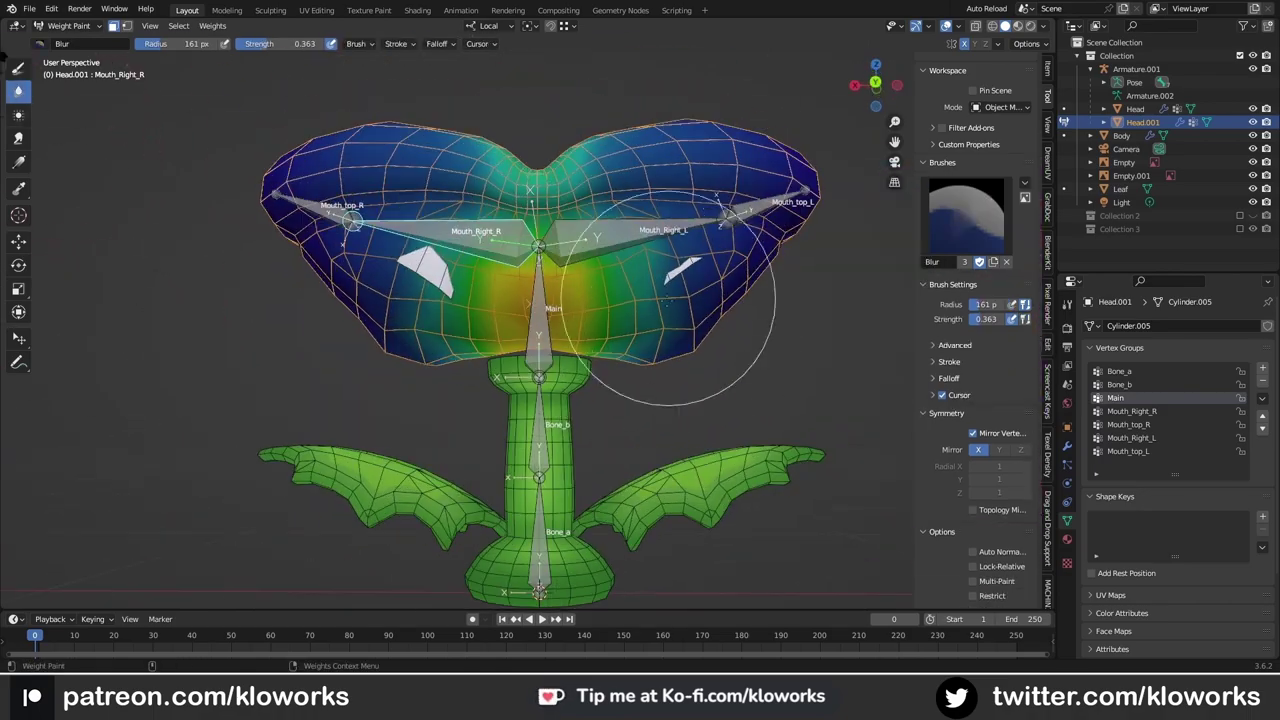
{"action": "middle_click_drag", "start_coordinate": [416, 320], "coordinate": [309, 386]}
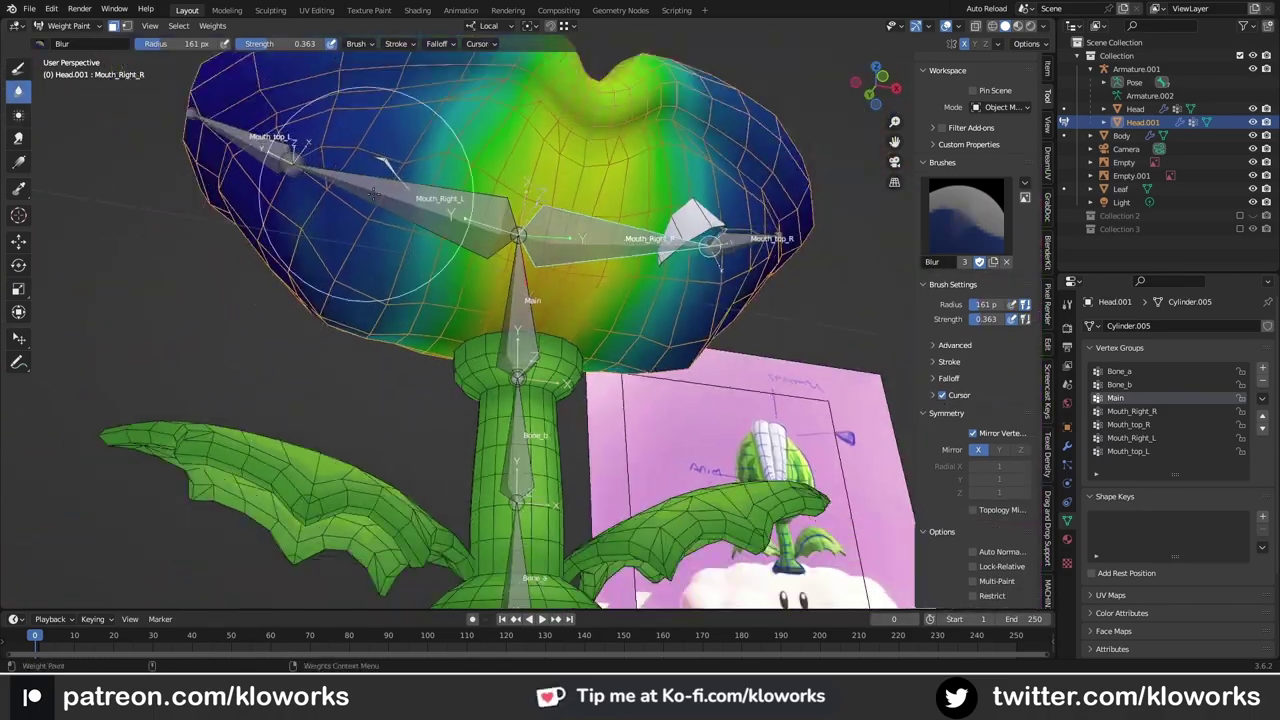
{"action": "mouse_move", "coordinate": [472, 136]}
{"action": "middle_mouse_down"}
{"action": "mouse_move", "coordinate": [375, 355]}
{"action": "mouse_move", "coordinate": [4, 135]}
{"action": "middle_mouse_up"}
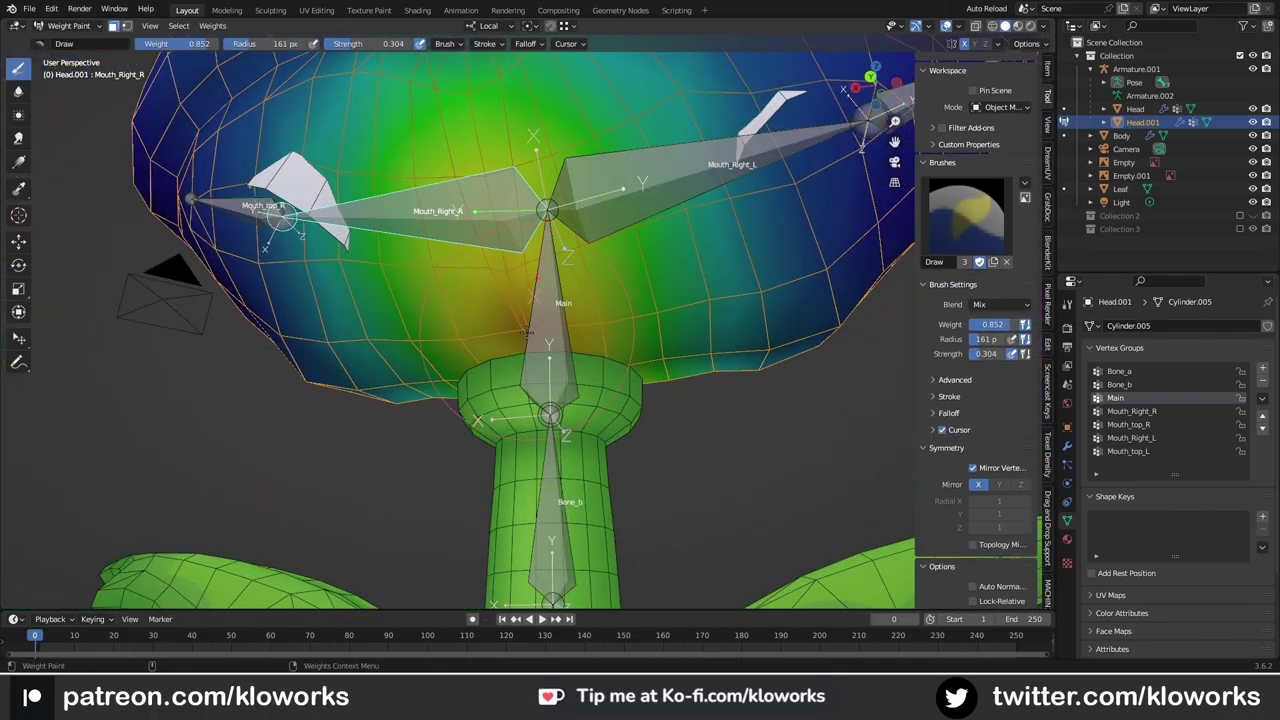
{"action": "middle_click_drag", "start_coordinate": [526, 332], "coordinate": [1172, 413]}
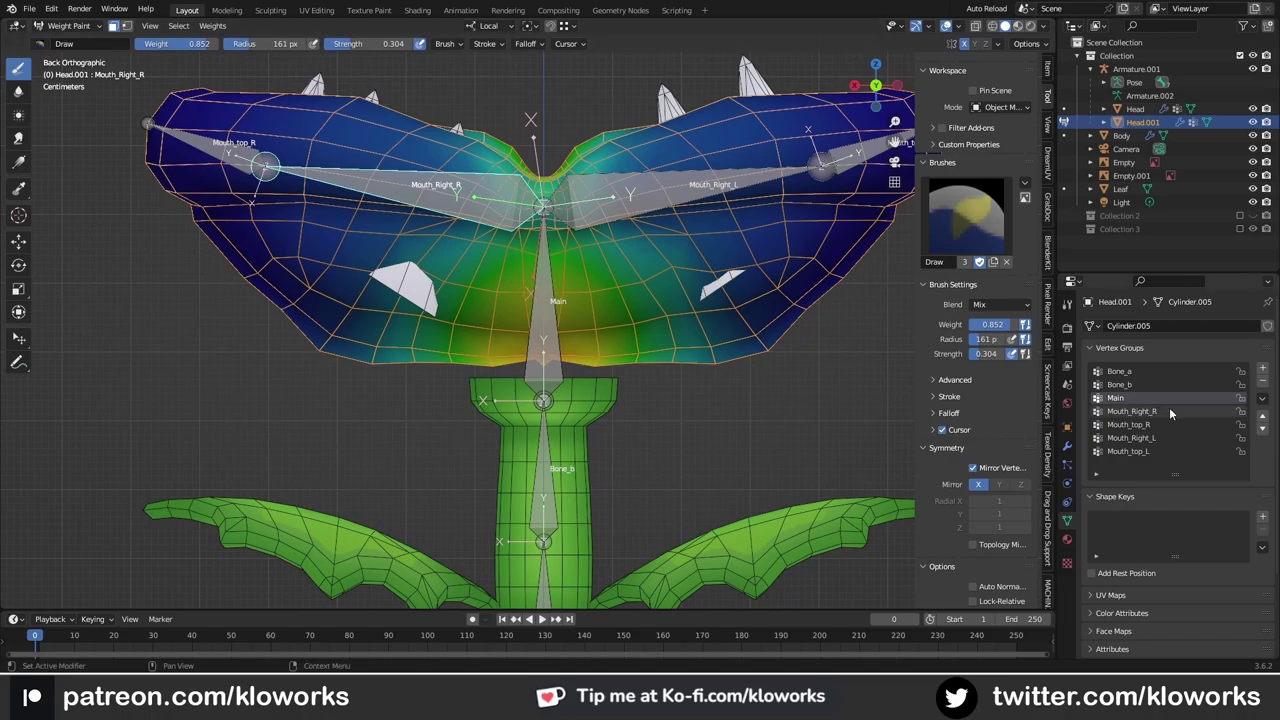
Step: Check the other vertex groups' weights, ending on Bone_b
{"action": "left_click", "coordinate": [1128, 424]}
{"action": "left_click", "coordinate": [1128, 451]}
{"action": "left_click", "coordinate": [1119, 384]}
Step: Set the paint weight to zero and make Mouth_Right_L the active vertex group
{"action": "middle_click_drag", "start_coordinate": [600, 400], "coordinate": [700, 350]}
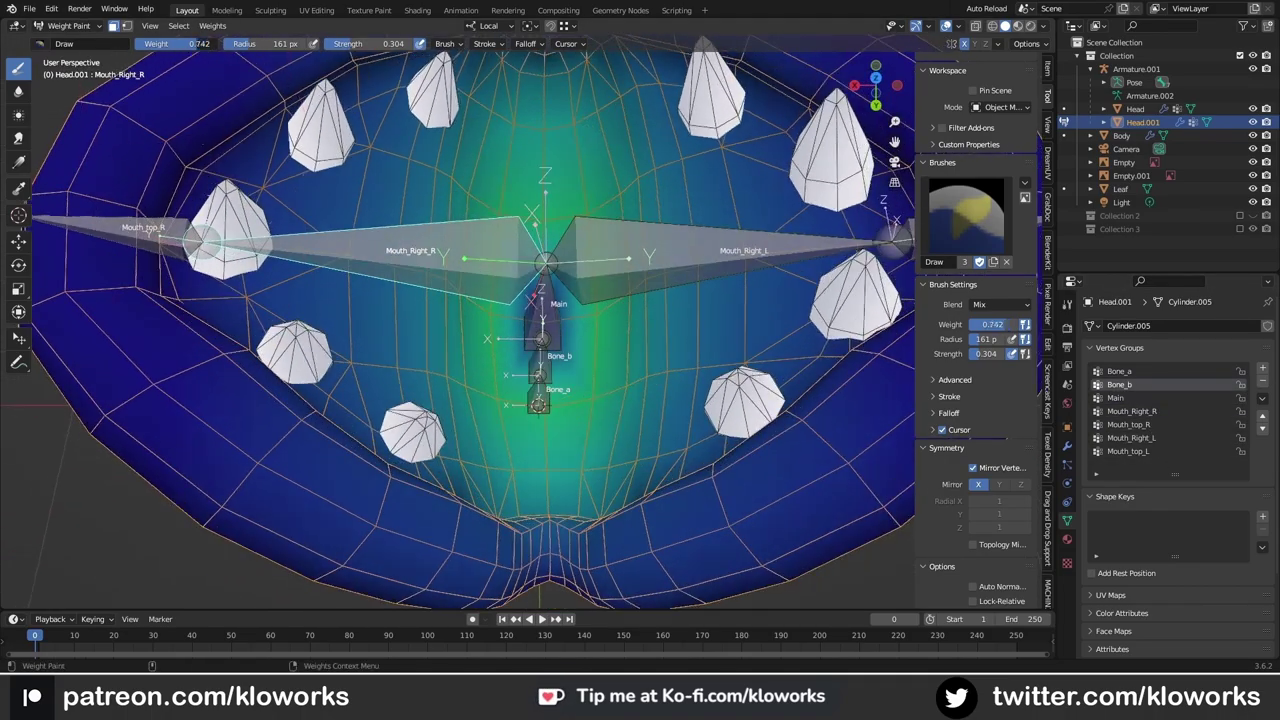
{"action": "key", "text": "BackSpace"}
{"action": "middle_click_drag", "start_coordinate": [540, 330], "coordinate": [560, 300]}
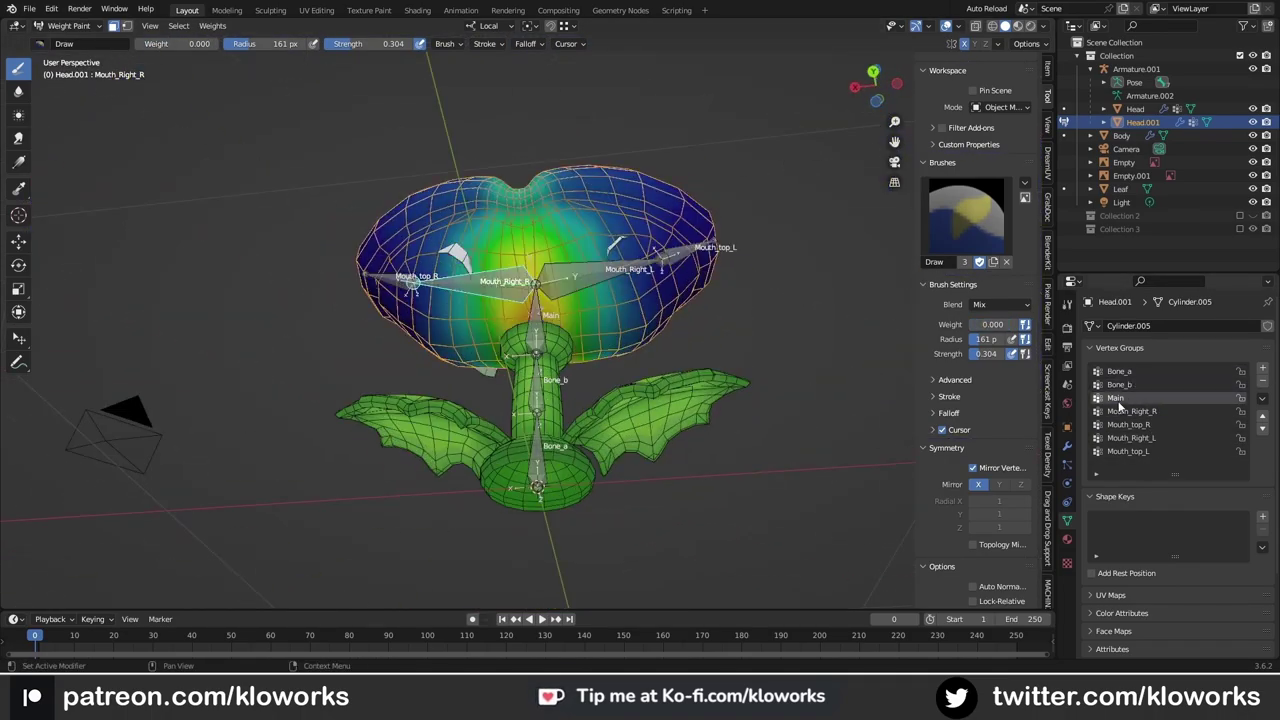
{"action": "left_click", "coordinate": [1147, 440]}
{"action": "scroll", "coordinate": [550, 320], "scroll_direction": "up", "scroll_amount": 4}
{"action": "middle_click_drag", "start_coordinate": [550, 320], "coordinate": [506, 318]}
Step: Smear Mouth_Right_L weight across the lip at lower strength and about half weight
{"action": "left_click", "coordinate": [18, 138]}
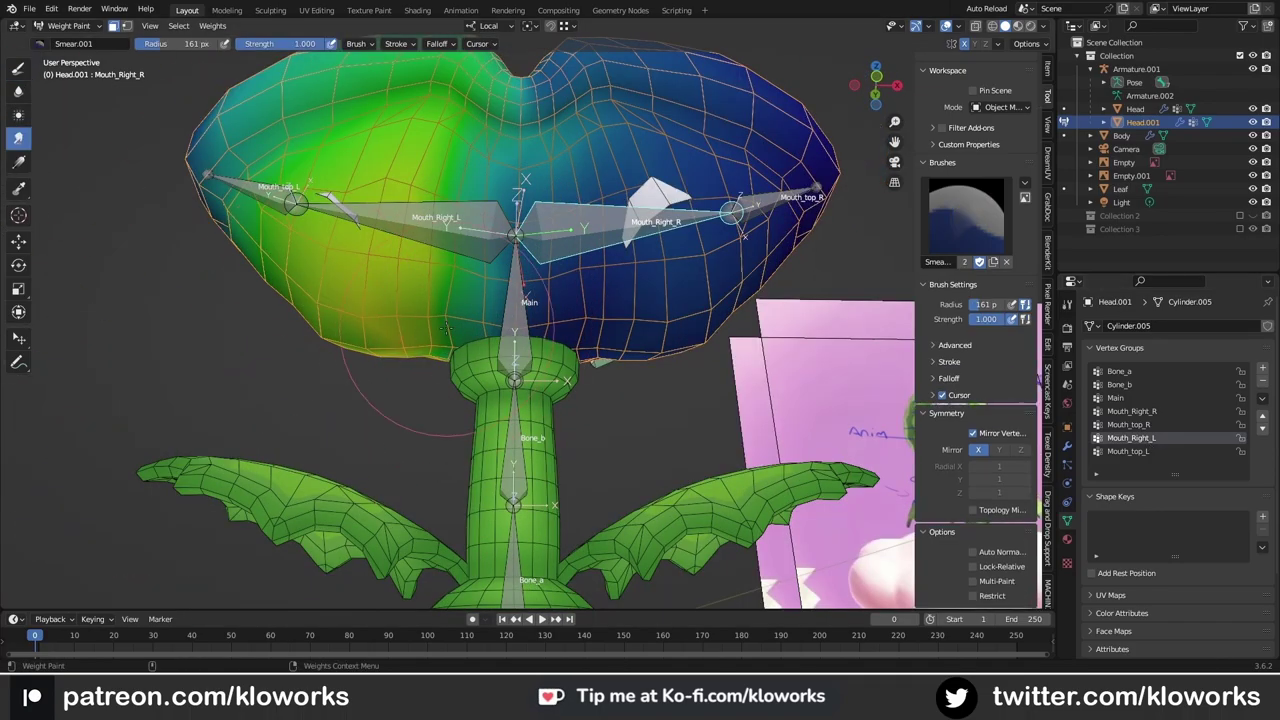
{"action": "mouse_move", "coordinate": [477, 338]}
{"action": "middle_mouse_down"}
{"action": "mouse_move", "coordinate": [586, 263]}
{"action": "mouse_move", "coordinate": [614, 338]}
{"action": "middle_mouse_up"}
{"action": "mouse_move", "coordinate": [735, 283]}
{"action": "middle_mouse_down"}
{"action": "mouse_move", "coordinate": [697, 305]}
{"action": "mouse_move", "coordinate": [657, 271]}
{"action": "mouse_move", "coordinate": [600, 280]}
{"action": "mouse_move", "coordinate": [3, 90]}
{"action": "middle_mouse_up"}
{"action": "key", "text": "shift+f"}
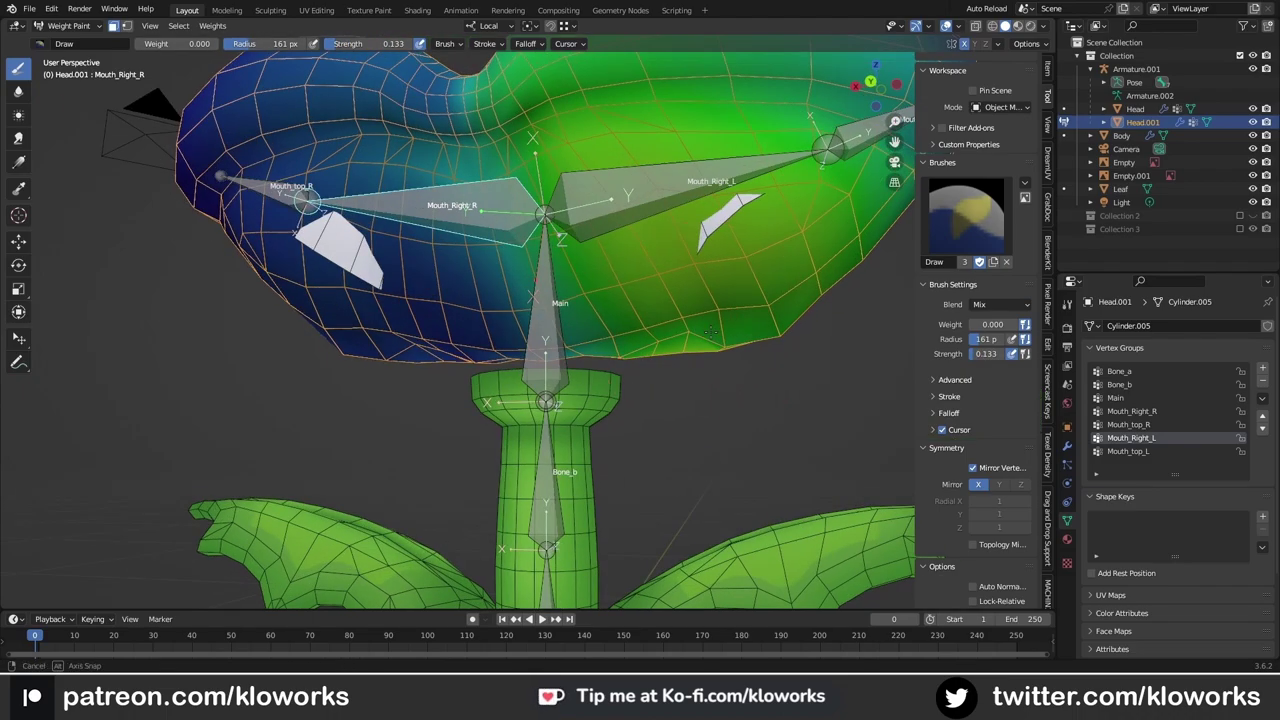
{"action": "middle_click_drag", "start_coordinate": [700, 330], "coordinate": [680, 338]}
{"action": "key", "text": "ctrl+f"}
{"action": "middle_click_drag", "start_coordinate": [342, 50], "coordinate": [16, 128]}
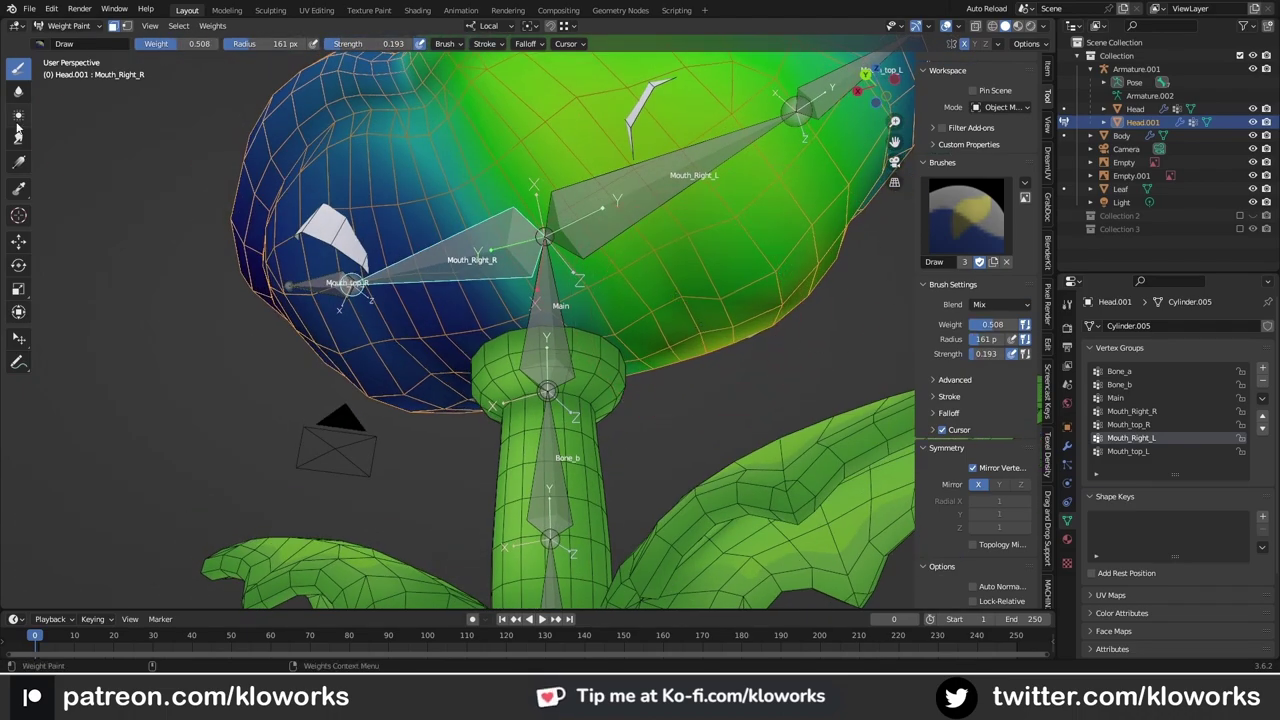
{"action": "mouse_move", "coordinate": [683, 303]}
{"action": "middle_mouse_down"}
{"action": "mouse_move", "coordinate": [662, 340]}
{"action": "mouse_move", "coordinate": [700, 355]}
{"action": "mouse_move", "coordinate": [657, 300]}
{"action": "mouse_move", "coordinate": [171, 171]}
{"action": "mouse_move", "coordinate": [4, 180]}
{"action": "middle_mouse_up"}
{"action": "scroll", "coordinate": [711, 366], "scroll_direction": "down", "scroll_amount": 3}
Step: Blur and average the Main group's weights around the head
{"action": "key", "text": "shift+space"}
{"action": "left_click", "coordinate": [1115, 397]}
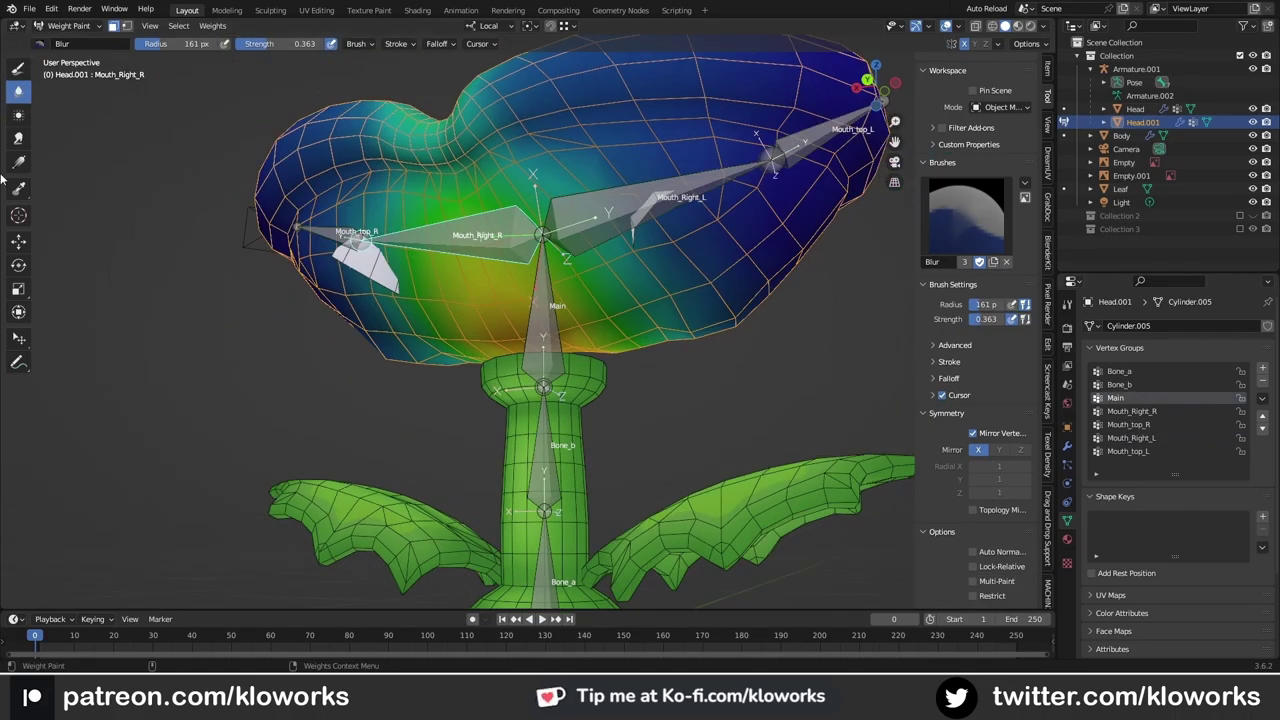
{"action": "middle_click_drag", "start_coordinate": [707, 345], "coordinate": [580, 295]}
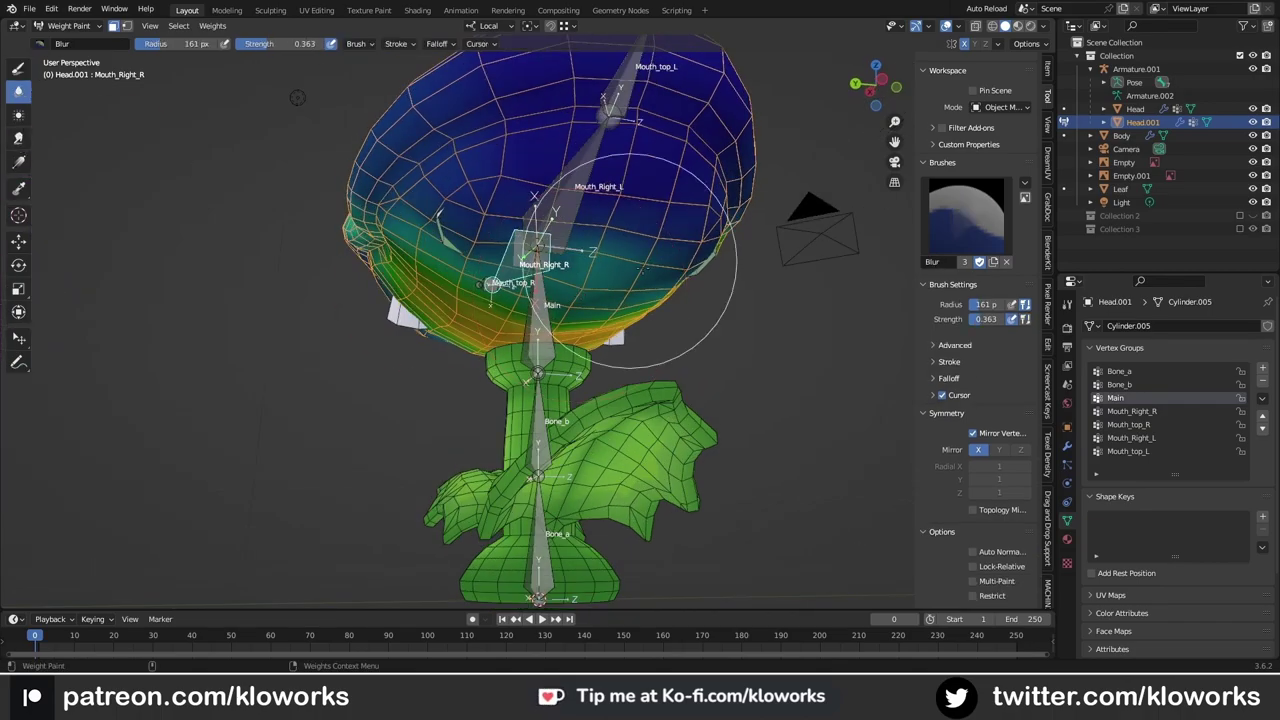
{"action": "middle_click_drag", "start_coordinate": [631, 260], "coordinate": [725, 305]}
{"action": "mouse_move", "coordinate": [608, 285]}
{"action": "middle_mouse_down"}
{"action": "mouse_move", "coordinate": [500, 300]}
{"action": "mouse_move", "coordinate": [740, 290]}
{"action": "mouse_move", "coordinate": [757, 257]}
{"action": "mouse_move", "coordinate": [705, 283]}
{"action": "mouse_move", "coordinate": [857, 343]}
{"action": "mouse_move", "coordinate": [737, 234]}
{"action": "mouse_move", "coordinate": [500, 200]}
{"action": "mouse_move", "coordinate": [705, 316]}
{"action": "mouse_move", "coordinate": [671, 277]}
{"action": "mouse_move", "coordinate": [663, 330]}
{"action": "middle_mouse_up"}
{"action": "left_click", "coordinate": [18, 115]}
{"action": "scroll", "coordinate": [697, 307], "scroll_direction": "up", "scroll_amount": 2}
{"action": "mouse_move", "coordinate": [765, 350]}
{"action": "middle_mouse_down"}
{"action": "mouse_move", "coordinate": [697, 307]}
{"action": "mouse_move", "coordinate": [714, 336]}
{"action": "mouse_move", "coordinate": [591, 290]}
{"action": "mouse_move", "coordinate": [560, 300]}
{"action": "middle_mouse_up"}
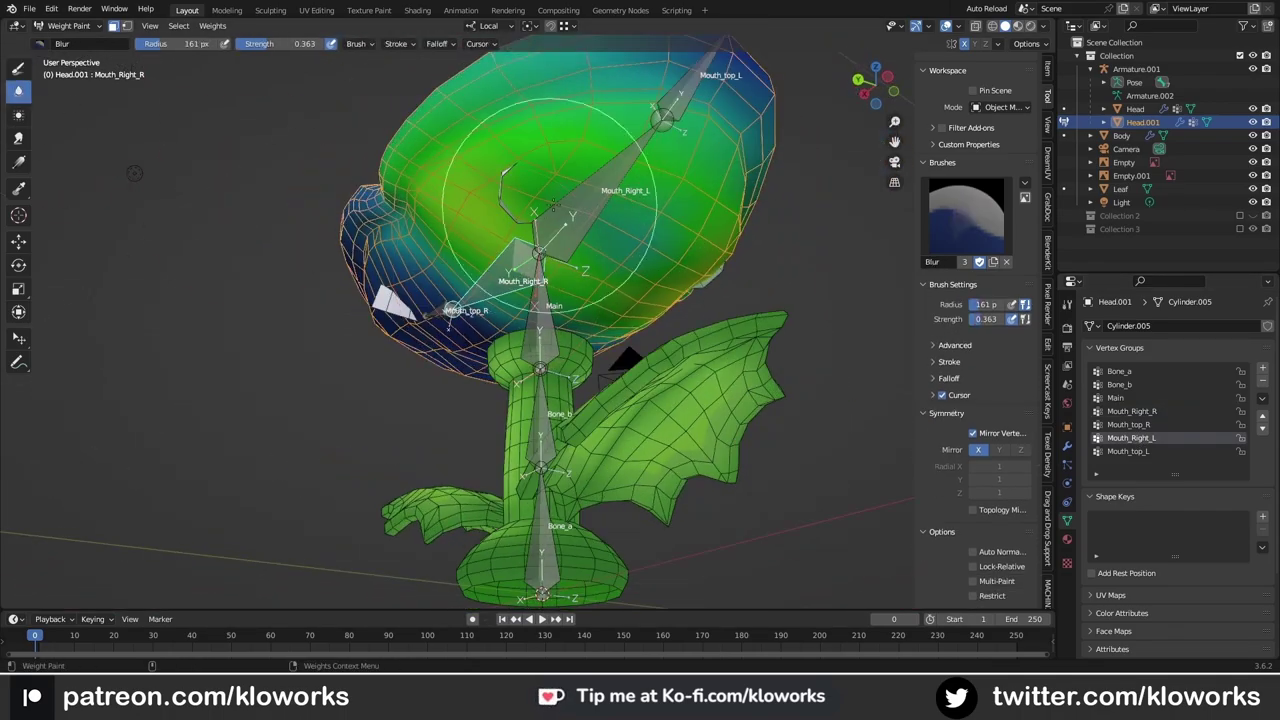
Step: Smooth the Main weights further with Blur and Average, then reselect Mouth_Right_L
{"action": "left_click", "coordinate": [18, 90]}
{"action": "left_click", "coordinate": [18, 114]}
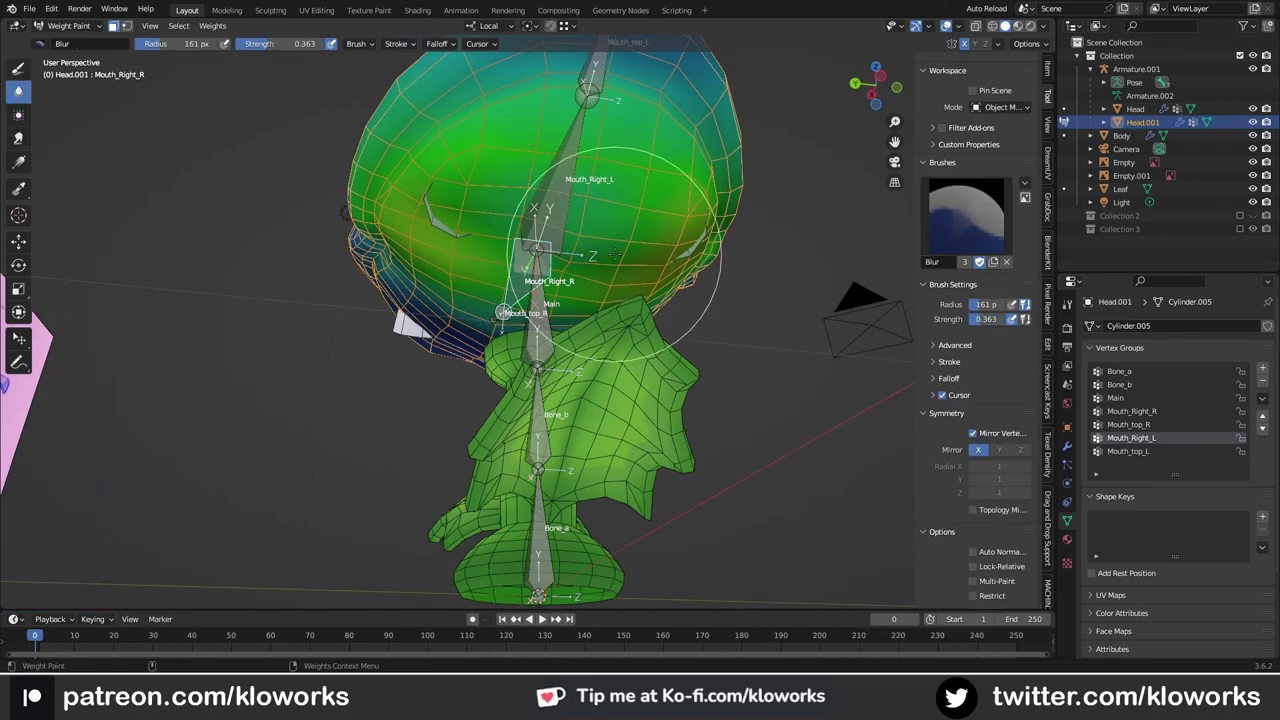
{"action": "middle_click_drag", "start_coordinate": [617, 251], "coordinate": [700, 300]}
{"action": "left_click", "coordinate": [1135, 397]}
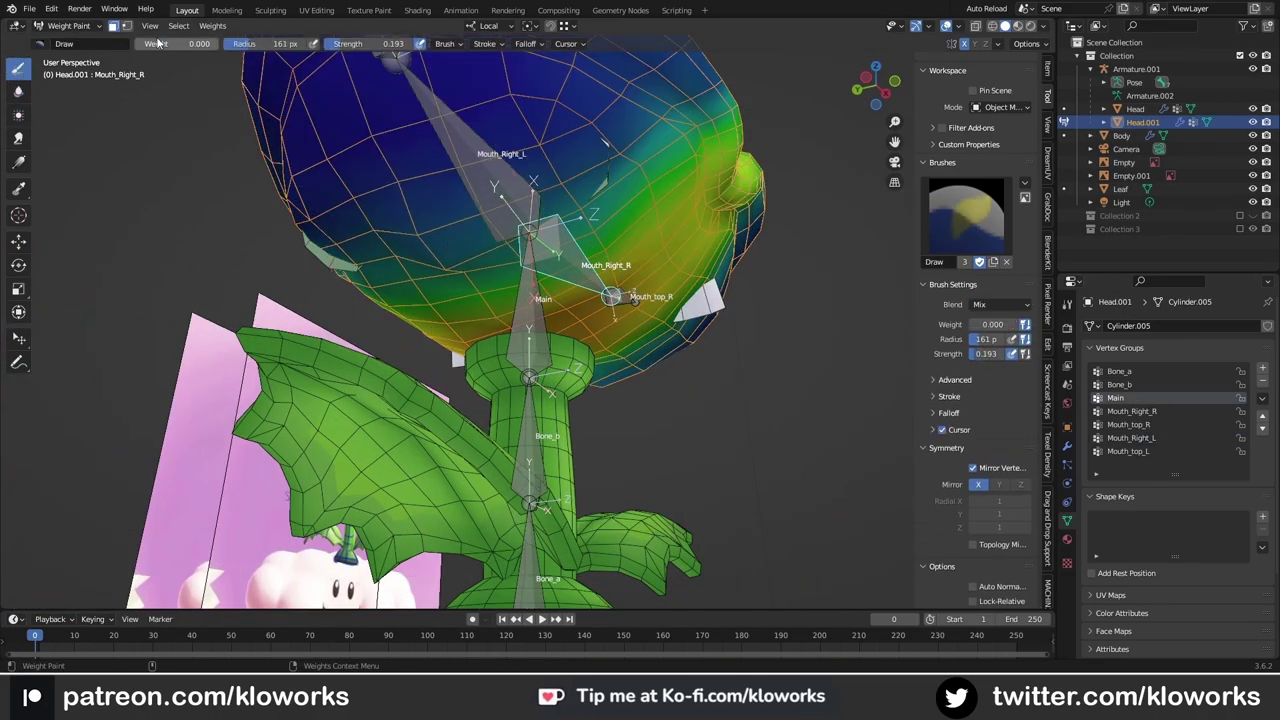
{"action": "mouse_move", "coordinate": [463, 255]}
{"action": "middle_mouse_down"}
{"action": "mouse_move", "coordinate": [692, 341]}
{"action": "mouse_move", "coordinate": [577, 216]}
{"action": "middle_mouse_up"}
{"action": "left_click", "coordinate": [18, 90]}
{"action": "left_click", "coordinate": [1128, 451]}
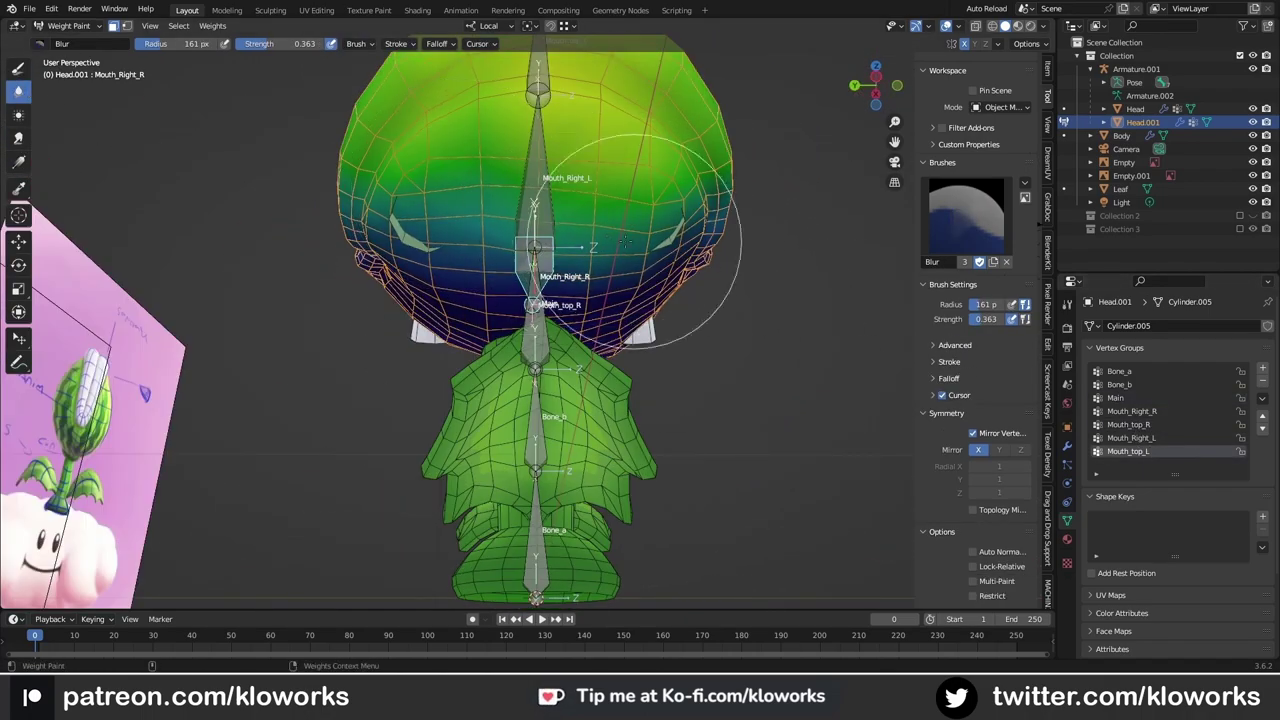
{"action": "left_click", "coordinate": [1131, 438]}
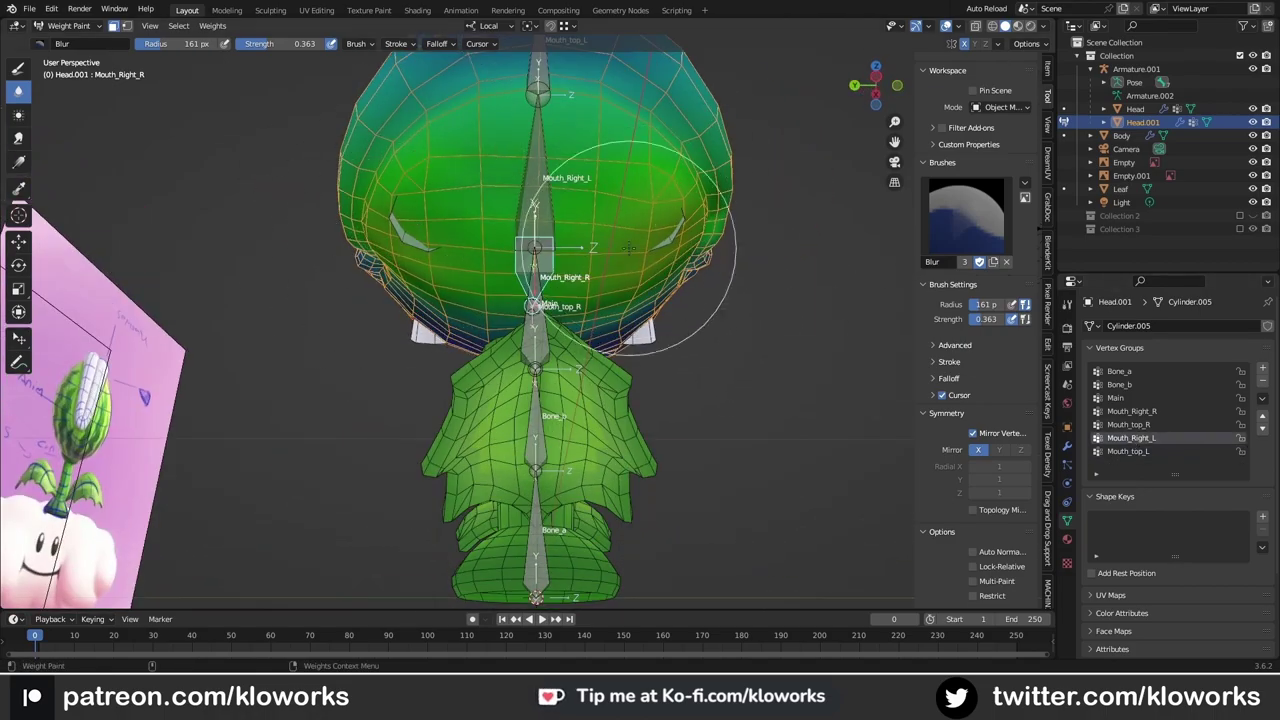
{"action": "middle_click_drag", "start_coordinate": [629, 248], "coordinate": [989, 390]}
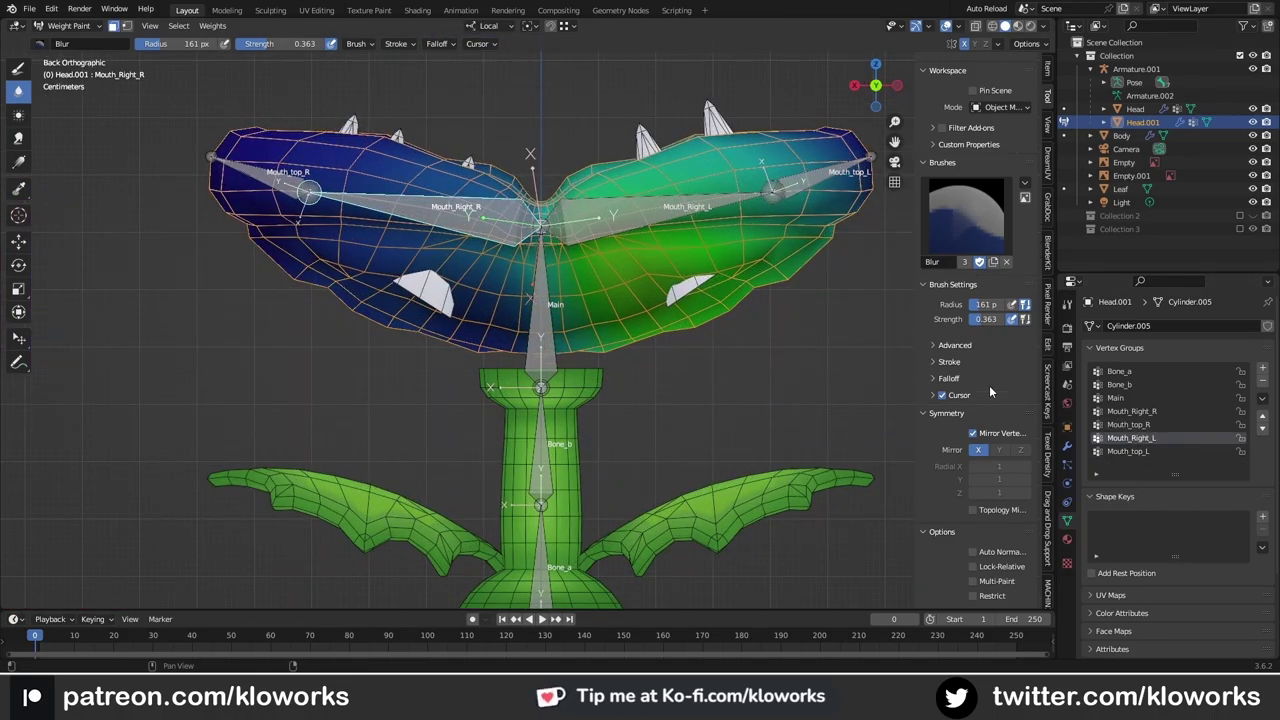
Step: Enable Auto Normalize and isolate the head in local view
{"action": "left_click", "coordinate": [973, 551]}
{"action": "mouse_move", "coordinate": [686, 286]}
{"action": "middle_mouse_down"}
{"action": "mouse_move", "coordinate": [634, 248]}
{"action": "mouse_move", "coordinate": [473, 290]}
{"action": "mouse_move", "coordinate": [664, 316]}
{"action": "mouse_move", "coordinate": [560, 340]}
{"action": "middle_mouse_up"}
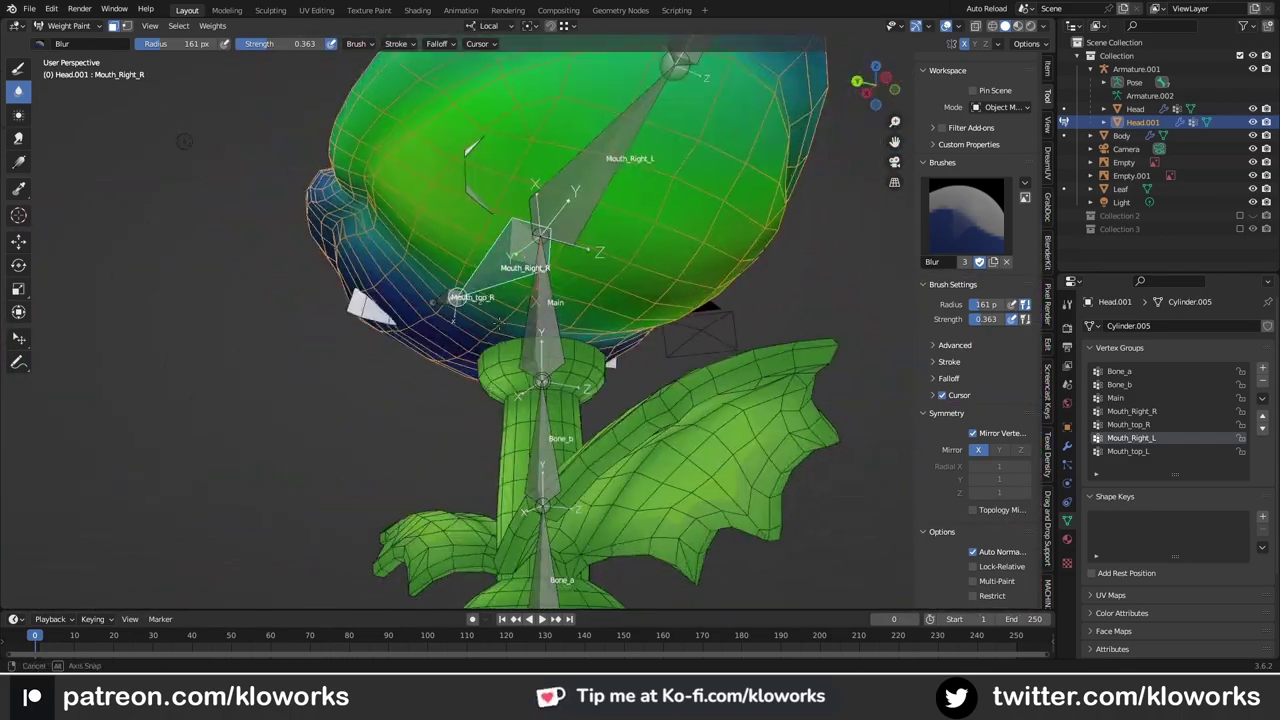
{"action": "key", "text": "KP_Divide"}
{"action": "middle_click_drag", "start_coordinate": [511, 383], "coordinate": [637, 312]}
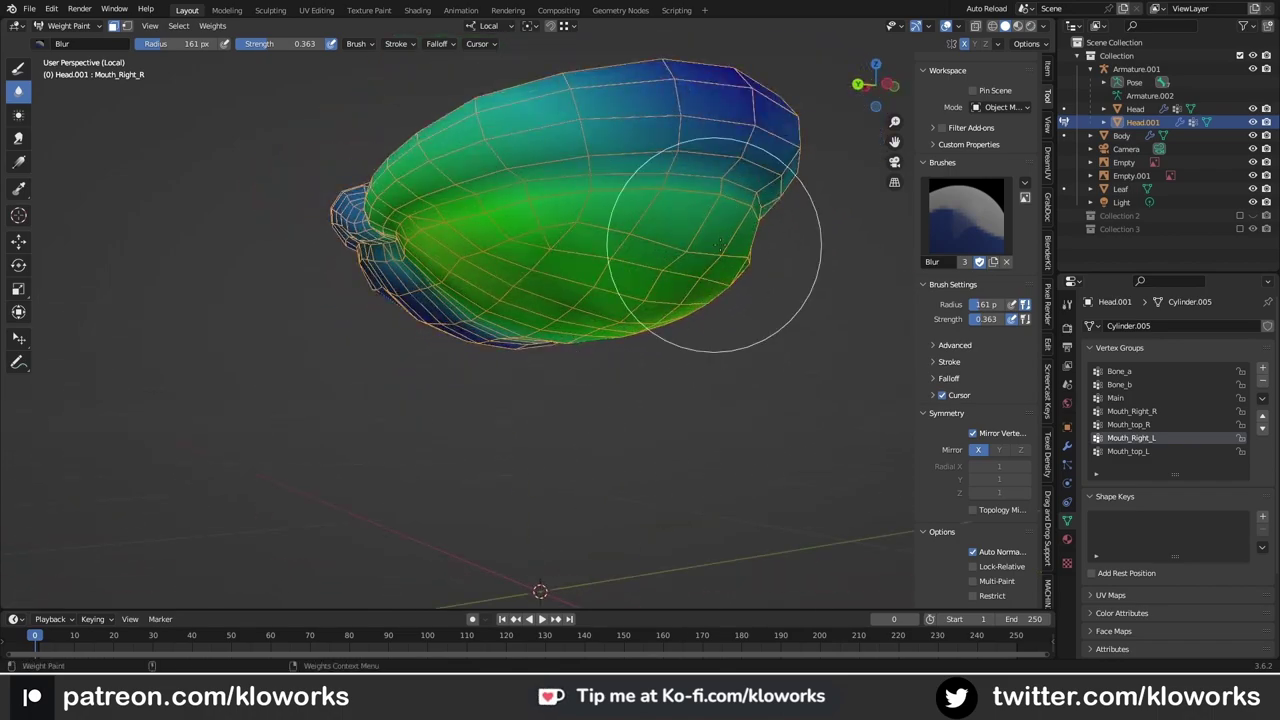
Step: Select Mouth_top_L and average its lip weights
{"action": "mouse_move", "coordinate": [712, 300]}
{"action": "middle_mouse_down"}
{"action": "mouse_move", "coordinate": [594, 286]}
{"action": "mouse_move", "coordinate": [570, 300]}
{"action": "mouse_move", "coordinate": [330, 250]}
{"action": "middle_mouse_up"}
{"action": "left_click", "coordinate": [1128, 451]}
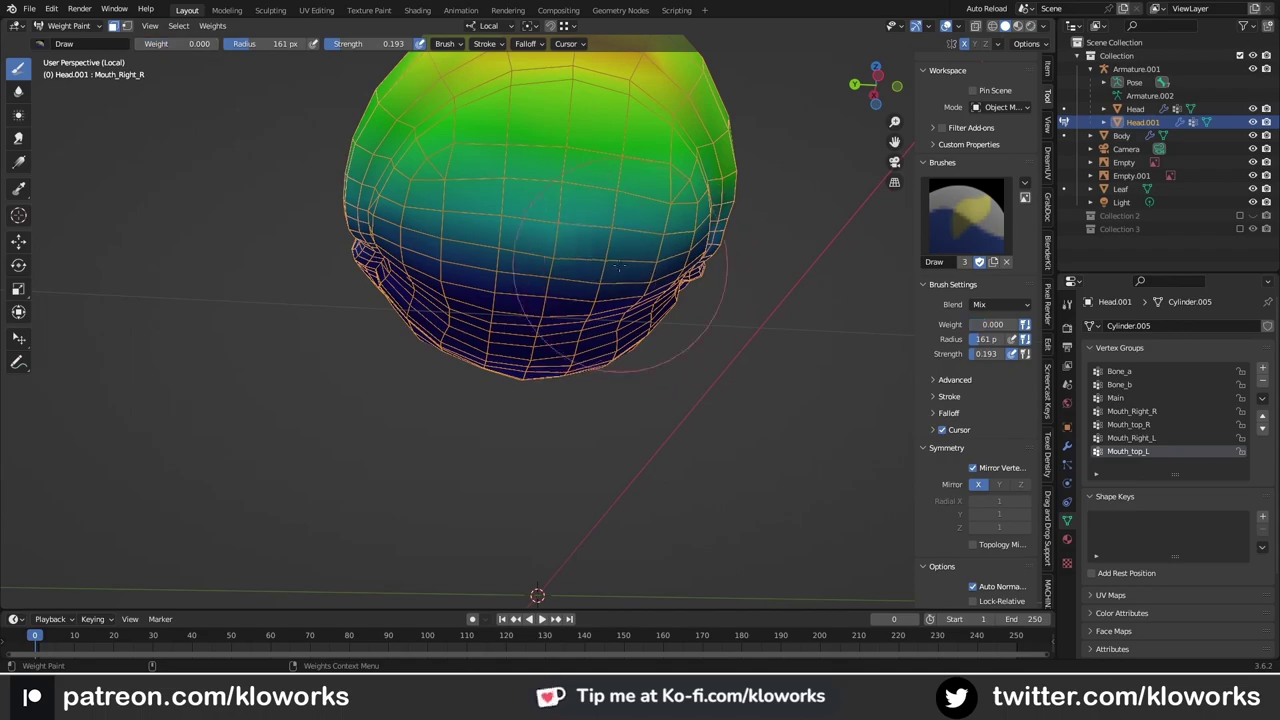
{"action": "middle_click_drag", "start_coordinate": [485, 312], "coordinate": [657, 340]}
{"action": "middle_click_drag", "start_coordinate": [663, 287], "coordinate": [545, 205]}
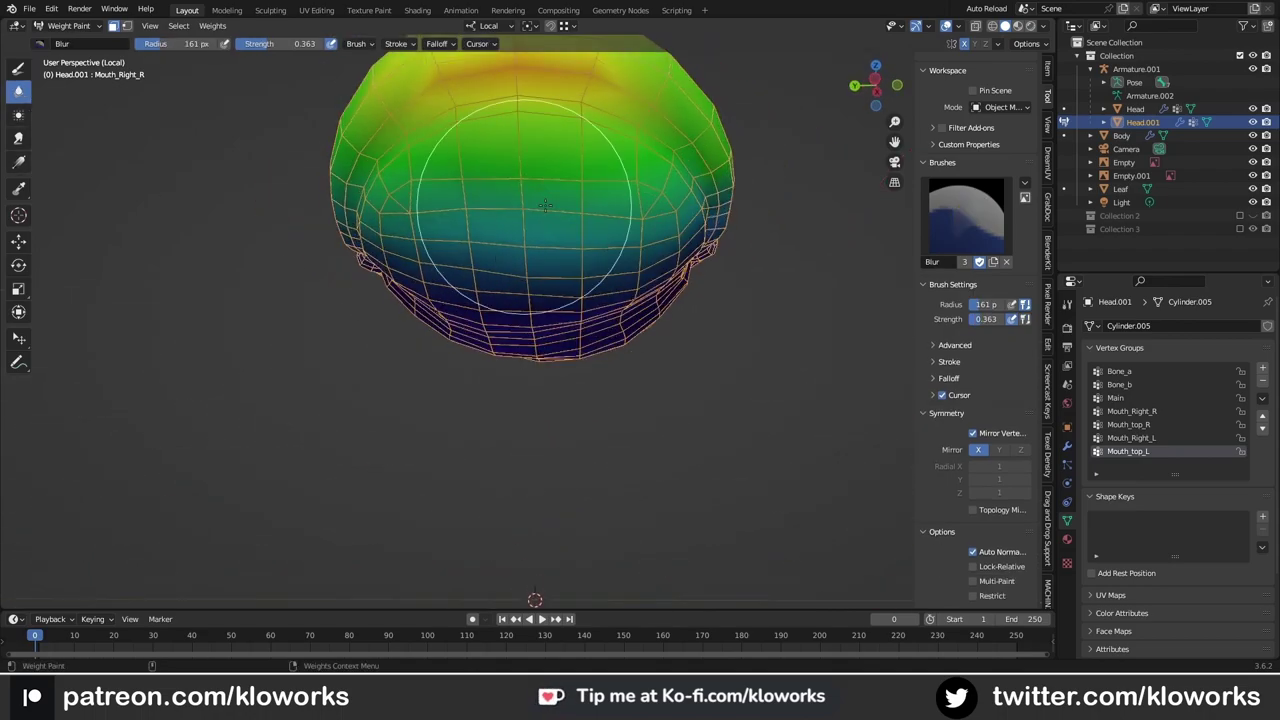
{"action": "left_click", "coordinate": [18, 118]}
{"action": "middle_click_drag", "start_coordinate": [600, 320], "coordinate": [812, 331]}
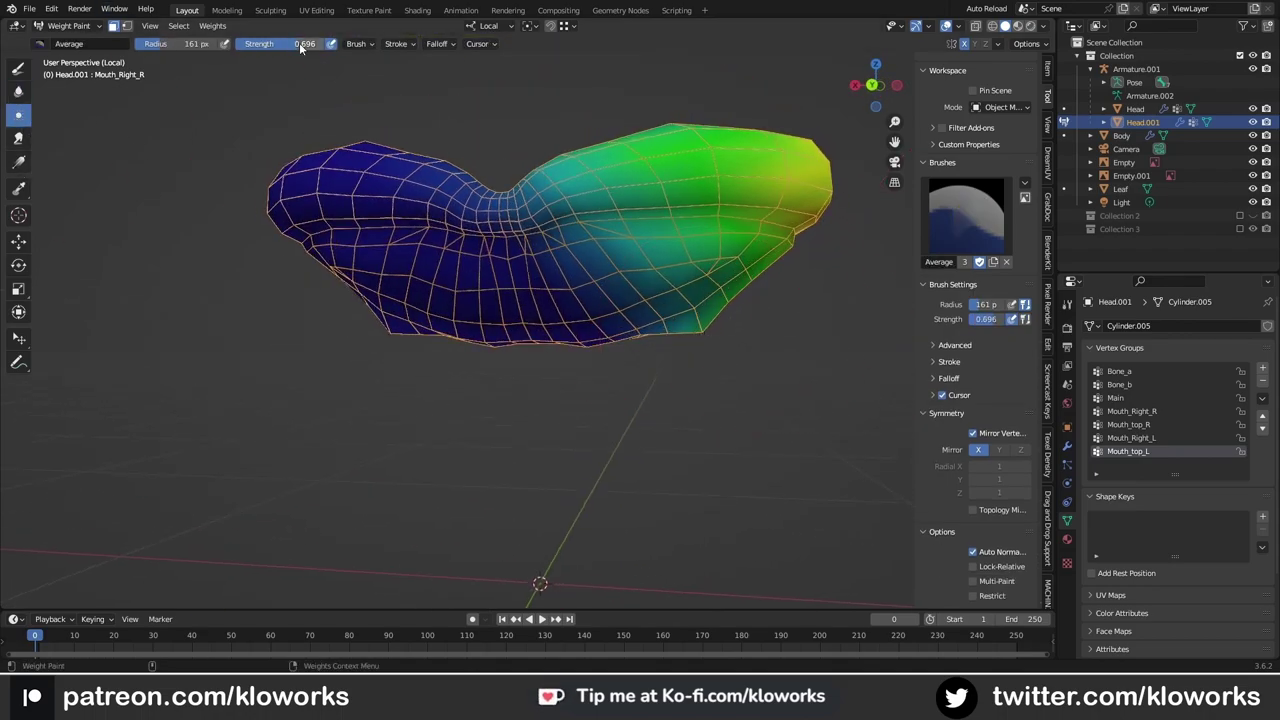
{"action": "middle_click_drag", "start_coordinate": [727, 297], "coordinate": [620, 230]}
{"action": "middle_click_drag", "start_coordinate": [684, 263], "coordinate": [530, 290]}
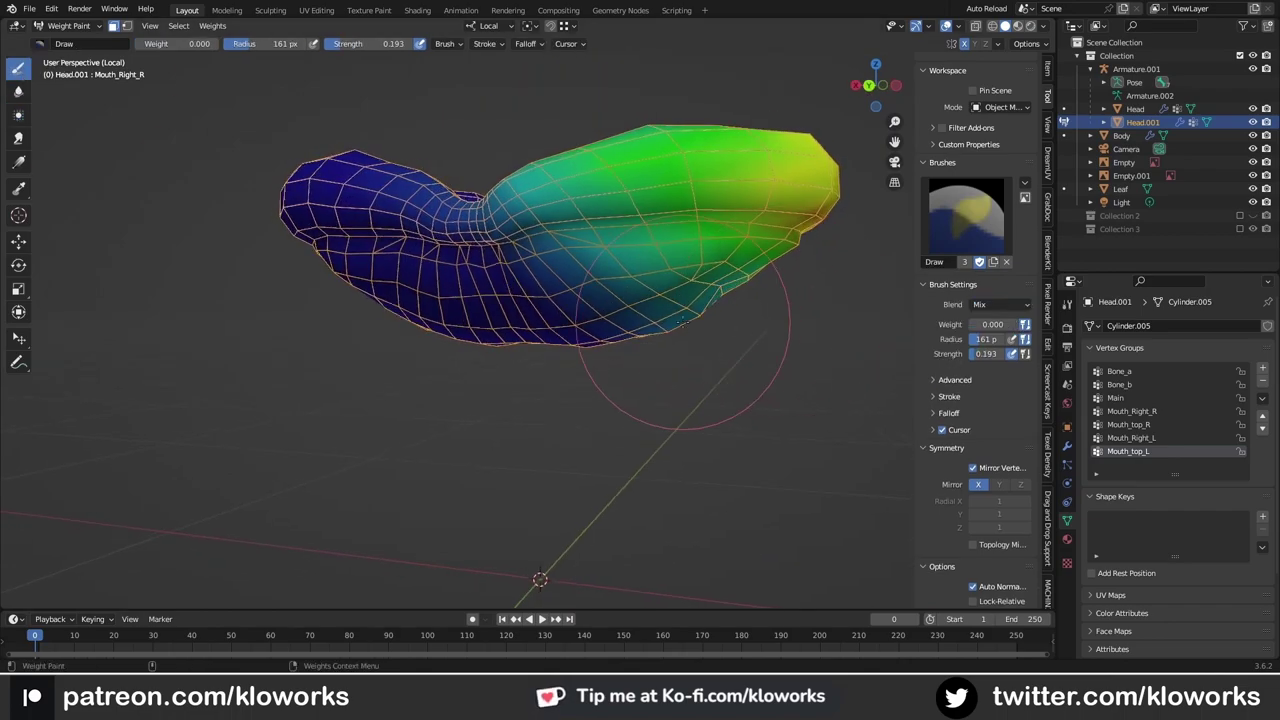
Step: Blur the lip weights from the back, then display the Mouth_Right_L group
{"action": "left_click", "coordinate": [18, 90]}
{"action": "middle_click_drag", "start_coordinate": [703, 287], "coordinate": [543, 214]}
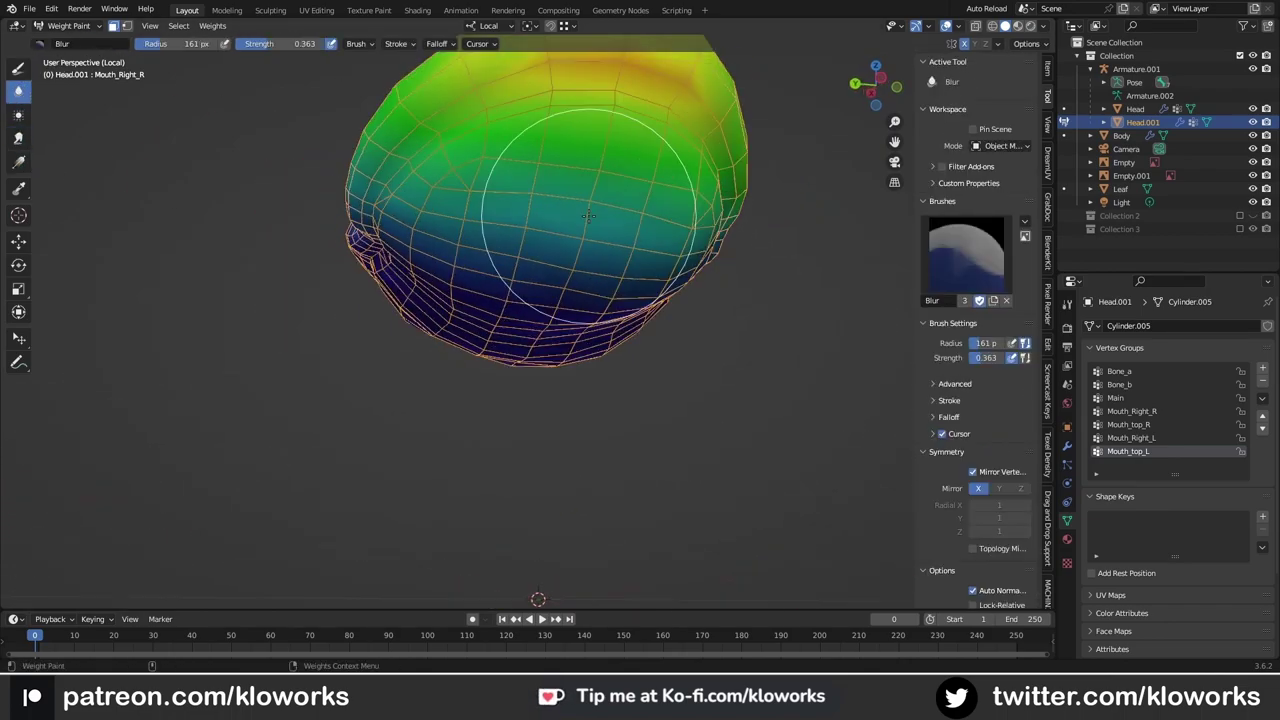
{"action": "middle_click_drag", "start_coordinate": [514, 171], "coordinate": [657, 386]}
{"action": "scroll", "coordinate": [770, 290], "scroll_direction": "up", "scroll_amount": 2}
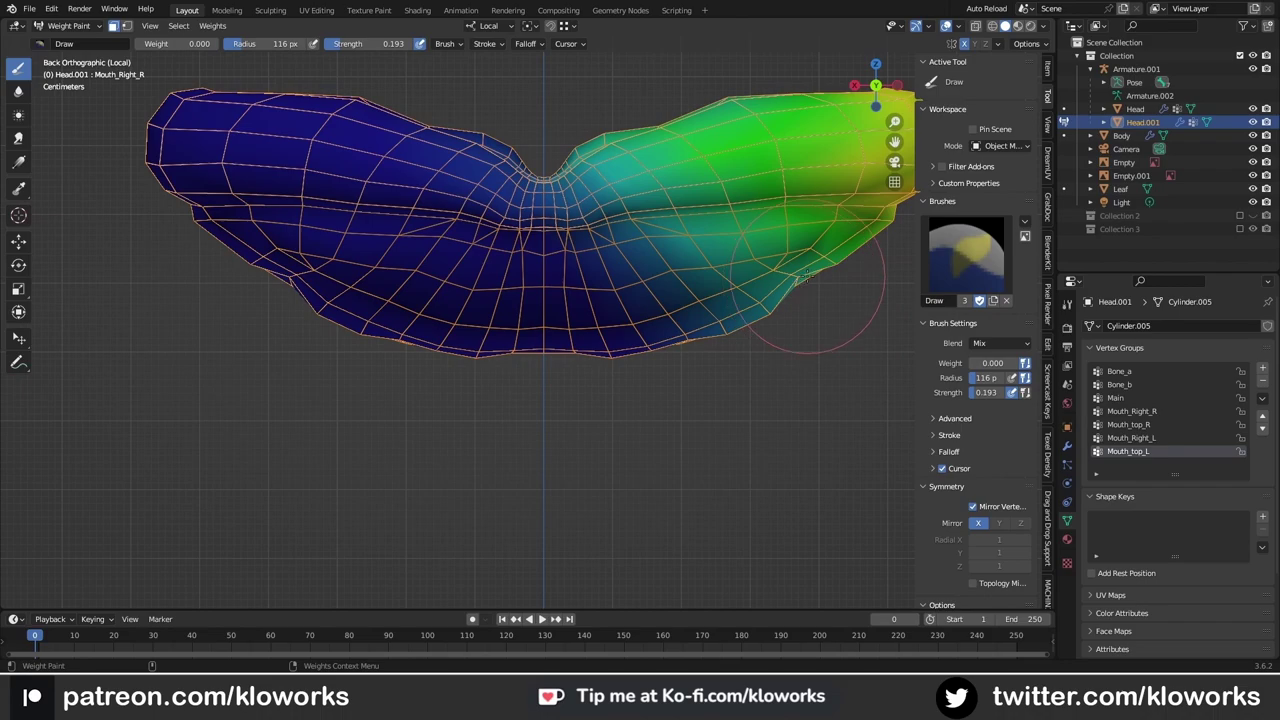
{"action": "mouse_move", "coordinate": [800, 283]}
{"action": "middle_mouse_down"}
{"action": "mouse_move", "coordinate": [760, 232]}
{"action": "mouse_move", "coordinate": [765, 290]}
{"action": "mouse_move", "coordinate": [623, 300]}
{"action": "mouse_move", "coordinate": [743, 295]}
{"action": "mouse_move", "coordinate": [625, 278]}
{"action": "mouse_move", "coordinate": [667, 283]}
{"action": "mouse_move", "coordinate": [640, 300]}
{"action": "middle_mouse_up"}
{"action": "key", "text": "shift+space"}
{"action": "left_click", "coordinate": [1131, 438]}
{"action": "mouse_move", "coordinate": [540, 230]}
{"action": "middle_mouse_down"}
{"action": "mouse_move", "coordinate": [557, 214]}
{"action": "mouse_move", "coordinate": [600, 314]}
{"action": "mouse_move", "coordinate": [652, 279]}
{"action": "mouse_move", "coordinate": [600, 300]}
{"action": "mouse_move", "coordinate": [560, 250]}
{"action": "mouse_move", "coordinate": [400, 200]}
{"action": "middle_mouse_up"}
Step: Average the Mouth_top_L lip transition, select Mouth_Right_R, and return to Object Mode
{"action": "left_click", "coordinate": [1131, 411]}
{"action": "left_click", "coordinate": [1128, 451]}
{"action": "left_click", "coordinate": [17, 115]}
{"action": "middle_click_drag", "start_coordinate": [560, 250], "coordinate": [700, 330]}
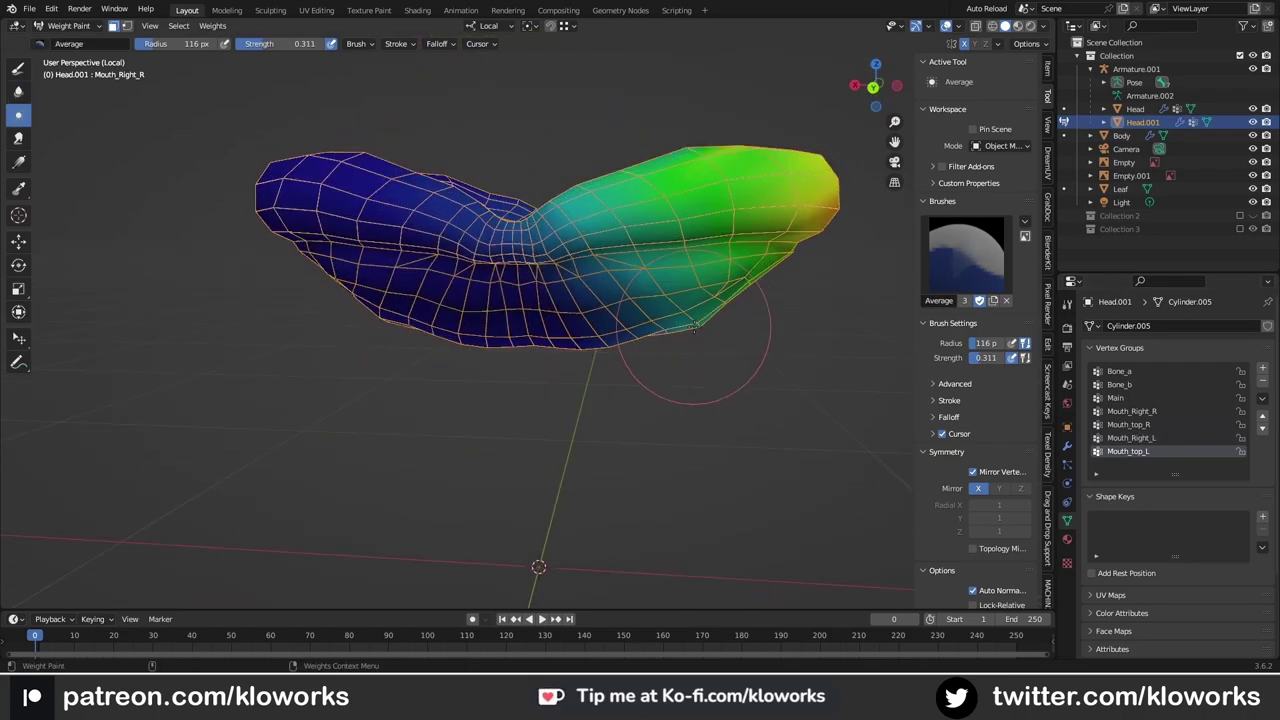
{"action": "middle_click_drag", "start_coordinate": [700, 245], "coordinate": [600, 300]}
{"action": "left_click", "coordinate": [1131, 411]}
{"action": "key", "text": "ctrl+Tab"}
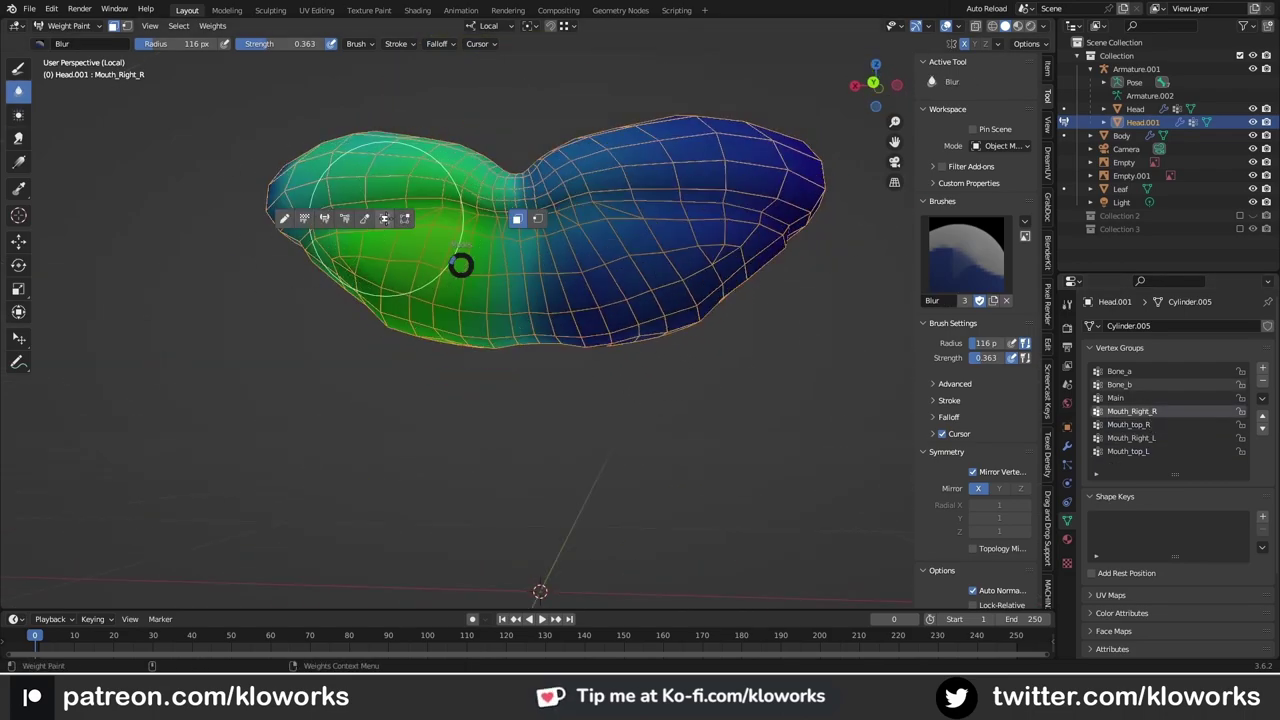
{"action": "key", "text": "ctrl+KP_1"}
Step: Show the full plant and test-rotate a mouth bone in Pose Mode, then cancel
{"action": "key", "text": "KP_Divide"}
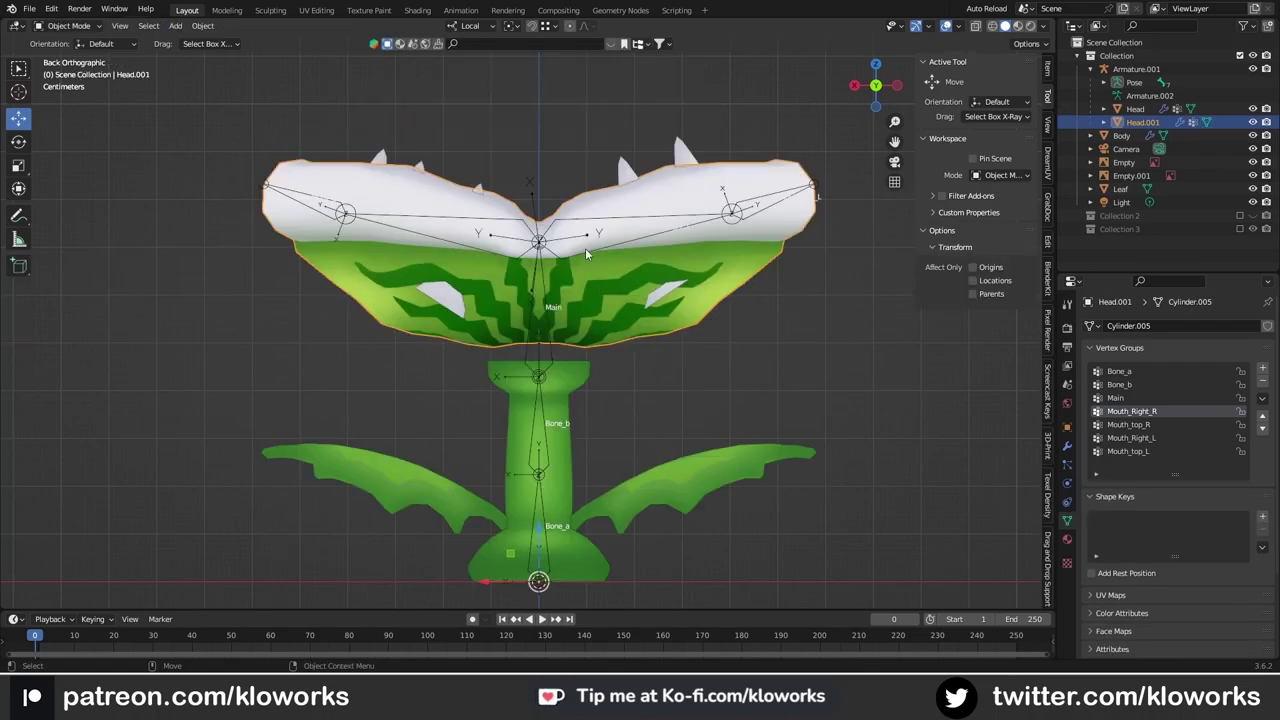
{"action": "left_click", "coordinate": [599, 239]}
{"action": "key", "text": "ctrl+Tab"}
{"action": "key", "text": "r"}
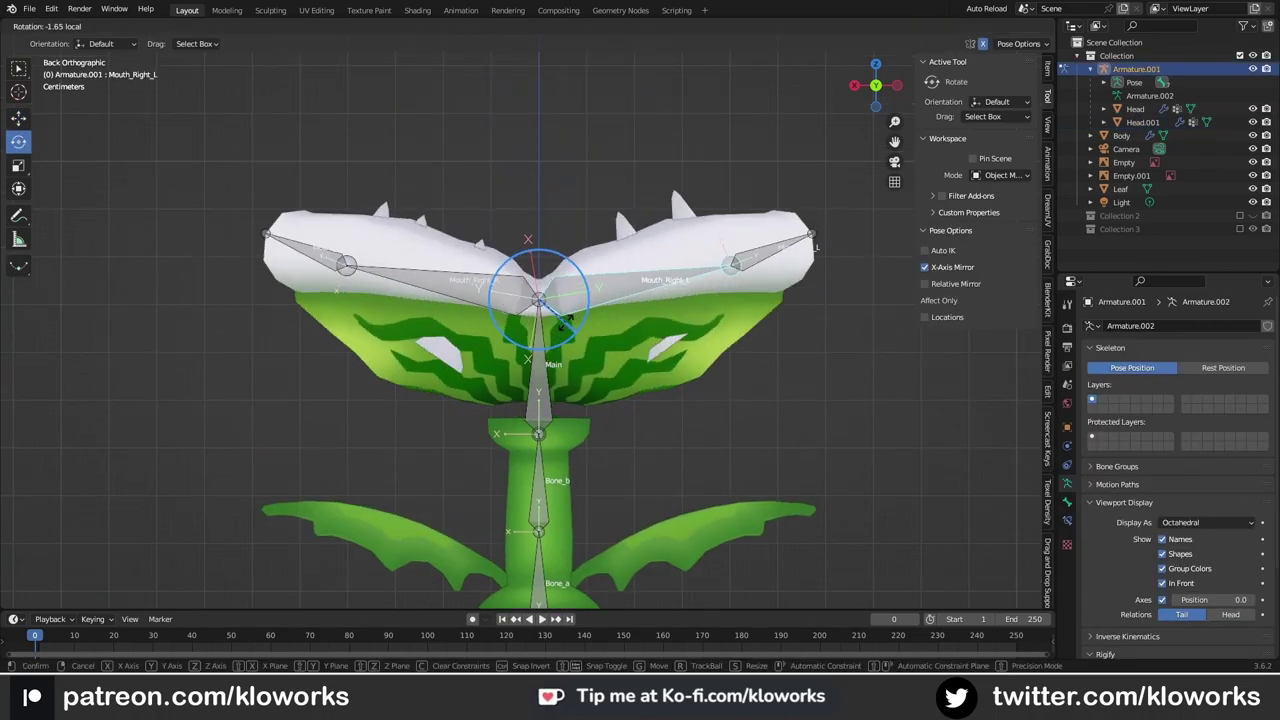
{"action": "key", "text": "Escape"}
{"action": "key", "text": "ctrl+Tab"}
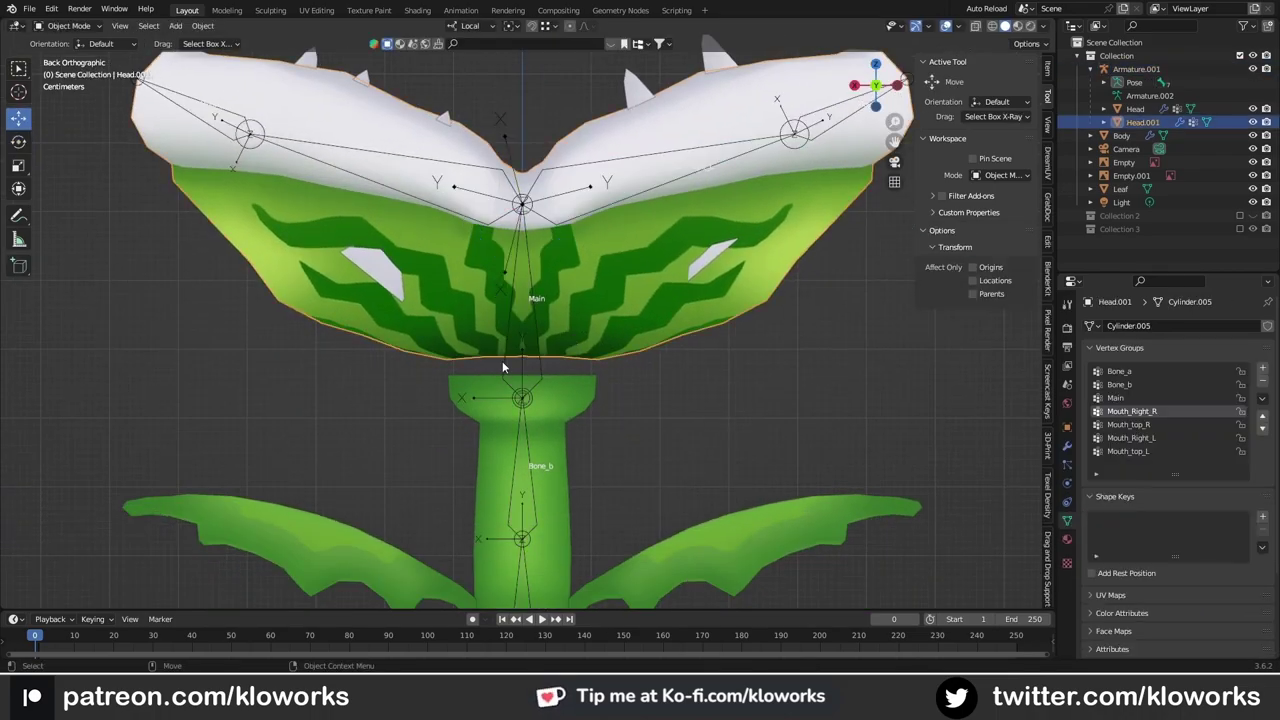
Step: Return to weight painting the head and isolate it in local view
{"action": "left_click", "coordinate": [740, 330]}
{"action": "middle_click_drag", "start_coordinate": [748, 385], "coordinate": [105, 68]}
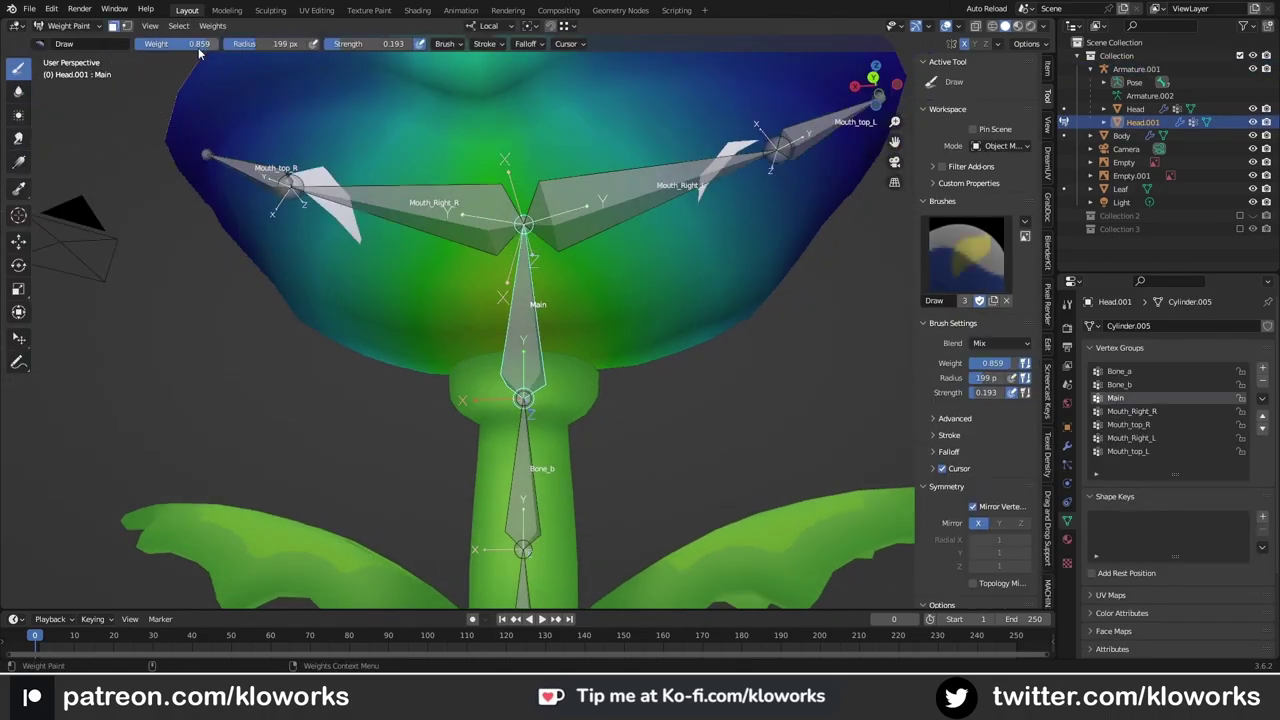
{"action": "middle_click_drag", "start_coordinate": [199, 55], "coordinate": [510, 318]}
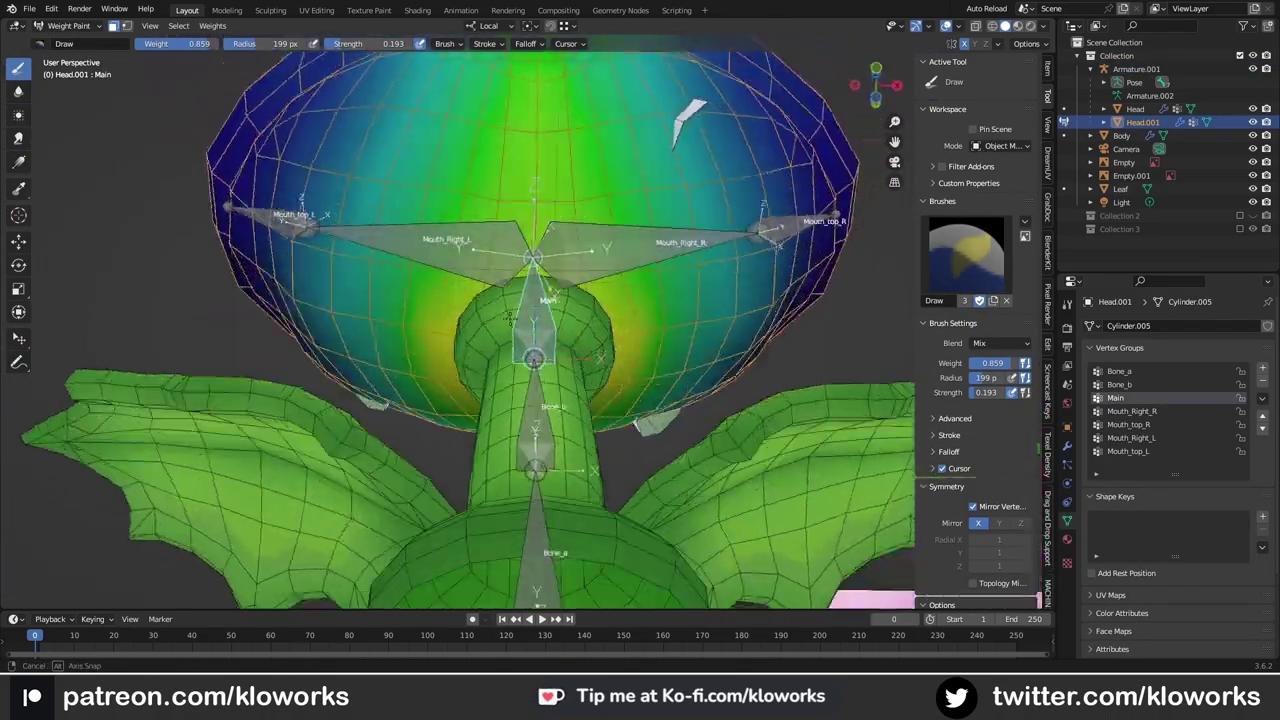
{"action": "key", "text": "KP_Divide"}
Step: Blur the head's weights from the underside and back
{"action": "mouse_move", "coordinate": [508, 271]}
{"action": "middle_mouse_down"}
{"action": "mouse_move", "coordinate": [500, 360]}
{"action": "mouse_move", "coordinate": [632, 293]}
{"action": "mouse_move", "coordinate": [640, 380]}
{"action": "middle_mouse_up"}
{"action": "key", "text": "shift+space"}
{"action": "middle_click_drag", "start_coordinate": [555, 160], "coordinate": [495, 224]}
{"action": "left_click", "coordinate": [21, 89]}
{"action": "middle_click_drag", "start_coordinate": [240, 180], "coordinate": [240, 143]}
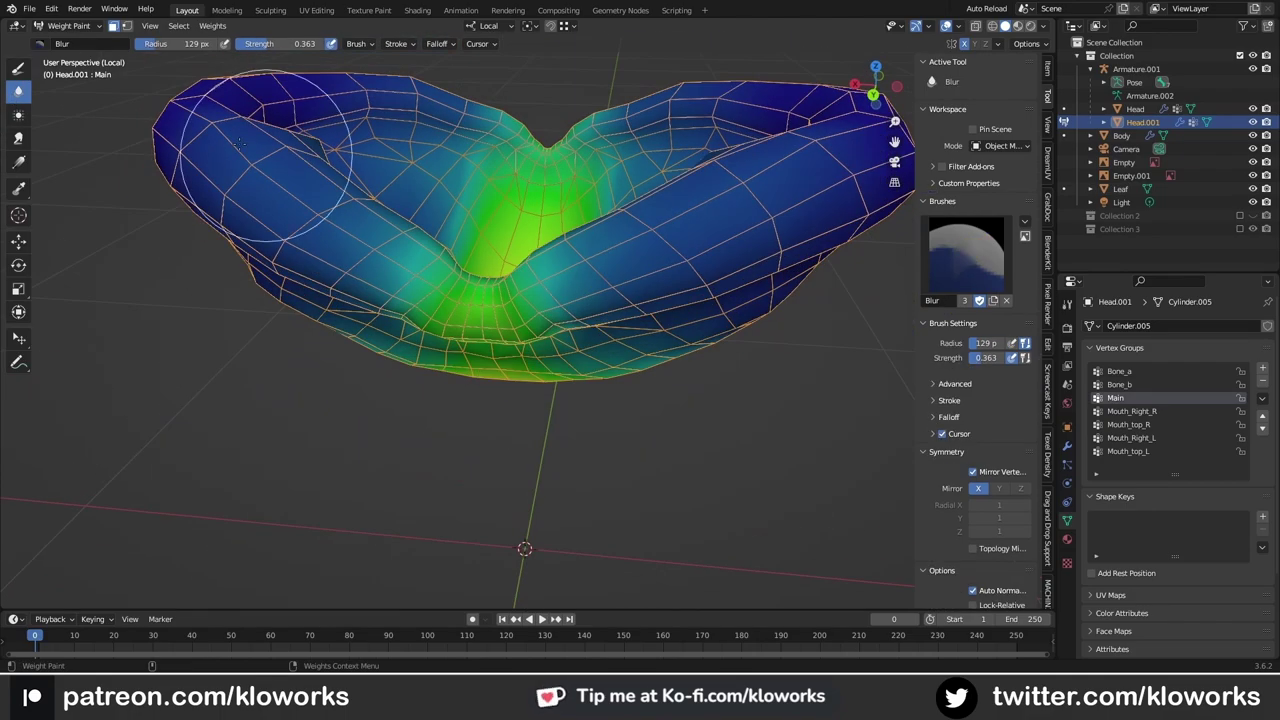
{"action": "mouse_move", "coordinate": [473, 296]}
{"action": "middle_mouse_down", "text": "alt"}
{"action": "mouse_move", "coordinate": [563, 233]}
{"action": "mouse_move", "coordinate": [552, 276]}
{"action": "mouse_move", "coordinate": [634, 338]}
{"action": "mouse_move", "coordinate": [362, 217]}
{"action": "mouse_move", "coordinate": [714, 257]}
{"action": "mouse_move", "coordinate": [428, 214]}
{"action": "mouse_move", "coordinate": [546, 223]}
{"action": "middle_mouse_up", "text": "alt"}
{"action": "key", "text": "shift+space"}
{"action": "key", "text": "shift+space"}
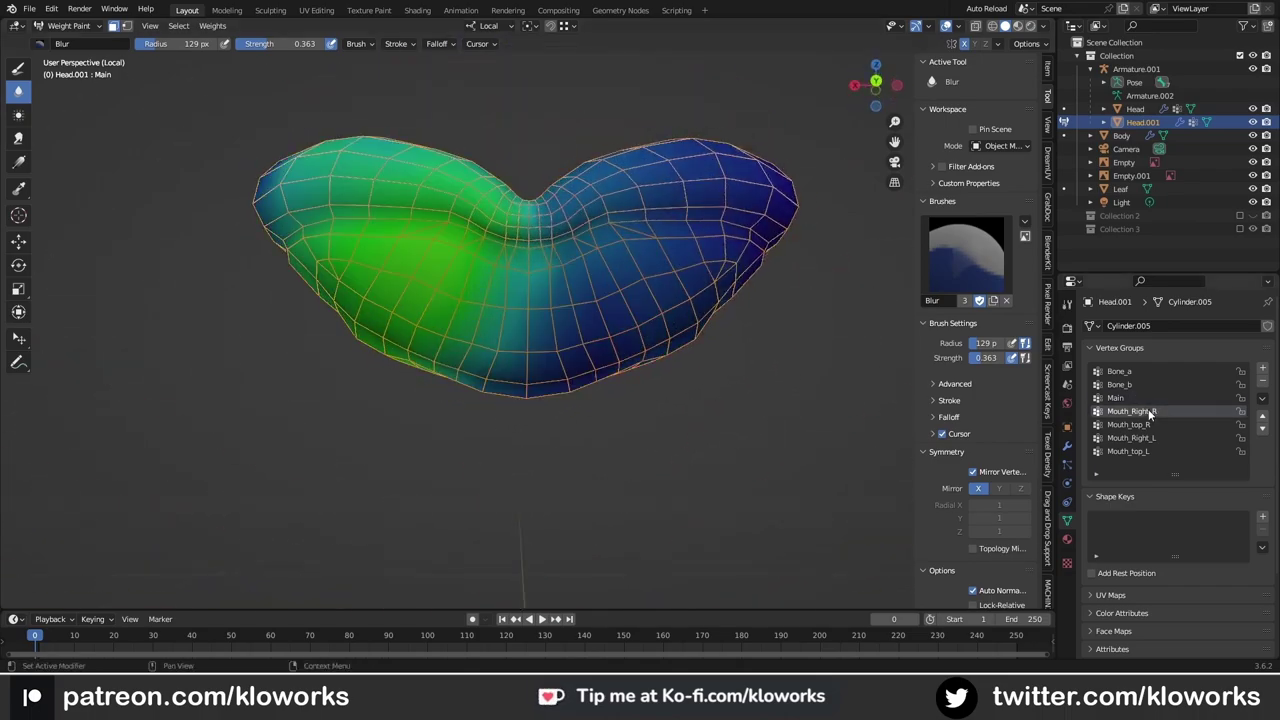
Step: Repaint and blur the Mouth_Right_L weights
{"action": "left_click", "coordinate": [1130, 437]}
{"action": "mouse_move", "coordinate": [760, 340]}
{"action": "middle_mouse_down"}
{"action": "mouse_move", "coordinate": [603, 334]}
{"action": "mouse_move", "coordinate": [300, 200]}
{"action": "middle_mouse_up"}
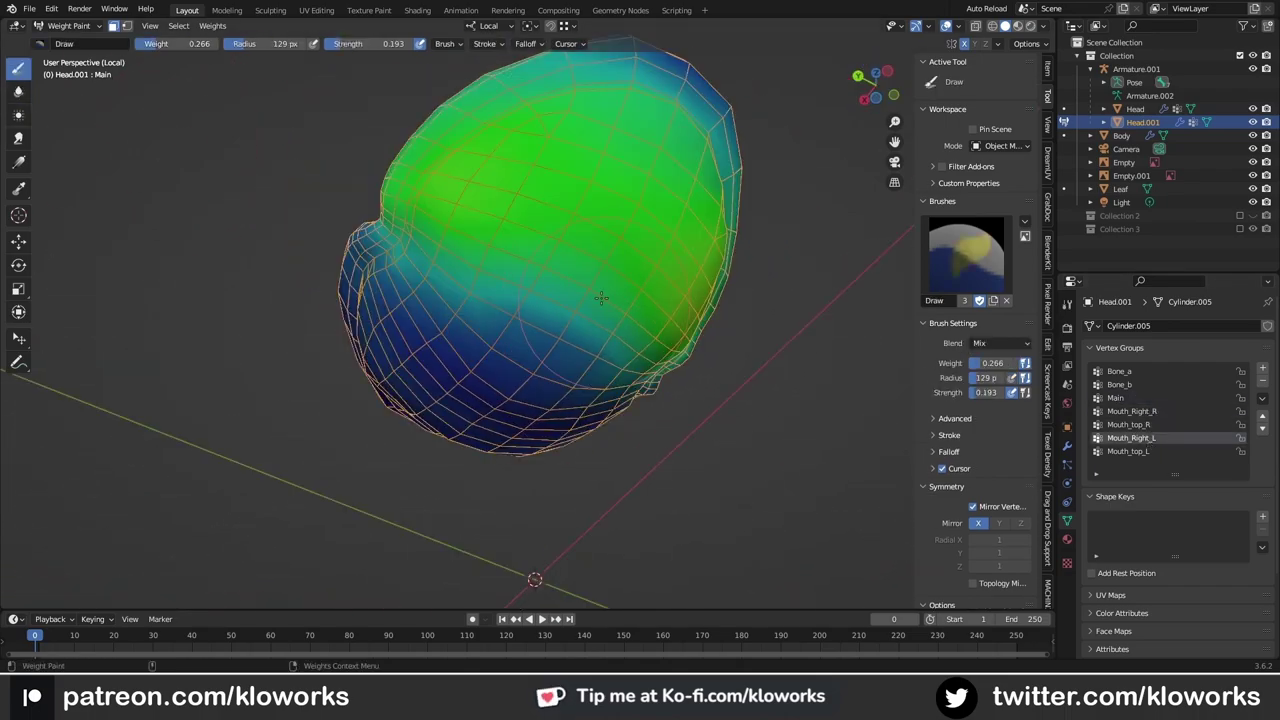
{"action": "middle_click_drag", "start_coordinate": [601, 298], "coordinate": [762, 407]}
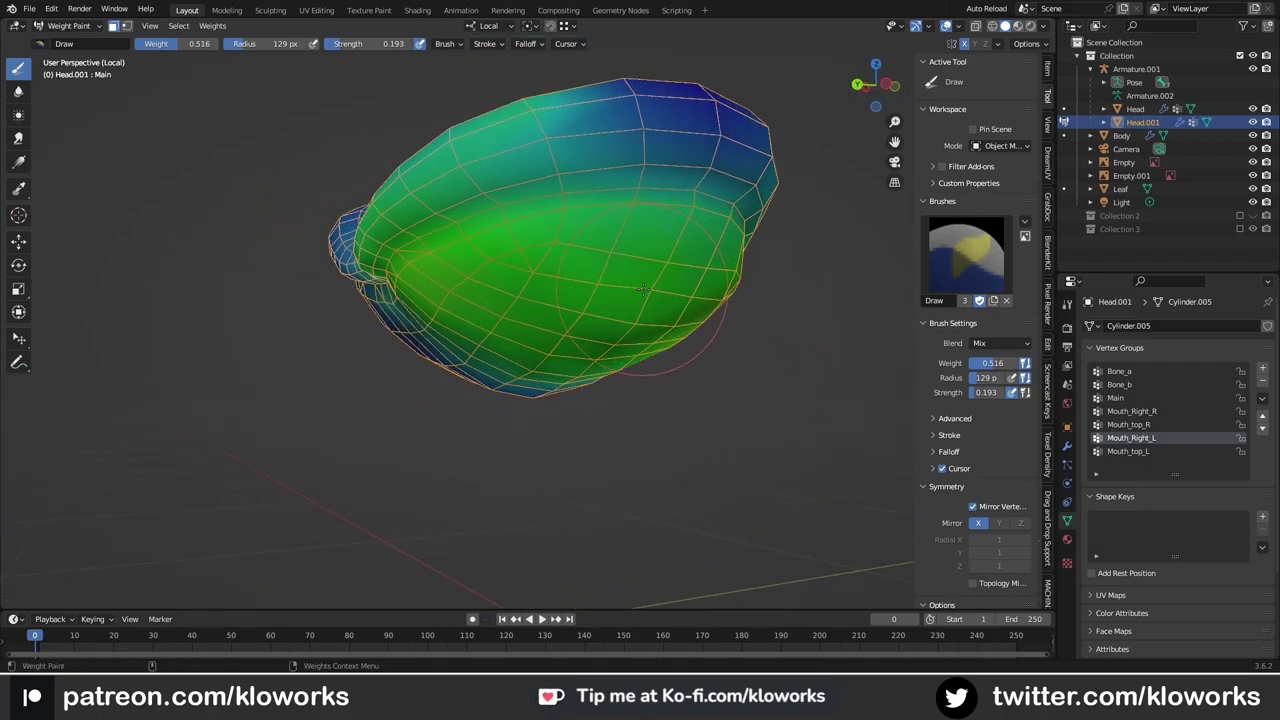
{"action": "middle_click_drag", "start_coordinate": [655, 282], "coordinate": [645, 362]}
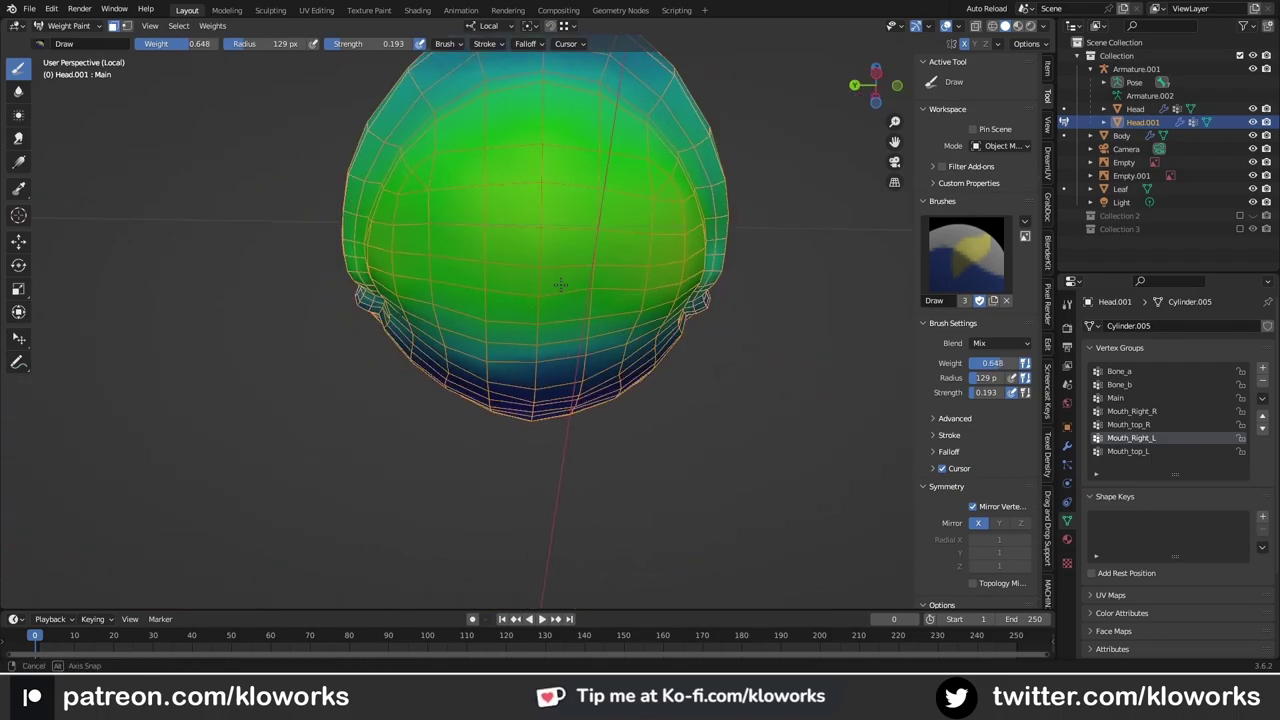
{"action": "key", "text": "shift+space"}
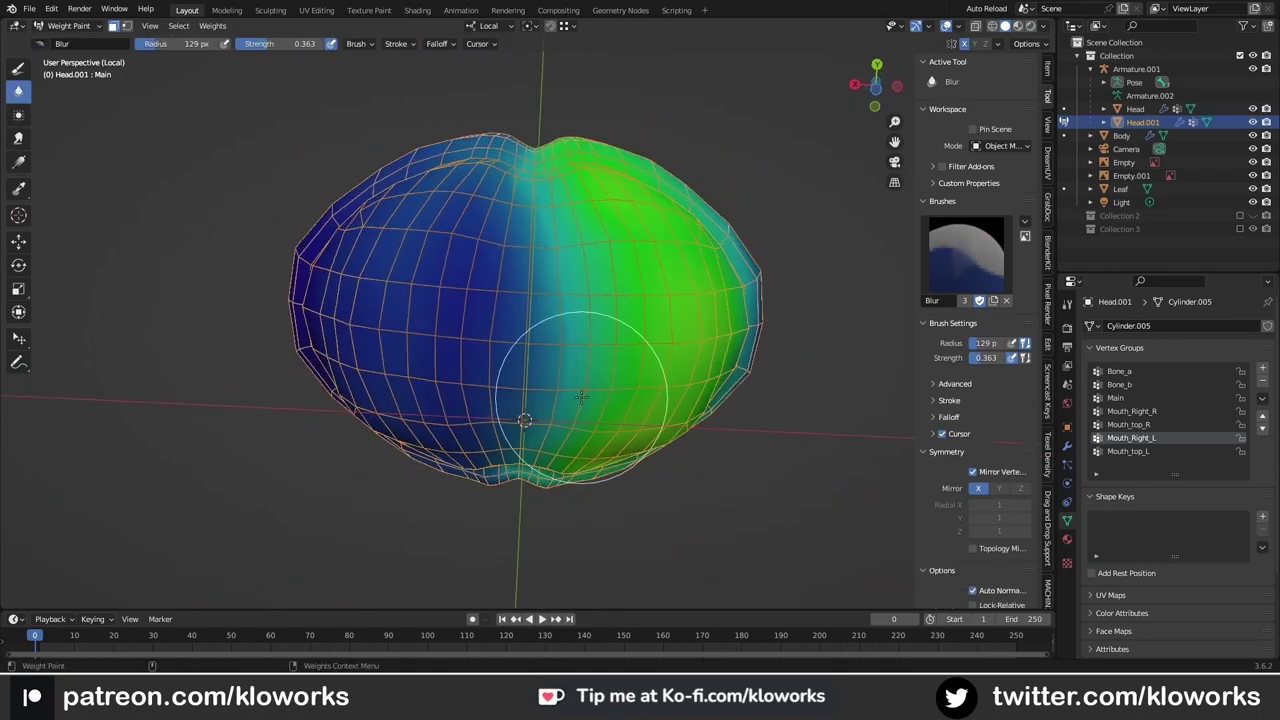
{"action": "middle_click_drag", "start_coordinate": [581, 397], "coordinate": [686, 371]}
{"action": "key", "text": "shift+space"}
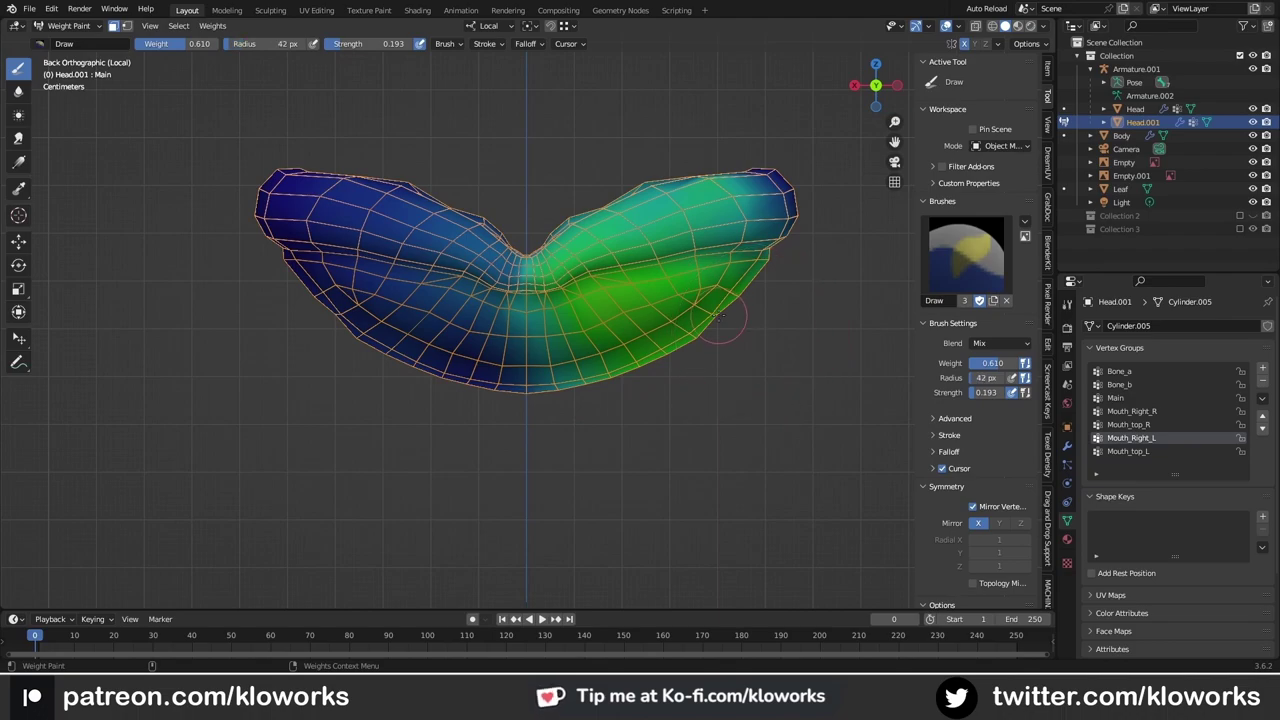
Step: Smear the Mouth_top_L weights along the head's top rim
{"action": "left_click", "coordinate": [1130, 451]}
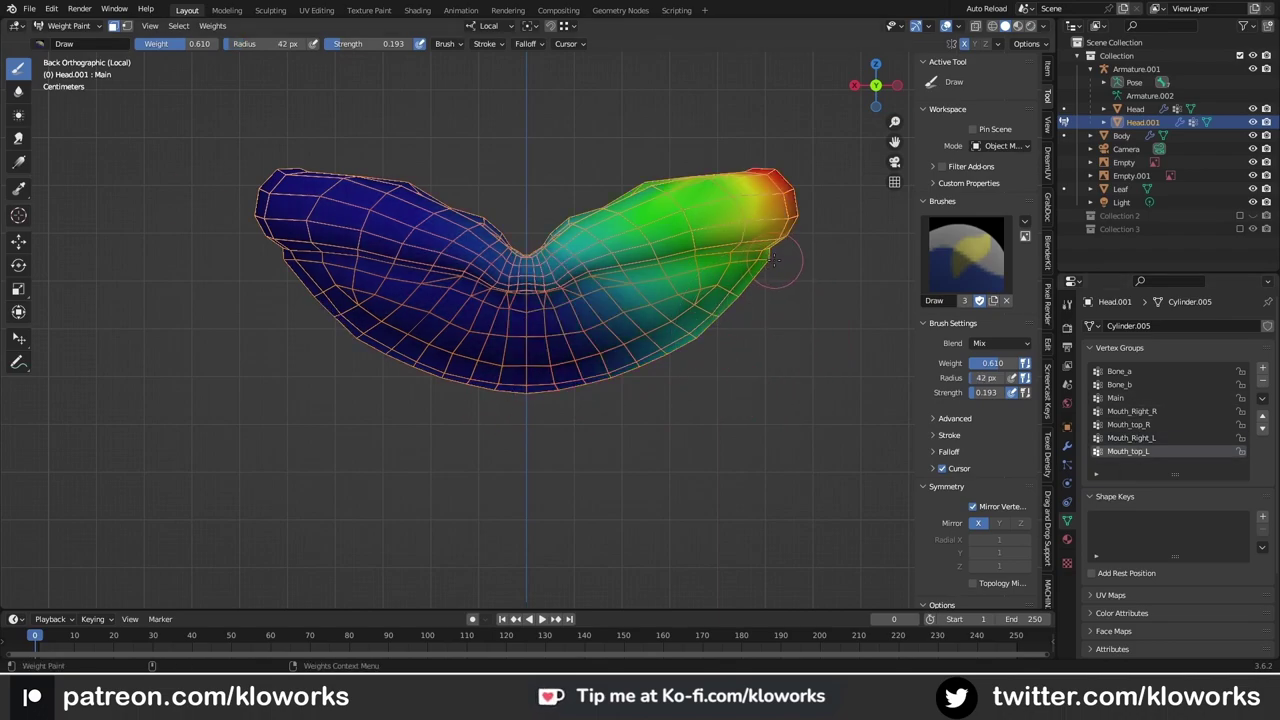
{"action": "middle_click_drag", "start_coordinate": [768, 276], "coordinate": [700, 200]}
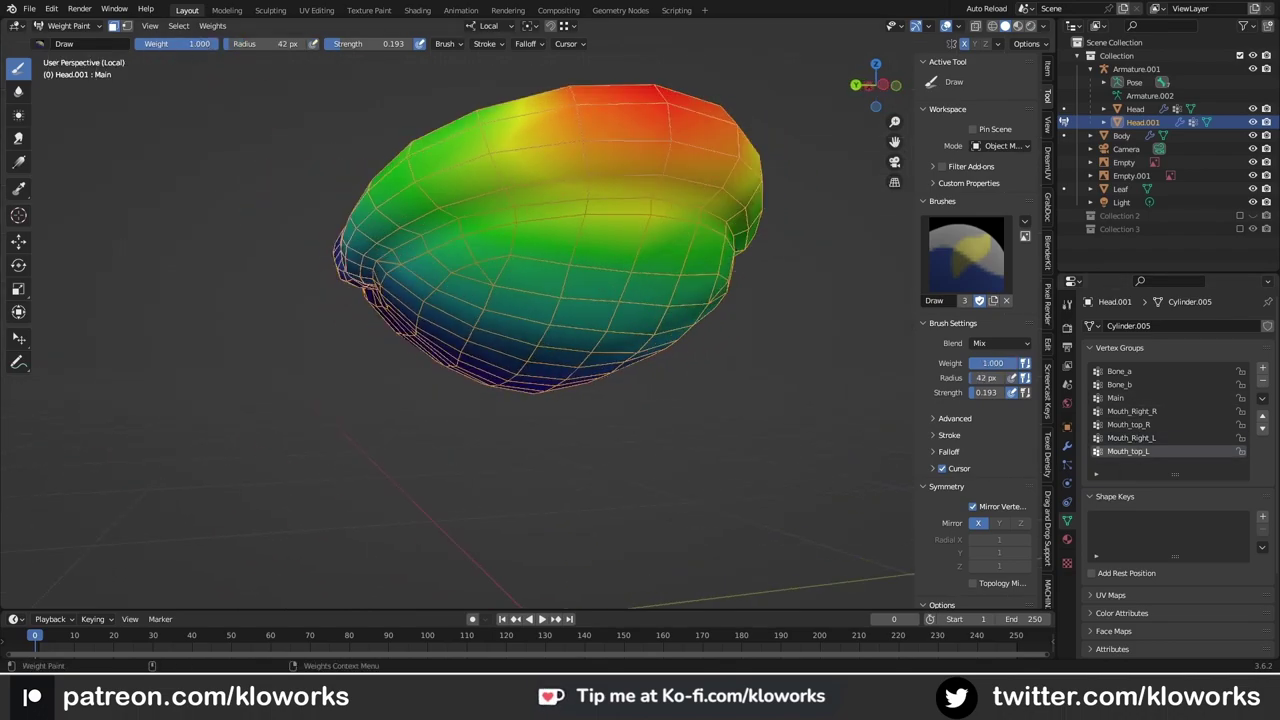
{"action": "middle_click_drag", "start_coordinate": [603, 213], "coordinate": [300, 180]}
{"action": "left_click", "coordinate": [18, 137]}
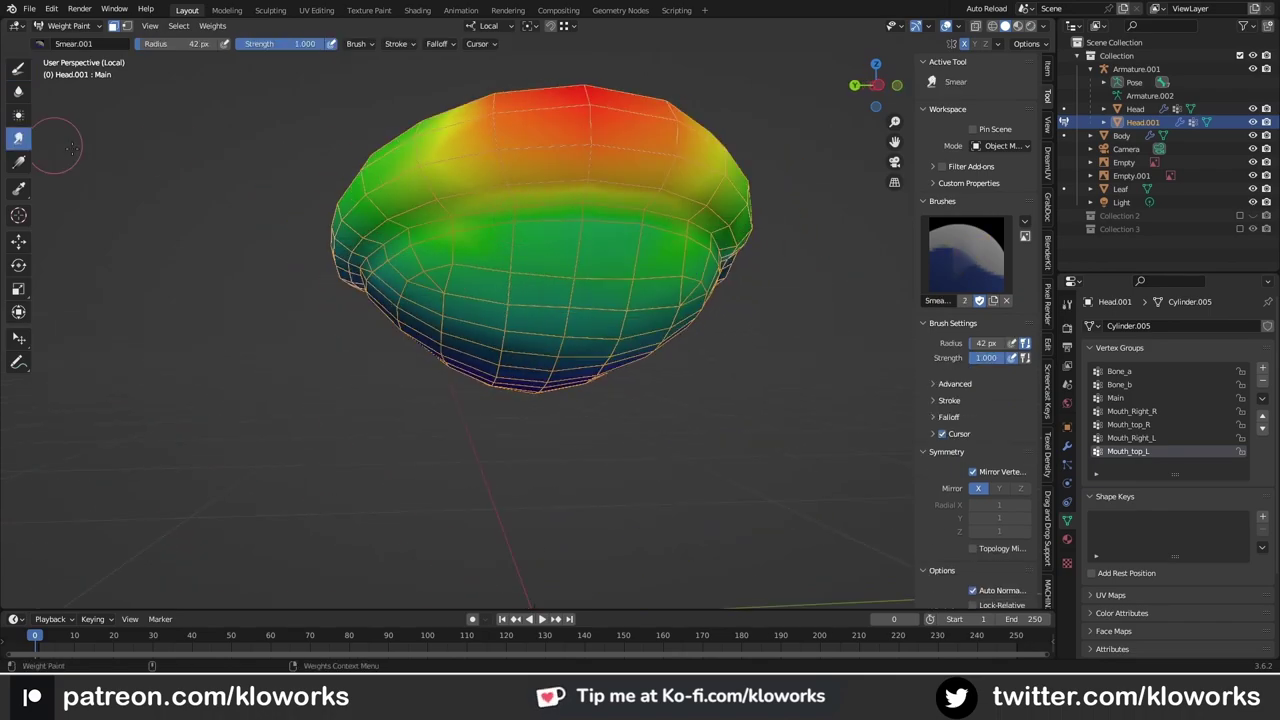
{"action": "middle_click_drag", "start_coordinate": [614, 229], "coordinate": [563, 337]}
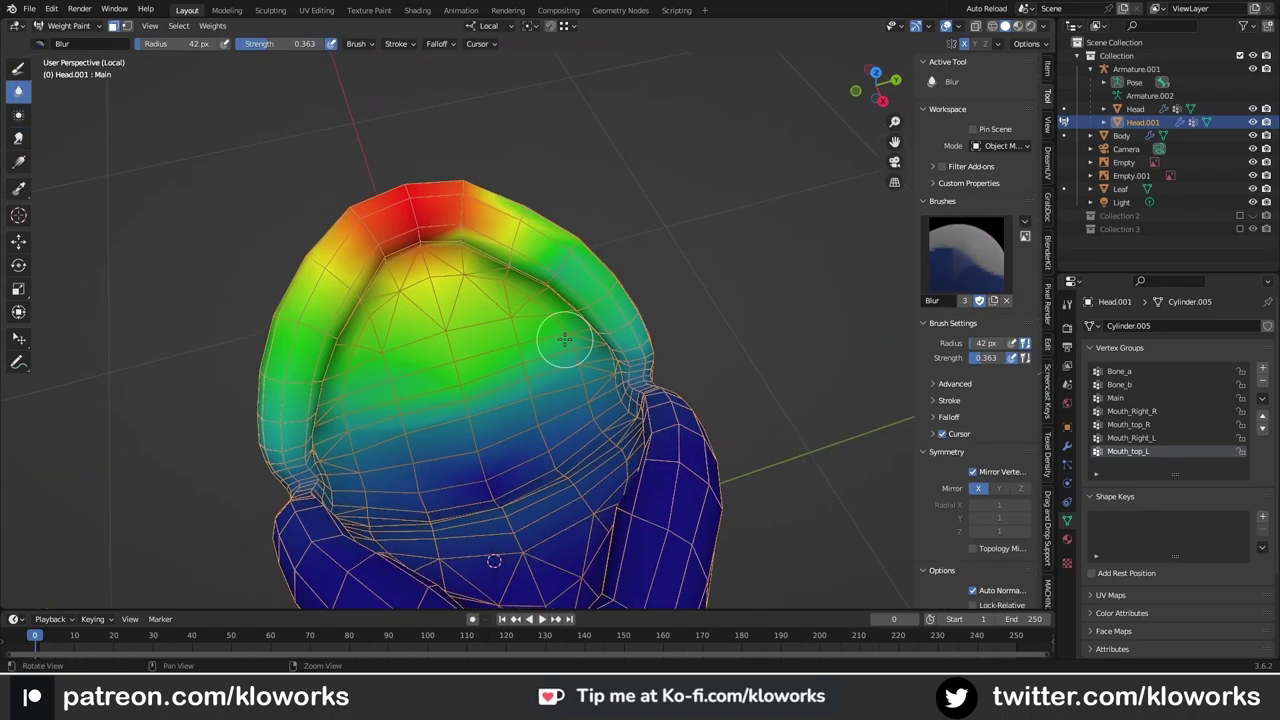
{"action": "scroll", "coordinate": [337, 190], "scroll_direction": "up", "scroll_amount": 3}
{"action": "middle_click_drag", "start_coordinate": [554, 393], "coordinate": [488, 317]}
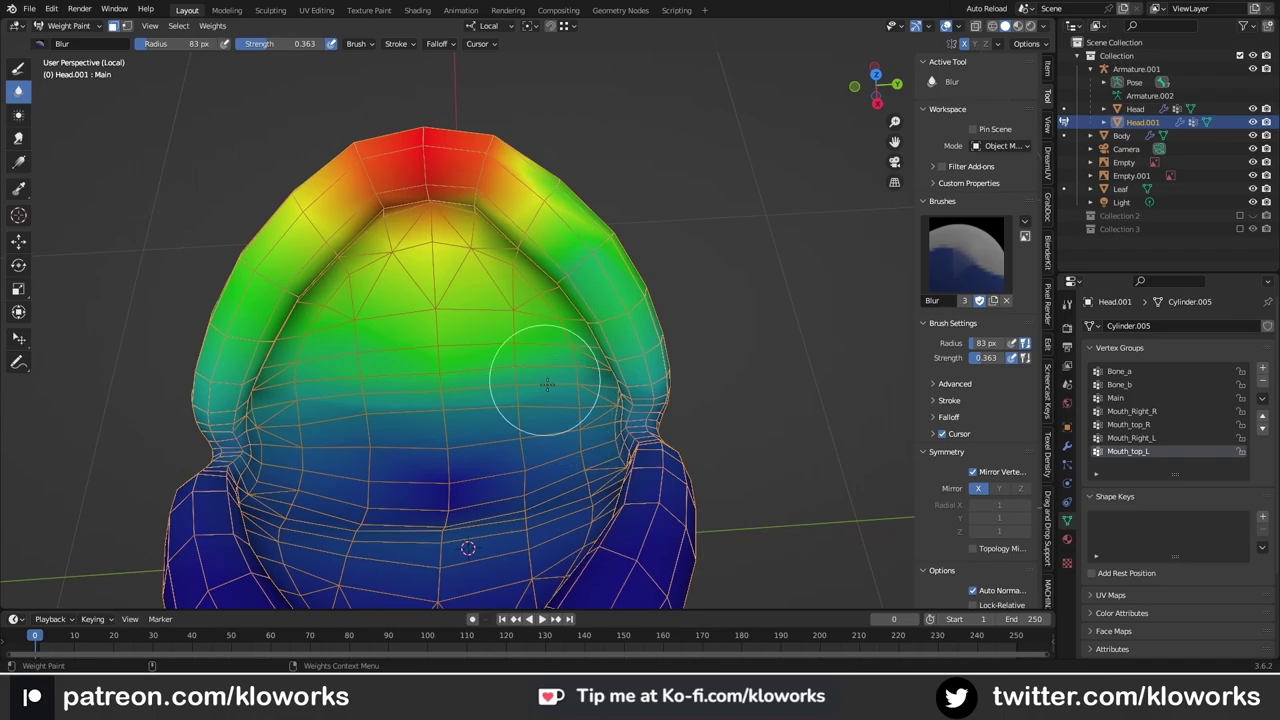
Step: Review the Mouth_Right_L, Mouth_top_L, Mouth_top_R and Main weights, then return to Object Mode
{"action": "left_click", "coordinate": [1131, 437]}
{"action": "middle_click_drag", "start_coordinate": [629, 357], "coordinate": [619, 281]}
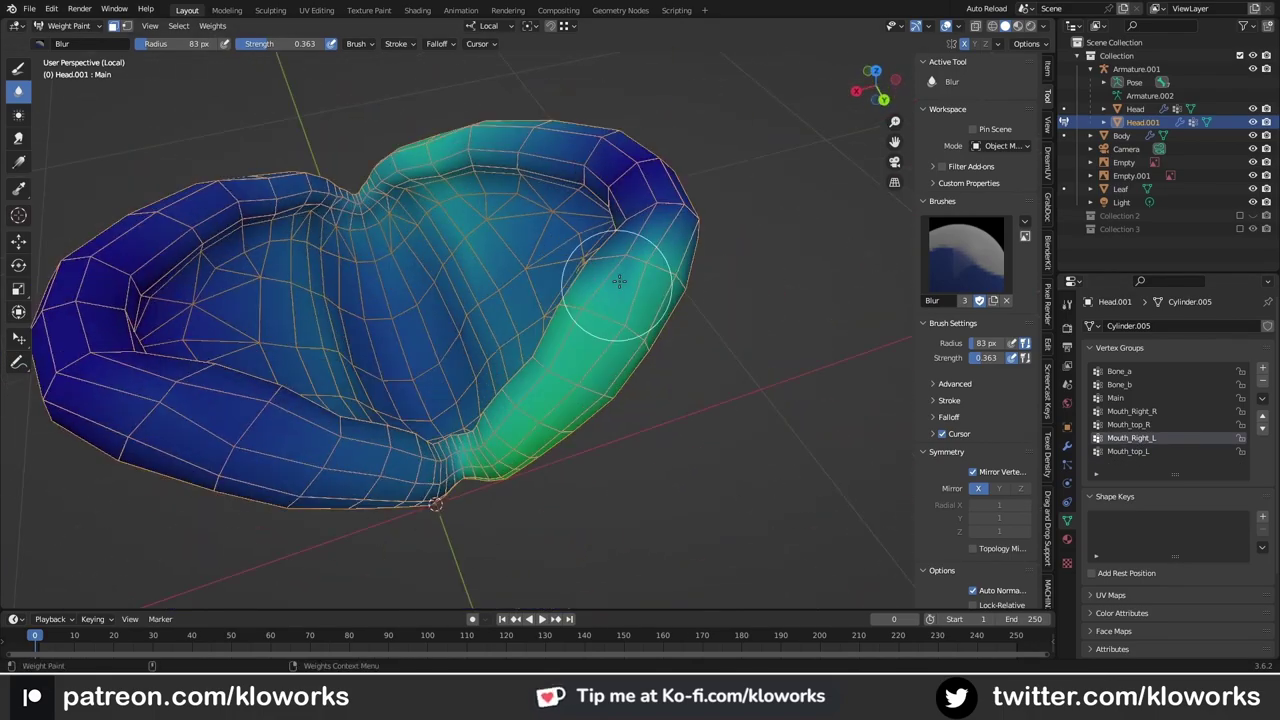
{"action": "left_click", "coordinate": [1131, 411]}
{"action": "left_click", "coordinate": [1115, 397]}
{"action": "mouse_move", "coordinate": [630, 330]}
{"action": "middle_mouse_down"}
{"action": "mouse_move", "coordinate": [650, 314]}
{"action": "mouse_move", "coordinate": [592, 290]}
{"action": "mouse_move", "coordinate": [623, 280]}
{"action": "mouse_move", "coordinate": [606, 318]}
{"action": "mouse_move", "coordinate": [629, 263]}
{"action": "mouse_move", "coordinate": [626, 286]}
{"action": "mouse_move", "coordinate": [543, 271]}
{"action": "mouse_move", "coordinate": [586, 285]}
{"action": "mouse_move", "coordinate": [514, 371]}
{"action": "mouse_move", "coordinate": [323, 357]}
{"action": "mouse_move", "coordinate": [371, 271]}
{"action": "middle_mouse_up"}
{"action": "left_click", "coordinate": [1128, 451]}
{"action": "left_click", "coordinate": [1131, 437]}
{"action": "left_click", "coordinate": [1144, 425]}
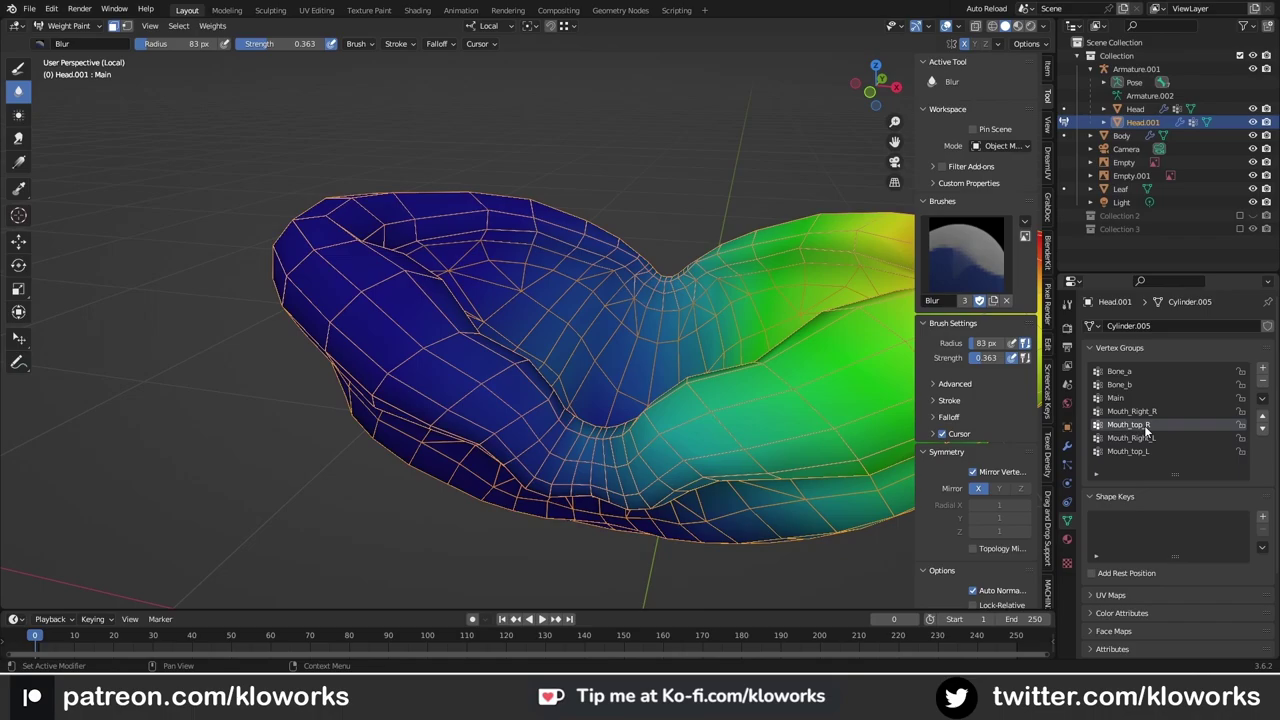
{"action": "left_click", "coordinate": [1115, 397]}
{"action": "mouse_move", "coordinate": [371, 329]}
{"action": "middle_mouse_down"}
{"action": "mouse_move", "coordinate": [400, 271]}
{"action": "mouse_move", "coordinate": [432, 390]}
{"action": "mouse_move", "coordinate": [300, 250]}
{"action": "middle_mouse_up"}
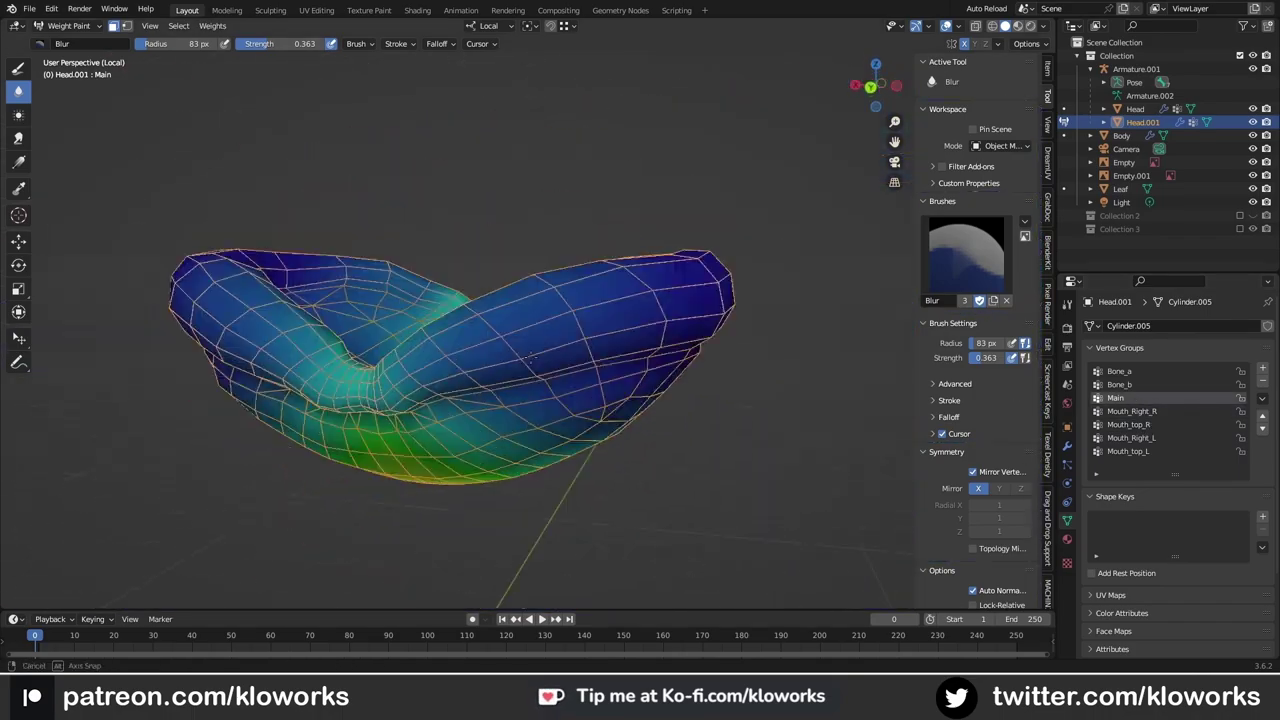
{"action": "key", "text": "ctrl+KP_1"}
{"action": "key", "text": "ctrl+Tab"}
{"action": "key", "text": "ctrl+Tab"}
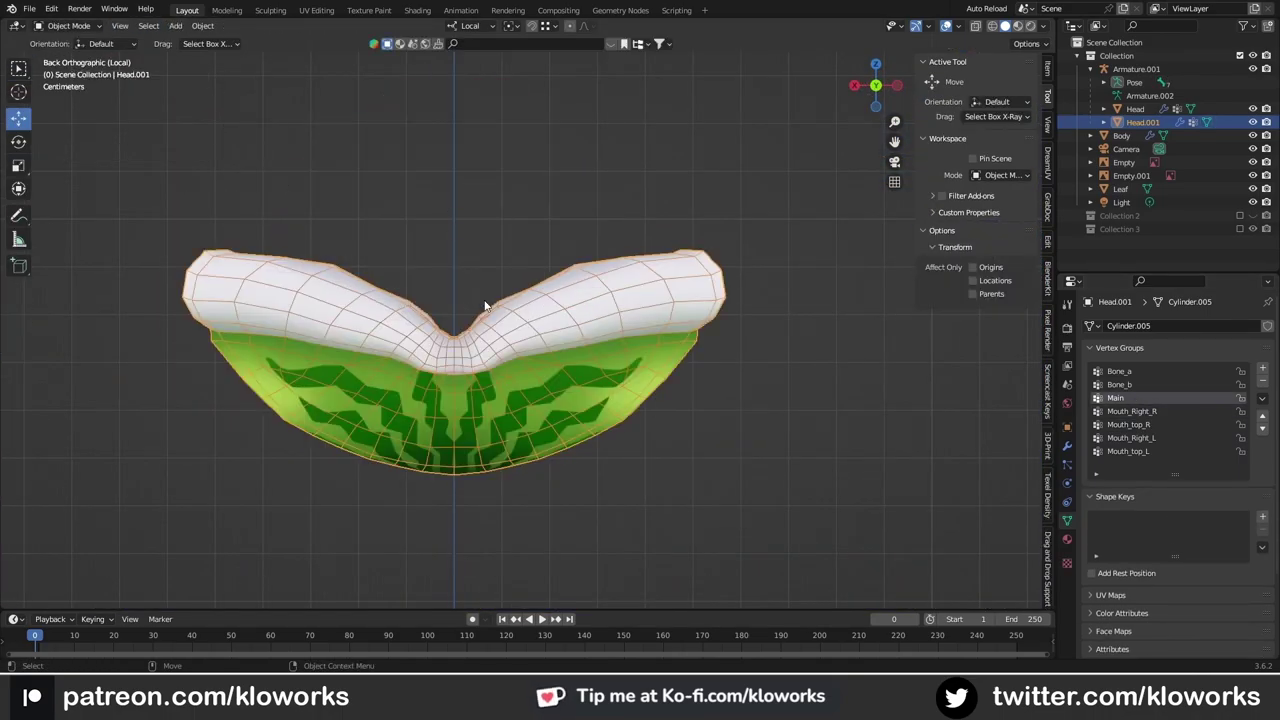
Step: Show the whole plant and test-rotate the mouth bones 64° on their local axis
{"action": "key", "text": "KP_Divide"}
{"action": "key", "text": "r"}
{"action": "key", "text": "Return"}
{"action": "key", "text": "r"}
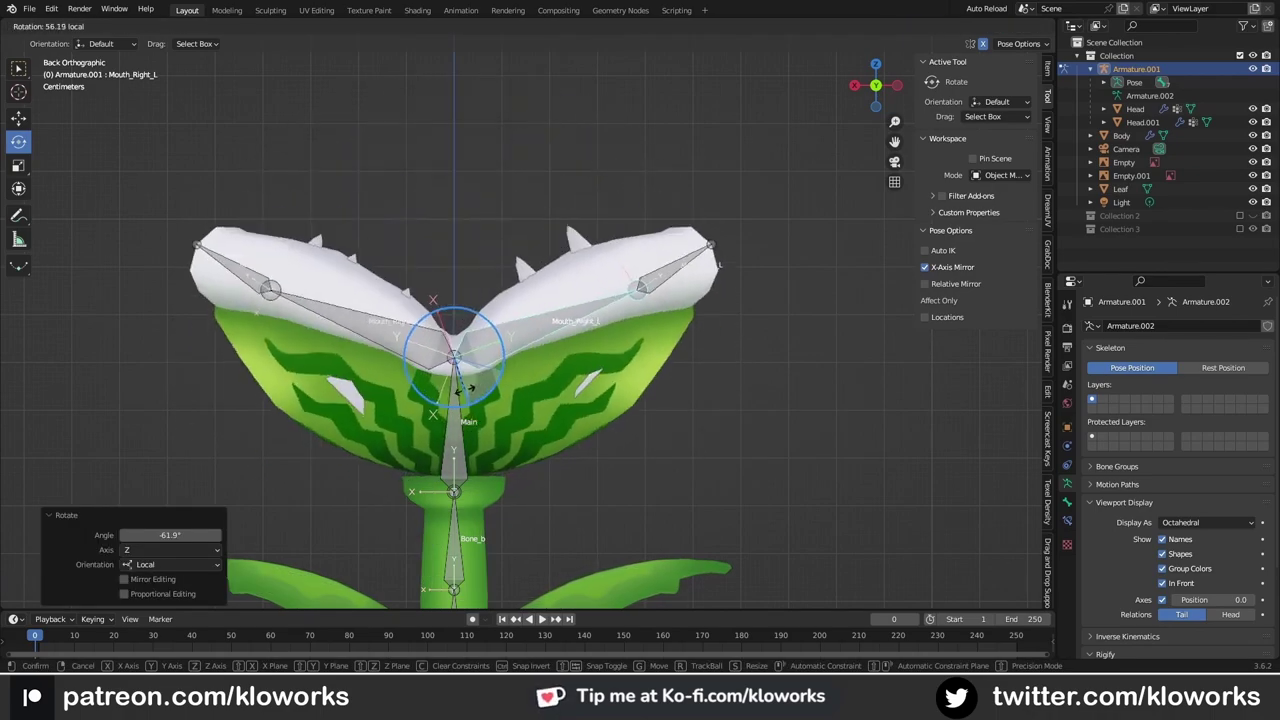
{"action": "key", "text": "Return"}
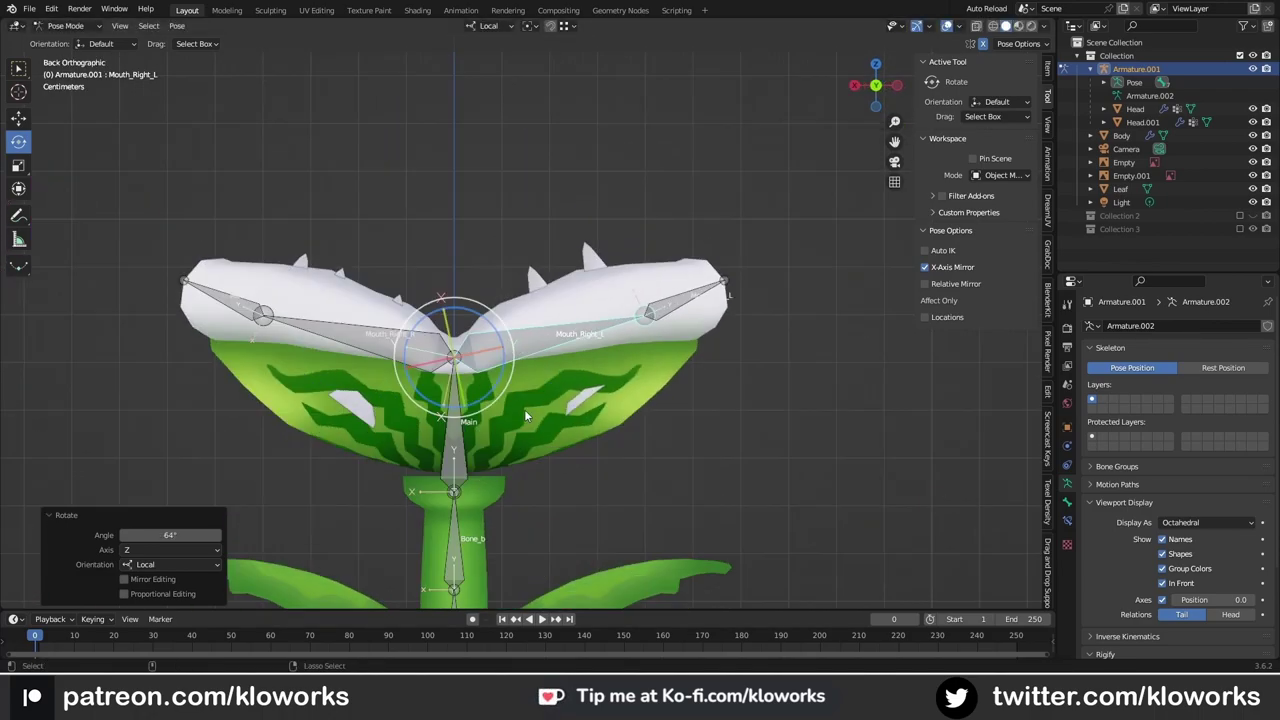
{"action": "left_click_drag", "start_coordinate": [508, 398], "coordinate": [502, 353]}
Step: Rotate the Mouth_top_L and Mouth_Right_L bones, then select stem bones Bone_b and Bone_a
{"action": "left_click", "coordinate": [636, 292]}
{"action": "key", "text": "r"}
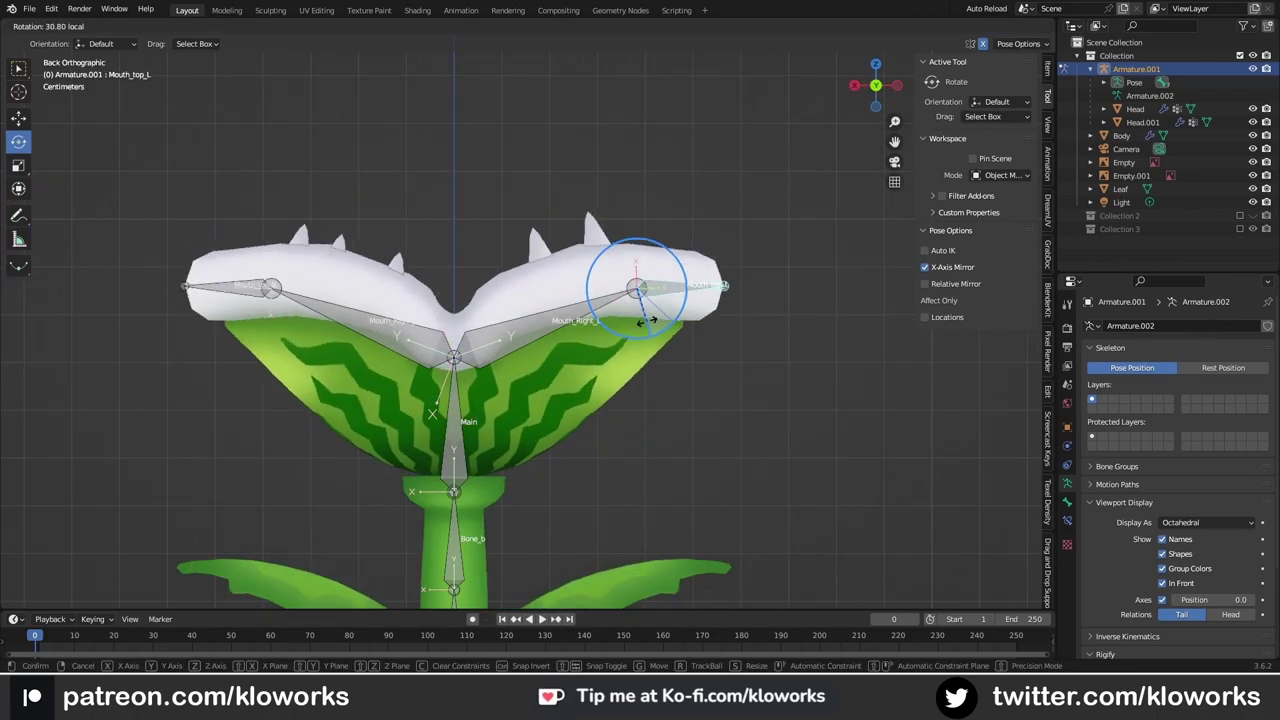
{"action": "left_click", "coordinate": [640, 300]}
{"action": "left_click", "coordinate": [490, 330]}
{"action": "key", "text": "r"}
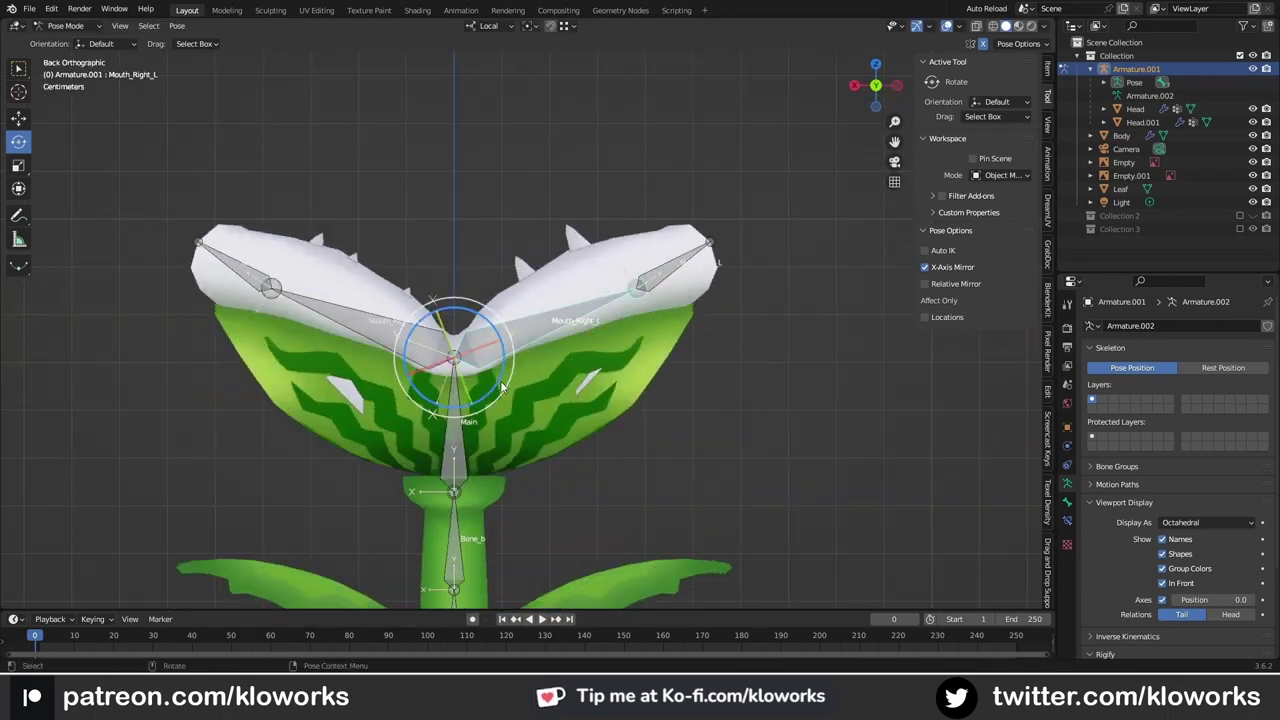
{"action": "left_click", "coordinate": [518, 313]}
{"action": "left_click", "coordinate": [455, 525]}
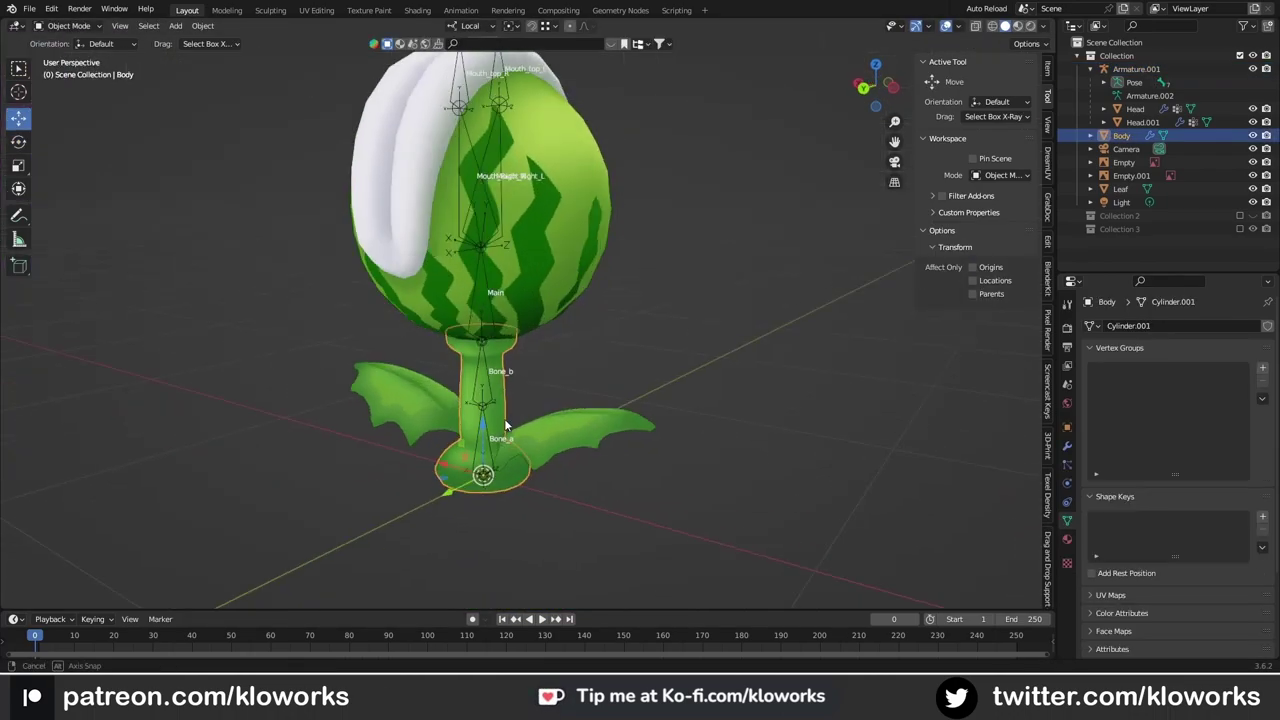
{"action": "middle_click_drag", "start_coordinate": [455, 525], "coordinate": [527, 333]}
Step: Parent the Body mesh to the armature with automatic weights
{"action": "left_click", "coordinate": [540, 322]}
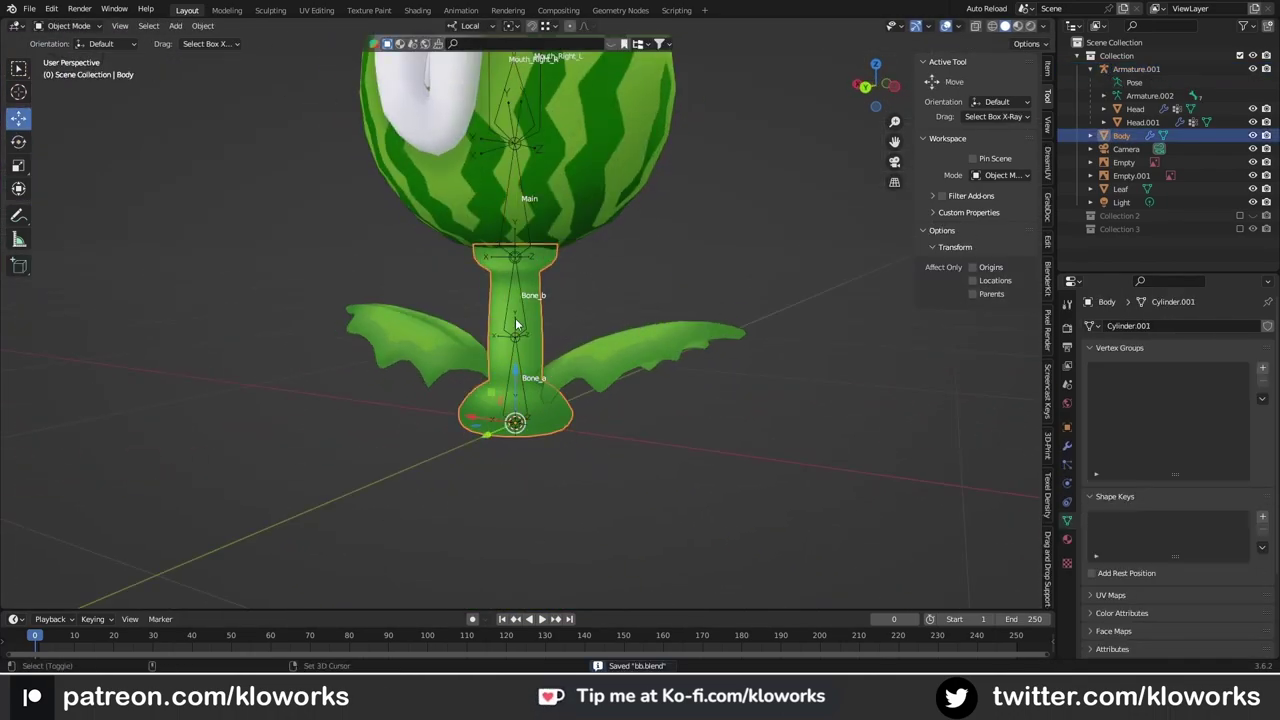
{"action": "left_click", "coordinate": [516, 321], "text": "shift"}
{"action": "key", "text": "ctrl+p"}
{"action": "left_click", "coordinate": [637, 287]}
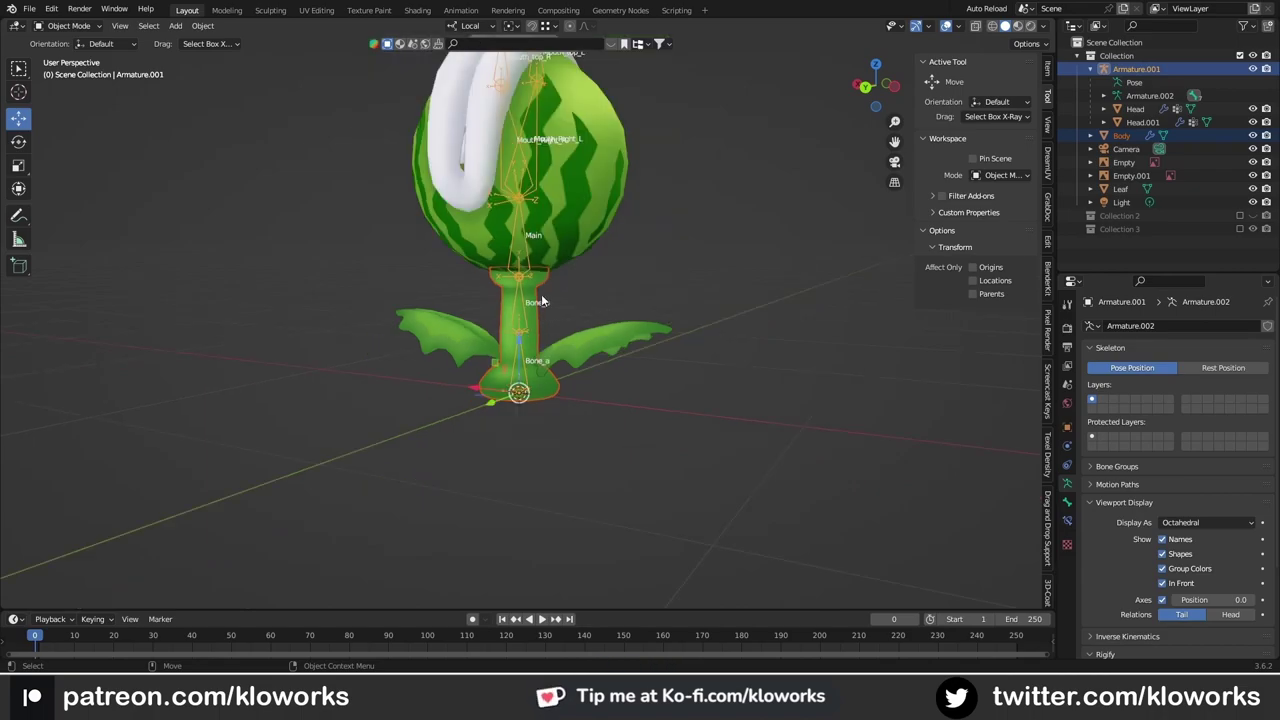
{"action": "left_click", "coordinate": [541, 301]}
{"action": "scroll", "coordinate": [543, 340], "scroll_direction": "up", "scroll_amount": 2}
Step: In Pose Mode, rotate stem bone Bone_b to check that the stem bends
{"action": "key", "text": "ctrl+Tab"}
{"action": "key", "text": "ctrl+KP_1"}
{"action": "left_click", "coordinate": [510, 320]}
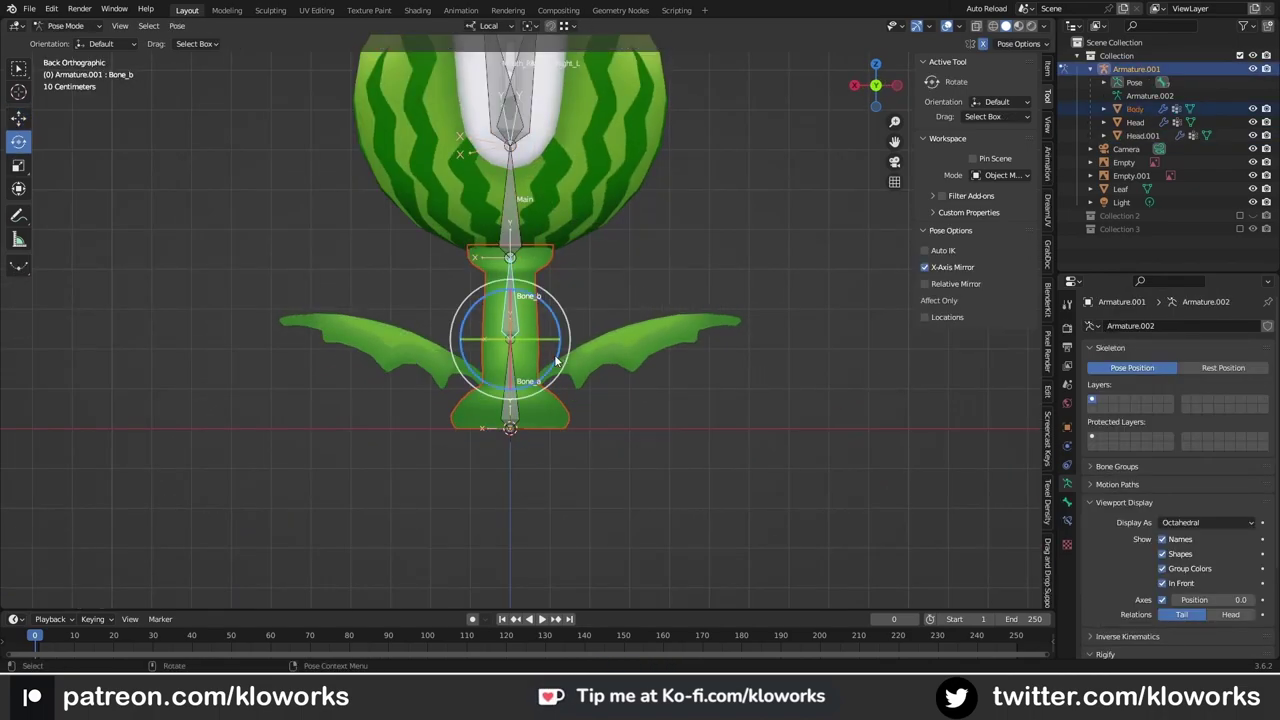
{"action": "left_click_drag", "start_coordinate": [554, 354], "coordinate": [520, 300]}
{"action": "scroll", "coordinate": [512, 386], "scroll_direction": "up", "scroll_amount": 2}
{"action": "left_click_drag", "start_coordinate": [512, 386], "coordinate": [514, 414]}
{"action": "key", "text": "alt+r"}
{"action": "scroll", "coordinate": [514, 414], "scroll_direction": "down", "scroll_amount": 1}
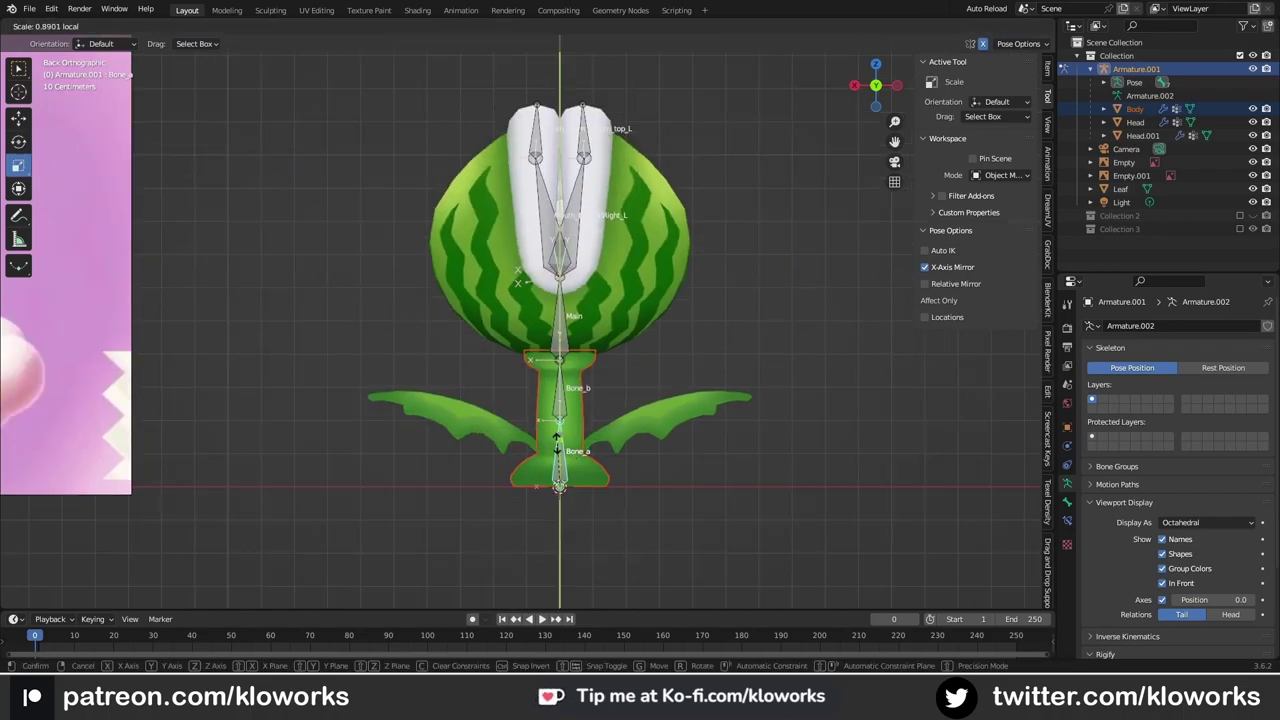
{"action": "left_click_drag", "start_coordinate": [590, 500], "coordinate": [594, 523]}
Step: Tilt the Main head bone, swing the jaws wide open, and preview the mesh without bones
{"action": "left_click", "coordinate": [558, 432]}
{"action": "left_click_drag", "start_coordinate": [600, 440], "coordinate": [590, 400]}
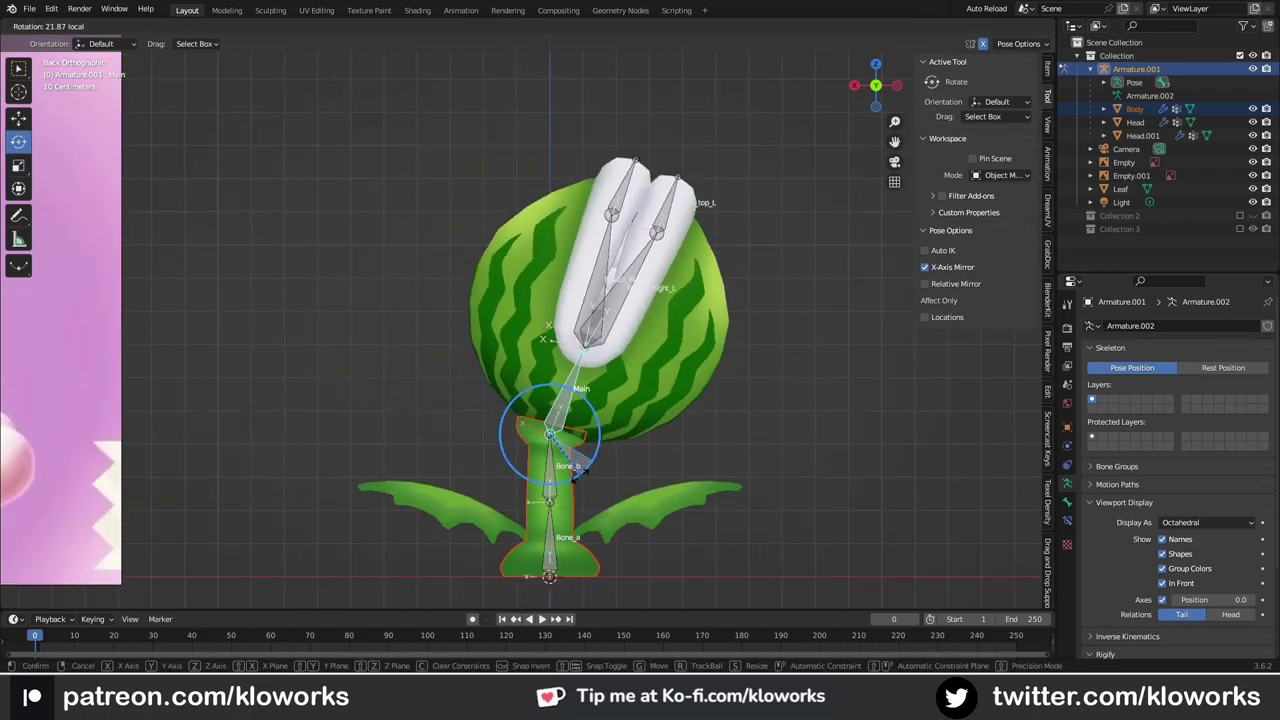
{"action": "left_click", "coordinate": [550, 340]}
{"action": "mouse_move", "coordinate": [590, 350]}
{"action": "left_mouse_down"}
{"action": "mouse_move", "coordinate": [594, 385]}
{"action": "mouse_move", "coordinate": [620, 232]}
{"action": "left_mouse_up"}
{"action": "left_click", "coordinate": [573, 207]}
{"action": "left_click", "coordinate": [620, 232]}
{"action": "left_click", "coordinate": [947, 31]}
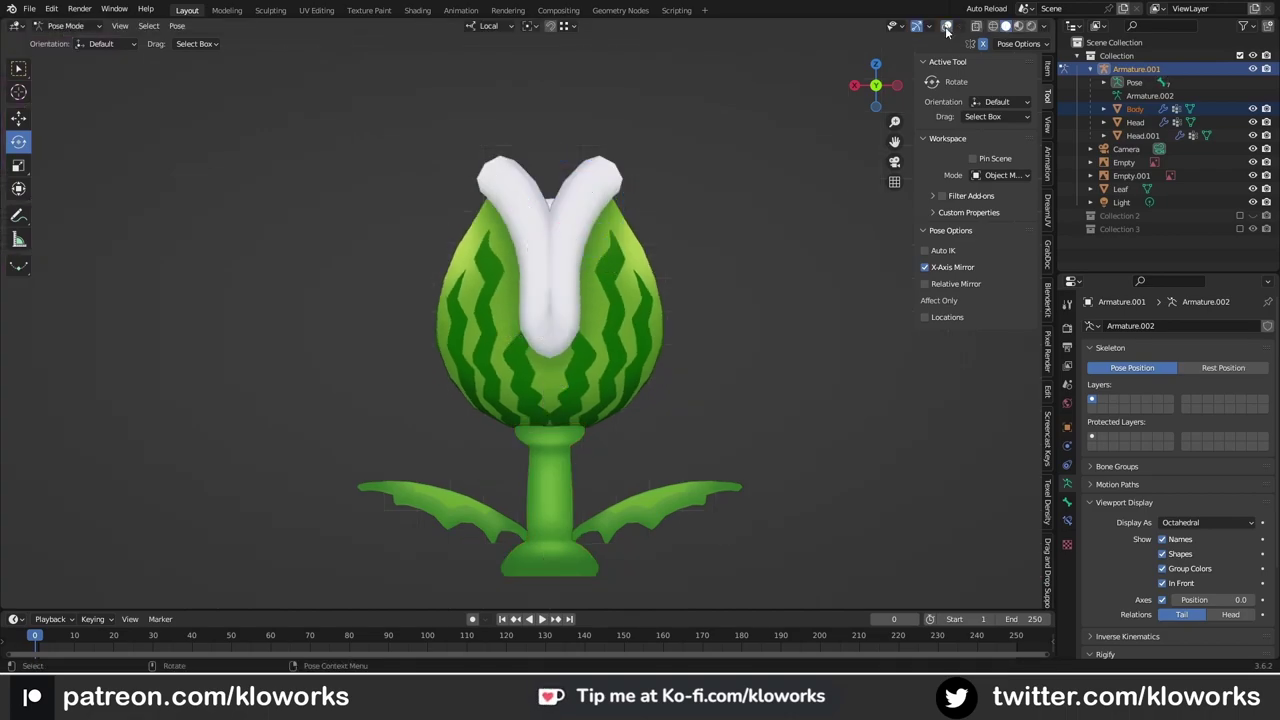
{"action": "left_click", "coordinate": [947, 31]}
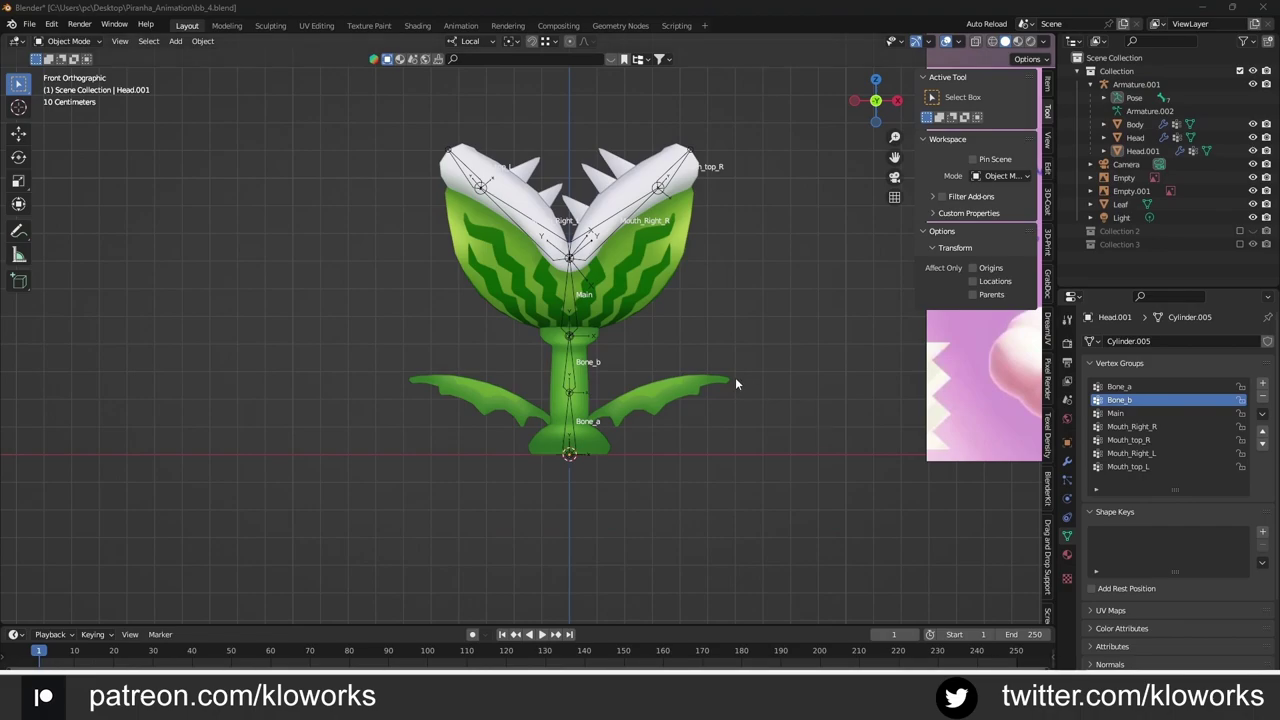
Step: Clear the jaw bones back to rest pose and enlarge the timeline area
{"action": "key", "text": "r"}
{"action": "left_click", "coordinate": [580, 332]}
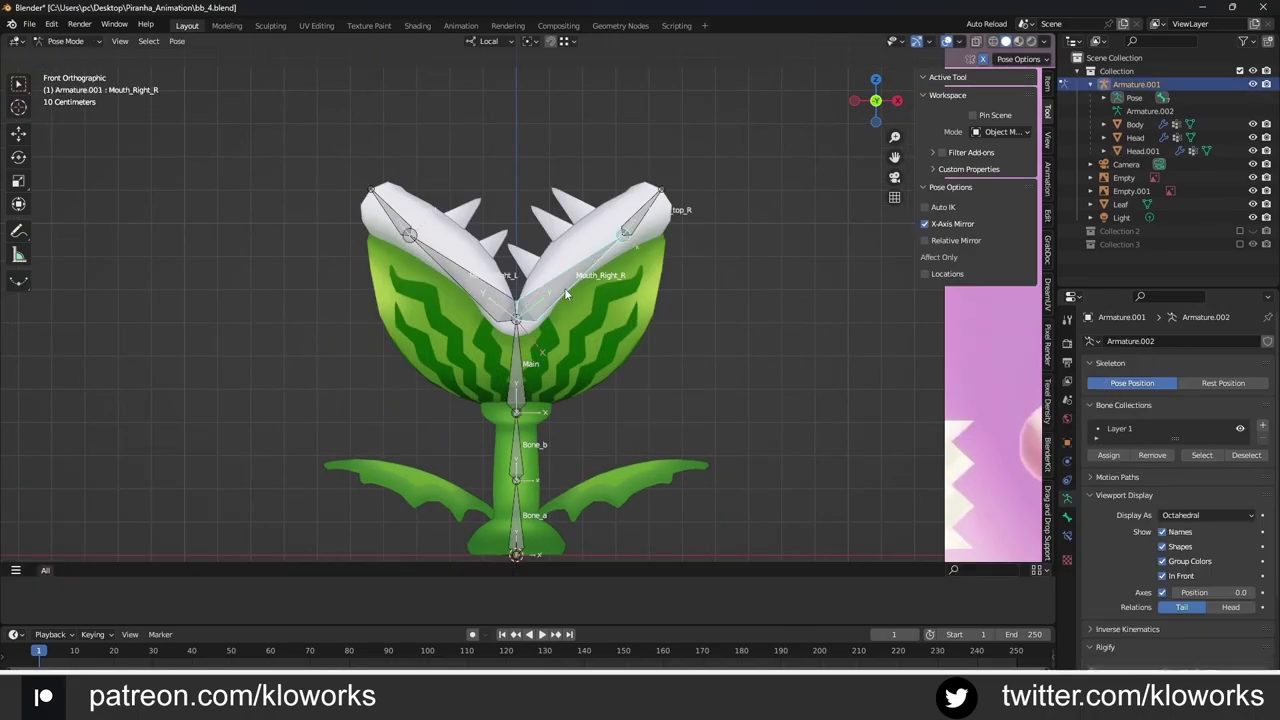
{"action": "right_click", "coordinate": [430, 285]}
{"action": "left_click", "coordinate": [430, 285]}
{"action": "middle_click_drag", "start_coordinate": [660, 467], "coordinate": [650, 422], "text": "shift"}
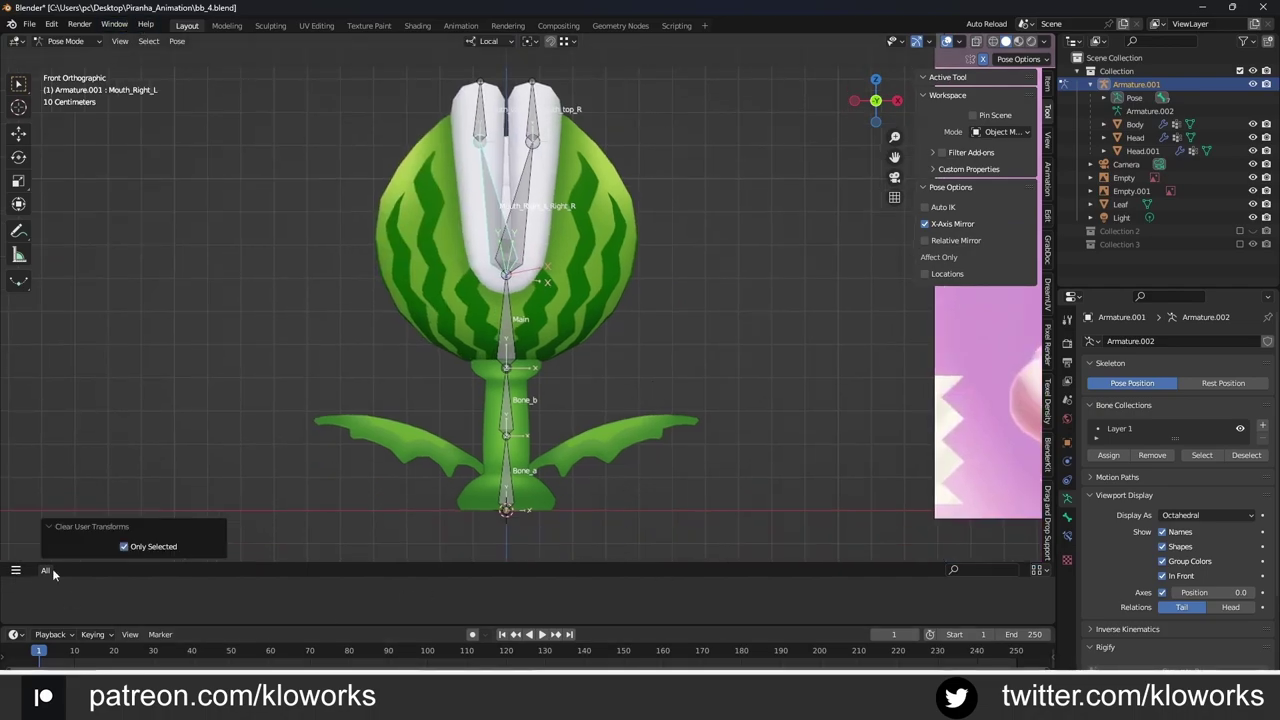
{"action": "left_click_drag", "start_coordinate": [520, 627], "coordinate": [520, 575]}
{"action": "scroll", "coordinate": [556, 307], "scroll_direction": "down", "scroll_amount": 2}
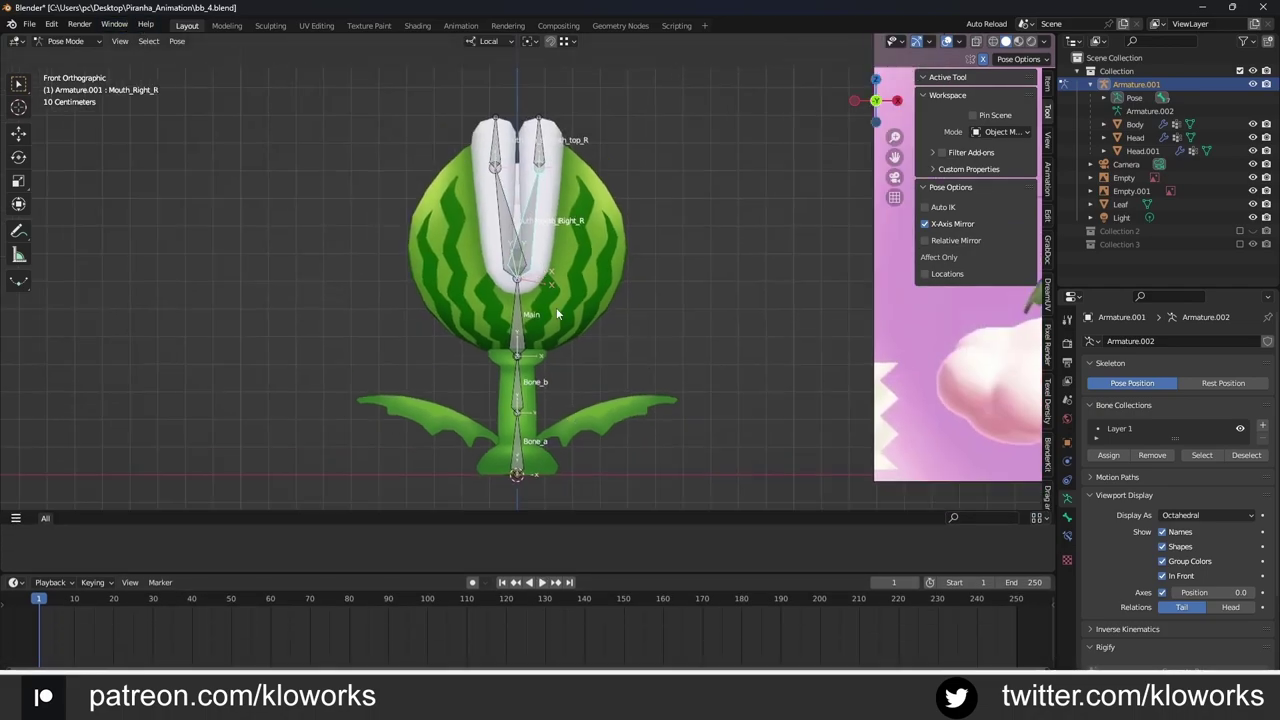
{"action": "middle_click_drag", "start_coordinate": [556, 307], "coordinate": [560, 358], "text": "shift"}
Step: Key the closed jaws at frame 1 and rotate them open at frame 40
{"action": "key", "text": "r"}
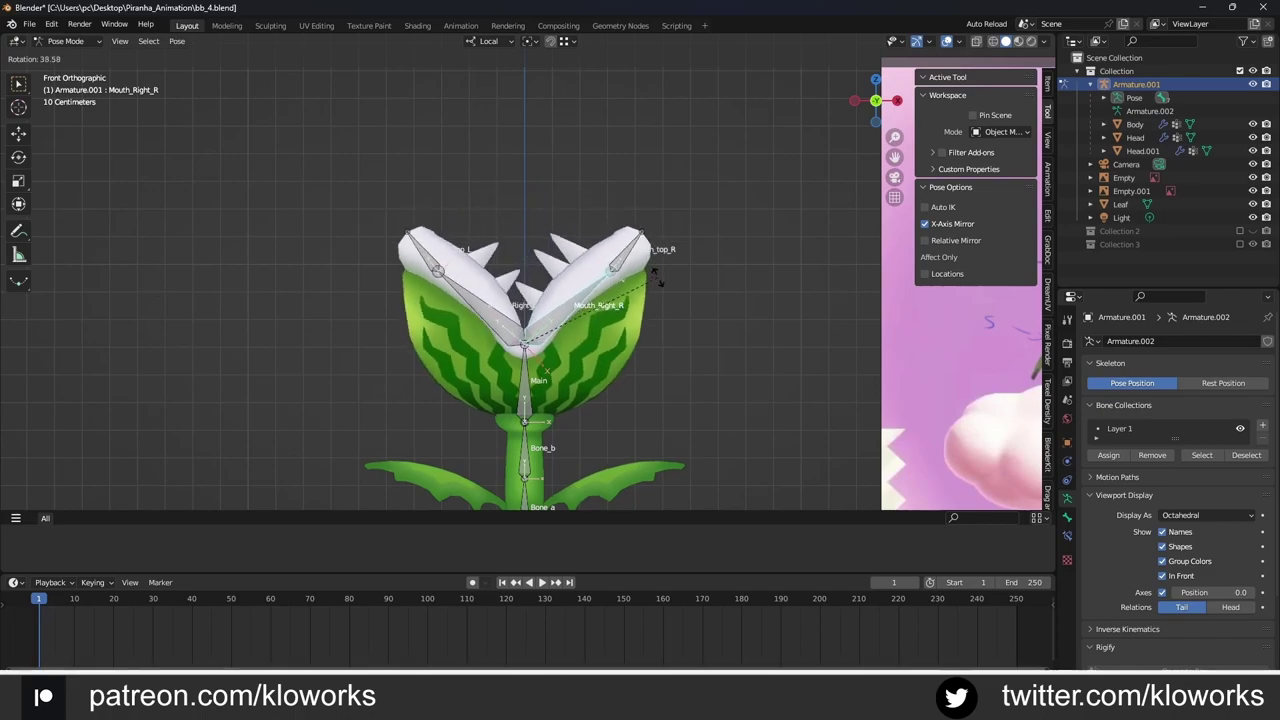
{"action": "right_click", "coordinate": [471, 591]}
{"action": "right_click", "coordinate": [305, 556]}
{"action": "left_click", "coordinate": [387, 613]}
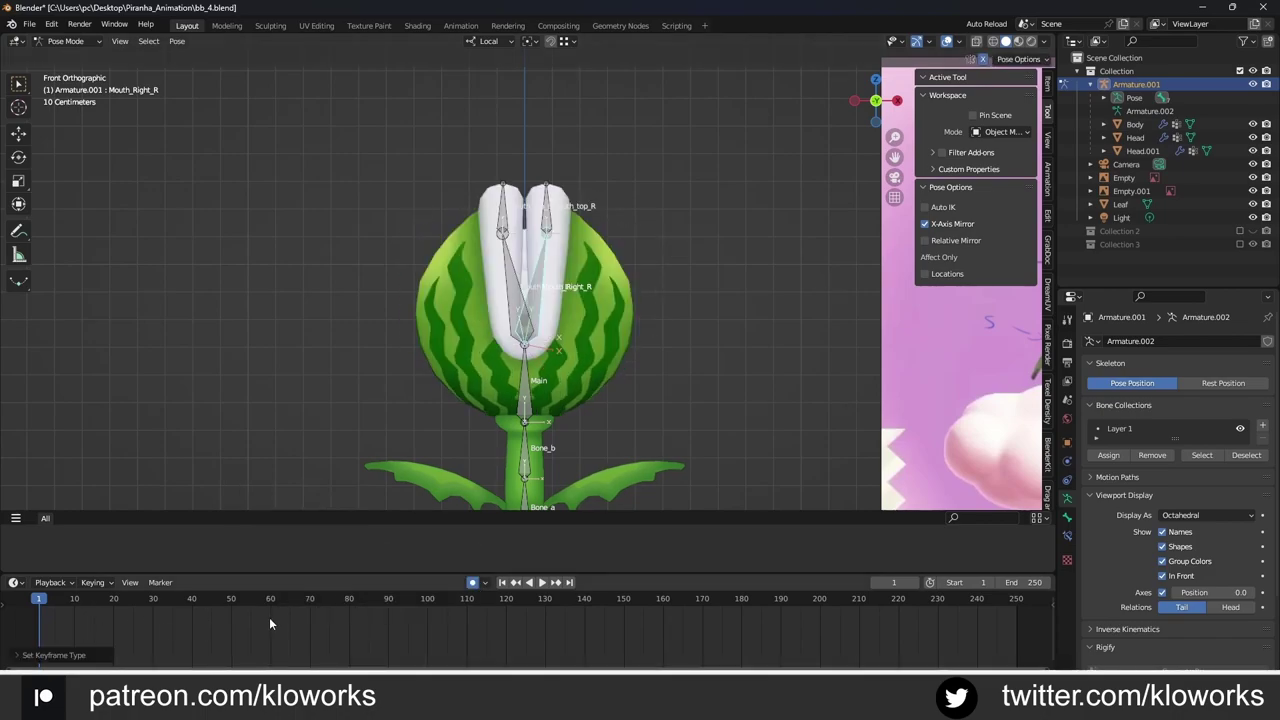
{"action": "left_click", "coordinate": [1048, 88]}
{"action": "key", "text": "Up"}
{"action": "key", "text": "Up"}
{"action": "key", "text": "r"}
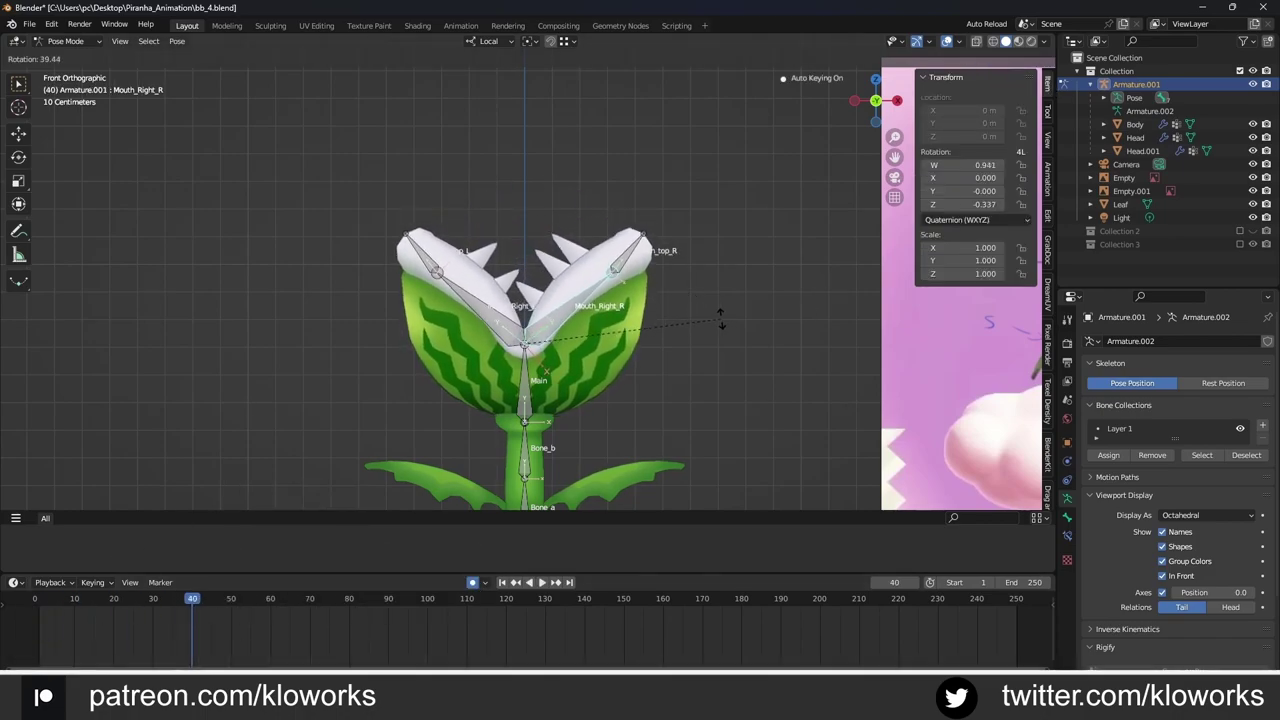
{"action": "left_click", "coordinate": [720, 320]}
{"action": "key", "text": "shift+Left"}
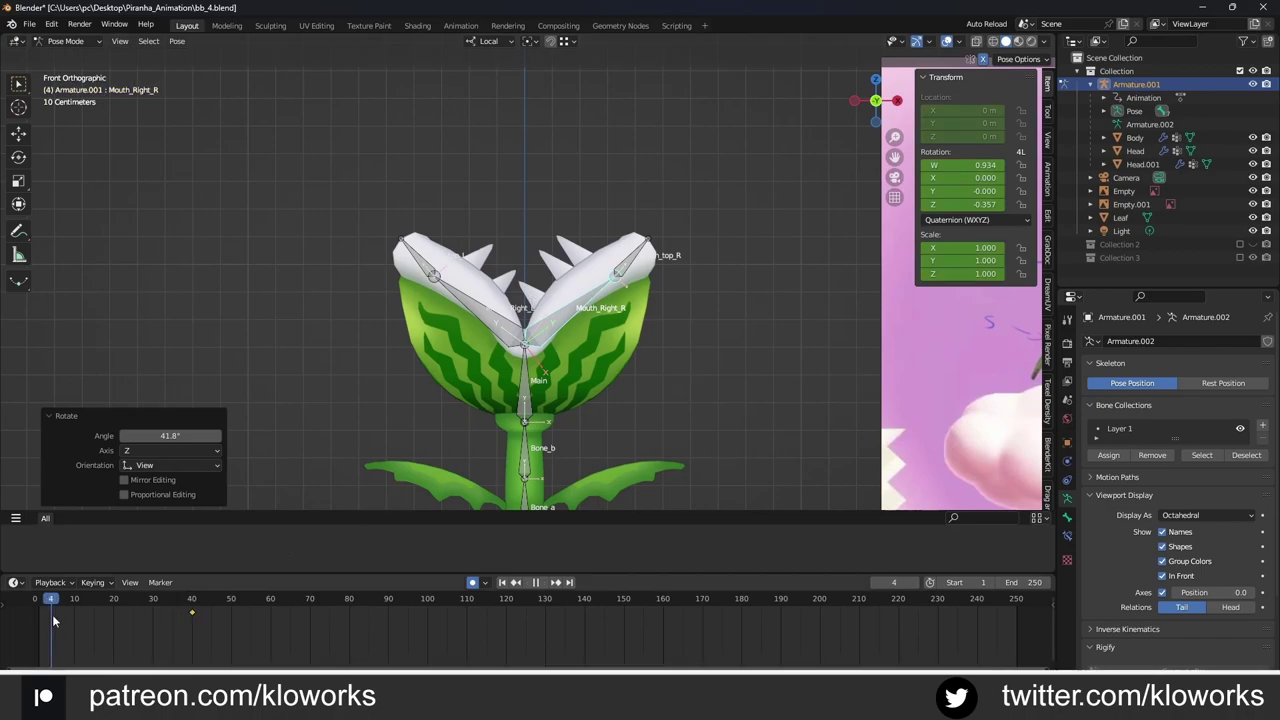
{"action": "right_click", "coordinate": [500, 320]}
{"action": "left_click", "coordinate": [500, 322]}
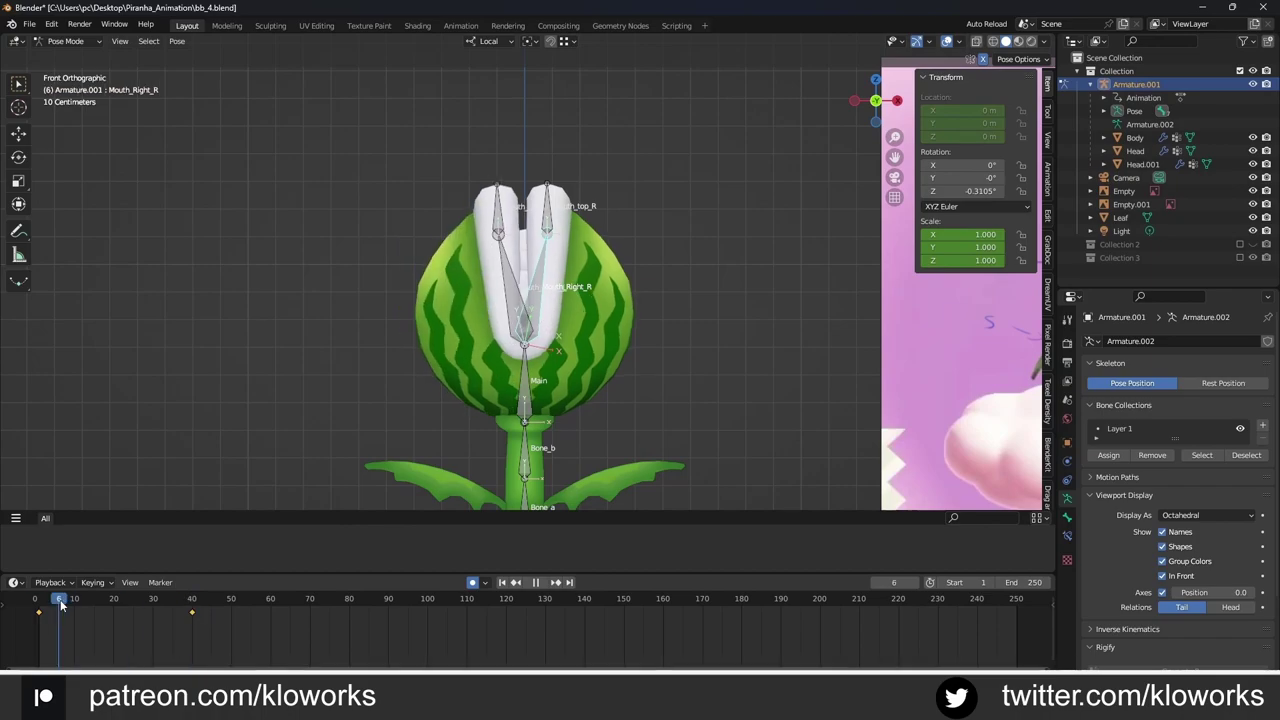
Step: Redo the open-jaw rotation on the Z axis at frame 40 and preview playback
{"action": "left_click_drag", "start_coordinate": [302, 612], "coordinate": [191, 612]}
{"action": "right_click", "coordinate": [502, 332]}
{"action": "left_click", "coordinate": [502, 327]}
{"action": "left_click", "coordinate": [40, 605]}
{"action": "key", "text": "space"}
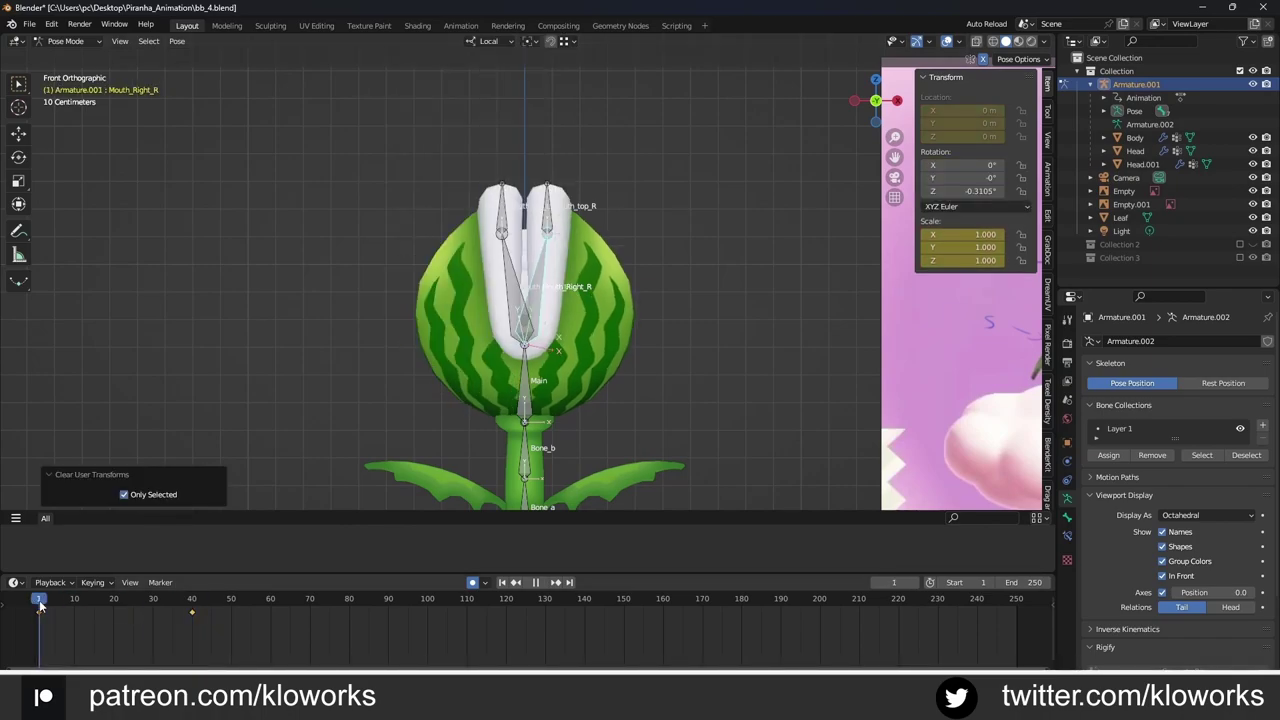
{"action": "left_click", "coordinate": [191, 612]}
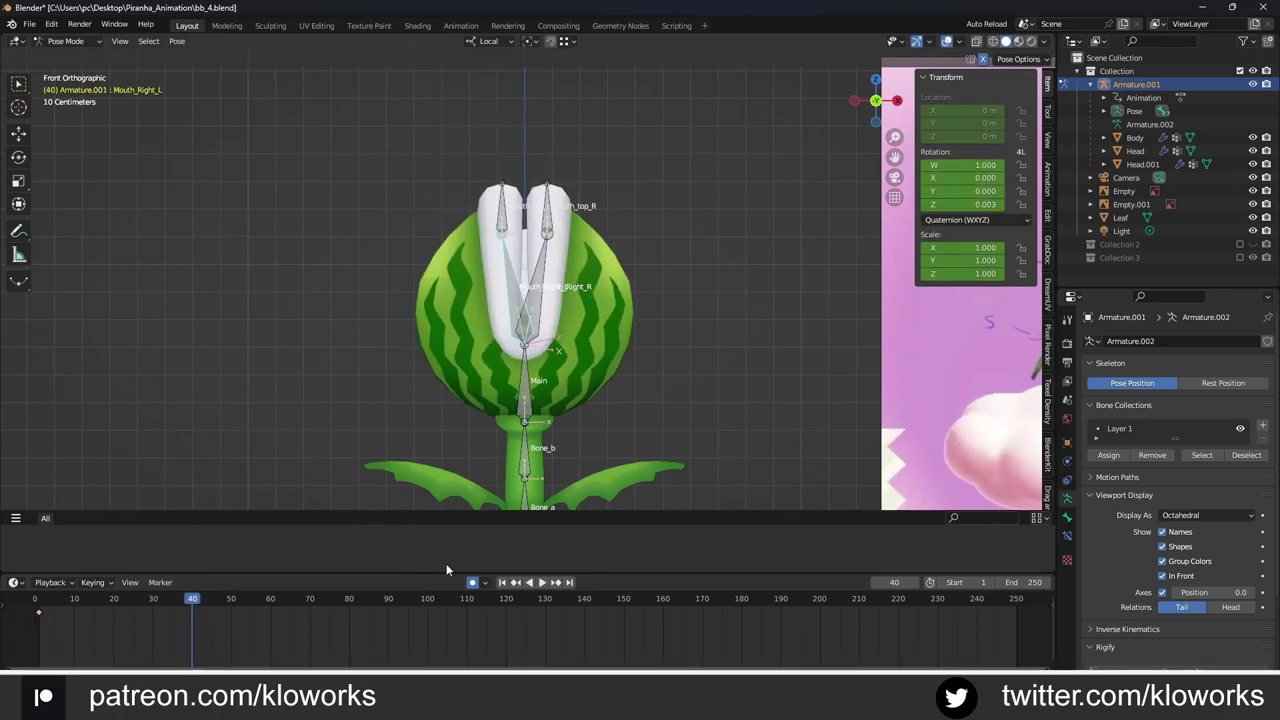
{"action": "key", "text": "r"}
{"action": "key", "text": "Return"}
{"action": "key", "text": "space"}
{"action": "left_click", "coordinate": [193, 621]}
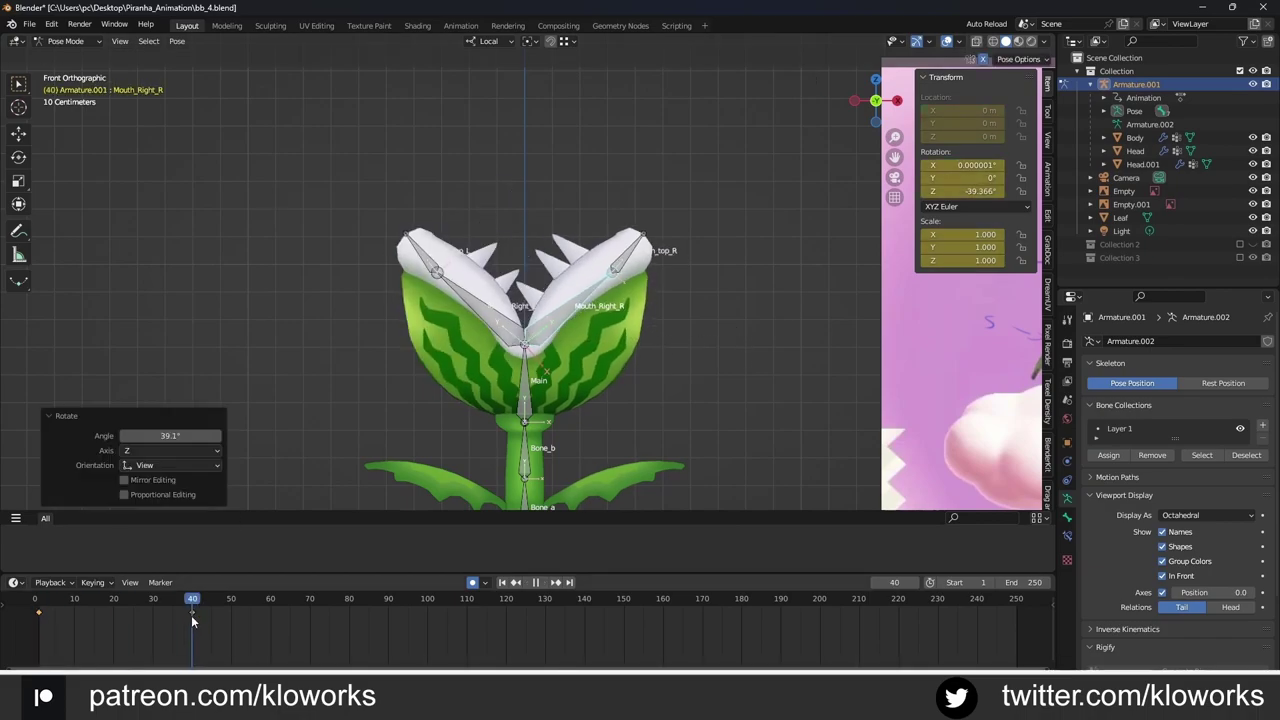
{"action": "key", "text": "Escape"}
Step: Reset the jaw to closed and keyframe it at frame 1
{"action": "key", "text": "alt+r"}
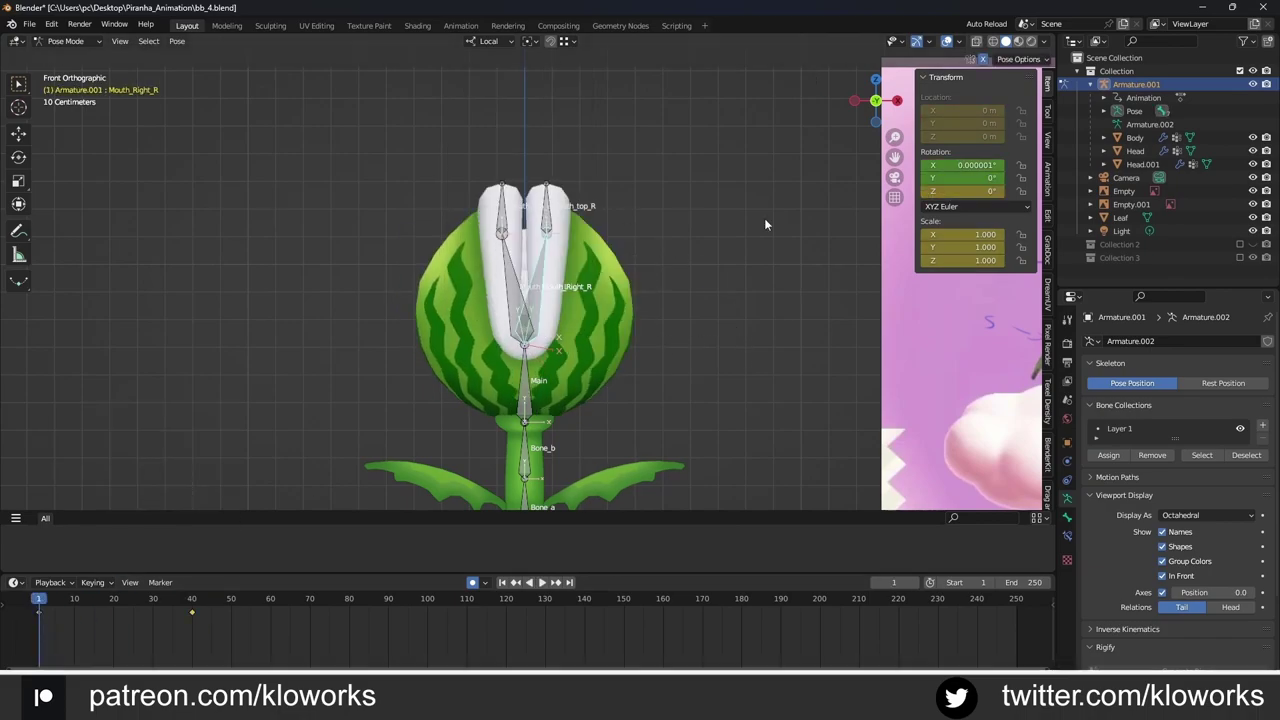
{"action": "right_click", "coordinate": [110, 606]}
{"action": "left_click", "coordinate": [110, 606]}
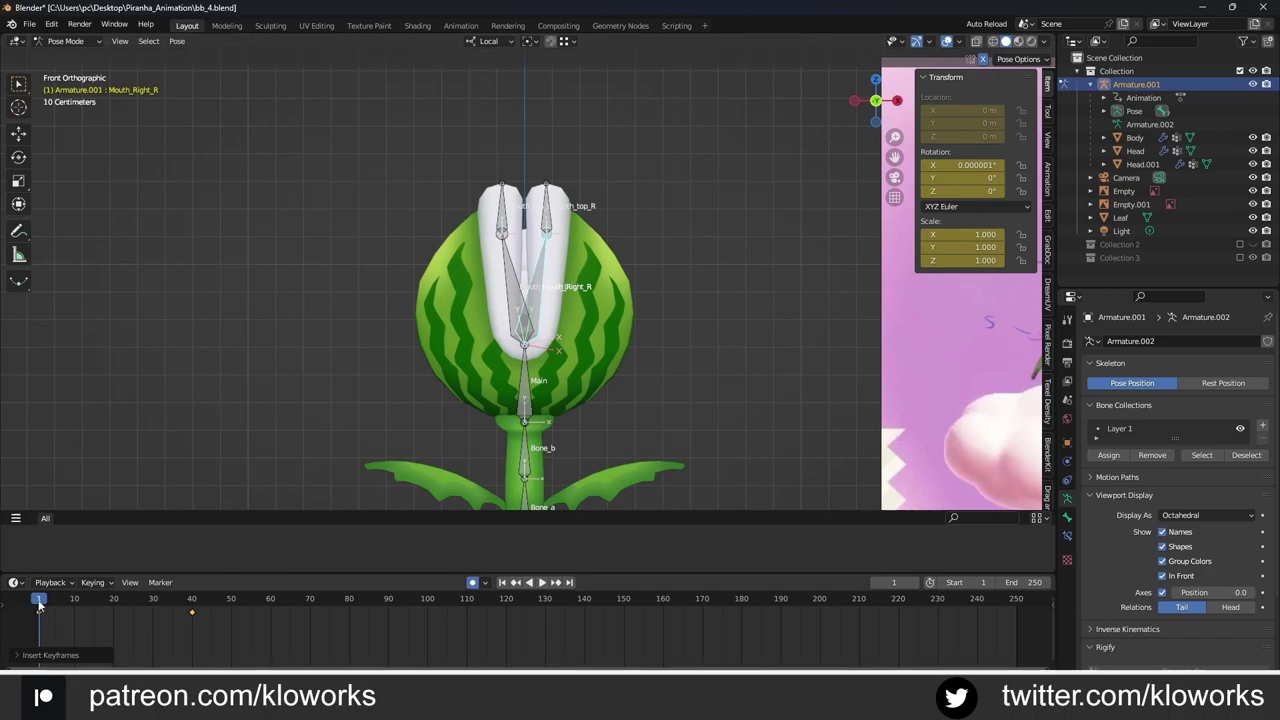
{"action": "left_click_drag", "start_coordinate": [40, 606], "coordinate": [204, 607]}
{"action": "key", "text": "ctrl+z"}
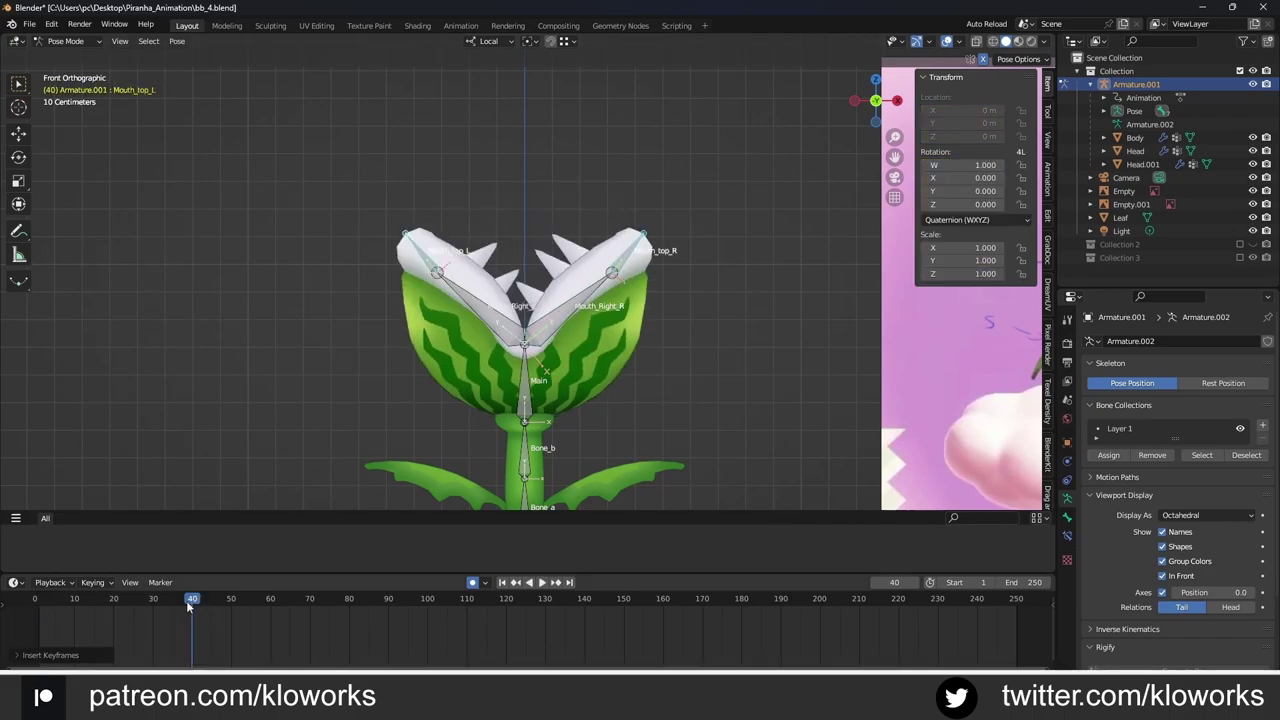
{"action": "key", "text": "shift+Left"}
Step: Set the bone rotation mode to XYZ Euler and key its closed and open rotations
{"action": "left_click", "coordinate": [975, 219]}
{"action": "left_click", "coordinate": [965, 240]}
{"action": "key", "text": "i"}
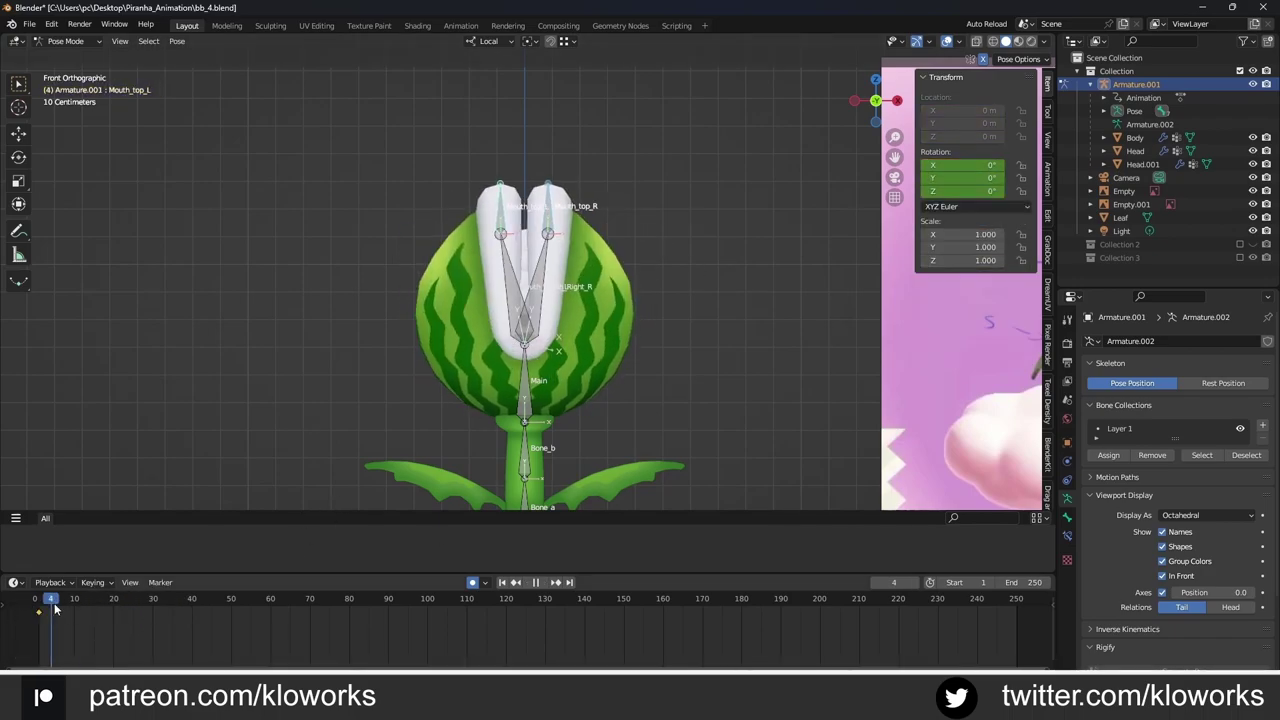
{"action": "key", "text": "Up"}
{"action": "left_click", "coordinate": [643, 262]}
{"action": "left_click", "coordinate": [41, 613]}
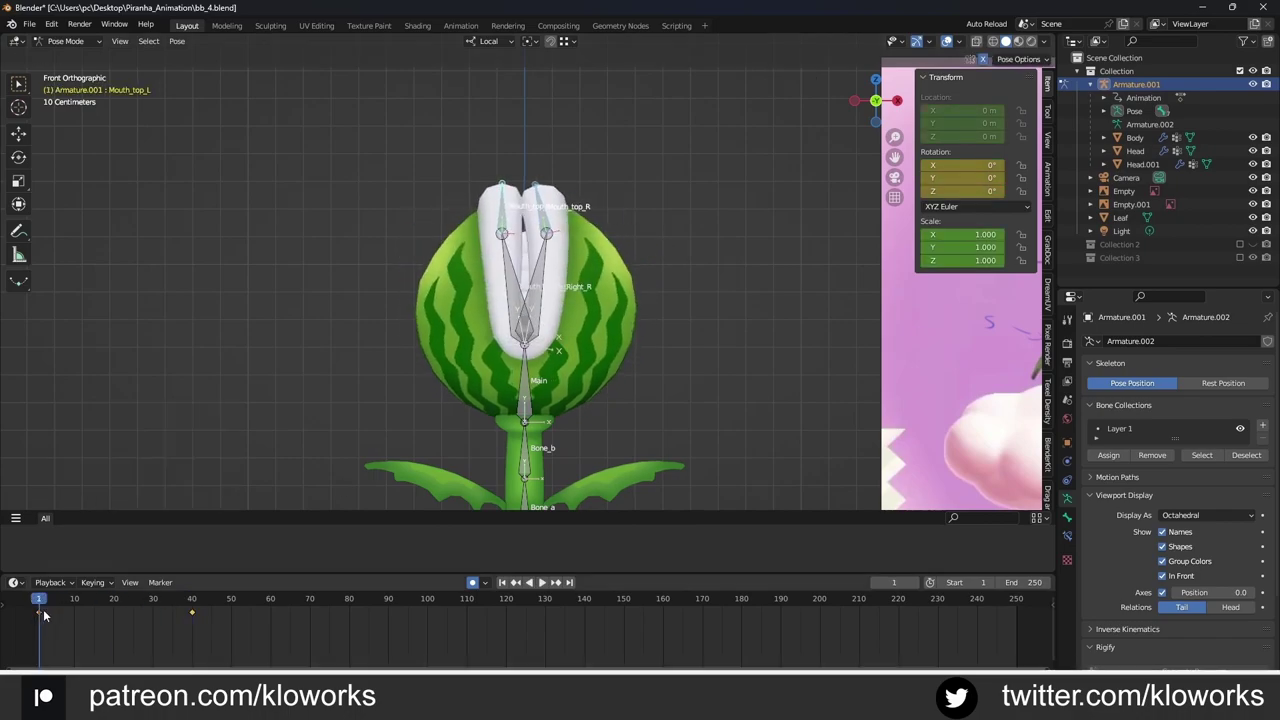
{"action": "left_click", "coordinate": [552, 193]}
{"action": "left_click", "coordinate": [45, 600]}
{"action": "key", "text": "space"}
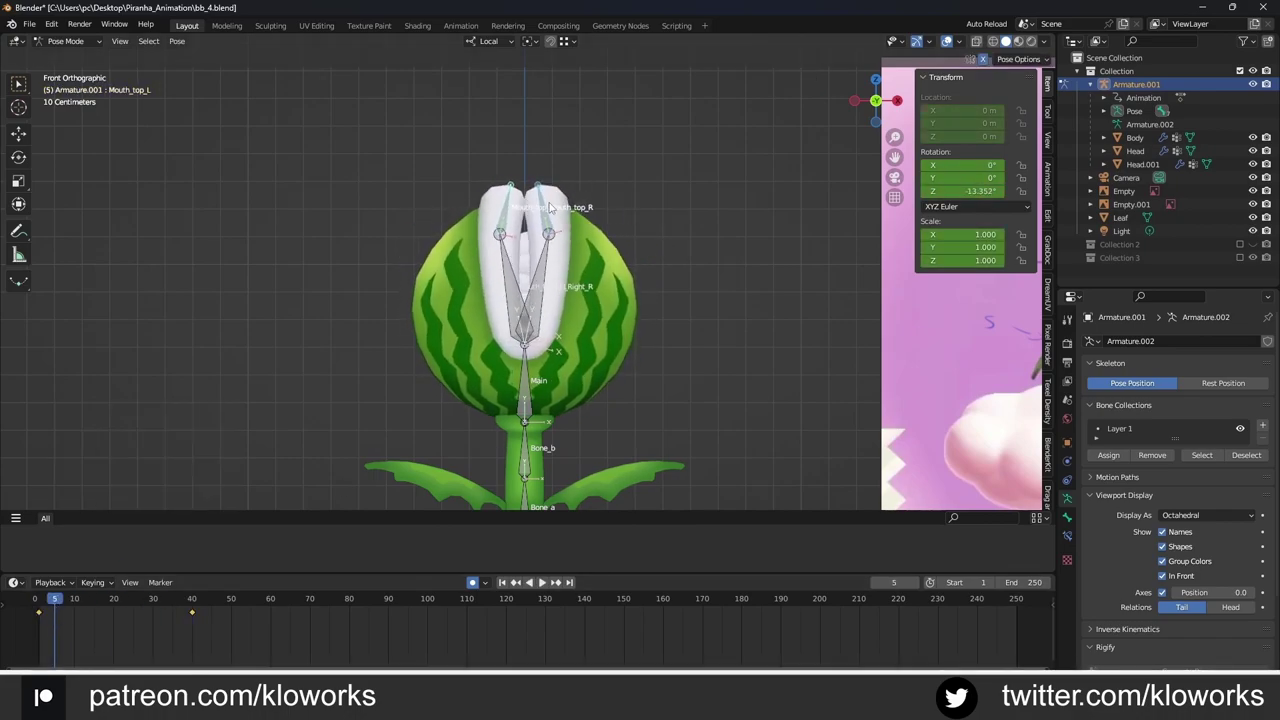
{"action": "left_click", "coordinate": [573, 200]}
{"action": "left_click_drag", "start_coordinate": [40, 600], "coordinate": [188, 600]}
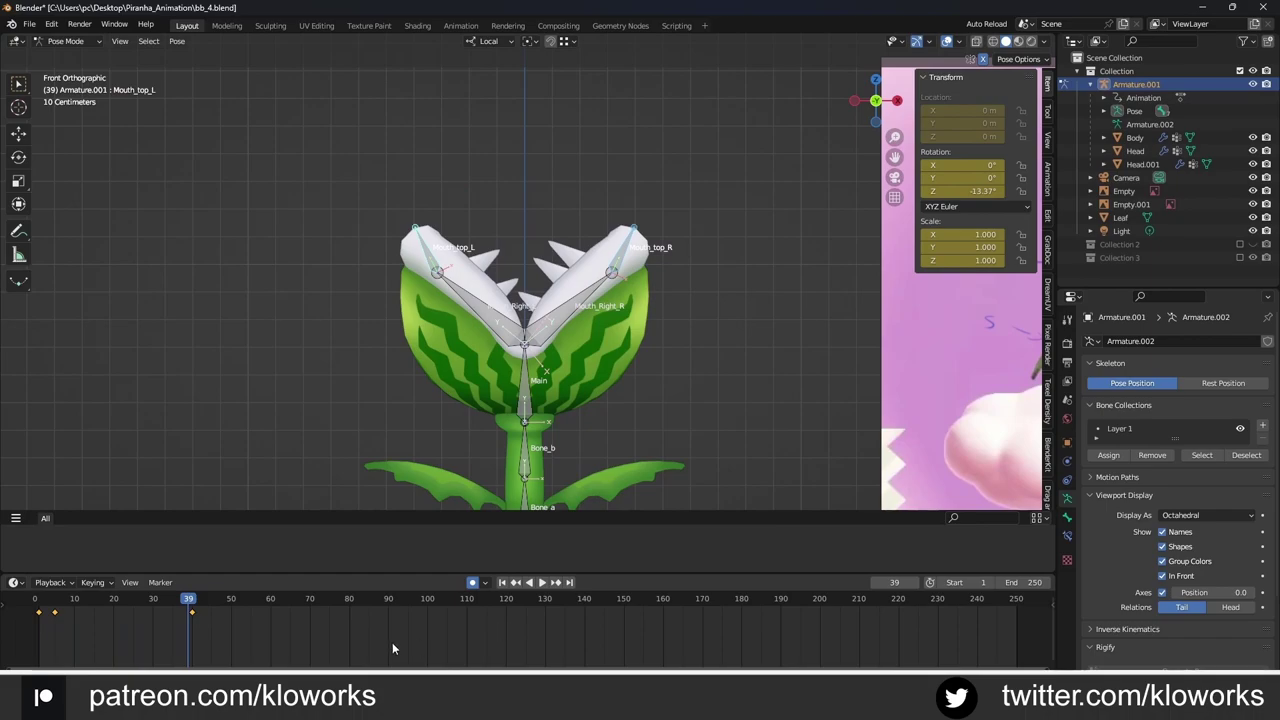
Step: Review the scene output settings and play the chomp animation from frame 1
{"action": "left_click", "coordinate": [1068, 365]}
{"action": "left_click", "coordinate": [196, 610]}
{"action": "scroll", "coordinate": [145, 631], "scroll_direction": "up", "scroll_amount": 5}
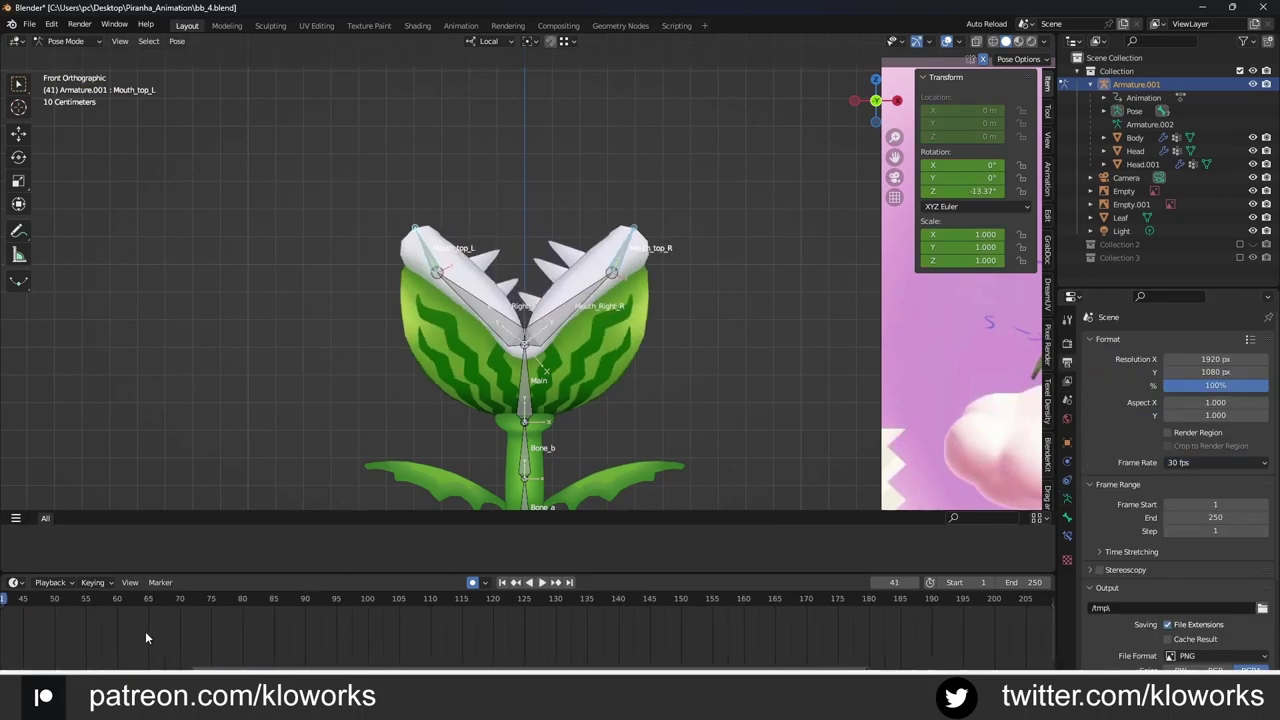
{"action": "scroll", "coordinate": [468, 255], "scroll_direction": "down", "scroll_amount": 2}
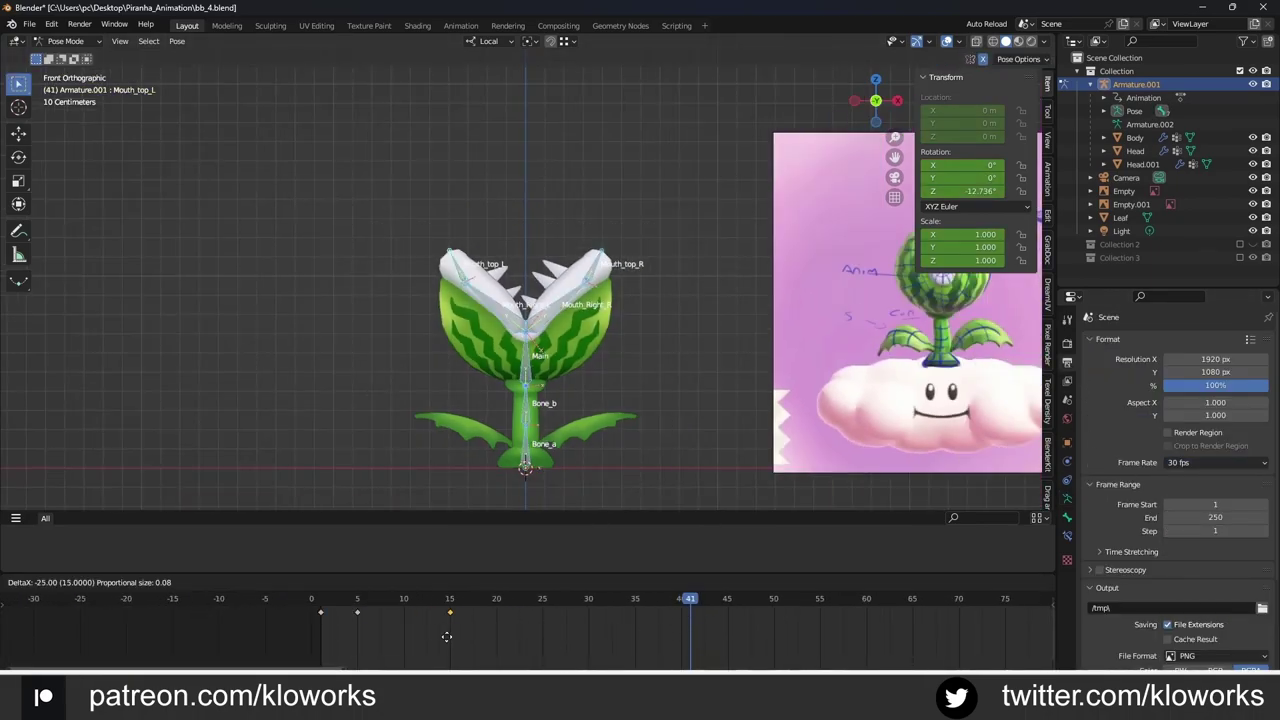
{"action": "key", "text": "shift+Left"}
{"action": "scroll", "coordinate": [484, 662], "scroll_direction": "up", "scroll_amount": 4}
{"action": "key", "text": "space"}
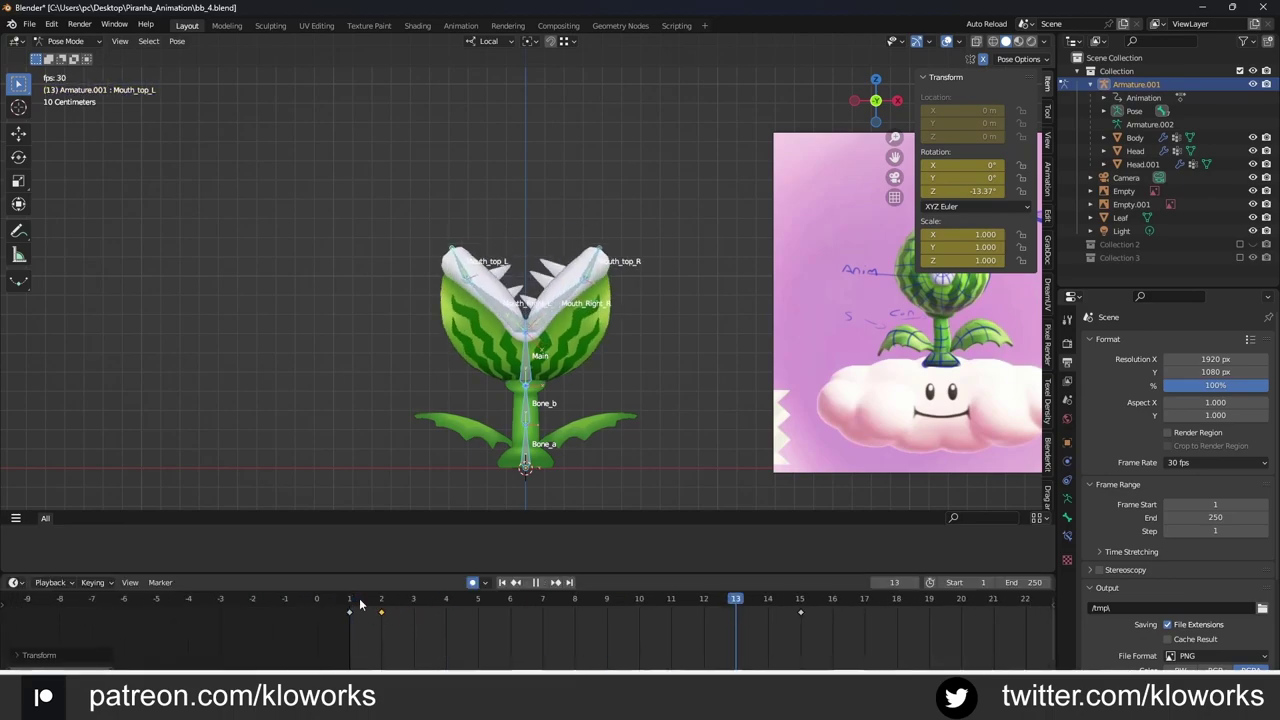
Step: Duplicate the first closed-jaw keyframe to frame 22 and preview the animation
{"action": "key", "text": "shift+d"}
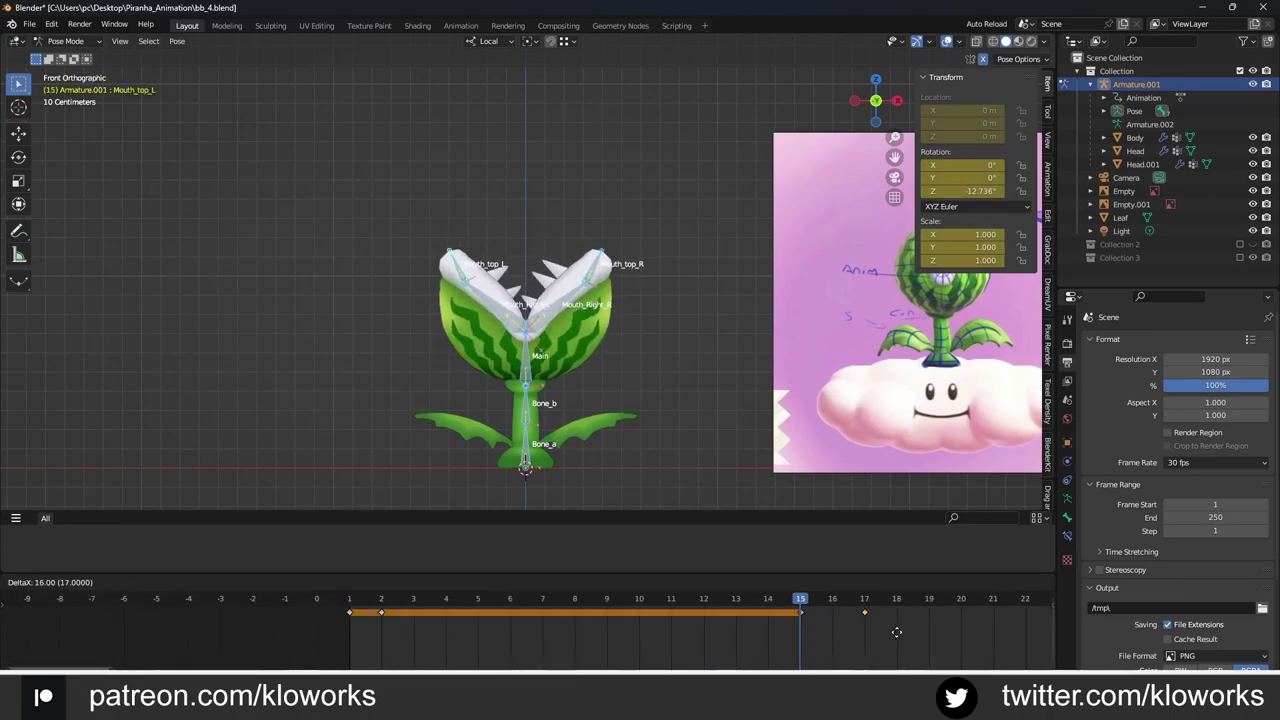
{"action": "left_click", "coordinate": [897, 643]}
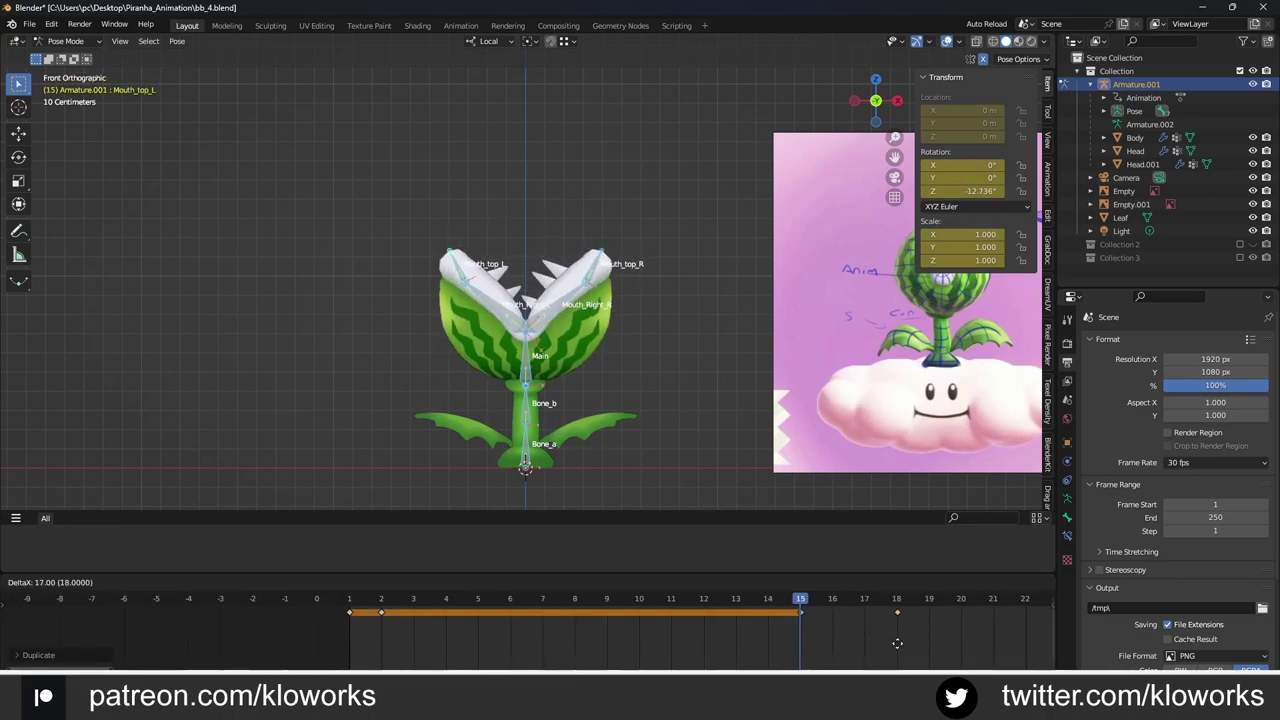
{"action": "left_click", "coordinate": [1009, 627]}
{"action": "left_click", "coordinate": [395, 627]}
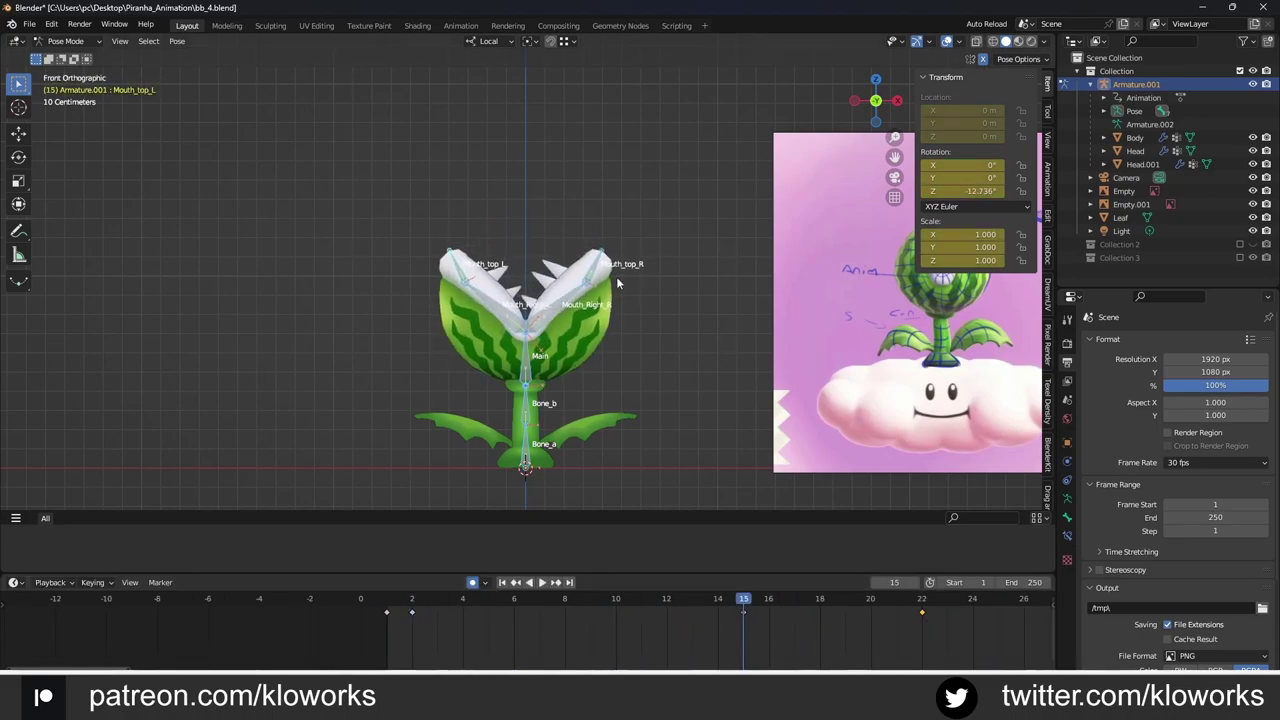
{"action": "left_click", "coordinate": [675, 285]}
{"action": "key", "text": "space"}
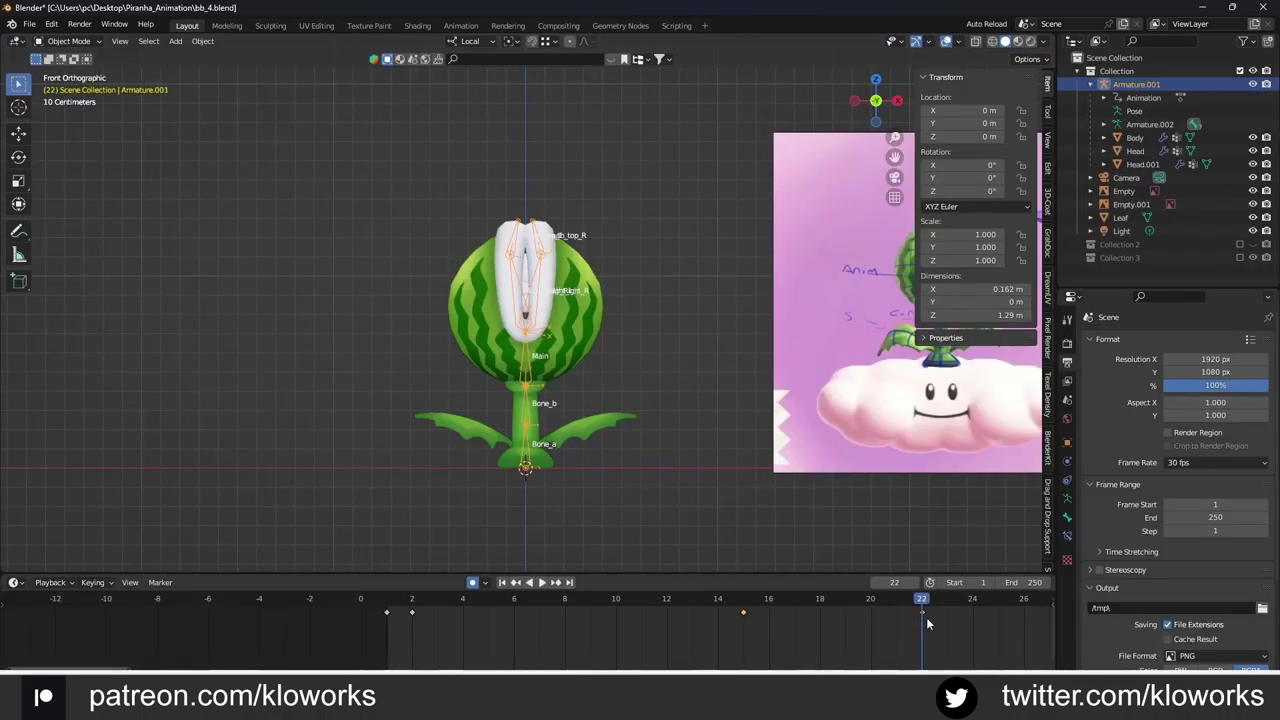
Step: End the scene at frame 22 and duplicate the frame-2 keyframe near frame 21
{"action": "key", "text": "ctrl+End"}
{"action": "left_click", "coordinate": [540, 582]}
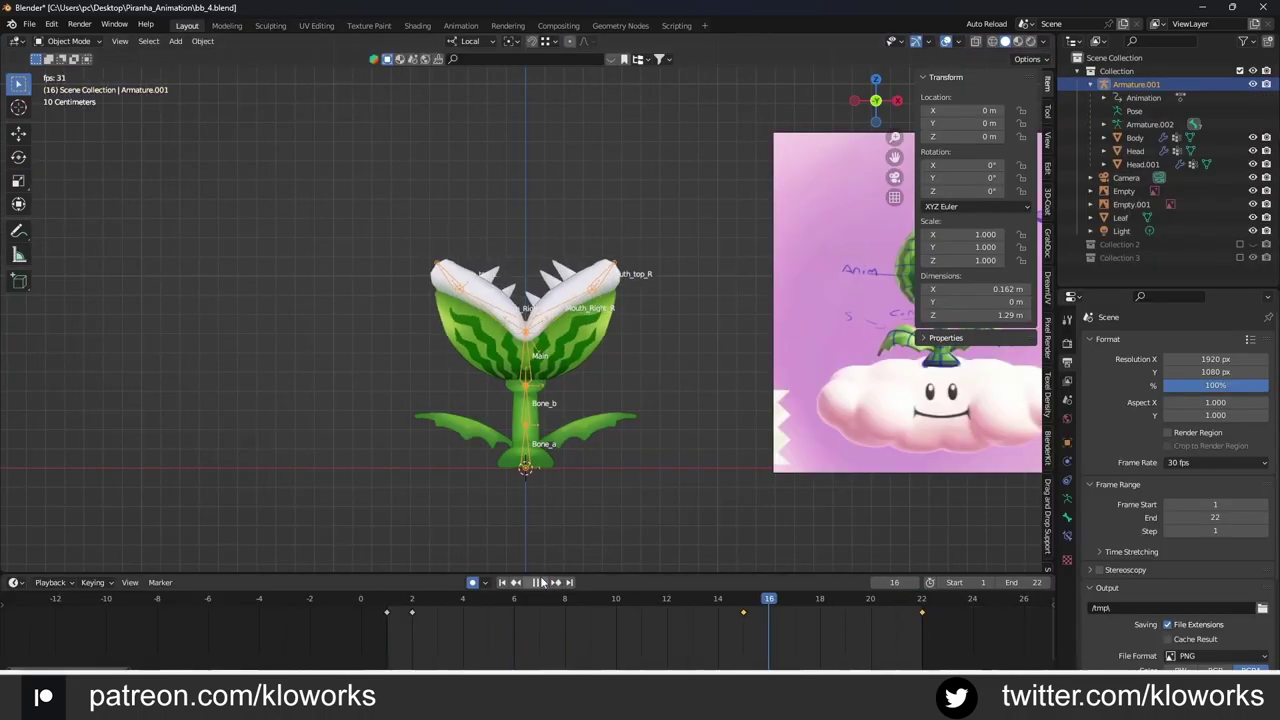
{"action": "left_click", "coordinate": [413, 613]}
{"action": "key", "text": "ctrl+Tab"}
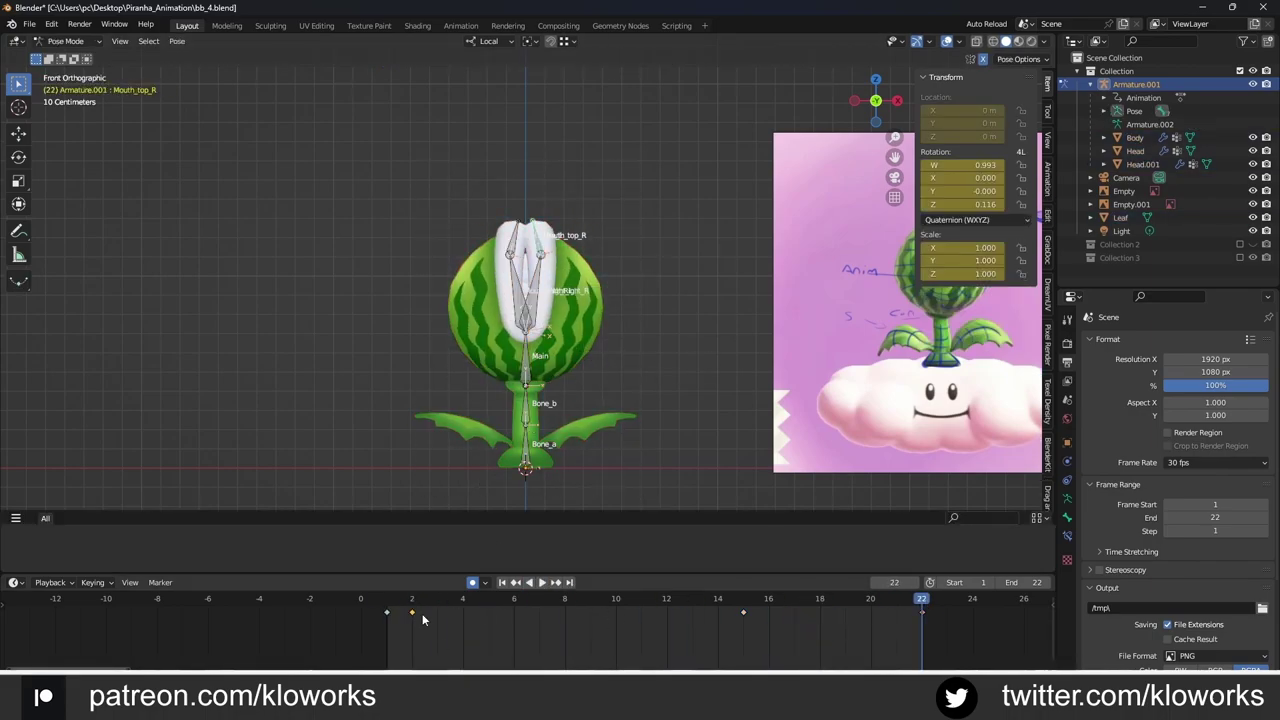
{"action": "key", "text": "shift+d"}
{"action": "left_click", "coordinate": [893, 625]}
{"action": "key", "text": "space"}
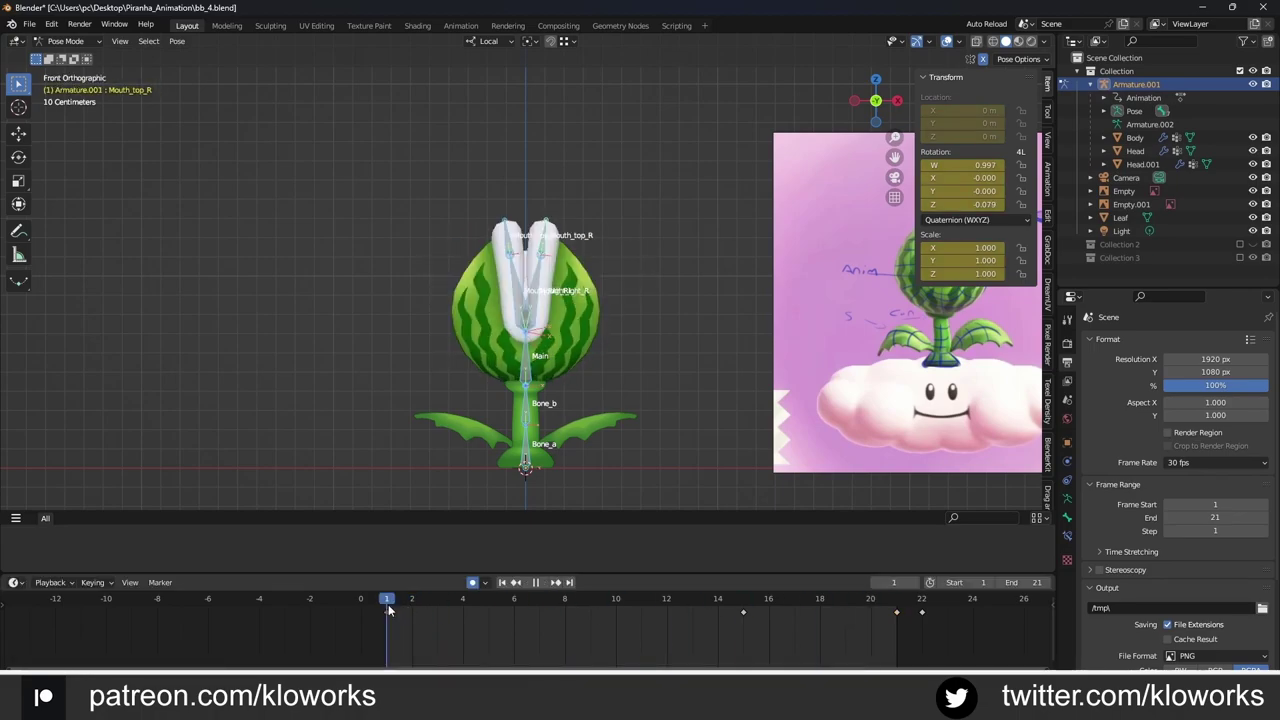
Step: Rotate Mouth_Right_R slightly and key the closed mouth pose near frame 21
{"action": "scroll", "coordinate": [525, 290], "scroll_direction": "up", "scroll_amount": 2}
{"action": "left_click", "coordinate": [540, 230]}
{"action": "key", "text": "r"}
{"action": "left_click", "coordinate": [922, 615]}
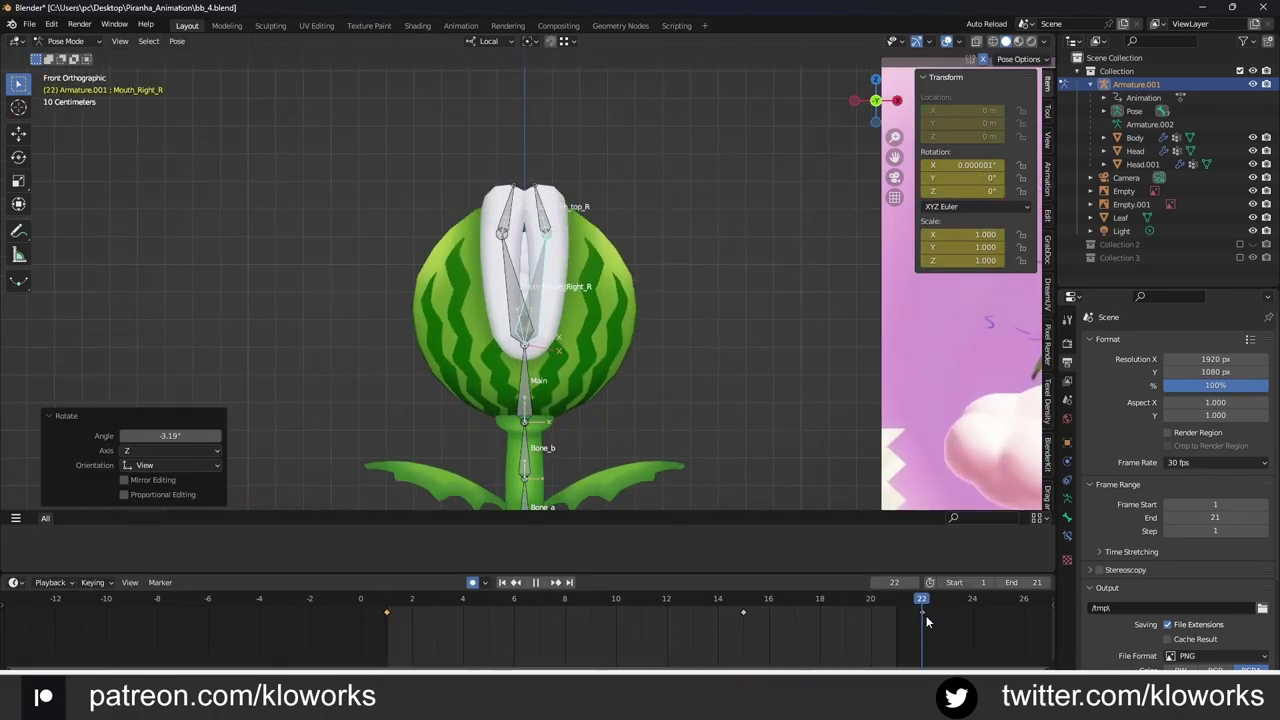
{"action": "key", "text": "i"}
{"action": "left_click_drag", "start_coordinate": [922, 612], "coordinate": [410, 600]}
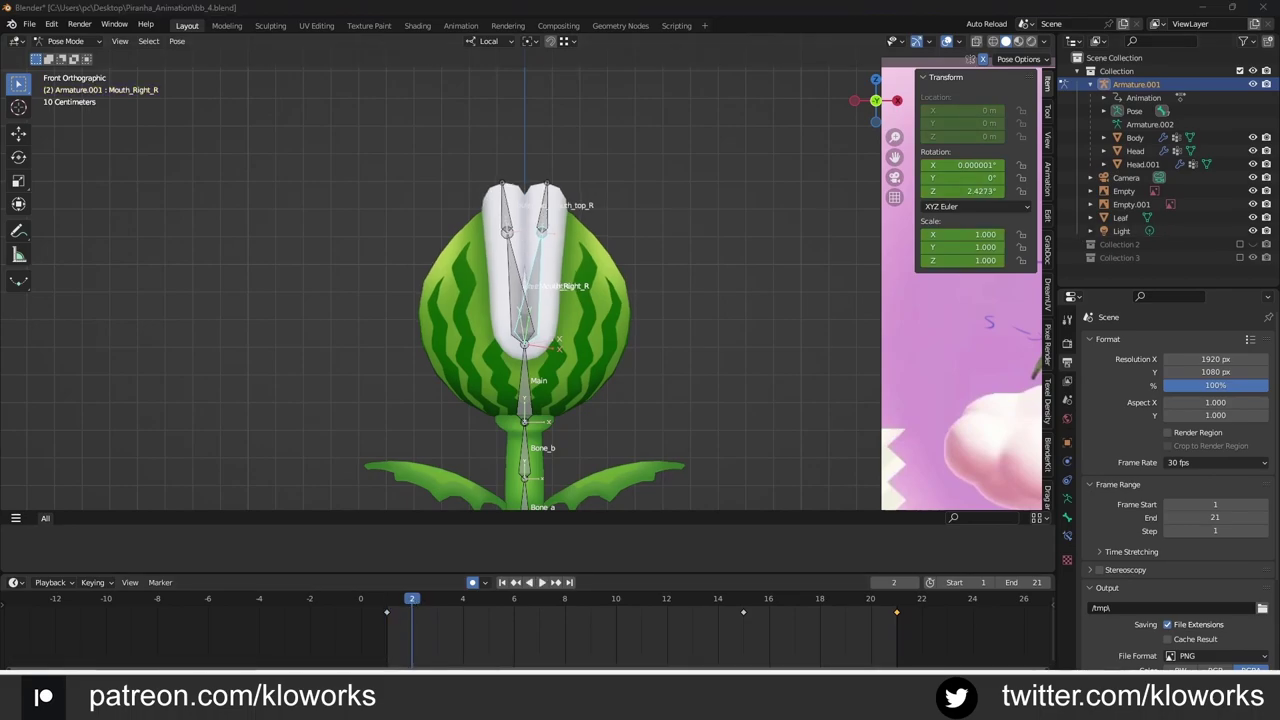
Step: Key the mouth open at frame 6 and closed again at frame 10
{"action": "left_click_drag", "start_coordinate": [412, 600], "coordinate": [510, 600]}
{"action": "key", "text": "space"}
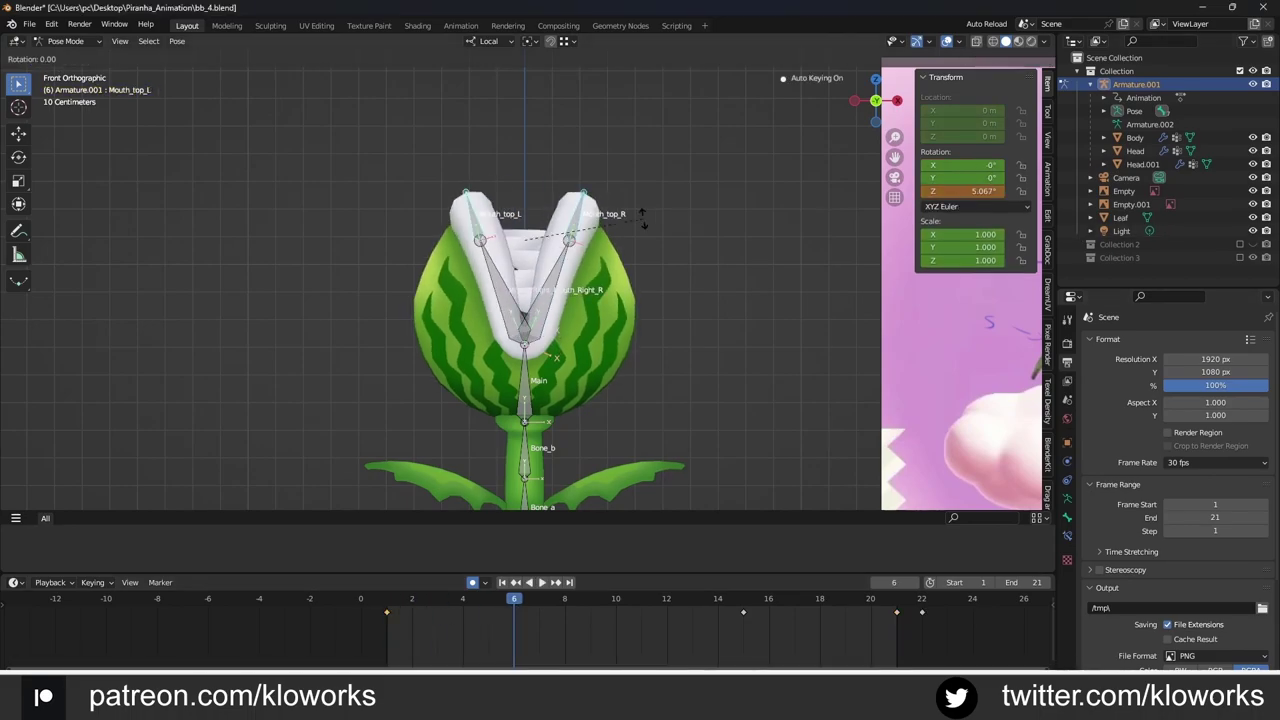
{"action": "left_click", "coordinate": [587, 203]}
{"action": "key", "text": "i"}
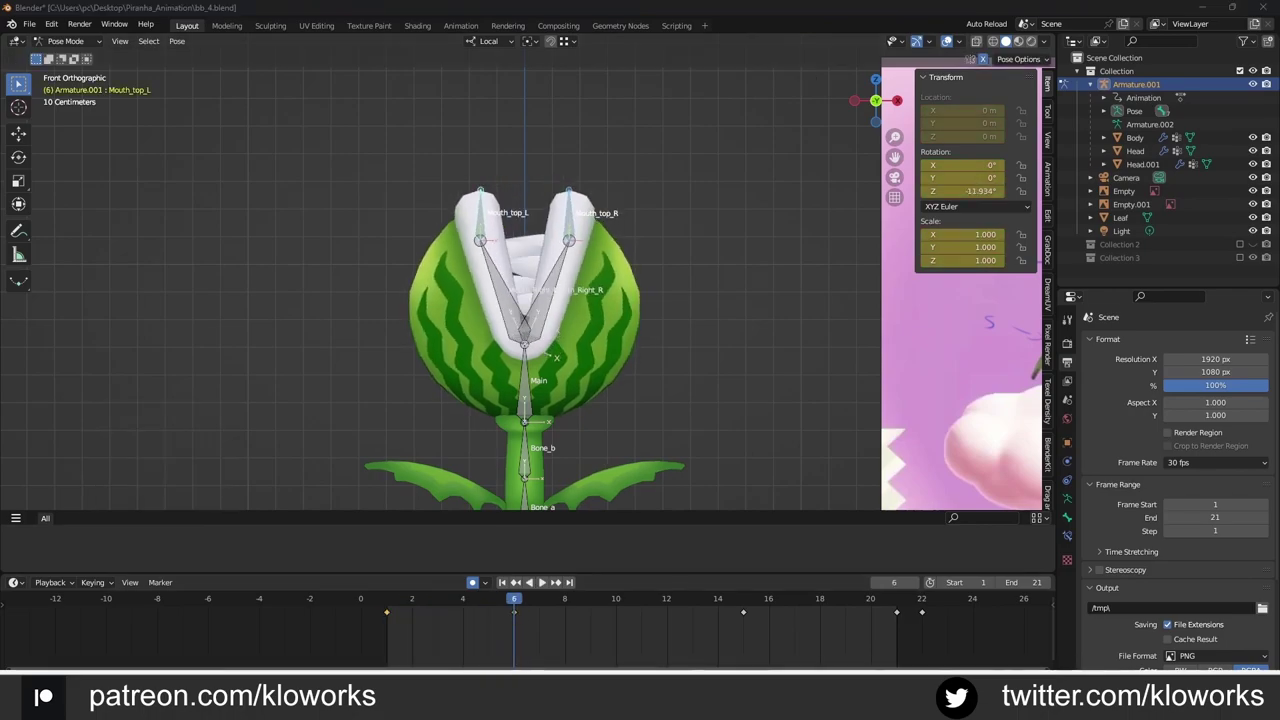
{"action": "mouse_move", "coordinate": [519, 600]}
{"action": "left_mouse_down"}
{"action": "mouse_move", "coordinate": [743, 607]}
{"action": "mouse_move", "coordinate": [509, 607]}
{"action": "mouse_move", "coordinate": [612, 638]}
{"action": "left_mouse_up"}
{"action": "key", "text": "i"}
Step: Key the wide-open mouth at frame 15 and play the chomp loop
{"action": "left_click", "coordinate": [743, 600]}
{"action": "key", "text": "r"}
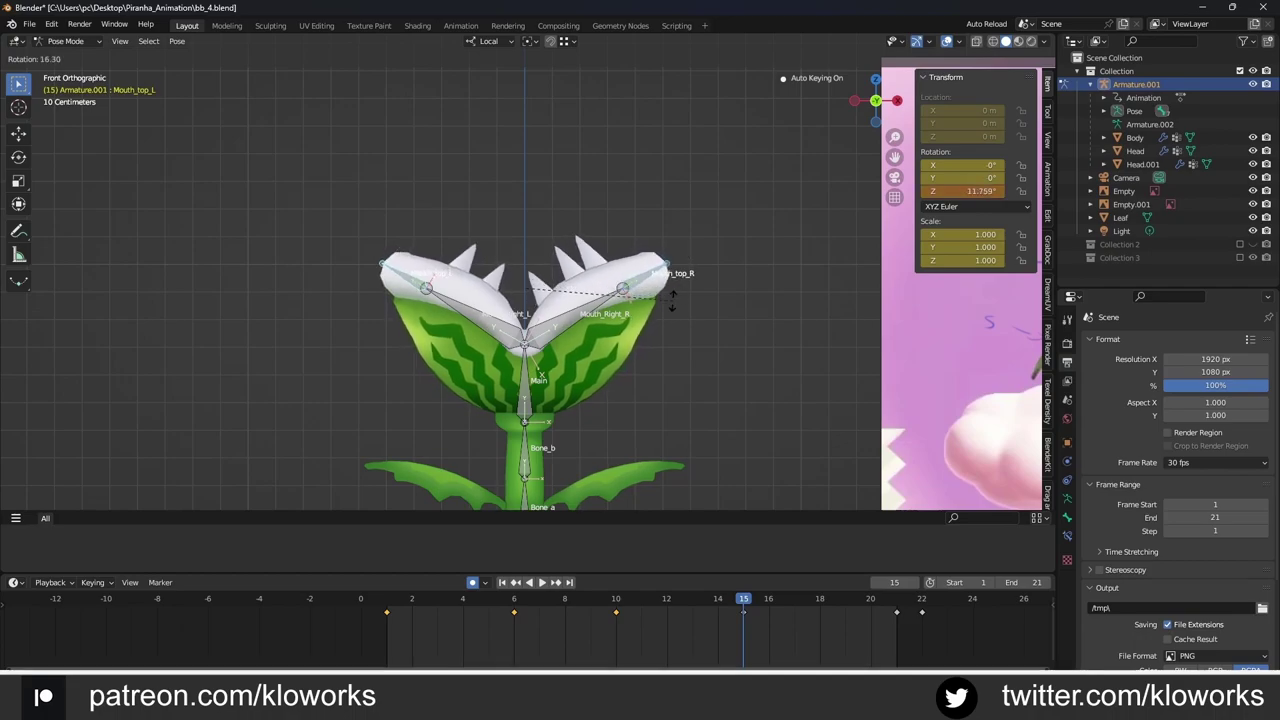
{"action": "left_click", "coordinate": [688, 290]}
{"action": "key", "text": "i"}
{"action": "key", "text": "space"}
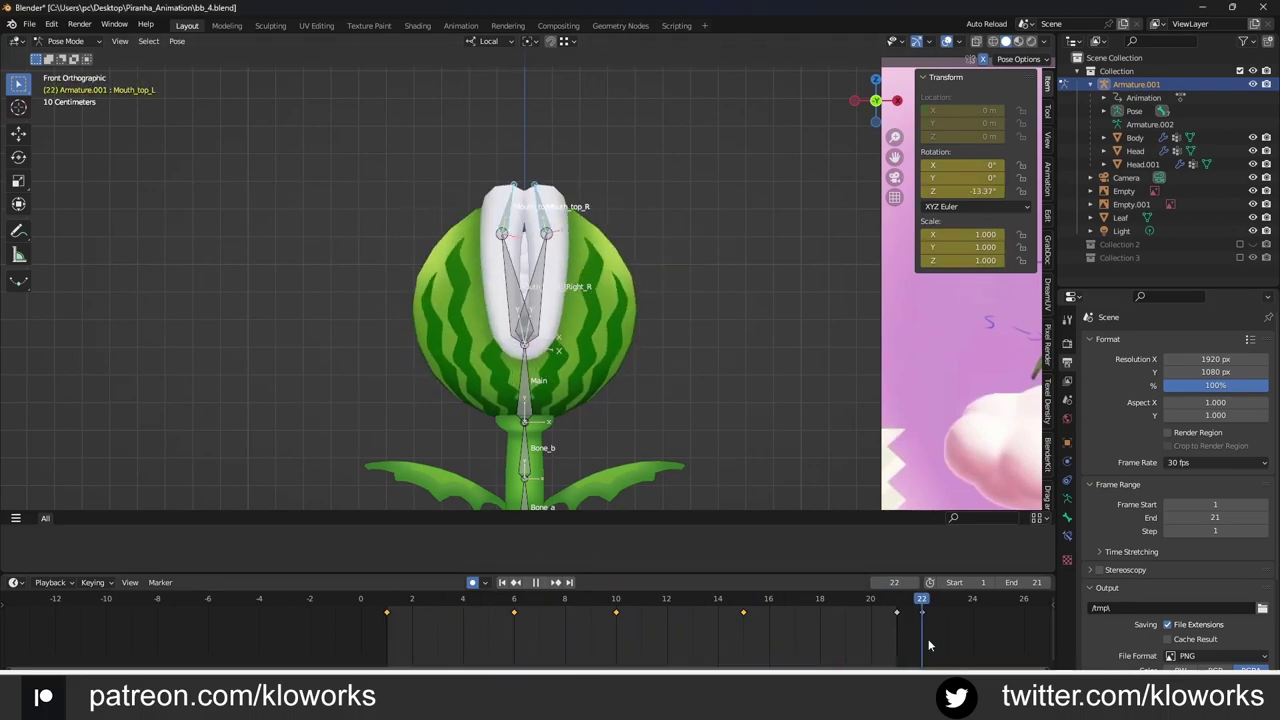
{"action": "key", "text": "space"}
Step: Shift the Main bone up the stem and copy its frame-1 key to frame 21
{"action": "left_click", "coordinate": [518, 405]}
{"action": "key", "text": "w"}
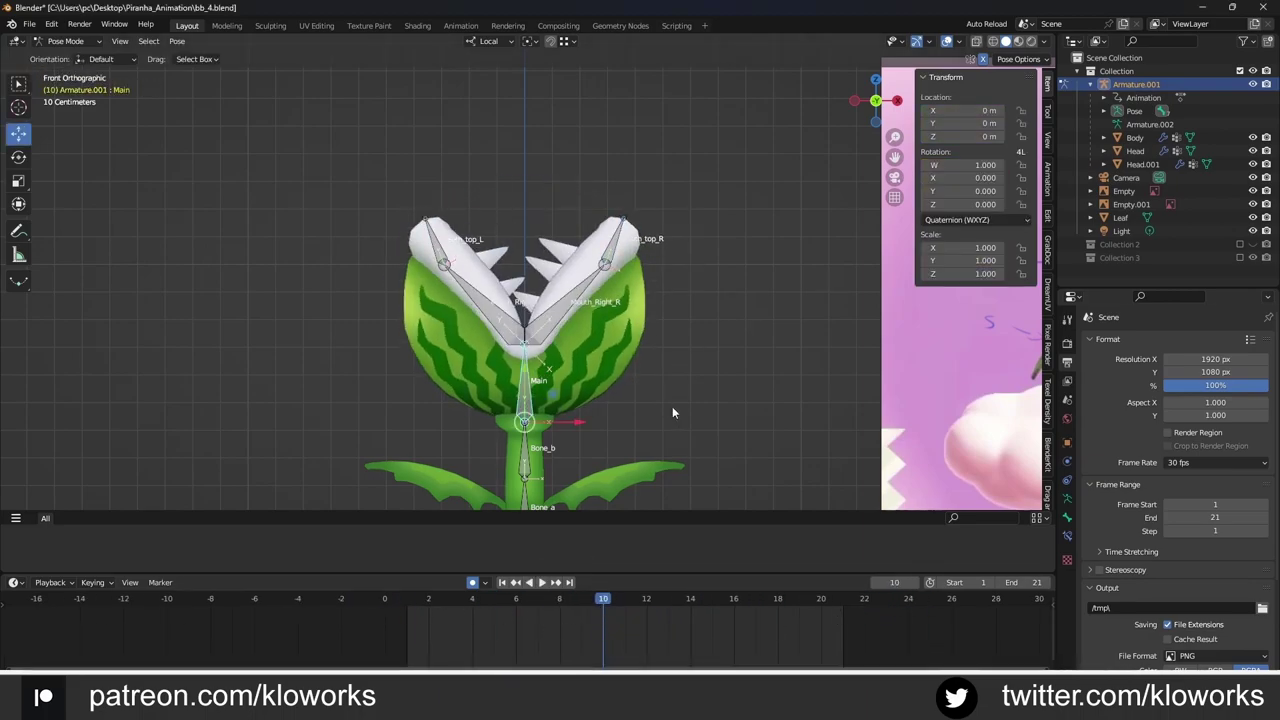
{"action": "left_click_drag", "start_coordinate": [526, 398], "coordinate": [530, 358]}
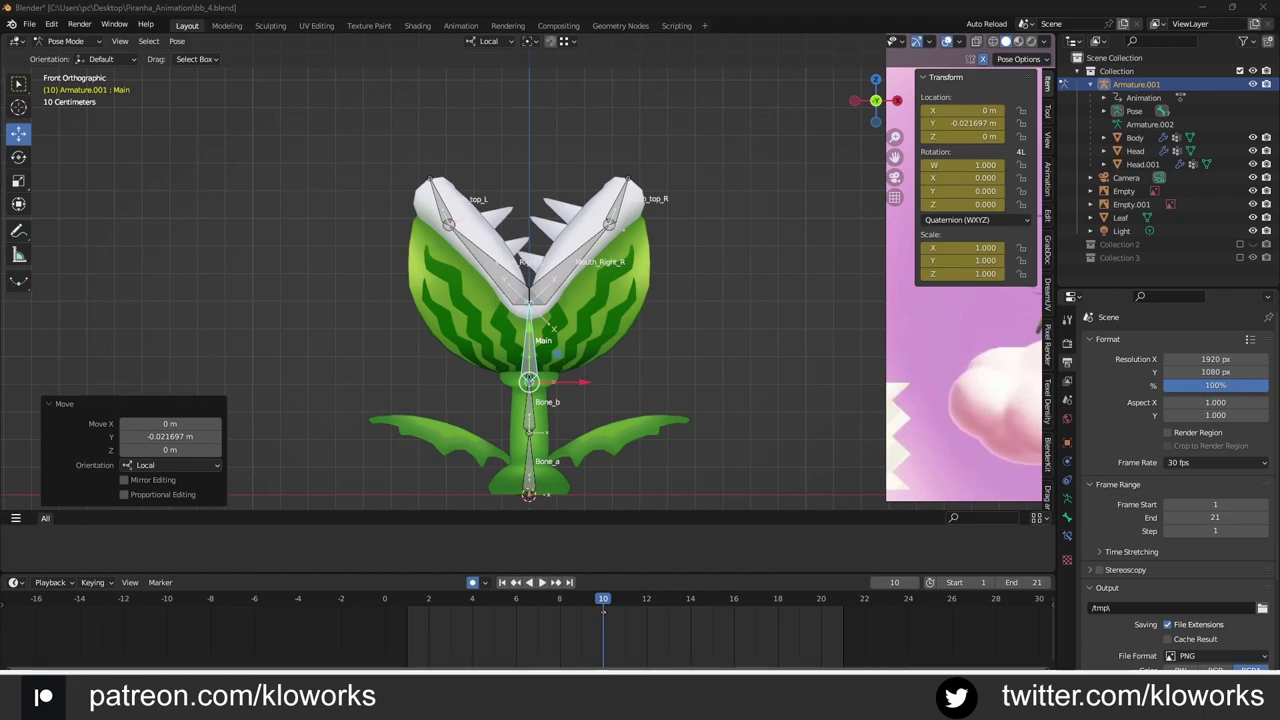
{"action": "key", "text": "shift+Left"}
{"action": "key", "text": "shift+d"}
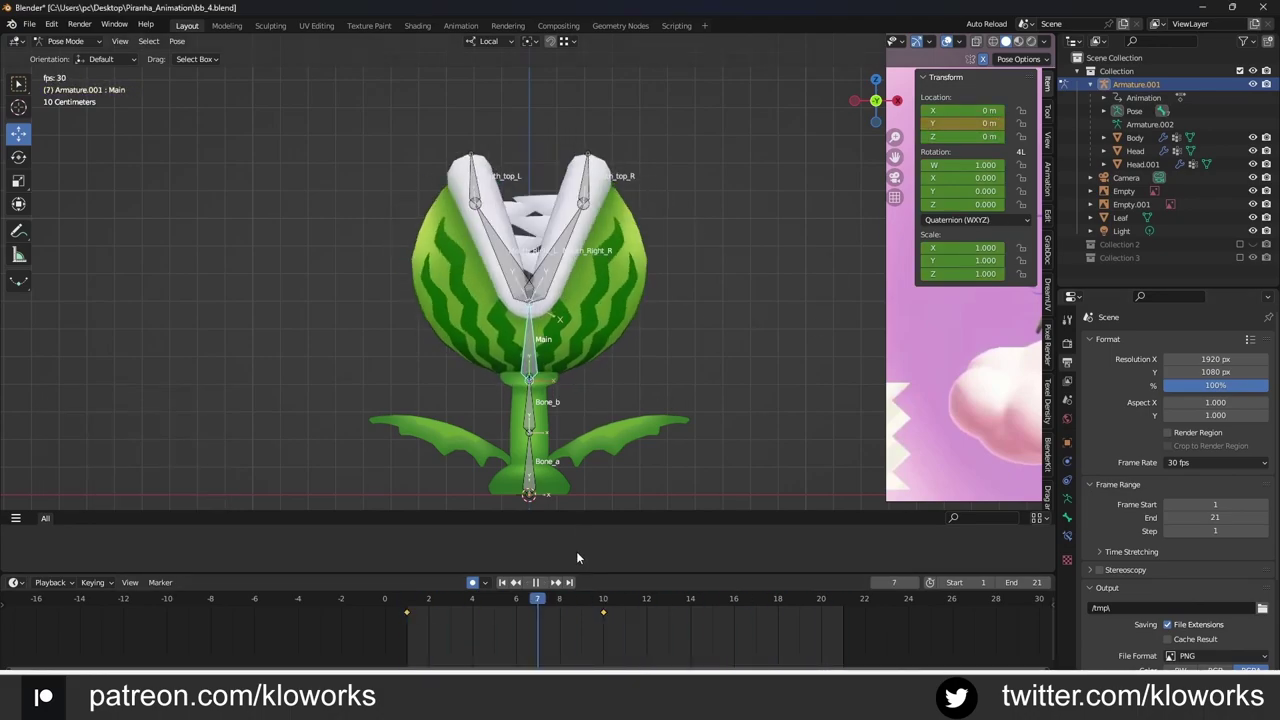
{"action": "left_click", "coordinate": [423, 634]}
{"action": "key", "text": "shift+d"}
{"action": "left_click", "coordinate": [845, 636]}
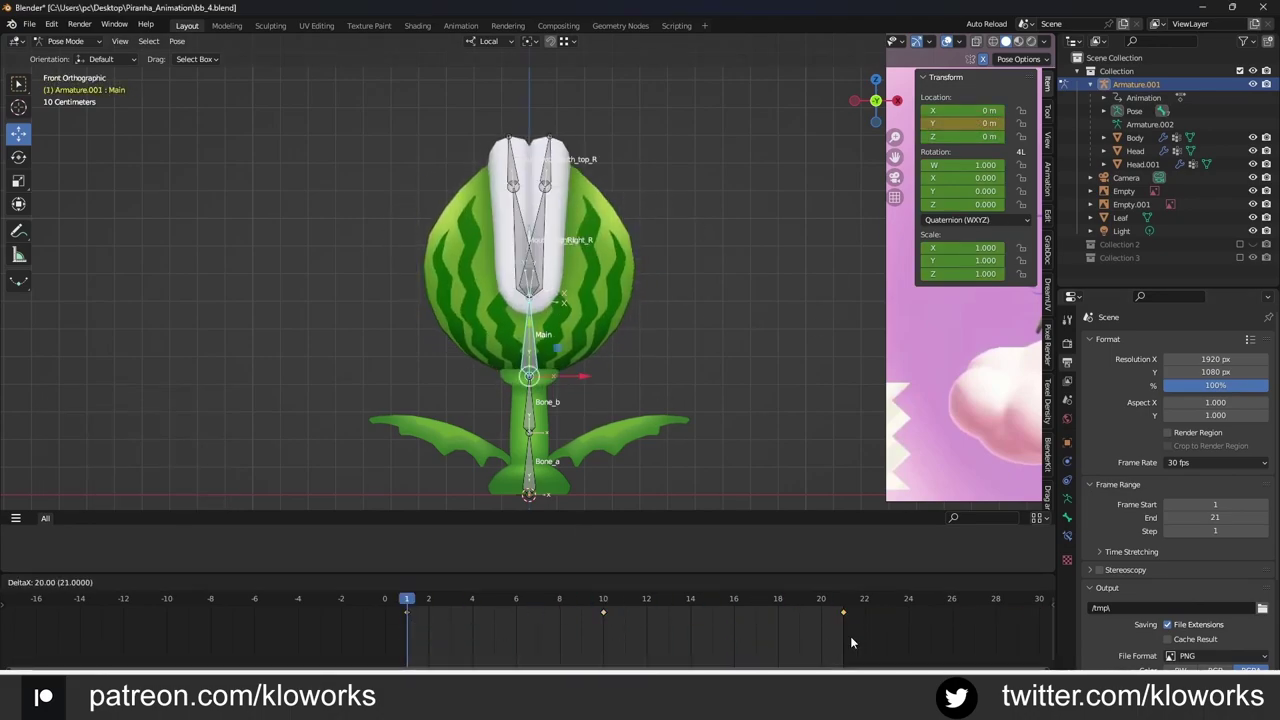
{"action": "key", "text": "space"}
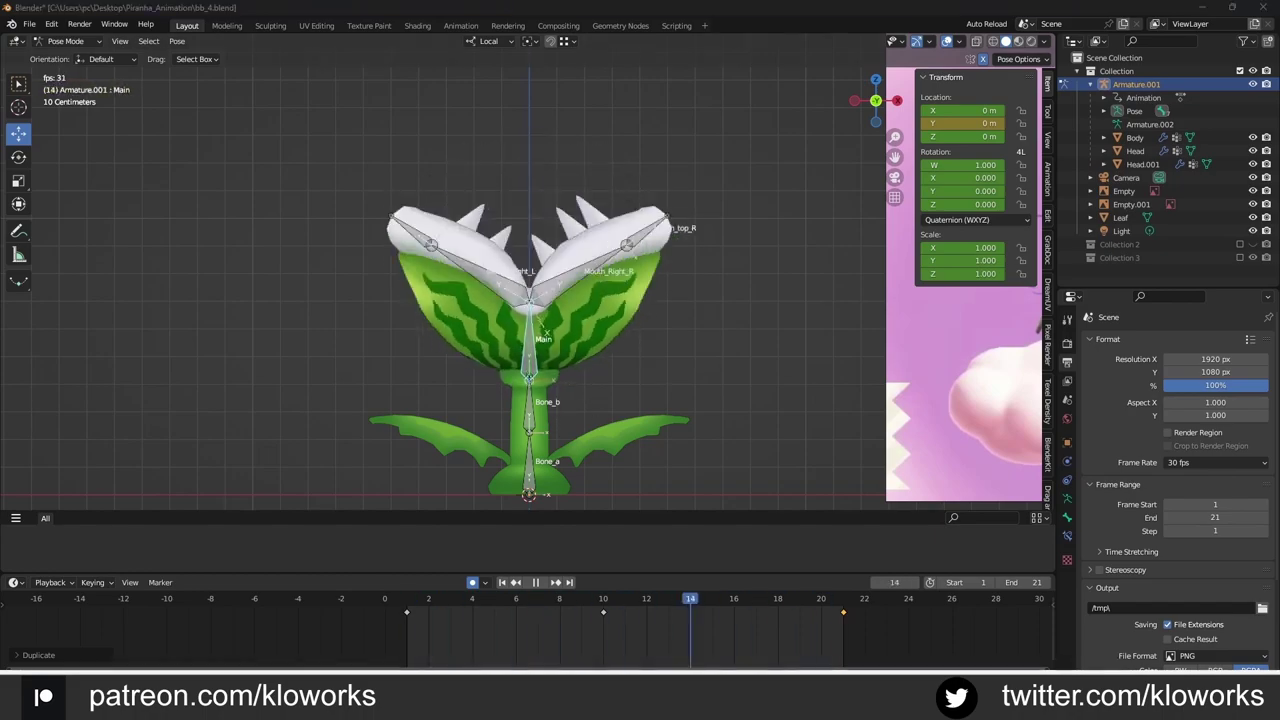
Step: Key Bone_a and copy its frame-1 key to frame 20
{"action": "left_click", "coordinate": [532, 429]}
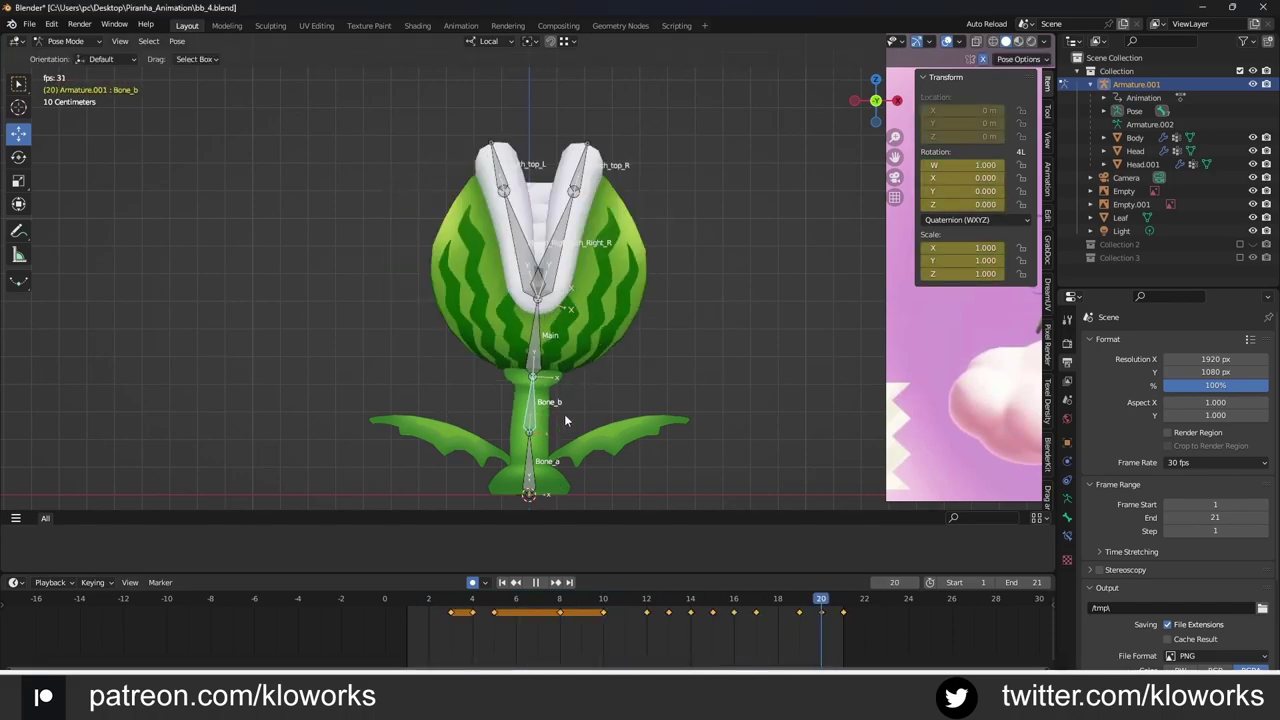
{"action": "key", "text": "Escape"}
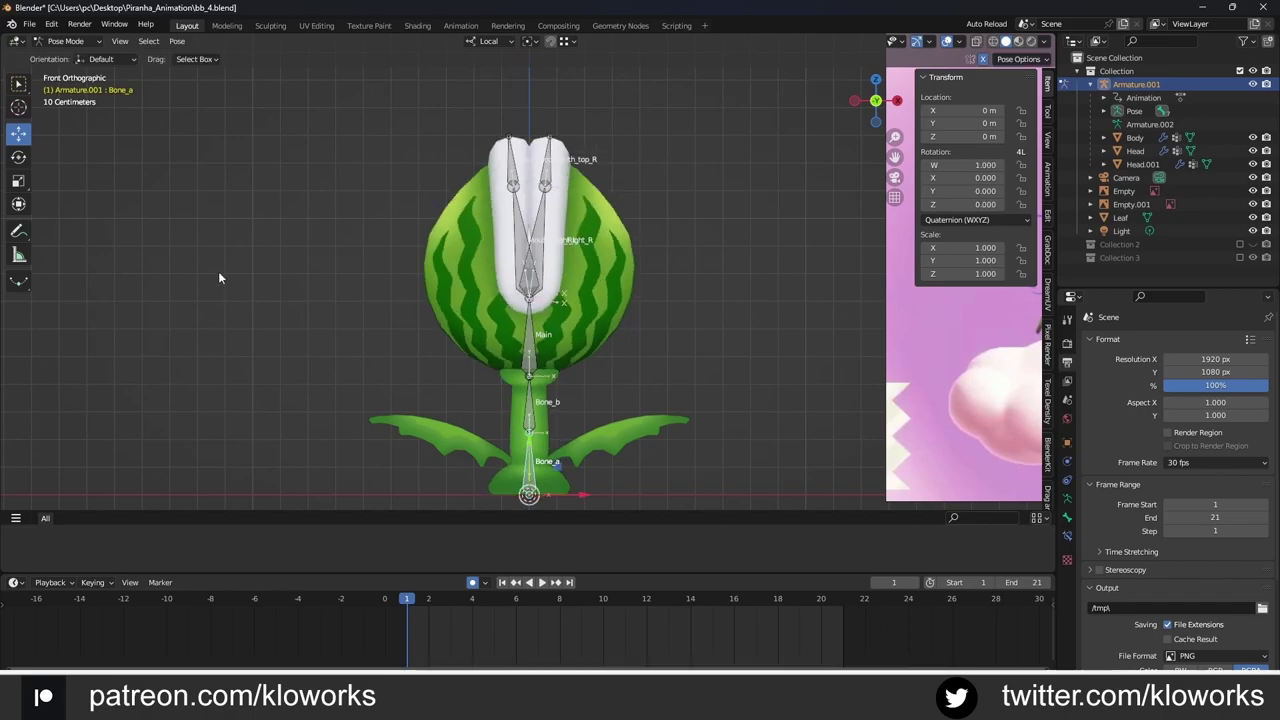
{"action": "left_click", "coordinate": [18, 180]}
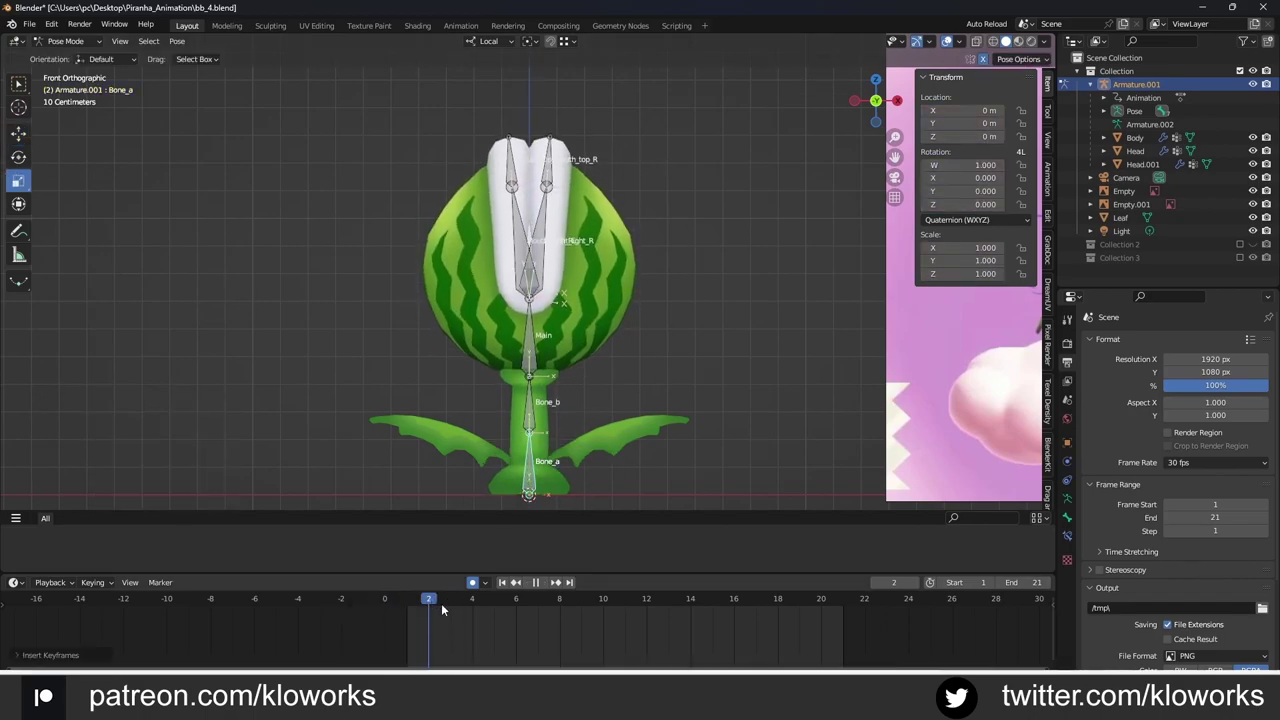
{"action": "left_click", "coordinate": [530, 443]}
{"action": "key", "text": "Escape"}
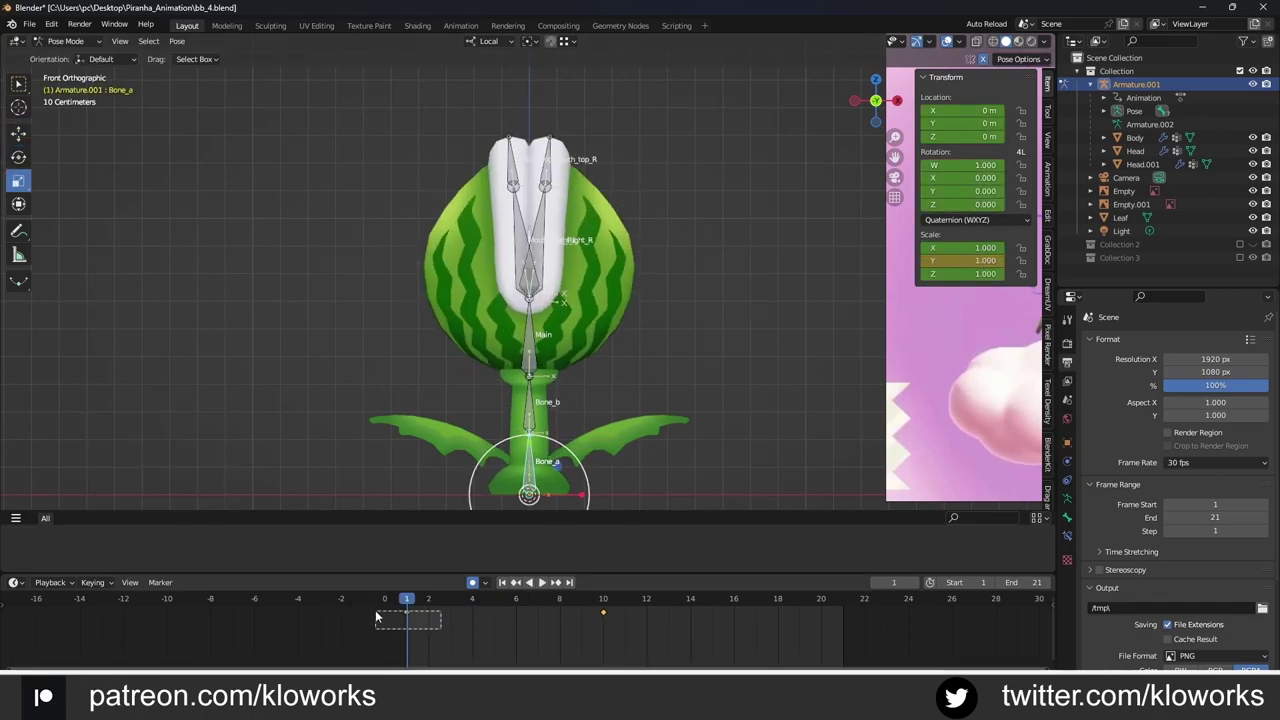
{"action": "left_click_drag", "start_coordinate": [440, 628], "coordinate": [375, 615]}
{"action": "key", "text": "shift+d"}
{"action": "left_click", "coordinate": [550, 604]}
{"action": "key", "text": "space"}
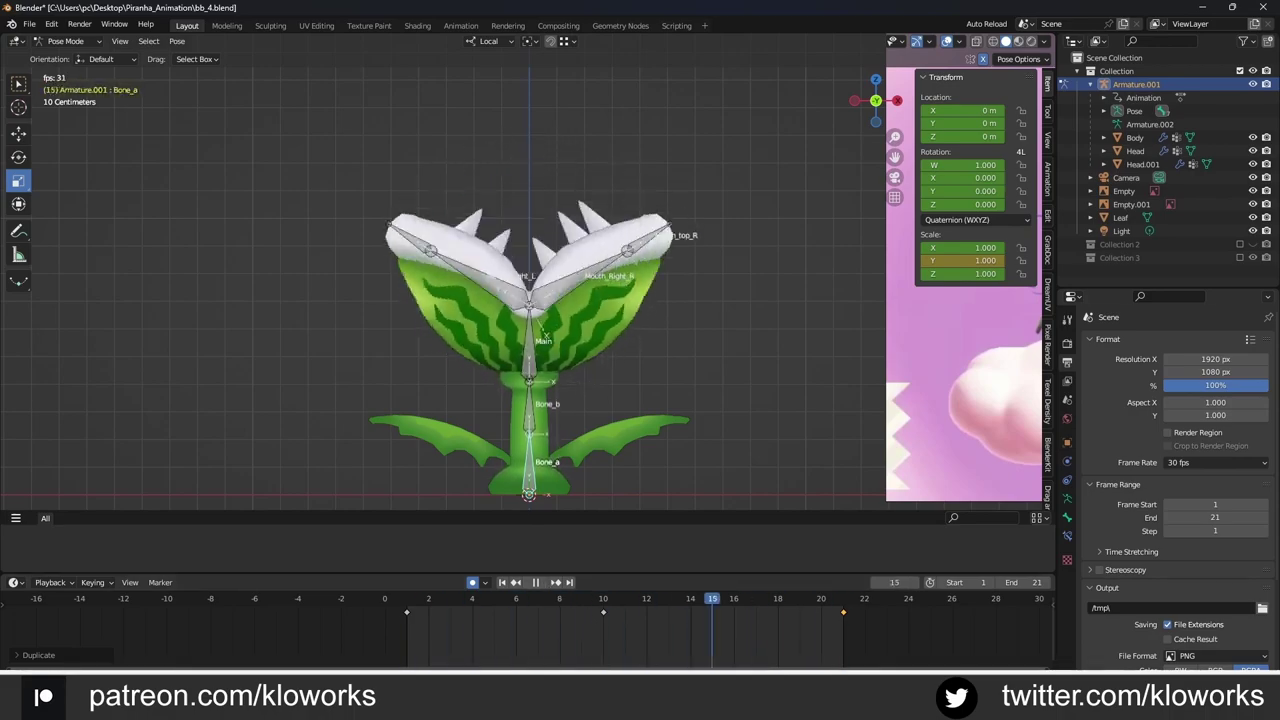
{"action": "key", "text": "Escape"}
Step: Key Bone_b's sway rotation at frame 10 and move its copied keys earlier to offset timing
{"action": "left_click", "coordinate": [535, 420]}
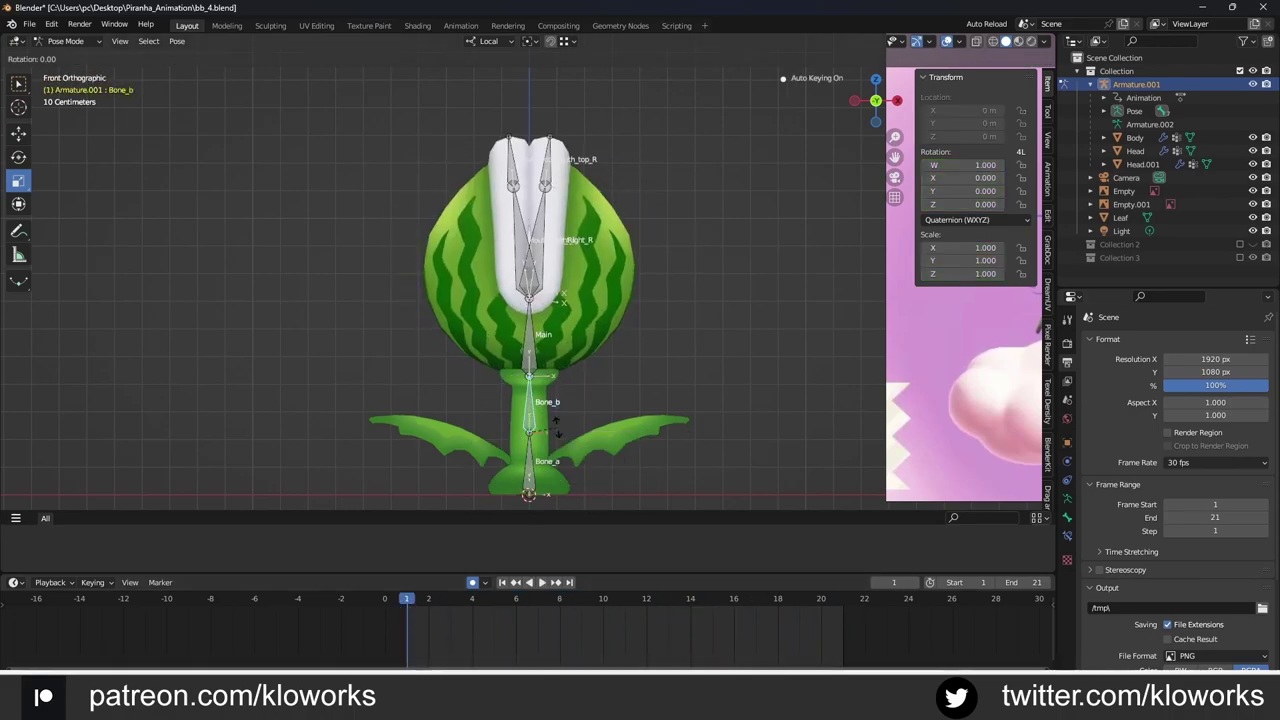
{"action": "key", "text": "space"}
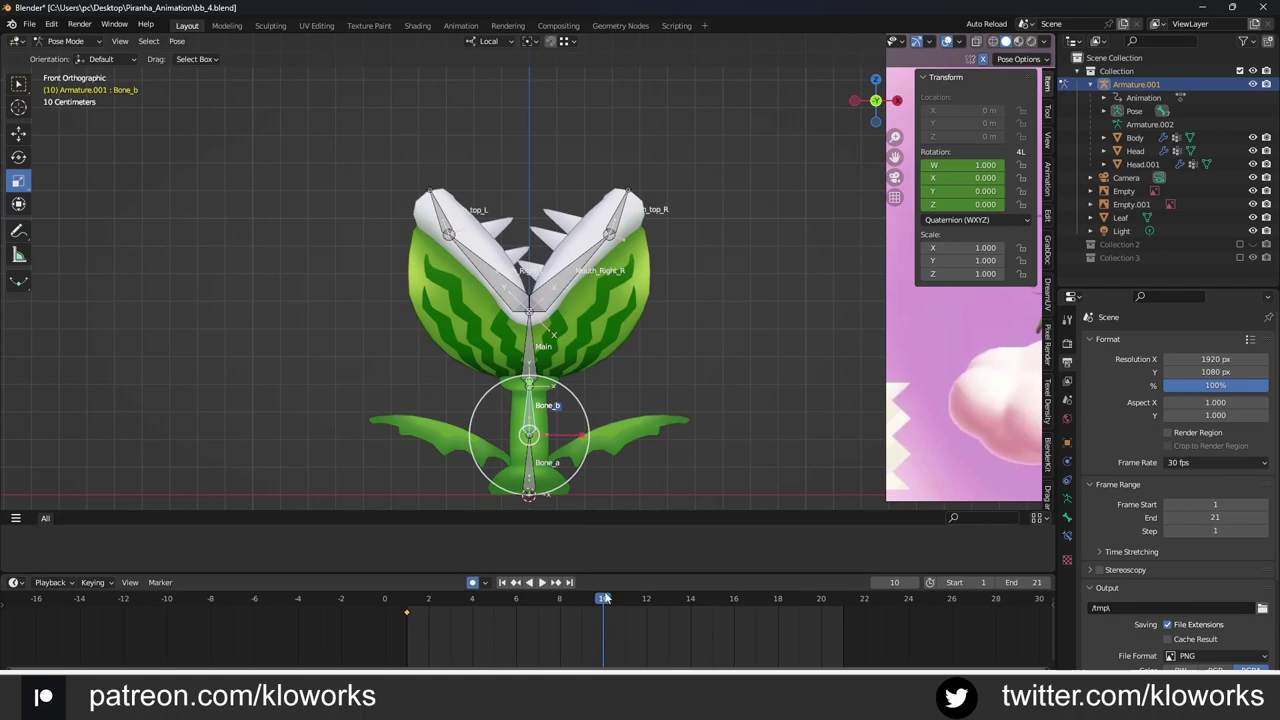
{"action": "left_click", "coordinate": [636, 366]}
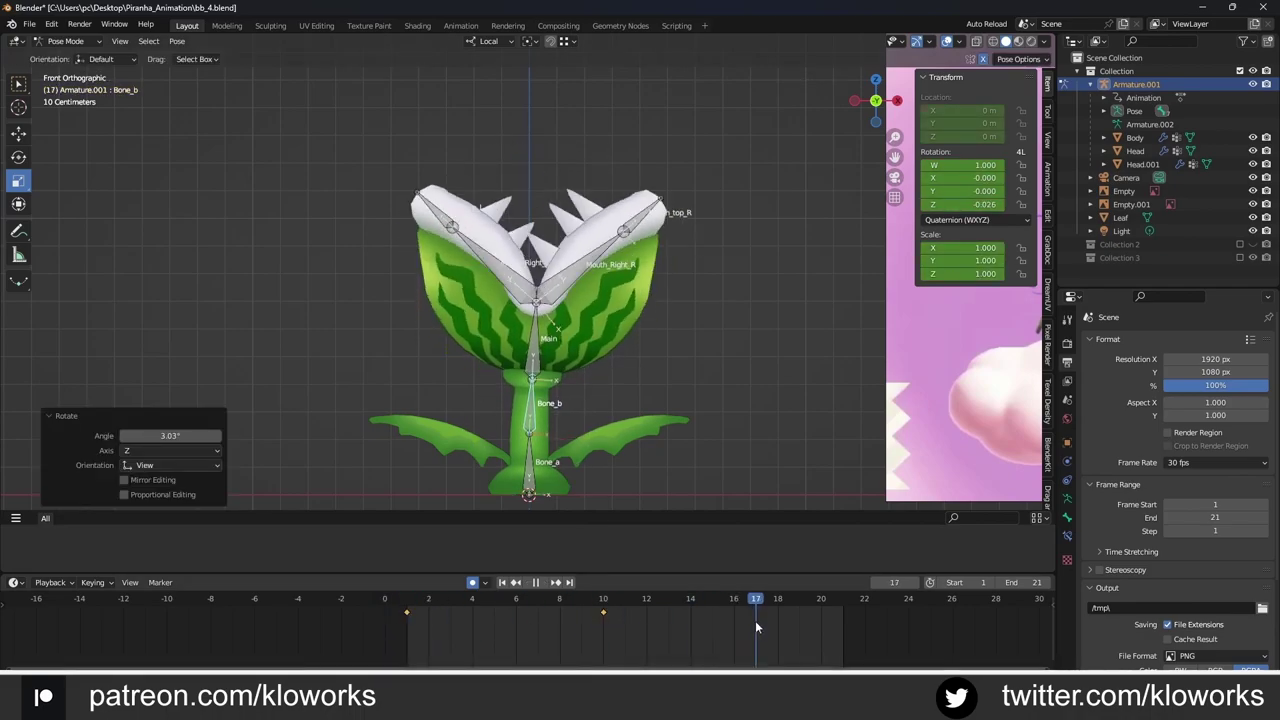
{"action": "key", "text": "i"}
{"action": "key", "text": "g"}
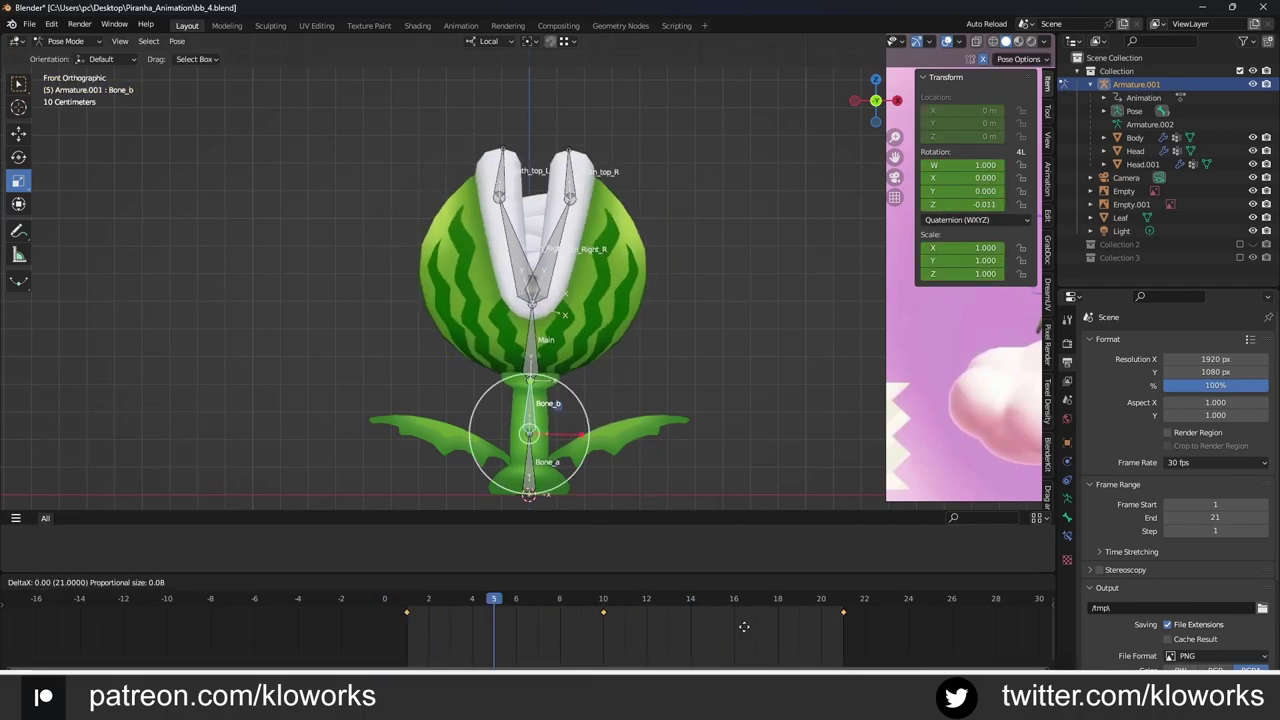
{"action": "left_click", "coordinate": [642, 634]}
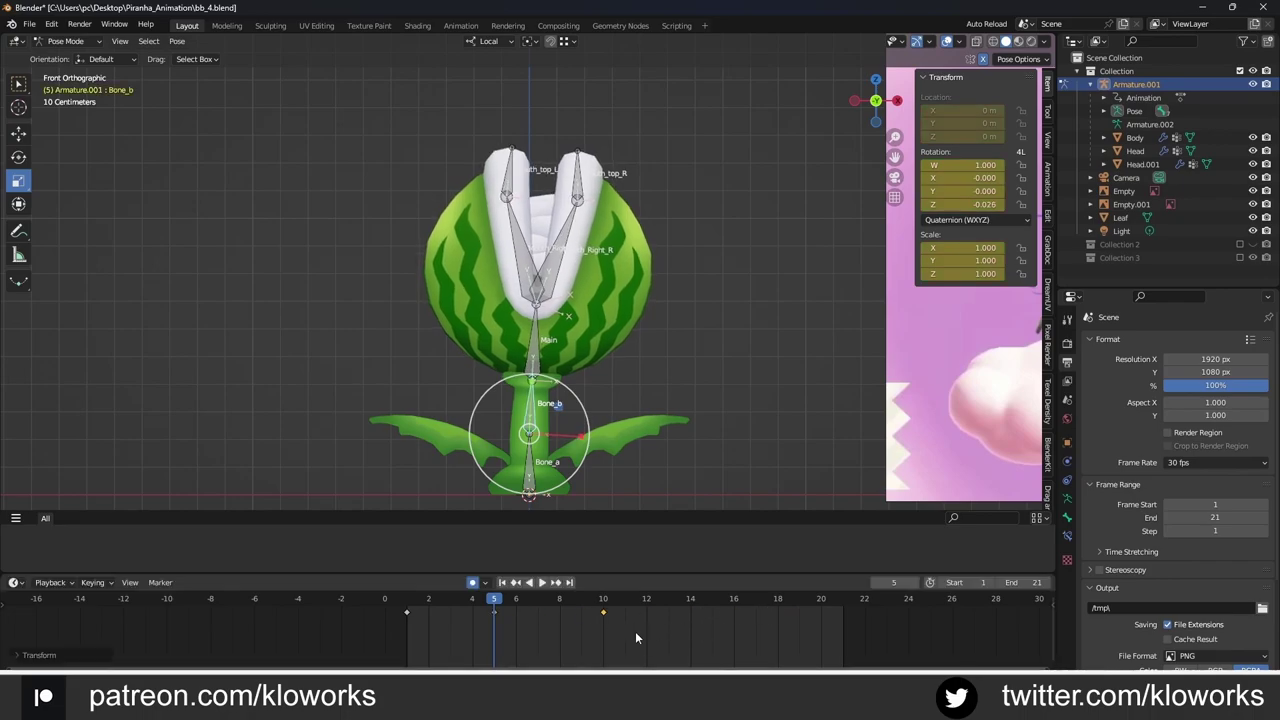
Step: Shift Bone_b's keys later and duplicate them further along the timeline
{"action": "key", "text": "space"}
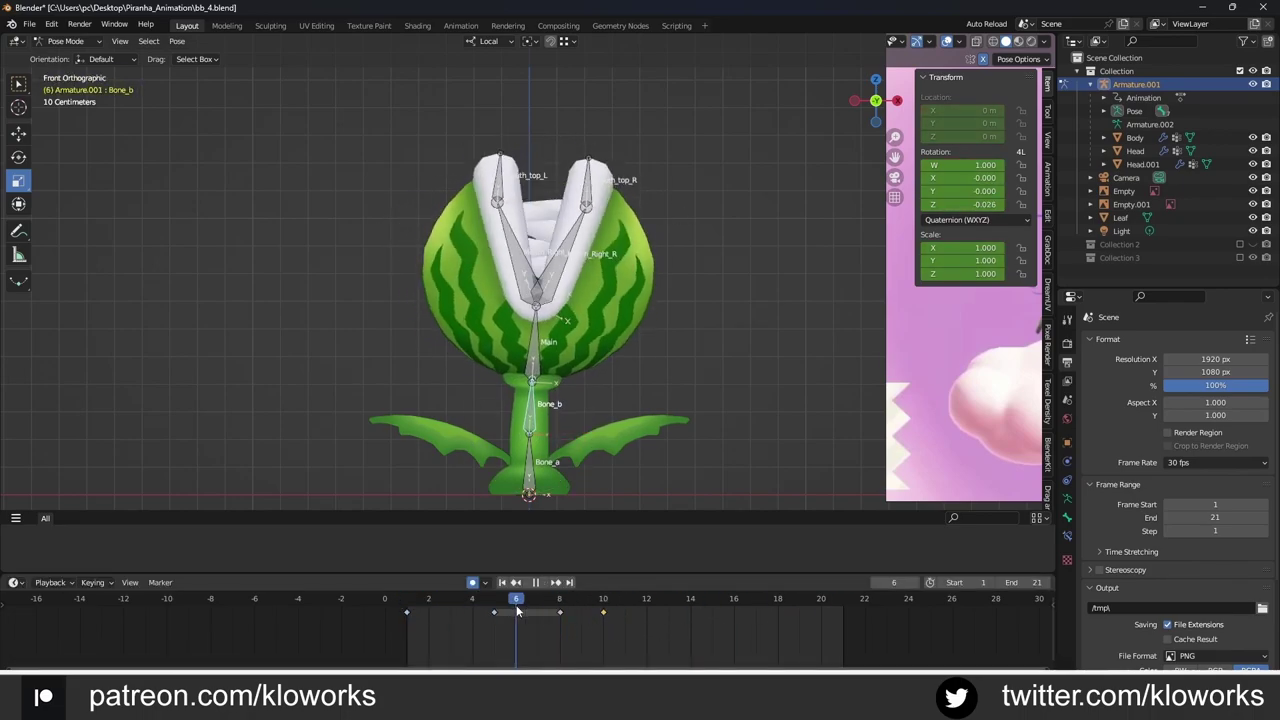
{"action": "key", "text": "space"}
{"action": "key", "text": "g"}
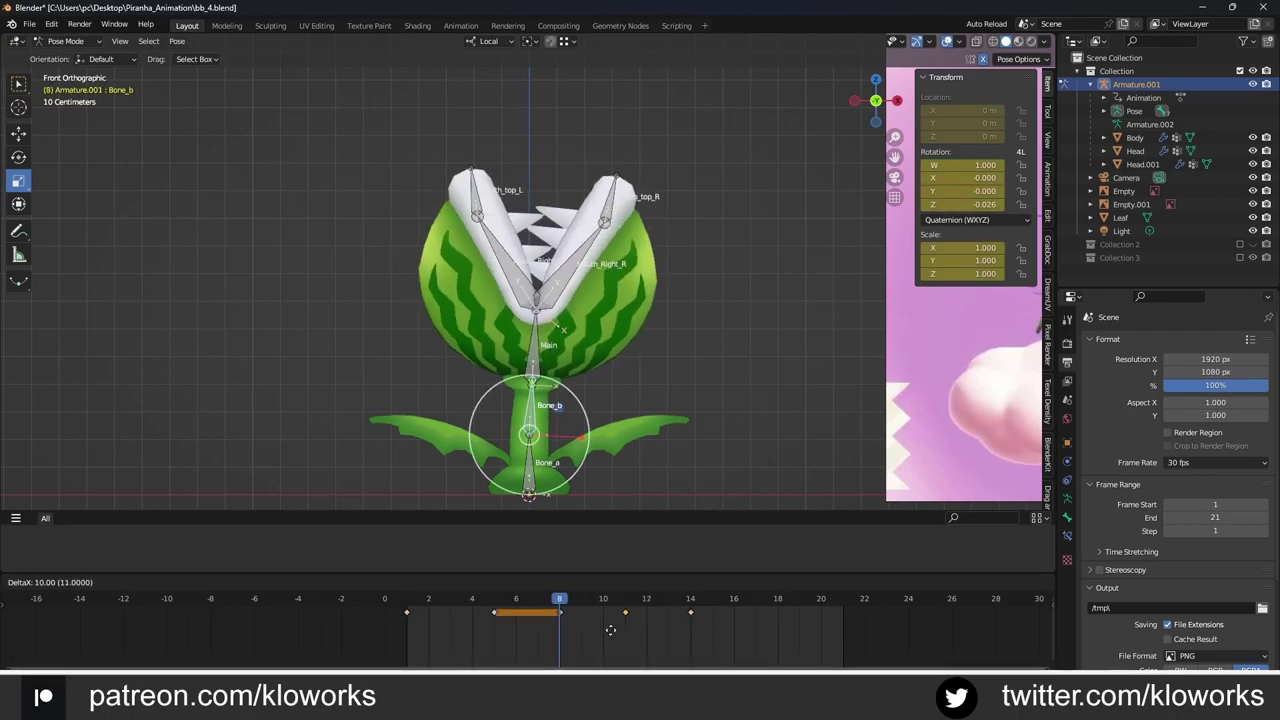
{"action": "left_click", "coordinate": [677, 618]}
{"action": "key", "text": "space"}
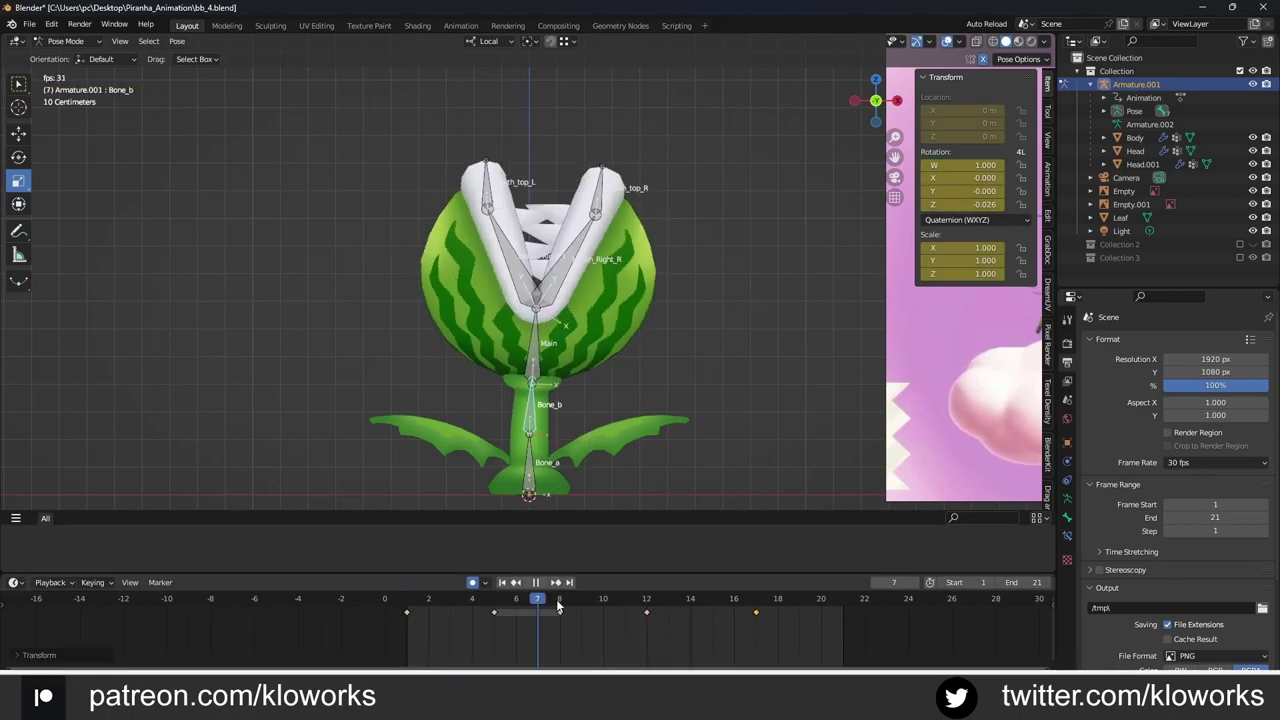
{"action": "key", "text": "shift+d"}
{"action": "left_click", "coordinate": [755, 642]}
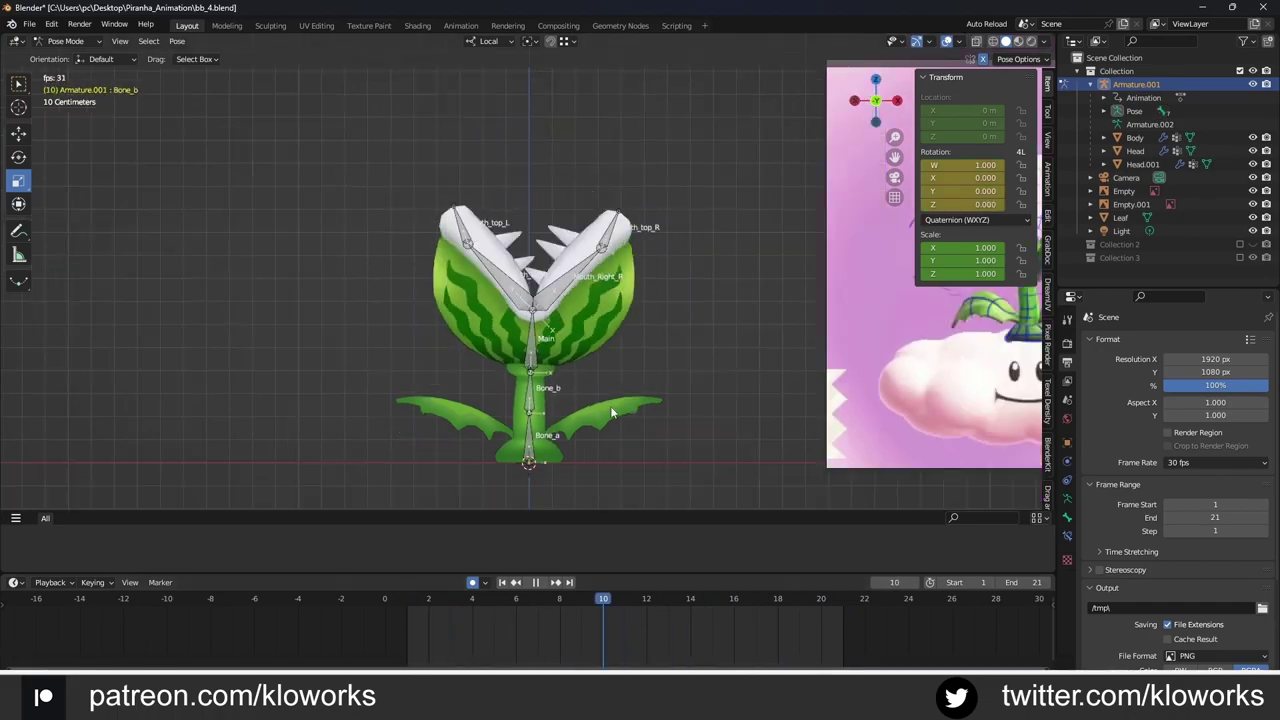
{"action": "left_click", "coordinate": [535, 582]}
Step: Reveal and re-hide the head mesh geometry, then leave Edit Mode
{"action": "key", "text": "shift+Left"}
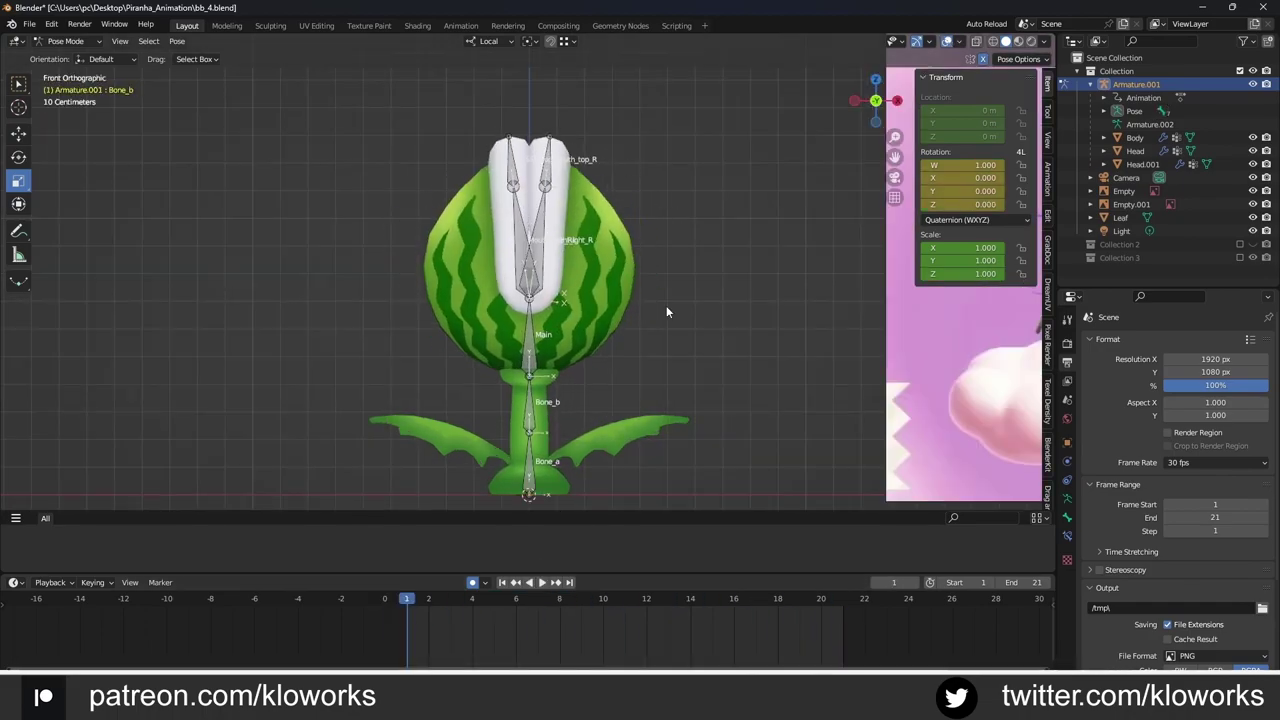
{"action": "key", "text": "alt+h"}
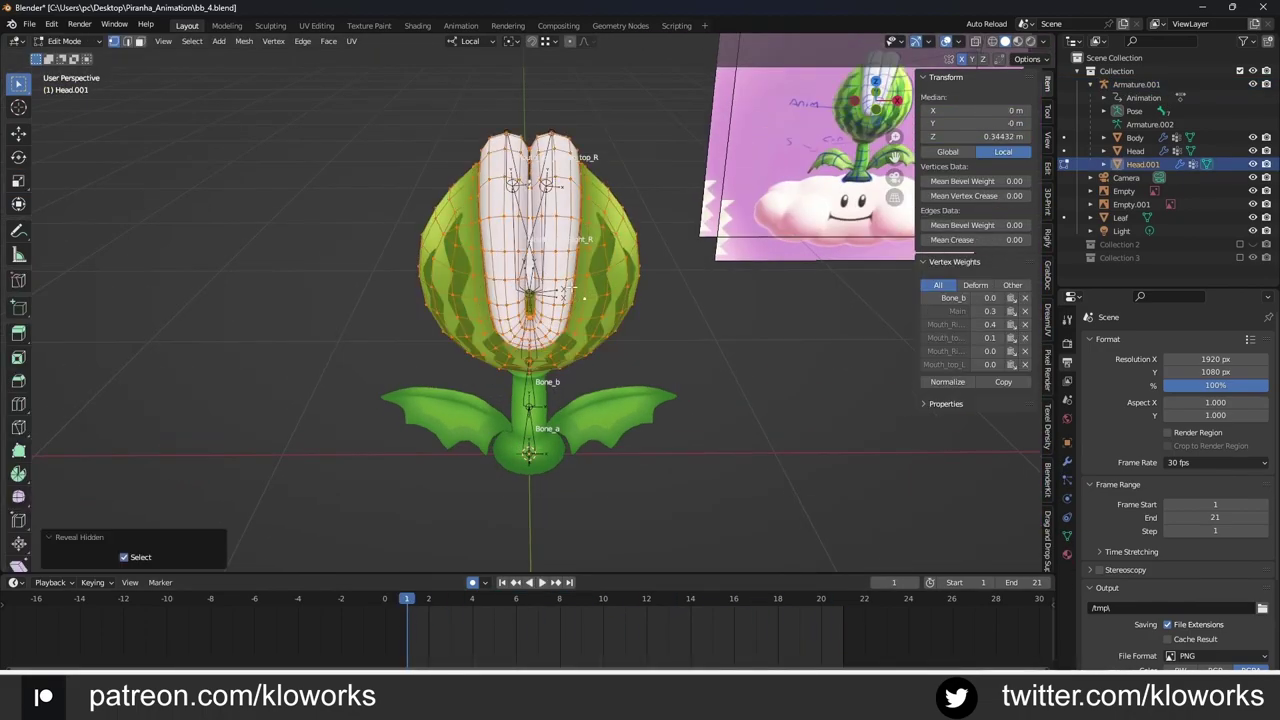
{"action": "middle_click_drag", "start_coordinate": [575, 290], "coordinate": [548, 286]}
{"action": "key", "text": "h"}
{"action": "key", "text": "Tab"}
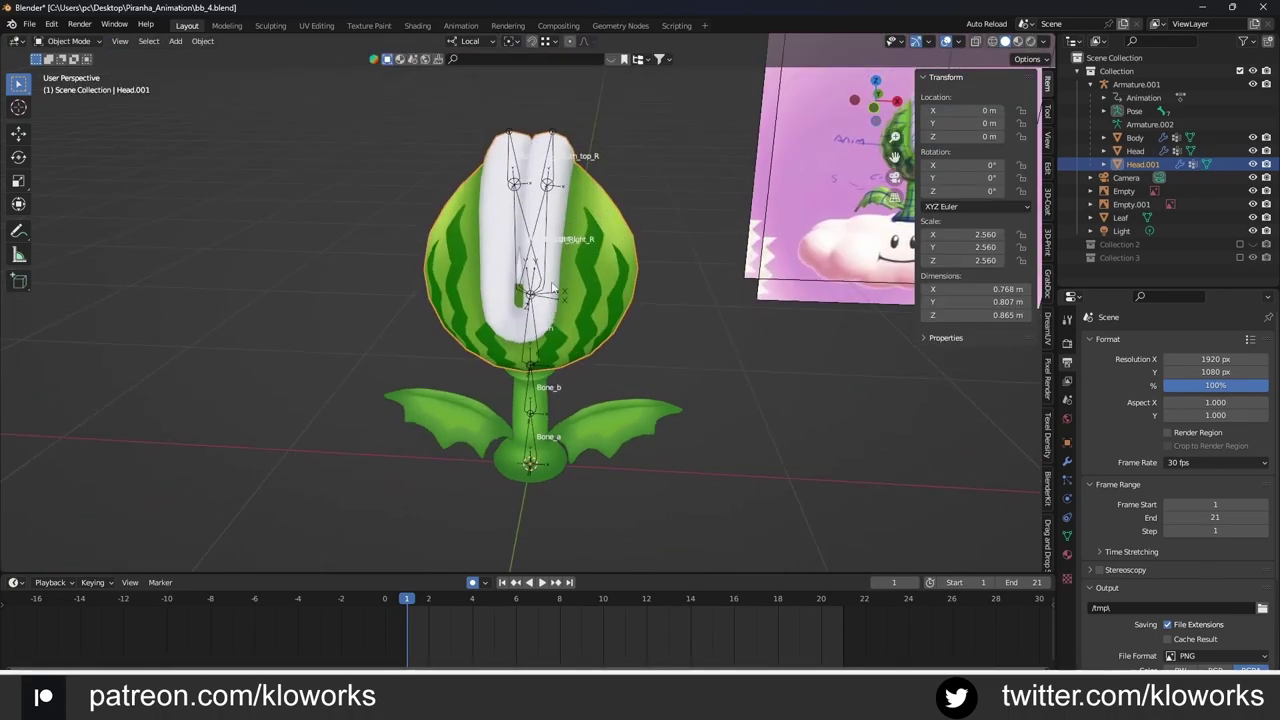
Step: In wireframe front view, raise the Head object 0.036 m along Z
{"action": "scroll", "coordinate": [590, 253], "scroll_direction": "up", "scroll_amount": 3}
{"action": "key", "text": "shift+z"}
{"action": "left_click", "coordinate": [590, 253]}
{"action": "key", "text": "KP_1"}
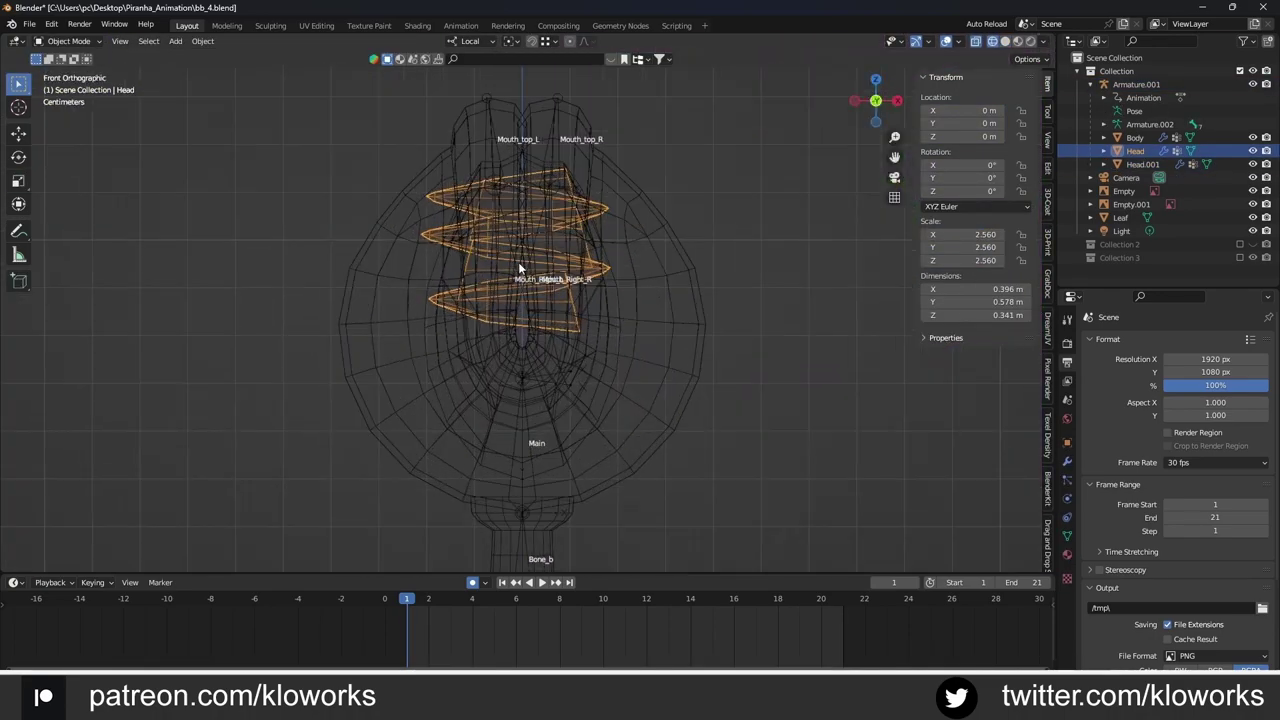
{"action": "scroll", "coordinate": [533, 306], "scroll_direction": "down", "scroll_amount": 2}
{"action": "scroll", "coordinate": [533, 306], "scroll_direction": "up", "scroll_amount": 2}
{"action": "key", "text": "shift+space"}
{"action": "key", "text": "g"}
{"action": "left_click_drag", "start_coordinate": [523, 530], "coordinate": [554, 421]}
Step: Return to solid shading and play the chomp, toggling overlays off and back on
{"action": "key", "text": "z"}
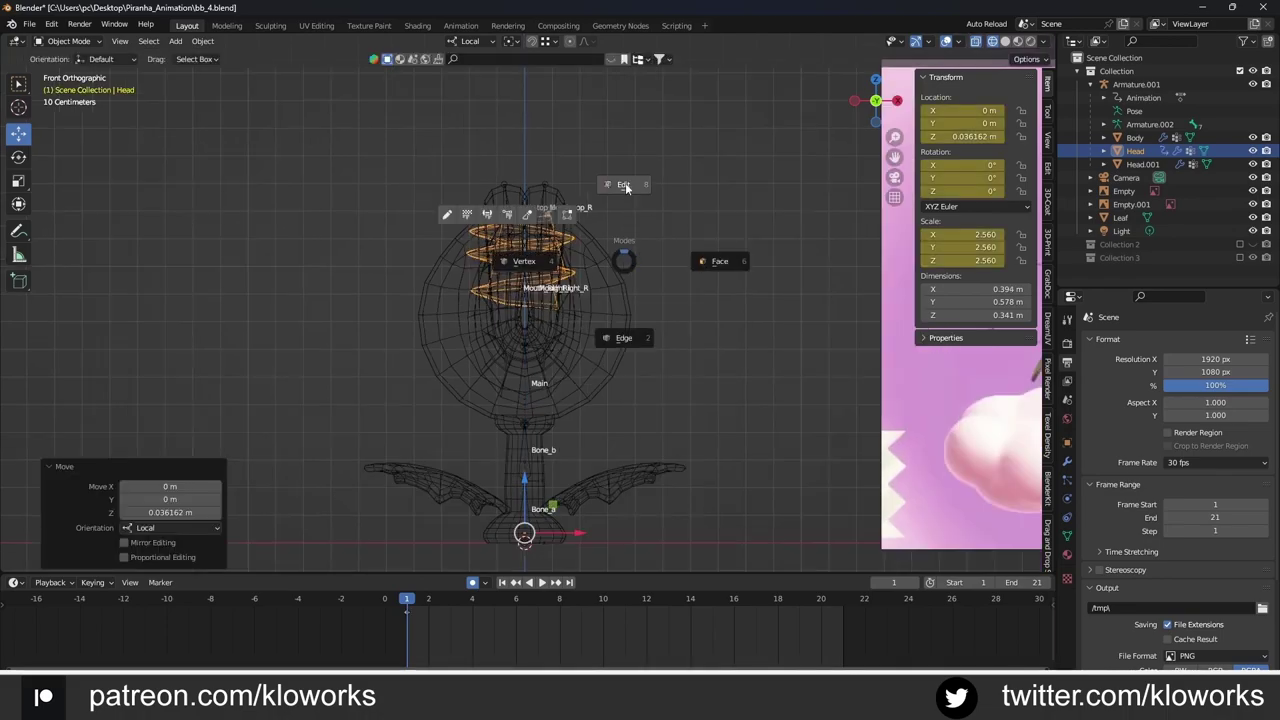
{"action": "left_click", "coordinate": [625, 182]}
{"action": "key", "text": "space"}
{"action": "left_click", "coordinate": [676, 366]}
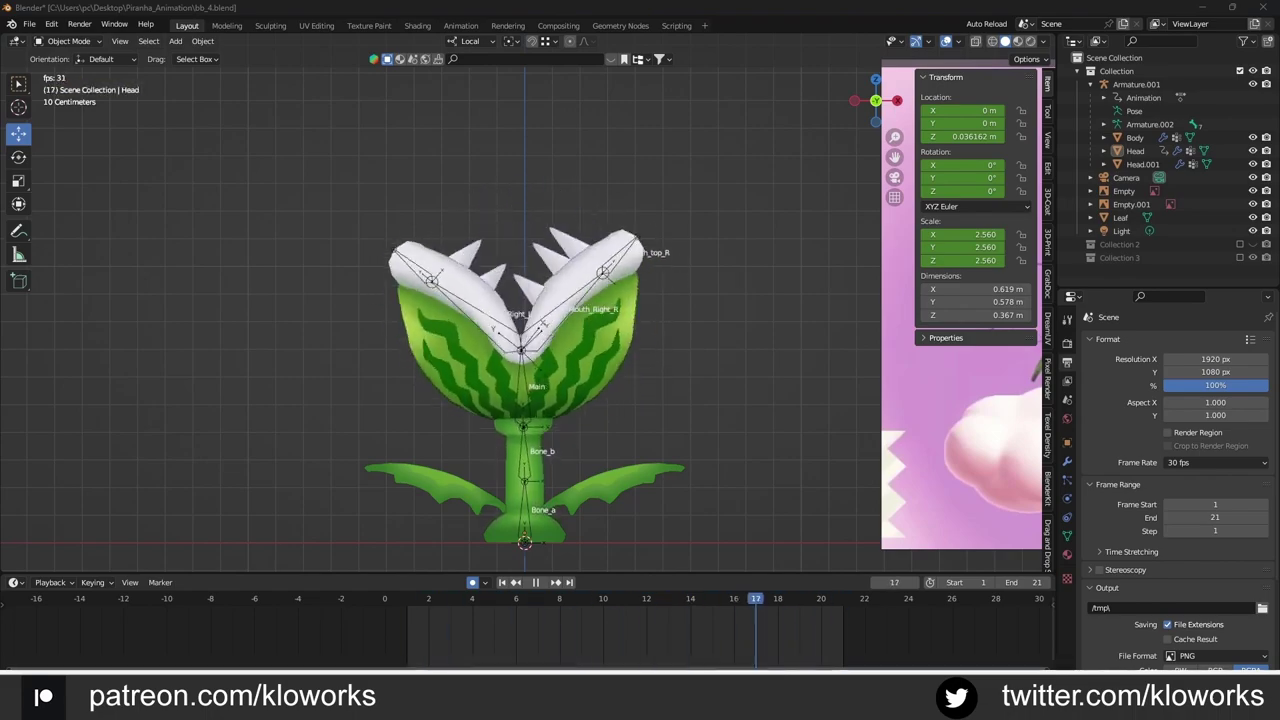
{"action": "left_click", "coordinate": [947, 41]}
{"action": "left_click", "coordinate": [947, 41]}
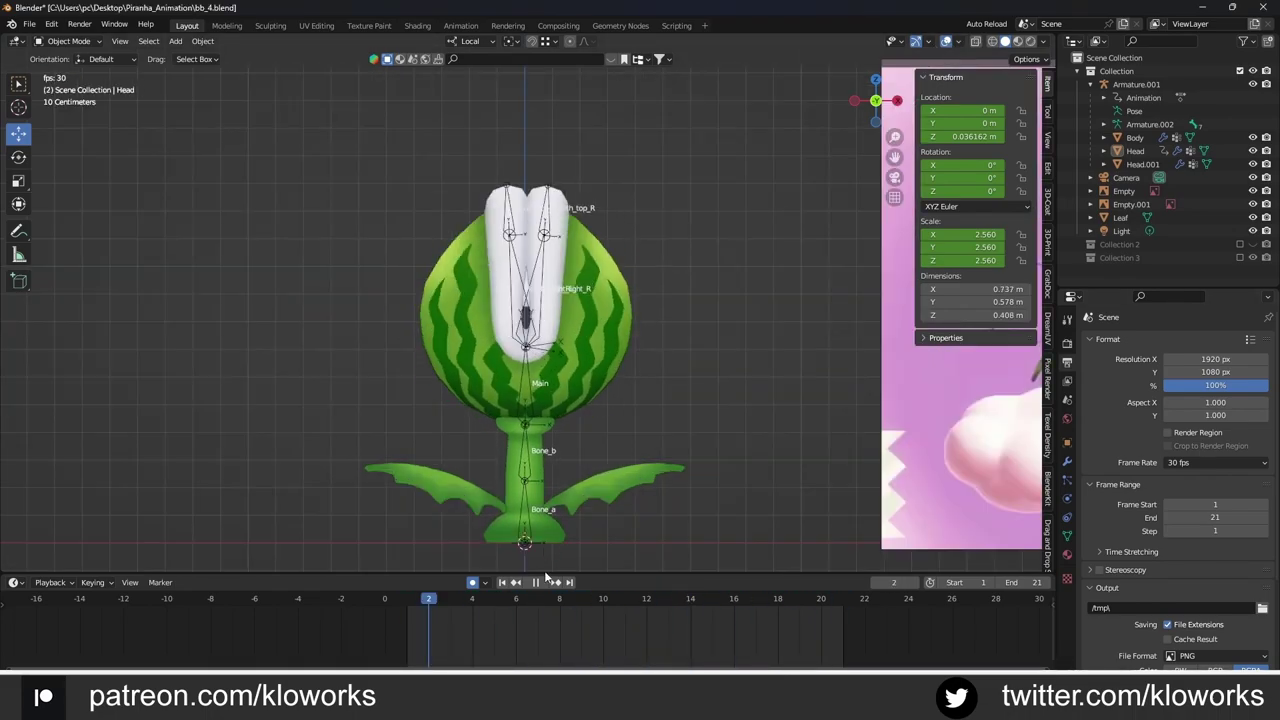
{"action": "key", "text": "space"}
Step: Replay the chomp from frame 1 in Pose Mode, then select the leaf mesh in front view
{"action": "left_click", "coordinate": [848, 258]}
{"action": "mouse_move", "coordinate": [497, 616]}
{"action": "left_mouse_down"}
{"action": "mouse_move", "coordinate": [494, 640]}
{"action": "mouse_move", "coordinate": [622, 665]}
{"action": "left_mouse_up"}
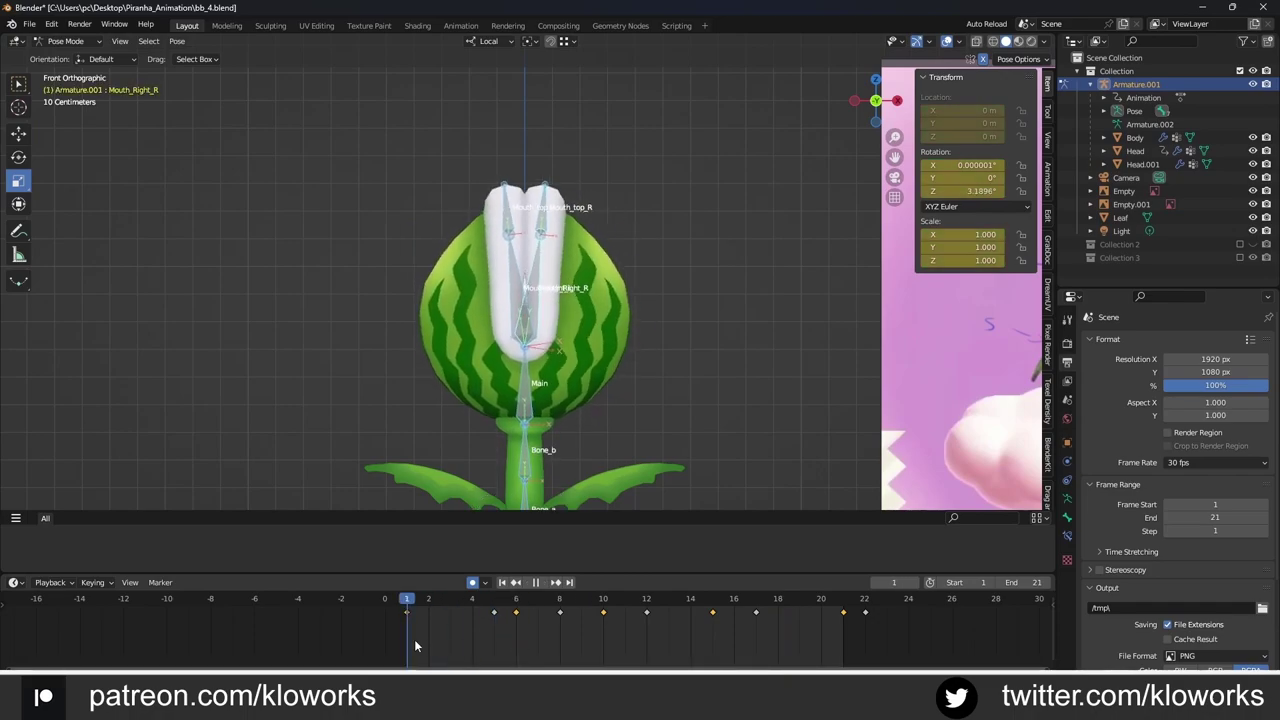
{"action": "key", "text": "space"}
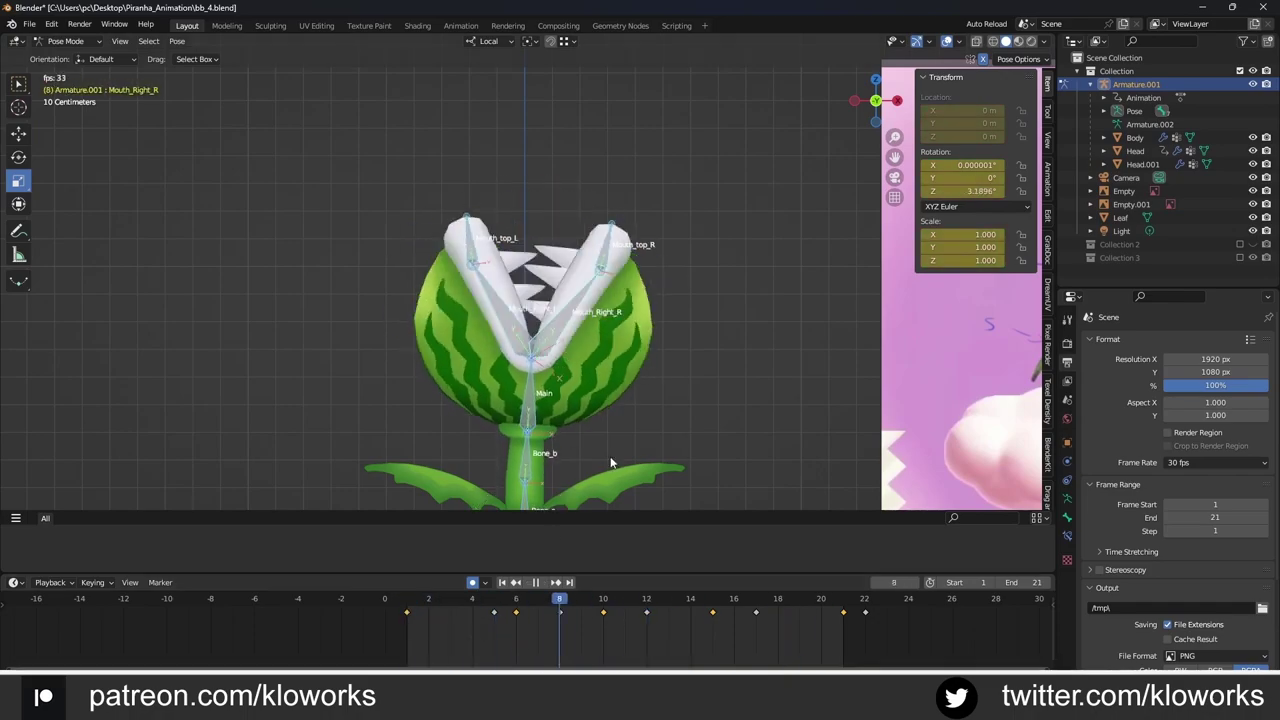
{"action": "mouse_move", "coordinate": [590, 330]}
{"action": "middle_mouse_down"}
{"action": "mouse_move", "coordinate": [684, 349]}
{"action": "mouse_move", "coordinate": [600, 380]}
{"action": "middle_mouse_up"}
{"action": "scroll", "coordinate": [590, 386], "scroll_direction": "up", "scroll_amount": 3}
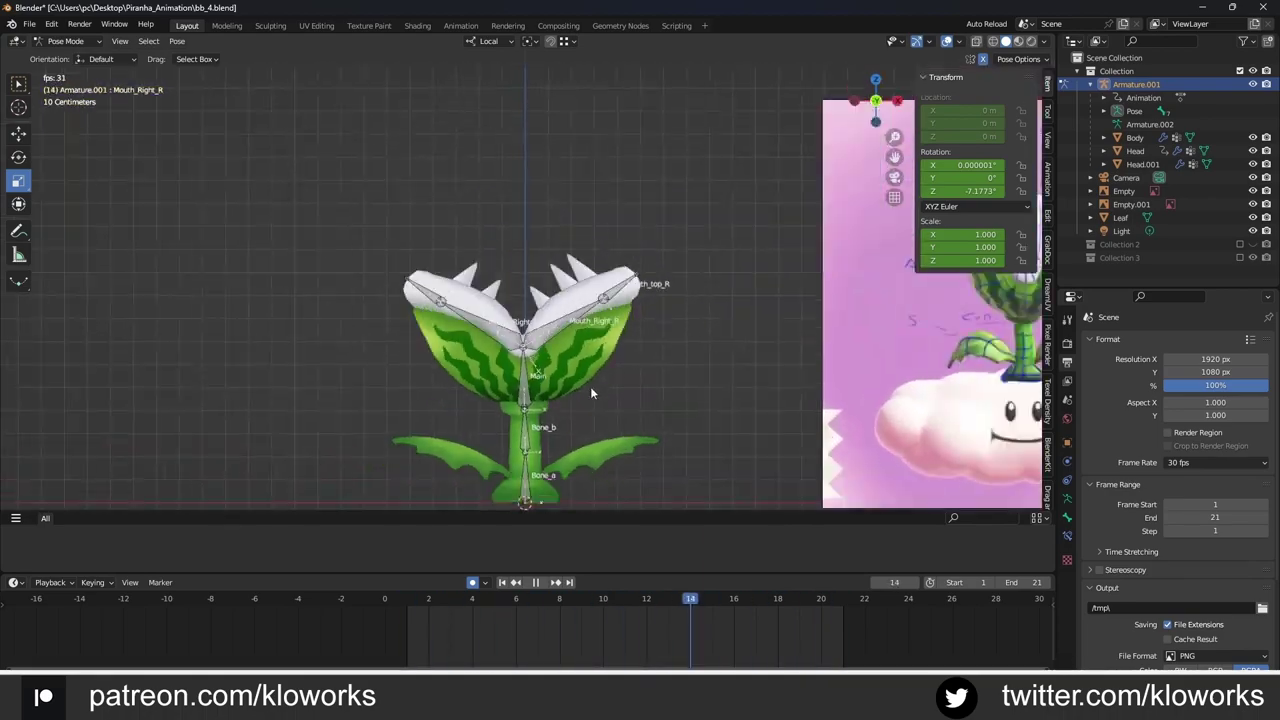
{"action": "left_click", "coordinate": [590, 400]}
{"action": "scroll", "coordinate": [590, 386], "scroll_direction": "up", "scroll_amount": 3}
{"action": "key", "text": "space"}
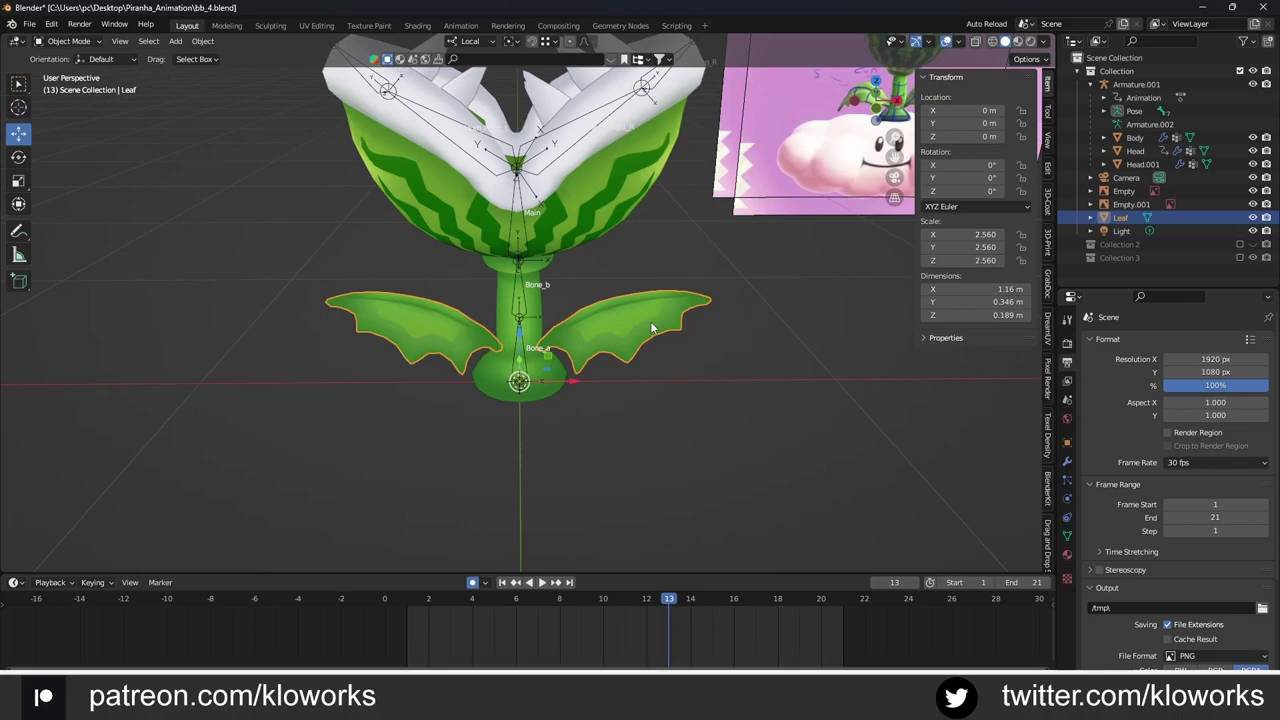
{"action": "key", "text": "KP_1"}
Step: In armature Edit Mode, add a bone scaled to 0.219 and lay it along the right leaf
{"action": "left_click", "coordinate": [600, 116]}
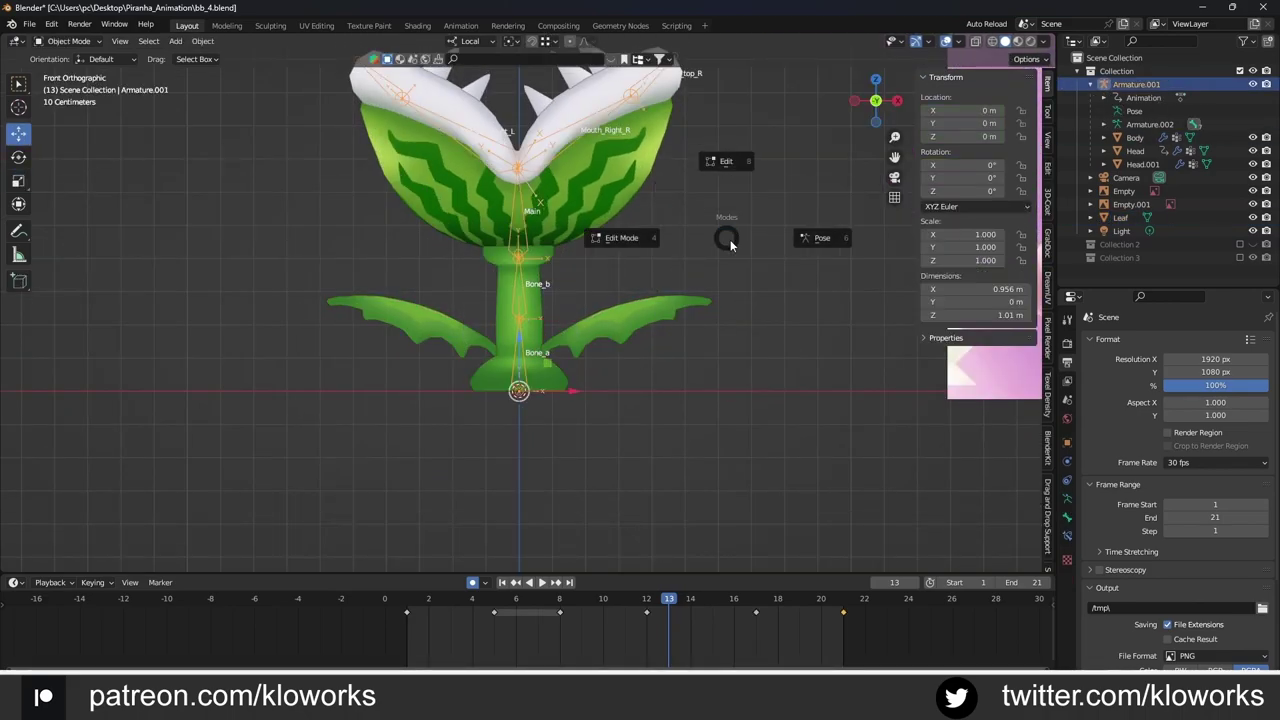
{"action": "left_click", "coordinate": [695, 157]}
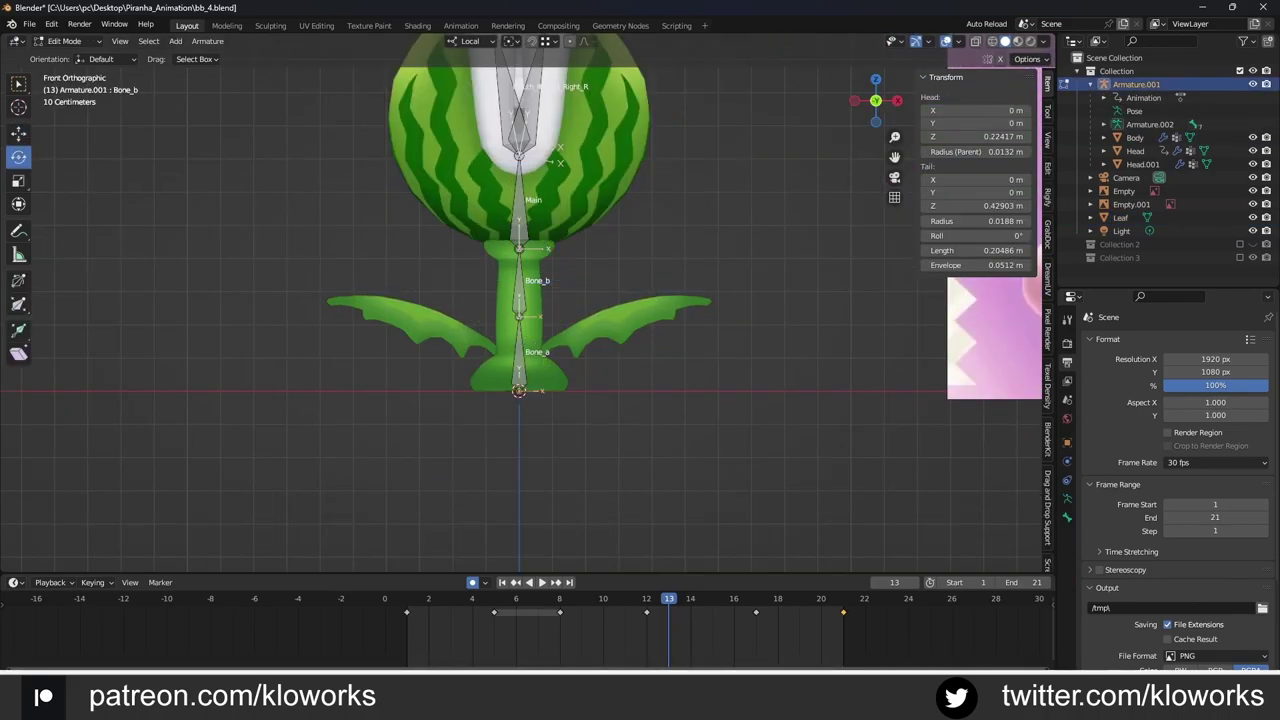
{"action": "scroll", "coordinate": [508, 340], "scroll_direction": "up", "scroll_amount": 1}
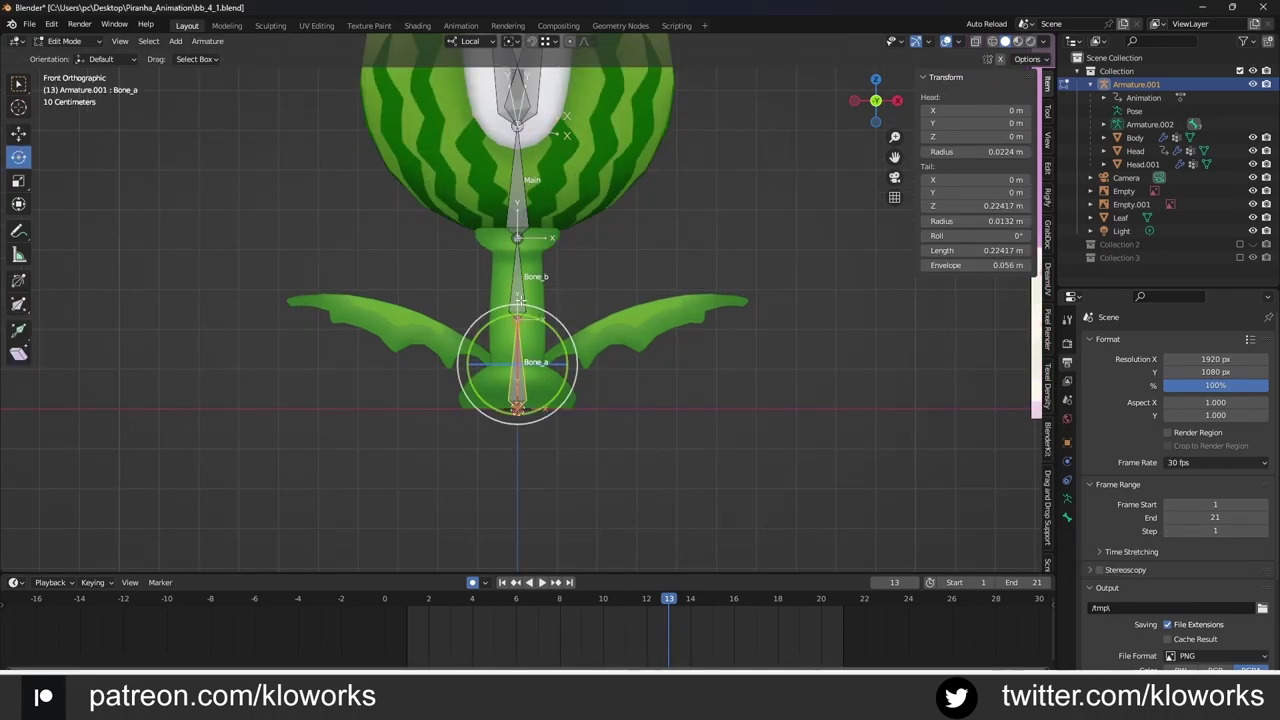
{"action": "middle_click_drag", "start_coordinate": [519, 300], "coordinate": [600, 330]}
{"action": "key", "text": "KP_1"}
{"action": "key", "text": "shift+a"}
{"action": "key", "text": "s"}
{"action": "left_click", "coordinate": [690, 330]}
{"action": "key", "text": "g"}
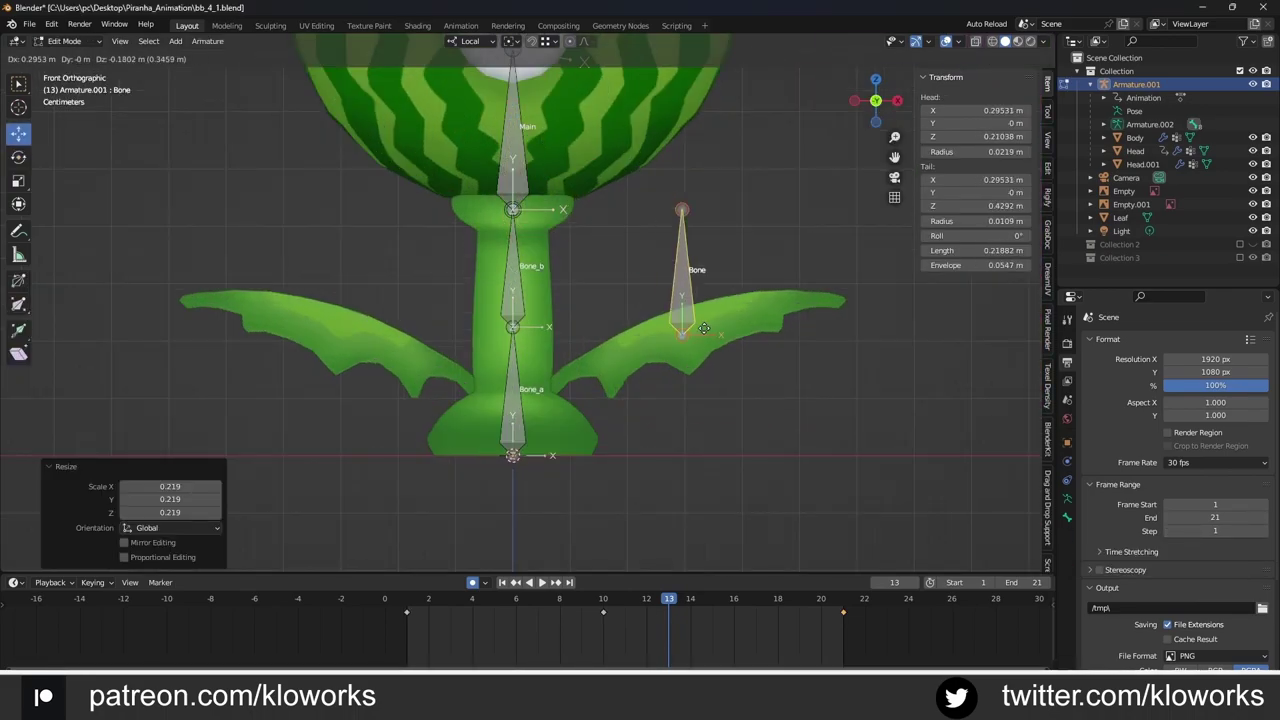
{"action": "left_click_drag", "start_coordinate": [670, 307], "coordinate": [681, 319]}
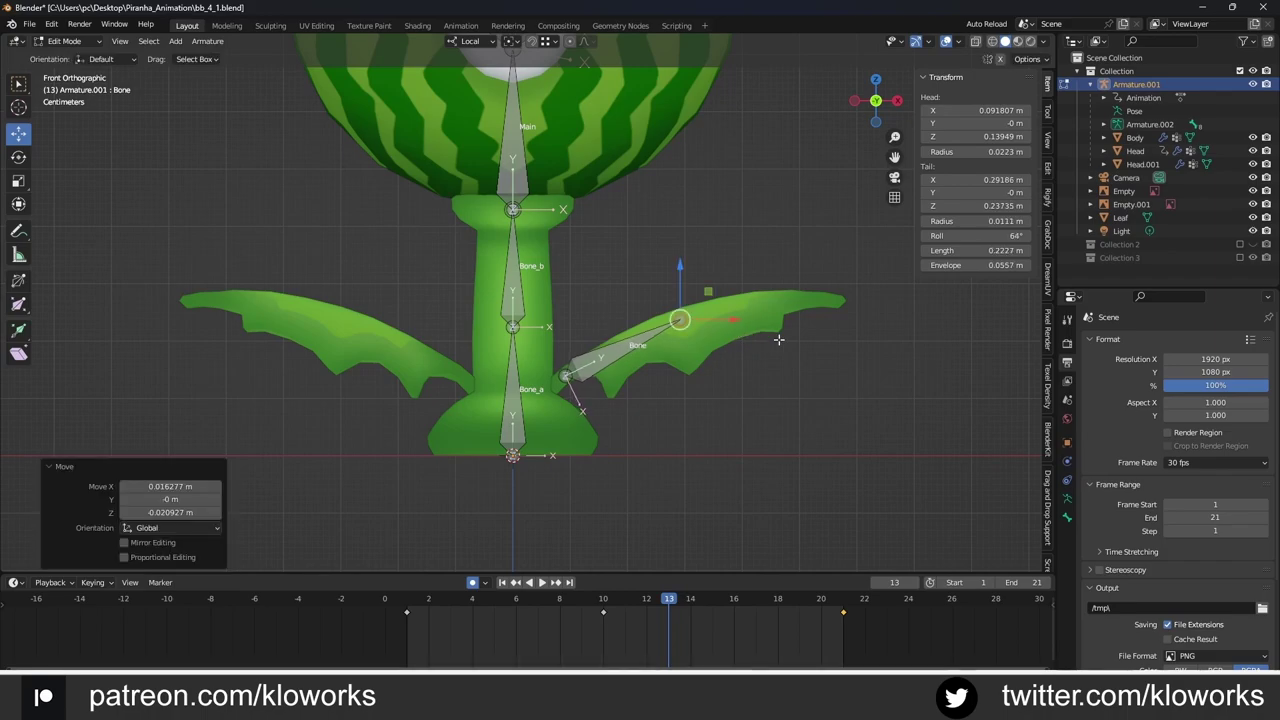
{"action": "left_click", "coordinate": [684, 314]}
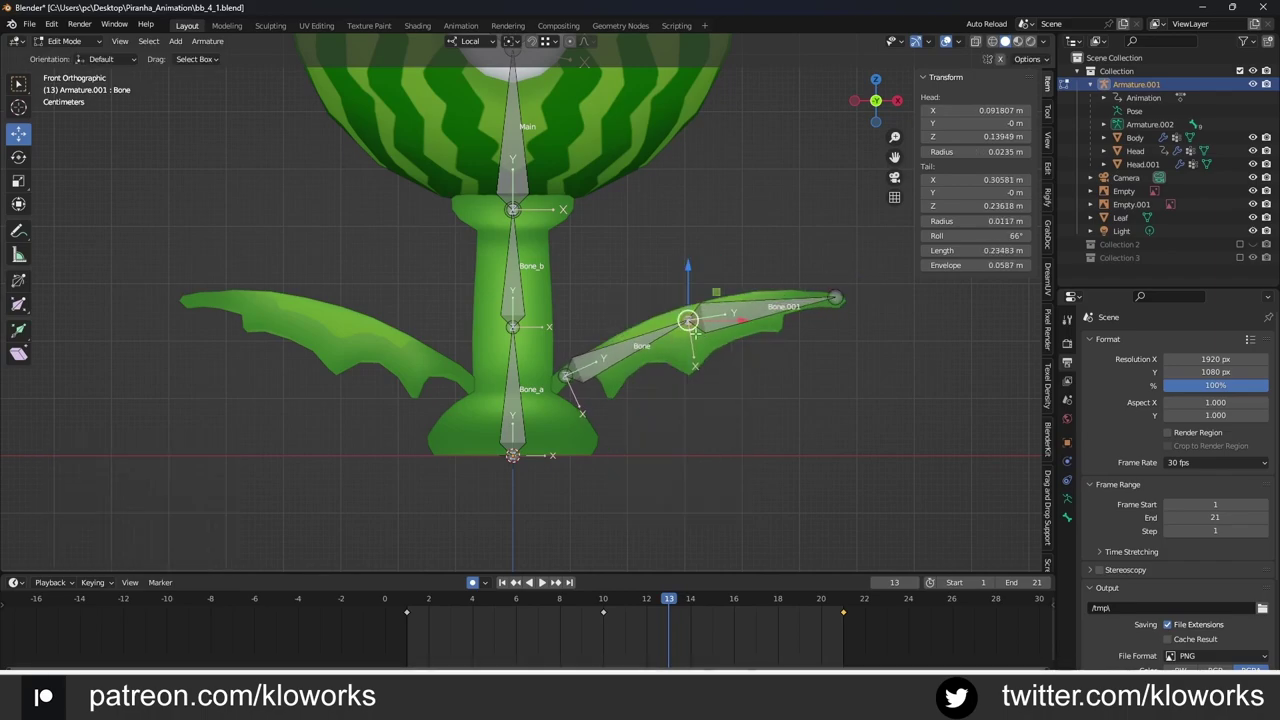
Step: Name the bone Leaf_a_R and symmetrize the leaf bones to the left side
{"action": "left_click", "coordinate": [577, 396]}
{"action": "left_click", "coordinate": [624, 349]}
{"action": "left_click", "coordinate": [1067, 517]}
{"action": "double_click", "coordinate": [1142, 341]}
{"action": "type", "text": "Leaf_b_R"}
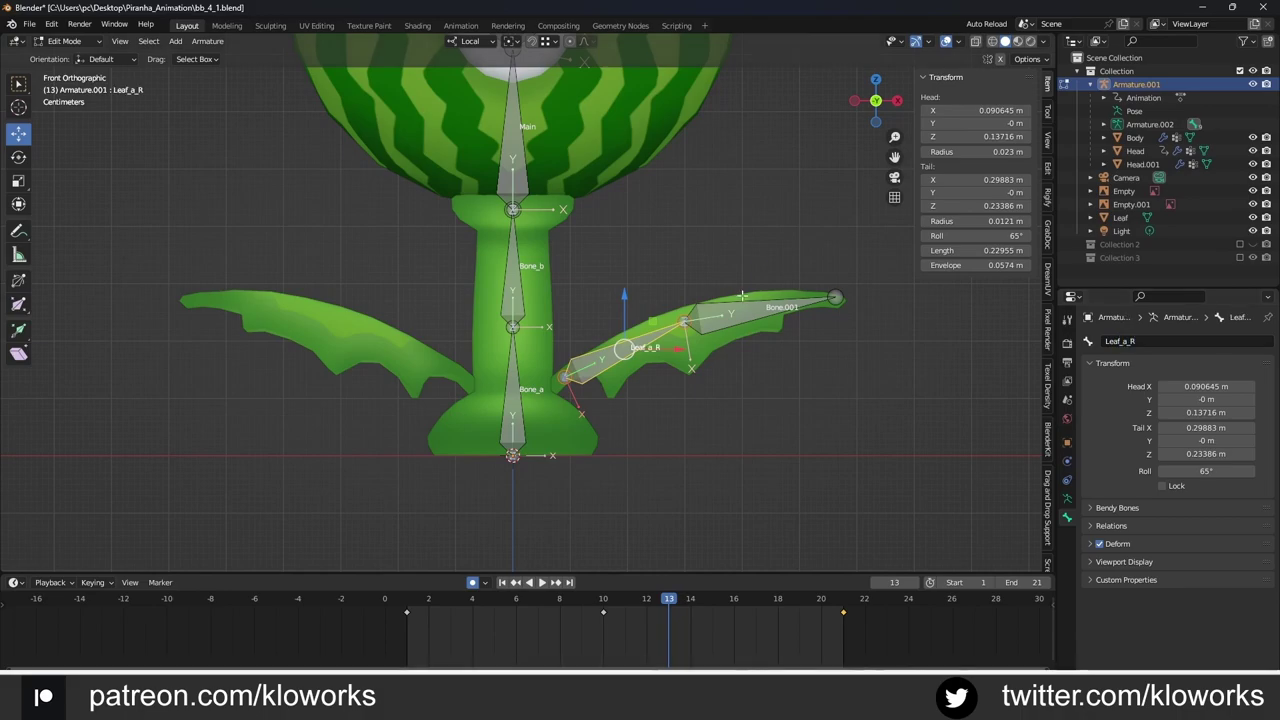
{"action": "right_click", "coordinate": [754, 222]}
{"action": "left_click", "coordinate": [700, 258]}
Step: Parent the leaf mesh to the armature with automatic weights and test playback
{"action": "key", "text": "Tab"}
{"action": "left_click", "coordinate": [640, 350]}
{"action": "left_click", "coordinate": [641, 325], "text": "shift"}
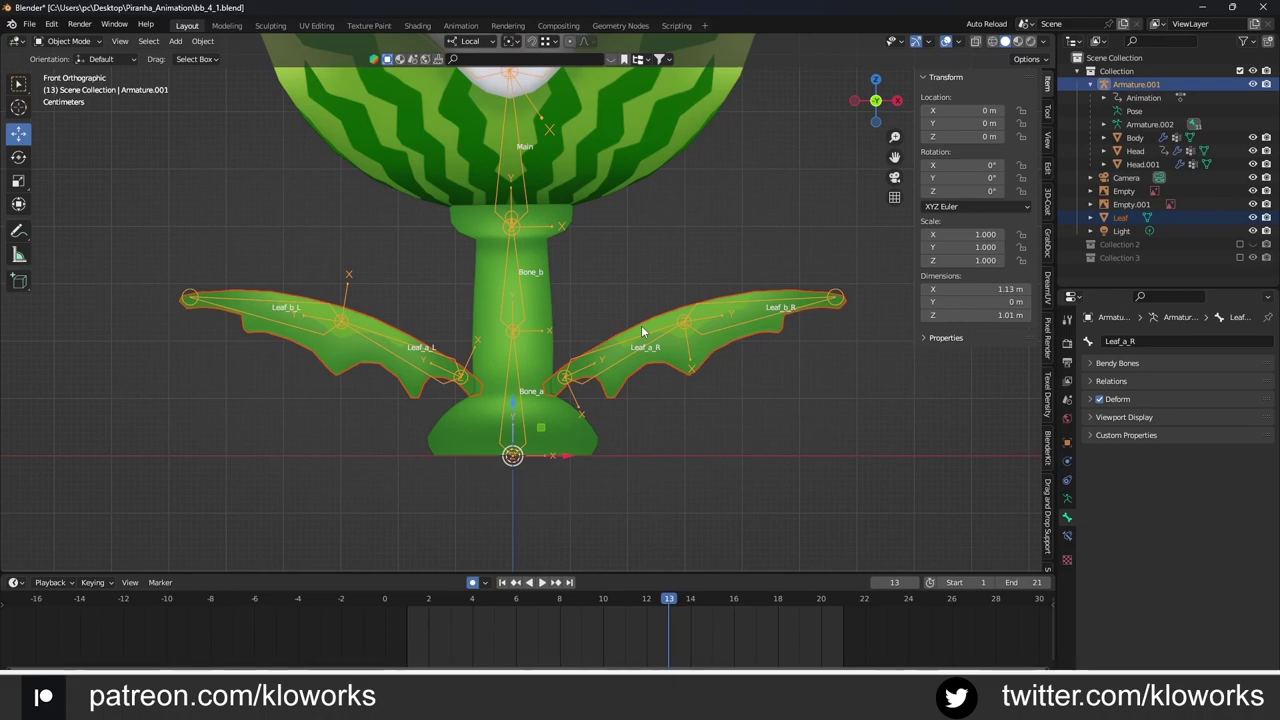
{"action": "key", "text": "ctrl+p"}
{"action": "left_click", "coordinate": [608, 390]}
{"action": "key", "text": "space"}
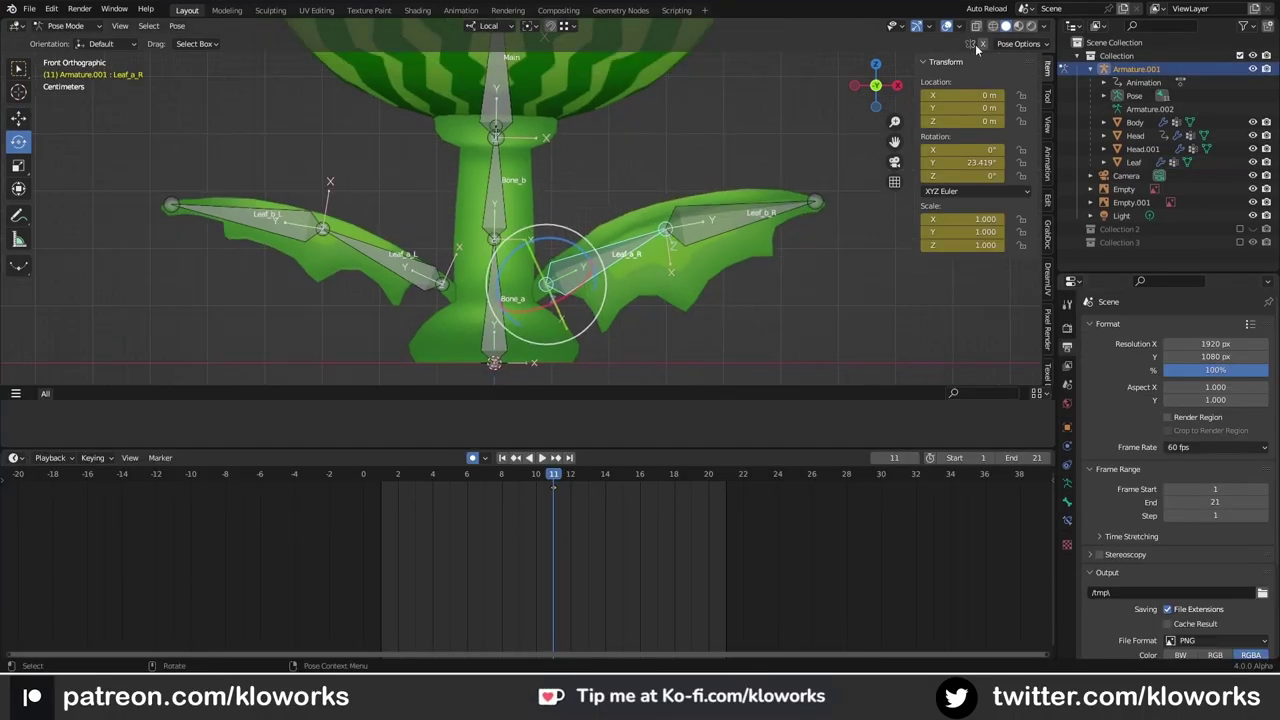
Step: Key the leaf bones at frame 1 with Leaf_a_R rotated 23.419° on Y, then play back
{"action": "mouse_move", "coordinate": [562, 476]}
{"action": "left_mouse_down"}
{"action": "mouse_move", "coordinate": [398, 485]}
{"action": "mouse_move", "coordinate": [487, 296]}
{"action": "left_mouse_up"}
{"action": "key", "text": "i"}
{"action": "key", "text": "Right"}
{"action": "key", "text": "Right"}
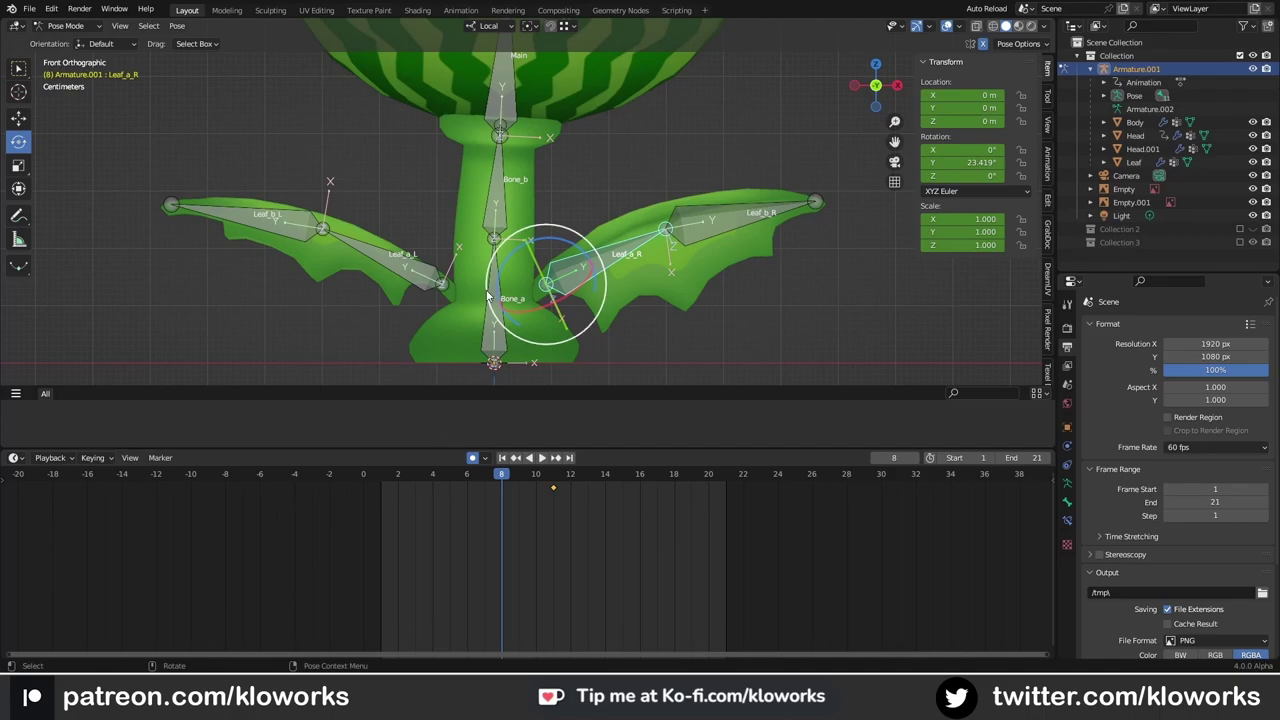
{"action": "key", "text": "shift+Left"}
{"action": "left_click", "coordinate": [978, 150]}
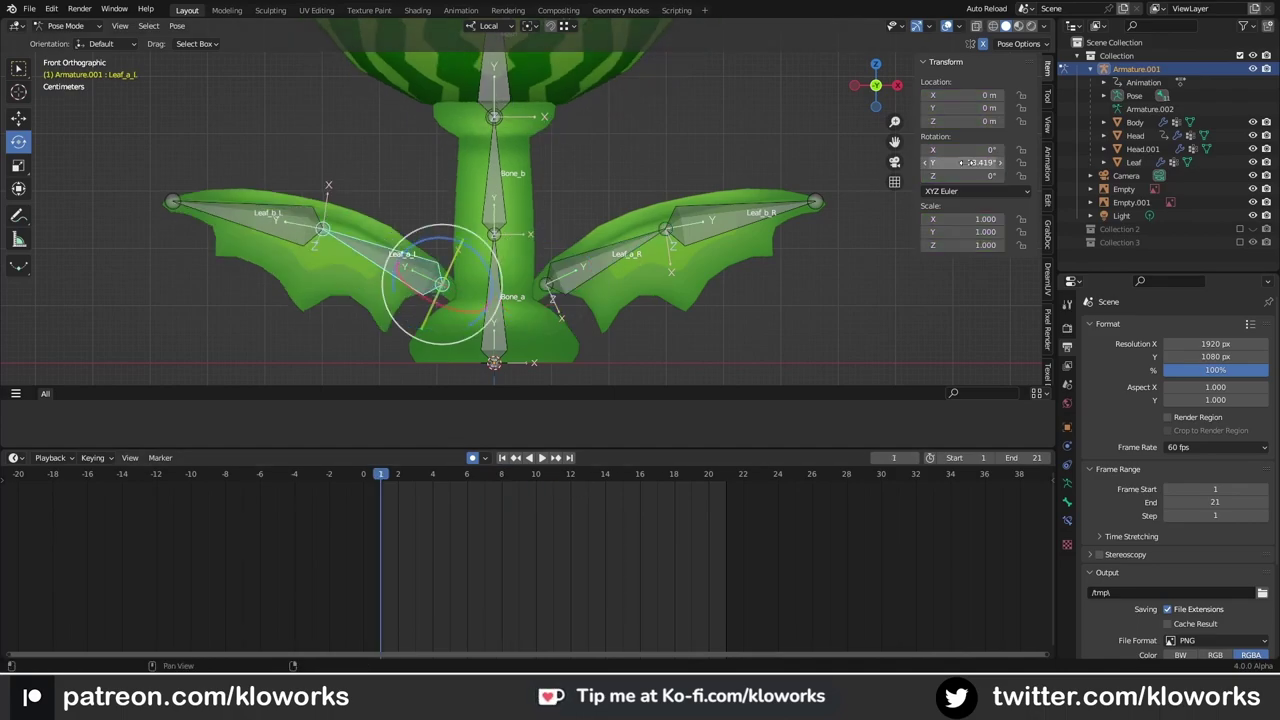
{"action": "left_click", "coordinate": [648, 252]}
{"action": "key", "text": "r"}
{"action": "left_click", "coordinate": [956, 209]}
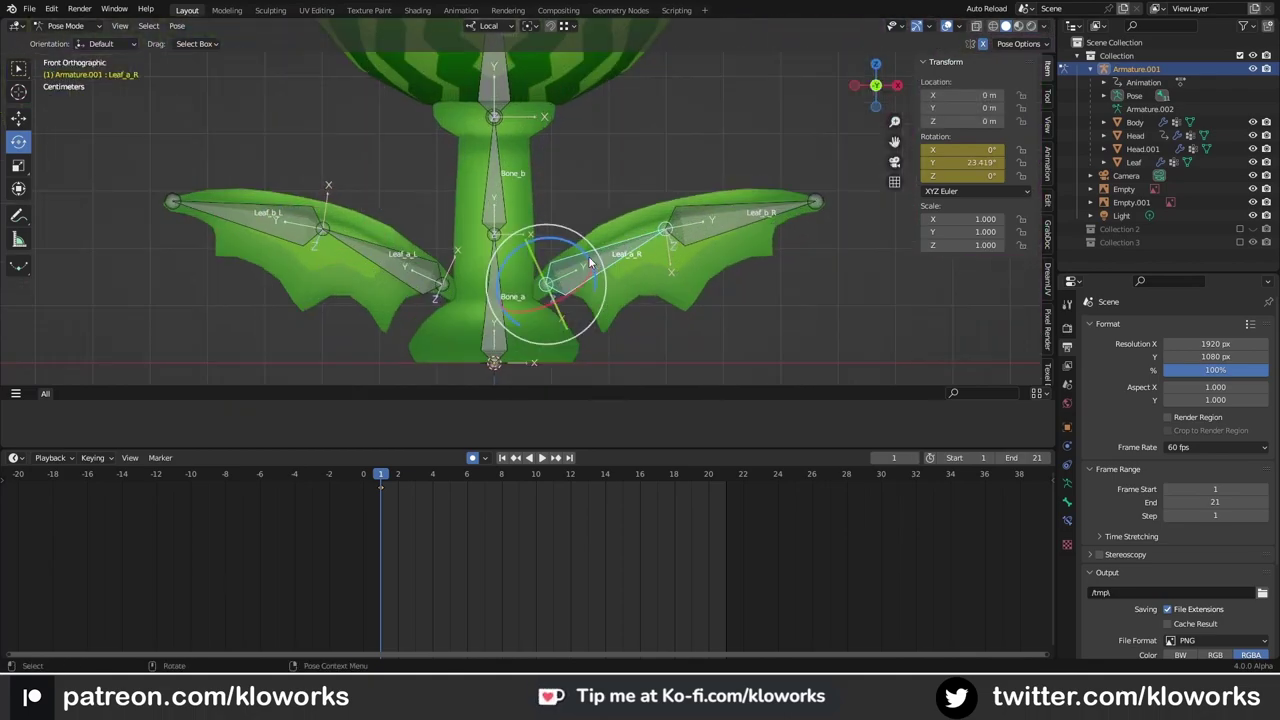
{"action": "key", "text": "space"}
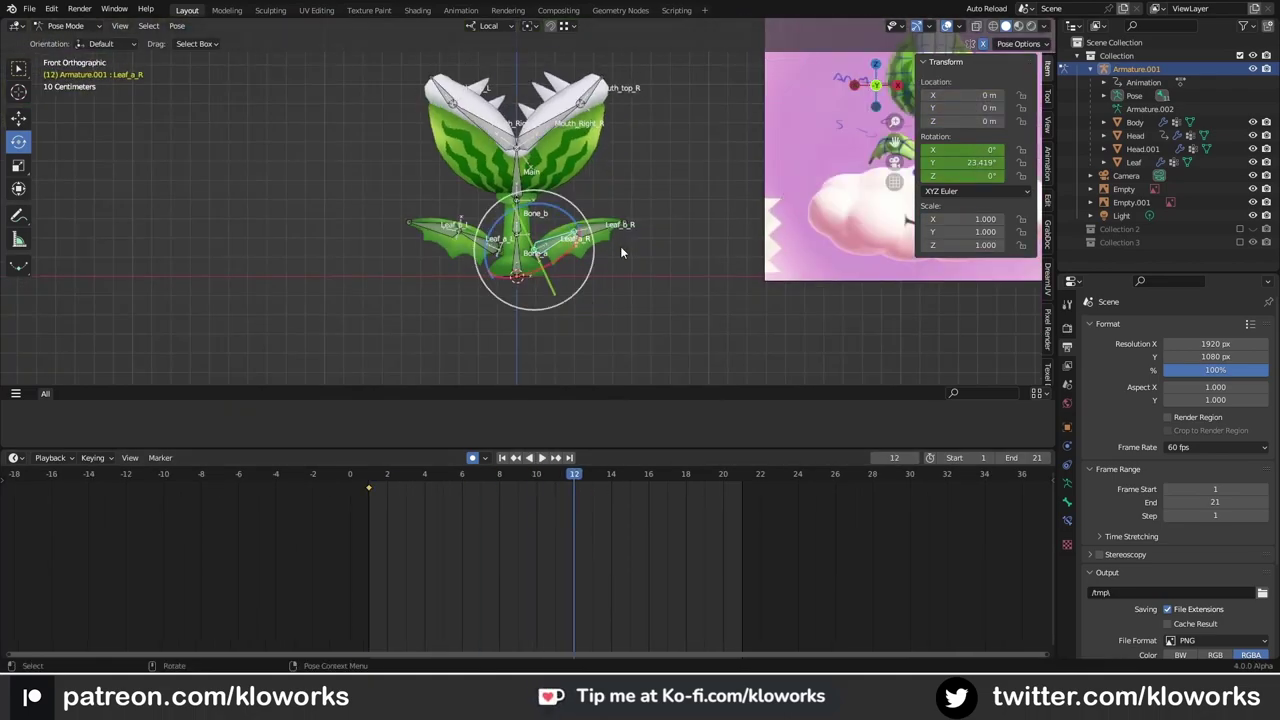
{"action": "scroll", "coordinate": [621, 252], "scroll_direction": "up", "scroll_amount": 1}
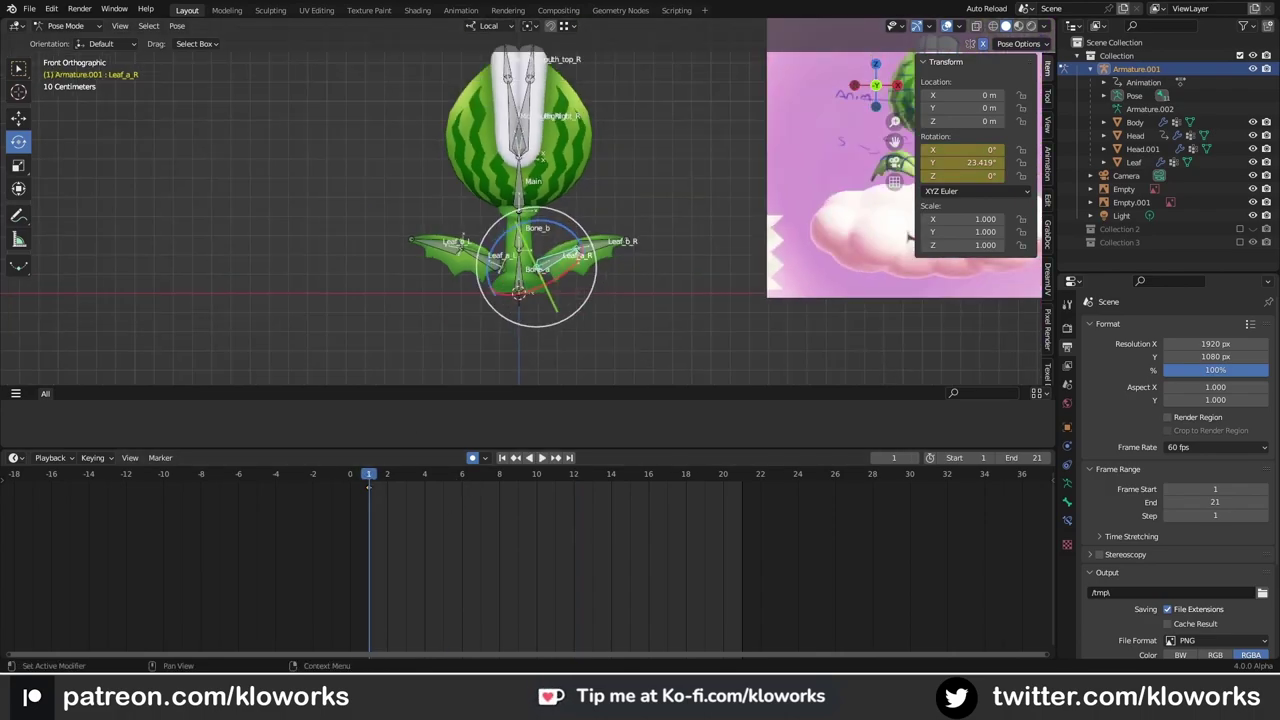
{"action": "scroll", "coordinate": [520, 200], "scroll_direction": "up", "scroll_amount": 1}
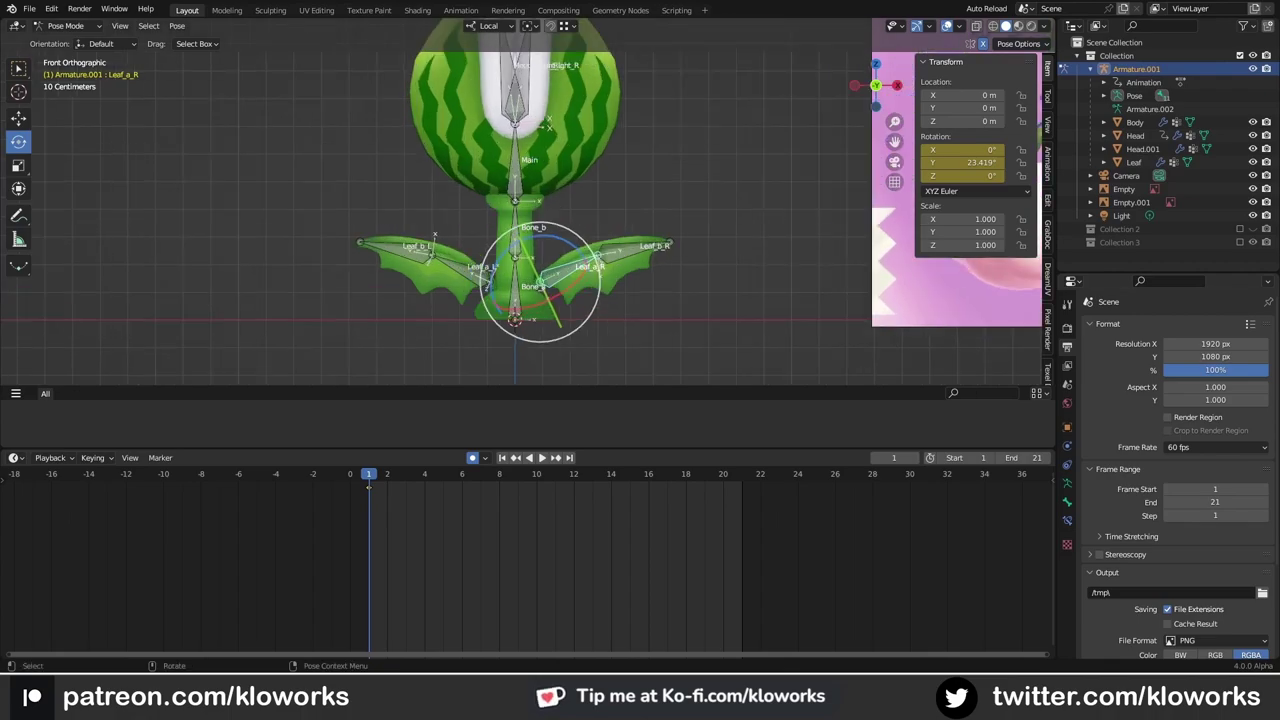
Step: Rotate the right leaf bone on local Z to -11.2° for the frame 10 pose
{"action": "key", "text": "r"}
{"action": "key", "text": "z"}
{"action": "key", "text": "Return"}
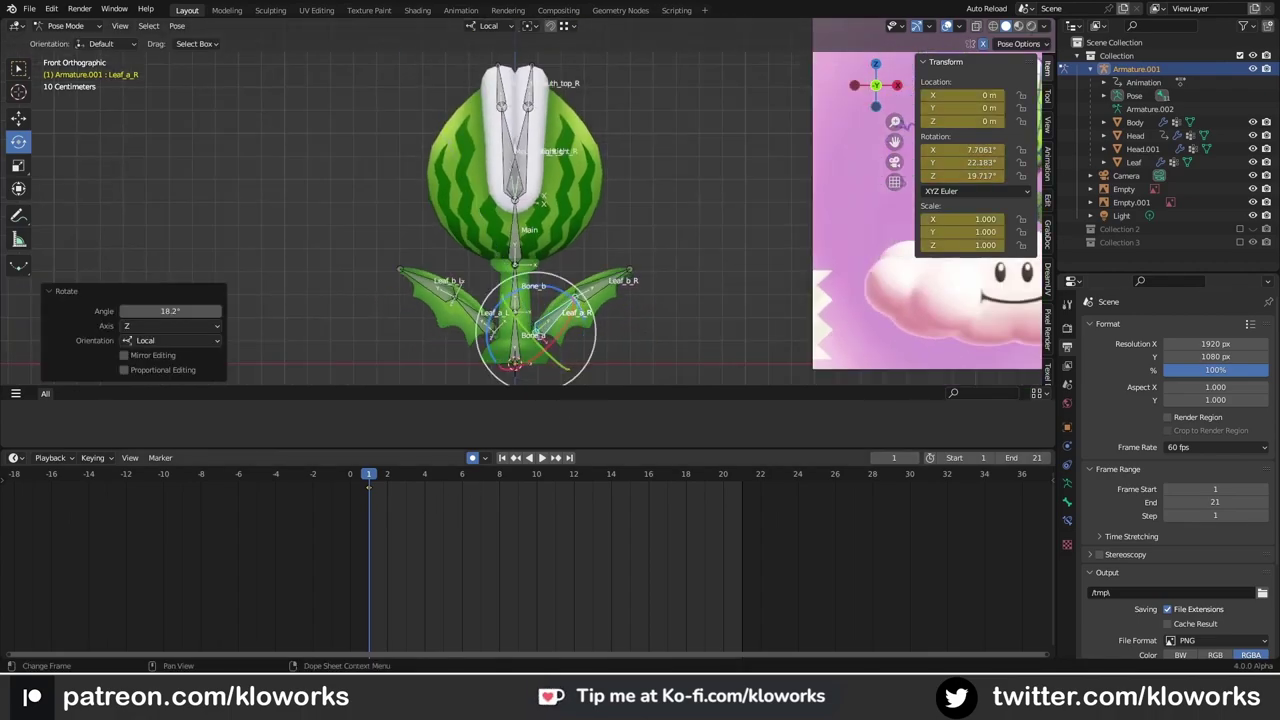
{"action": "left_click", "coordinate": [537, 475]}
{"action": "scroll", "coordinate": [560, 280], "scroll_direction": "up", "scroll_amount": 4}
{"action": "key", "text": "r"}
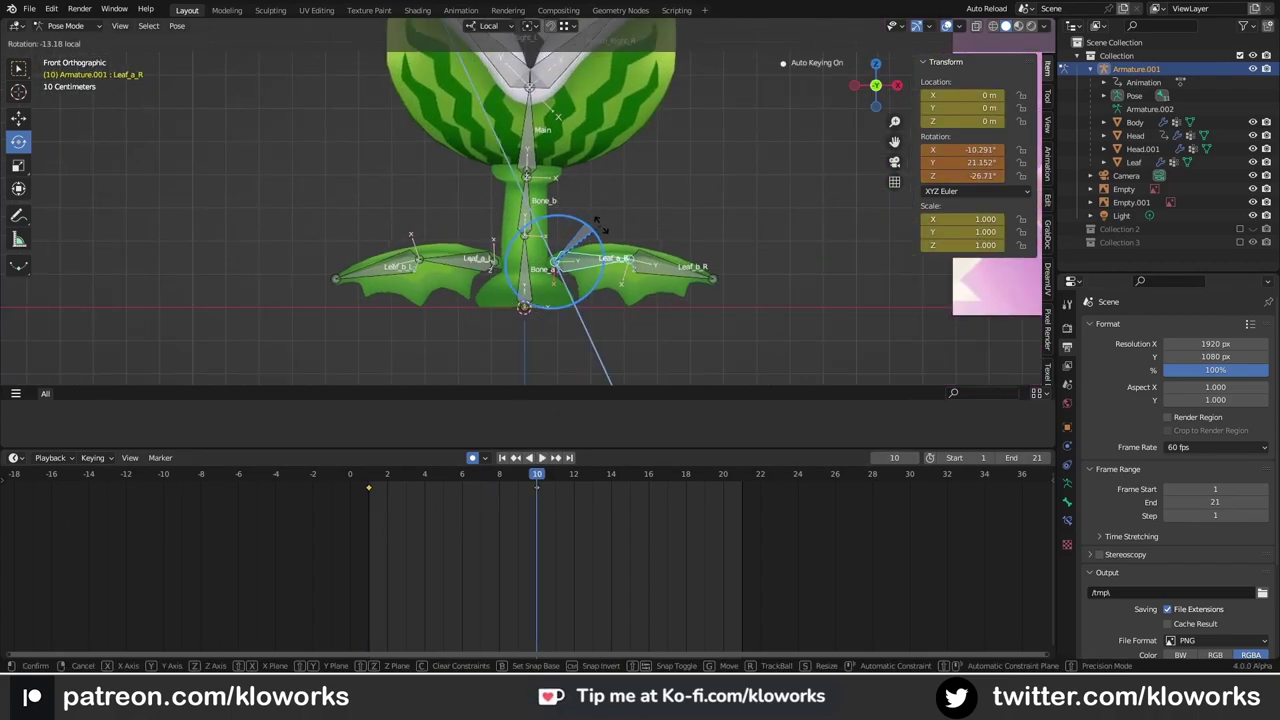
{"action": "left_click", "coordinate": [597, 222]}
Step: Copy the starting leaf keys to frame 21 and play the flap
{"action": "key", "text": "space"}
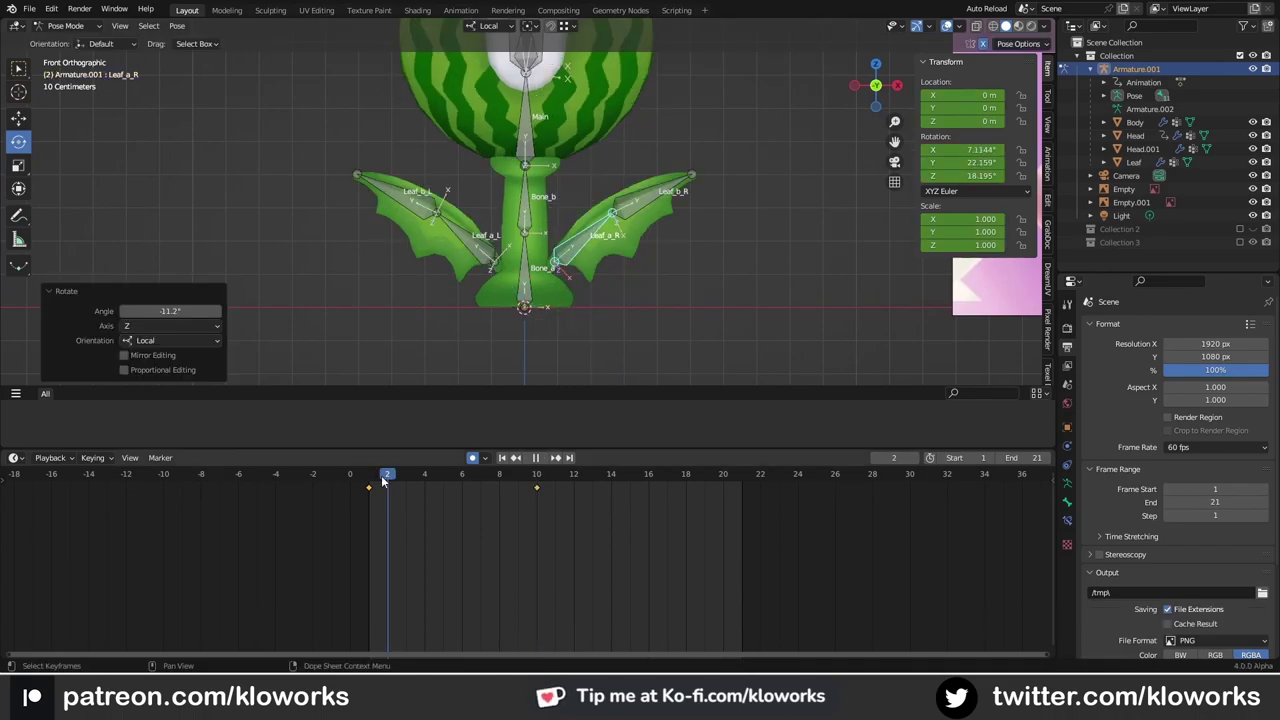
{"action": "key", "text": "space"}
{"action": "key", "text": "shift+d"}
{"action": "left_click", "coordinate": [591, 489]}
{"action": "key", "text": "space"}
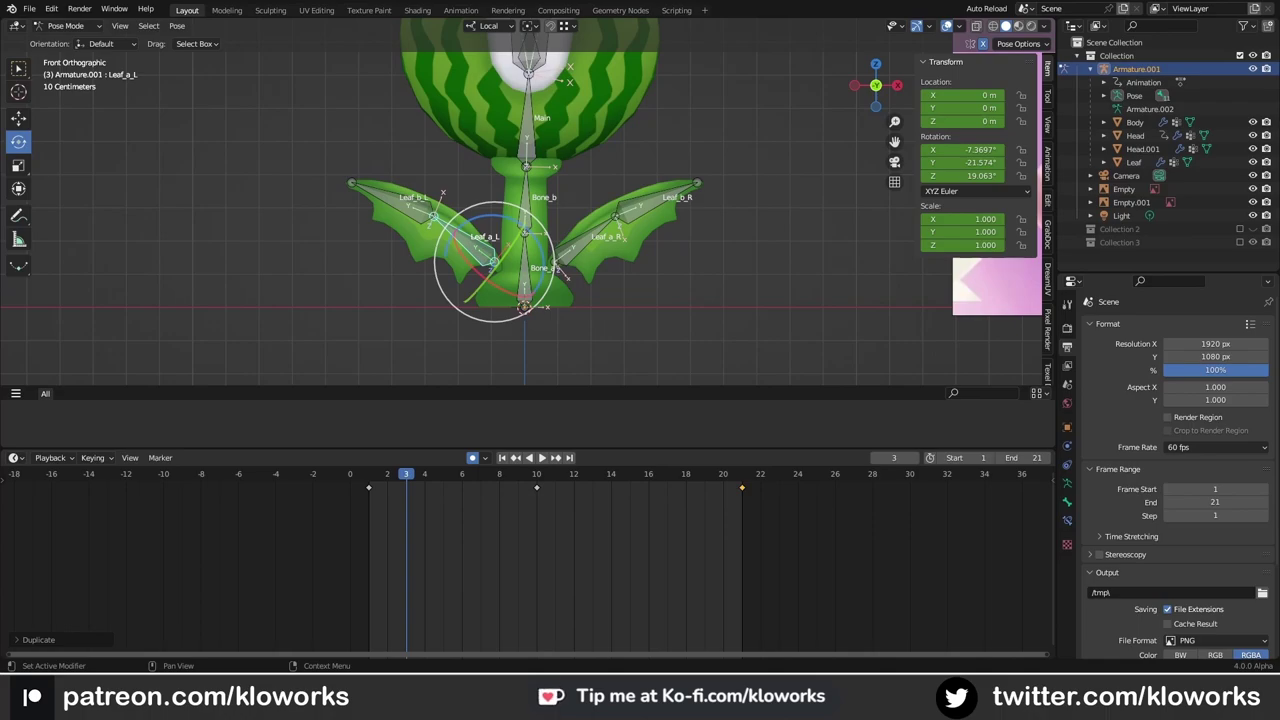
{"action": "key", "text": "space"}
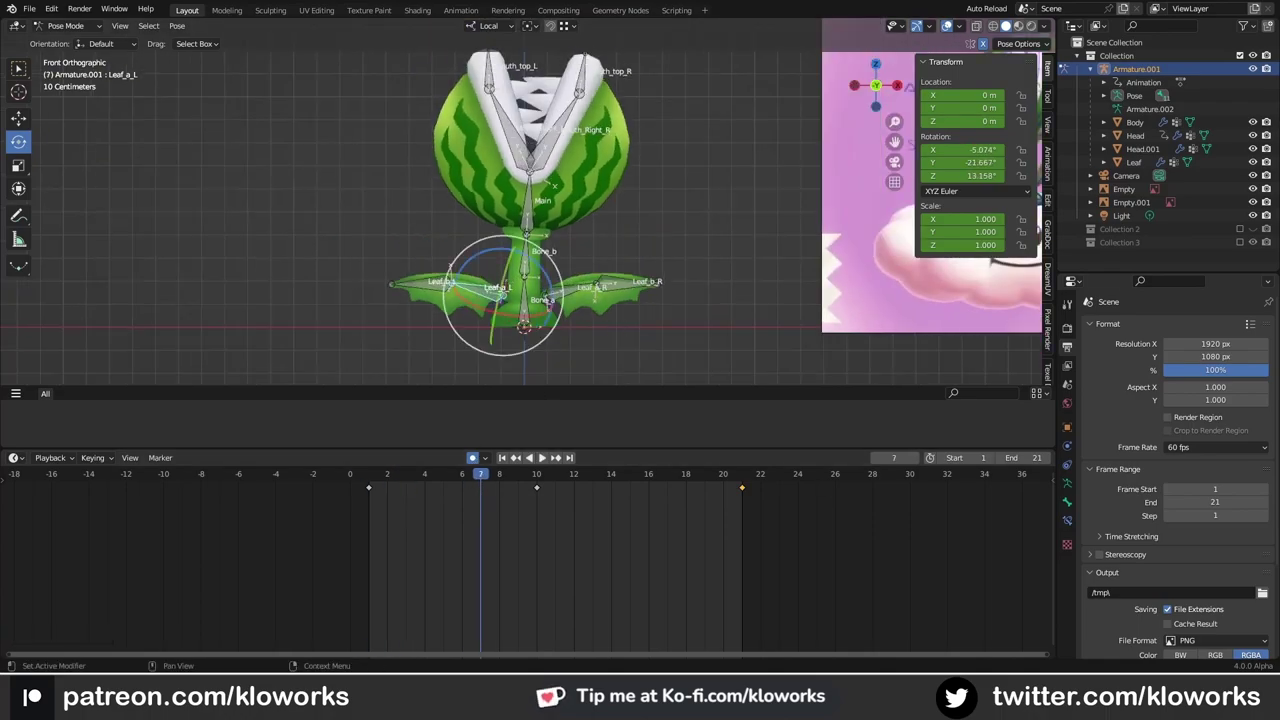
Step: Bend the outer right leaf bone downward at frames 2 and 6
{"action": "key", "text": "Up"}
{"action": "left_click", "coordinate": [628, 300]}
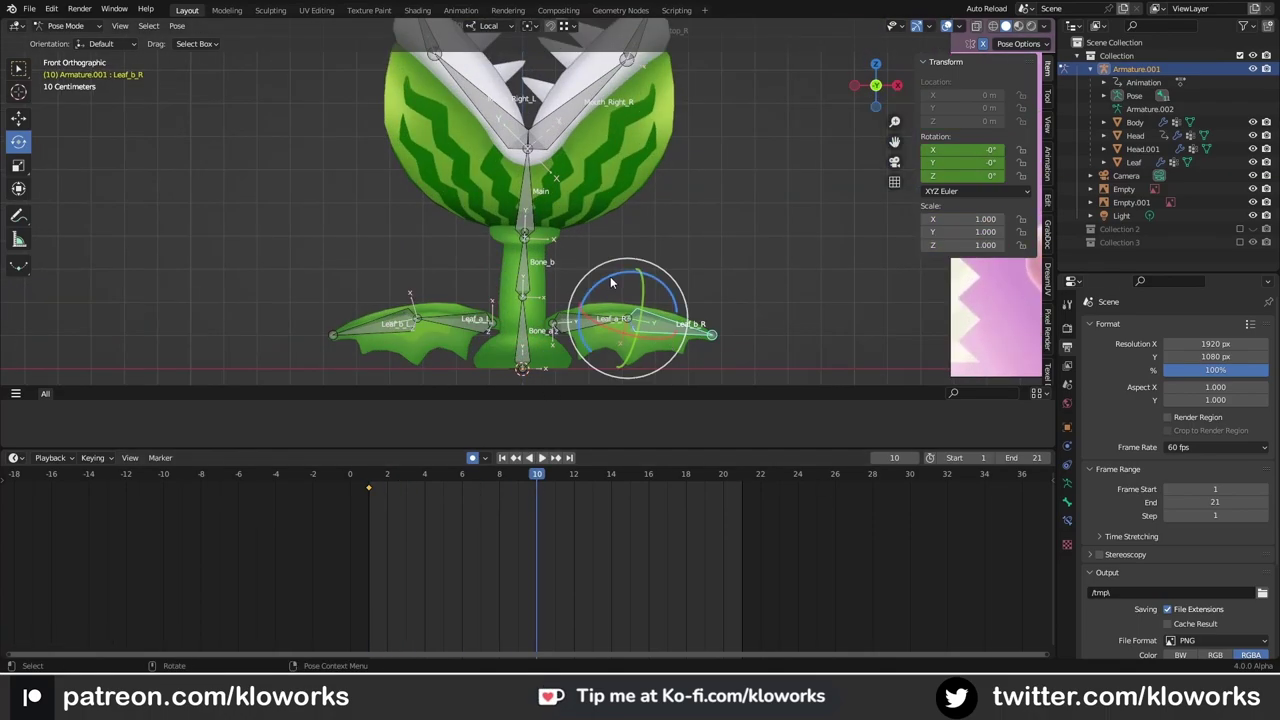
{"action": "left_click_drag", "start_coordinate": [640, 290], "coordinate": [660, 330]}
{"action": "left_click", "coordinate": [386, 488]}
{"action": "key", "text": "space"}
{"action": "left_click", "coordinate": [462, 488]}
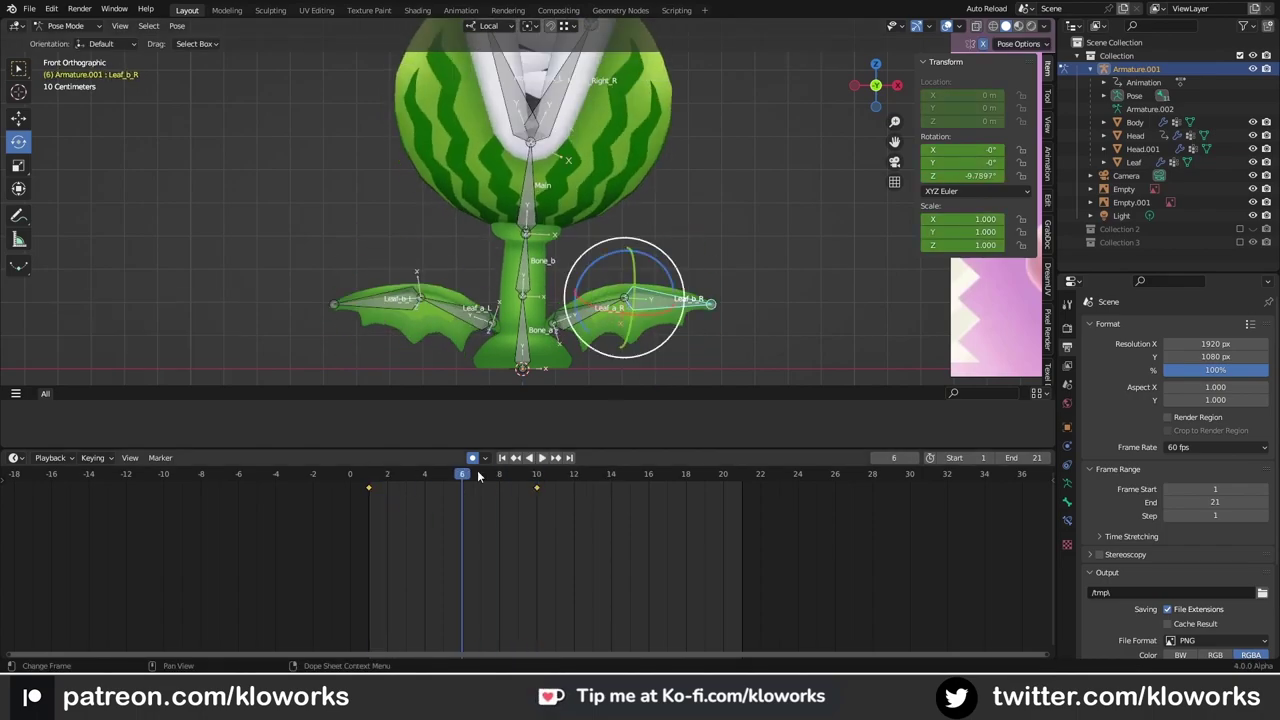
{"action": "left_click_drag", "start_coordinate": [650, 265], "coordinate": [600, 330]}
{"action": "left_click", "coordinate": [517, 485]}
{"action": "key", "text": "space"}
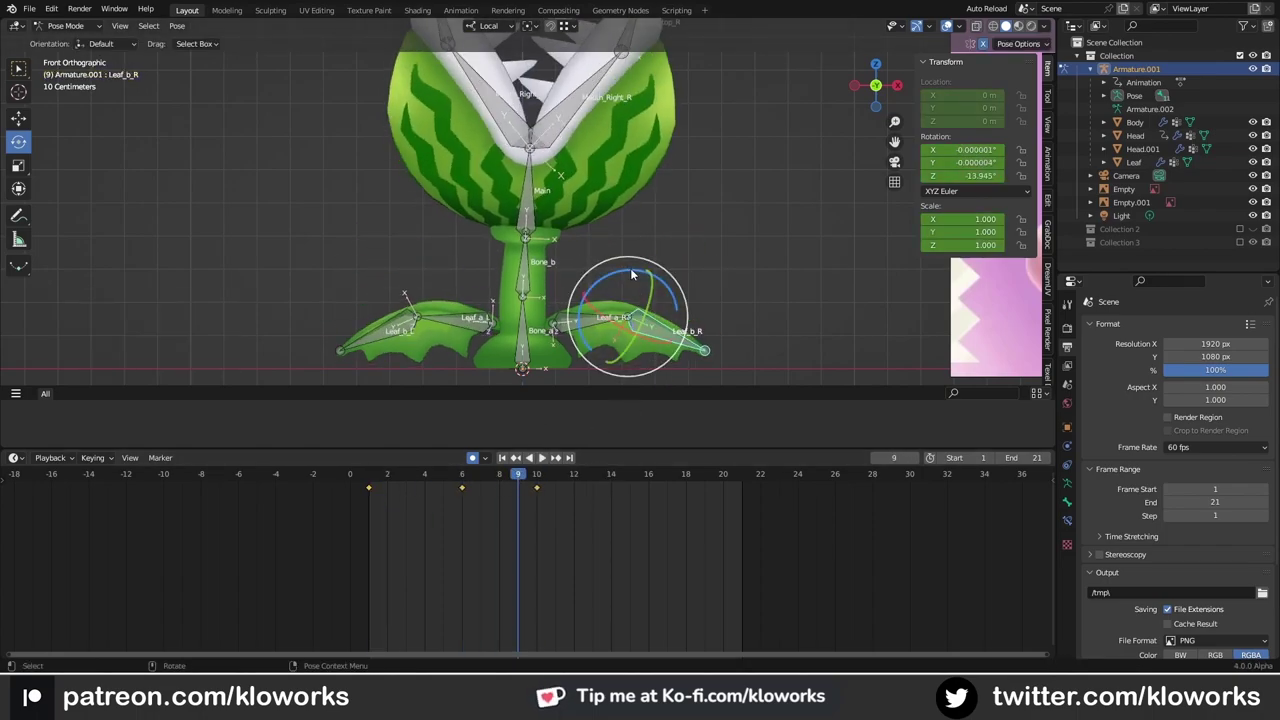
Step: Rotate Leaf_b_R to about -16.8° then -20.07°, adding frame 19 and mid-flap poses
{"action": "key", "text": "space"}
{"action": "left_click_drag", "start_coordinate": [631, 273], "coordinate": [648, 272]}
{"action": "left_click_drag", "start_coordinate": [616, 491], "coordinate": [712, 505]}
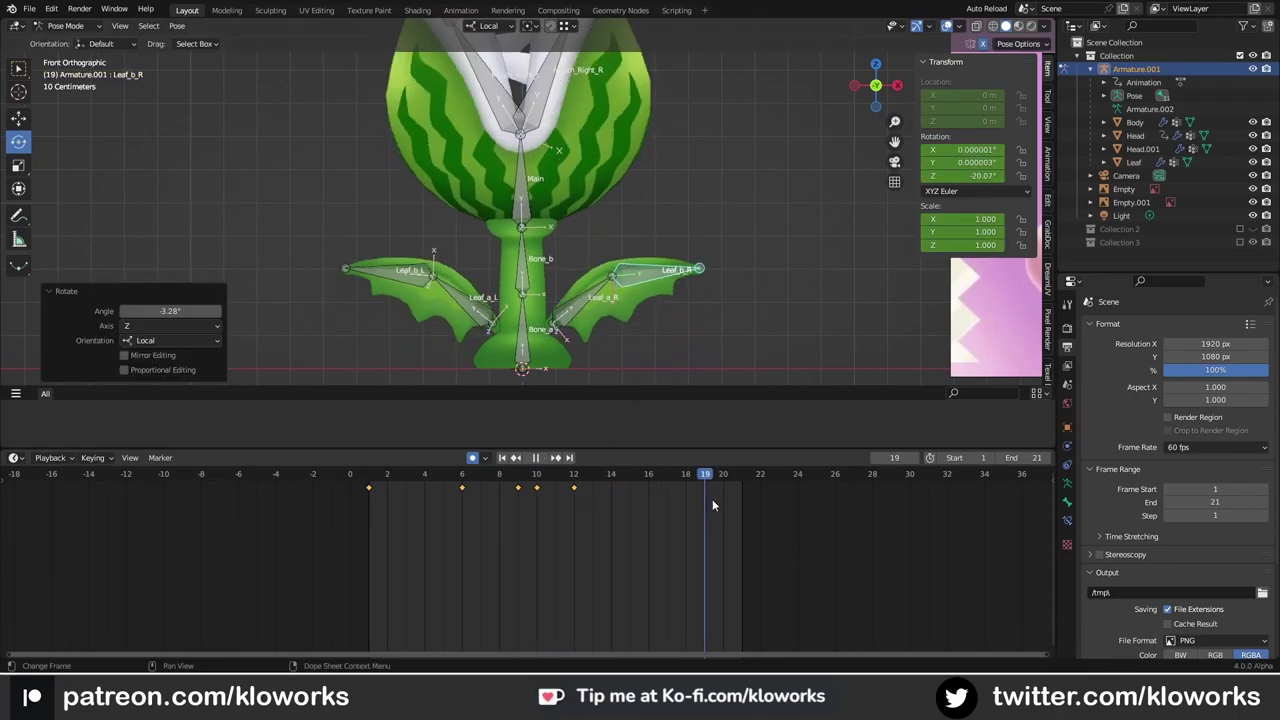
{"action": "key", "text": "space"}
{"action": "key", "text": "alt+a"}
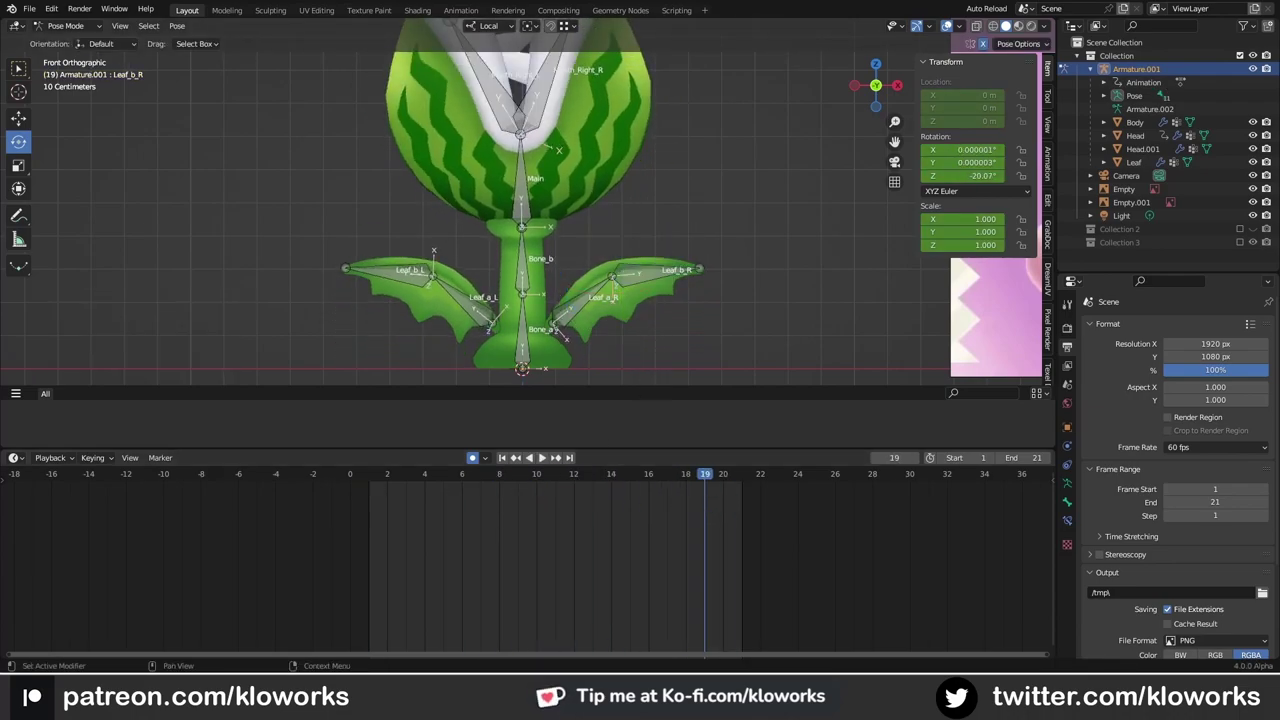
{"action": "left_click_drag", "start_coordinate": [631, 247], "coordinate": [663, 252]}
{"action": "key", "text": "Left"}
{"action": "key", "text": "Left"}
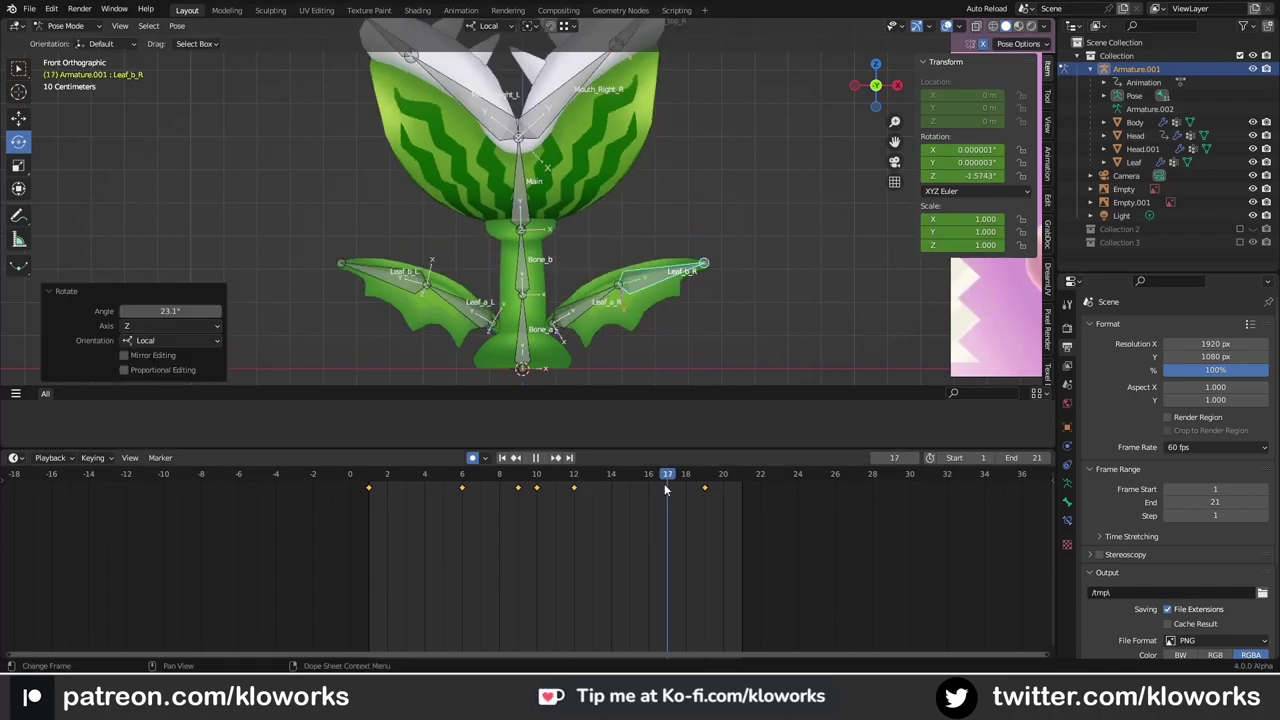
{"action": "key", "text": "Left"}
{"action": "key", "text": "Left"}
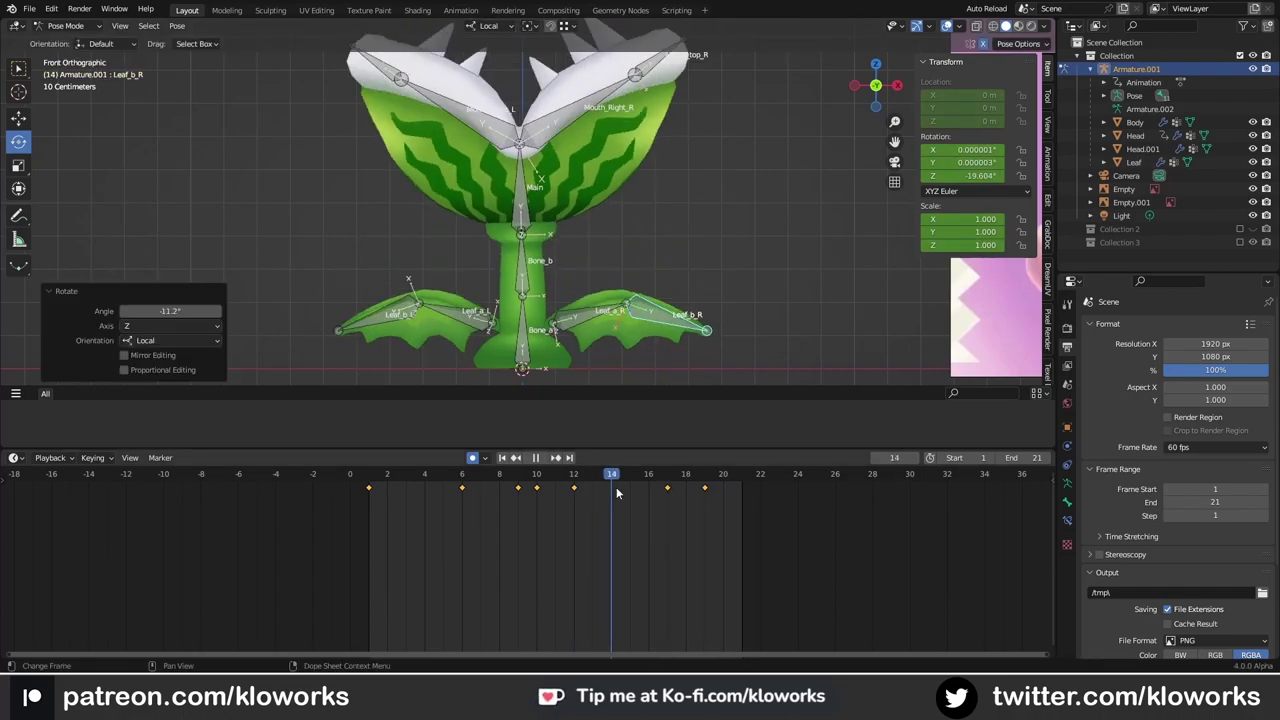
{"action": "left_click_drag", "start_coordinate": [663, 252], "coordinate": [660, 262]}
{"action": "key", "text": "space"}
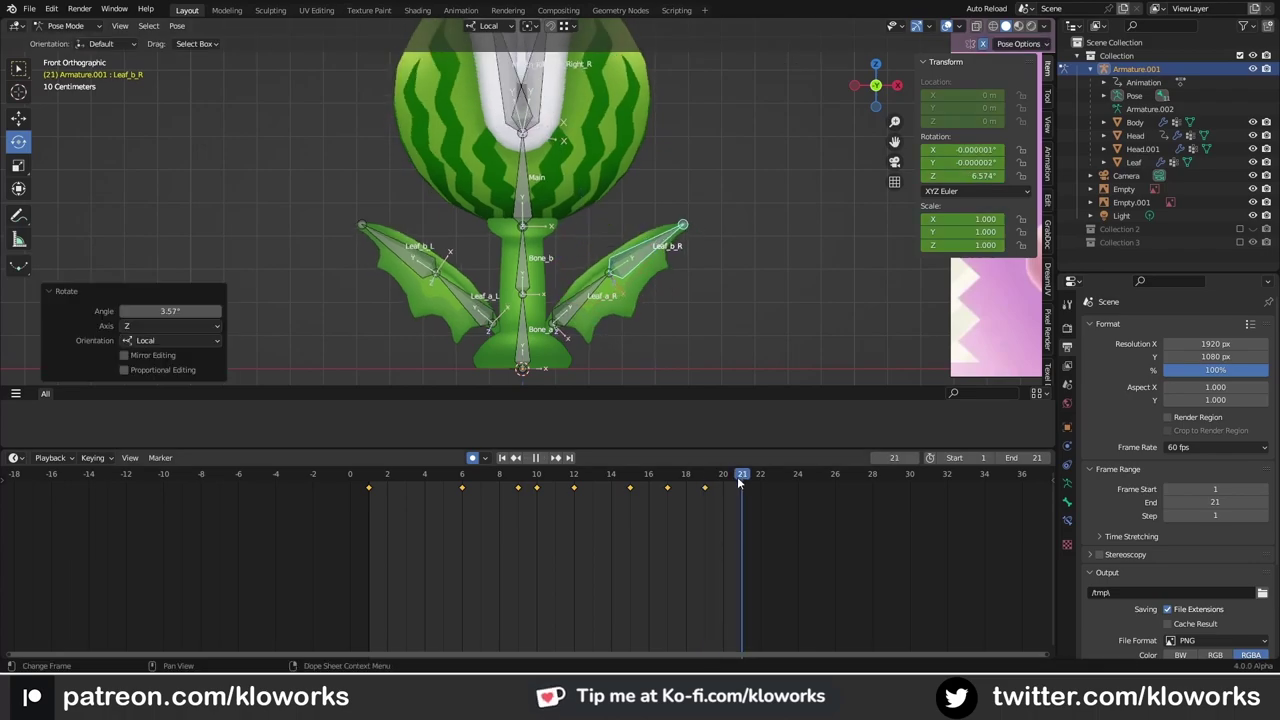
Step: Rotate and slightly tilt Leaf_a_R, then copy its end keyframe to frame 1
{"action": "key", "text": "space"}
{"action": "left_click", "coordinate": [590, 312]}
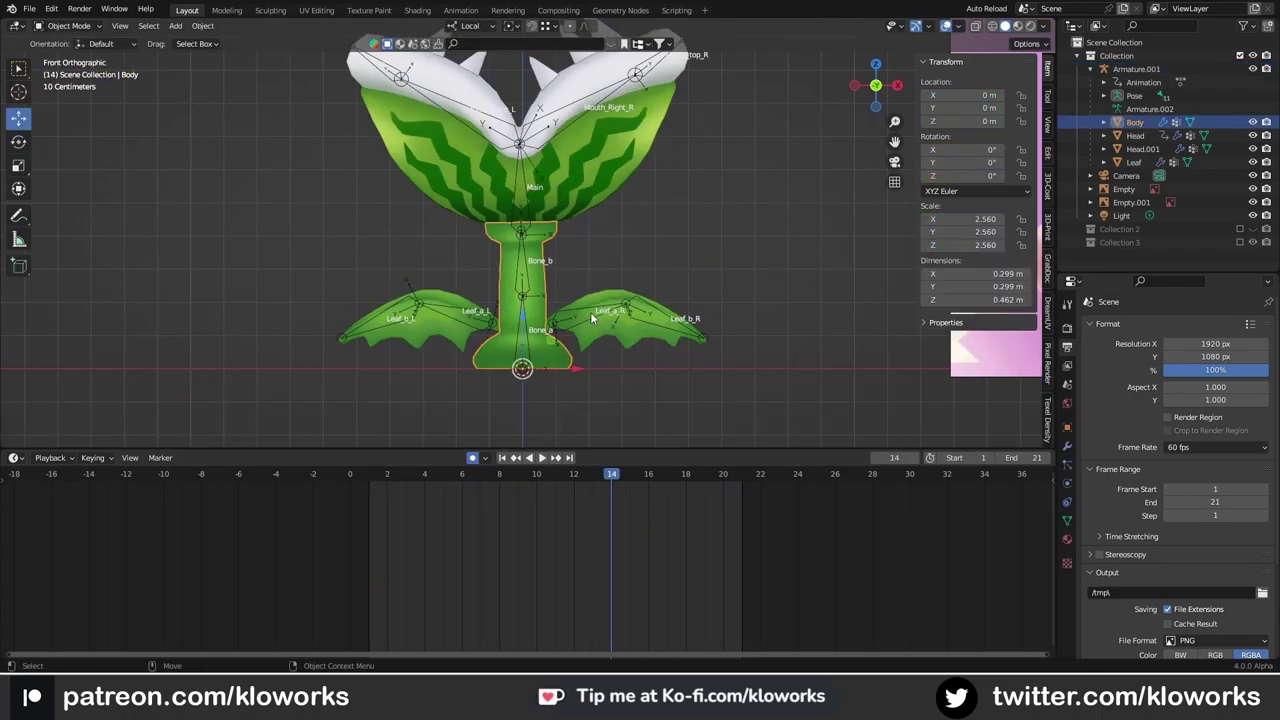
{"action": "mouse_move", "coordinate": [394, 486]}
{"action": "left_mouse_down"}
{"action": "mouse_move", "coordinate": [531, 499]}
{"action": "mouse_move", "coordinate": [741, 488]}
{"action": "left_mouse_up"}
{"action": "left_click_drag", "start_coordinate": [577, 328], "coordinate": [576, 334]}
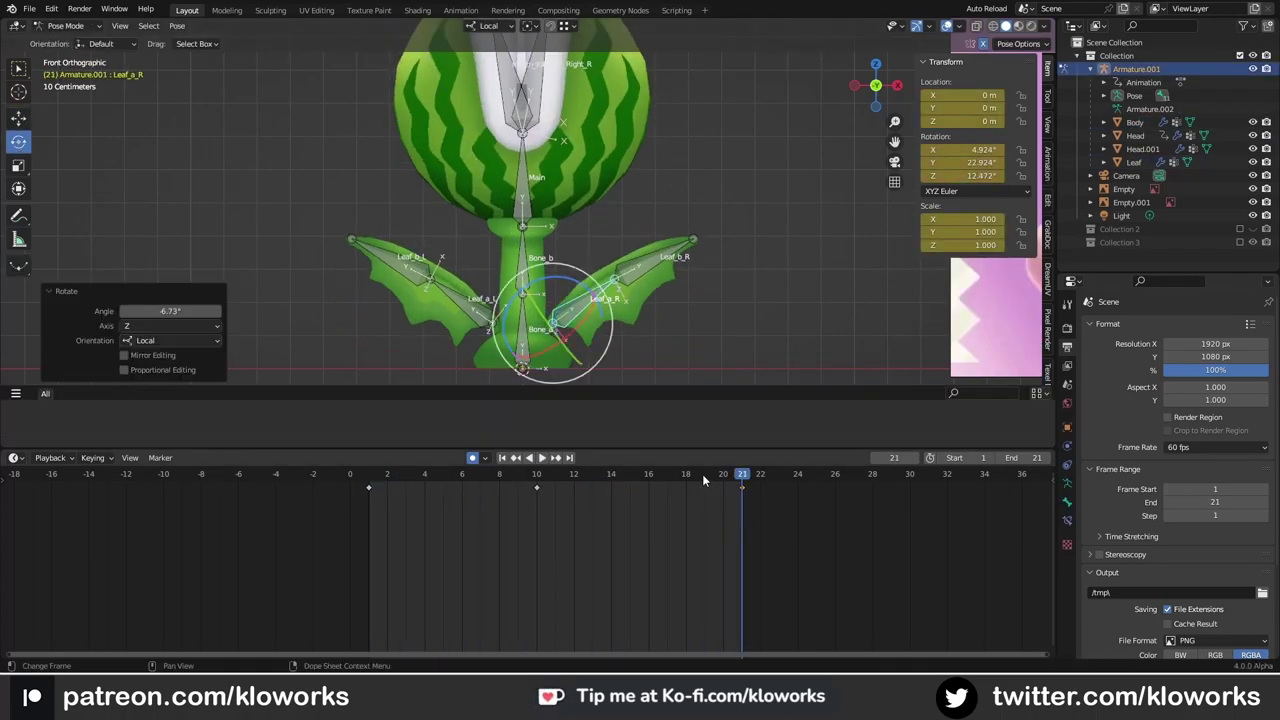
{"action": "key", "text": "shift+d"}
{"action": "left_click", "coordinate": [365, 503]}
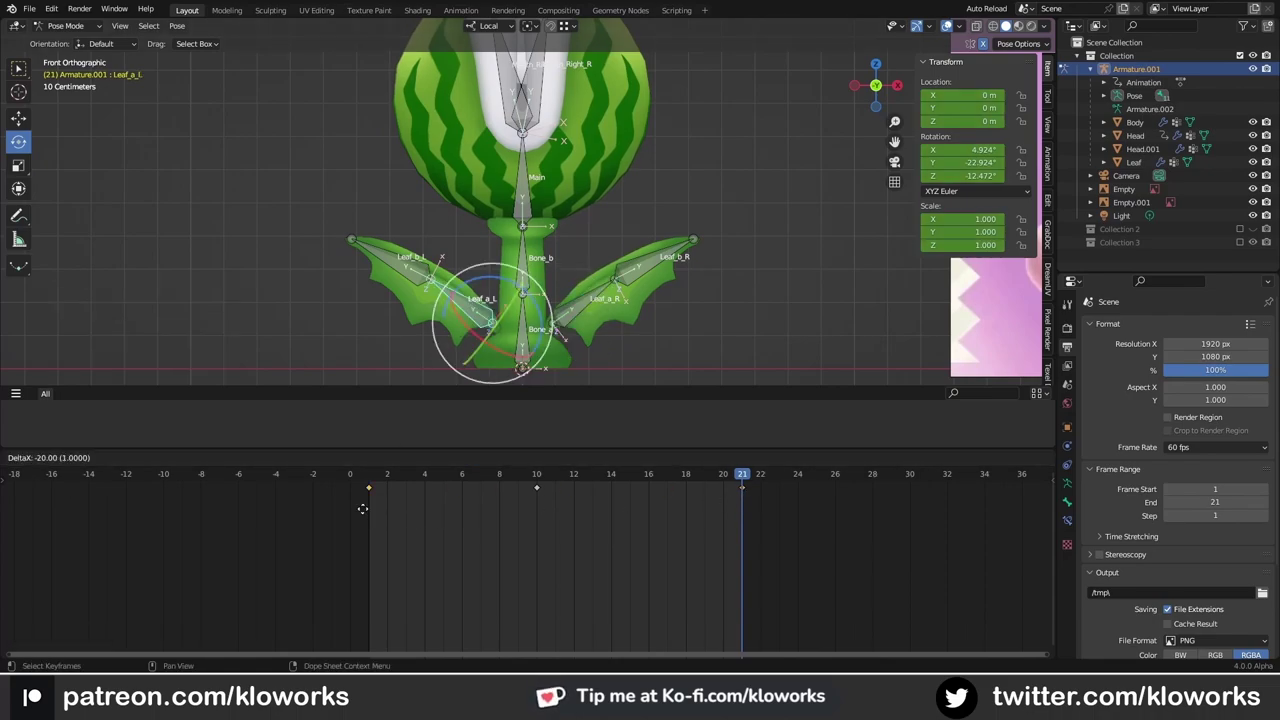
{"action": "key", "text": "space"}
Step: Duplicate the first leaf key to frame 21 so the flap loops
{"action": "key", "text": "space"}
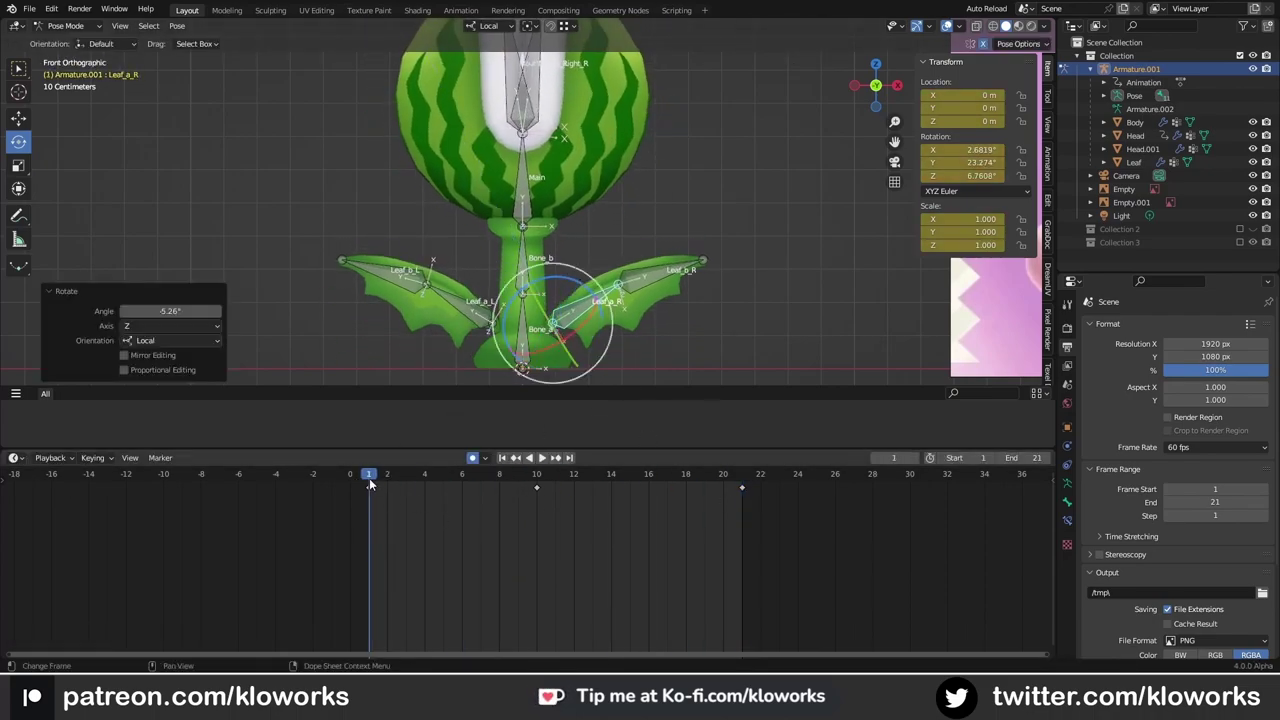
{"action": "key", "text": "shift+Right"}
{"action": "key", "text": "ctrl+z"}
{"action": "key", "text": "ctrl+z"}
{"action": "key", "text": "space"}
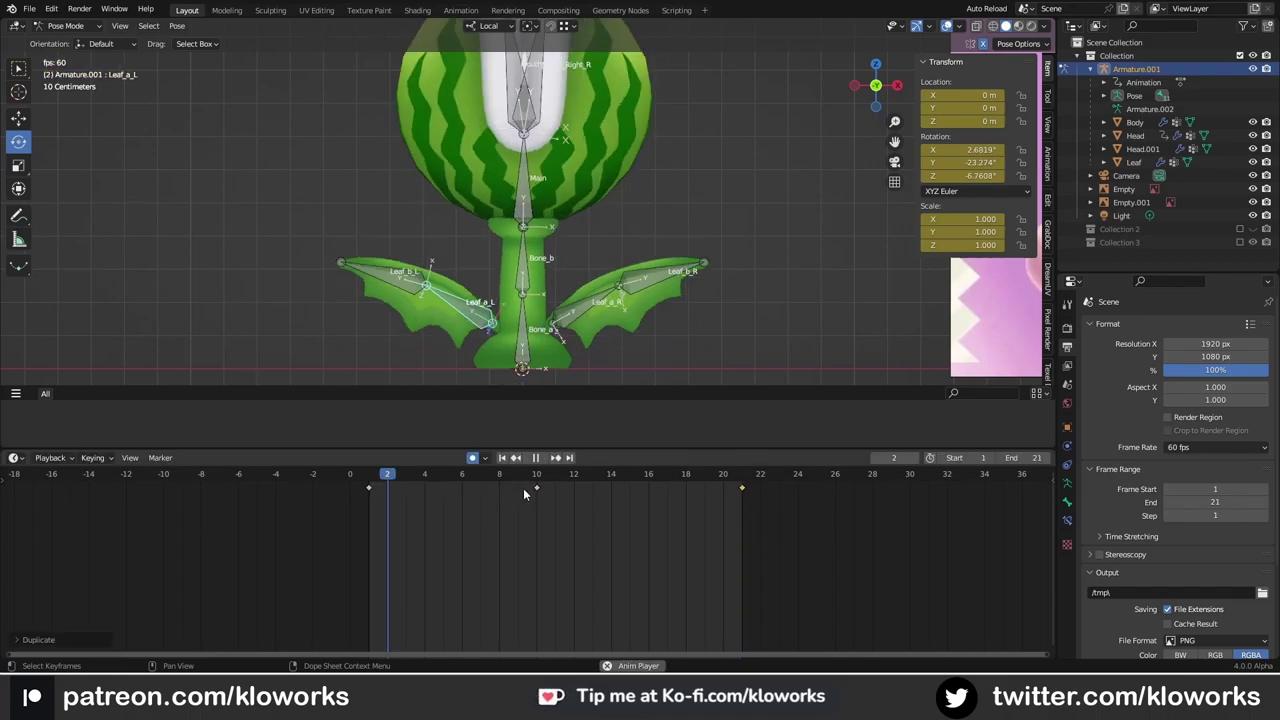
{"action": "key", "text": "shift+d"}
{"action": "left_click", "coordinate": [714, 528]}
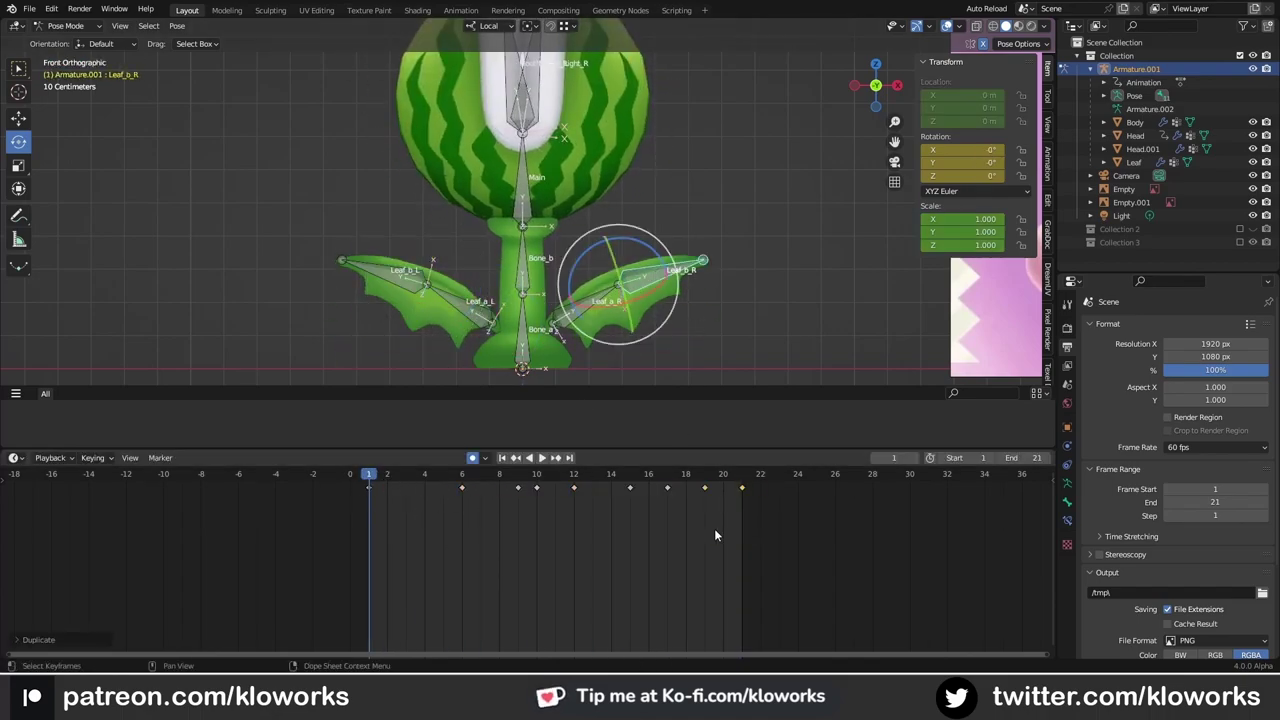
{"action": "key", "text": "space"}
{"action": "key", "text": "space"}
Step: Preview the loop with bones hidden, then swing the right outer leaf upward
{"action": "left_click", "coordinate": [948, 25]}
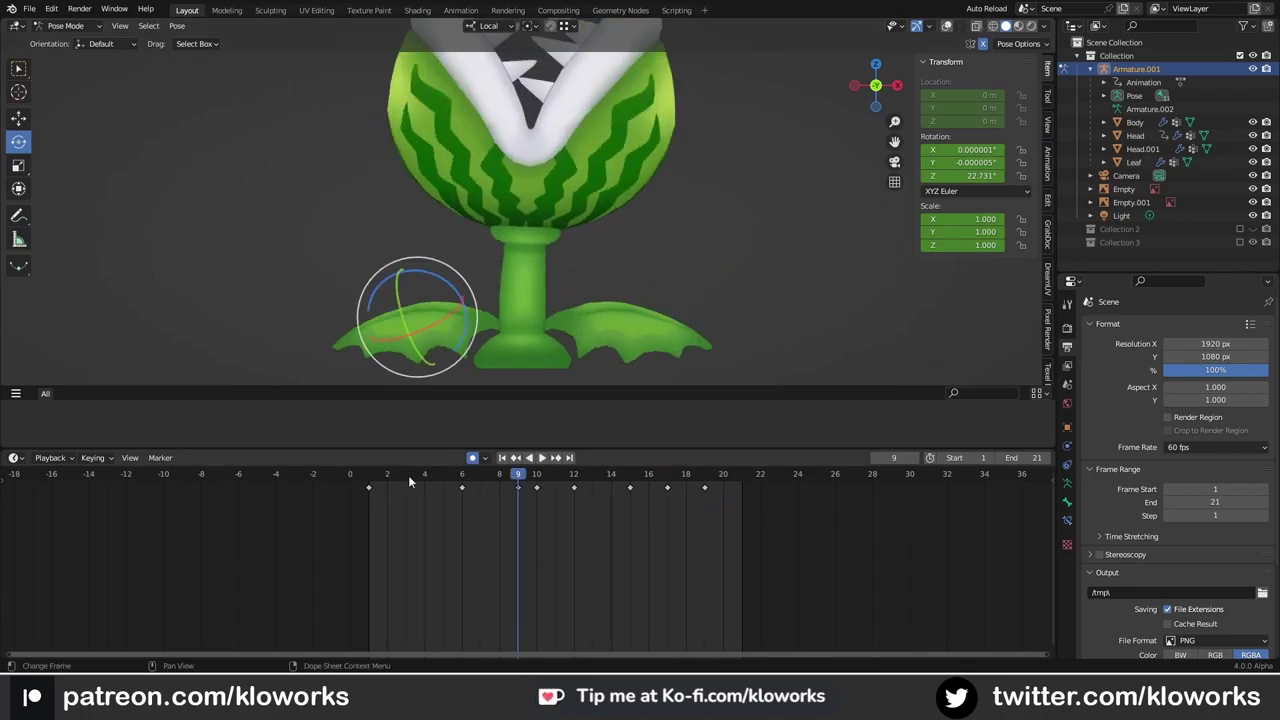
{"action": "key", "text": "shift+alt+z"}
{"action": "left_click", "coordinate": [372, 476]}
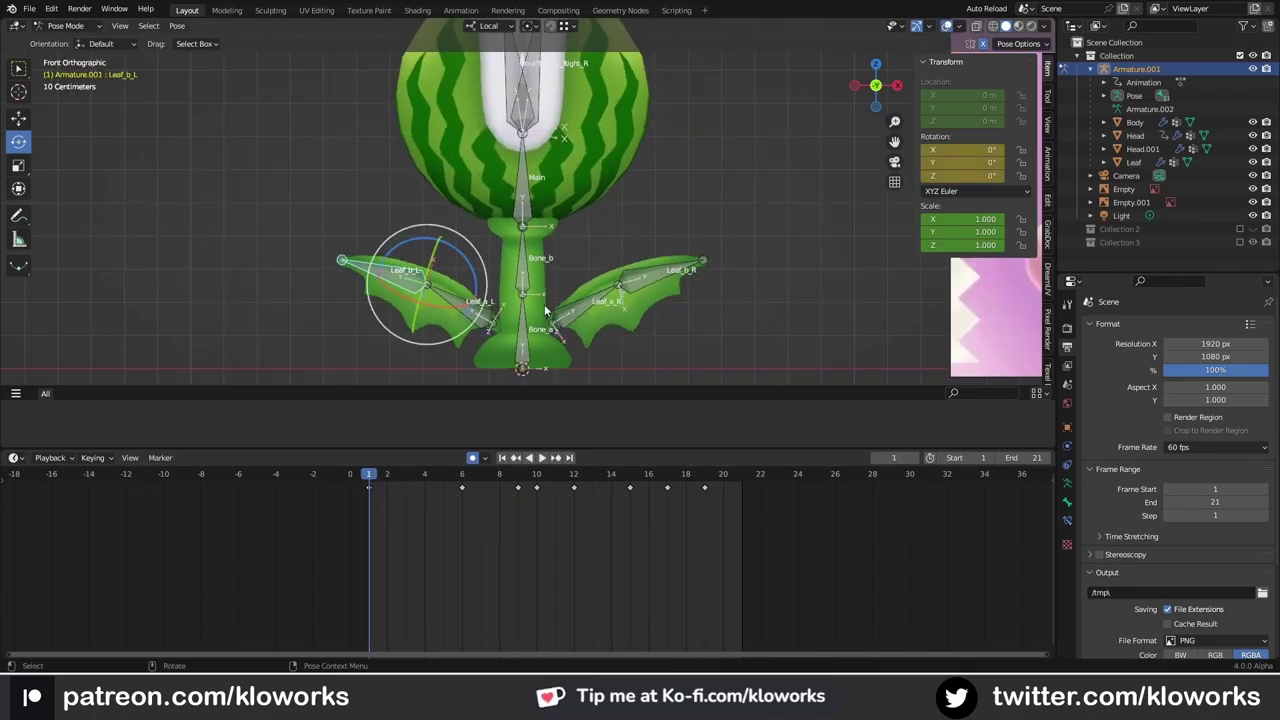
{"action": "left_click", "coordinate": [647, 241]}
{"action": "left_click", "coordinate": [385, 476]}
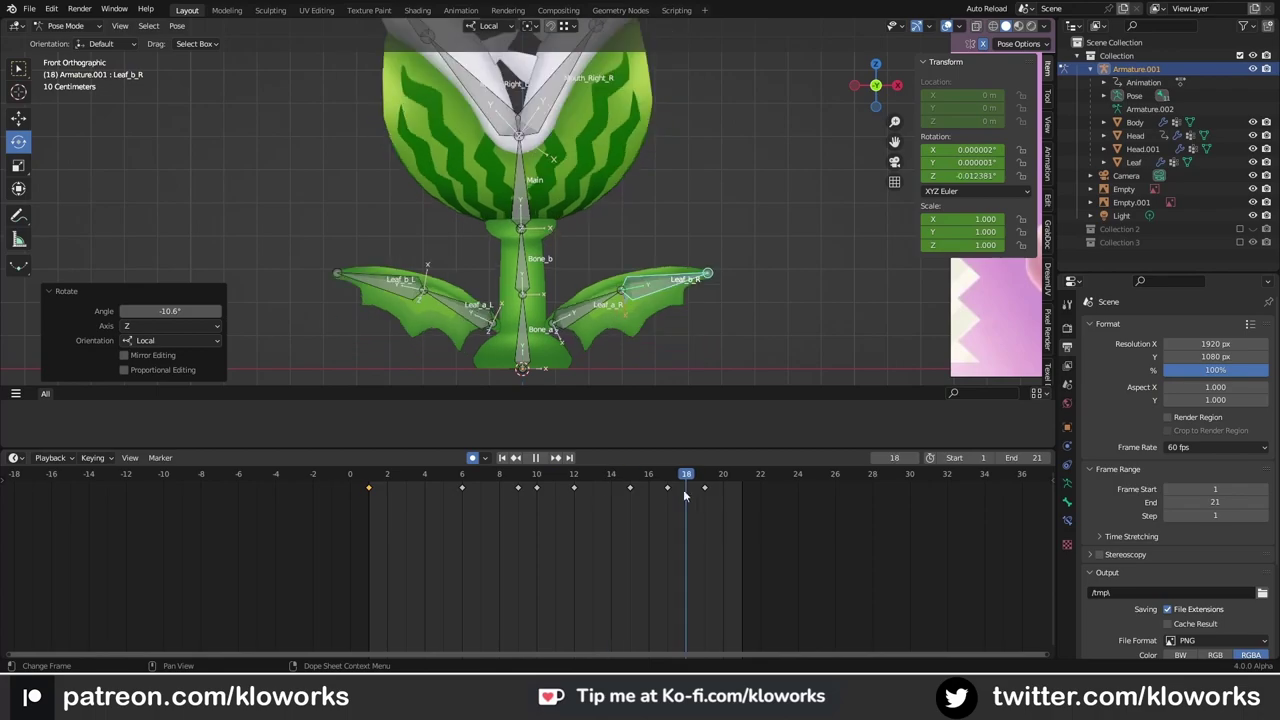
{"action": "left_click_drag", "start_coordinate": [629, 252], "coordinate": [600, 250]}
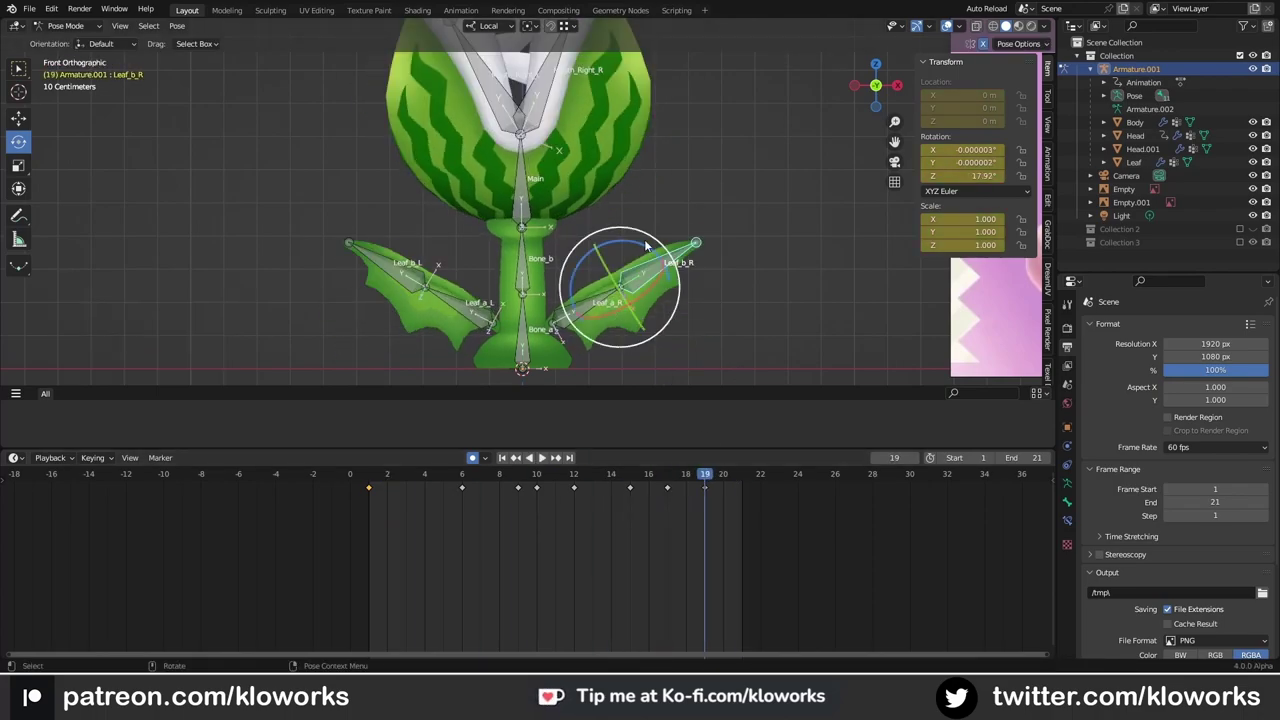
{"action": "left_click", "coordinate": [687, 481]}
Step: At frame 10, adjust the right outer leaf's rotation and stretch Leaf_a_R along local Y
{"action": "key", "text": "space"}
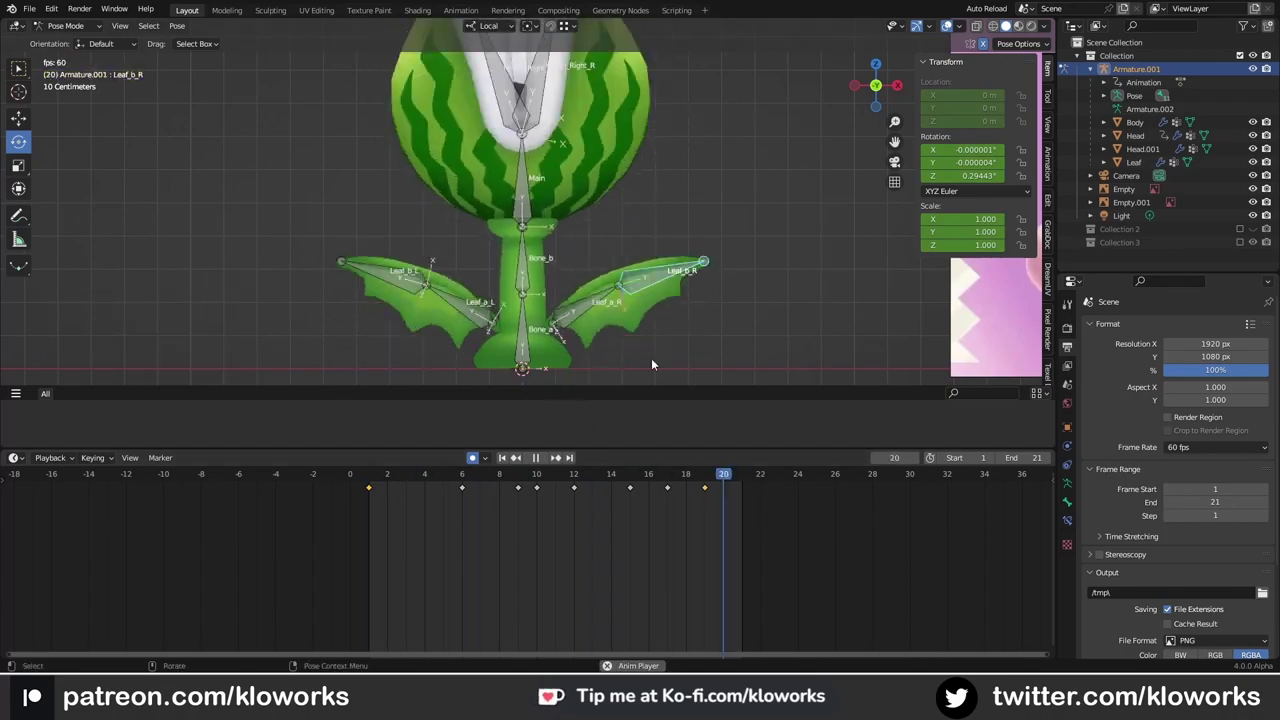
{"action": "key", "text": "space"}
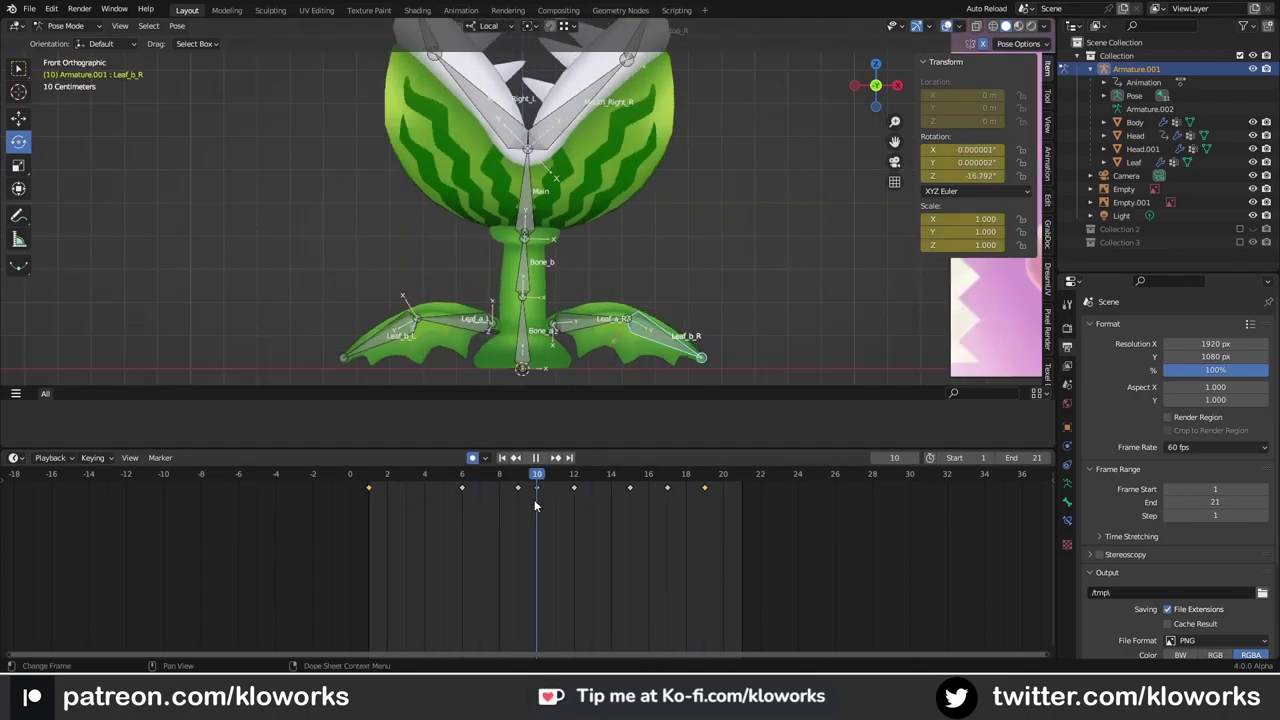
{"action": "key", "text": "r"}
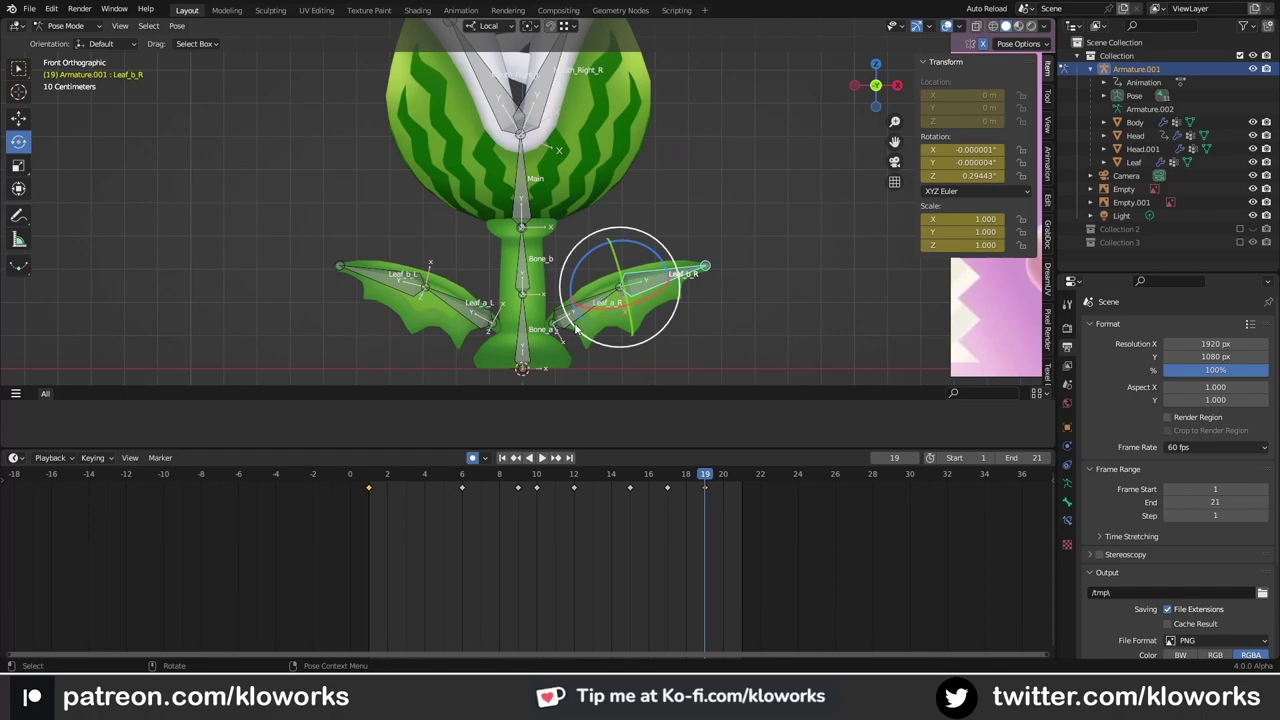
{"action": "key", "text": "Escape"}
{"action": "key", "text": "space"}
{"action": "left_click", "coordinate": [19, 166]}
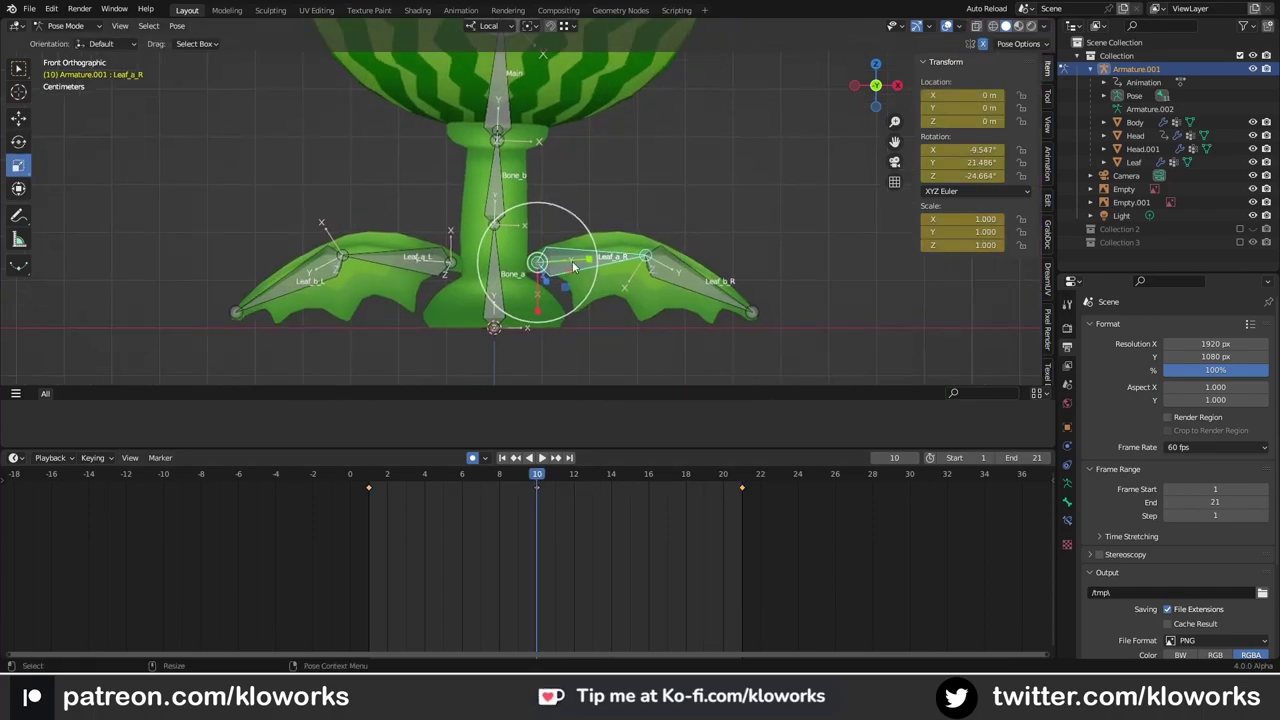
{"action": "key", "text": "s"}
{"action": "key", "text": "y"}
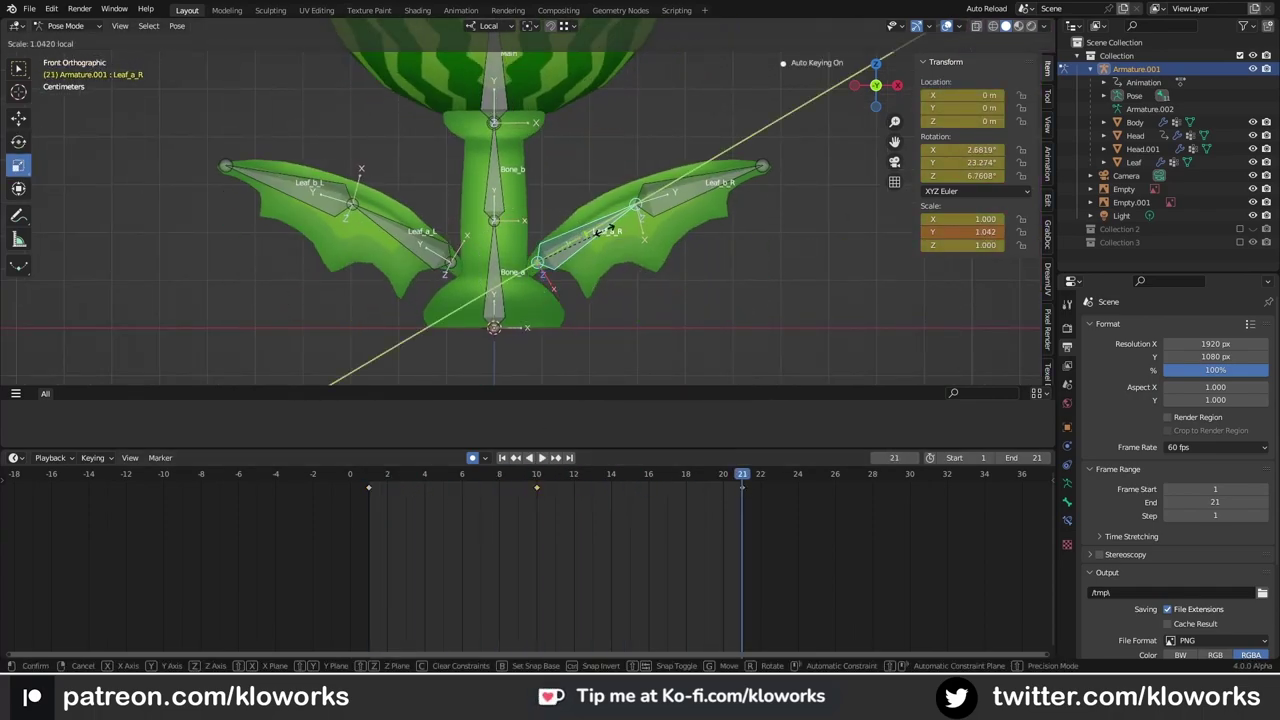
{"action": "left_click", "coordinate": [691, 362]}
Step: Shrink Leaf_a_R along its local Y axis to 0.955
{"action": "left_click", "coordinate": [430, 248]}
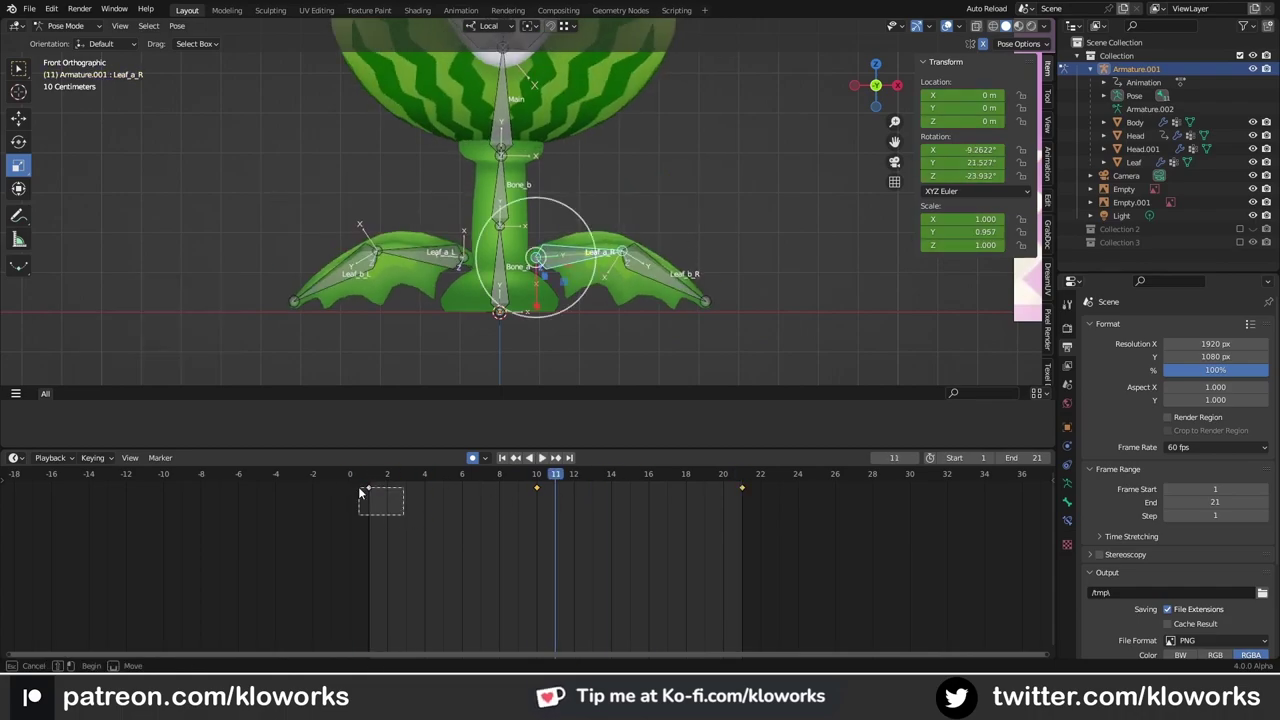
{"action": "key", "text": "space"}
{"action": "key", "text": "space"}
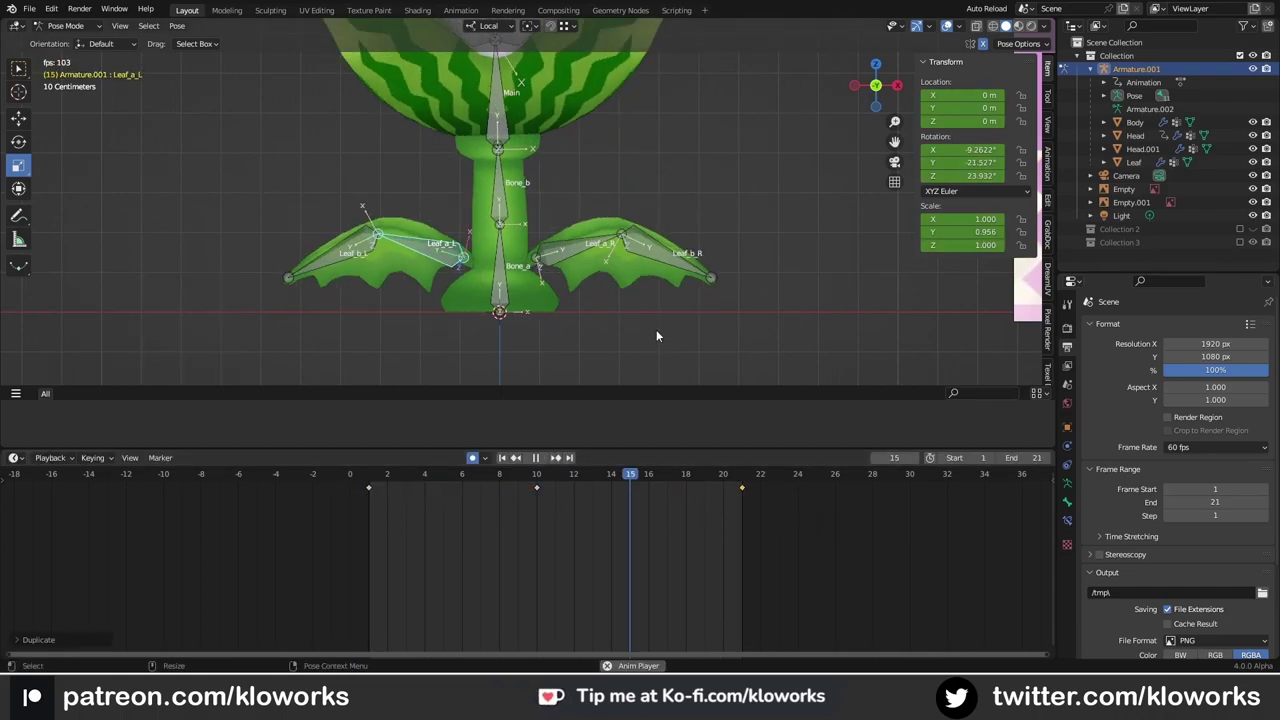
{"action": "key", "text": "space"}
{"action": "left_click", "coordinate": [581, 254]}
{"action": "key", "text": "s"}
{"action": "key", "text": "y"}
{"action": "left_click", "coordinate": [587, 256]}
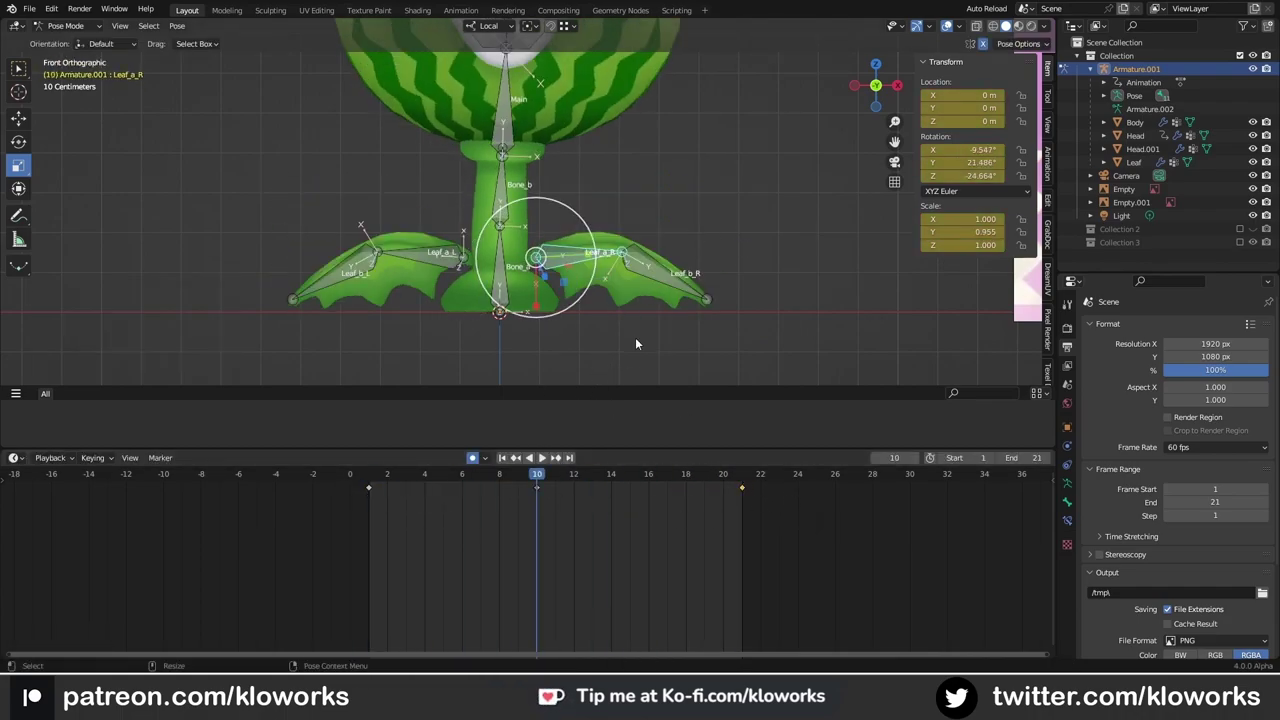
{"action": "key", "text": "space"}
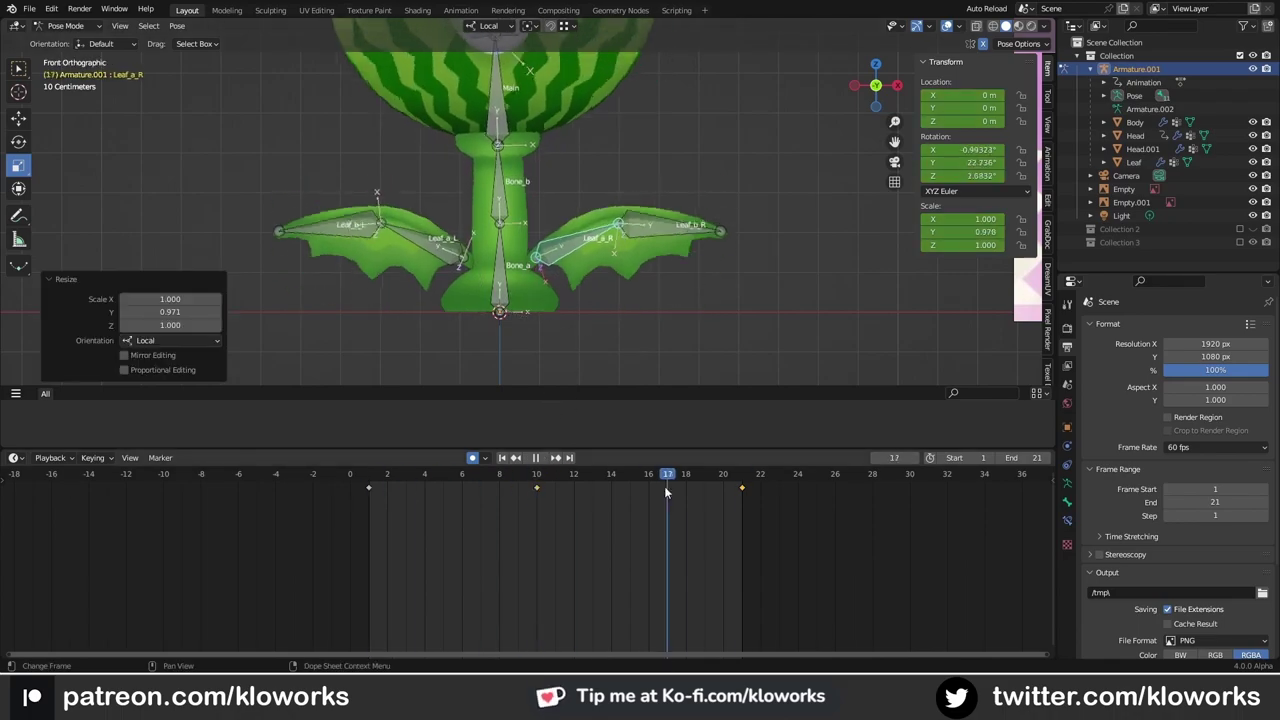
Step: Stretch Leaf_b_R along its length to 1.048 and check frame 10
{"action": "left_click", "coordinate": [662, 280]}
{"action": "key", "text": "Escape"}
{"action": "left_click", "coordinate": [661, 275]}
{"action": "key", "text": "space"}
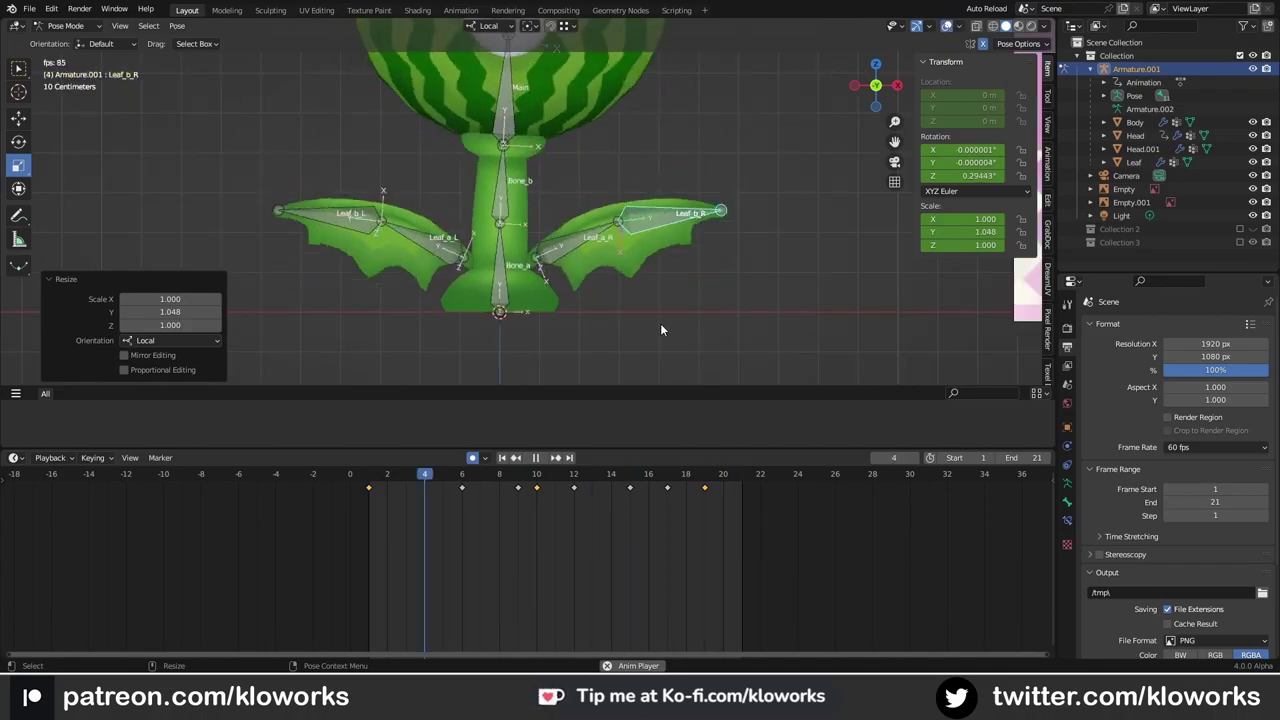
{"action": "left_click", "coordinate": [547, 510]}
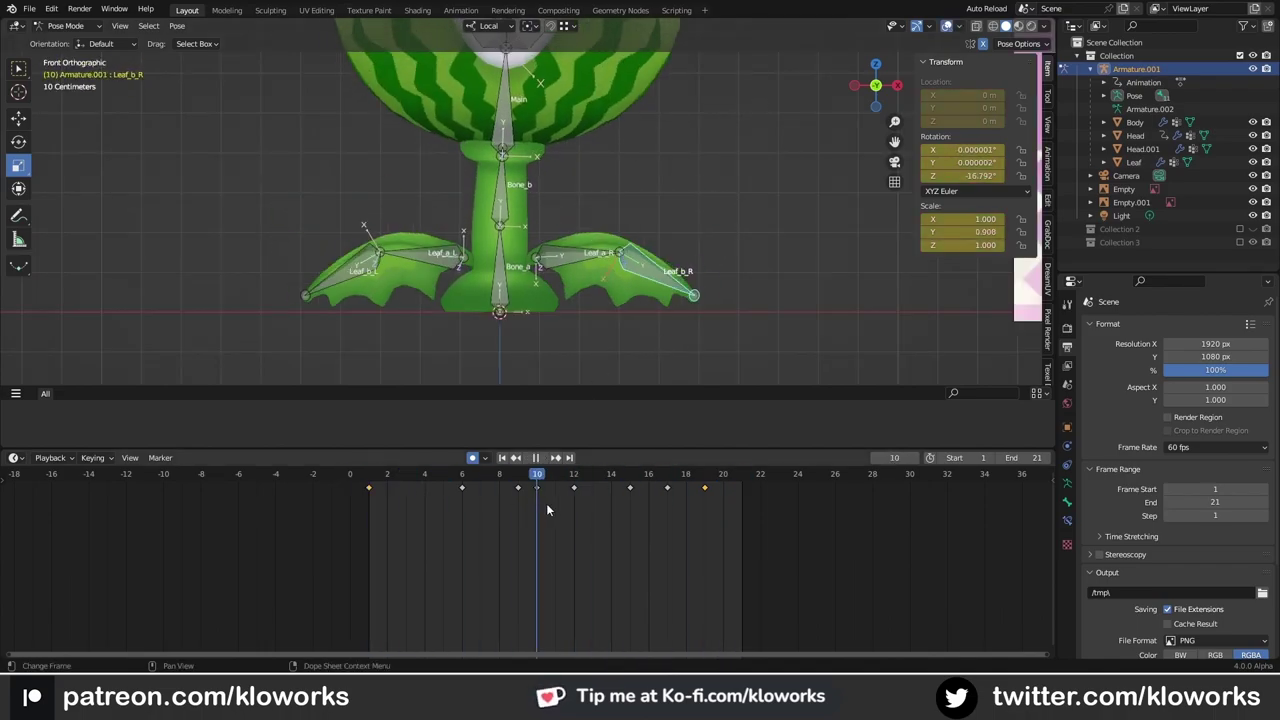
Step: Select Leaf_a_L's keyframes and replay the leaf-flap loop
{"action": "left_click", "coordinate": [455, 255]}
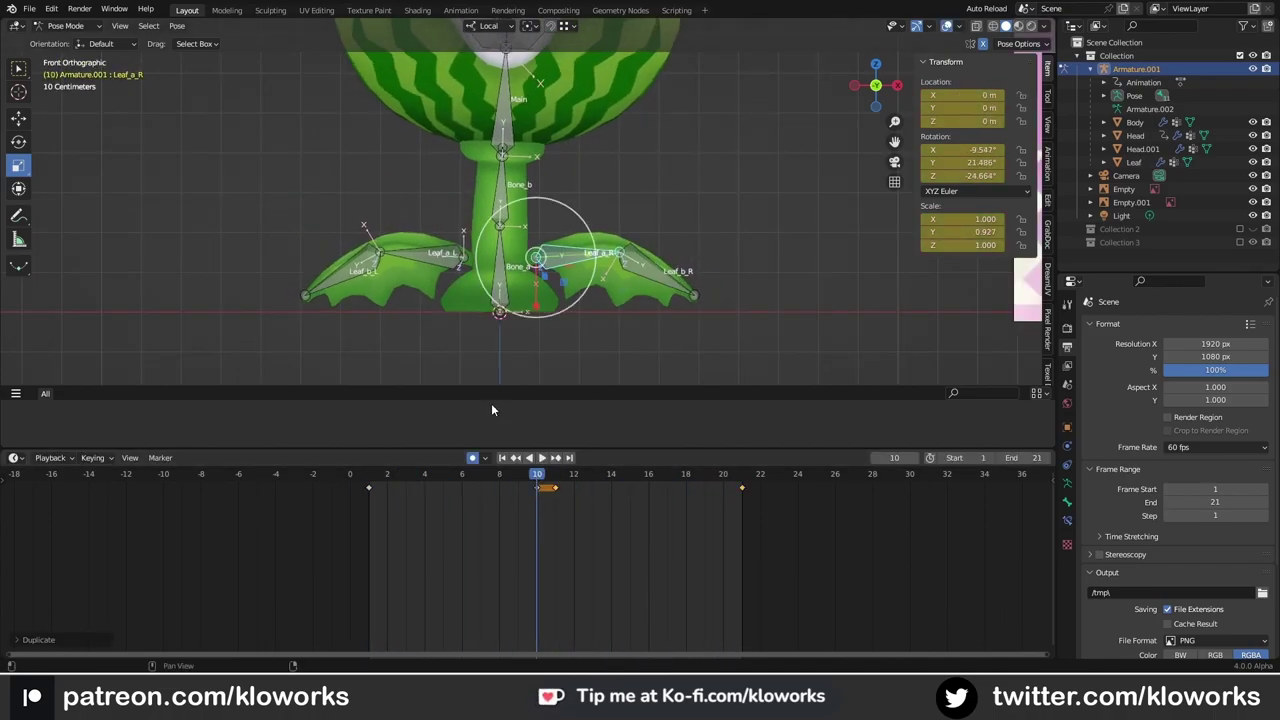
{"action": "key", "text": "g"}
{"action": "key", "text": "Escape"}
{"action": "key", "text": "space"}
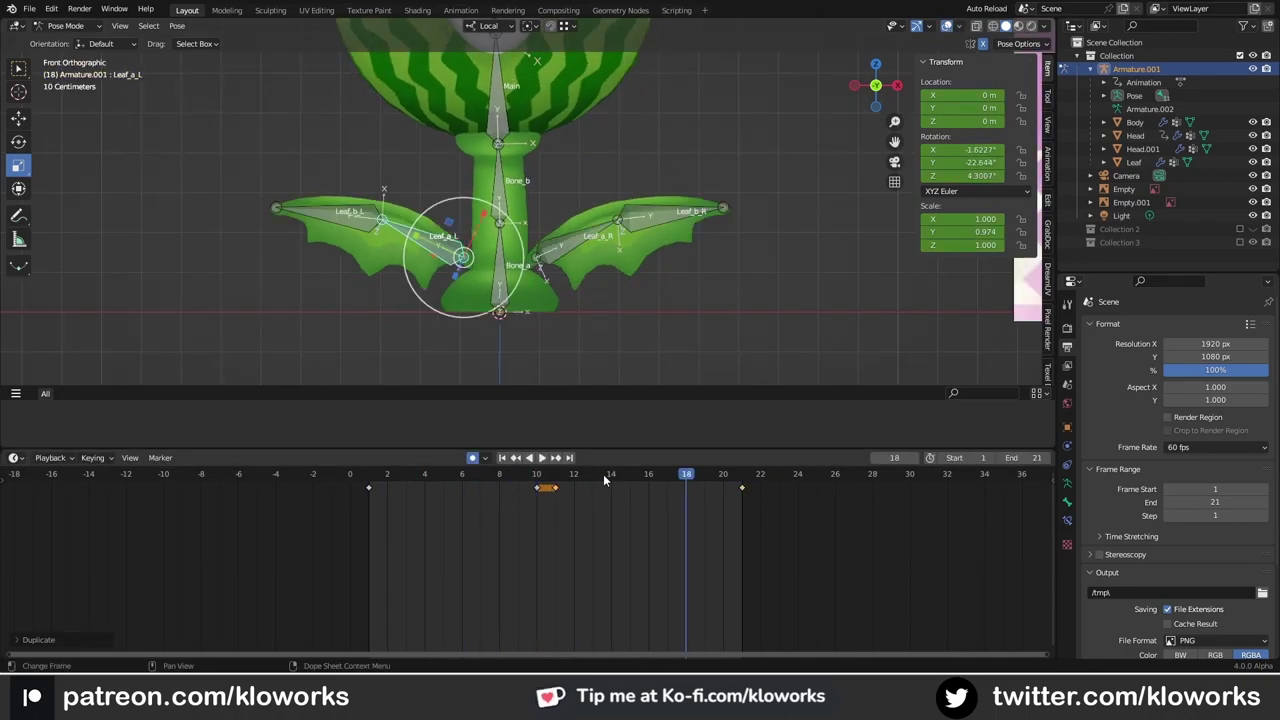
{"action": "key", "text": "space"}
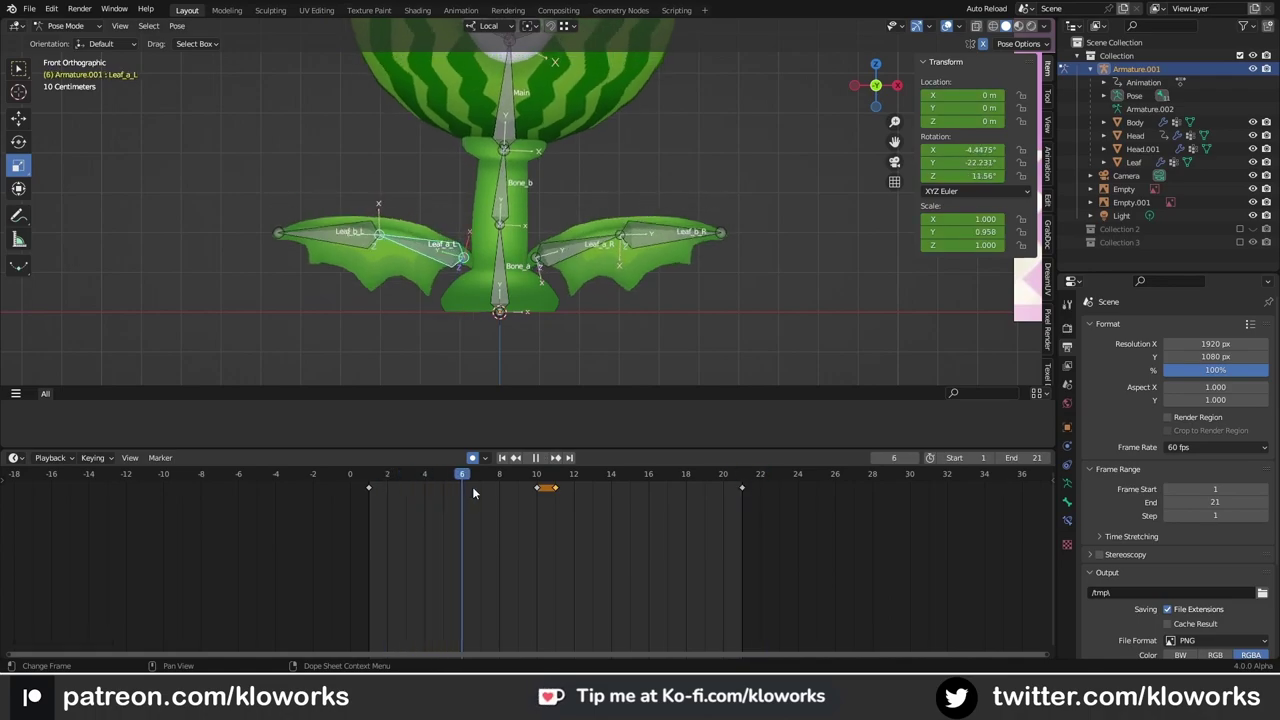
{"action": "key", "text": "space"}
Step: Refine the Leaf_b_R rotation and play the finished flapping loop
{"action": "left_click", "coordinate": [640, 178]}
{"action": "key", "text": "space"}
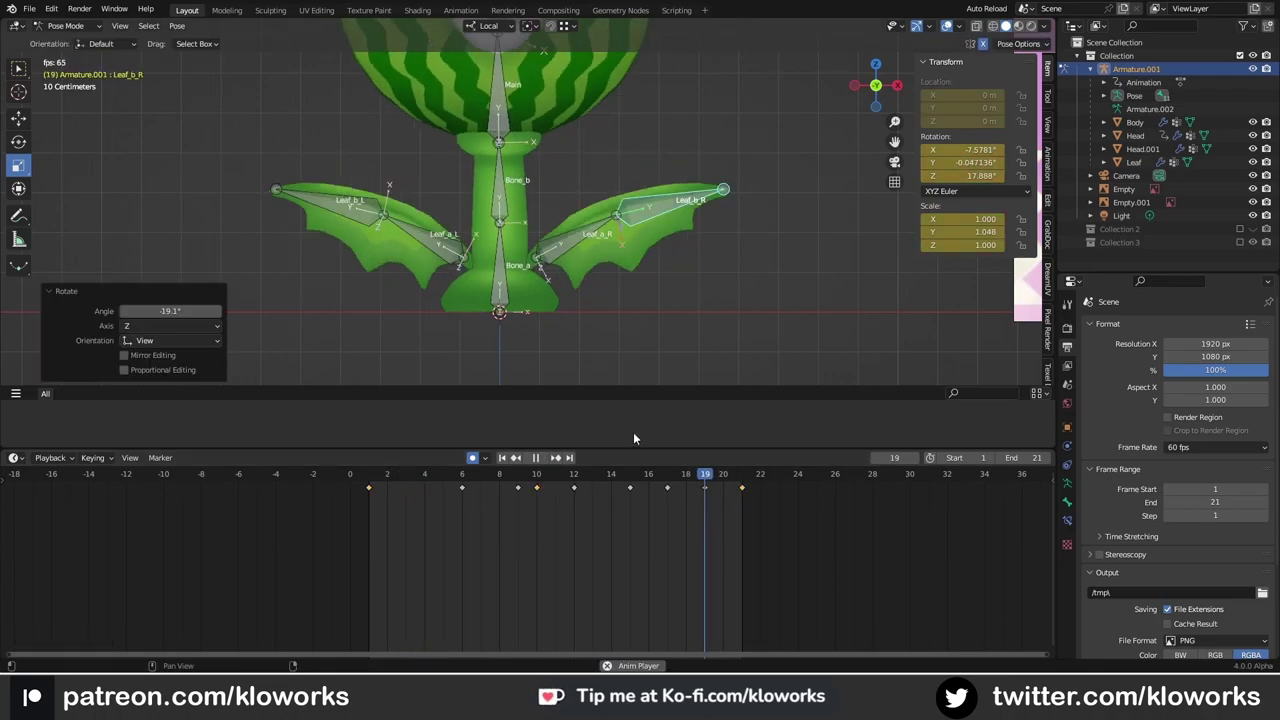
{"action": "key", "text": "Escape"}
{"action": "key", "text": "space"}
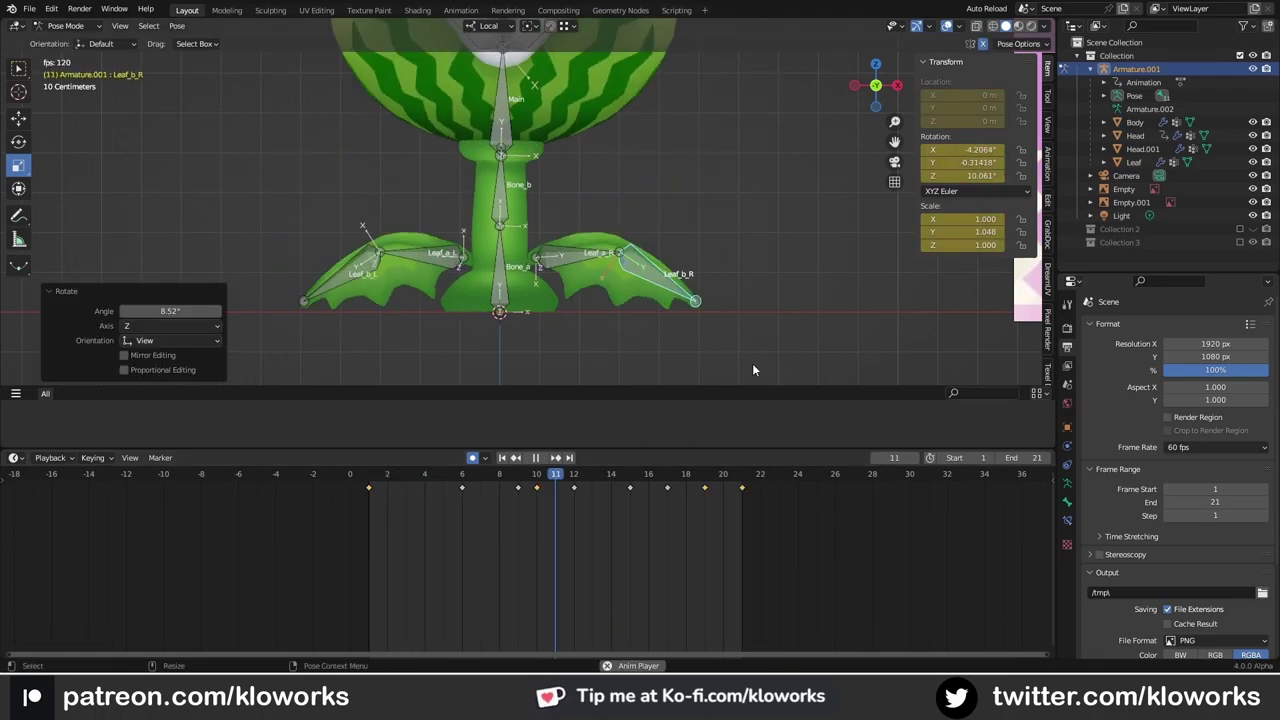
{"action": "key", "text": "Escape"}
{"action": "key", "text": "r"}
{"action": "left_click", "coordinate": [704, 186]}
{"action": "key", "text": "space"}
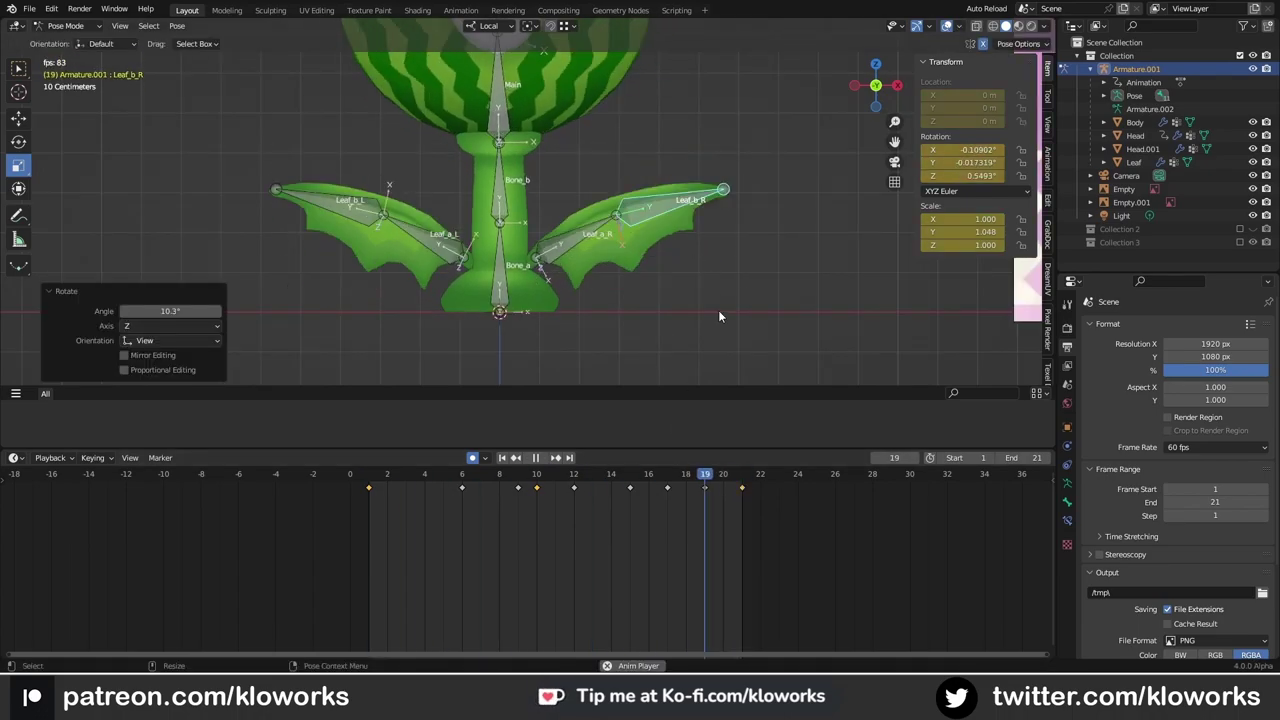
Step: Hide the bones, select all the plant's bones, and duplicate their keyframes to frame 26
{"action": "left_click", "coordinate": [946, 25]}
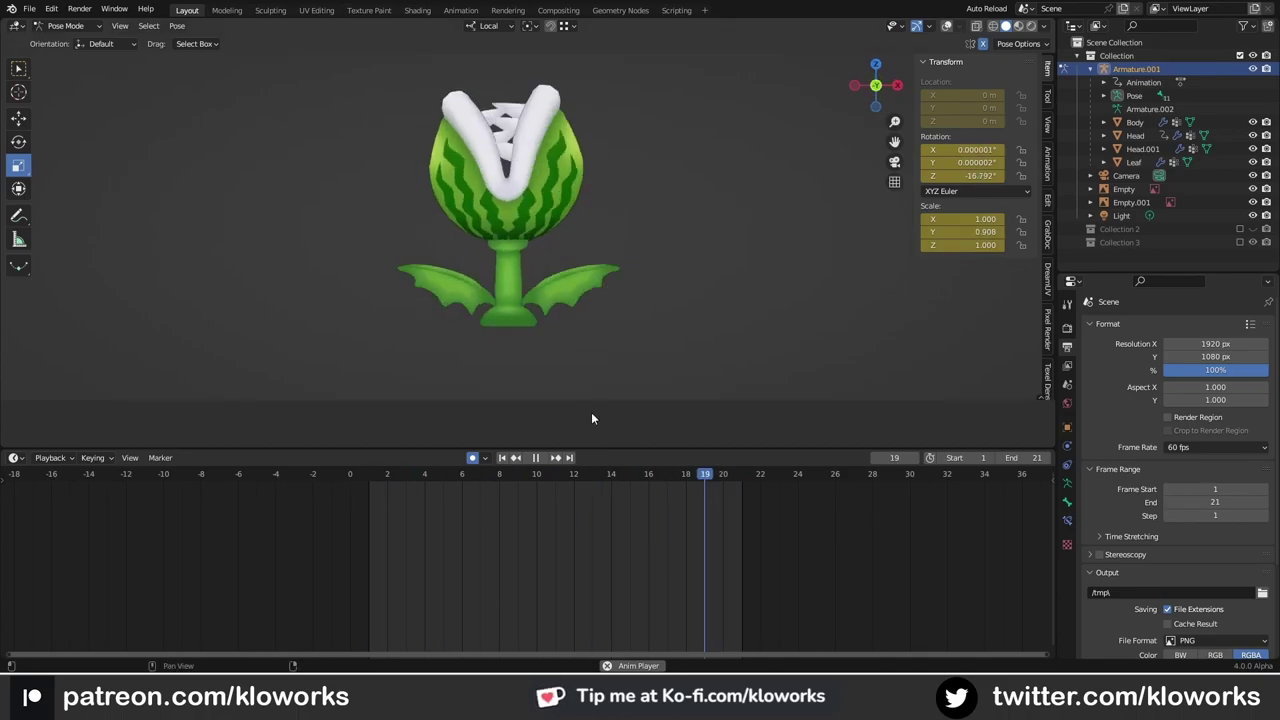
{"action": "left_click_drag", "start_coordinate": [591, 452], "coordinate": [591, 567]}
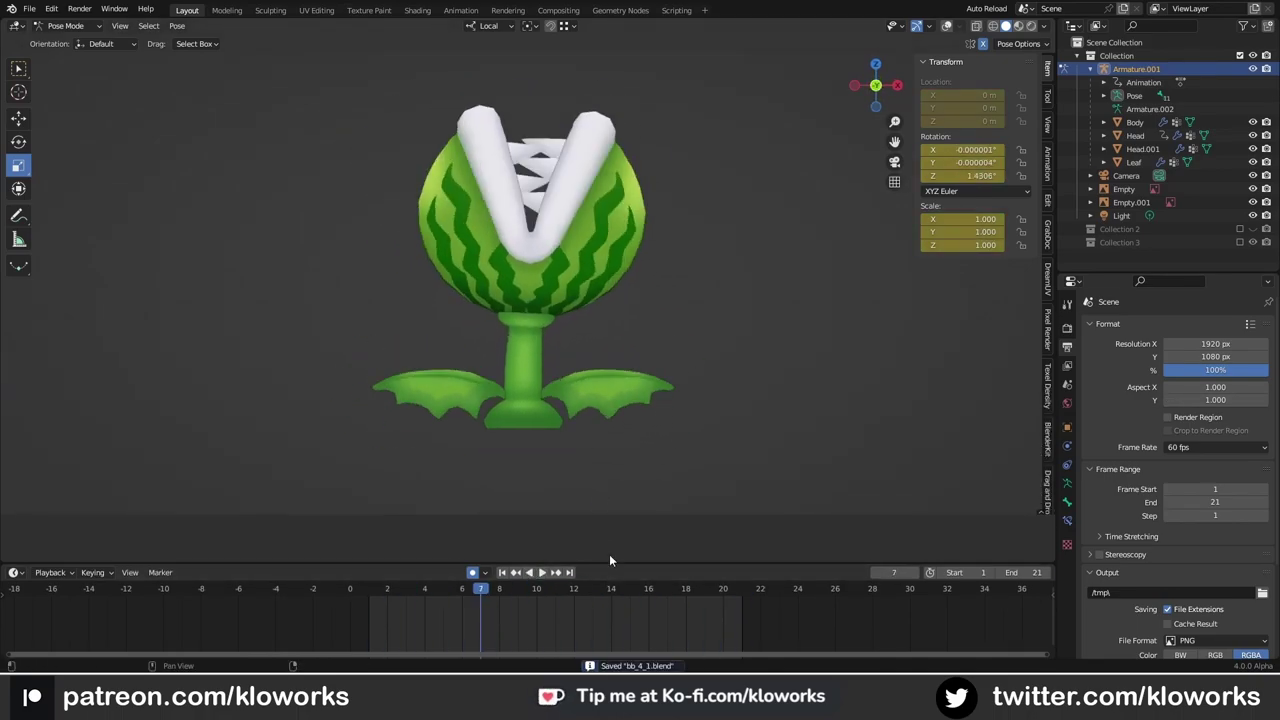
{"action": "left_click_drag", "start_coordinate": [634, 86], "coordinate": [363, 286]}
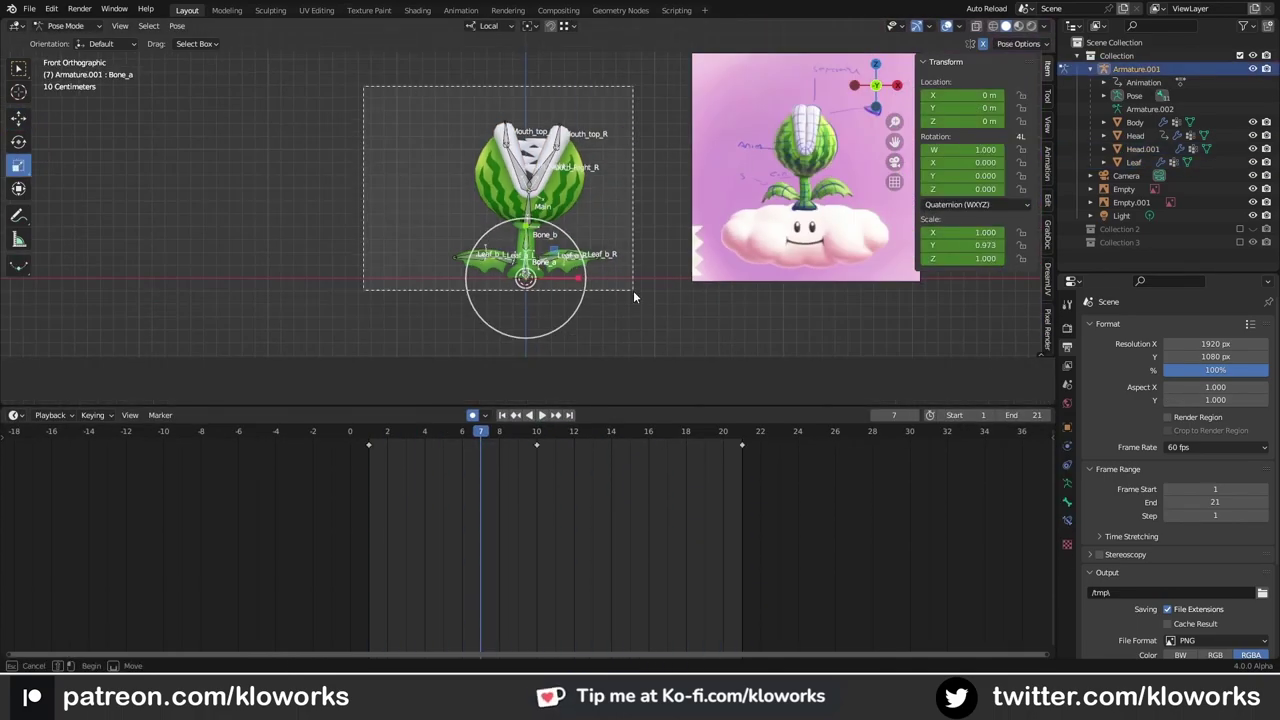
{"action": "key", "text": "space"}
{"action": "key", "text": "shift+d"}
{"action": "left_click", "coordinate": [836, 490]}
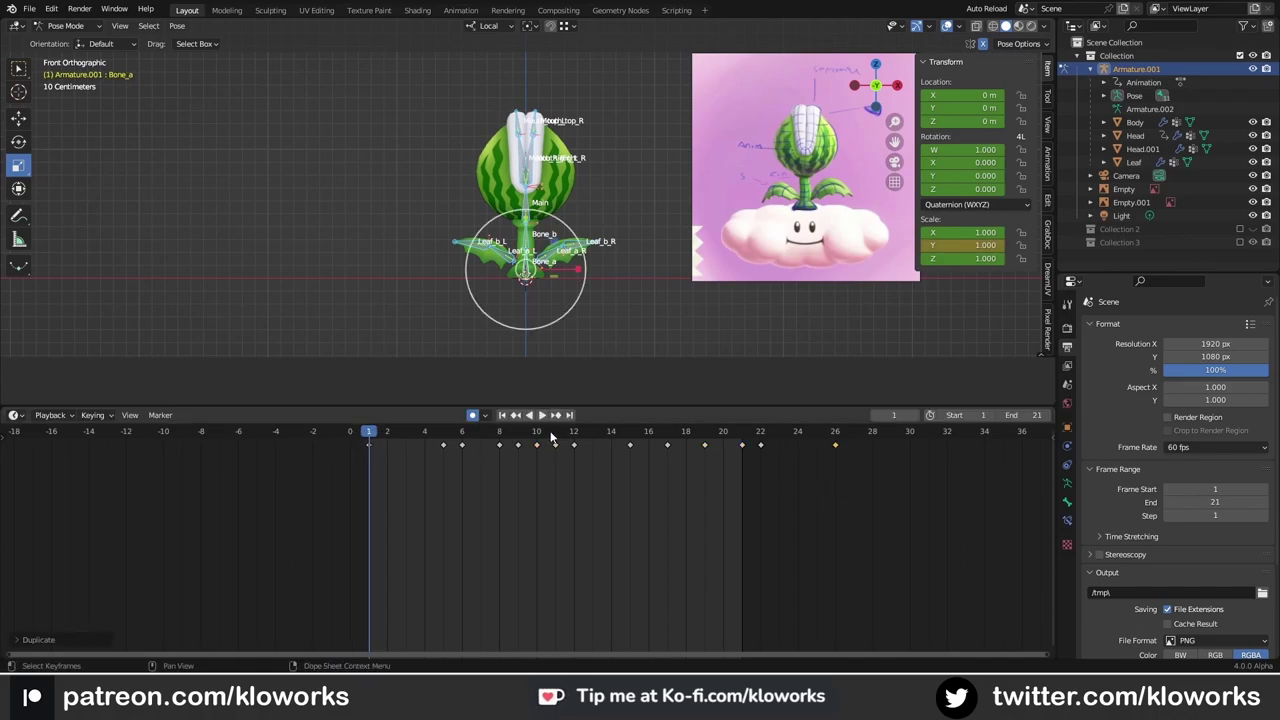
{"action": "key", "text": "space"}
Step: Enter Start 30 and End 48 in the Timeline
{"action": "scroll", "coordinate": [748, 528], "scroll_direction": "down", "scroll_amount": 3, "text": "ctrl"}
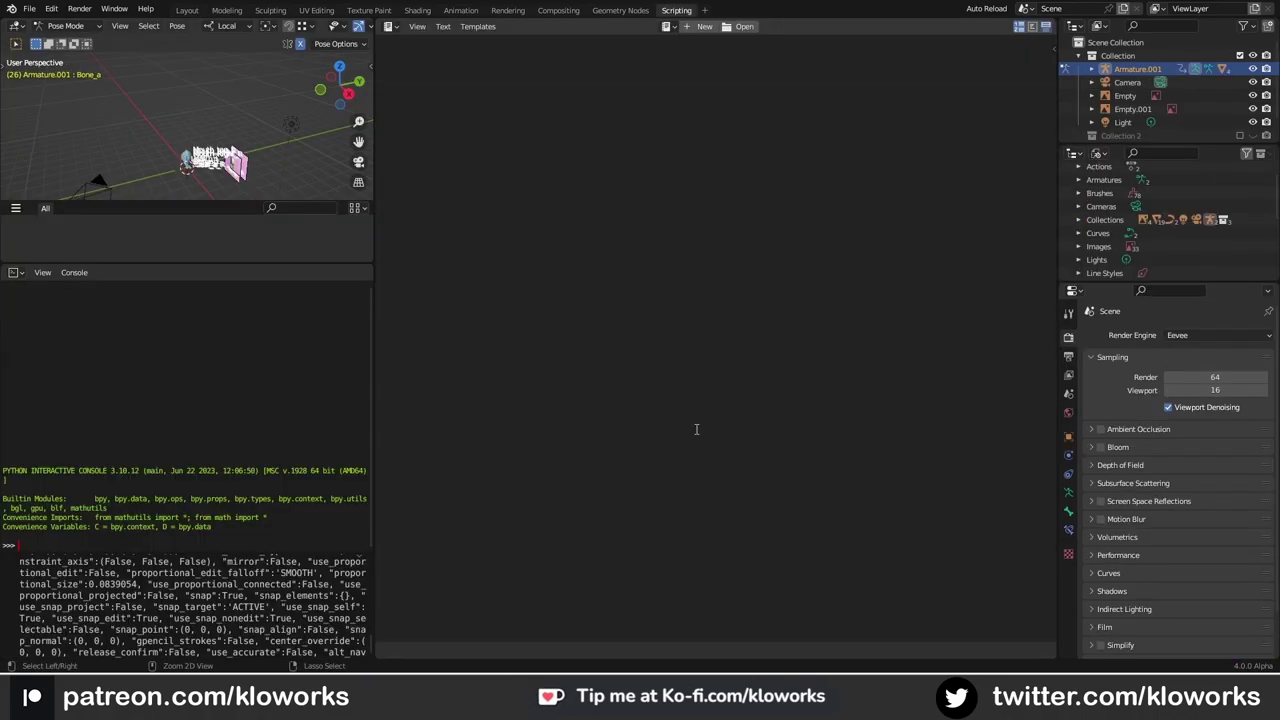
{"action": "key", "text": "ctrl+End"}
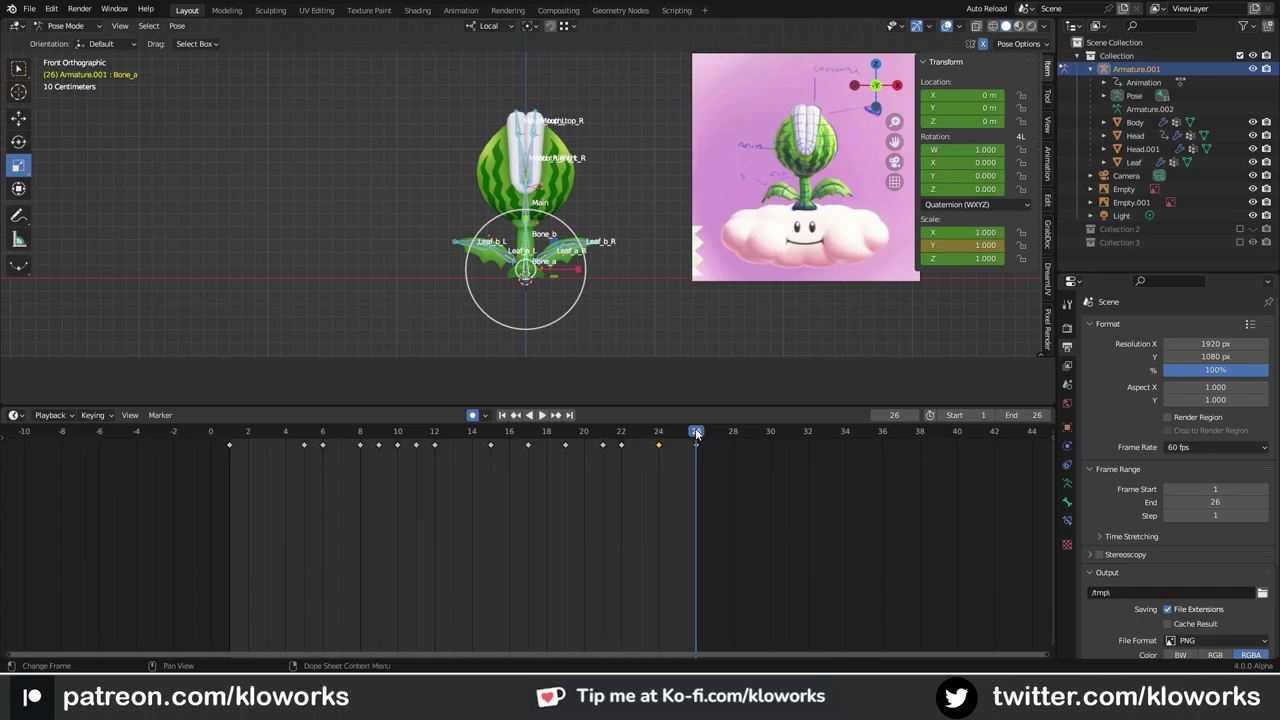
{"action": "middle_click_drag", "start_coordinate": [696, 433], "coordinate": [451, 440]}
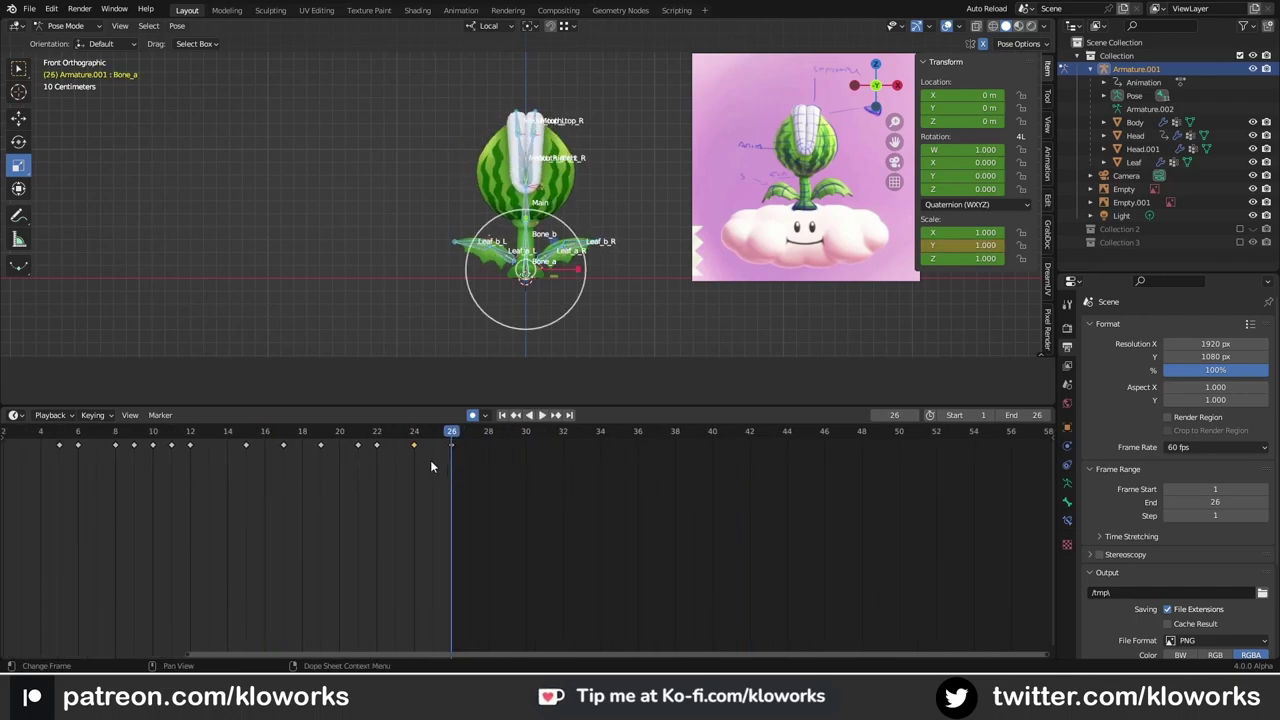
{"action": "key", "text": "space"}
{"action": "left_click", "coordinate": [866, 432]}
{"action": "key", "text": "ctrl+End"}
{"action": "left_click", "coordinate": [525, 432]}
{"action": "key", "text": "ctrl+Home"}
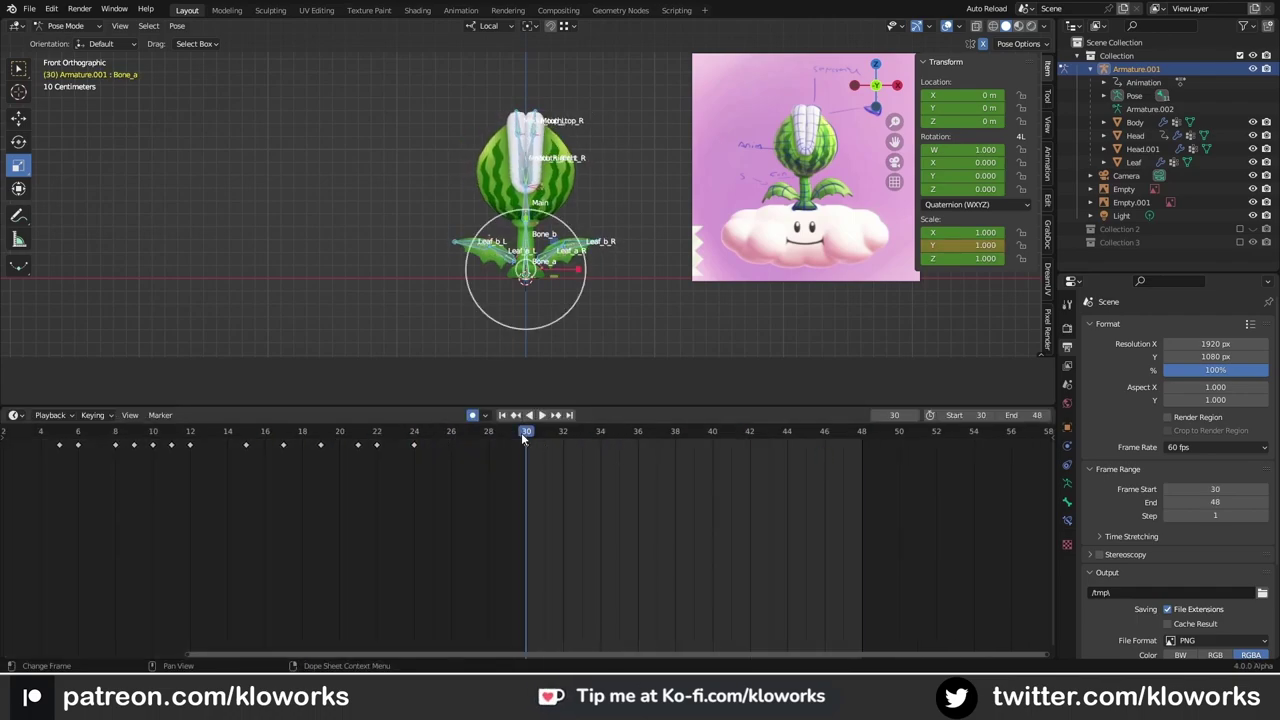
{"action": "scroll", "coordinate": [521, 432], "scroll_direction": "up", "scroll_amount": 2}
{"action": "scroll", "coordinate": [562, 246], "scroll_direction": "up", "scroll_amount": 2}
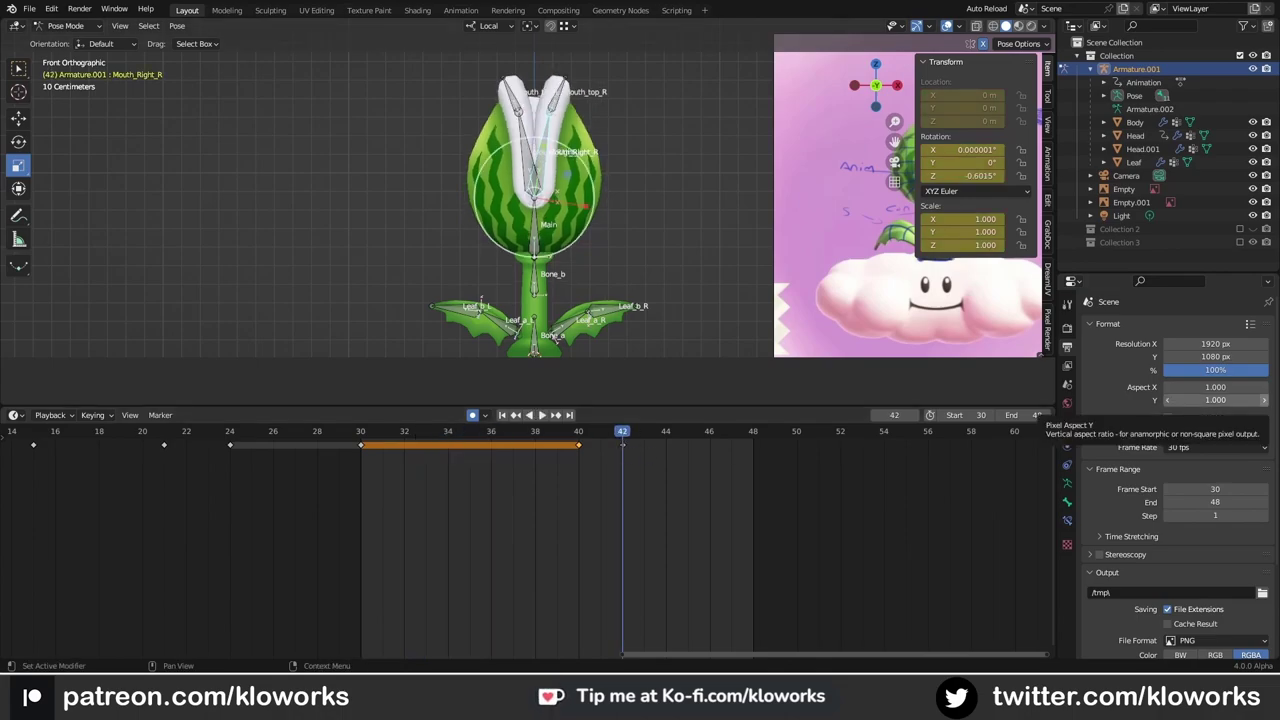
Step: Squash the Main bone vertically along Y and key it at frame 44
{"action": "left_click", "coordinate": [535, 200]}
{"action": "left_click", "coordinate": [548, 226]}
{"action": "key", "text": "Left"}
{"action": "key", "text": "Left"}
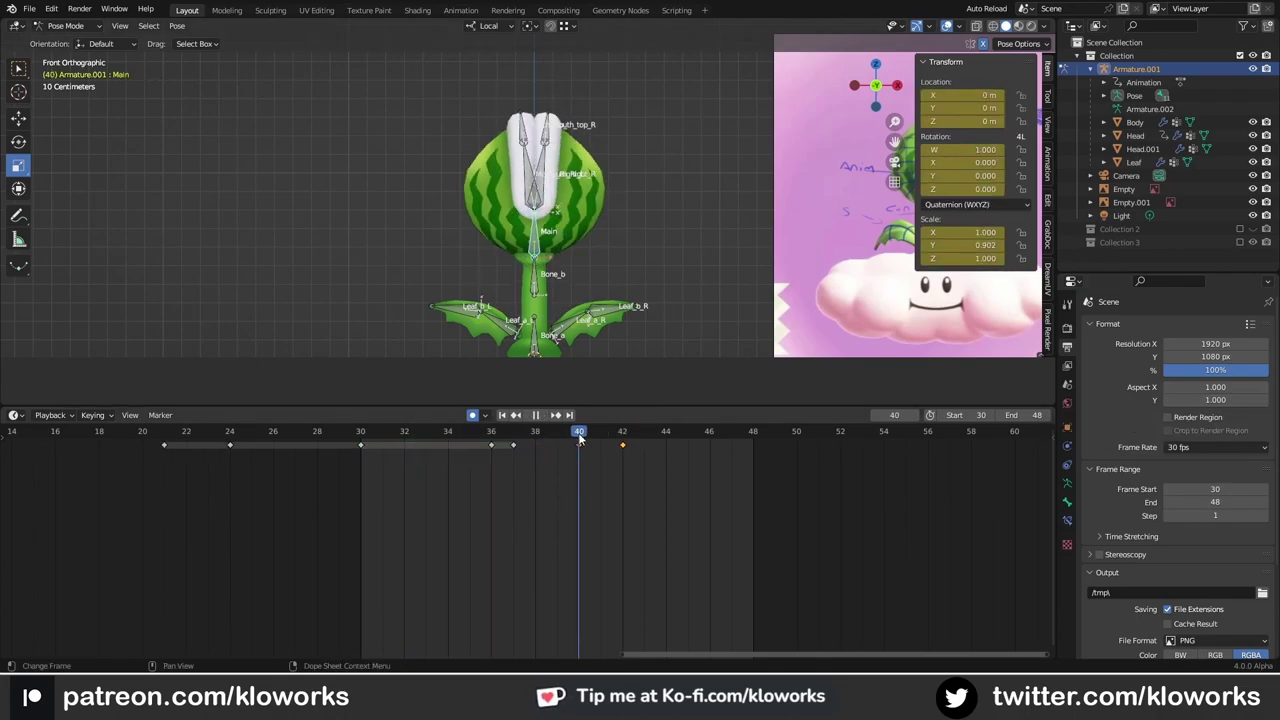
{"action": "key", "text": "Right"}
{"action": "key", "text": "Right"}
{"action": "key", "text": "Right"}
{"action": "key", "text": "s"}
{"action": "key", "text": "y"}
{"action": "key", "text": "Return"}
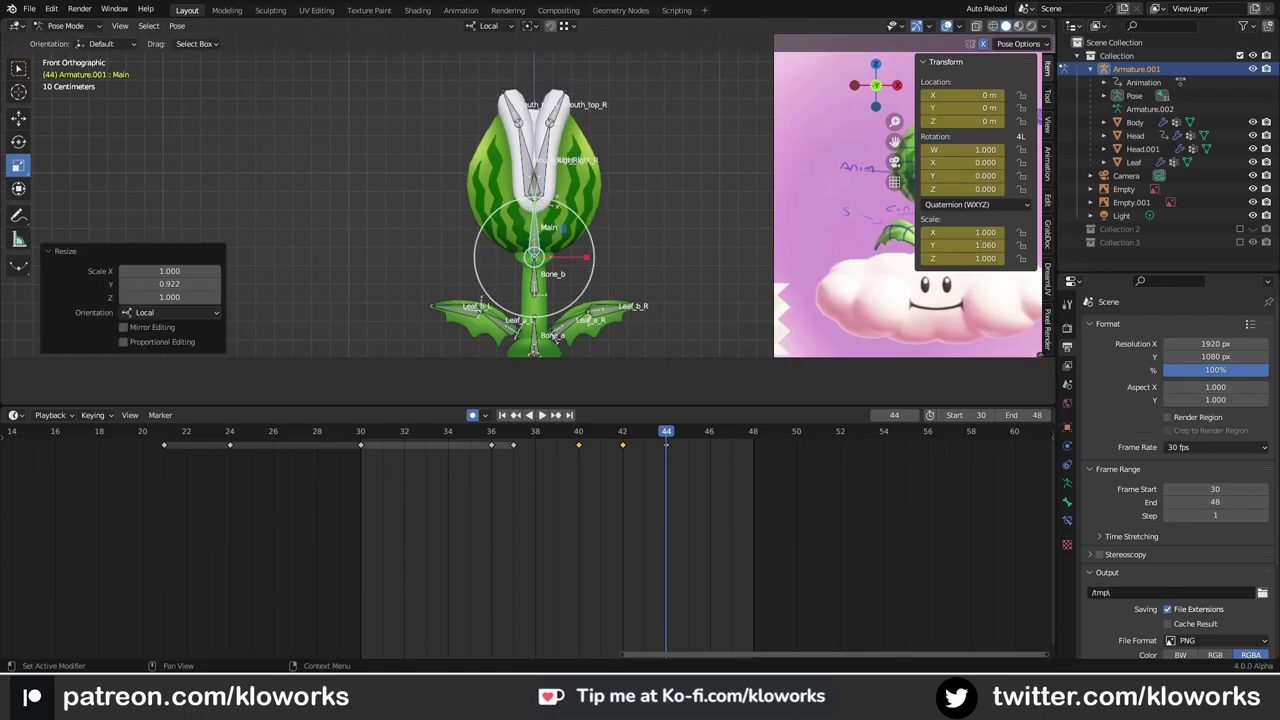
{"action": "key", "text": "space"}
Step: Rotate Mouth_top_R to open the jaw, key the mouth pose, and extend the end frame to 60
{"action": "scroll", "coordinate": [540, 200], "scroll_direction": "up", "scroll_amount": 2}
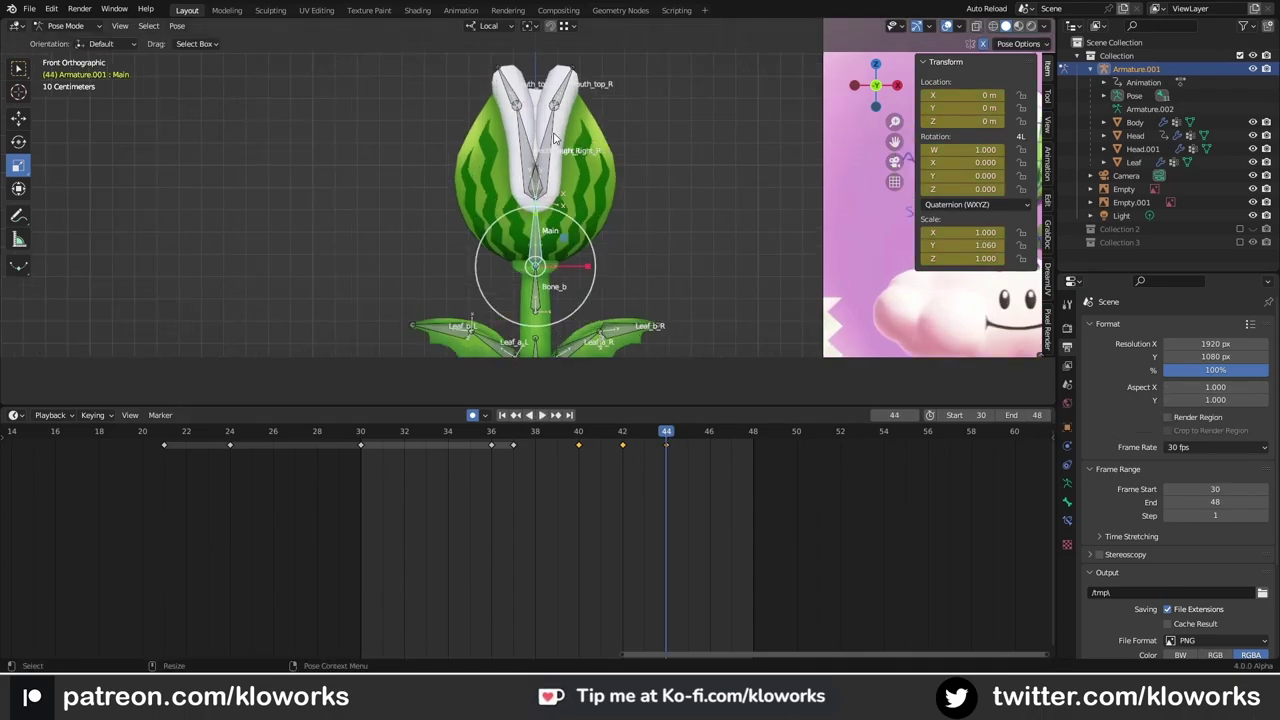
{"action": "left_click", "coordinate": [560, 82]}
{"action": "key", "text": "r"}
{"action": "left_click", "coordinate": [658, 159]}
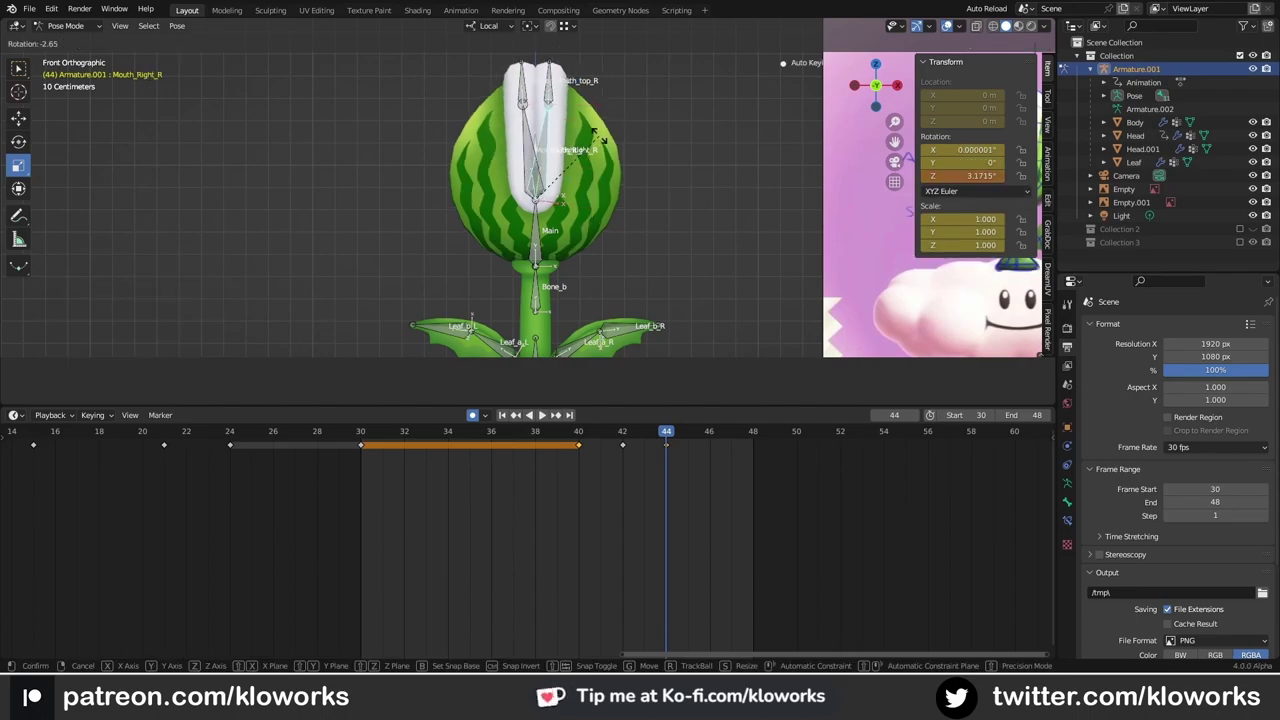
{"action": "left_click", "coordinate": [565, 165]}
{"action": "key", "text": "Left"}
{"action": "key", "text": "Left"}
{"action": "key", "text": "Left"}
{"action": "left_click_drag", "start_coordinate": [1036, 415], "coordinate": [1060, 415]}
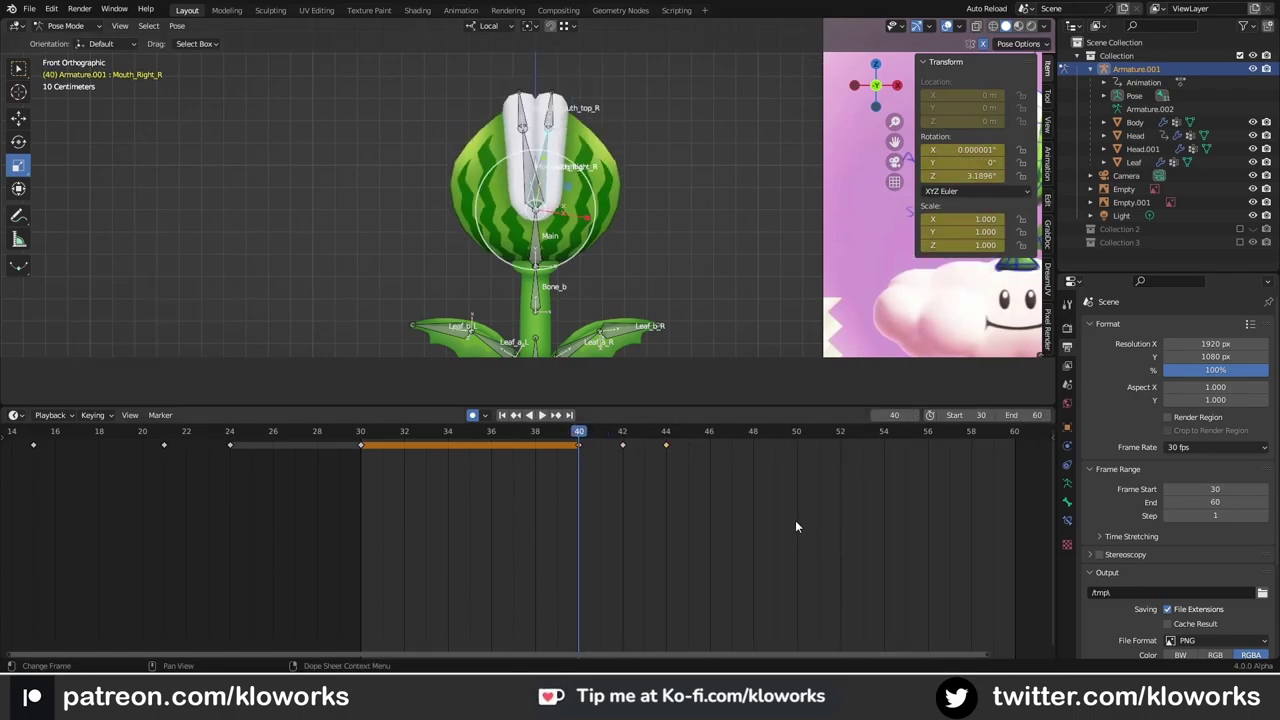
{"action": "scroll", "coordinate": [794, 523], "scroll_direction": "down", "scroll_amount": 2, "text": "ctrl"}
{"action": "key", "text": "space"}
Step: Duplicate all bones' chomp keyframes later in time, review them, then undo the duplication
{"action": "left_click_drag", "start_coordinate": [585, 450], "coordinate": [585, 450]}
{"action": "left_click_drag", "start_coordinate": [380, 45], "coordinate": [643, 284]}
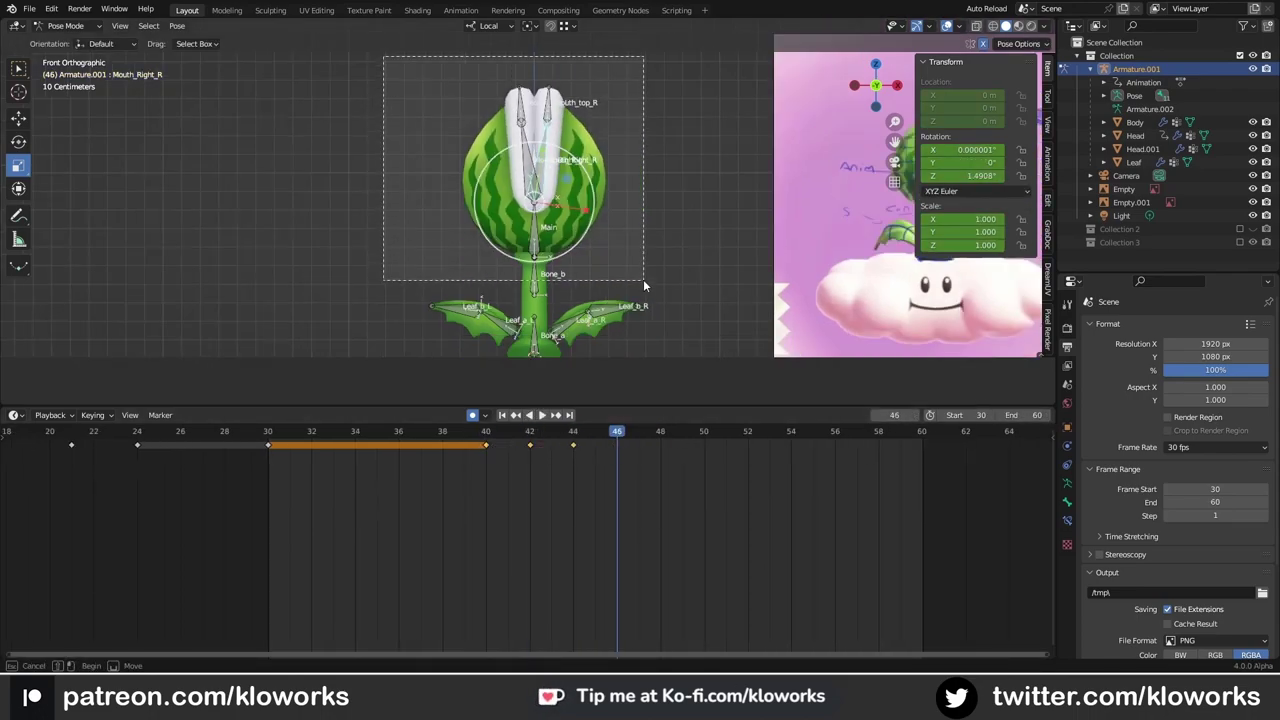
{"action": "key", "text": "space"}
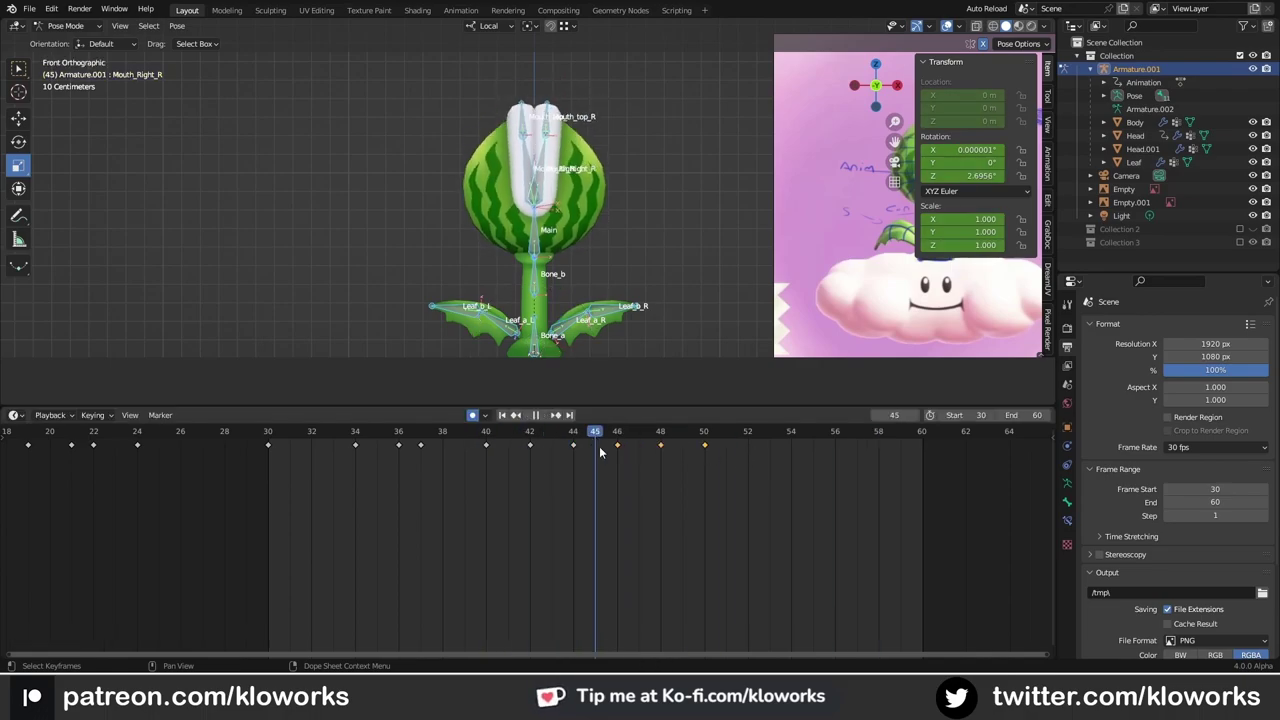
{"action": "key", "text": "space"}
{"action": "key", "text": "shift+d"}
{"action": "left_click", "coordinate": [794, 458]}
{"action": "type", "text": "70"}
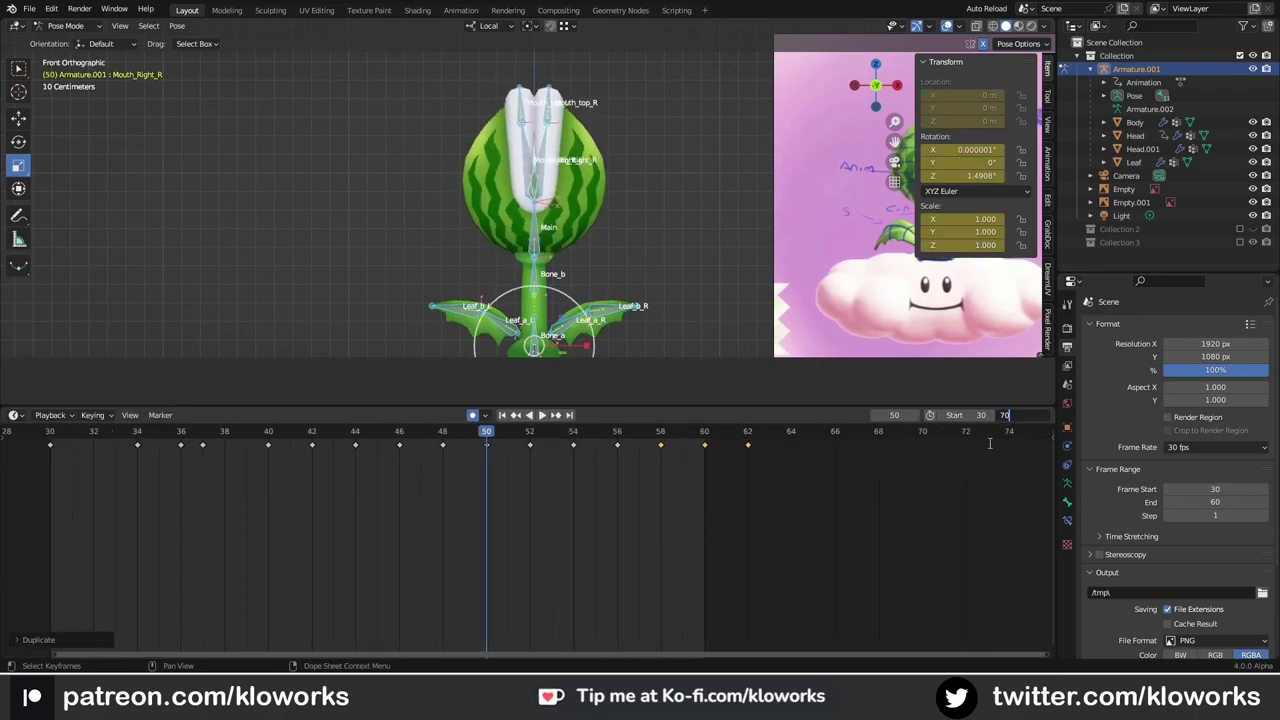
{"action": "key", "text": "Return"}
{"action": "key", "text": "space"}
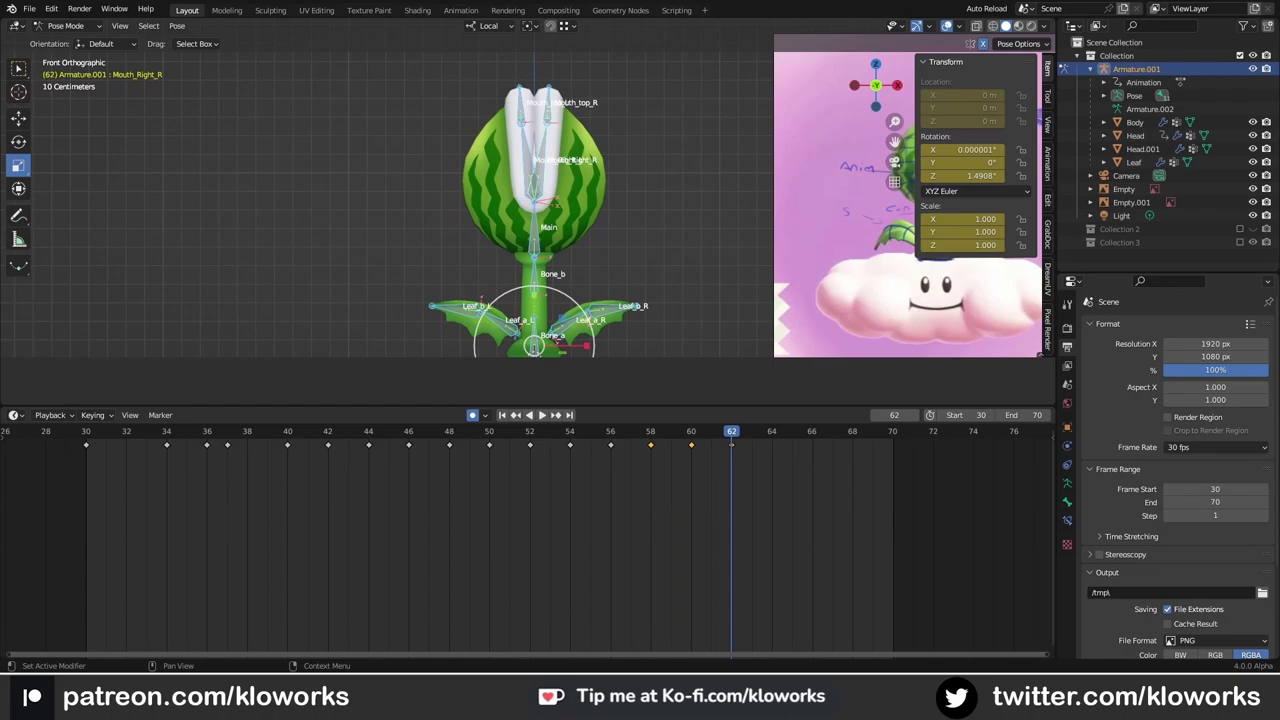
{"action": "left_click_drag", "start_coordinate": [95, 462], "coordinate": [375, 512]}
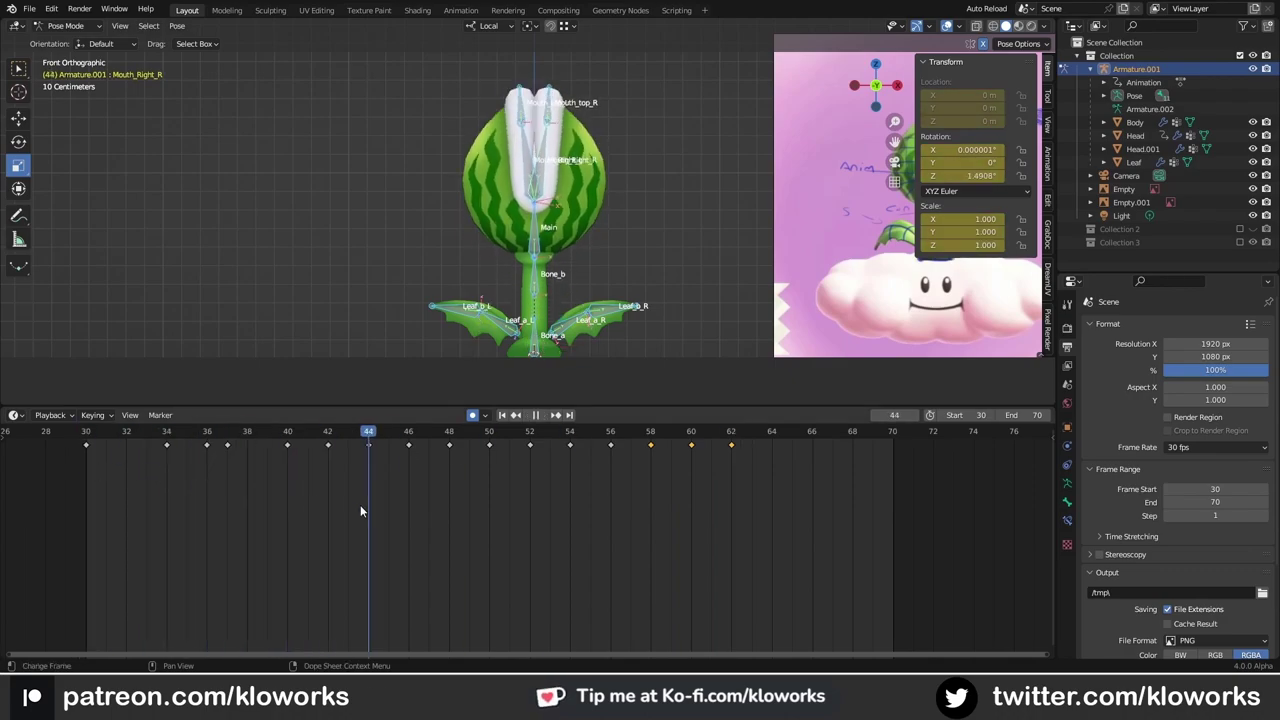
{"action": "key", "text": "ctrl+z"}
{"action": "key", "text": "ctrl+z"}
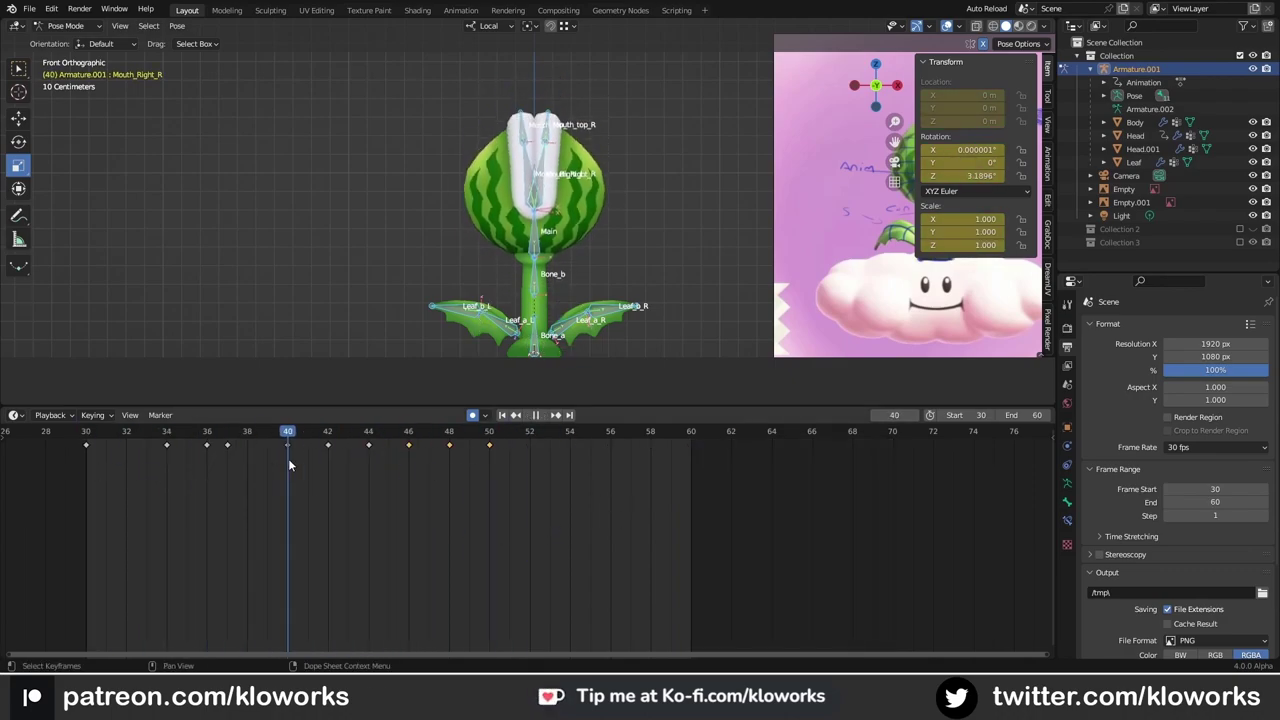
{"action": "key", "text": "space"}
{"action": "key", "text": "space"}
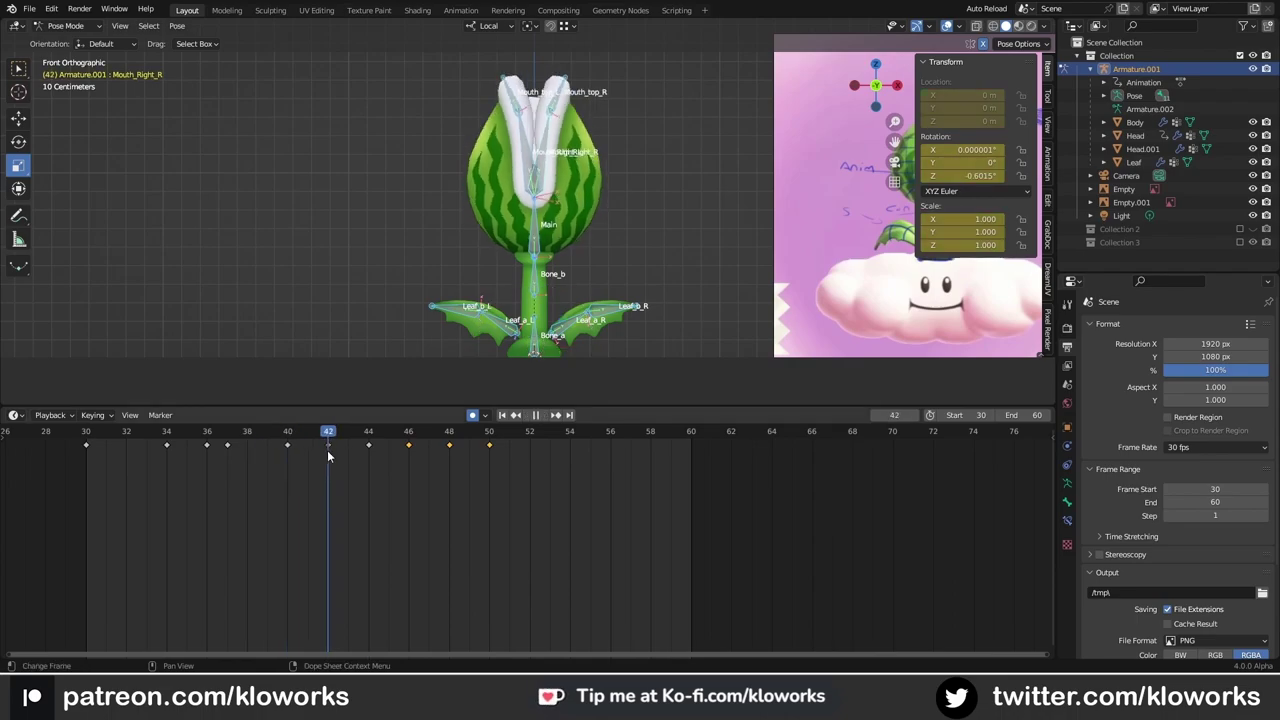
Step: Lower the Bone_b stem bone slightly and copy its key to frame 40
{"action": "left_click", "coordinate": [549, 237]}
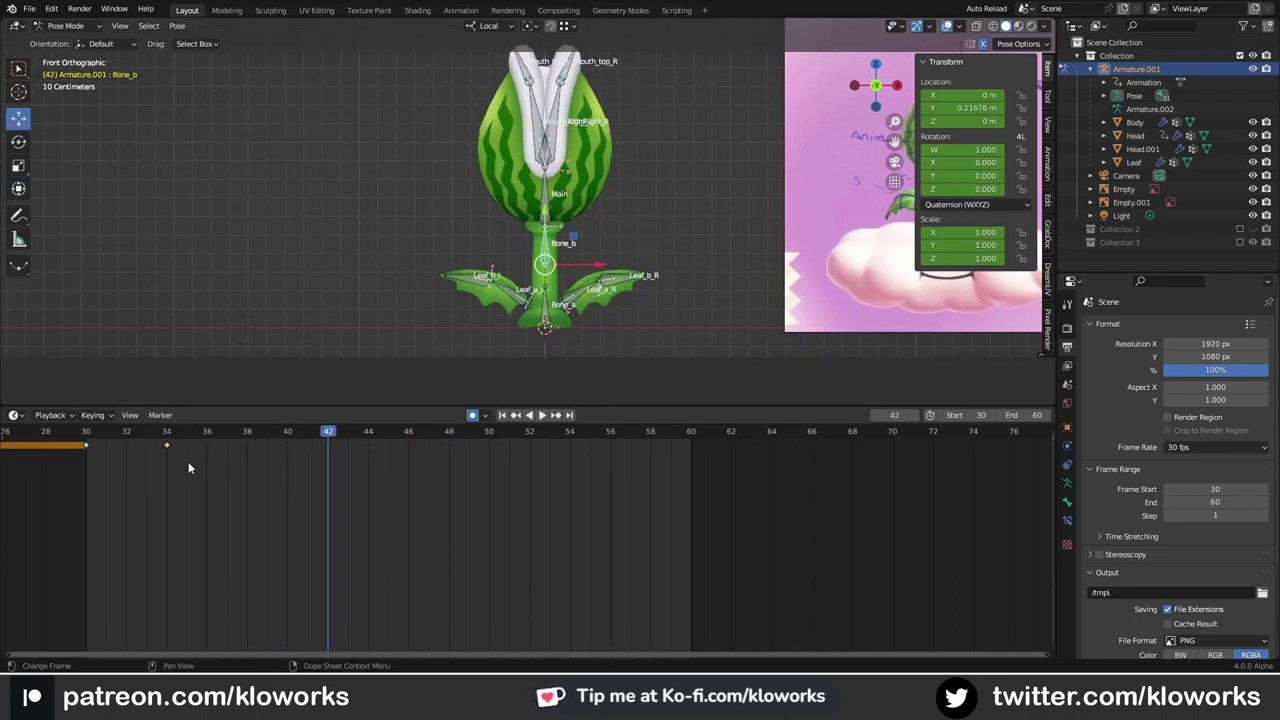
{"action": "left_click_drag", "start_coordinate": [545, 210], "coordinate": [545, 216]}
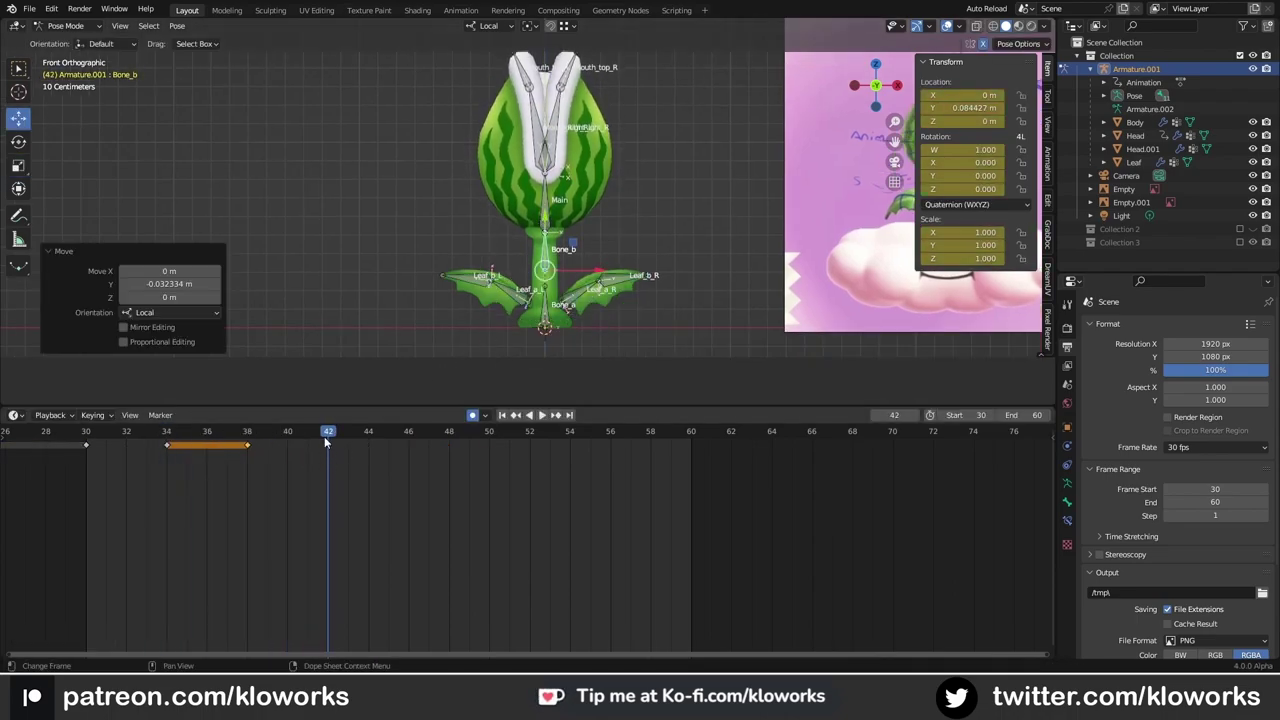
{"action": "mouse_move", "coordinate": [333, 429]}
{"action": "left_mouse_down"}
{"action": "mouse_move", "coordinate": [404, 439]}
{"action": "mouse_move", "coordinate": [328, 447]}
{"action": "left_mouse_up"}
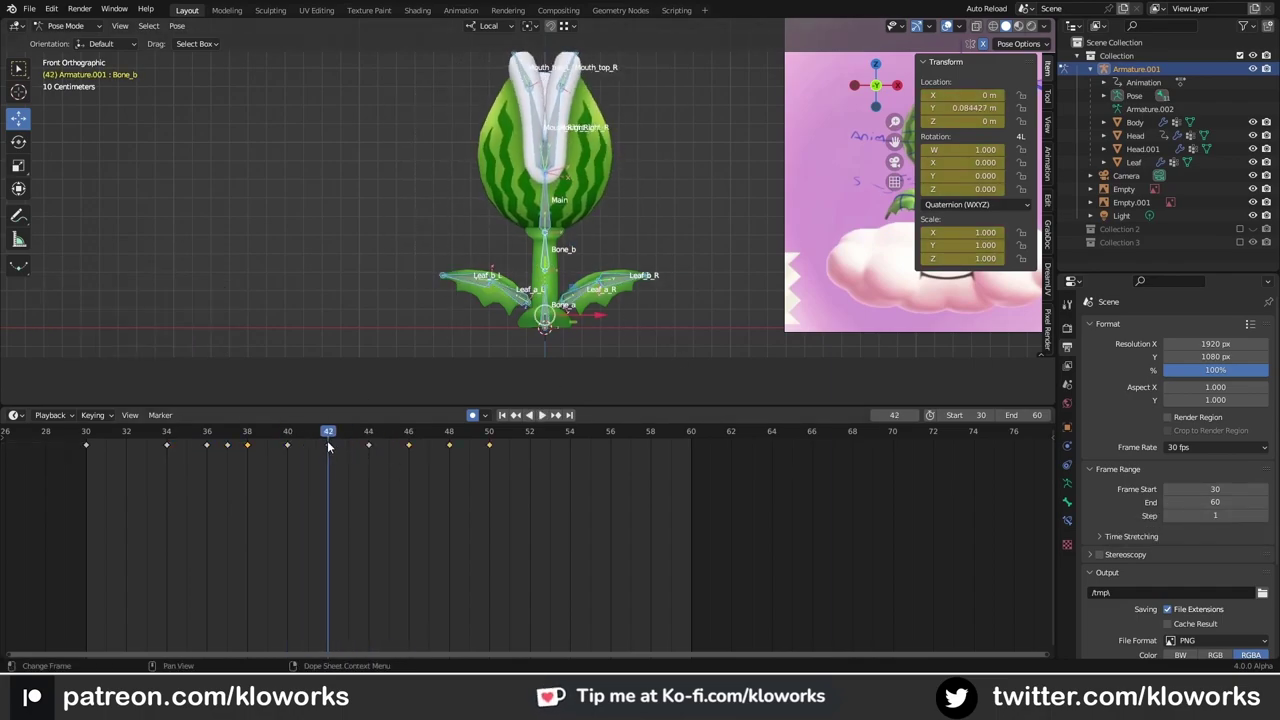
{"action": "key", "text": "shift+d"}
{"action": "left_click", "coordinate": [308, 455]}
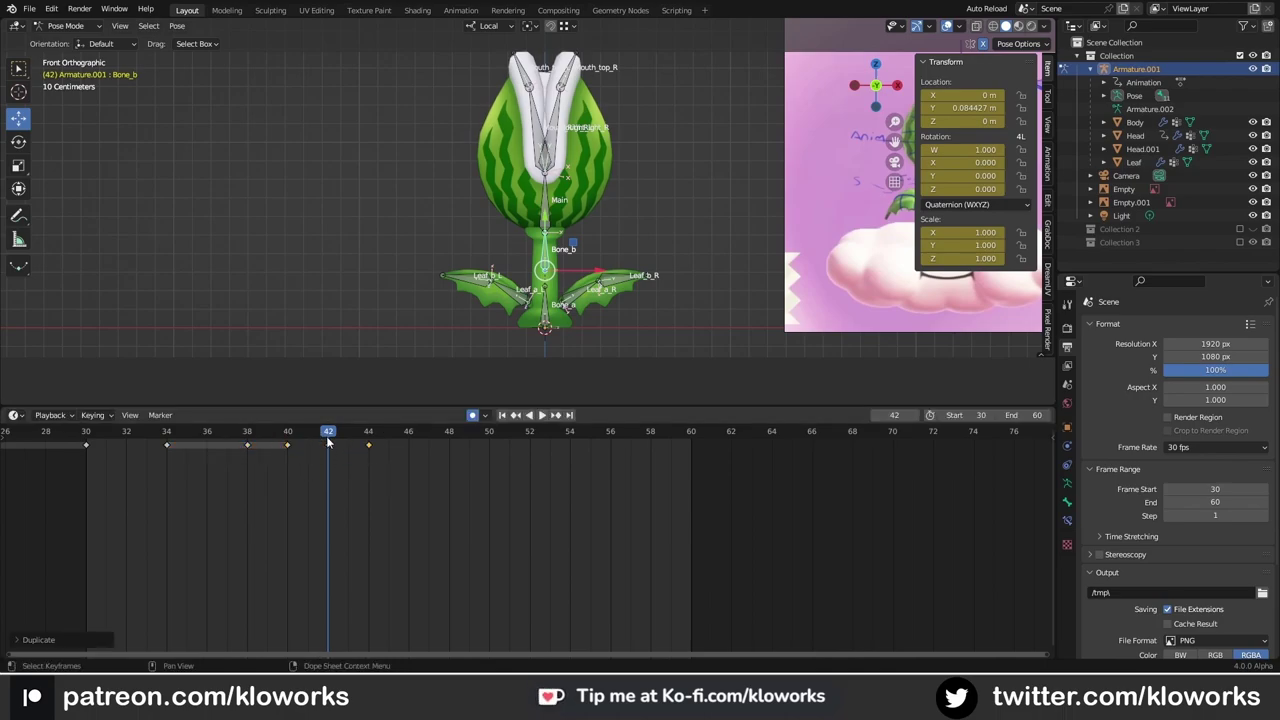
{"action": "key", "text": "space"}
{"action": "key", "text": "space"}
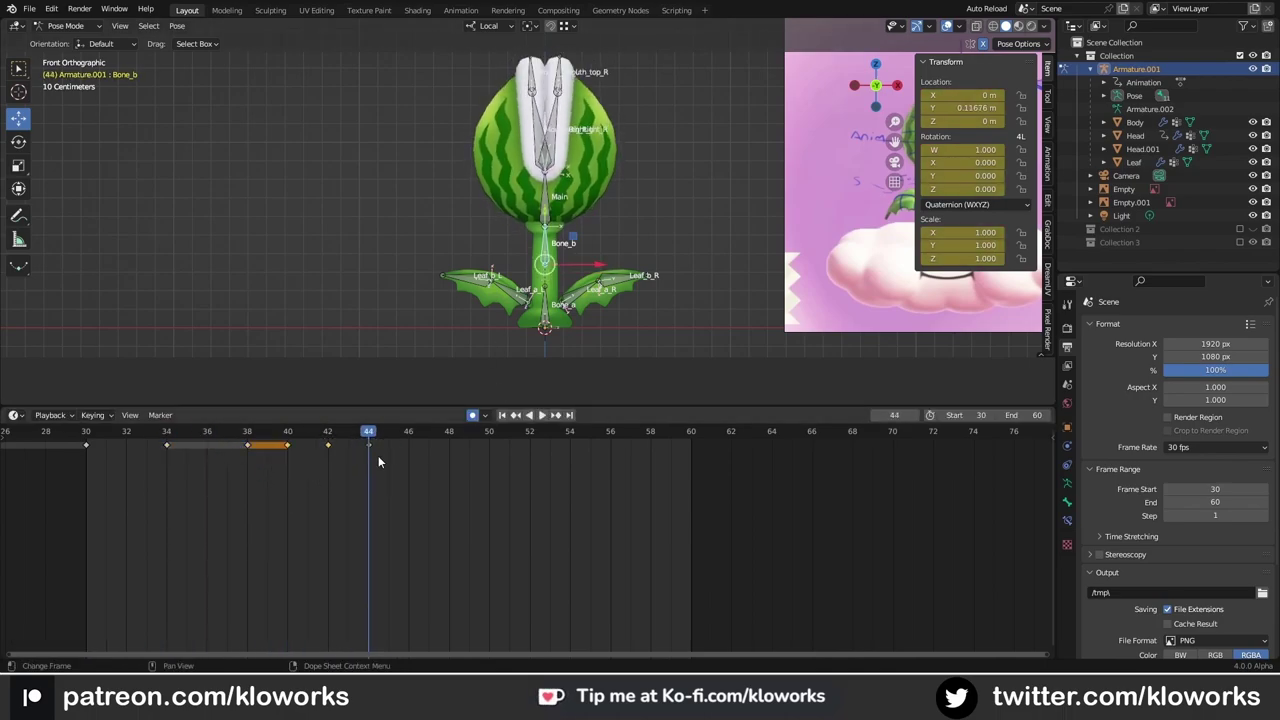
{"action": "key", "text": "ctrl+z"}
Step: Shift the later keys two frames earlier (G -2) and copy the last cycle to frames 60–70
{"action": "key", "text": "space"}
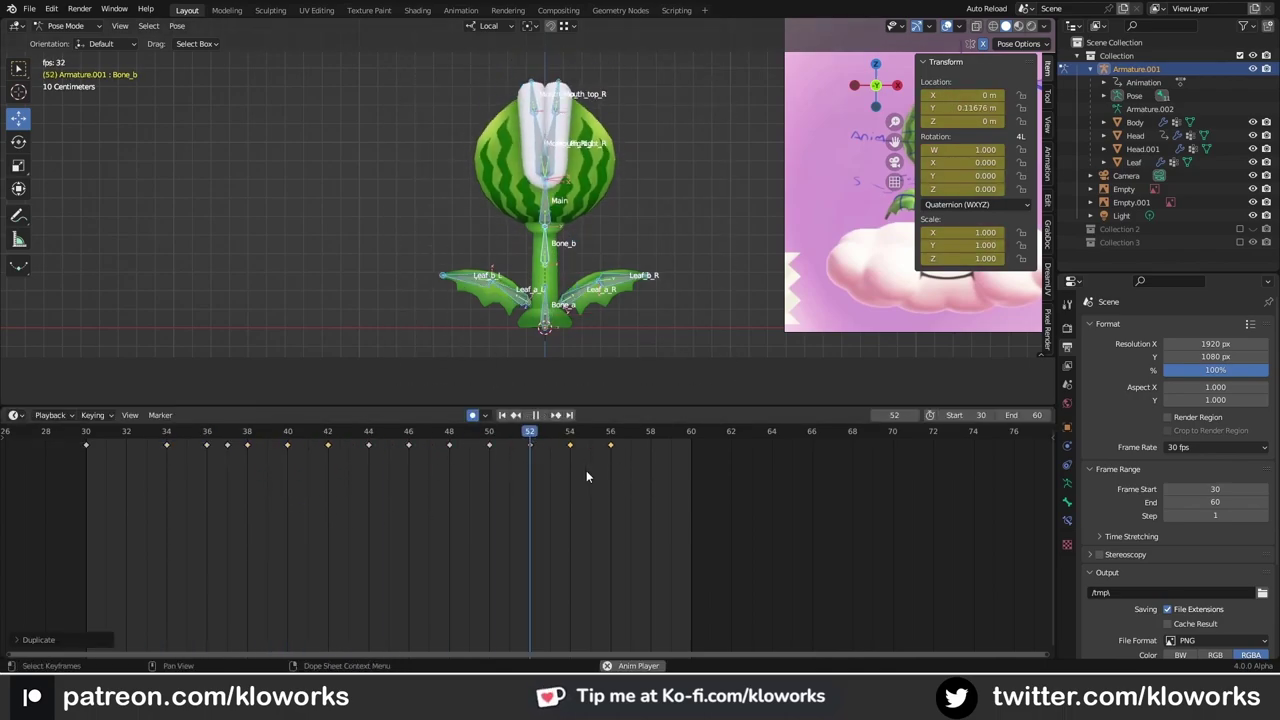
{"action": "key", "text": "space"}
{"action": "key", "text": "ctrl+shift+z"}
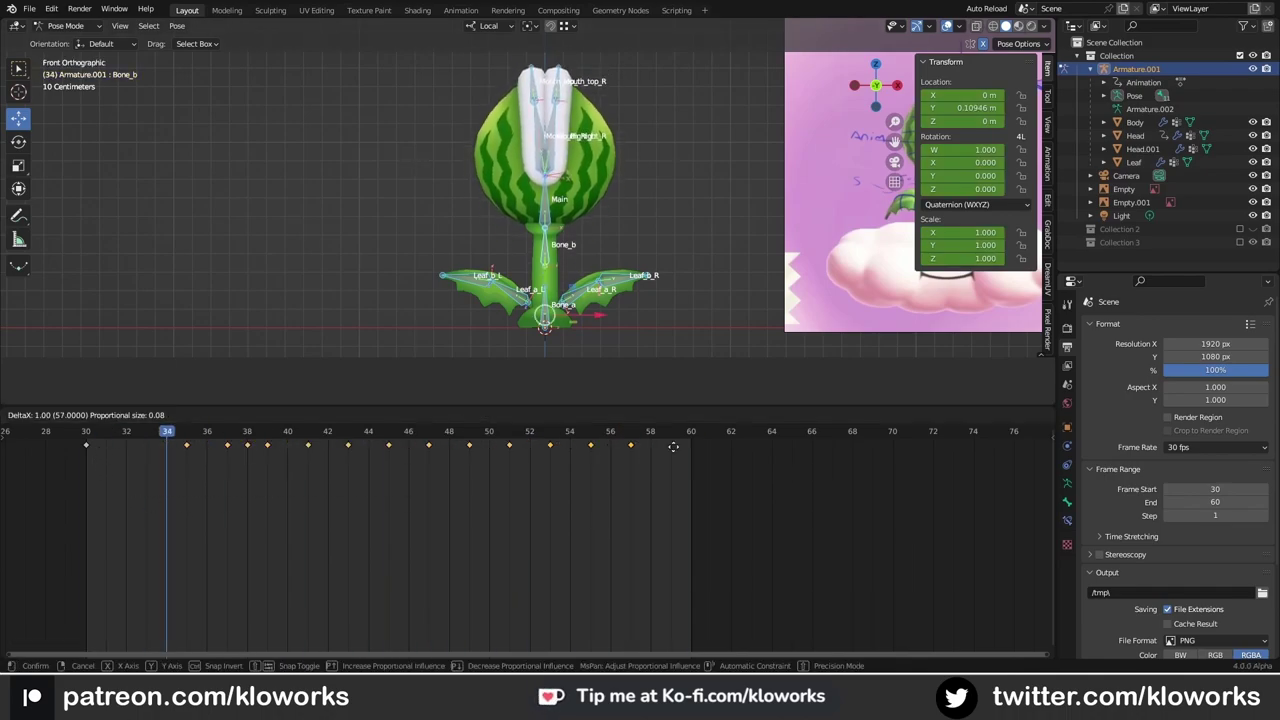
{"action": "key", "text": "space"}
{"action": "type", "text": "g-2"}
{"action": "key", "text": "Return"}
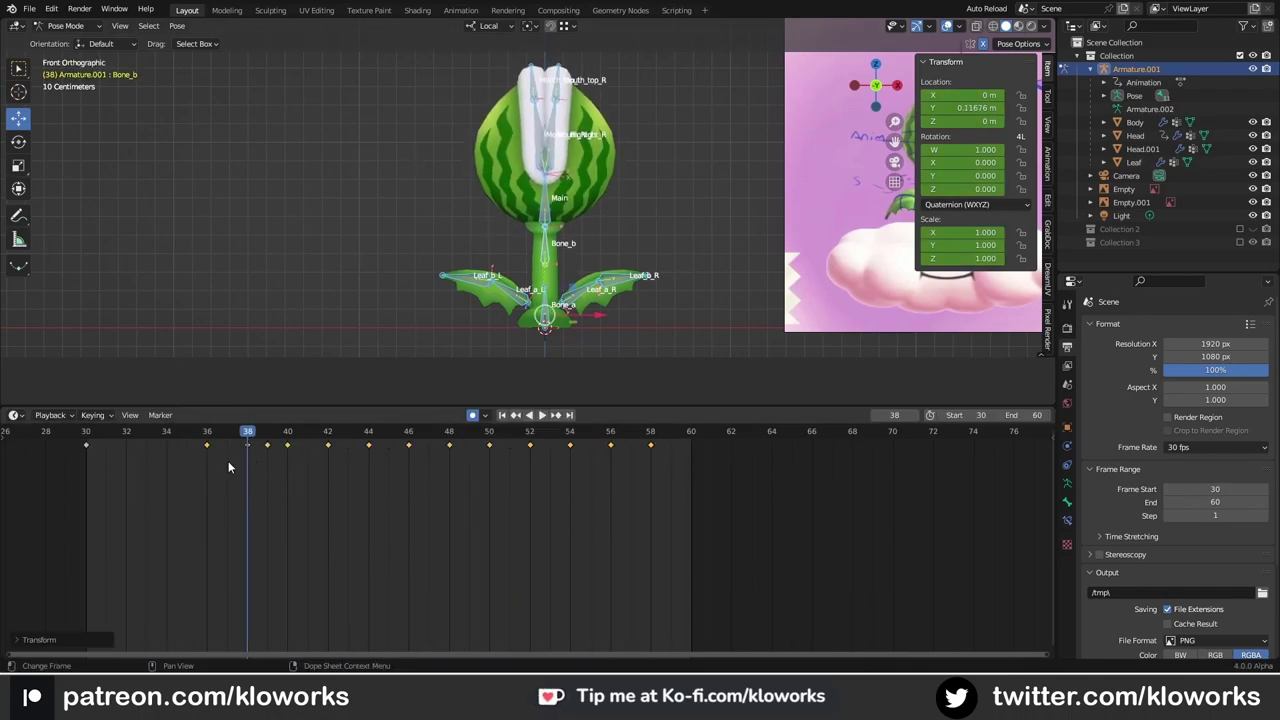
{"action": "key", "text": "space"}
{"action": "key", "text": "shift+d"}
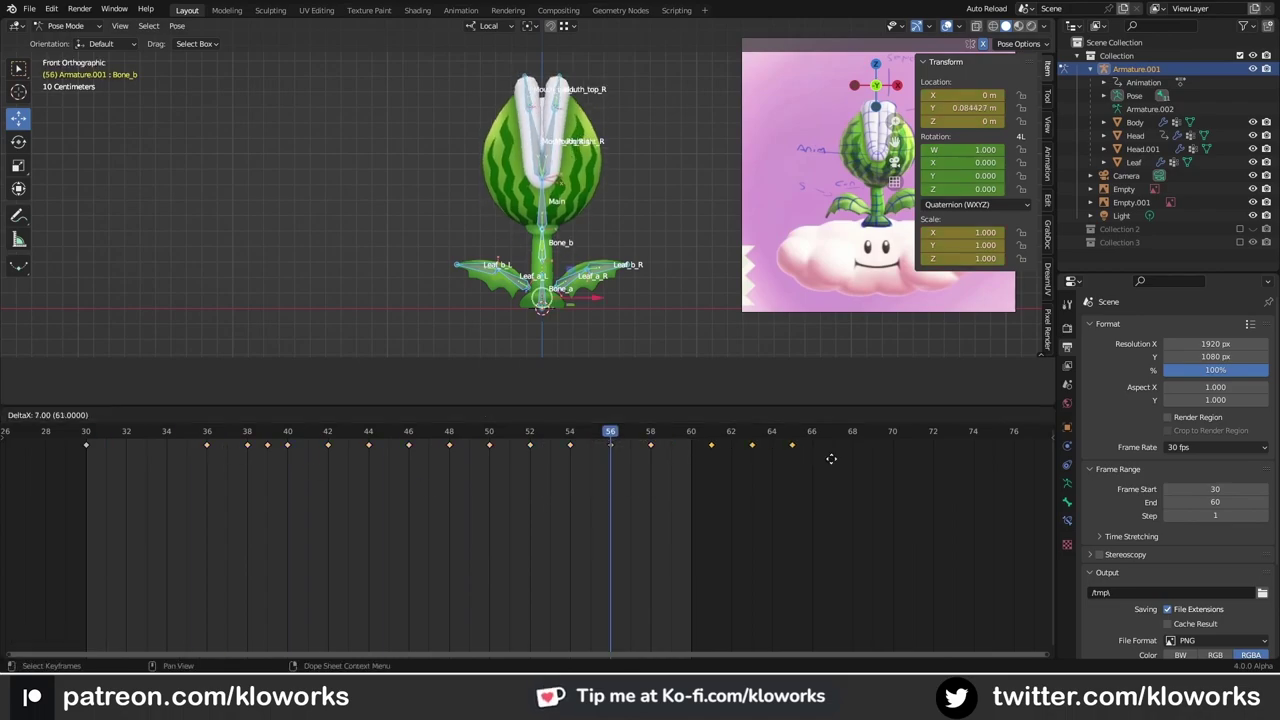
{"action": "left_click", "coordinate": [898, 417]}
Step: Set the scene end frame to 70 and jump to frame 36
{"action": "left_click", "coordinate": [1015, 415]}
{"action": "type", "text": "70"}
{"action": "key", "text": "Return"}
{"action": "key", "text": "shift+ctrl+space"}
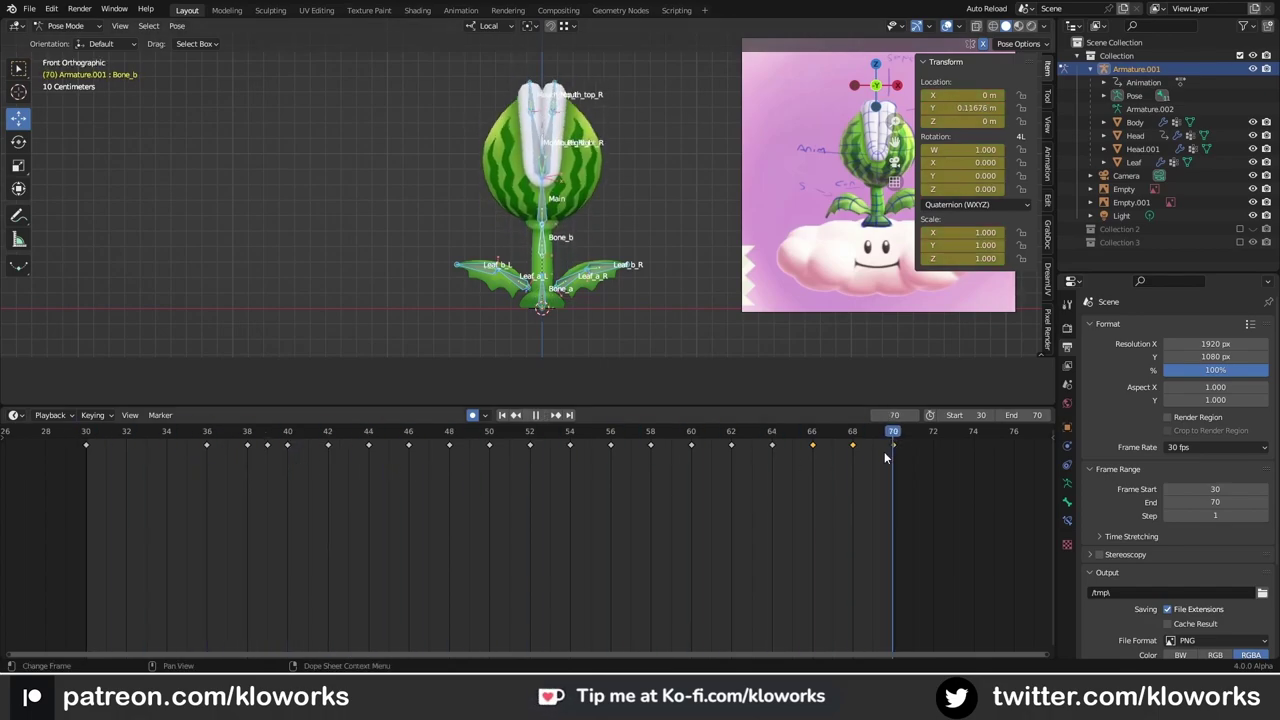
{"action": "left_click", "coordinate": [198, 467]}
Step: Key the Leaf_a_R rest pose at frame 36 and rotate the leaf at frame 42
{"action": "key", "text": "space"}
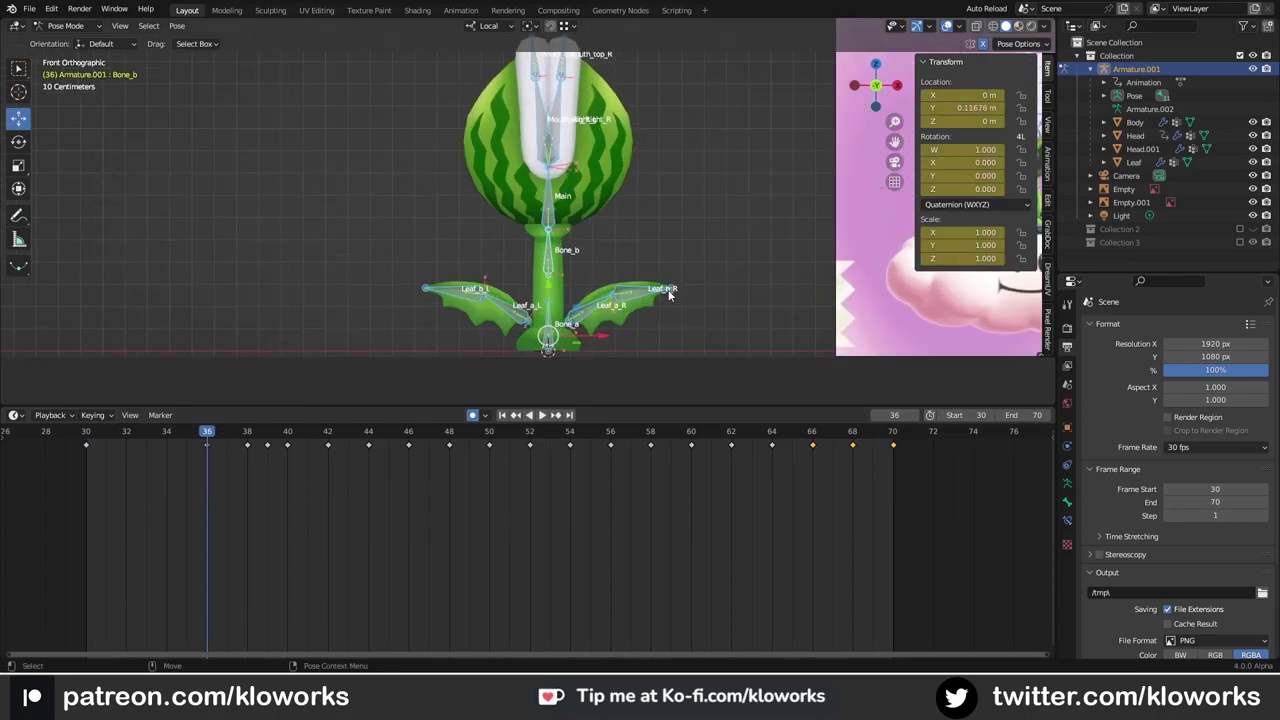
{"action": "scroll", "coordinate": [557, 327], "scroll_direction": "up", "scroll_amount": 1}
{"action": "key", "text": "Escape"}
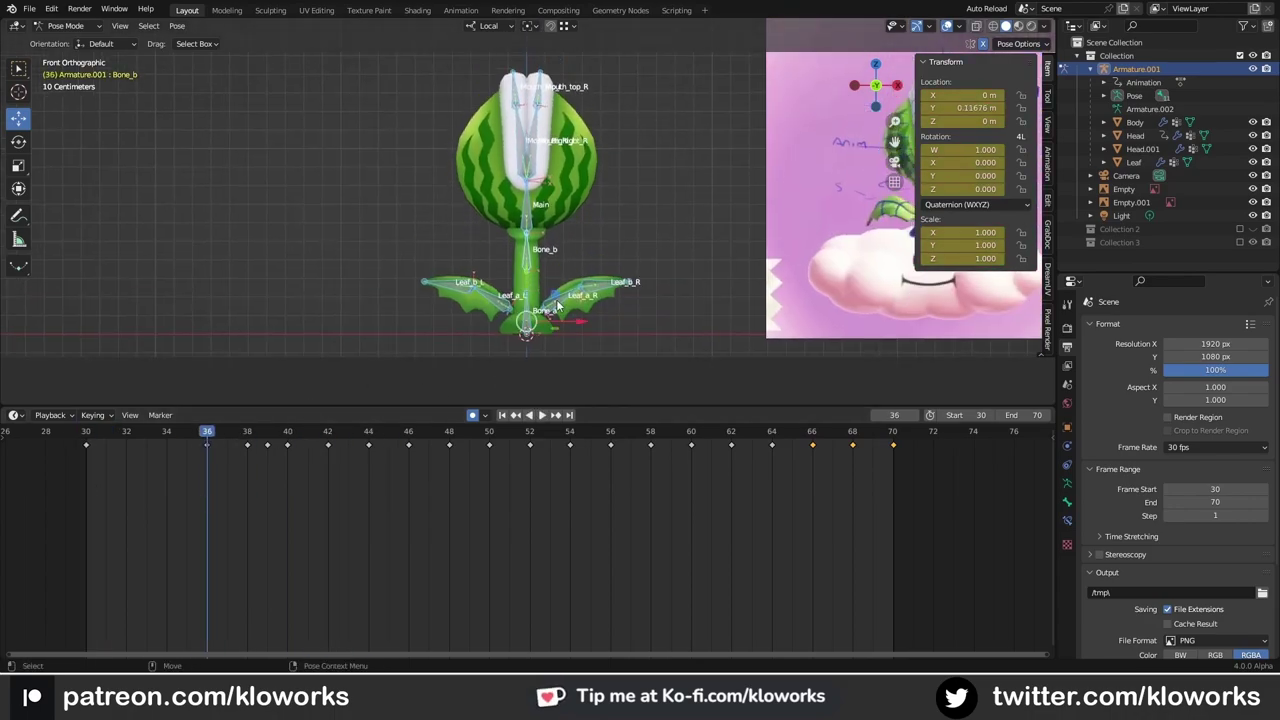
{"action": "left_click", "coordinate": [568, 310]}
{"action": "key", "text": "i"}
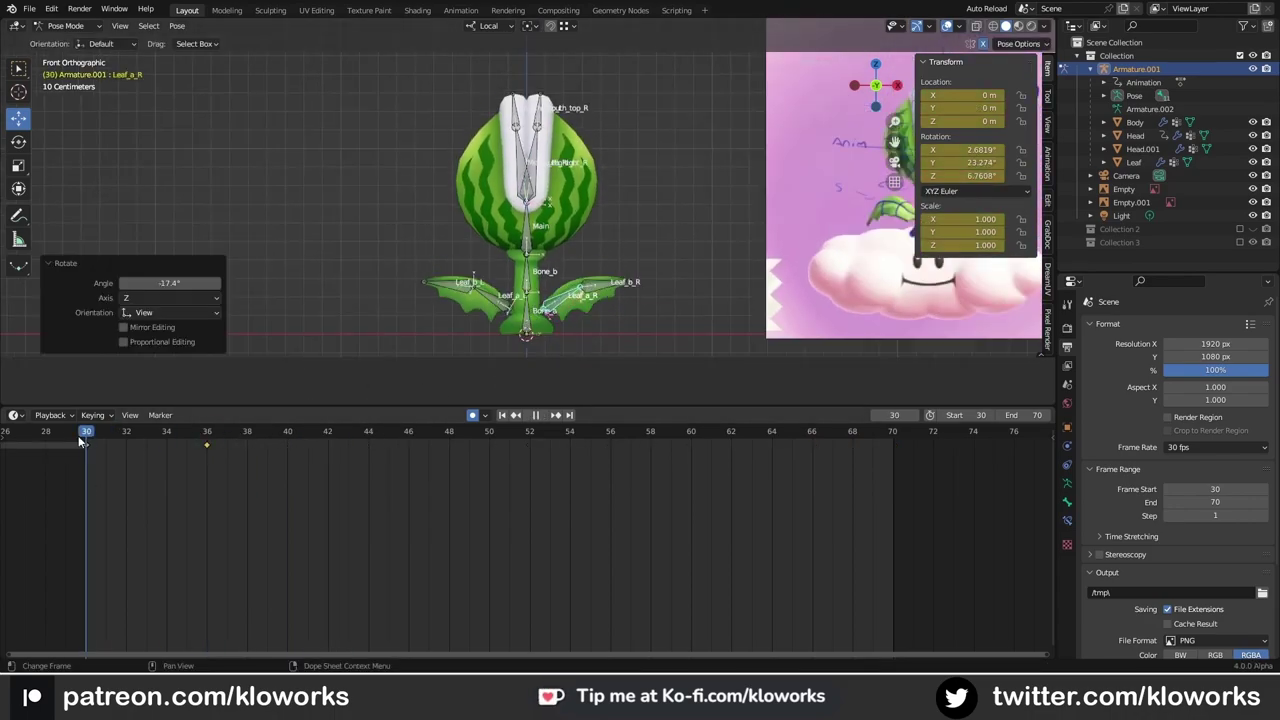
{"action": "left_click_drag", "start_coordinate": [311, 469], "coordinate": [328, 469]}
{"action": "key", "text": "r"}
{"action": "left_click", "coordinate": [648, 238]}
Step: Preview the leaf motion and duplicate the frame 36–42 leaf keys further along
{"action": "left_click", "coordinate": [172, 447]}
{"action": "key", "text": "space"}
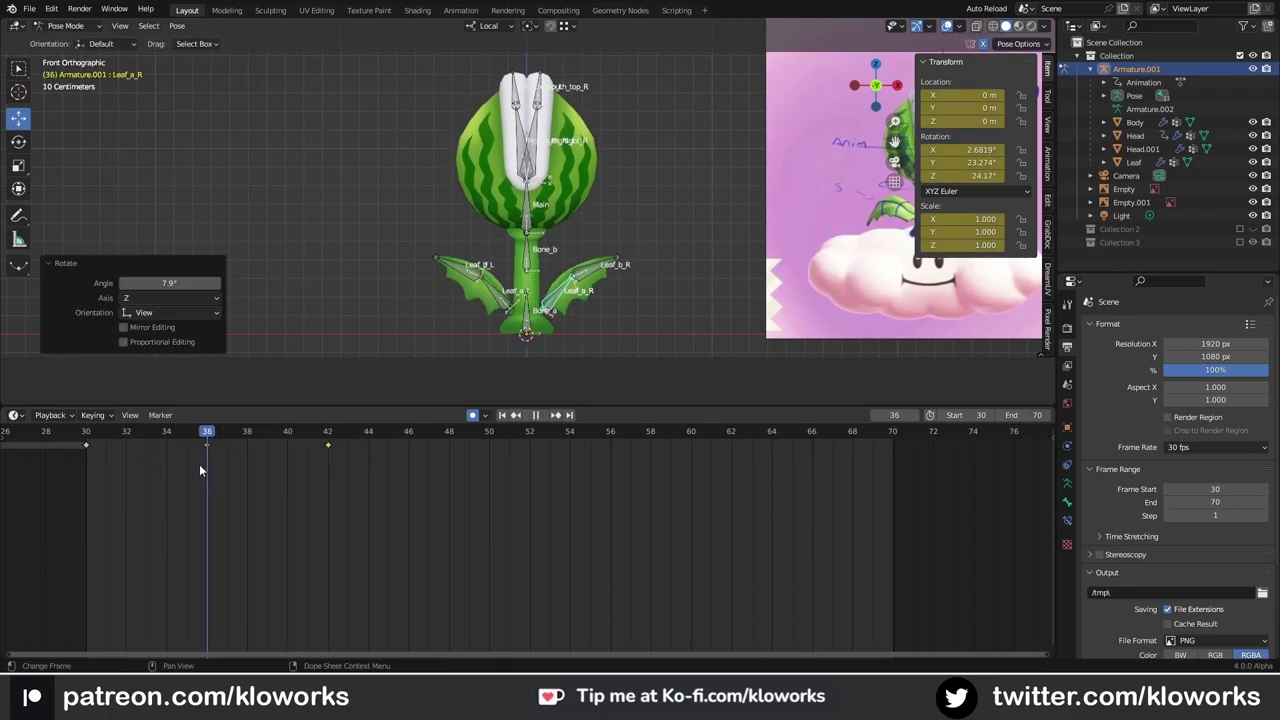
{"action": "key", "text": "space"}
{"action": "key", "text": "Up"}
{"action": "left_click_drag", "start_coordinate": [308, 434], "coordinate": [218, 460]}
{"action": "key", "text": "shift+d"}
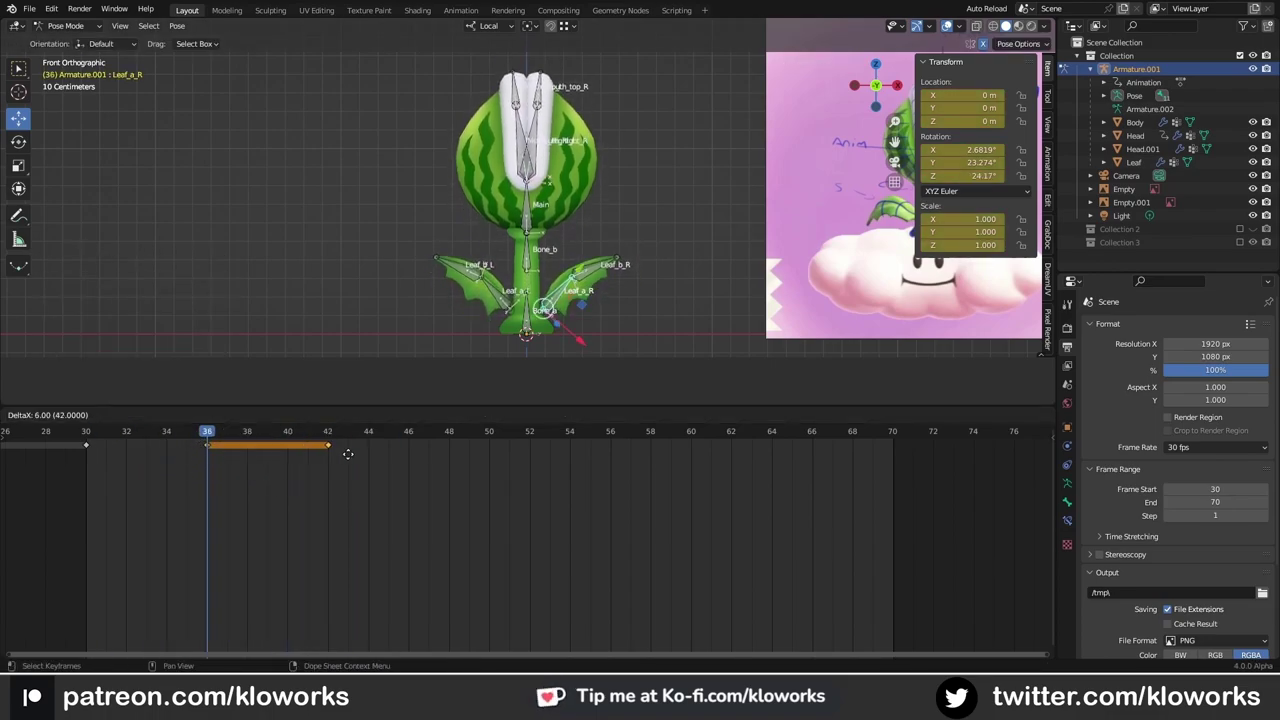
{"action": "left_click", "coordinate": [299, 466]}
{"action": "key", "text": "shift+d"}
{"action": "left_click", "coordinate": [146, 442]}
Step: Paste the leaf pose mirrored onto the other leaf and lower the leaves at frame 44
{"action": "key", "text": "space"}
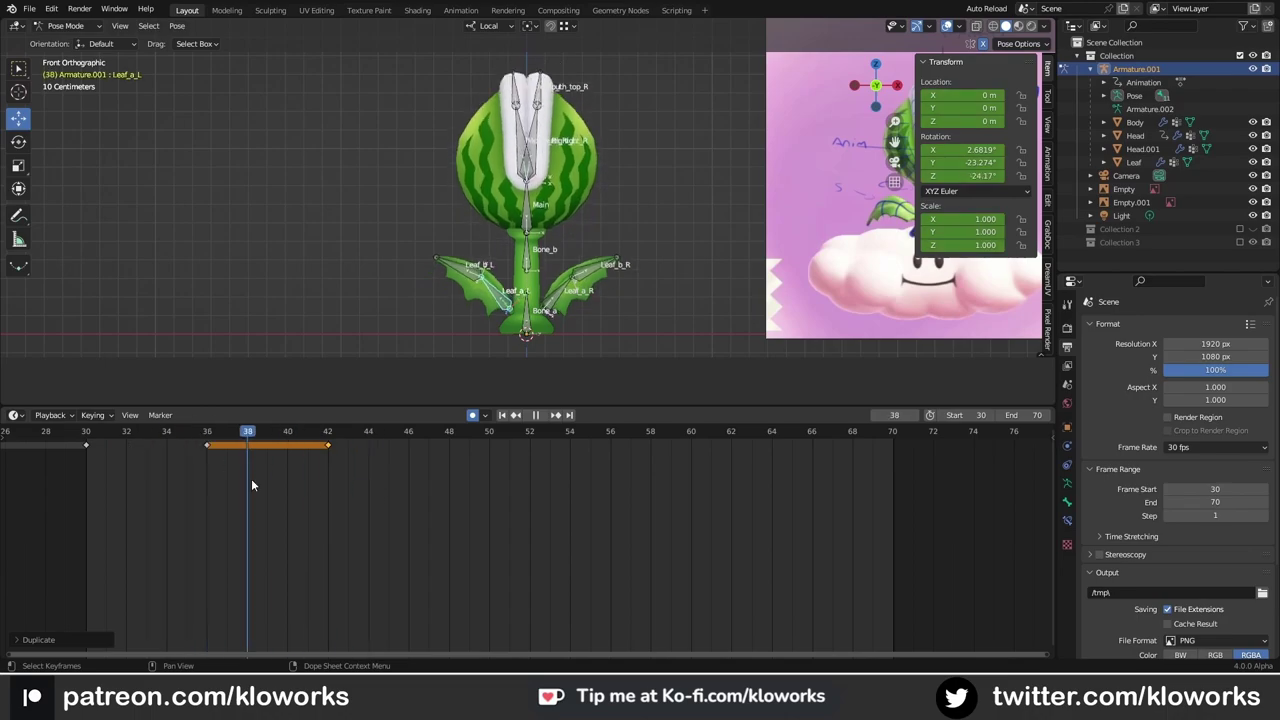
{"action": "key", "text": "ctrl+shift+f"}
{"action": "key", "text": "ctrl+shift+v"}
{"action": "left_click", "coordinate": [371, 433]}
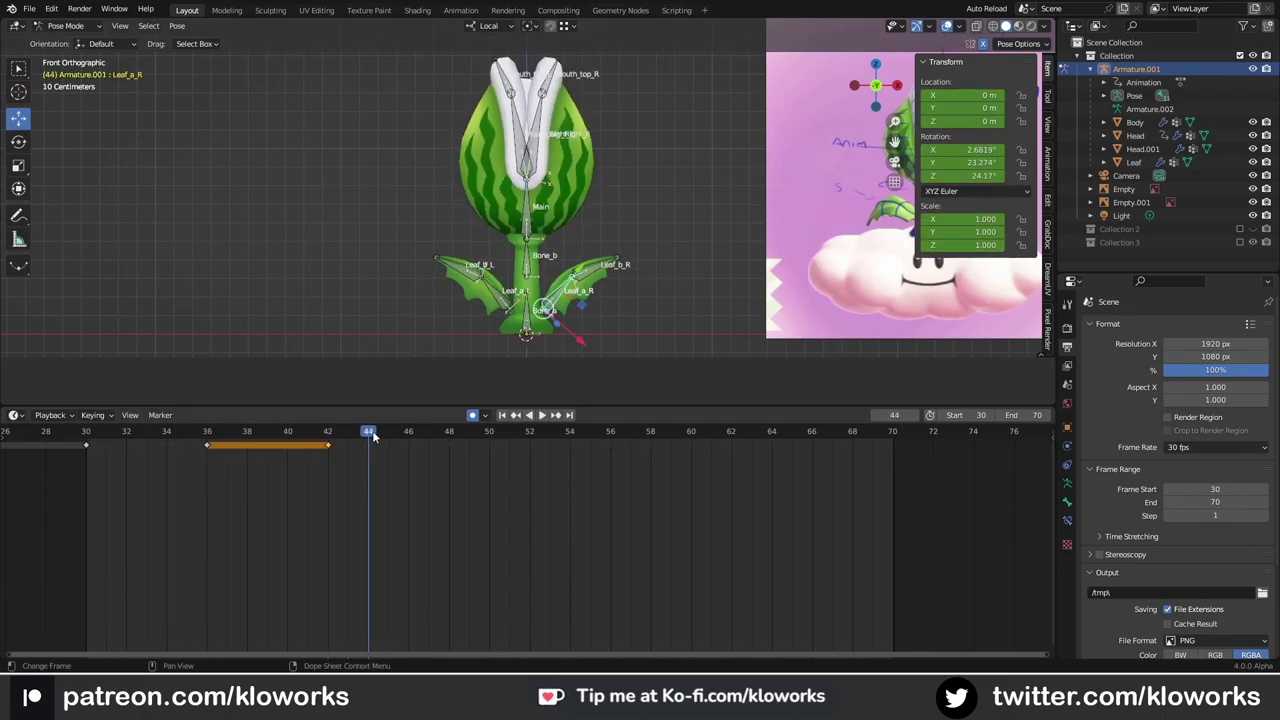
{"action": "key", "text": "r"}
Step: Duplicate the flap keys from frame 42 onward four frames later to repeat the motion
{"action": "left_click", "coordinate": [370, 438]}
{"action": "left_click", "coordinate": [408, 433]}
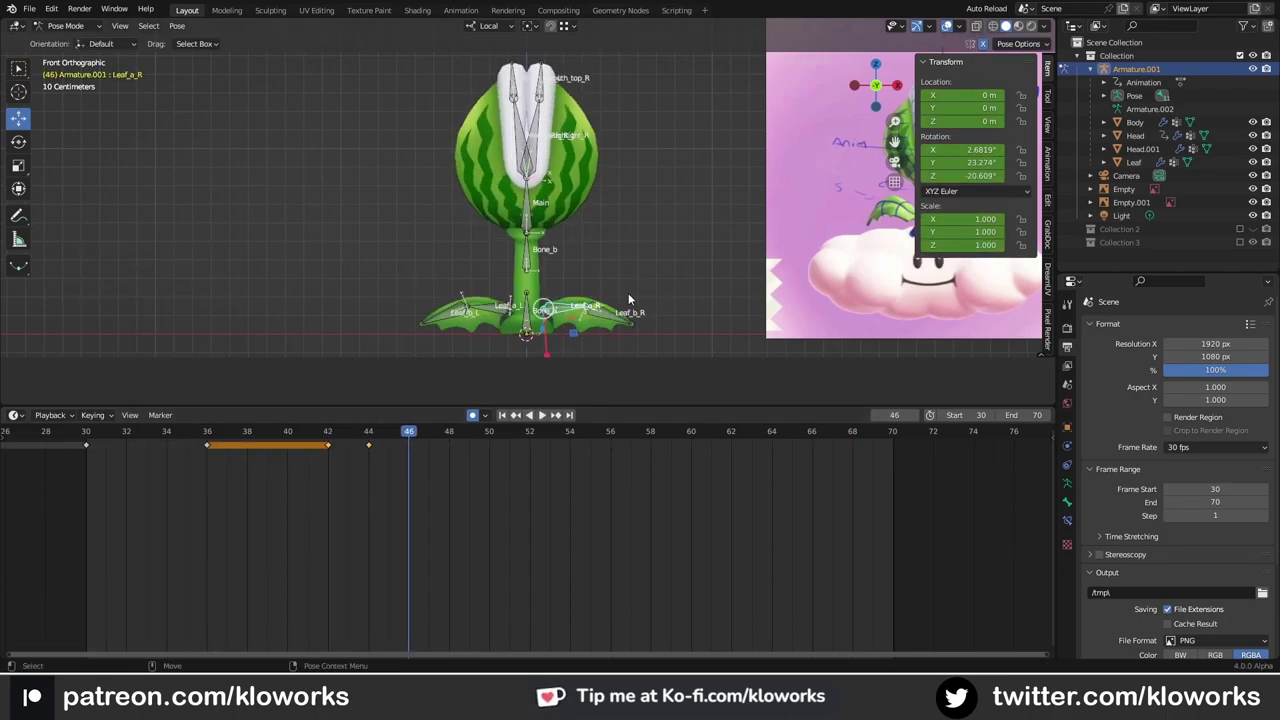
{"action": "left_click", "coordinate": [328, 445]}
{"action": "key", "text": "shift+d"}
{"action": "left_click", "coordinate": [411, 449]}
{"action": "left_click", "coordinate": [348, 438]}
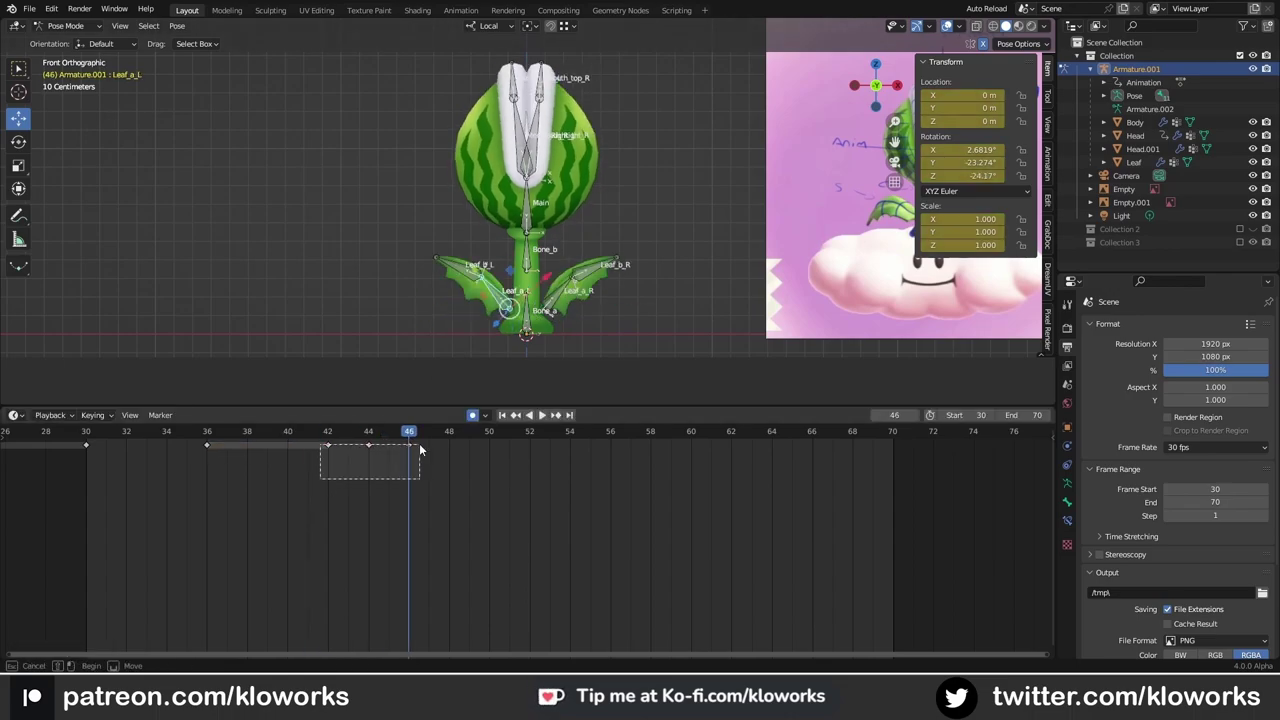
{"action": "left_click_drag", "start_coordinate": [419, 450], "coordinate": [420, 452]}
{"action": "key", "text": "shift+d"}
{"action": "left_click", "coordinate": [534, 491]}
Step: Select all four leaf bones and extend the repeating flap keys toward frame 70
{"action": "left_click_drag", "start_coordinate": [423, 257], "coordinate": [651, 334]}
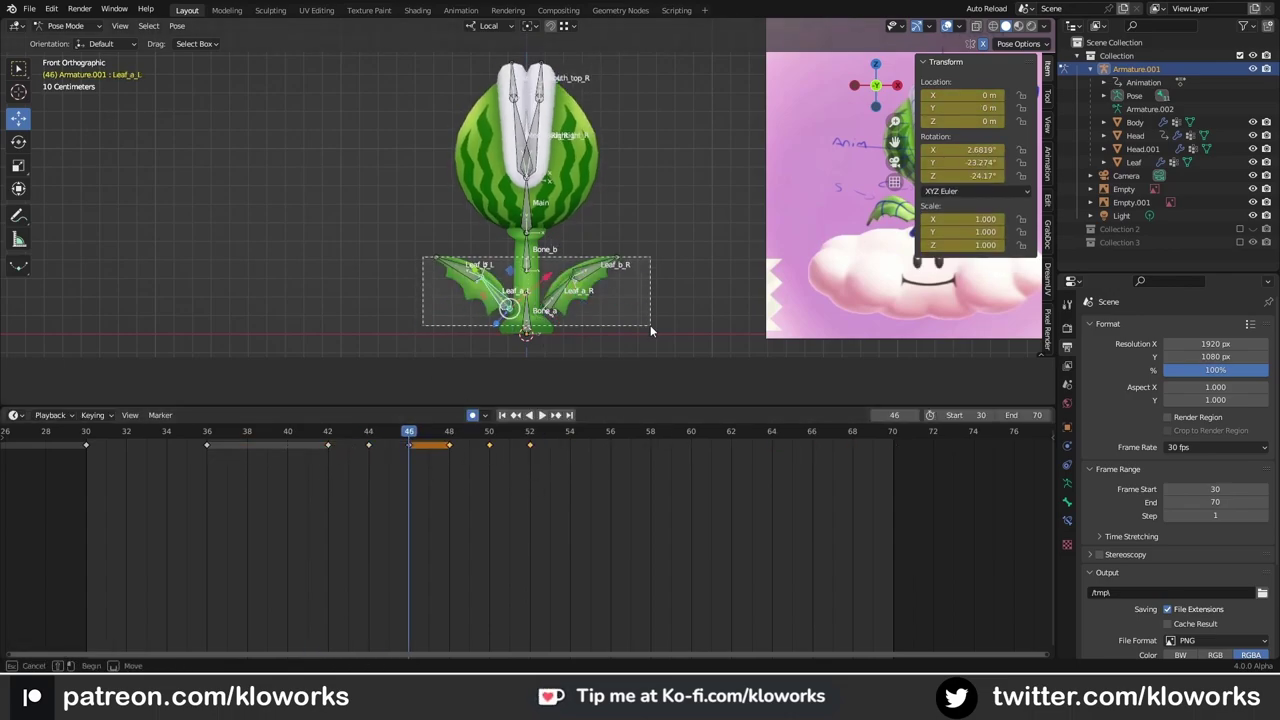
{"action": "left_click", "coordinate": [545, 309]}
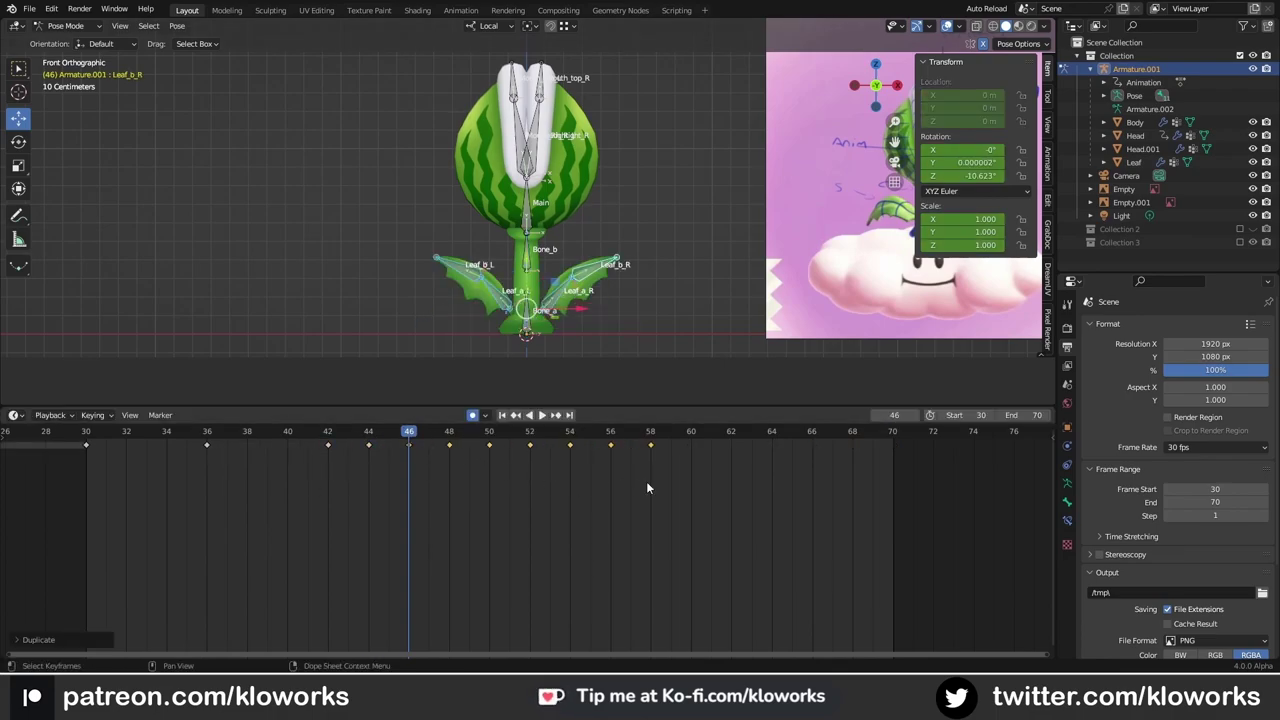
{"action": "key", "text": "ctrl+z"}
{"action": "key", "text": "space"}
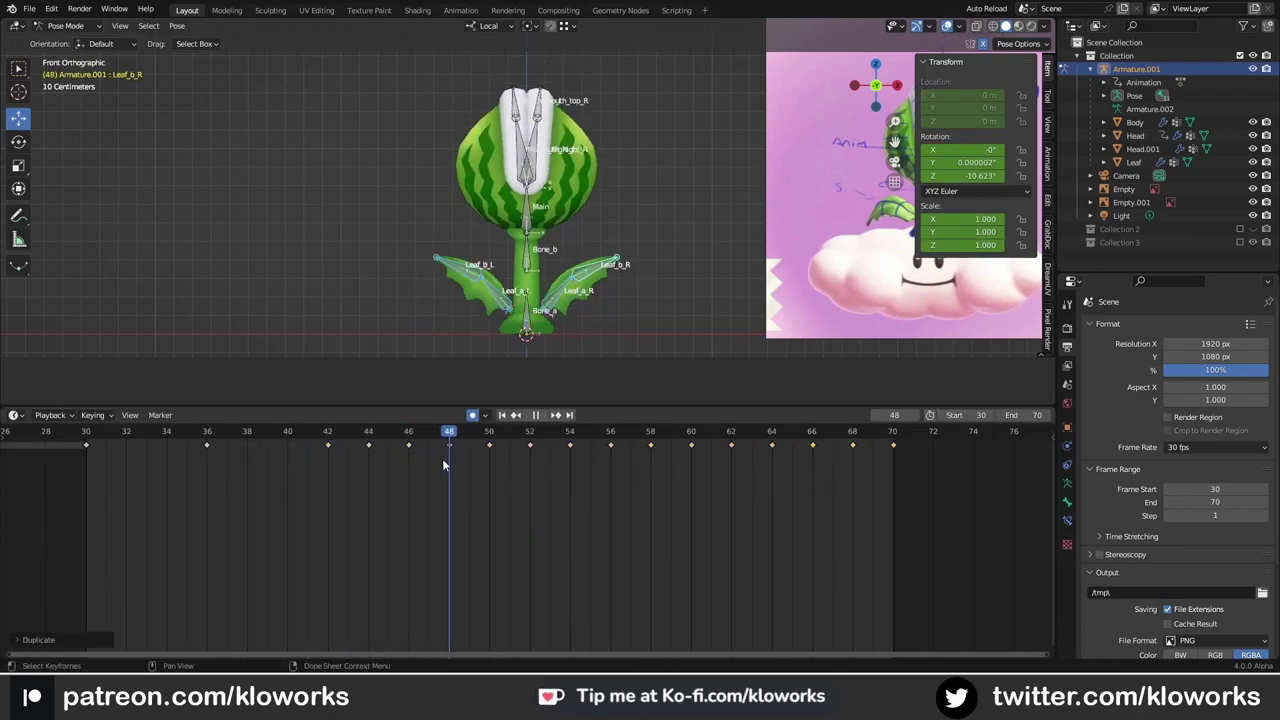
{"action": "key", "text": "ctrl+z"}
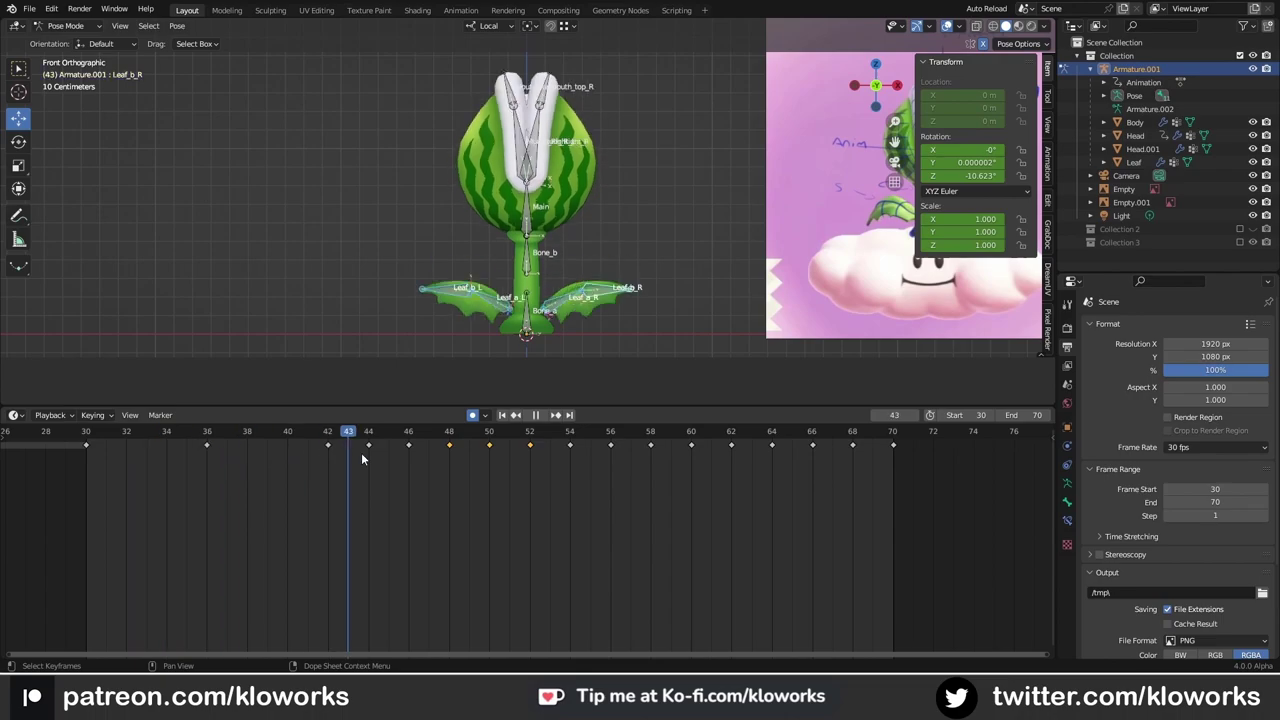
{"action": "left_click_drag", "start_coordinate": [330, 444], "coordinate": [206, 444]}
{"action": "key", "text": "ctrl+z"}
{"action": "key", "text": "space"}
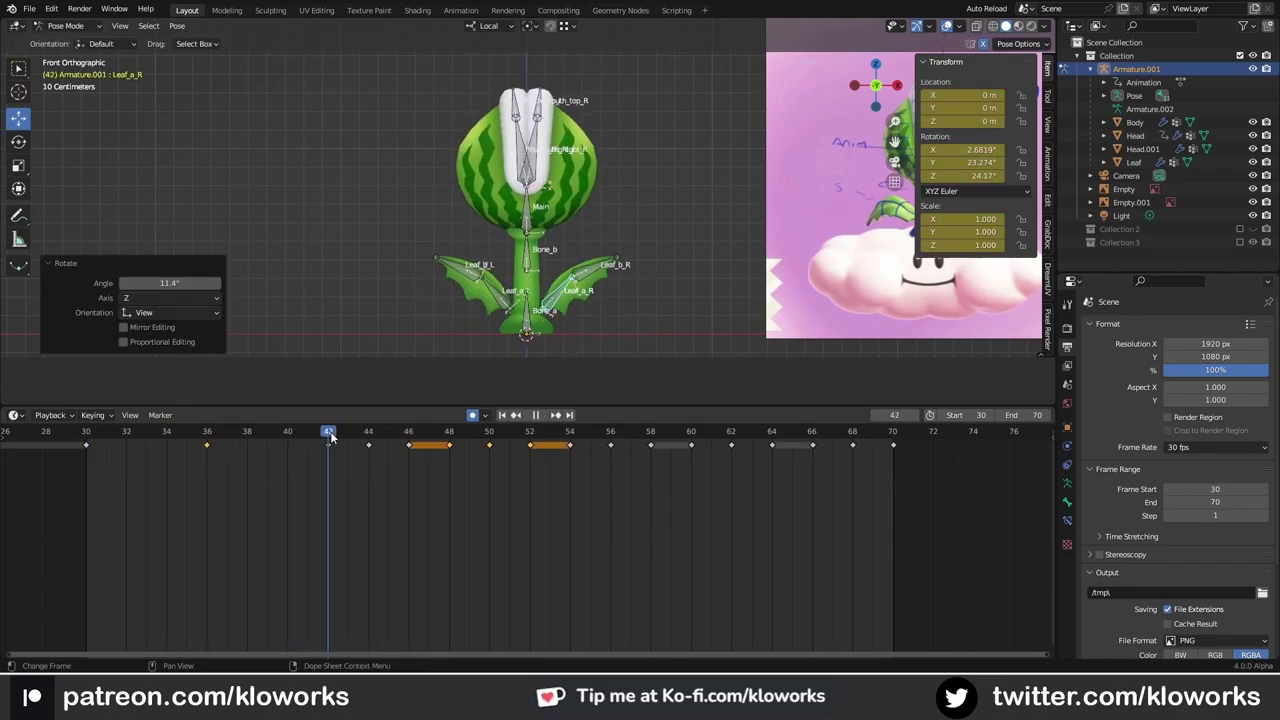
Step: Select the Leaf_b_L bone and review the flapping in playback
{"action": "left_click", "coordinate": [337, 445]}
{"action": "key", "text": "space"}
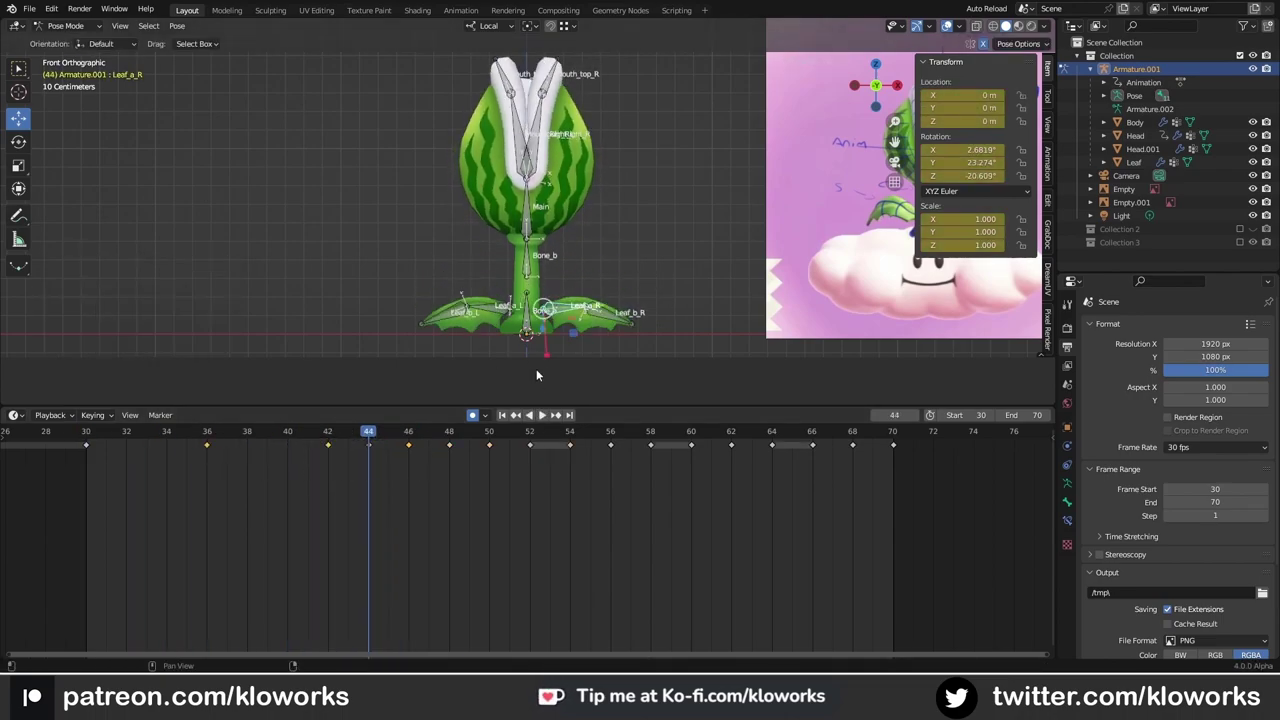
{"action": "left_click", "coordinate": [478, 325]}
{"action": "key", "text": "g"}
{"action": "key", "text": "Escape"}
{"action": "key", "text": "space"}
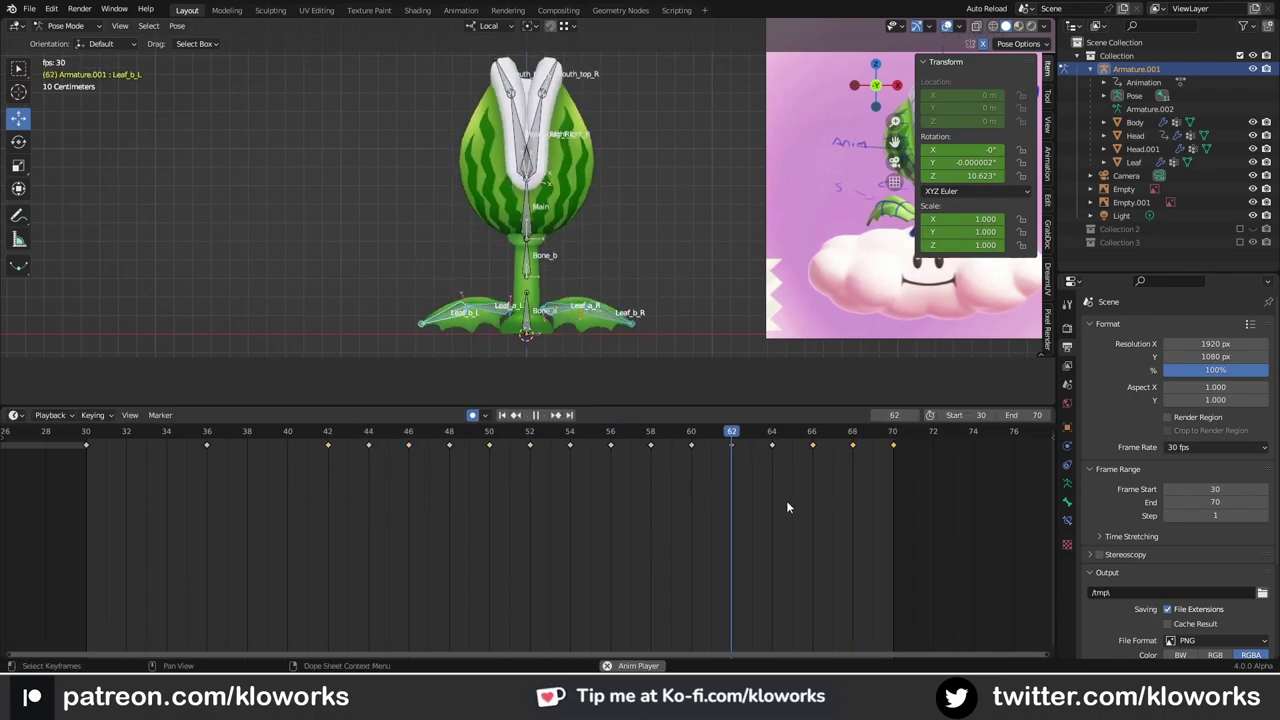
Step: Set the end frame to 80 and copy the first leaf key to frame 80 to loop
{"action": "scroll", "coordinate": [786, 500], "scroll_direction": "down", "scroll_amount": 2}
{"action": "left_click", "coordinate": [1024, 415]}
{"action": "type", "text": "80"}
{"action": "key", "text": "Return"}
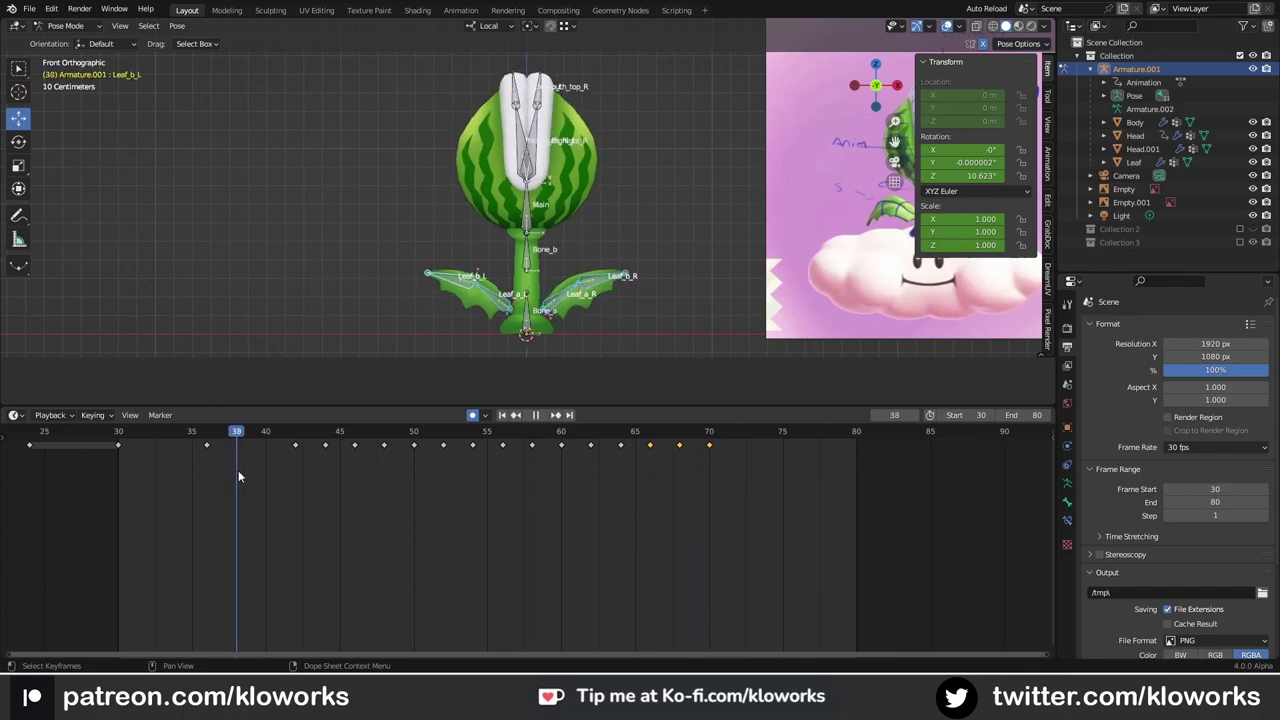
{"action": "key", "text": "shift+Left"}
{"action": "key", "text": "g"}
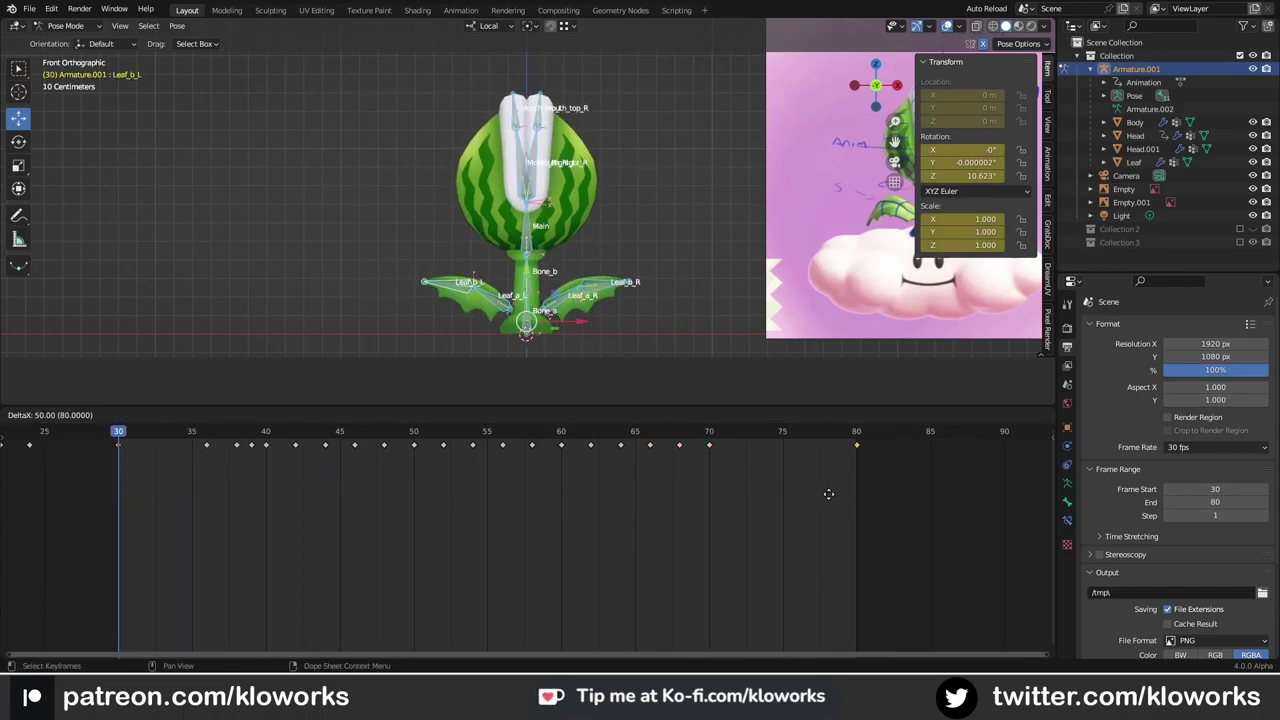
{"action": "left_click", "coordinate": [828, 493]}
{"action": "key", "text": "space"}
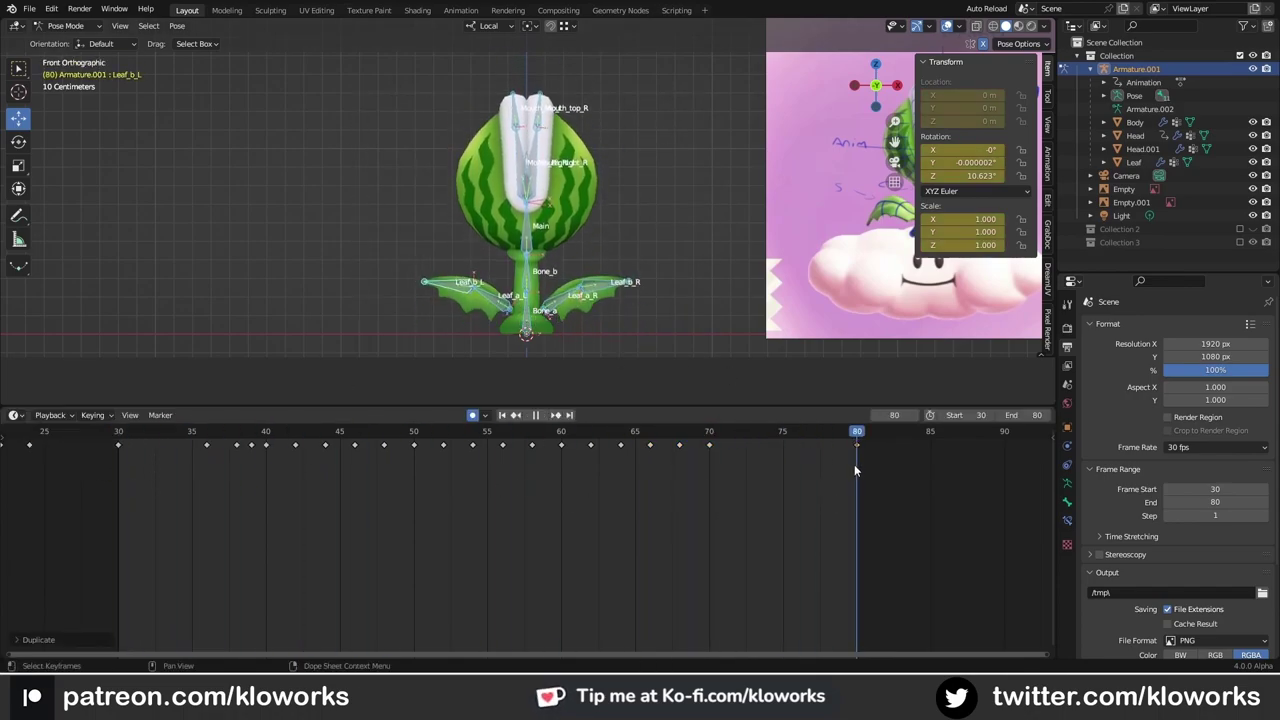
{"action": "key", "text": "space"}
Step: Change the end frame to 90, set the start frame to 1, and play it
{"action": "left_click", "coordinate": [1022, 414]}
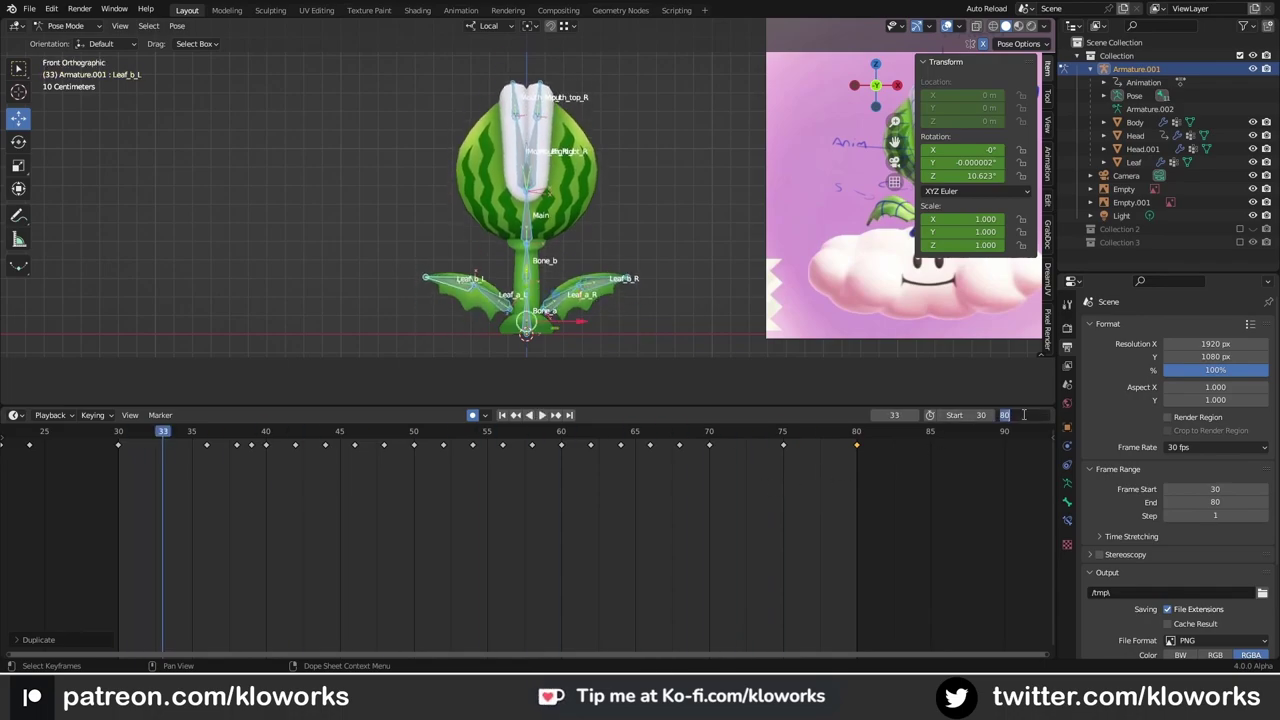
{"action": "type", "text": "90"}
{"action": "key", "text": "Return"}
{"action": "key", "text": "space"}
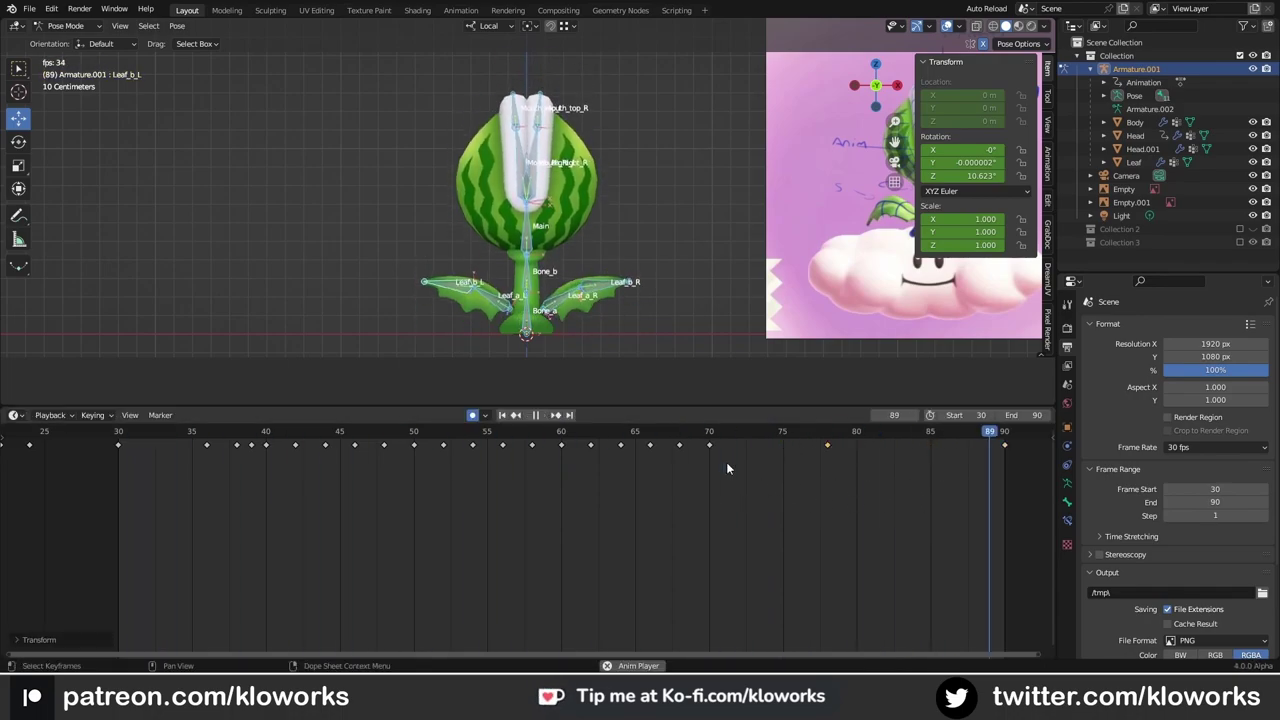
{"action": "key", "text": "Escape"}
{"action": "scroll", "coordinate": [616, 497], "scroll_direction": "down", "scroll_amount": 5}
{"action": "key", "text": "ctrl+Home"}
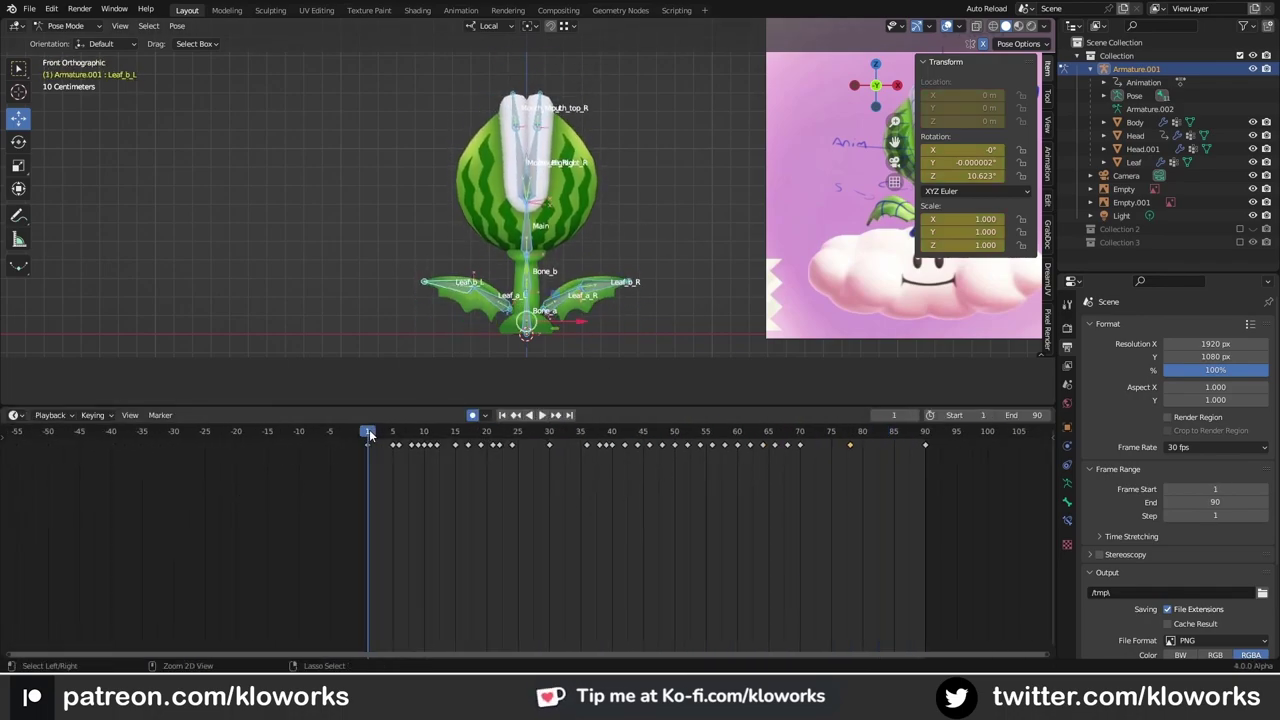
{"action": "key", "text": "space"}
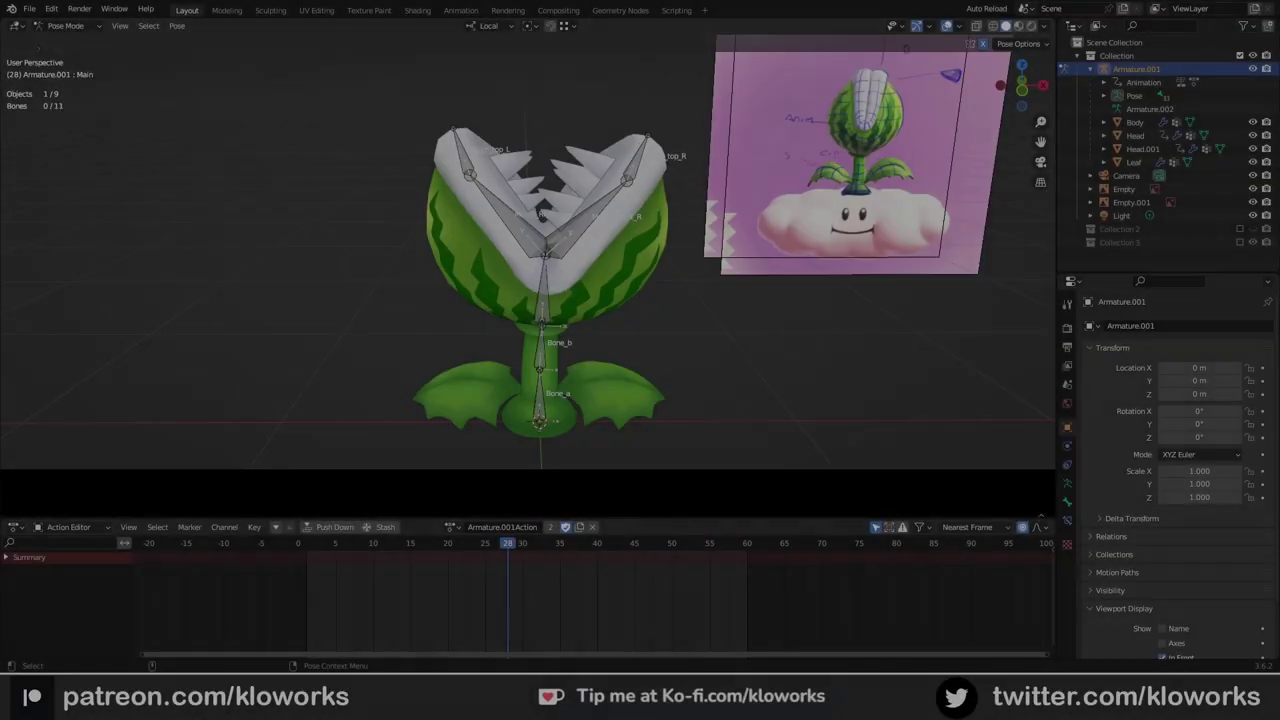
Step: Turn off overlays to hide the bones and reference image, then play the animation
{"action": "key", "text": "shift+alt+z"}
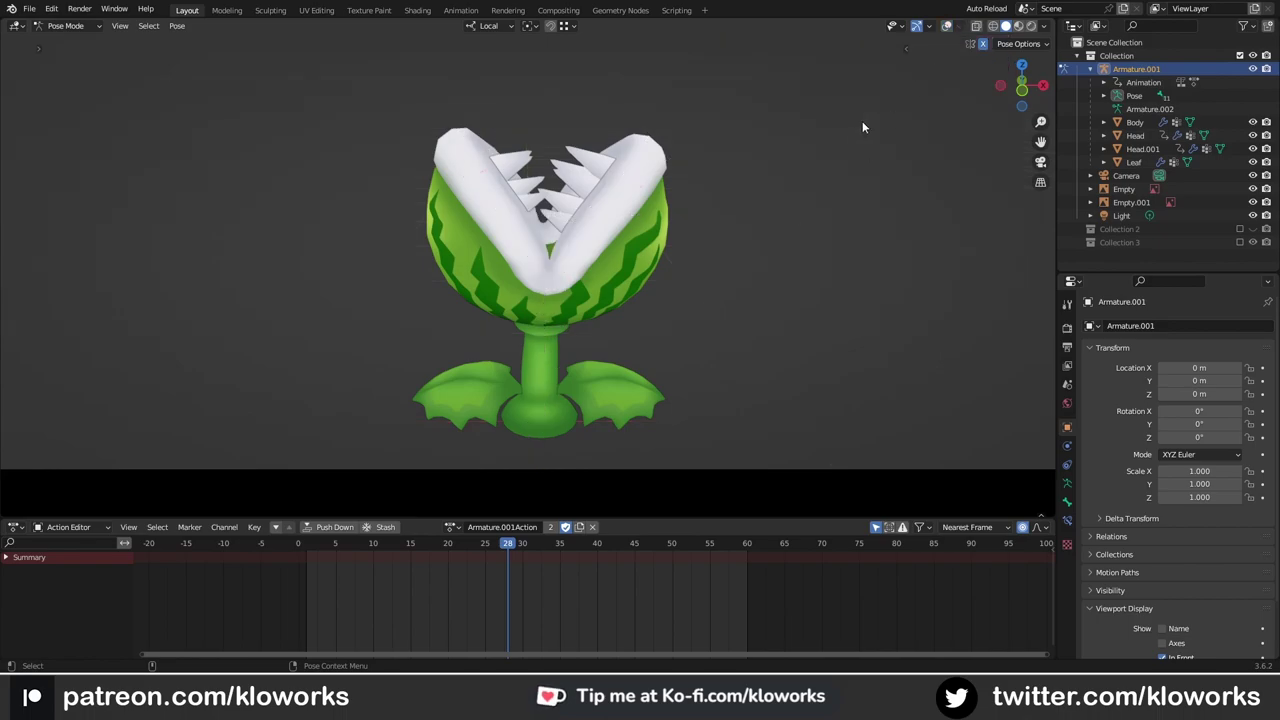
{"action": "key", "text": "space"}
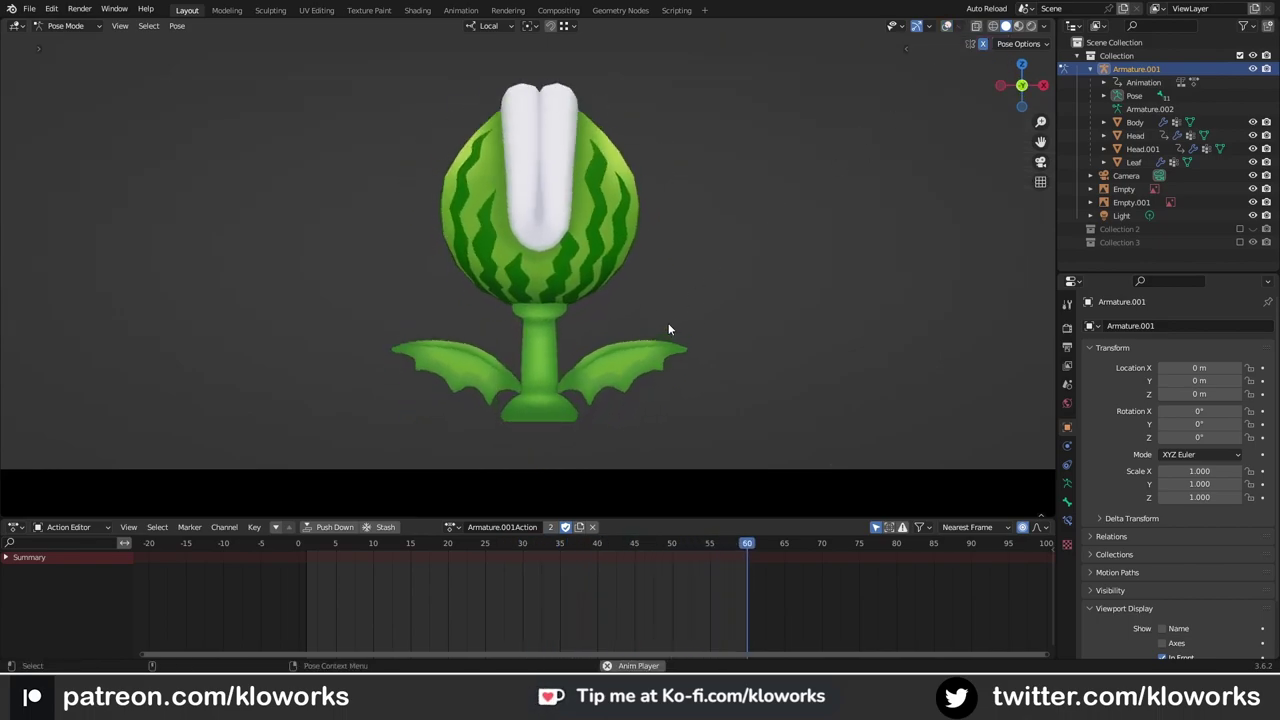
{"action": "mouse_move", "coordinate": [600, 339]}
{"action": "middle_mouse_down"}
{"action": "mouse_move", "coordinate": [680, 346]}
{"action": "mouse_move", "coordinate": [467, 336]}
{"action": "mouse_move", "coordinate": [550, 358]}
{"action": "middle_mouse_up"}
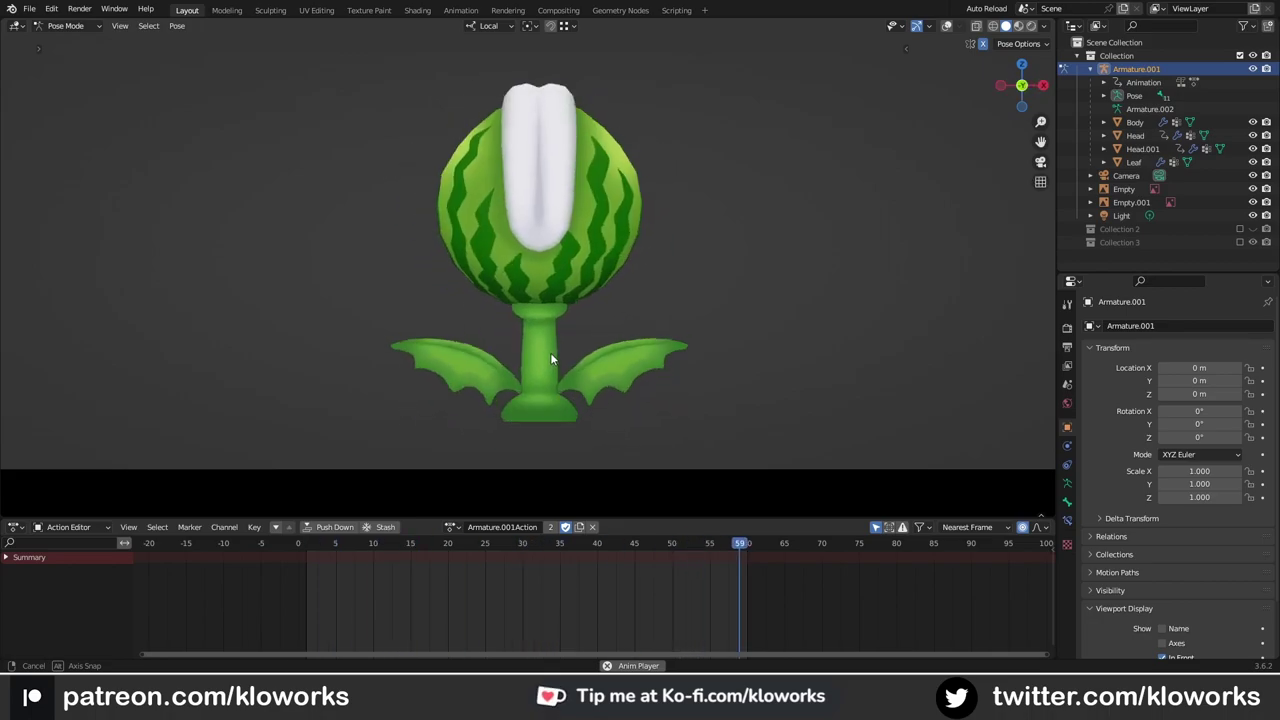
Step: Switch the rig's action to Armature.001Action.001 from the browse-action list
{"action": "left_click", "coordinate": [451, 527]}
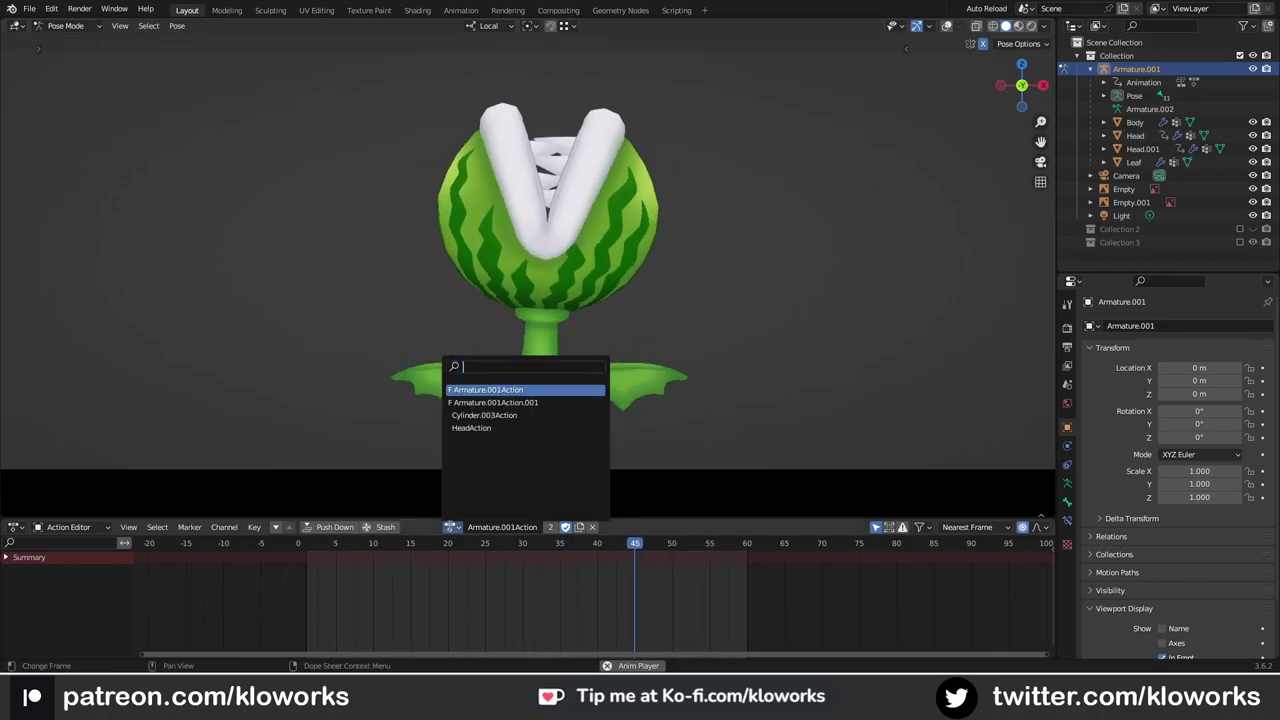
{"action": "left_click", "coordinate": [470, 413]}
{"action": "left_click", "coordinate": [451, 527]}
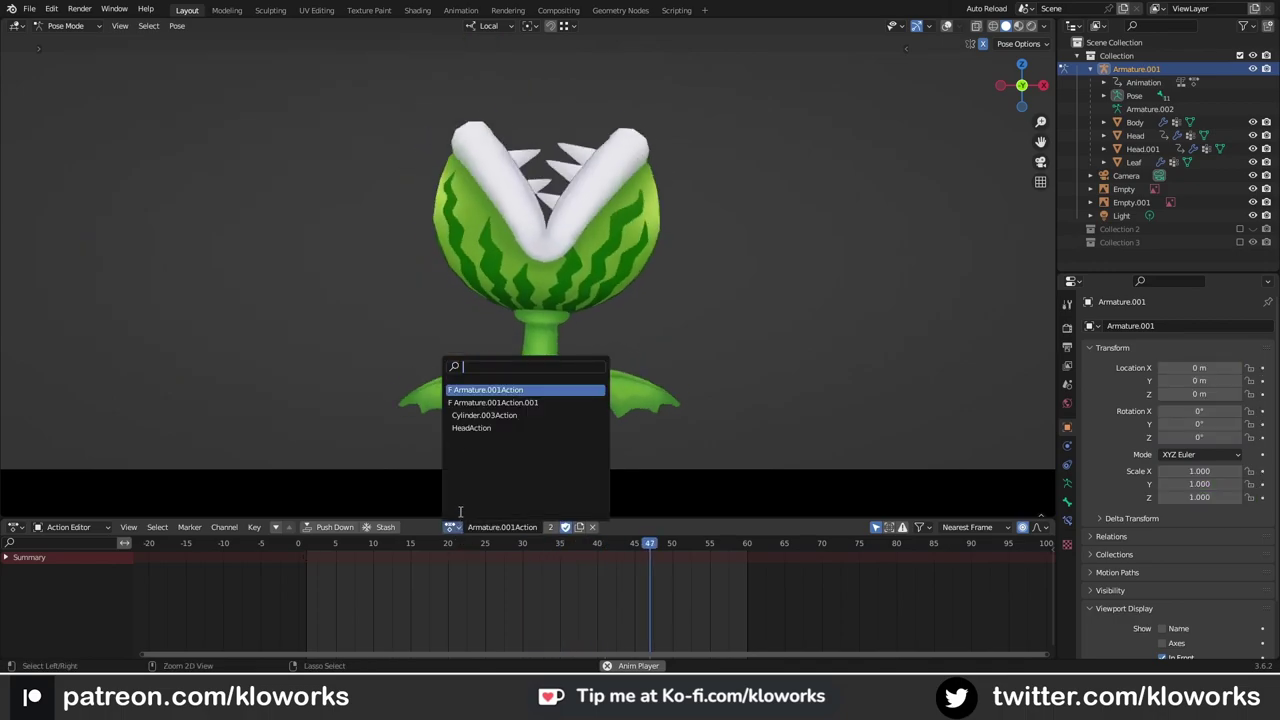
{"action": "left_click", "coordinate": [488, 404]}
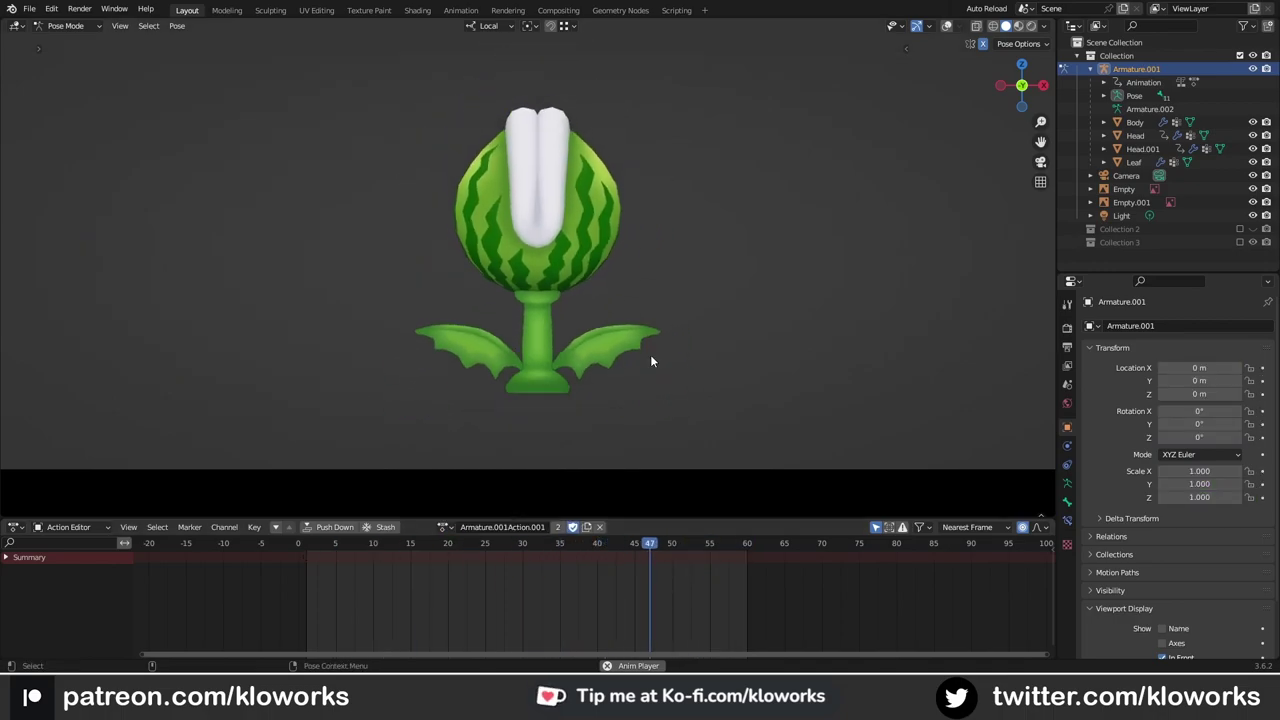
{"action": "mouse_move", "coordinate": [651, 344]}
{"action": "middle_mouse_down"}
{"action": "mouse_move", "coordinate": [672, 366]}
{"action": "mouse_move", "coordinate": [641, 380]}
{"action": "middle_mouse_up"}
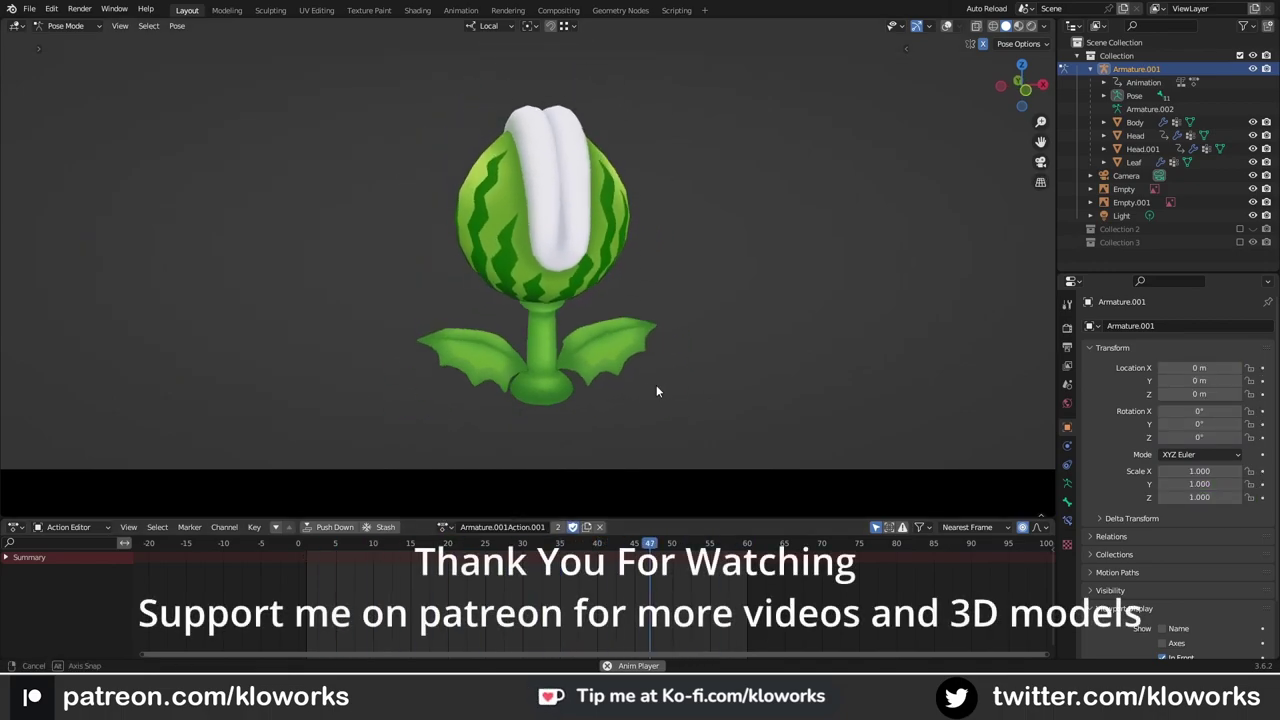